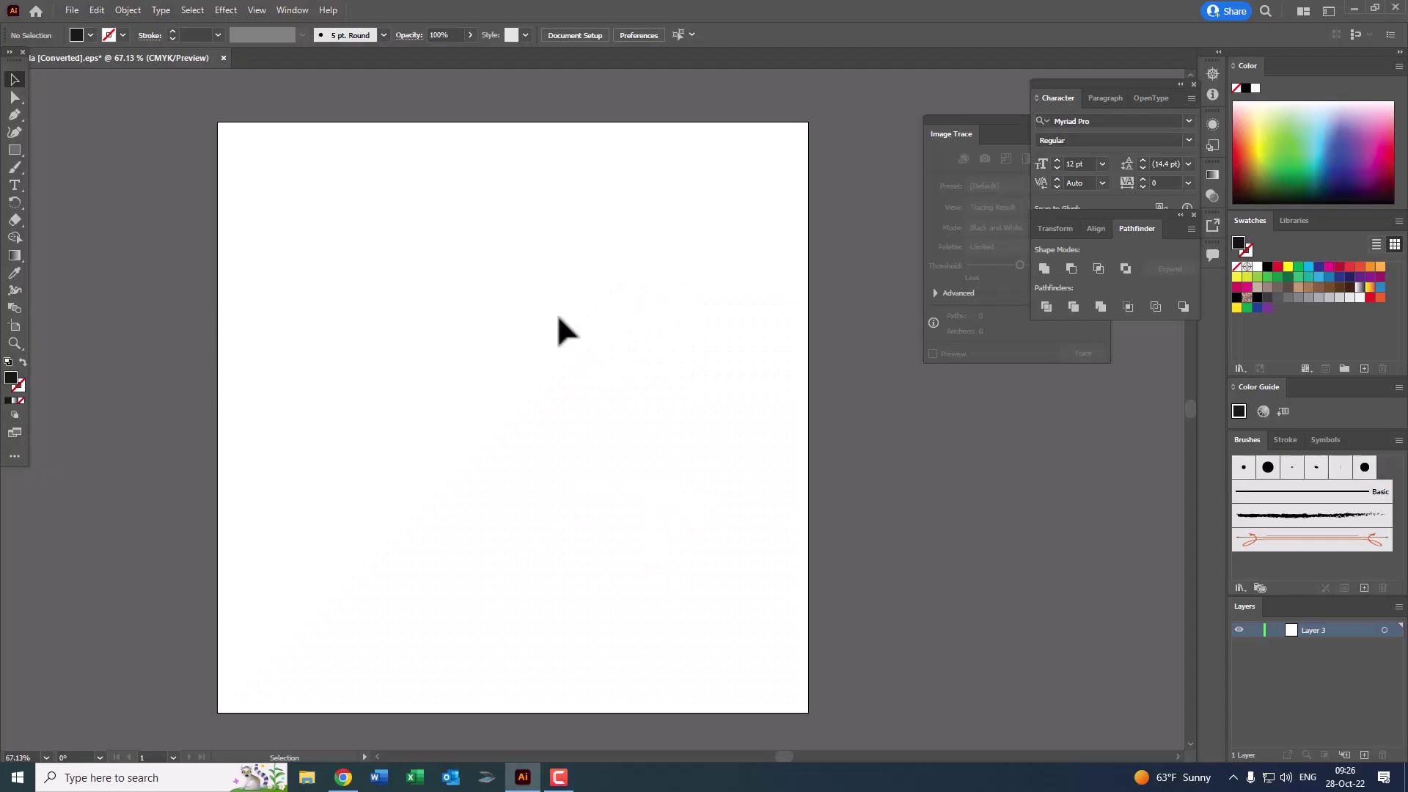
# Step: Zoom in on the blank artboard to about 164%
pyautogui.press('z')
pyautogui.click(503, 318)
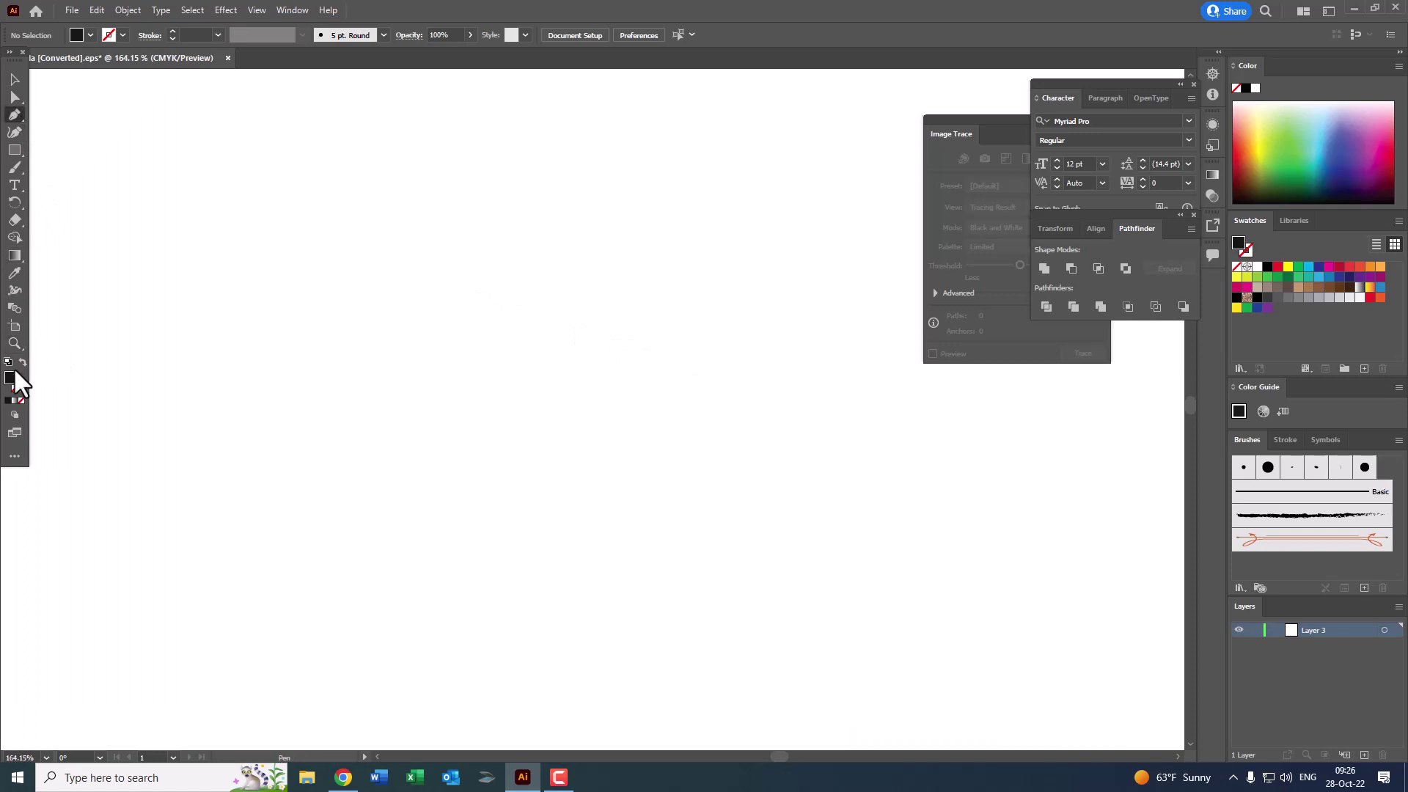
# Step: Set the fill colour to light peach #FFD7B3
pyautogui.doubleClick(16, 380)
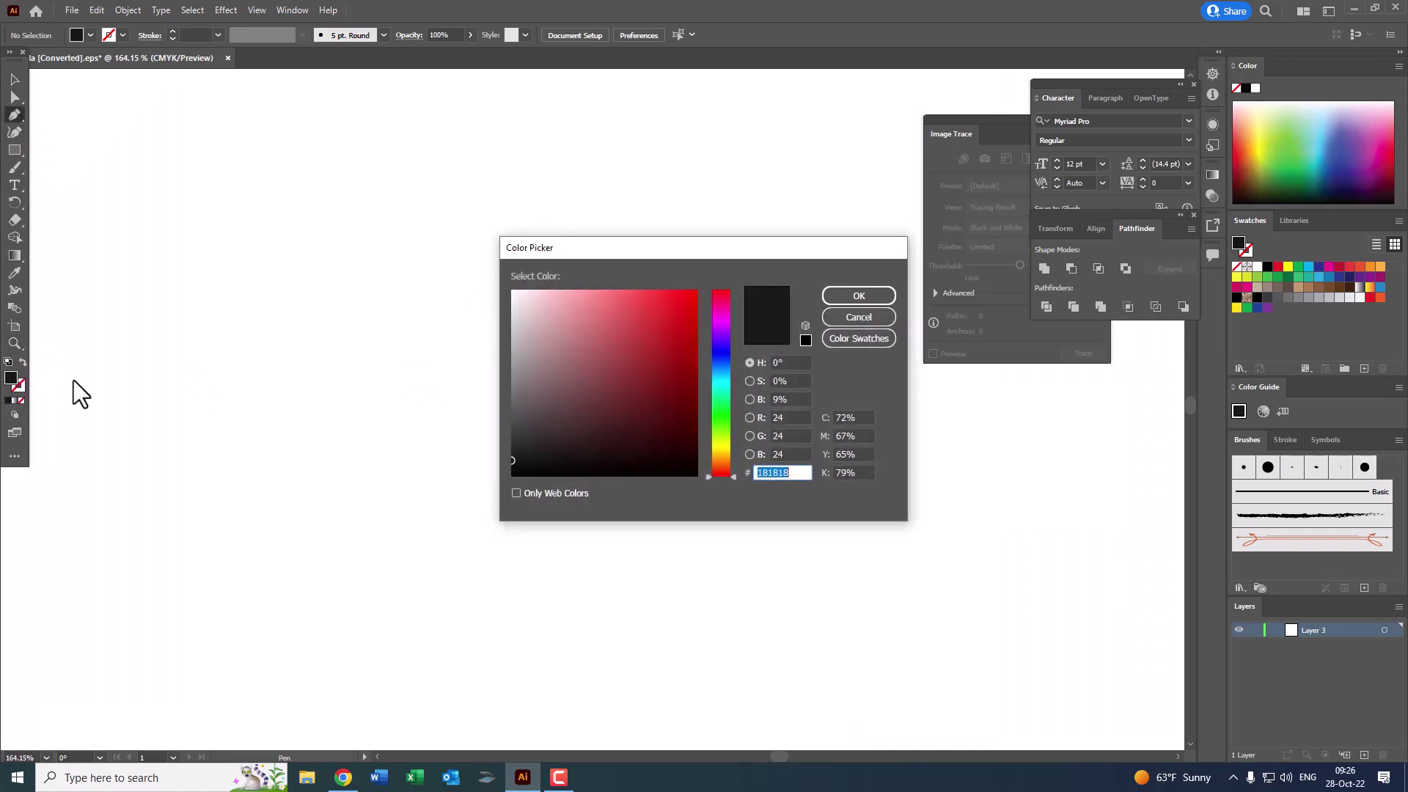
pyautogui.moveTo(717, 473); pyautogui.dragTo(720, 462)
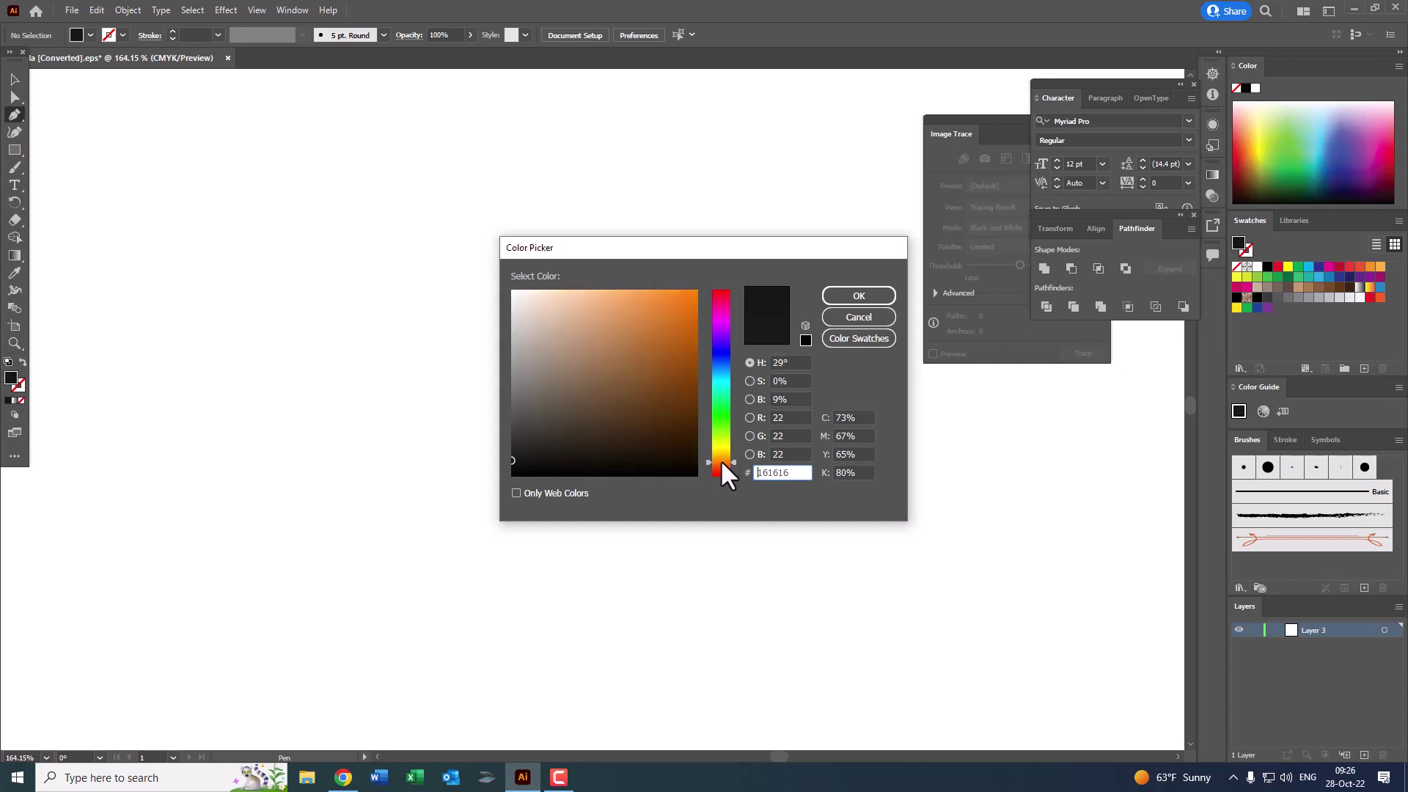
pyautogui.moveTo(582, 337); pyautogui.dragTo(567, 281)
pyautogui.click(859, 296)
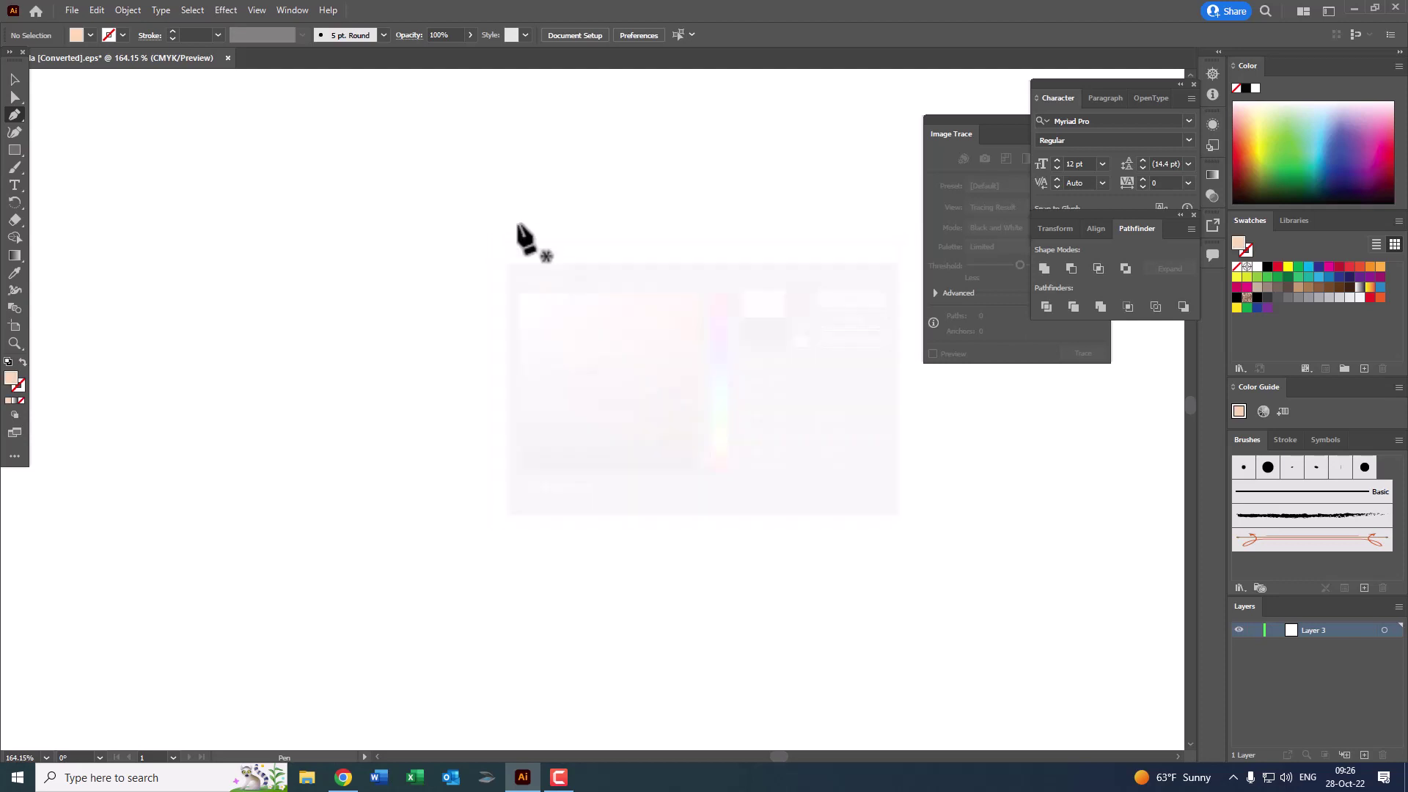
# Step: Draw a closed four-point outline for the tall nose half
pyautogui.click(513, 187)
pyautogui.click(542, 186)
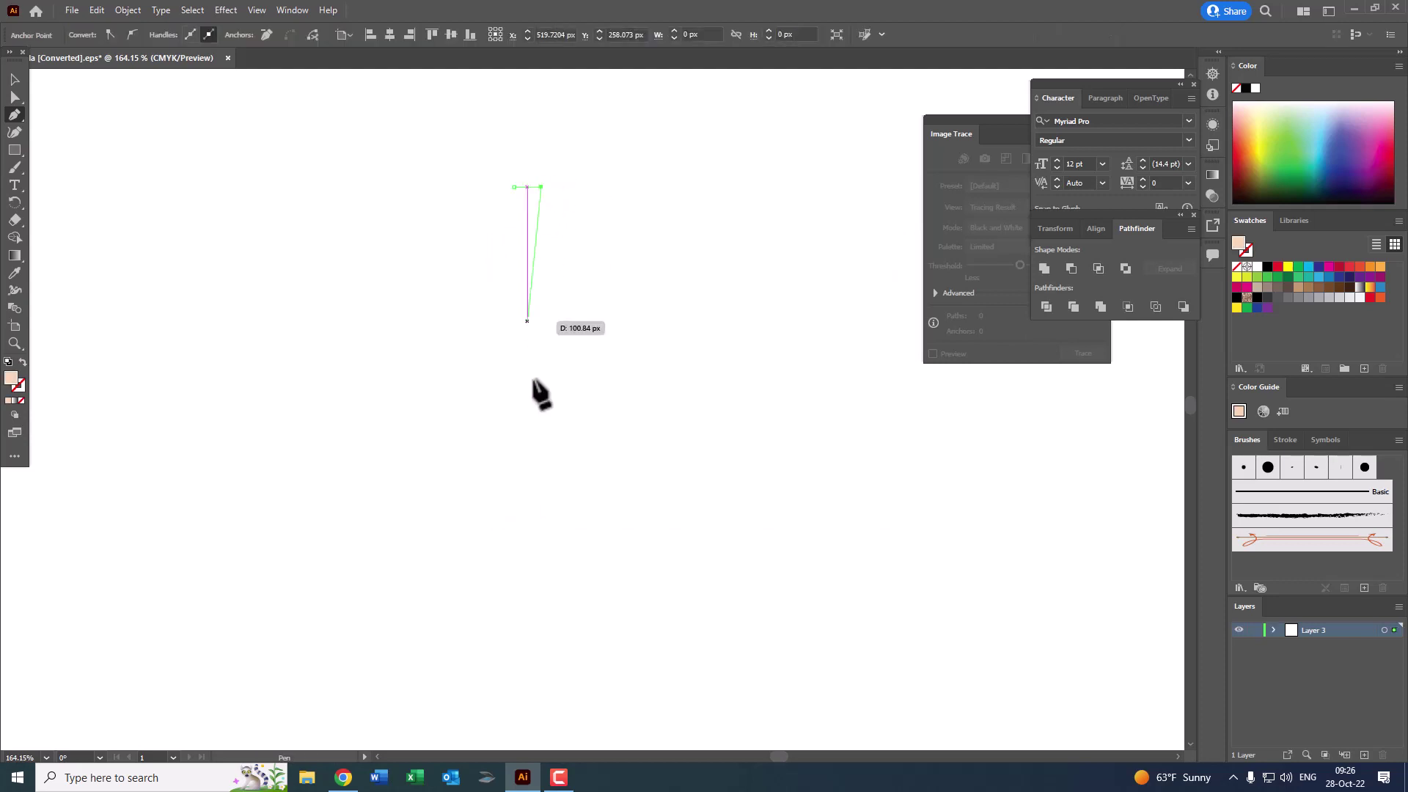
pyautogui.click(542, 457)
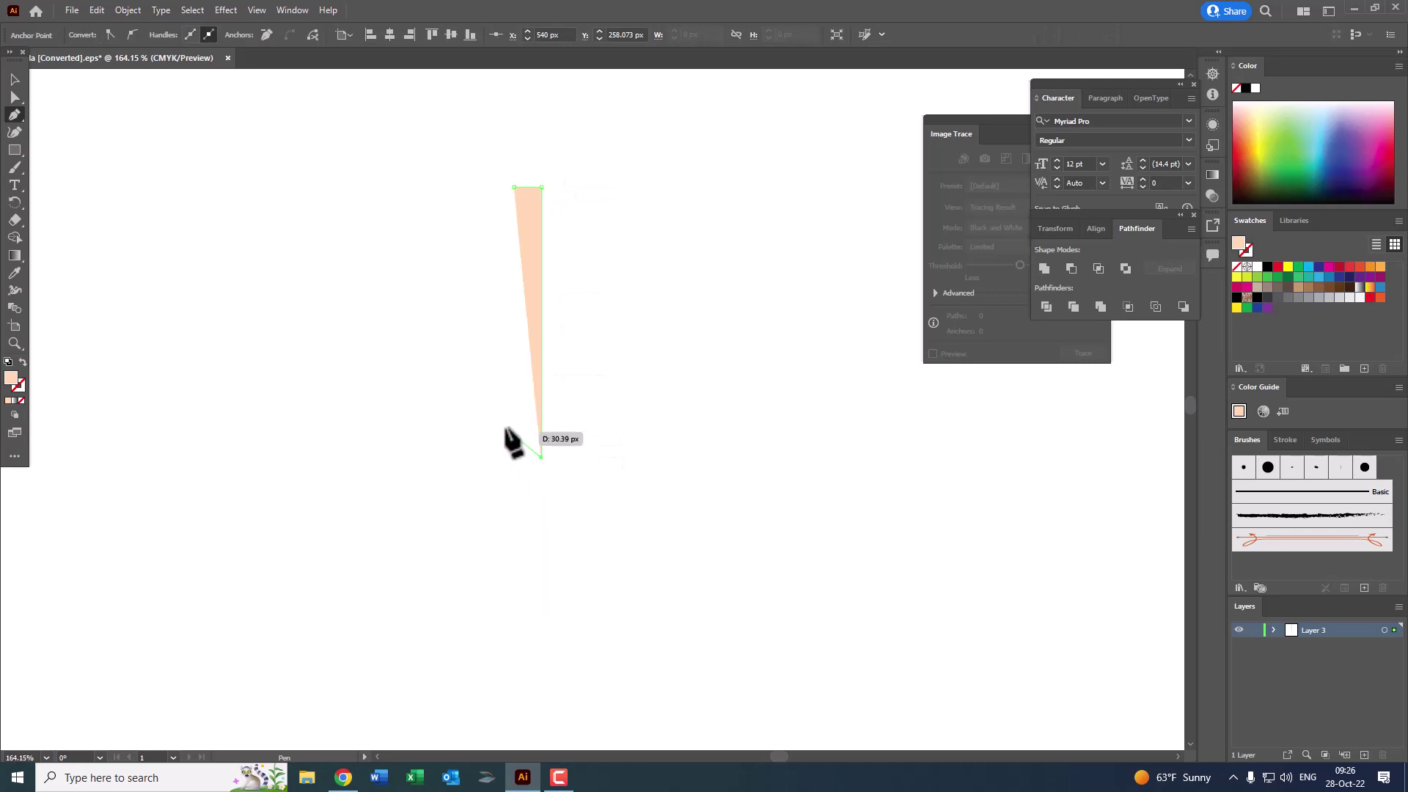
pyautogui.click(478, 413)
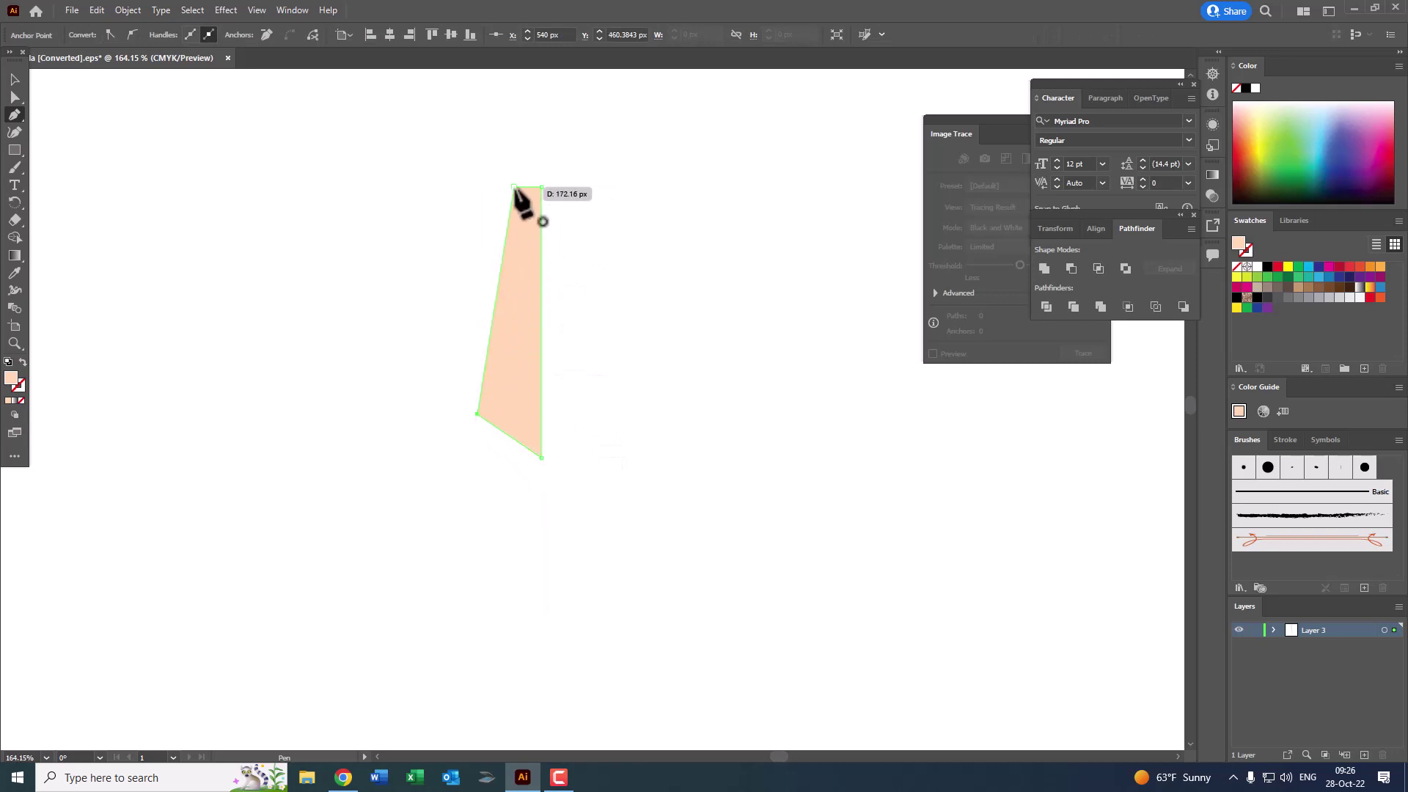
pyautogui.click(514, 187)
# Step: Round the shape's top-left corner and add a point on its lower-left edge
pyautogui.click(14, 100)
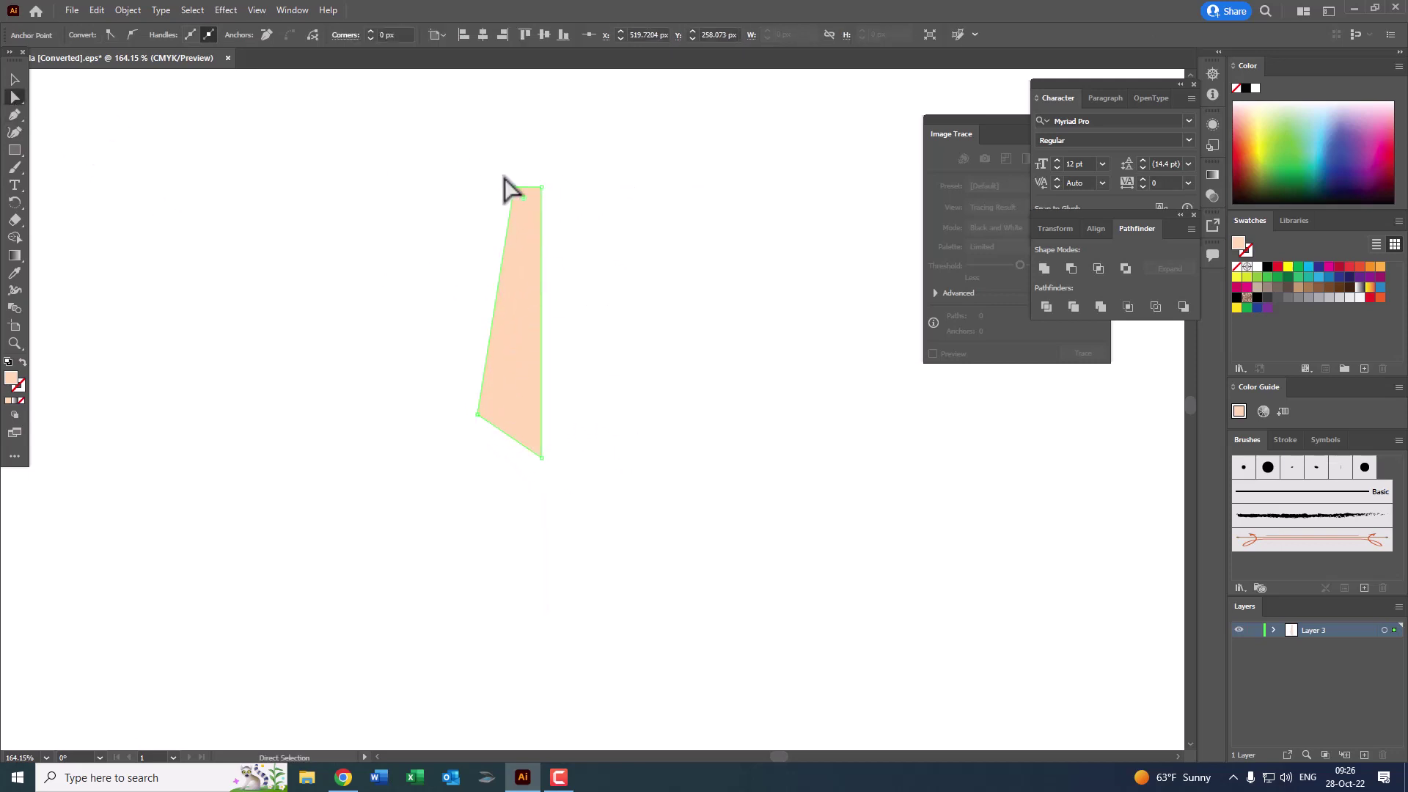
pyautogui.moveTo(523, 200); pyautogui.dragTo(540, 234)
pyautogui.moveTo(533, 463); pyautogui.dragTo(560, 468)
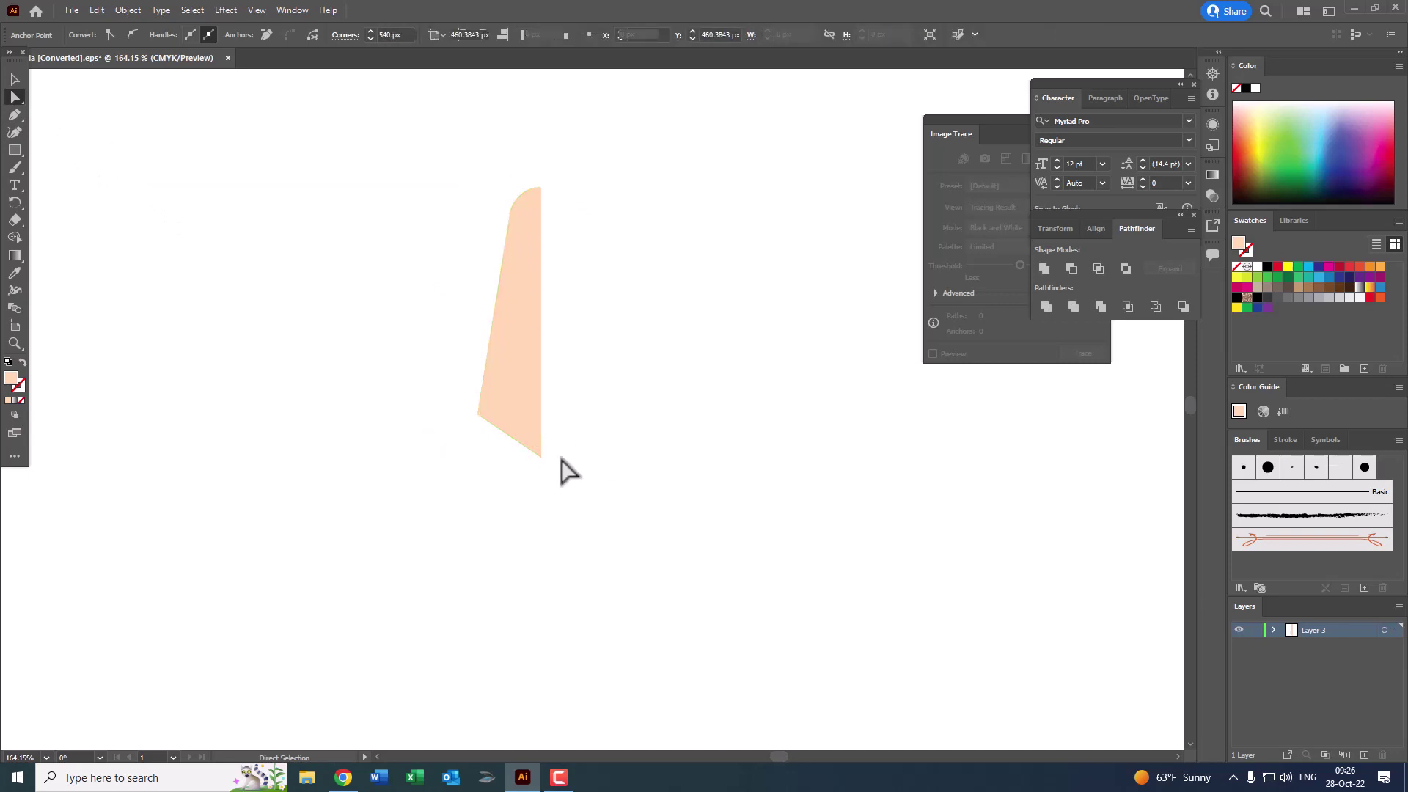
pyautogui.click(14, 114)
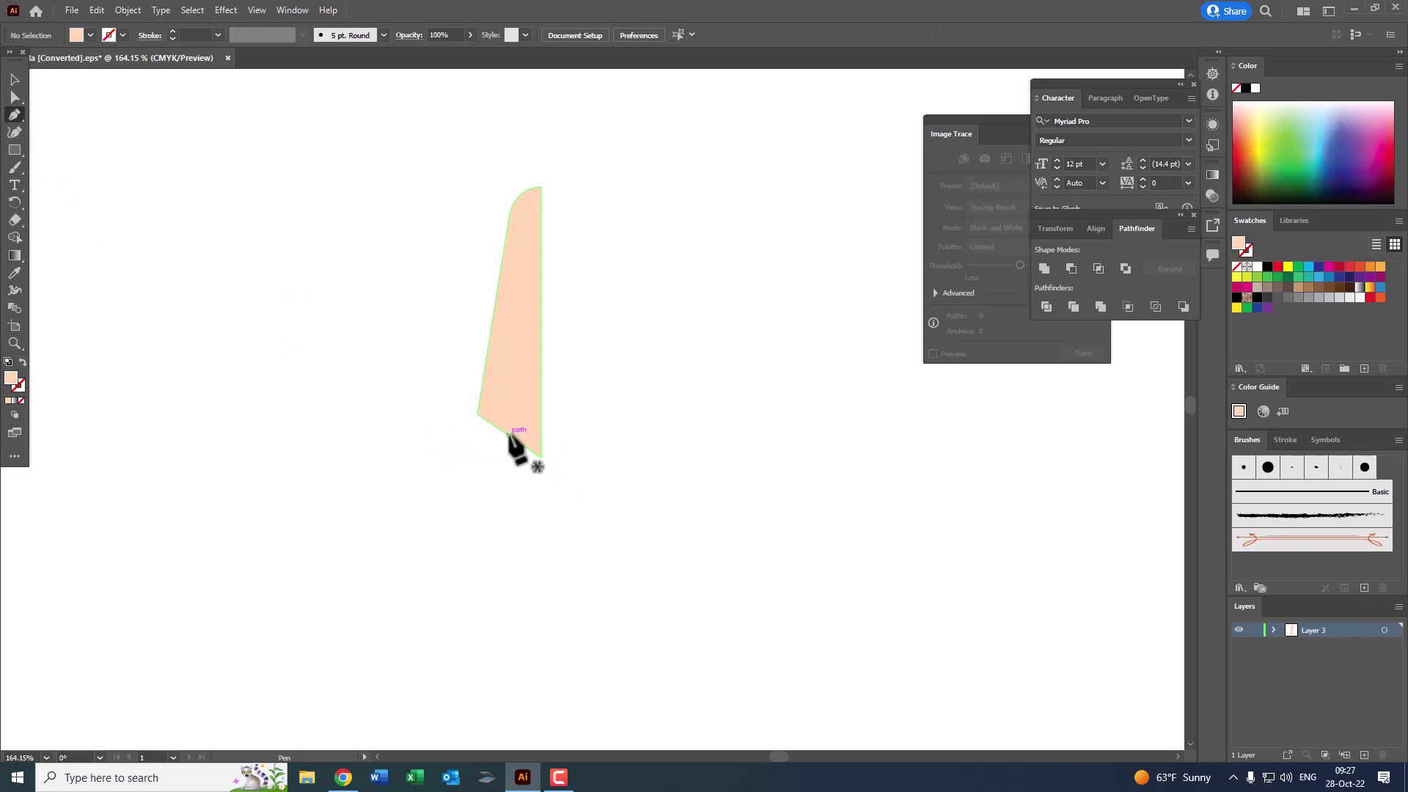
pyautogui.click(509, 434)
pyautogui.hotkey('ctrl', 'shift', 'a')
# Step: Add an anchor on the lower edge and pull the bottom-left point further down
pyautogui.click(15, 79)
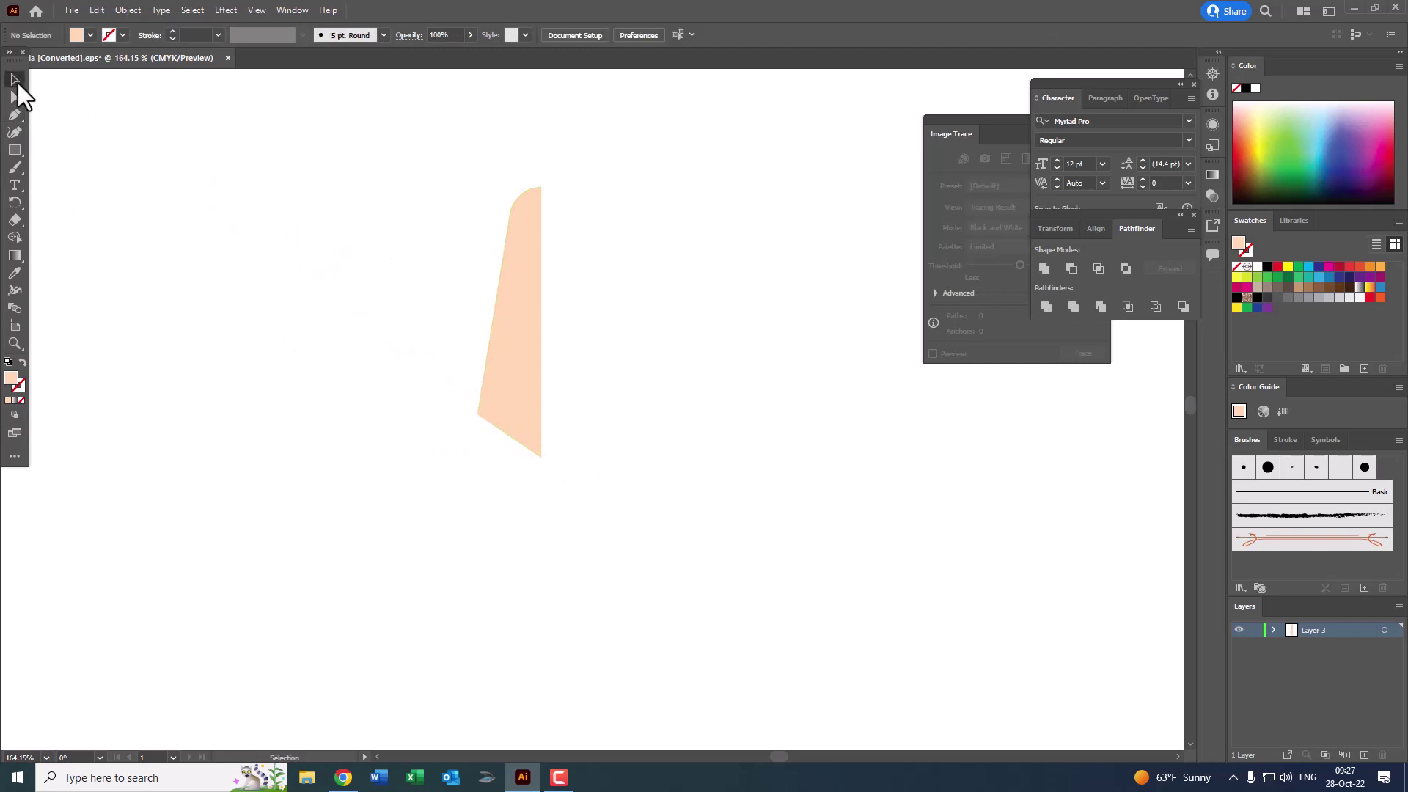
pyautogui.click(503, 370)
pyautogui.click(14, 114)
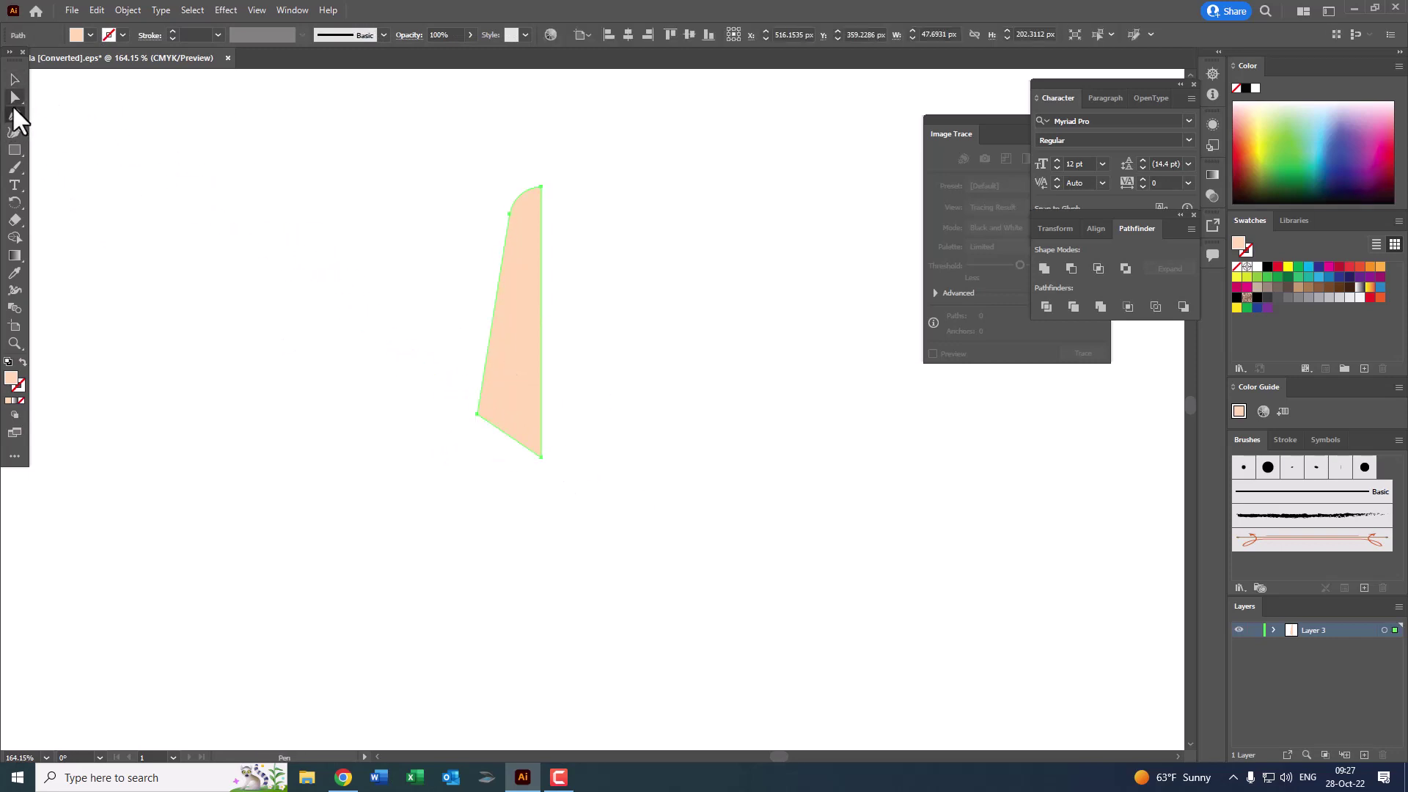
pyautogui.click(487, 457)
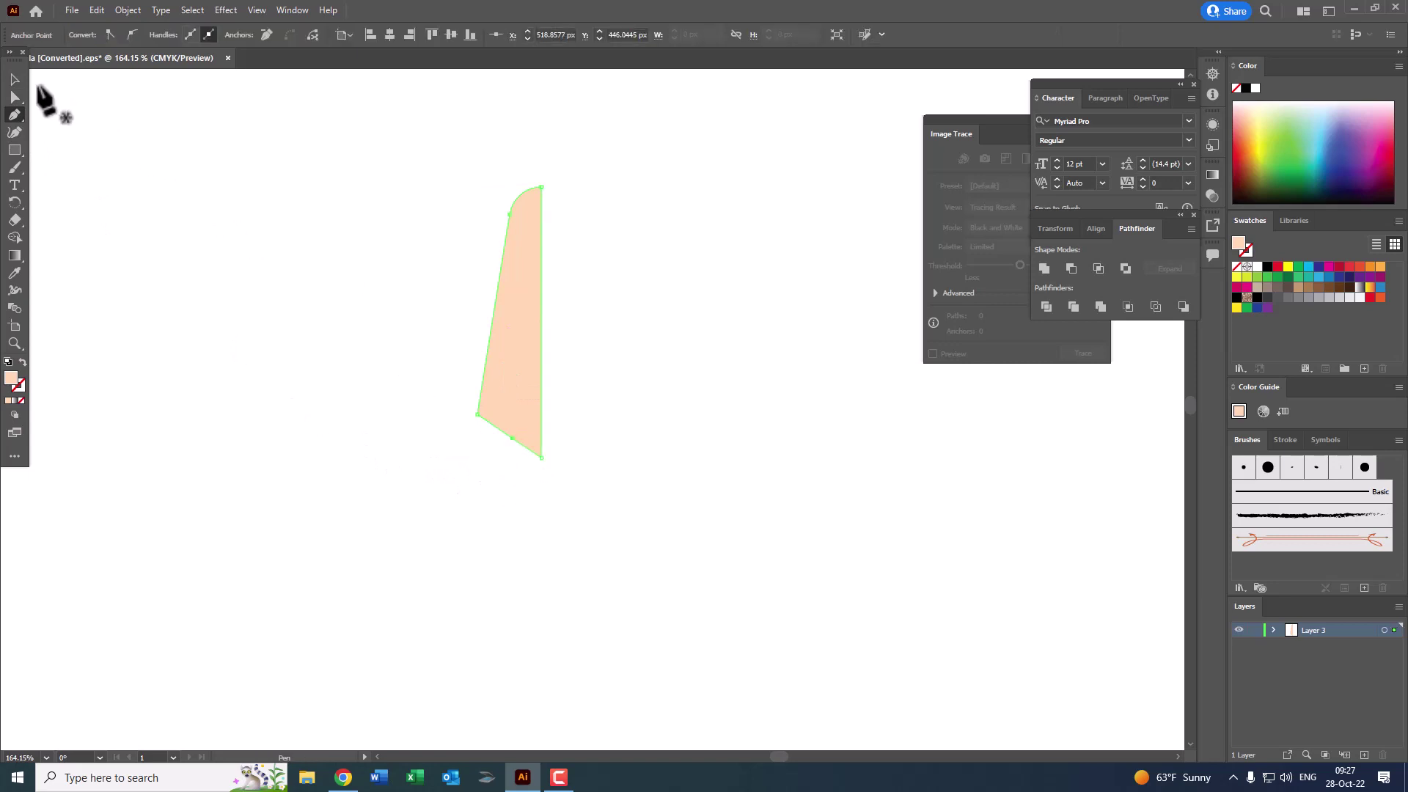
pyautogui.click(13, 84)
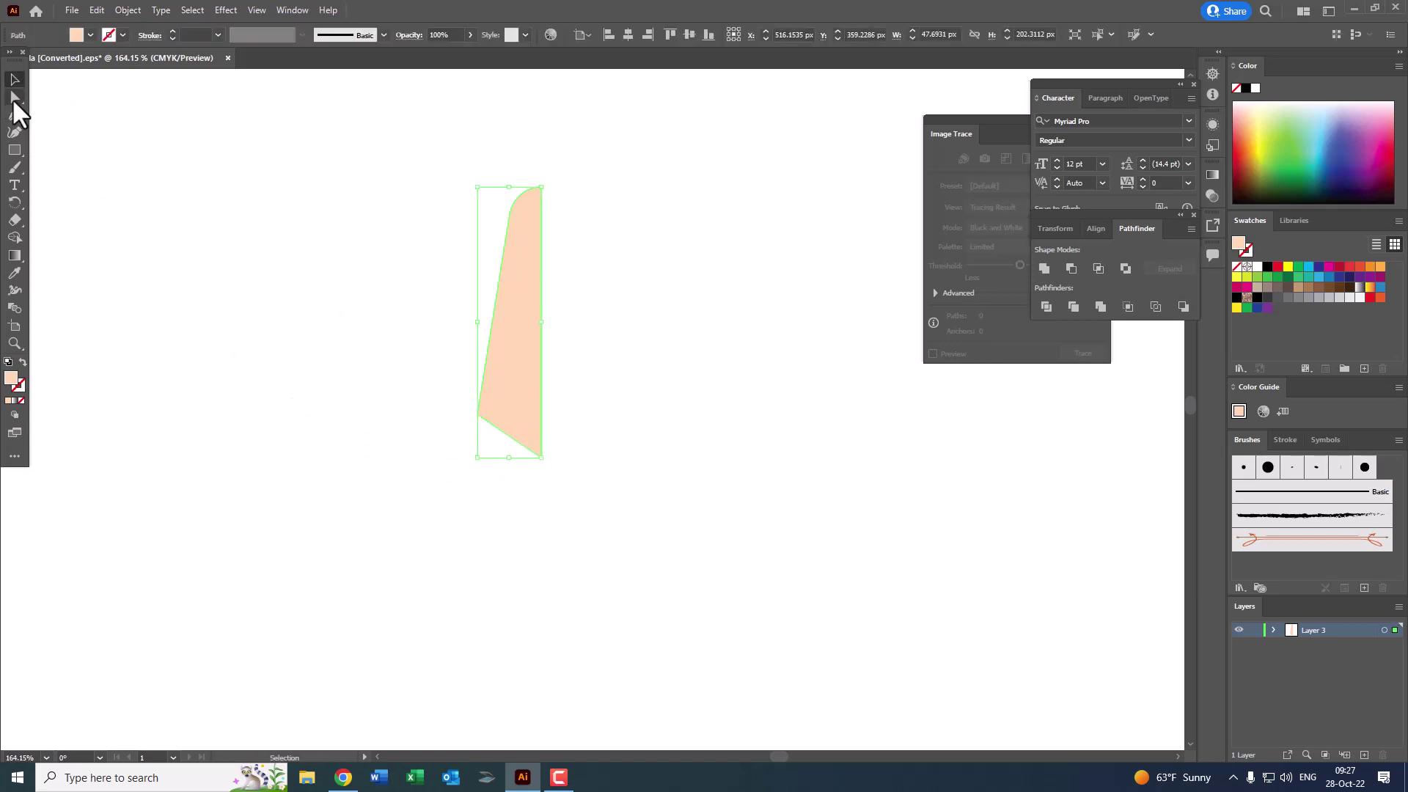
pyautogui.click(14, 97)
pyautogui.moveTo(515, 441); pyautogui.dragTo(543, 496)
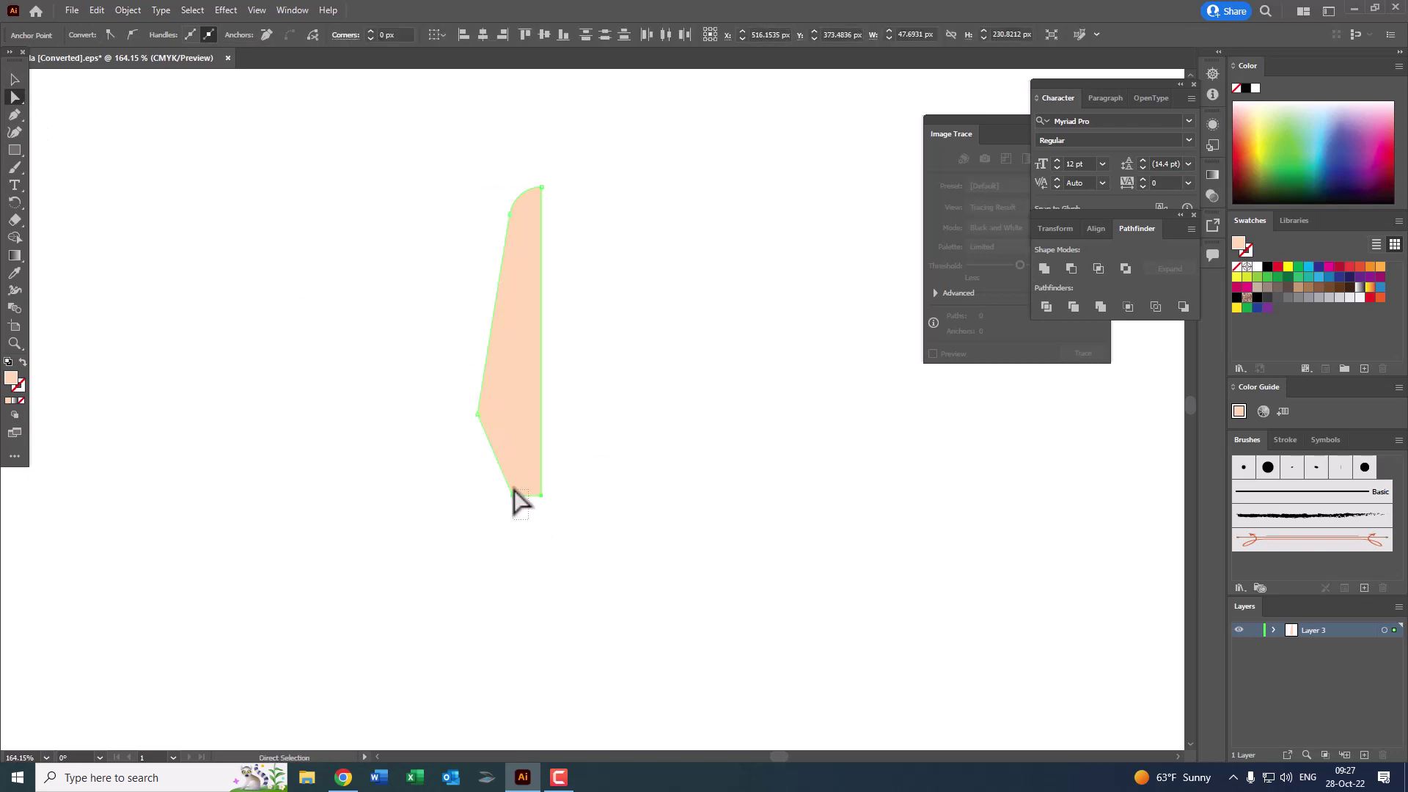
# Step: Gently round the bottom-left corner of the peach half
pyautogui.click(513, 496)
pyautogui.moveTo(525, 492); pyautogui.dragTo(664, 449)
pyautogui.click(657, 443)
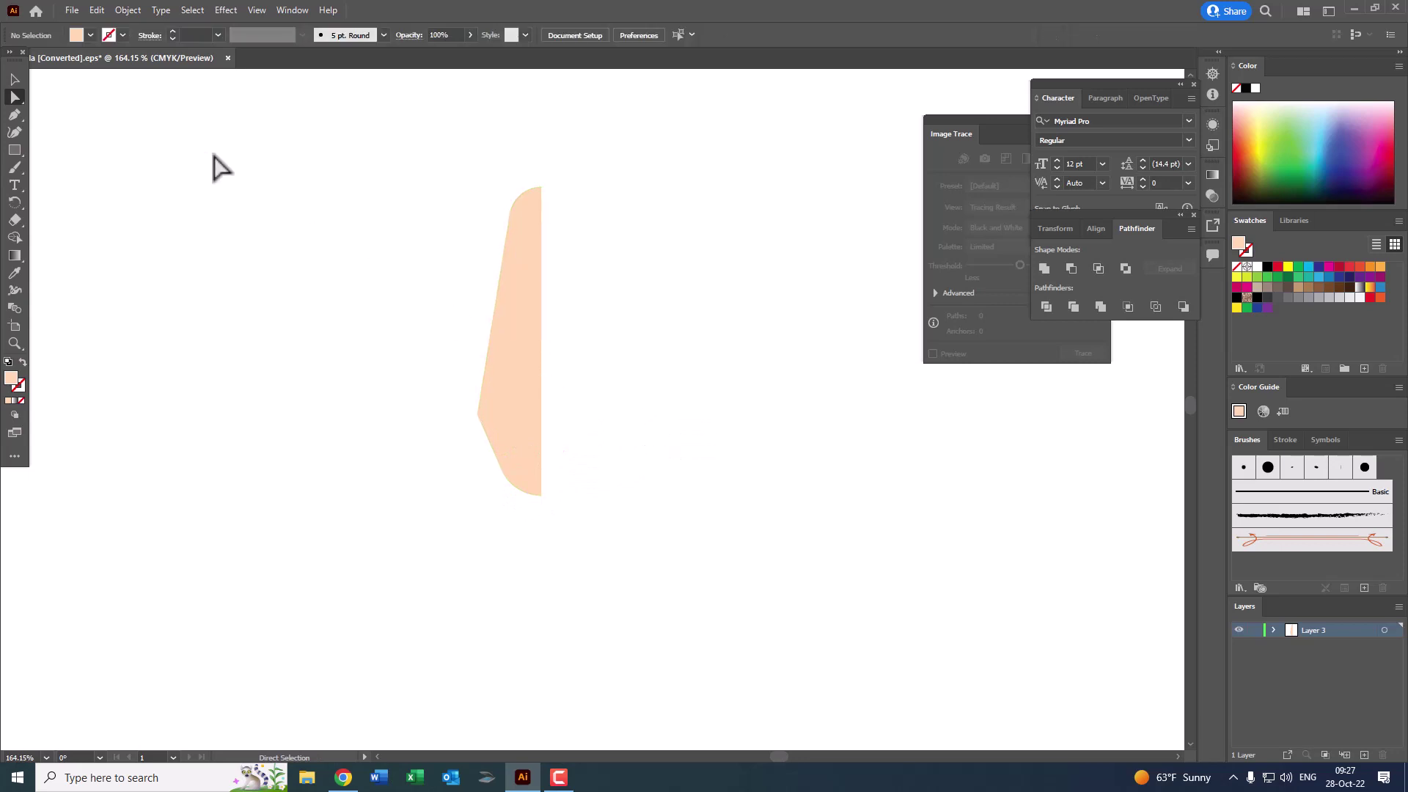
pyautogui.hotkey('ctrl', 'z')
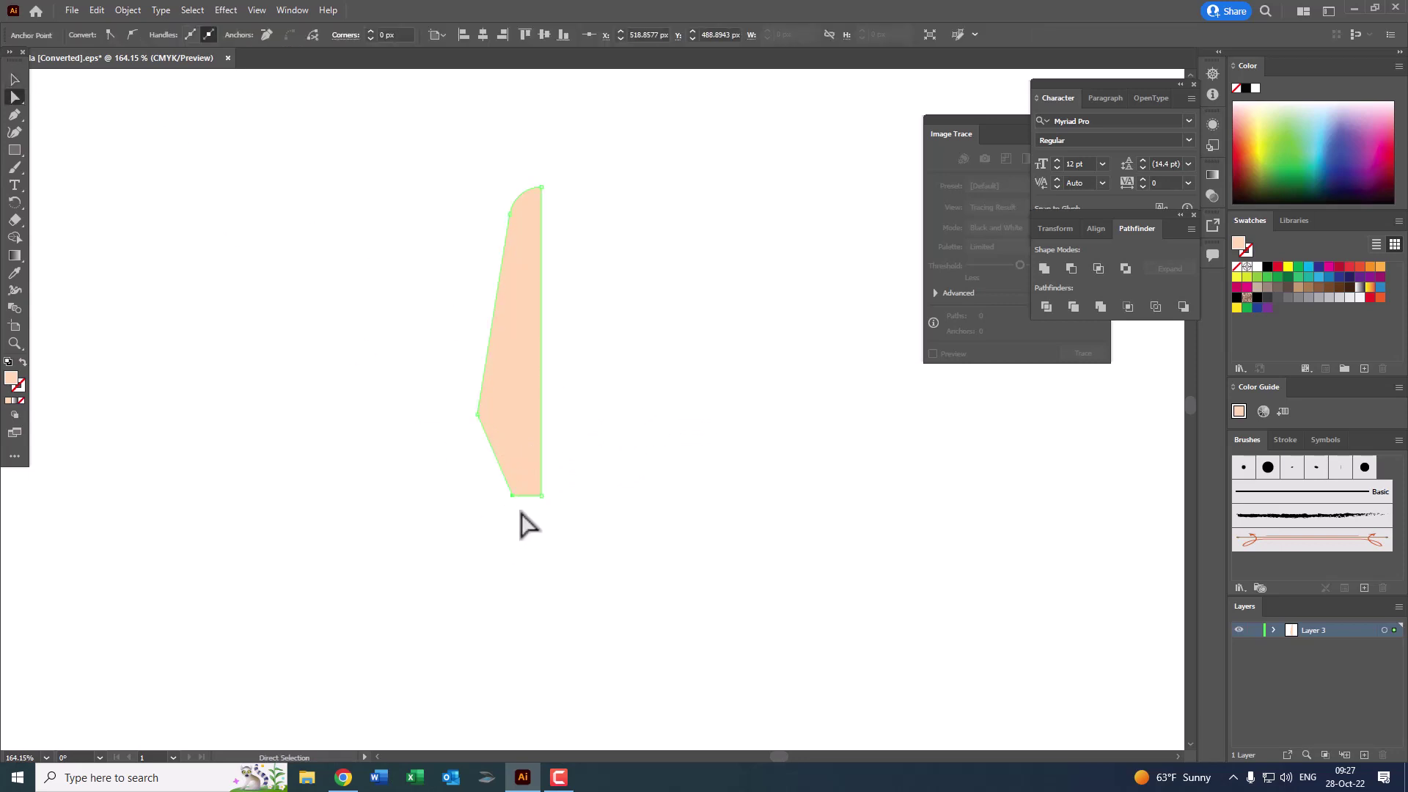
pyautogui.moveTo(521, 488); pyautogui.dragTo(524, 479)
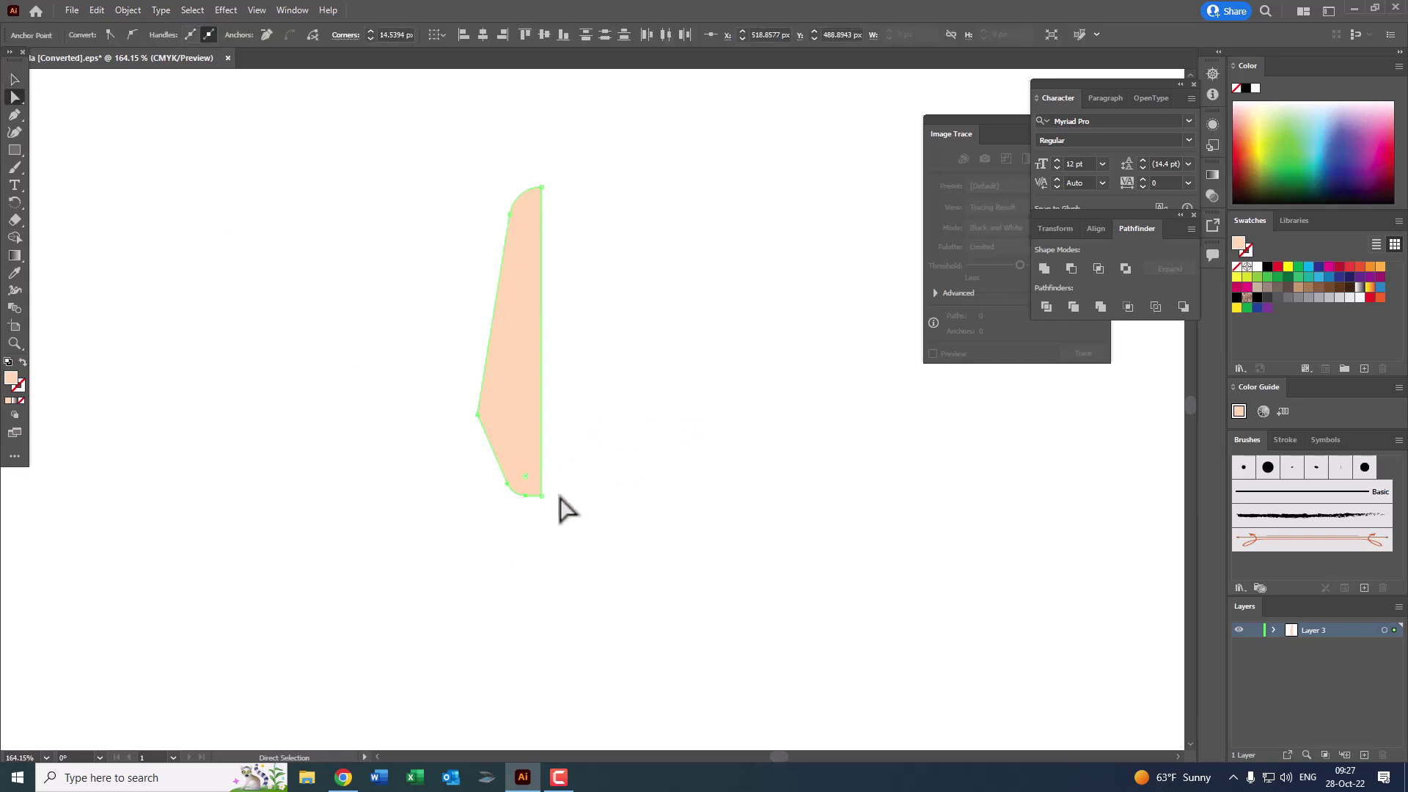
pyautogui.click(579, 510)
pyautogui.click(508, 332)
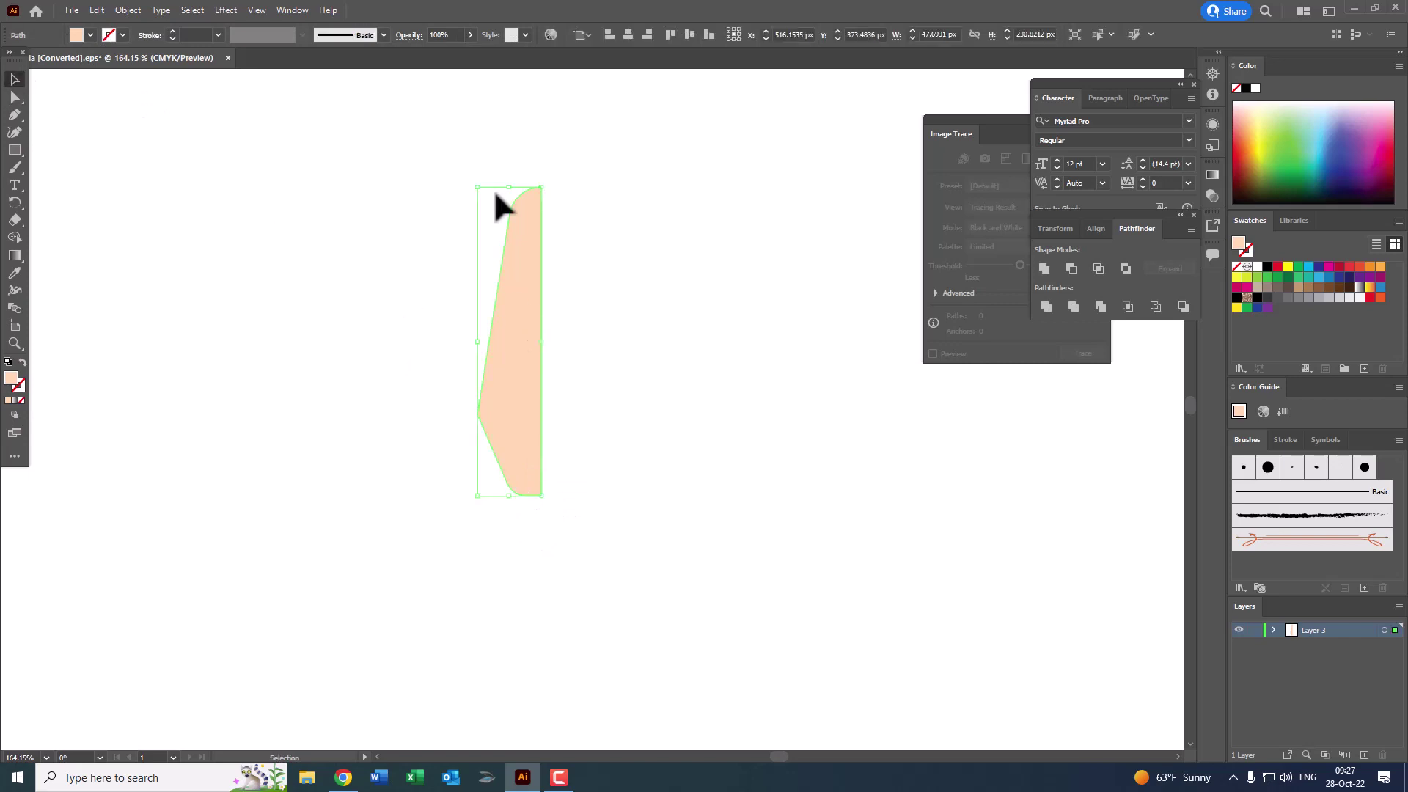
# Step: Reflect a vertical copy of the peach half and butt it against the original
pyautogui.click(123, 10)
pyautogui.click(425, 81)
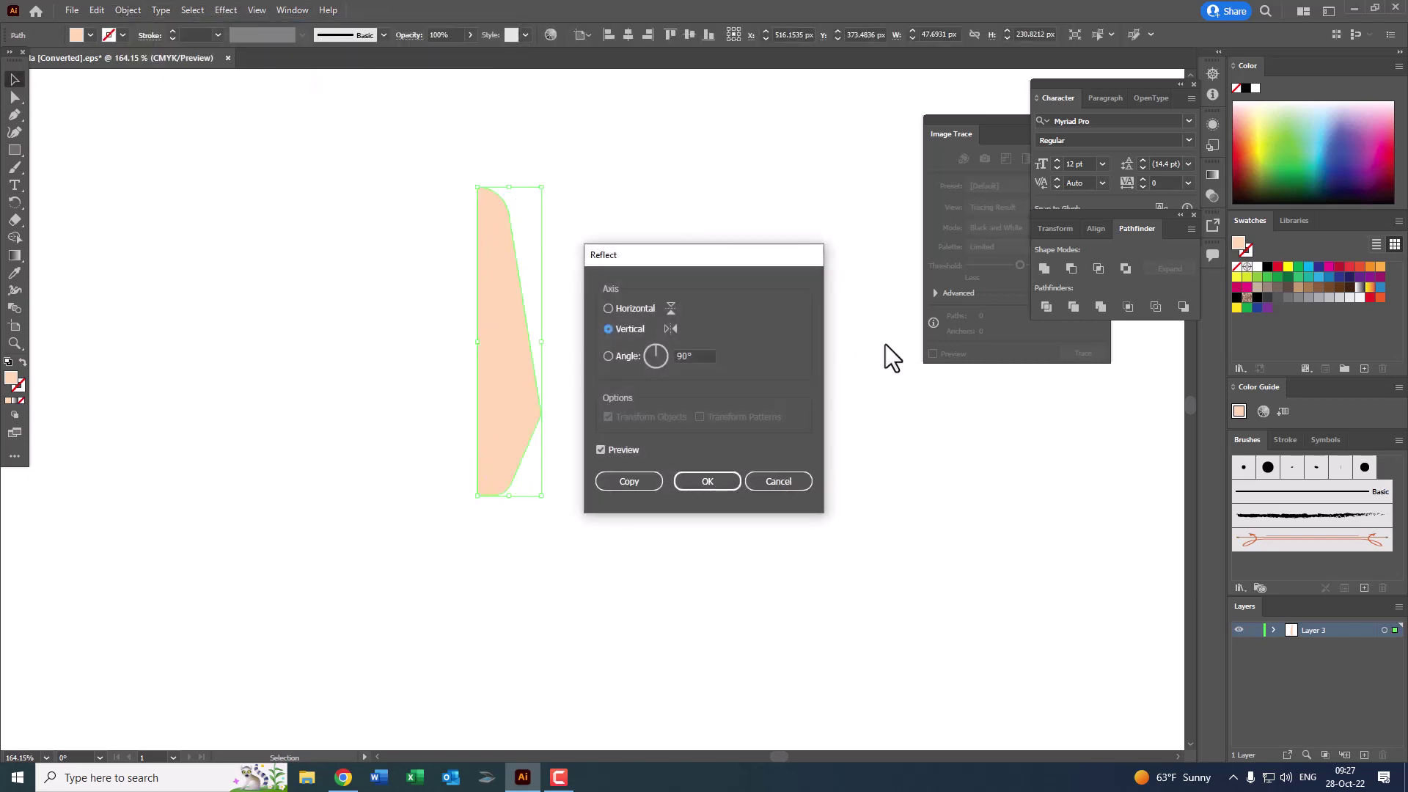
pyautogui.click(648, 481)
pyautogui.moveTo(523, 389); pyautogui.dragTo(581, 389)
pyautogui.click(704, 398)
pyautogui.press('z')
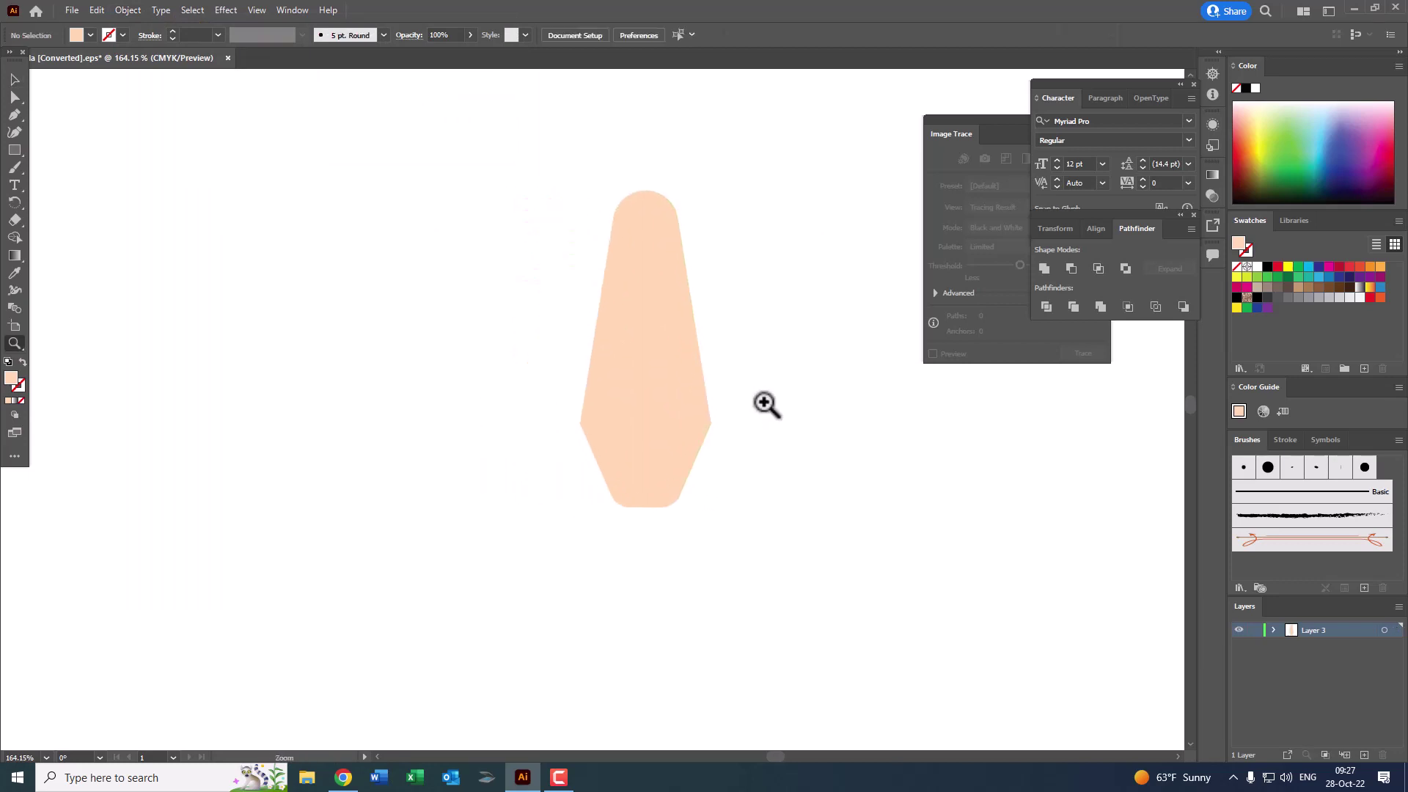
pyautogui.click(765, 403)
pyautogui.click(742, 444)
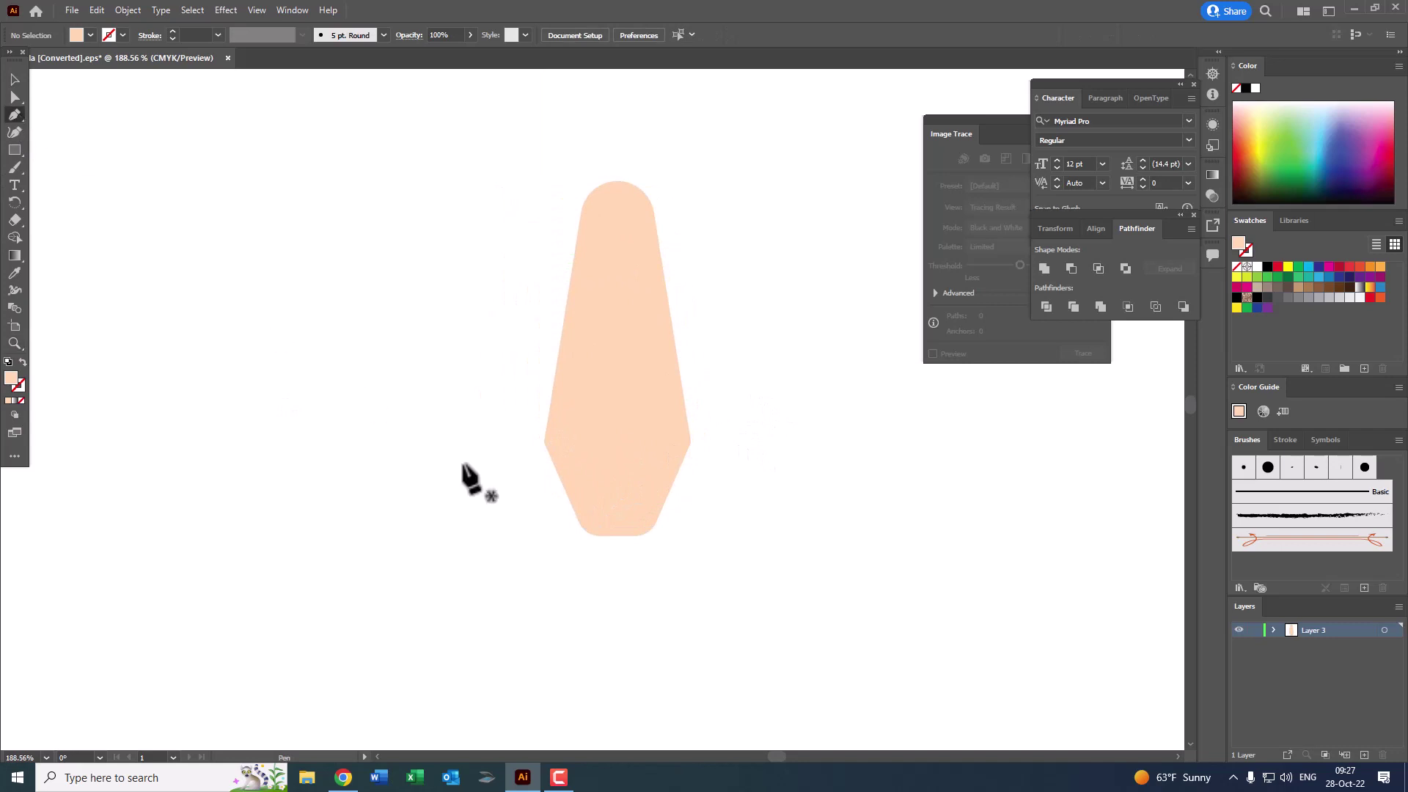
# Step: Draw a small wing shape and place it against the nose's left side
pyautogui.click(530, 500)
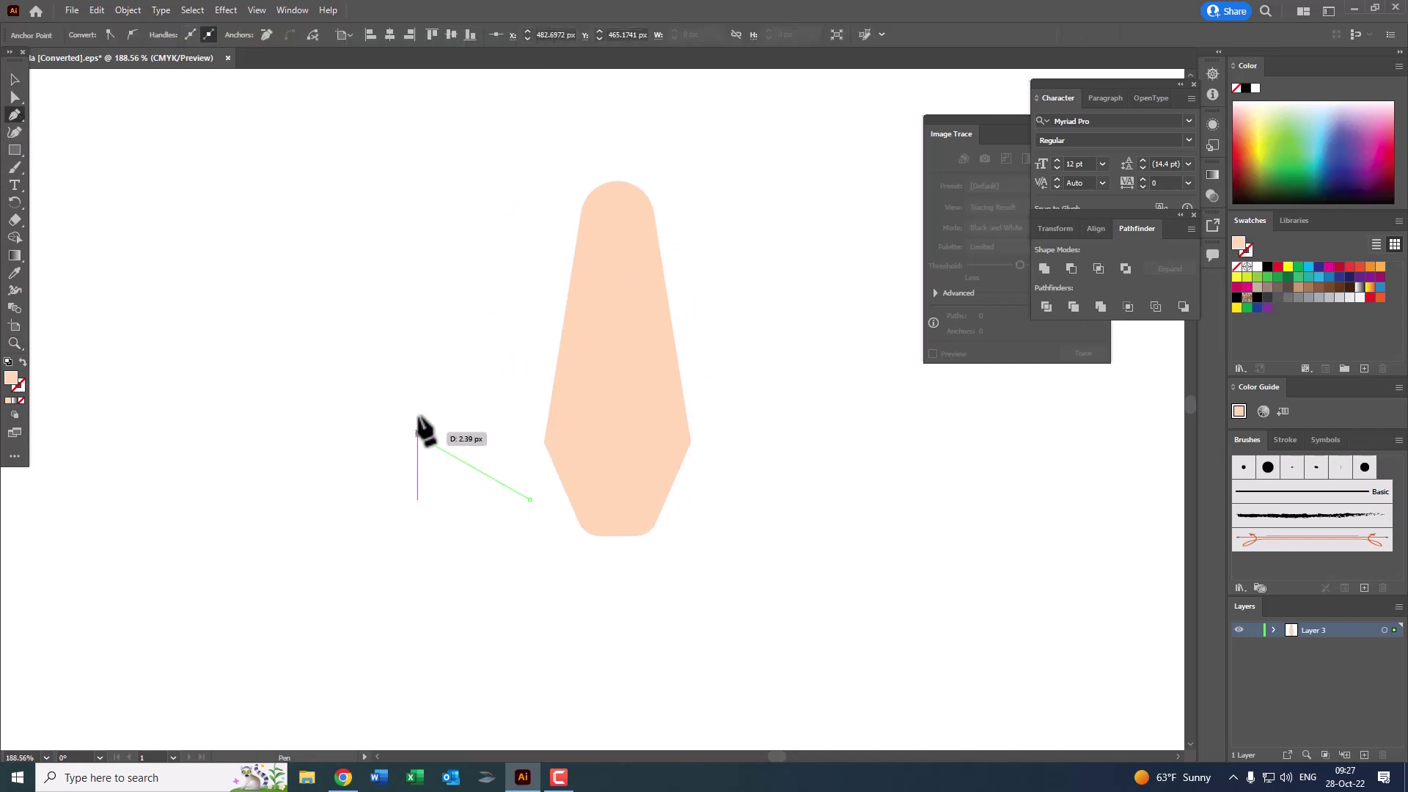
pyautogui.click(418, 436)
pyautogui.click(418, 407)
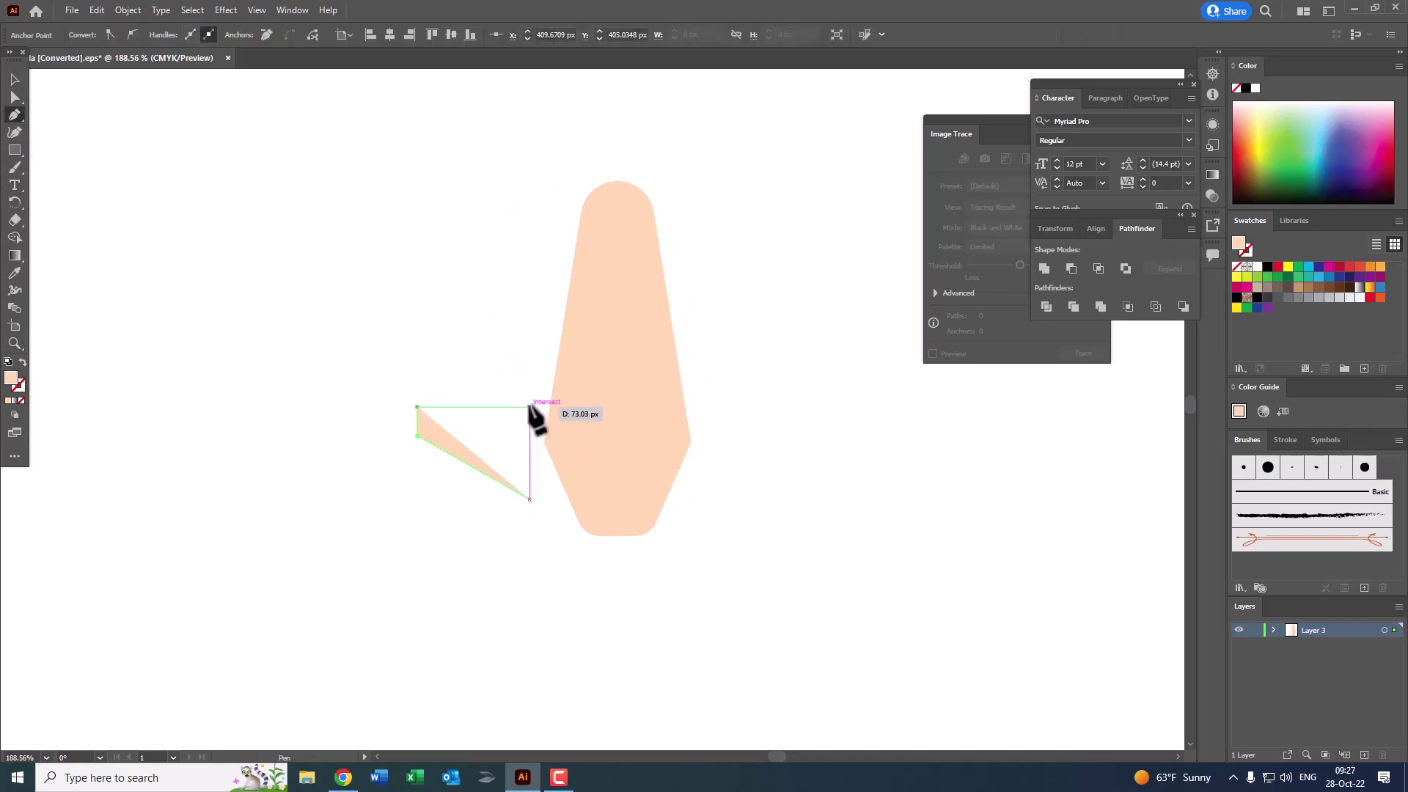
pyautogui.click(529, 407)
pyautogui.click(530, 500)
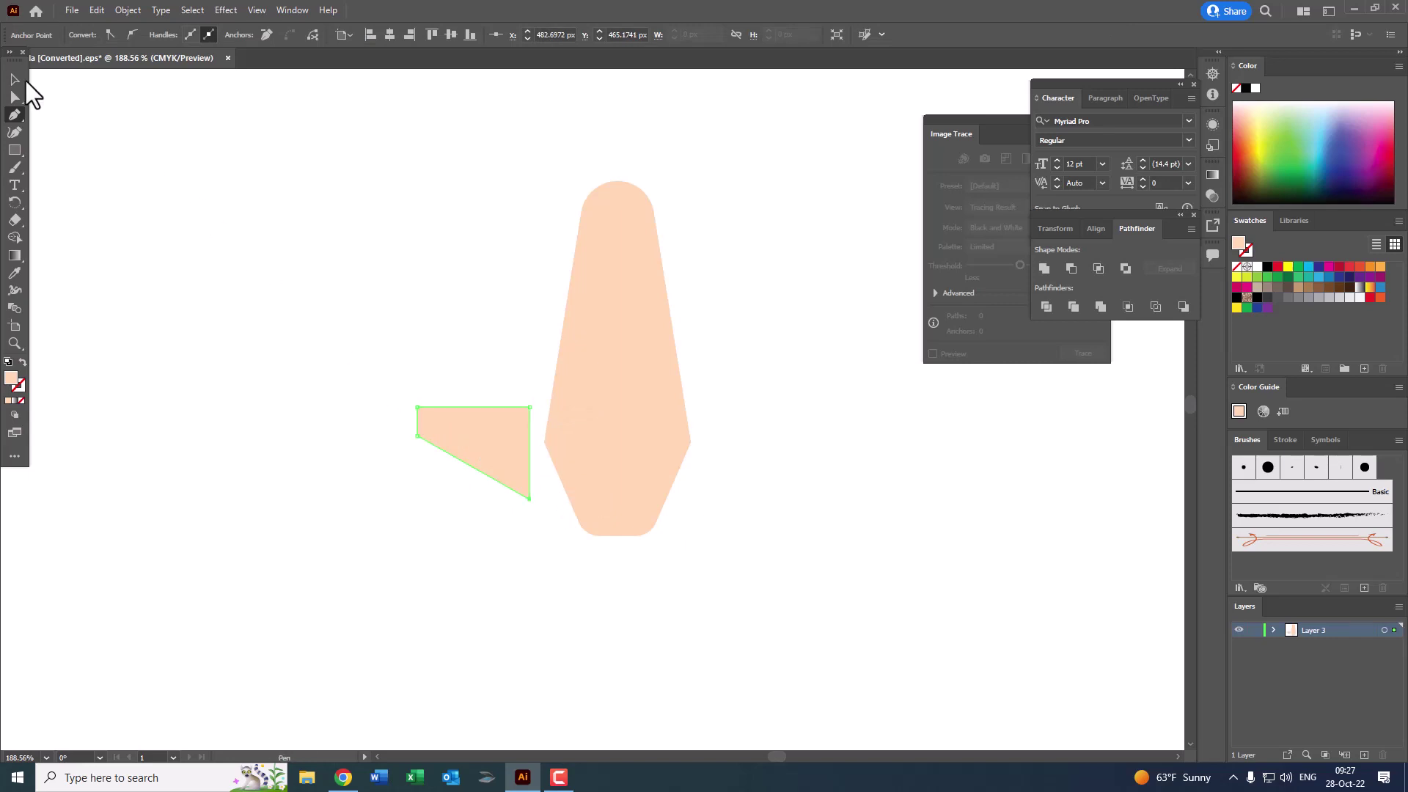
pyautogui.click(16, 80)
pyautogui.moveTo(494, 478)
pyautogui.mouseDown()
pyautogui.moveTo(554, 478)
pyautogui.moveTo(530, 438)
pyautogui.moveTo(541, 383)
pyautogui.mouseUp()
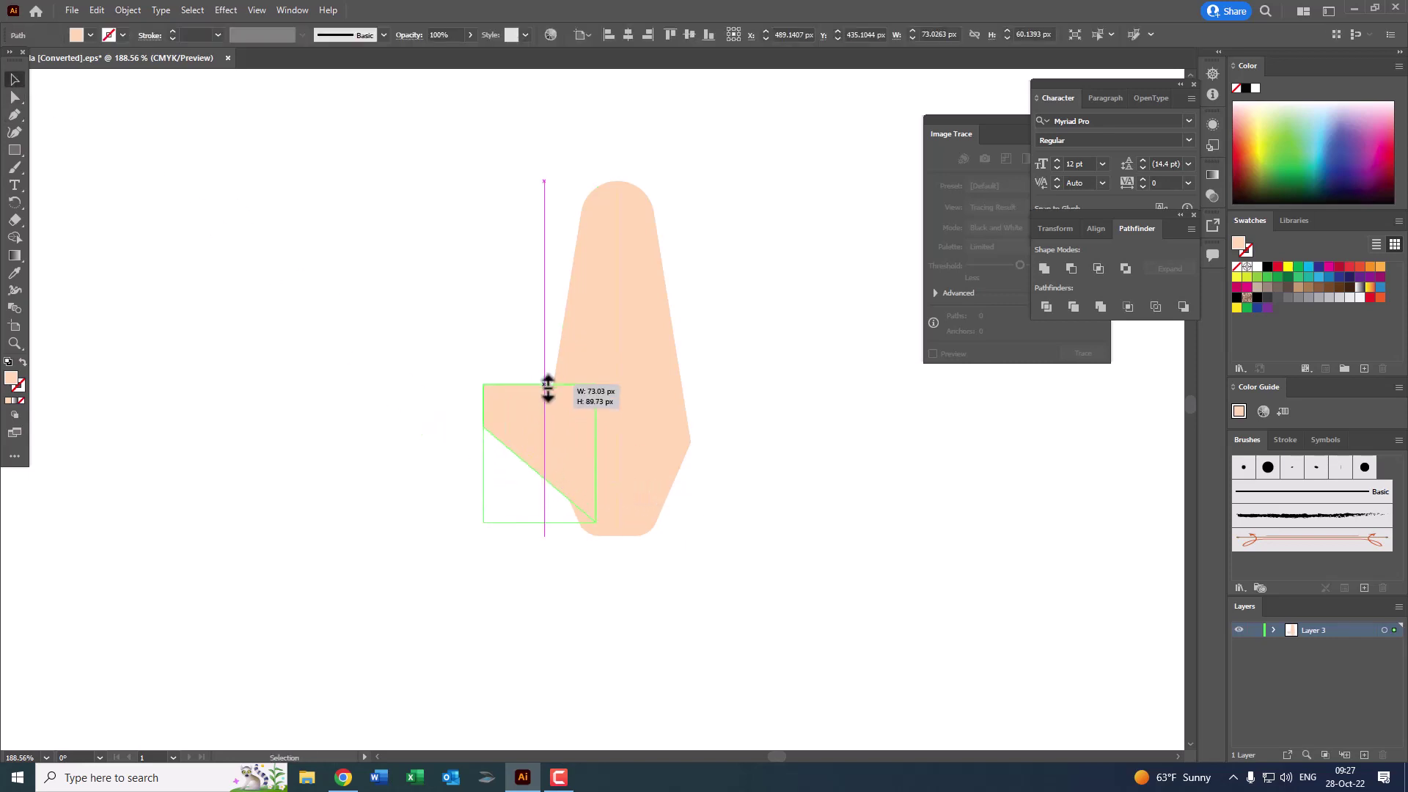
# Step: Round the wing's top-left corner
pyautogui.click(525, 531)
pyautogui.click(497, 420)
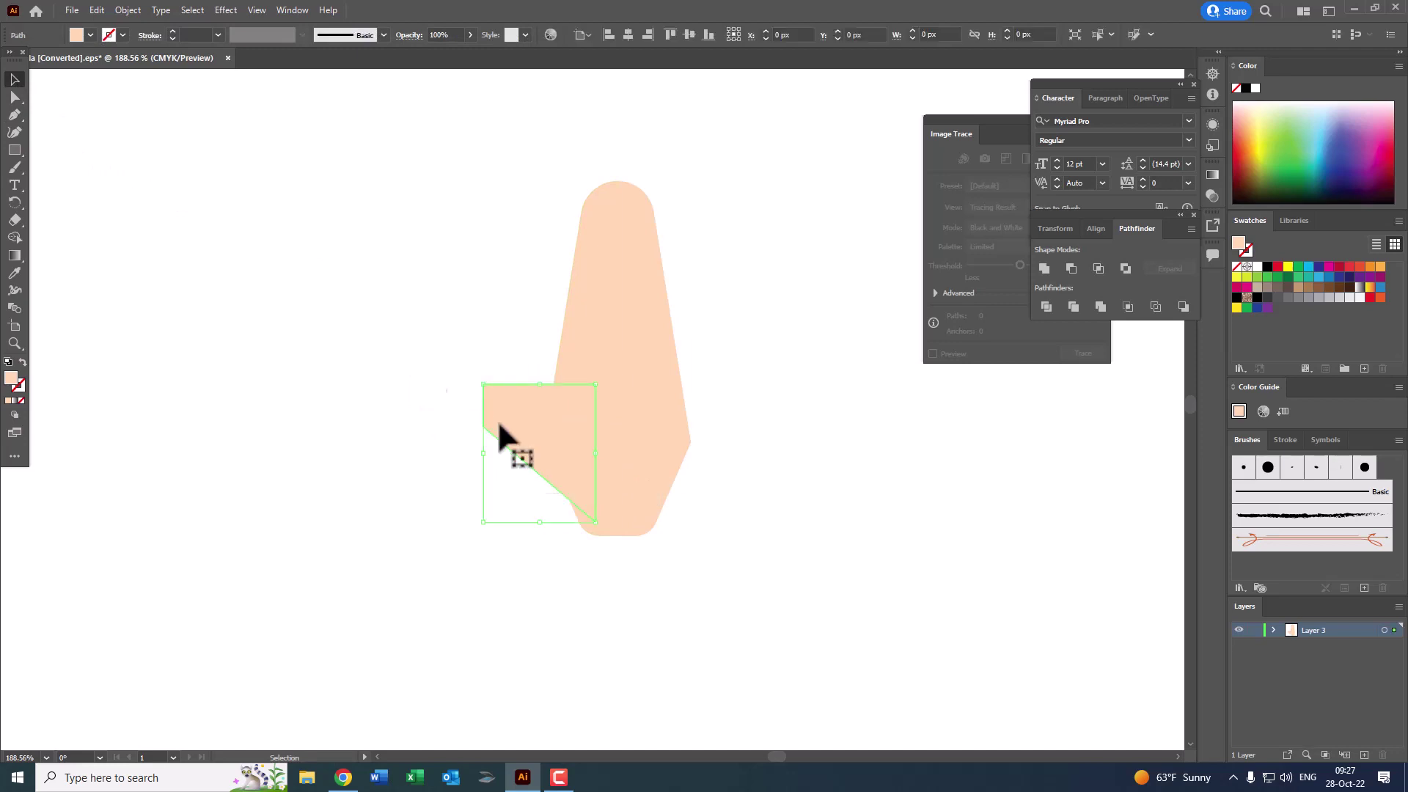
pyautogui.click(14, 96)
pyautogui.moveTo(422, 363); pyautogui.dragTo(509, 469)
pyautogui.moveTo(492, 402); pyautogui.dragTo(502, 414)
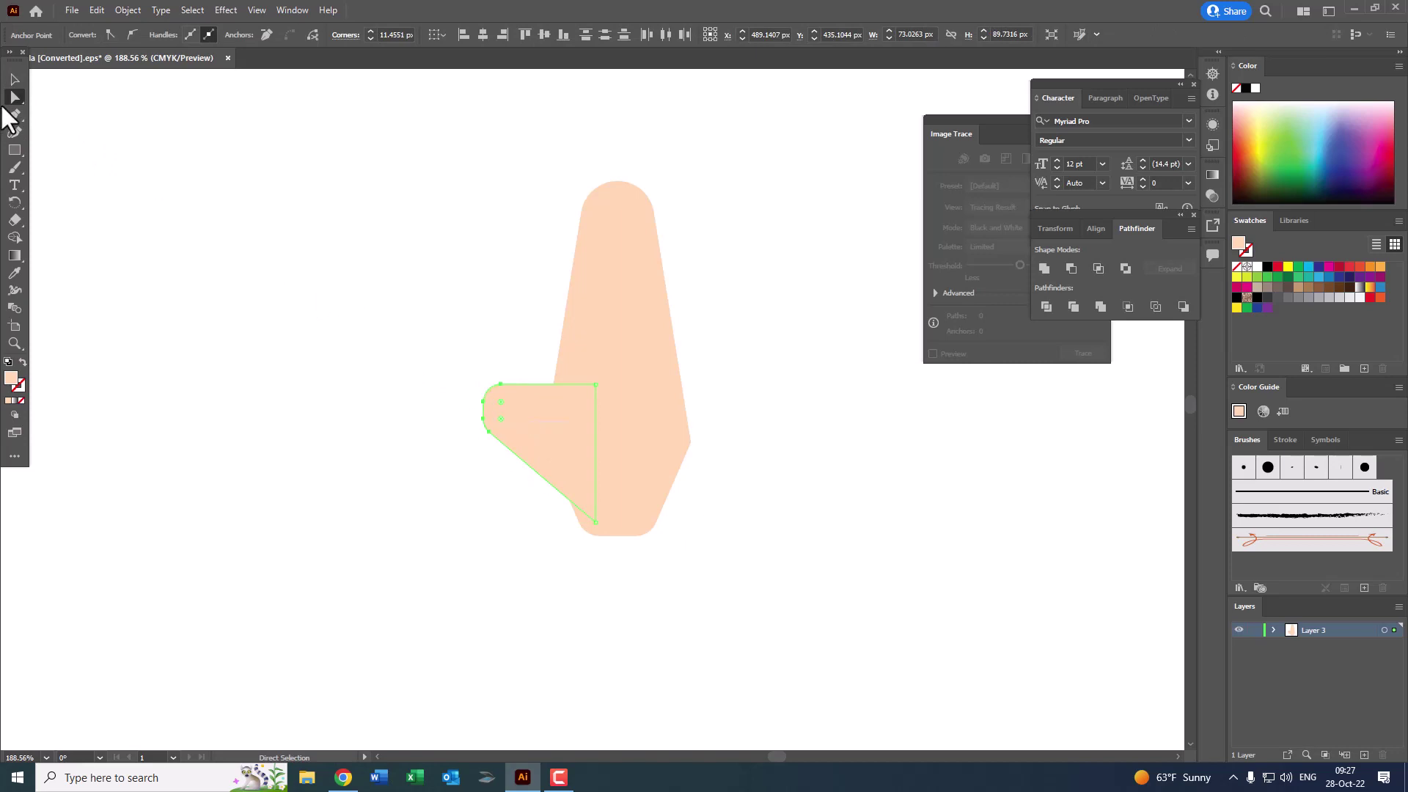
# Step: Unite the two nose halves into one shape
pyautogui.click(15, 79)
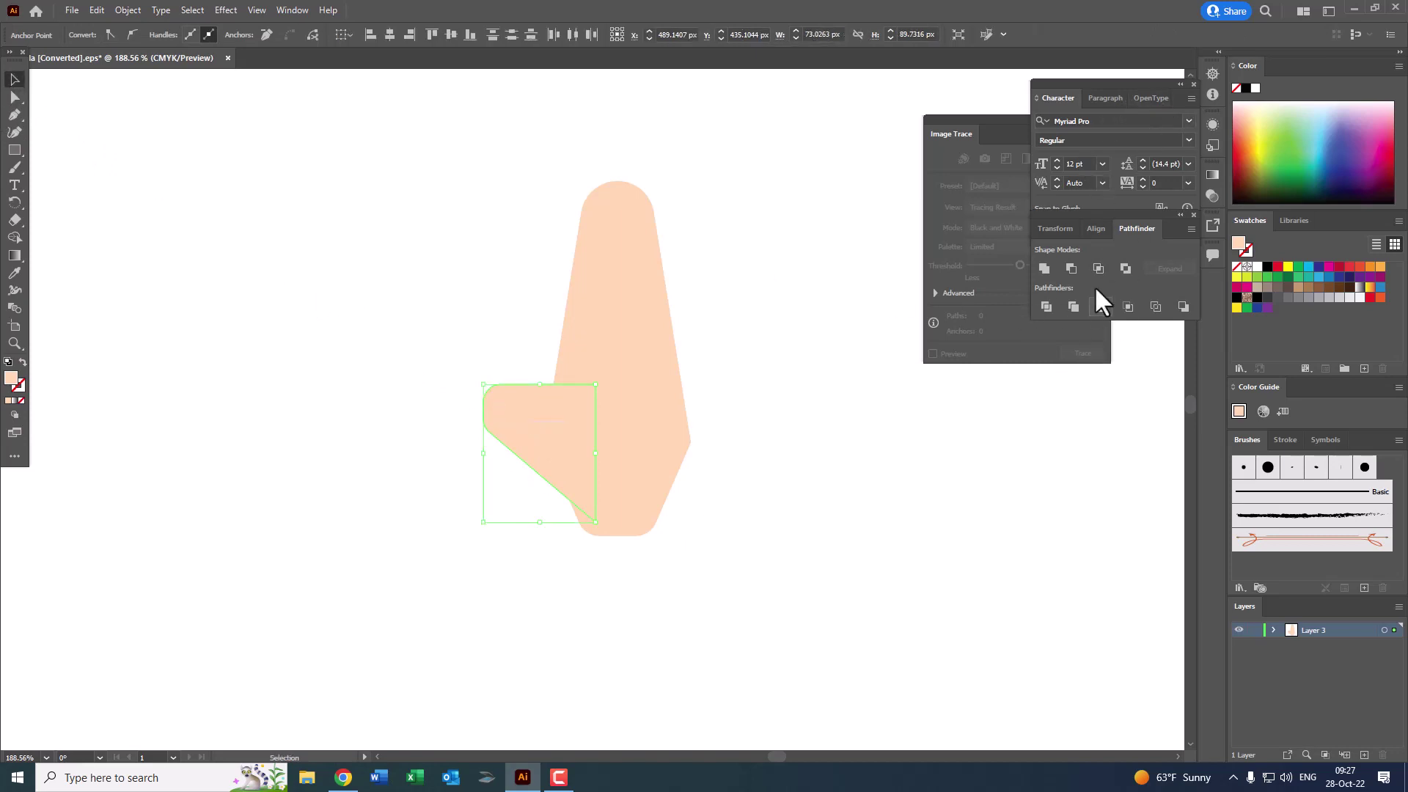
pyautogui.click(669, 419)
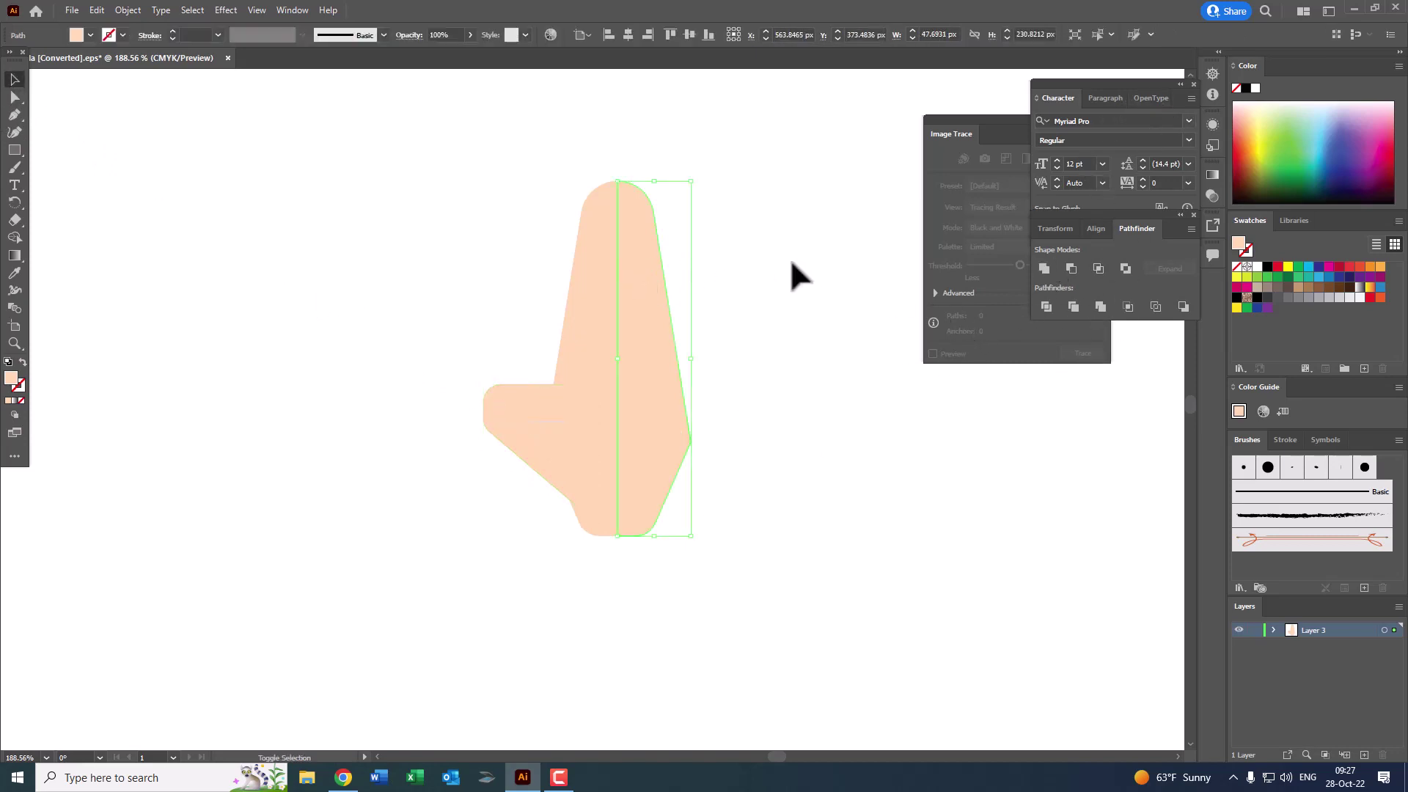
pyautogui.keyDown('shift'); pyautogui.click(657, 243); pyautogui.keyUp('shift')
pyautogui.click(1046, 266)
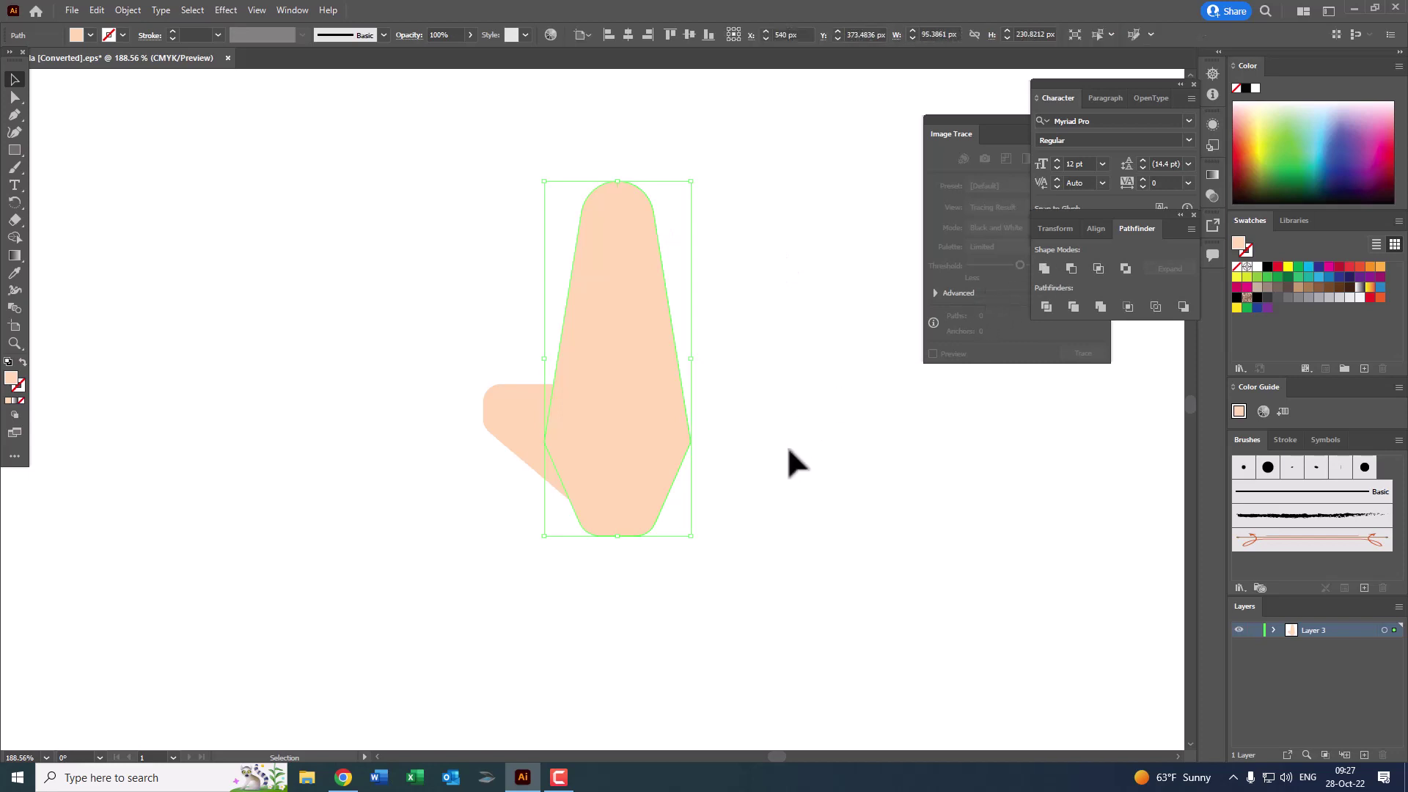
# Step: Mirror the wing to the nose's right side and group both wings
pyautogui.click(518, 418)
pyautogui.click(132, 10)
pyautogui.moveTo(155, 26)
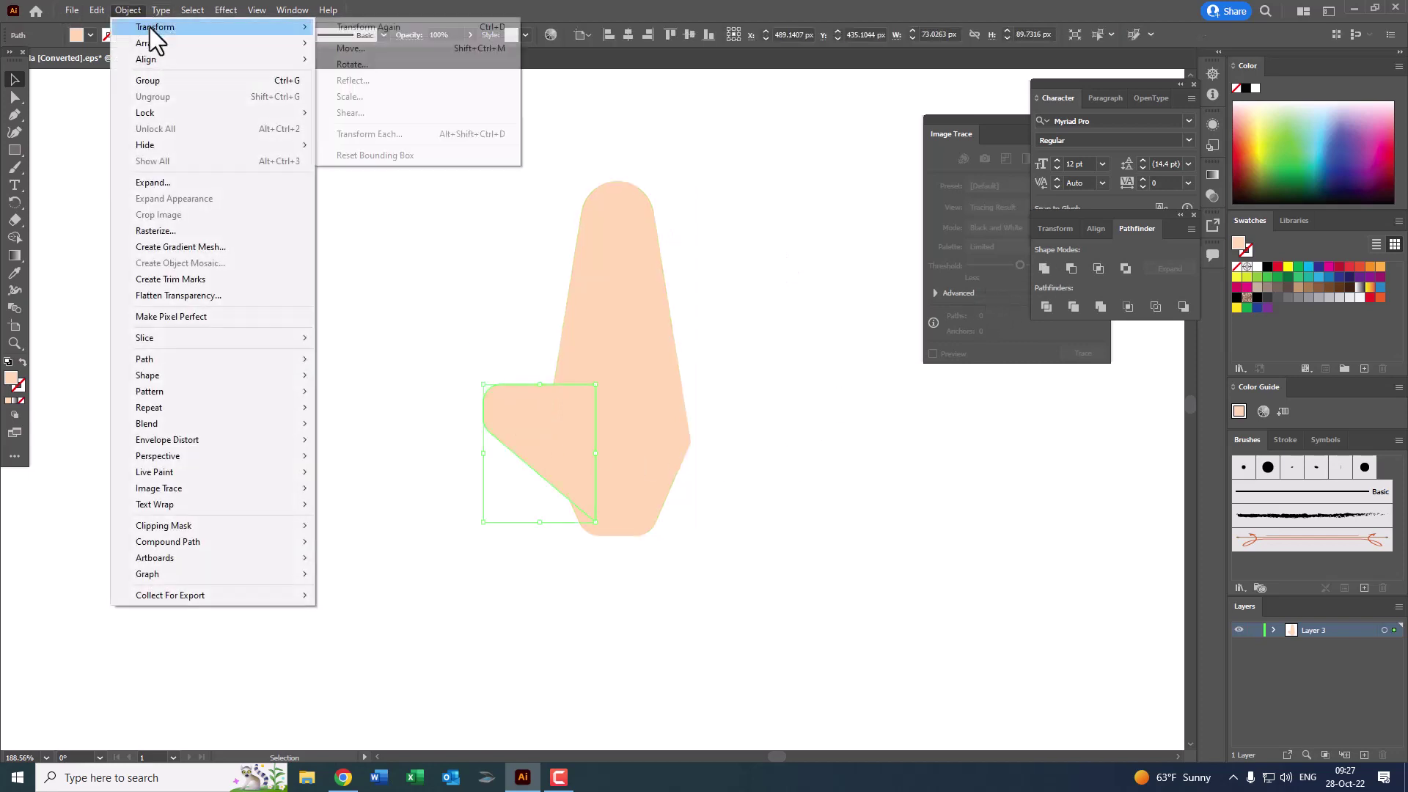
pyautogui.click(334, 77)
pyautogui.click(629, 481)
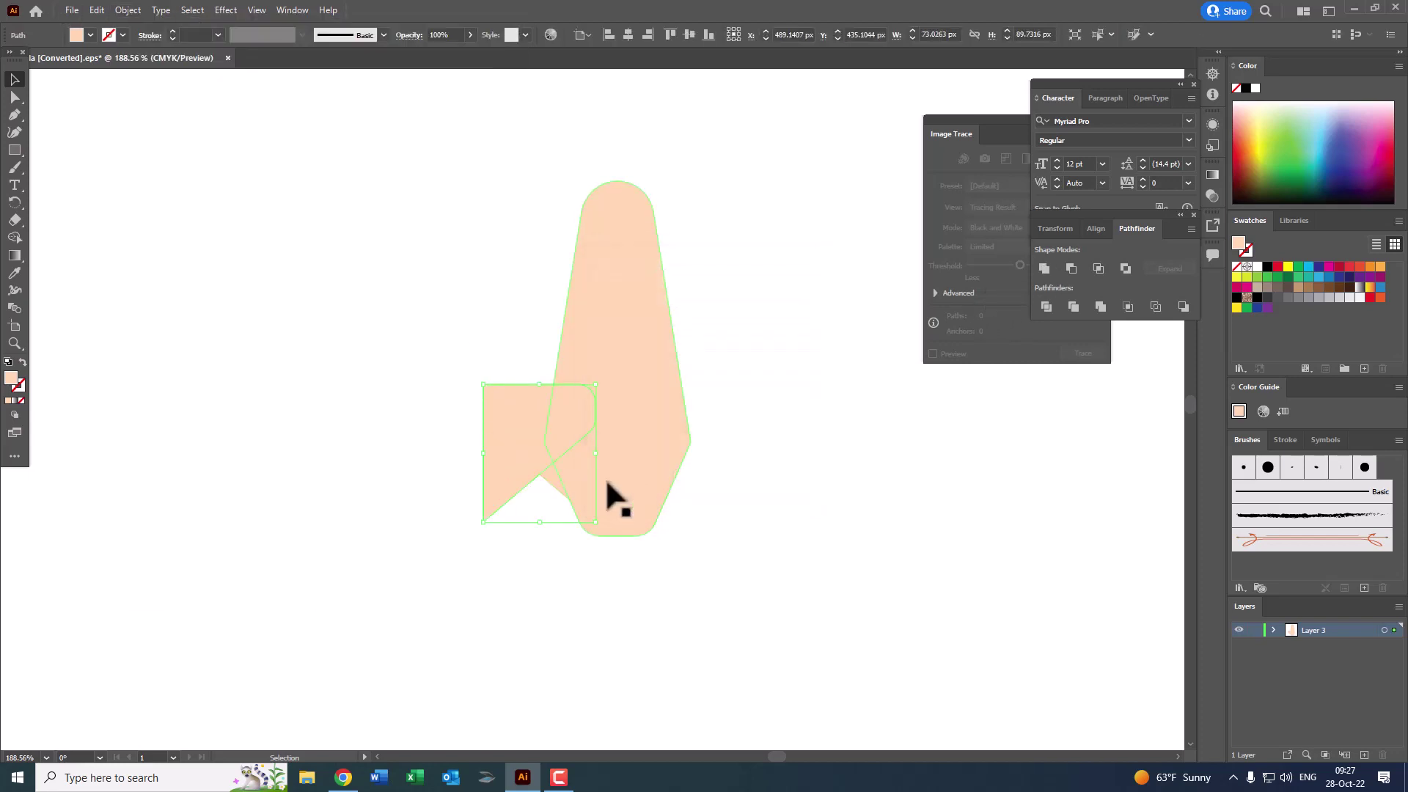
pyautogui.moveTo(539, 470)
pyautogui.mouseDown()
pyautogui.moveTo(690, 470)
pyautogui.moveTo(688, 456)
pyautogui.mouseUp()
pyautogui.keyDown('shift'); pyautogui.click(516, 416); pyautogui.keyUp('shift')
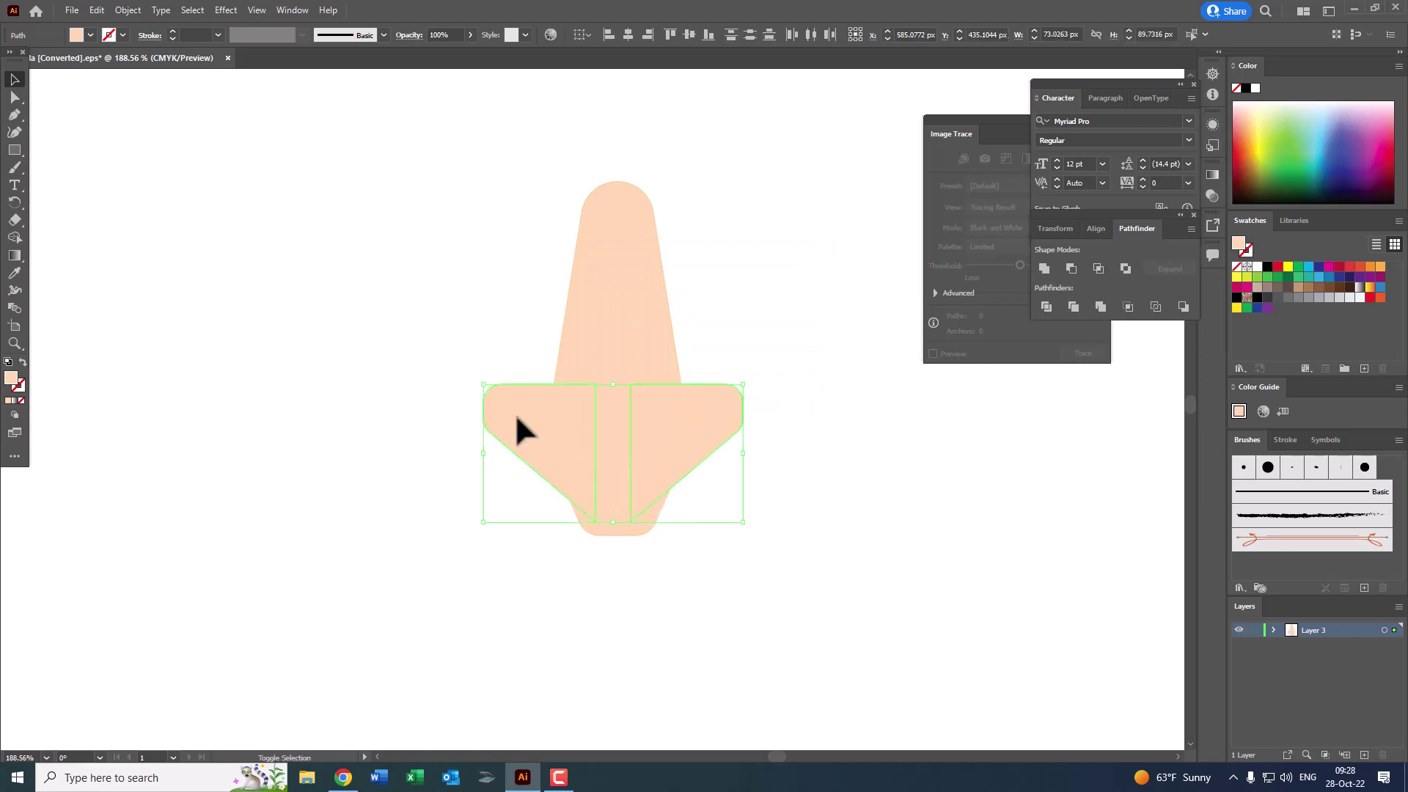
pyautogui.click(132, 10)
pyautogui.click(168, 76)
# Step: Horizontally centre all nose pieces relative to the selection
pyautogui.hotkey('ctrl', 'a')
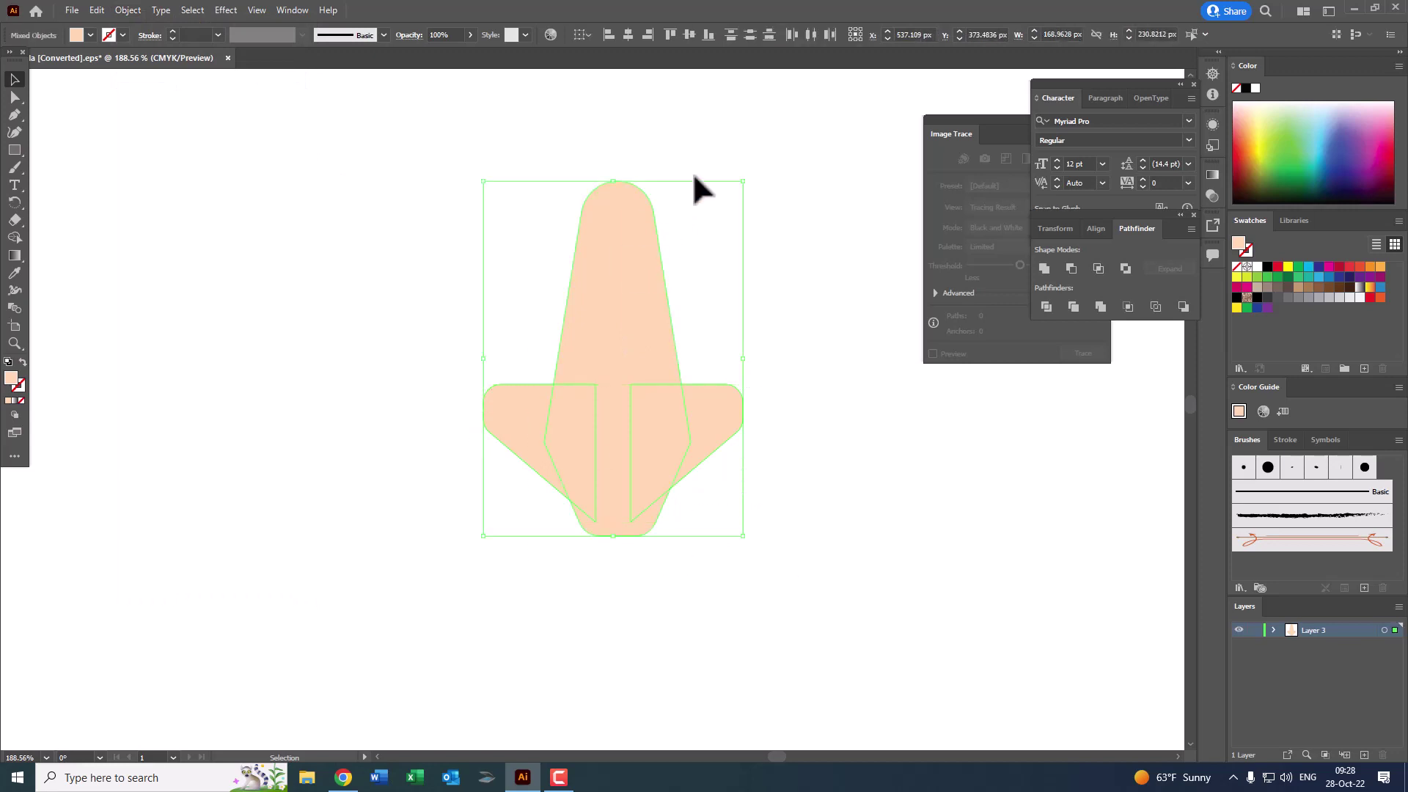
pyautogui.click(628, 34)
pyautogui.click(790, 342)
pyautogui.moveTo(703, 157); pyautogui.dragTo(566, 190)
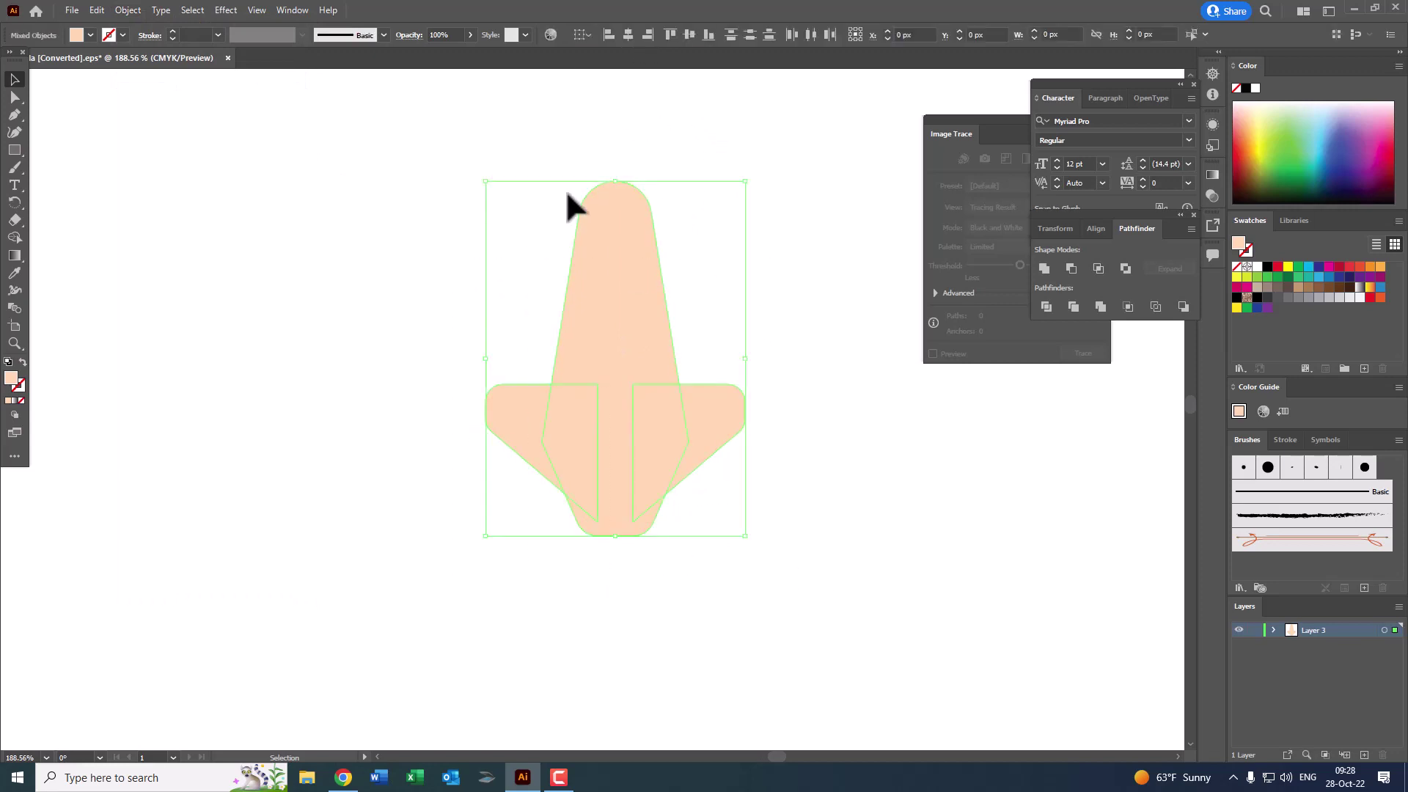
pyautogui.click(579, 36)
pyautogui.click(599, 72)
pyautogui.click(628, 33)
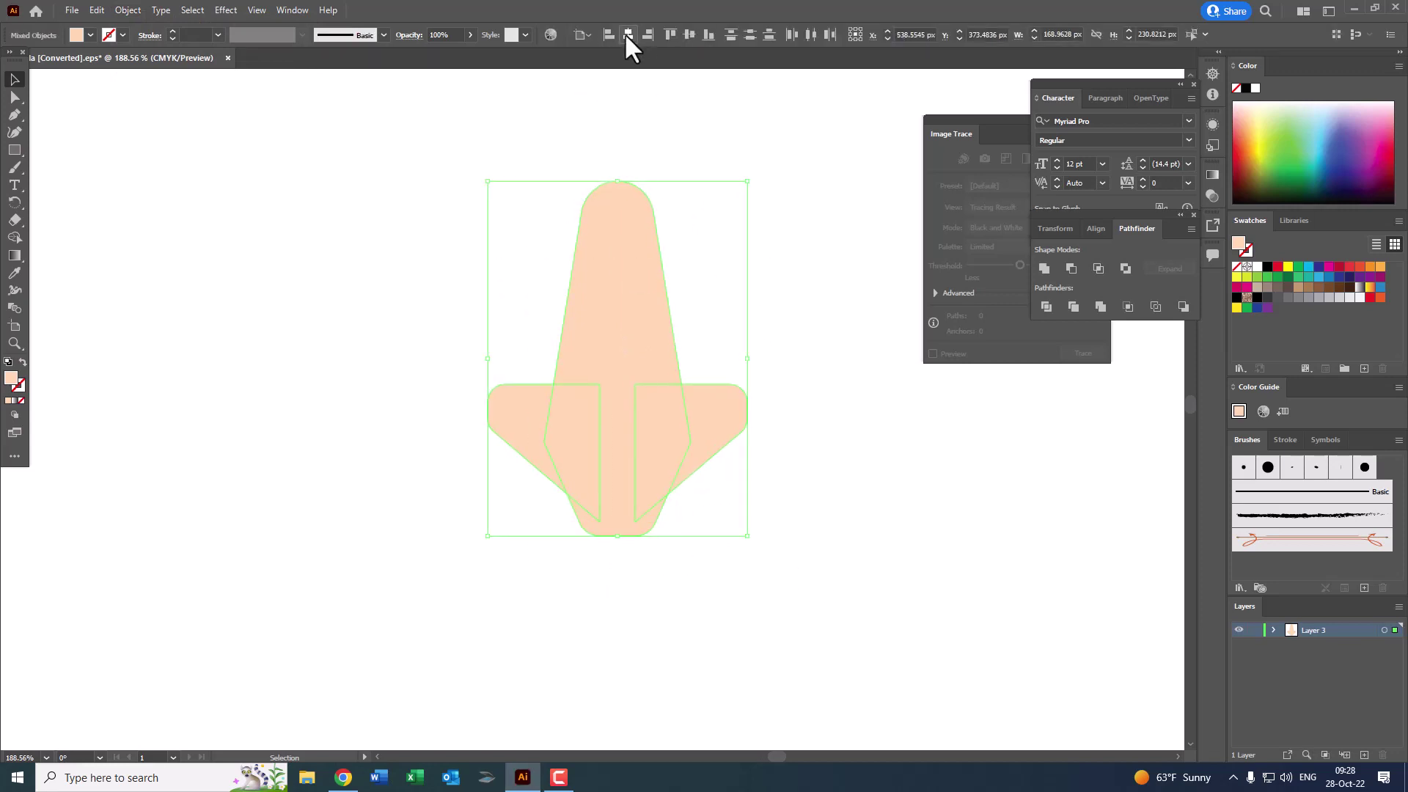
pyautogui.click(693, 380)
pyautogui.moveTo(693, 380)
pyautogui.mouseDown()
pyautogui.moveTo(727, 433)
pyautogui.moveTo(742, 430)
pyautogui.mouseUp()
# Step: Unite all nose pieces into one shape and round the two tip corners
pyautogui.click(14, 79)
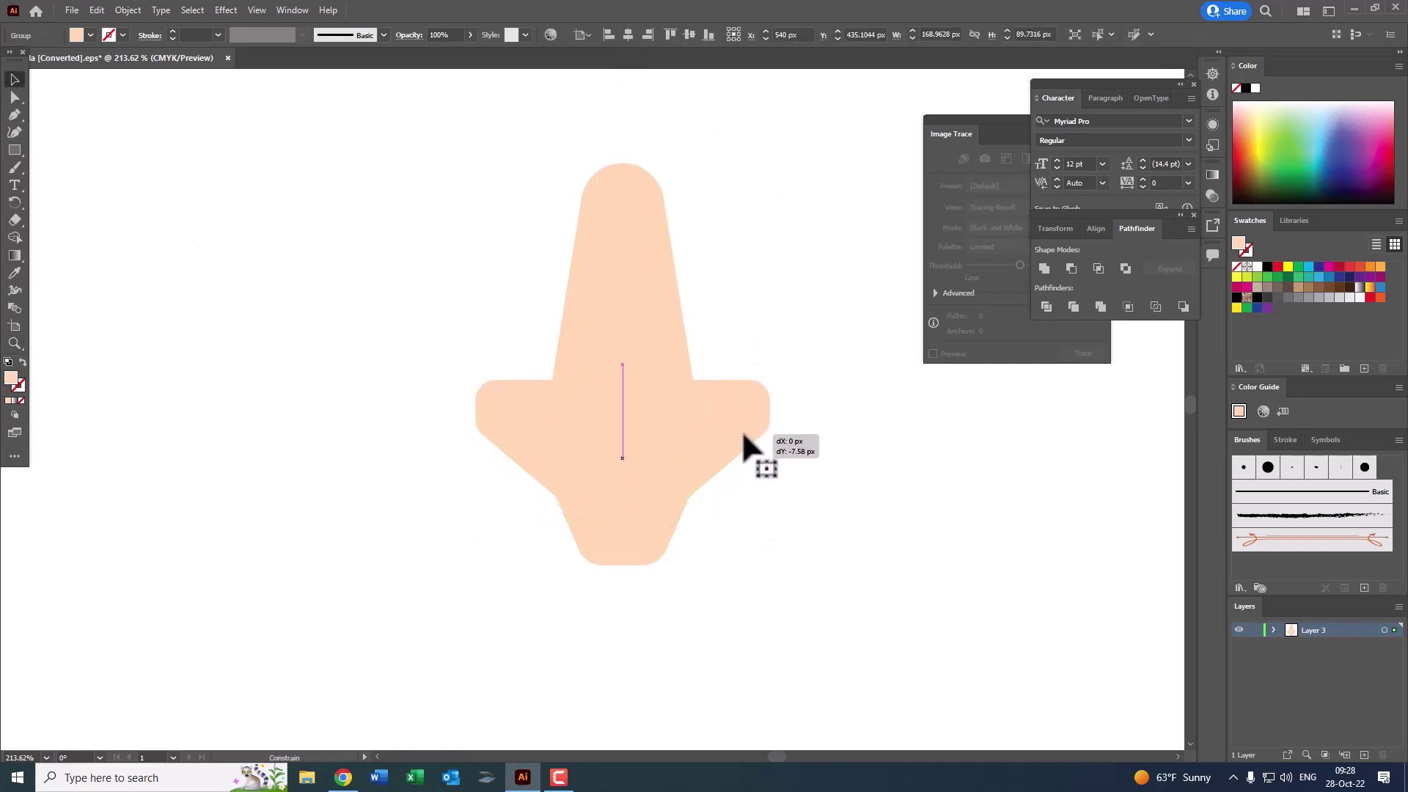
pyautogui.hotkey('ctrl', 'a')
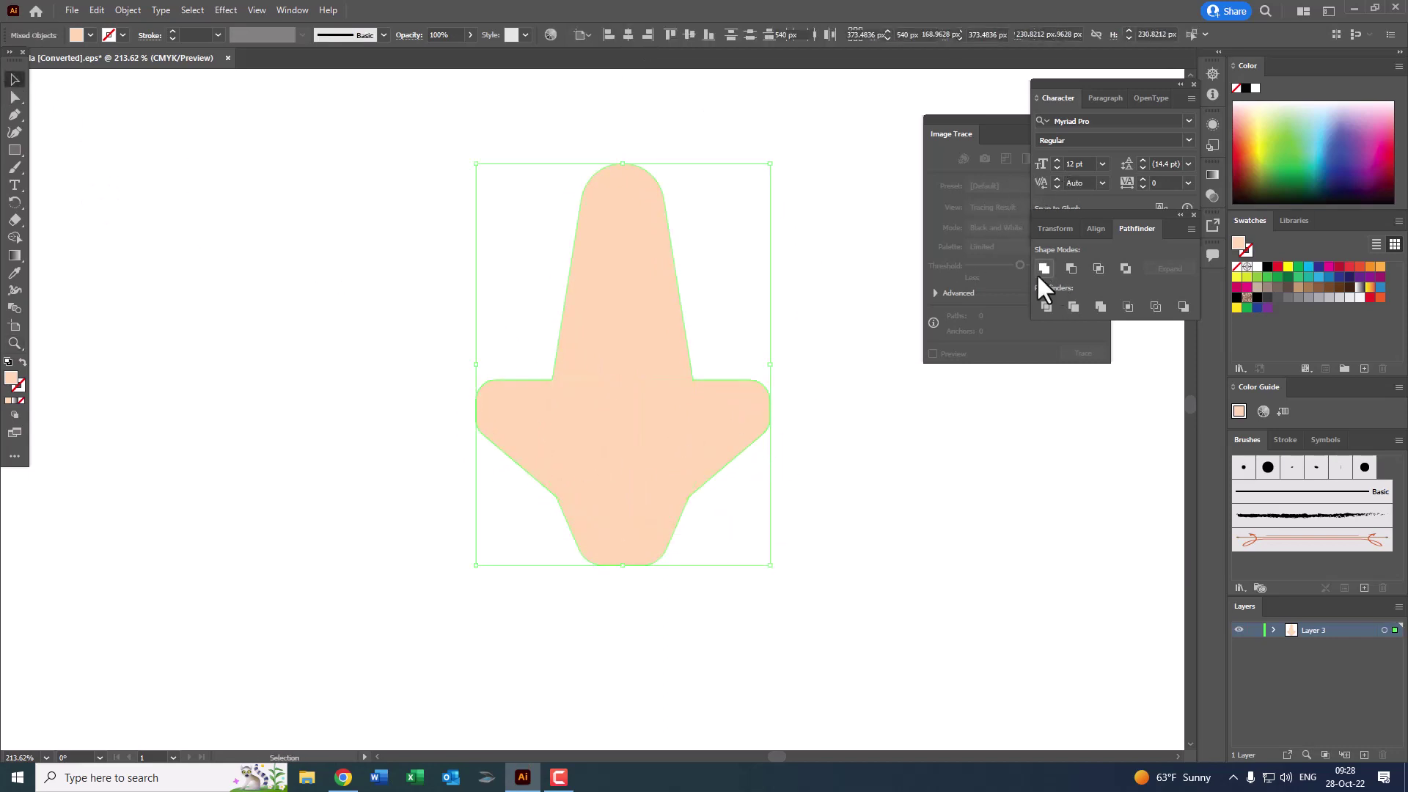
pyautogui.click(1043, 268)
pyautogui.click(15, 97)
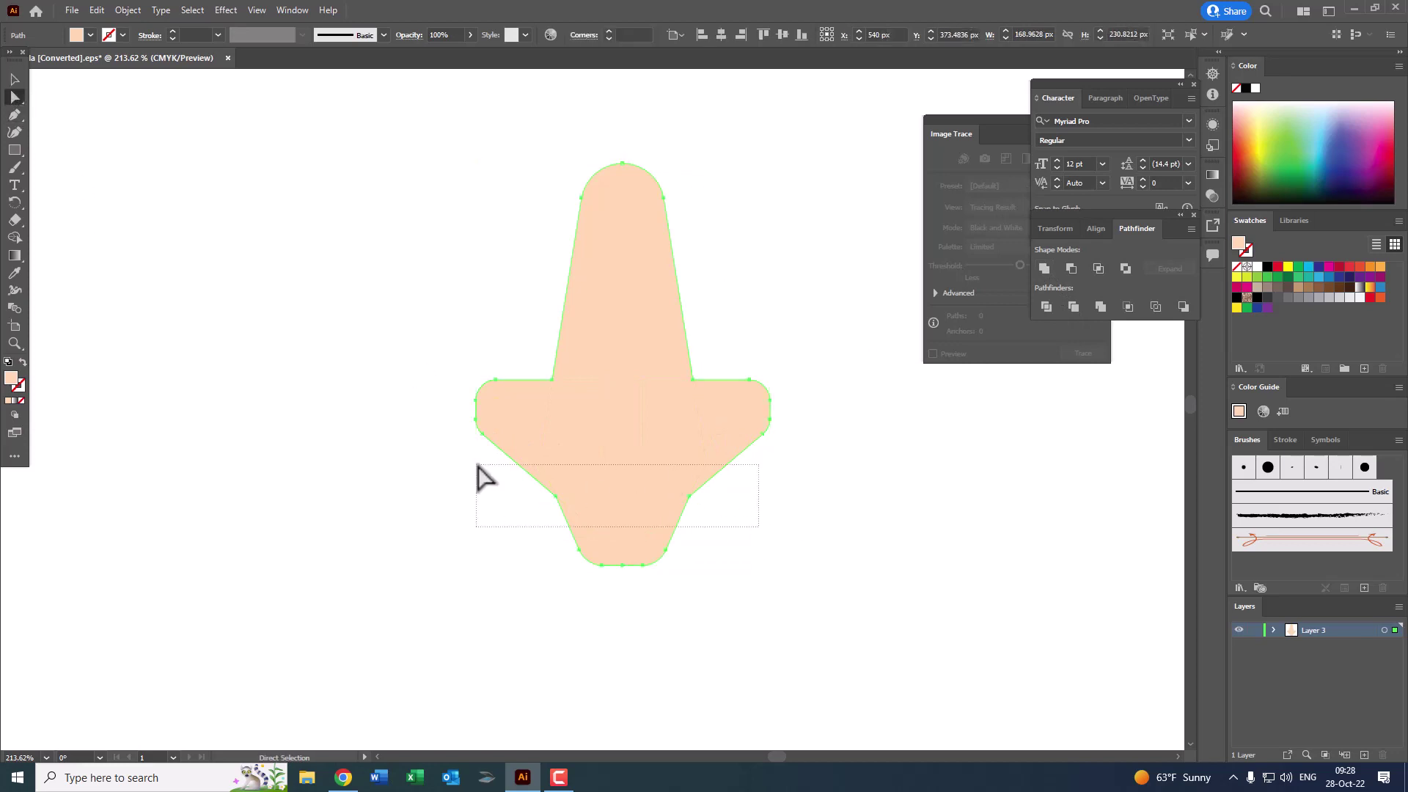
pyautogui.moveTo(759, 526); pyautogui.dragTo(477, 465)
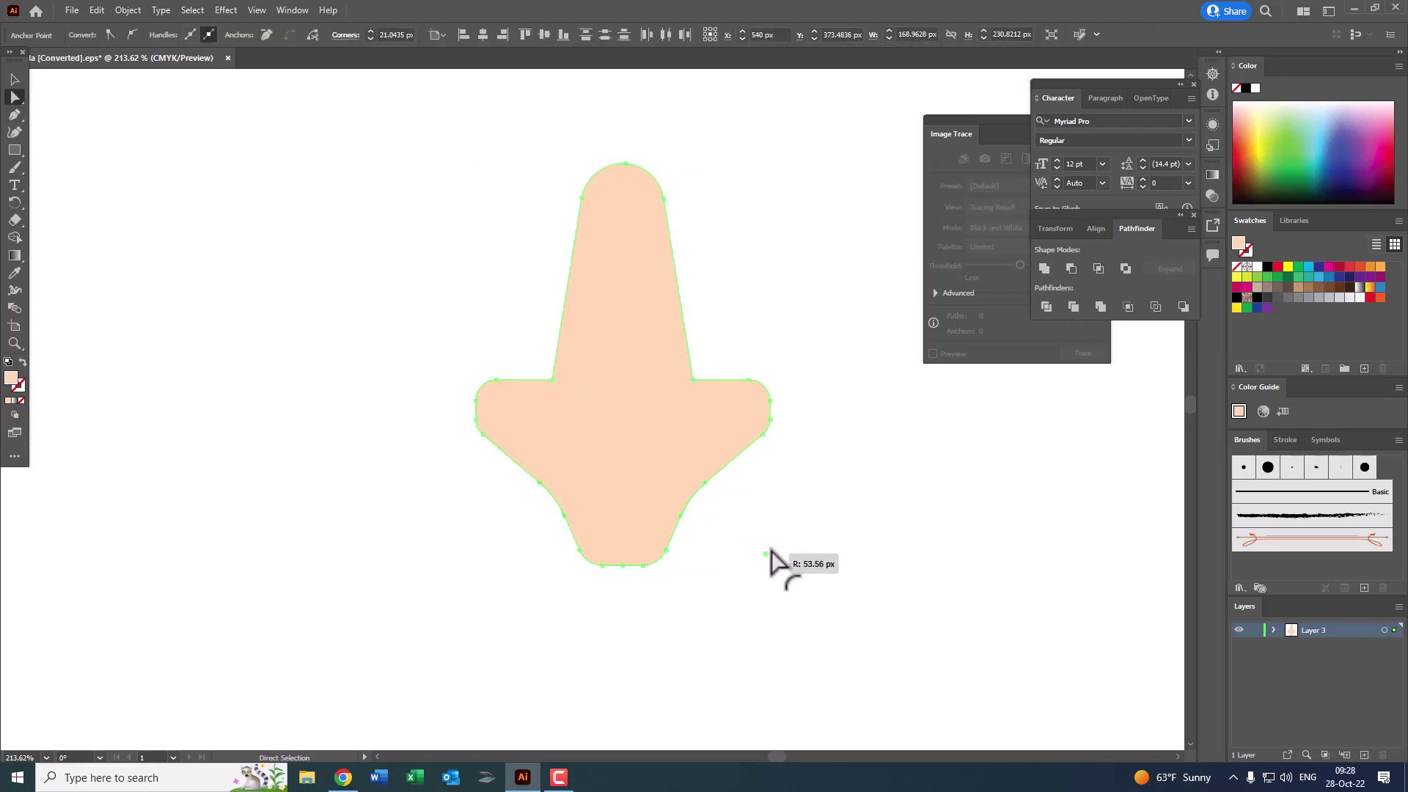
pyautogui.moveTo(702, 506); pyautogui.dragTo(786, 567)
# Step: Round the corners where the stem meets the wings
pyautogui.moveTo(552, 402); pyautogui.dragTo(550, 377)
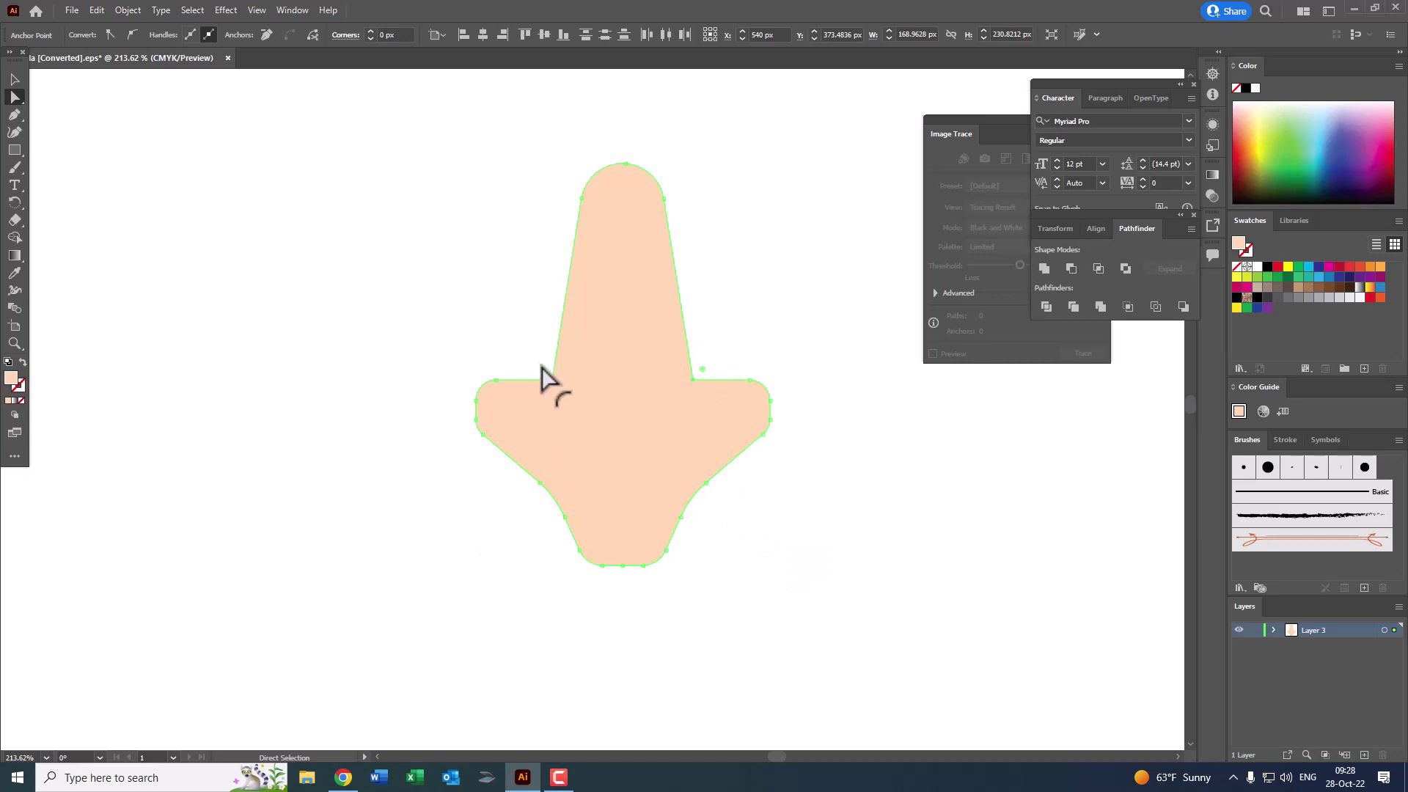
pyautogui.hotkey('ctrl', 'shift', 'a')
pyautogui.press('z')
pyautogui.scroll(-1, 786, 295)
pyautogui.moveTo(786, 296)
pyautogui.mouseDown()
pyautogui.moveTo(776, 361)
pyautogui.moveTo(722, 355)
pyautogui.mouseUp()
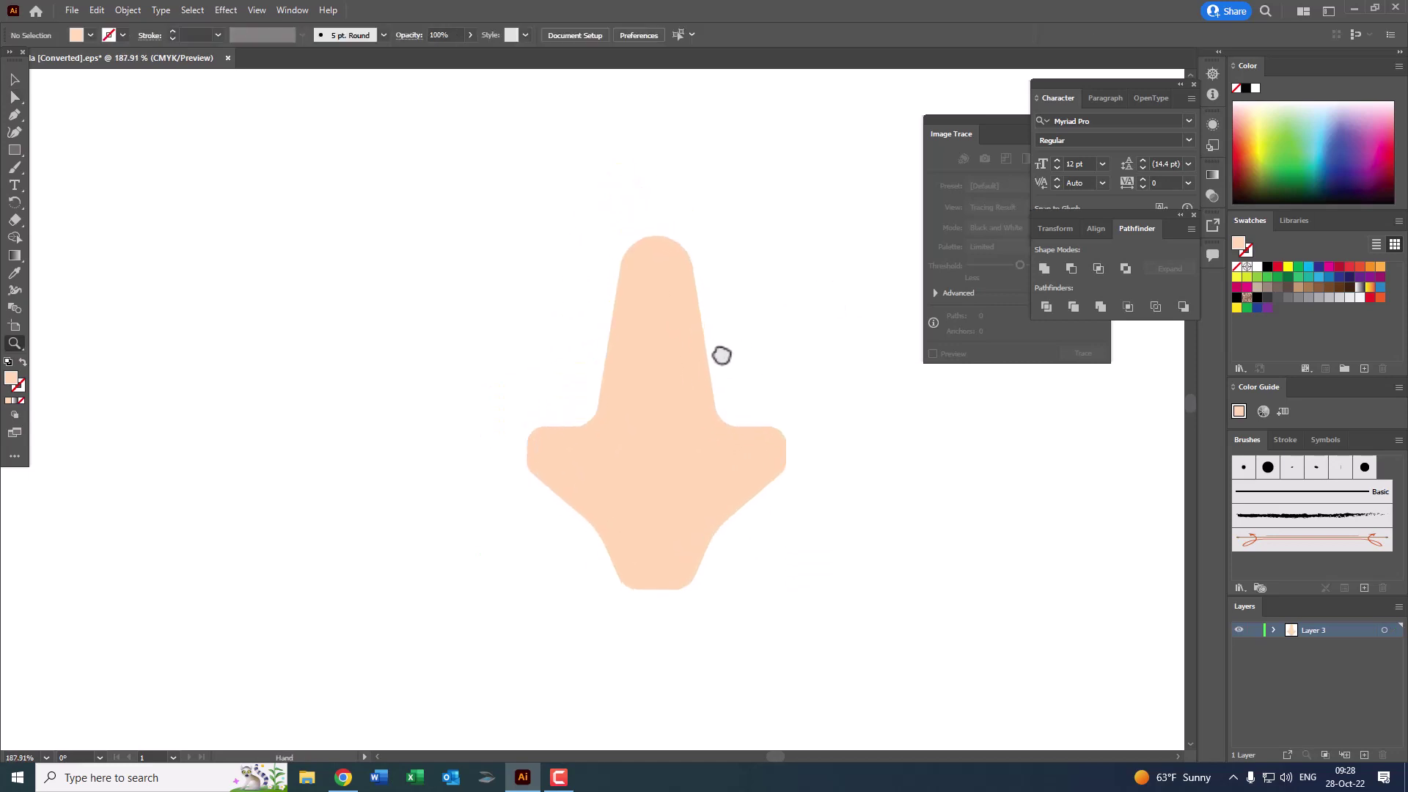
pyautogui.scroll(1, 726, 358)
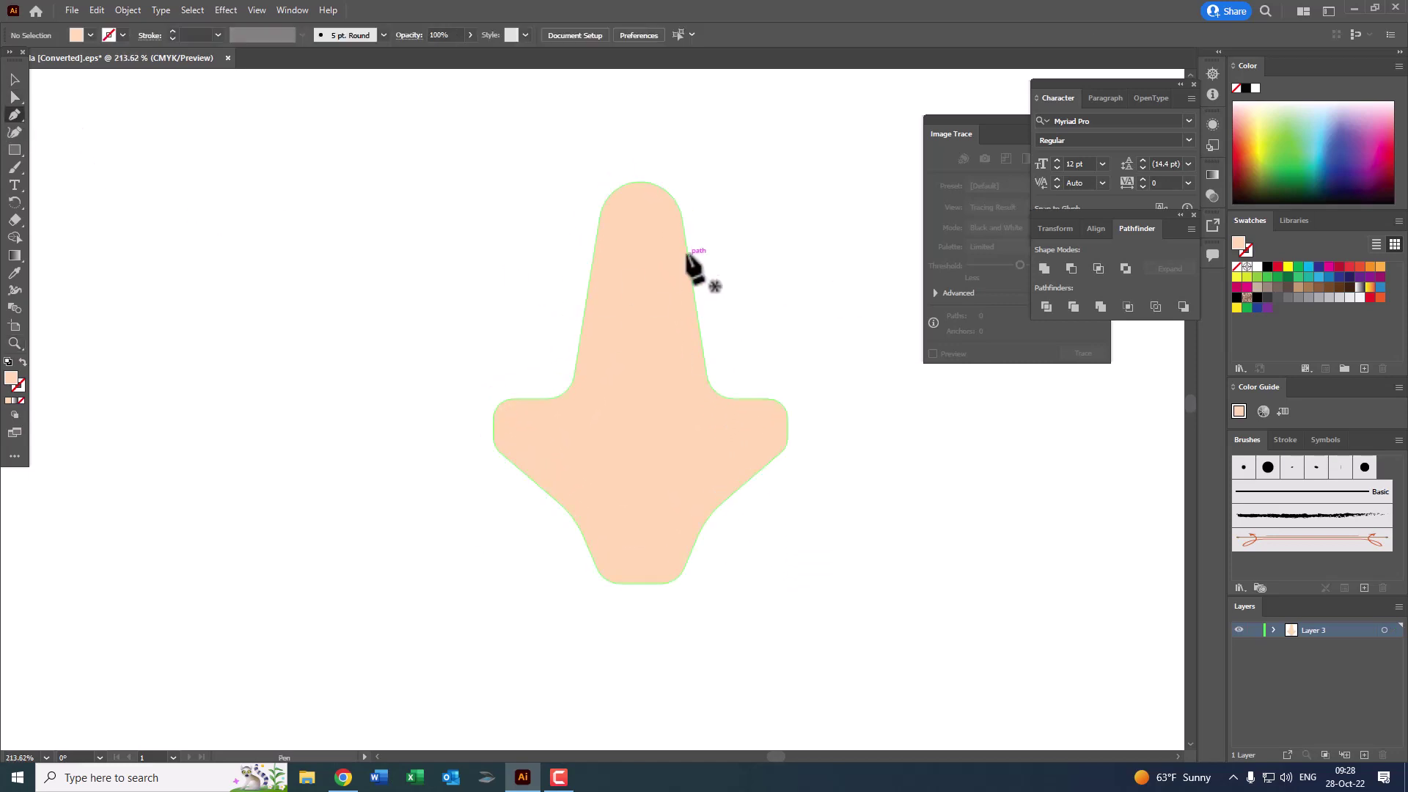
# Step: Draw a triangle down the right side of the nose bridge
pyautogui.click(682, 218)
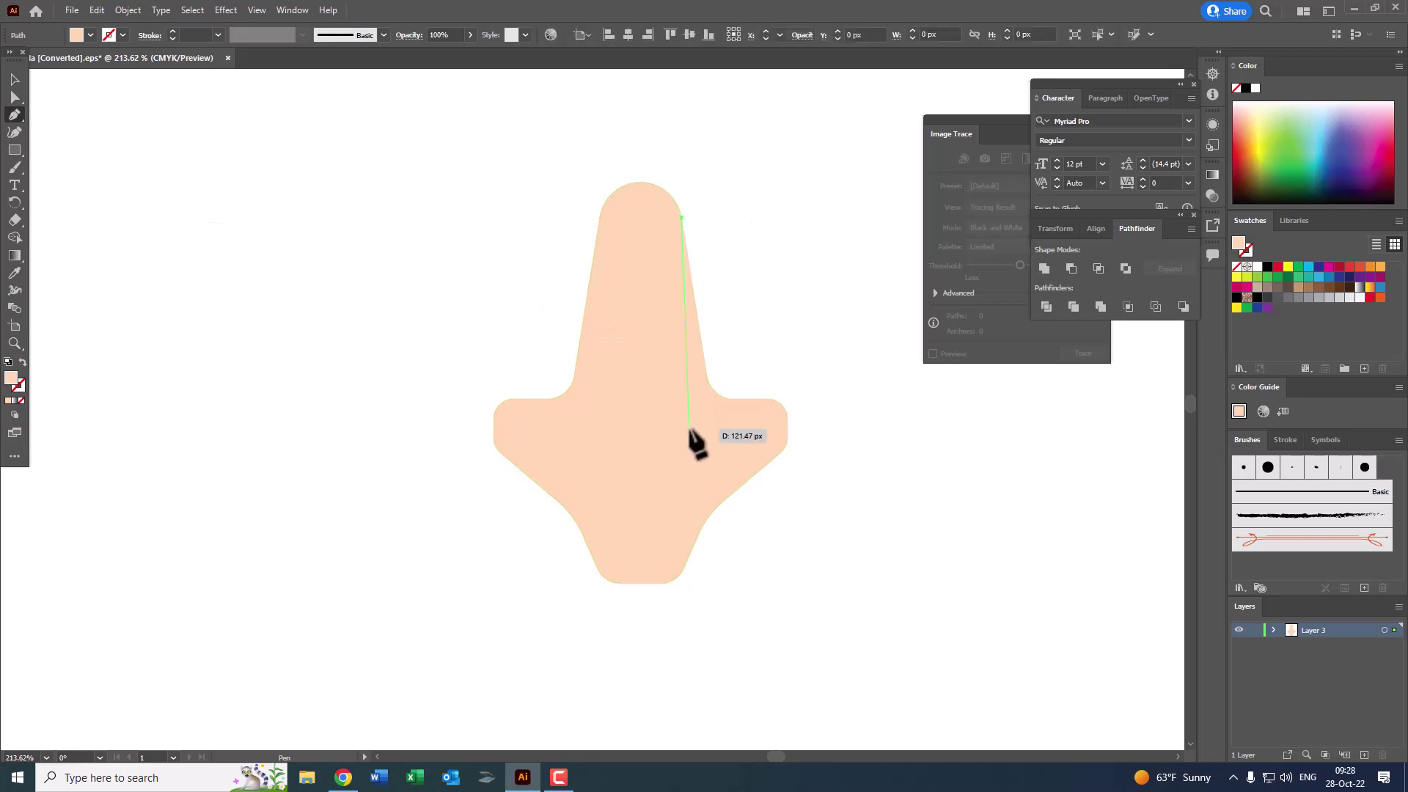
pyautogui.click(682, 432)
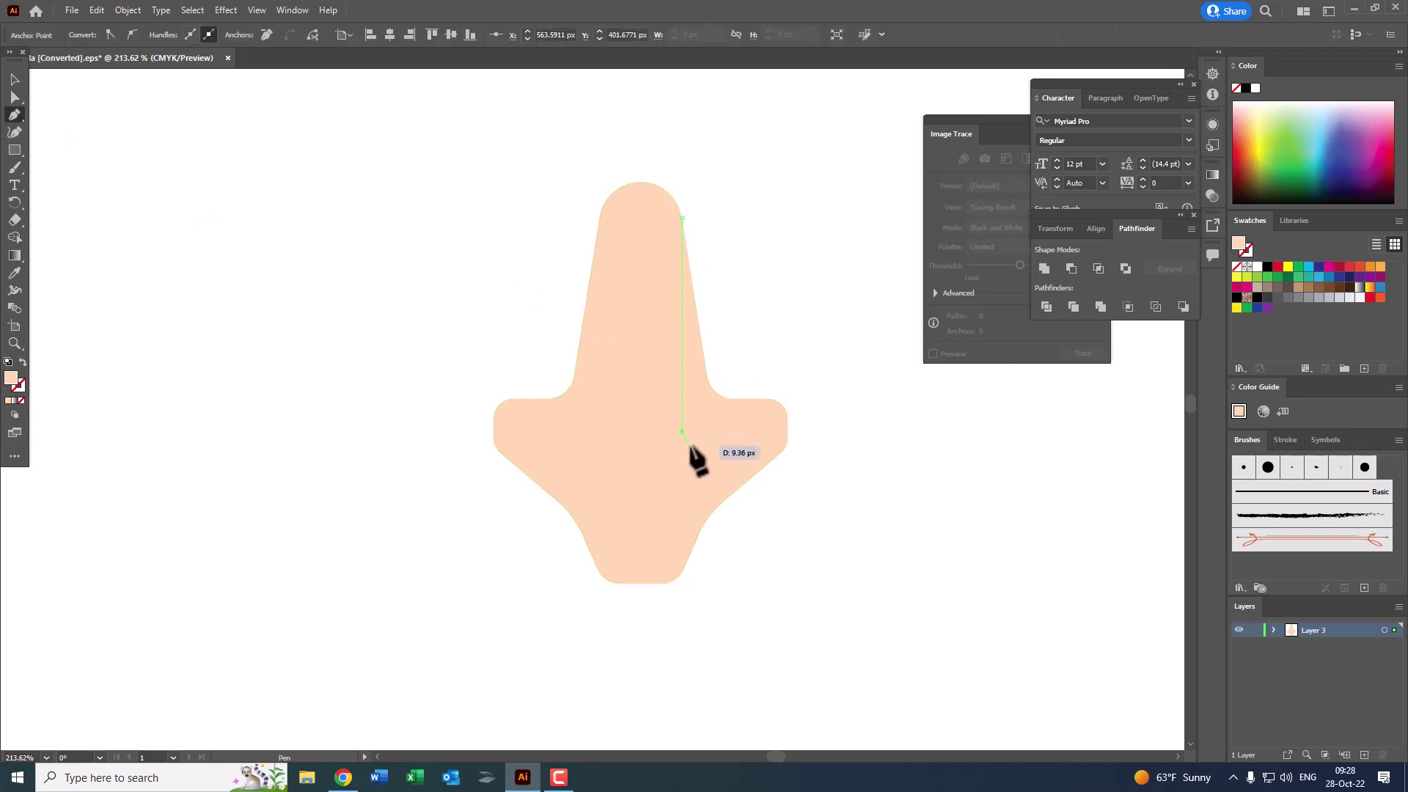
pyautogui.click(768, 399)
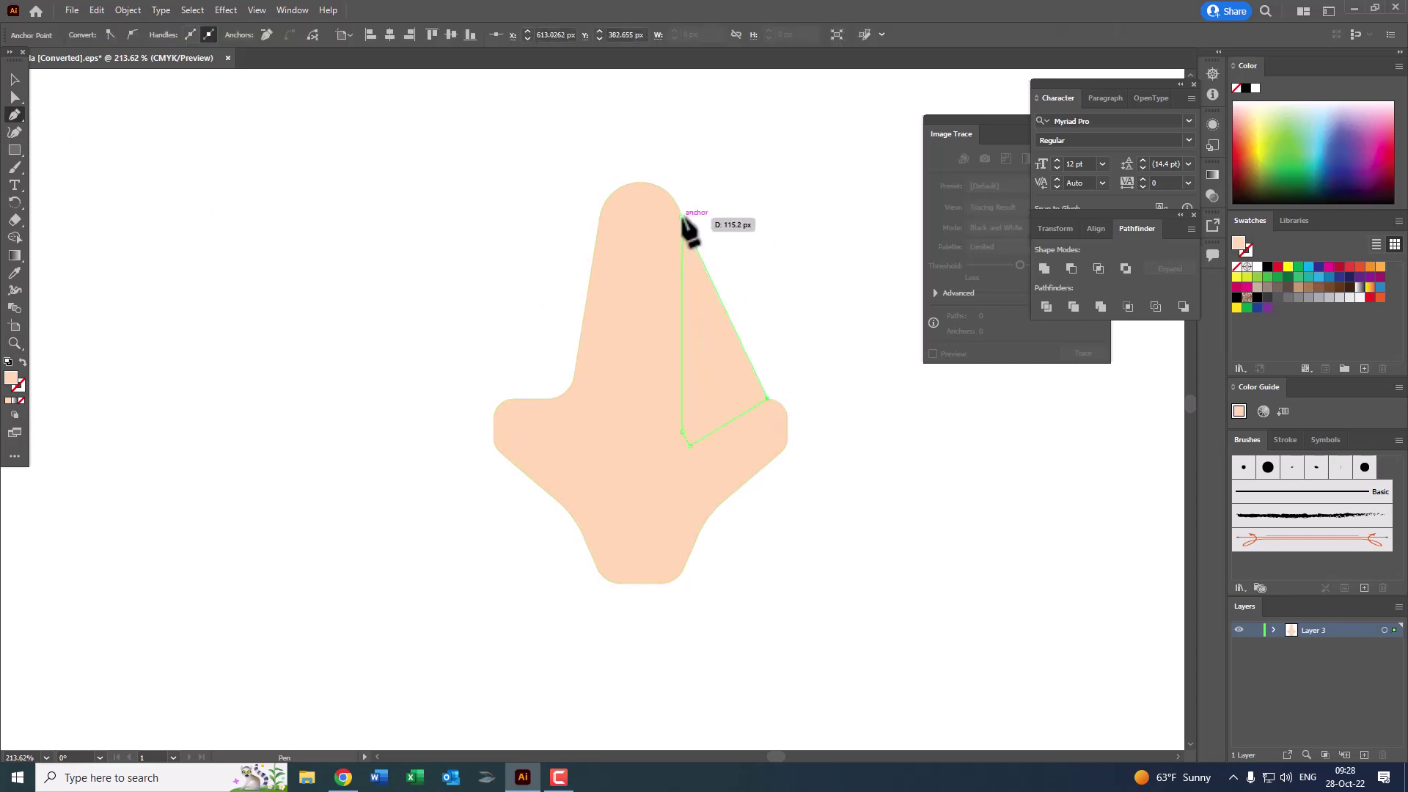
pyautogui.click(682, 218)
# Step: Fill the triangle with a darker tan
pyautogui.doubleClick(12, 379)
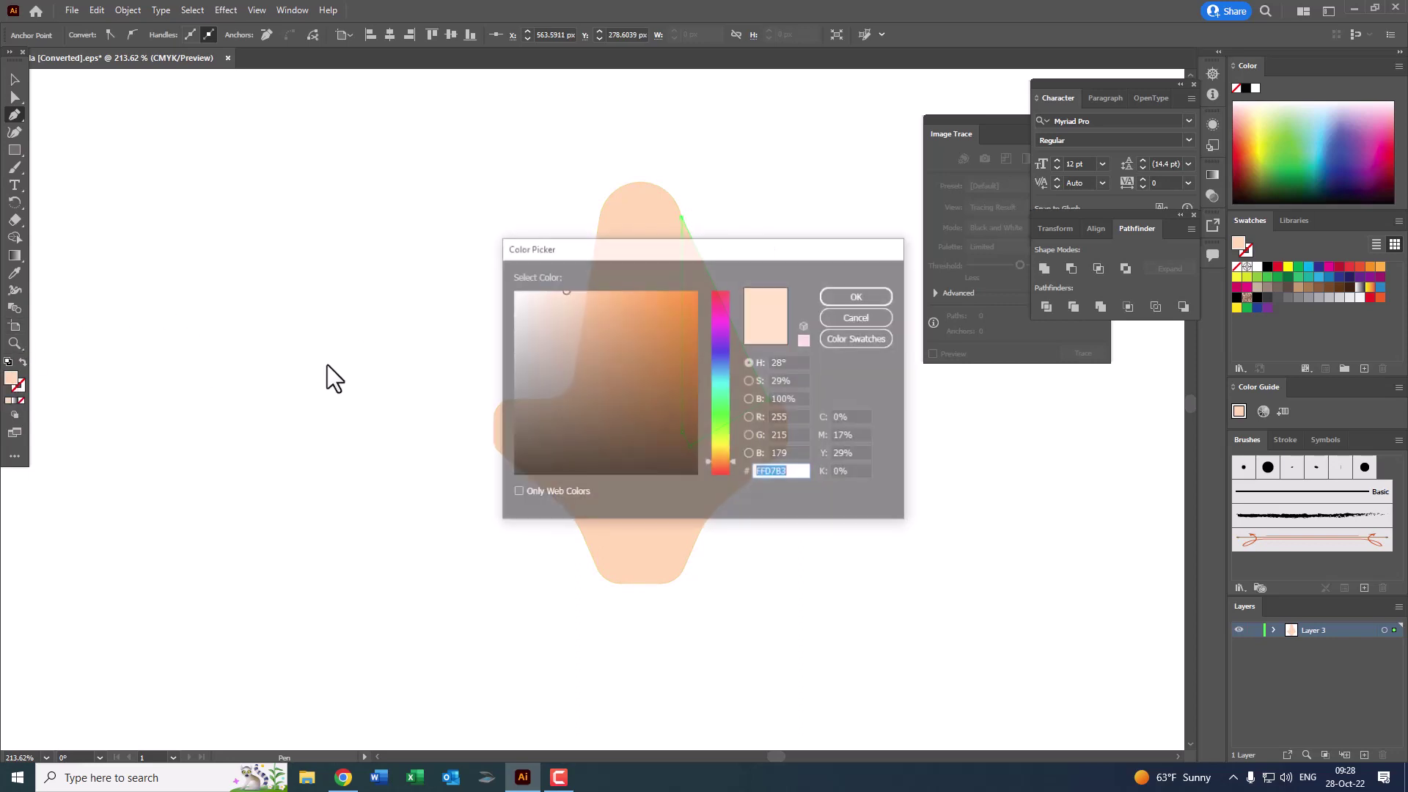
pyautogui.moveTo(569, 299); pyautogui.dragTo(595, 302)
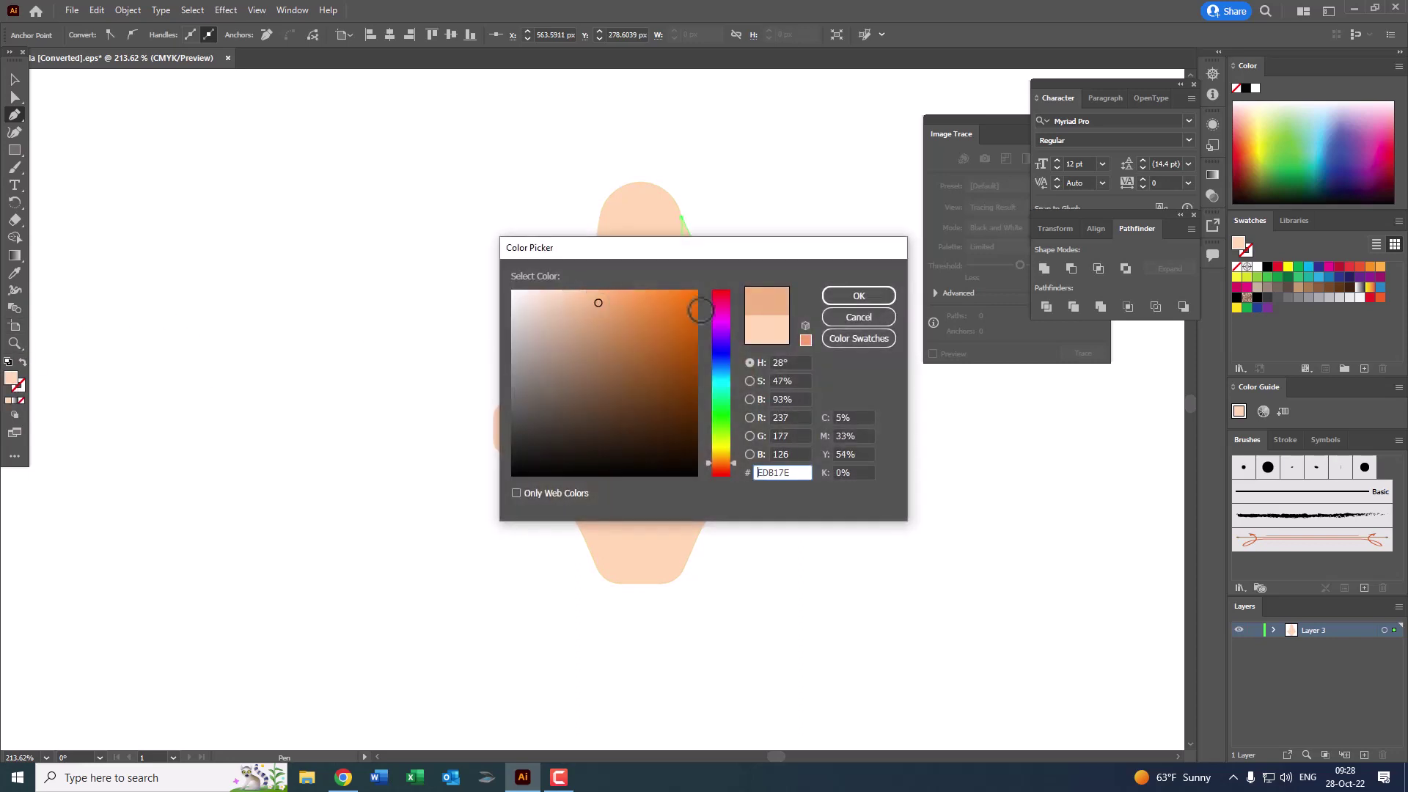
pyautogui.click(858, 295)
pyautogui.press('z')
pyautogui.moveTo(769, 440); pyautogui.dragTo(811, 471)
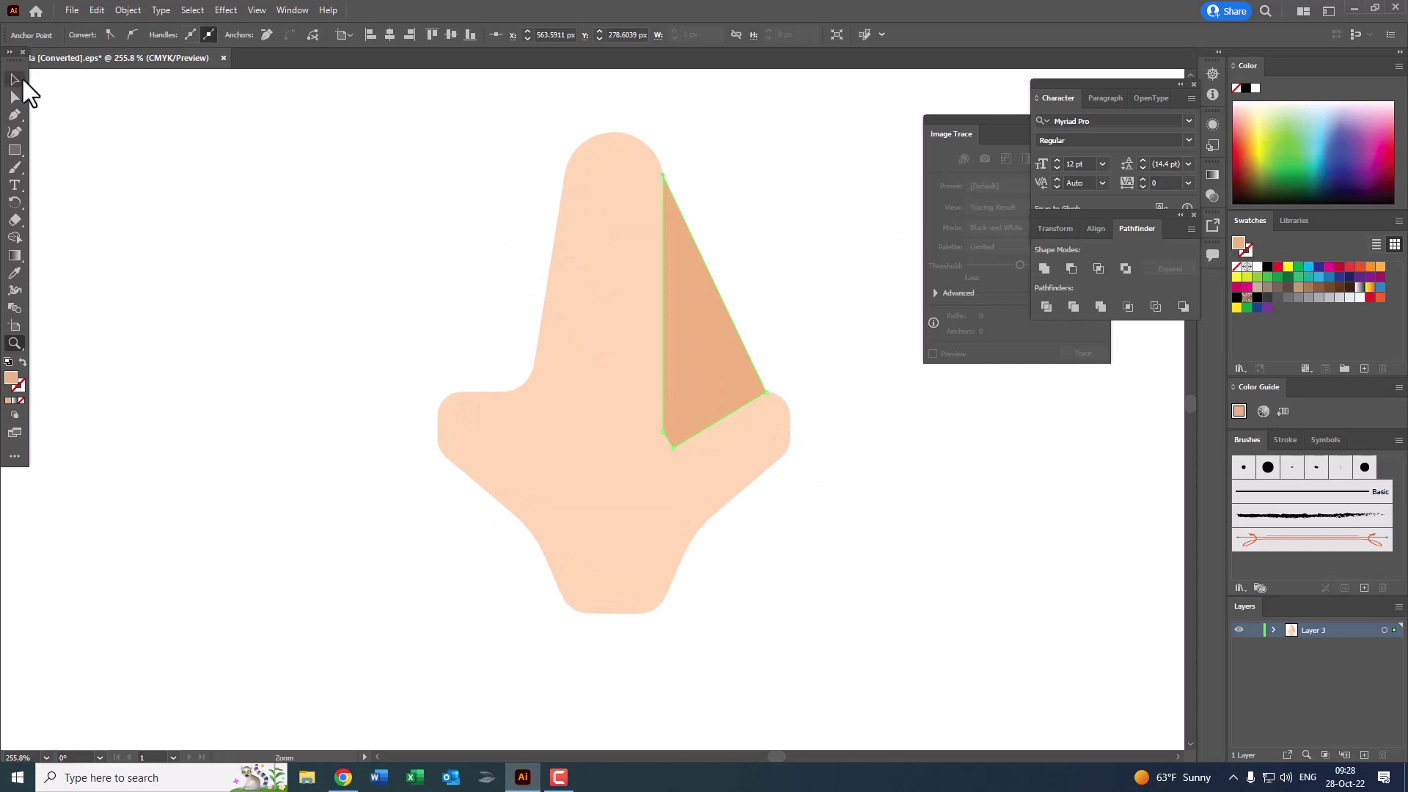
# Step: Round the triangle's bottom corner
pyautogui.click(15, 97)
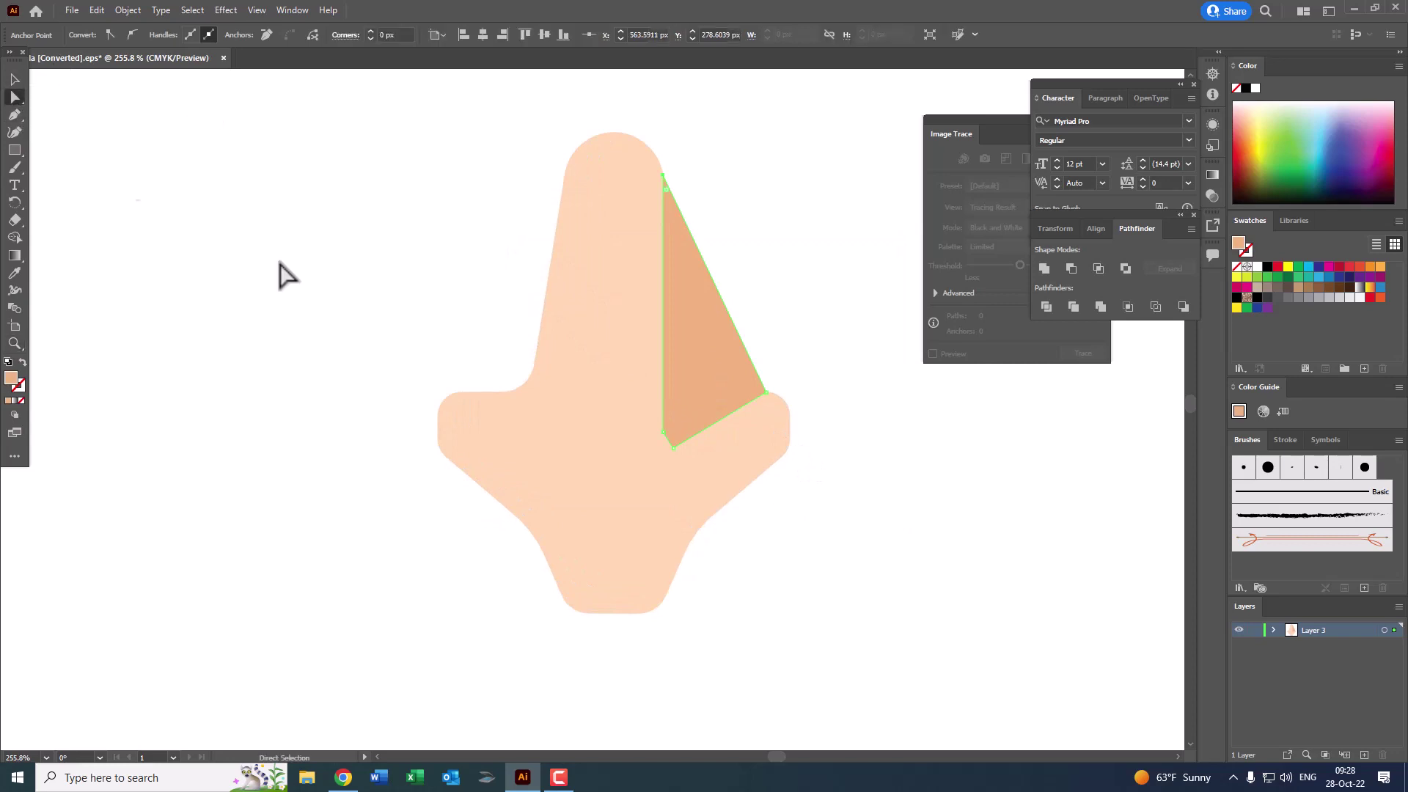
pyautogui.click(666, 437)
pyautogui.moveTo(676, 431); pyautogui.dragTo(741, 359)
pyautogui.click(771, 321)
pyautogui.press('z')
pyautogui.keyDown('alt'); pyautogui.click(748, 292); pyautogui.keyUp('alt')
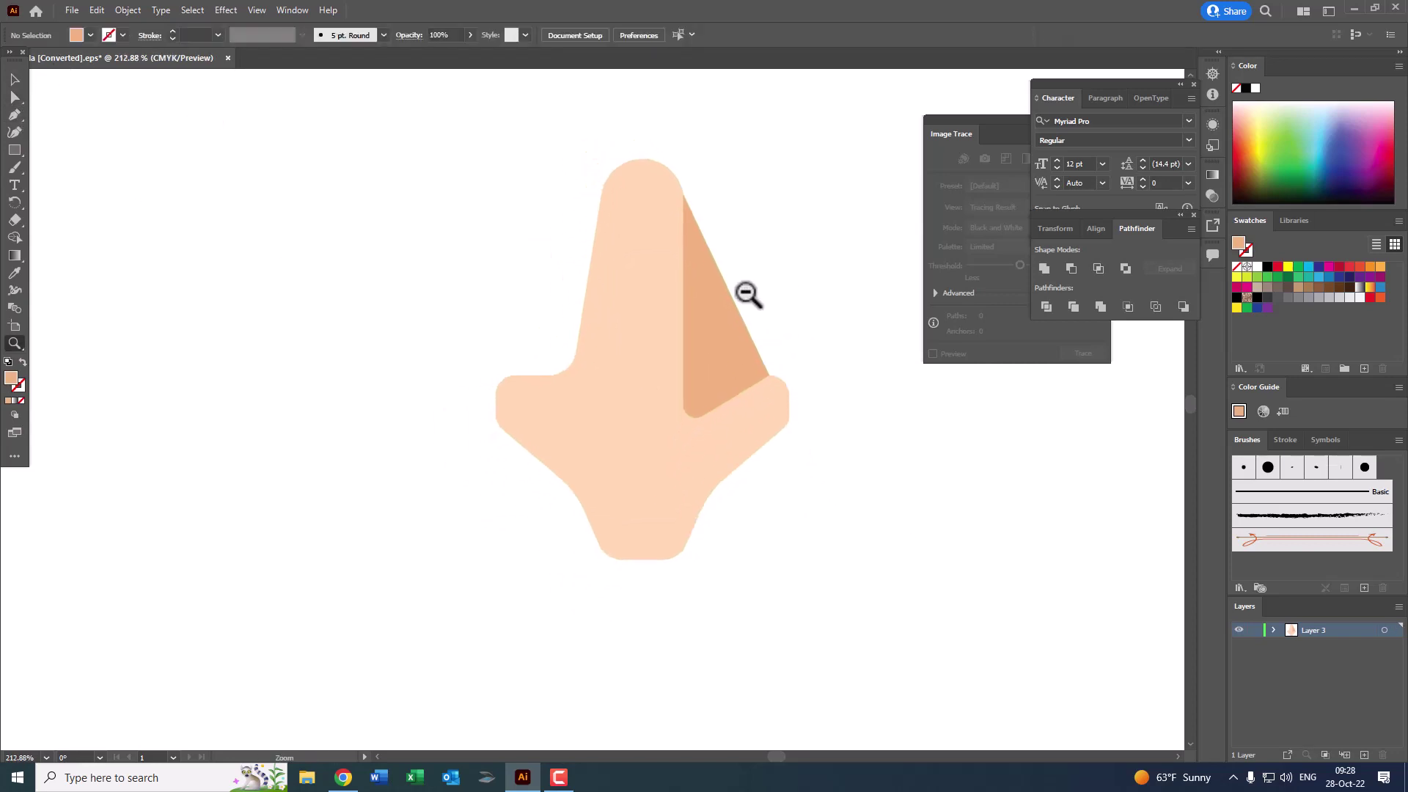
# Step: Reflect a copy of the tan triangle onto the nose's left side
pyautogui.click(734, 300)
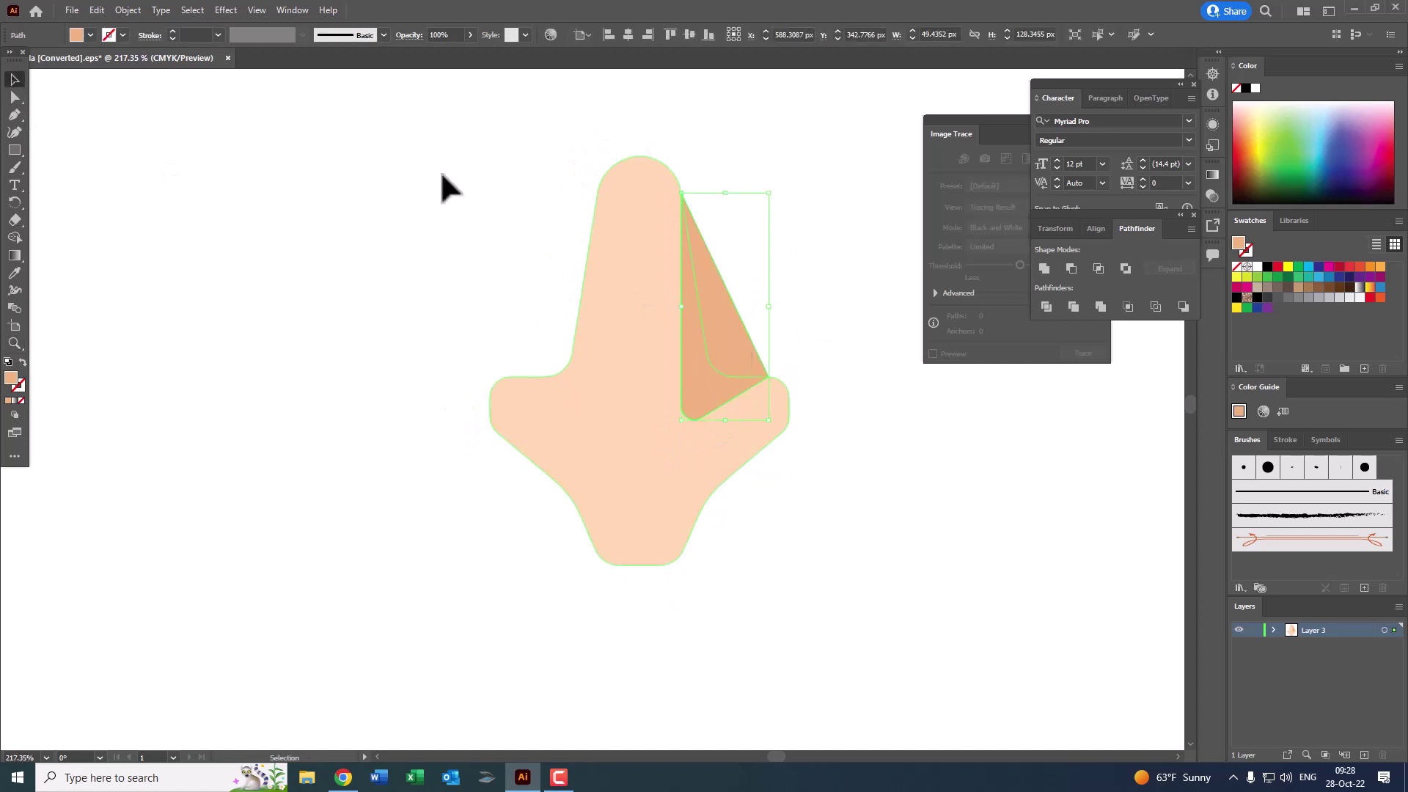
pyautogui.click(127, 11)
pyautogui.click(483, 87)
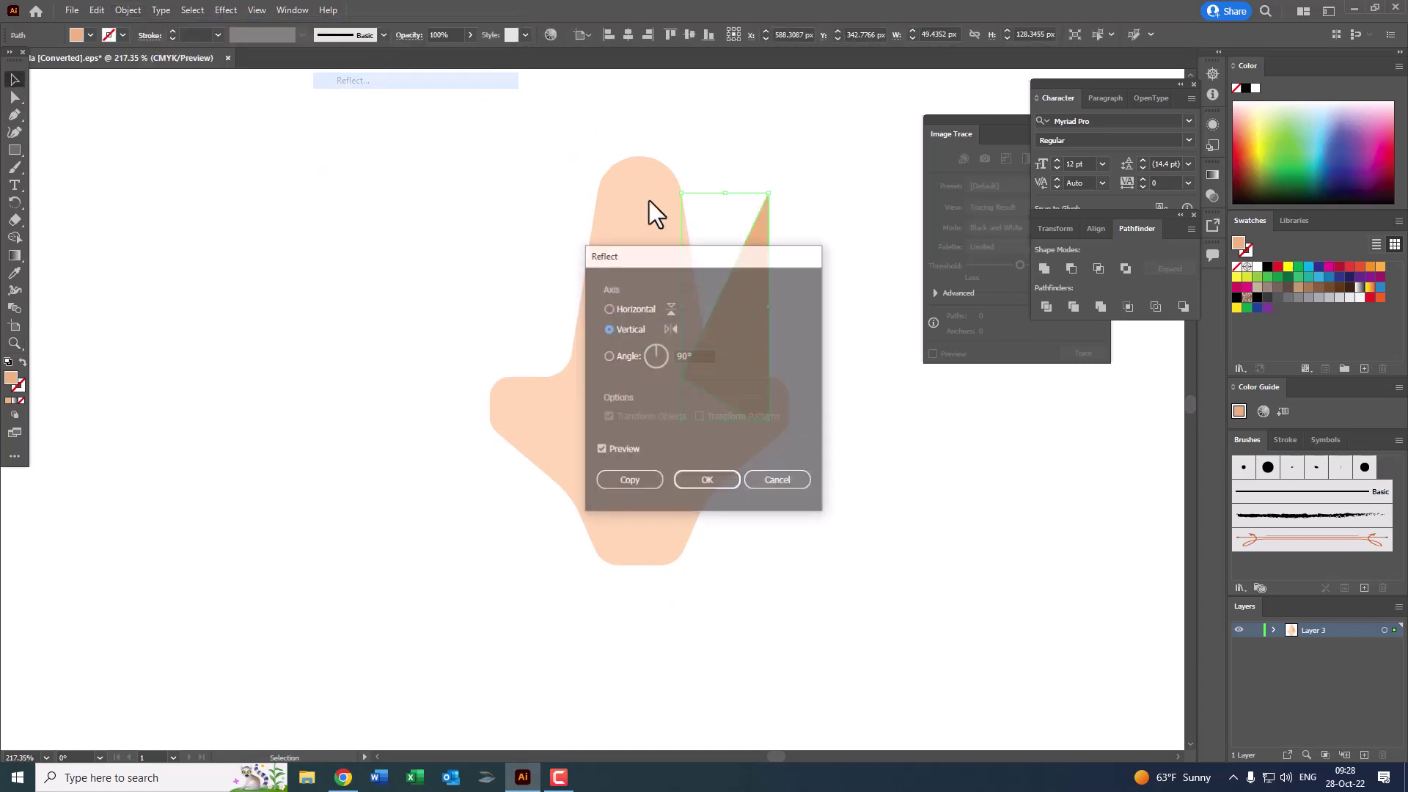
pyautogui.click(626, 475)
pyautogui.moveTo(718, 276); pyautogui.dragTo(580, 294)
# Step: Group the two shadow triangles and horizontally centre them on the nose
pyautogui.keyDown('shift'); pyautogui.click(732, 316); pyautogui.keyUp('shift')
pyautogui.click(128, 11)
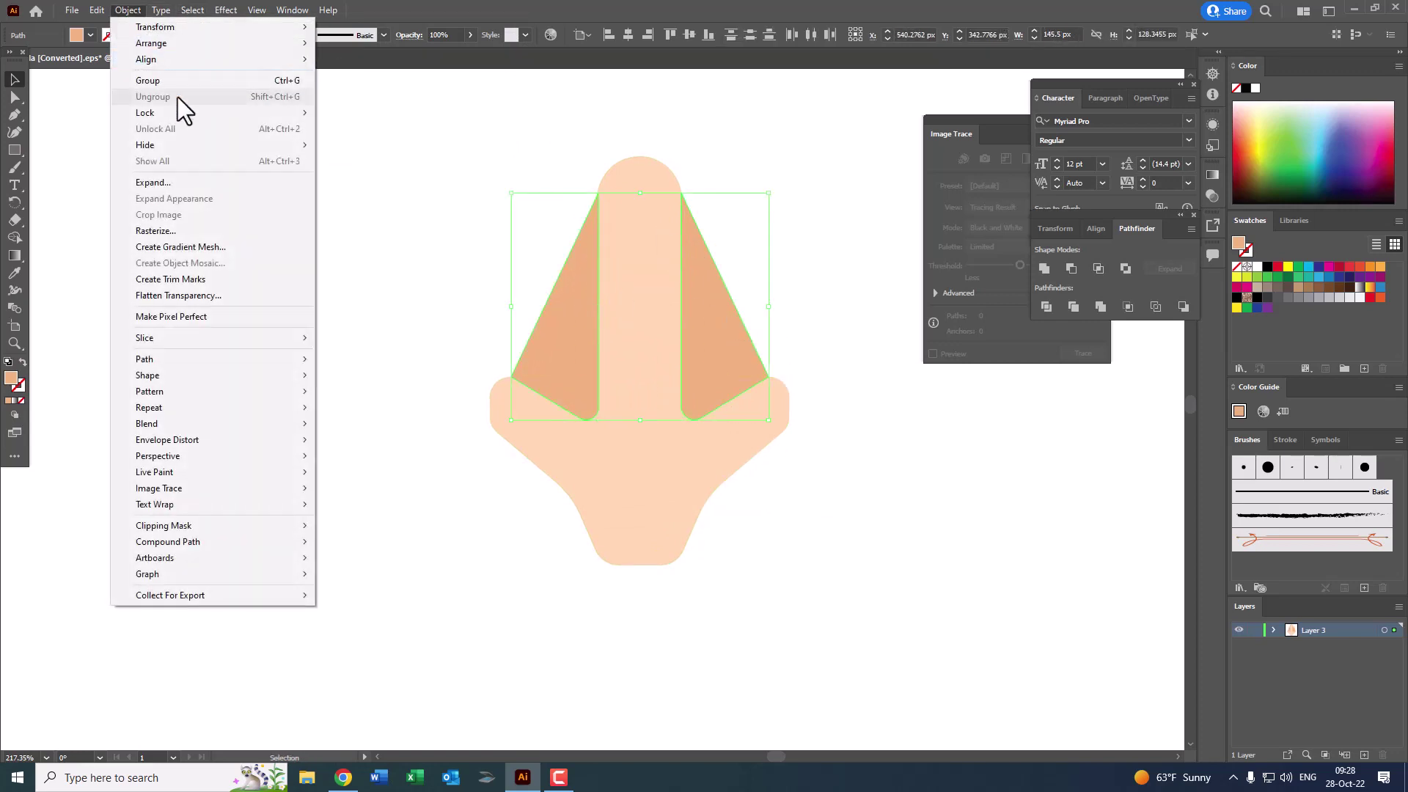
pyautogui.click(147, 80)
pyautogui.hotkey('ctrl', 'a')
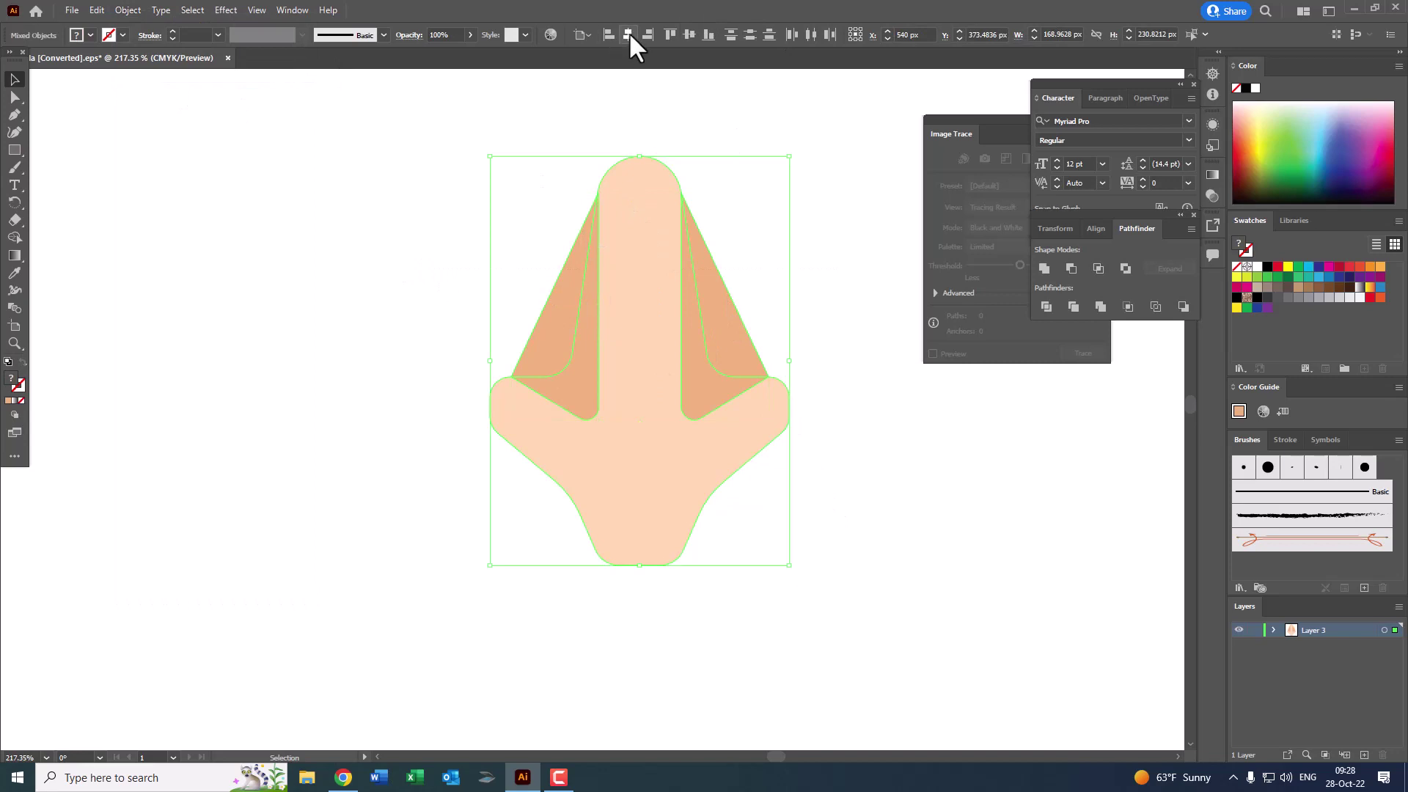
pyautogui.click(630, 33)
pyautogui.click(804, 293)
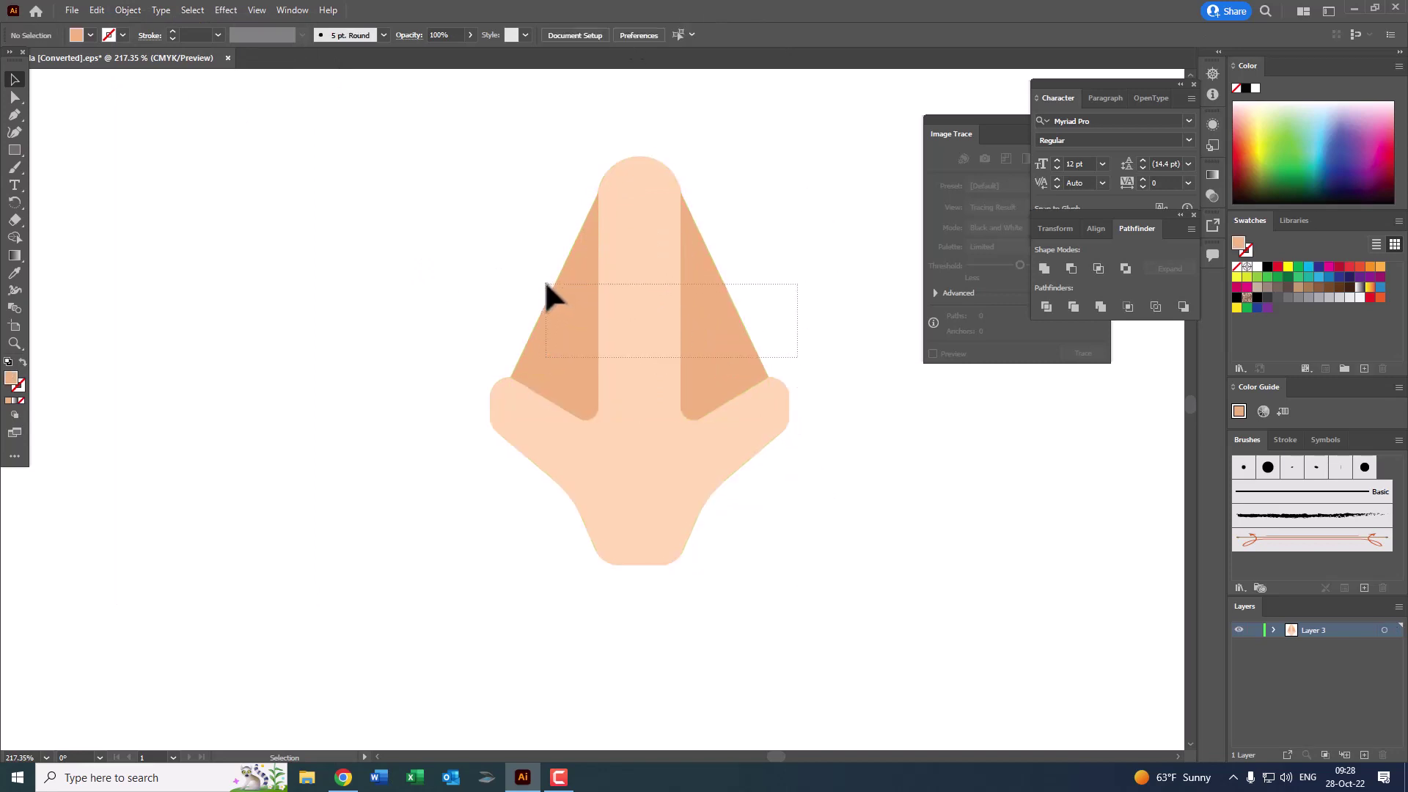
# Step: Draw a four-corner trapezoid across the nose tip
pyautogui.press('z')
pyautogui.moveTo(748, 467)
pyautogui.mouseDown()
pyautogui.moveTo(730, 458)
pyautogui.moveTo(666, 496)
pyautogui.mouseUp()
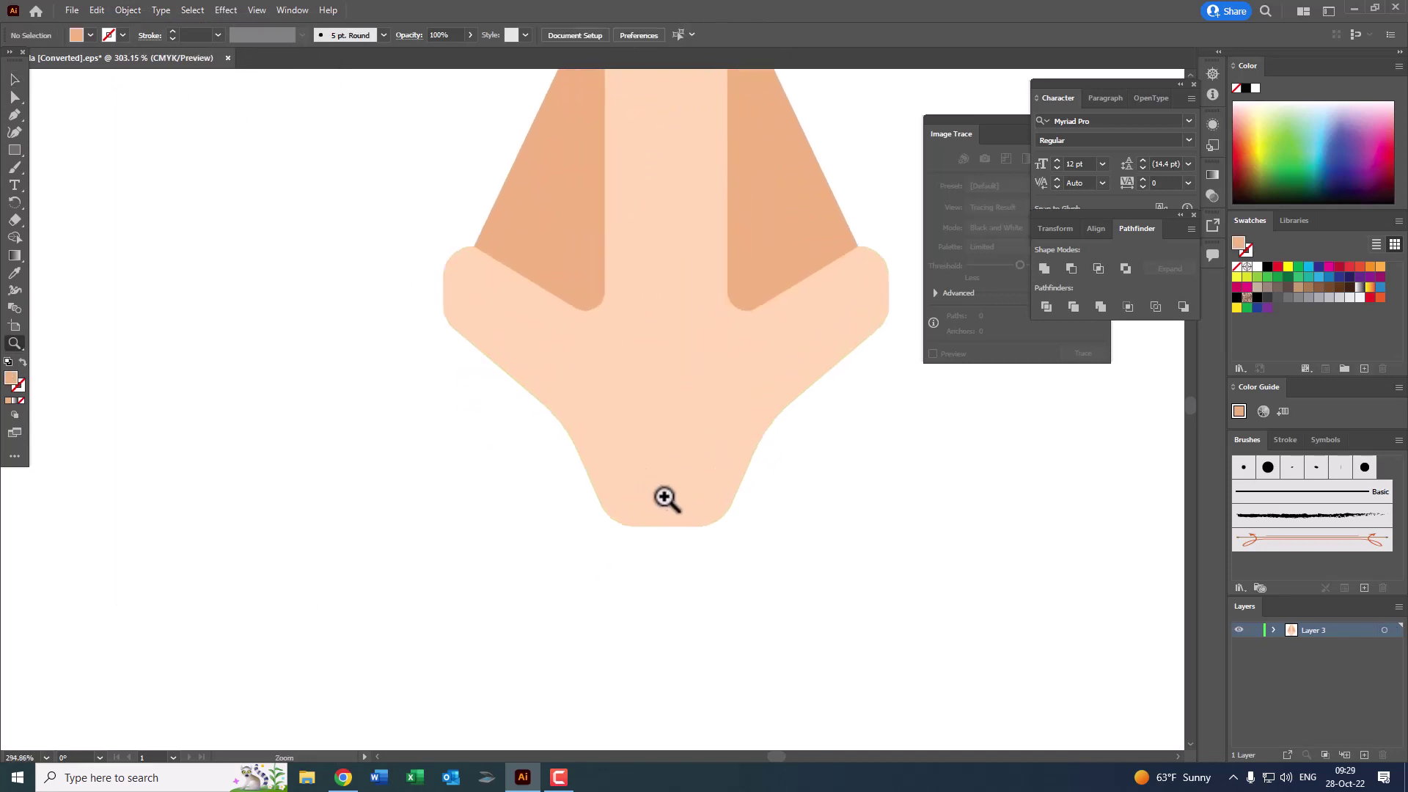
pyautogui.click(16, 115)
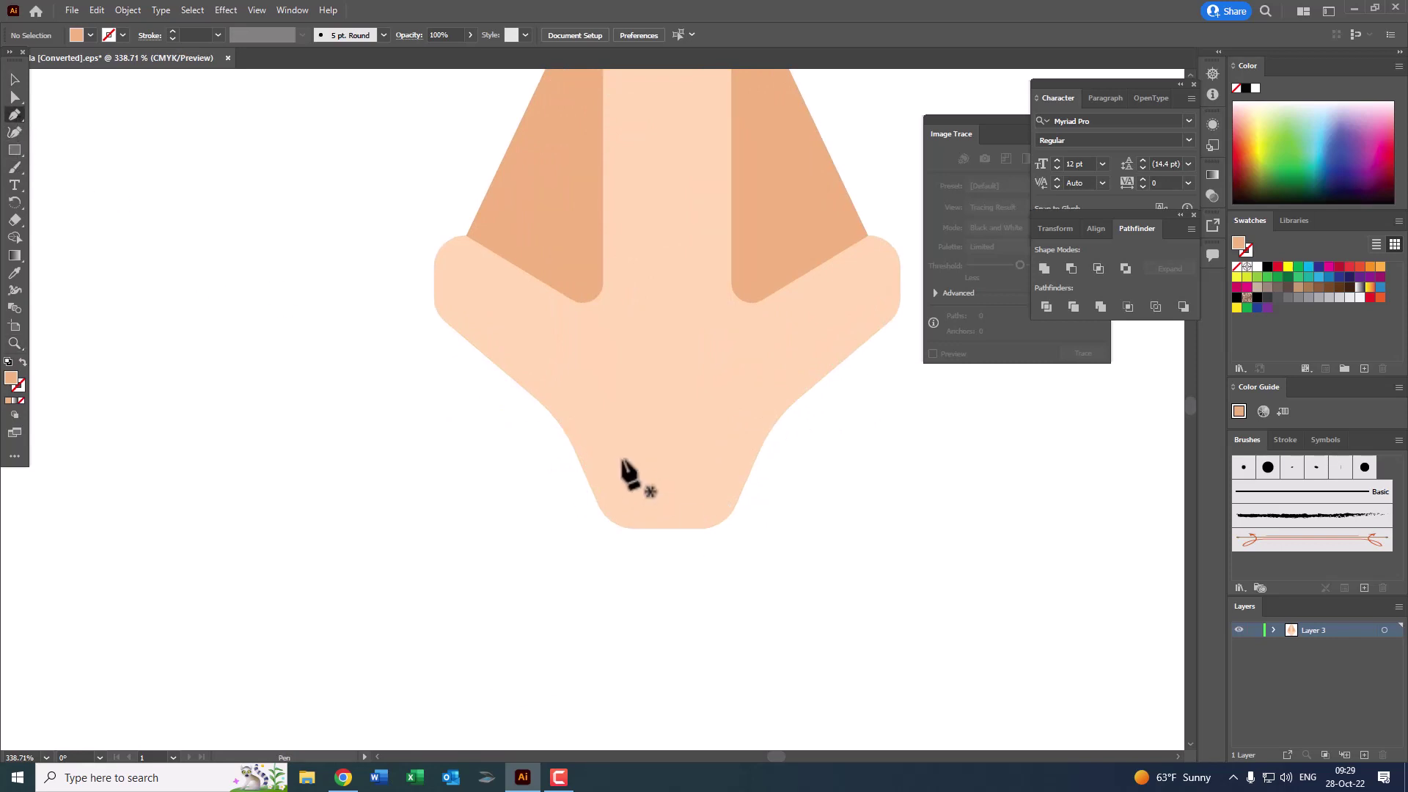
pyautogui.click(592, 458)
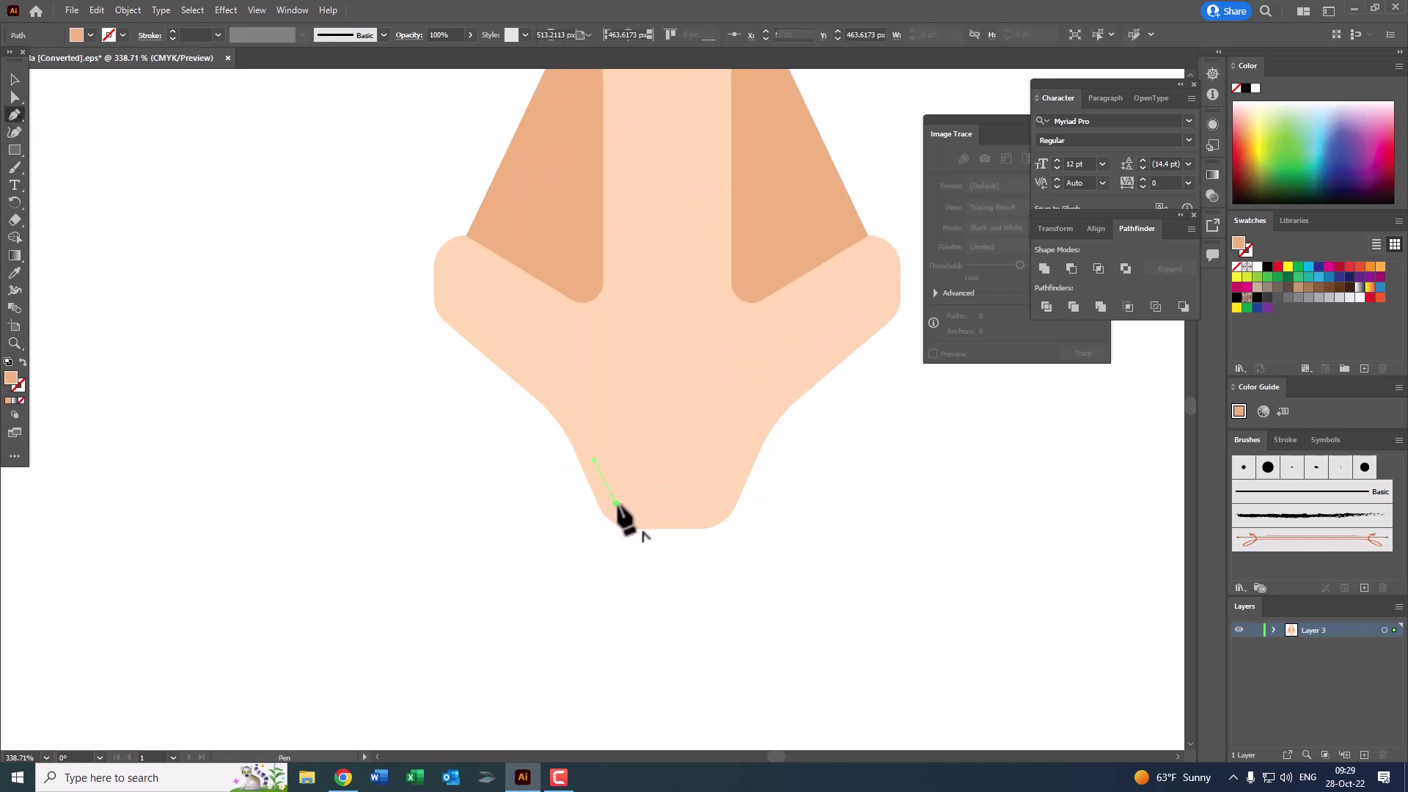
pyautogui.click(616, 504)
pyautogui.click(712, 504)
pyautogui.click(739, 460)
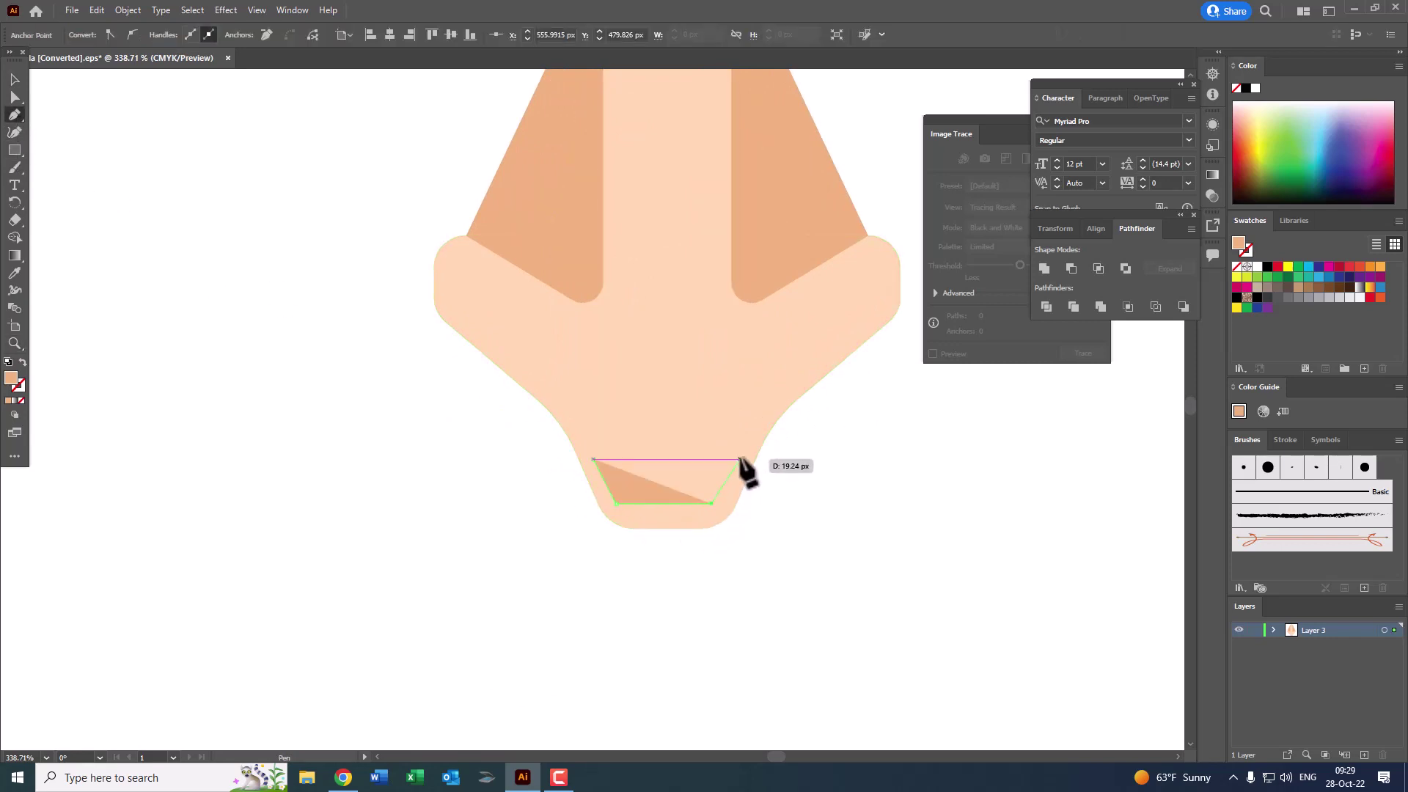
pyautogui.click(593, 459)
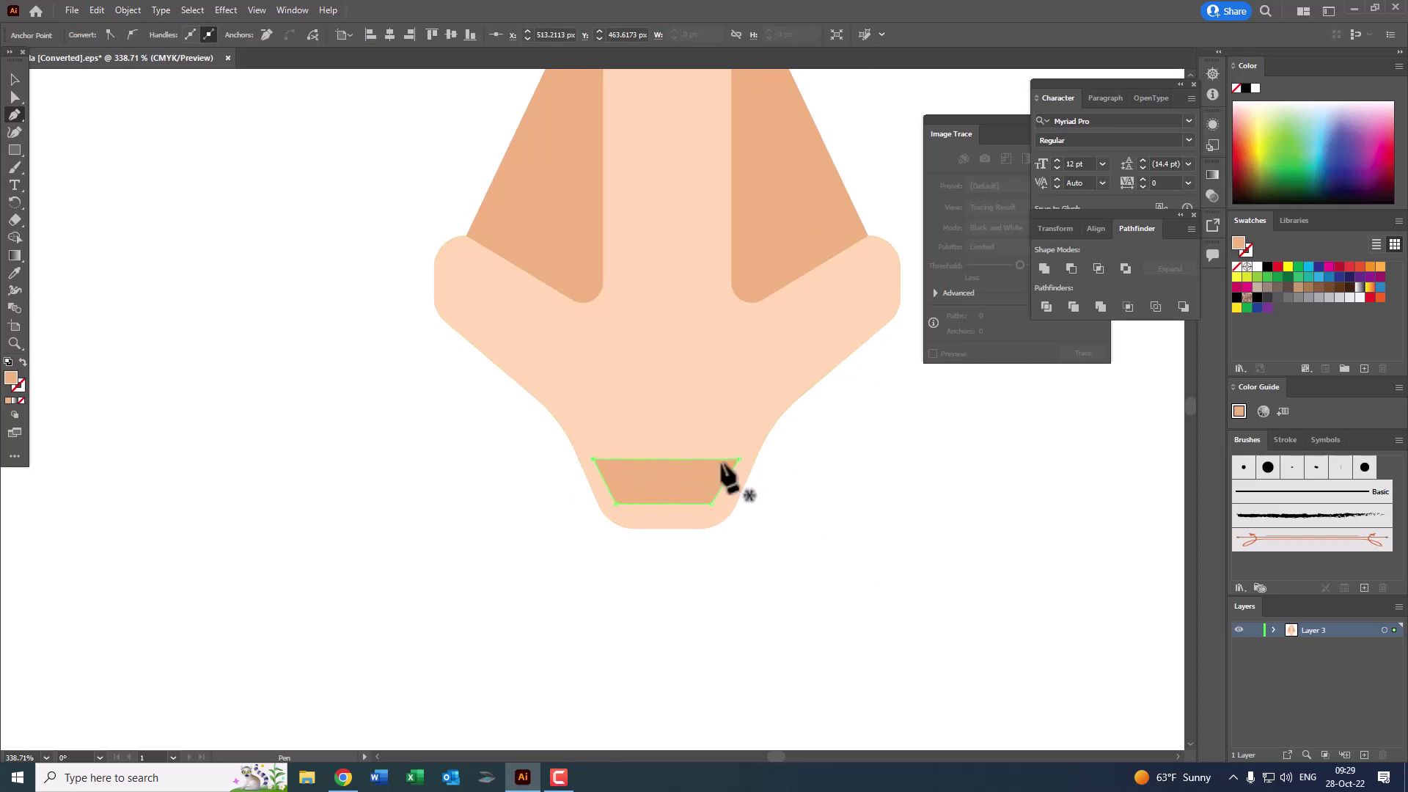
pyautogui.press('z')
pyautogui.scroll(1, 694, 546)
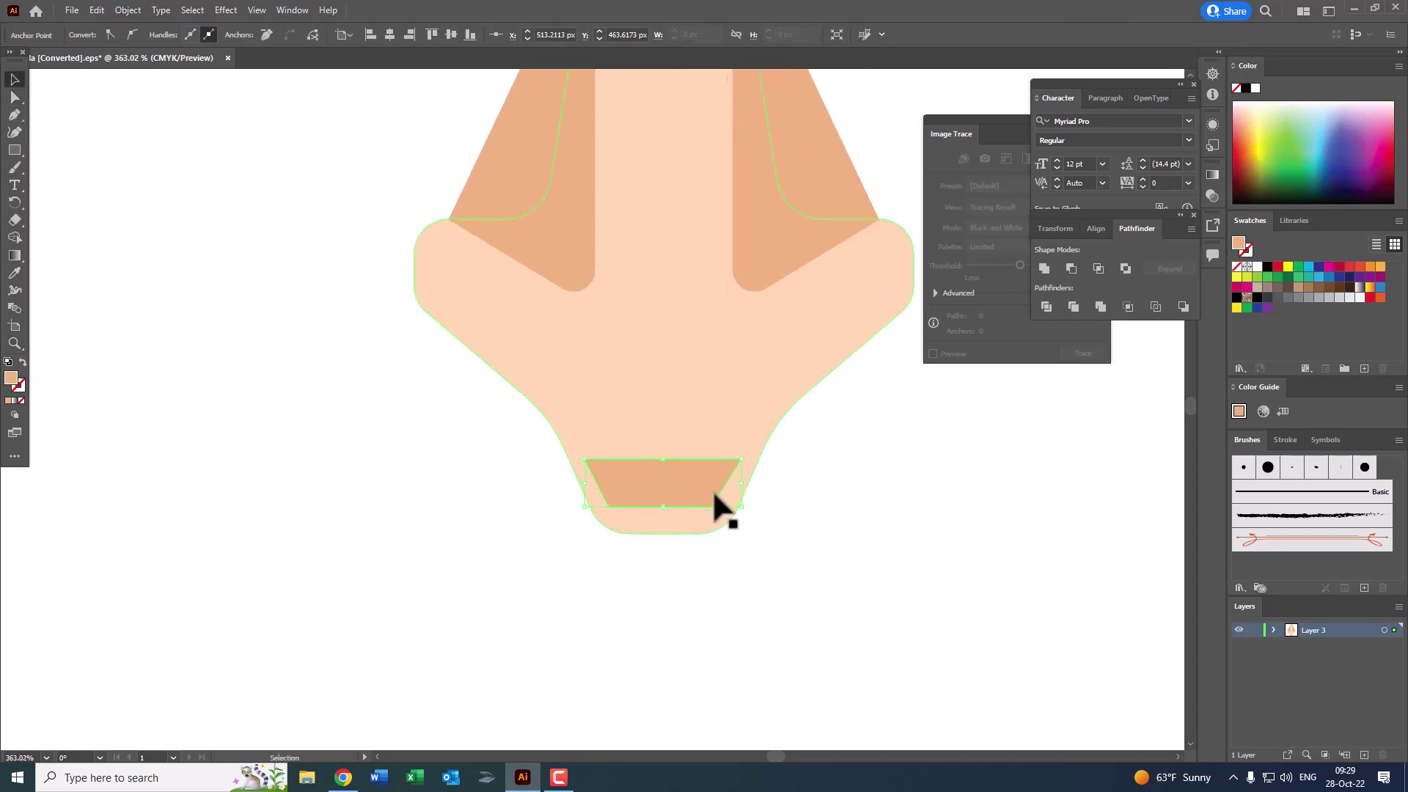
pyautogui.click(970, 538)
pyautogui.press('z')
pyautogui.scroll(-1, 817, 570)
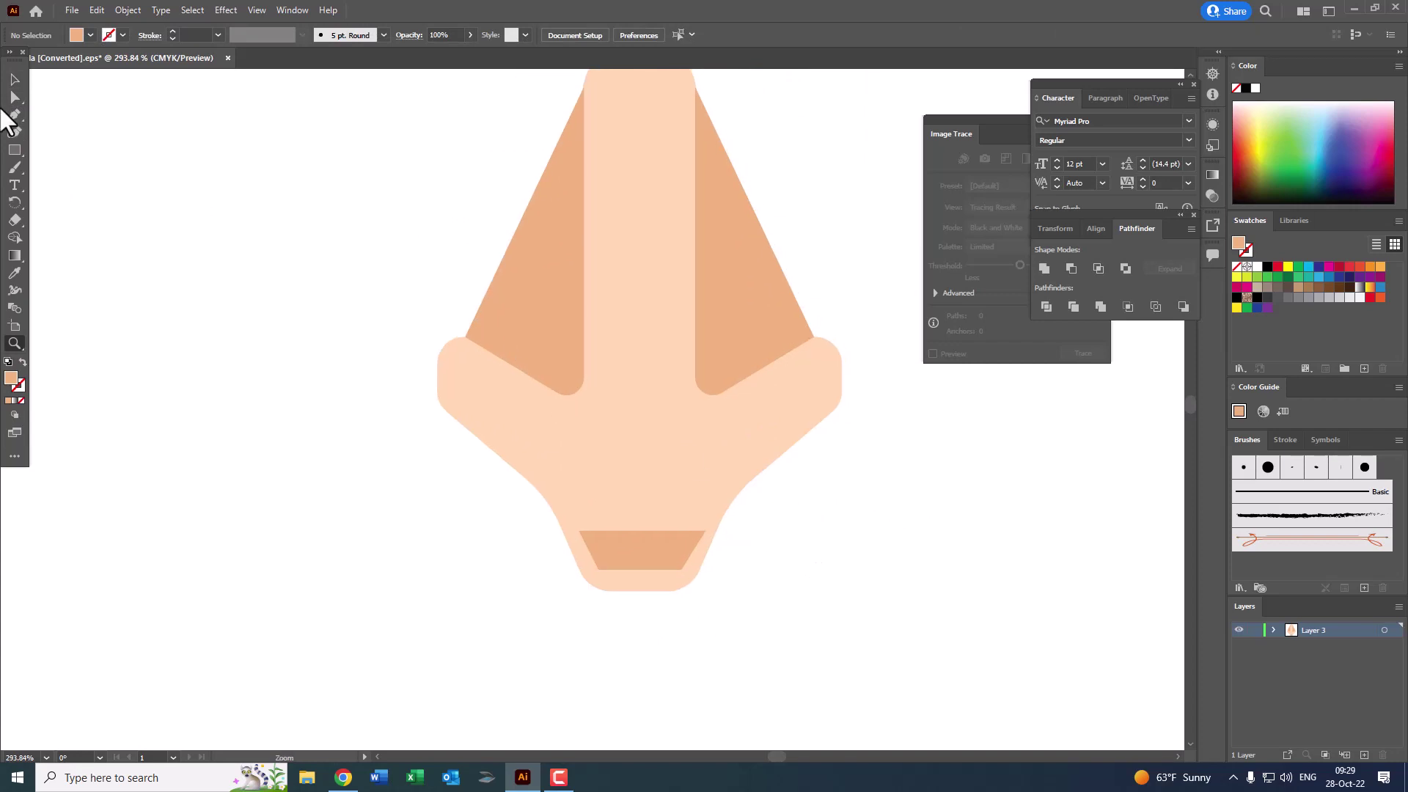
# Step: Round the trapezoid's bottom corners
pyautogui.hotkey('ctrl', 'a')
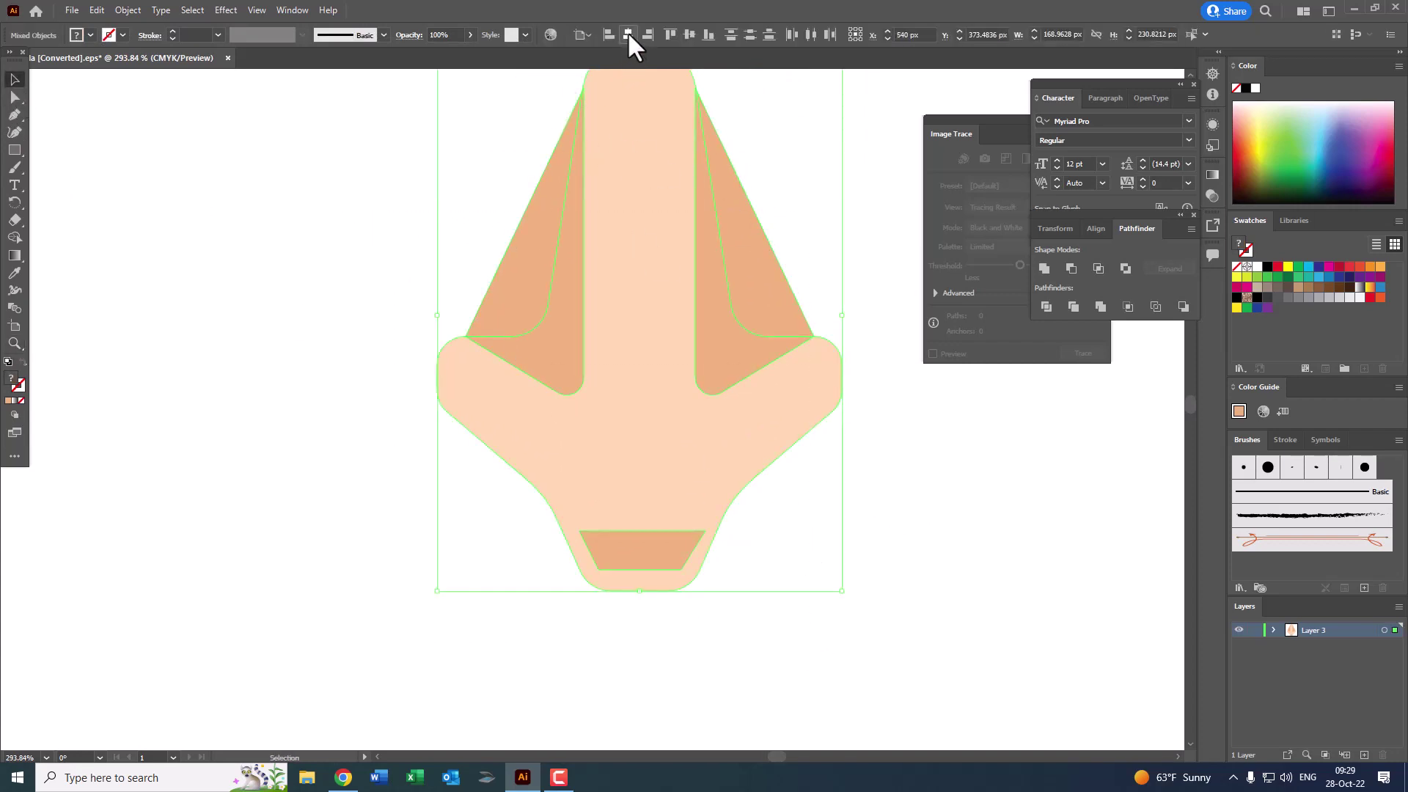
pyautogui.hotkey('ctrl', 'shift', 'a')
pyautogui.press('z')
pyautogui.scroll(2, 704, 586)
pyautogui.click(15, 98)
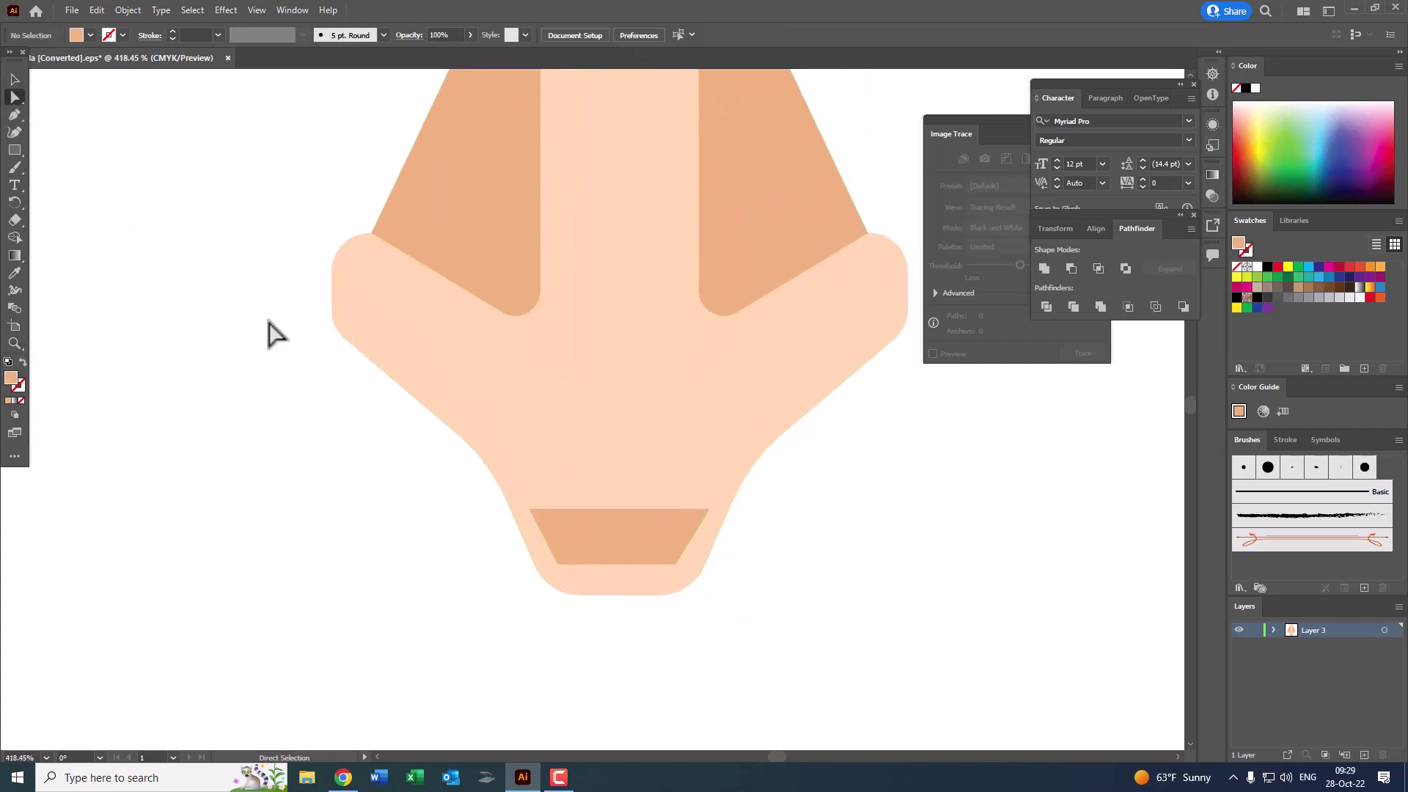
pyautogui.click(669, 551)
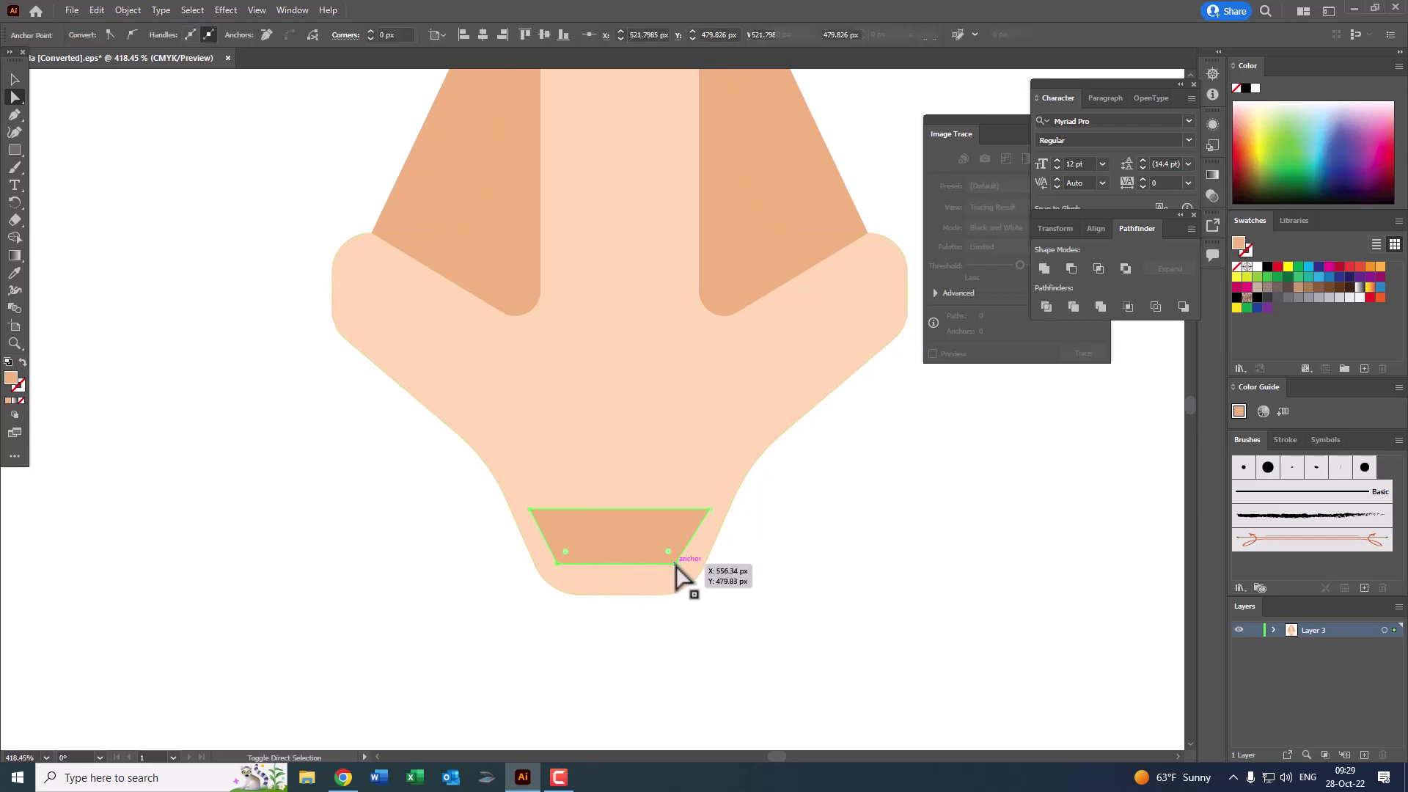
pyautogui.moveTo(668, 550); pyautogui.dragTo(669, 518)
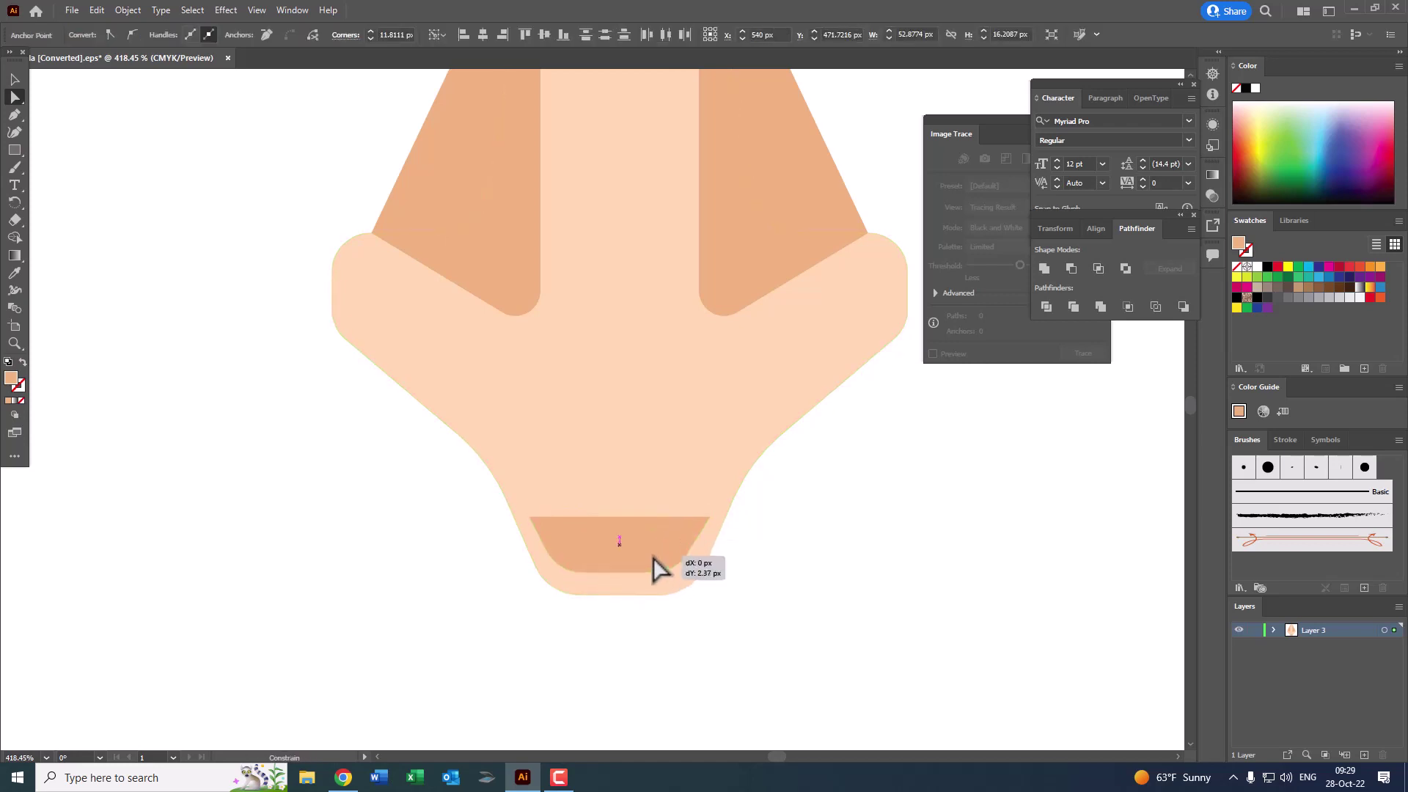
pyautogui.click(722, 540)
# Step: Bend the trapezoid's top edge into a downward curve with the Curvature tool
pyautogui.click(597, 534)
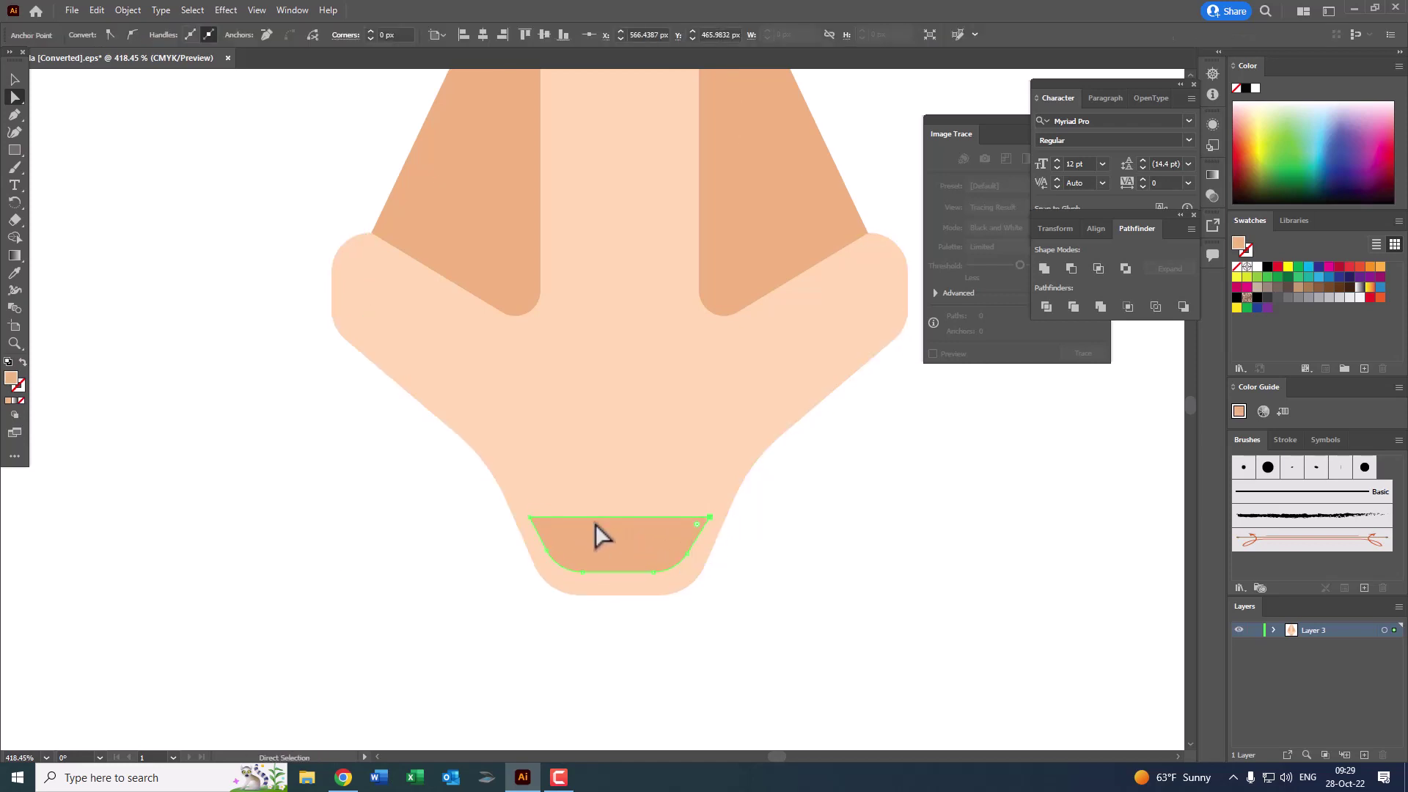
pyautogui.click(14, 132)
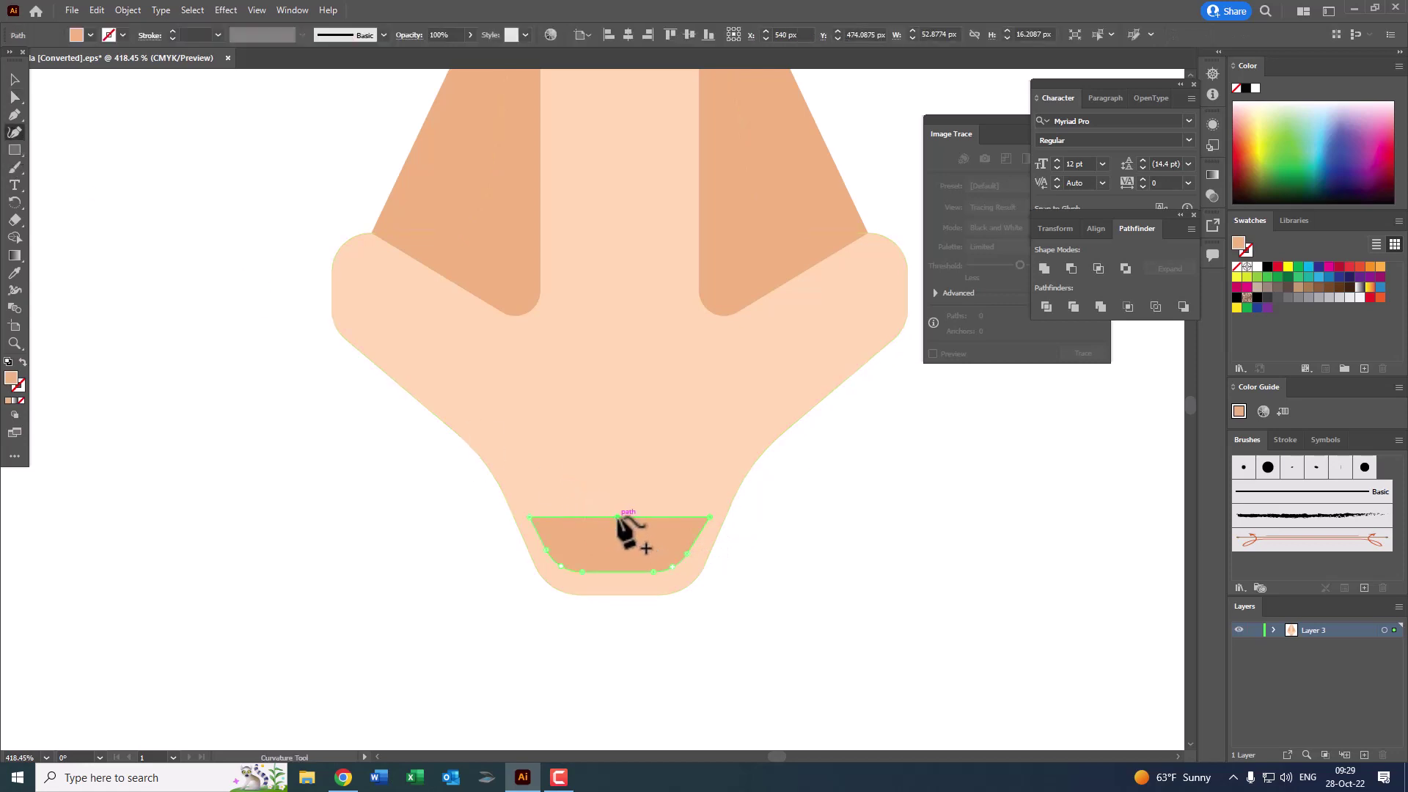
pyautogui.moveTo(616, 518)
pyautogui.mouseDown()
pyautogui.moveTo(630, 544)
pyautogui.moveTo(417, 481)
pyautogui.mouseUp()
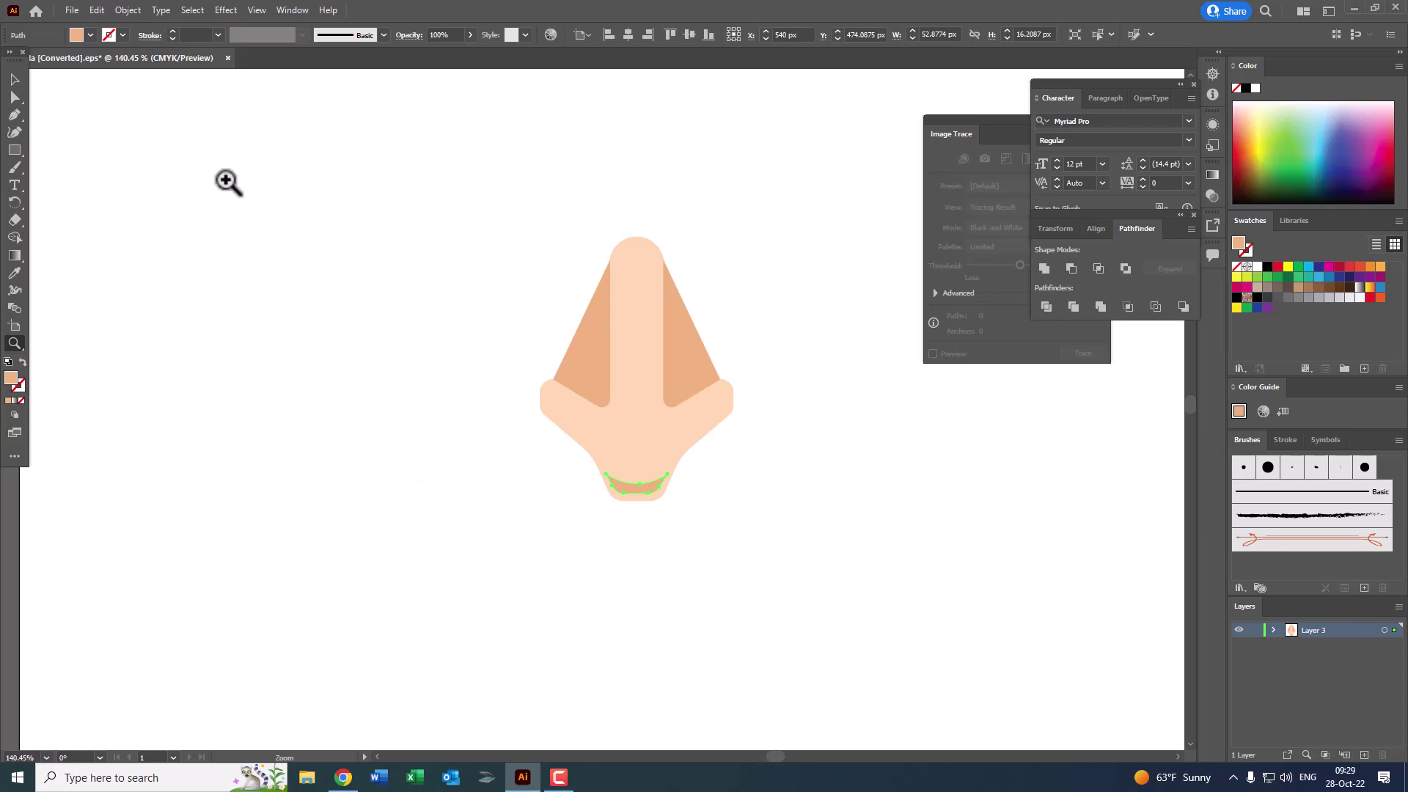
pyautogui.click(829, 534)
# Step: Curve the outer edges of the left and right tan side shapes with the Curvature tool
pyautogui.press('z')
pyautogui.moveTo(718, 318); pyautogui.dragTo(723, 327)
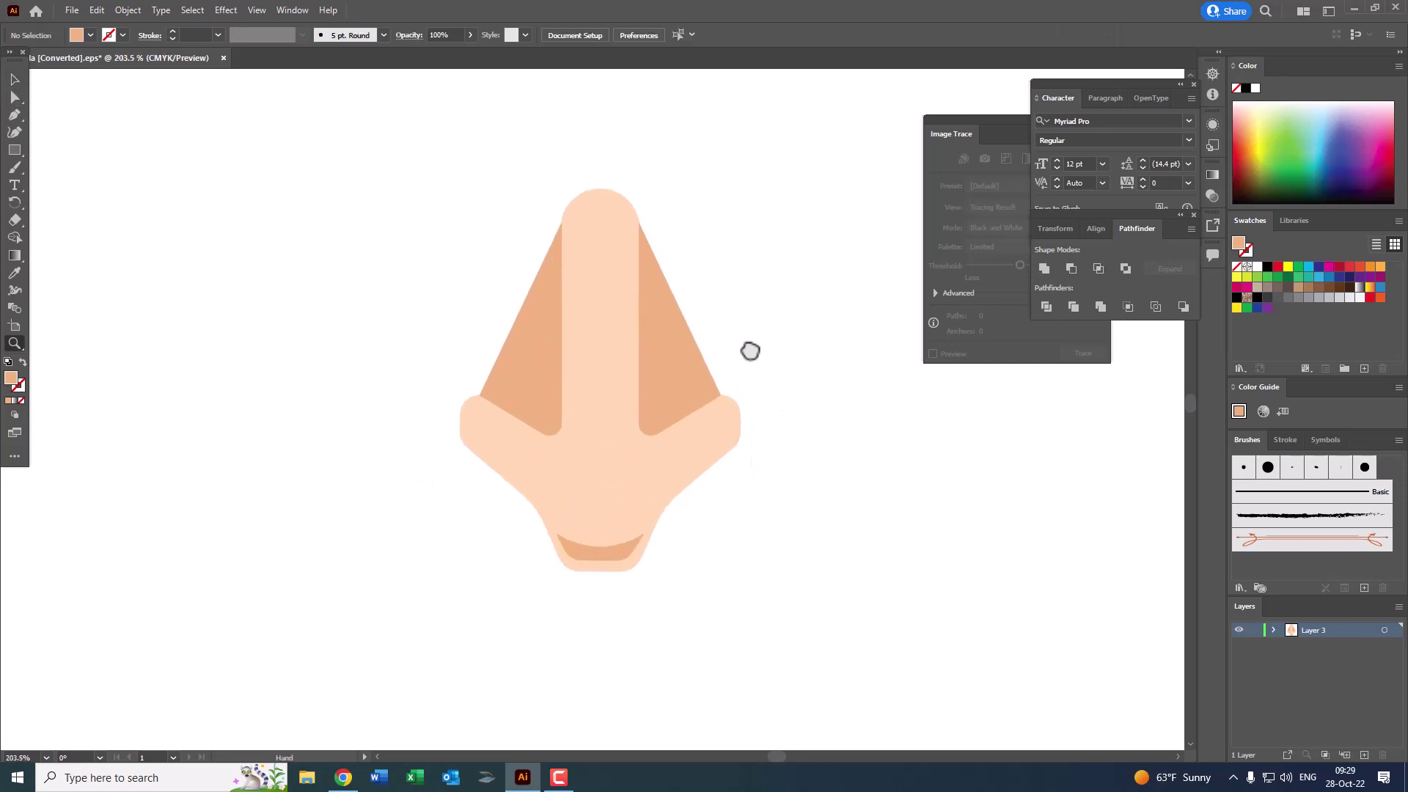
pyautogui.click(481, 401)
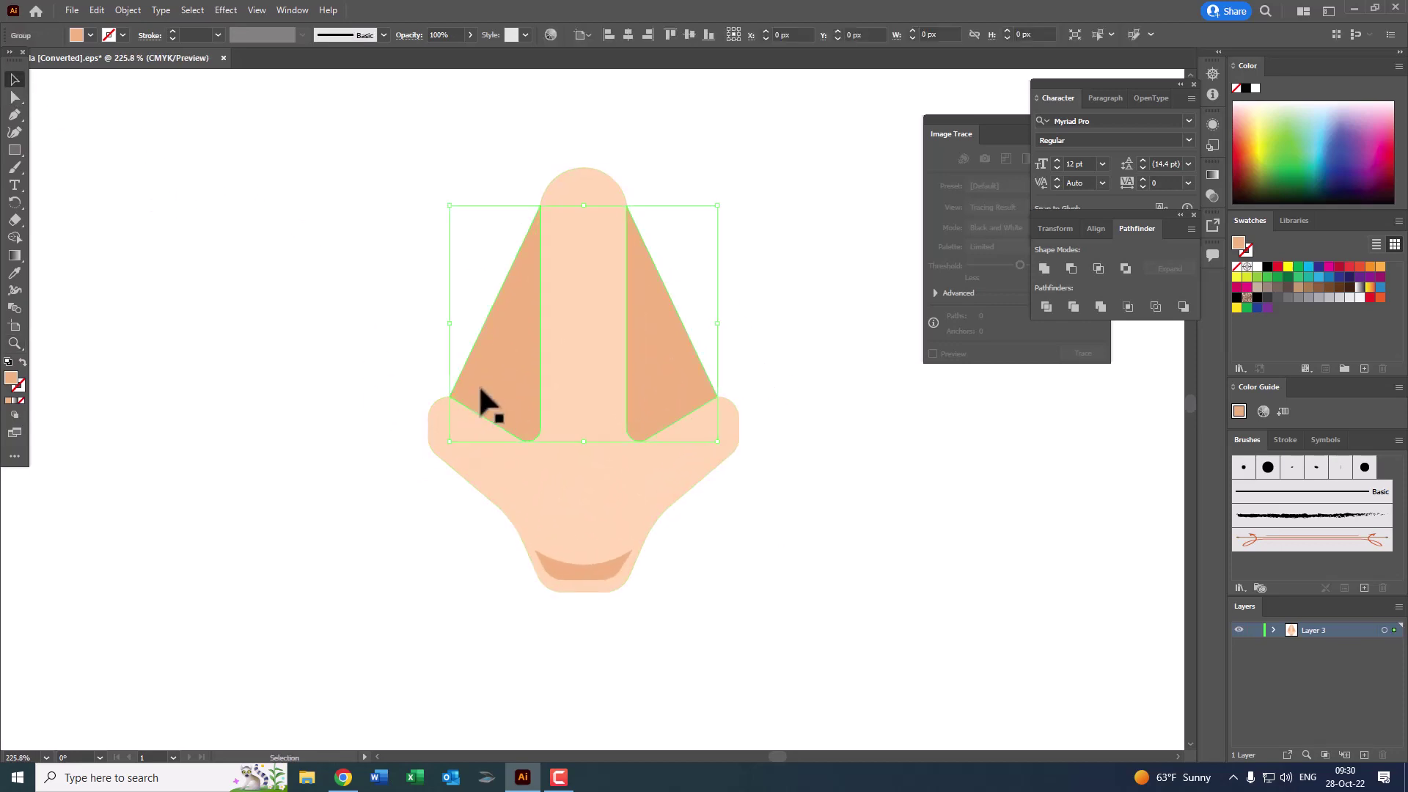
pyautogui.click(14, 132)
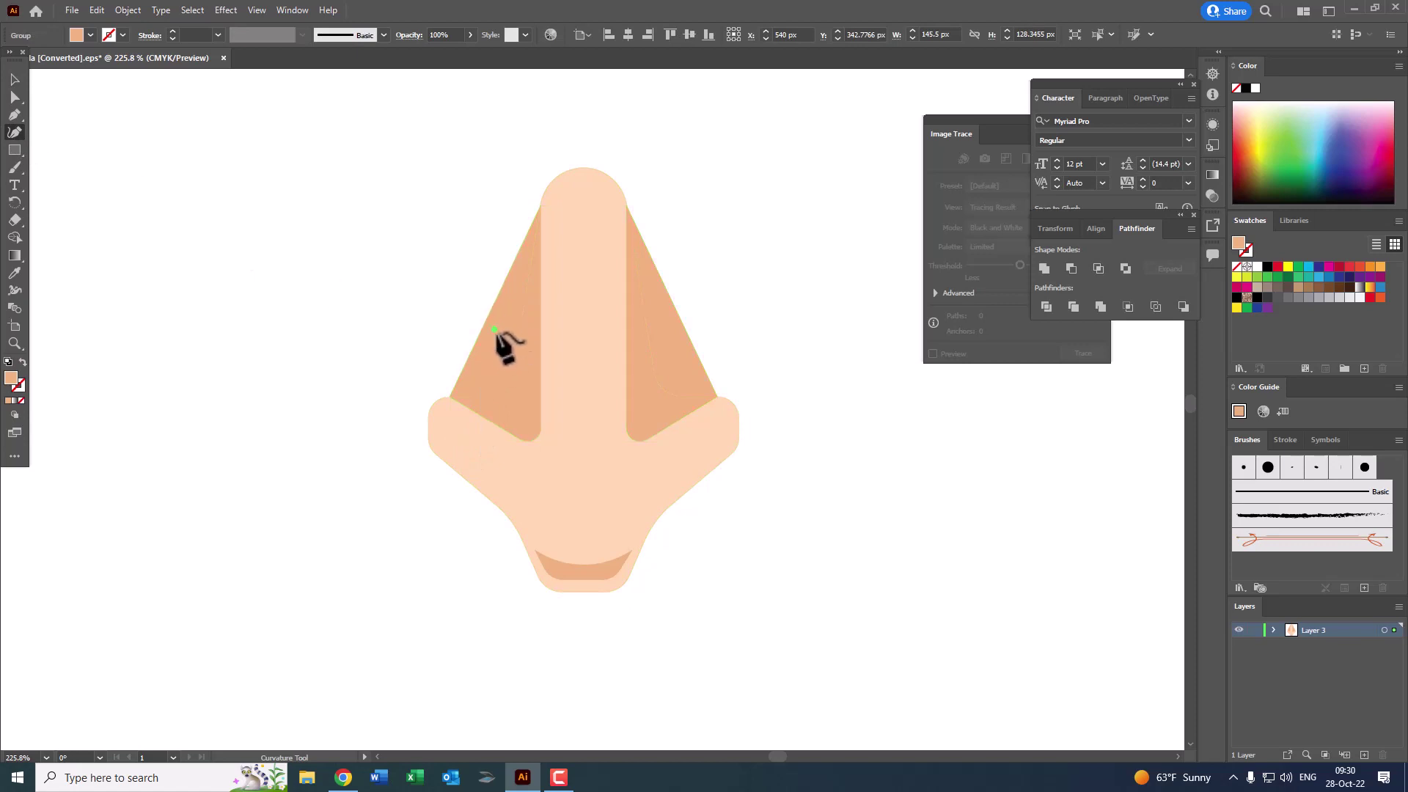
pyautogui.moveTo(495, 332); pyautogui.dragTo(455, 389)
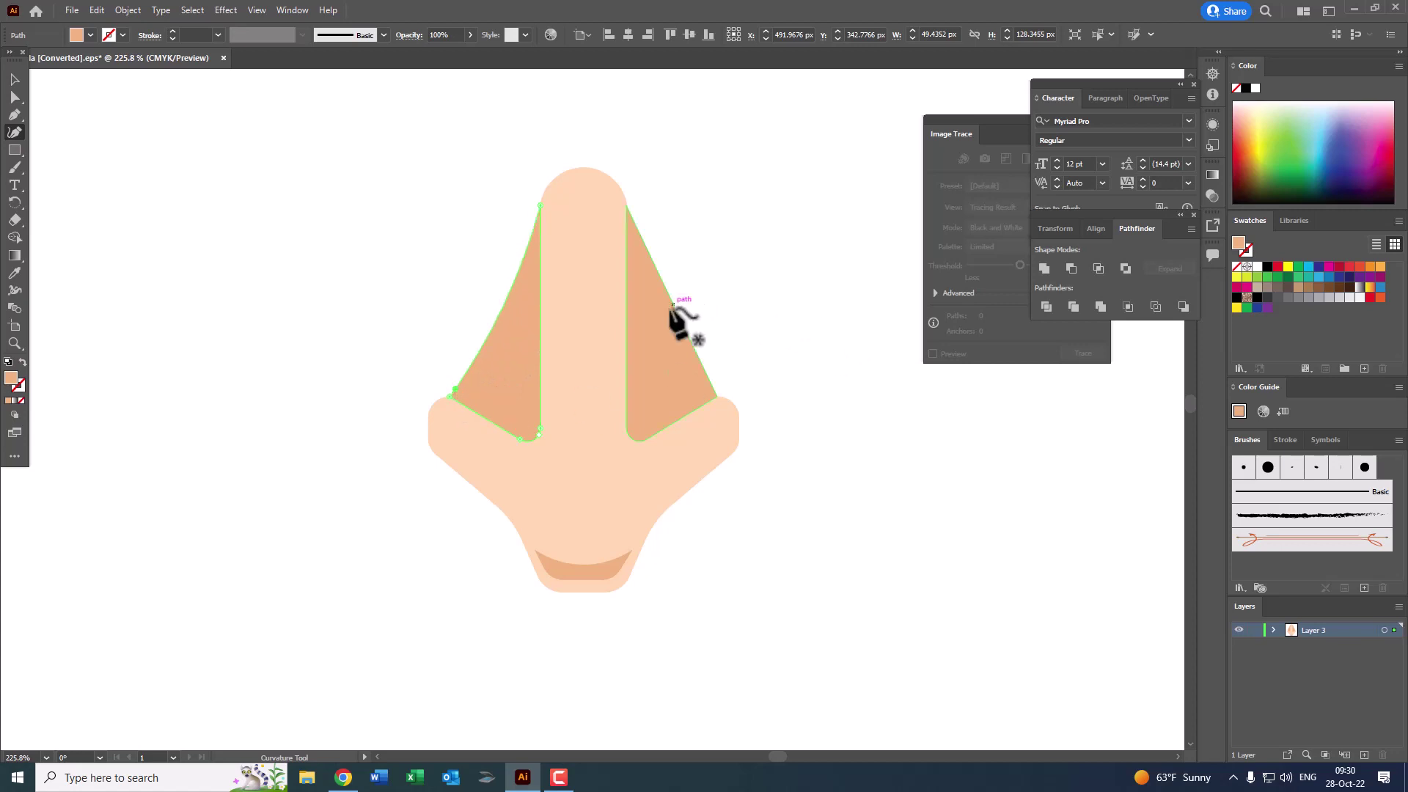
pyautogui.moveTo(682, 322)
pyautogui.mouseDown()
pyautogui.moveTo(684, 377)
pyautogui.moveTo(700, 365)
pyautogui.mouseUp()
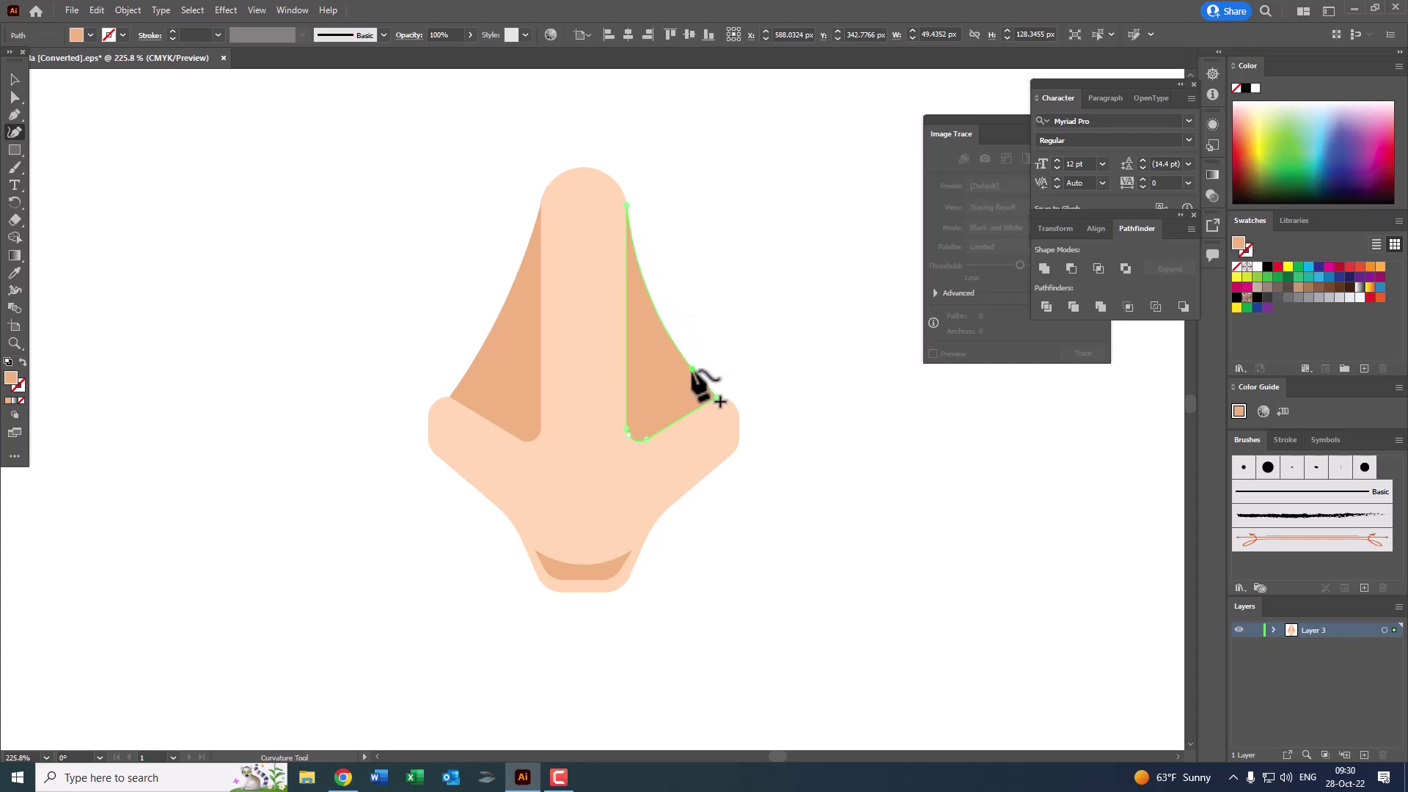
# Step: Select all the nose artwork and group the pieces together
pyautogui.press('z')
pyautogui.hotkey('ctrl', '0')
pyautogui.click(521, 295)
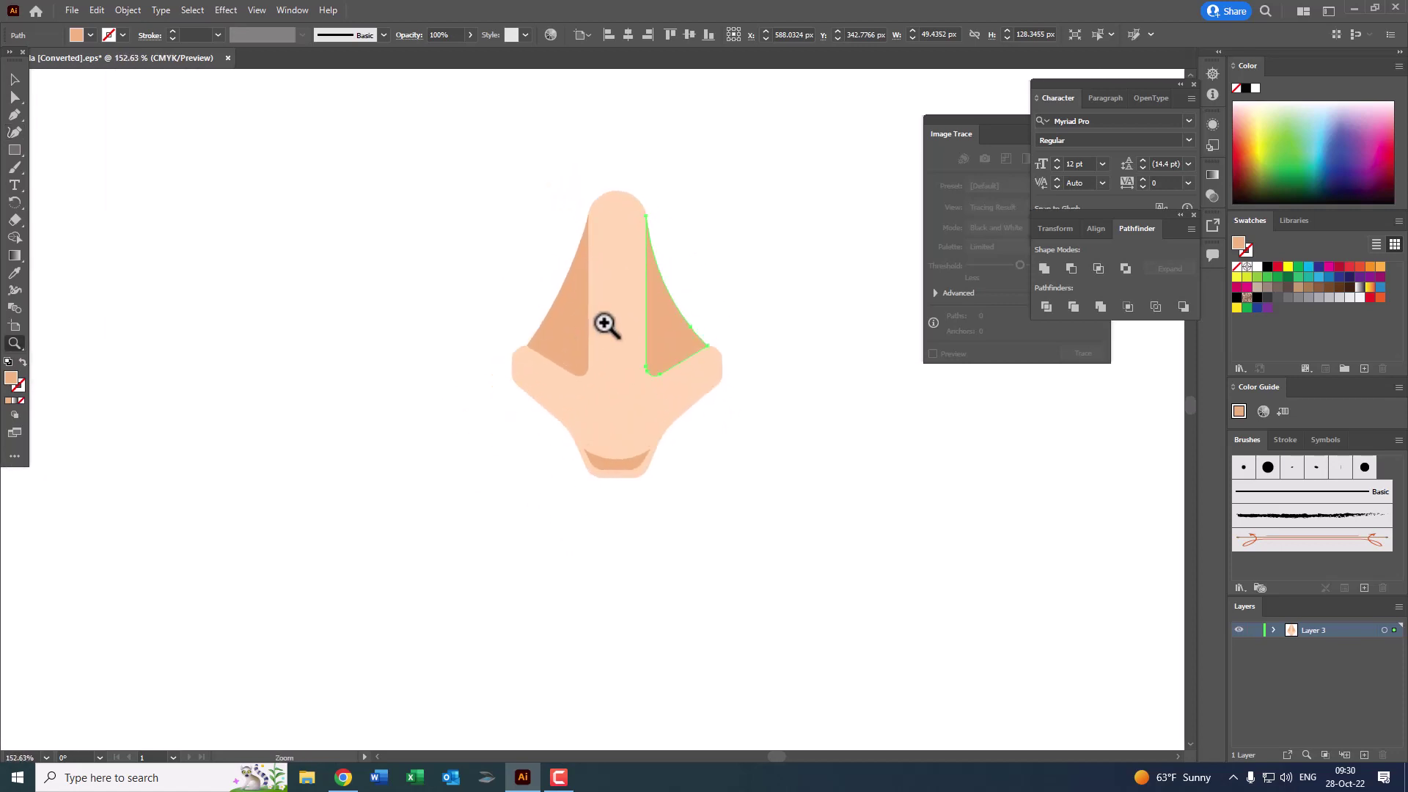
pyautogui.click(647, 396)
pyautogui.click(13, 79)
pyautogui.click(734, 252)
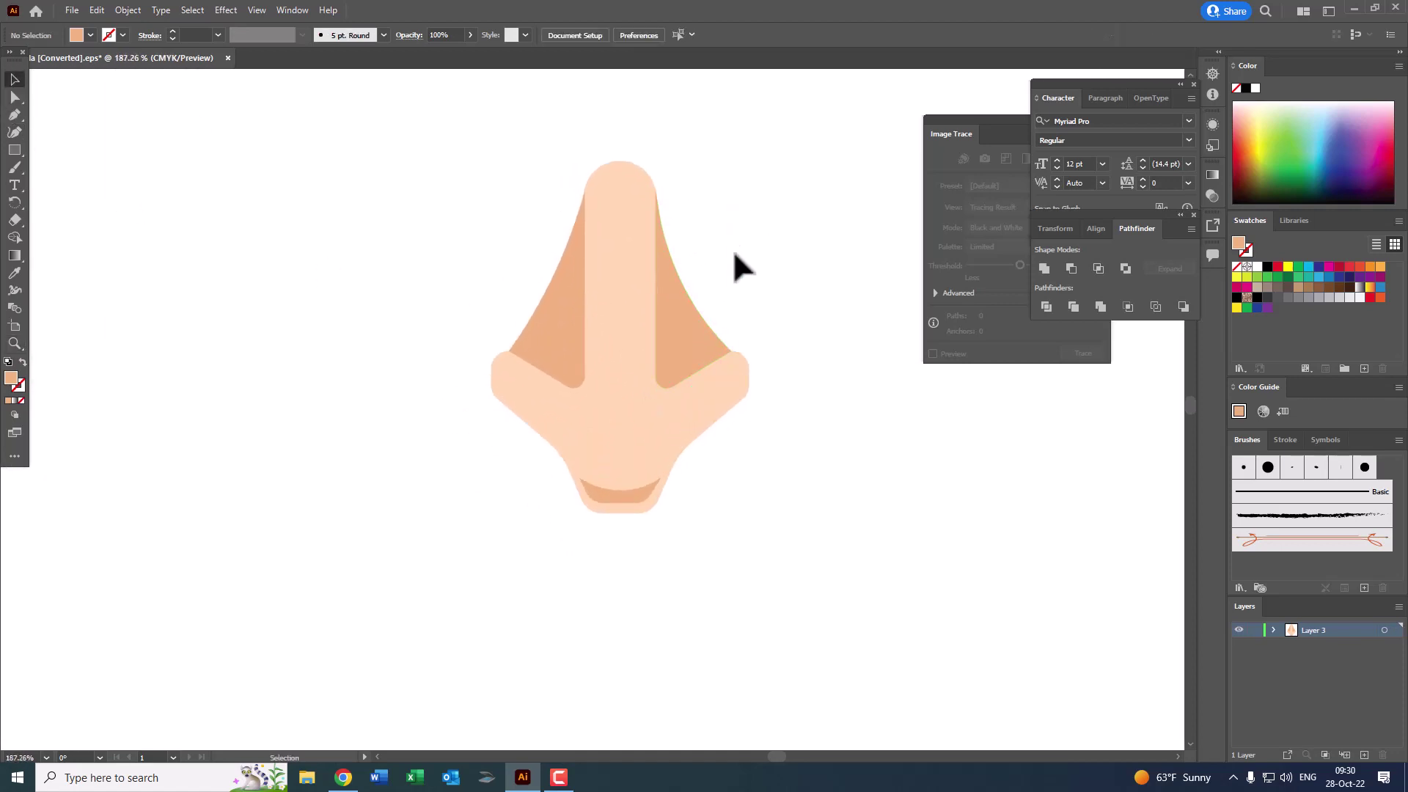
pyautogui.moveTo(470, 211); pyautogui.dragTo(470, 213)
pyautogui.click(676, 522)
pyautogui.hotkey('ctrl', 'a')
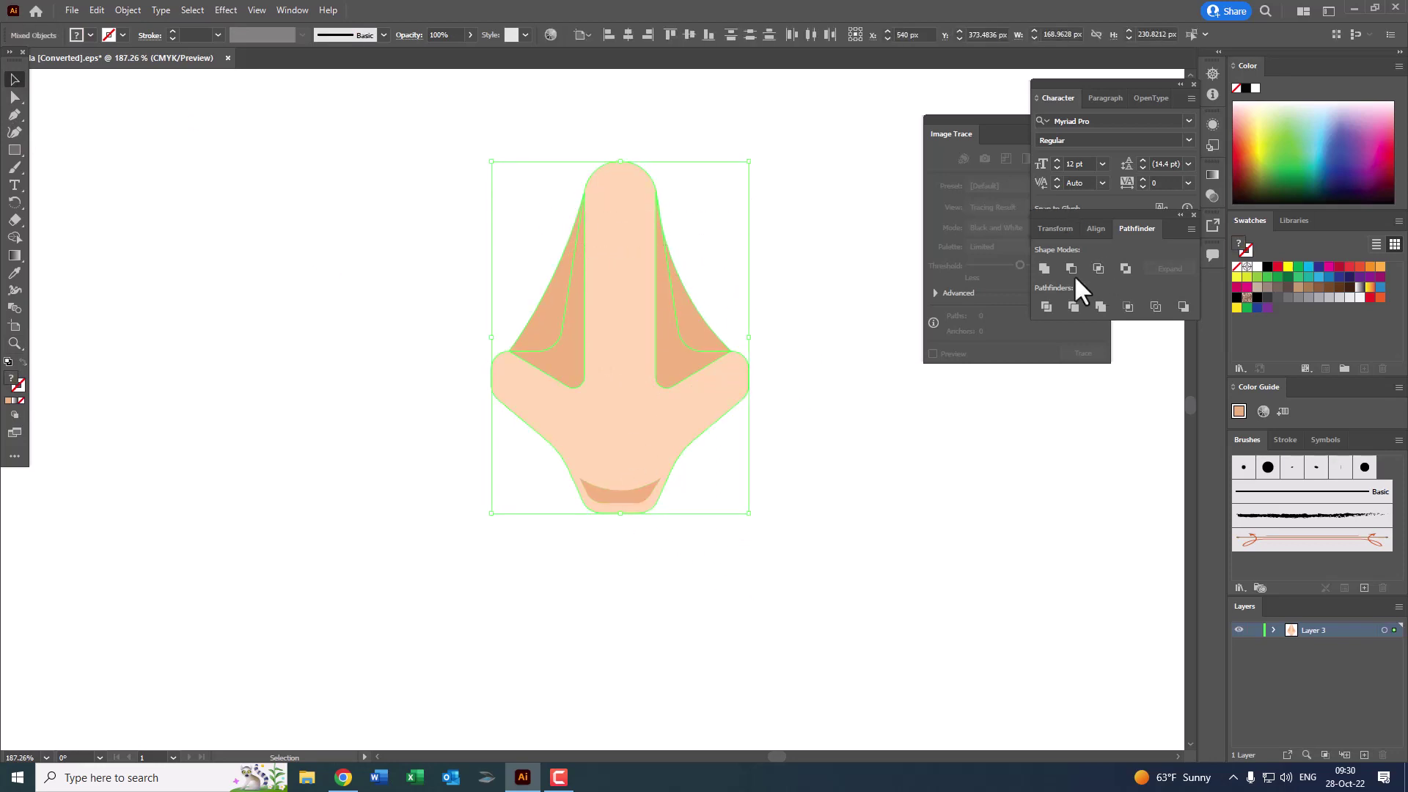
pyautogui.click(1074, 306)
pyautogui.doubleClick(694, 314)
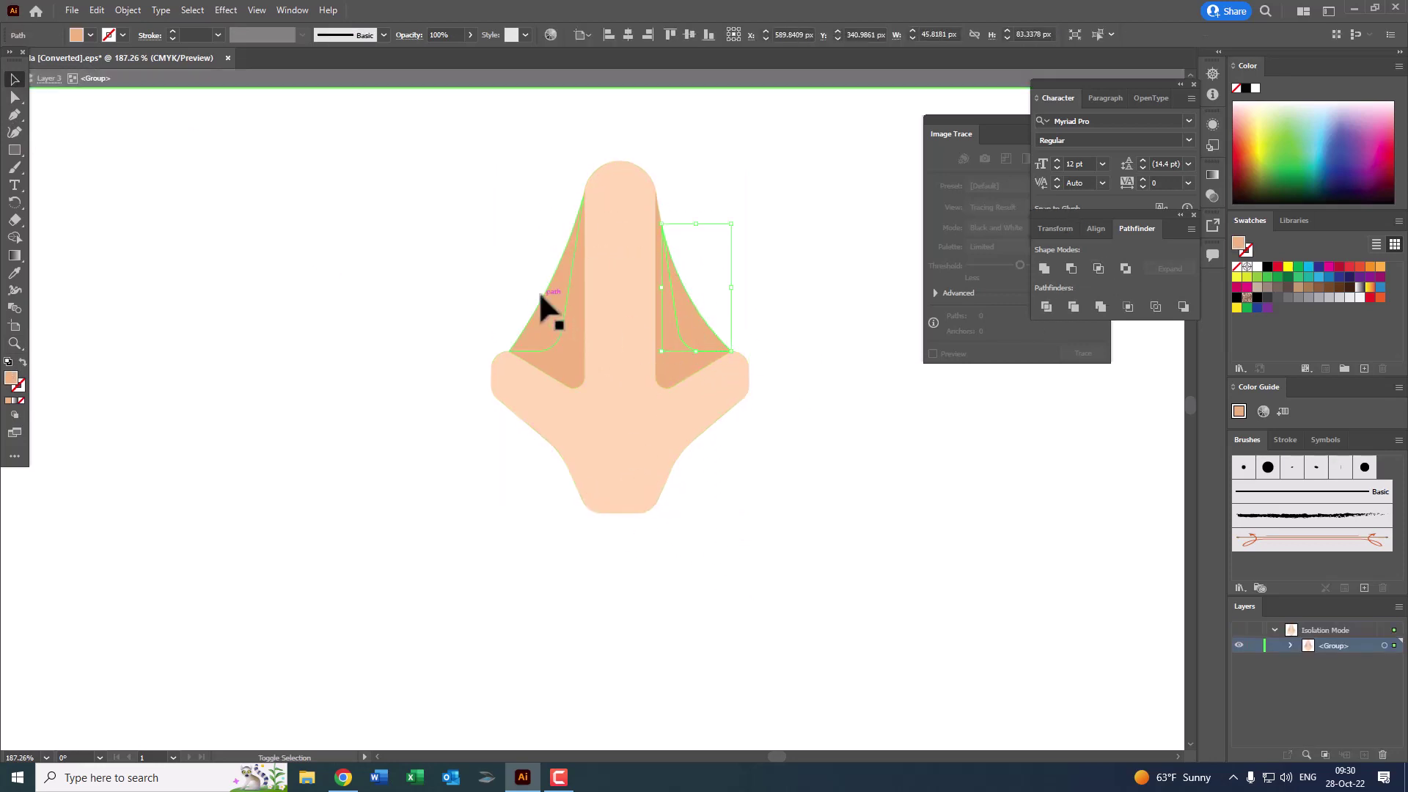
pyautogui.click(638, 320)
# Step: Delete the old tan shape at the nose tip
pyautogui.press('Escape')
pyautogui.press('z')
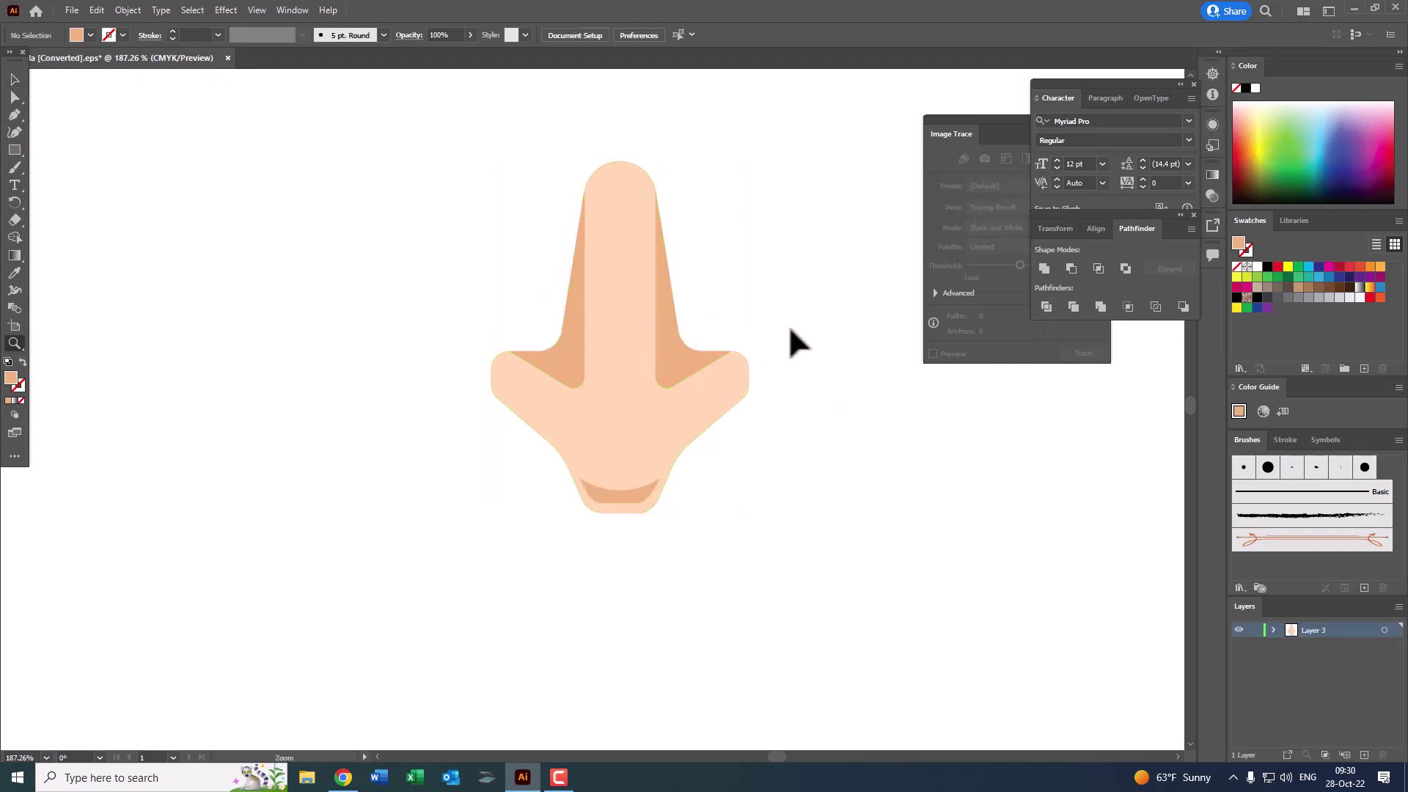
pyautogui.moveTo(790, 340); pyautogui.dragTo(654, 361)
pyautogui.click(772, 485)
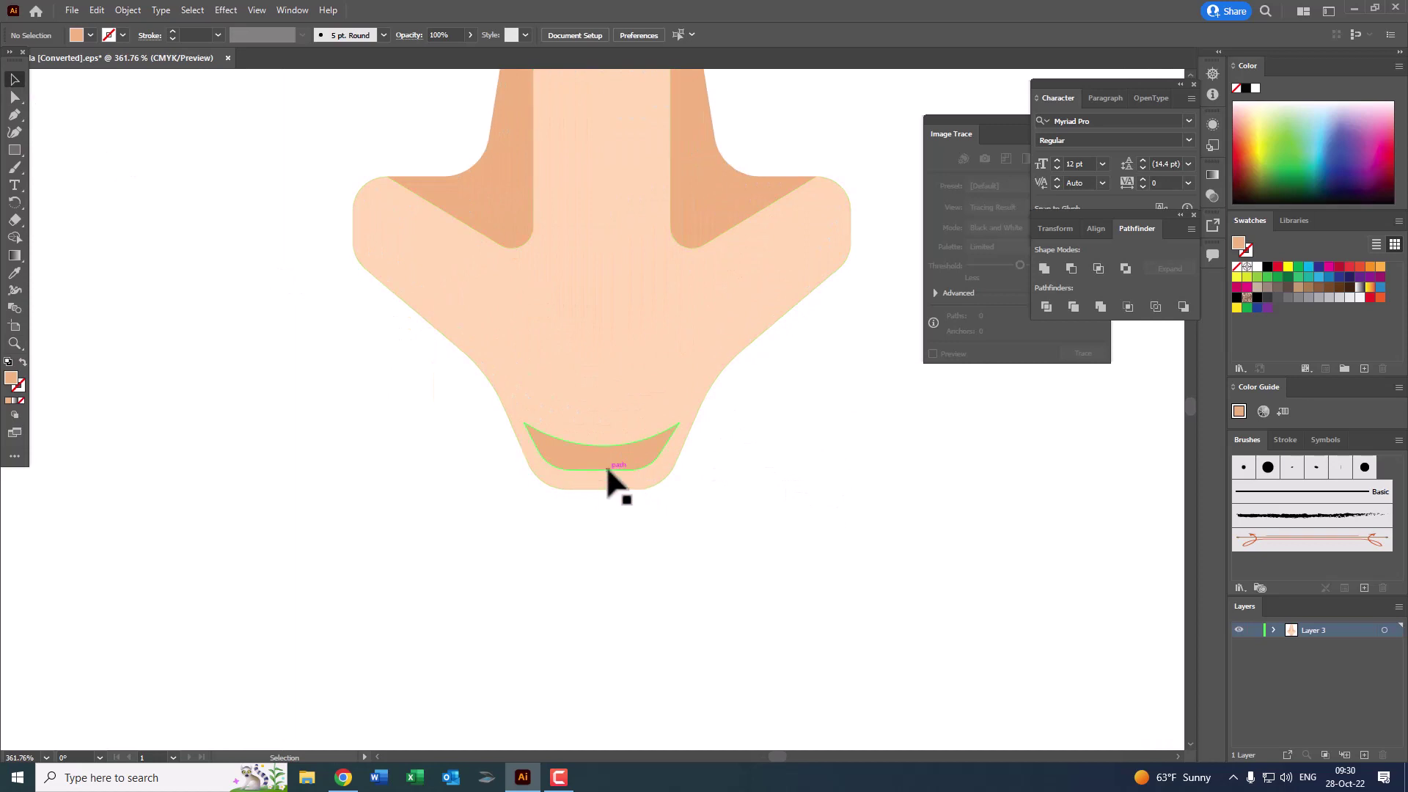
pyautogui.click(614, 462)
pyautogui.press('Delete')
# Step: Draw a closed tan crescent with a sharp right corner along the nose tip
pyautogui.click(15, 115)
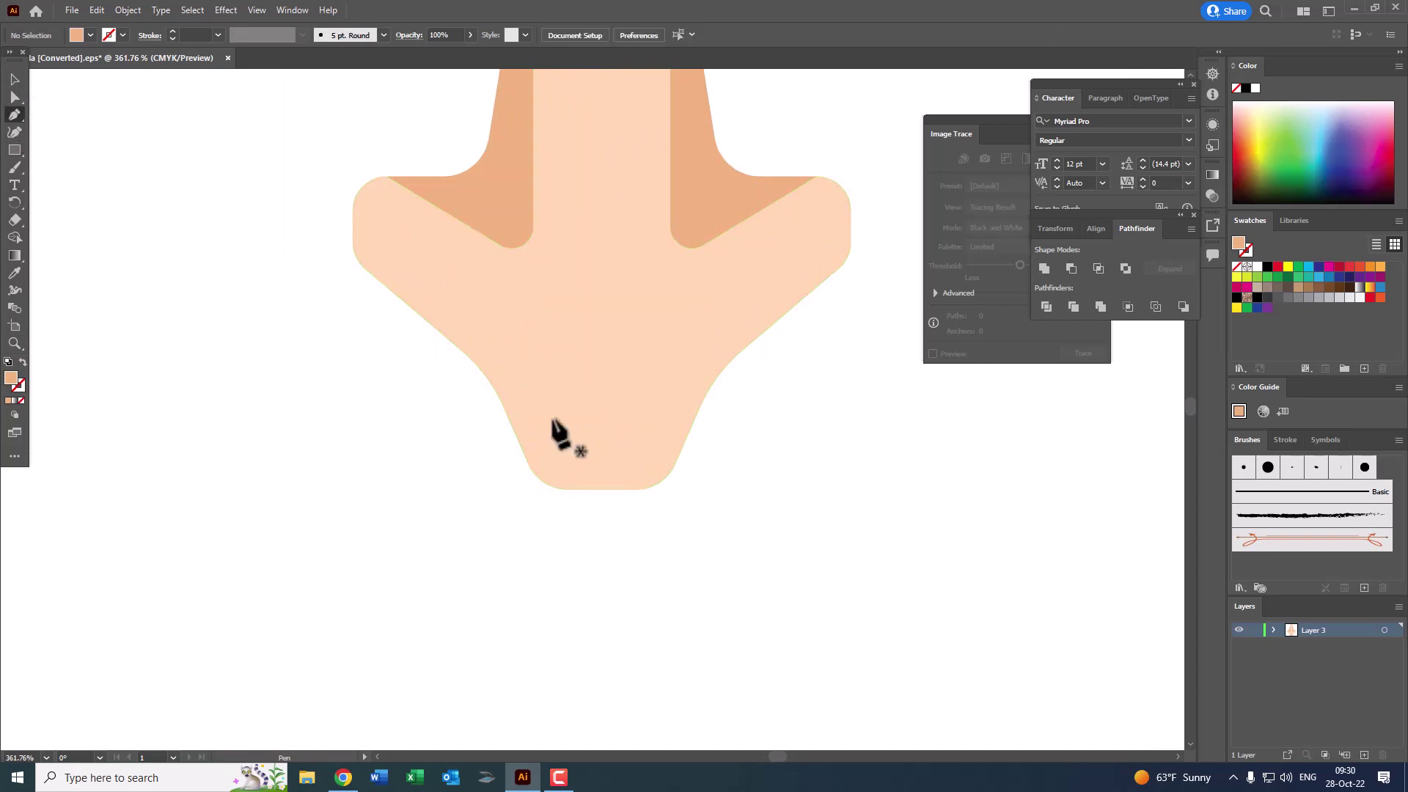
pyautogui.click(532, 424)
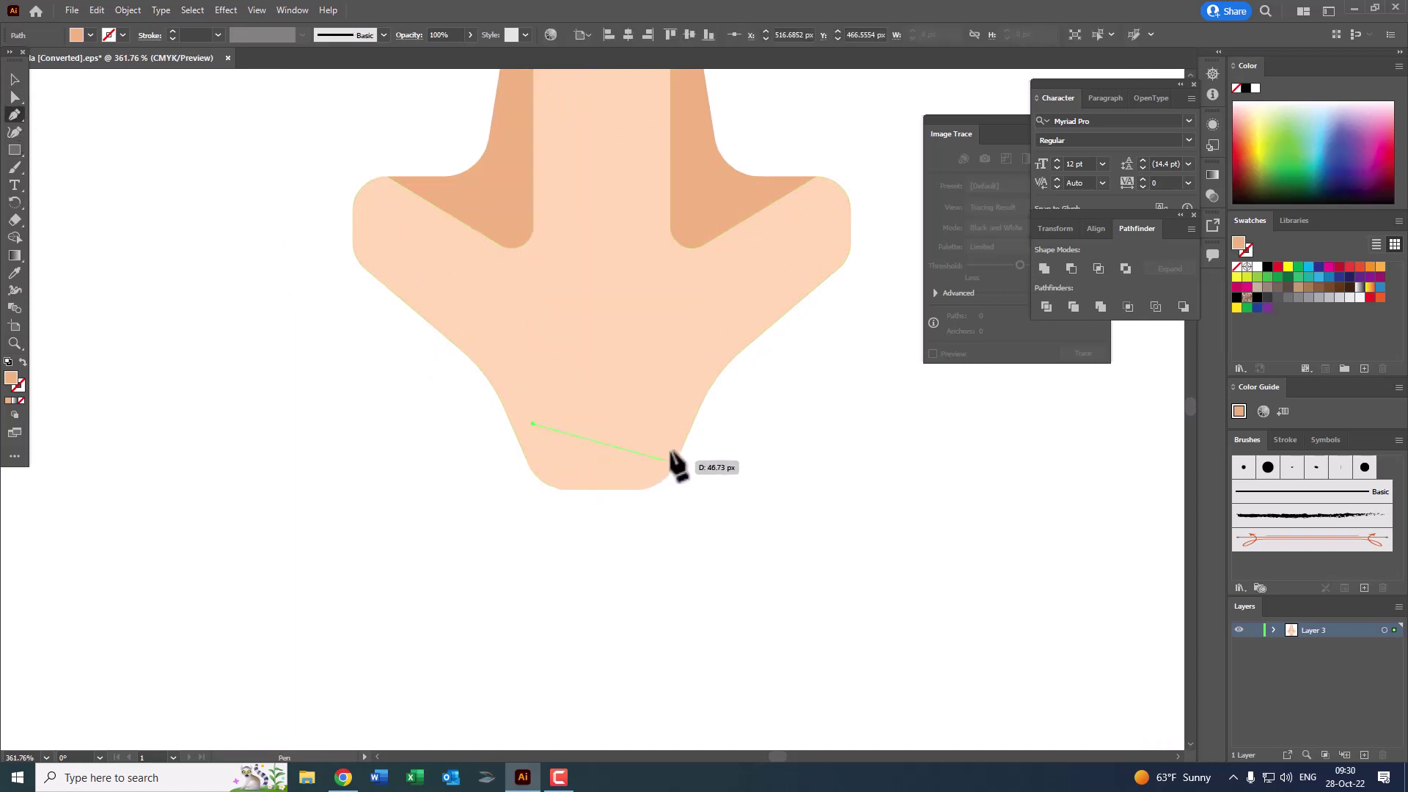
pyautogui.moveTo(670, 424); pyautogui.dragTo(695, 390)
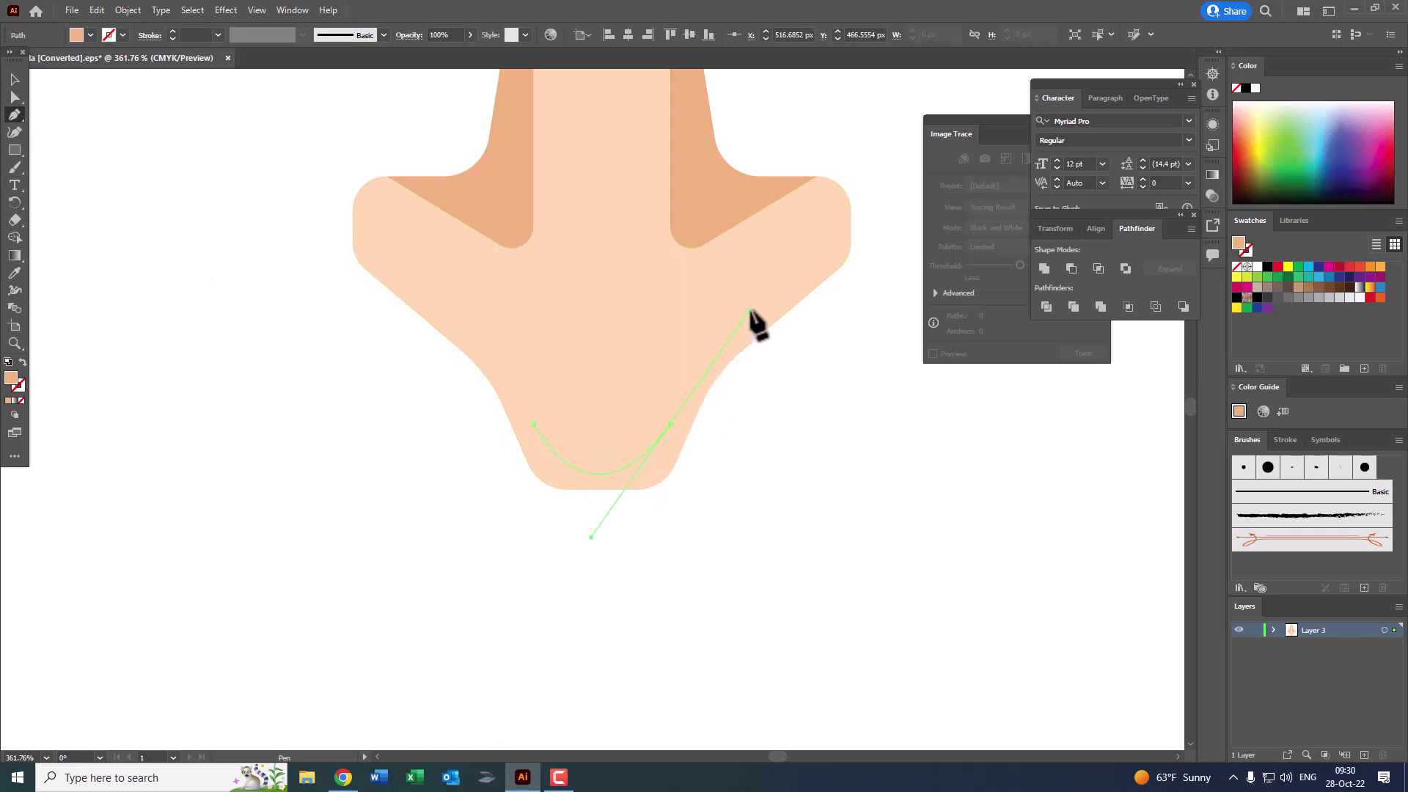
pyautogui.moveTo(756, 322); pyautogui.dragTo(674, 429)
pyautogui.click(670, 424)
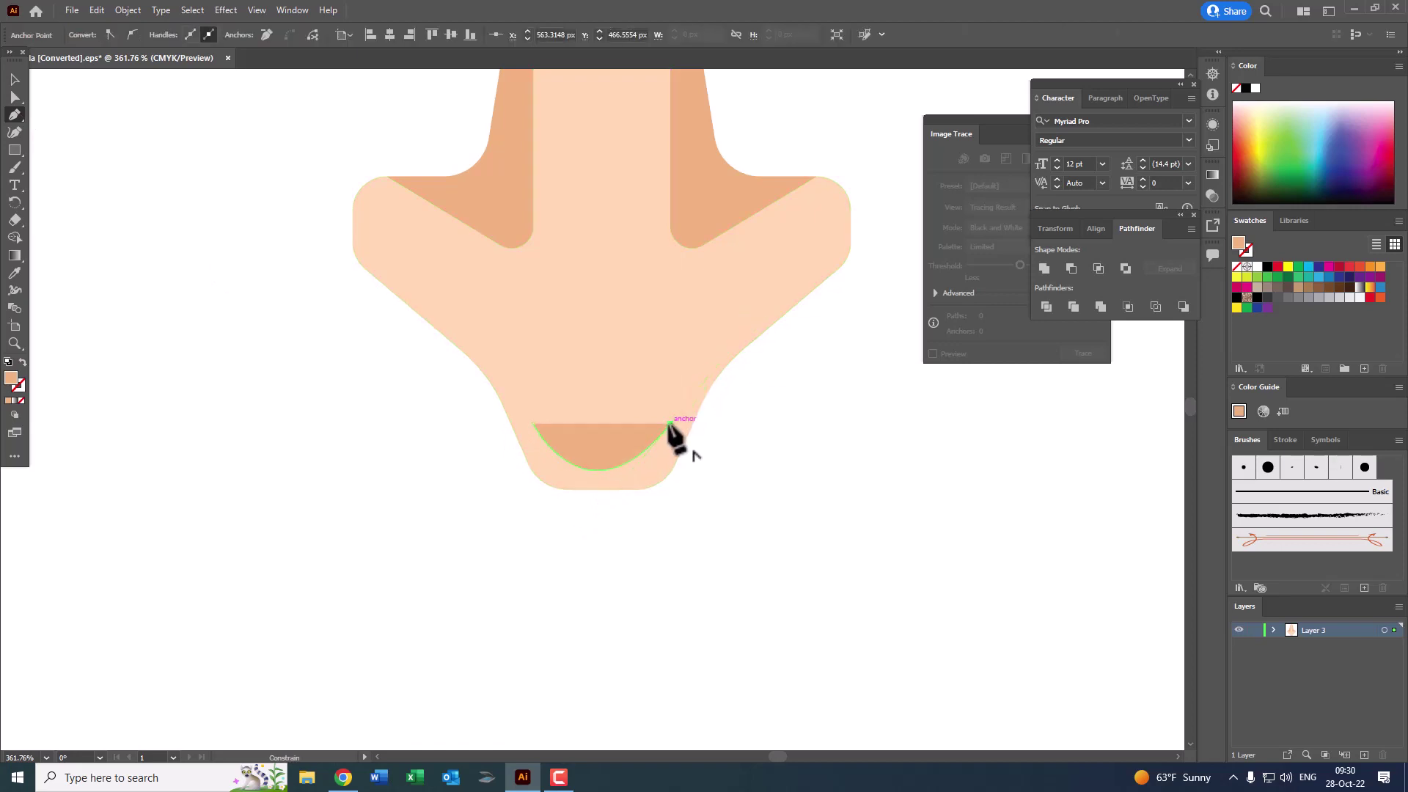
pyautogui.moveTo(533, 424); pyautogui.dragTo(452, 383)
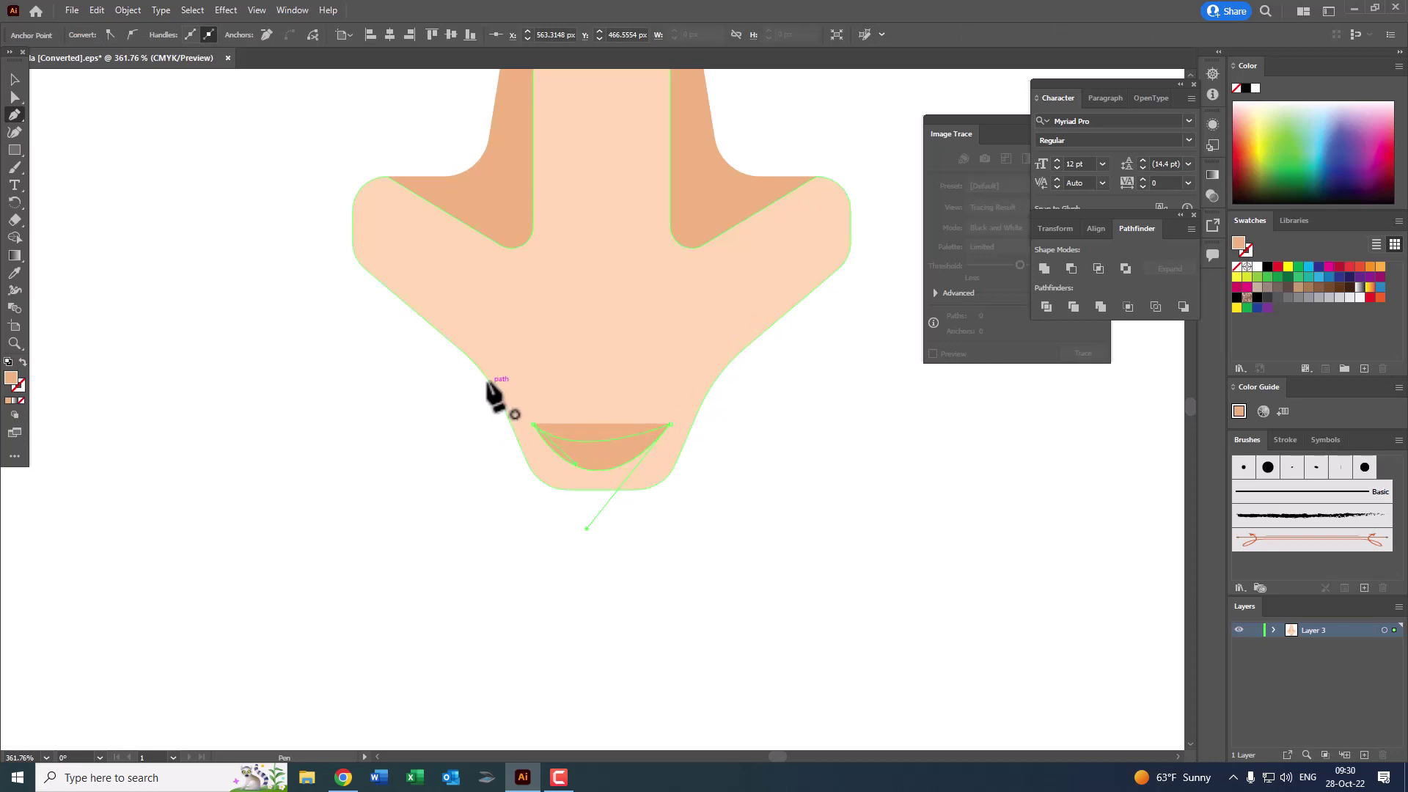
pyautogui.press('z')
pyautogui.moveTo(597, 393); pyautogui.dragTo(433, 411)
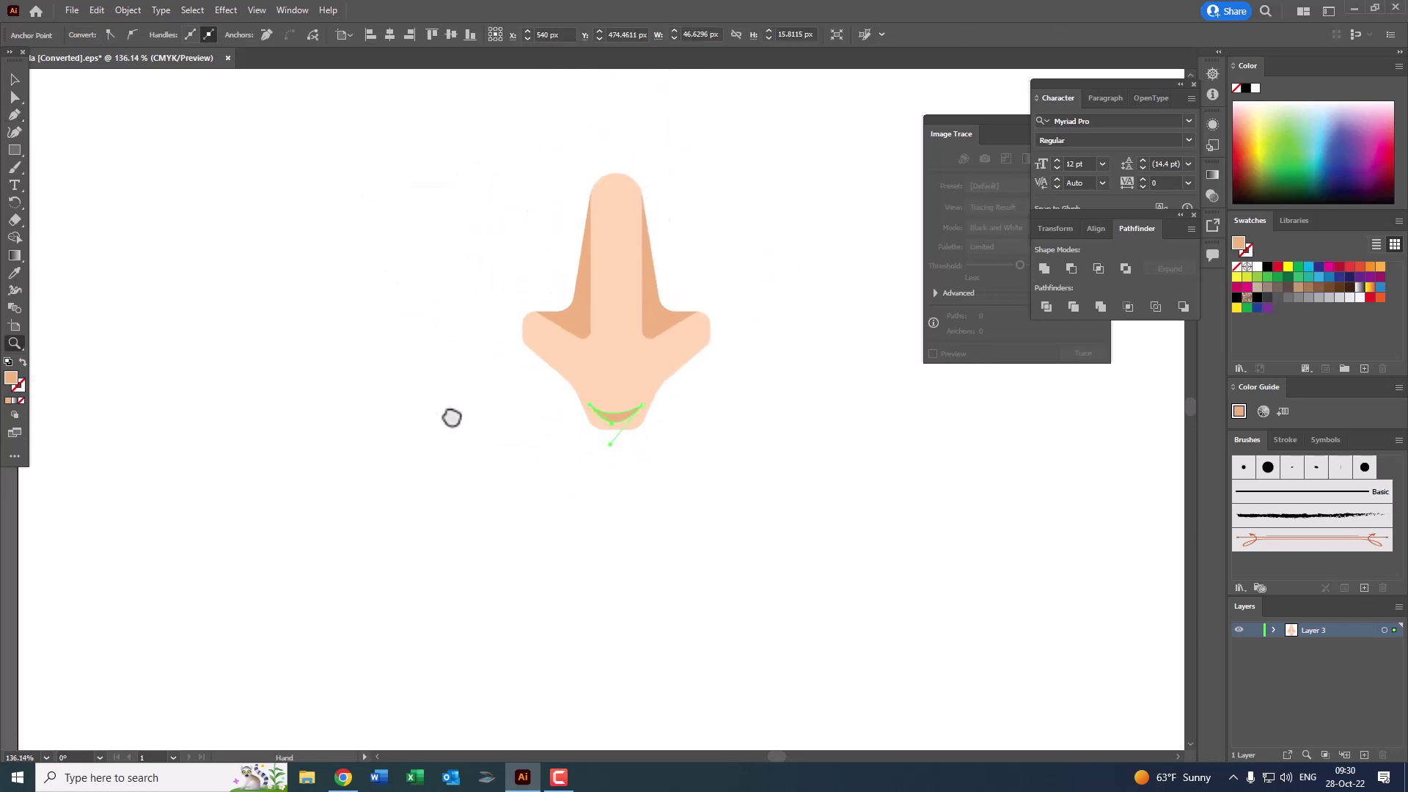
pyautogui.moveTo(164, 82); pyautogui.dragTo(752, 505)
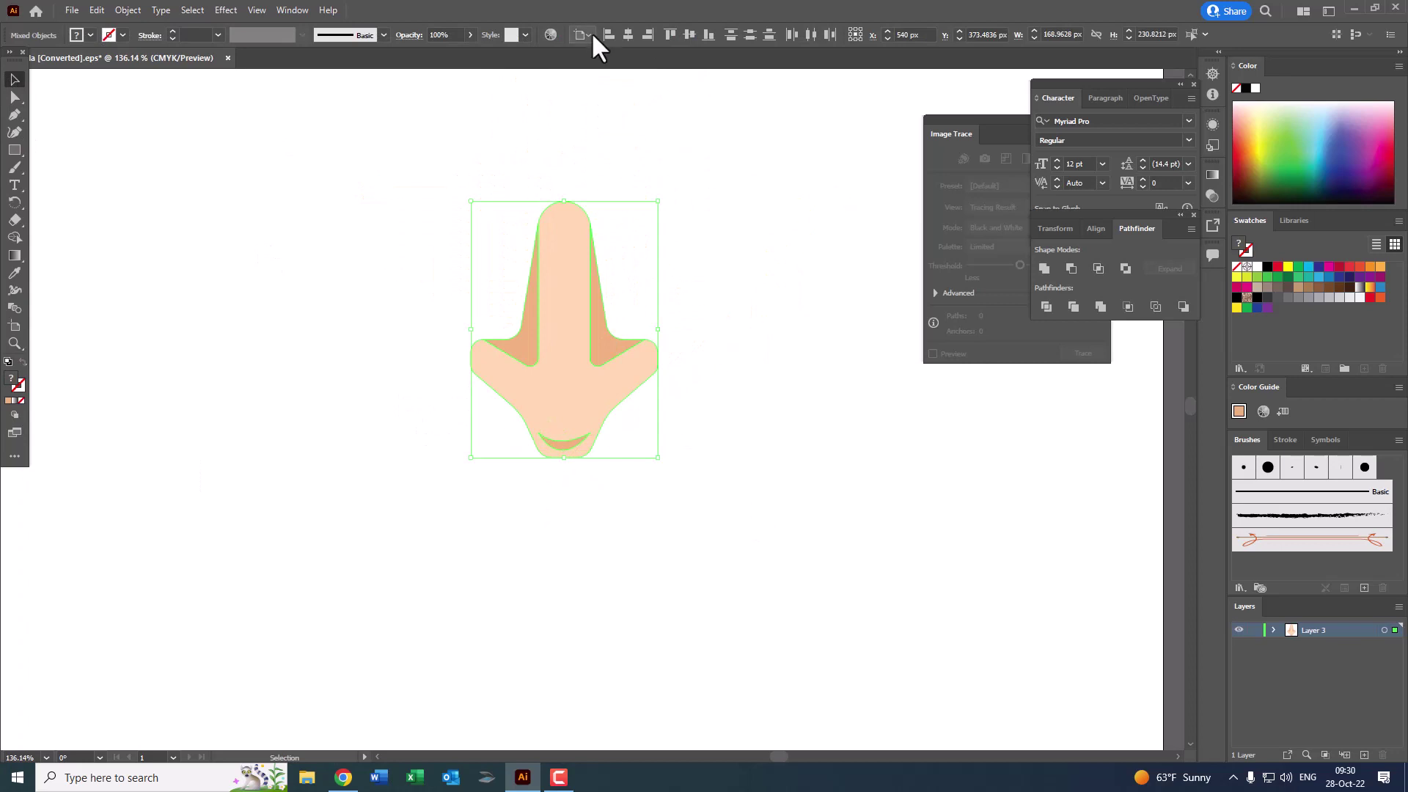
pyautogui.click(644, 86)
# Step: Draw a rectangle down the nose bridge filled with lighter peach FFE6D2
pyautogui.press('z')
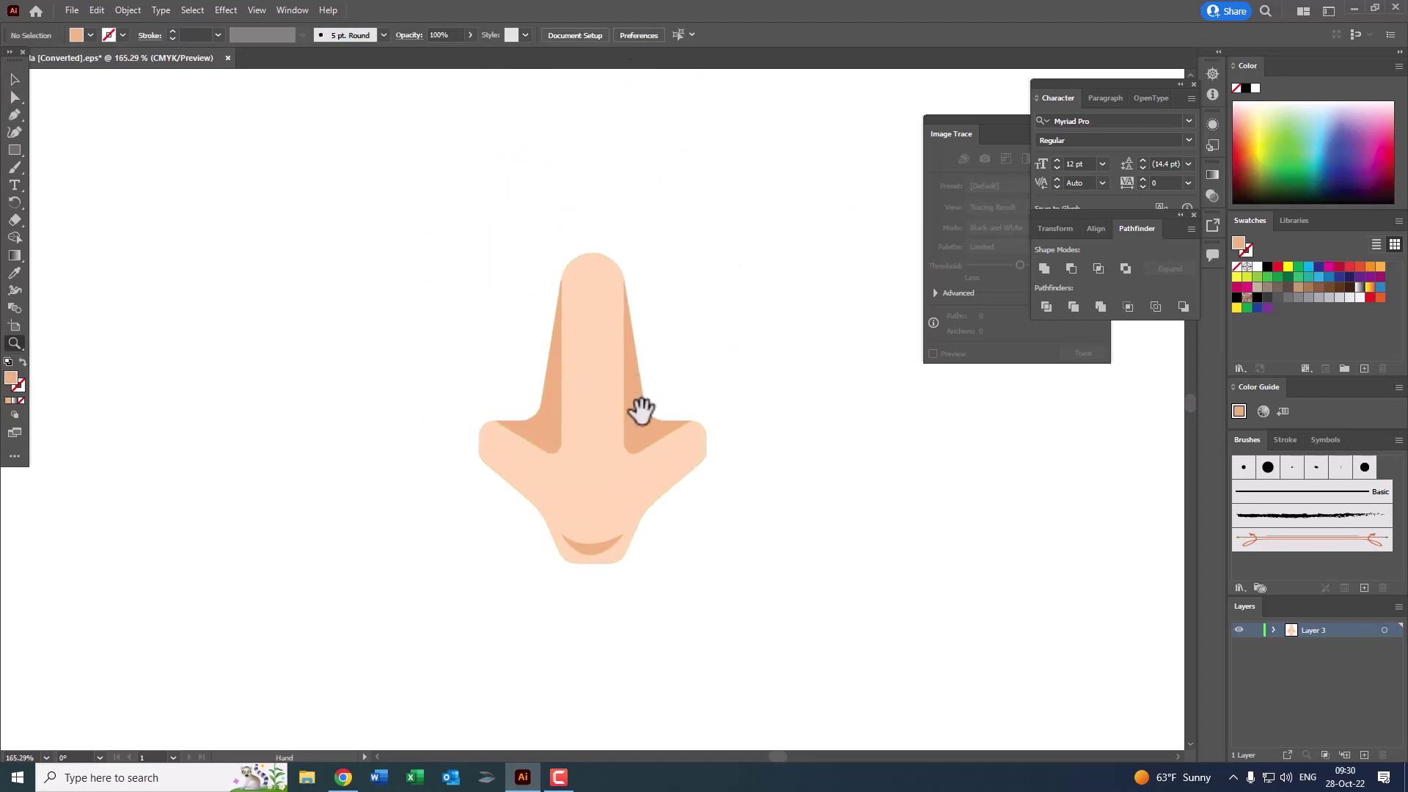
pyautogui.moveTo(742, 455); pyautogui.dragTo(661, 339)
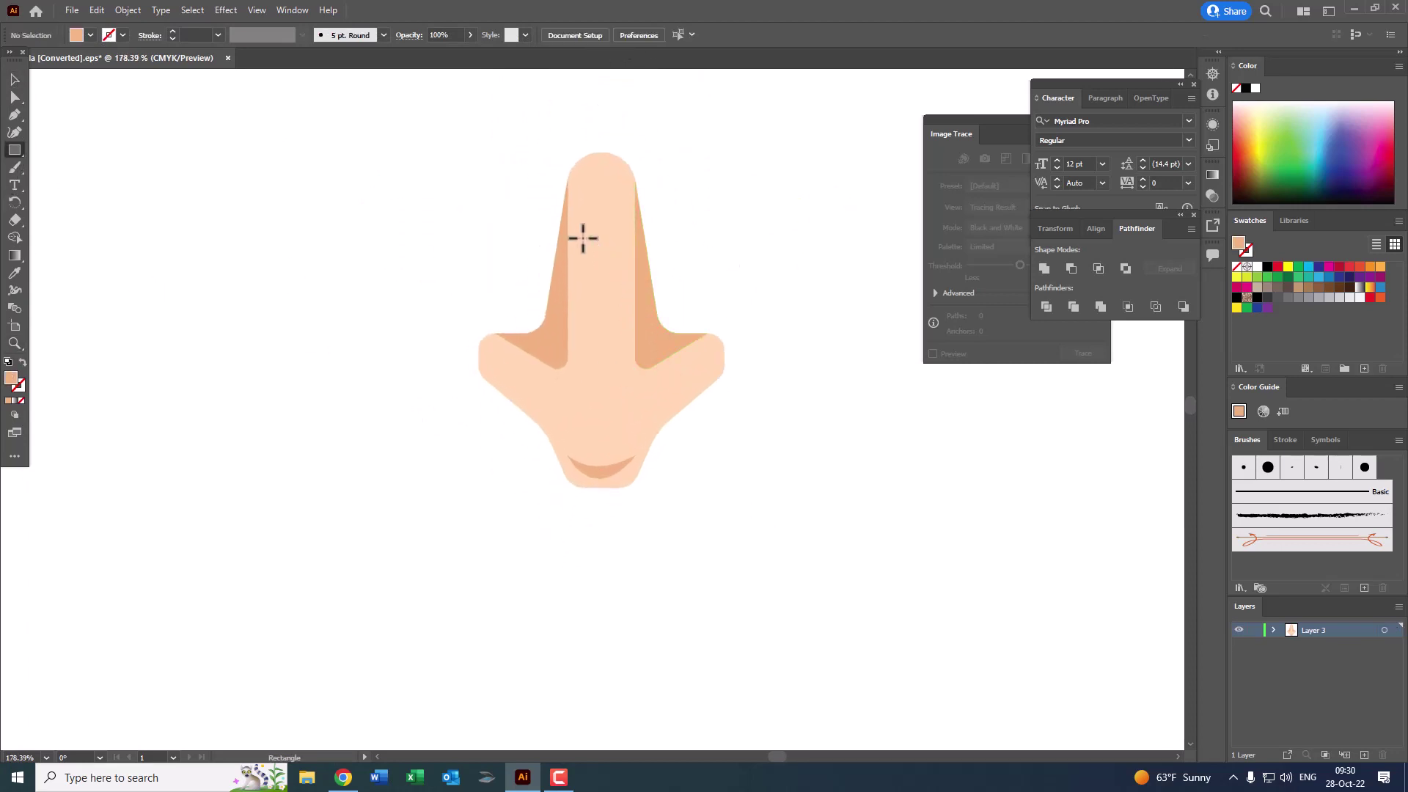
pyautogui.moveTo(576, 233); pyautogui.dragTo(621, 390)
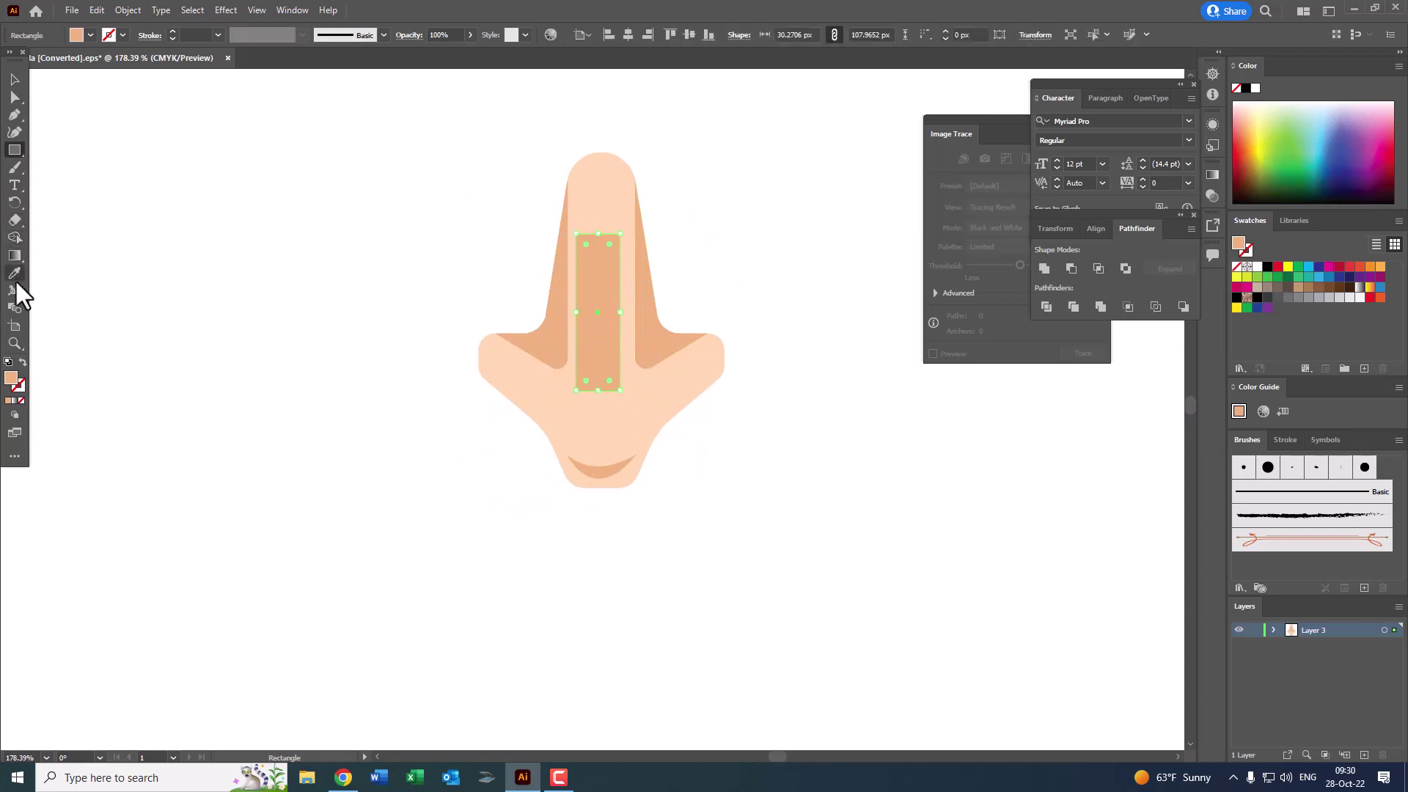
pyautogui.click(15, 275)
pyautogui.click(642, 425)
pyautogui.doubleClick(12, 380)
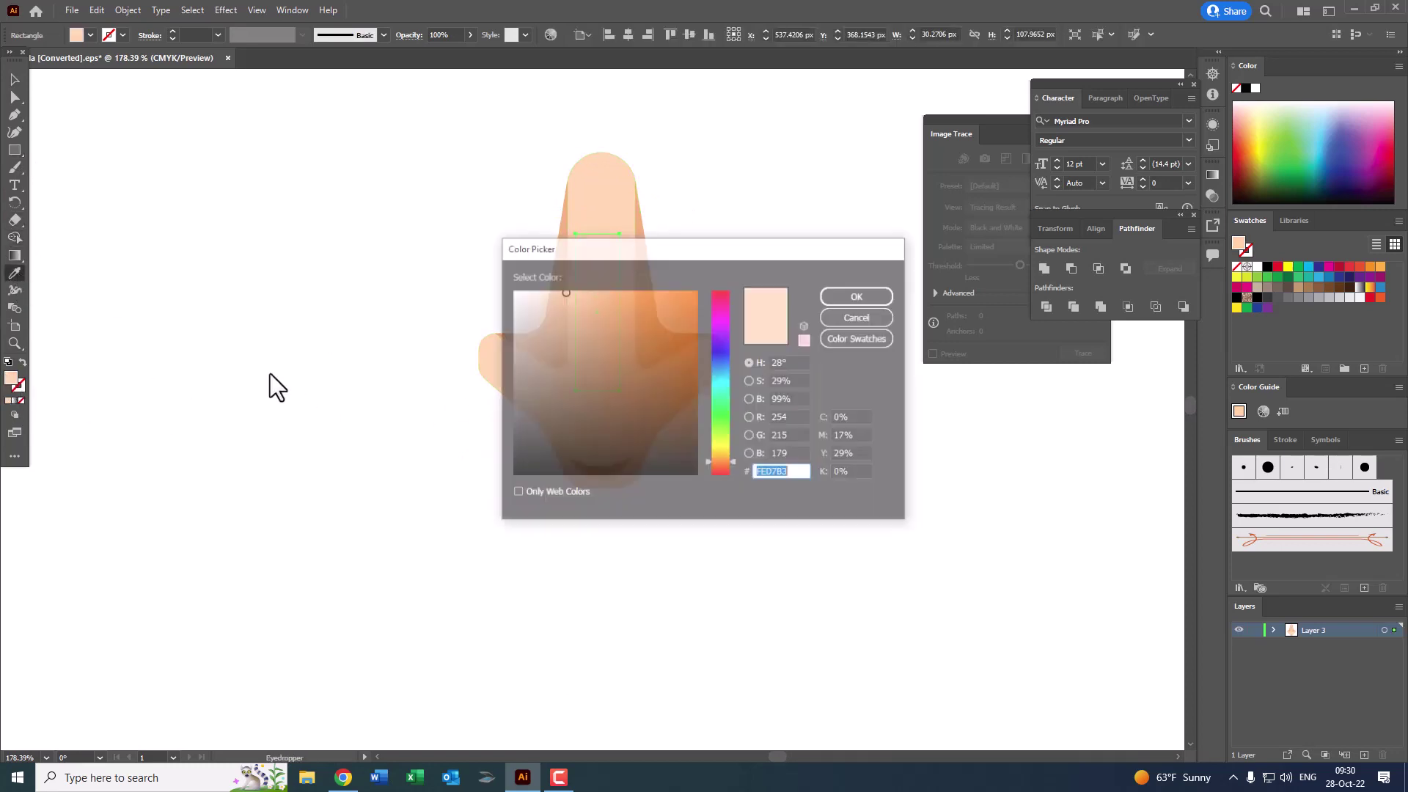
pyautogui.click(870, 297)
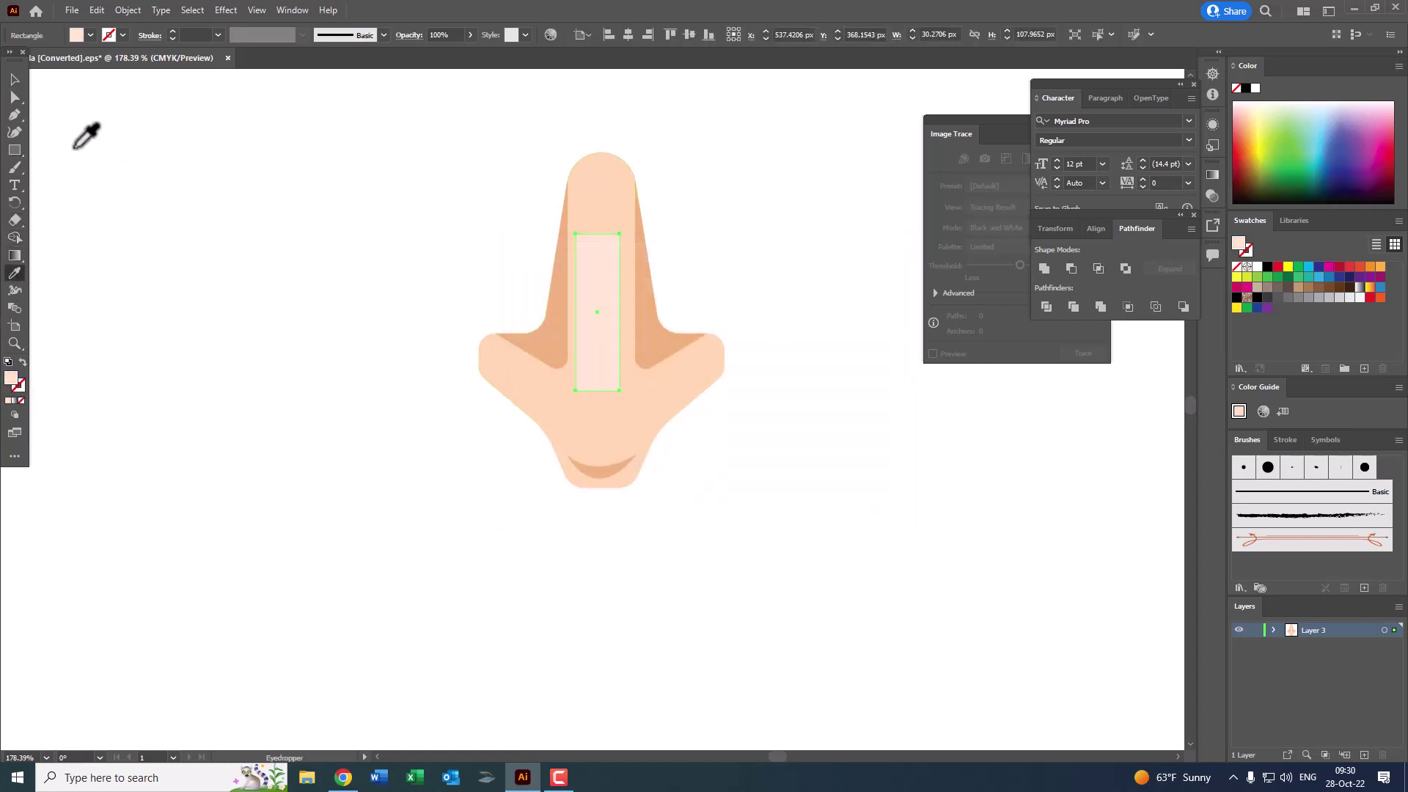
# Step: Round the rectangle into a capsule and move it onto the nose bridge
pyautogui.click(14, 98)
pyautogui.moveTo(586, 244); pyautogui.dragTo(613, 409)
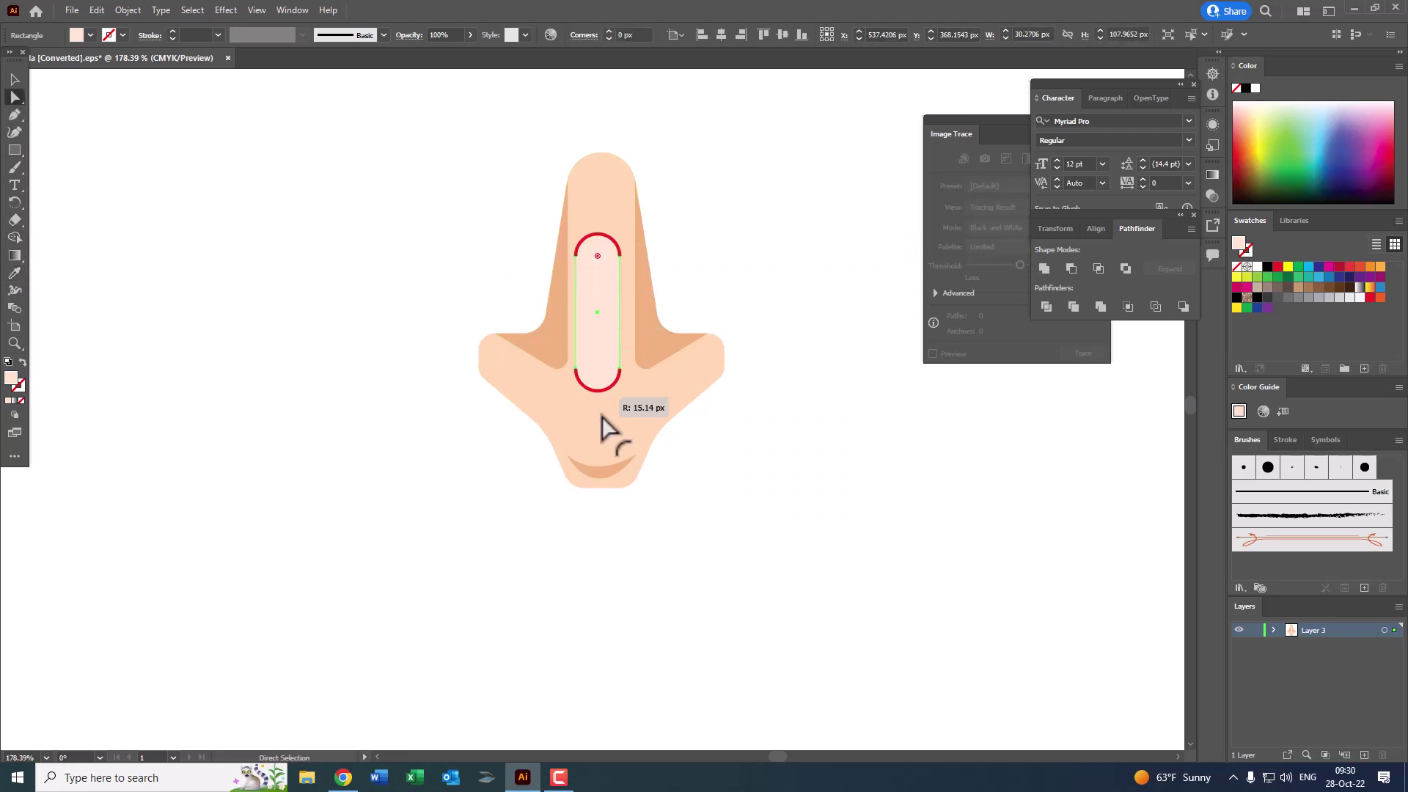
pyautogui.press('z')
pyautogui.moveTo(544, 356); pyautogui.dragTo(789, 469)
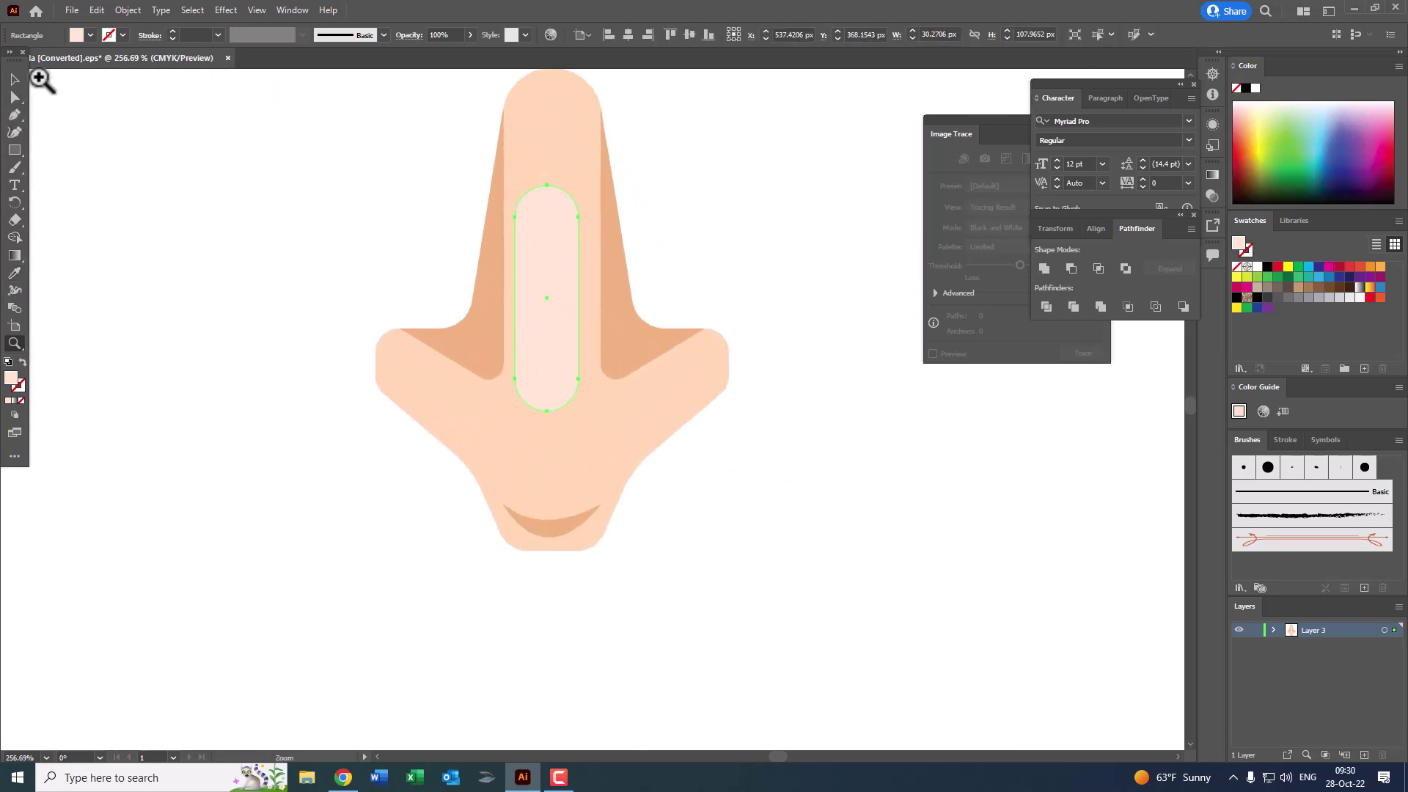
pyautogui.press('v')
pyautogui.click(284, 283)
pyautogui.moveTo(553, 292); pyautogui.dragTo(553, 292)
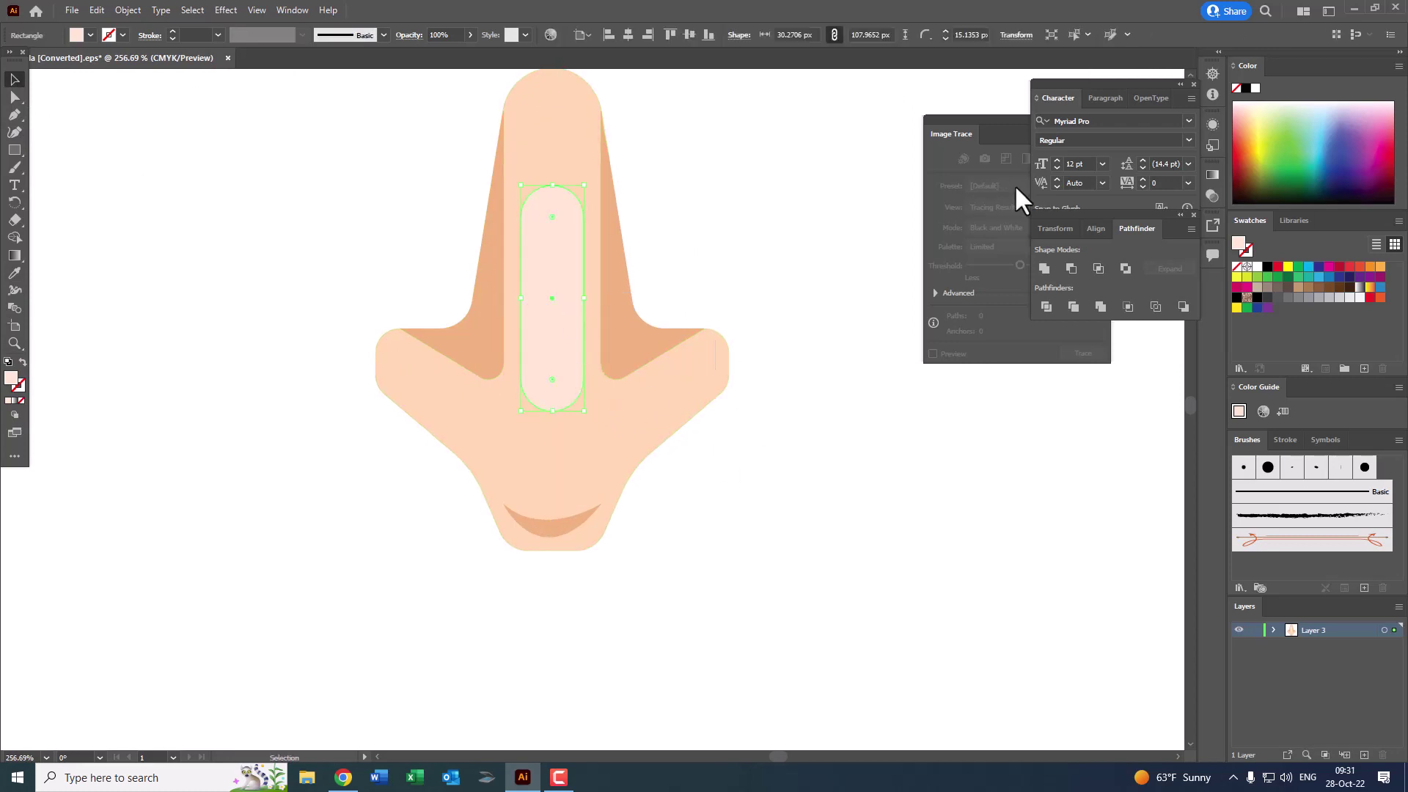
pyautogui.click(754, 411)
# Step: Group every nose piece via right-click Group and scale the group down
pyautogui.press('z')
pyautogui.moveTo(755, 412)
pyautogui.mouseDown()
pyautogui.moveTo(762, 478)
pyautogui.moveTo(585, 369)
pyautogui.moveTo(617, 368)
pyautogui.mouseUp()
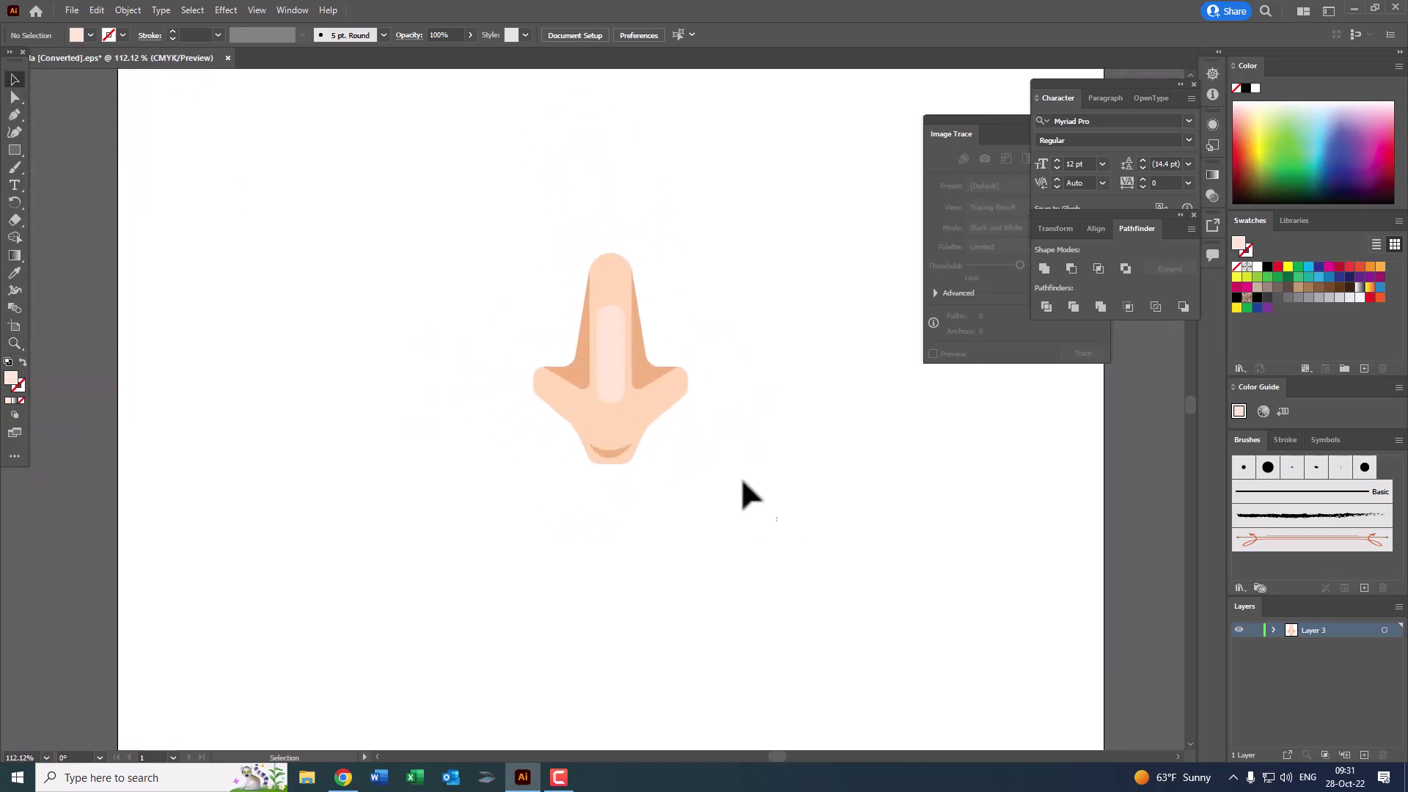
pyautogui.moveTo(743, 485); pyautogui.dragTo(624, 364)
pyautogui.rightClick(603, 311)
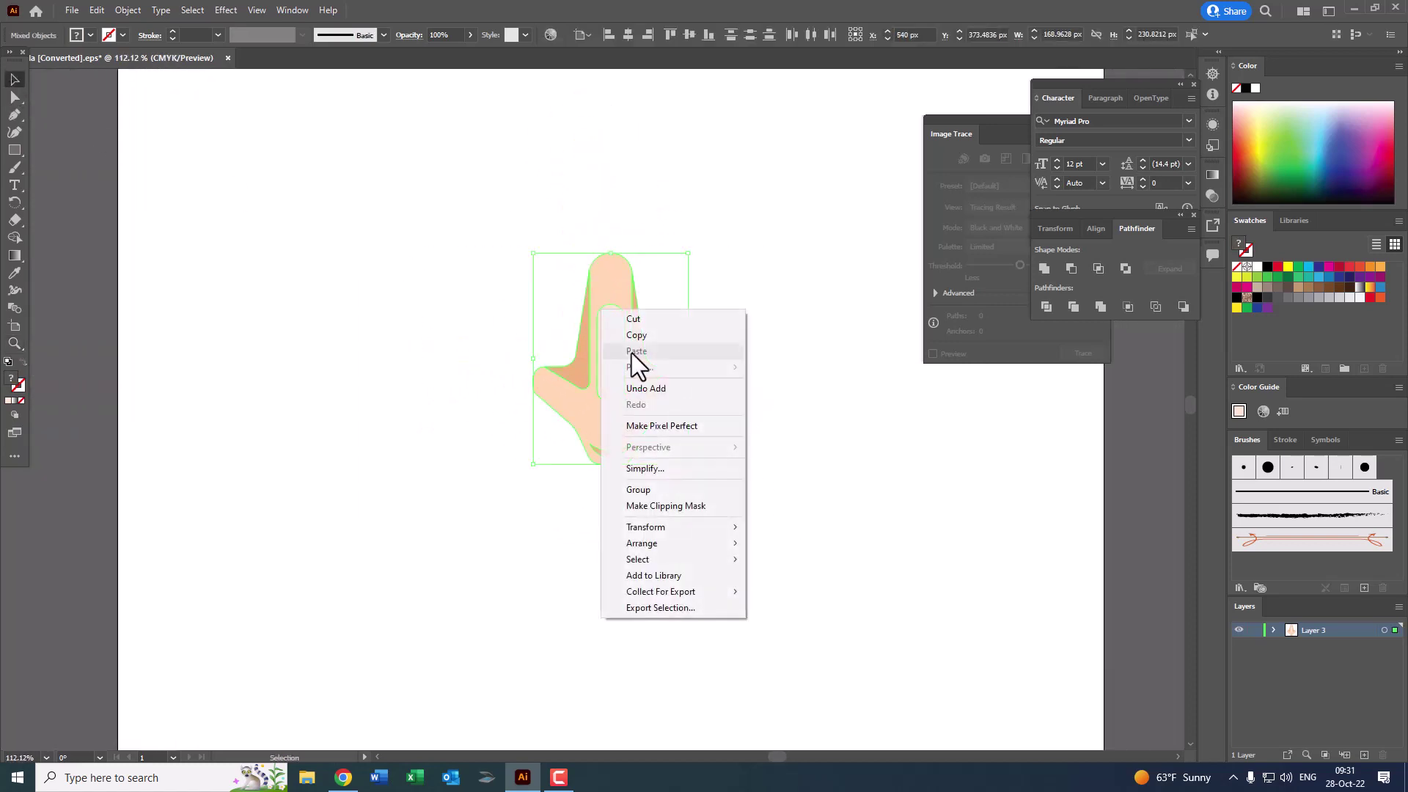
pyautogui.click(638, 489)
pyautogui.moveTo(692, 468); pyautogui.dragTo(703, 434)
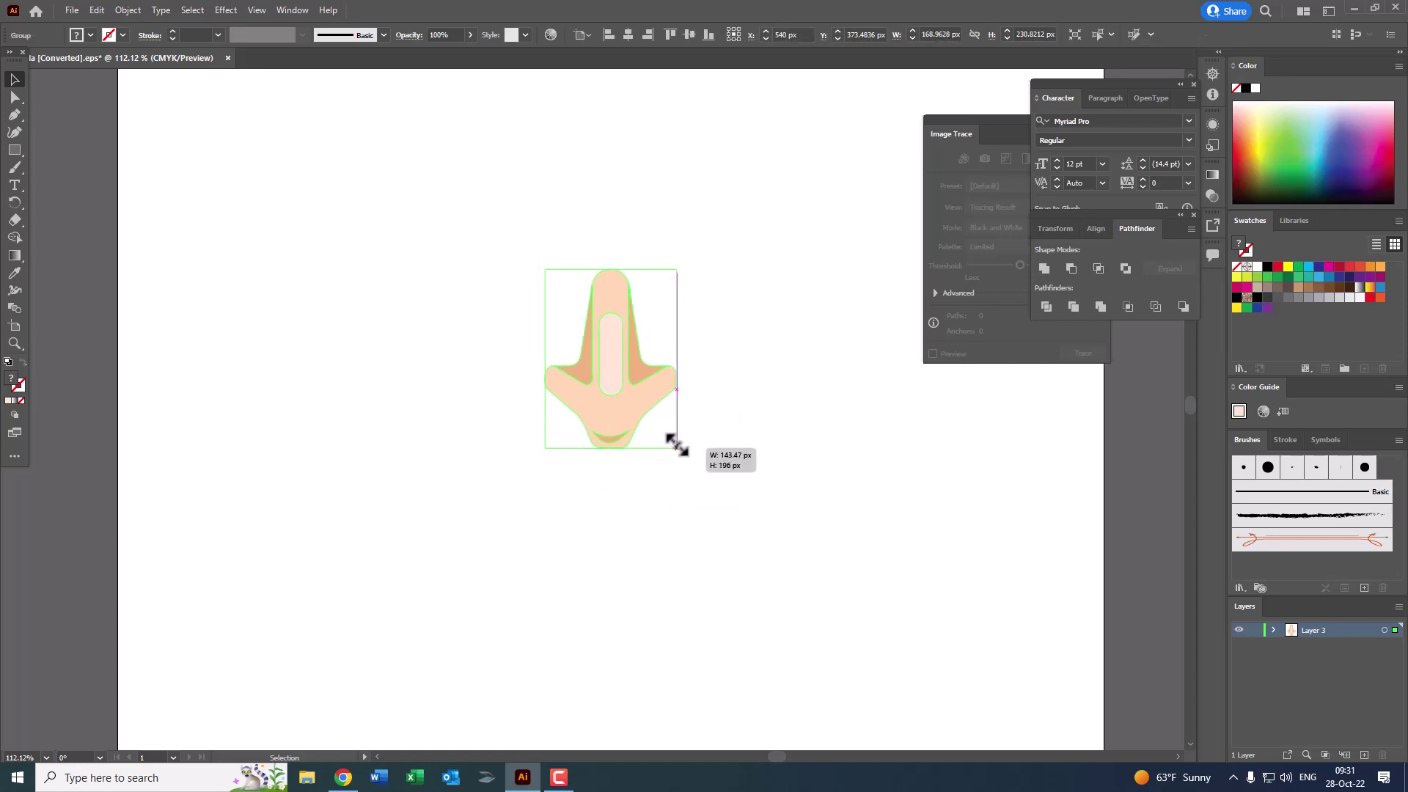
pyautogui.click(703, 434)
pyautogui.press('z')
pyautogui.click(537, 308)
pyautogui.moveTo(536, 308); pyautogui.dragTo(585, 355)
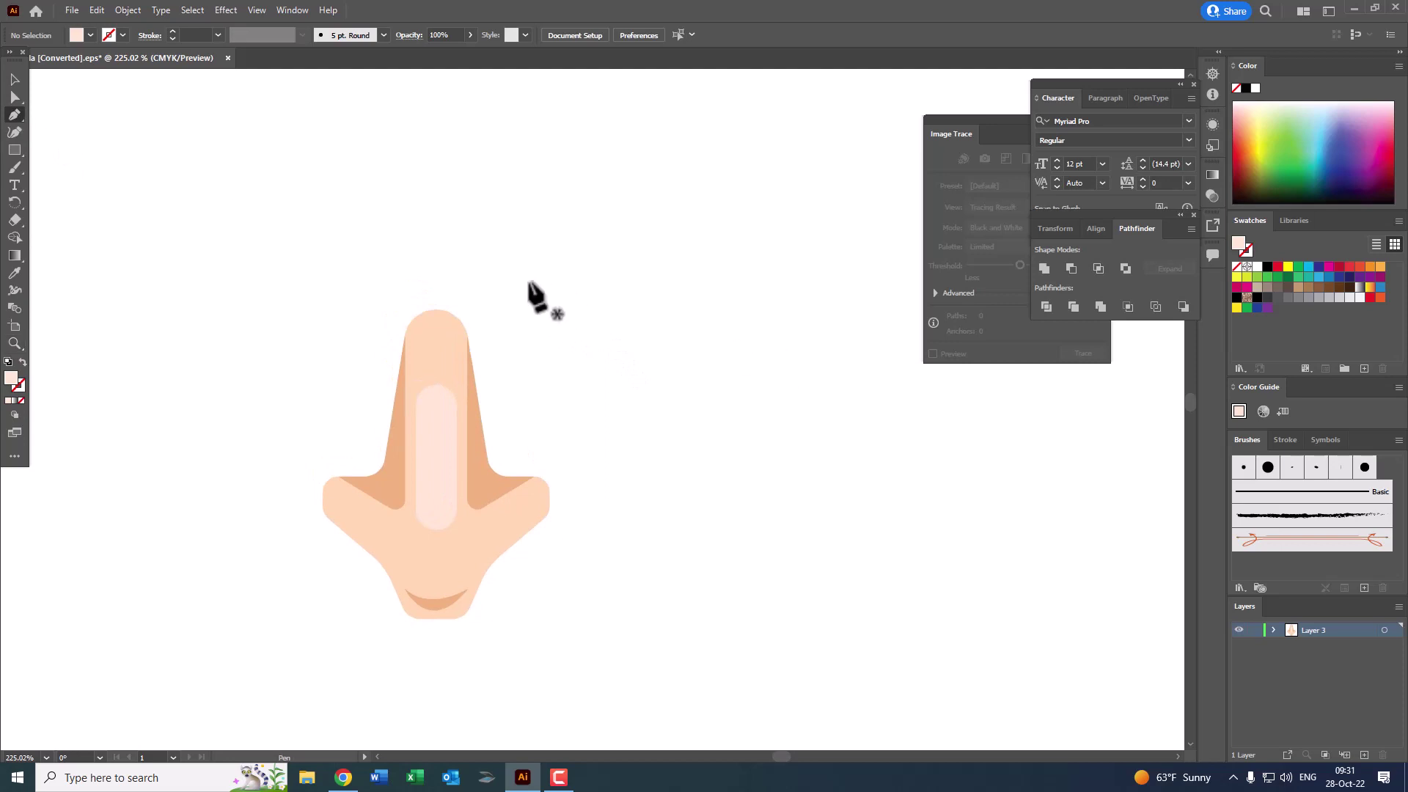
# Step: Draw a closed five-corner shape with the Pen tool above and right of the nose
pyautogui.click(518, 305)
pyautogui.click(556, 273)
pyautogui.click(695, 251)
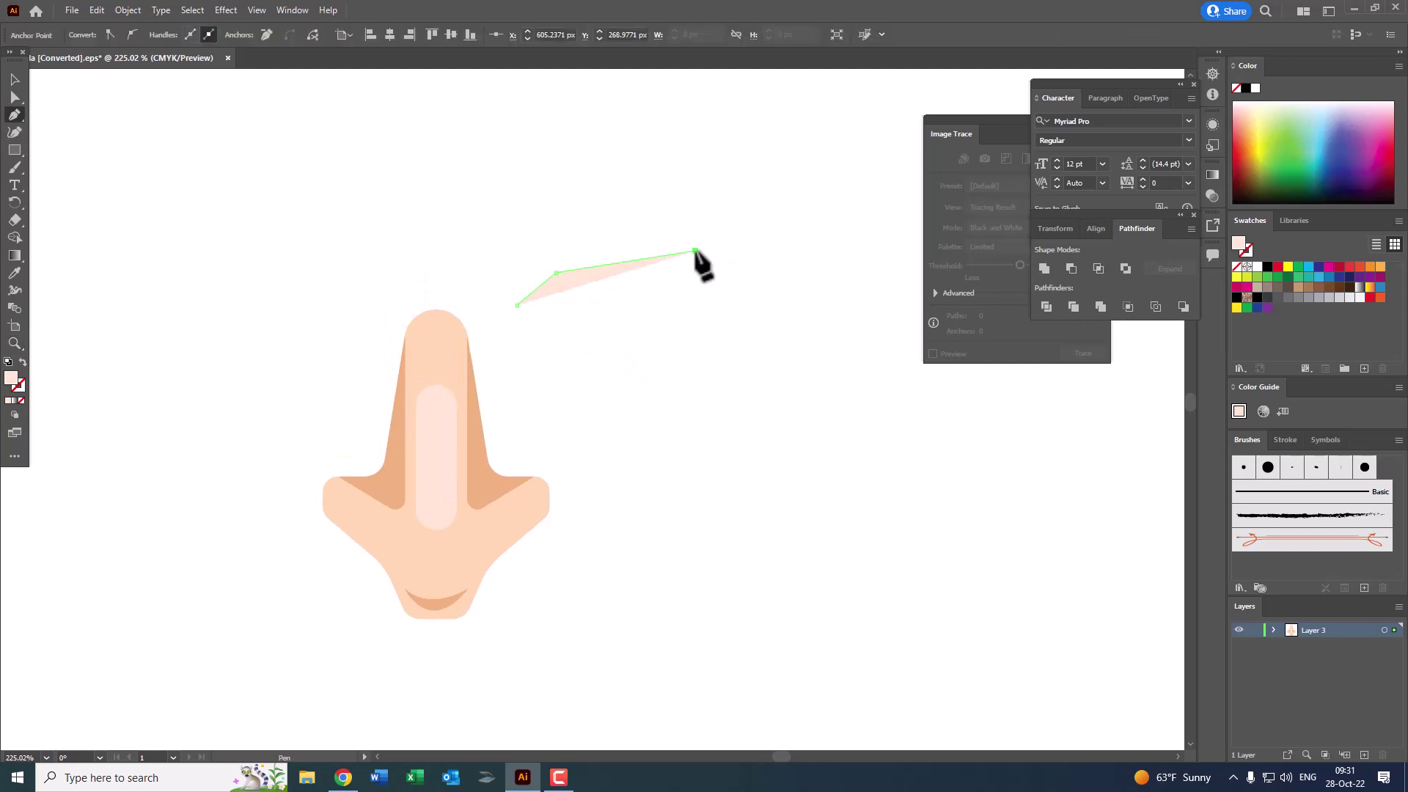
pyautogui.click(686, 334)
pyautogui.click(550, 364)
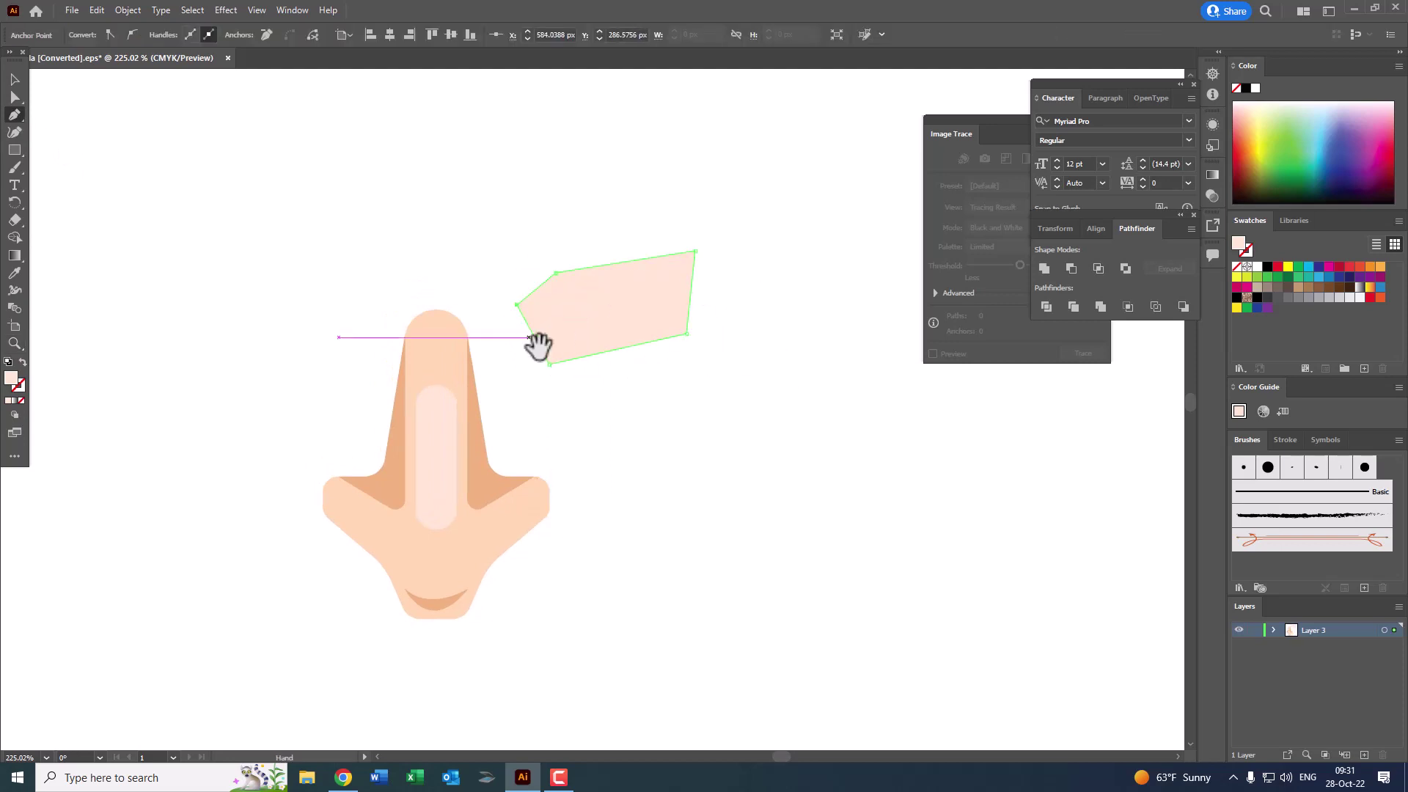
pyautogui.moveTo(422, 335)
pyautogui.mouseDown()
pyautogui.moveTo(615, 370)
pyautogui.moveTo(461, 328)
pyautogui.mouseUp()
# Step: Adjust the shape's corner anchors, raising the top corners and lowering the bottom one
pyautogui.click(14, 97)
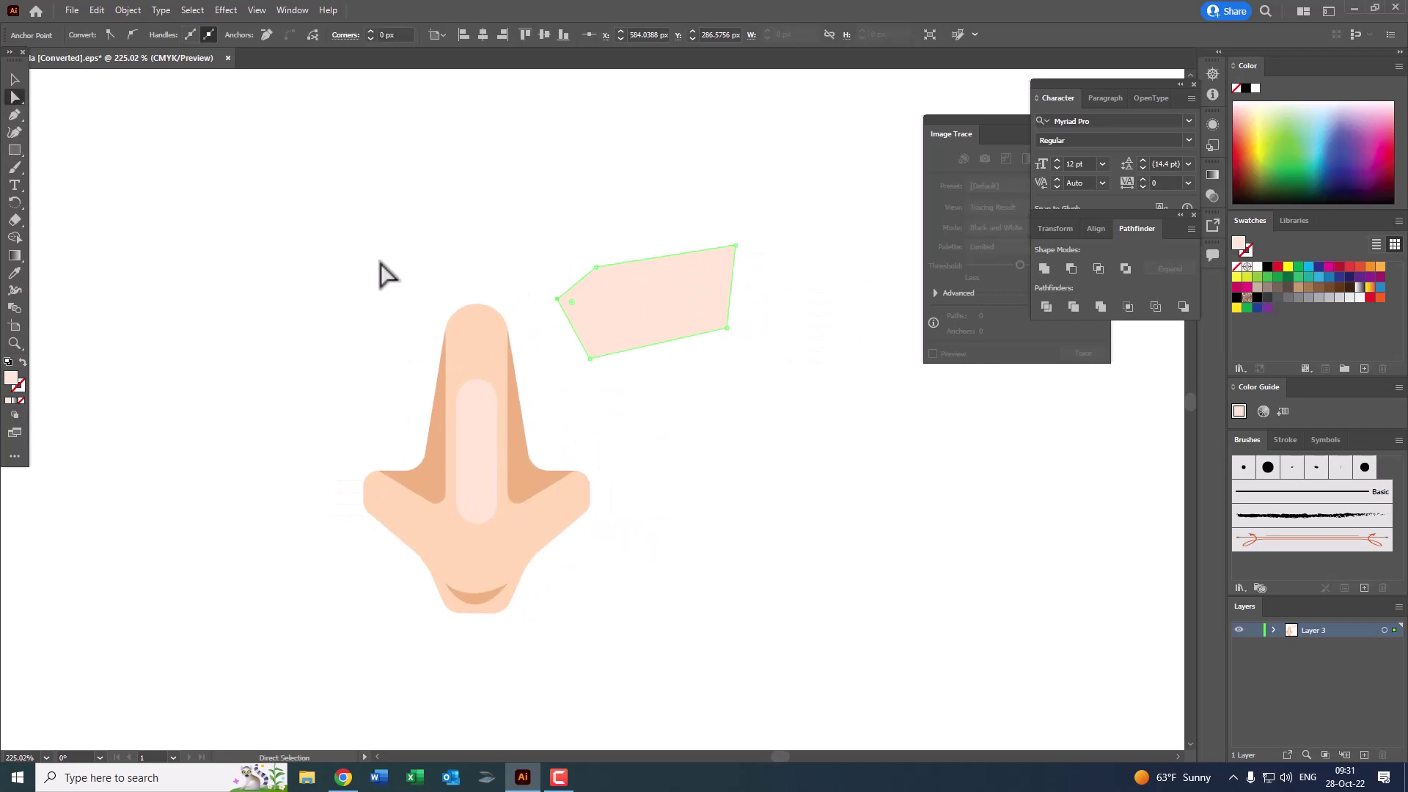
pyautogui.moveTo(557, 300); pyautogui.dragTo(550, 298)
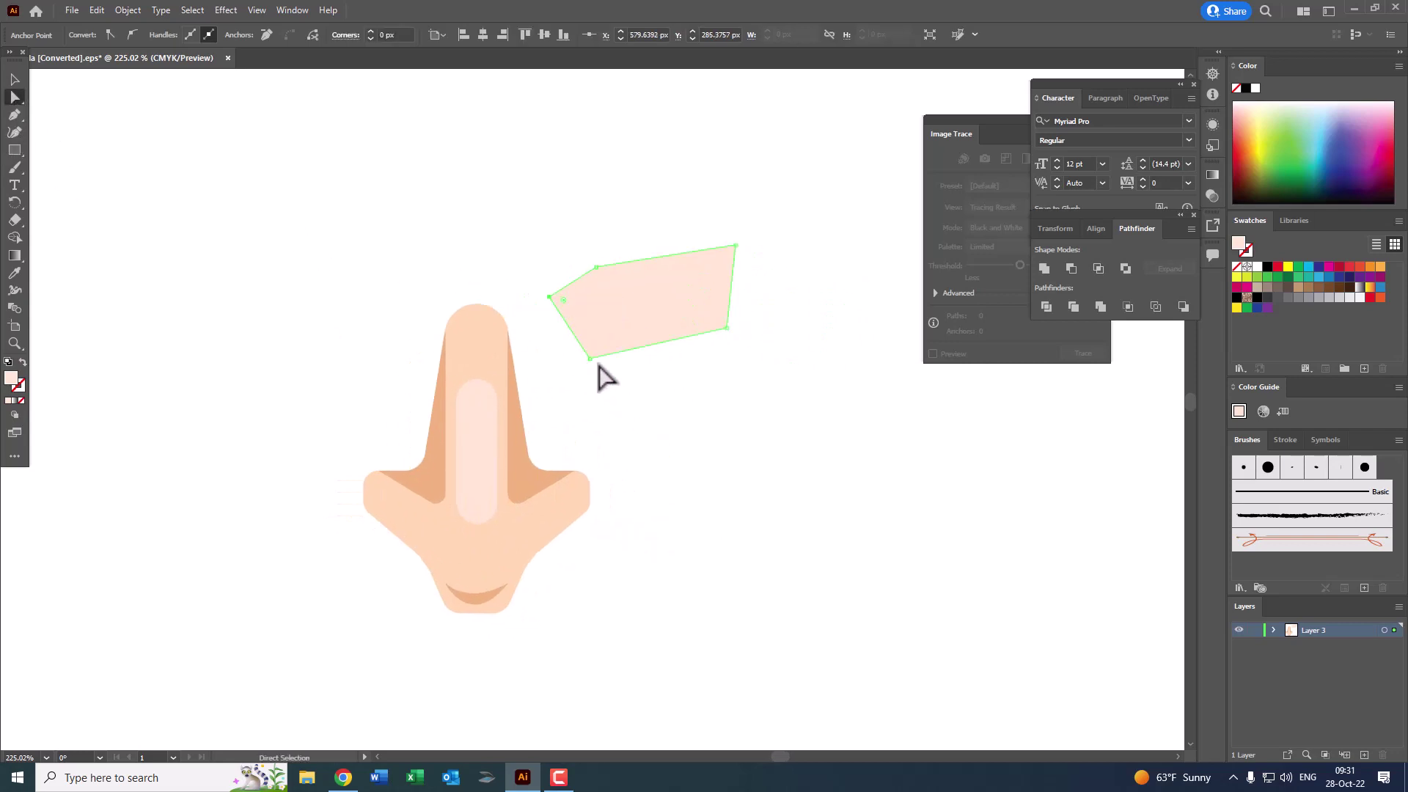
pyautogui.moveTo(593, 359); pyautogui.dragTo(592, 367)
pyautogui.moveTo(596, 267); pyautogui.dragTo(590, 255)
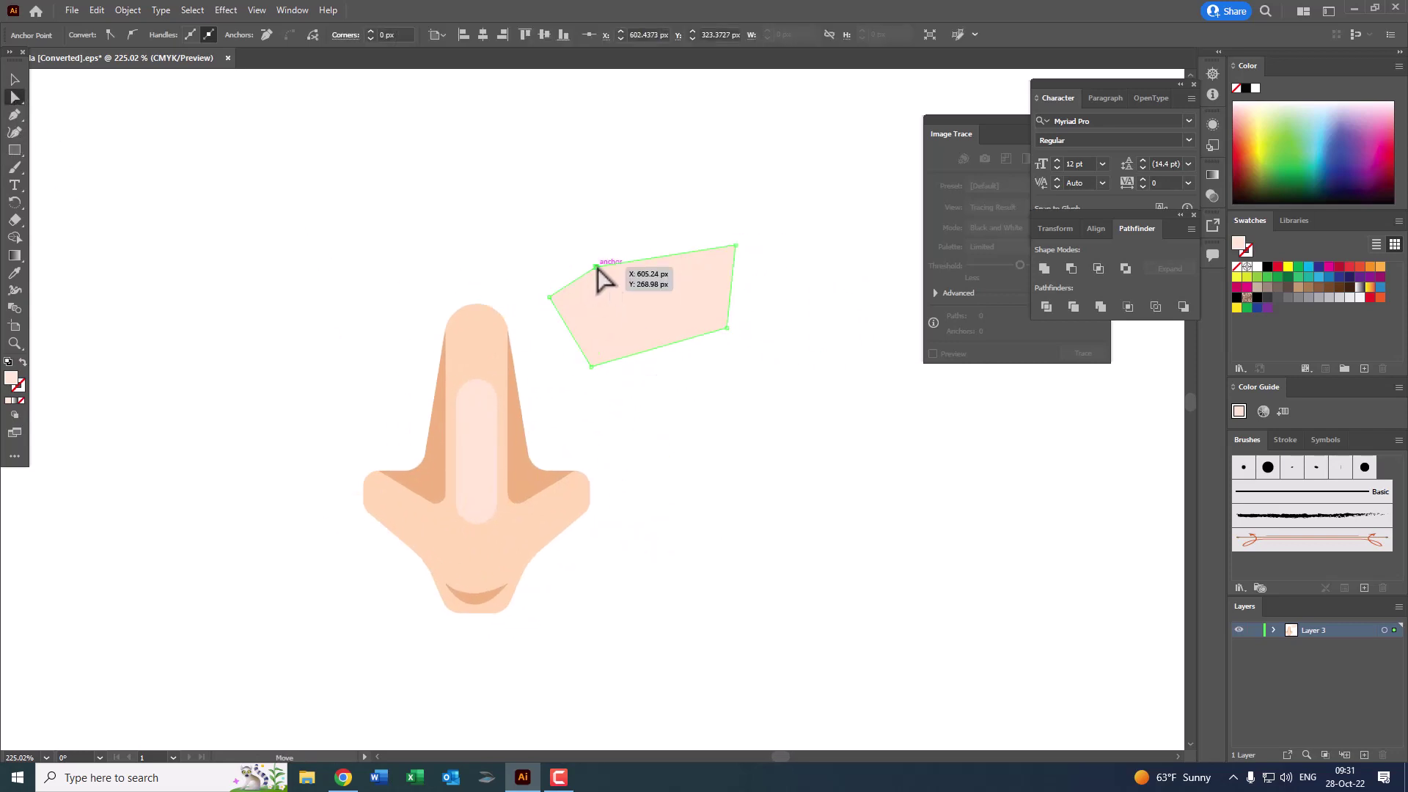
pyautogui.moveTo(736, 245); pyautogui.dragTo(743, 236)
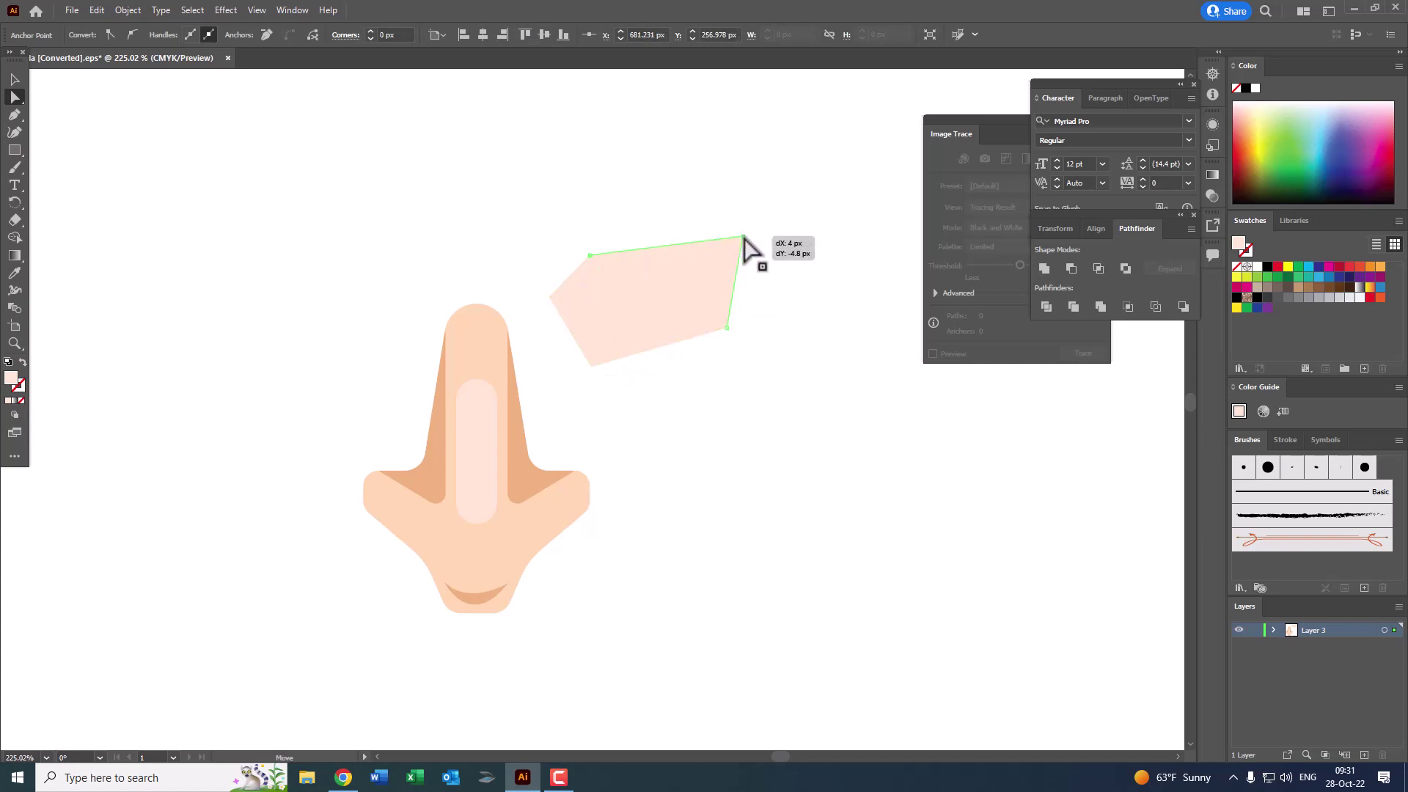
pyautogui.moveTo(589, 255); pyautogui.dragTo(599, 246)
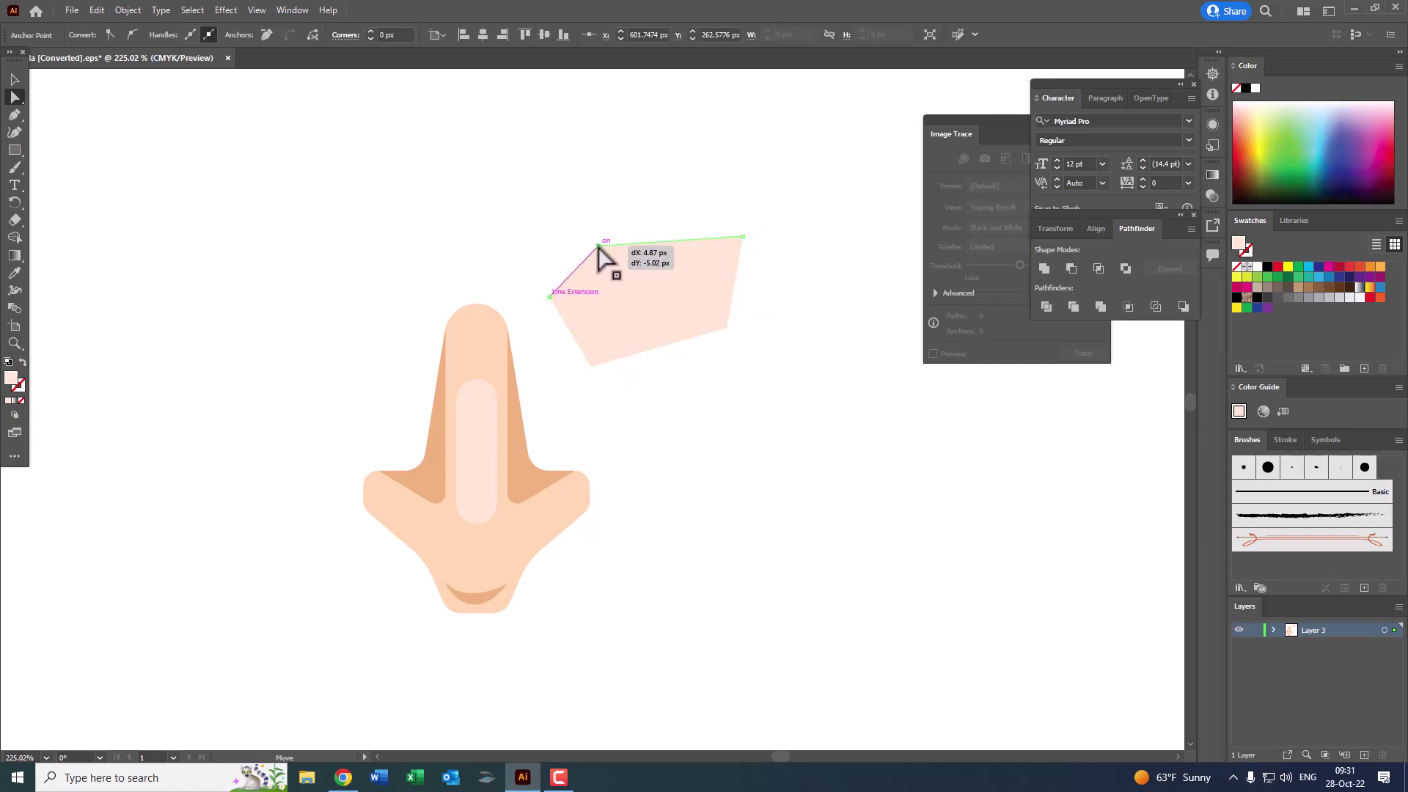
pyautogui.click(807, 411)
# Step: Fill the shape with the nose shadow colour, then darken it to tan D69D72
pyautogui.click(655, 314)
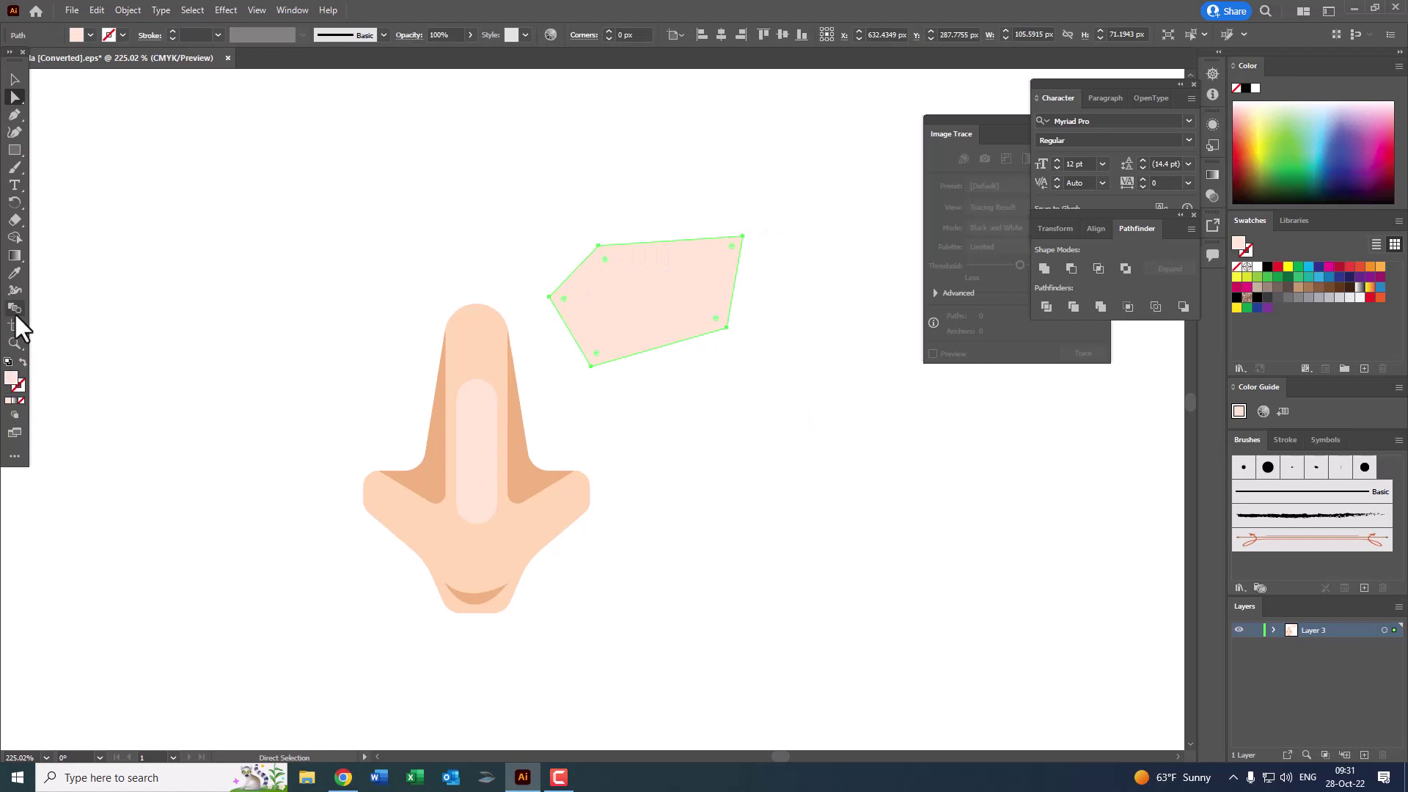
pyautogui.click(19, 279)
pyautogui.click(518, 474)
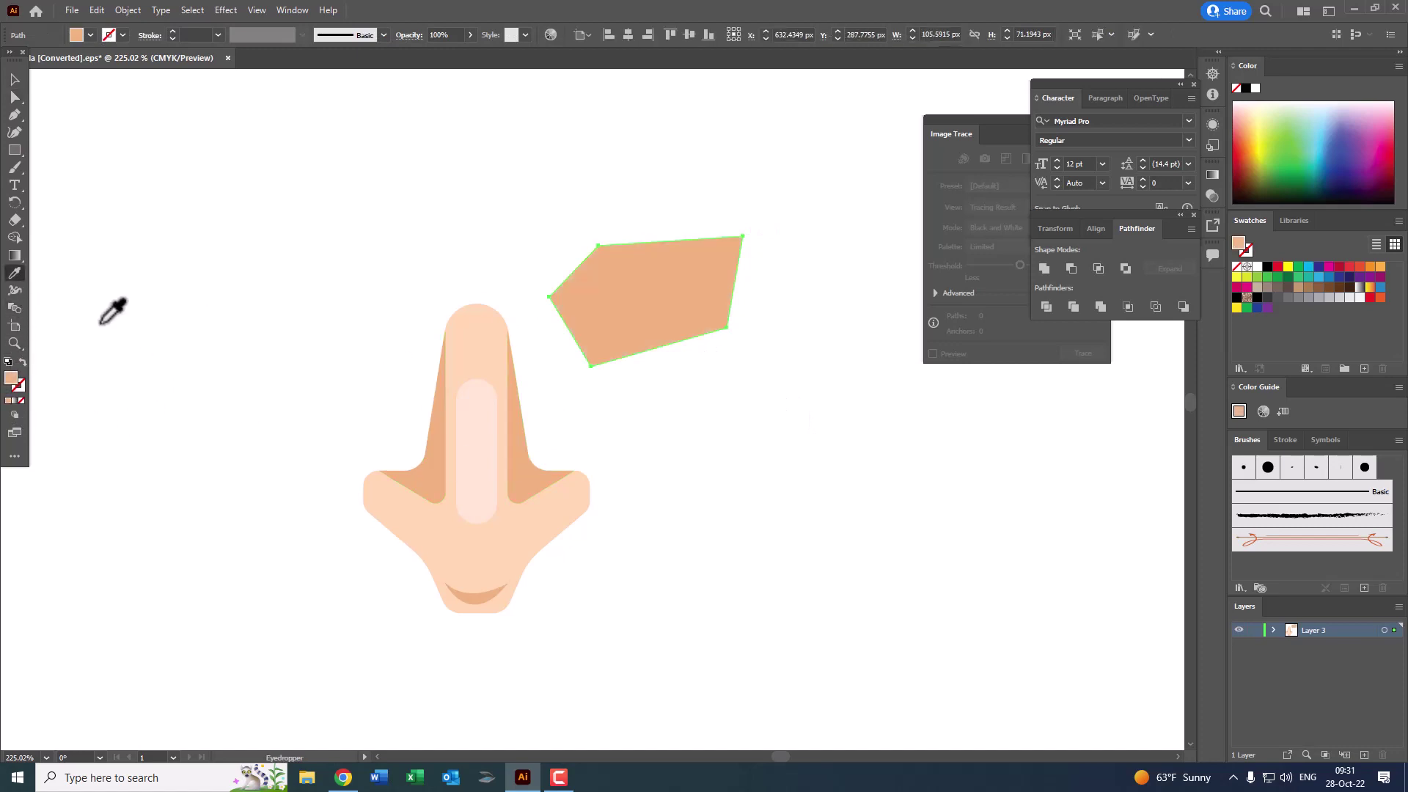
pyautogui.doubleClick(10, 389)
pyautogui.moveTo(603, 328); pyautogui.dragTo(598, 320)
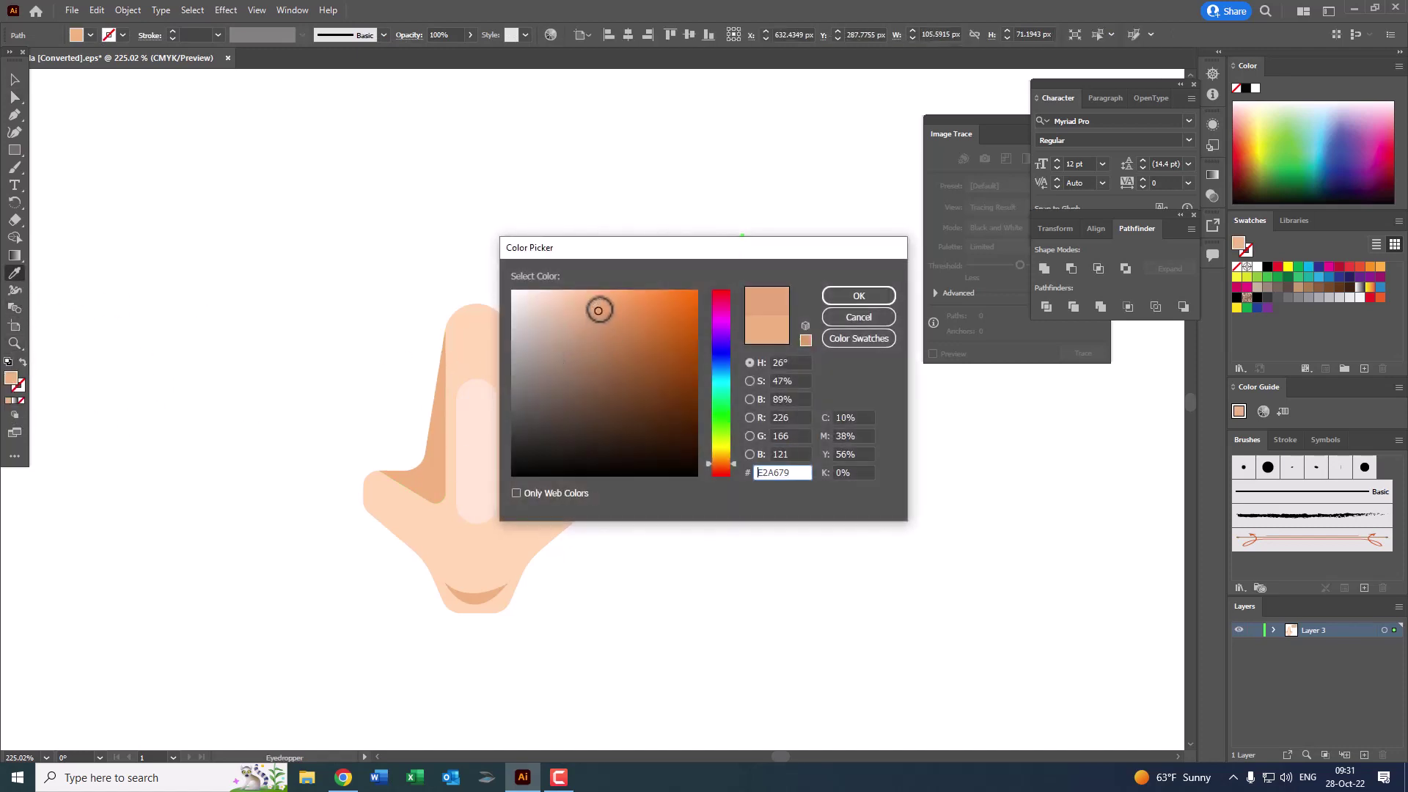
pyautogui.click(866, 297)
pyautogui.scroll(1, 759, 316)
# Step: Round all the shape's corners with live-corner widgets, then undo that rounding
pyautogui.press('z')
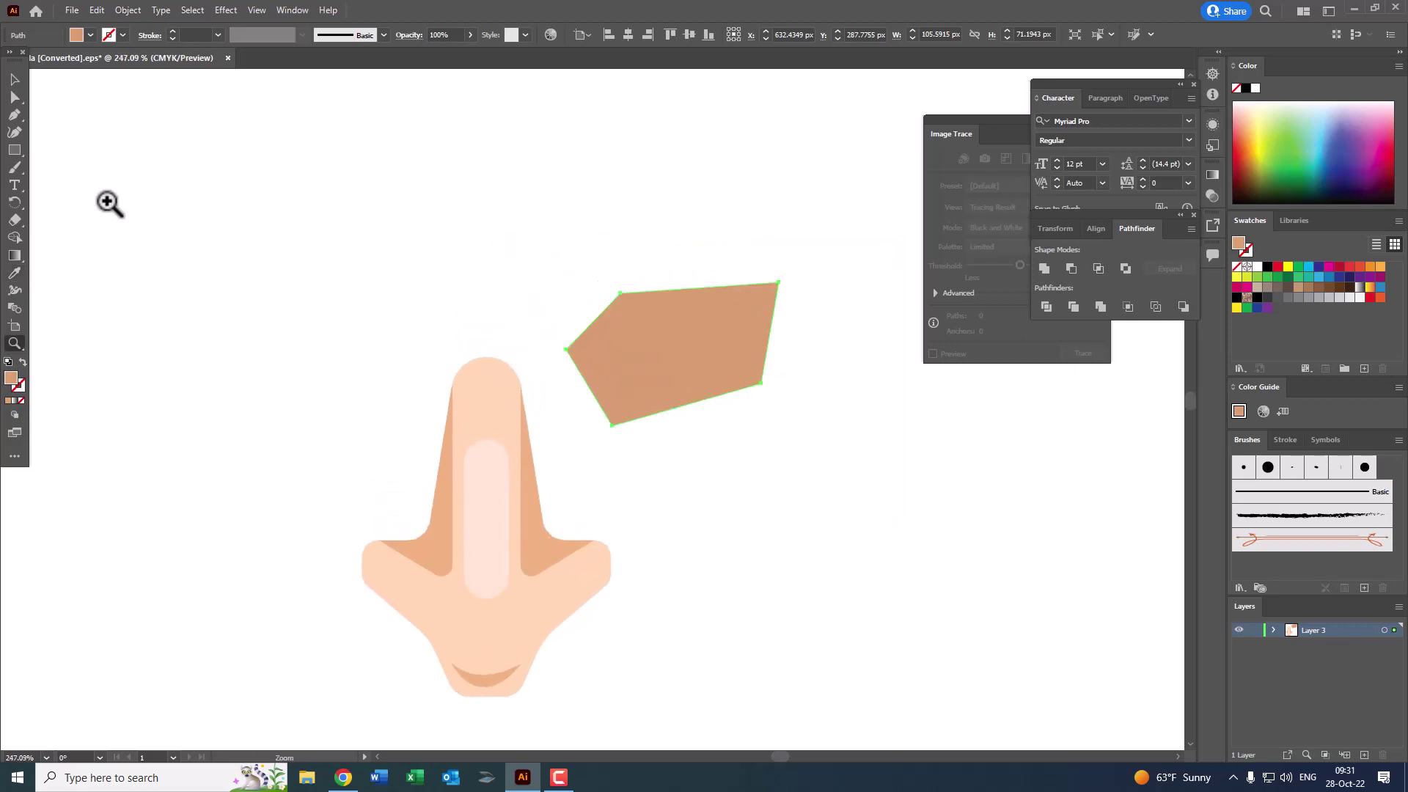
pyautogui.click(14, 96)
pyautogui.moveTo(824, 424); pyautogui.dragTo(528, 277)
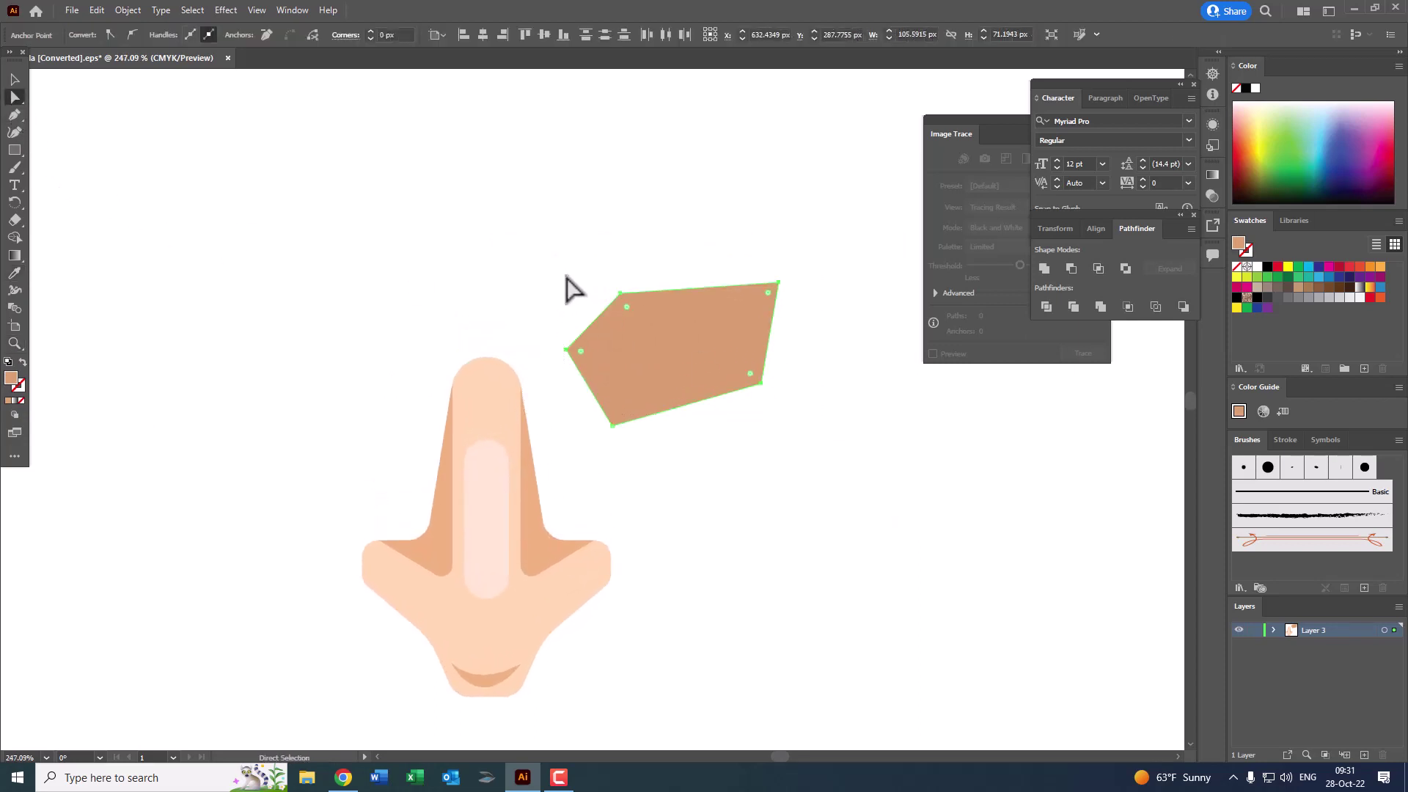
pyautogui.moveTo(650, 360); pyautogui.dragTo(552, 244)
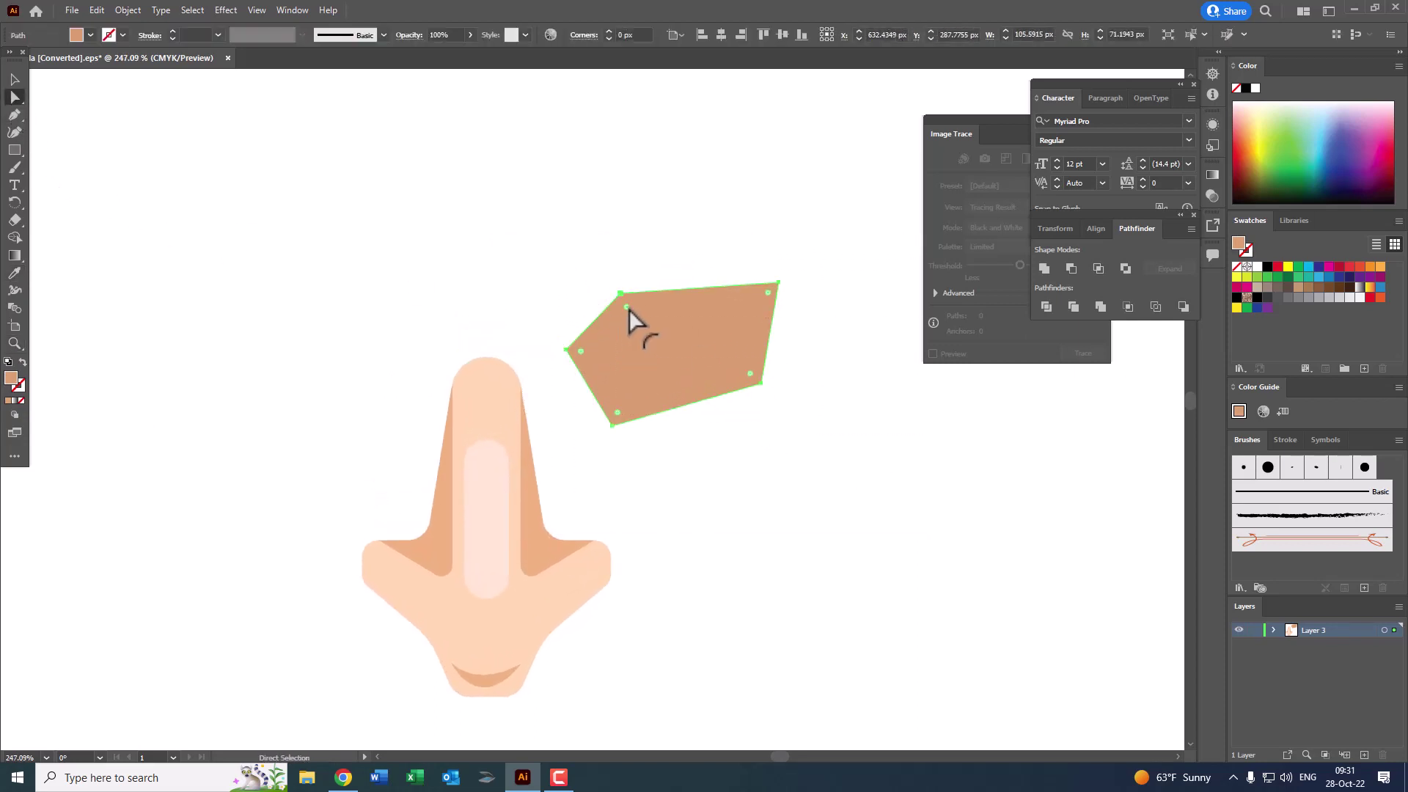
pyautogui.moveTo(630, 310); pyautogui.dragTo(629, 424)
pyautogui.click(628, 471)
pyautogui.moveTo(704, 503); pyautogui.dragTo(740, 514)
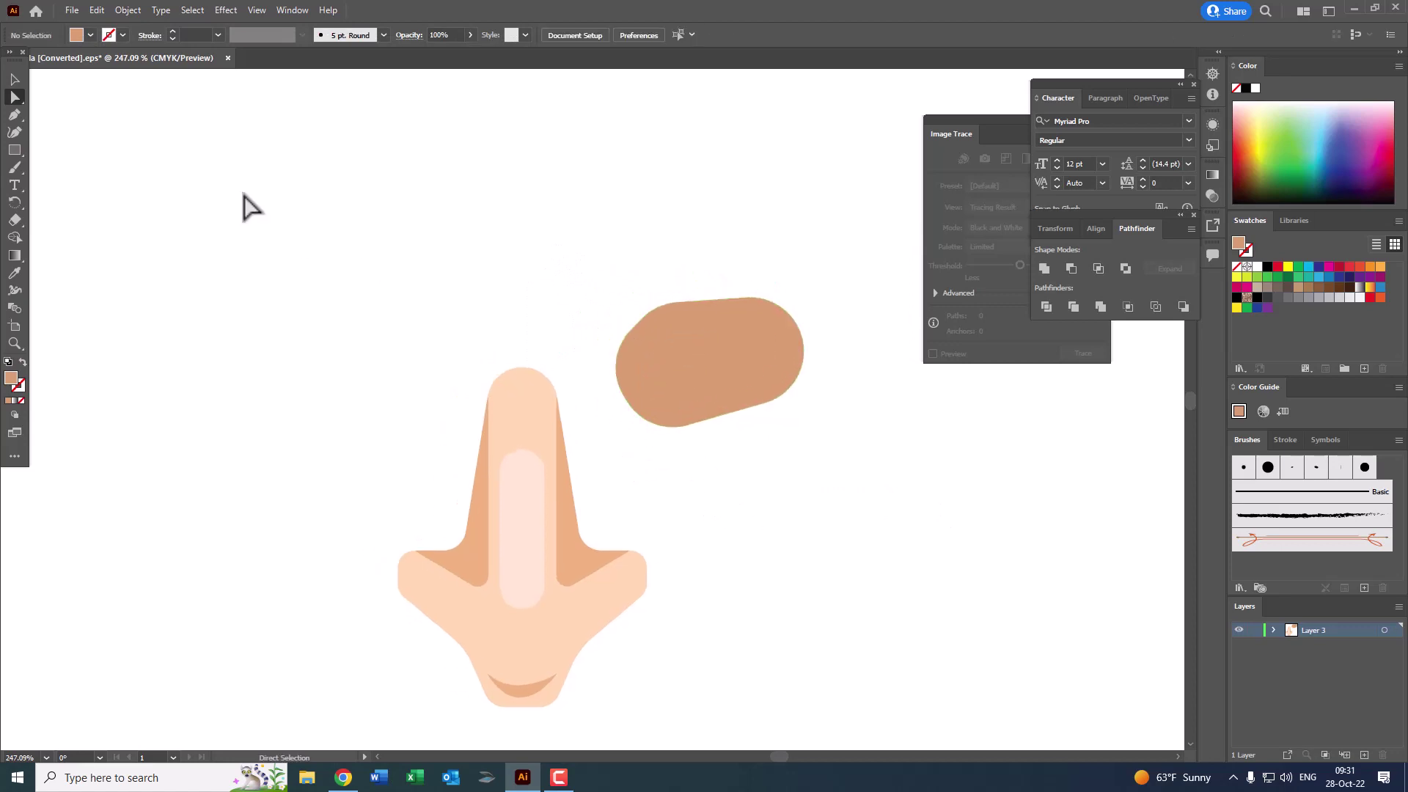
pyautogui.hotkey('ctrl', 'z')
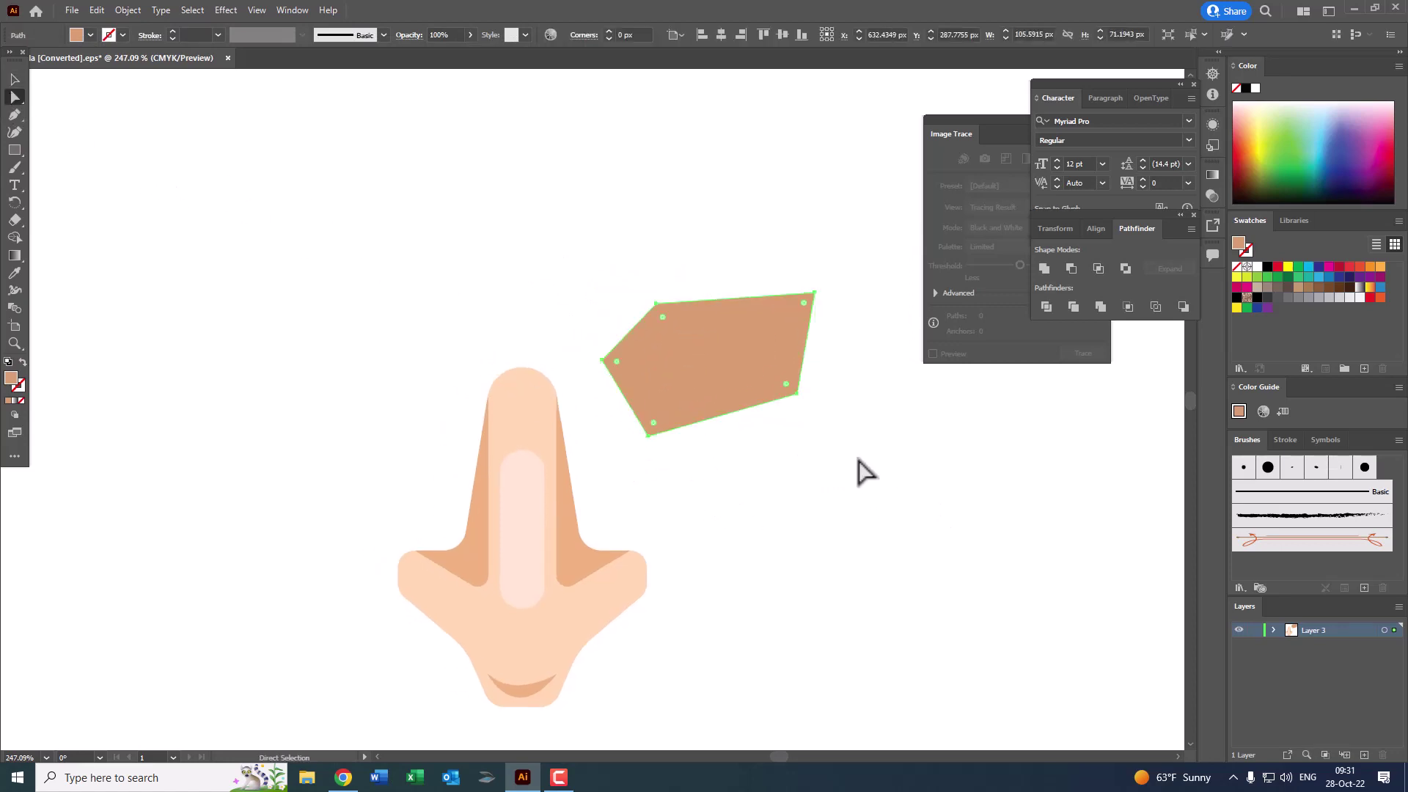
# Step: Round just the lower-right corners and the left corner of the tan shape
pyautogui.moveTo(864, 470)
pyautogui.mouseDown()
pyautogui.moveTo(622, 402)
pyautogui.moveTo(705, 389)
pyautogui.mouseUp()
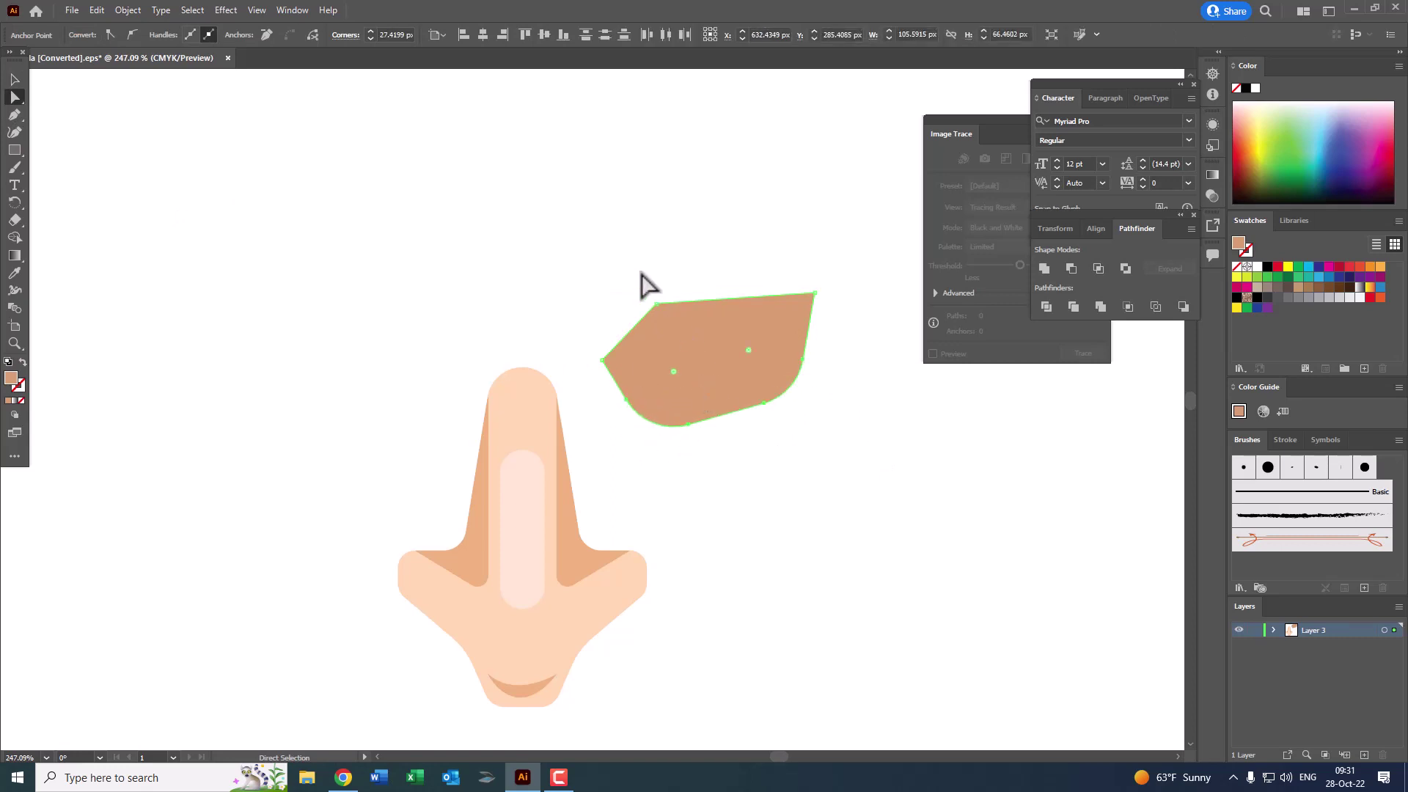
pyautogui.click(656, 303)
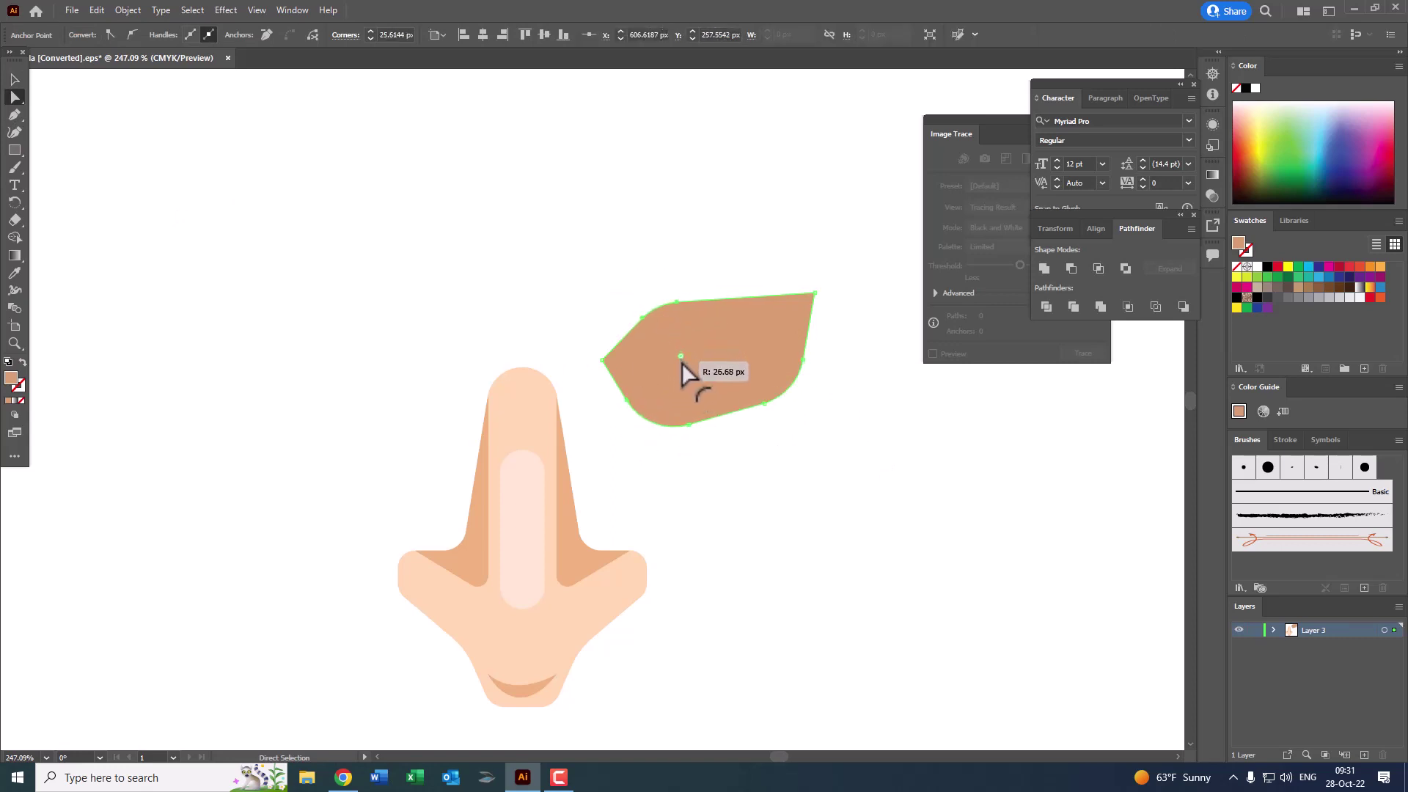
pyautogui.moveTo(679, 355)
pyautogui.mouseDown()
pyautogui.moveTo(690, 379)
pyautogui.moveTo(608, 380)
pyautogui.mouseUp()
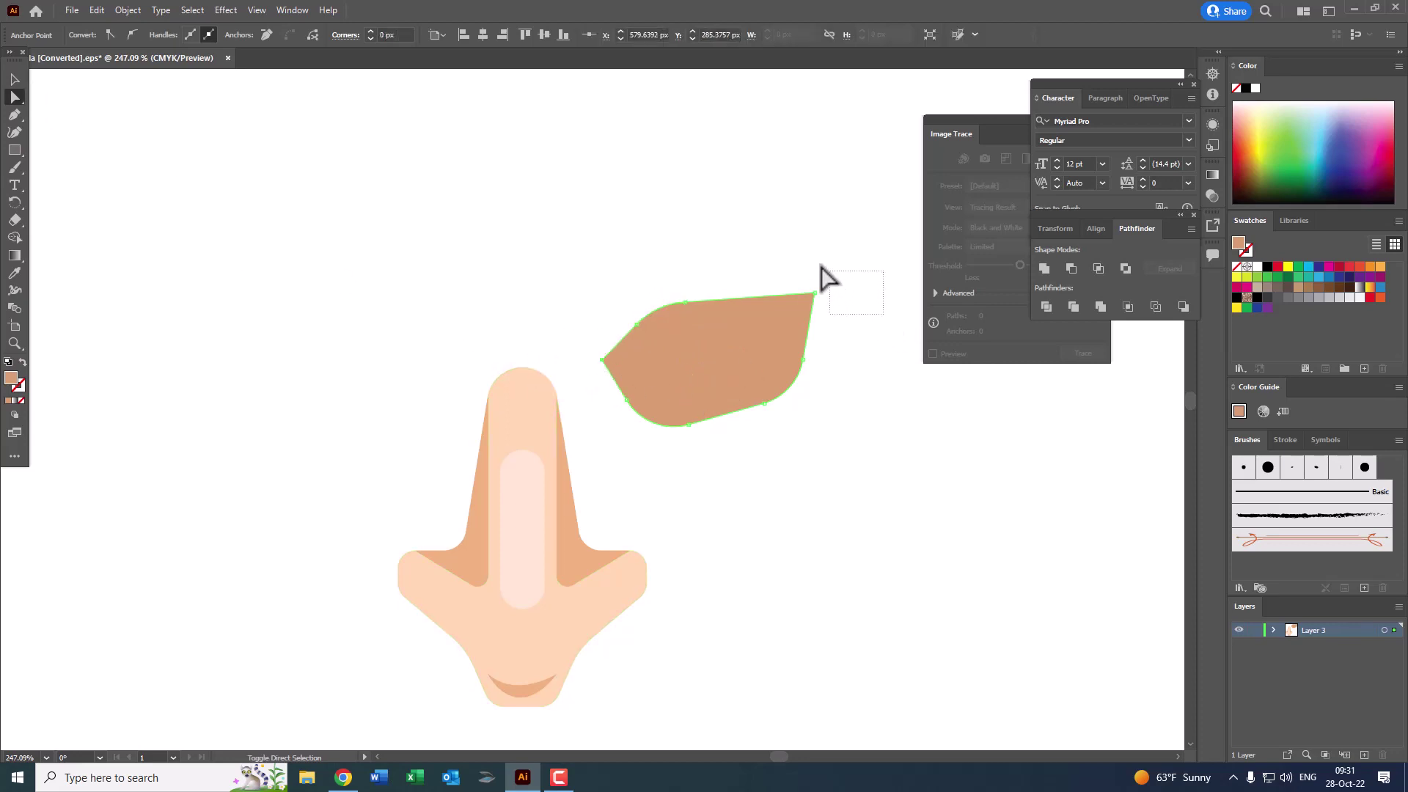
pyautogui.moveTo(822, 267); pyautogui.dragTo(806, 292)
pyautogui.click(859, 418)
pyautogui.moveTo(835, 418); pyautogui.dragTo(854, 440)
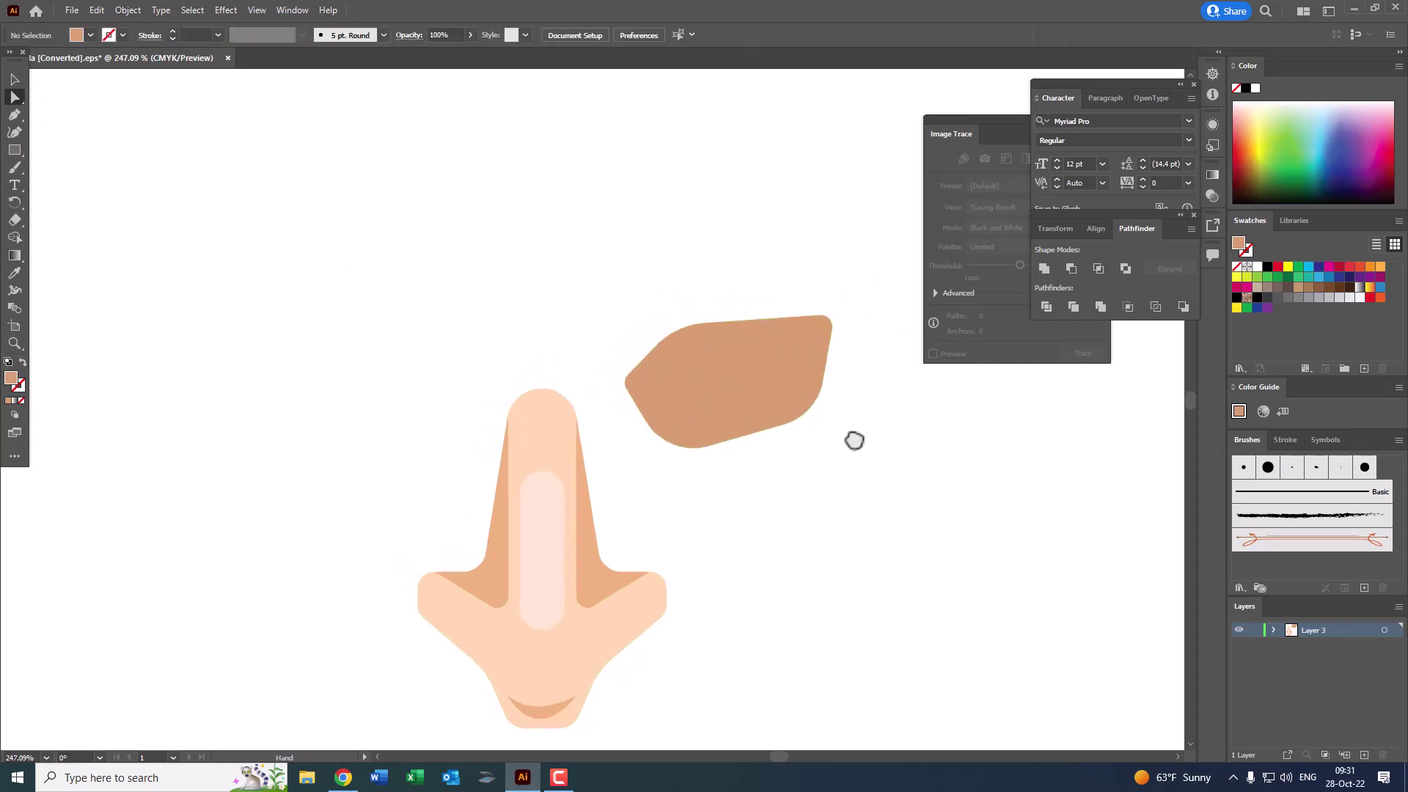
pyautogui.scroll(-3, 539, 348)
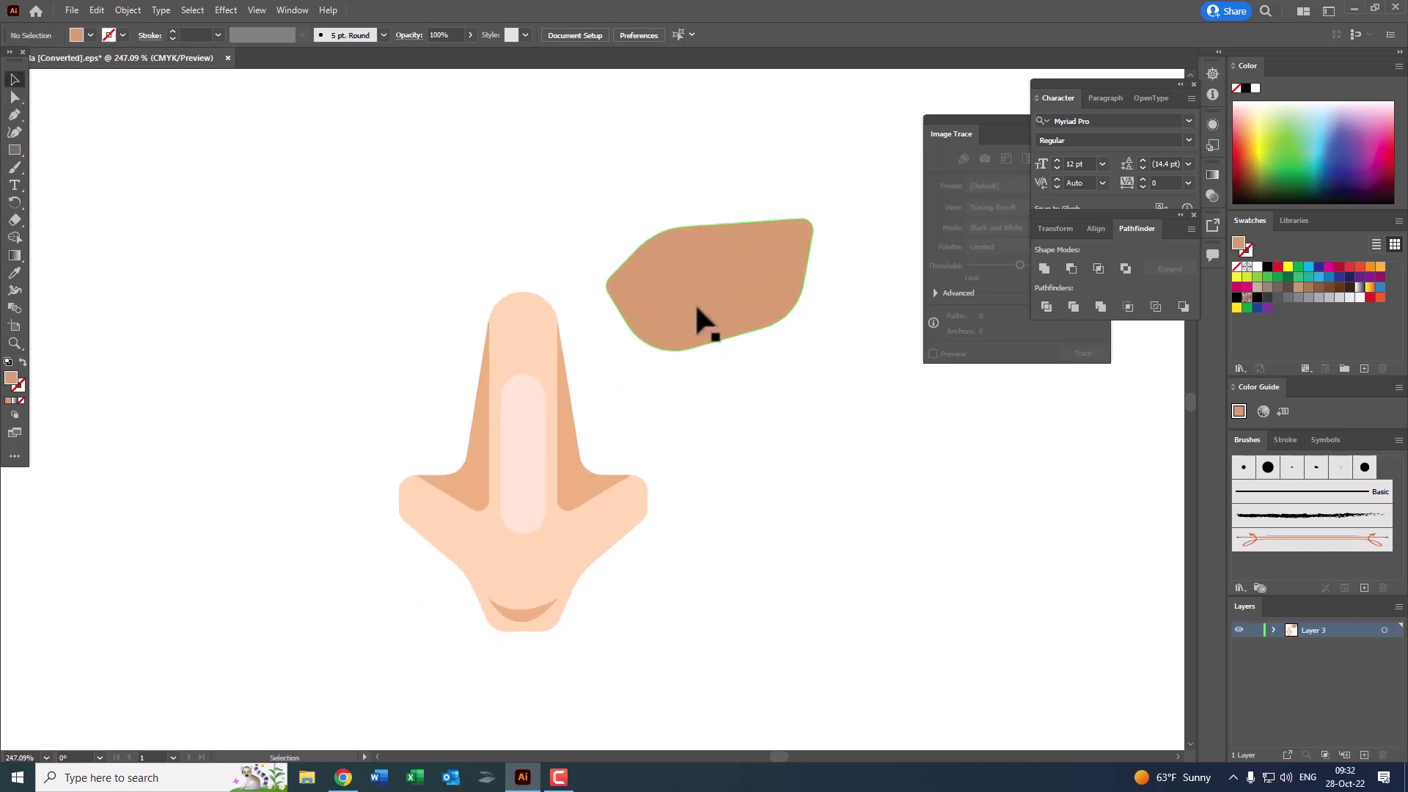
pyautogui.moveTo(803, 499); pyautogui.dragTo(814, 494)
# Step: Select the tan socket shape and zoom in to inspect it
pyautogui.click(754, 272)
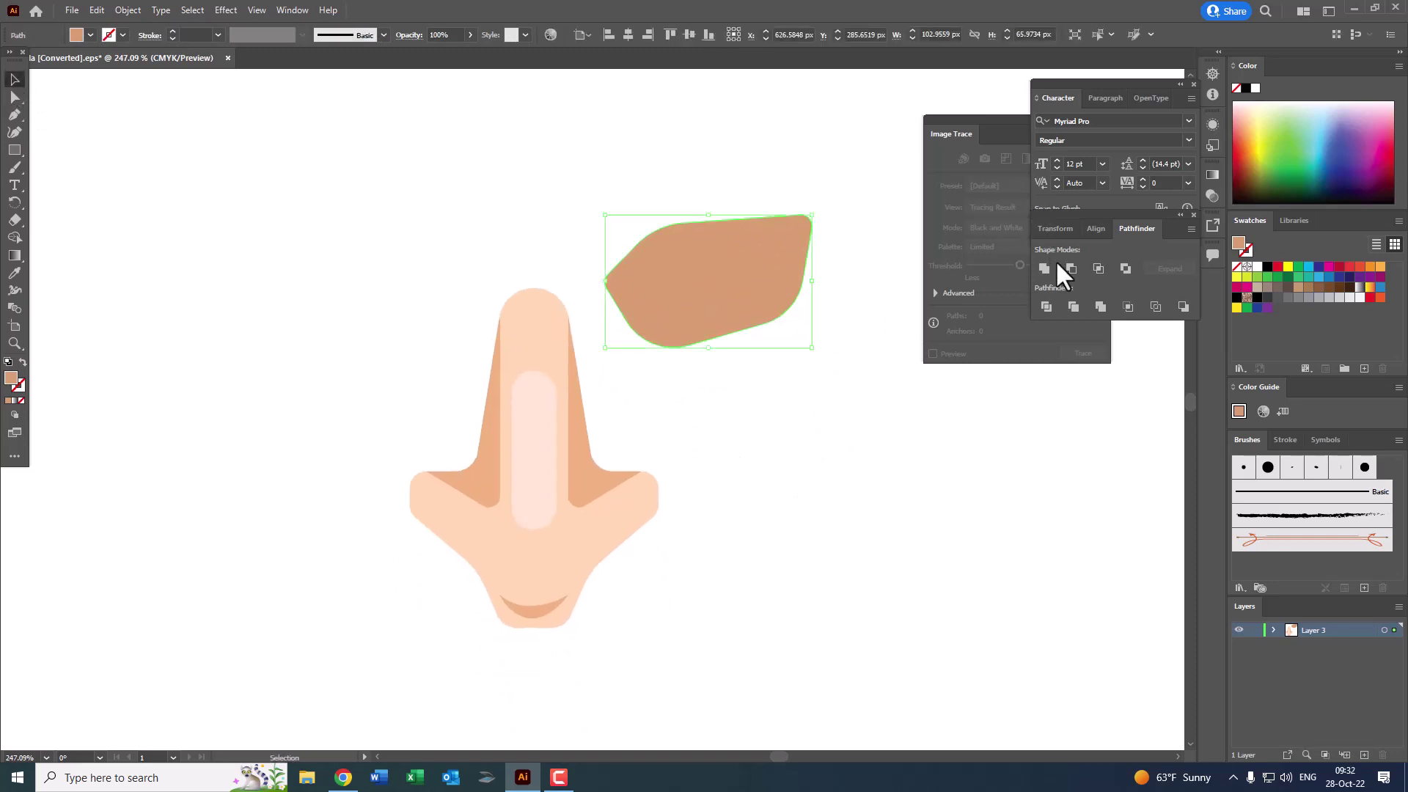
pyautogui.click(744, 424)
pyautogui.click(736, 320)
pyautogui.press('z')
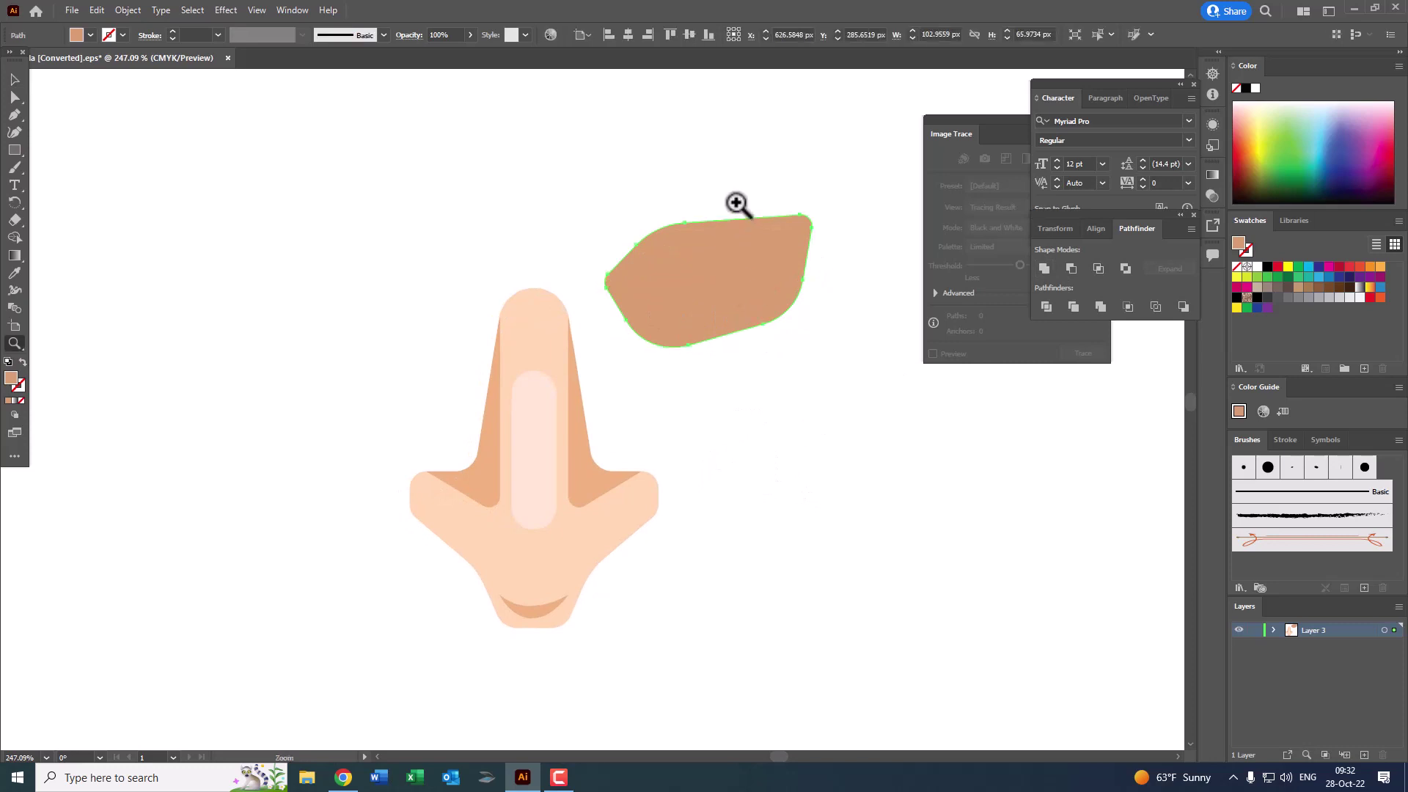
pyautogui.moveTo(739, 205)
pyautogui.mouseDown()
pyautogui.moveTo(720, 286)
pyautogui.moveTo(677, 319)
pyautogui.moveTo(670, 292)
pyautogui.moveTo(704, 292)
pyautogui.mouseUp()
# Step: Draw a seven-point angular lid shape across the top of the tan socket
pyautogui.click(14, 79)
pyautogui.click(222, 232)
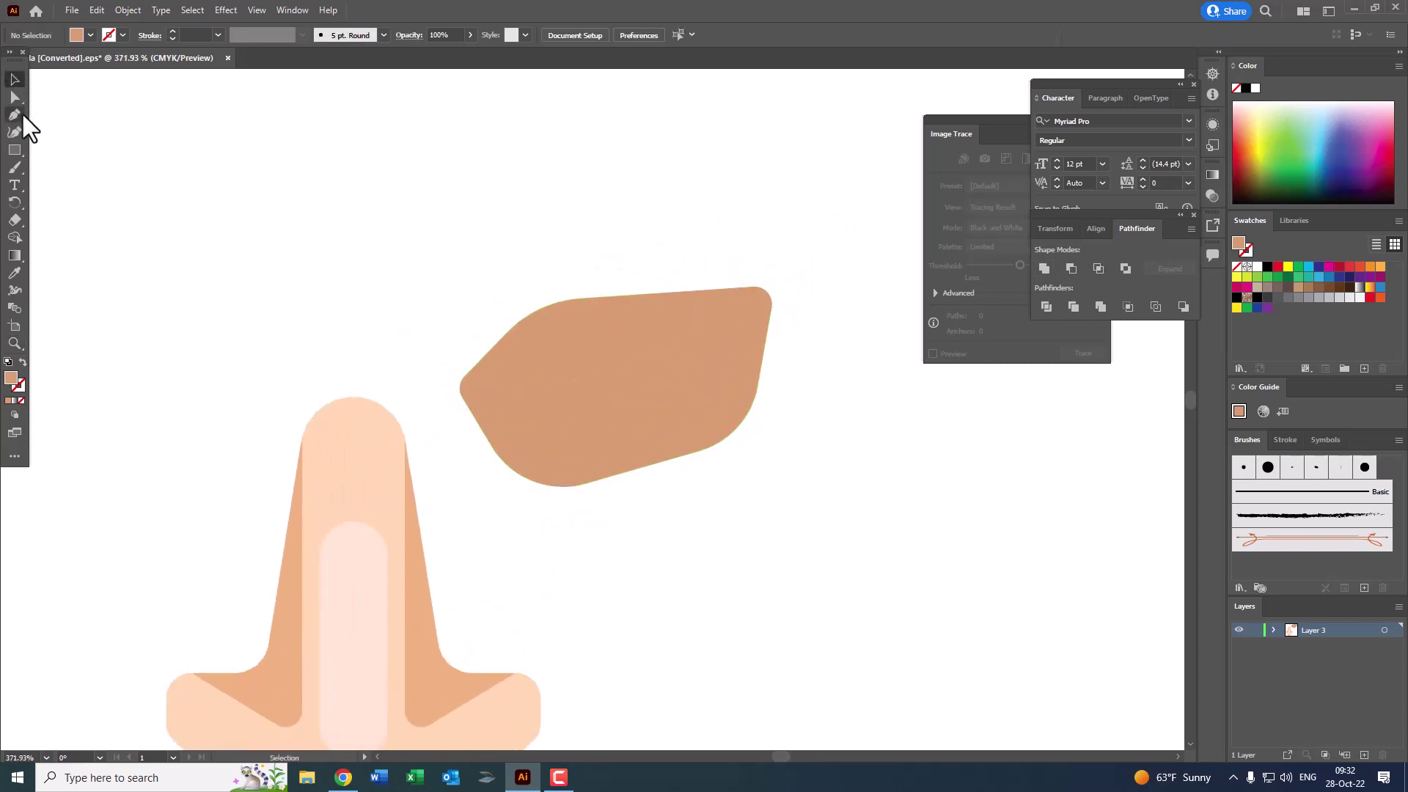
pyautogui.click(395, 305)
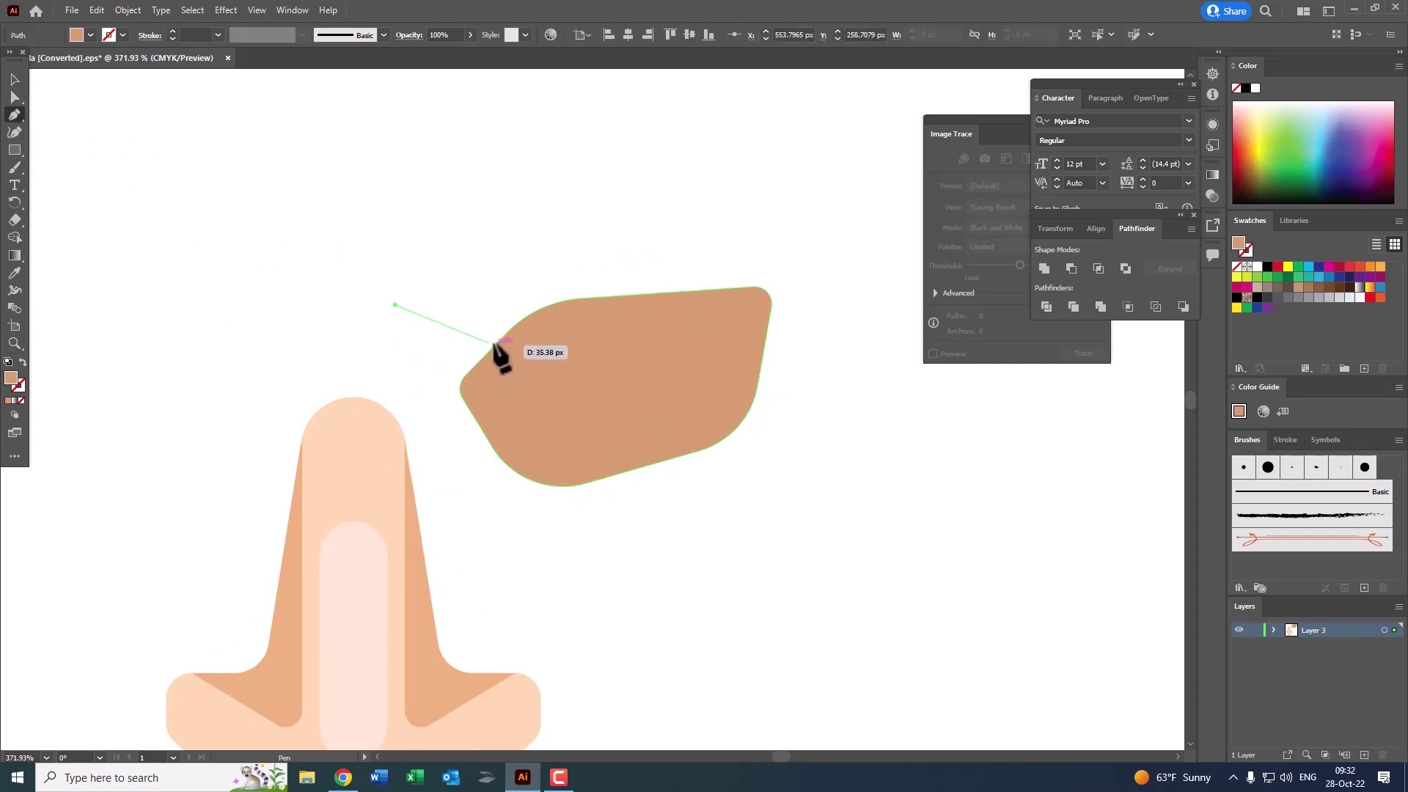
pyautogui.click(496, 344)
pyautogui.click(569, 304)
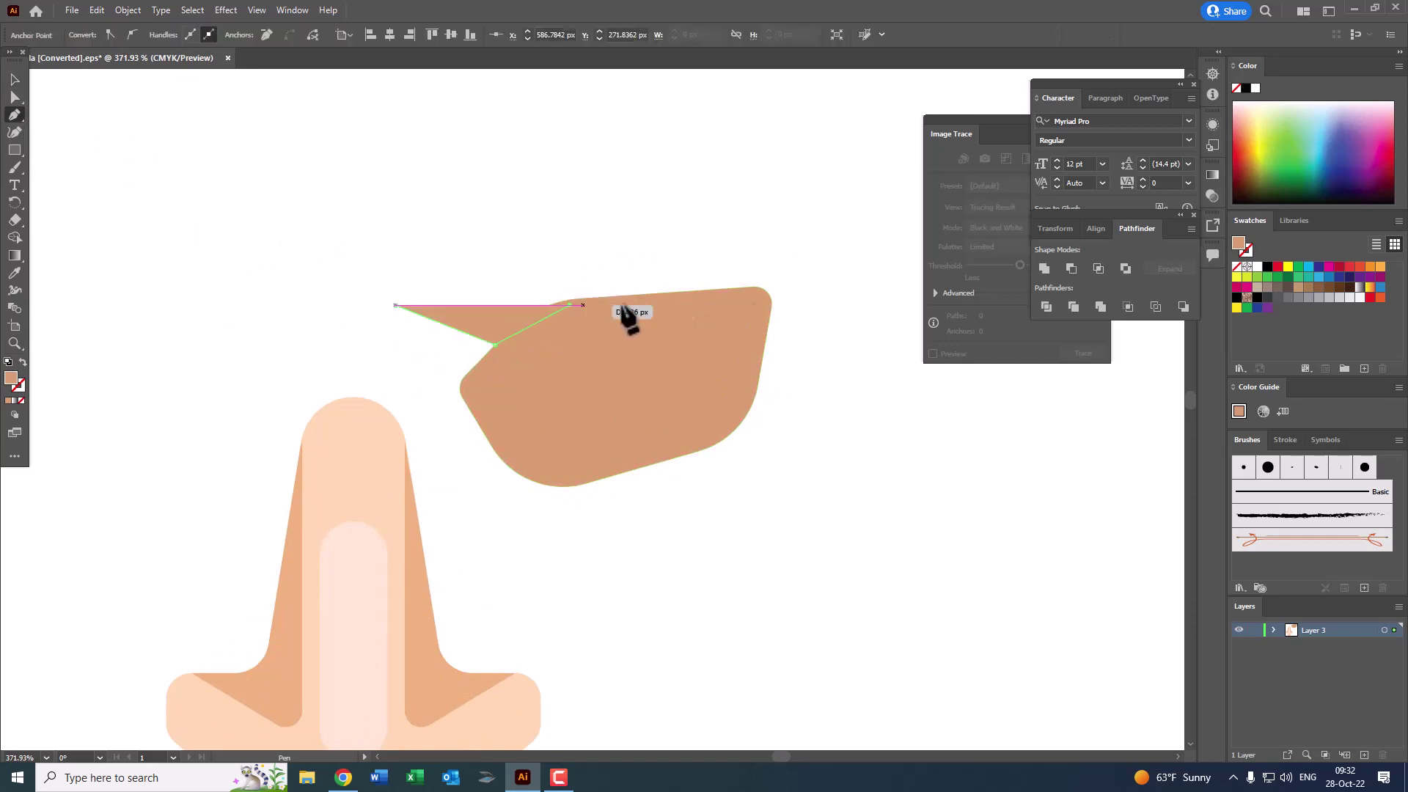
pyautogui.click(811, 286)
pyautogui.click(884, 237)
pyautogui.click(762, 237)
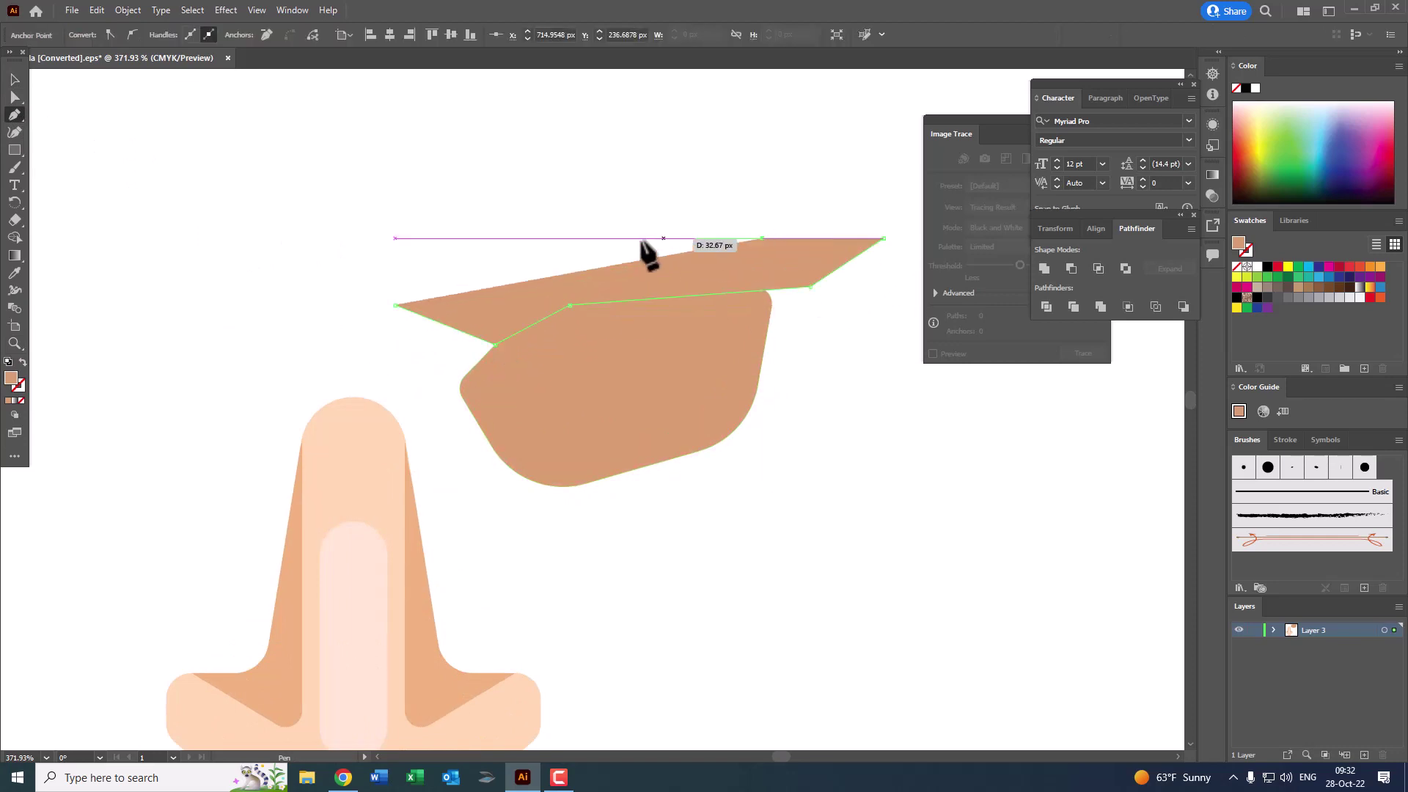
pyautogui.click(396, 306)
pyautogui.keyDown('ctrl'); pyautogui.keyDown('alt'); pyautogui.click(572, 279); pyautogui.keyUp('alt'); pyautogui.keyUp('ctrl')
# Step: Fill the lid shape dark brown #332E2B
pyautogui.doubleClick(18, 382)
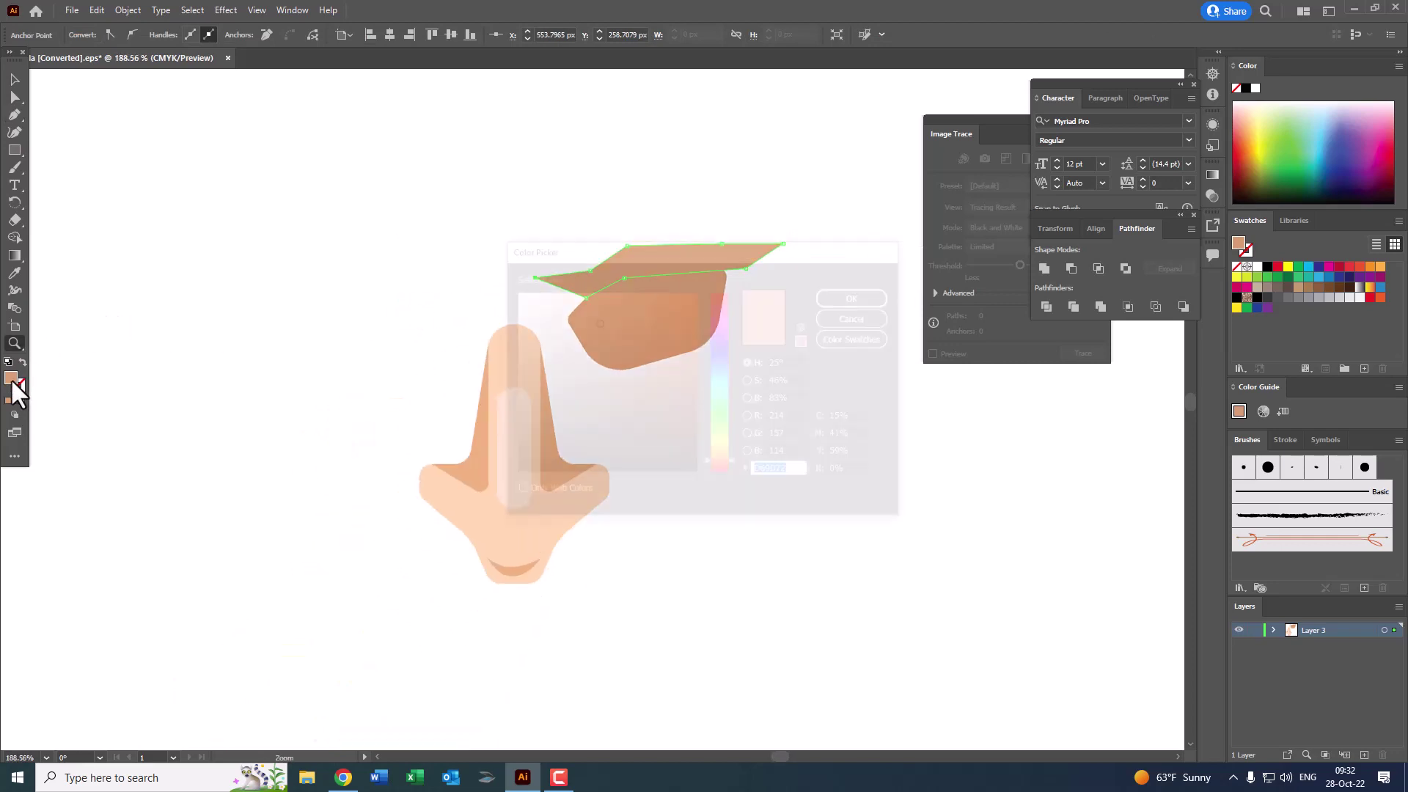
pyautogui.click(540, 439)
pyautogui.click(876, 295)
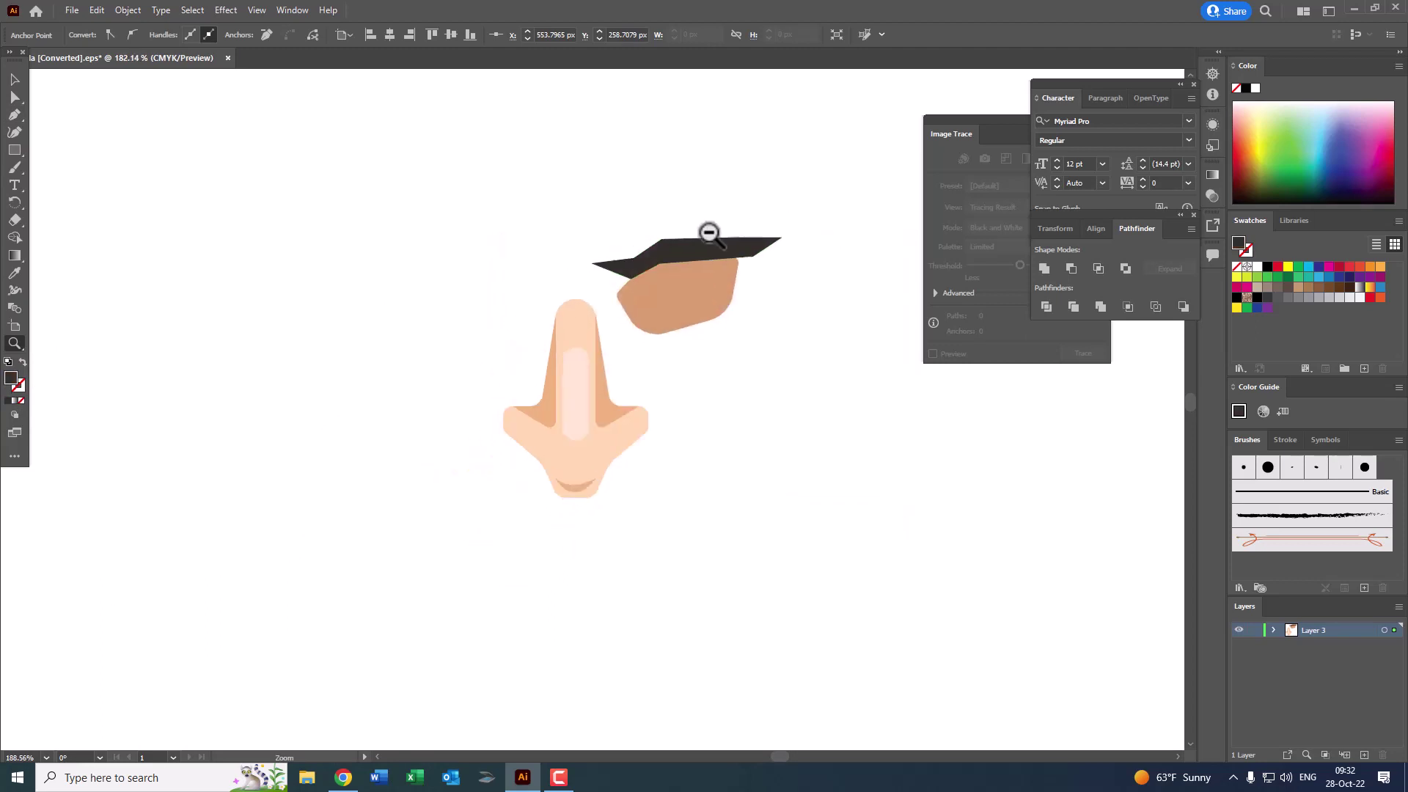
pyautogui.click(729, 229)
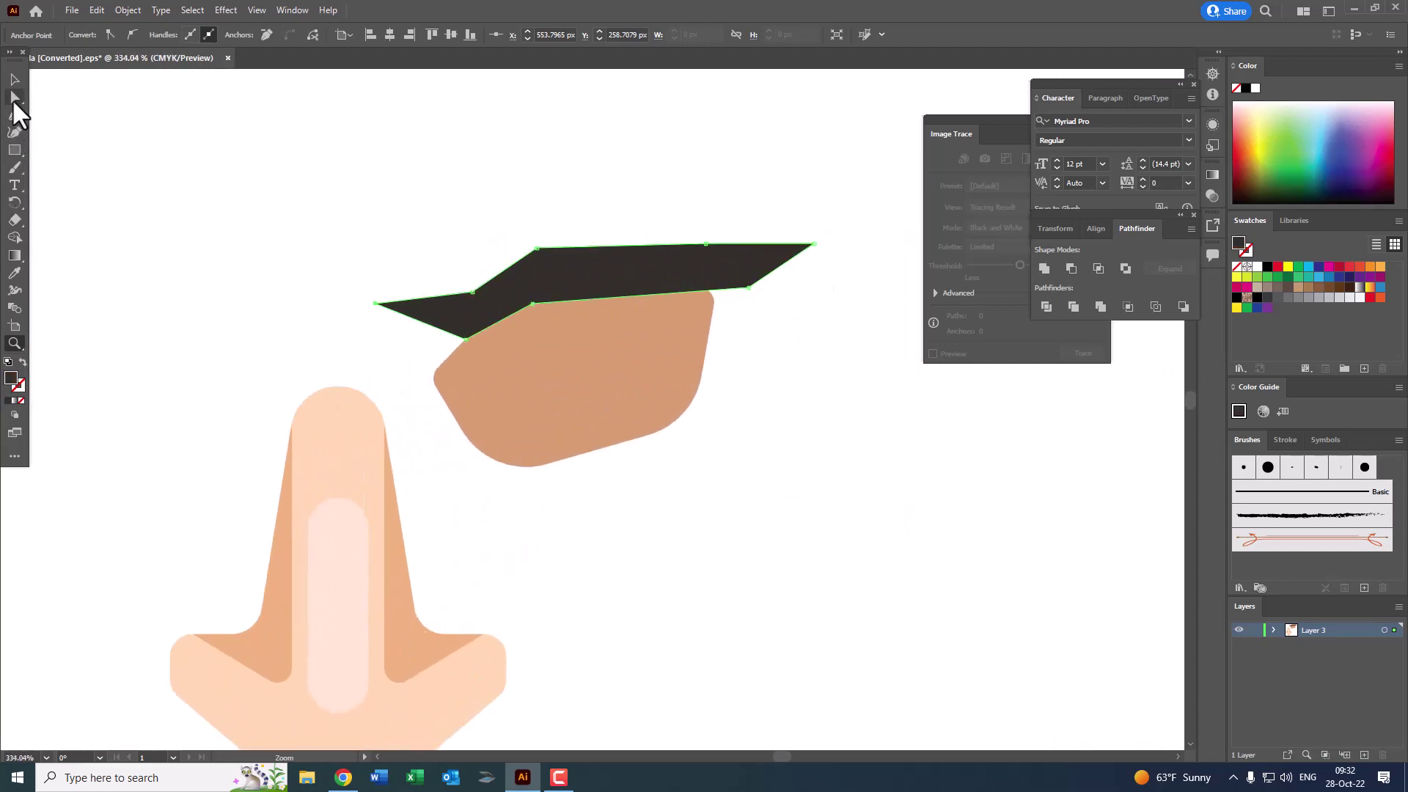
# Step: Reshape the lid's anchors, raising its left tip and pulling its right tip up and in
pyautogui.click(14, 98)
pyautogui.moveTo(469, 341); pyautogui.dragTo(448, 358)
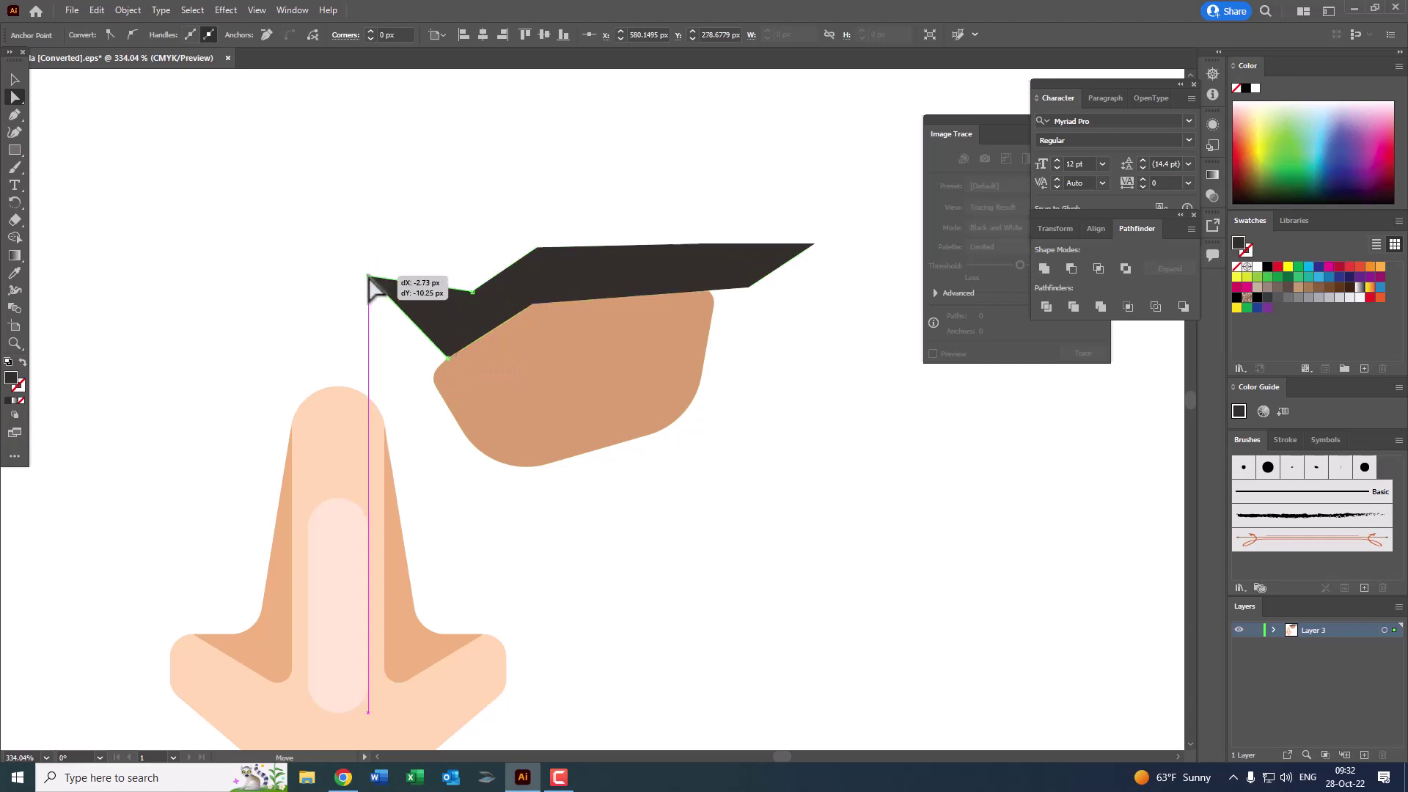
pyautogui.moveTo(376, 303); pyautogui.dragTo(368, 277)
pyautogui.moveTo(473, 293); pyautogui.dragTo(444, 314)
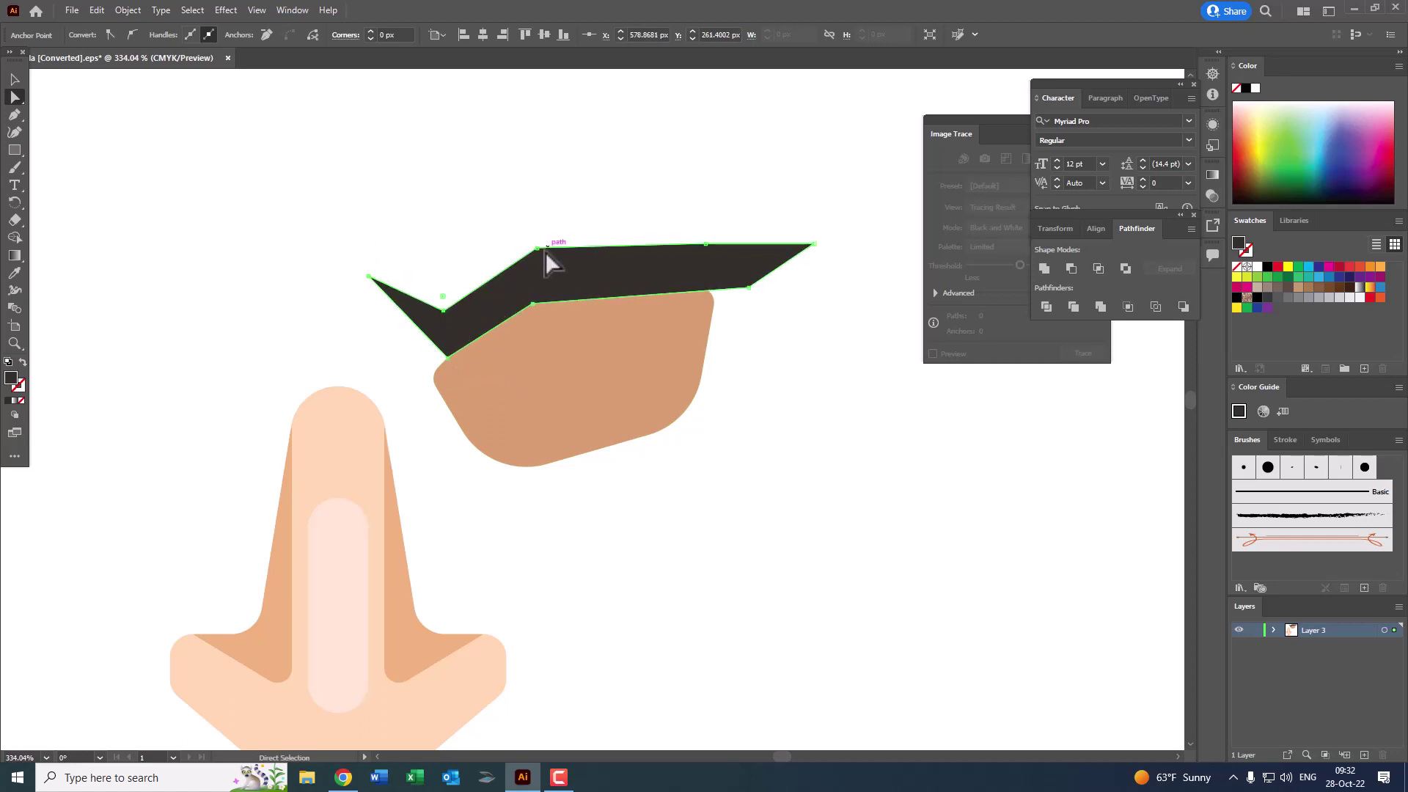
pyautogui.moveTo(538, 250); pyautogui.dragTo(535, 263)
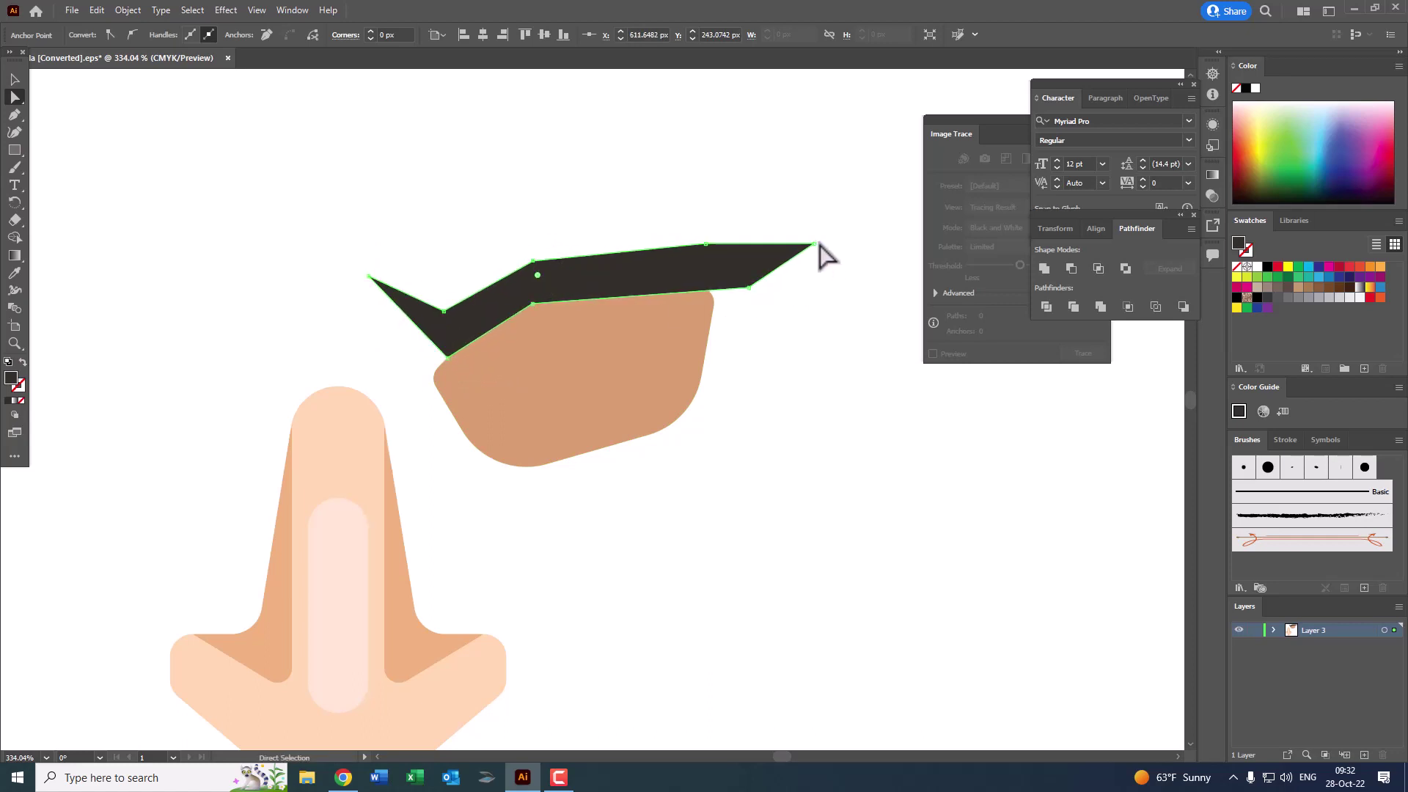
pyautogui.moveTo(815, 243); pyautogui.dragTo(799, 214)
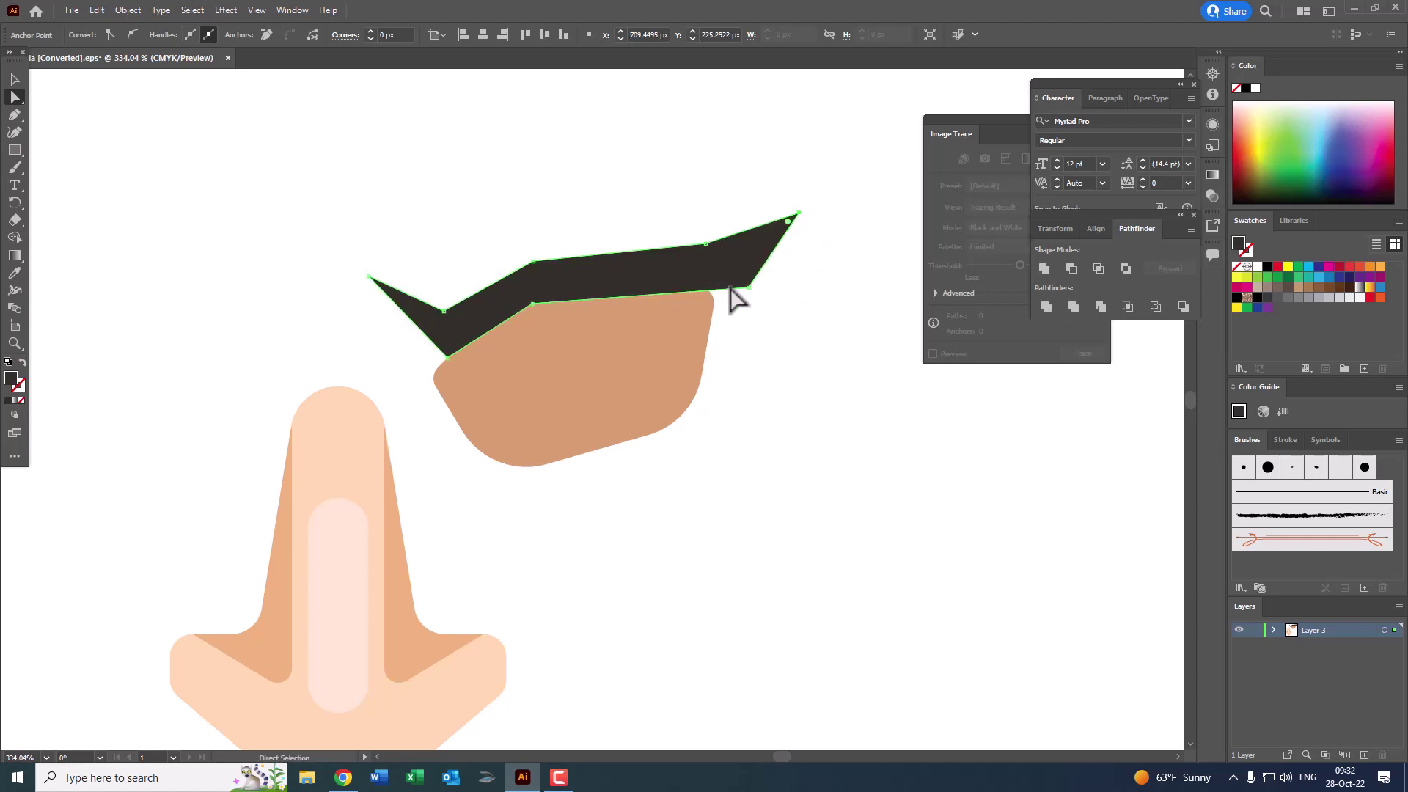
pyautogui.click(748, 286)
pyautogui.moveTo(534, 304); pyautogui.dragTo(535, 313)
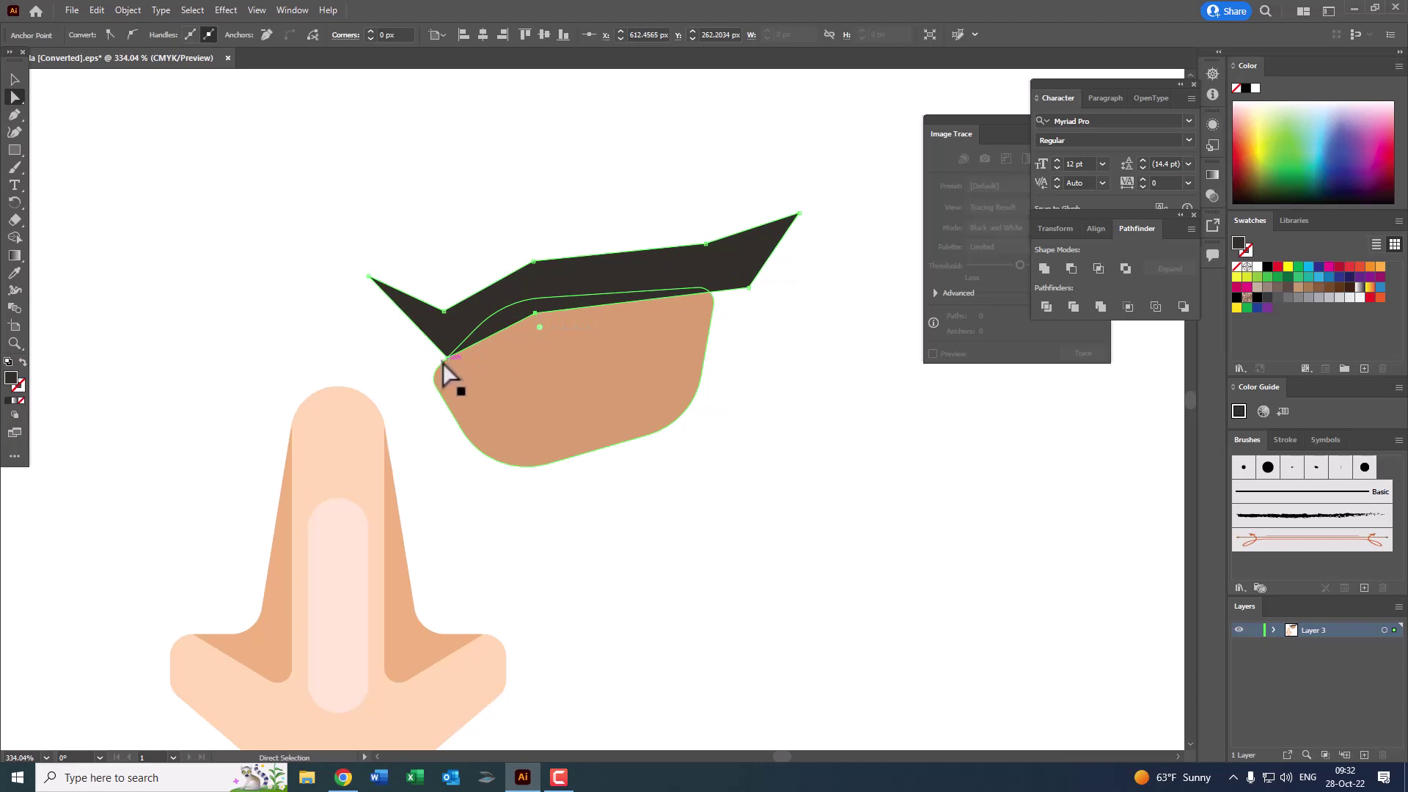
pyautogui.moveTo(448, 359); pyautogui.dragTo(449, 378)
# Step: Refine the lid's lower-left point, upper-left tip and inner notch positions
pyautogui.scroll(-5, 497, 217)
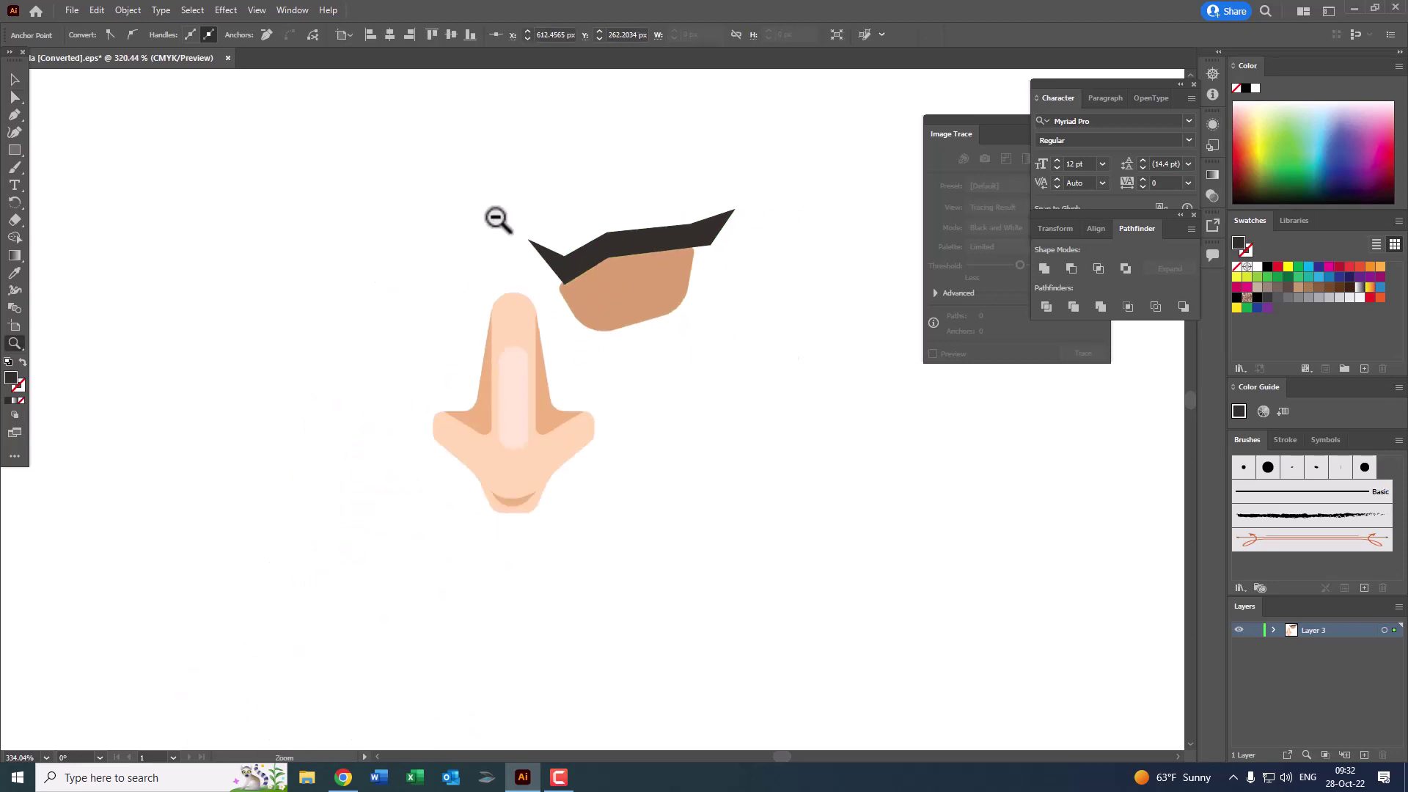
pyautogui.scroll(2, 539, 214)
pyautogui.scroll(2, 638, 239)
pyautogui.scroll(3, 437, 346)
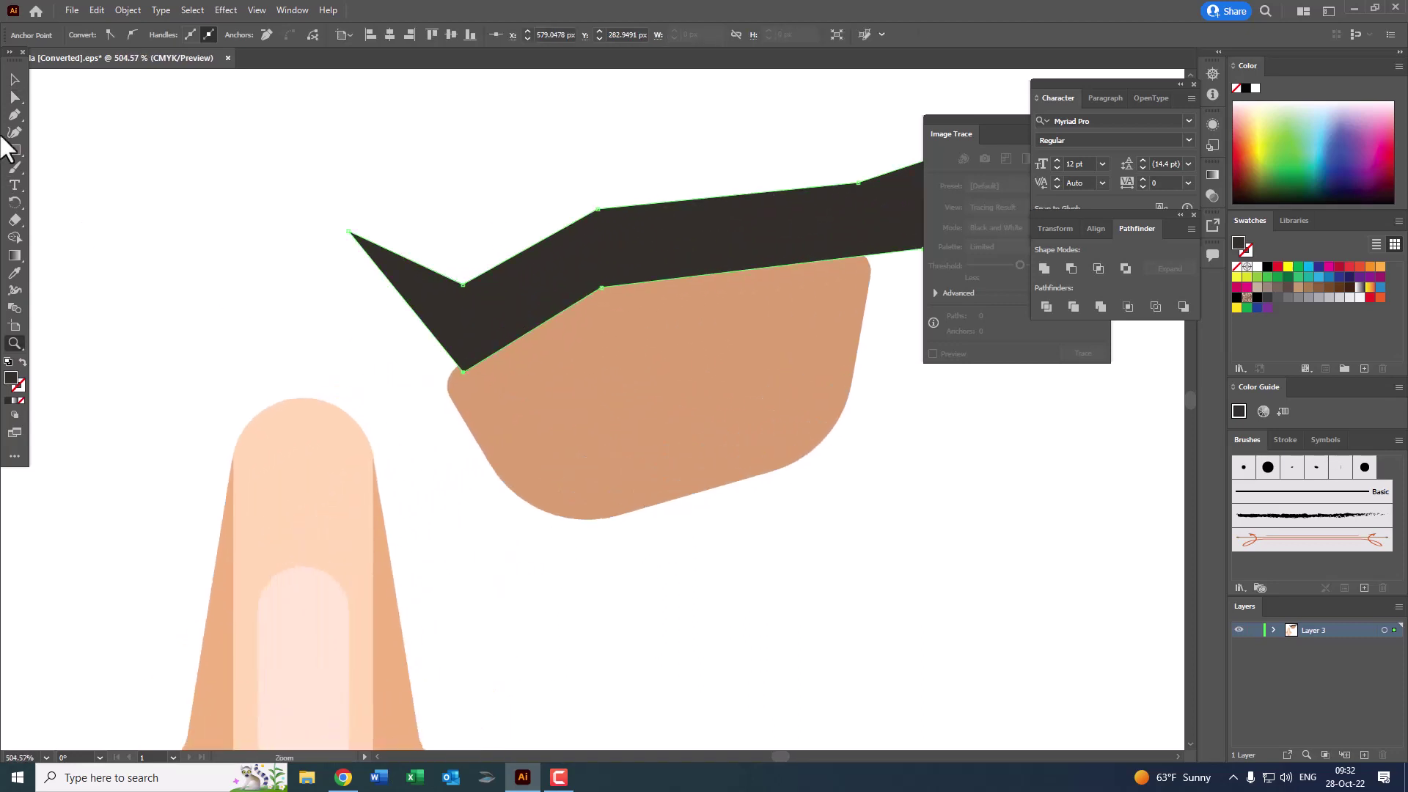
pyautogui.click(15, 96)
pyautogui.moveTo(465, 372); pyautogui.dragTo(448, 387)
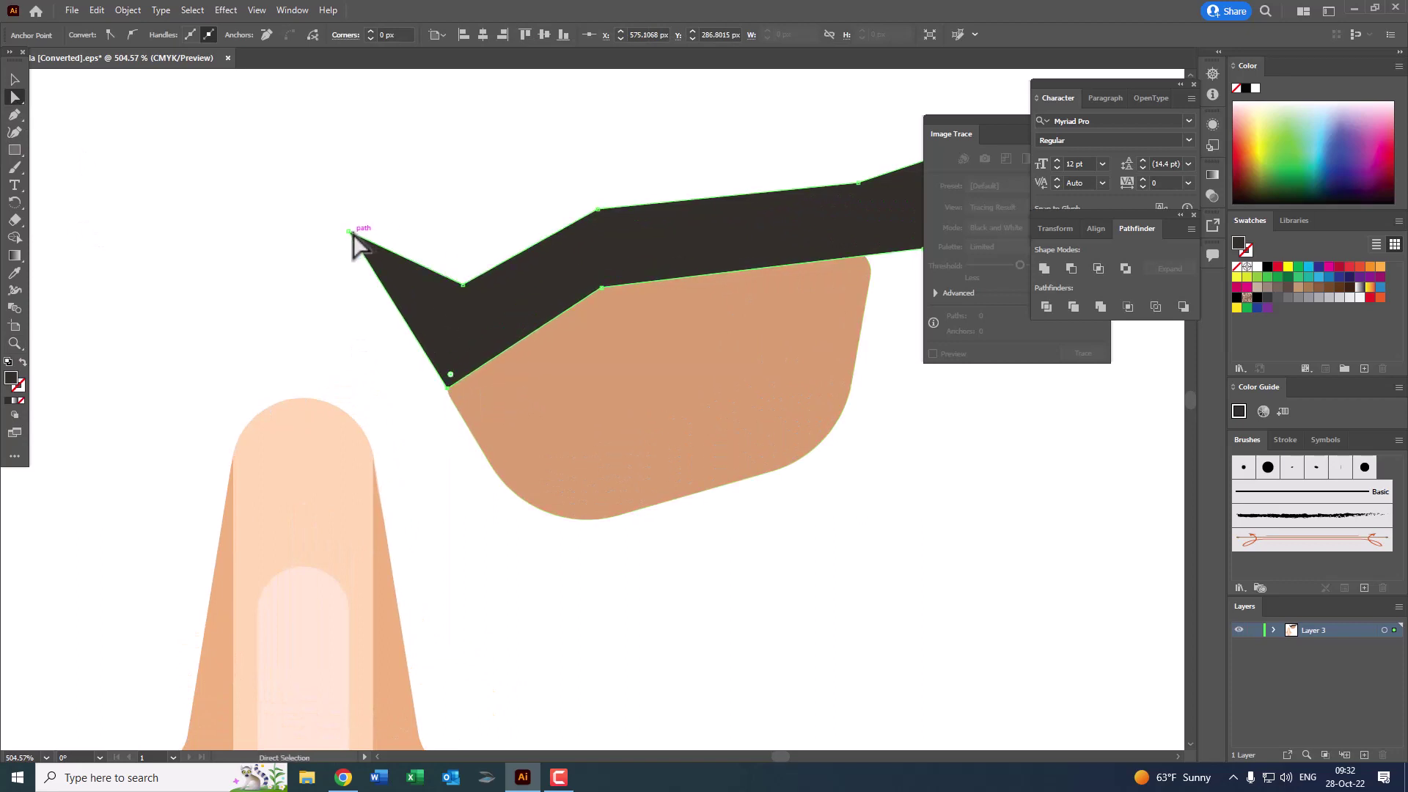
pyautogui.moveTo(350, 233); pyautogui.dragTo(337, 263)
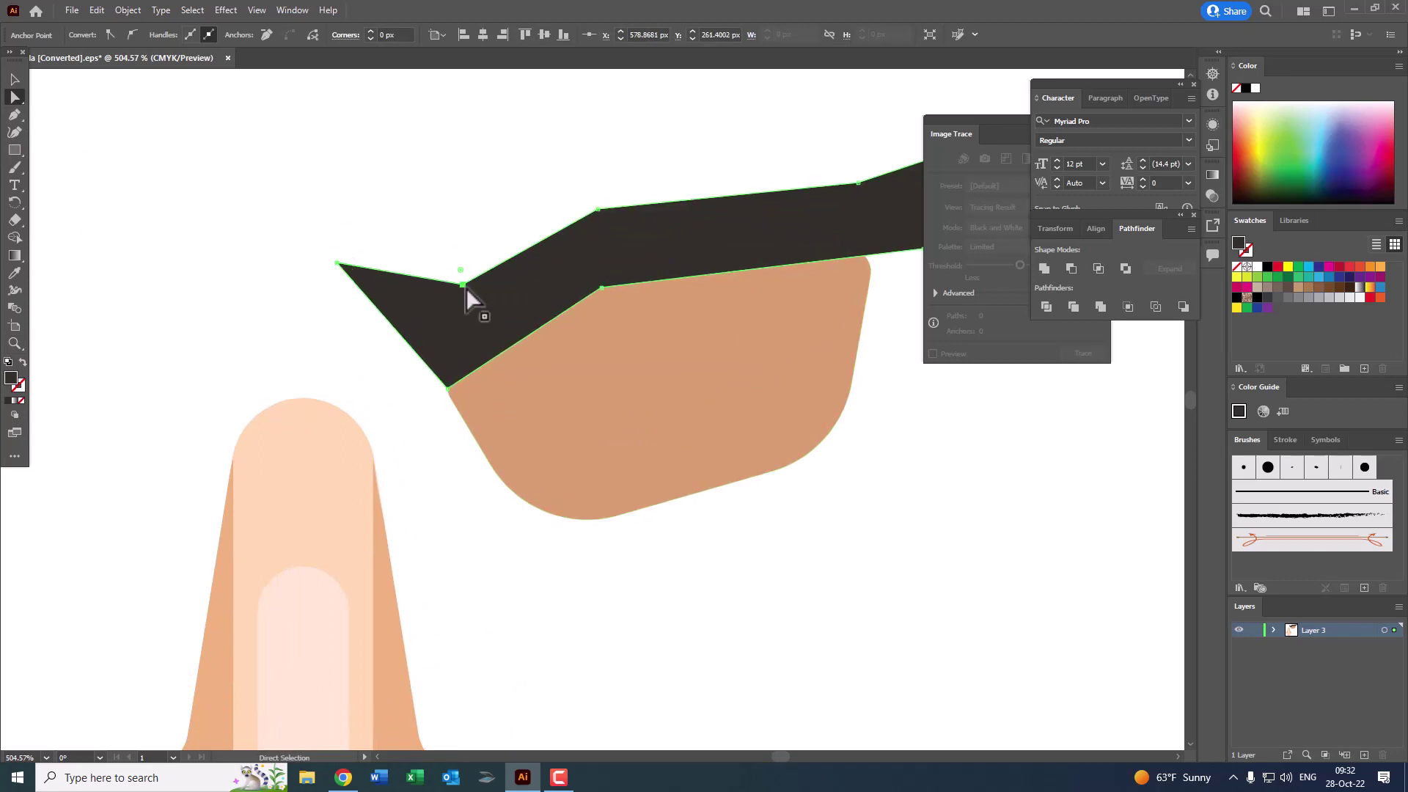
pyautogui.moveTo(467, 288); pyautogui.dragTo(456, 315)
# Step: Round the lid's lower-right, upper and inner corners with live-corner widgets
pyautogui.scroll(-5, 729, 252)
pyautogui.scroll(2, 530, 252)
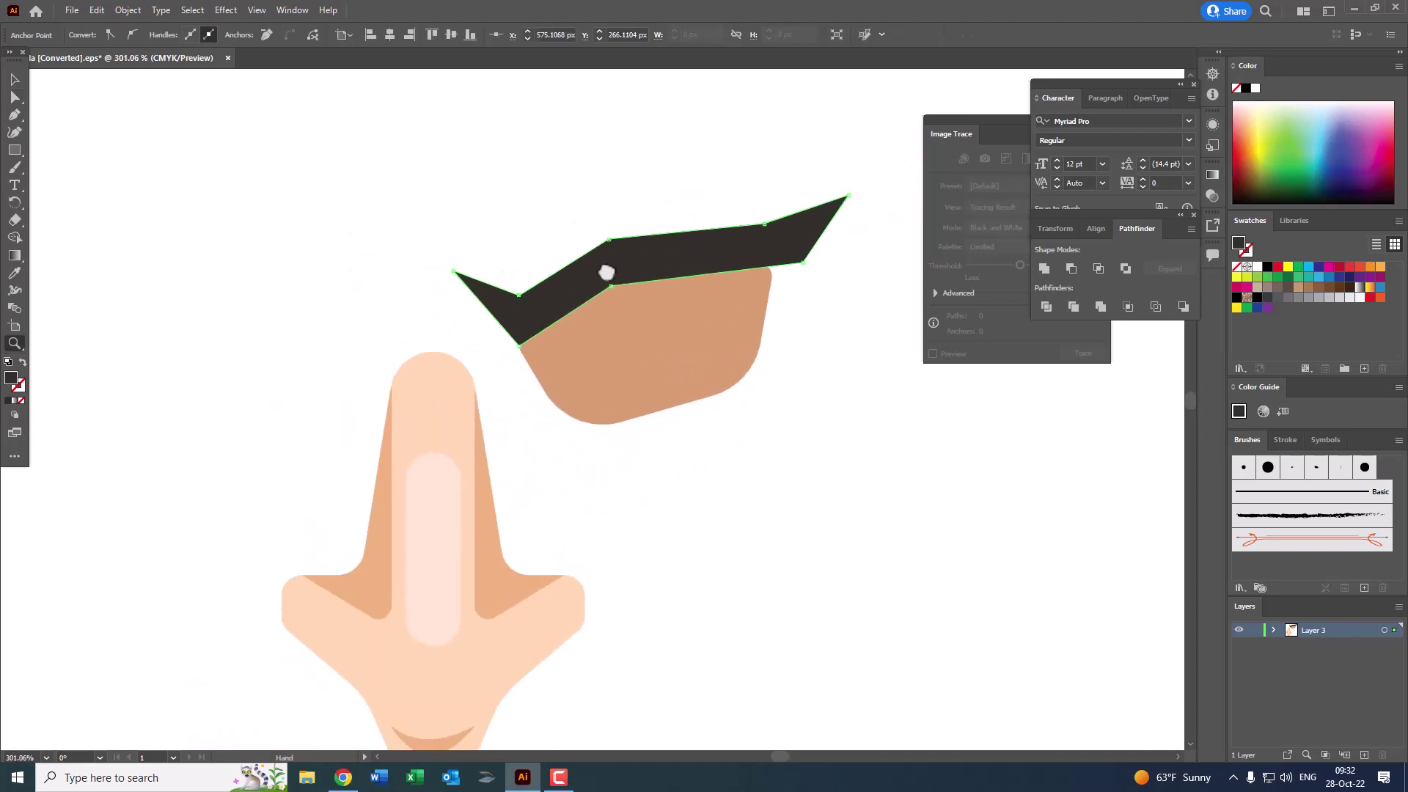
pyautogui.scroll(2, 603, 274)
pyautogui.click(13, 96)
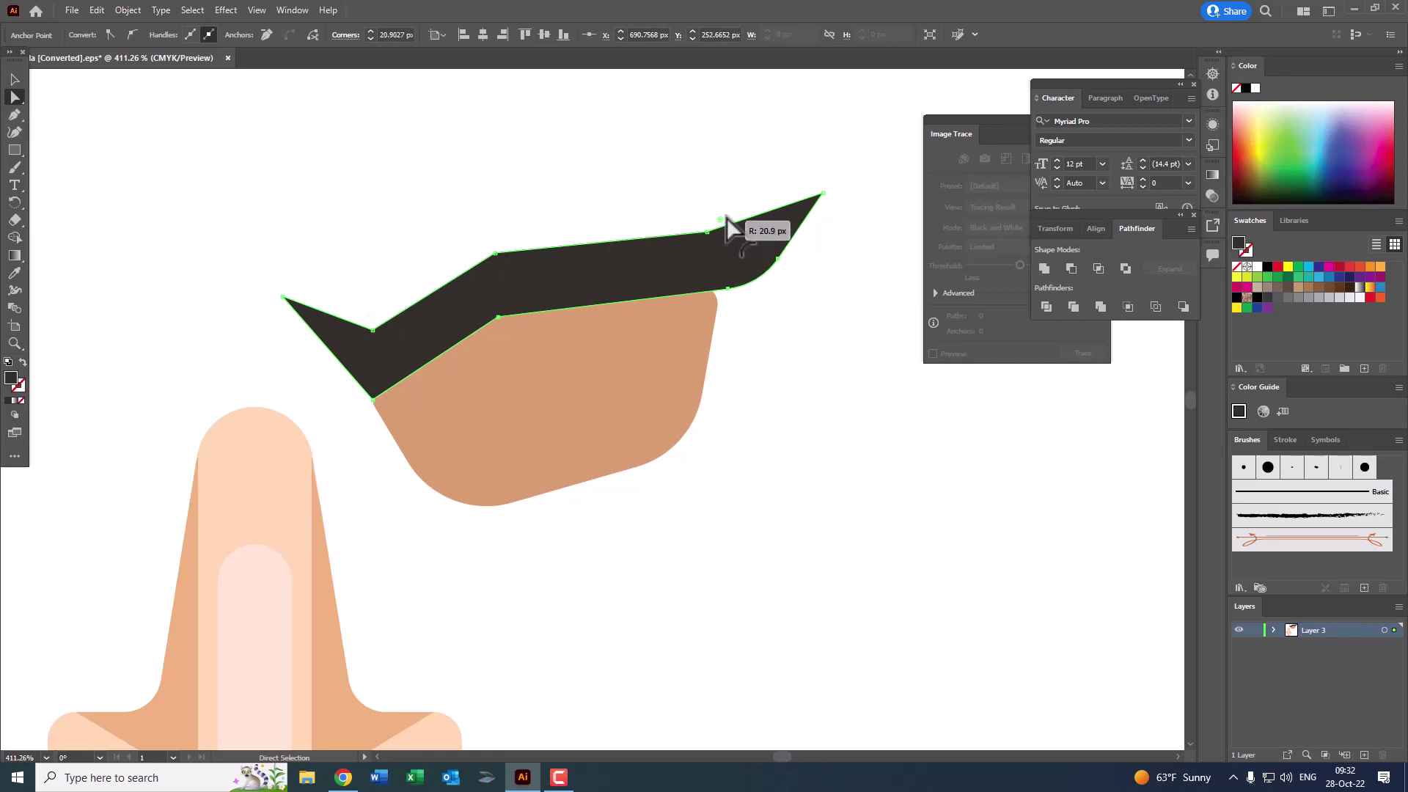
pyautogui.moveTo(732, 240); pyautogui.dragTo(718, 265)
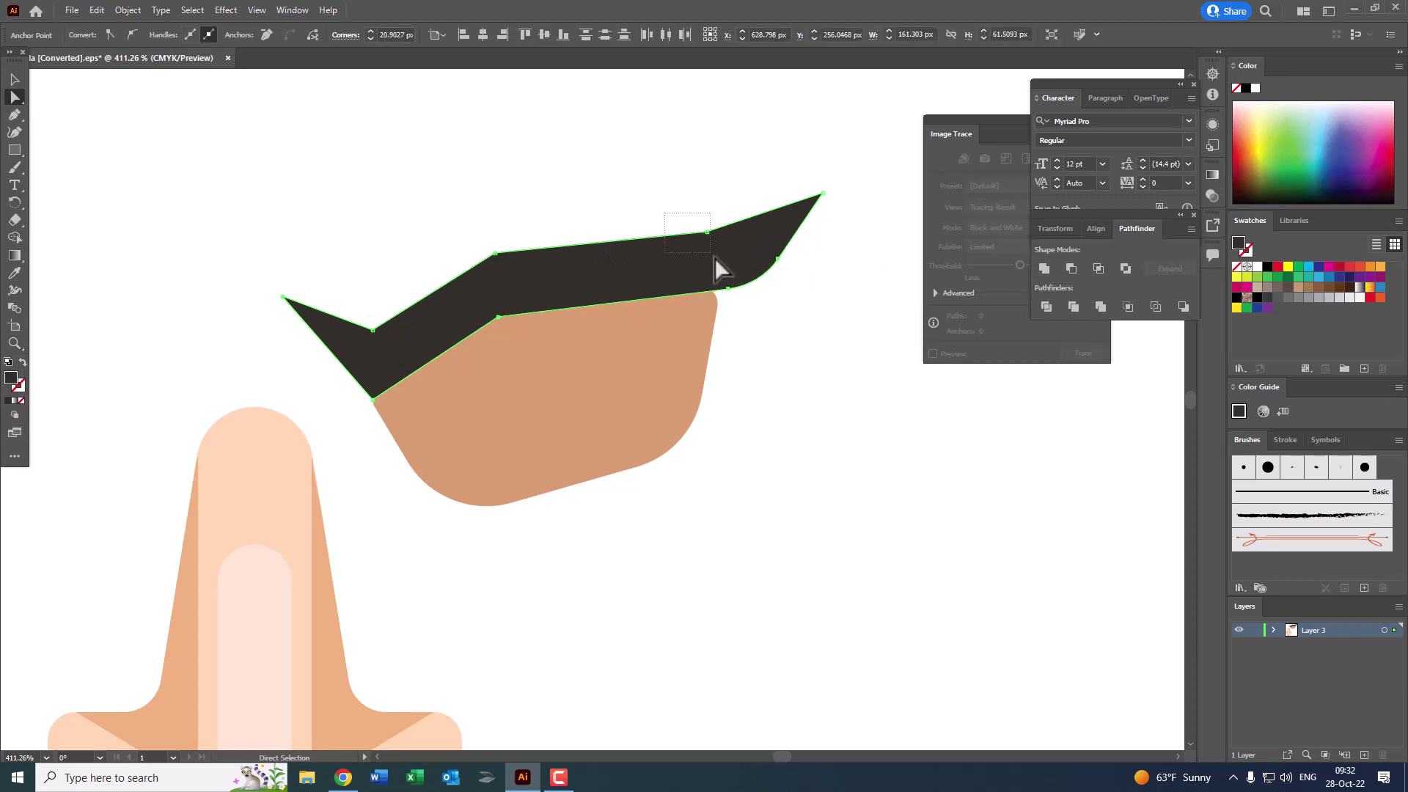
pyautogui.click(503, 269)
pyautogui.click(402, 365)
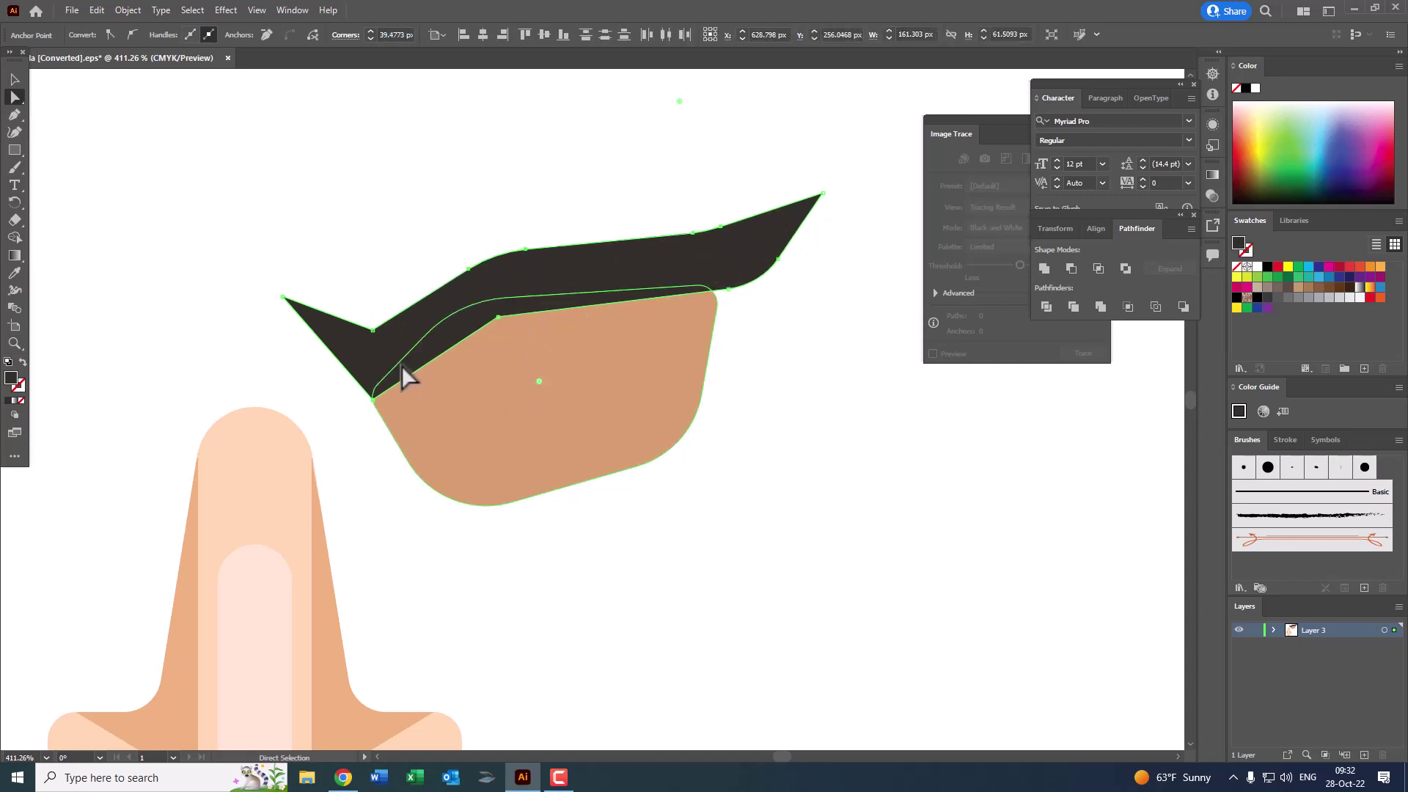
pyautogui.click(371, 330)
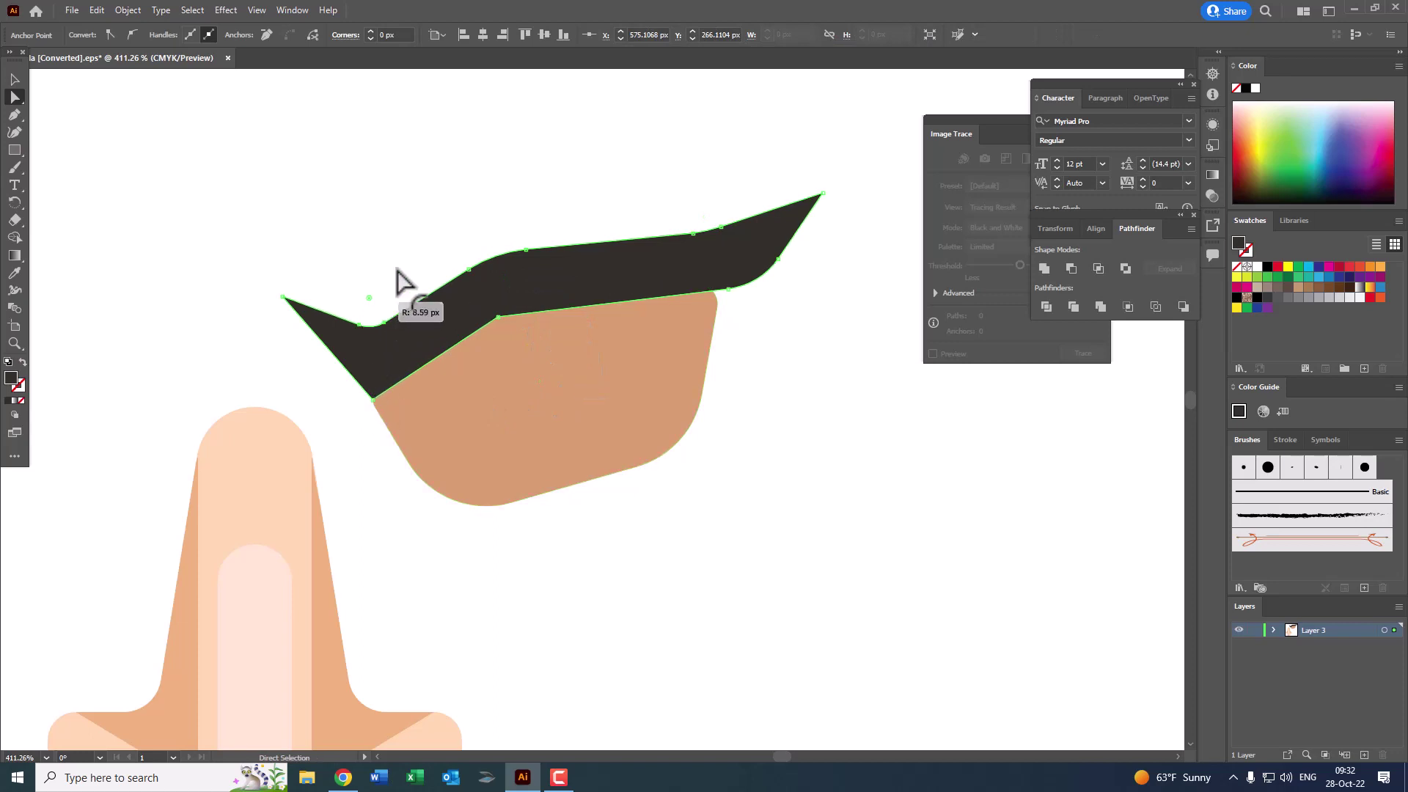
pyautogui.moveTo(644, 317); pyautogui.dragTo(471, 371)
# Step: Nudge the tan socket slightly up and left beneath the finished lid
pyautogui.hotkey('ctrl', 'z')
pyautogui.press('z')
pyautogui.moveTo(874, 371)
pyautogui.mouseDown()
pyautogui.moveTo(697, 374)
pyautogui.moveTo(745, 399)
pyautogui.moveTo(745, 441)
pyautogui.mouseUp()
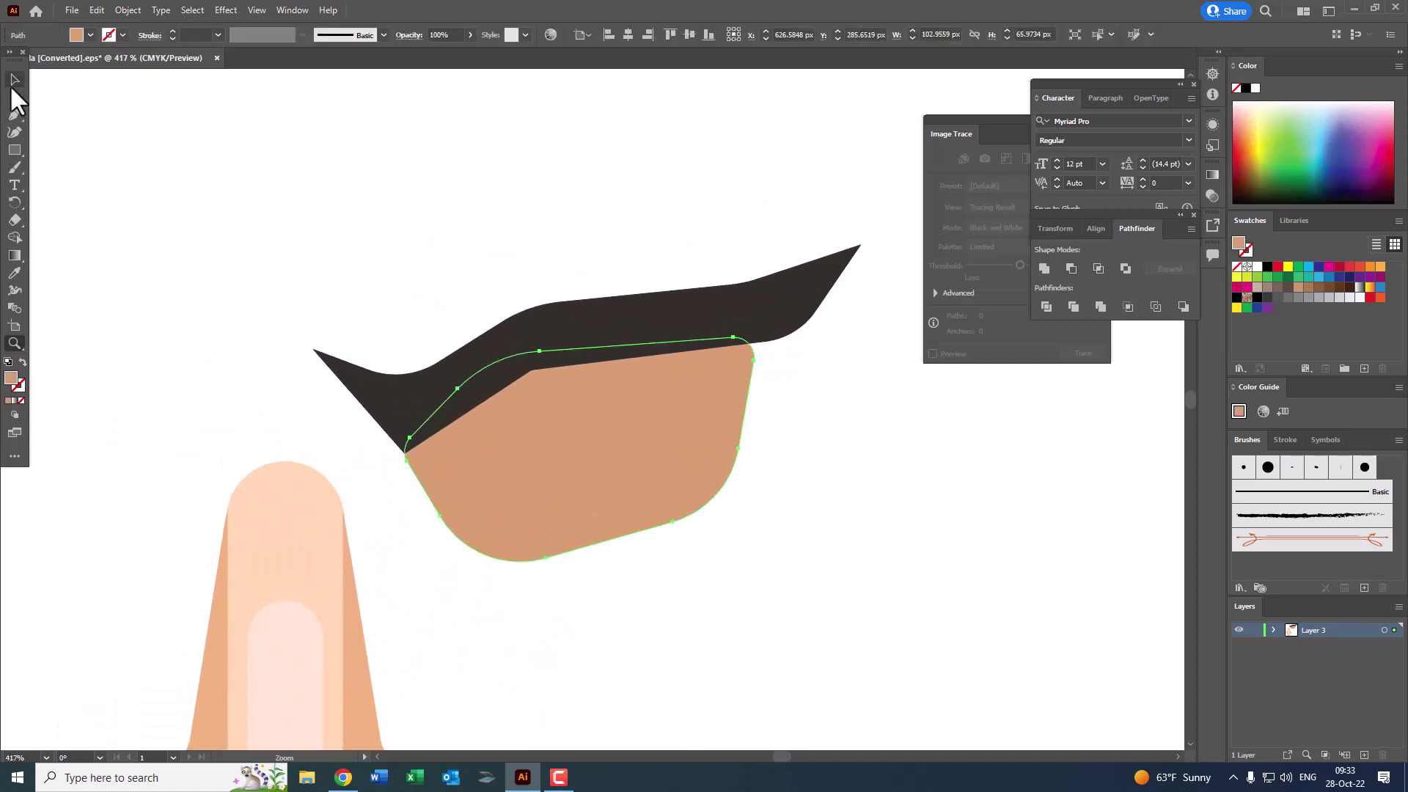
pyautogui.click(13, 83)
pyautogui.click(819, 483)
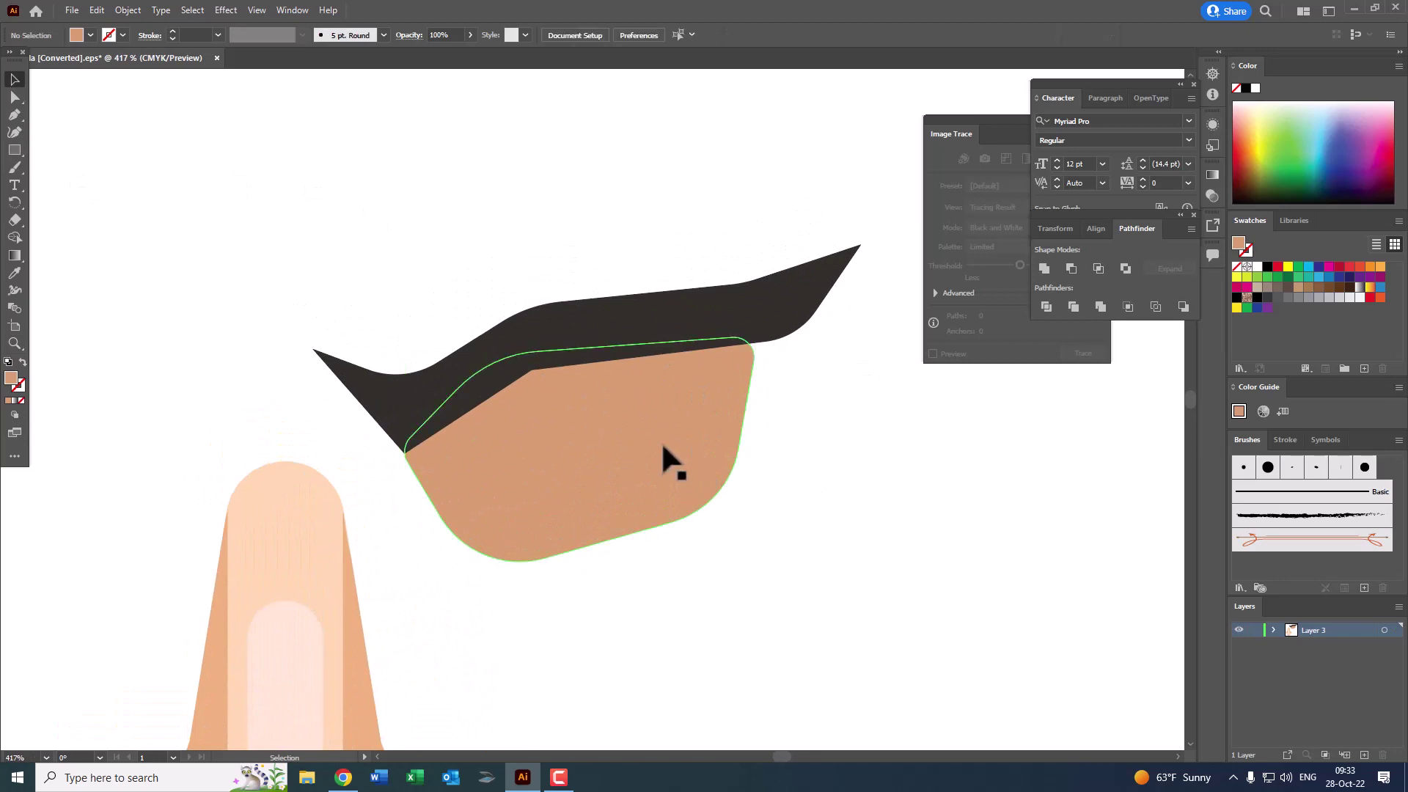
pyautogui.moveTo(663, 445); pyautogui.dragTo(656, 433)
pyautogui.click(937, 543)
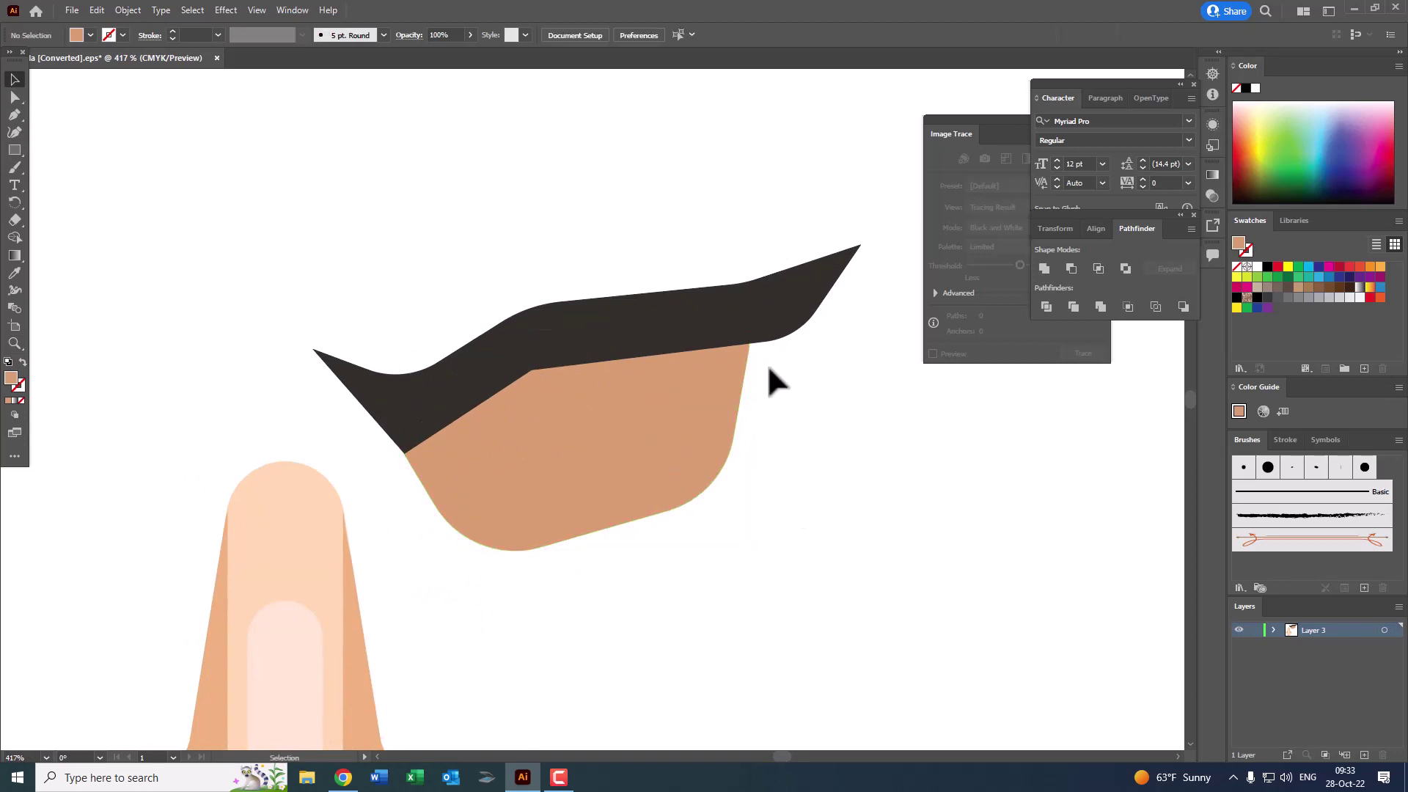
pyautogui.press('z')
pyautogui.moveTo(768, 364); pyautogui.dragTo(698, 421)
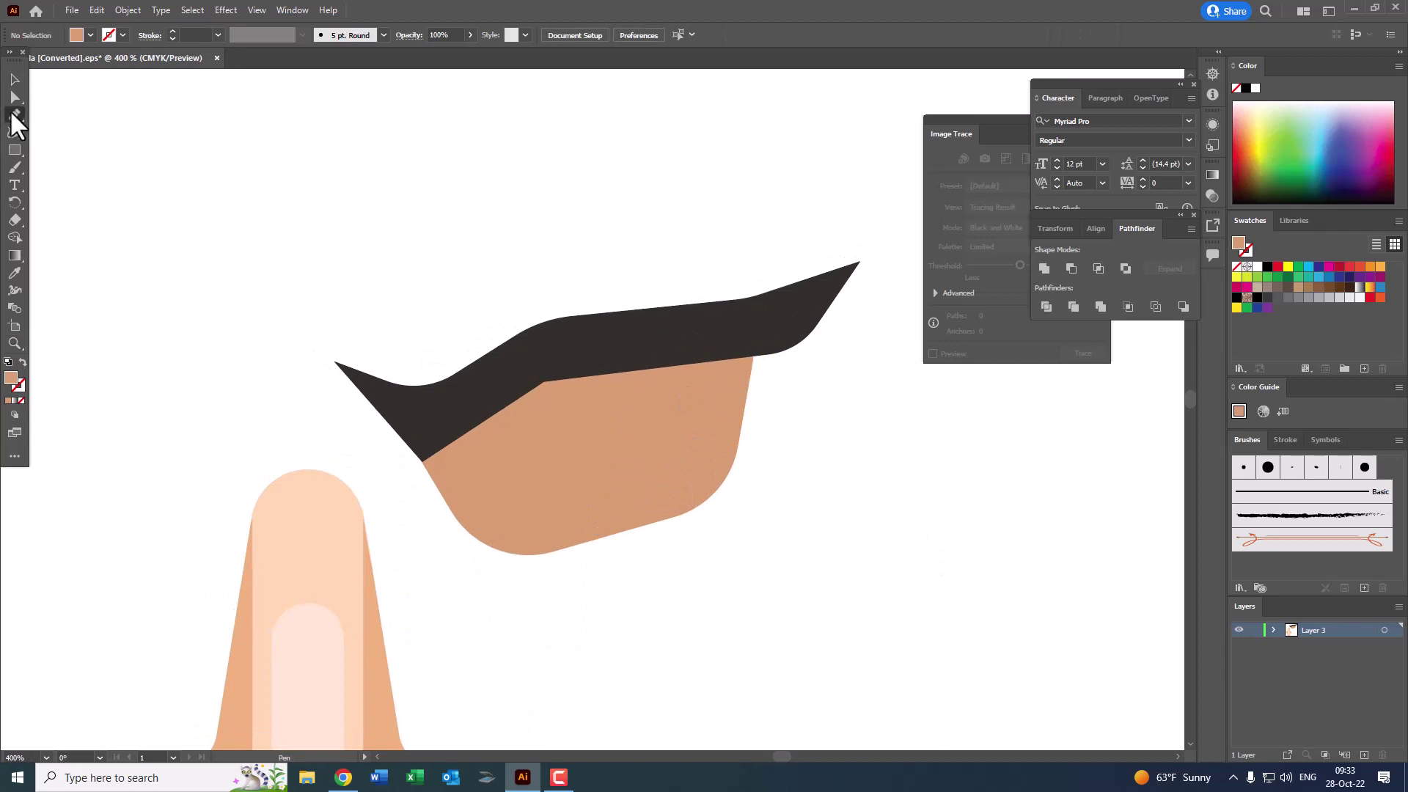
# Step: Draw a five-corner eye-white shape inside the socket, filled with sampled white
pyautogui.click(15, 115)
pyautogui.click(434, 430)
pyautogui.click(510, 507)
pyautogui.click(661, 485)
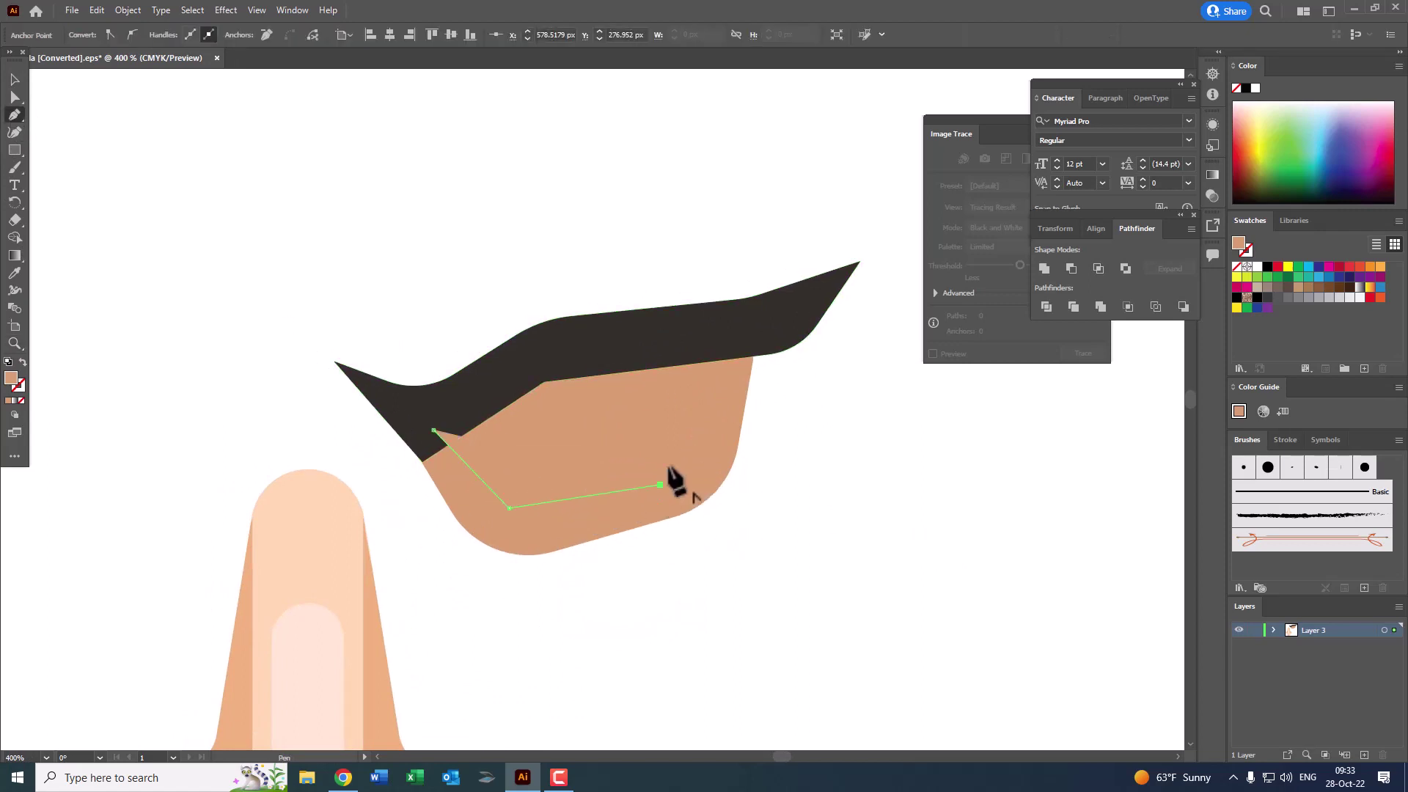
pyautogui.click(701, 350)
pyautogui.click(535, 350)
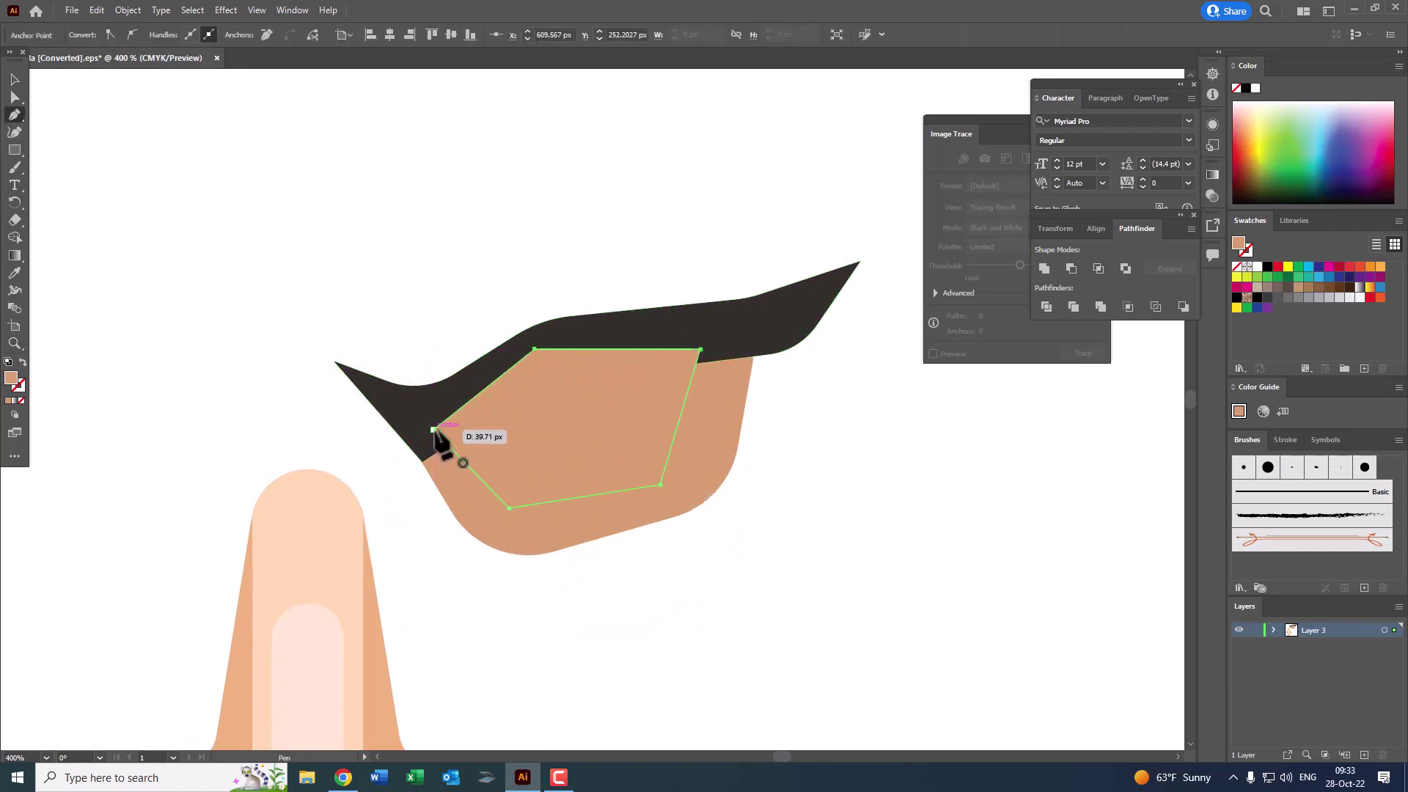
pyautogui.click(15, 273)
pyautogui.click(186, 288)
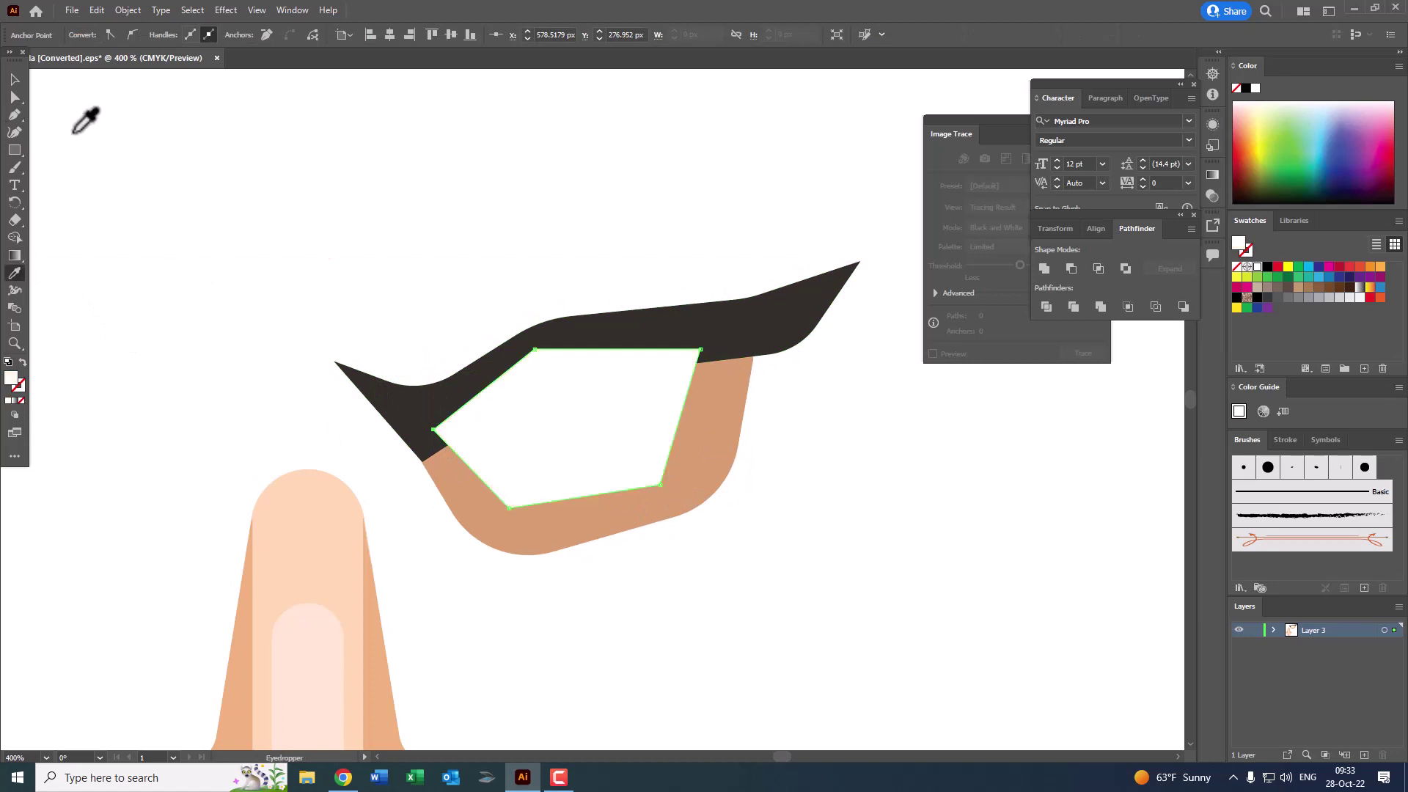
# Step: Change the eye-white fill to pale cream and round its lower-right corner
pyautogui.click(15, 98)
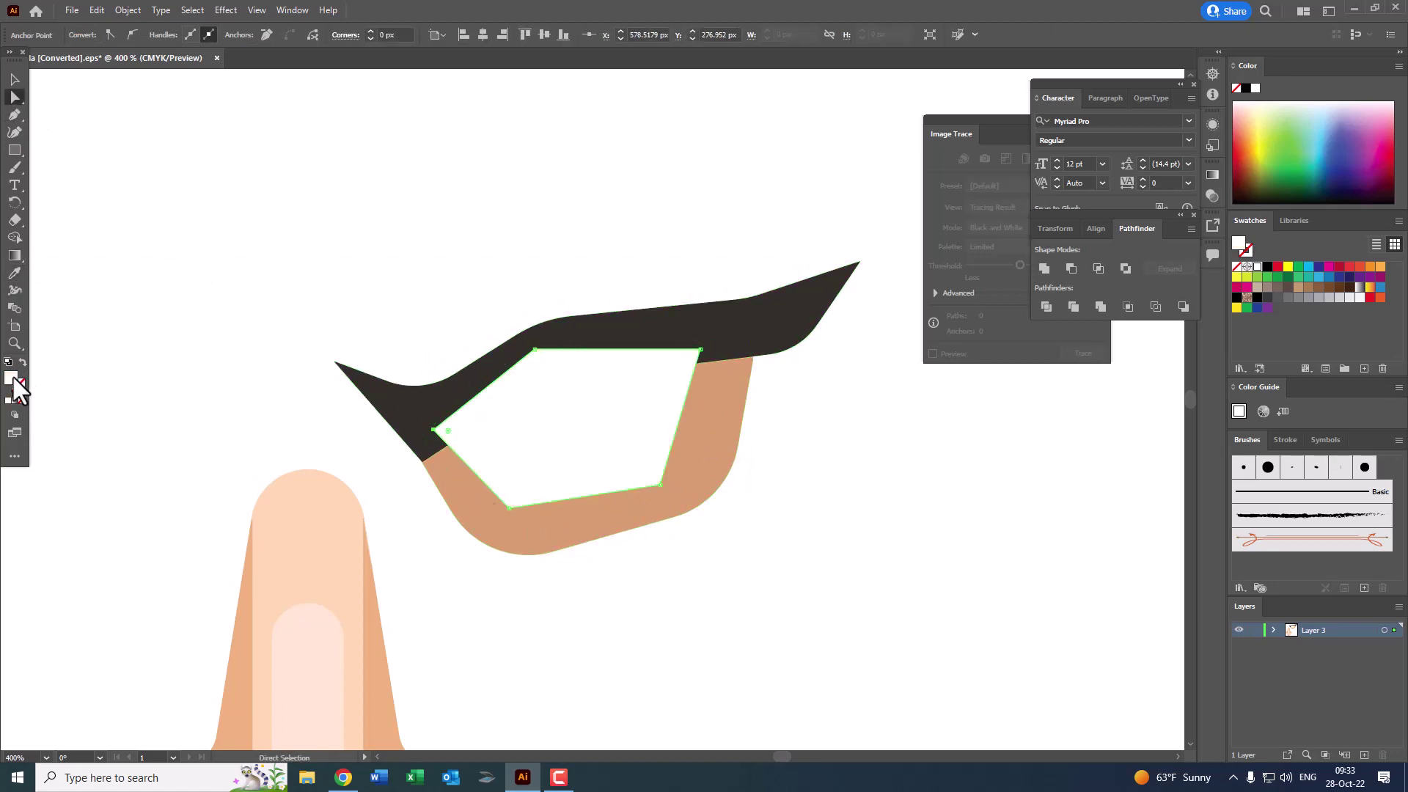
pyautogui.doubleClick(12, 378)
pyautogui.moveTo(717, 464); pyautogui.dragTo(718, 449)
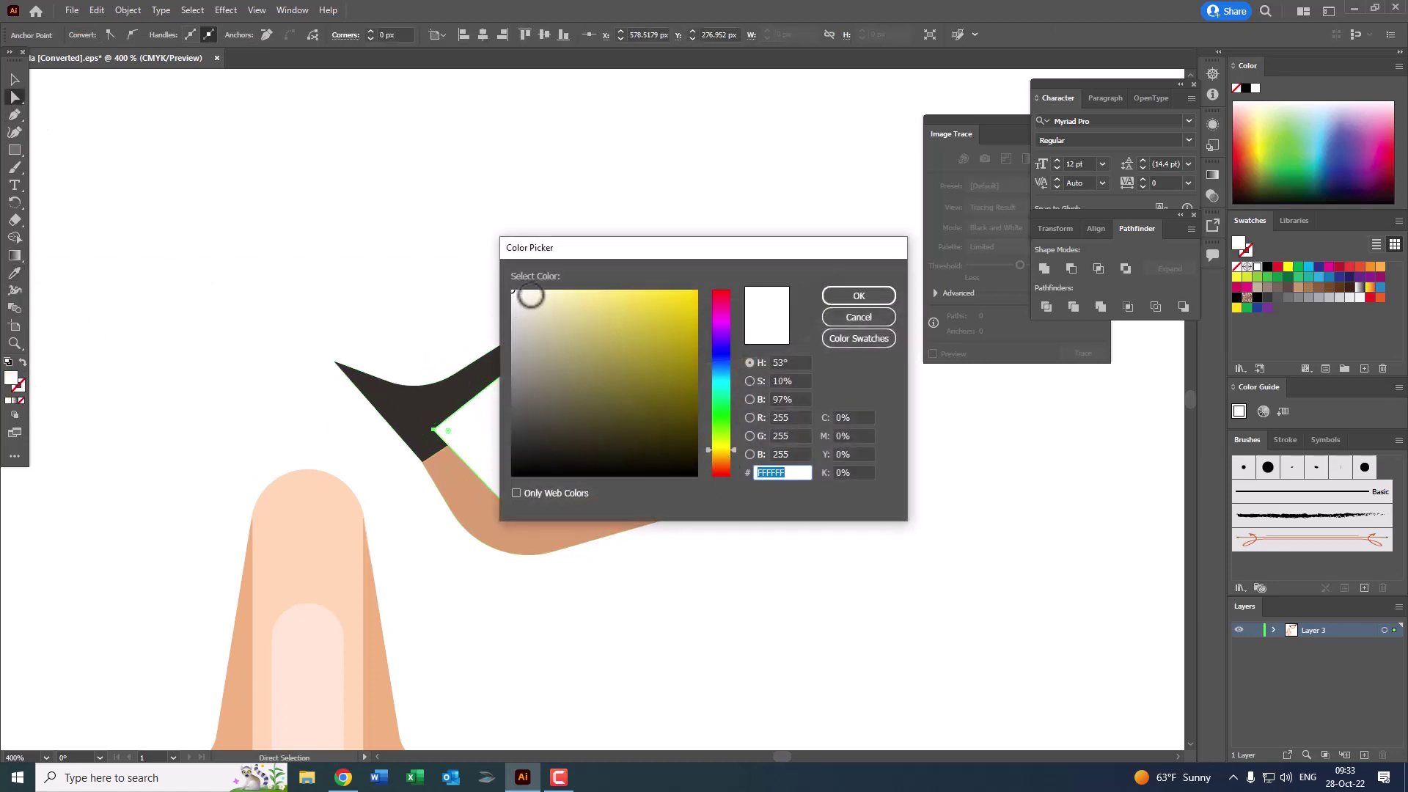
pyautogui.click(531, 296)
pyautogui.click(859, 296)
pyautogui.press('z')
pyautogui.moveTo(628, 245); pyautogui.dragTo(607, 352)
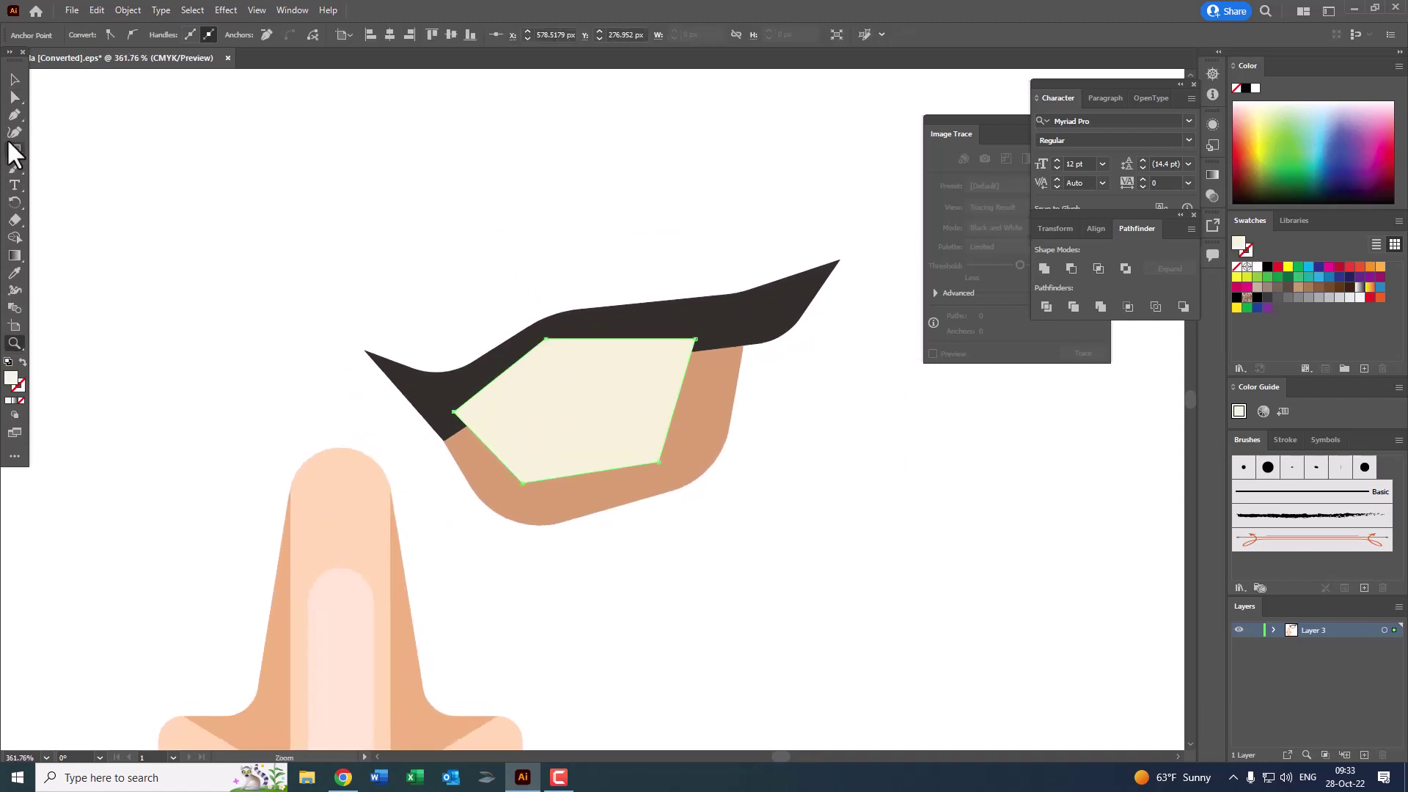
pyautogui.press('a')
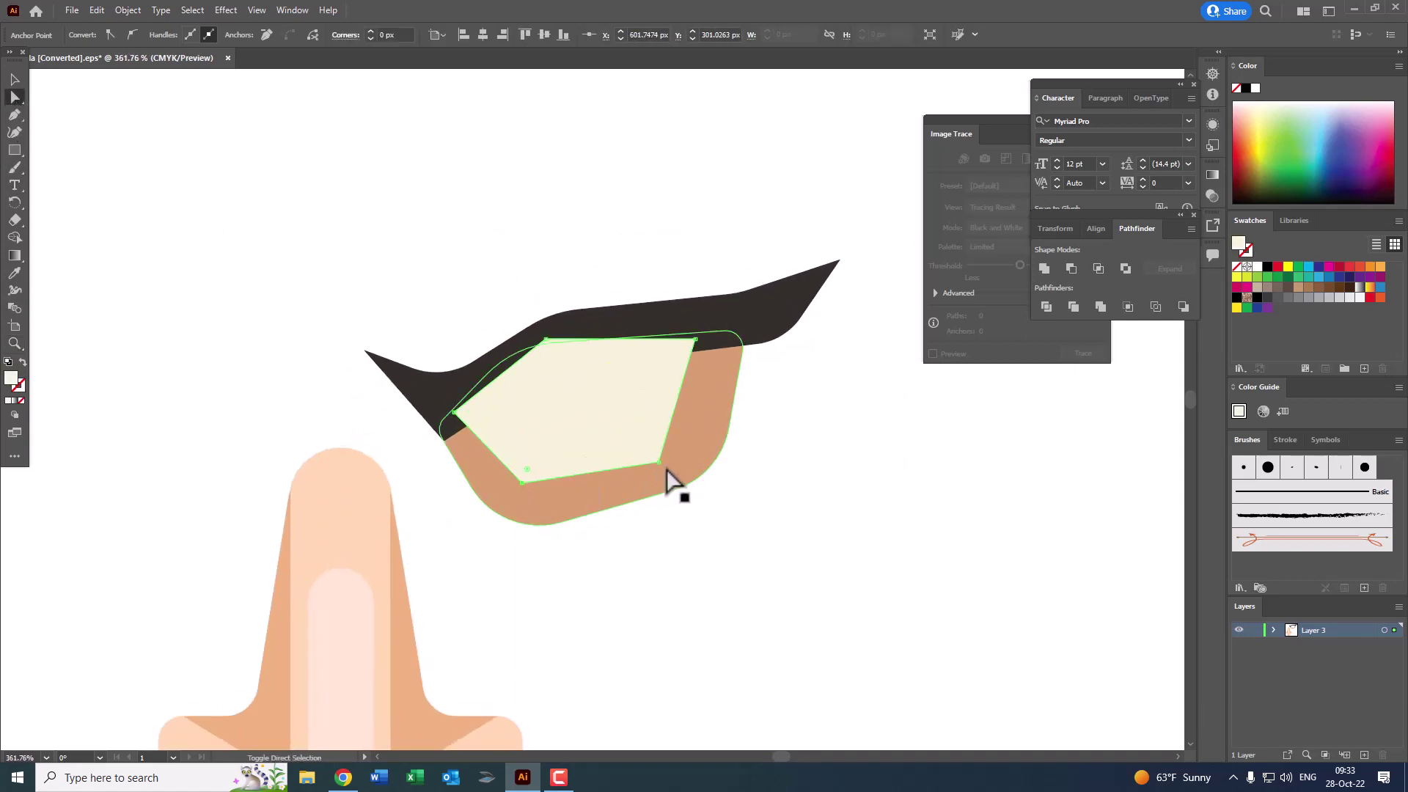
pyautogui.moveTo(659, 463)
pyautogui.mouseDown()
pyautogui.moveTo(655, 363)
pyautogui.moveTo(551, 392)
pyautogui.mouseUp()
pyautogui.press('z')
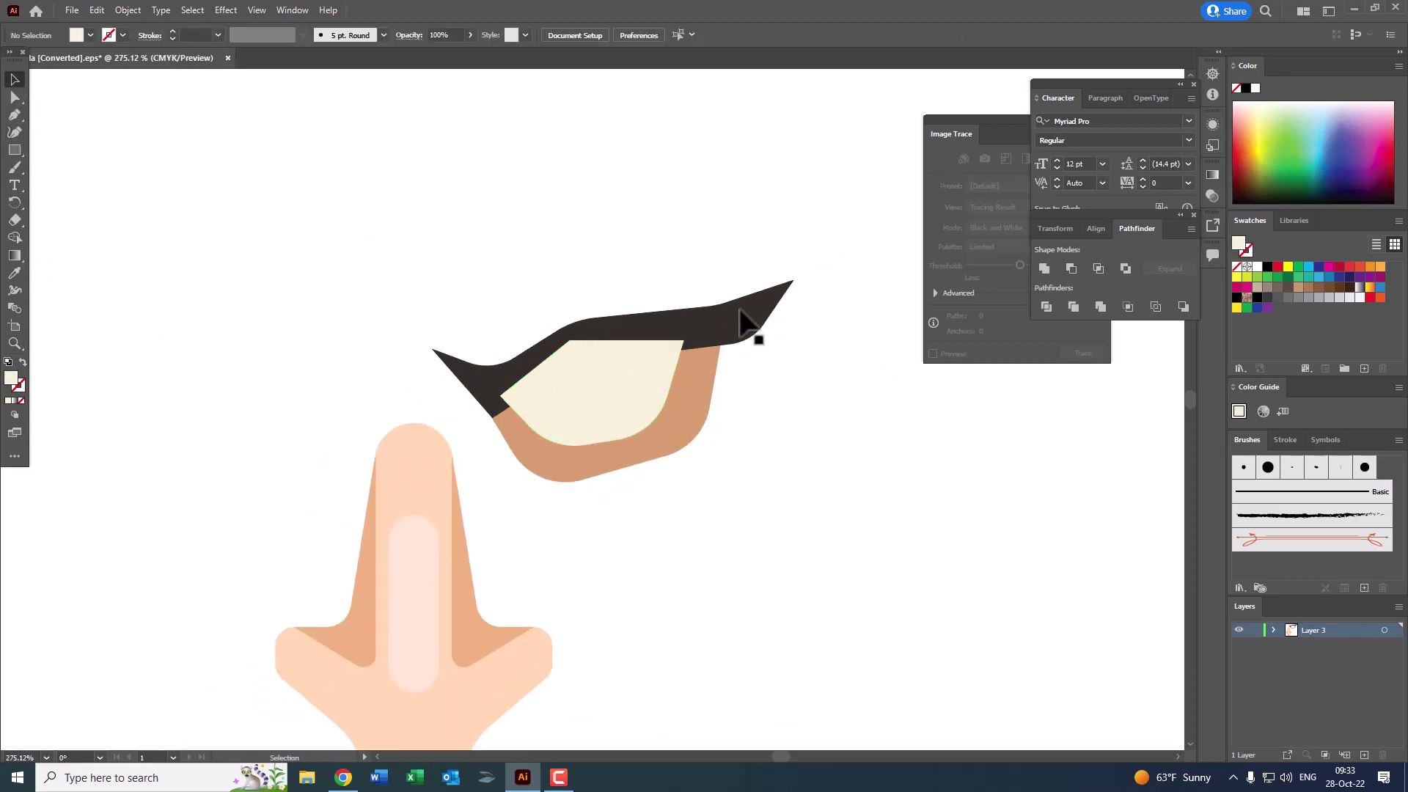
# Step: Bring the dark eyelid to the front, above the eye white
pyautogui.click(754, 323)
pyautogui.click(128, 10)
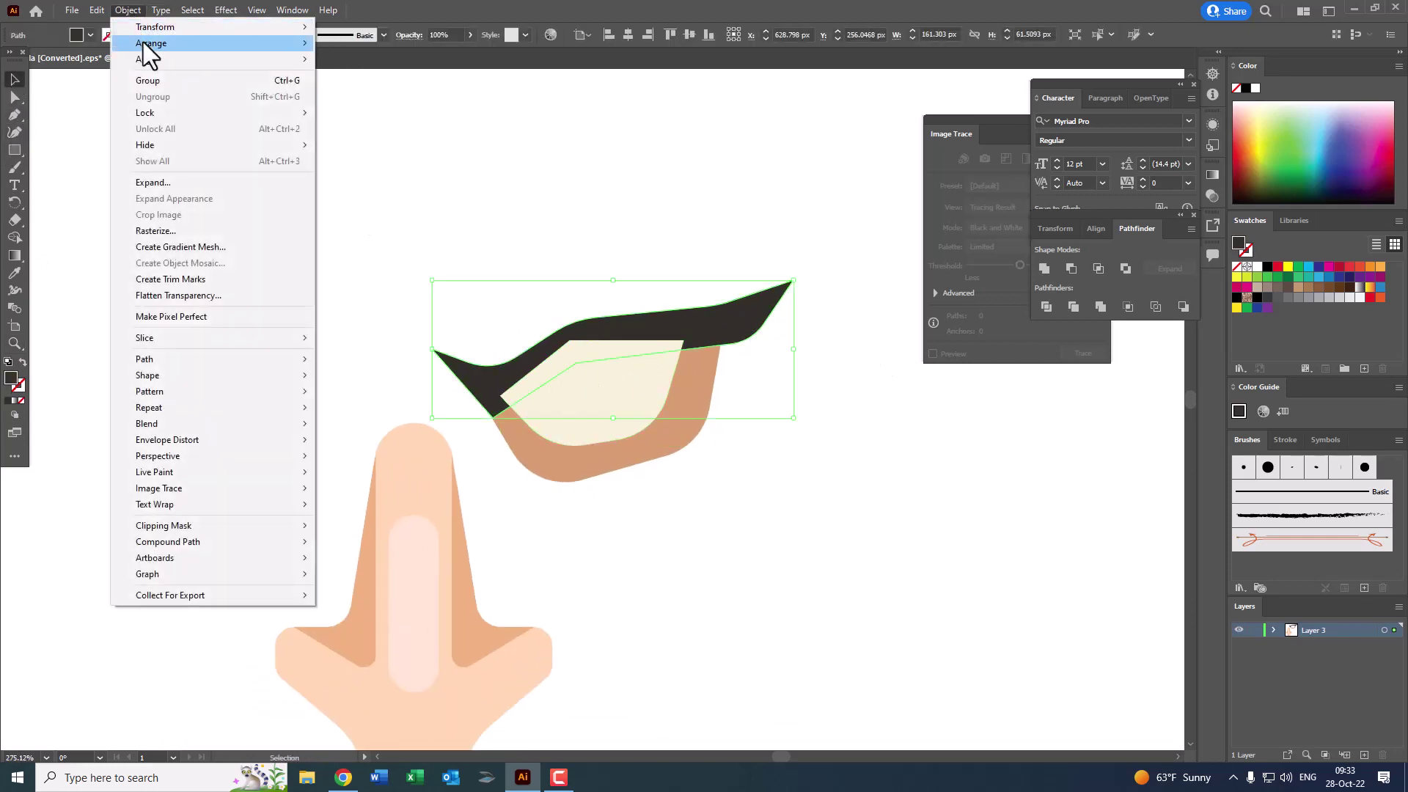
pyautogui.click(367, 43)
pyautogui.click(747, 370)
pyautogui.press('z')
pyautogui.moveTo(669, 399)
pyautogui.mouseDown()
pyautogui.moveTo(606, 418)
pyautogui.moveTo(628, 462)
pyautogui.mouseUp()
pyautogui.moveTo(563, 396); pyautogui.dragTo(587, 399)
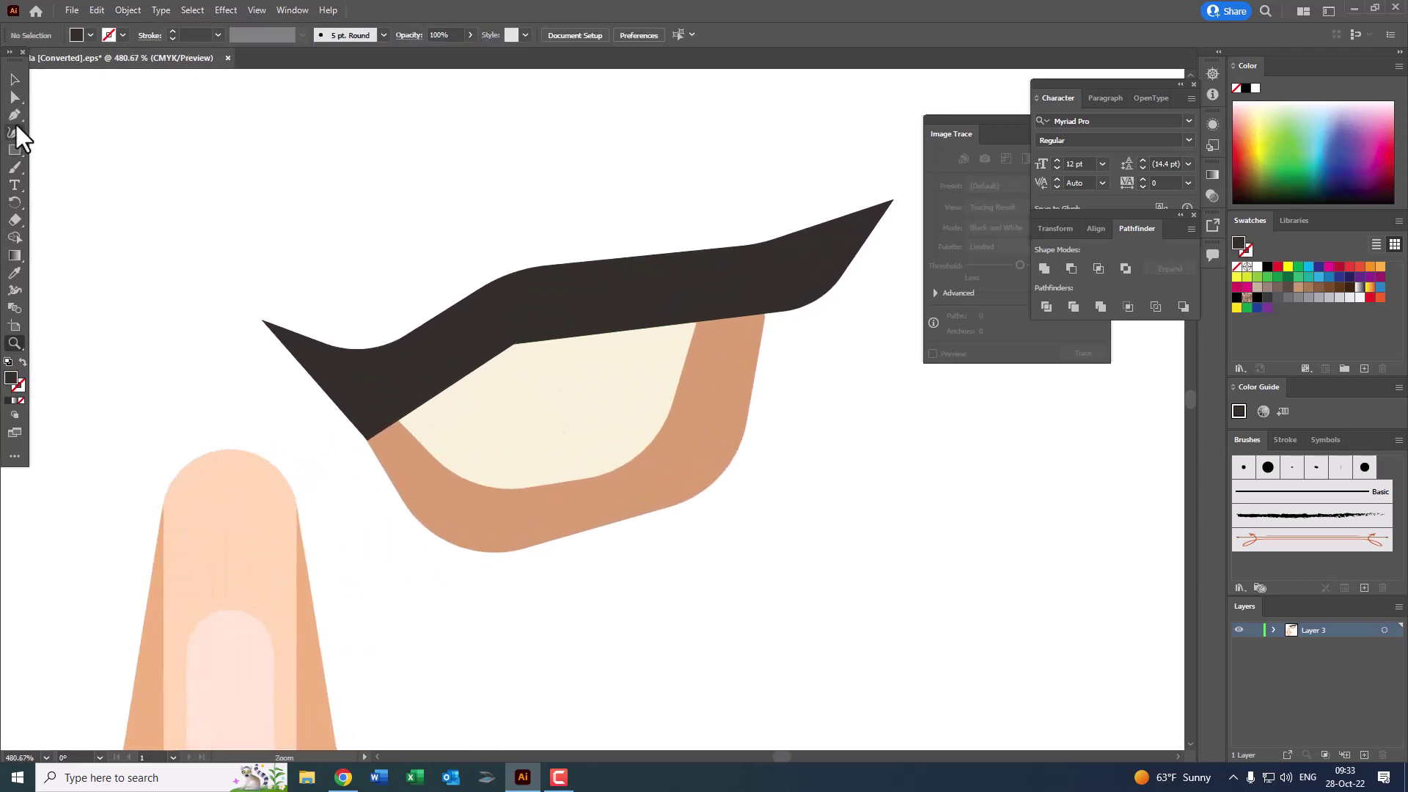
# Step: Draw a thin curved crescent path inside the eye white, up under the lid
pyautogui.click(14, 114)
pyautogui.click(566, 456)
pyautogui.moveTo(587, 321); pyautogui.dragTo(570, 276)
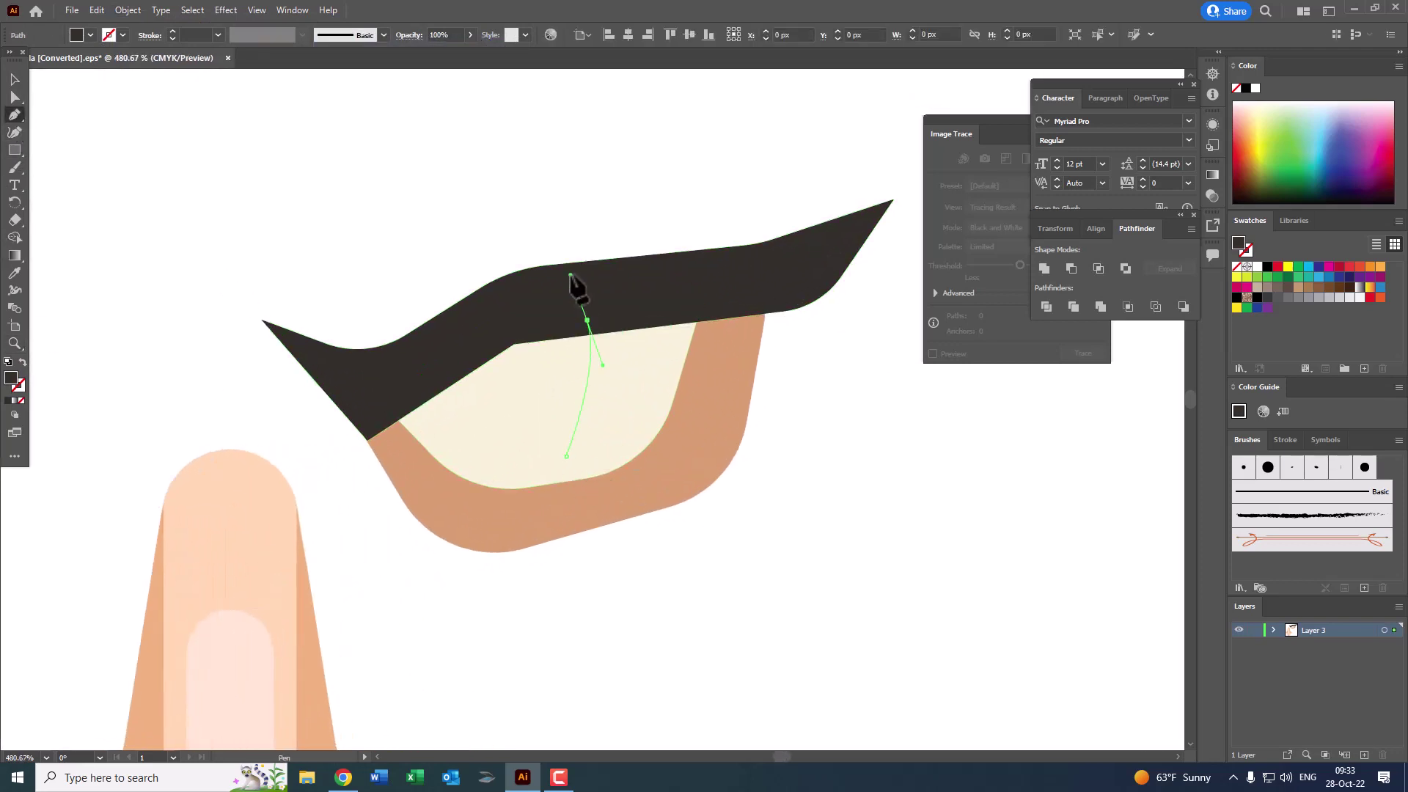
pyautogui.hotkey('ctrl', 'z')
pyautogui.moveTo(641, 312); pyautogui.dragTo(649, 215)
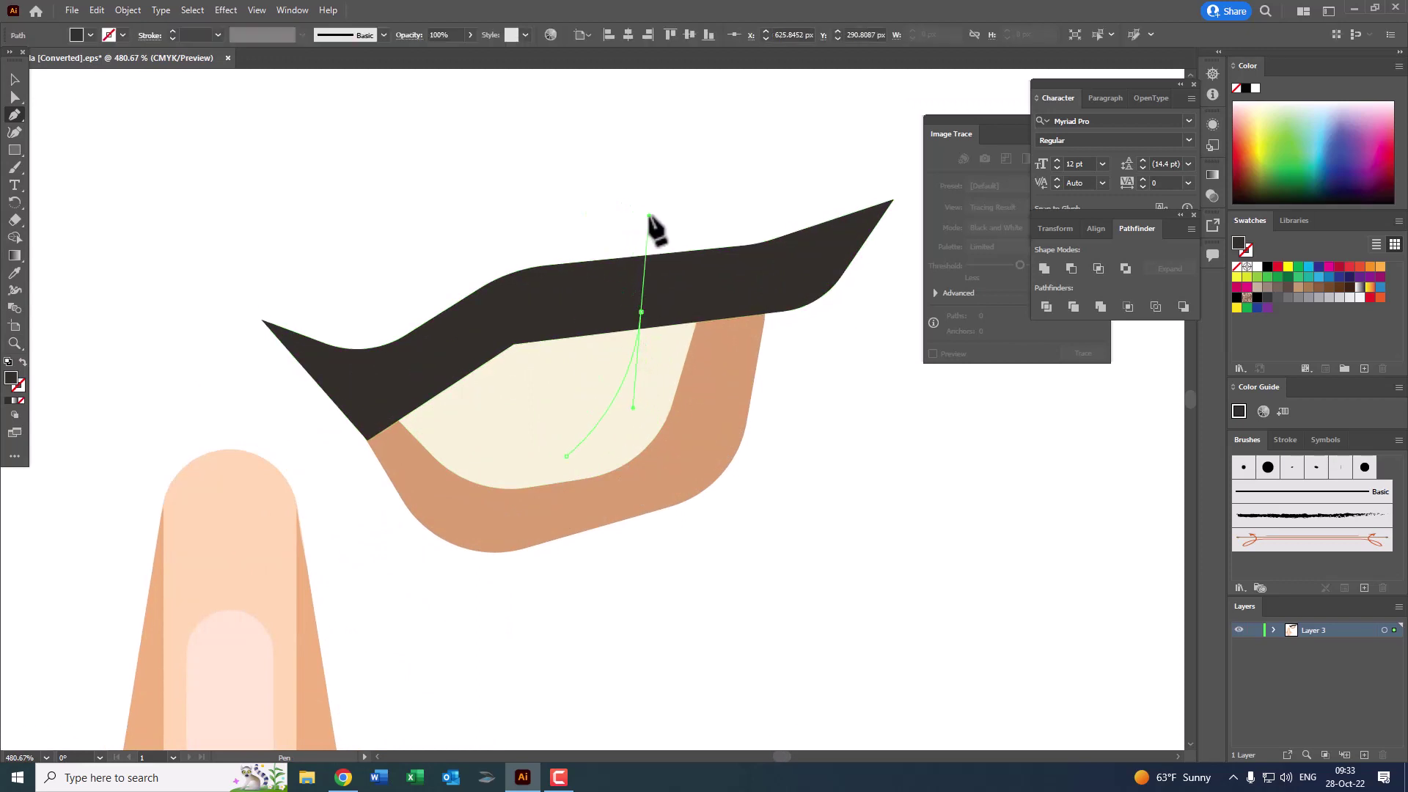
pyautogui.moveTo(641, 312); pyautogui.dragTo(684, 314)
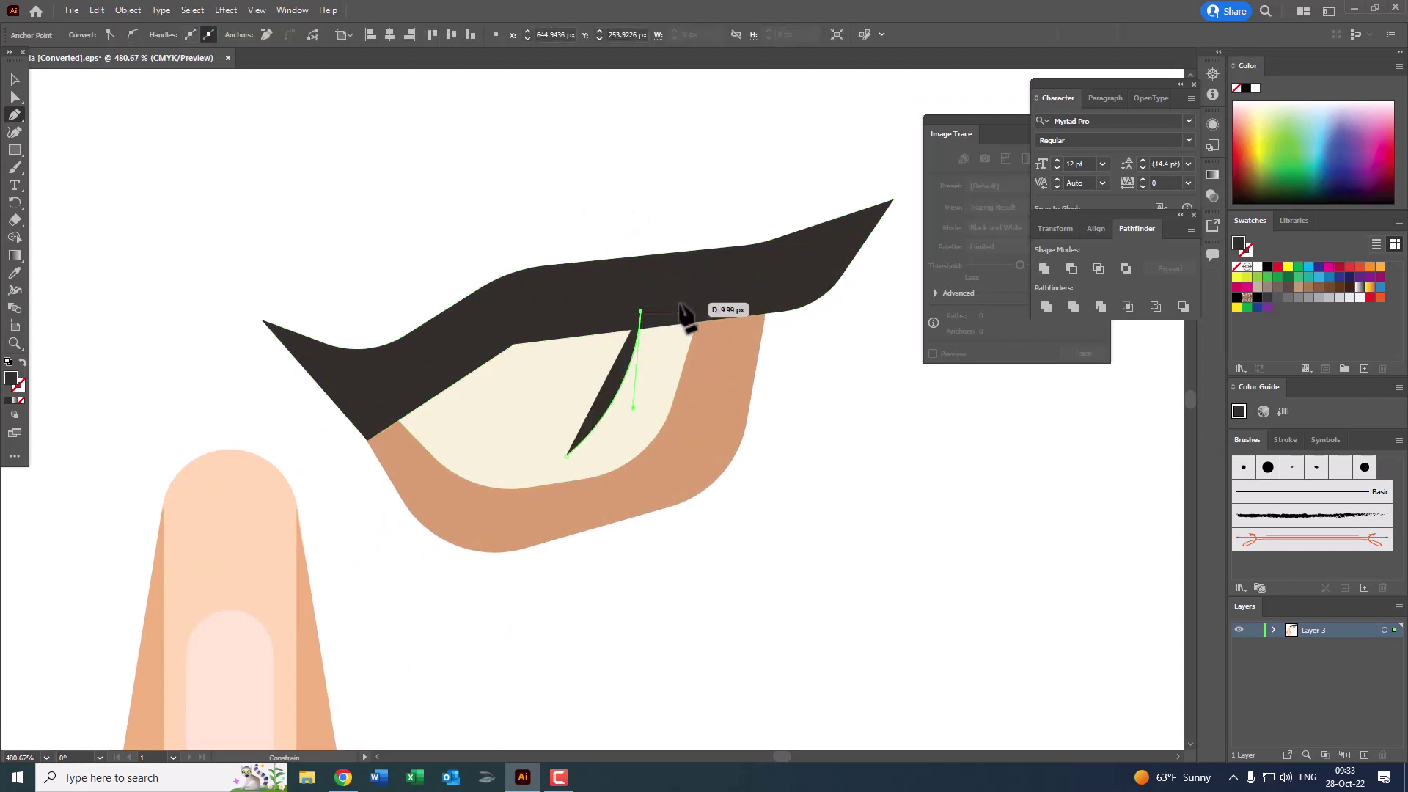
pyautogui.click(678, 312)
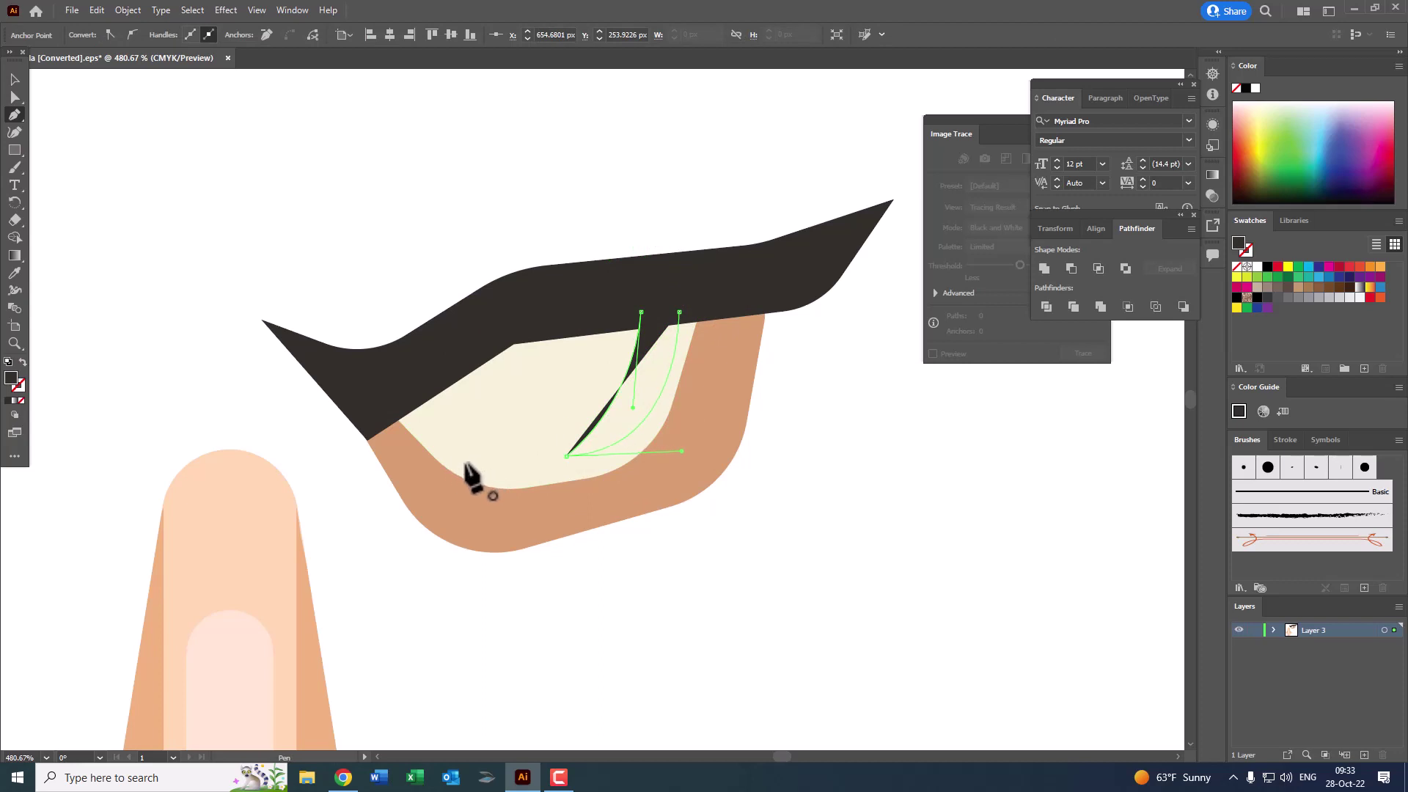
pyautogui.press('z')
pyautogui.moveTo(689, 440); pyautogui.dragTo(541, 460)
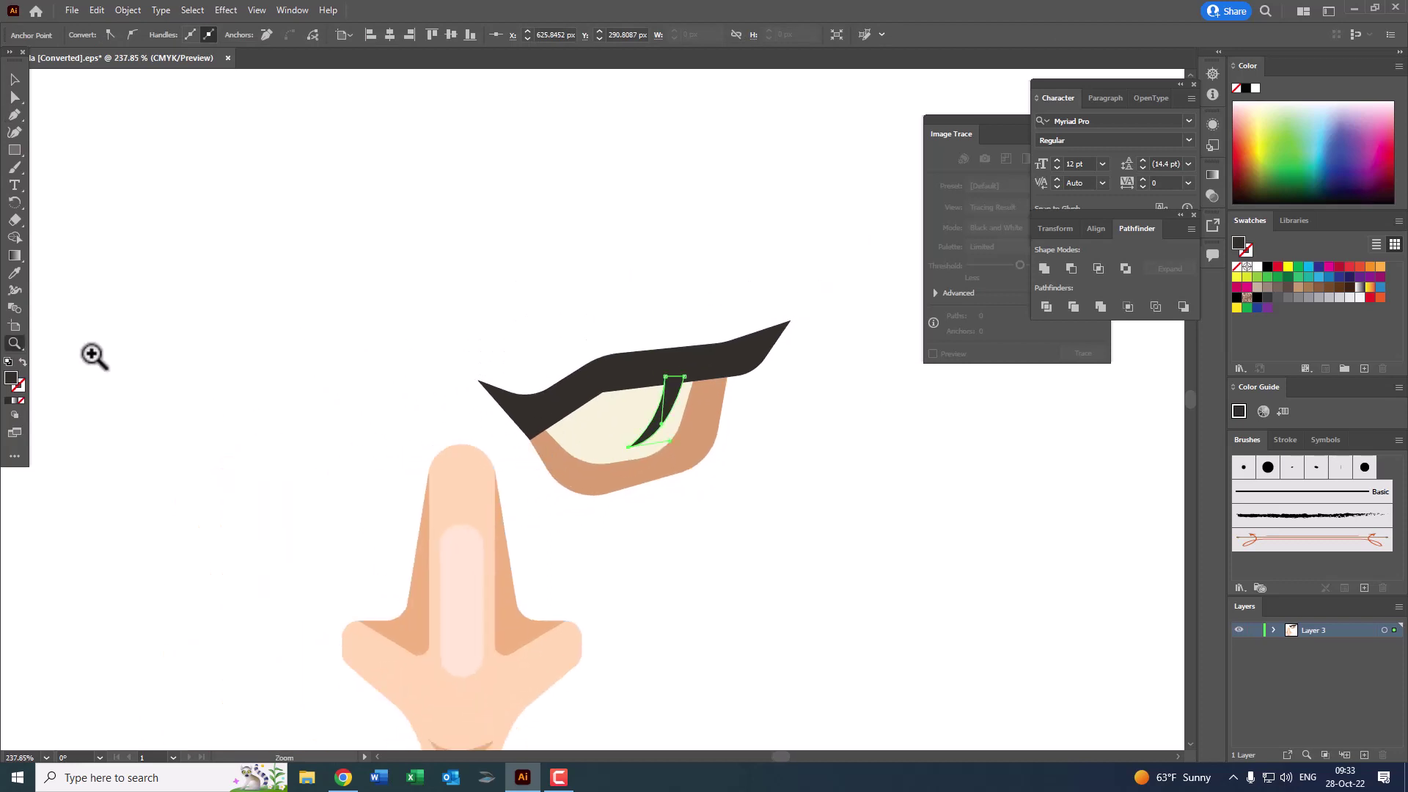
# Step: Sample the eye-white colour onto the crescent and darken it to #D3CCA7
pyautogui.click(601, 436)
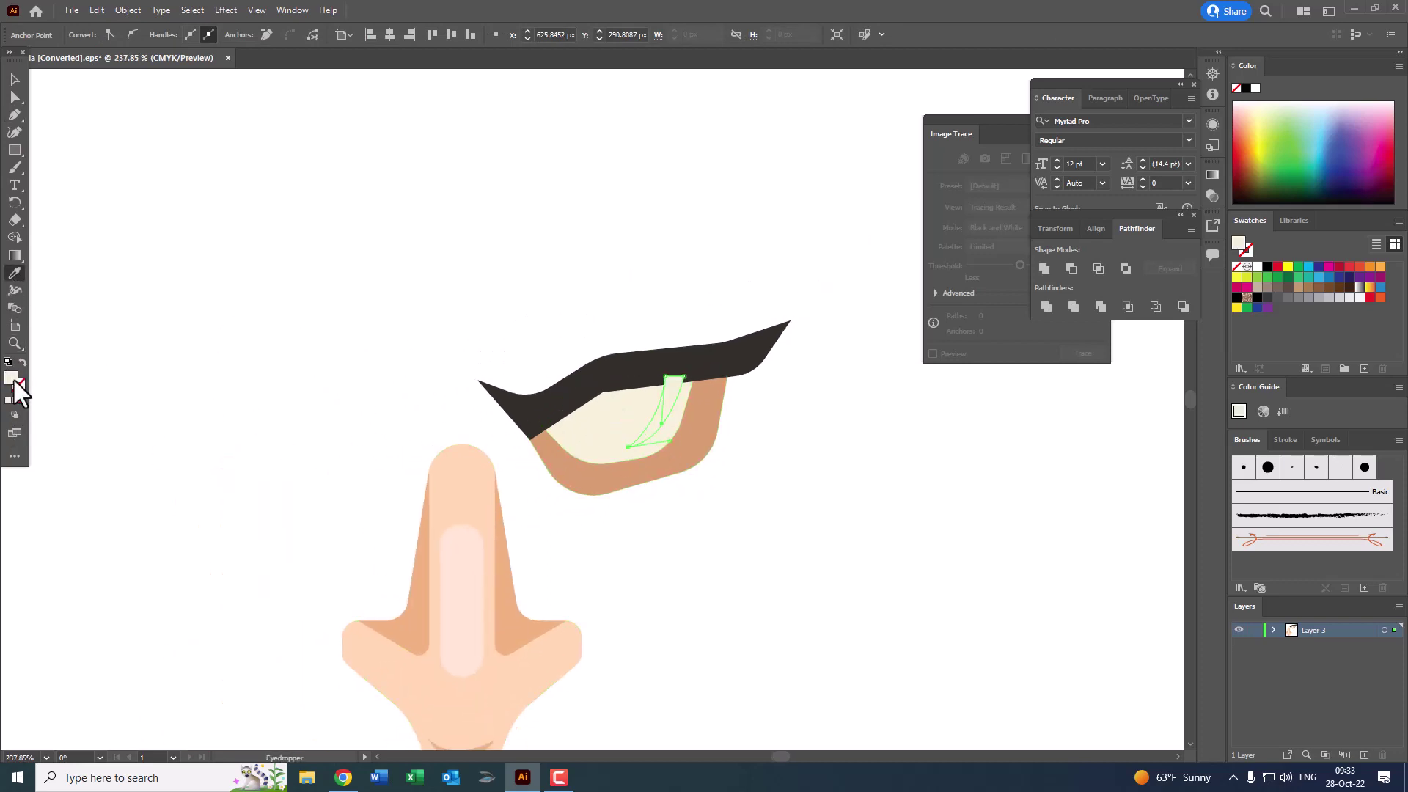
pyautogui.doubleClick(11, 379)
pyautogui.moveTo(532, 301); pyautogui.dragTo(550, 321)
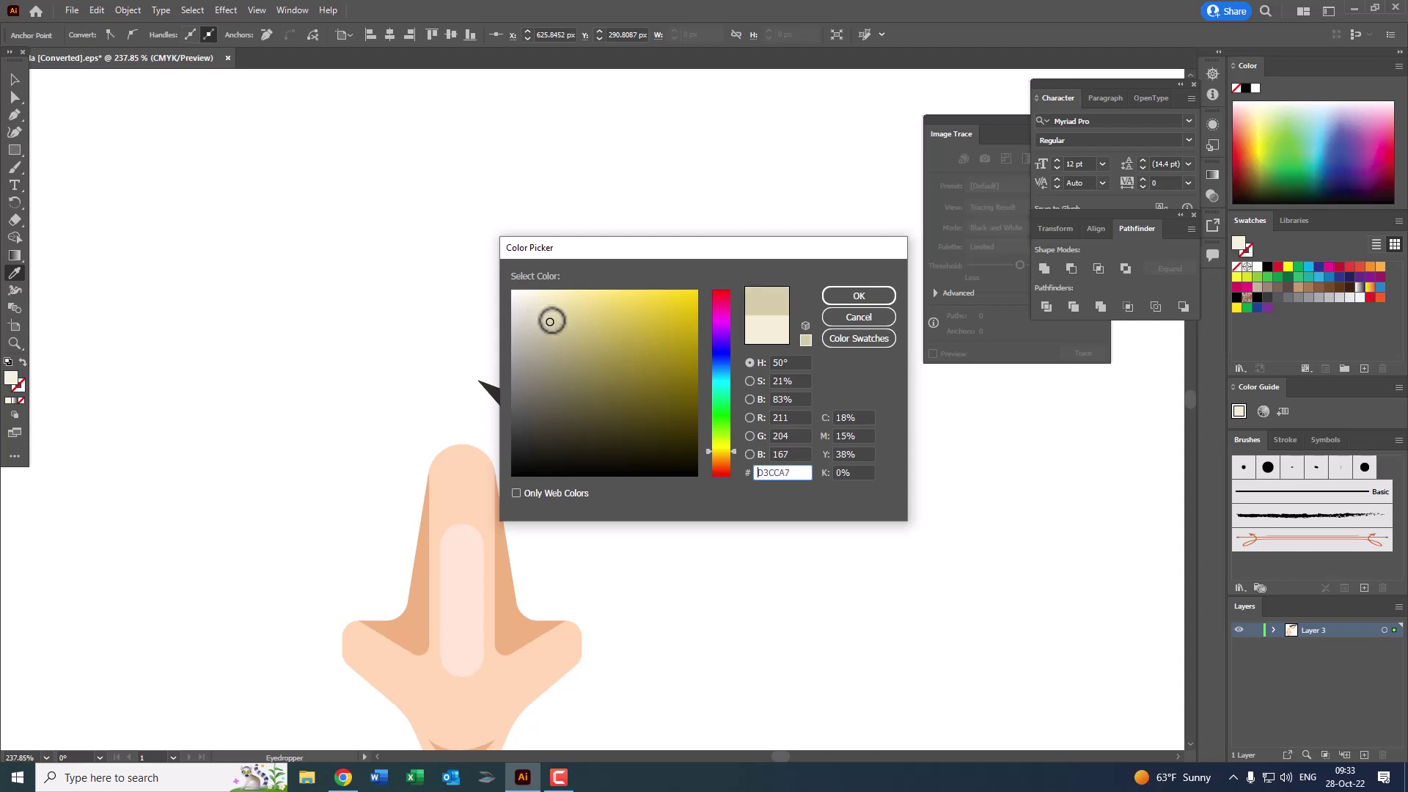
pyautogui.click(880, 297)
pyautogui.press('z')
pyautogui.keyDown('alt'); pyautogui.click(616, 462); pyautogui.keyUp('alt')
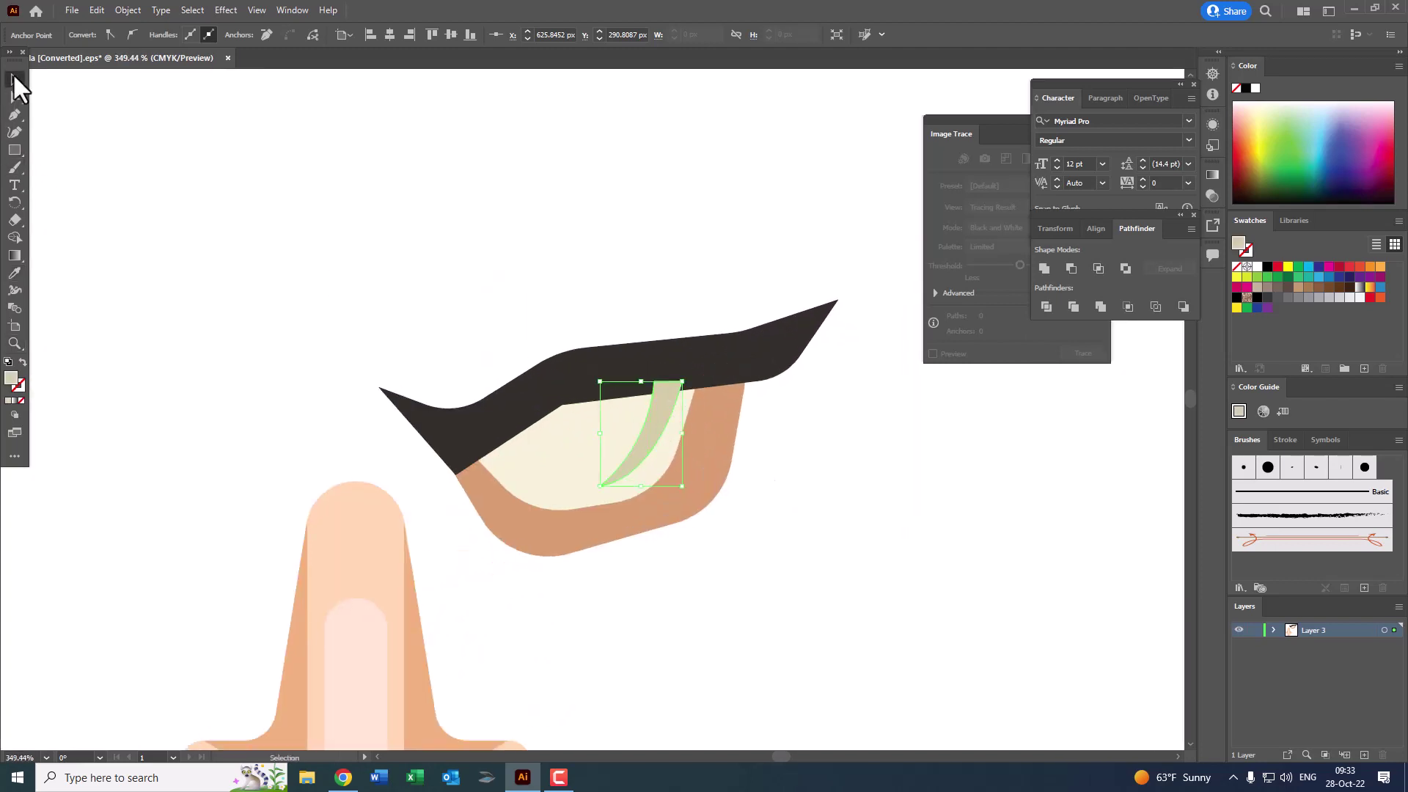
# Step: Bring the dark eyelid to the front, over the beige crescent
pyautogui.click(15, 78)
pyautogui.click(770, 352)
pyautogui.click(128, 10)
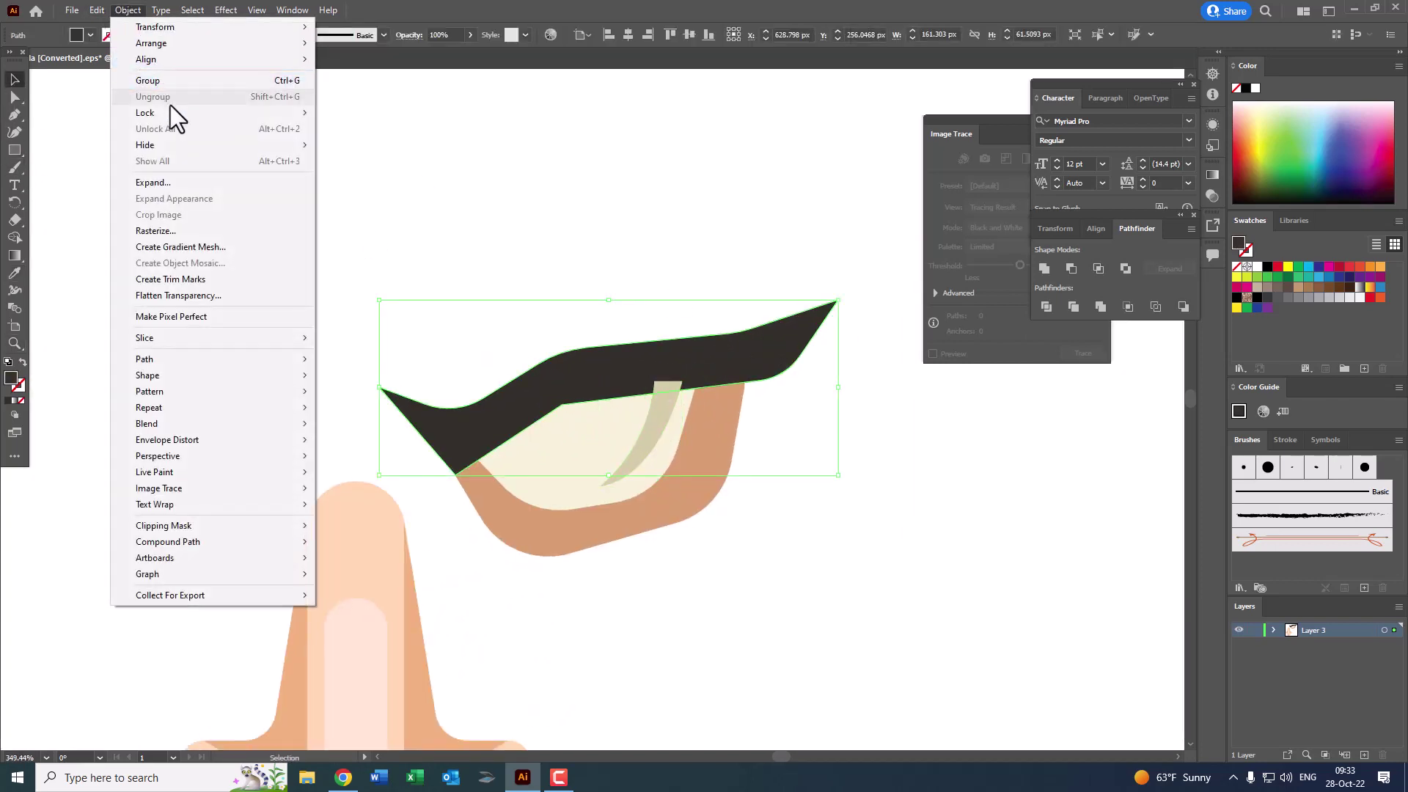
pyautogui.click(377, 45)
pyautogui.press('z')
pyautogui.keyDown('alt'); pyautogui.click(650, 480); pyautogui.keyUp('alt')
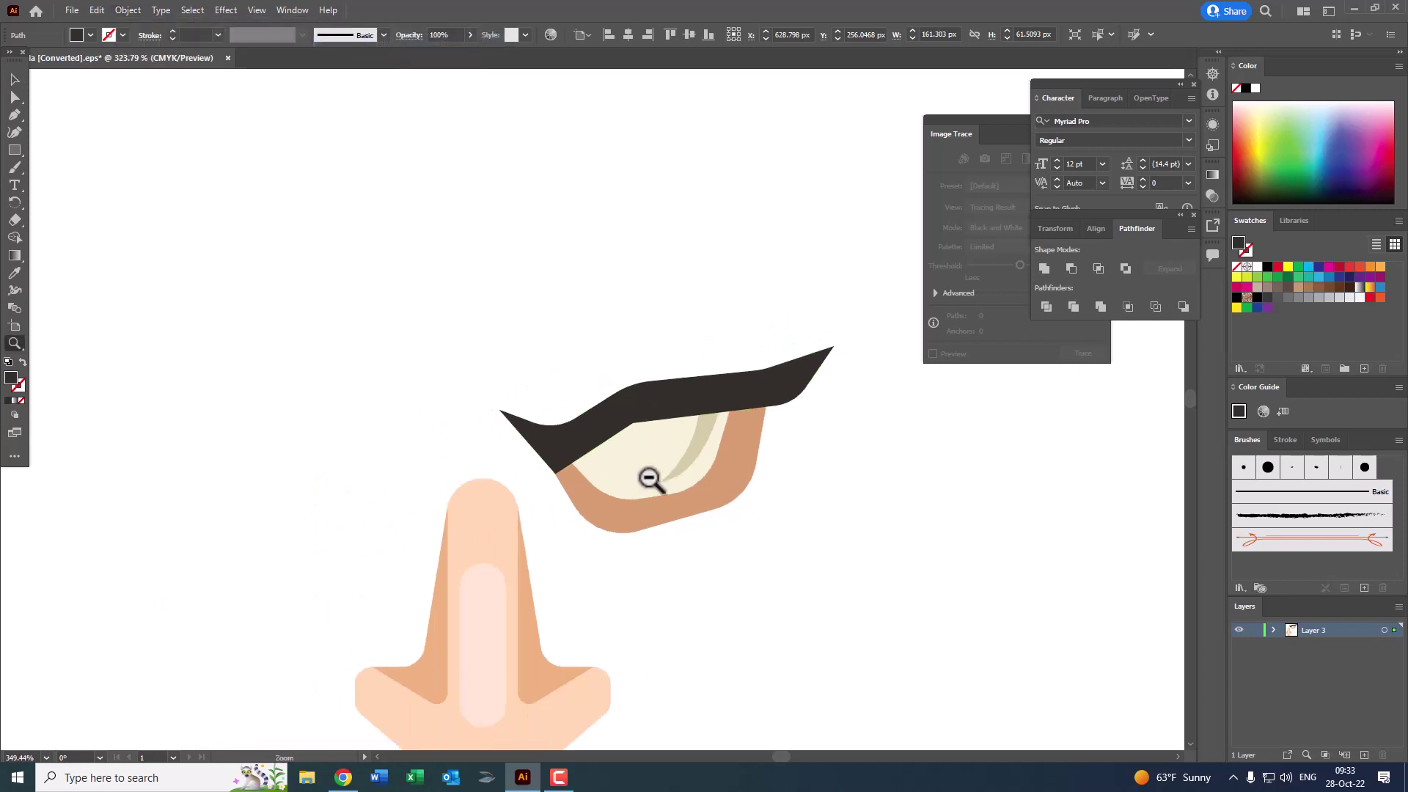
pyautogui.click(686, 499)
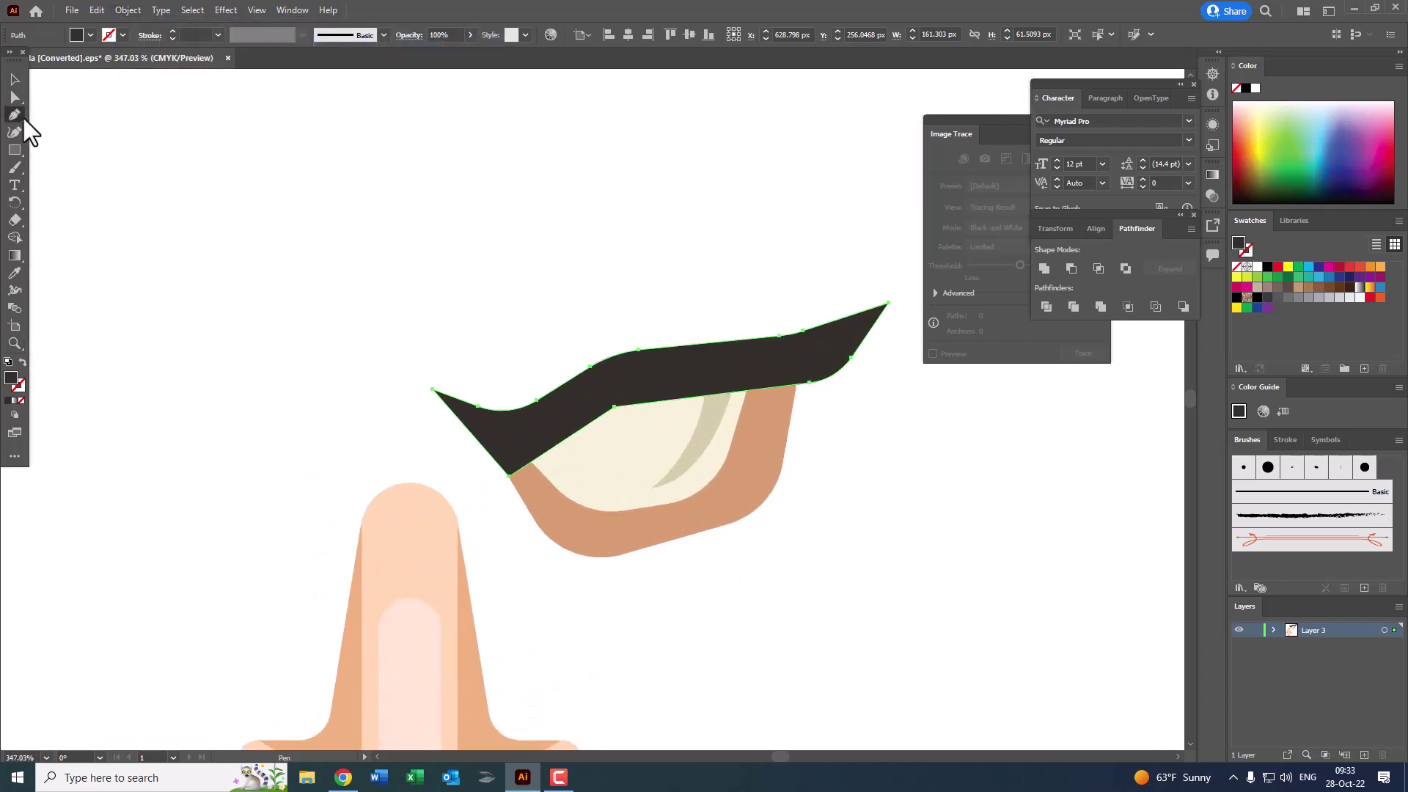
# Step: Draw a tall dark oval pupil in the eye white with the Ellipse tool
pyautogui.rightClick(15, 149)
pyautogui.click(88, 187)
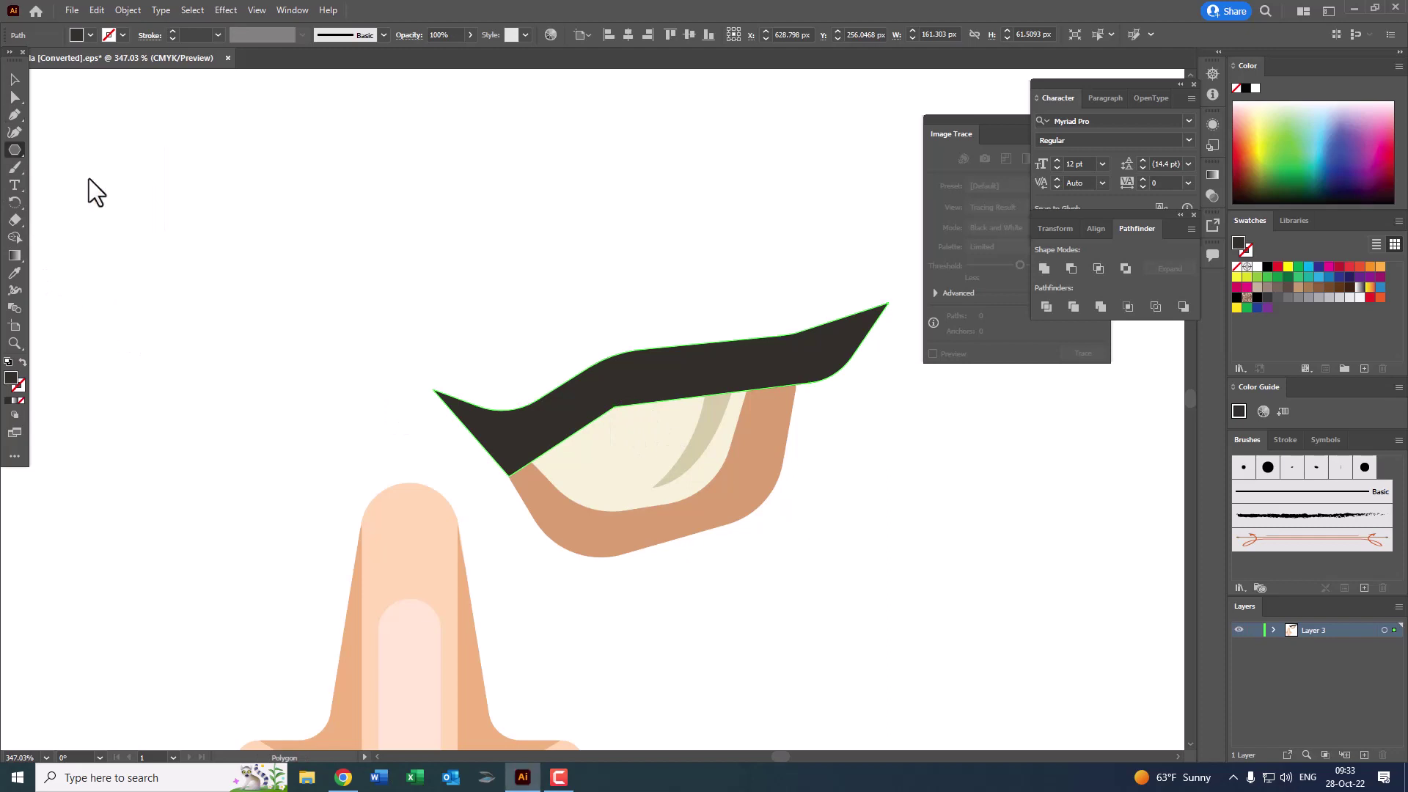
pyautogui.click(181, 226)
pyautogui.click(733, 424)
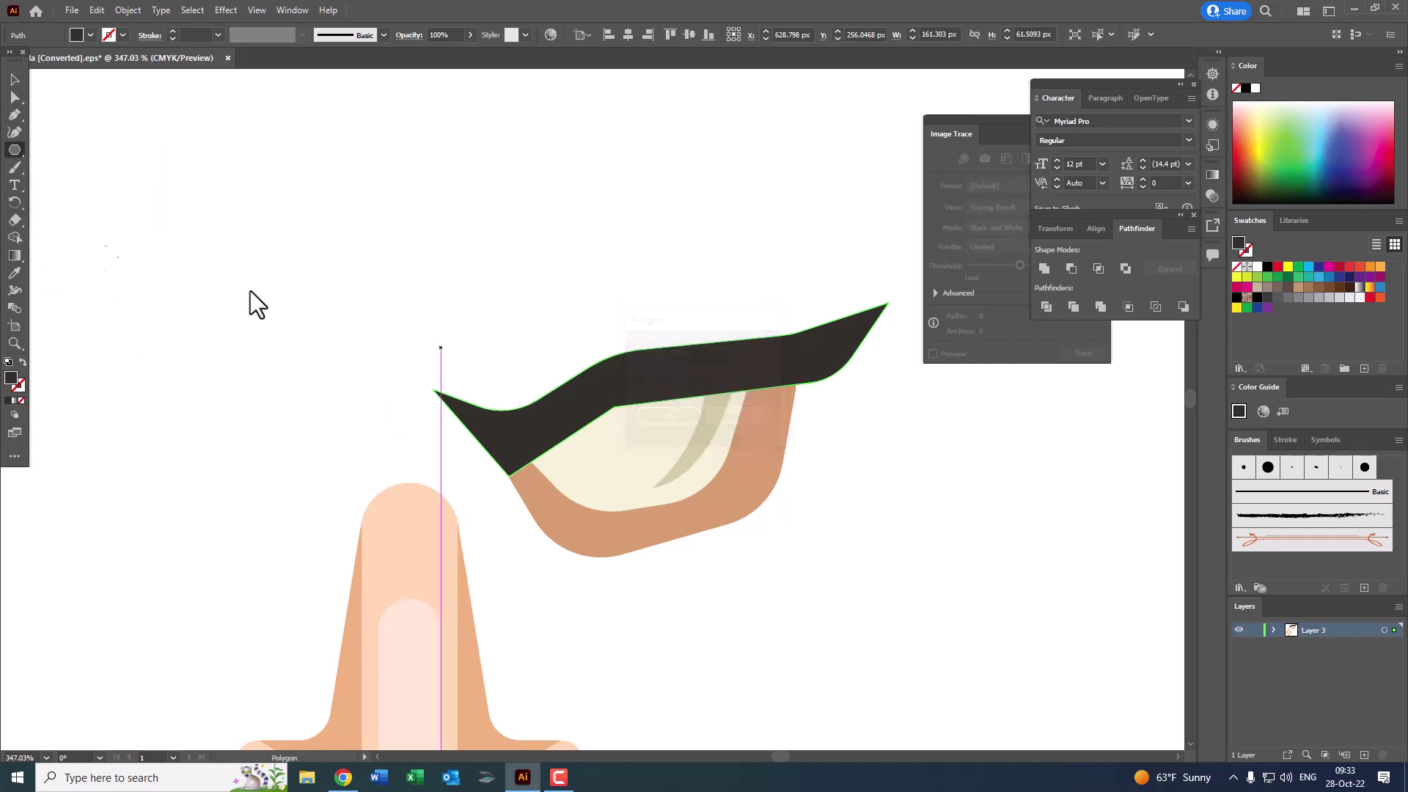
pyautogui.rightClick(15, 150)
pyautogui.click(75, 161)
pyautogui.moveTo(609, 375)
pyautogui.mouseDown()
pyautogui.moveTo(639, 478)
pyautogui.moveTo(635, 464)
pyautogui.mouseUp()
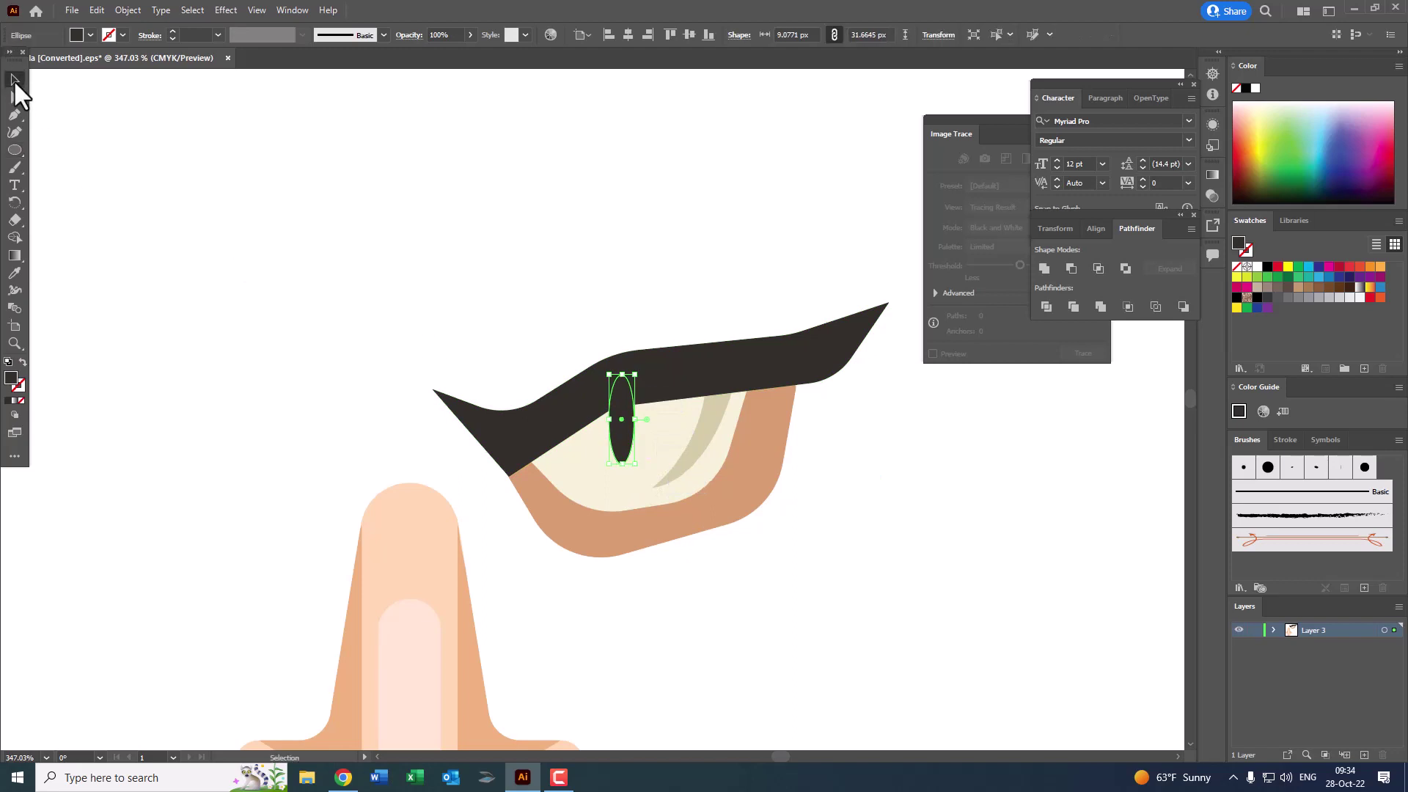
# Step: Bring the eyelid in front of the pupil
pyautogui.click(13, 79)
pyautogui.click(802, 383)
pyautogui.click(127, 10)
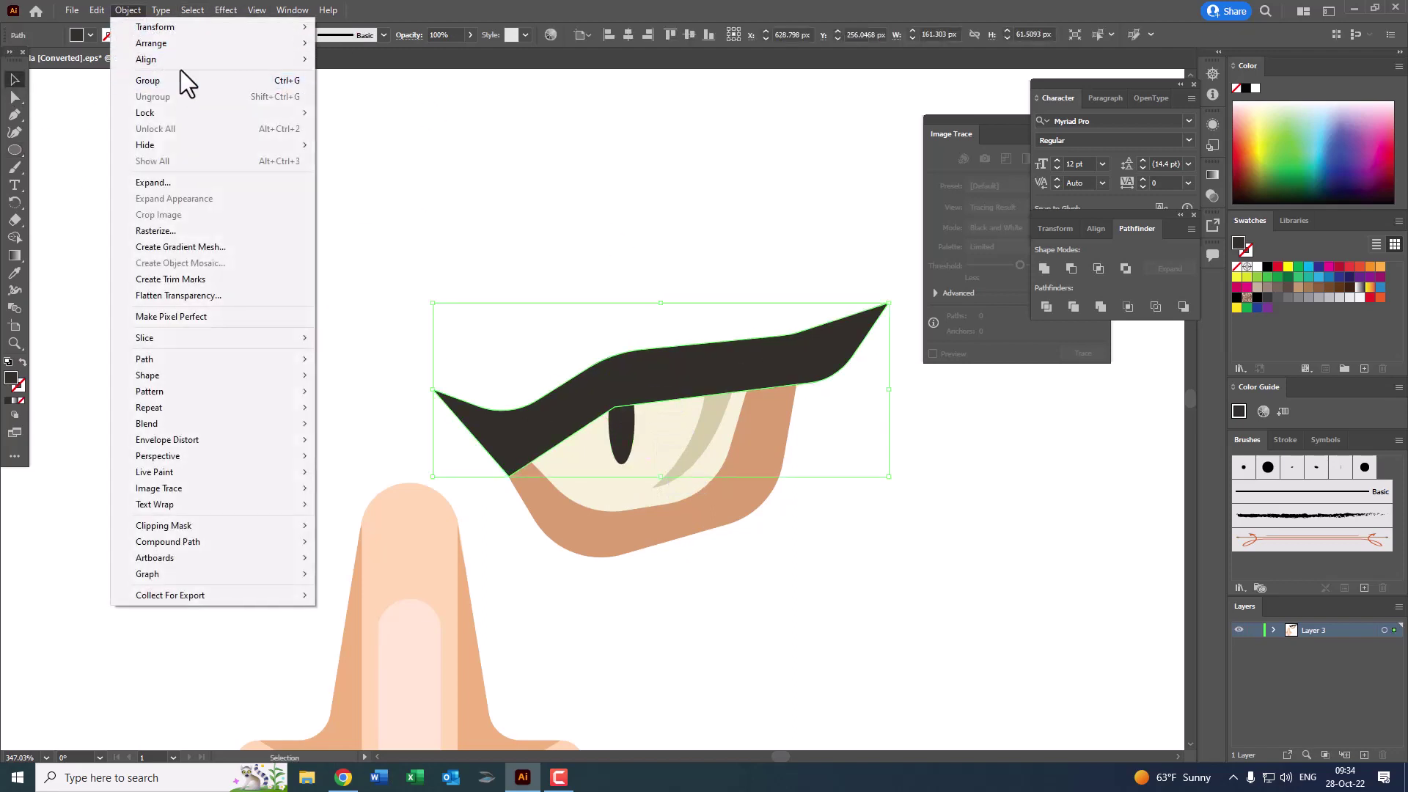
pyautogui.click(396, 56)
pyautogui.press('z')
pyautogui.keyDown('alt'); pyautogui.click(596, 273); pyautogui.keyUp('alt')
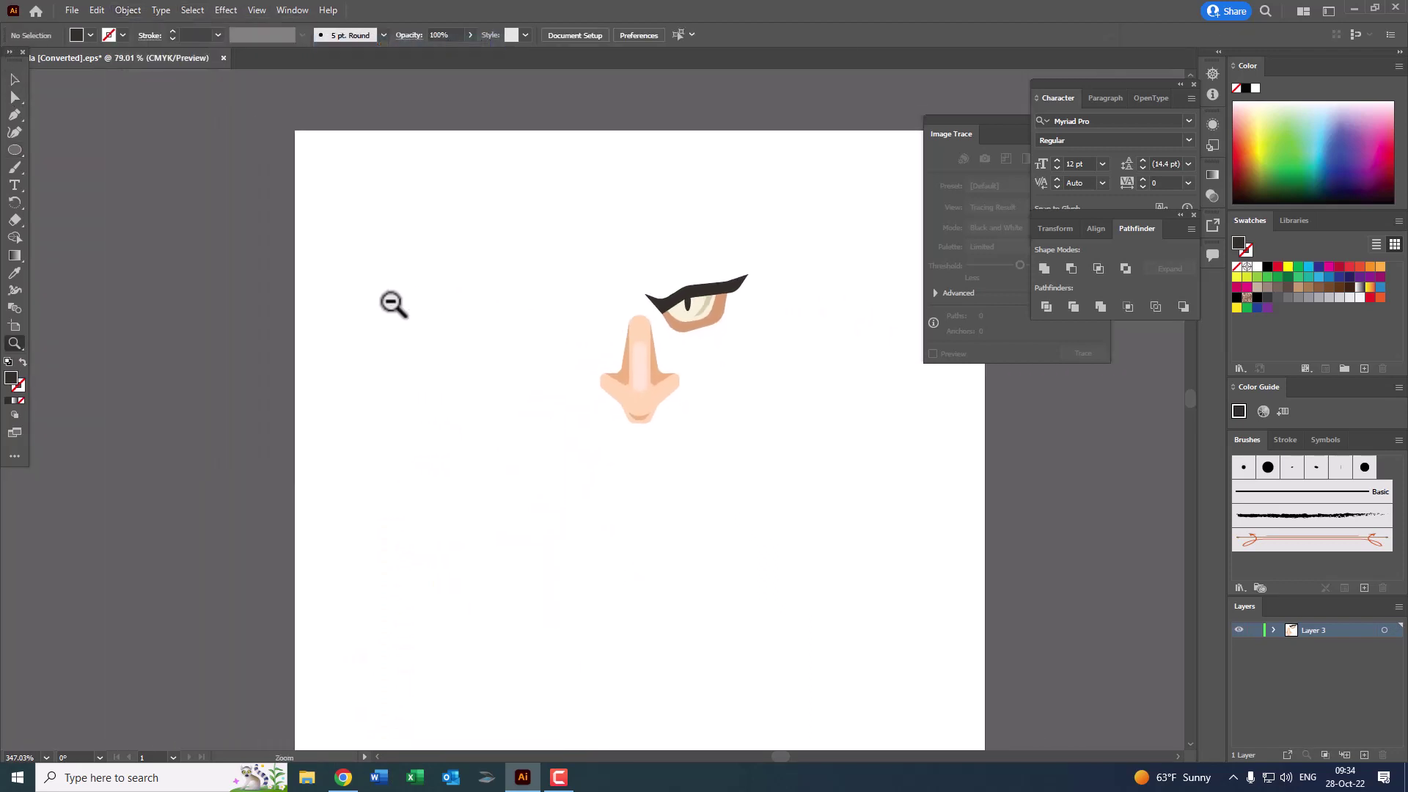
pyautogui.click(717, 393)
pyautogui.click(663, 324)
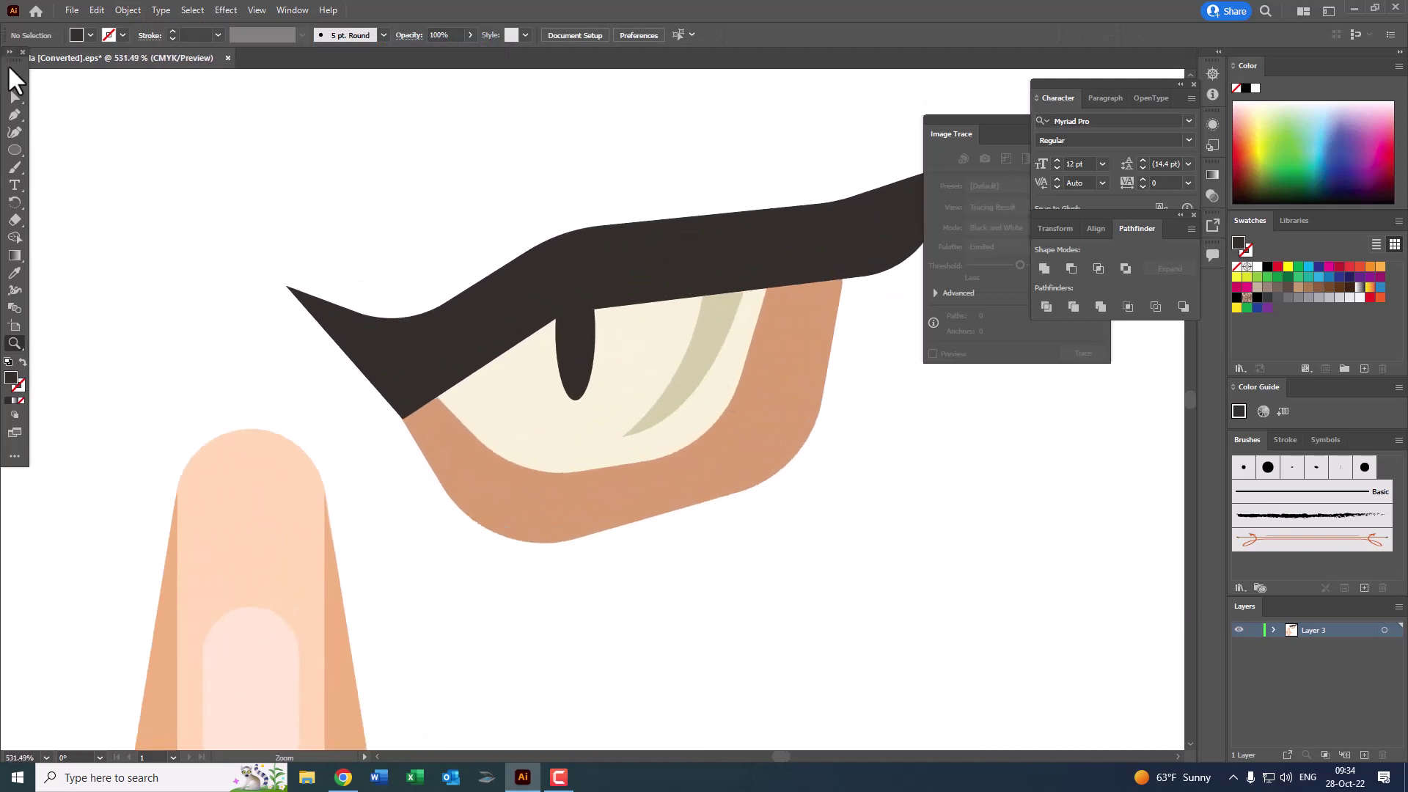
# Step: Stretch the pupil up under the lid and add a small white highlight oval
pyautogui.click(13, 80)
pyautogui.click(583, 371)
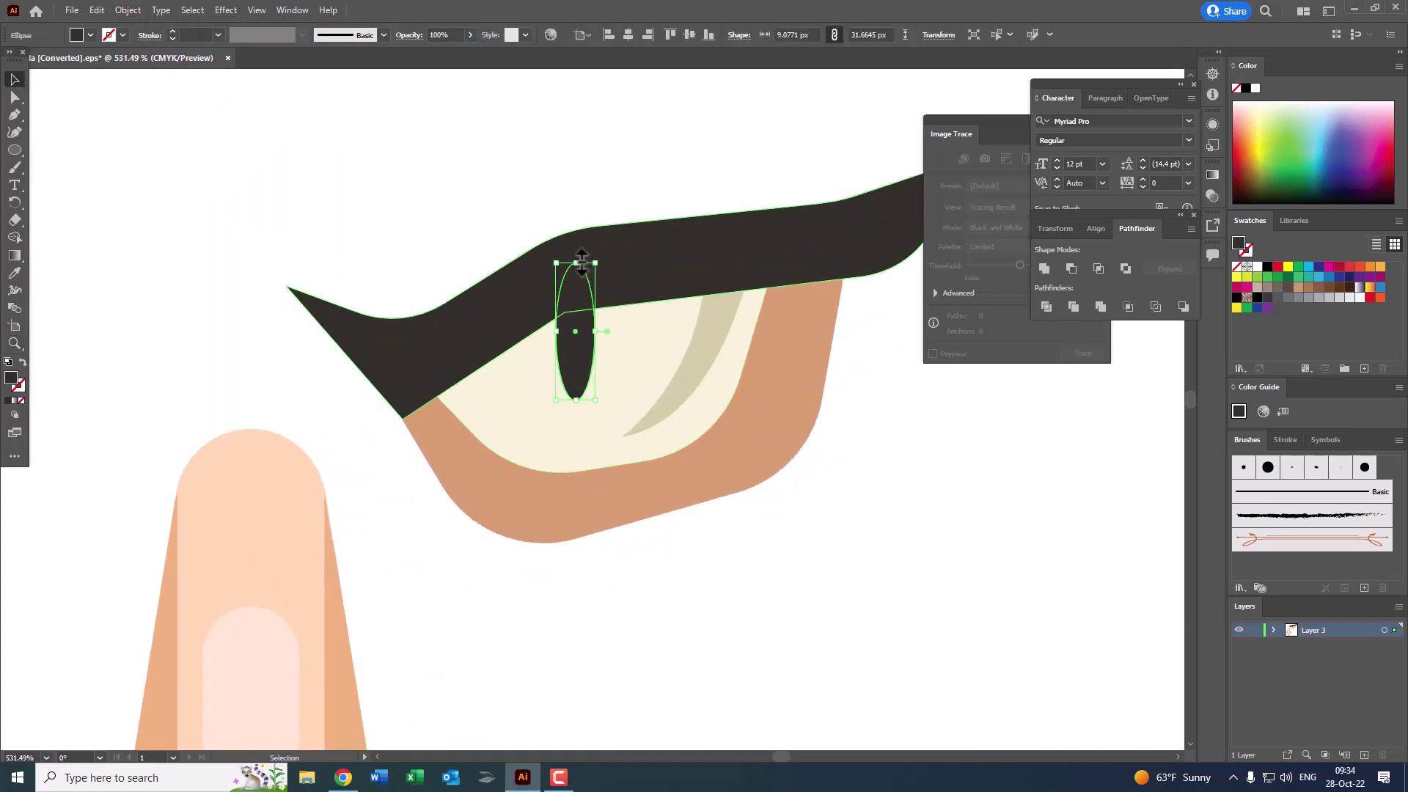
pyautogui.moveTo(576, 261); pyautogui.dragTo(577, 245)
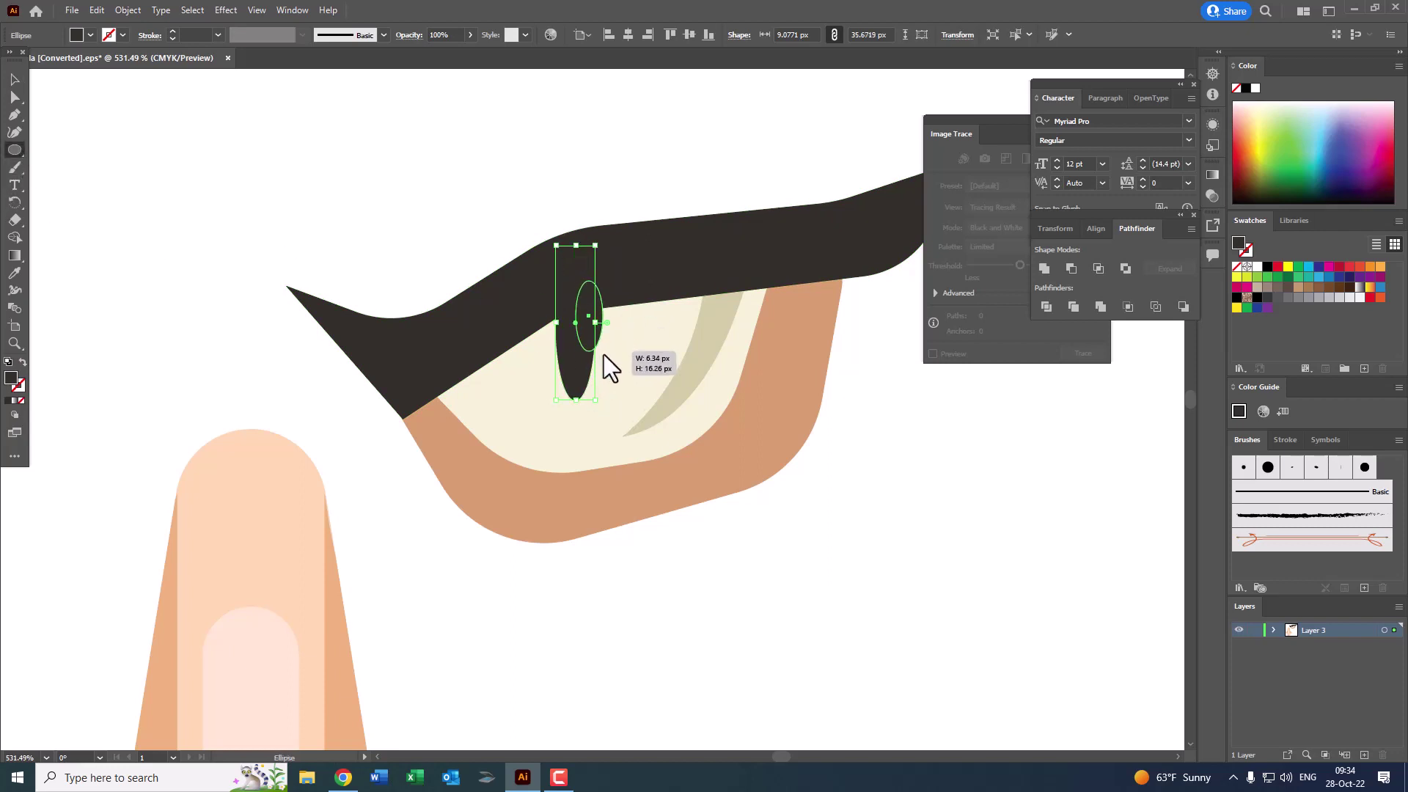
pyautogui.moveTo(616, 362); pyautogui.dragTo(618, 356)
pyautogui.click(14, 273)
pyautogui.click(193, 347)
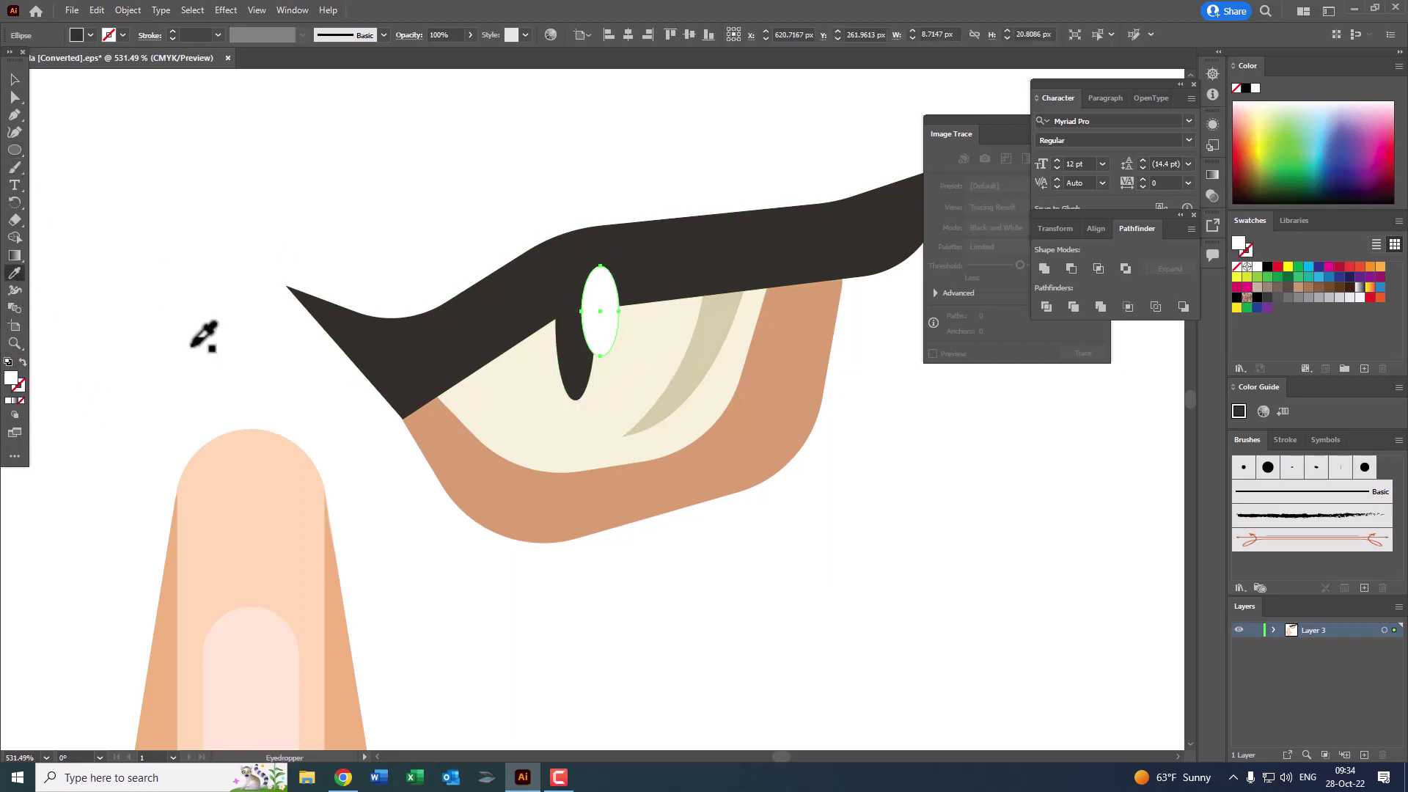
# Step: Bring the eyelid back over both the pupil and its highlight
pyautogui.press('v')
pyautogui.click(768, 279)
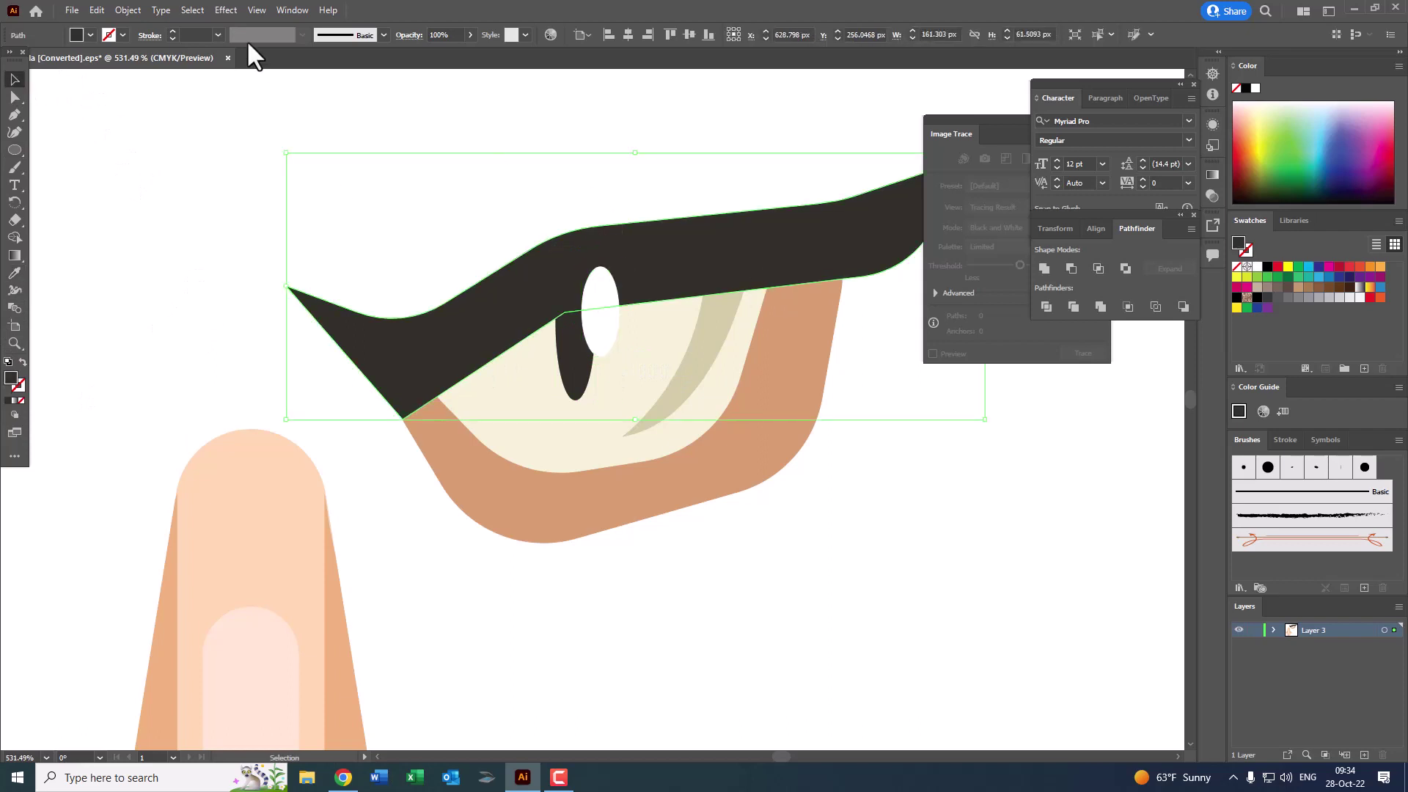
pyautogui.click(127, 11)
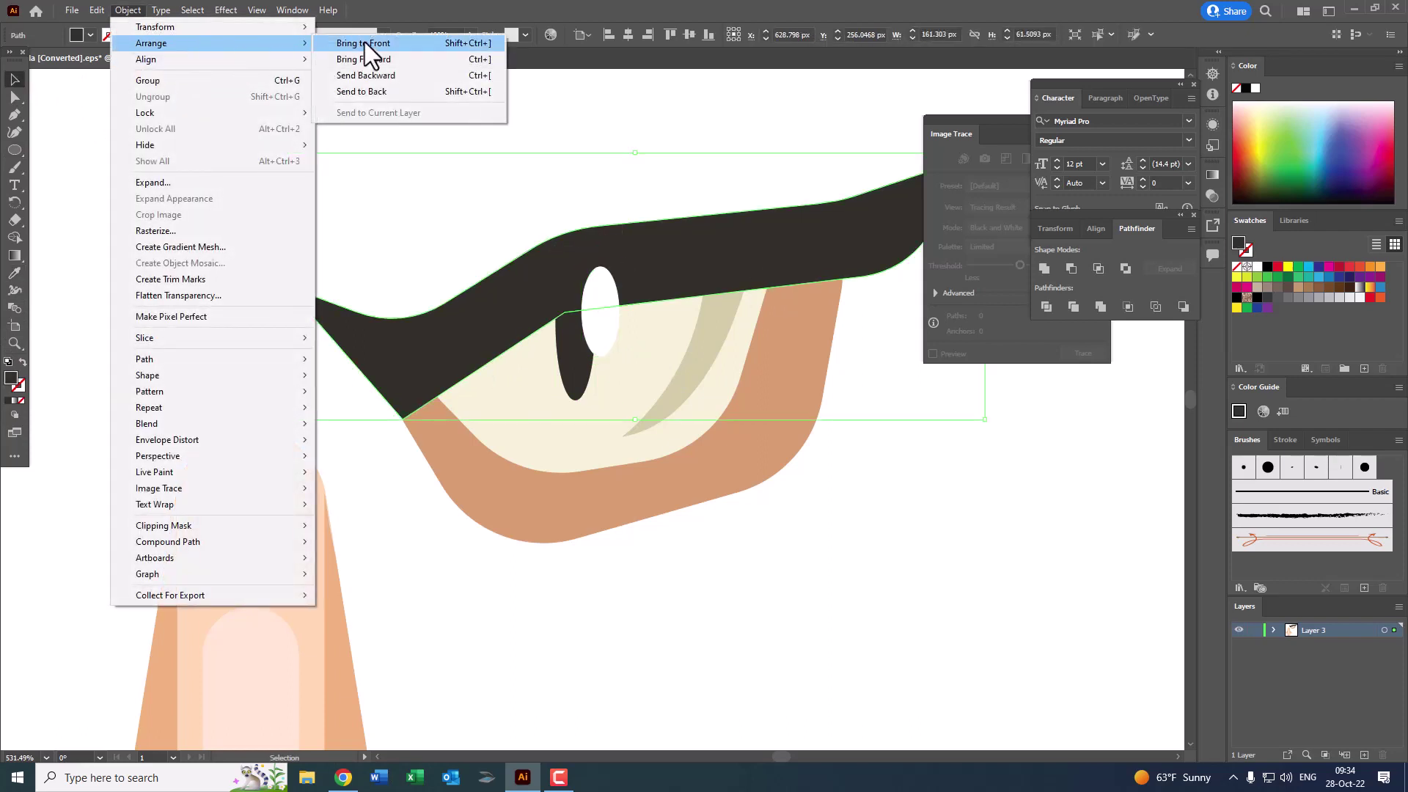
pyautogui.click(364, 42)
pyautogui.click(542, 152)
# Step: Draw a closed lower lash shape curving along the bottom edge of the eye
pyautogui.press('z')
pyautogui.moveTo(311, 198); pyautogui.dragTo(151, 202)
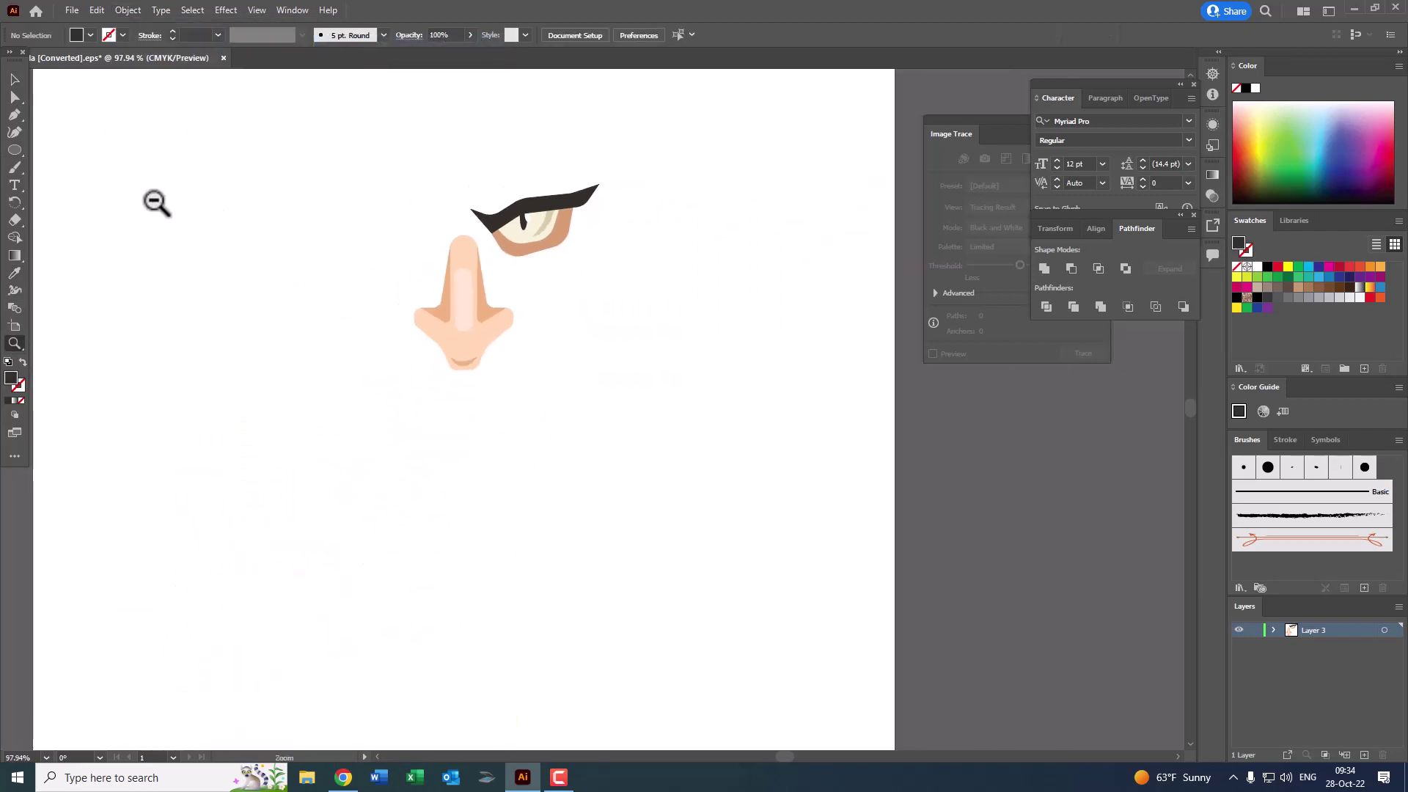
pyautogui.click(730, 442)
pyautogui.click(497, 329)
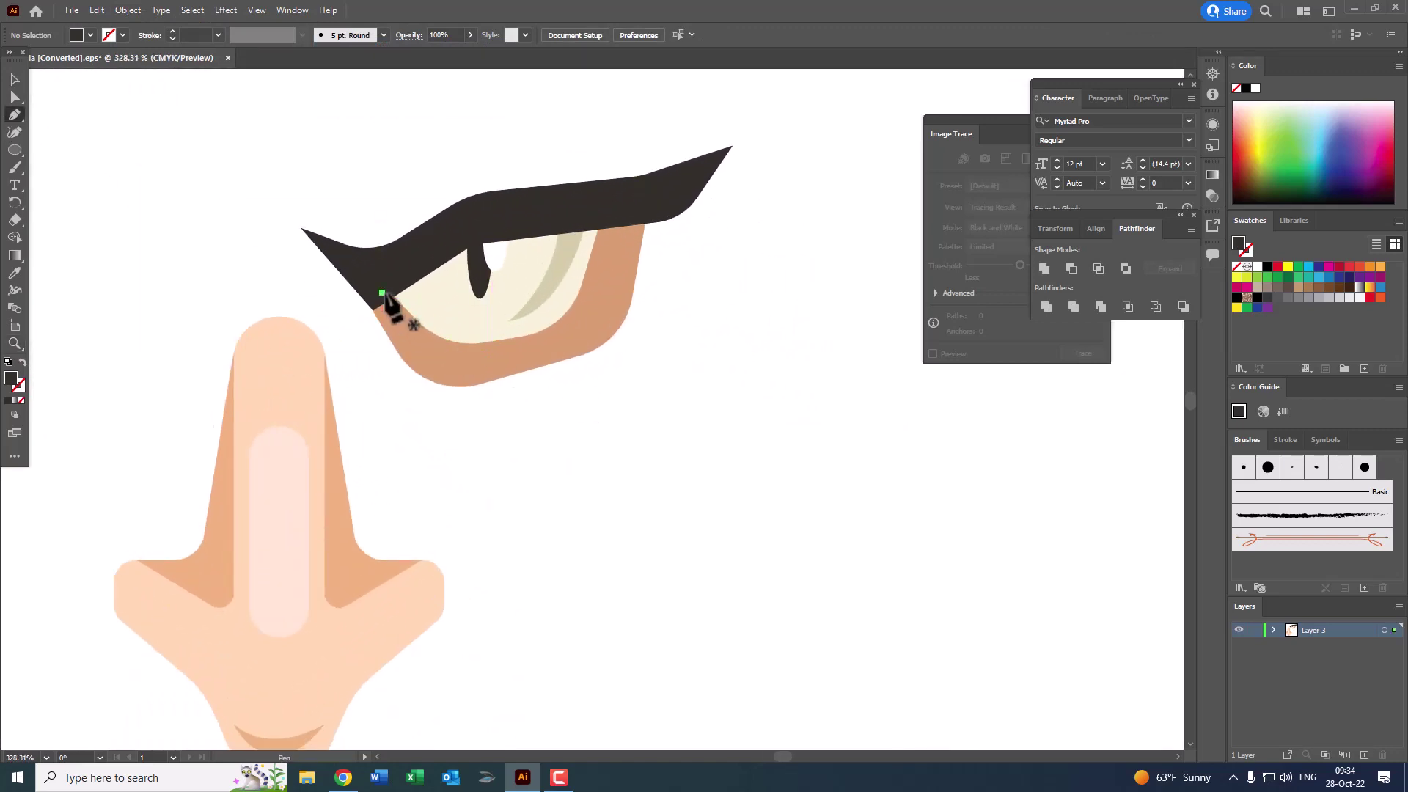
pyautogui.click(381, 293)
pyautogui.moveTo(489, 367); pyautogui.dragTo(498, 365)
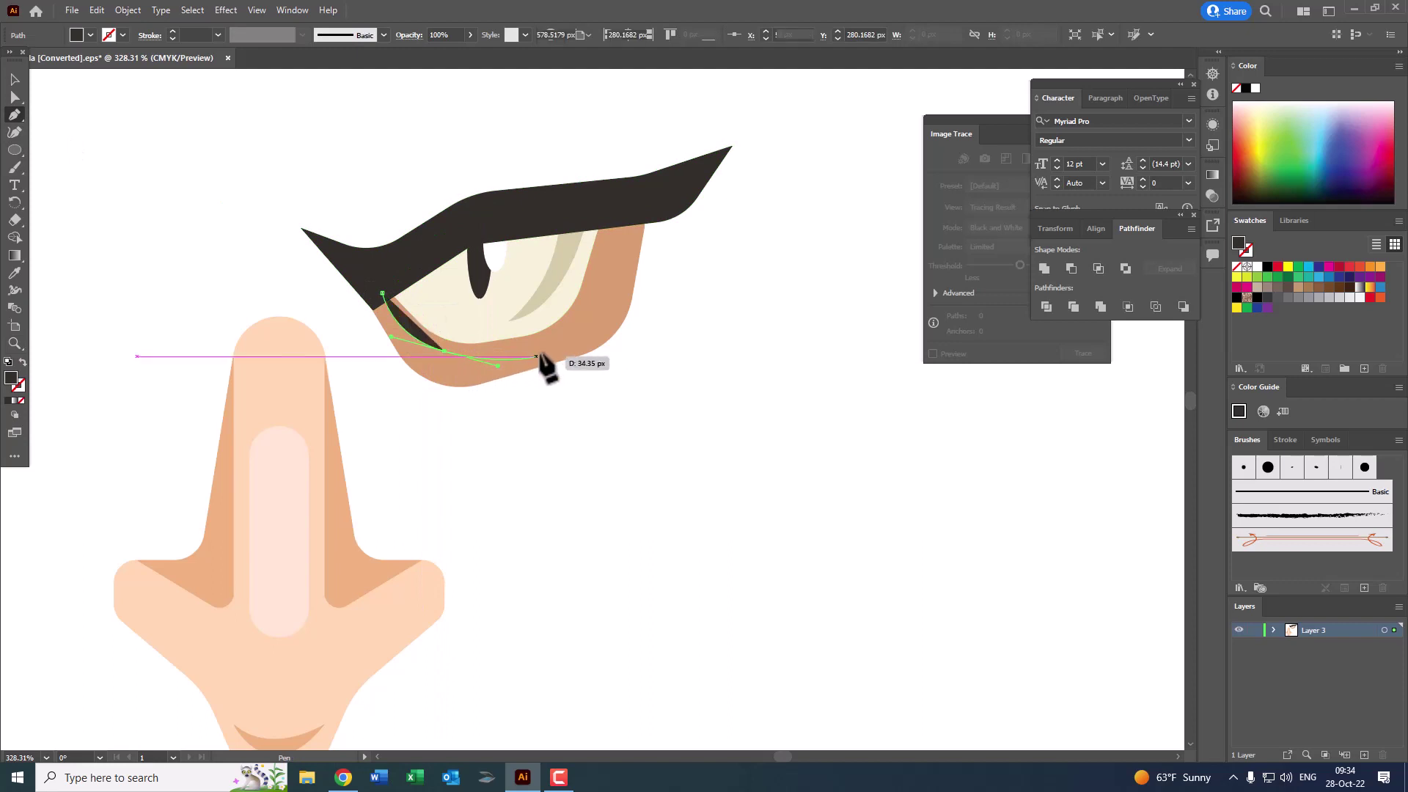
pyautogui.moveTo(580, 289); pyautogui.dragTo(601, 218)
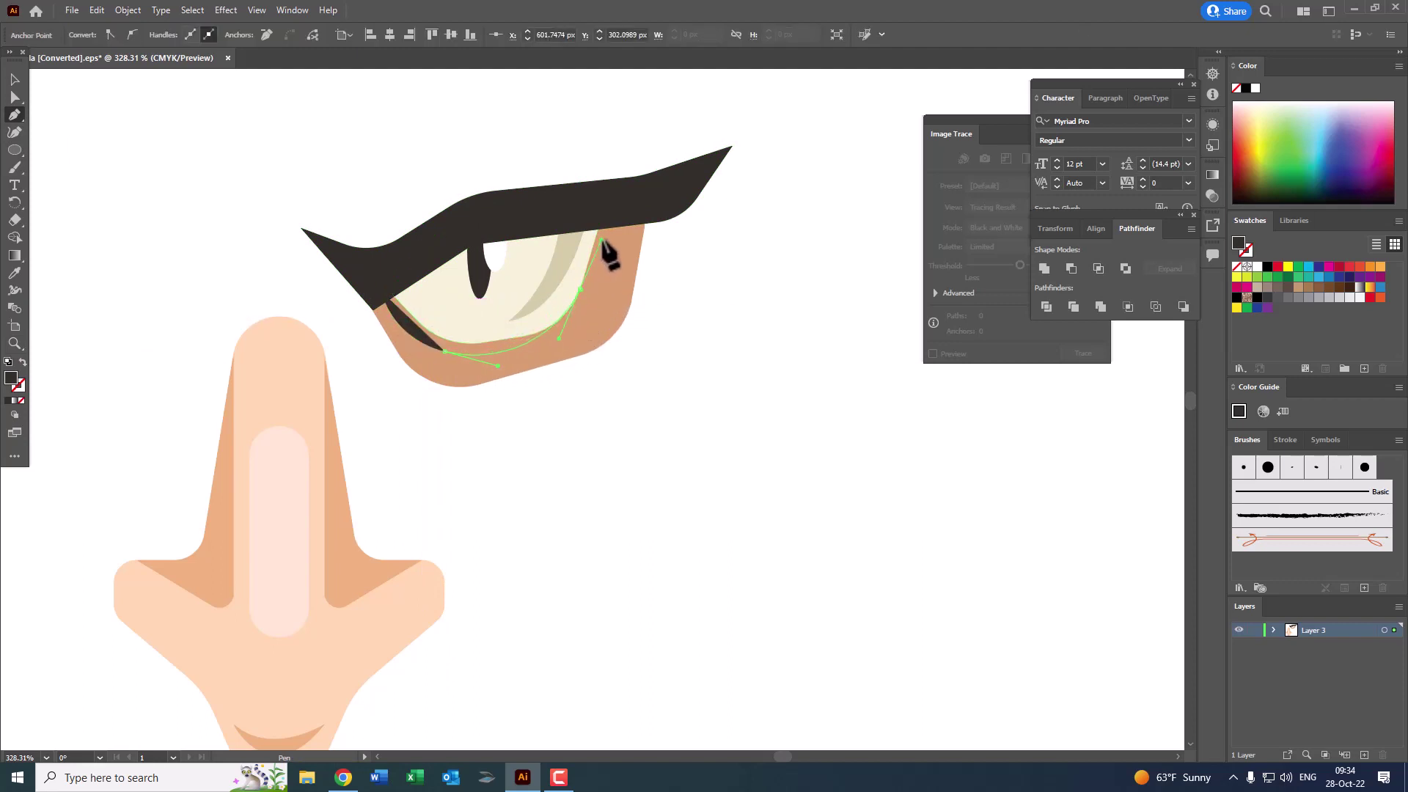
pyautogui.click(580, 291)
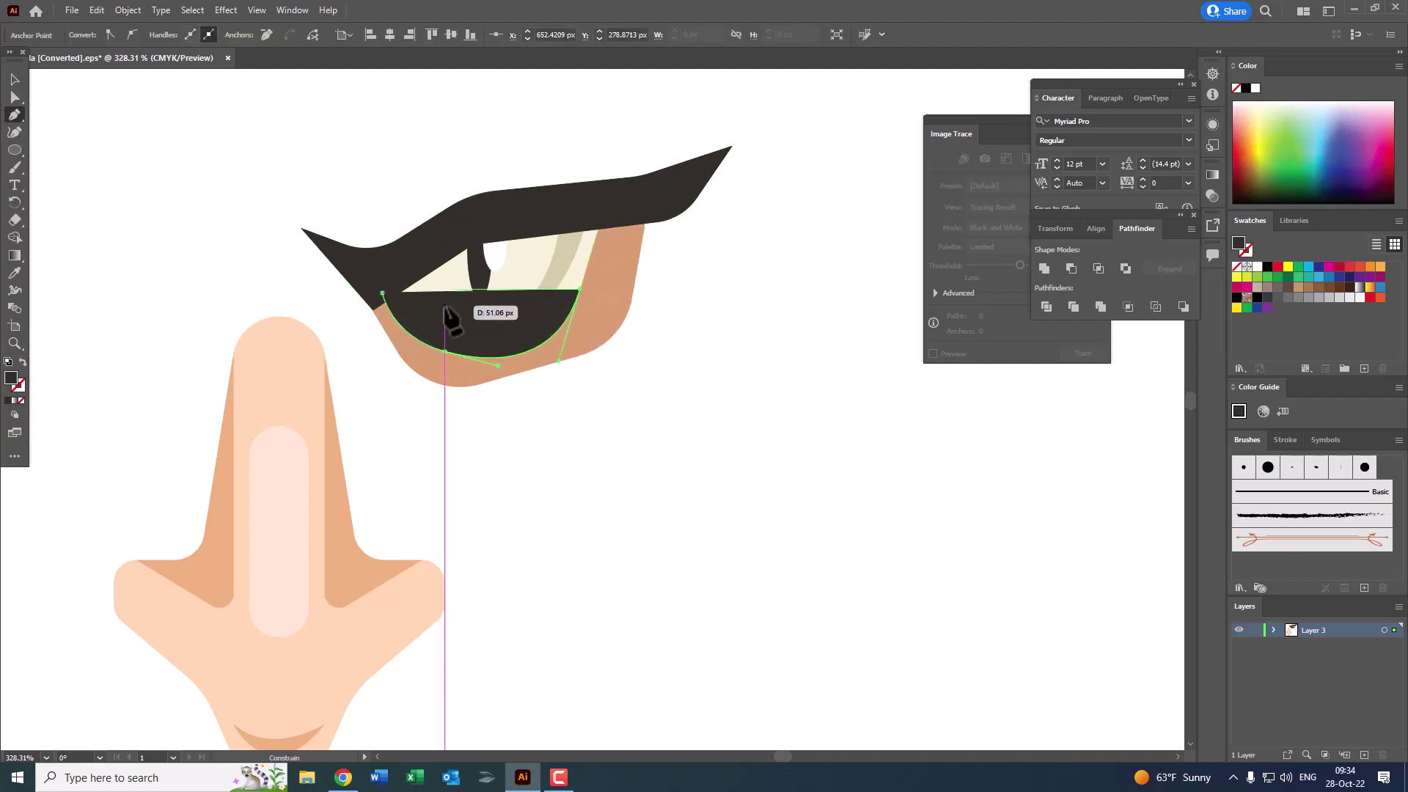
pyautogui.moveTo(370, 188); pyautogui.dragTo(384, 296)
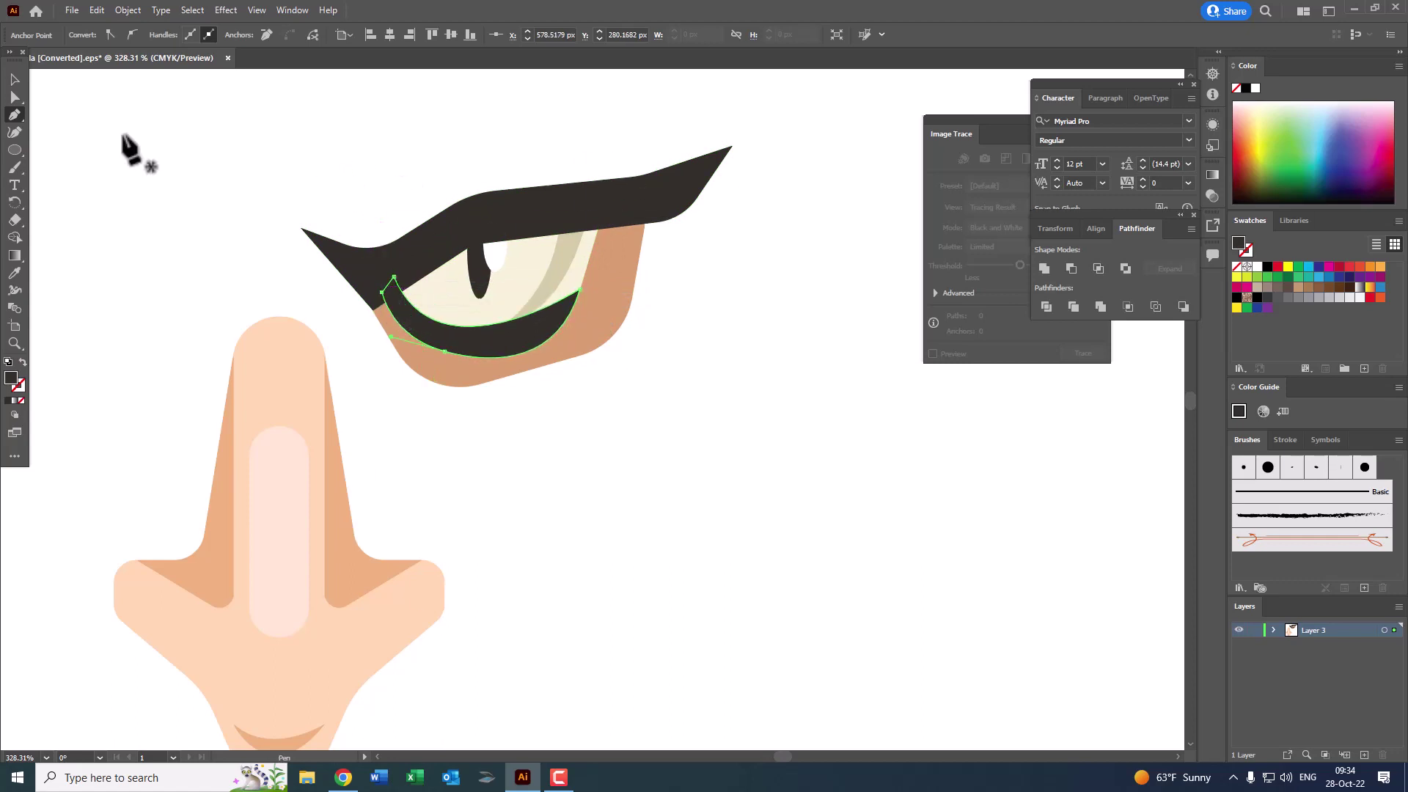
# Step: Select the pupil, highlight, shading stripe, eye white and eyelid, and fix their stacking order
pyautogui.click(528, 276)
pyautogui.click(478, 267)
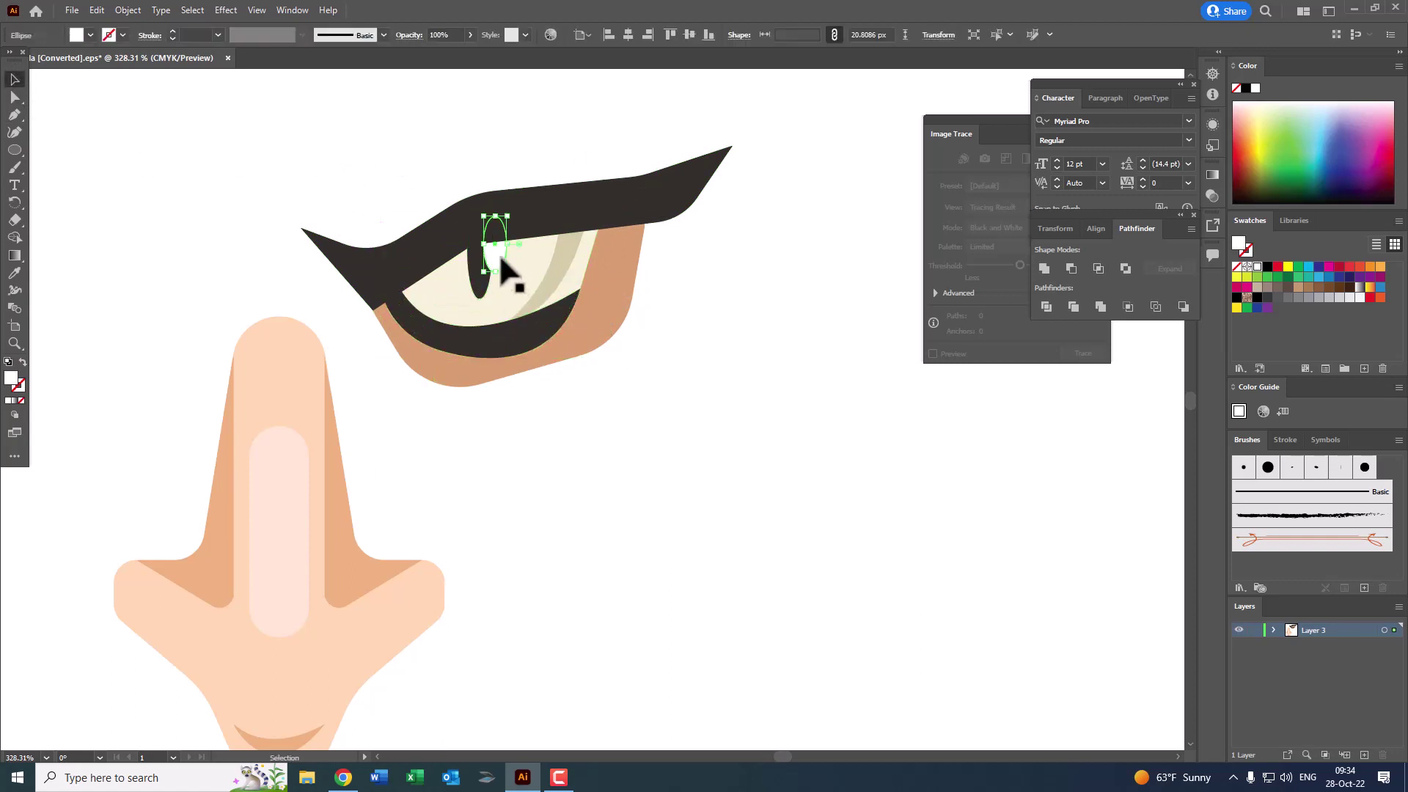
pyautogui.keyDown('shift'); pyautogui.click(487, 297); pyautogui.keyUp('shift')
pyautogui.keyDown('shift'); pyautogui.click(569, 275); pyautogui.keyUp('shift')
pyautogui.keyDown('shift'); pyautogui.click(465, 305); pyautogui.keyUp('shift')
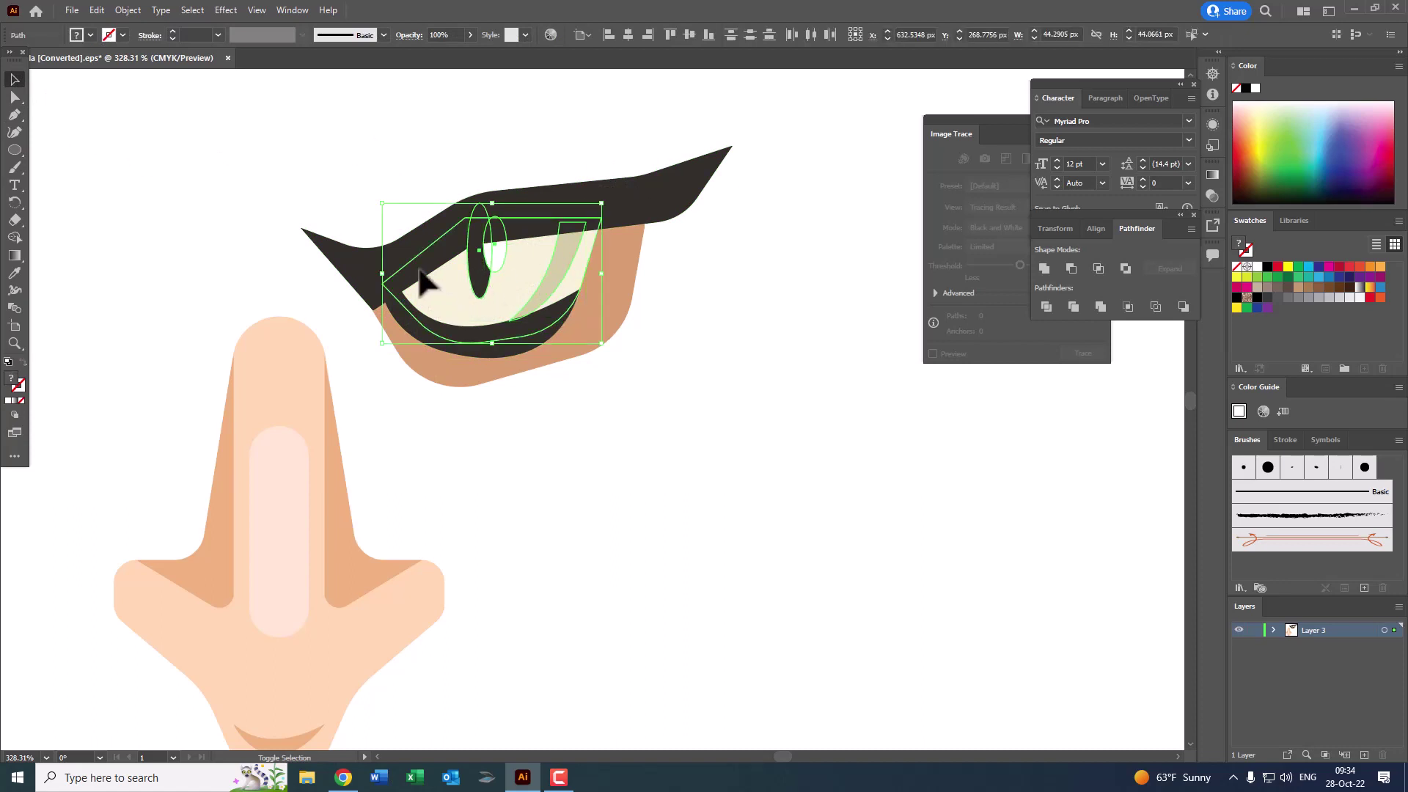
pyautogui.keyDown('shift'); pyautogui.click(339, 267); pyautogui.keyUp('shift')
pyautogui.click(126, 10)
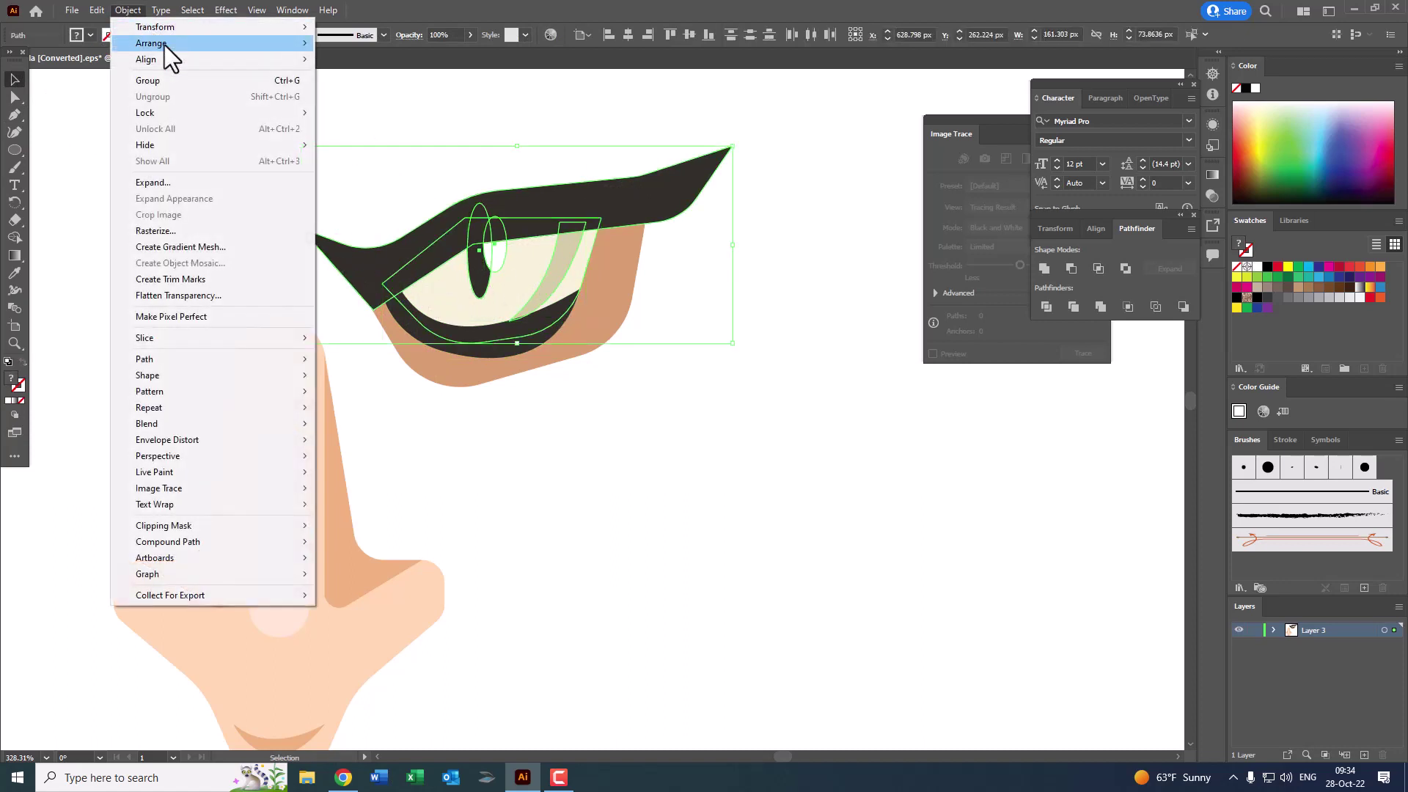
pyautogui.click(432, 40)
# Step: Select the dark lower lash and reshape its curve to sit flatter
pyautogui.hotkey('ctrl', 'shift', 'a')
pyautogui.press('z')
pyautogui.scroll(-3, 724, 375)
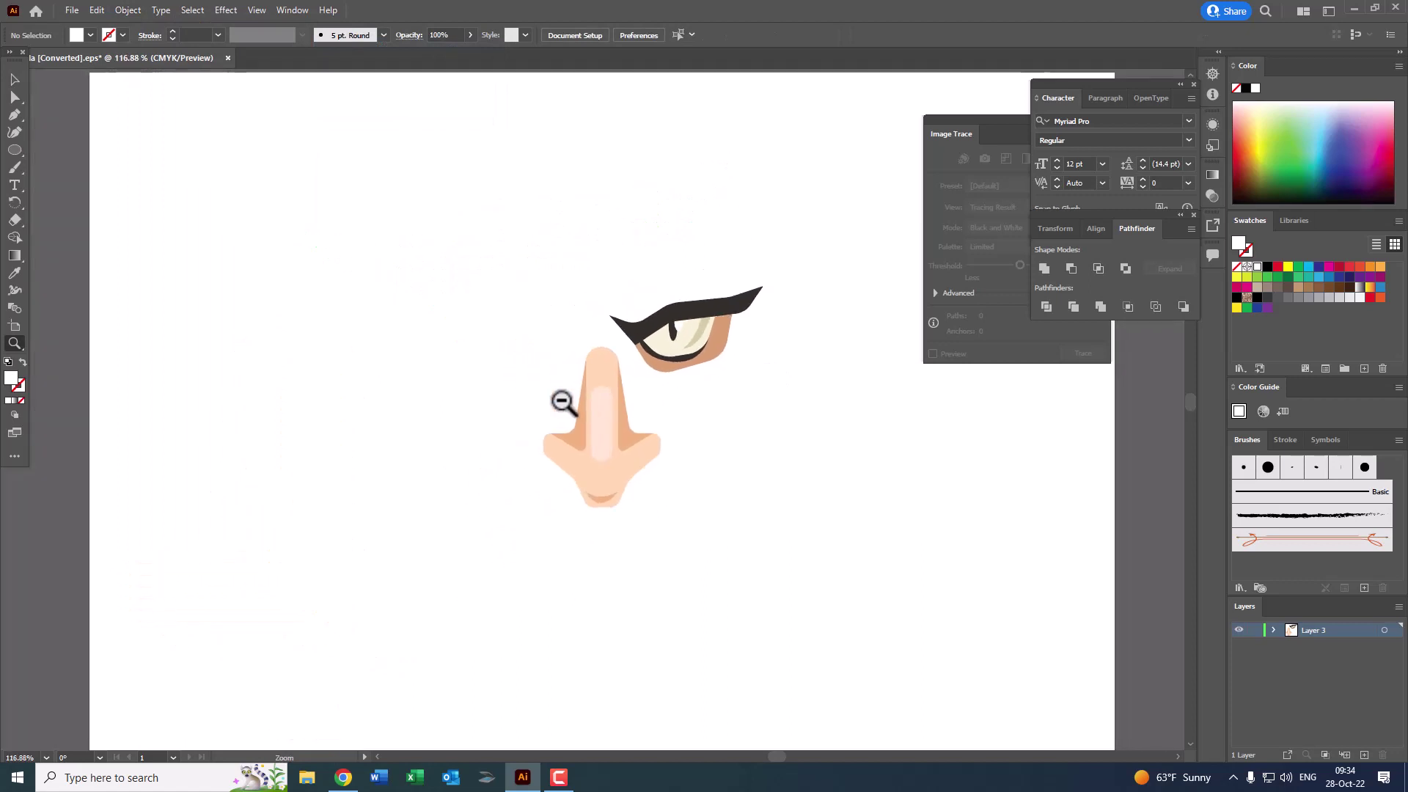
pyautogui.scroll(3, 606, 340)
pyautogui.scroll(2, 560, 465)
pyautogui.scroll(1, 86, 297)
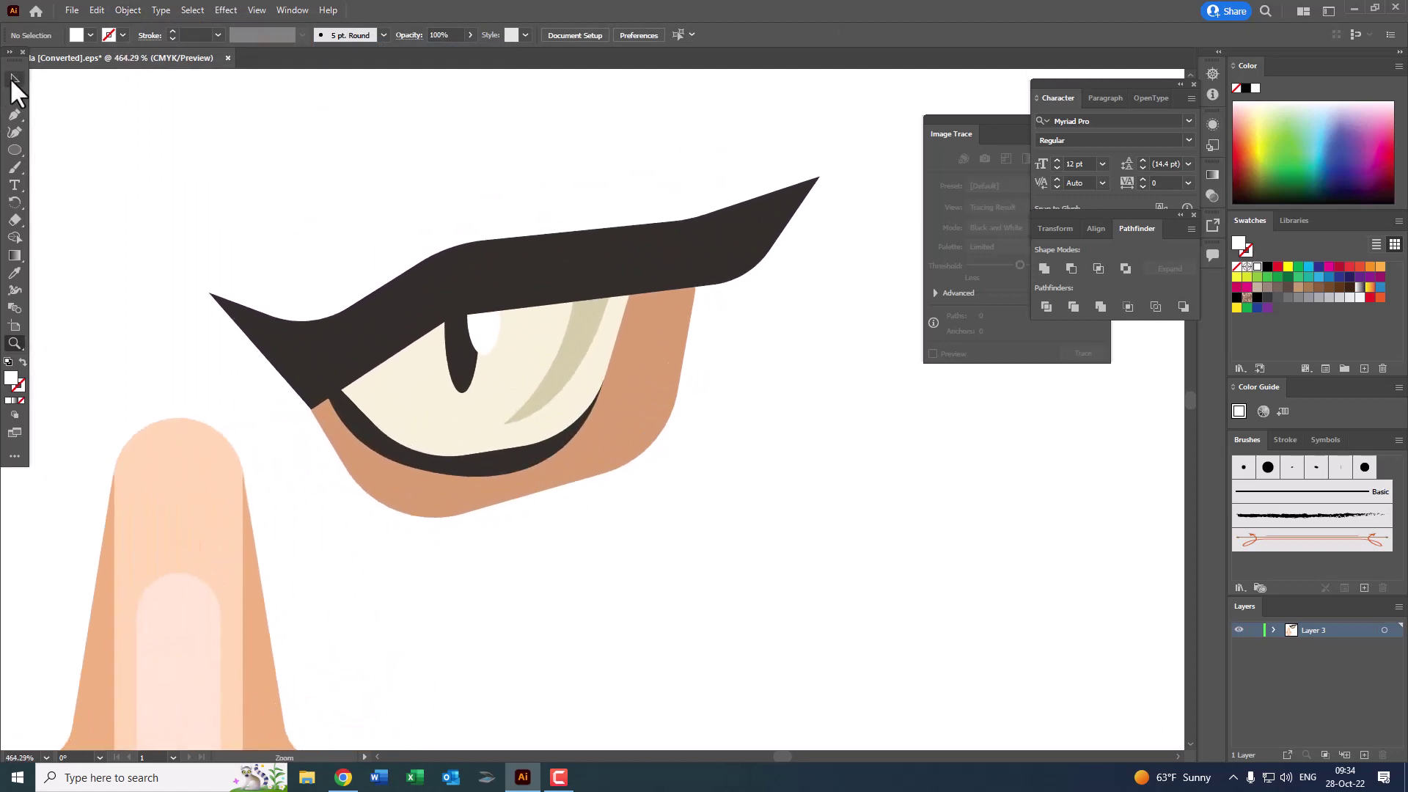
pyautogui.click(15, 79)
pyautogui.click(536, 463)
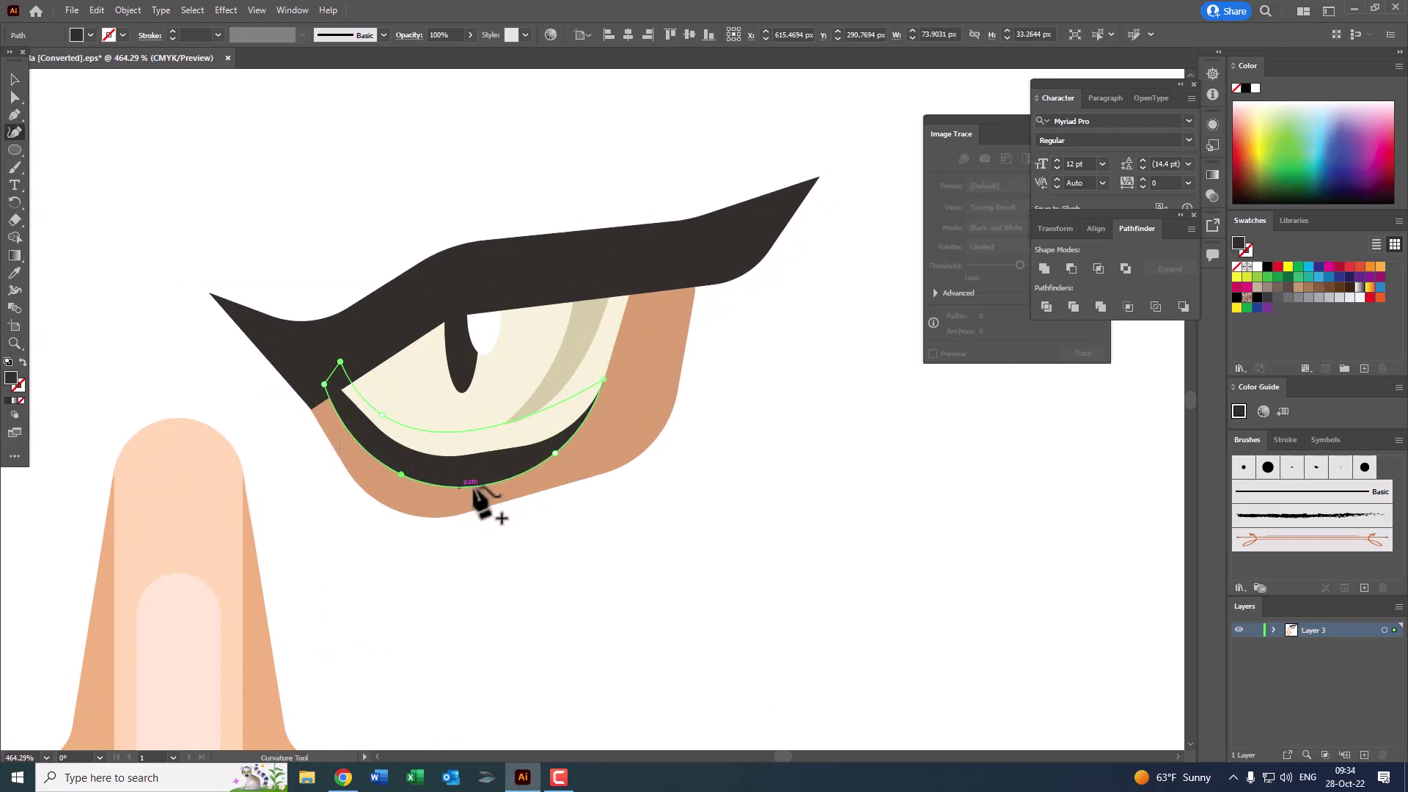
pyautogui.moveTo(480, 482)
pyautogui.mouseDown()
pyautogui.moveTo(486, 470)
pyautogui.moveTo(276, 371)
pyautogui.moveTo(113, 390)
pyautogui.moveTo(575, 481)
pyautogui.moveTo(192, 342)
pyautogui.mouseUp()
# Step: Refine the lash curve with the Curvature tool, then deselect it
pyautogui.press('z')
pyautogui.click(14, 130)
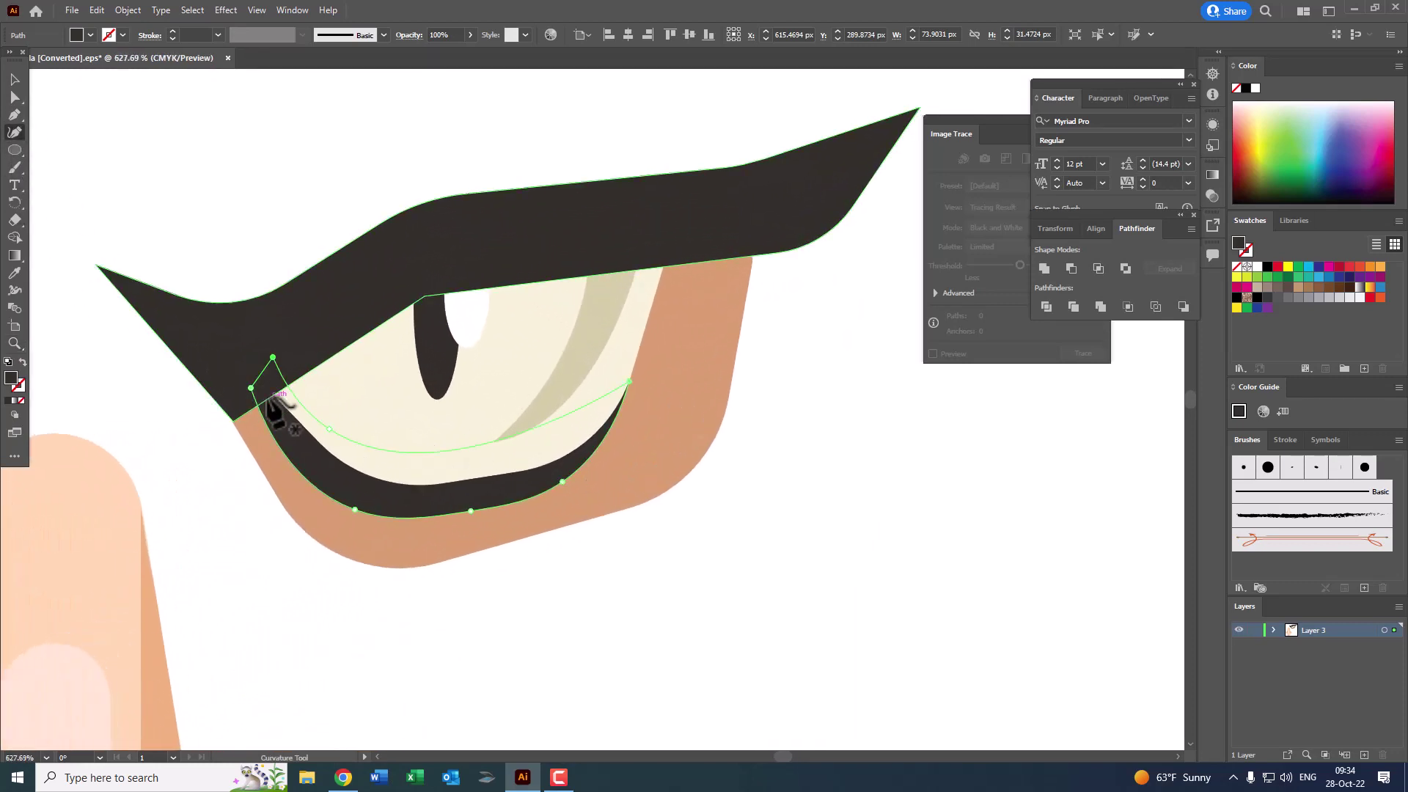
pyautogui.press('z')
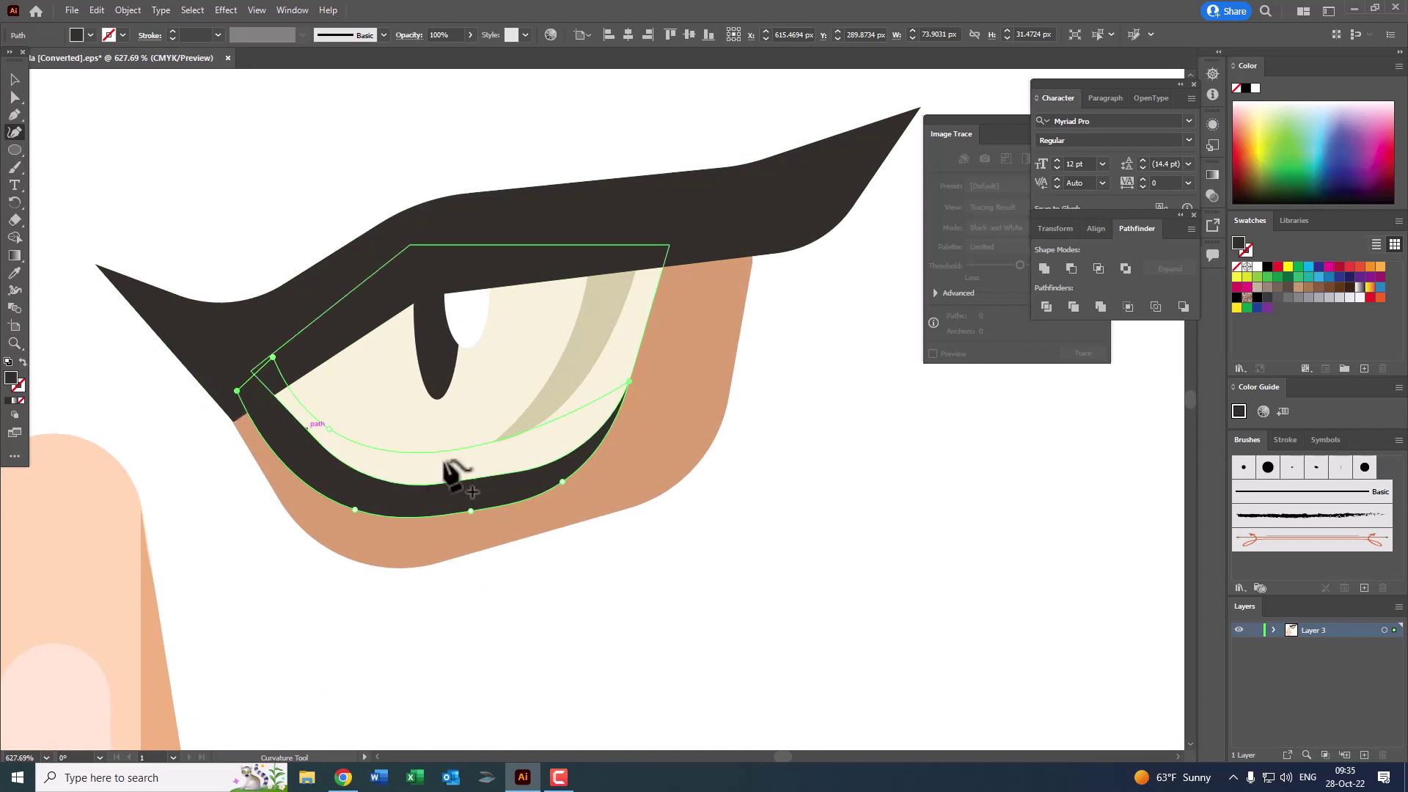
pyautogui.moveTo(455, 476)
pyautogui.mouseDown()
pyautogui.moveTo(267, 424)
pyautogui.moveTo(110, 433)
pyautogui.moveTo(368, 427)
pyautogui.moveTo(369, 373)
pyautogui.mouseUp()
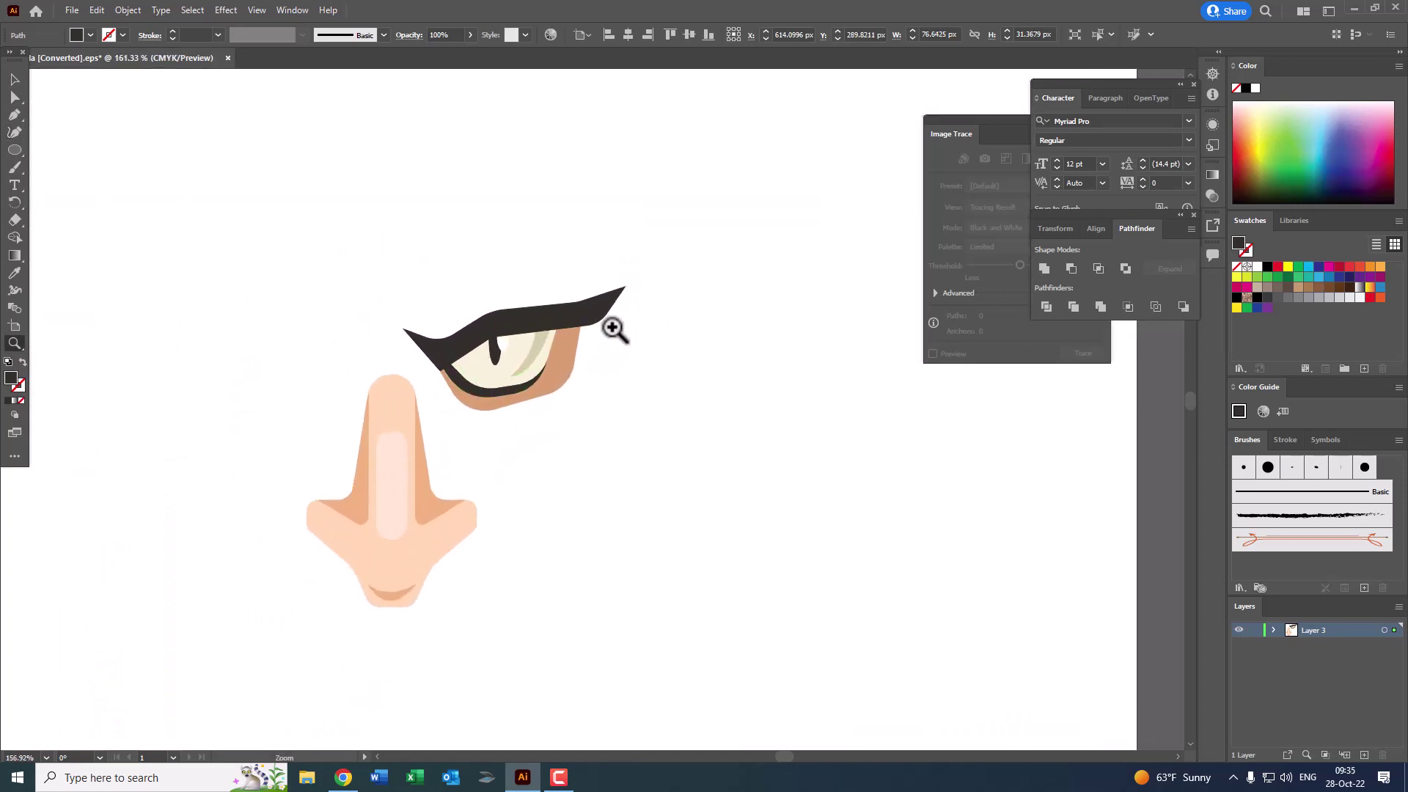
pyautogui.moveTo(613, 327); pyautogui.dragTo(660, 323)
pyautogui.click(578, 449)
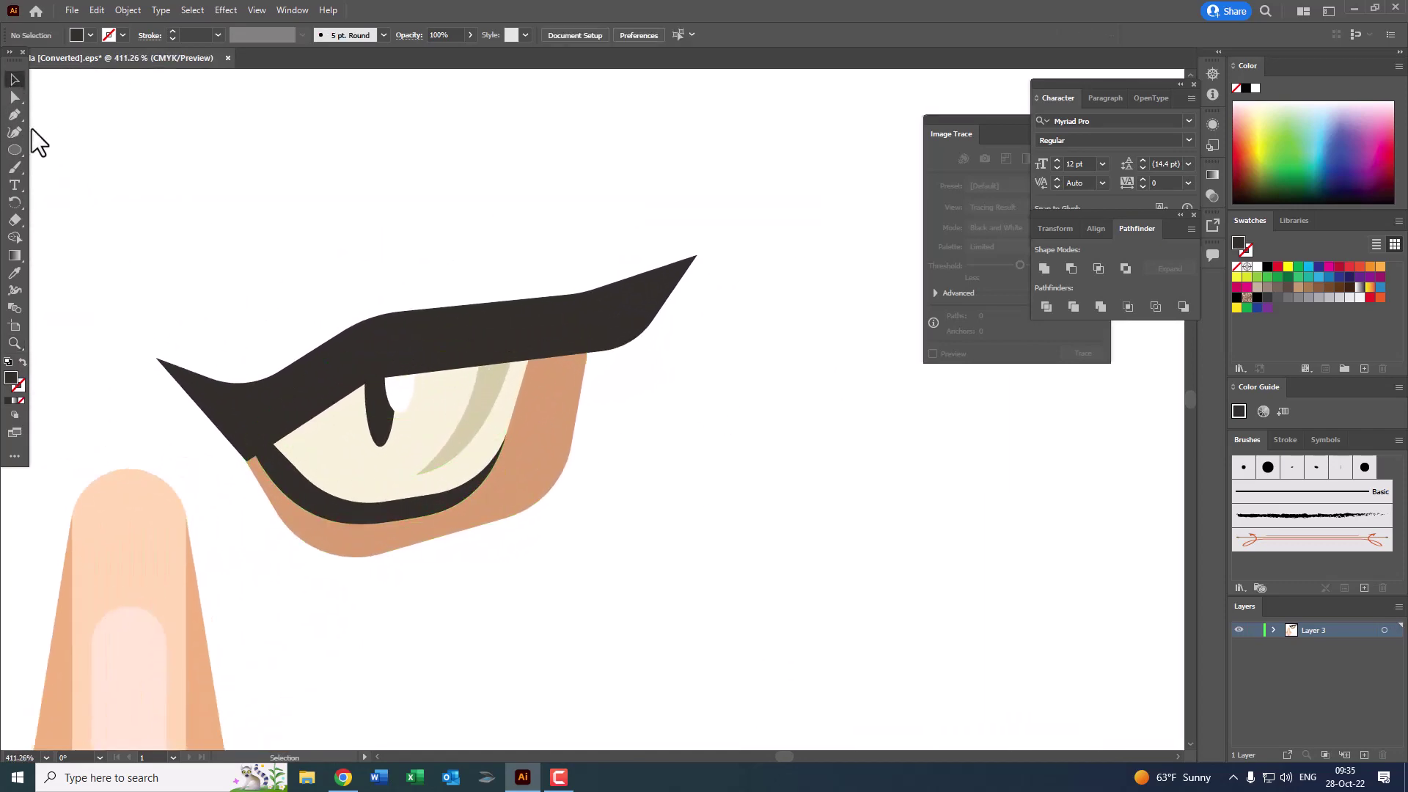
# Step: Draw a closed five-corner patch at the eye's outer corner under the lid
pyautogui.click(520, 352)
pyautogui.click(496, 437)
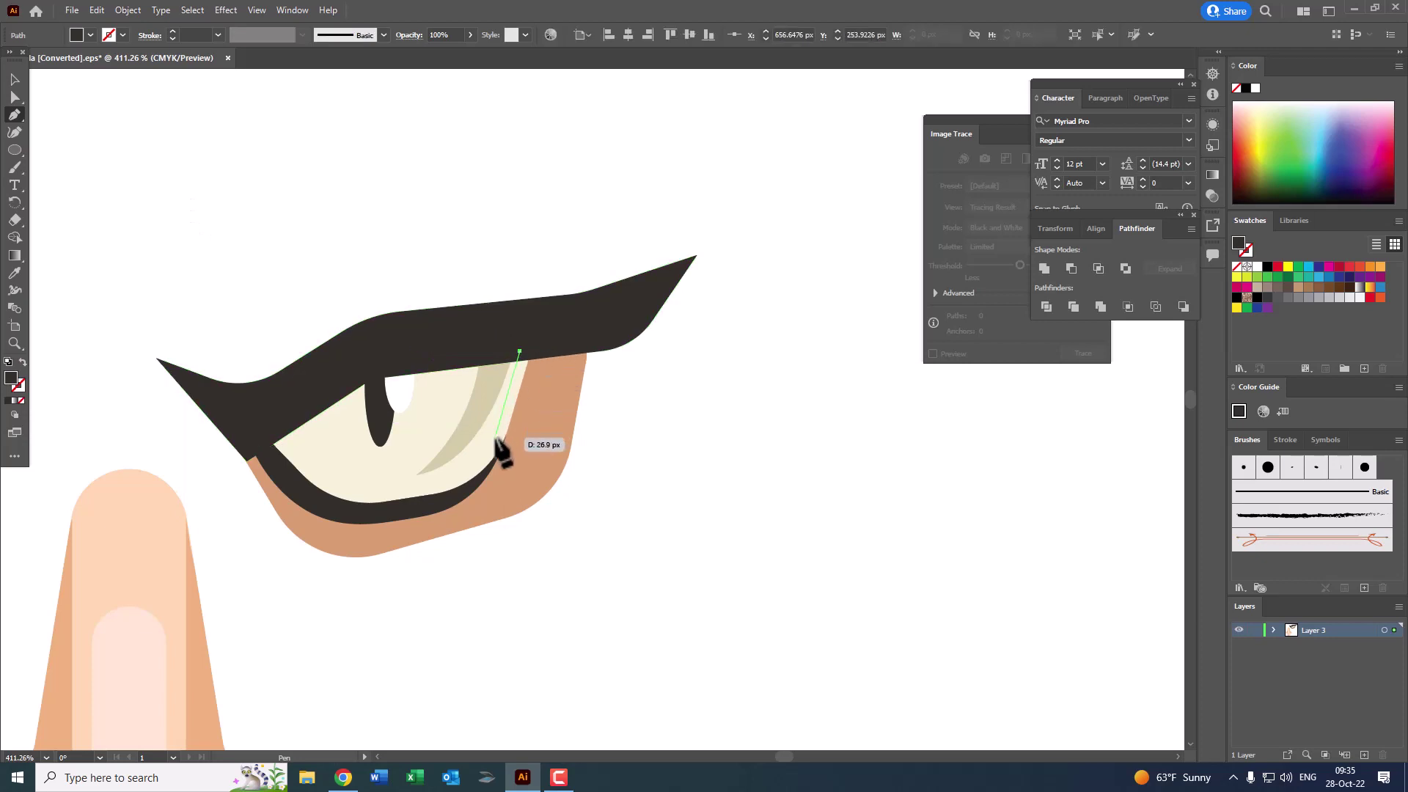
pyautogui.click(539, 378)
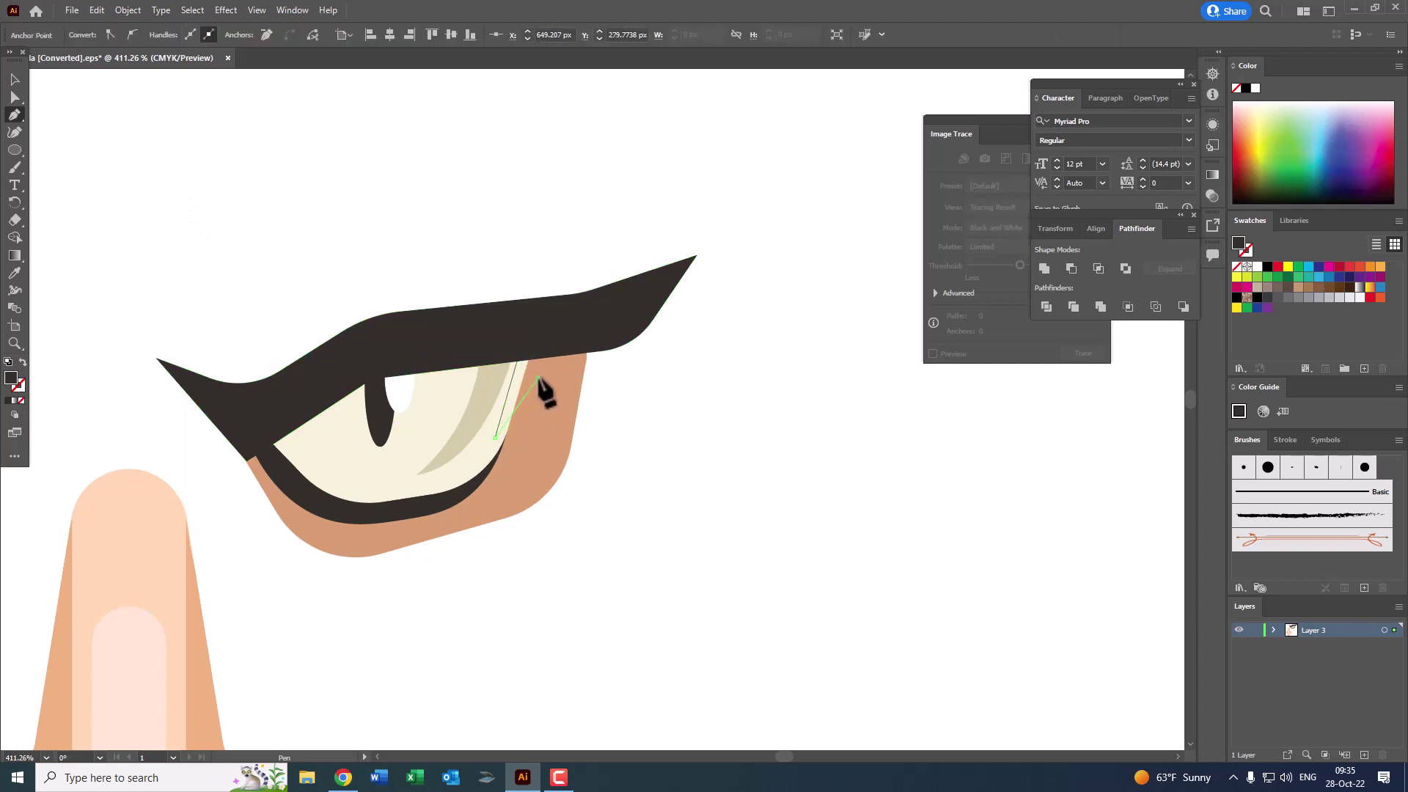
pyautogui.click(584, 372)
pyautogui.click(586, 337)
pyautogui.click(520, 352)
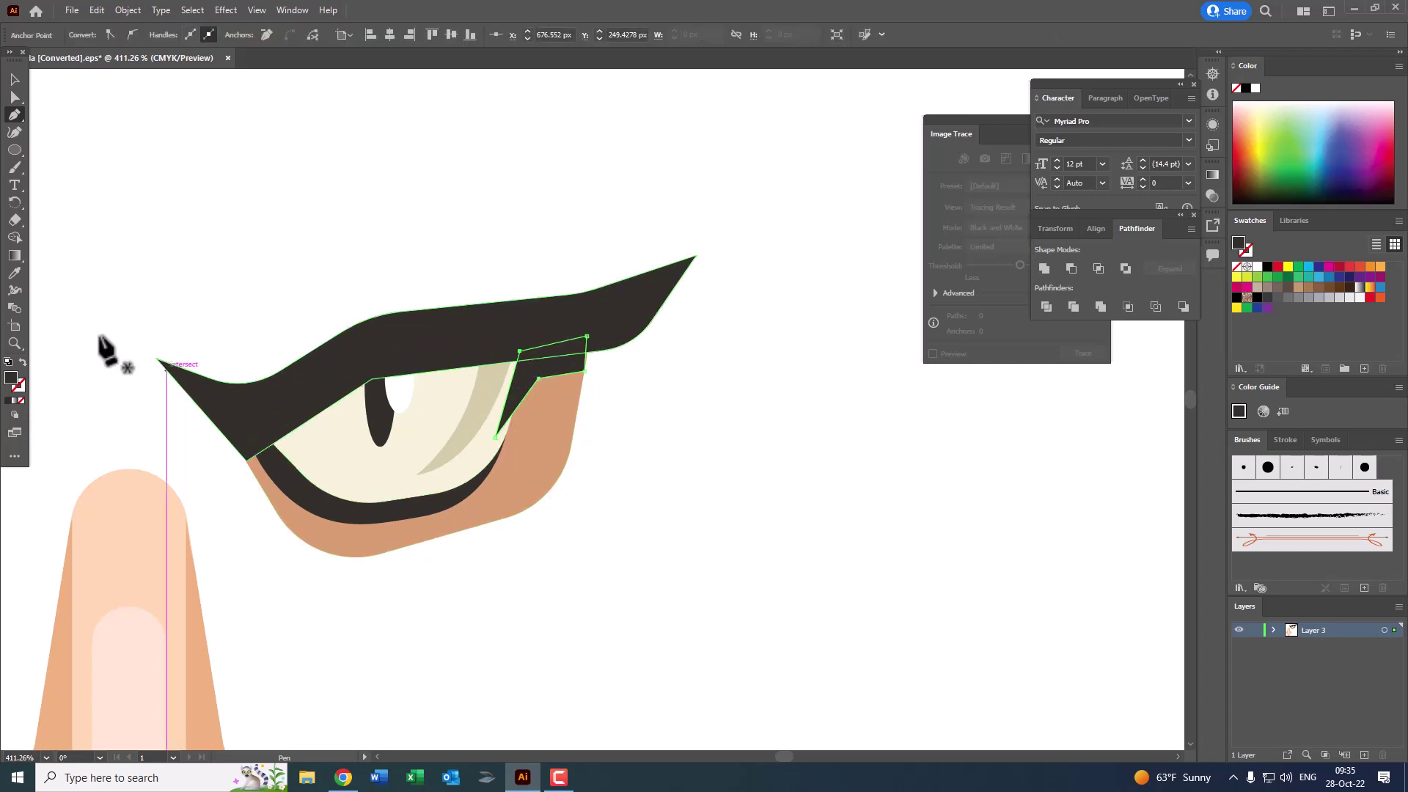
# Step: Fill the patch with the sampled skin tone, darkened to a slightly deeper tan
pyautogui.click(14, 273)
pyautogui.click(543, 436)
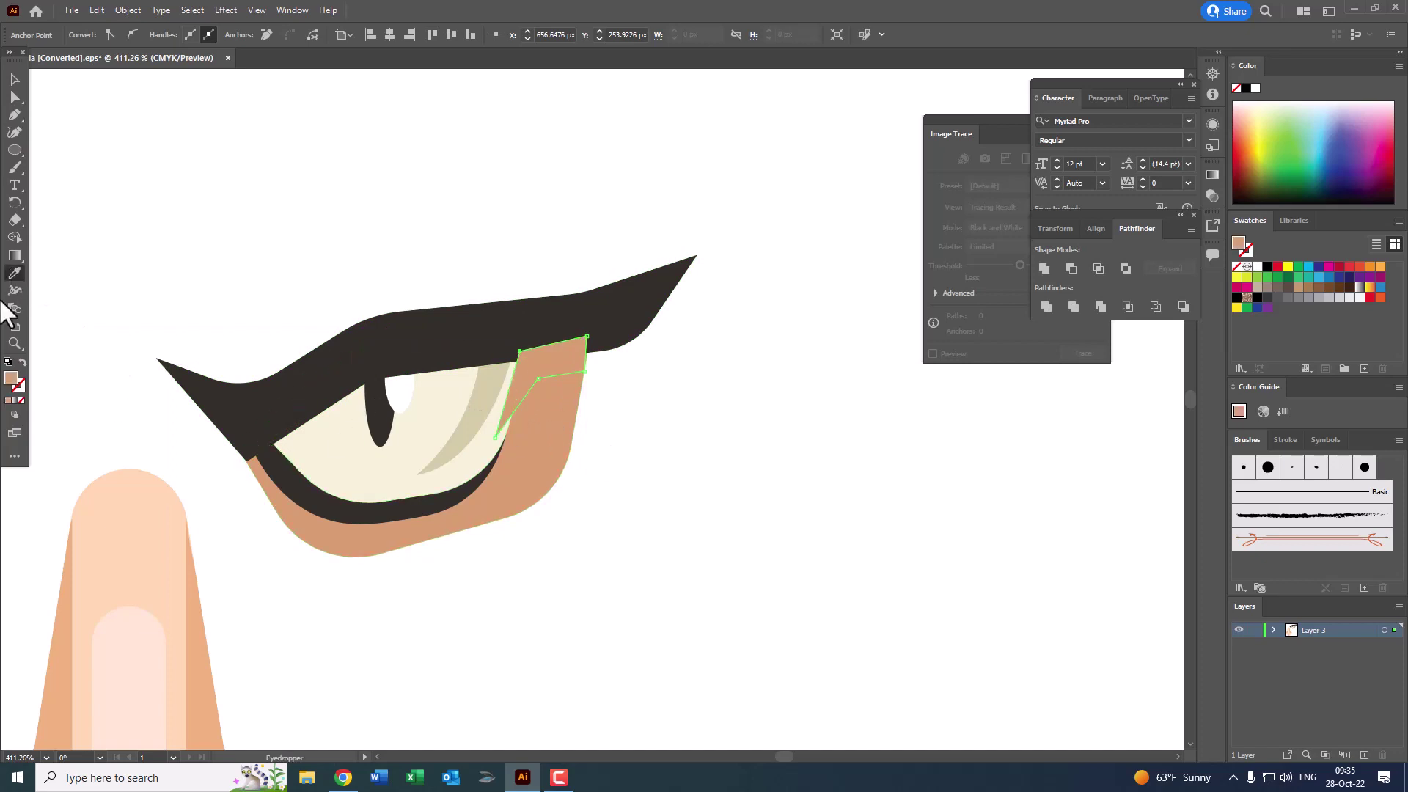
pyautogui.doubleClick(11, 379)
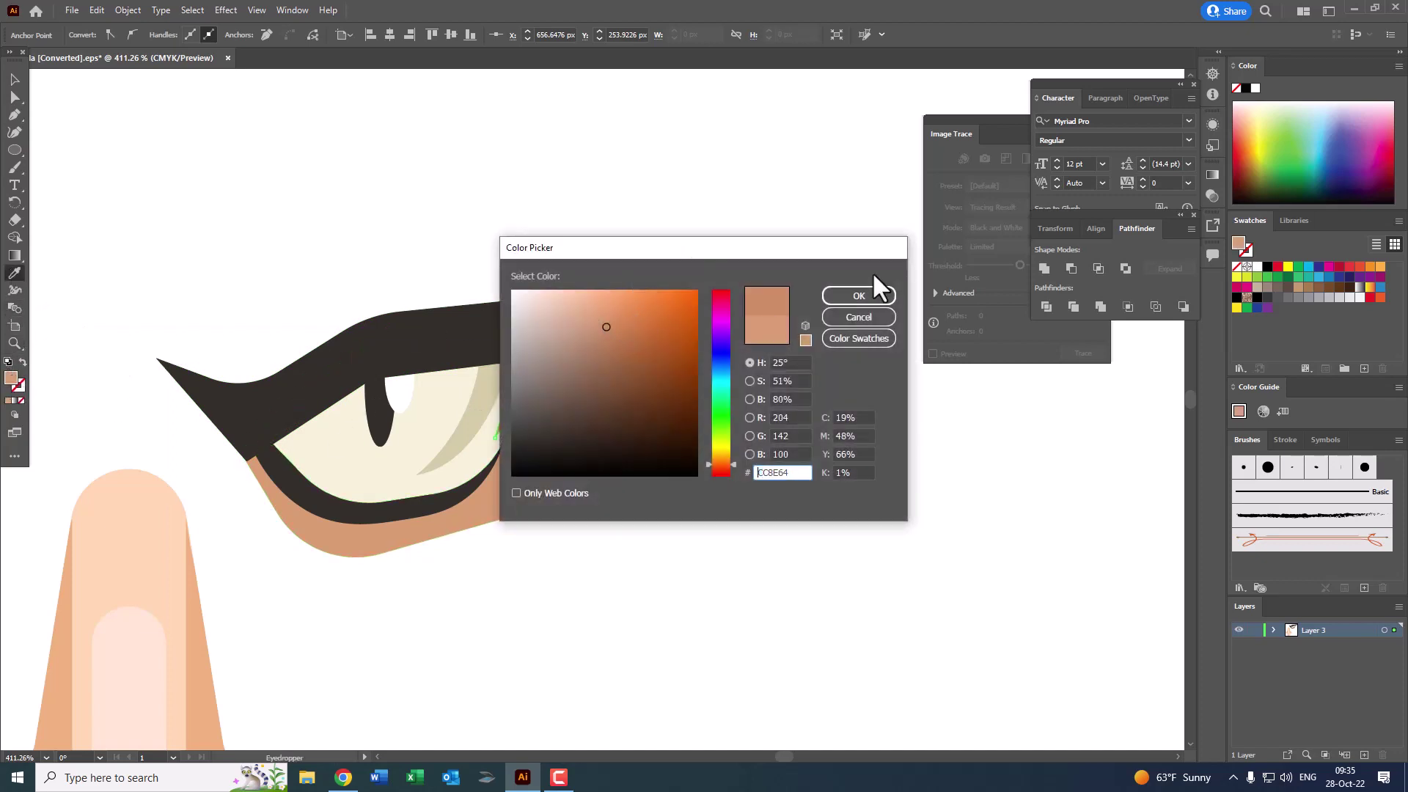
pyautogui.click(606, 327)
pyautogui.click(859, 295)
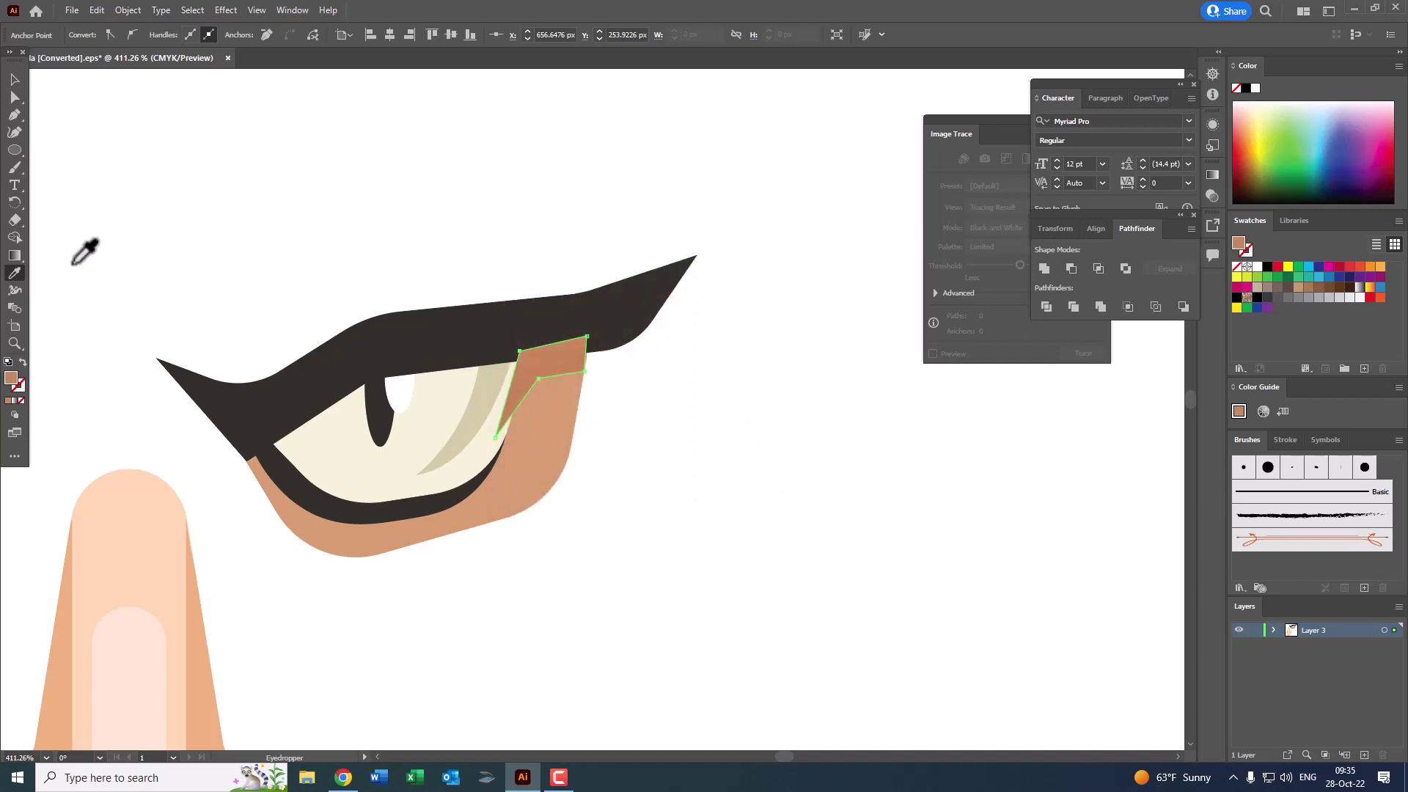
# Step: Bring the lower lash, eyeball and dark lid in front of the tan patch
pyautogui.click(425, 498)
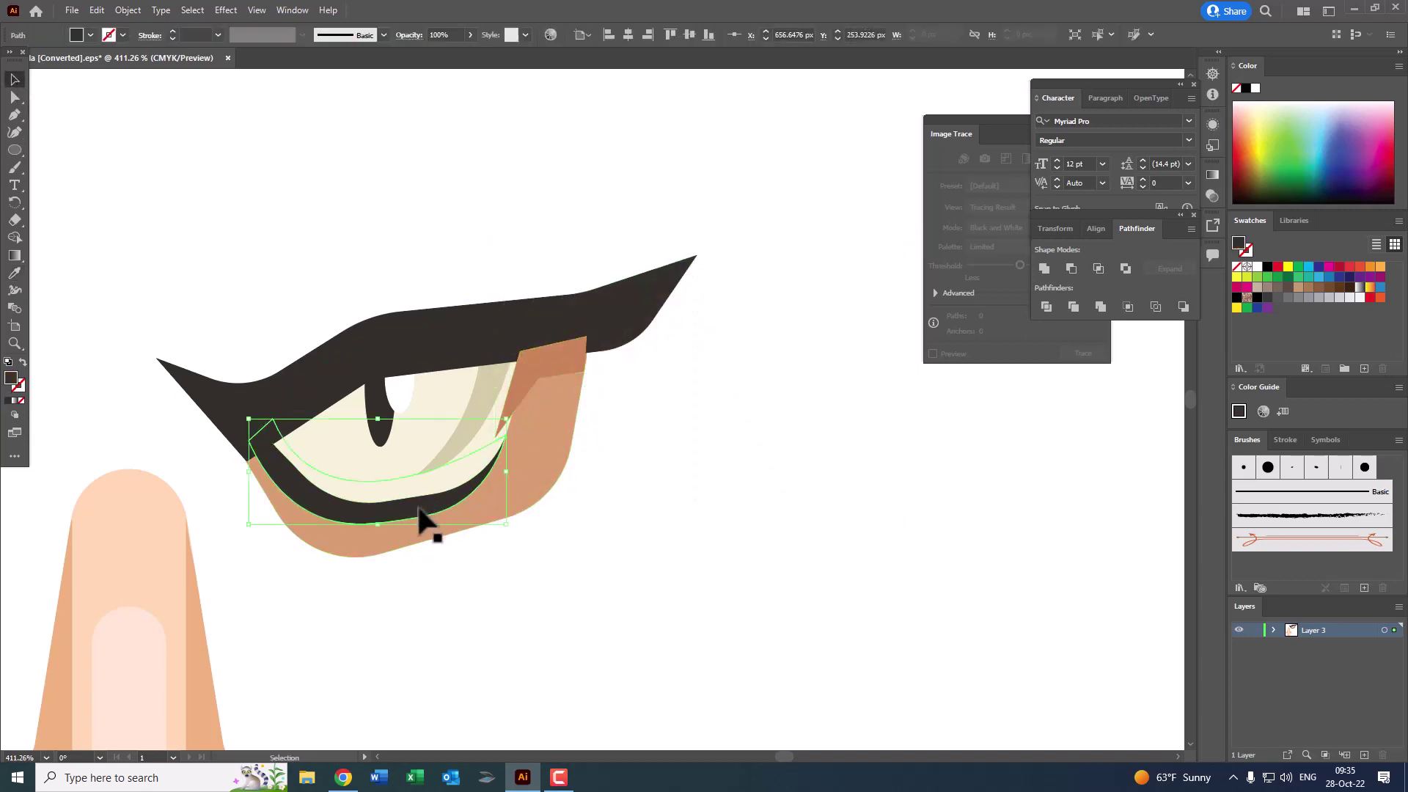
pyautogui.keyDown('shift'); pyautogui.click(396, 421); pyautogui.keyUp('shift')
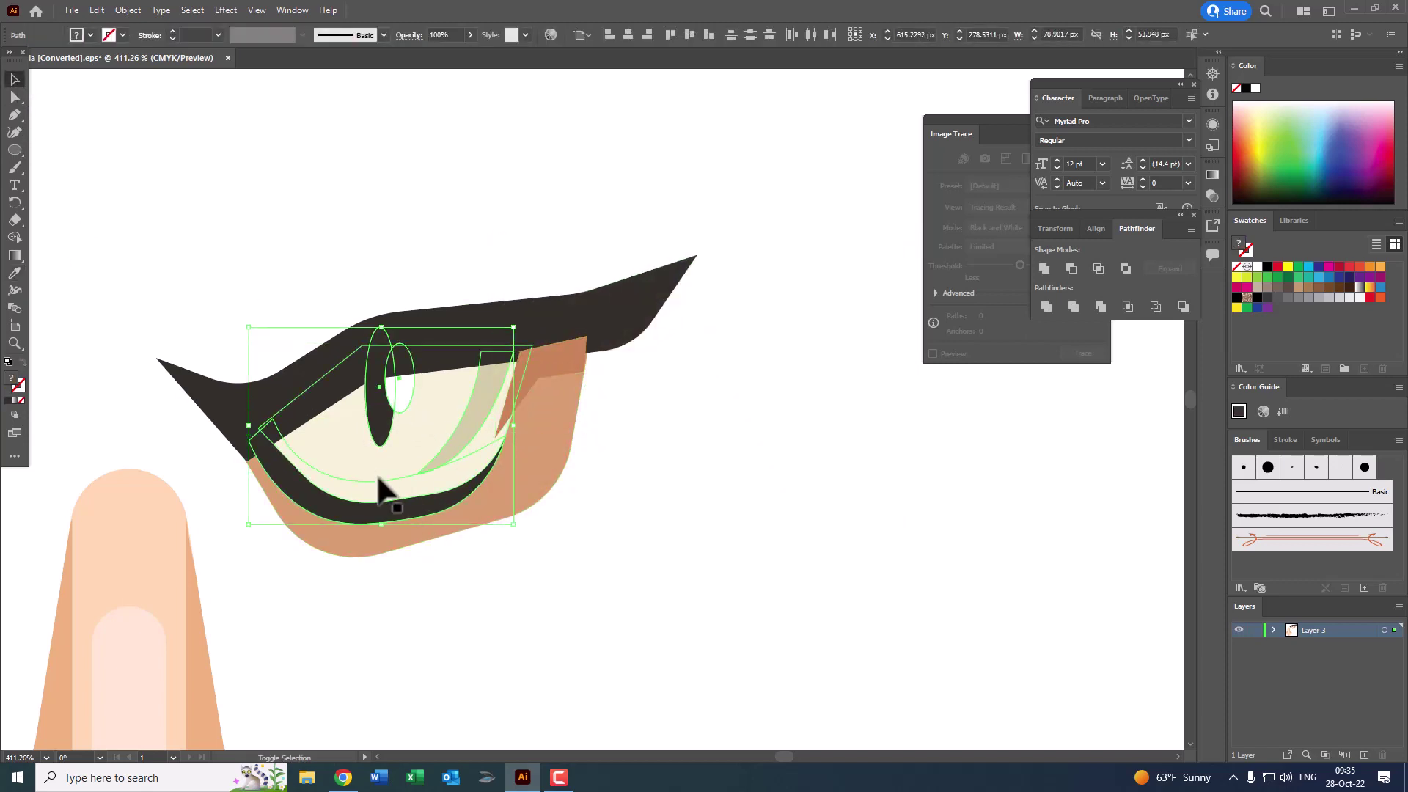
pyautogui.keyDown('shift'); pyautogui.click(289, 392); pyautogui.keyUp('shift')
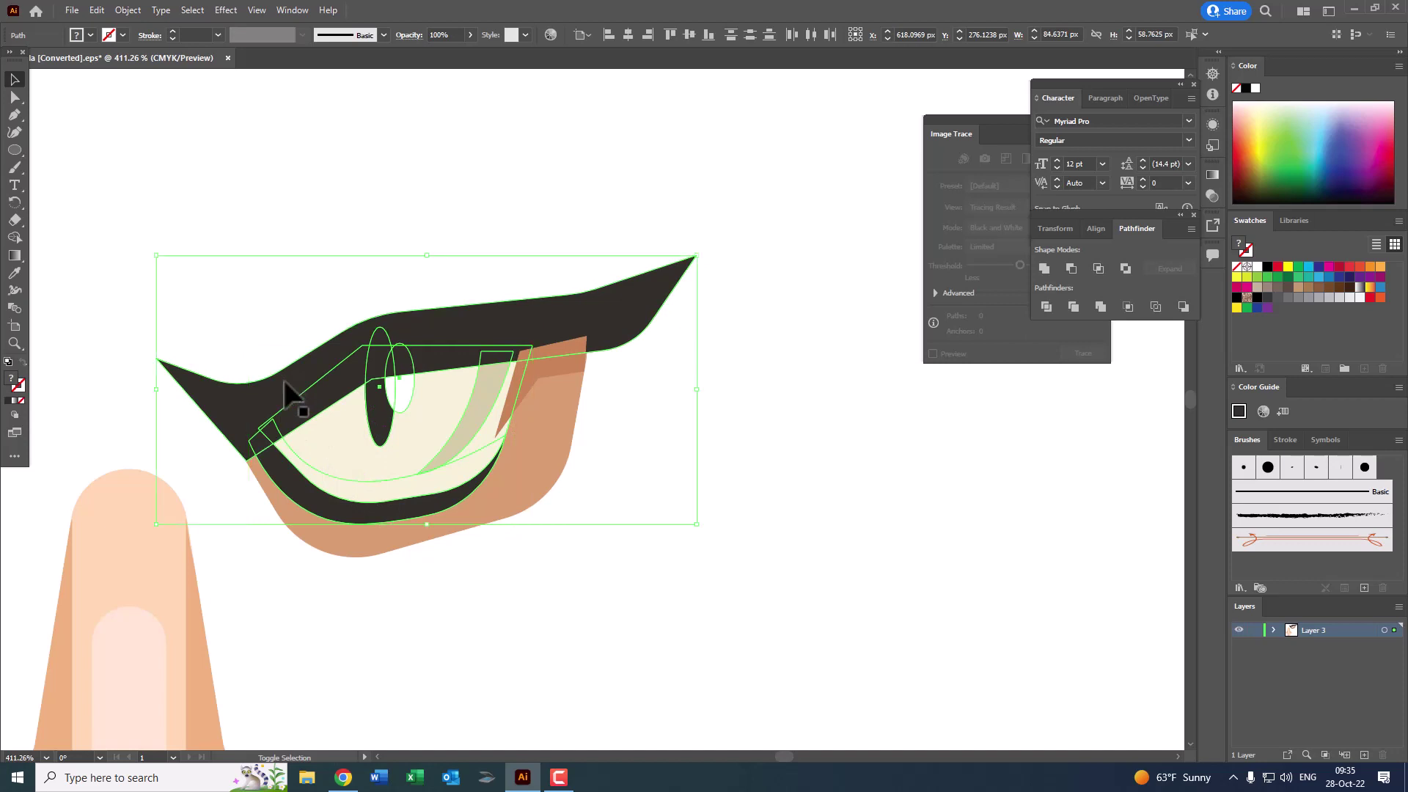
pyautogui.click(127, 9)
pyautogui.click(395, 49)
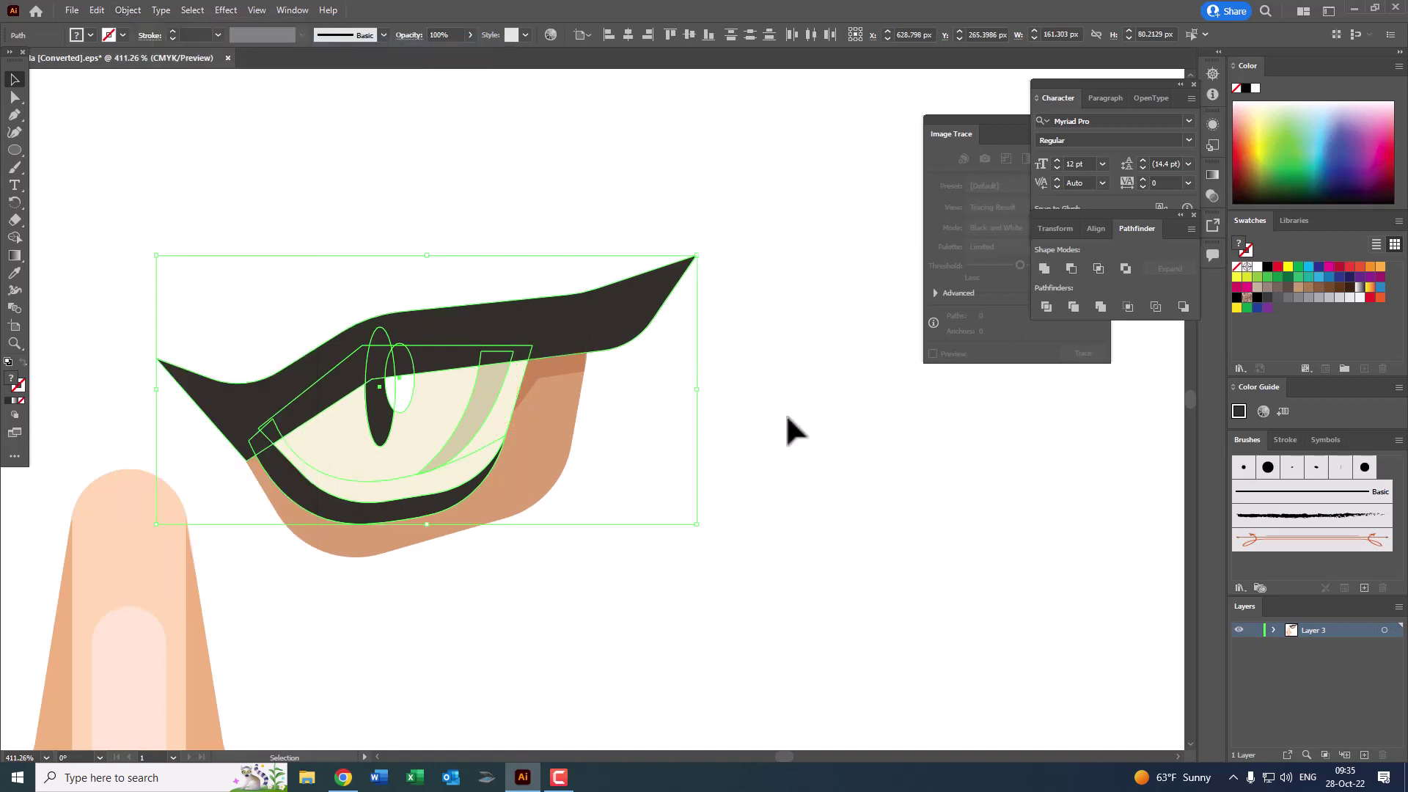
pyautogui.moveTo(770, 417)
pyautogui.mouseDown()
pyautogui.moveTo(480, 453)
pyautogui.moveTo(602, 526)
pyautogui.moveTo(51, 120)
pyautogui.mouseUp()
pyautogui.press('z')
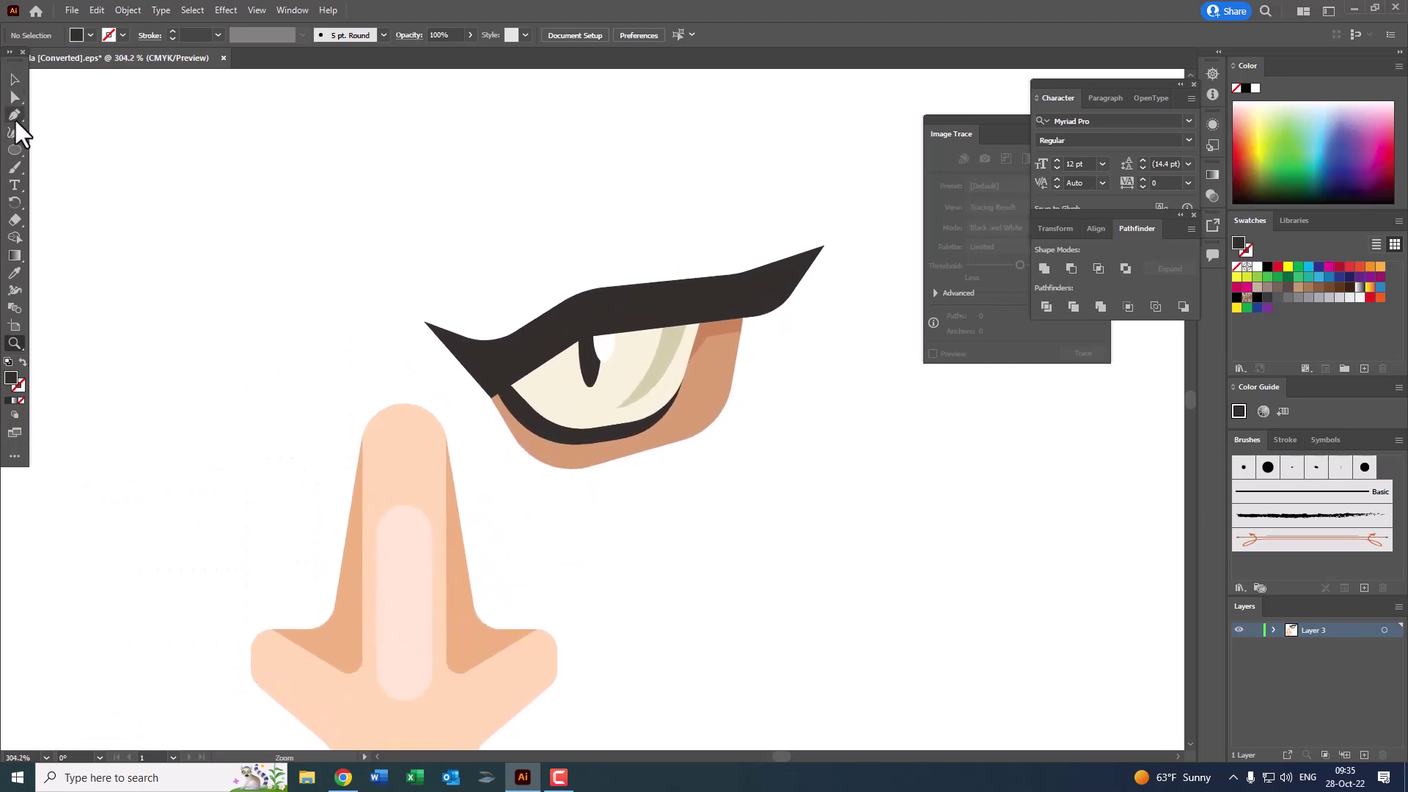
# Step: Draw an angular seven-corner cheek fold polygon beneath the eye
pyautogui.click(14, 116)
pyautogui.click(492, 396)
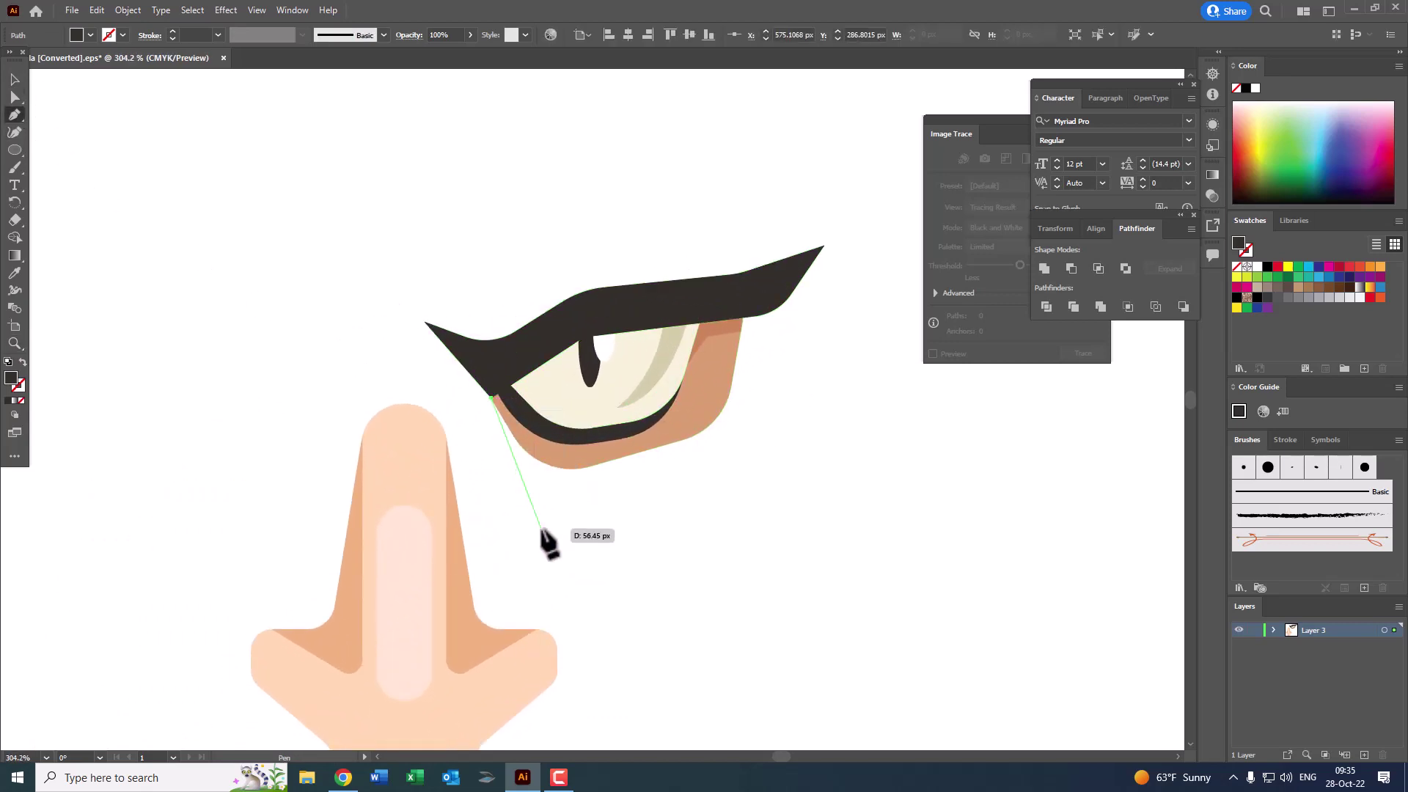
pyautogui.click(541, 528)
pyautogui.click(675, 560)
pyautogui.click(763, 506)
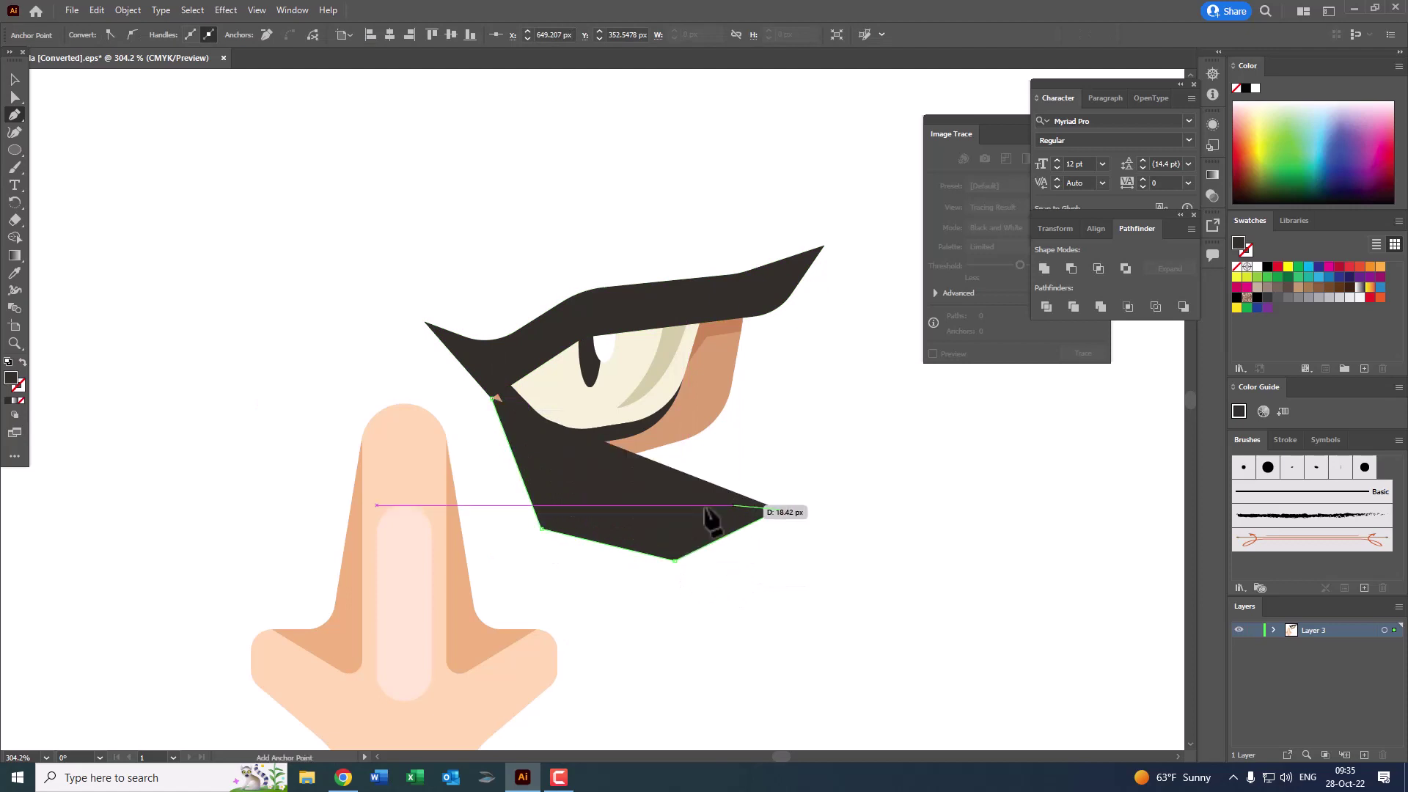
pyautogui.click(672, 530)
pyautogui.click(579, 499)
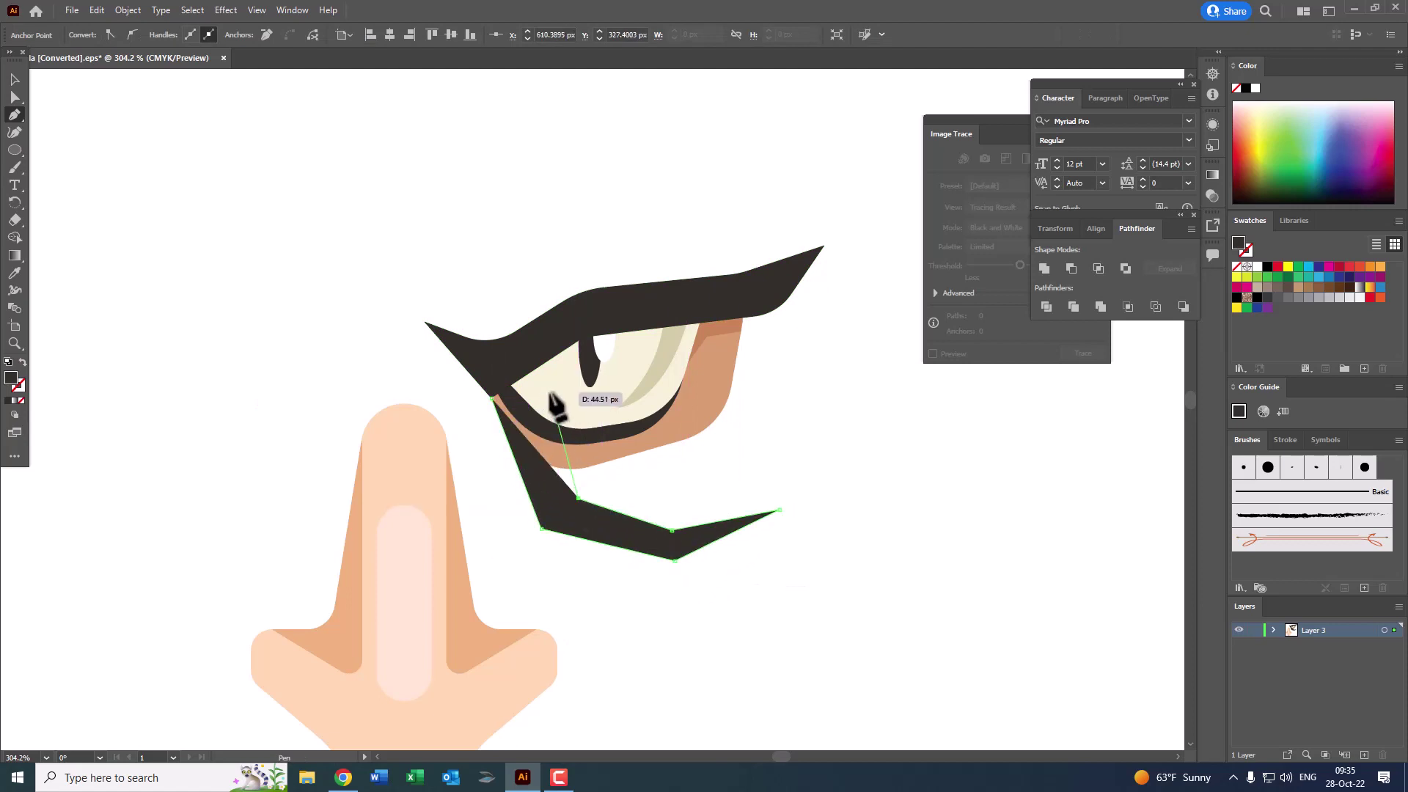
pyautogui.click(551, 394)
pyautogui.click(492, 397)
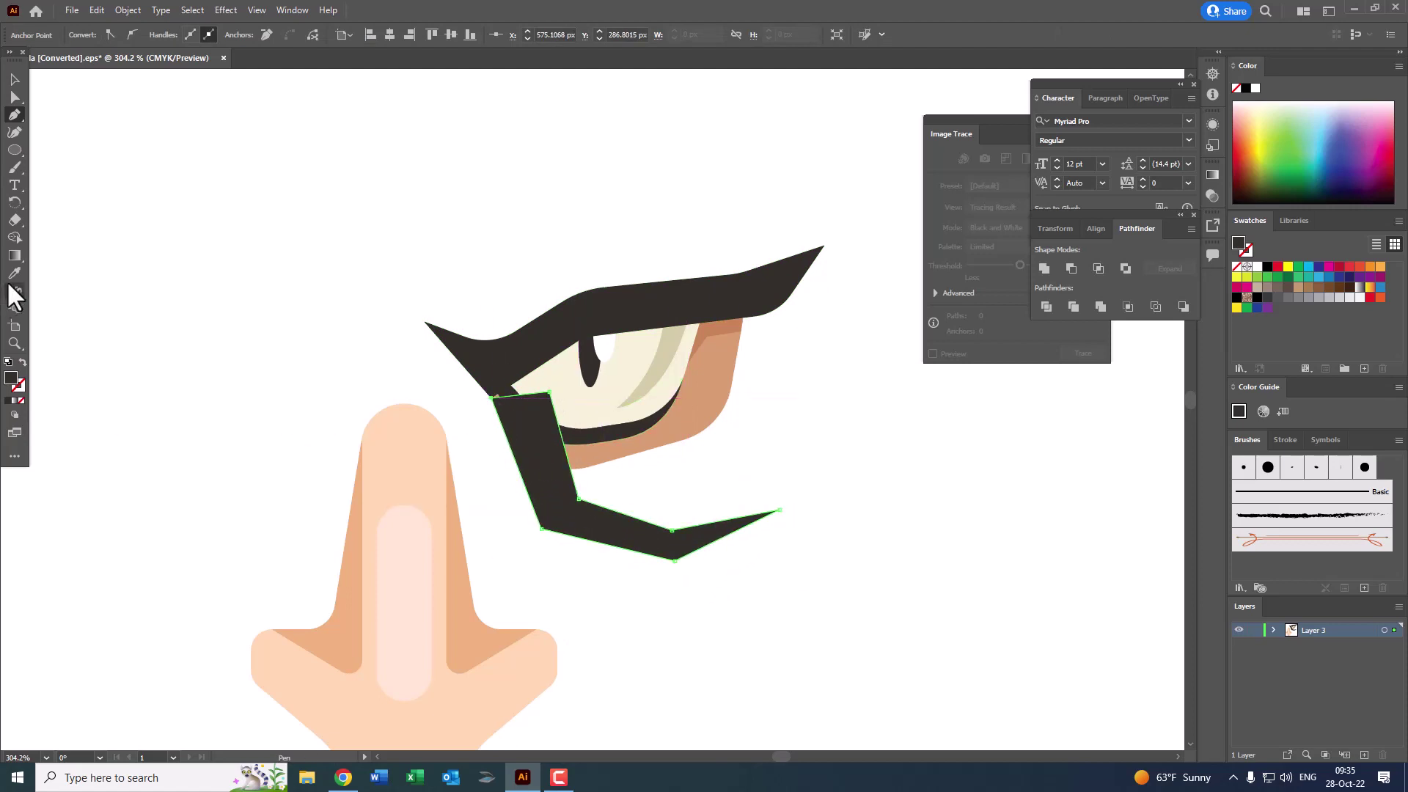
# Step: Give the cheek fold the tan skin colour and send it behind the eye
pyautogui.click(719, 403)
pyautogui.click(15, 78)
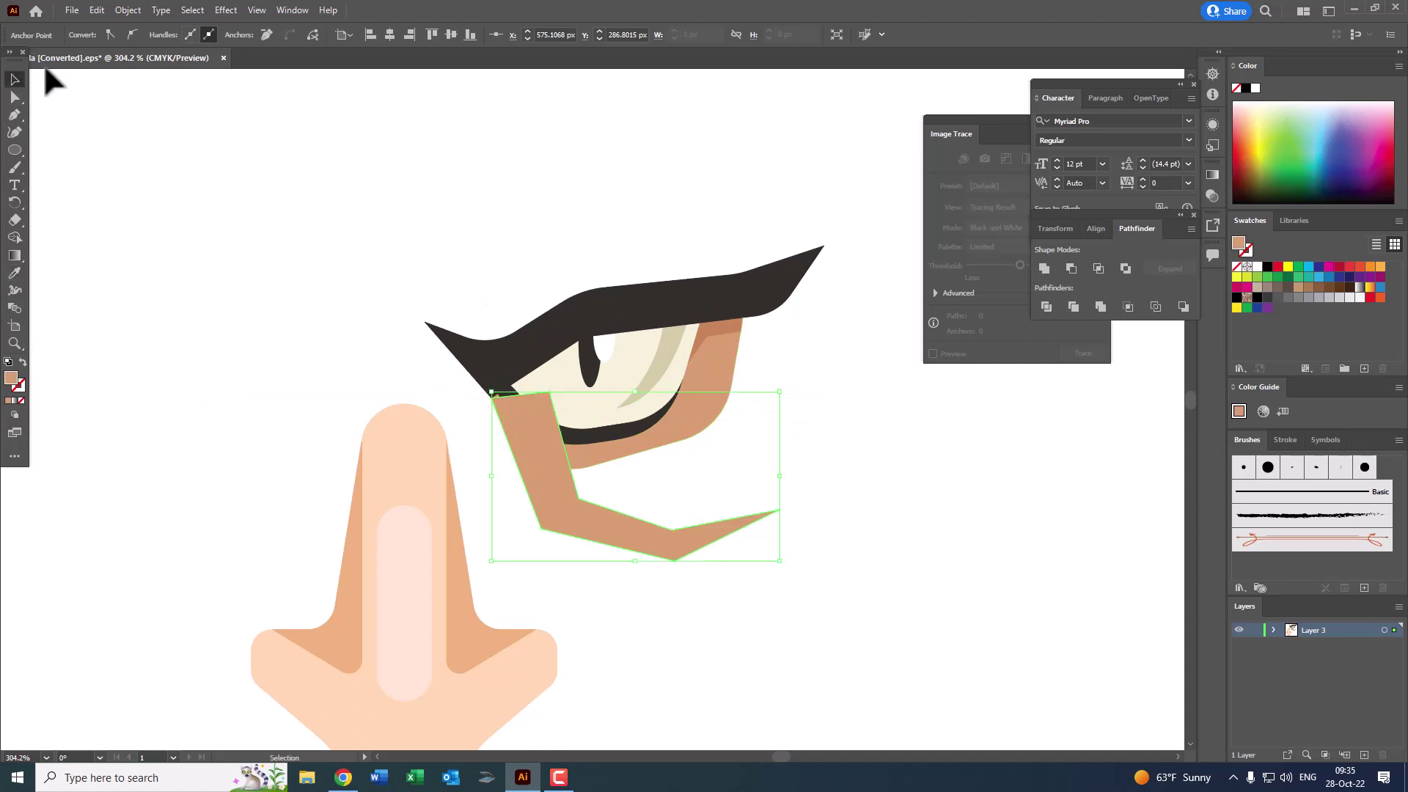
pyautogui.click(116, 11)
pyautogui.click(373, 91)
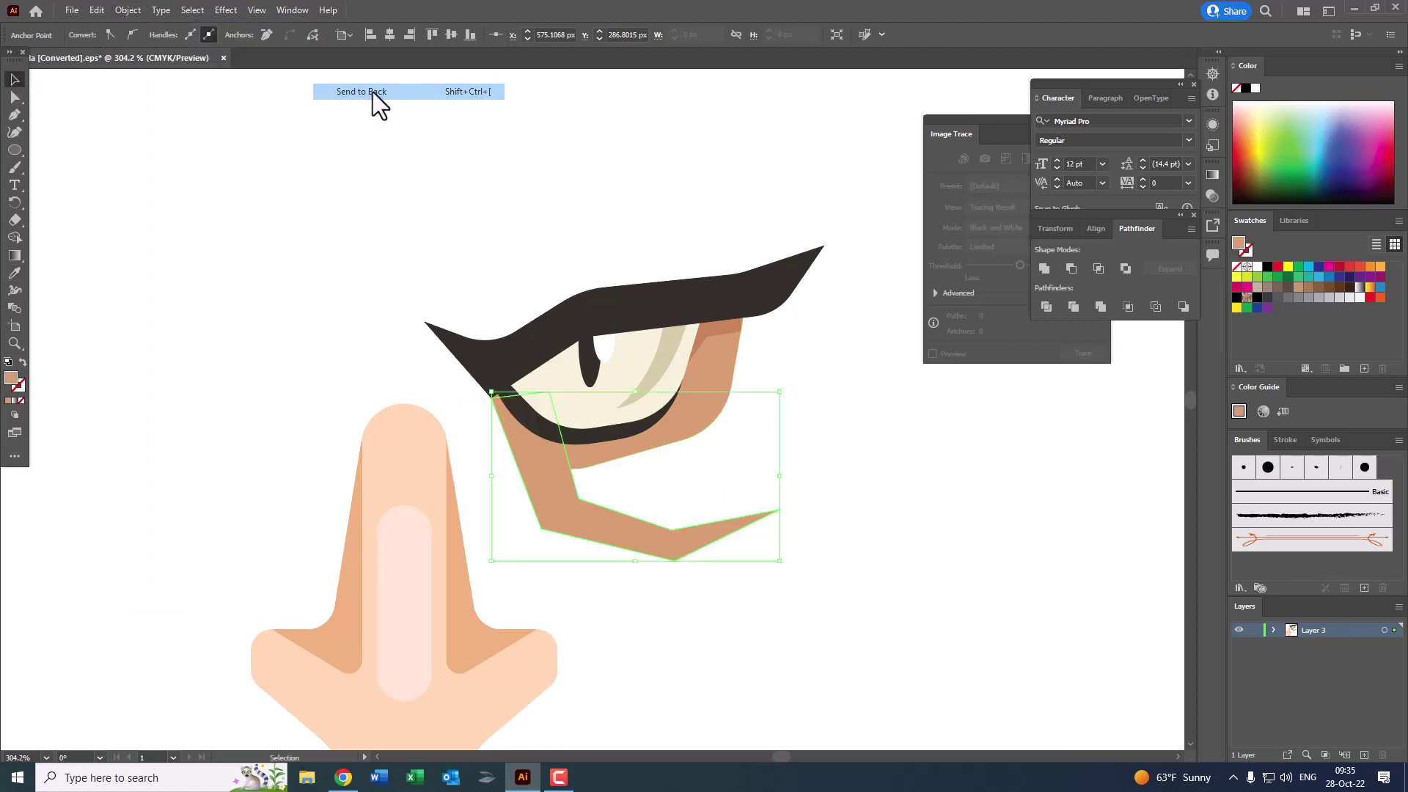
pyautogui.press('z')
pyautogui.keyDown('alt'); pyautogui.click(612, 383); pyautogui.keyUp('alt')
# Step: Nudge the cheek fold slightly up and left into place
pyautogui.moveTo(654, 437); pyautogui.dragTo(785, 513)
pyautogui.click(15, 78)
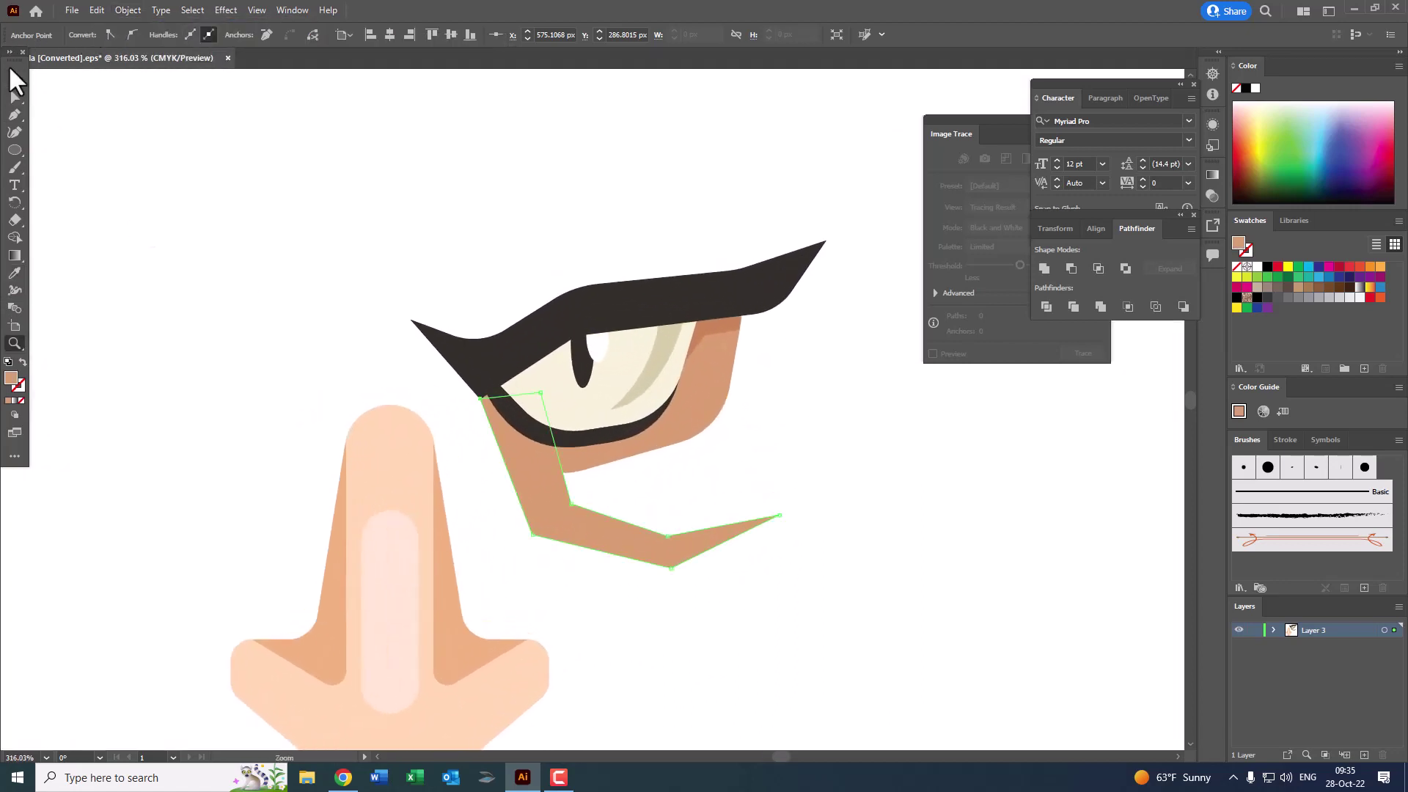
pyautogui.click(379, 315)
pyautogui.moveTo(590, 518); pyautogui.dragTo(579, 502)
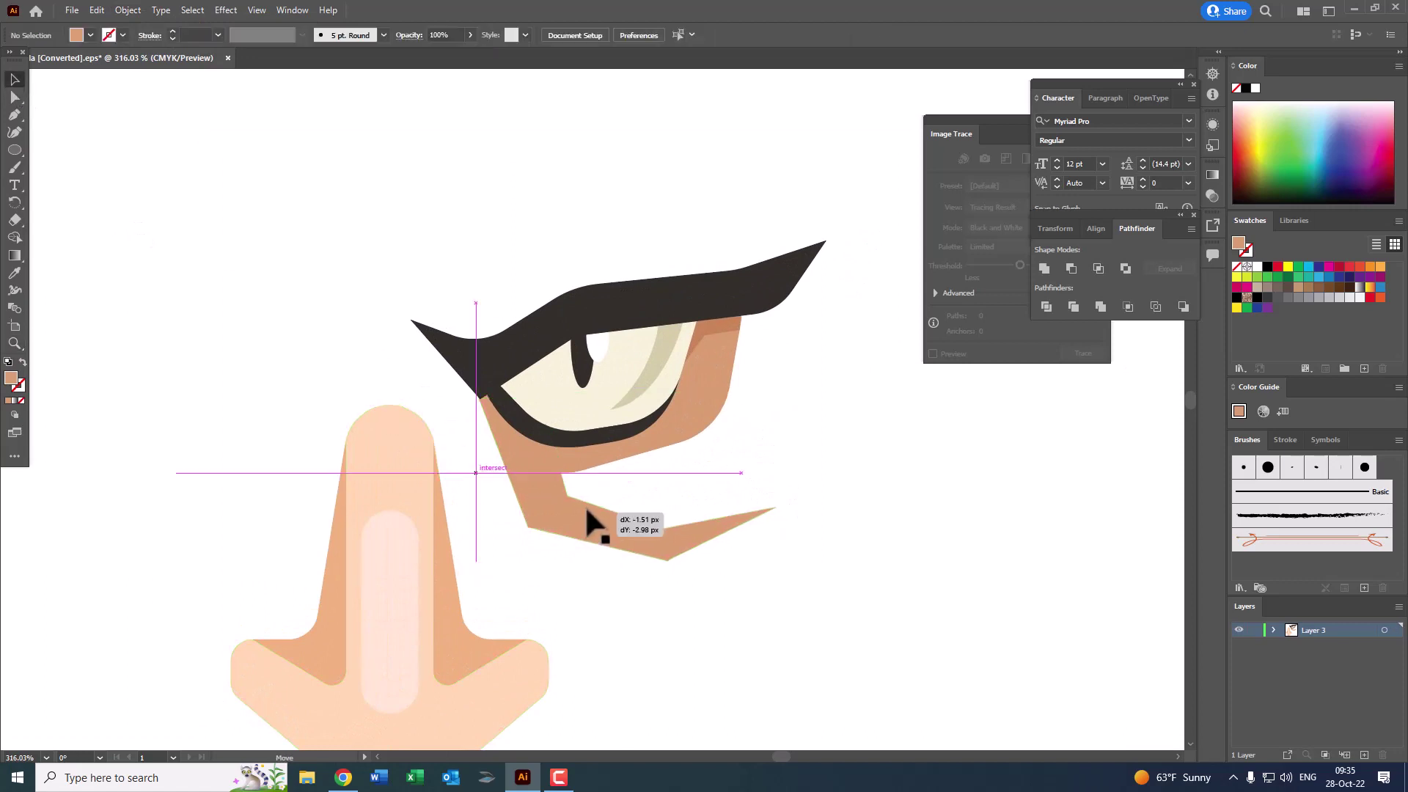
pyautogui.press('z')
pyautogui.keyDown('alt'); pyautogui.click(638, 460); pyautogui.keyUp('alt')
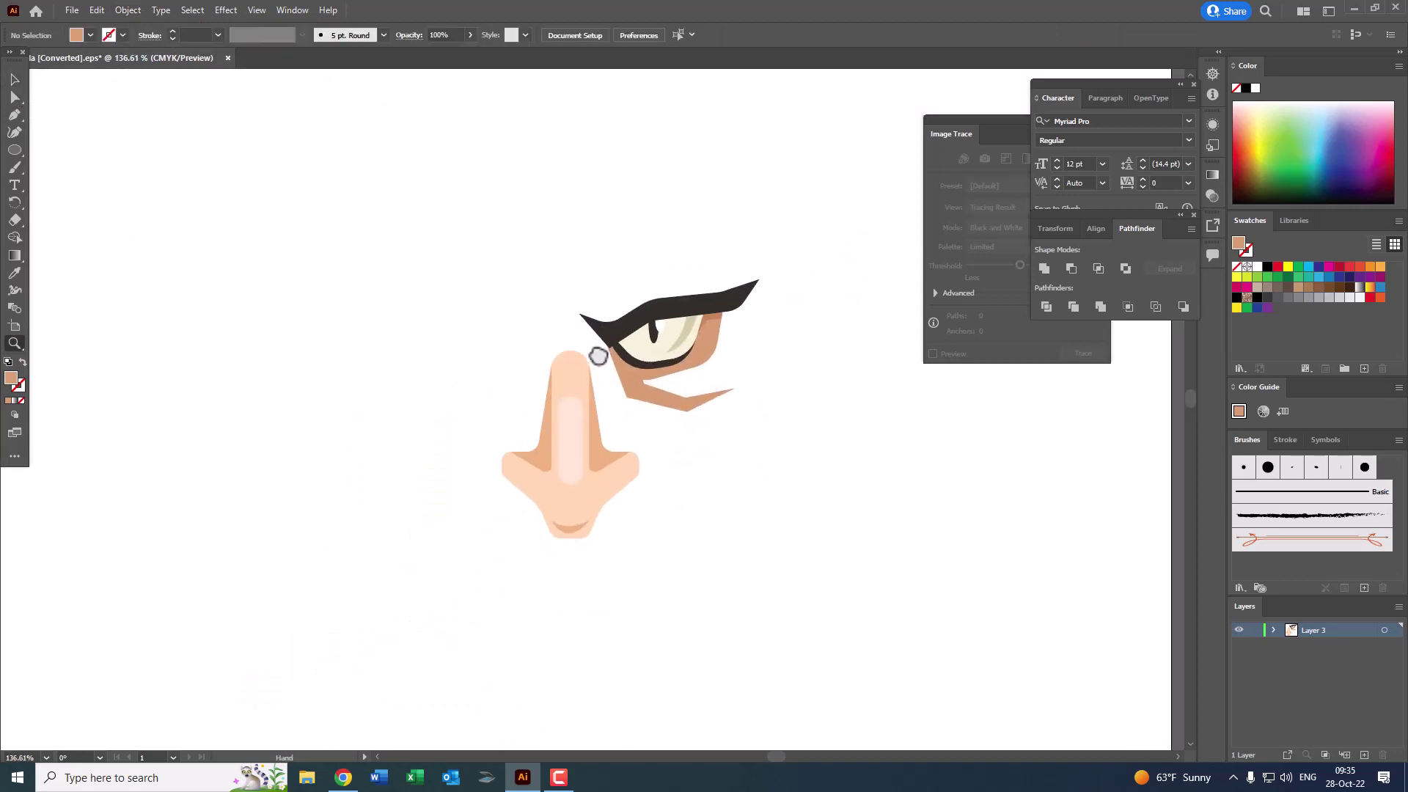
# Step: Draw a thin pointed crease shape across the tan cheek fold, then deselect it
pyautogui.moveTo(597, 352)
pyautogui.mouseDown()
pyautogui.moveTo(766, 394)
pyautogui.moveTo(734, 431)
pyautogui.mouseUp()
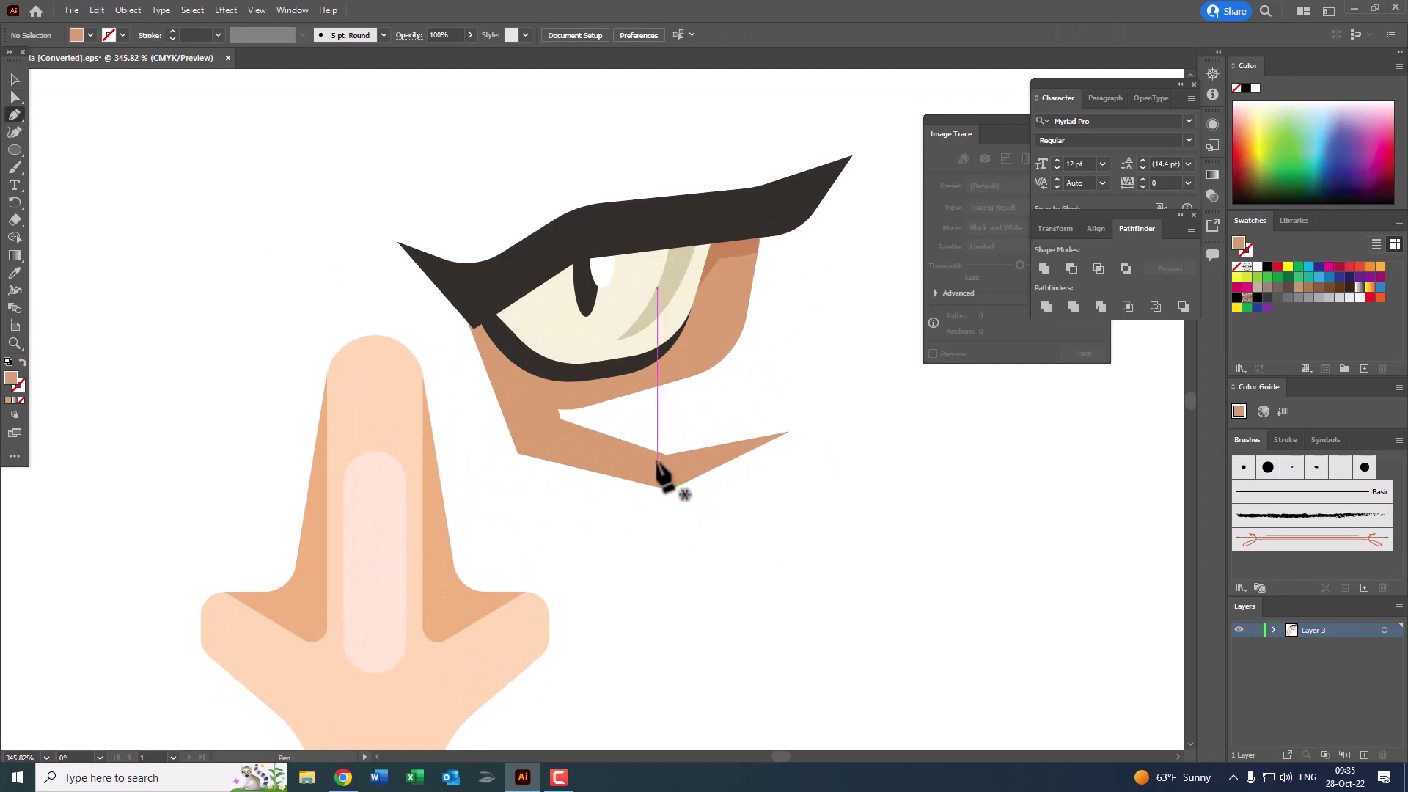
pyautogui.moveTo(559, 410); pyautogui.dragTo(566, 421)
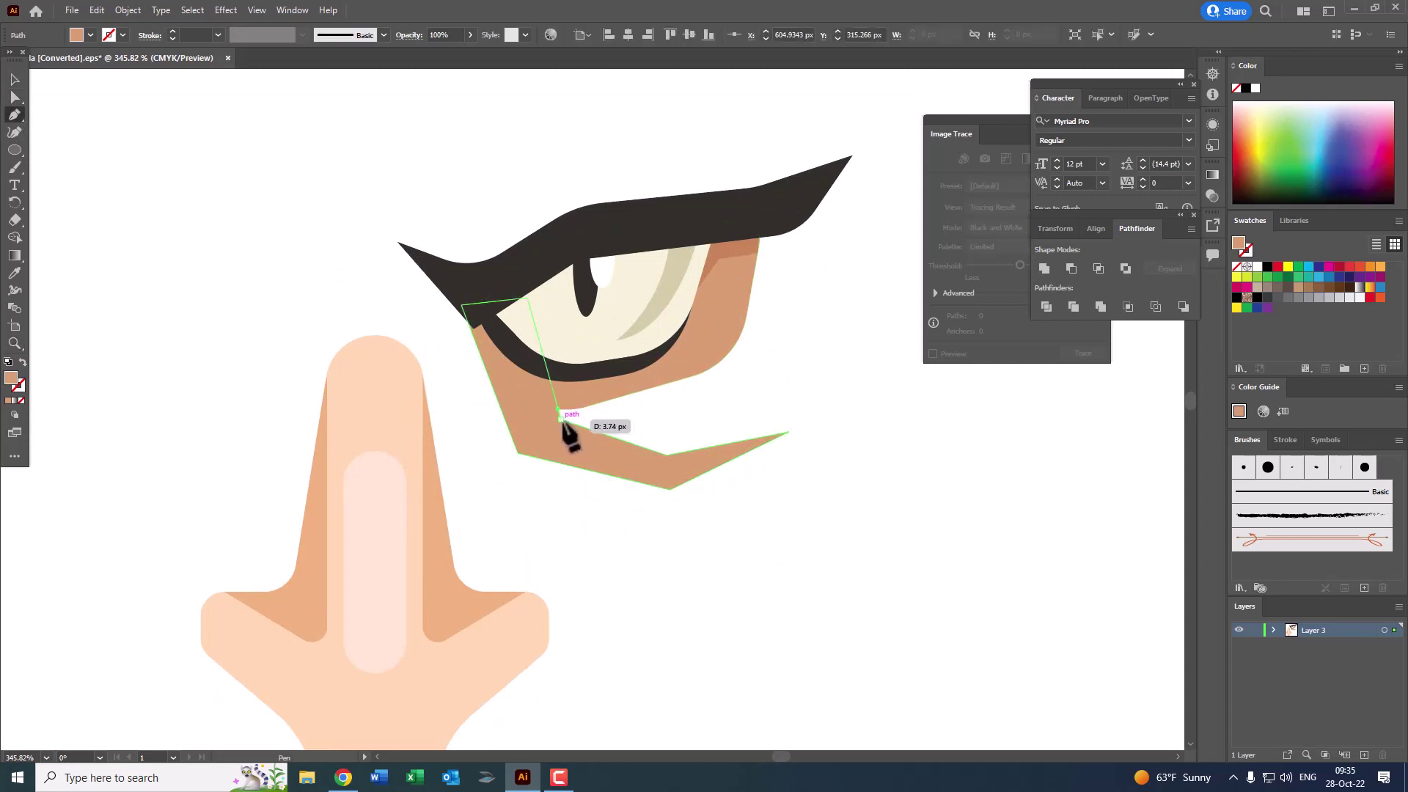
pyautogui.click(676, 440)
pyautogui.click(743, 405)
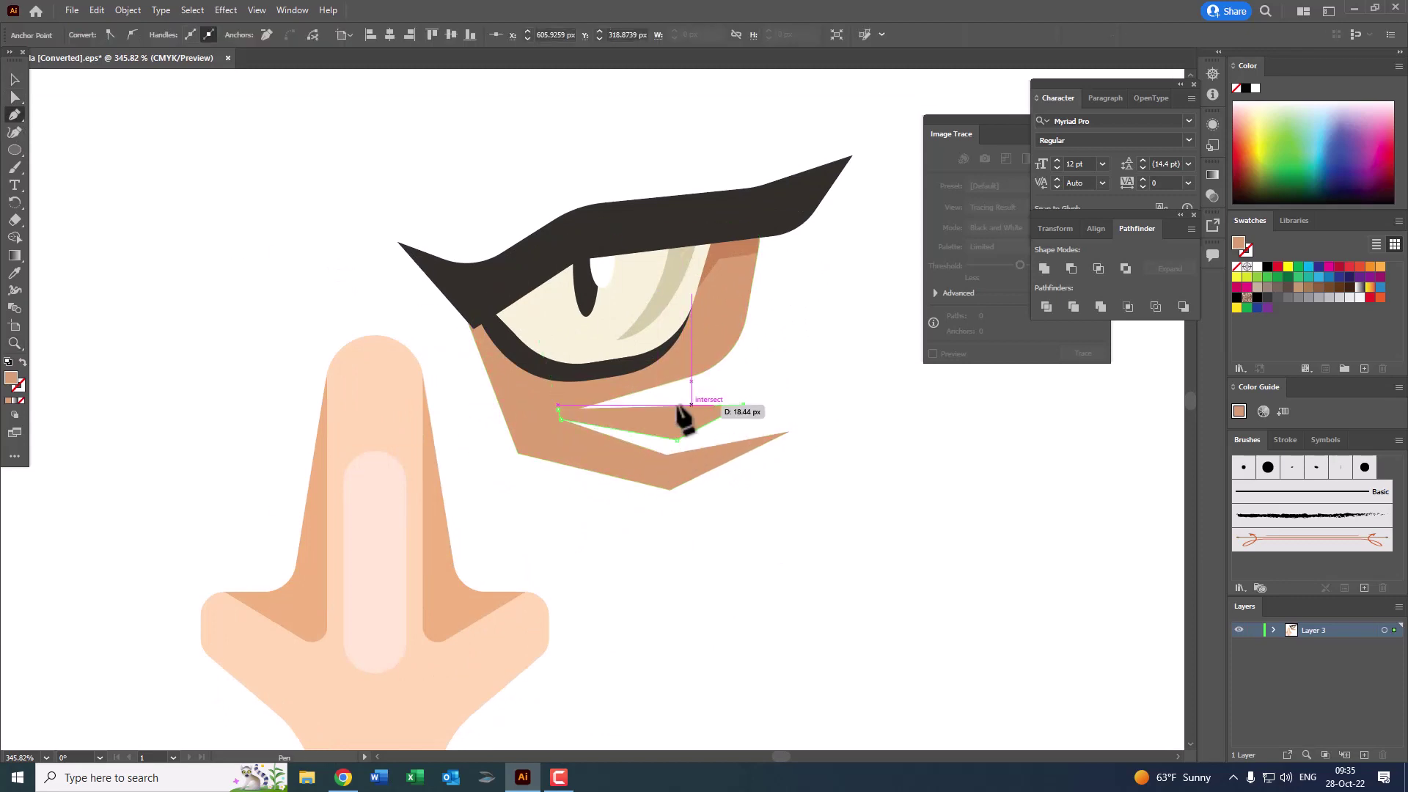
pyautogui.click(676, 424)
pyautogui.click(578, 394)
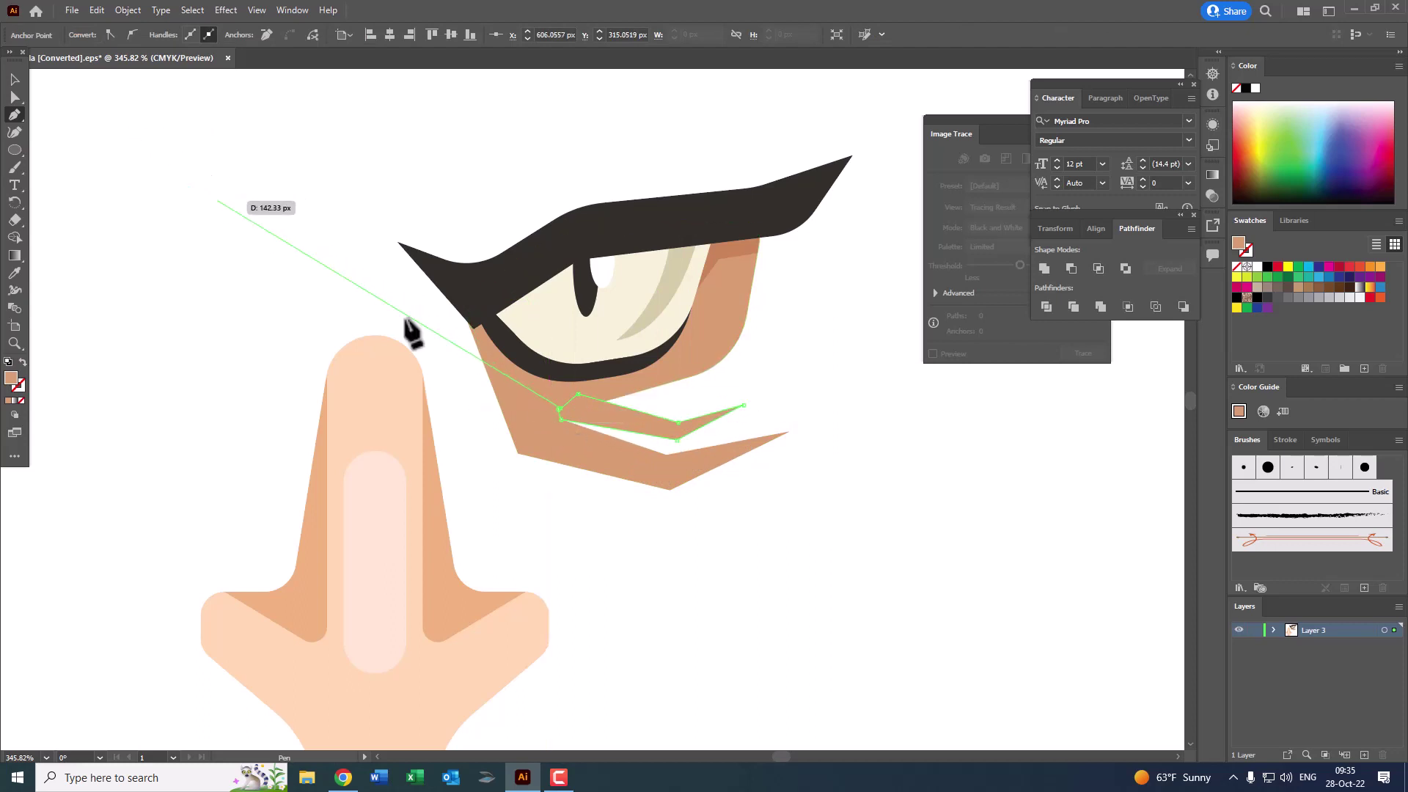
pyautogui.click(14, 79)
pyautogui.click(836, 489)
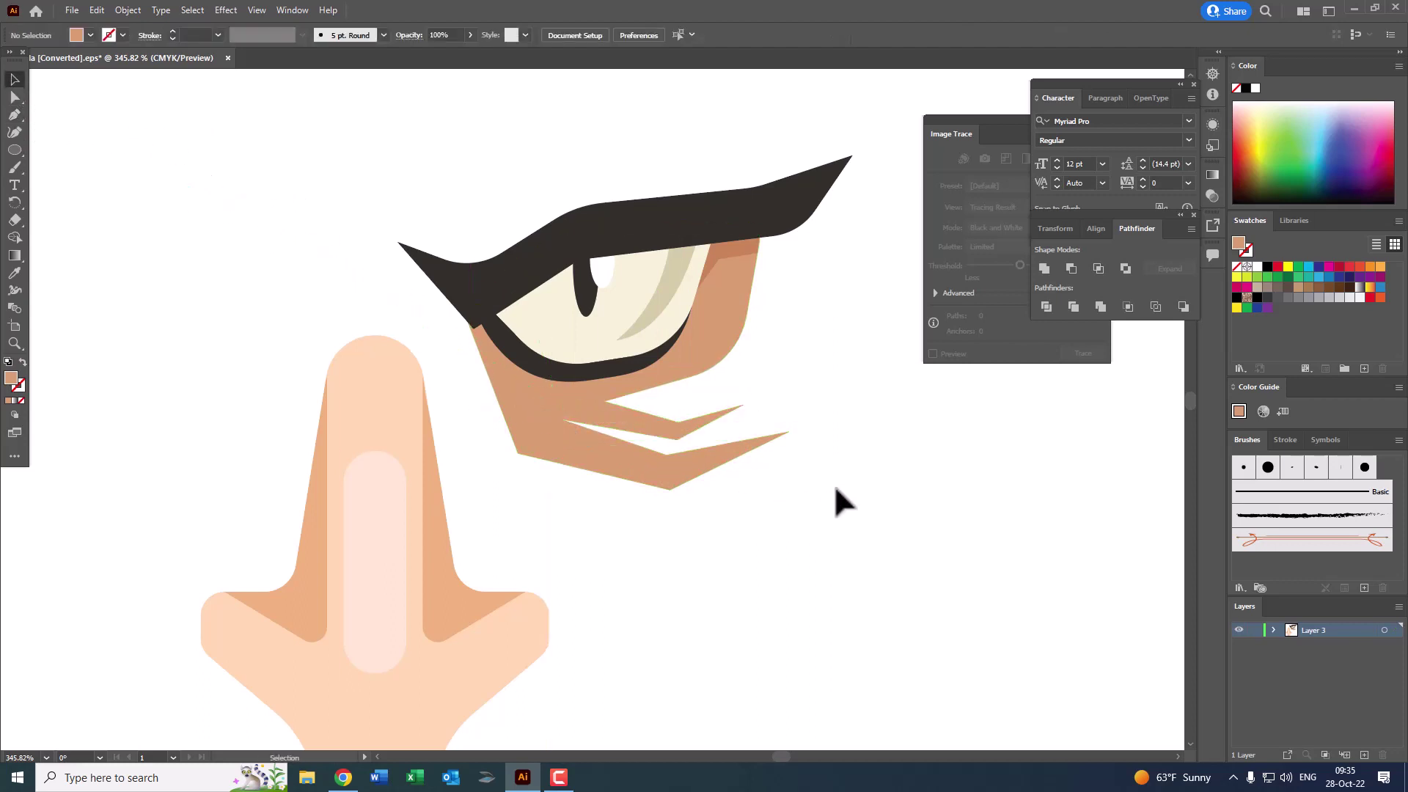
pyautogui.keyDown('alt'); pyautogui.click(697, 440); pyautogui.keyUp('alt')
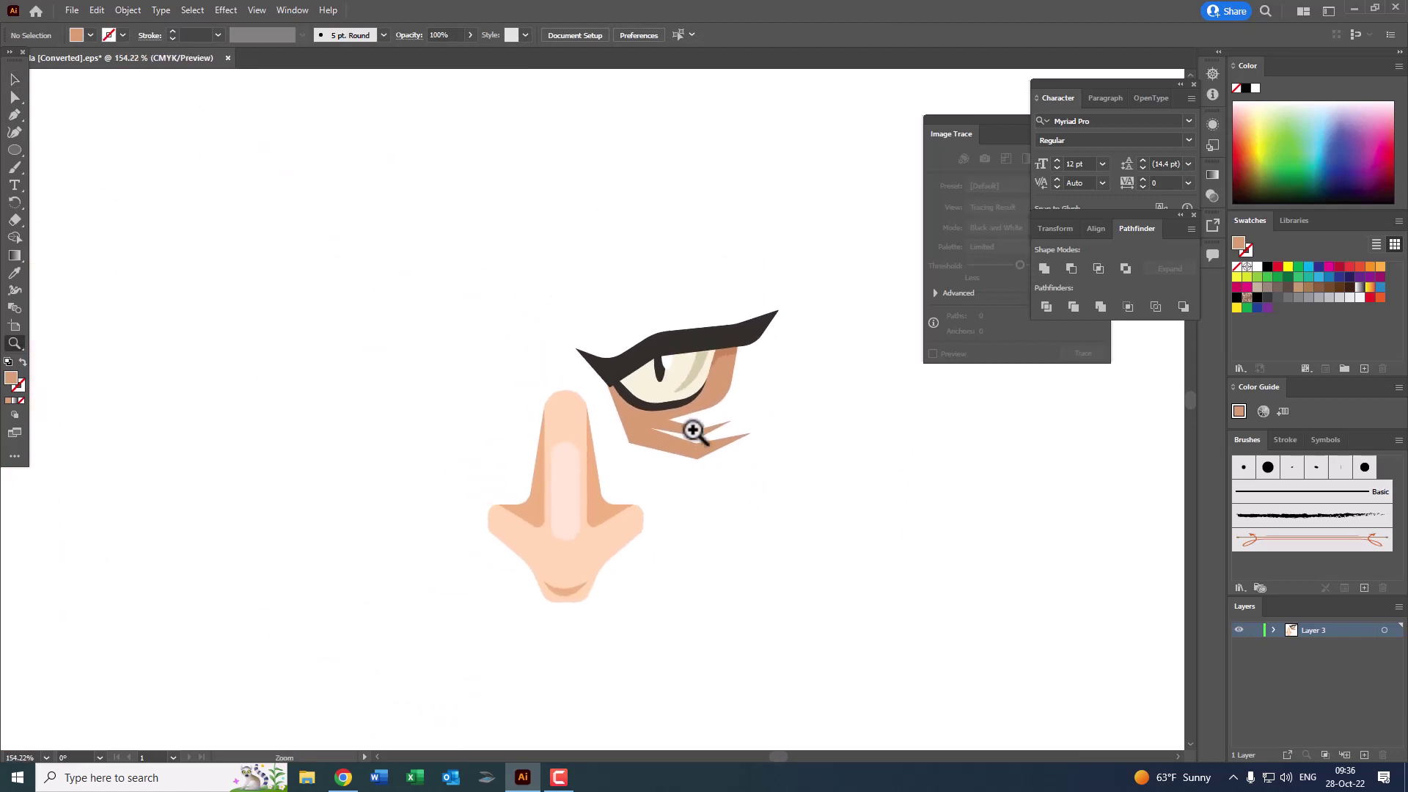
pyautogui.keyDown('alt'); pyautogui.click(765, 424); pyautogui.keyUp('alt')
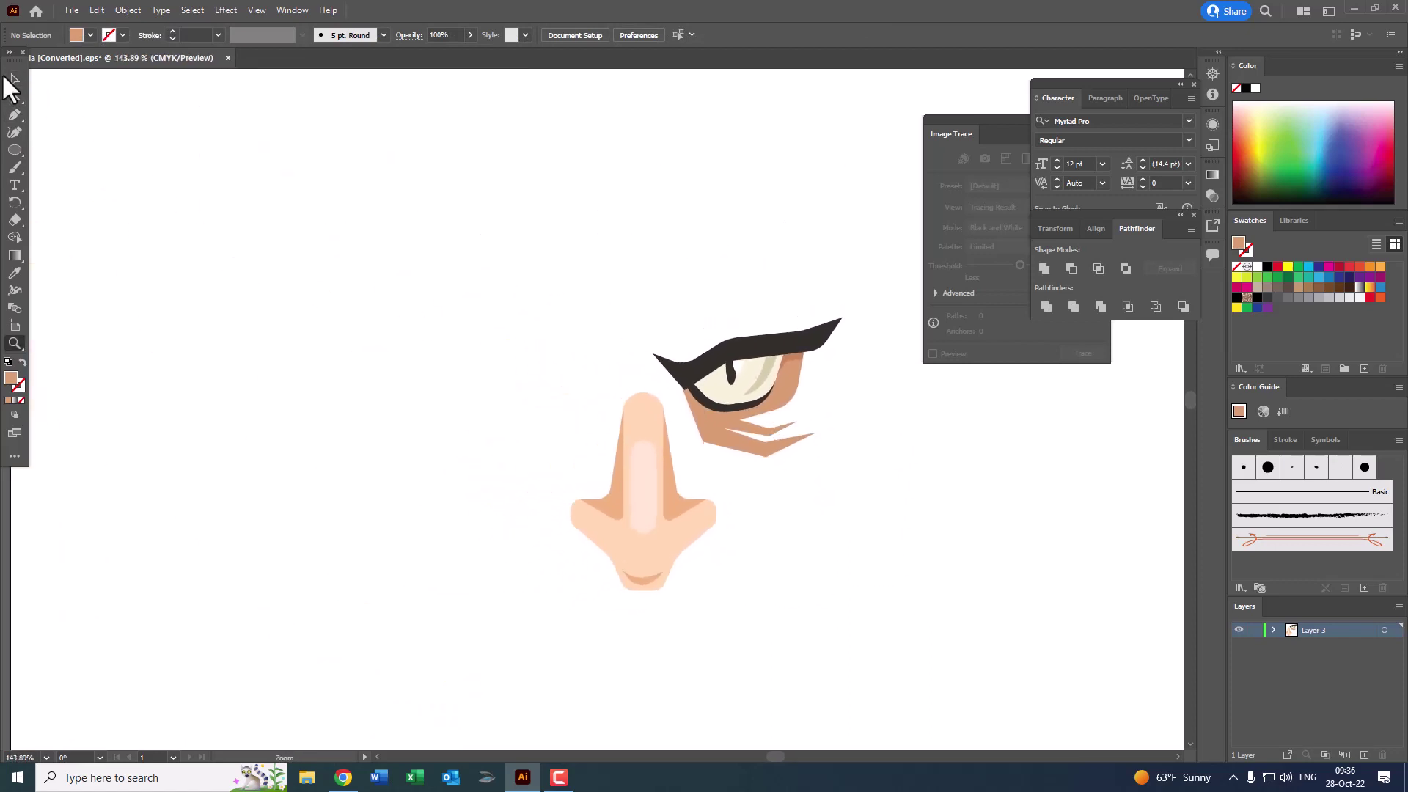
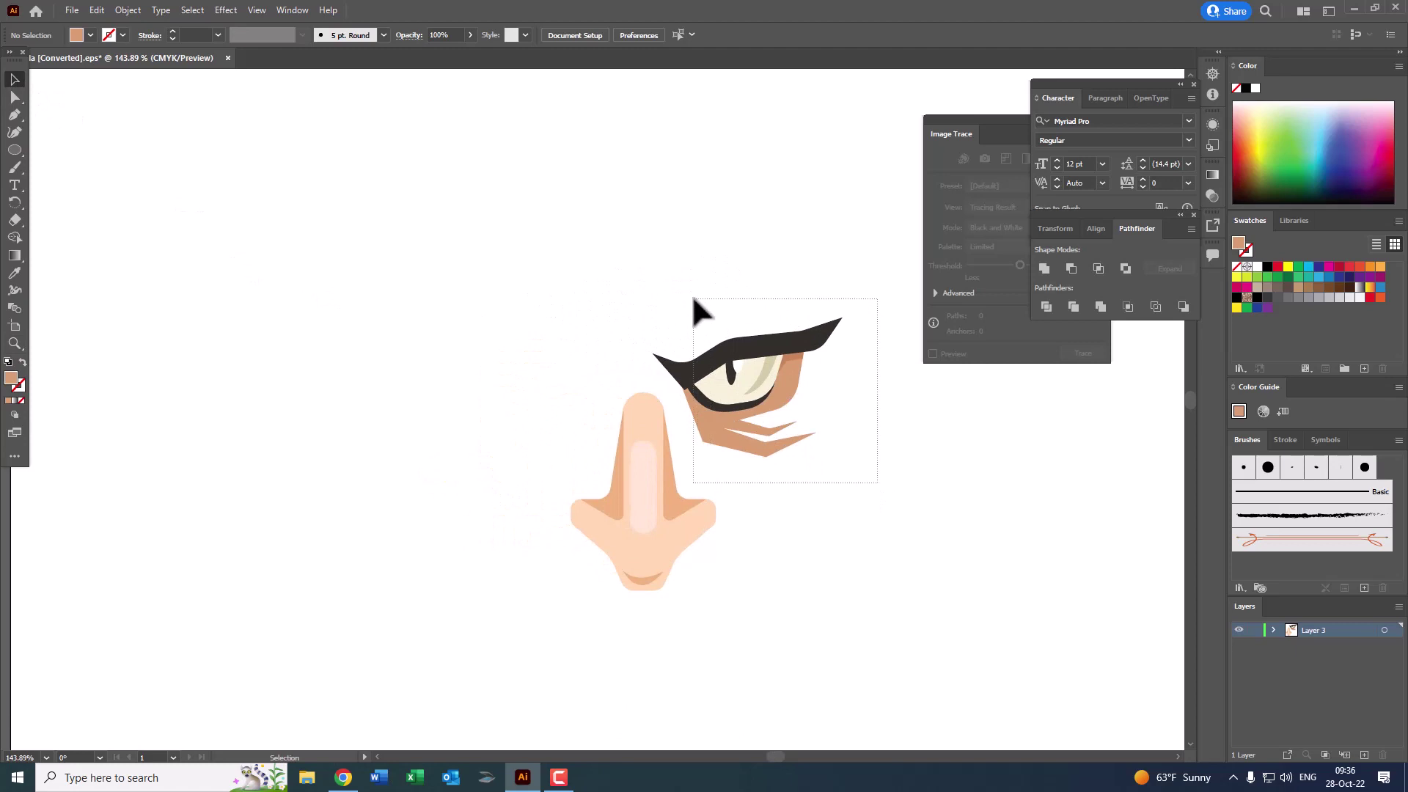
# Step: Group the eye pieces and place a vertically reflected copy left of the nose
pyautogui.moveTo(706, 300); pyautogui.dragTo(693, 294)
pyautogui.click(127, 10)
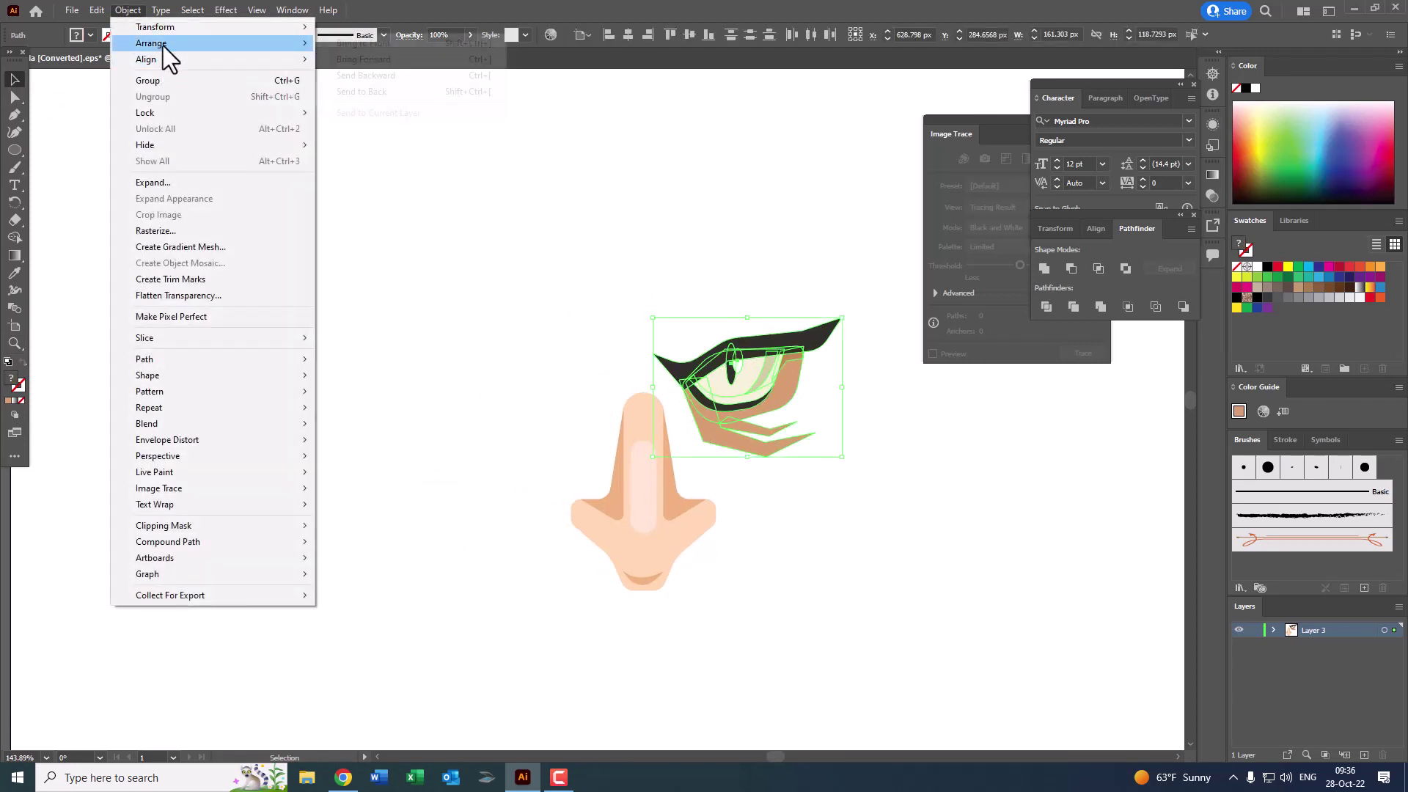
pyautogui.click(196, 82)
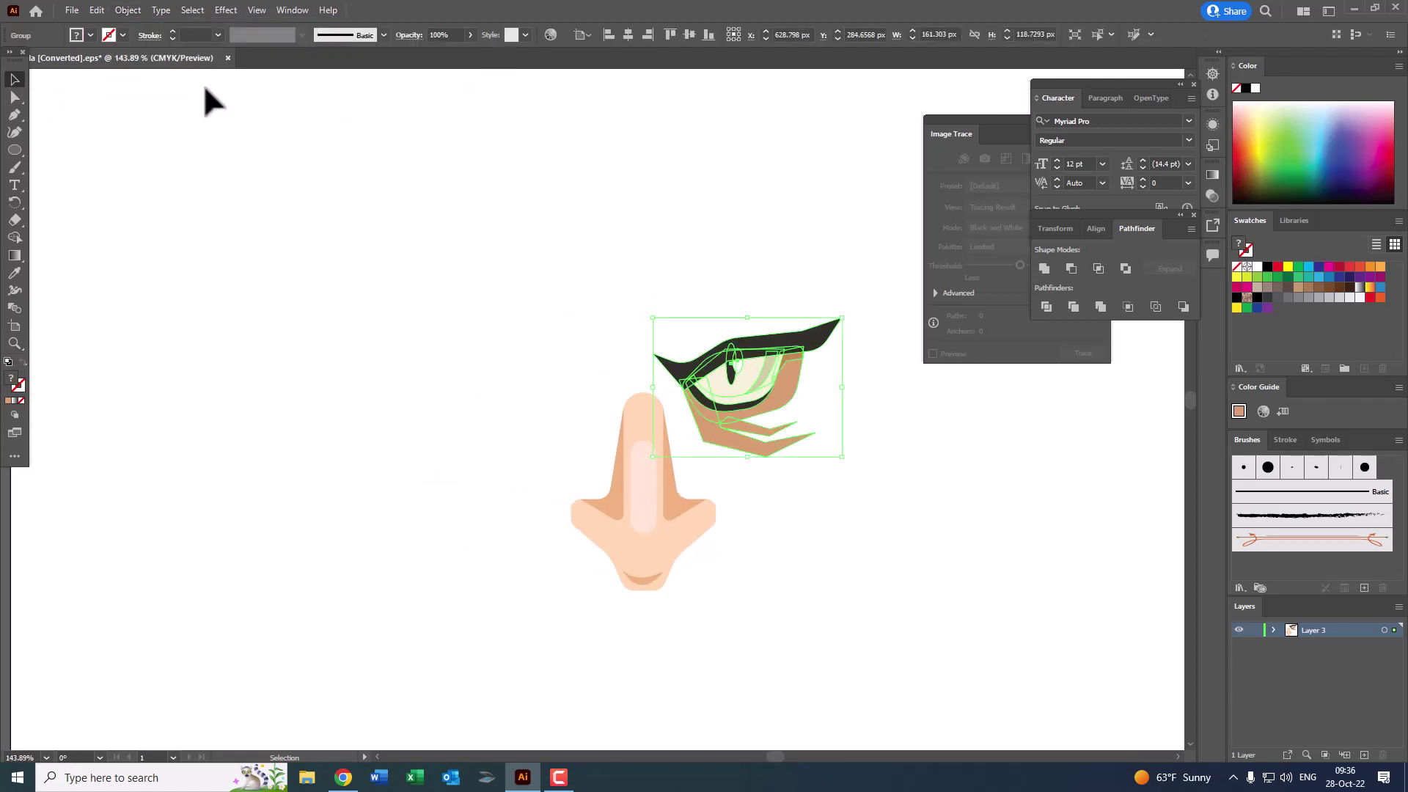
pyautogui.click(120, 8)
pyautogui.moveTo(156, 26)
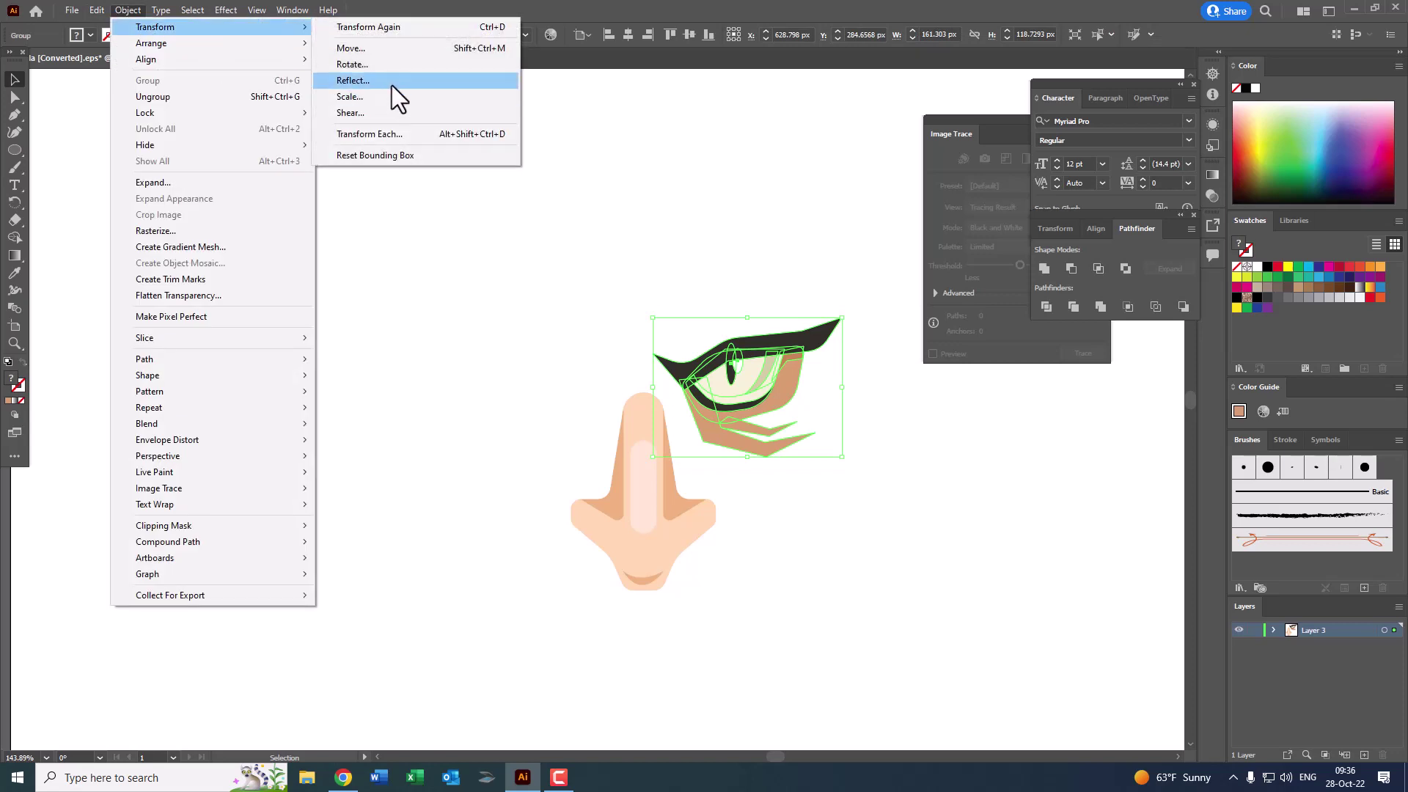
pyautogui.click(392, 85)
pyautogui.click(644, 482)
pyautogui.moveTo(762, 393); pyautogui.dragTo(561, 396)
# Step: Group both eyes and centre them horizontally over the nose
pyautogui.keyDown('shift'); pyautogui.click(756, 376); pyautogui.keyUp('shift')
pyautogui.click(128, 10)
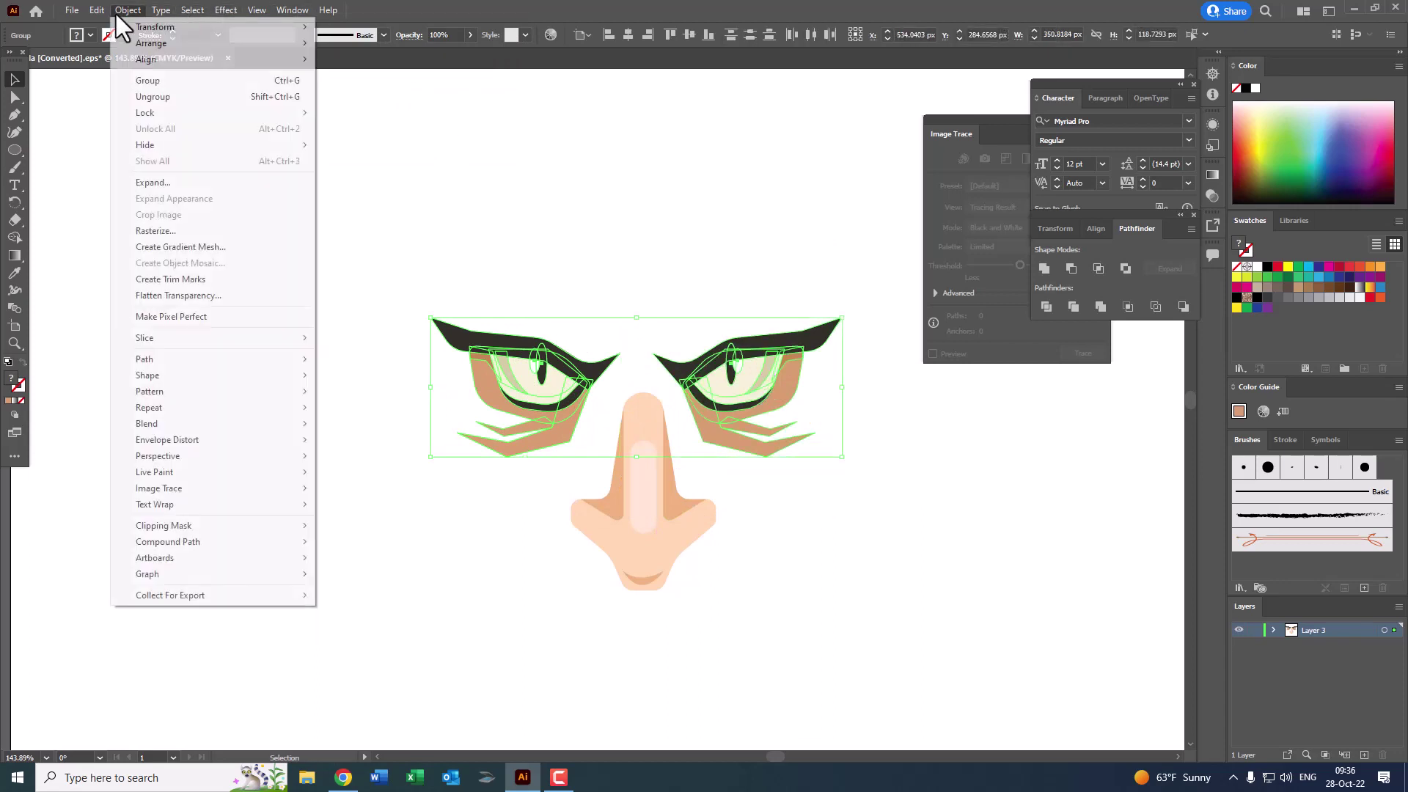
pyautogui.click(157, 87)
pyautogui.moveTo(903, 553); pyautogui.dragTo(316, 258)
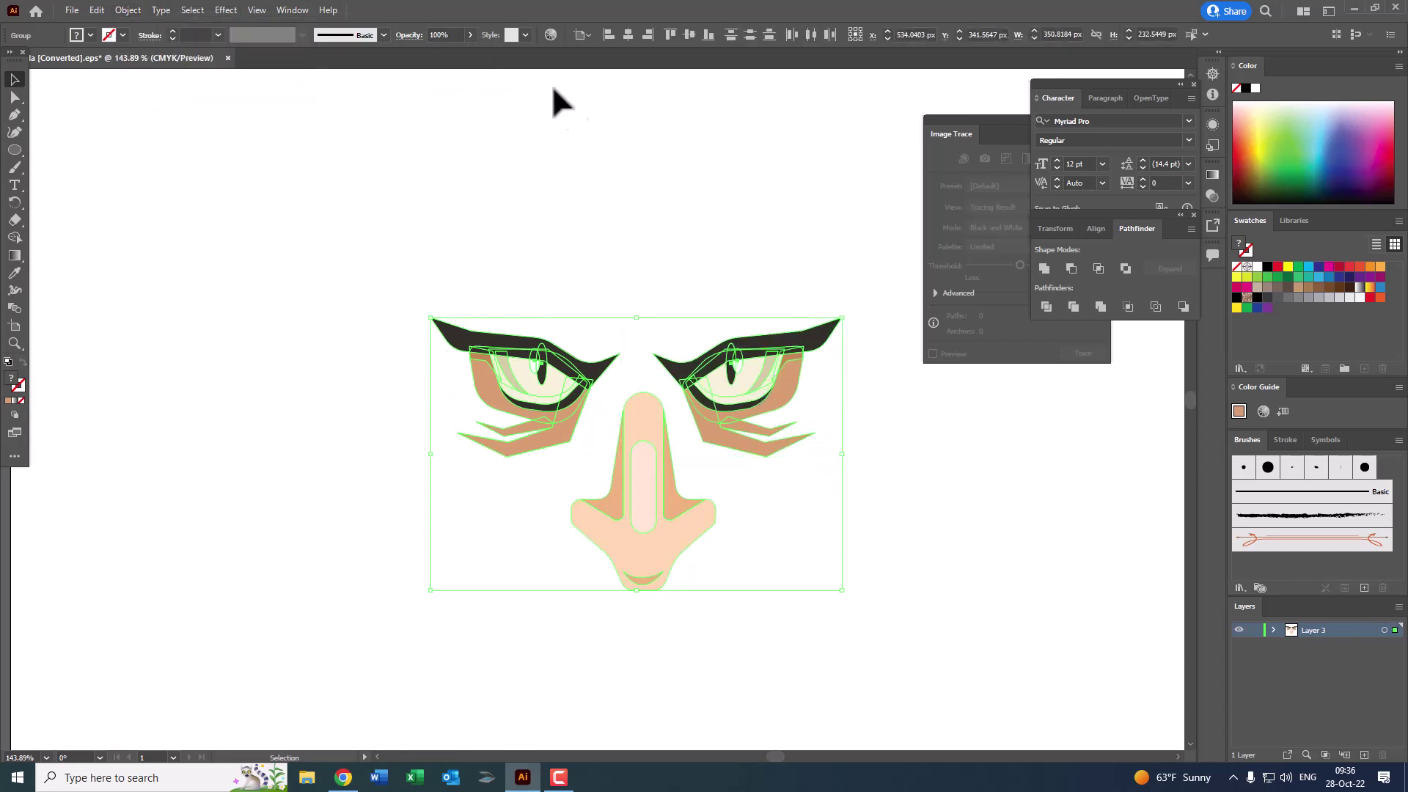
pyautogui.click(625, 41)
pyautogui.click(739, 182)
pyautogui.press('z')
pyautogui.moveTo(739, 183)
pyautogui.mouseDown()
pyautogui.moveTo(641, 357)
pyautogui.moveTo(496, 217)
pyautogui.moveTo(535, 314)
pyautogui.moveTo(644, 365)
pyautogui.moveTo(528, 411)
pyautogui.mouseUp()
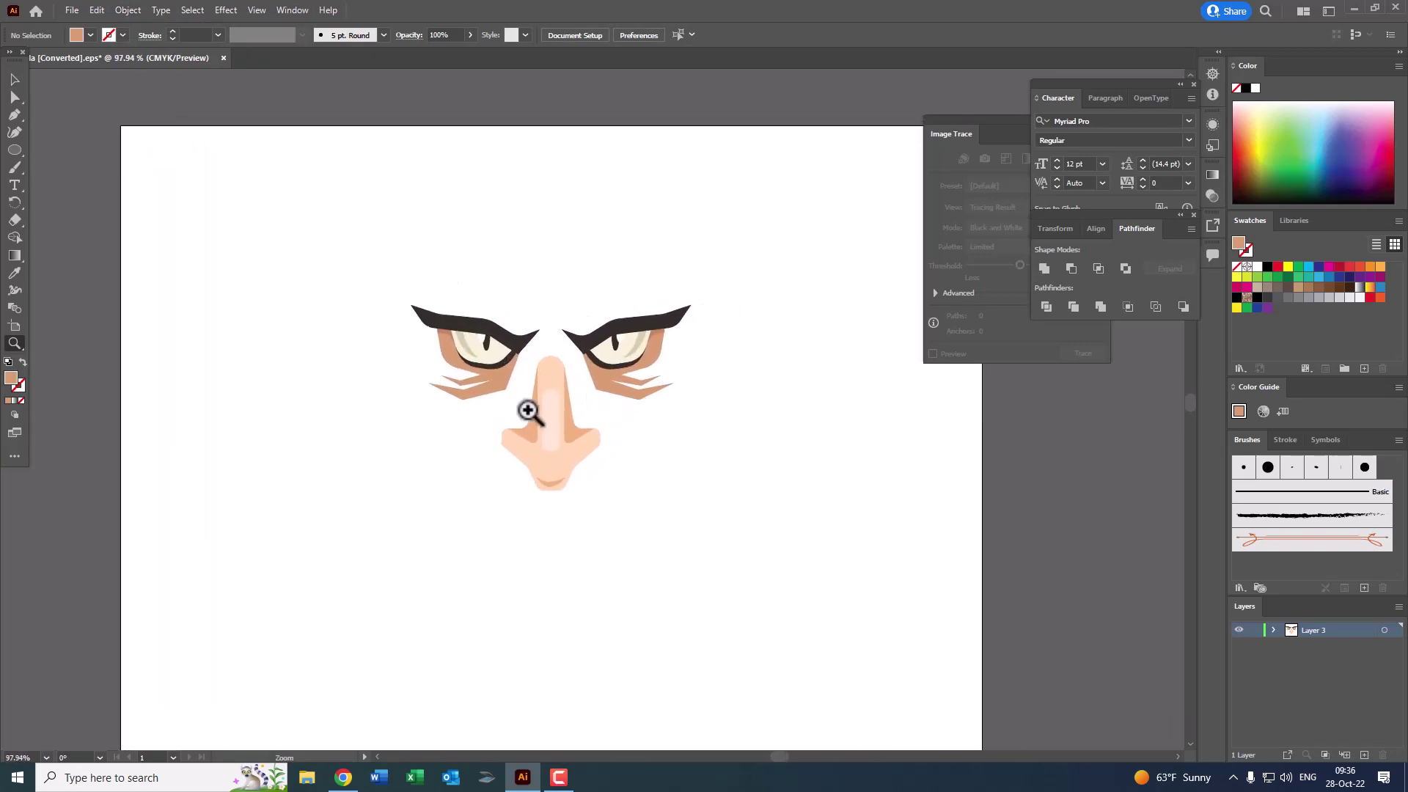
# Step: With the Pen tool, outline the left half-head from above the brows around a jutting profile
pyautogui.click(528, 411)
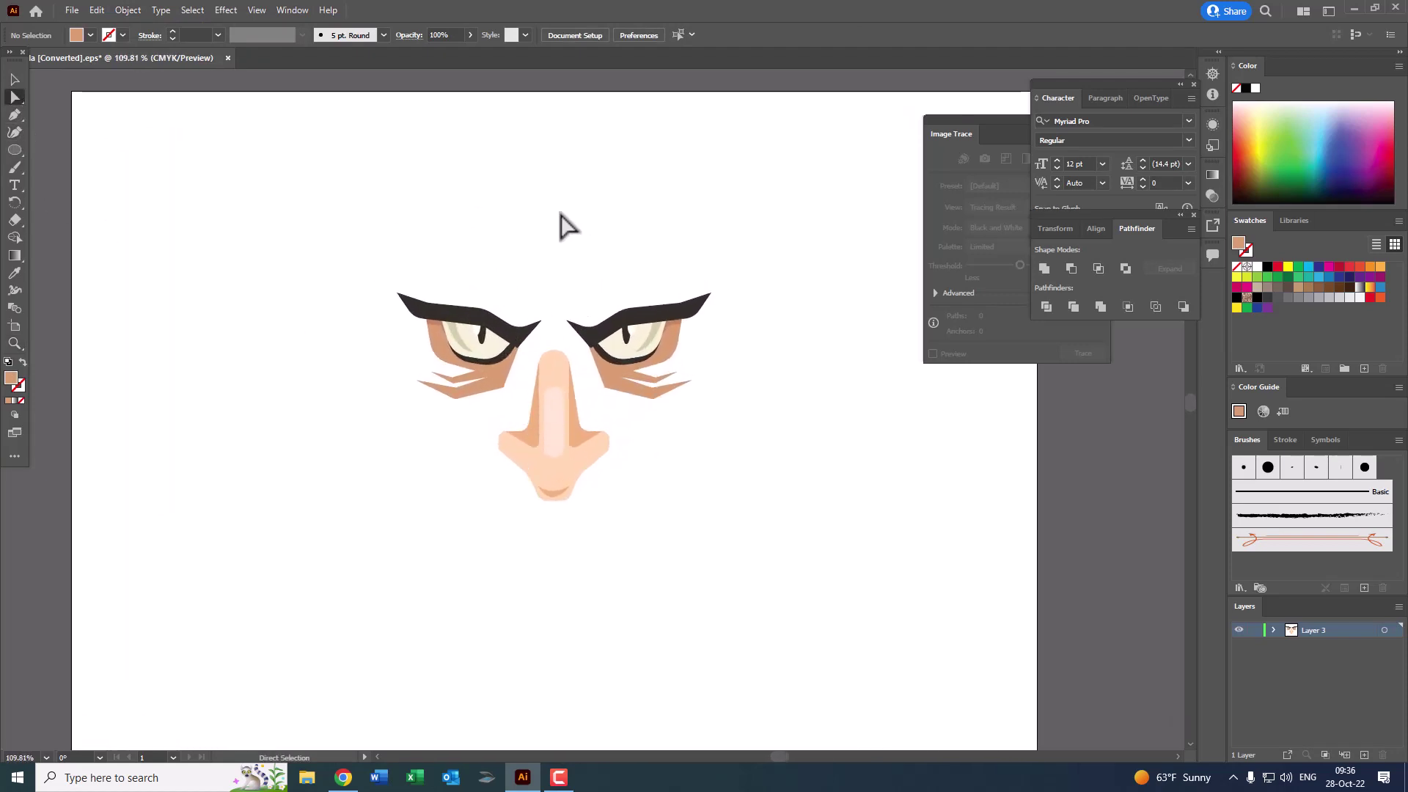
pyautogui.click(16, 115)
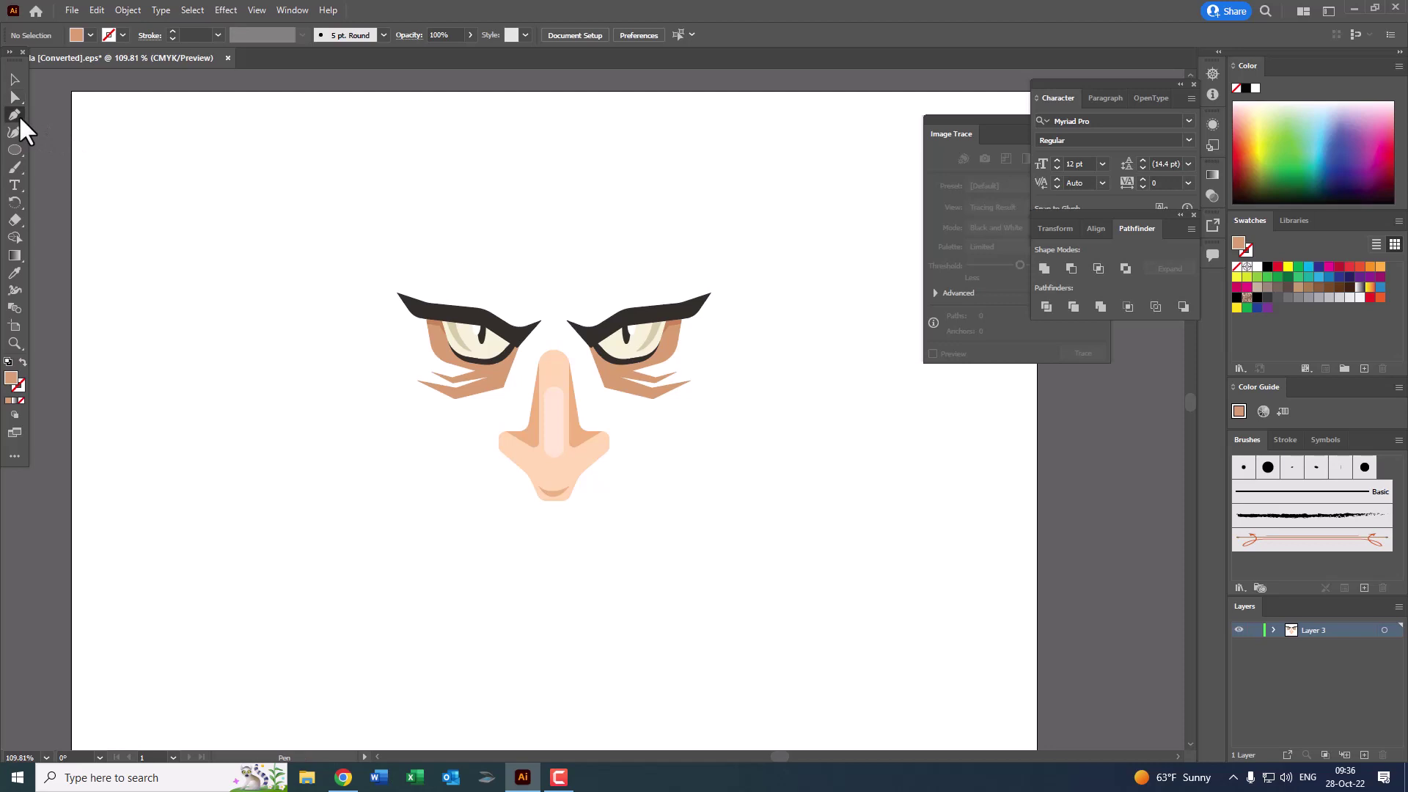
pyautogui.click(554, 214)
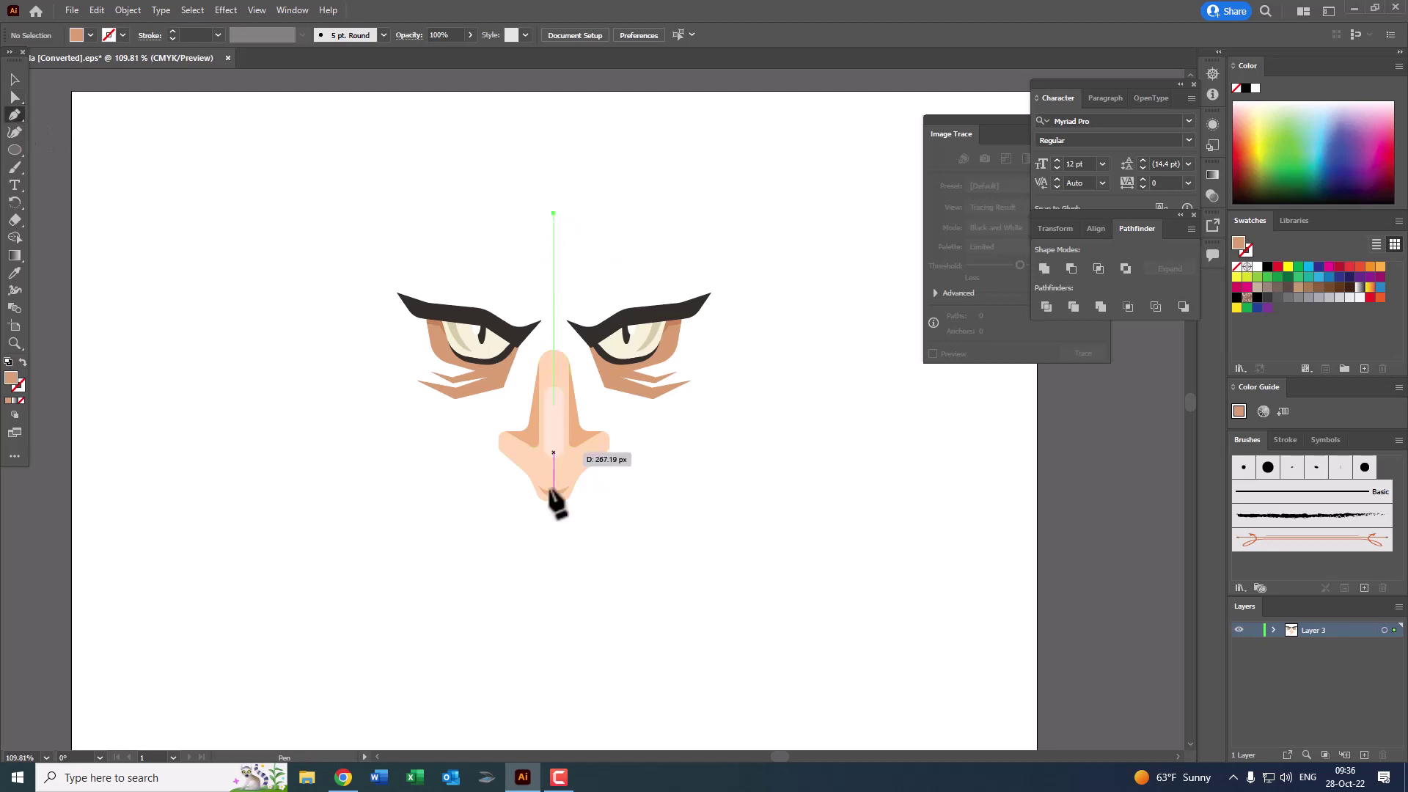
pyautogui.click(554, 720)
pyautogui.click(480, 720)
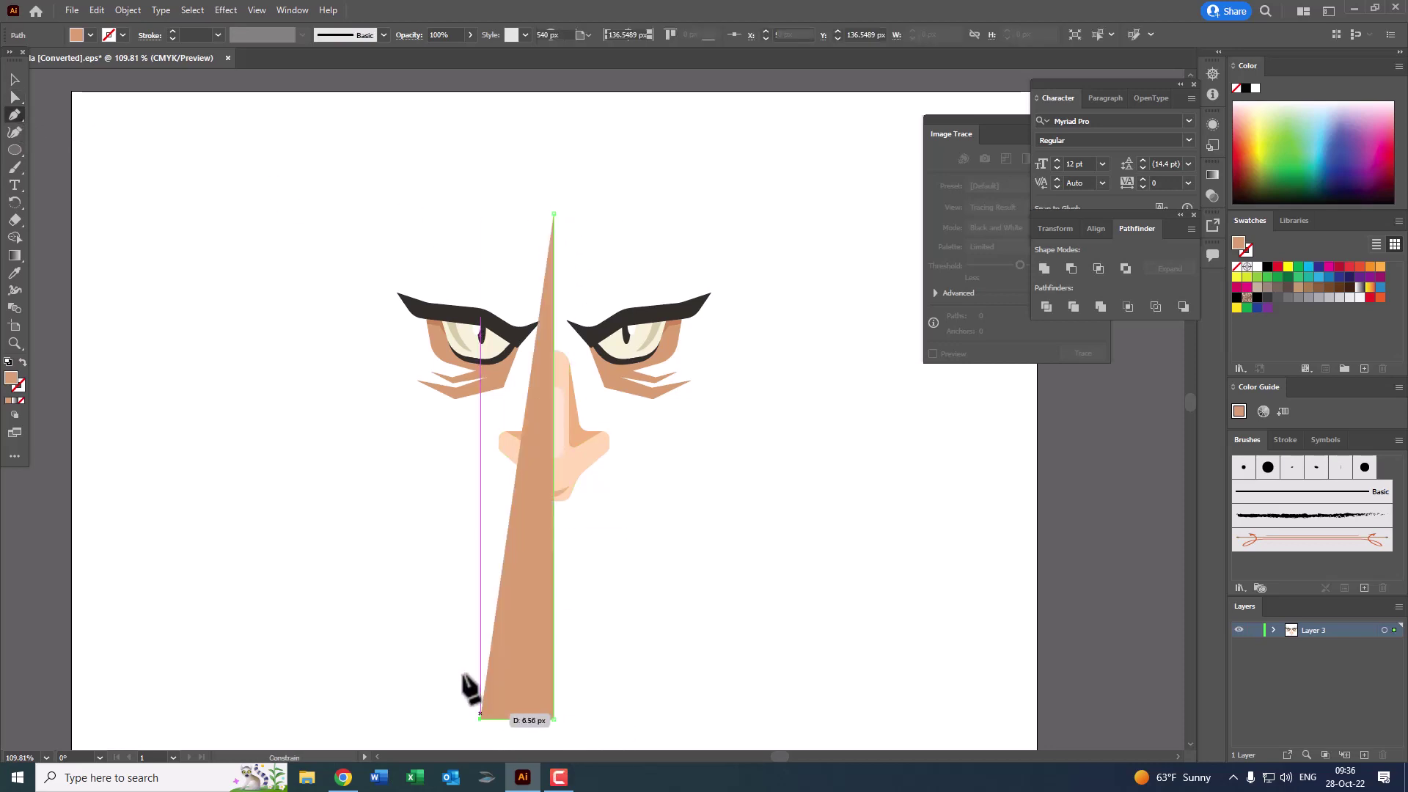
pyautogui.click(421, 540)
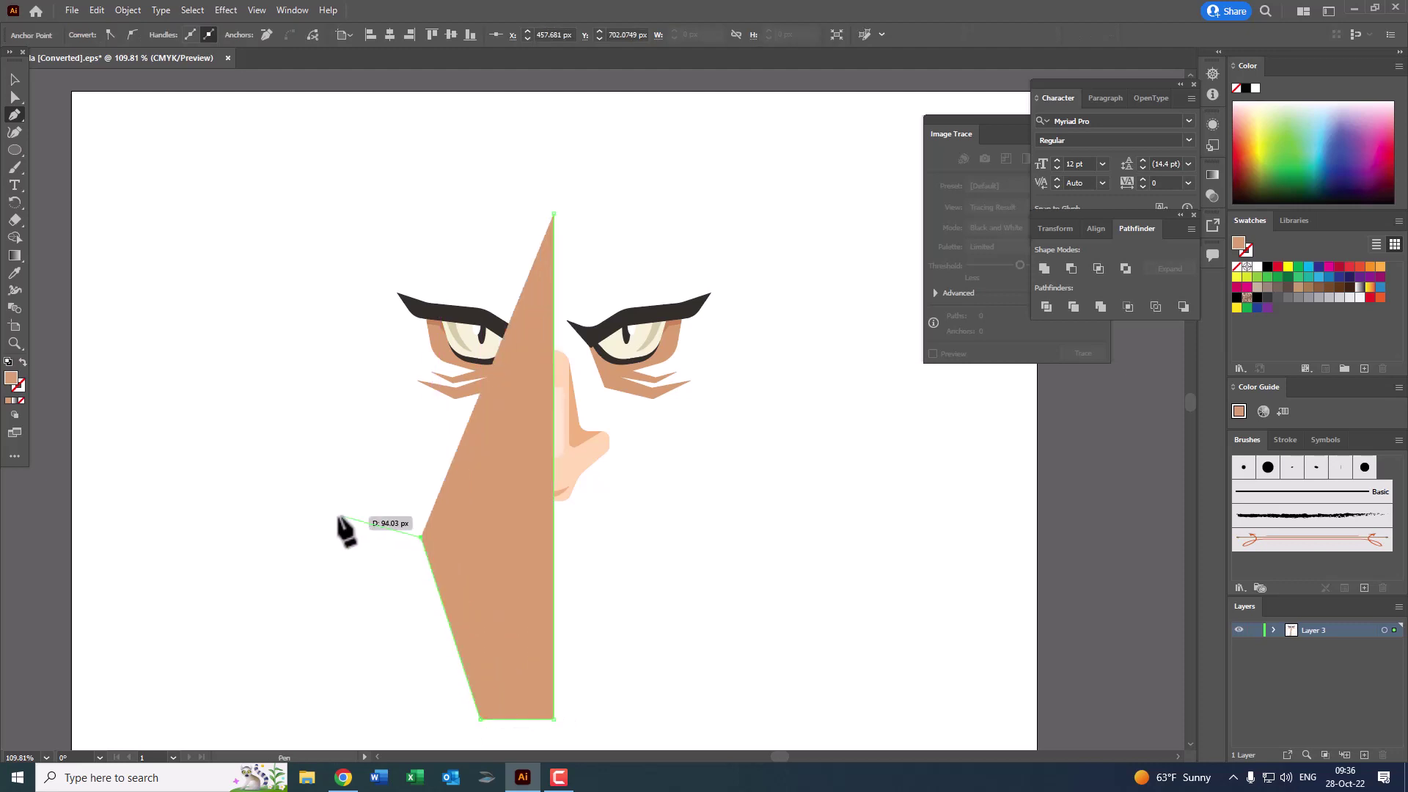
pyautogui.click(347, 546)
pyautogui.click(304, 501)
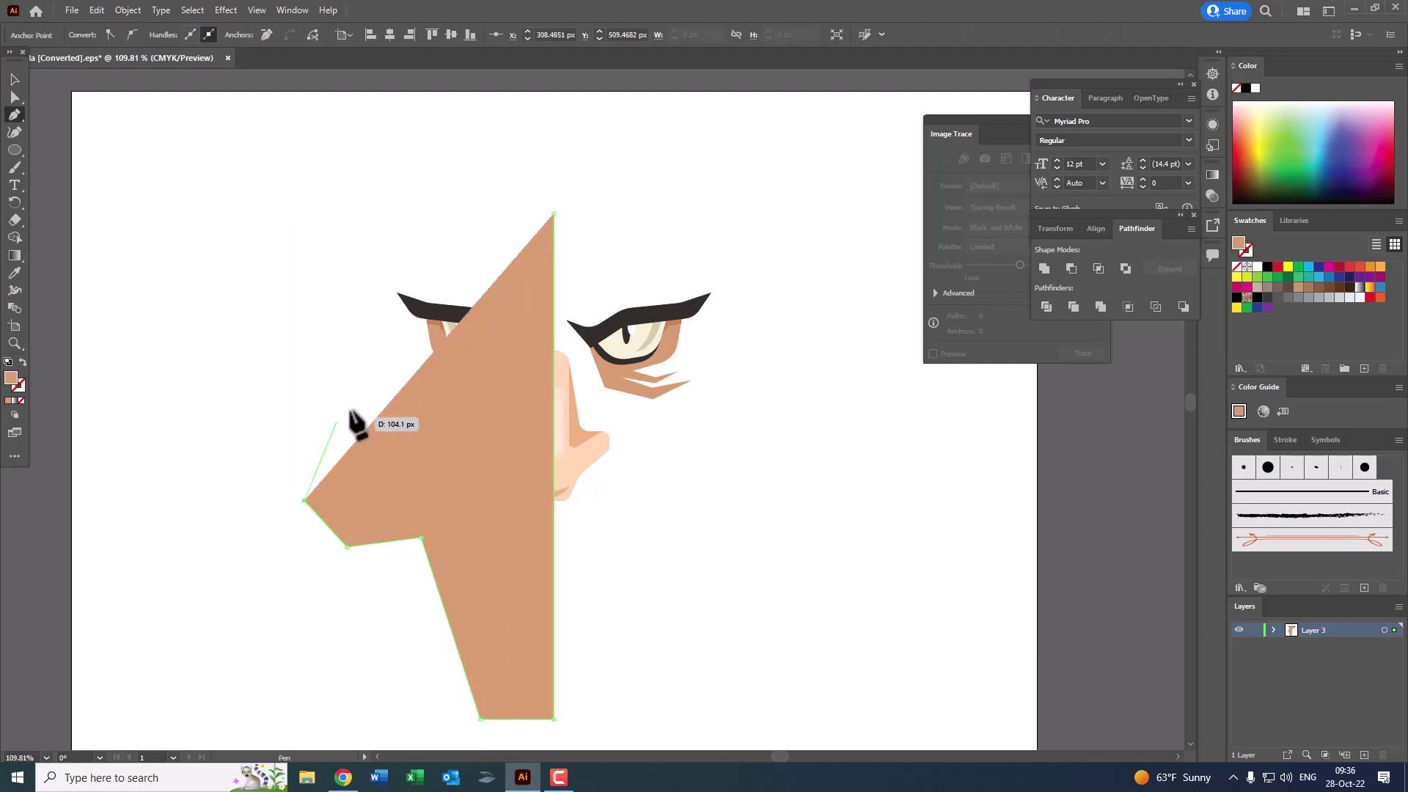
pyautogui.click(357, 398)
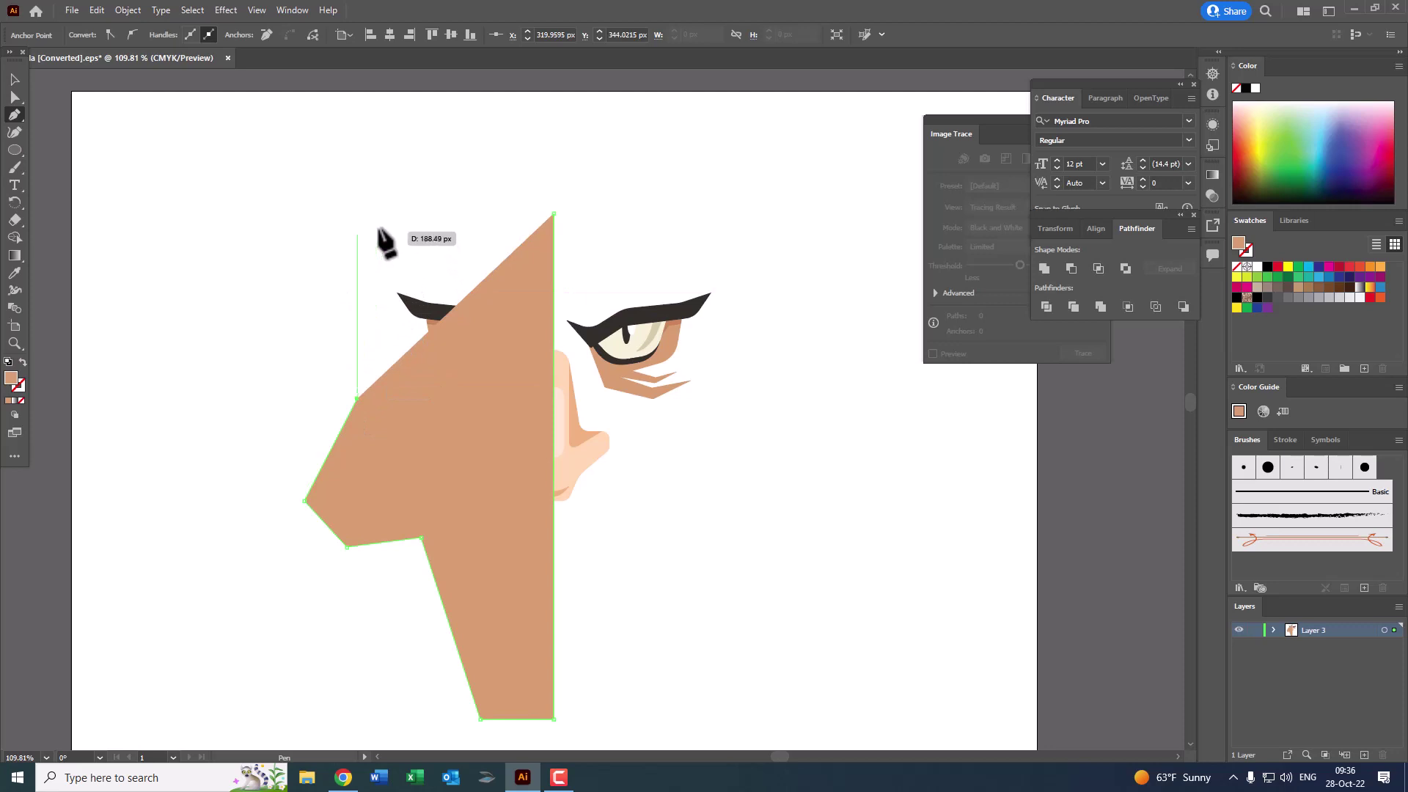
pyautogui.click(358, 214)
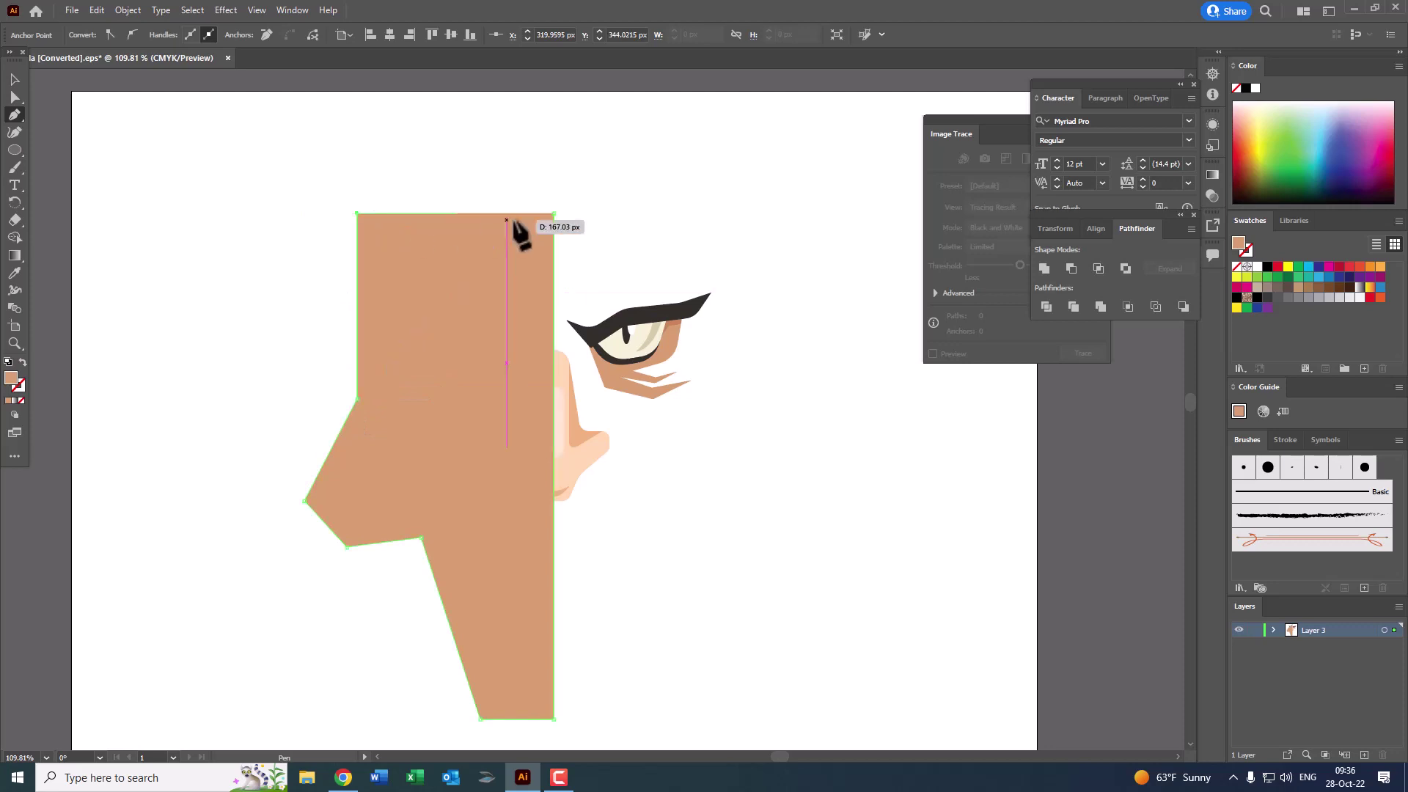
pyautogui.scroll(-2, 704, 246)
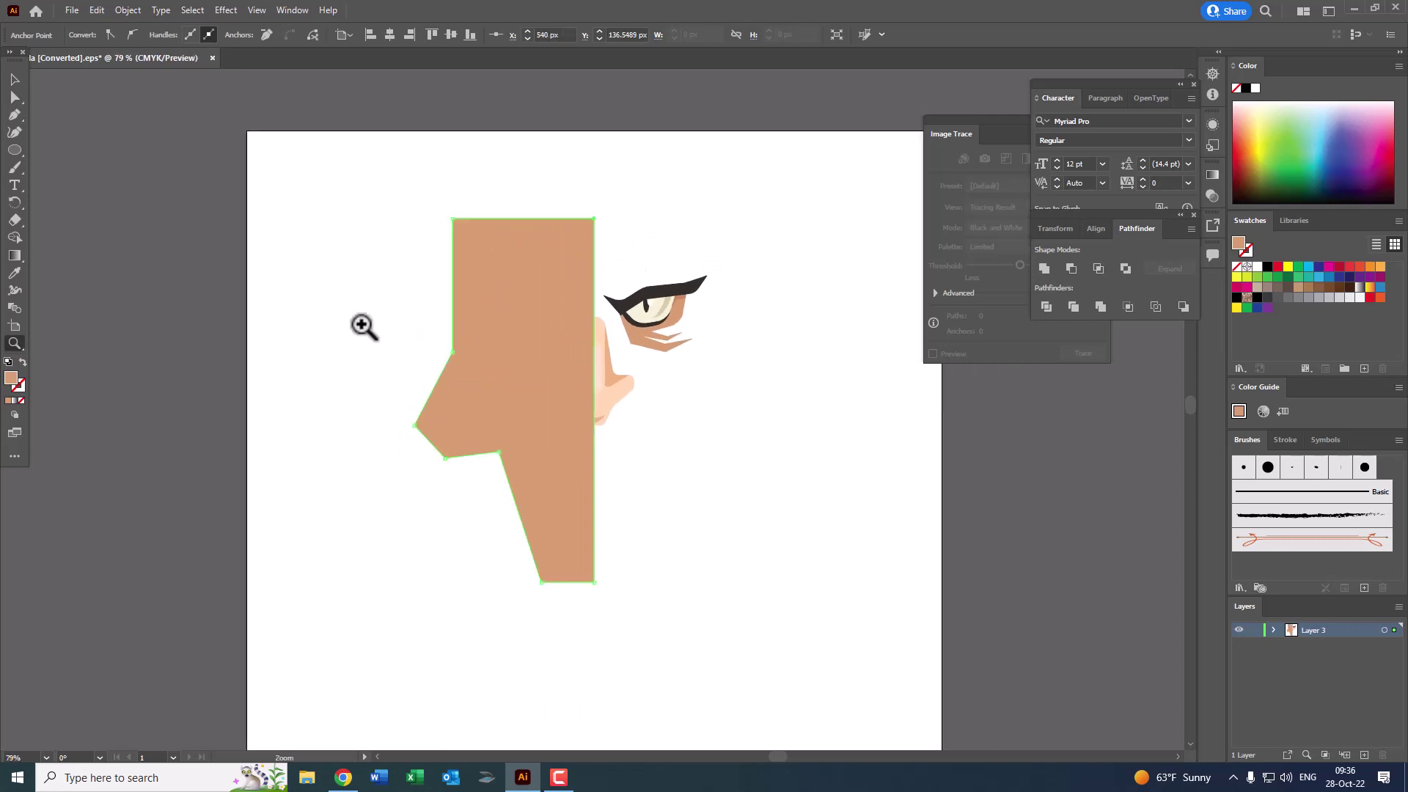
# Step: Fill the half-head shape with the nose's peach colour and send it to the back
pyautogui.click(9, 275)
pyautogui.click(609, 391)
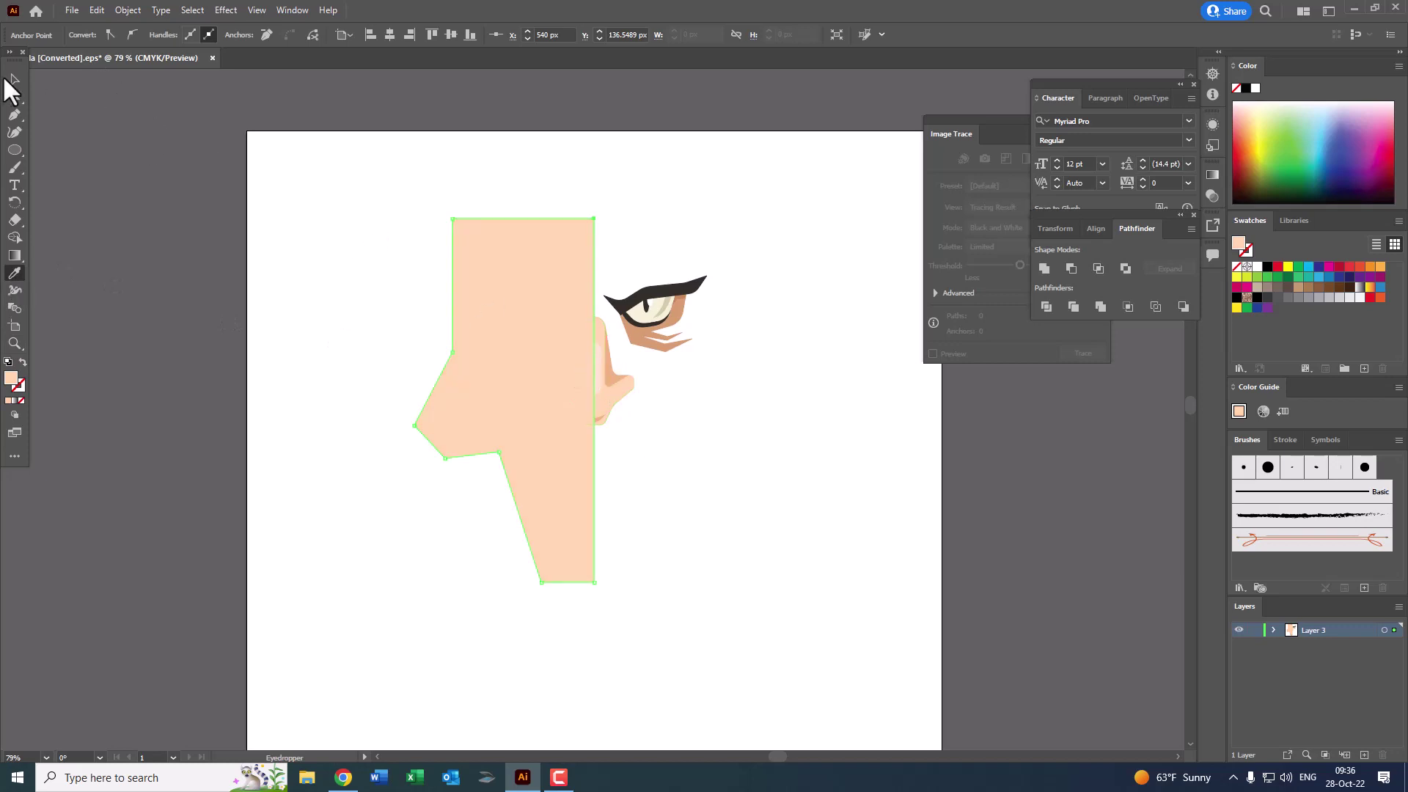
pyautogui.click(9, 81)
pyautogui.click(128, 10)
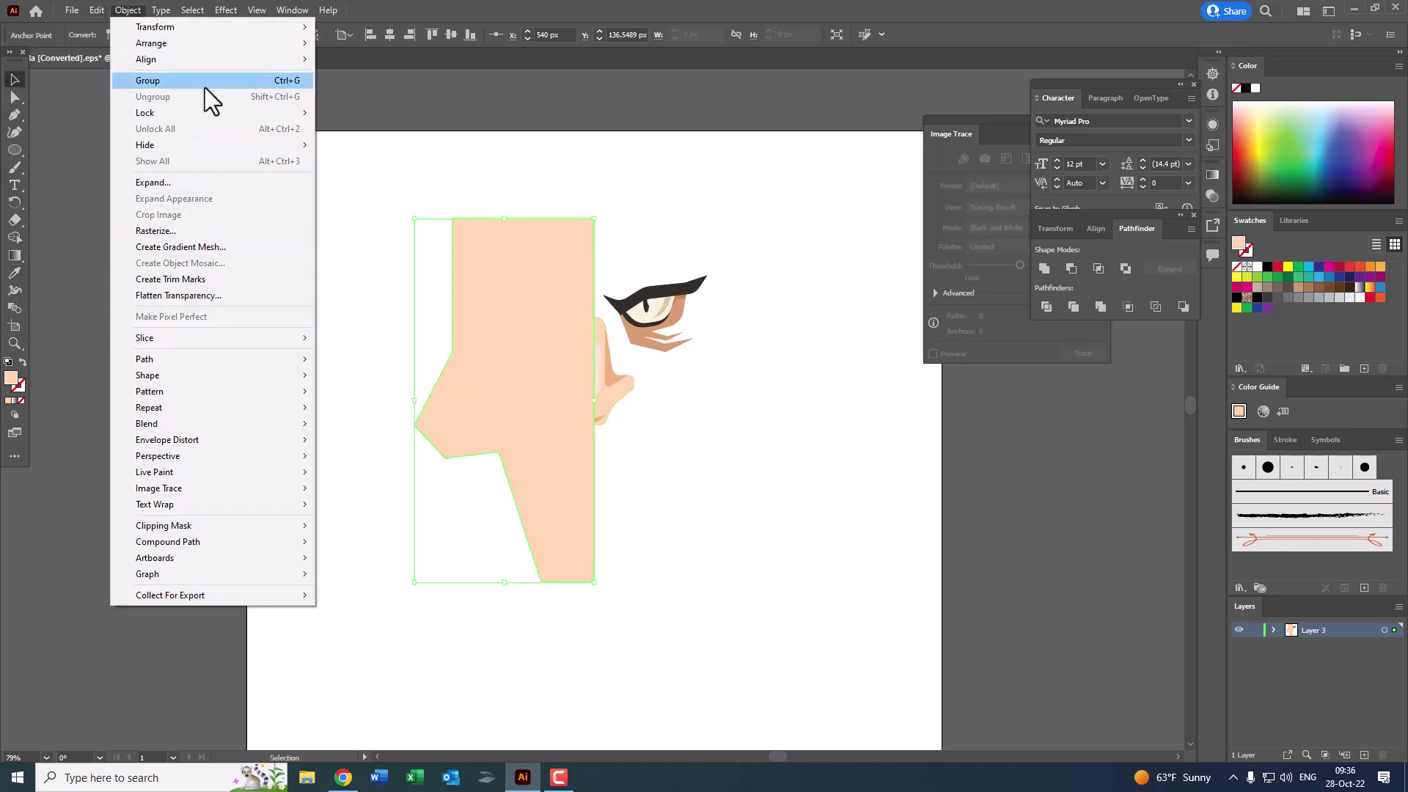
pyautogui.click(360, 88)
# Step: Refill the half-head shape with a lighter peach skin tone
pyautogui.press('z')
pyautogui.moveTo(642, 446); pyautogui.dragTo(697, 480)
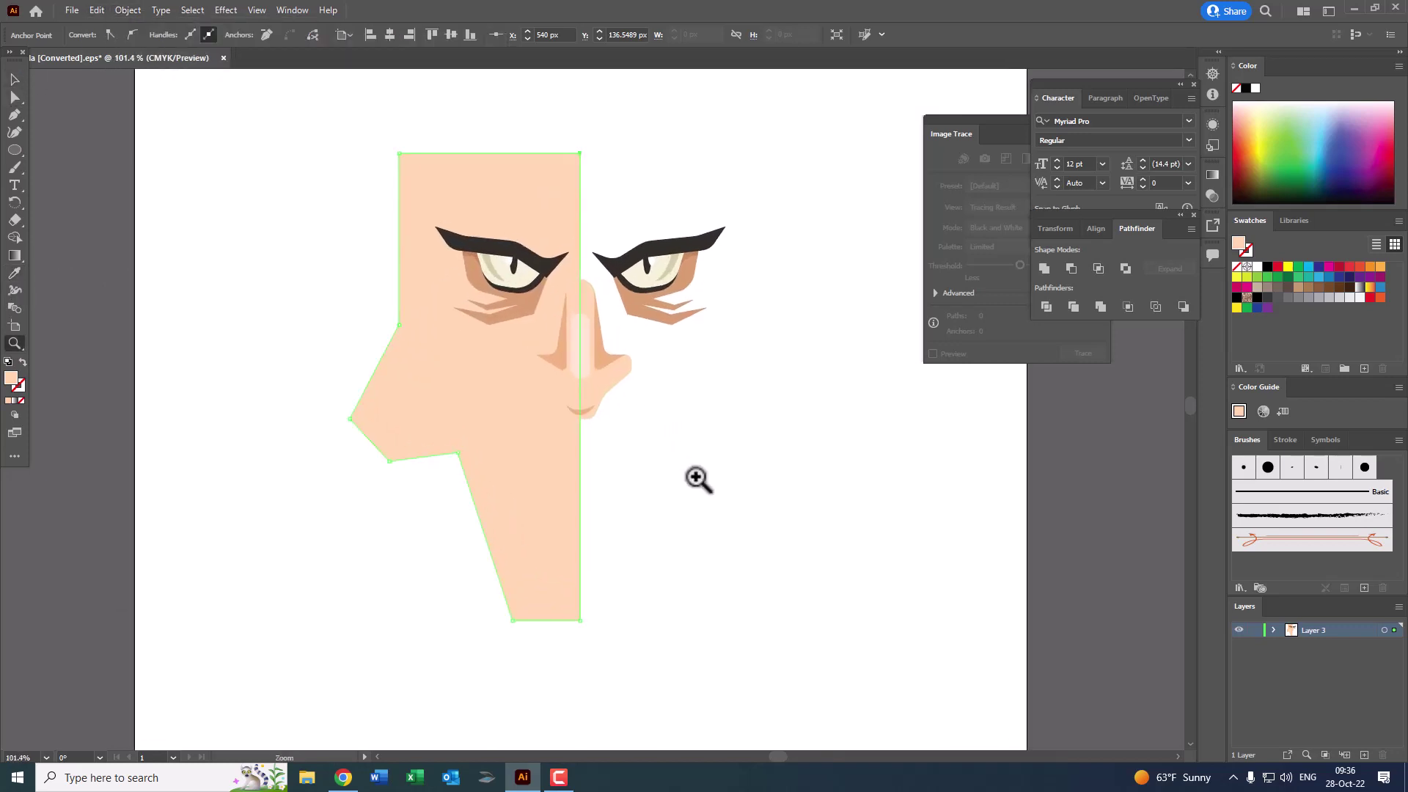
pyautogui.click(15, 79)
pyautogui.click(797, 552)
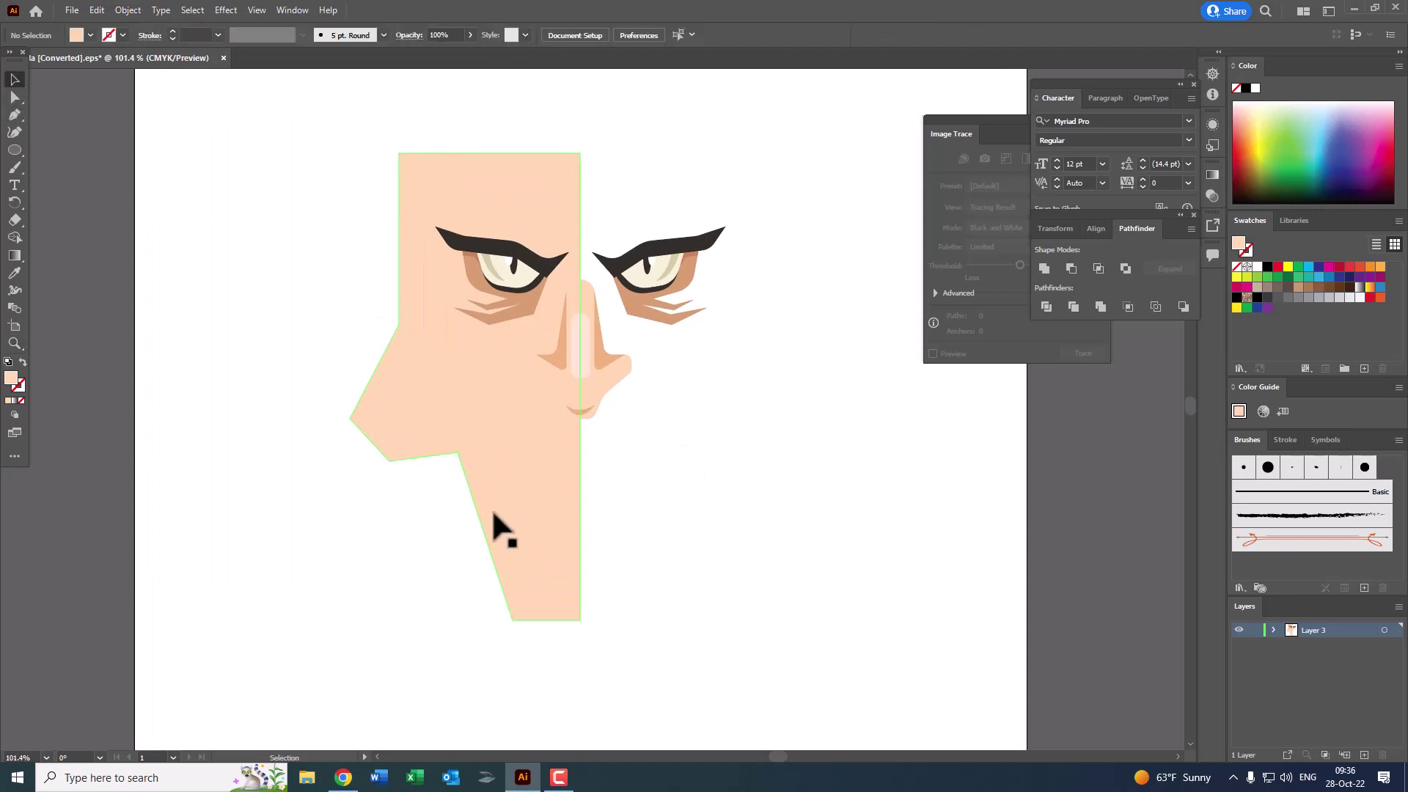
pyautogui.click(492, 514)
pyautogui.doubleClick(10, 377)
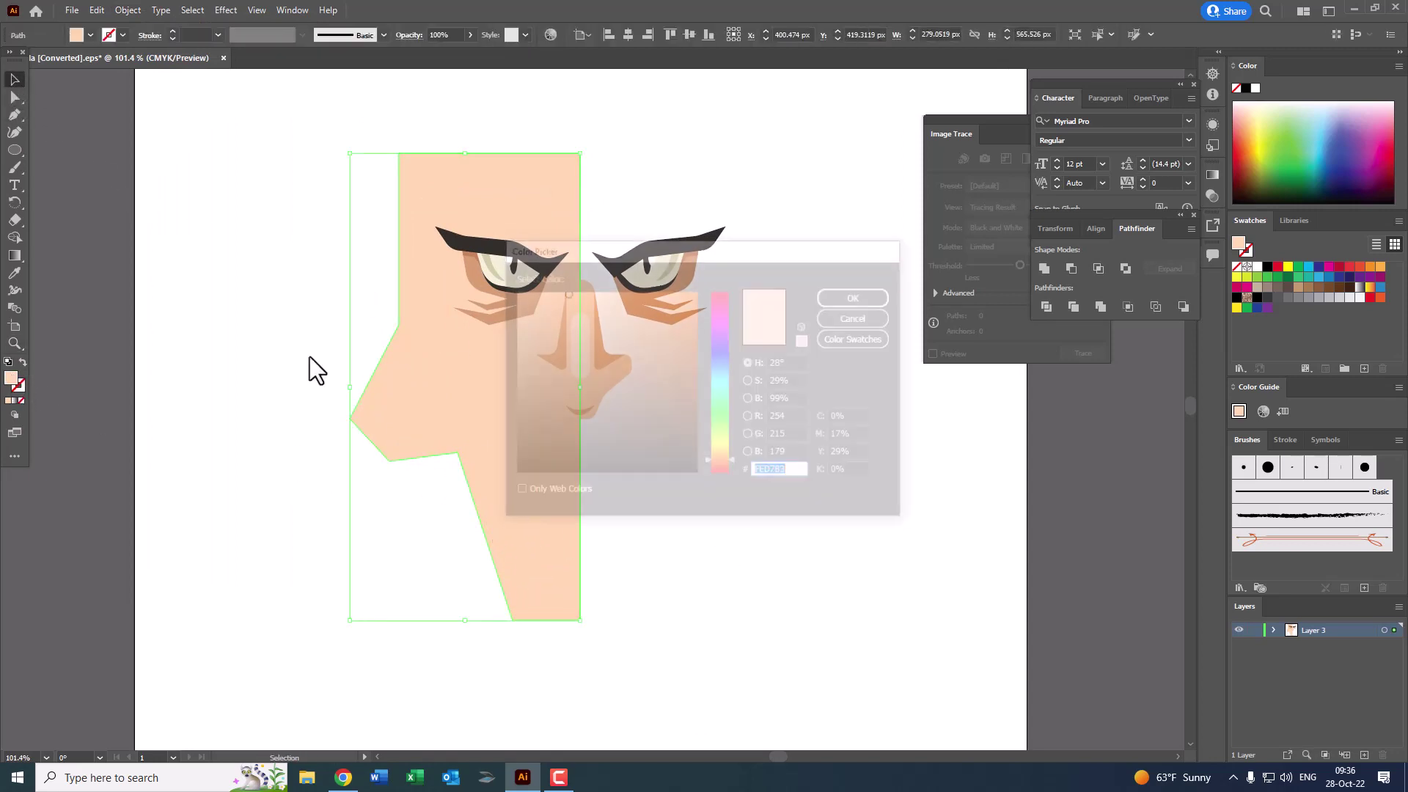
pyautogui.click(858, 296)
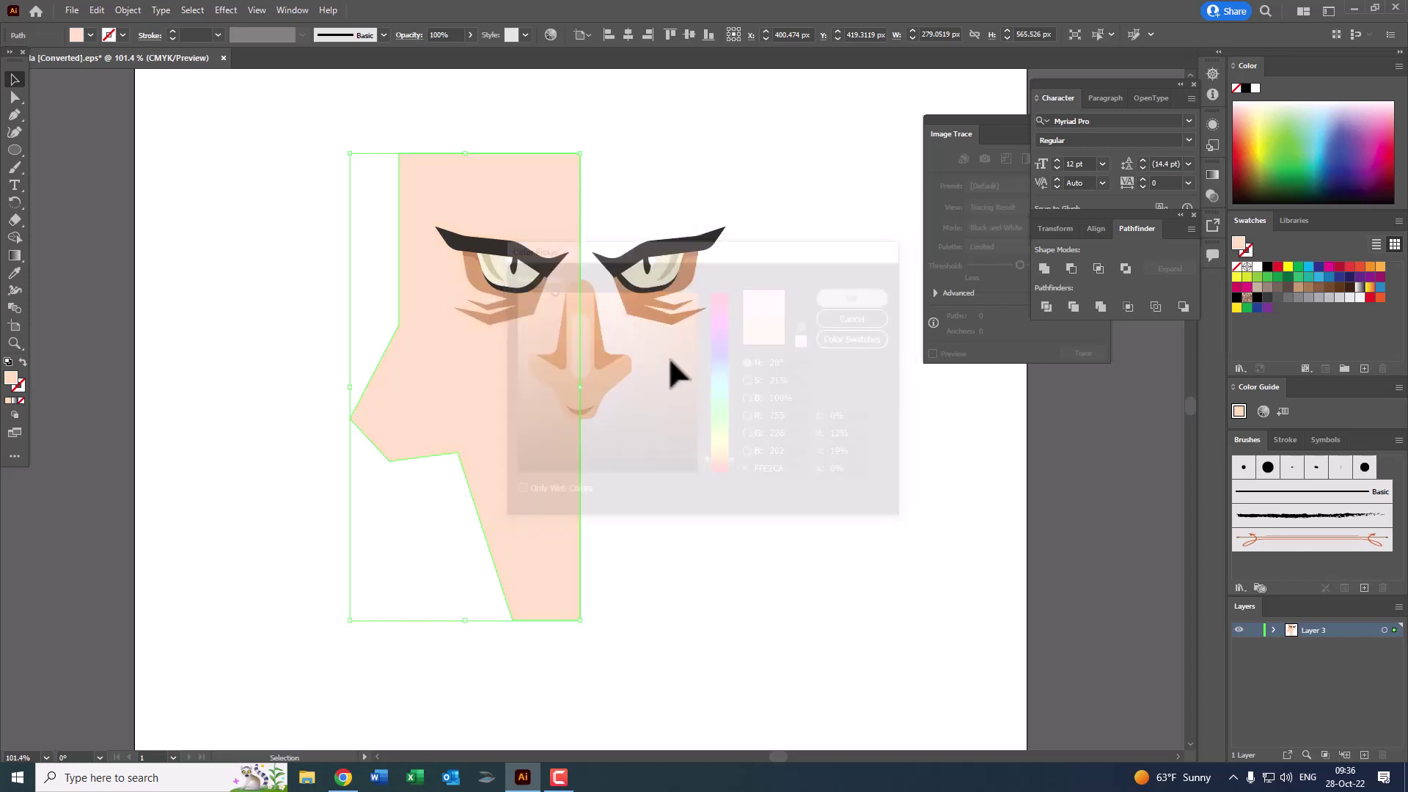
pyautogui.press('z')
pyautogui.moveTo(632, 406); pyautogui.dragTo(676, 437)
pyautogui.keyDown('alt'); pyautogui.click(719, 393); pyautogui.keyUp('alt')
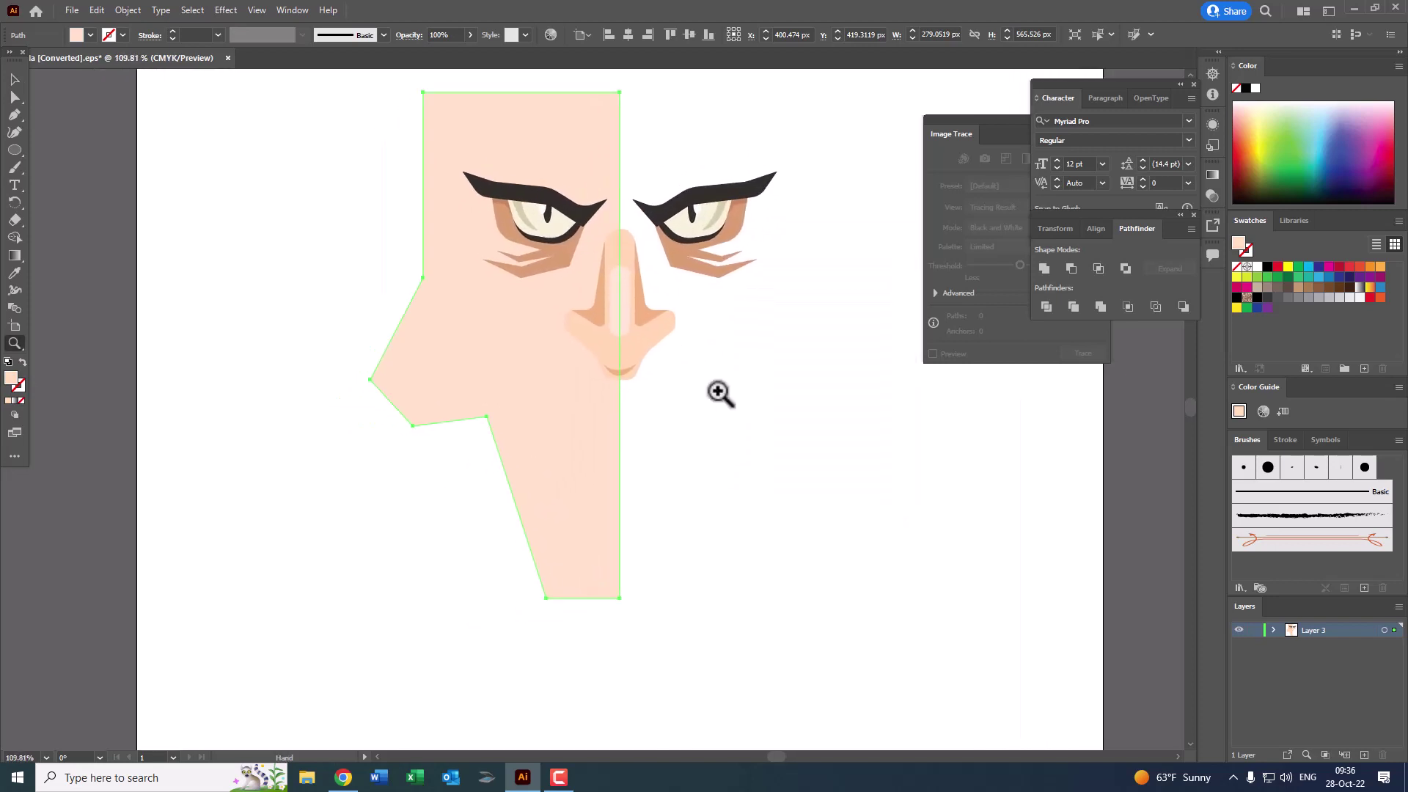
pyautogui.click(15, 97)
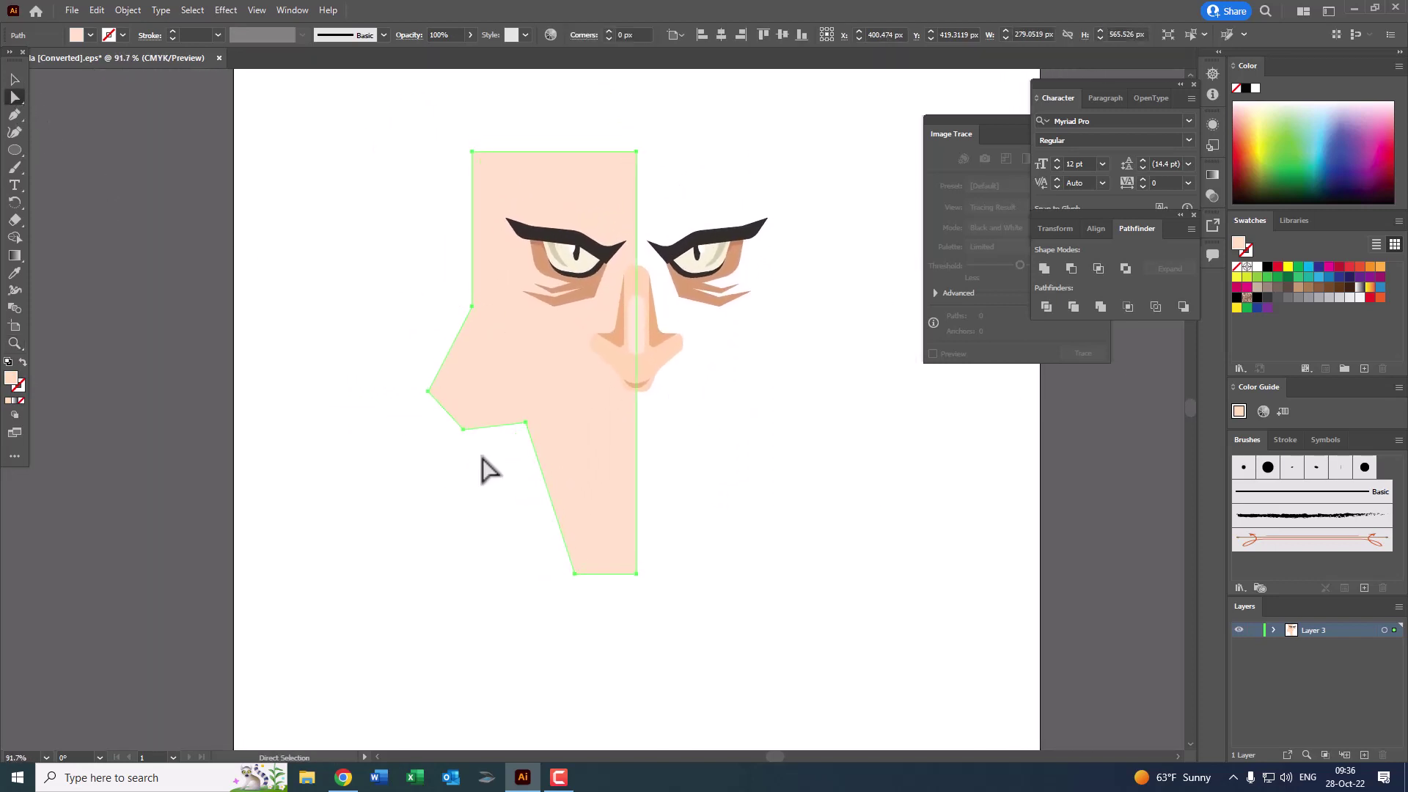
# Step: Round the outer, inner and bottom-left corners of the profile with live corners
pyautogui.click(455, 397)
pyautogui.moveTo(482, 415); pyautogui.dragTo(568, 442)
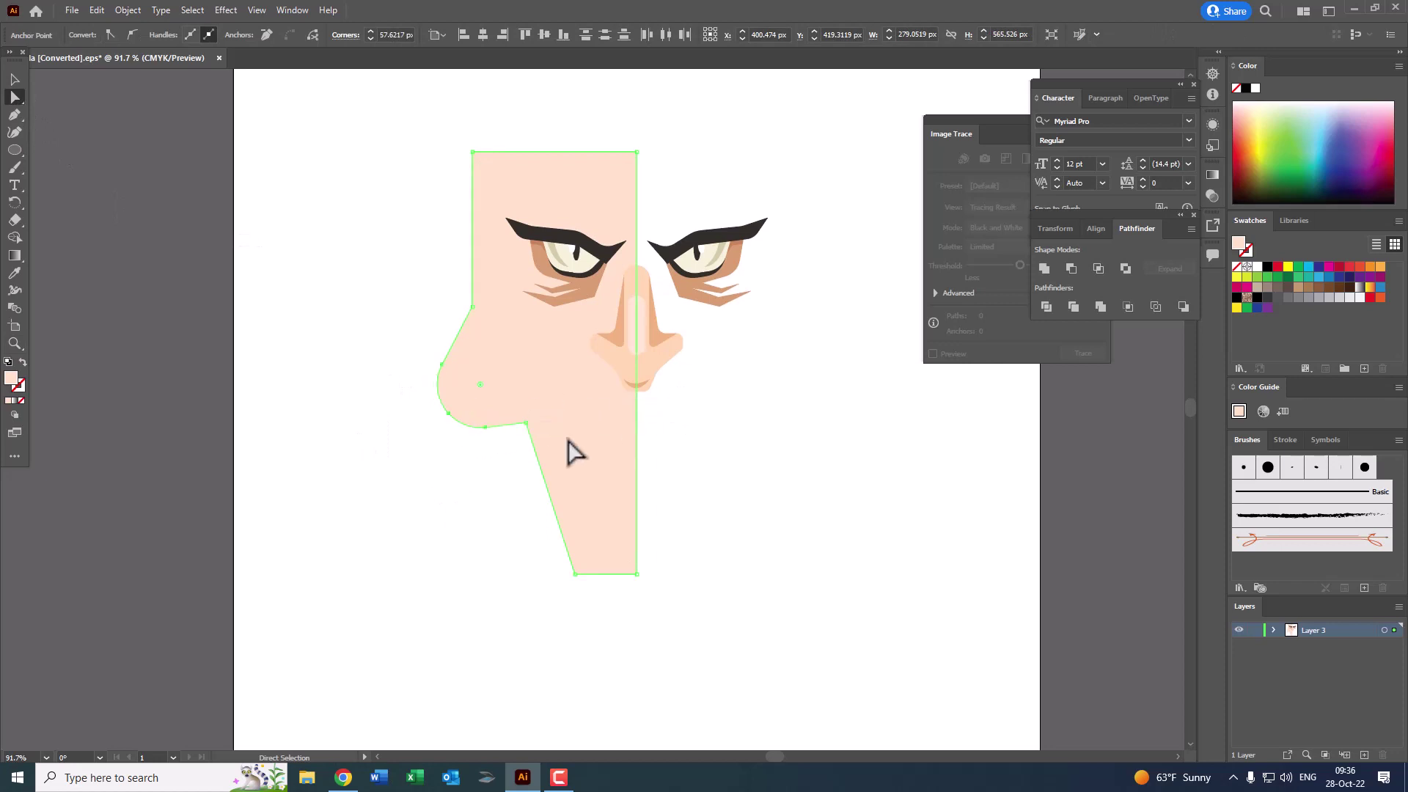
pyautogui.click(519, 438)
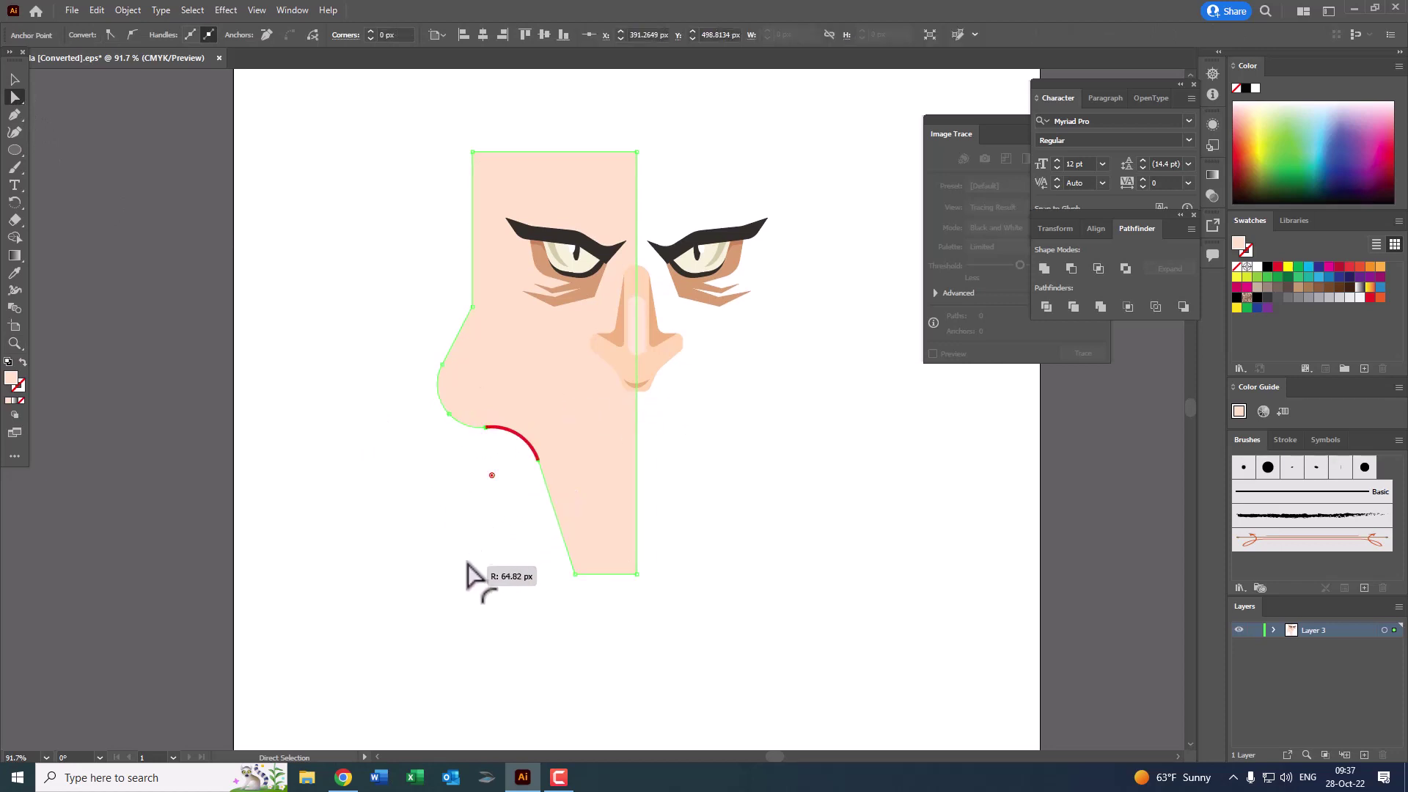
pyautogui.moveTo(513, 505); pyautogui.dragTo(487, 572)
pyautogui.moveTo(628, 552); pyautogui.dragTo(616, 550)
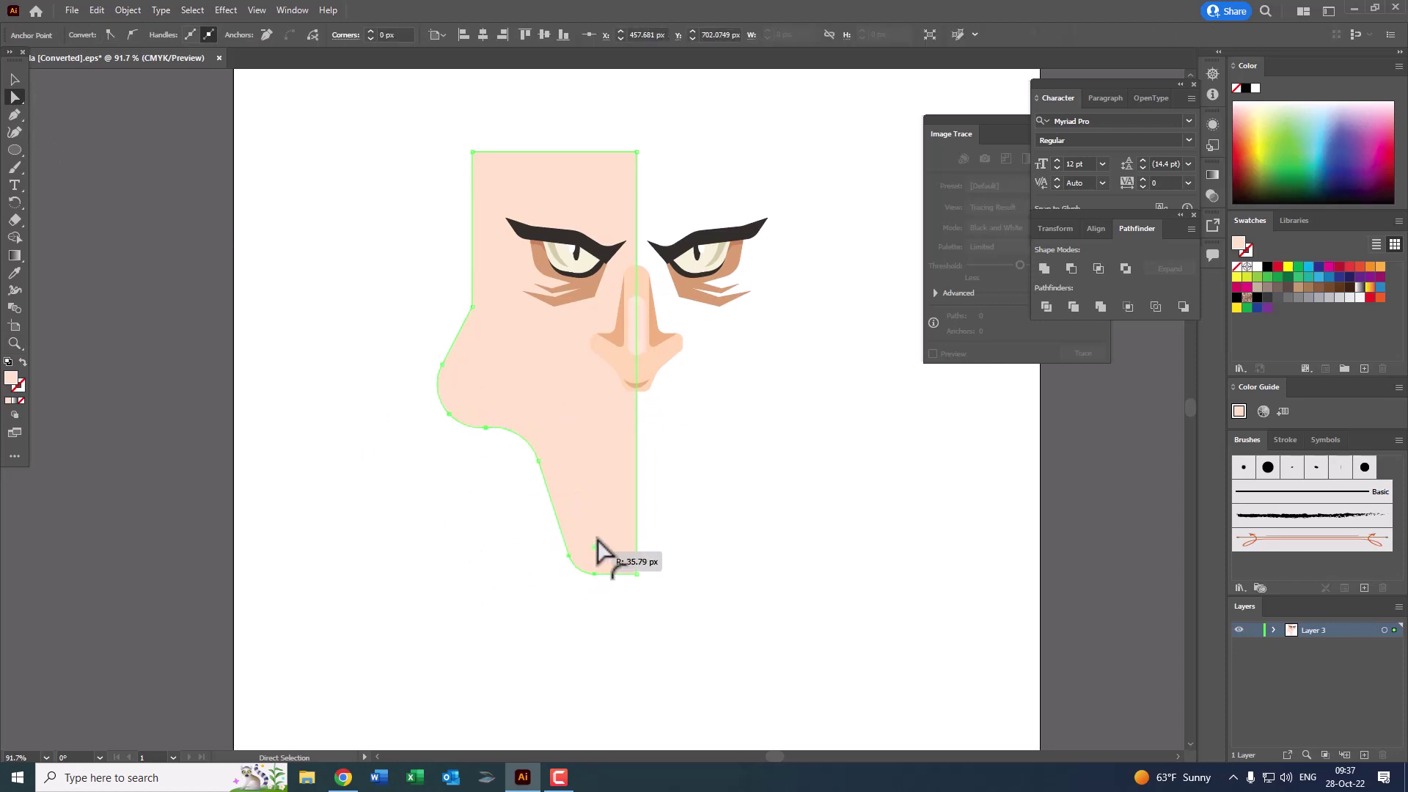
# Step: Shift the upper left edge inward and gently round the corners below the profile and cheek
pyautogui.moveTo(497, 344); pyautogui.dragTo(472, 314)
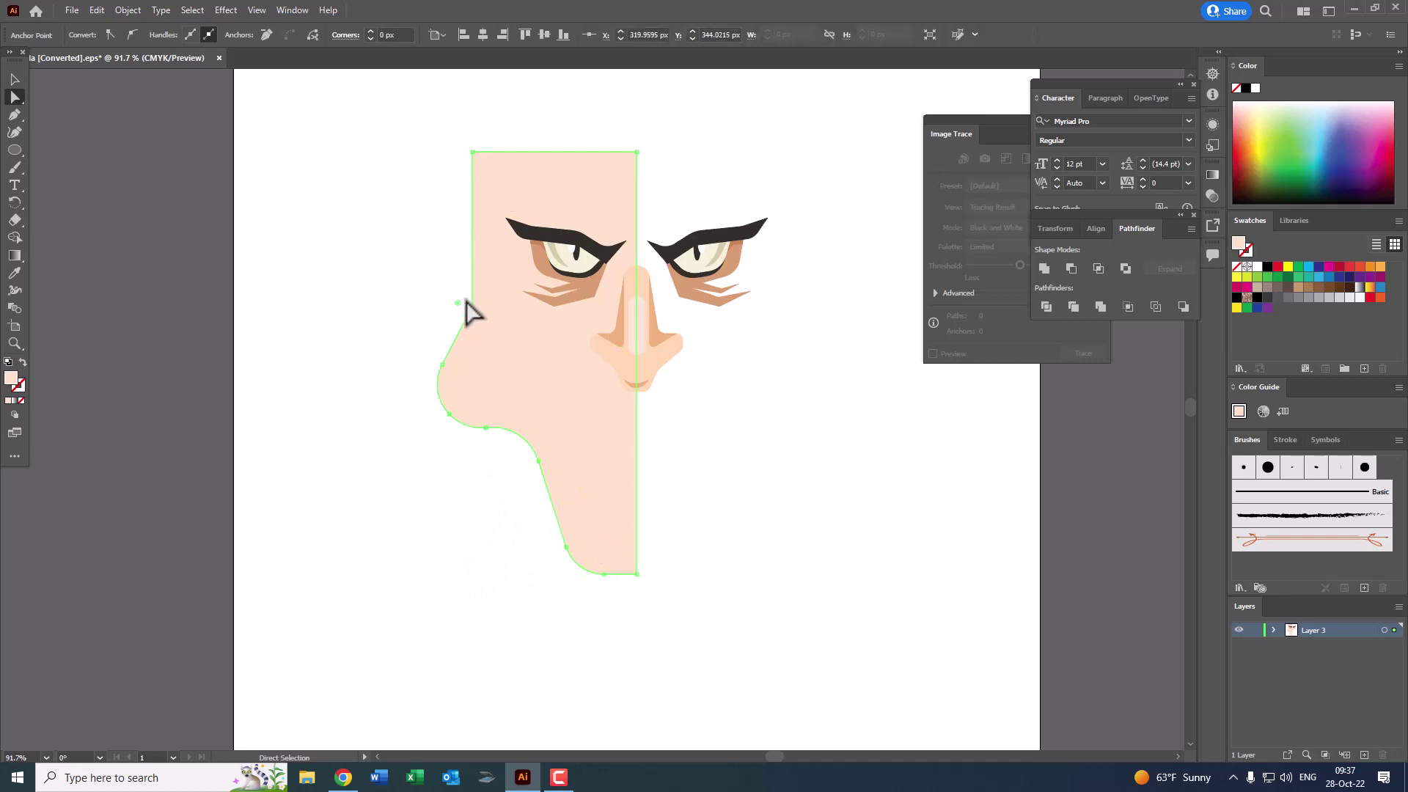
pyautogui.moveTo(475, 155); pyautogui.dragTo(494, 155)
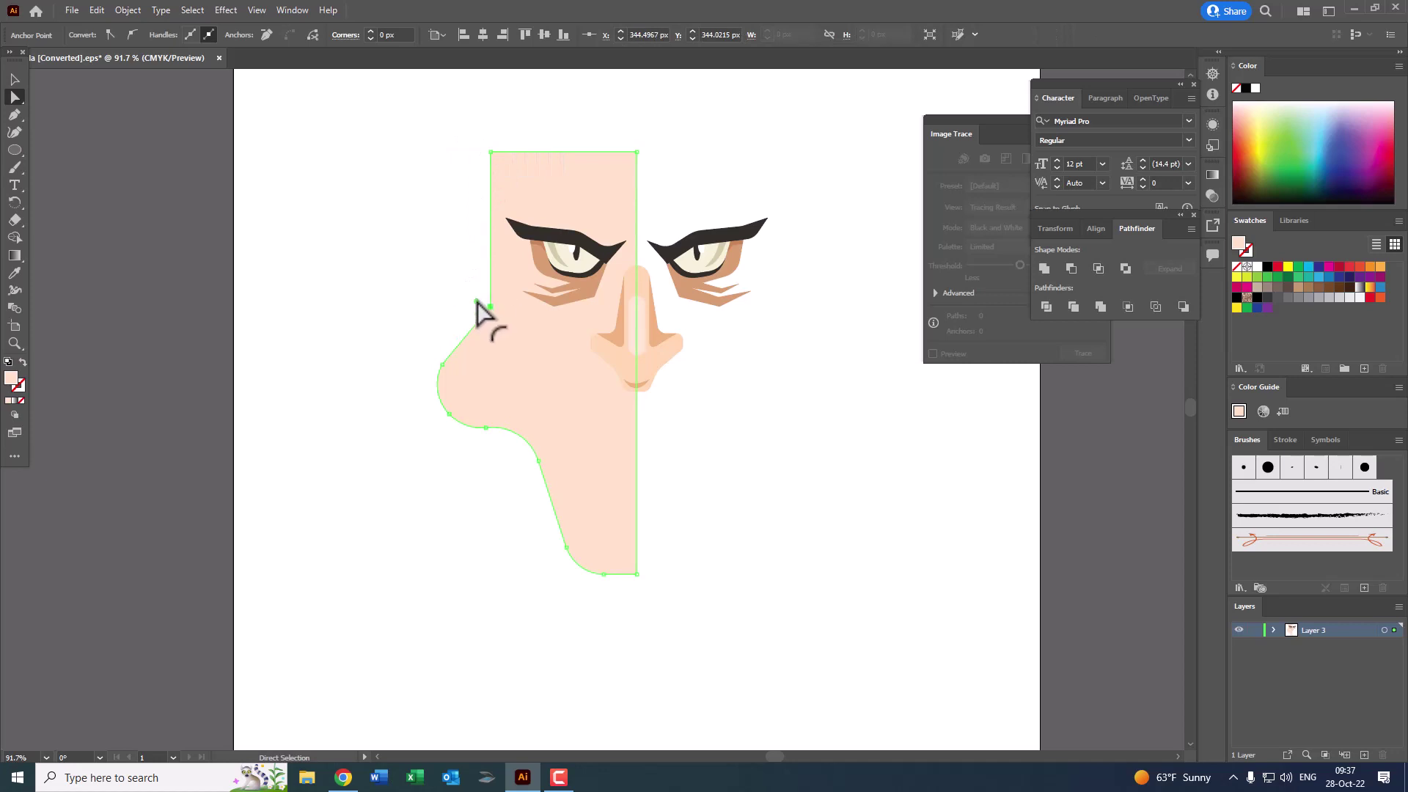
pyautogui.moveTo(481, 308); pyautogui.dragTo(193, 286)
pyautogui.click(710, 460)
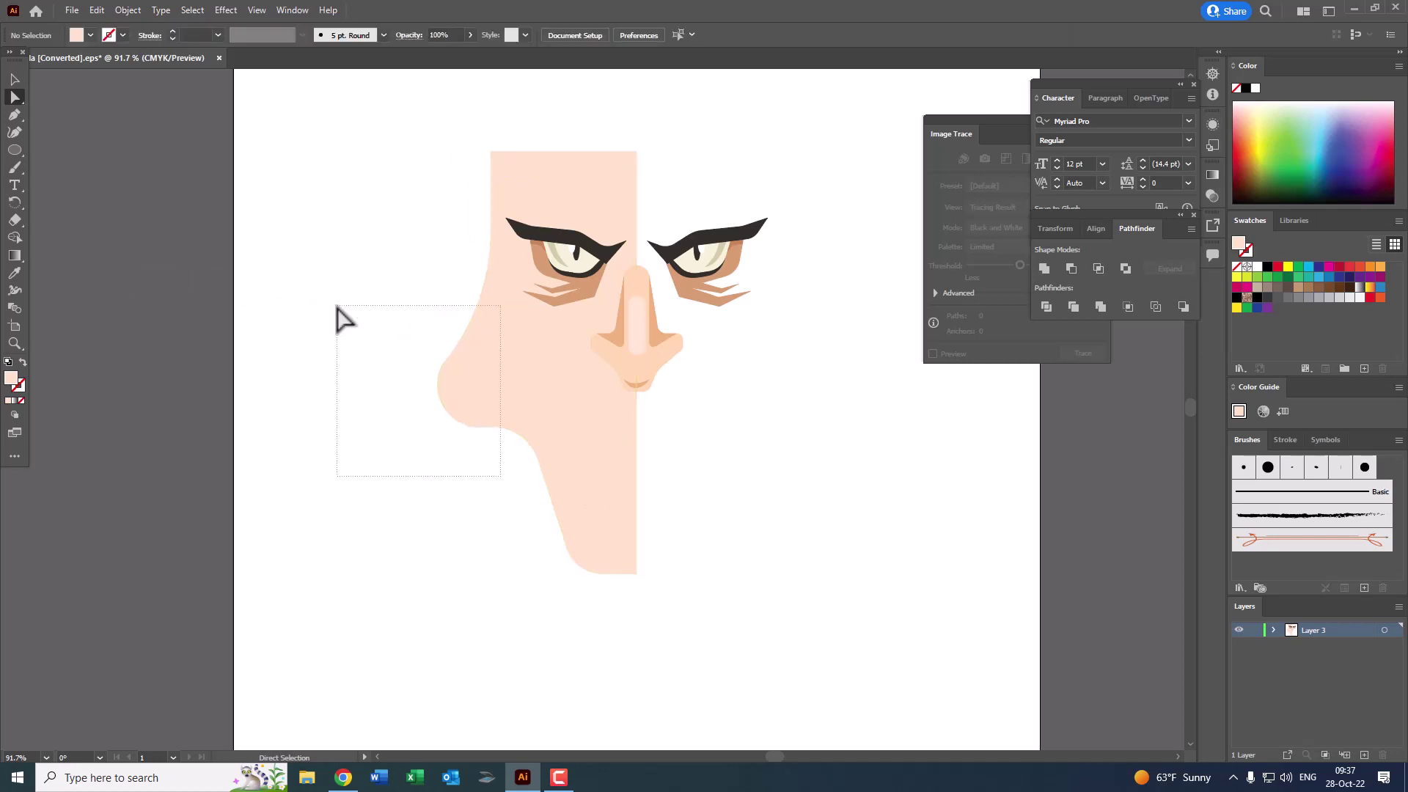
pyautogui.hotkey('ctrl', 'z')
pyautogui.hotkey('ctrl', 'z')
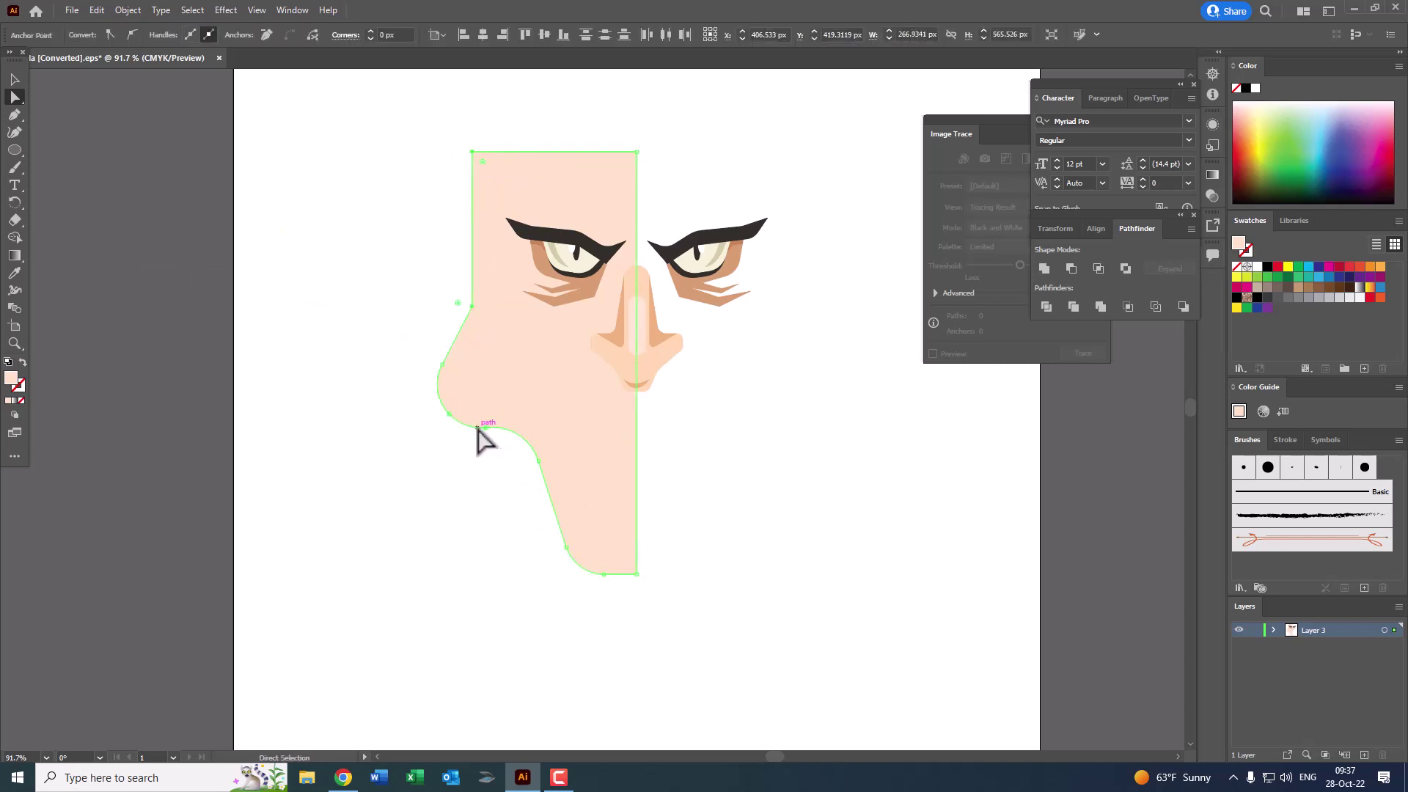
pyautogui.click(449, 414)
pyautogui.moveTo(456, 412)
pyautogui.mouseDown()
pyautogui.moveTo(473, 402)
pyautogui.moveTo(467, 415)
pyautogui.mouseUp()
pyautogui.click(537, 458)
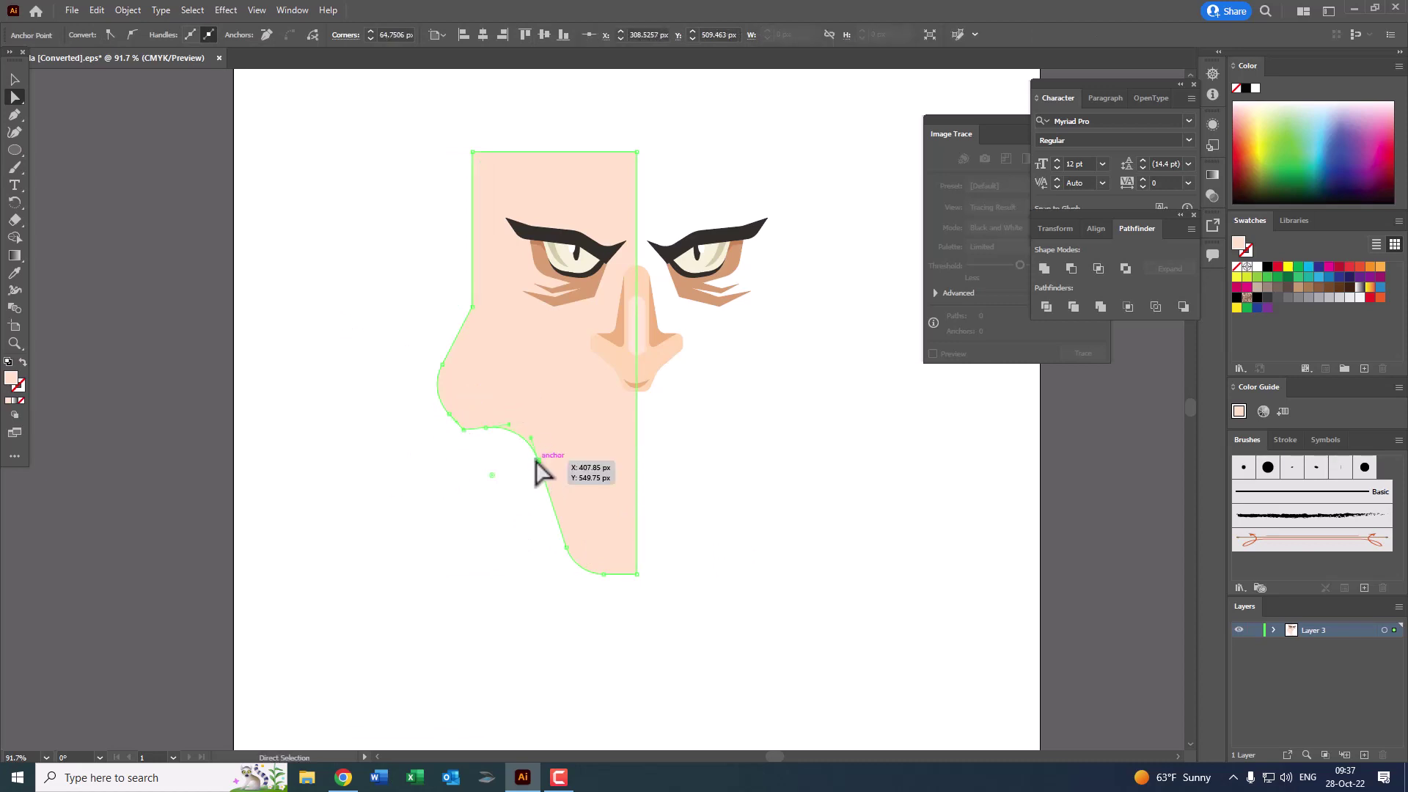
pyautogui.moveTo(535, 465)
pyautogui.mouseDown()
pyautogui.moveTo(494, 488)
pyautogui.moveTo(462, 424)
pyautogui.moveTo(283, 440)
pyautogui.mouseUp()
pyautogui.click(465, 383)
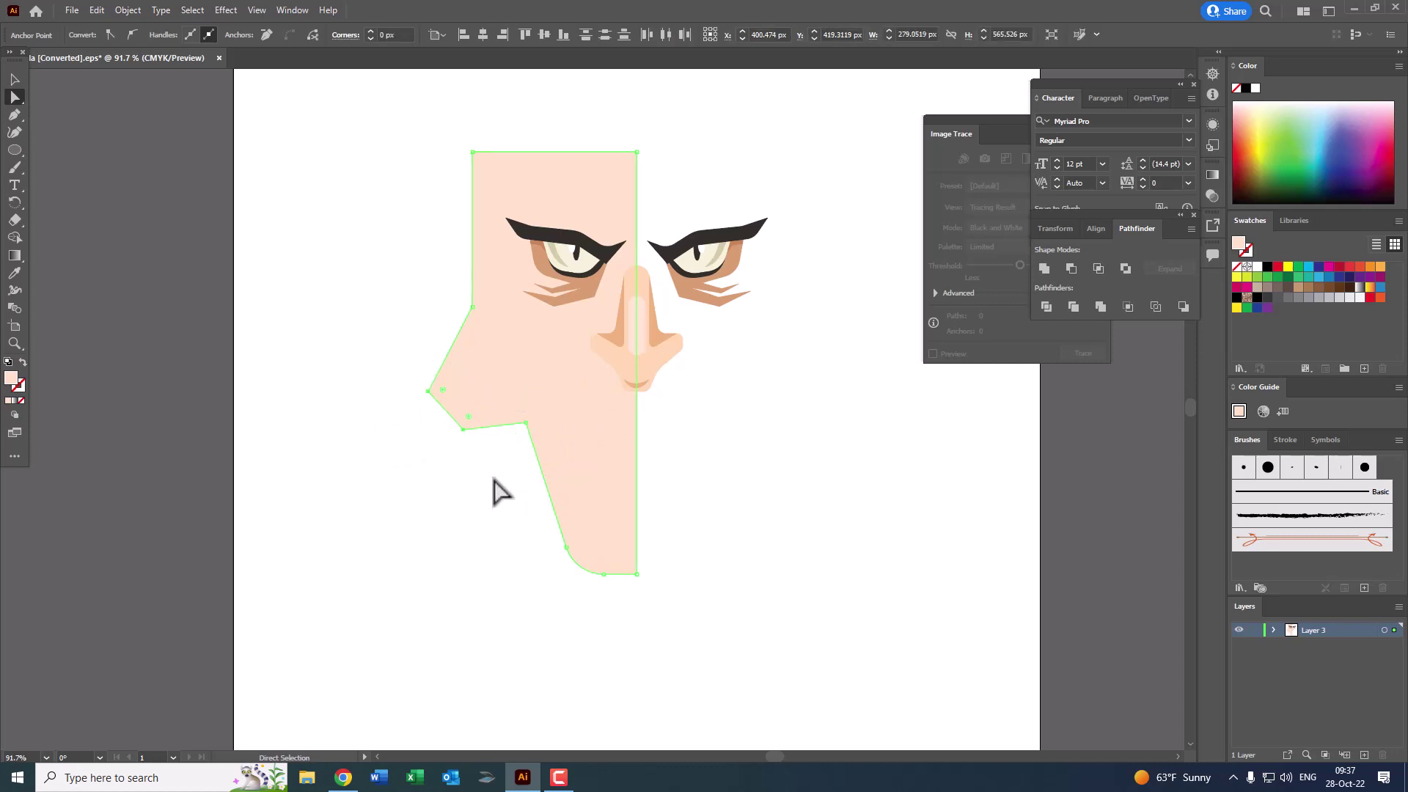
# Step: Pull the cheek anchors into a smooth curve and move the top-left anchor right
pyautogui.moveTo(468, 434); pyautogui.dragTo(492, 421)
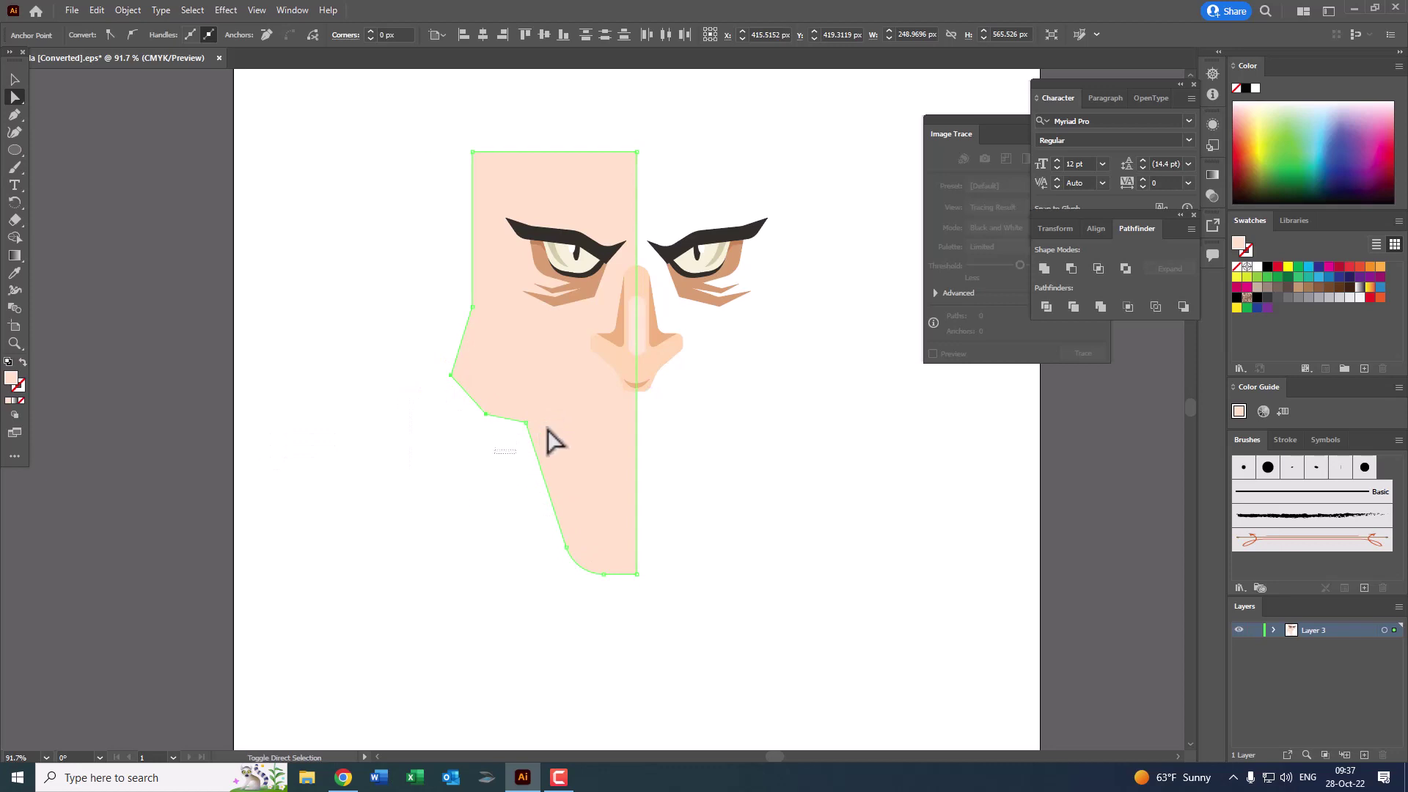
pyautogui.moveTo(517, 440); pyautogui.dragTo(457, 566)
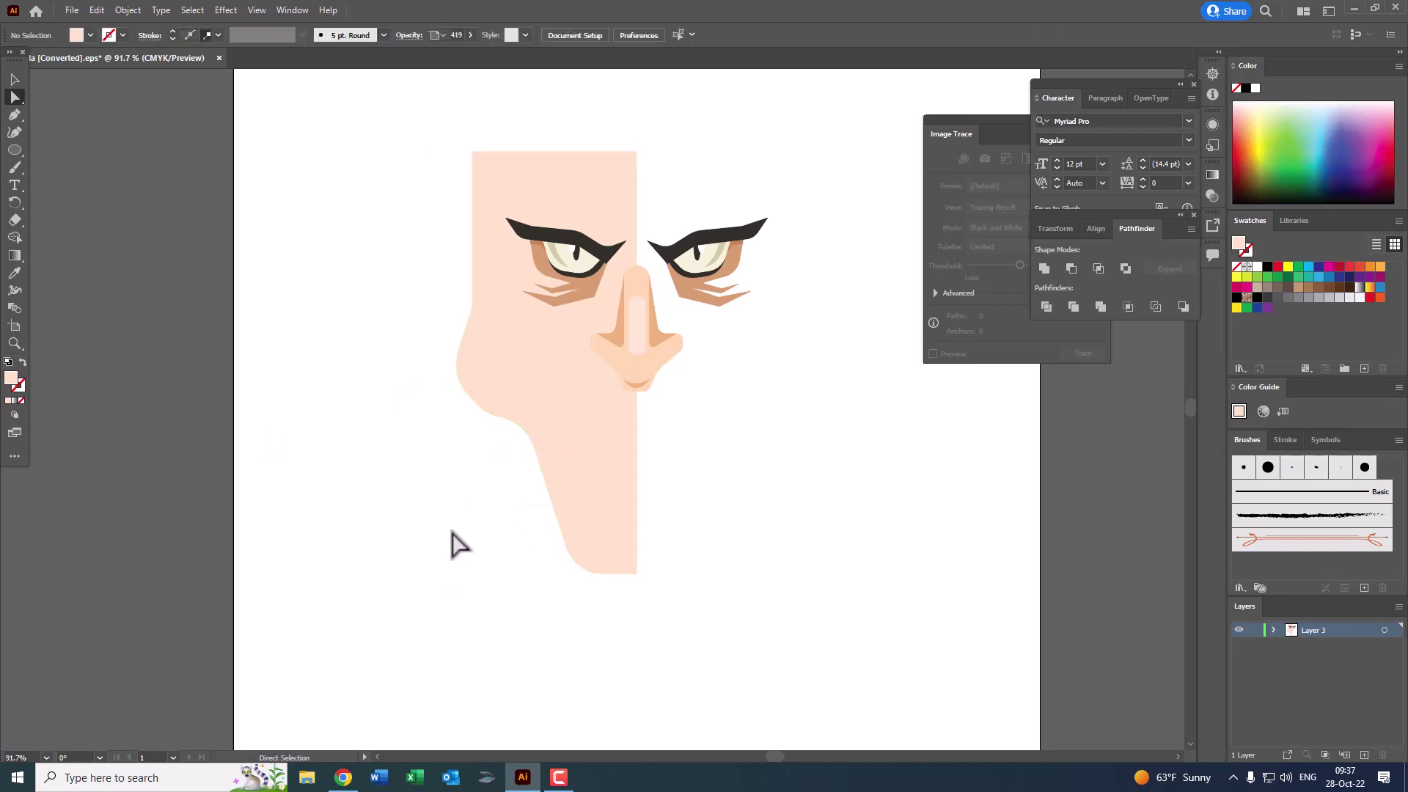
pyautogui.moveTo(481, 335); pyautogui.dragTo(453, 308)
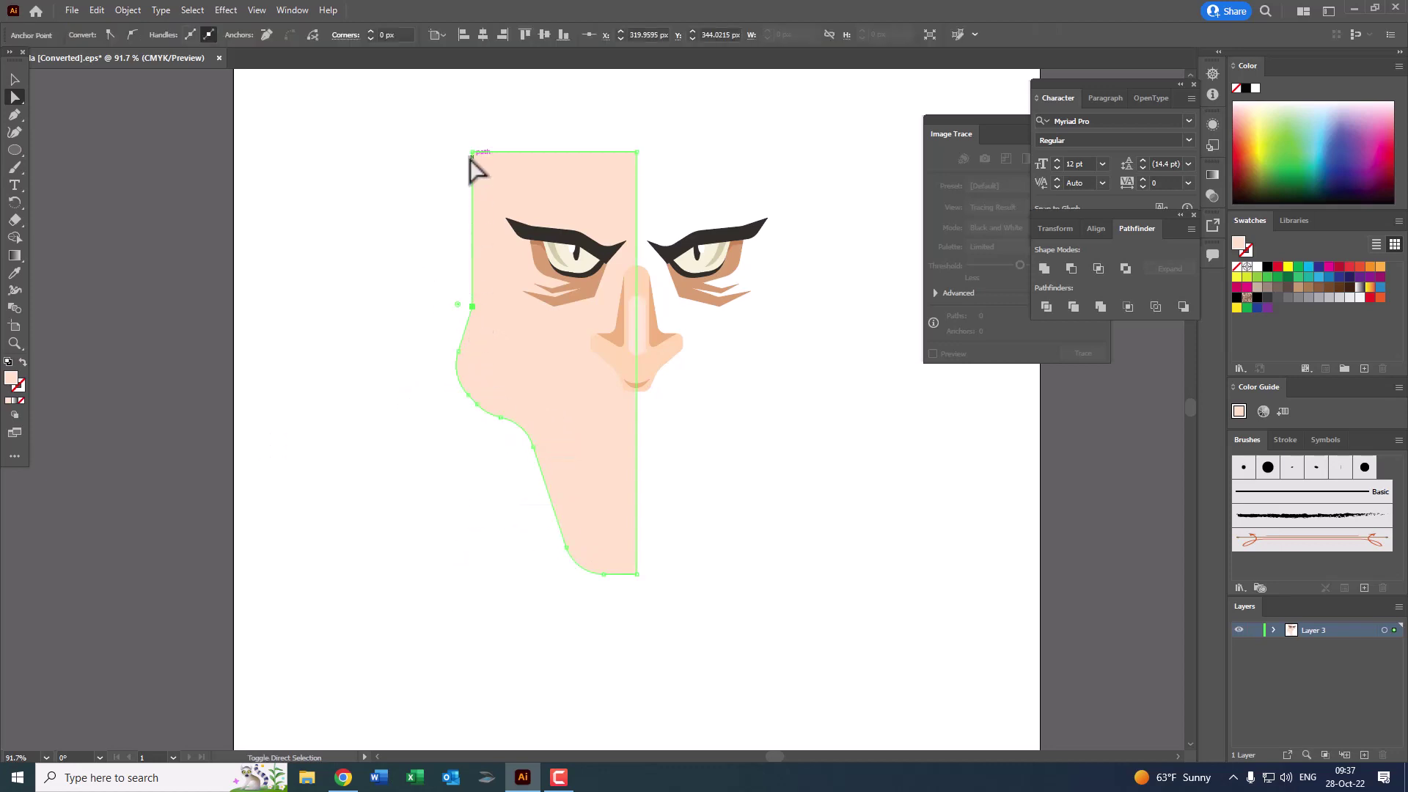
pyautogui.moveTo(472, 153); pyautogui.dragTo(504, 152)
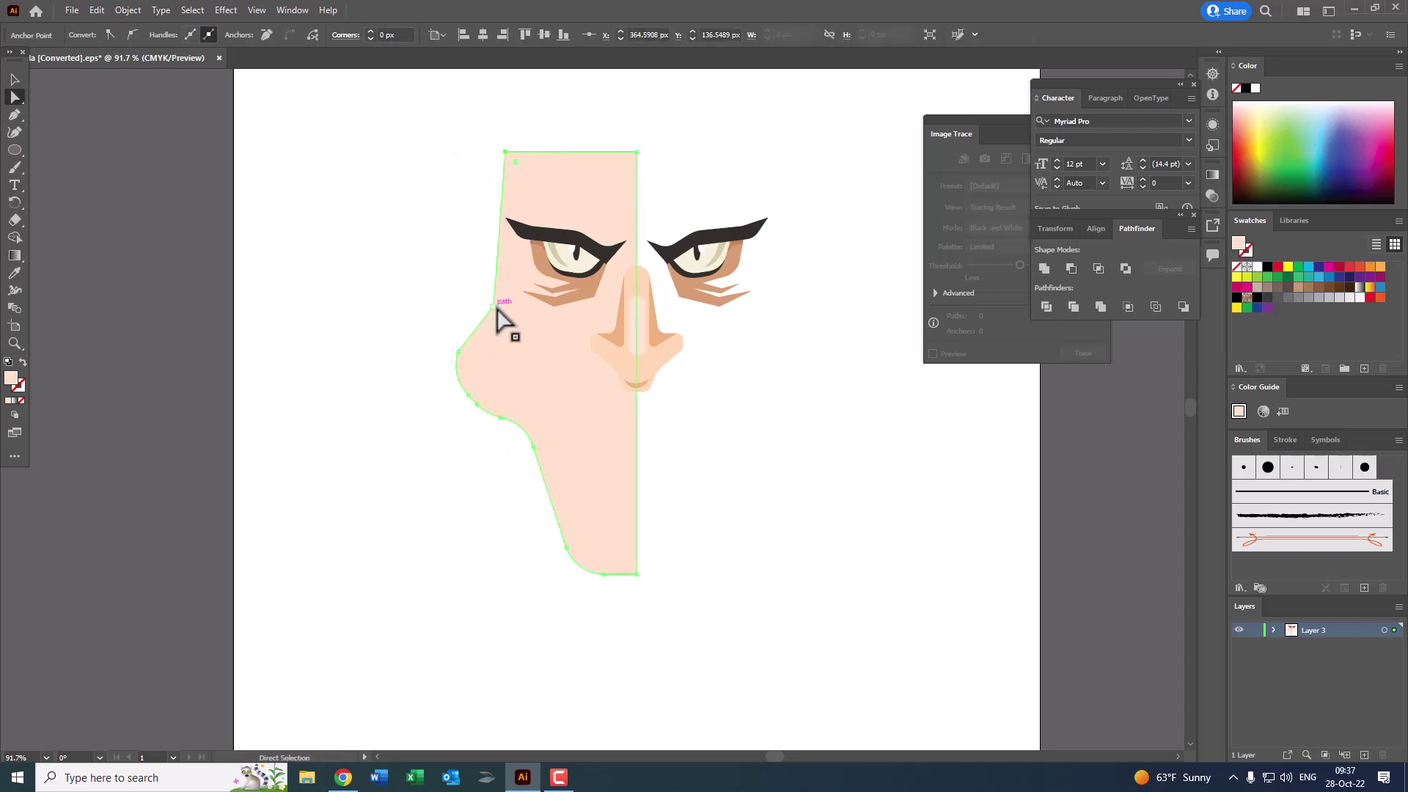
pyautogui.moveTo(495, 309); pyautogui.dragTo(491, 310)
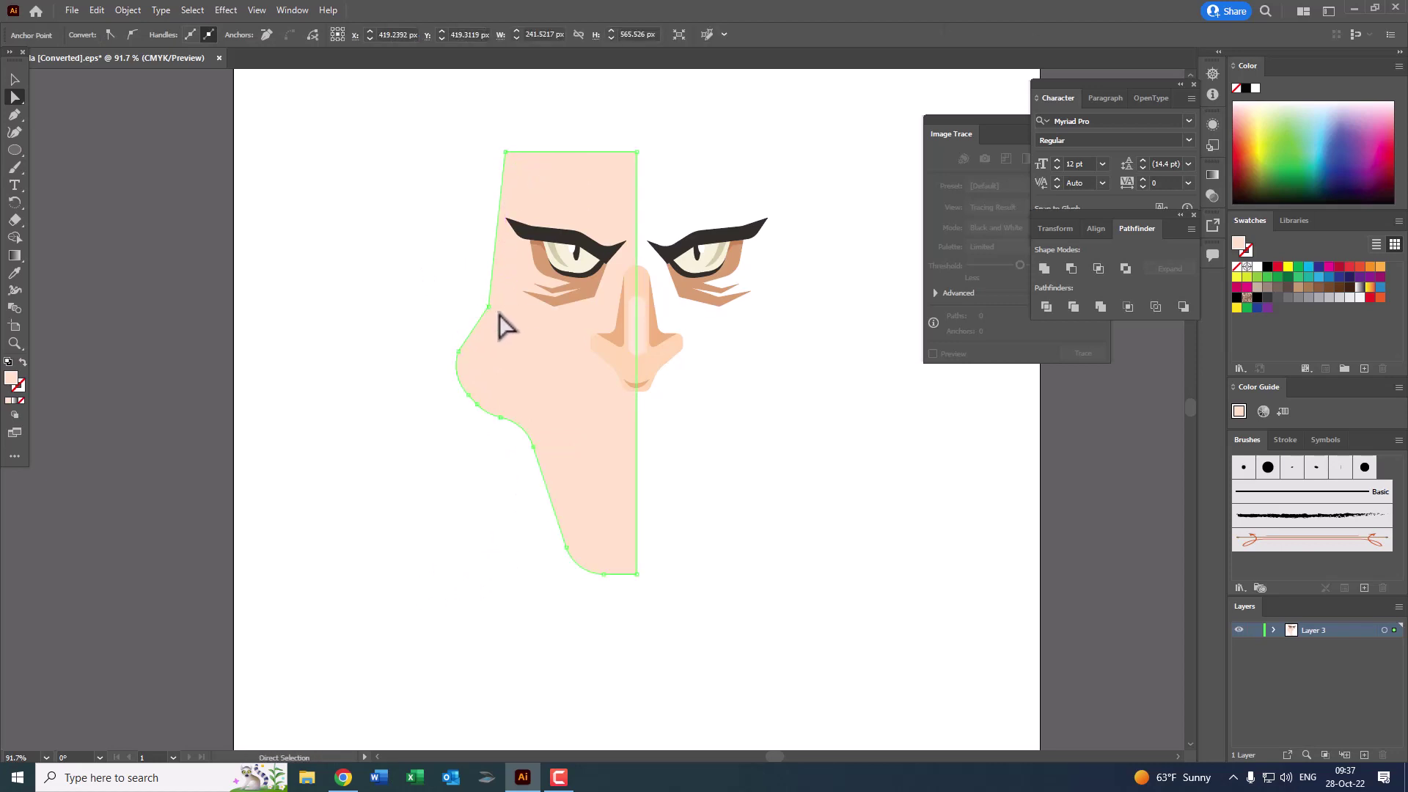
# Step: Round the face half's top-left corner into a curved crown
pyautogui.press('z')
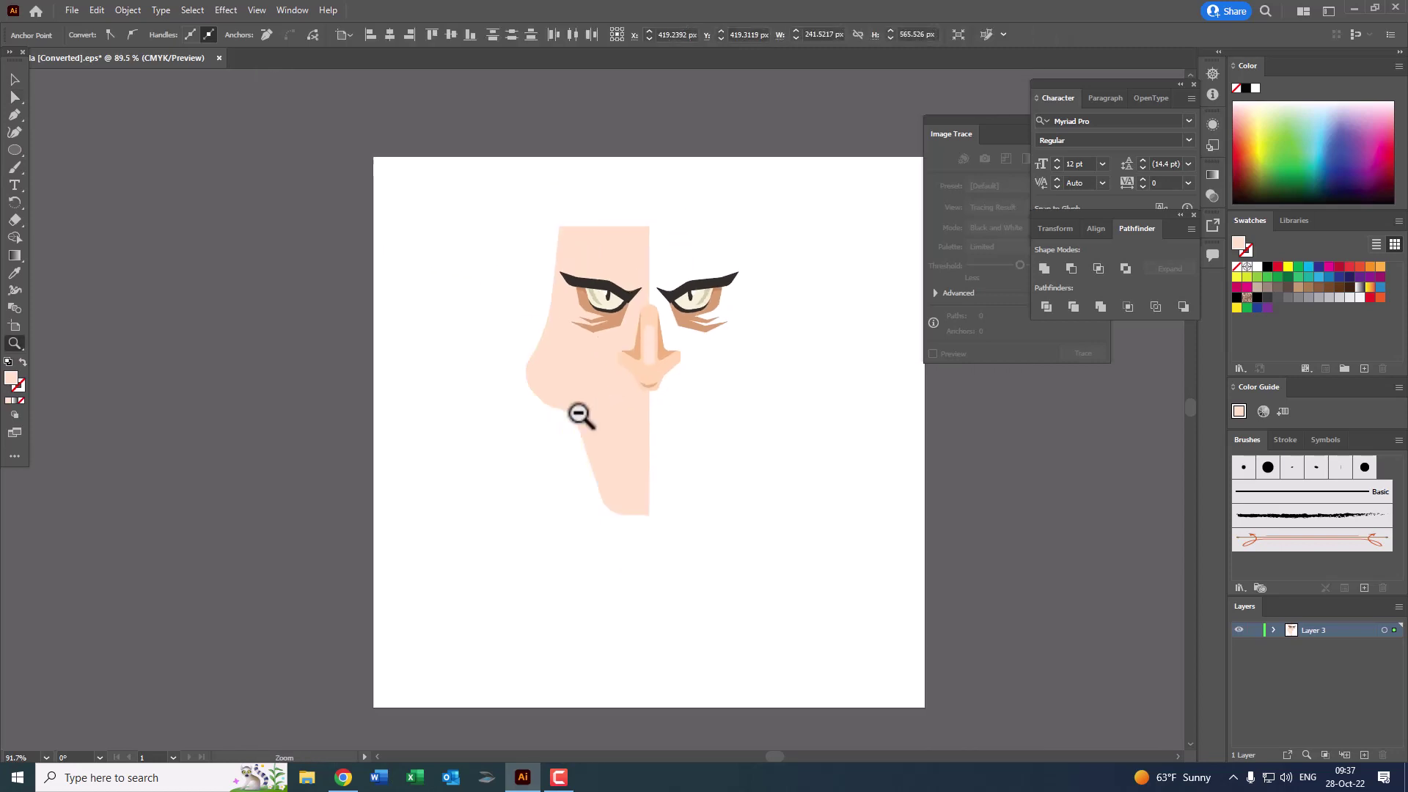
pyautogui.moveTo(624, 411)
pyautogui.mouseDown()
pyautogui.moveTo(702, 444)
pyautogui.moveTo(697, 409)
pyautogui.mouseUp()
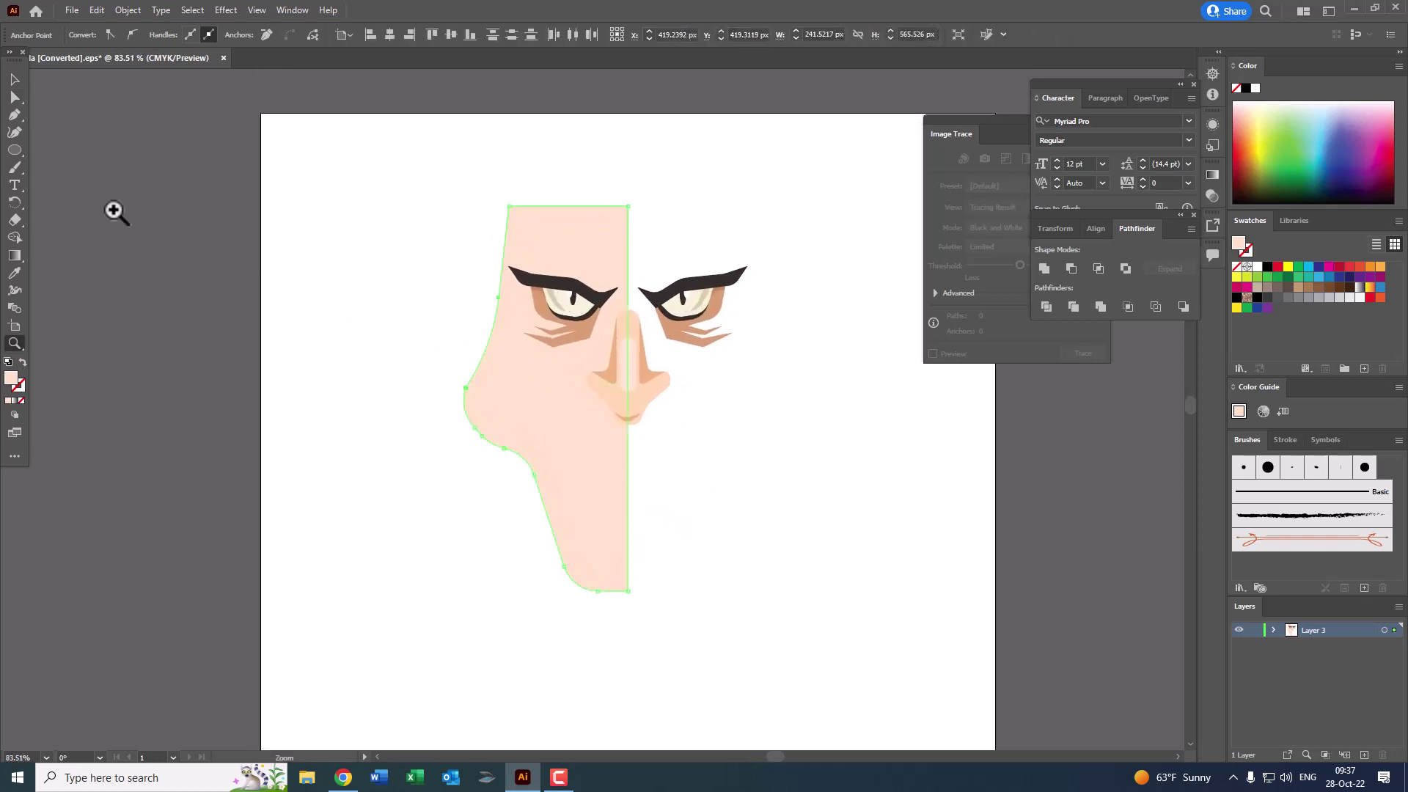
pyautogui.click(13, 81)
pyautogui.click(14, 97)
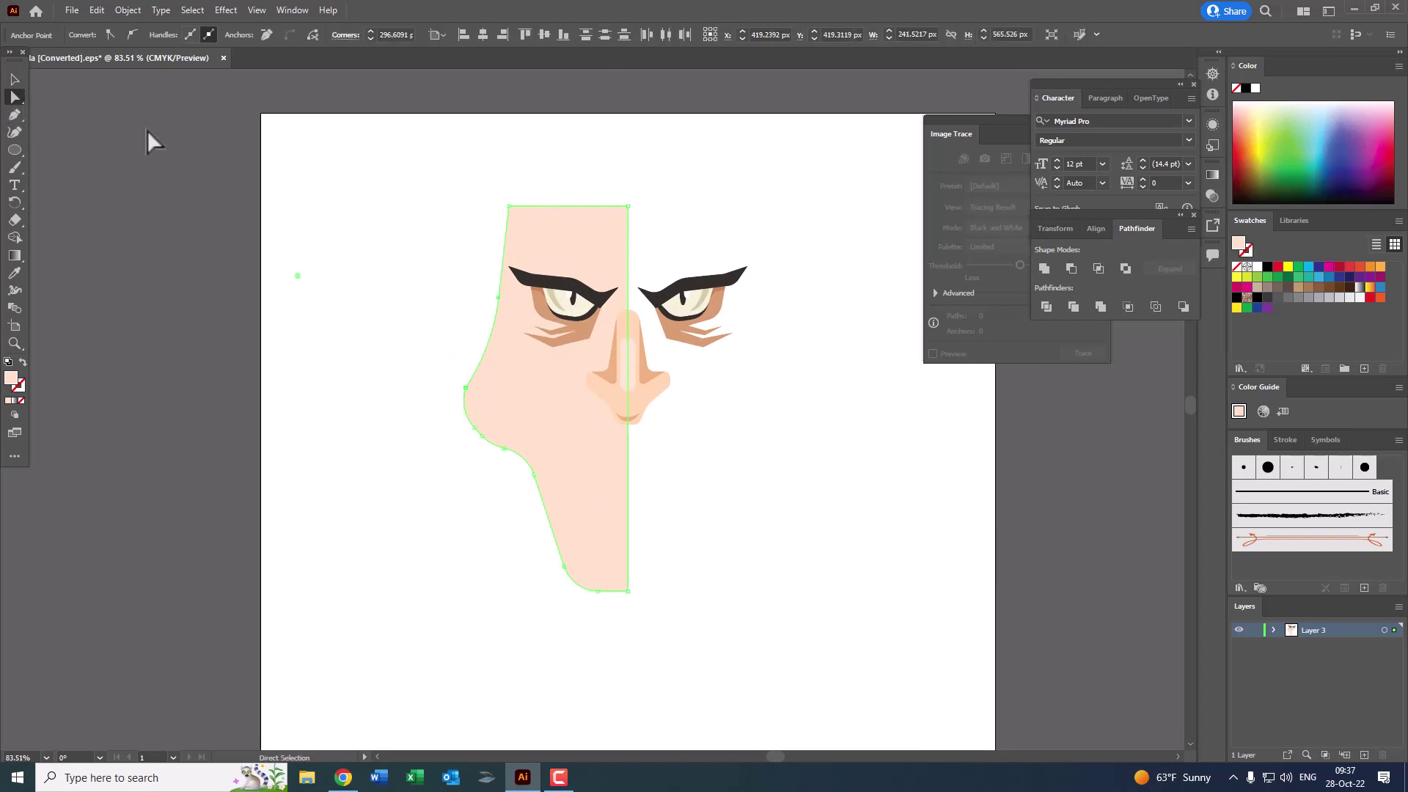
pyautogui.moveTo(524, 227); pyautogui.dragTo(540, 263)
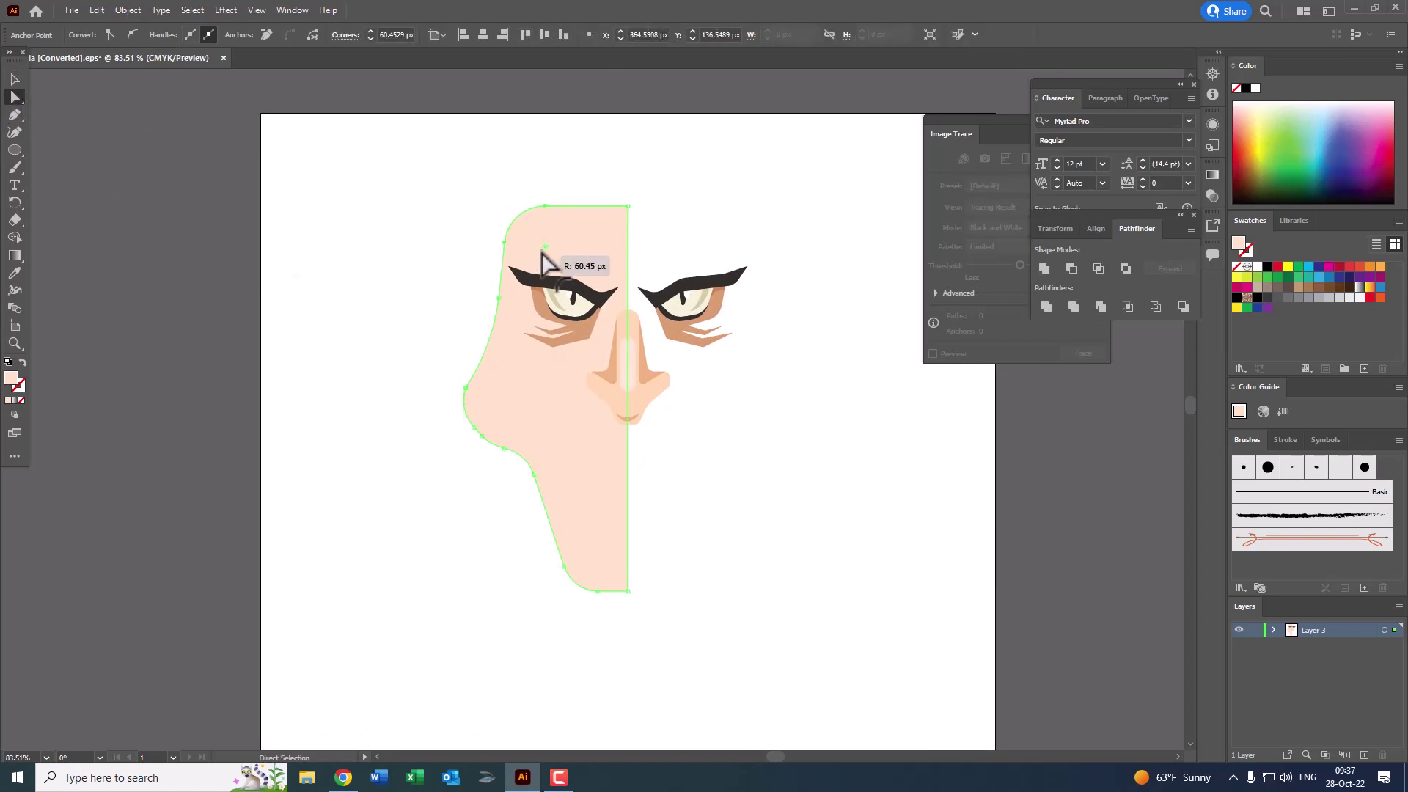
pyautogui.click(13, 79)
pyautogui.click(638, 520)
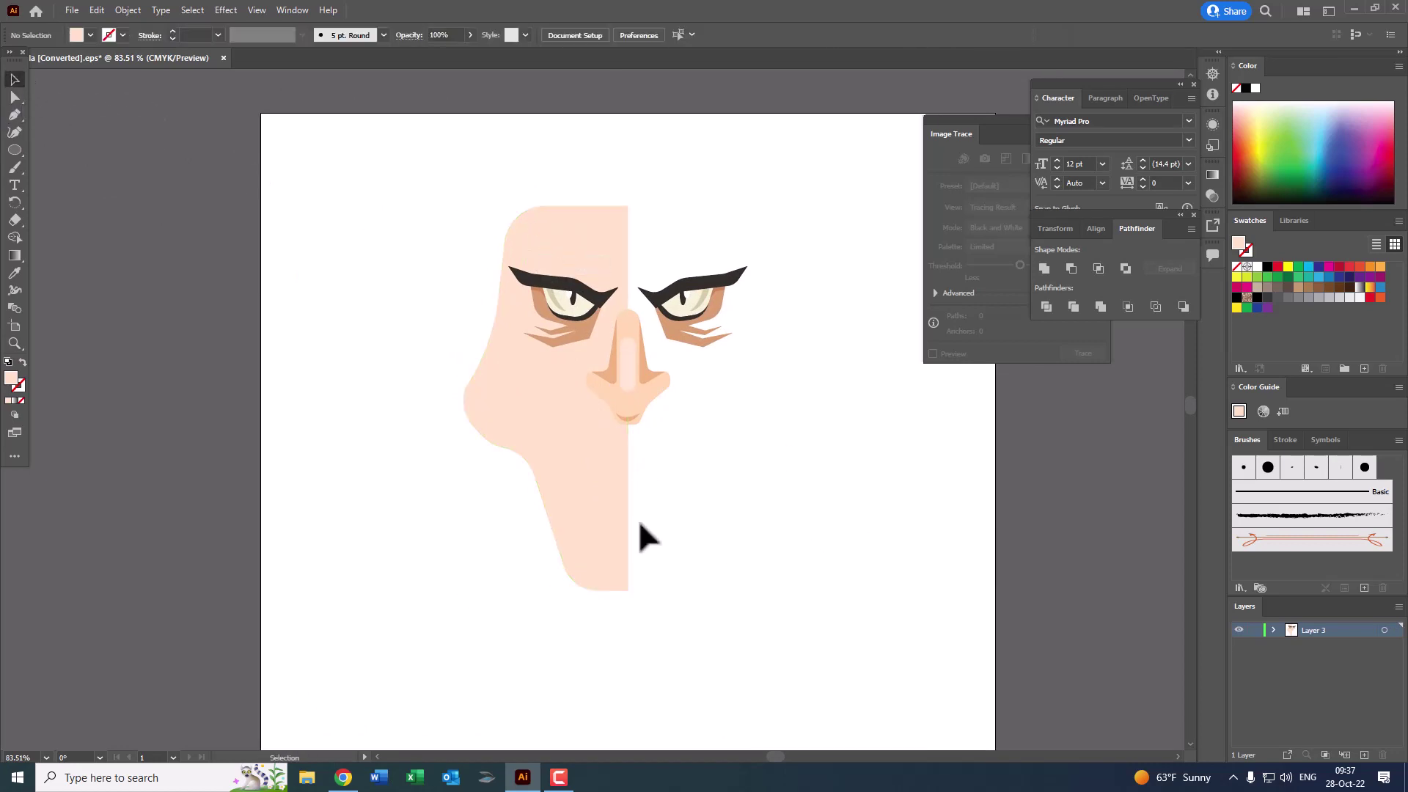
pyautogui.click(578, 500)
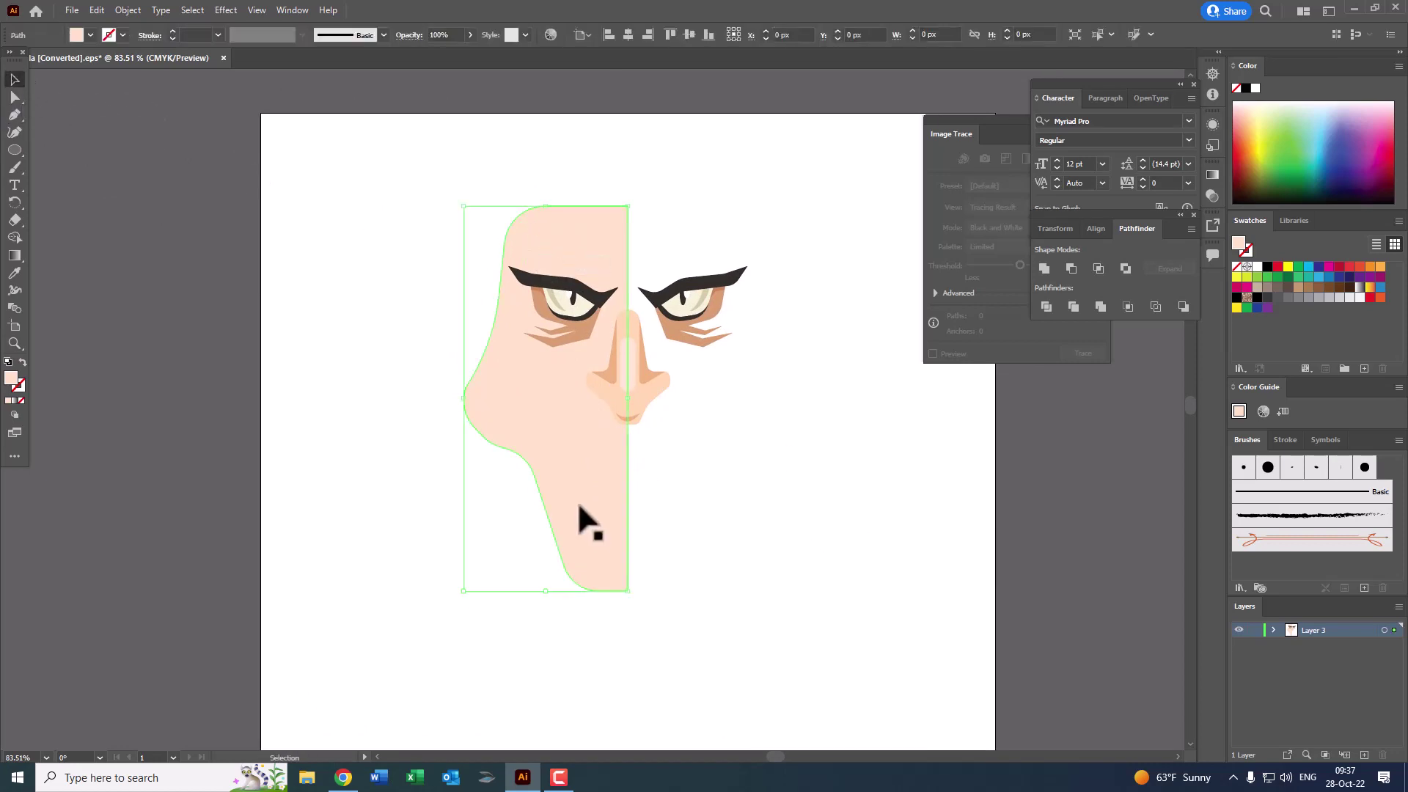
# Step: Make a vertically reflected copy of the face half and move it right against the left half
pyautogui.click(128, 11)
pyautogui.moveTo(155, 26)
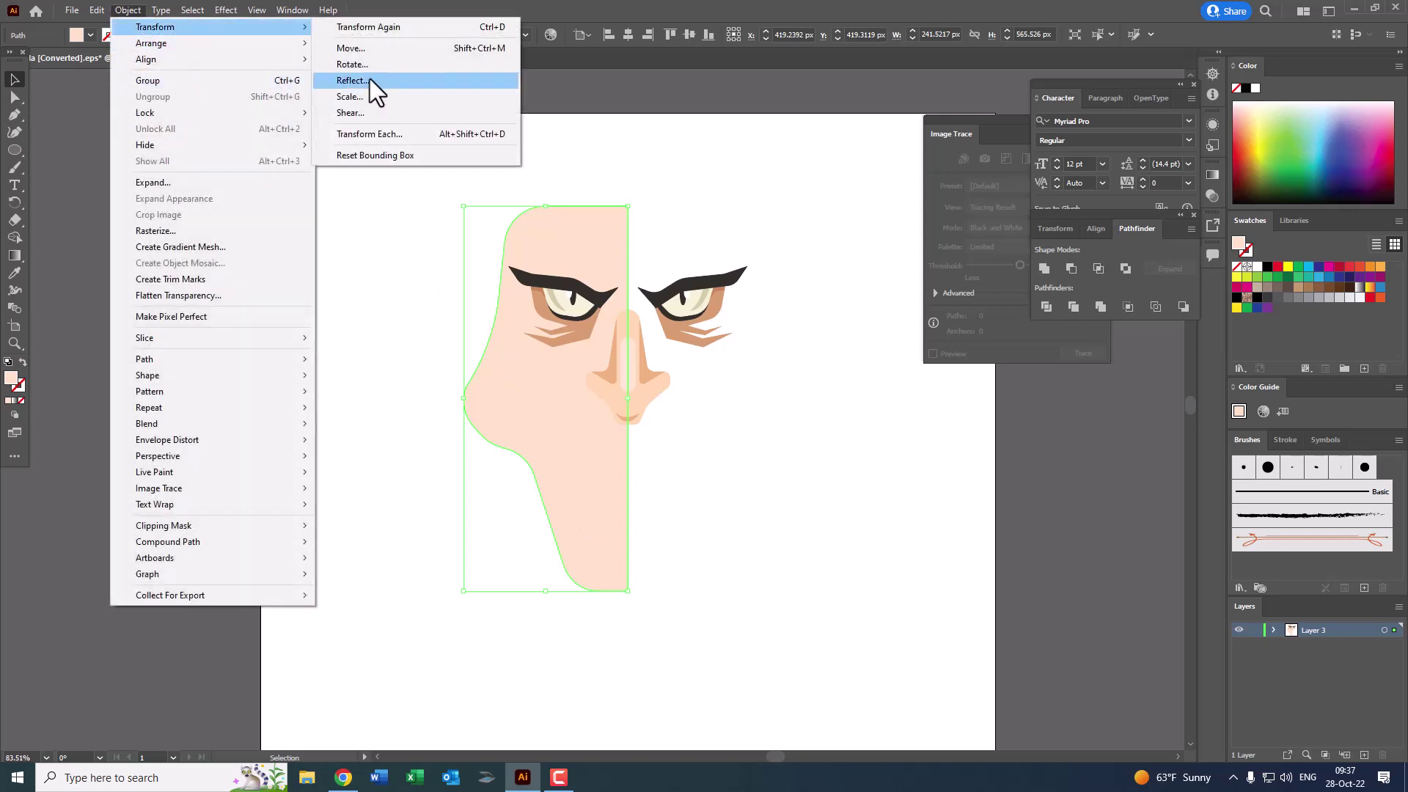
pyautogui.click(381, 80)
pyautogui.click(632, 477)
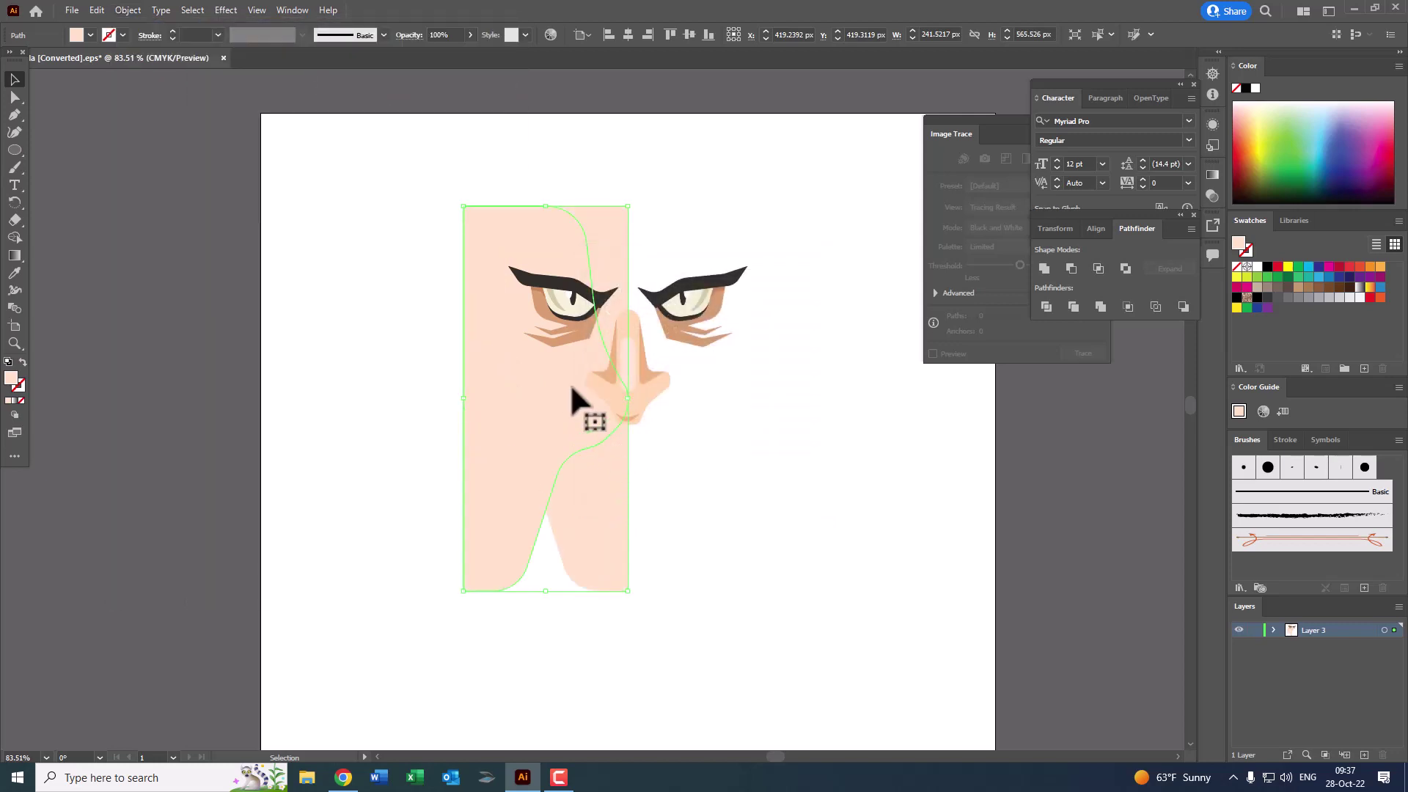
pyautogui.moveTo(492, 413)
pyautogui.mouseDown()
pyautogui.moveTo(763, 413)
pyautogui.moveTo(671, 402)
pyautogui.mouseUp()
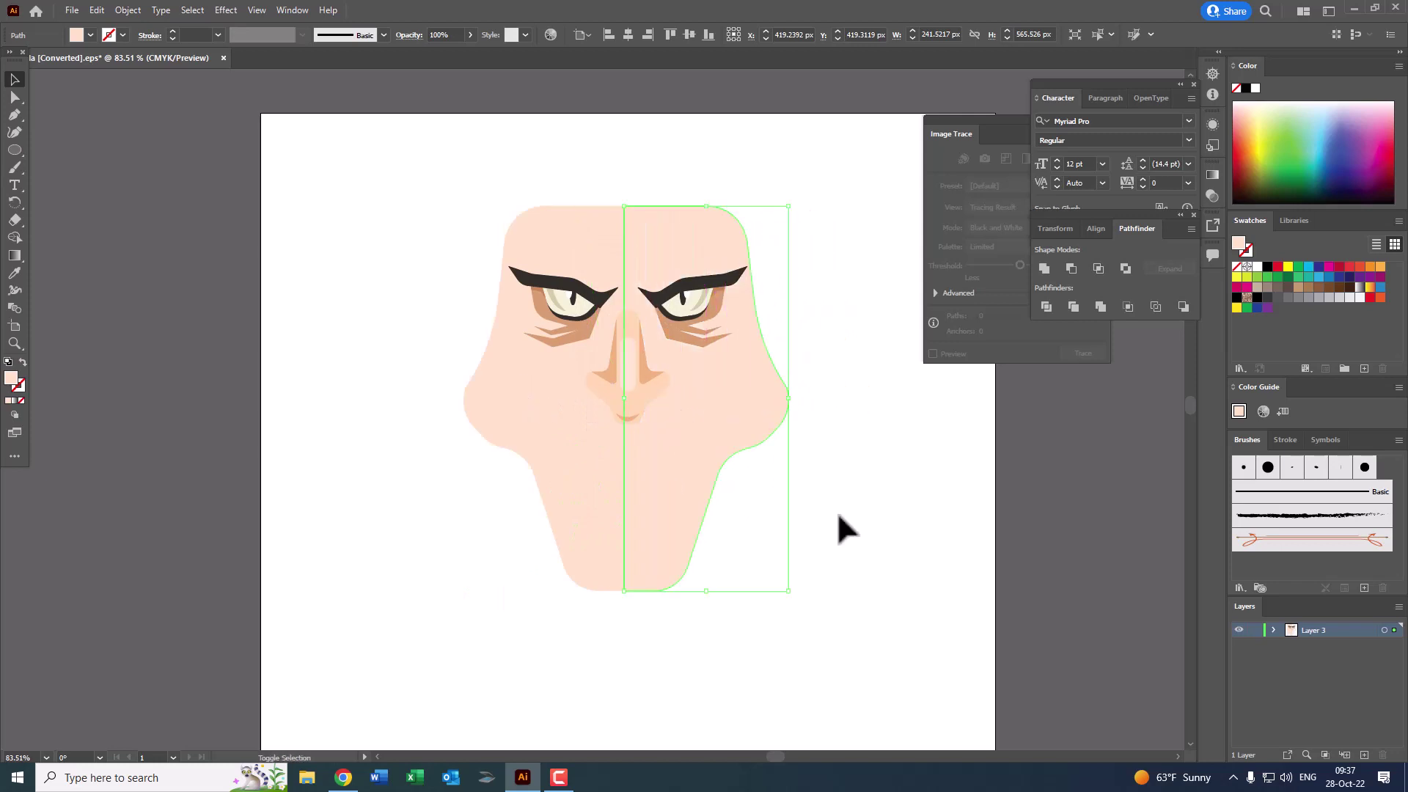
pyautogui.click(839, 444)
# Step: Nudge the right half to close the centre seam and select the bottom seam anchor
pyautogui.scroll(1, 851, 460)
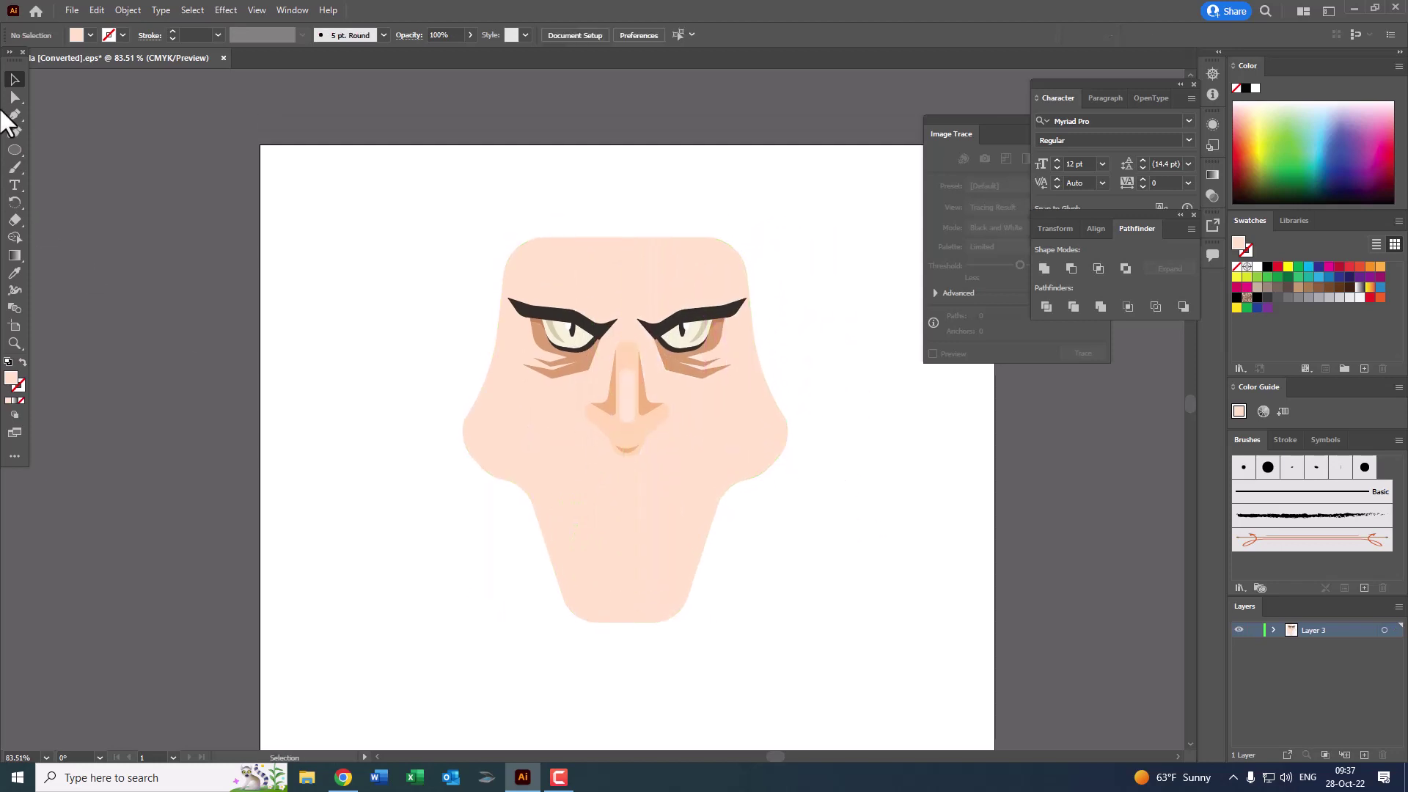
pyautogui.moveTo(543, 576); pyautogui.dragTo(546, 572)
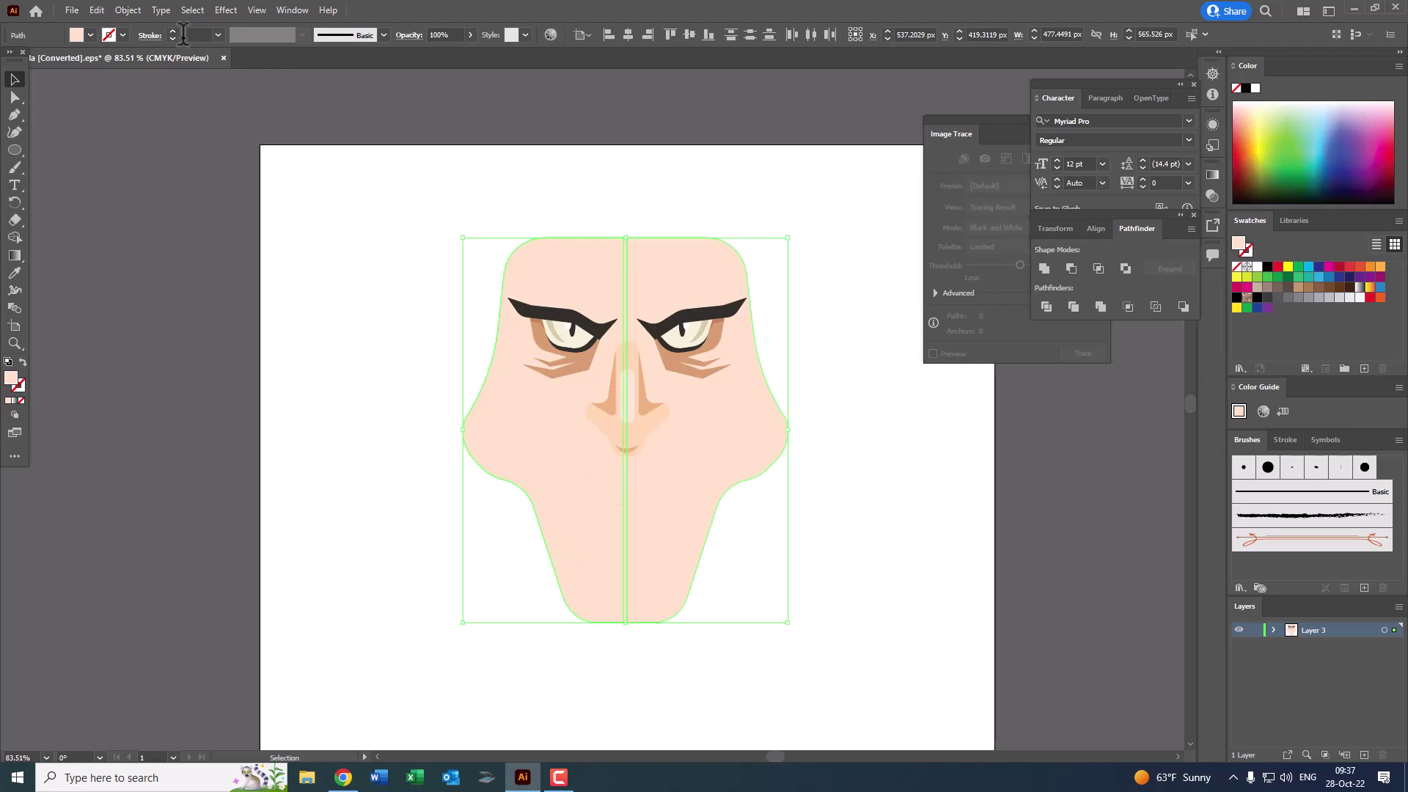
pyautogui.click(817, 572)
pyautogui.moveTo(697, 536); pyautogui.dragTo(701, 535)
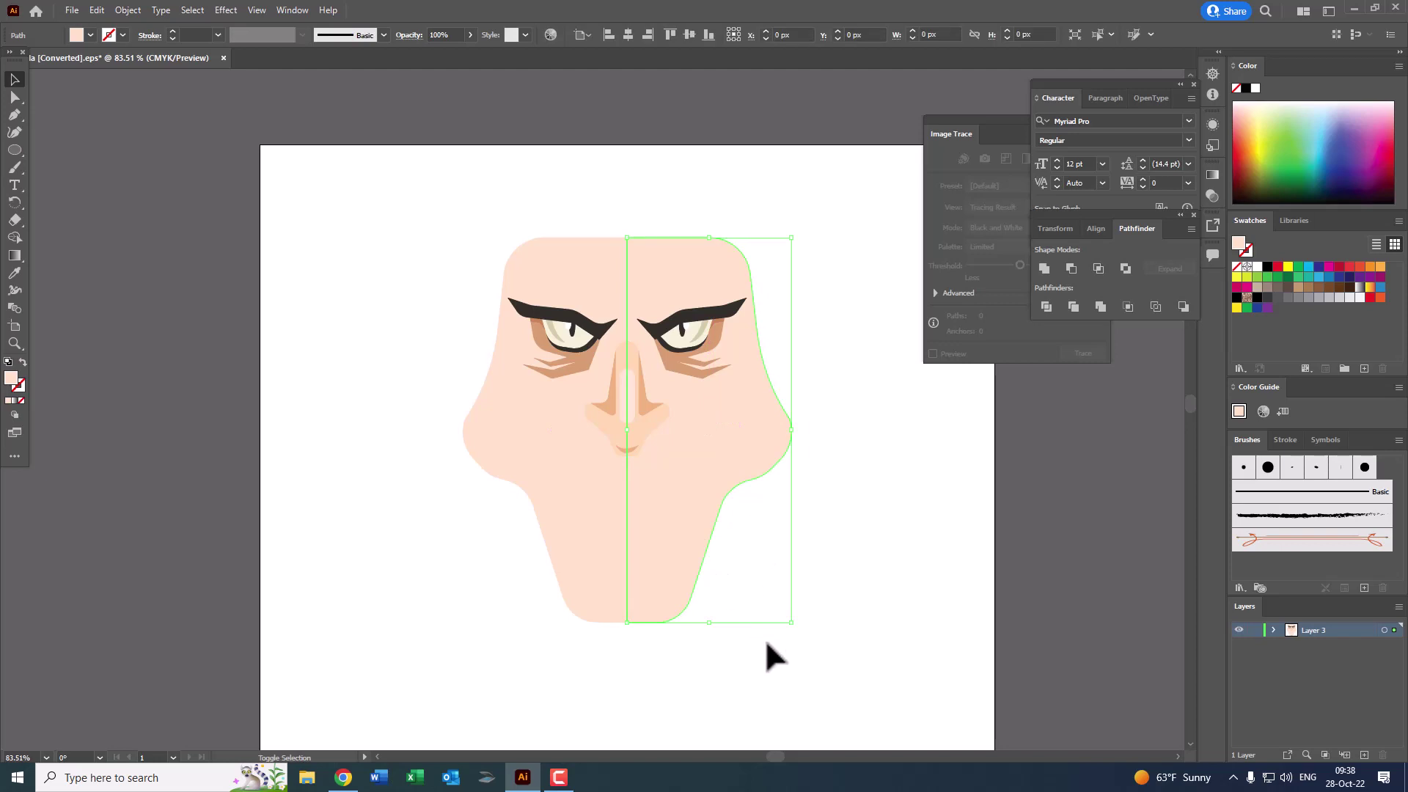
pyautogui.click(7, 99)
pyautogui.click(625, 624)
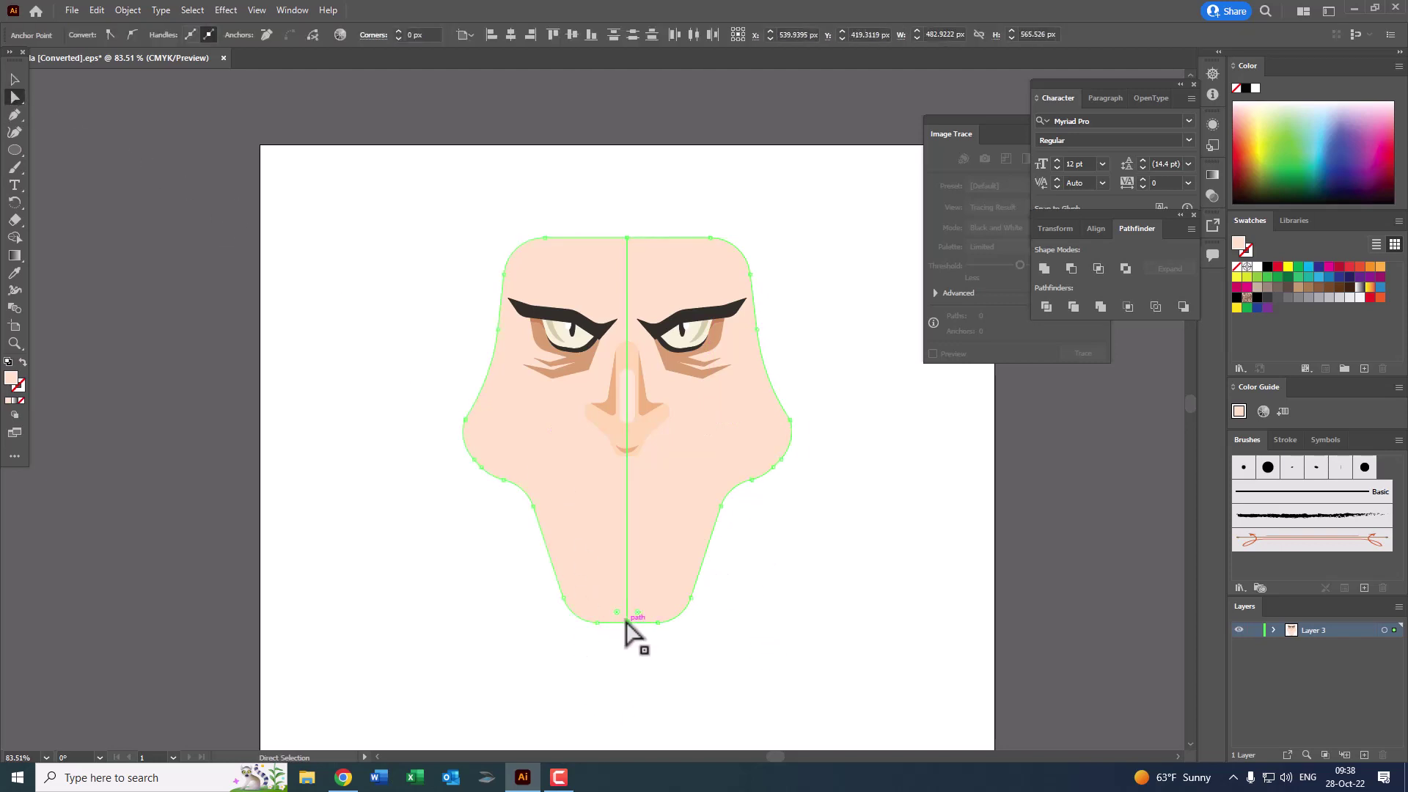
# Step: Raise the bottom seam anchor, unite both halves in Pathfinder, and round the chin notch
pyautogui.moveTo(626, 622); pyautogui.dragTo(627, 603)
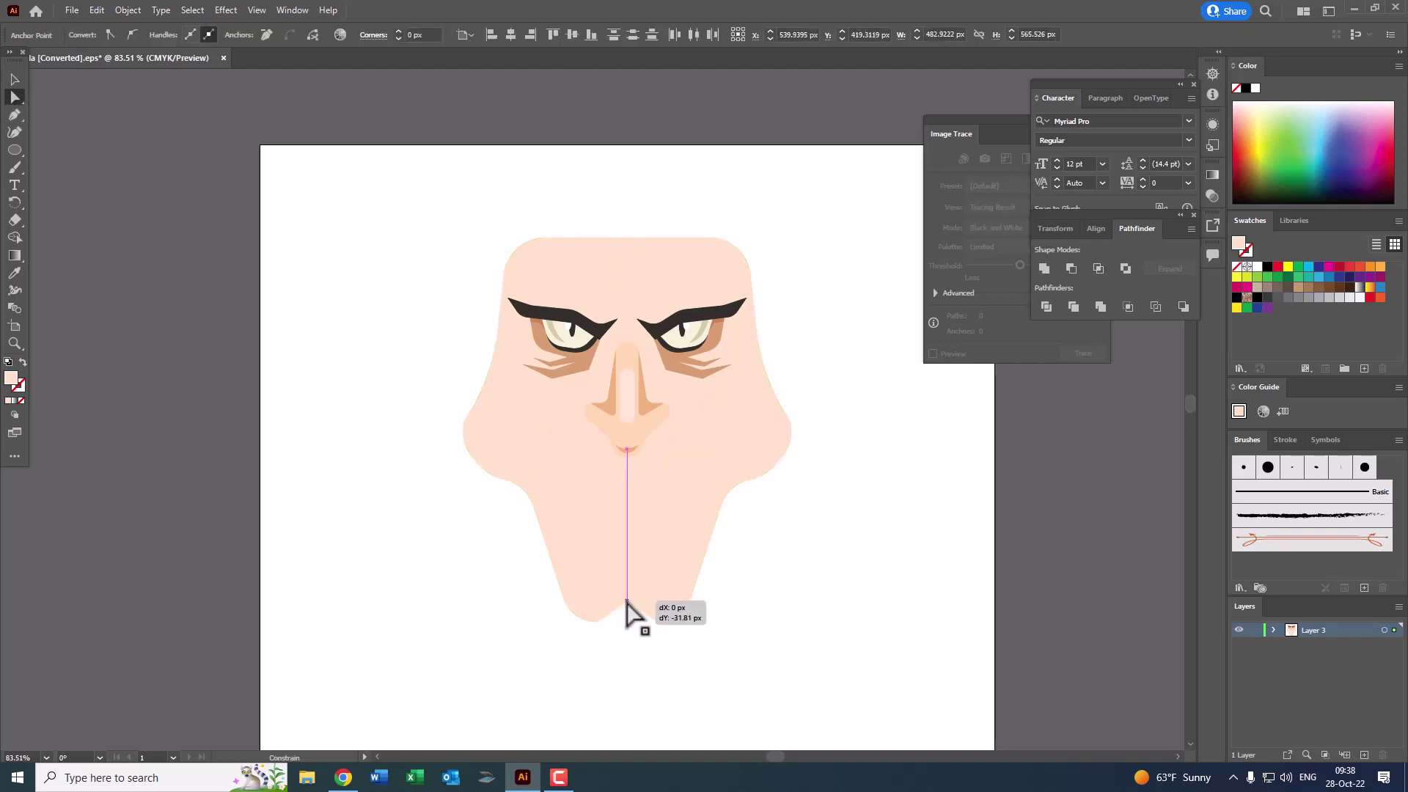
pyautogui.click(844, 664)
pyautogui.click(691, 530)
pyautogui.keyDown('shift'); pyautogui.click(575, 521); pyautogui.keyUp('shift')
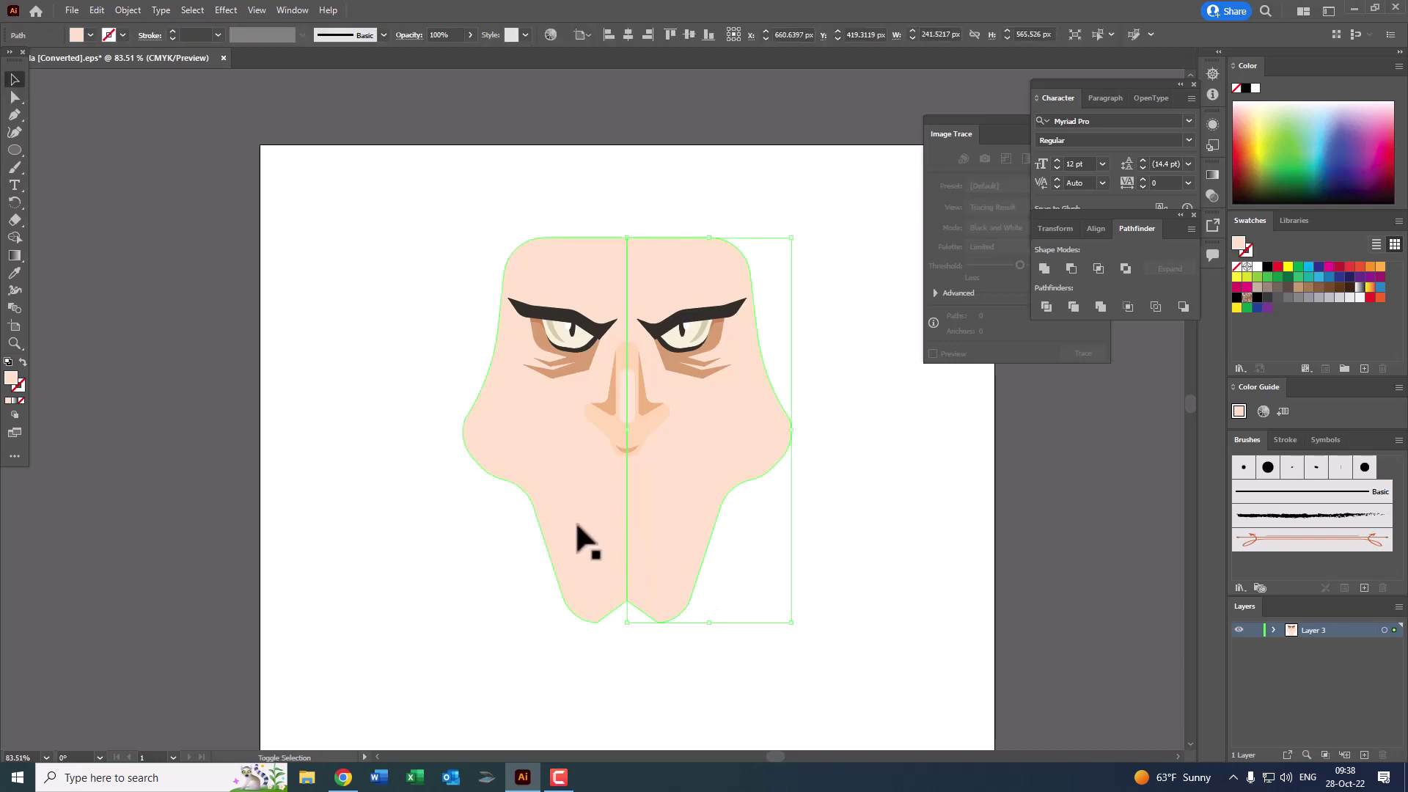
pyautogui.click(1049, 266)
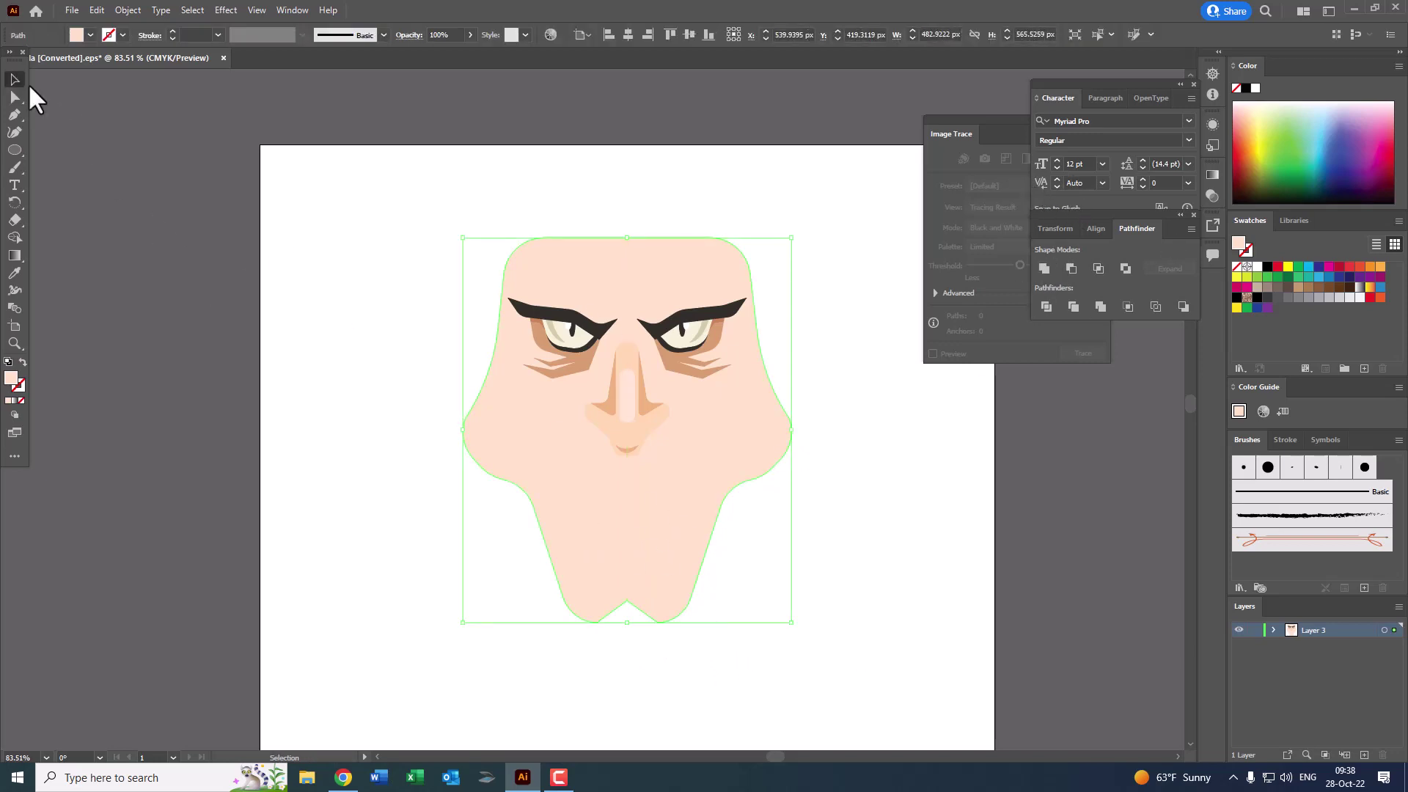
pyautogui.click(15, 96)
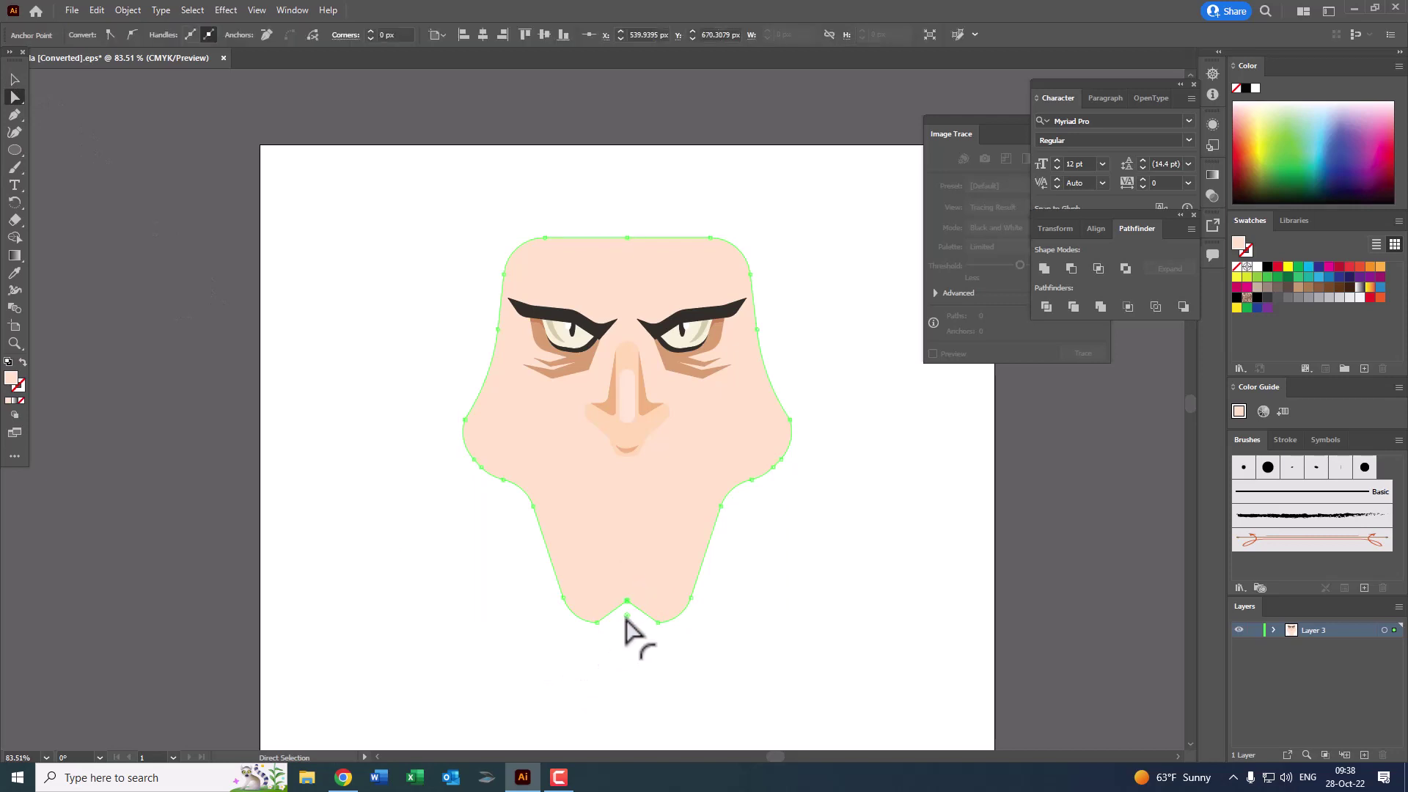
pyautogui.moveTo(627, 615); pyautogui.dragTo(627, 642)
pyautogui.click(804, 632)
# Step: Inspect the chin notch up close, then reframe the view around the face
pyautogui.press('z')
pyautogui.moveTo(748, 560); pyautogui.dragTo(768, 599)
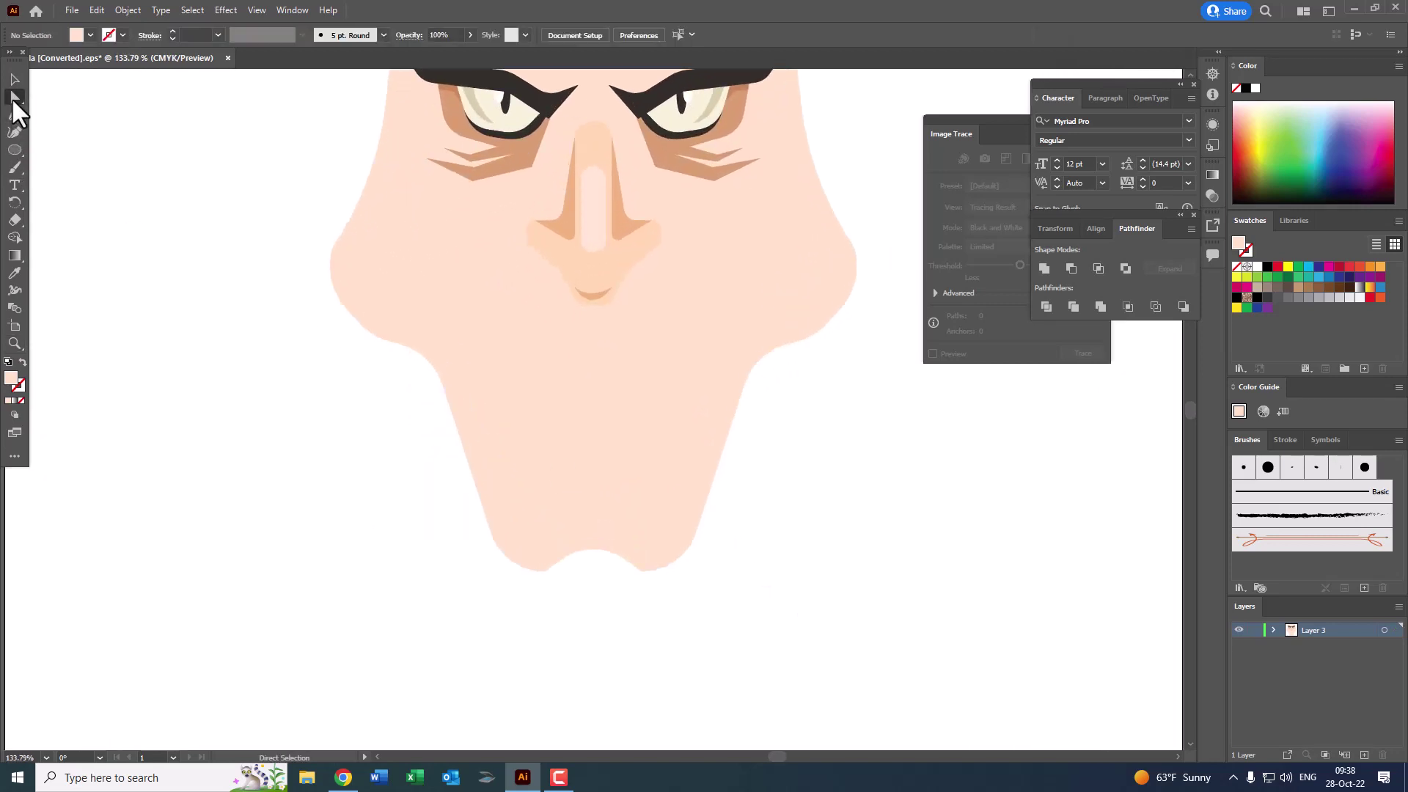
pyautogui.moveTo(527, 544)
pyautogui.mouseDown()
pyautogui.moveTo(559, 576)
pyautogui.moveTo(552, 484)
pyautogui.mouseUp()
pyautogui.hotkey('ctrl', 'shift', 'a')
pyautogui.press('z')
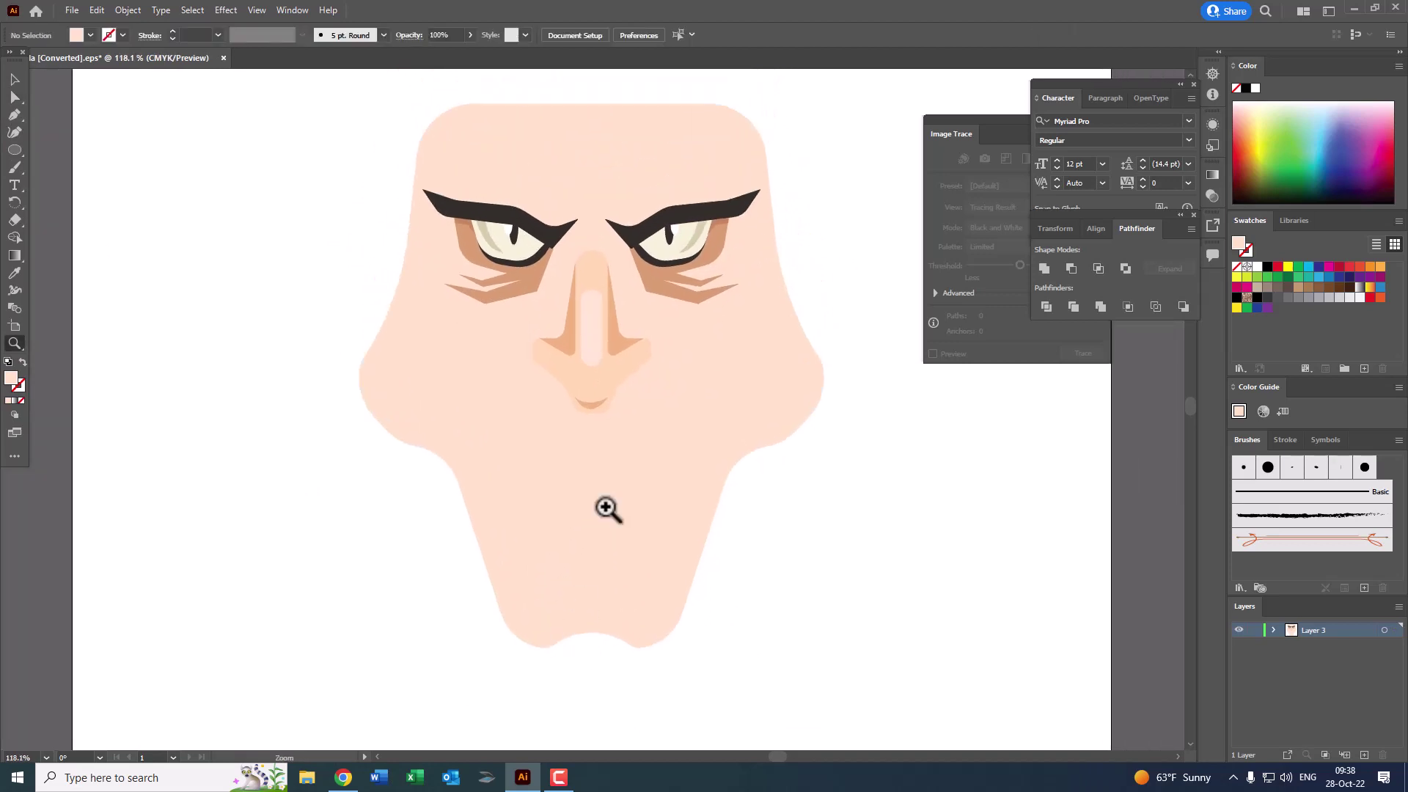
pyautogui.moveTo(634, 366); pyautogui.dragTo(637, 397)
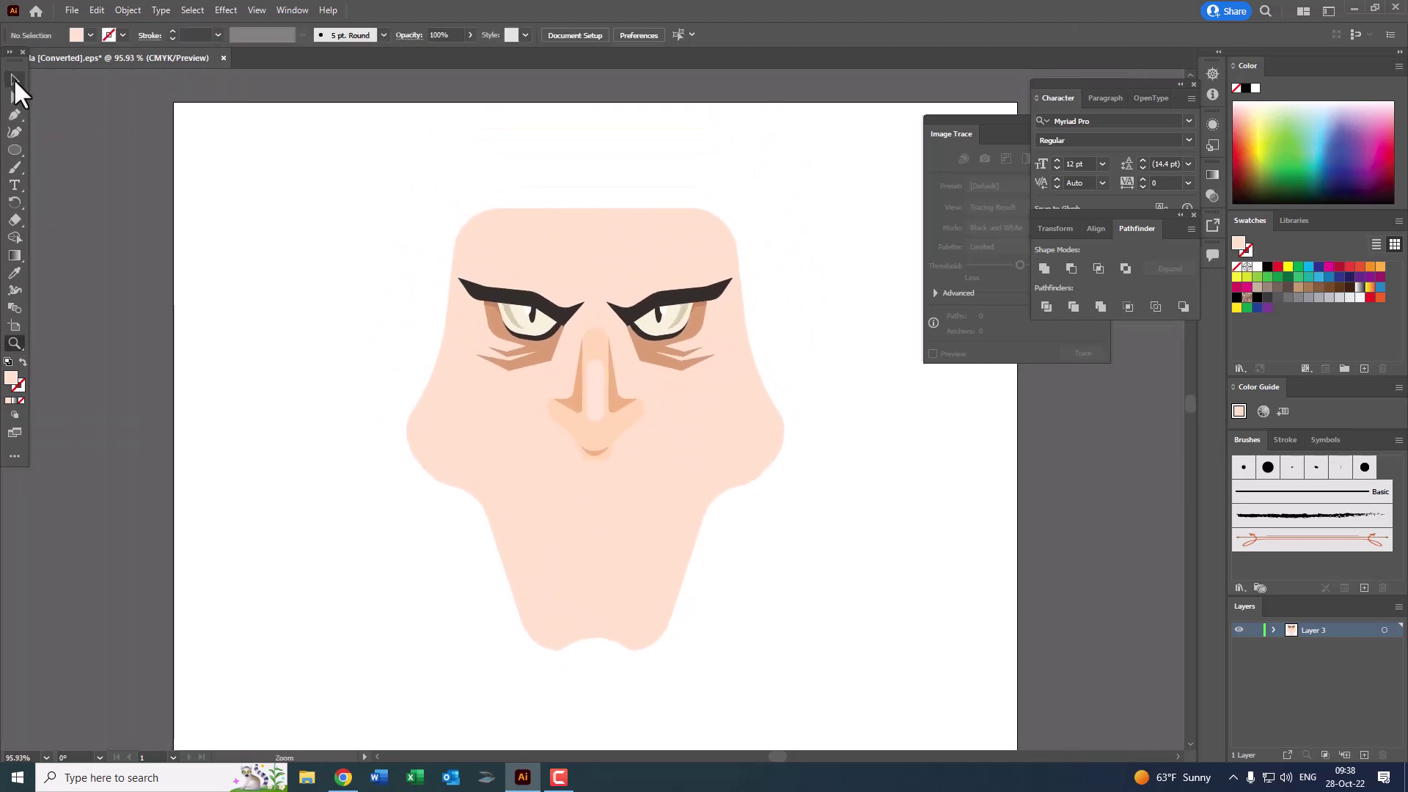
pyautogui.click(13, 77)
pyautogui.hotkey('ctrl', 'a')
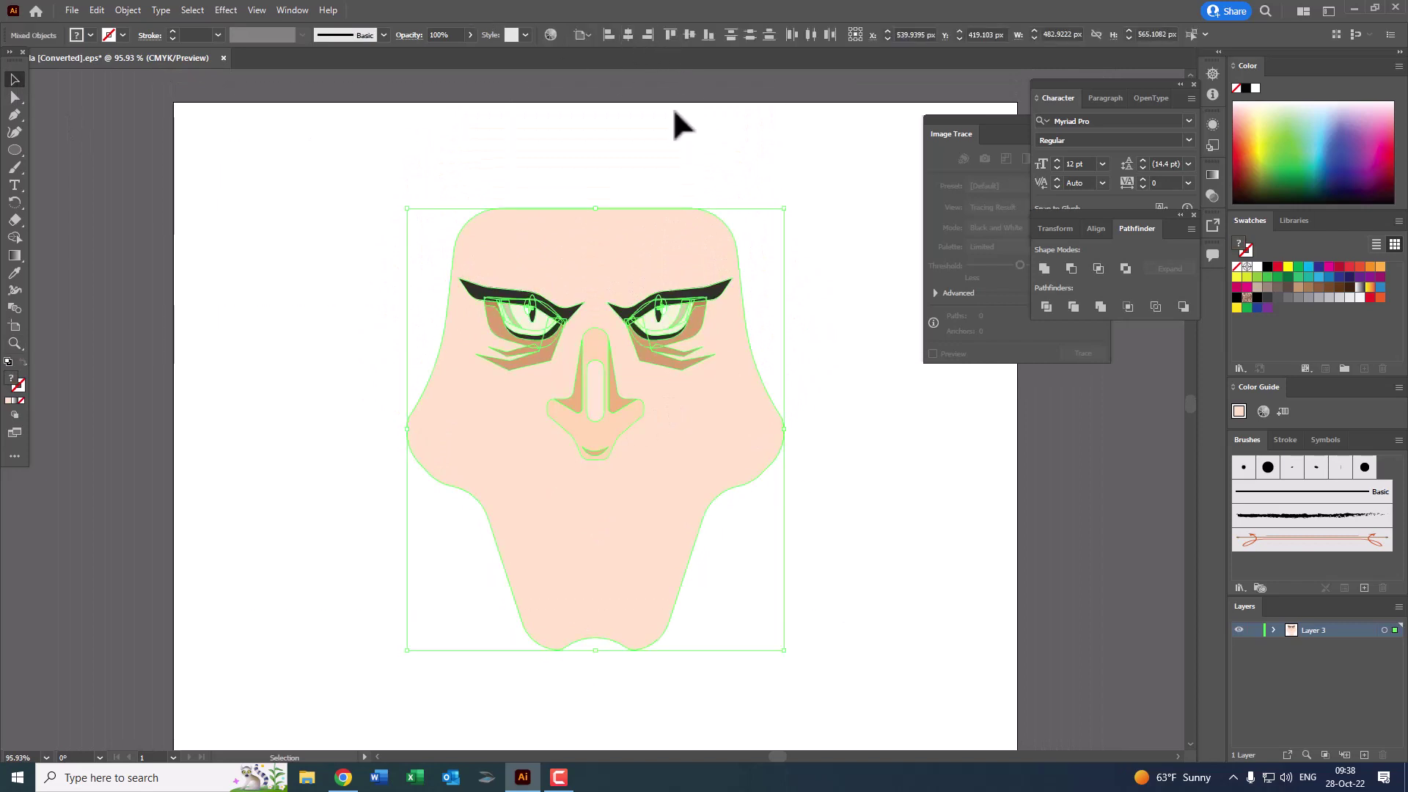
pyautogui.hotkey('ctrl', 'shift', 'a')
pyautogui.press('z')
pyautogui.moveTo(824, 324)
pyautogui.mouseDown()
pyautogui.moveTo(800, 383)
pyautogui.moveTo(648, 479)
pyautogui.mouseUp()
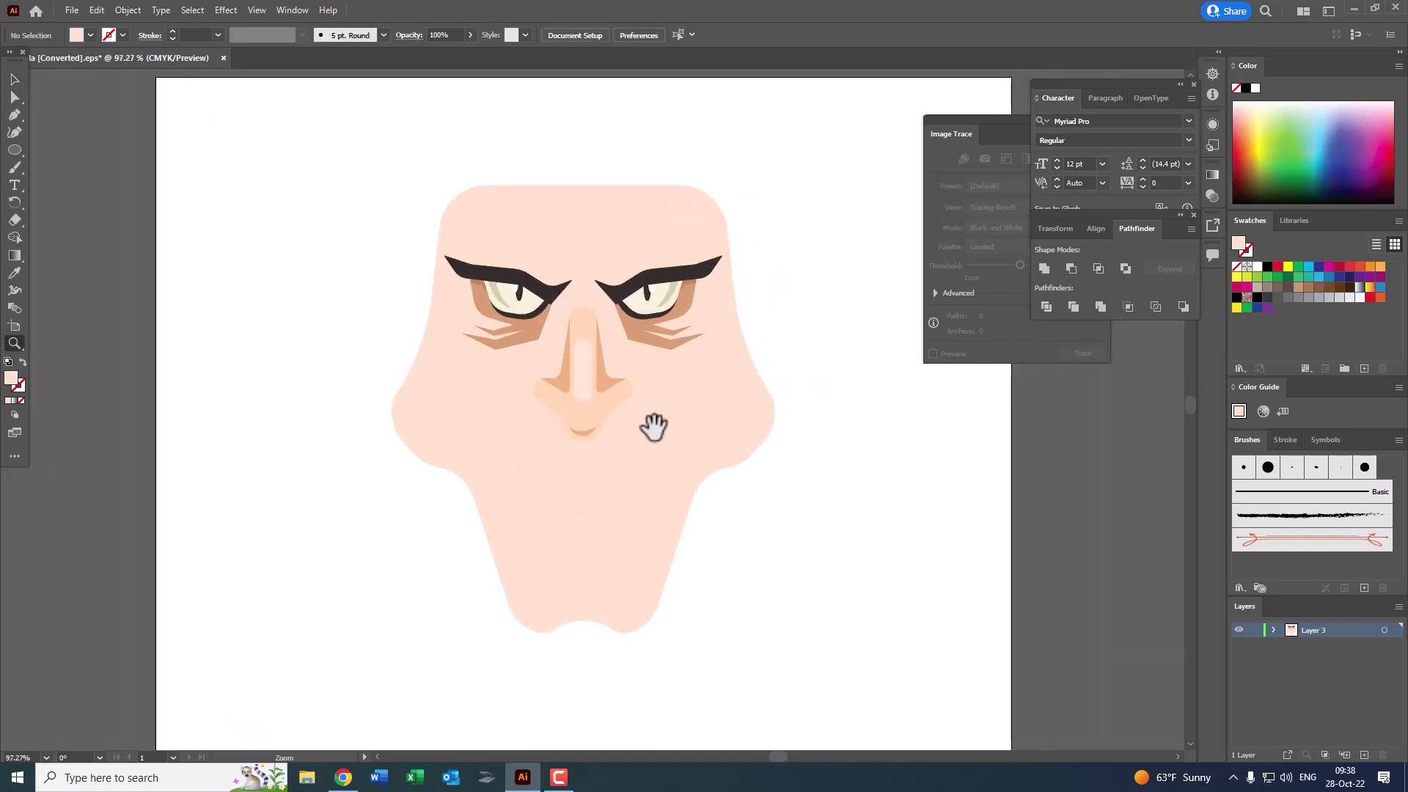
pyautogui.moveTo(616, 359); pyautogui.dragTo(635, 381)
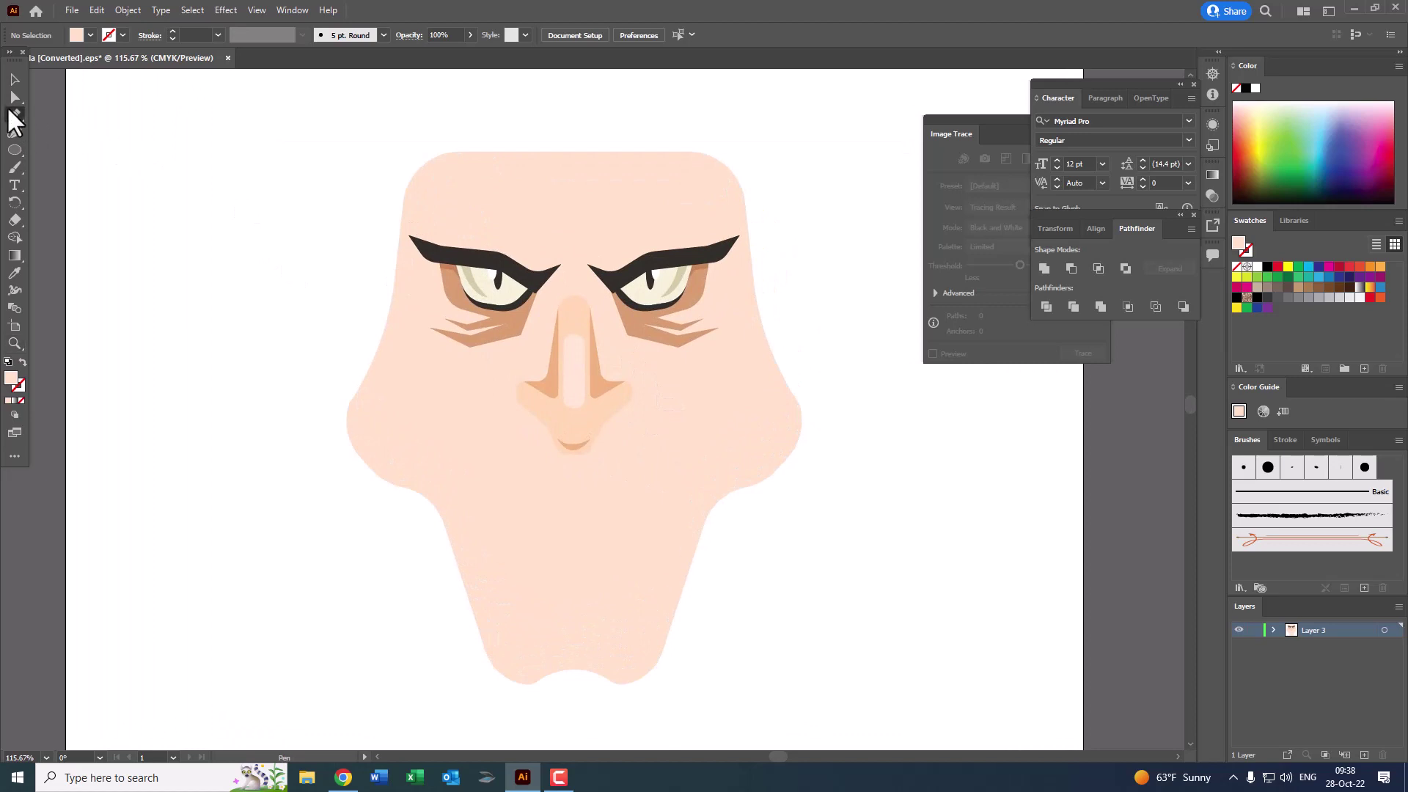
pyautogui.click(580, 314)
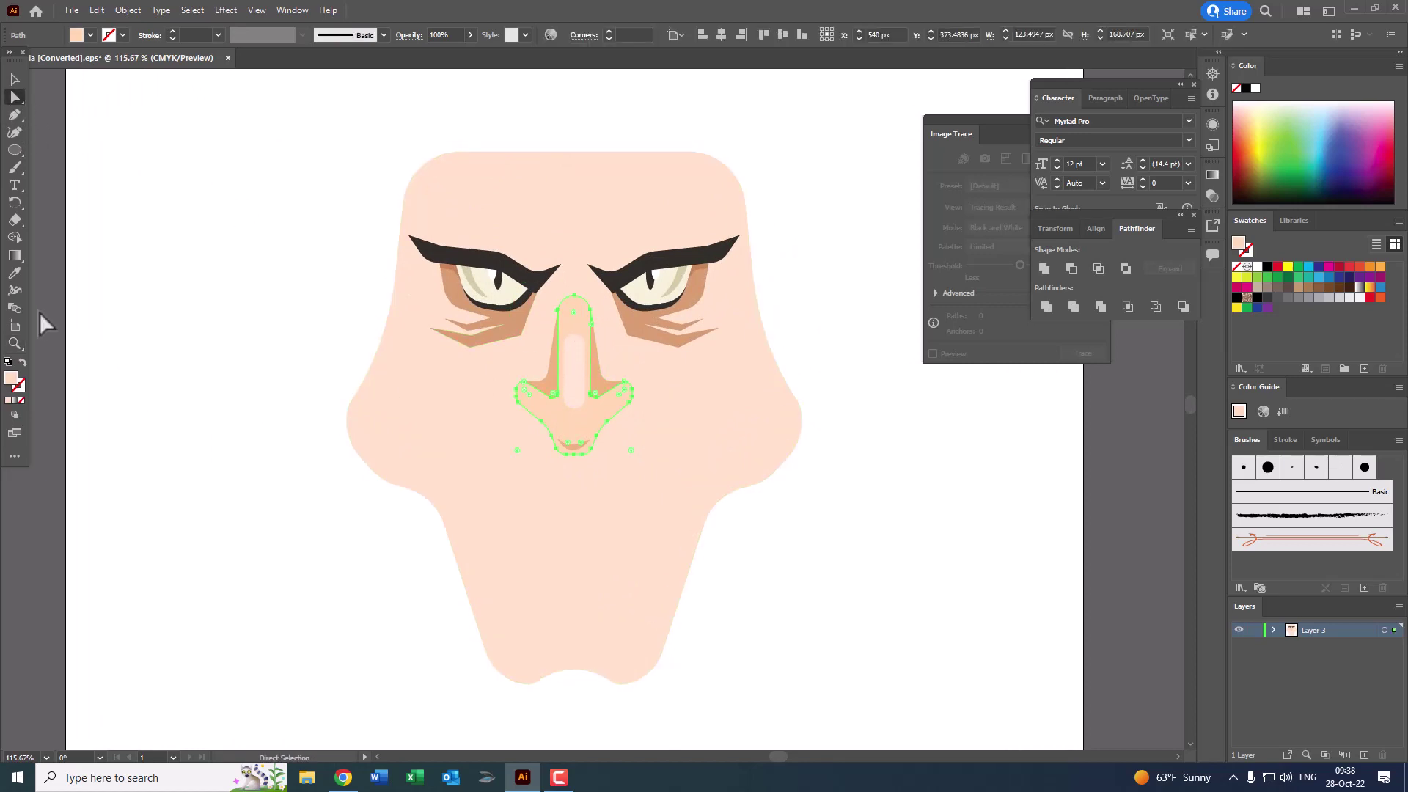
pyautogui.doubleClick(11, 379)
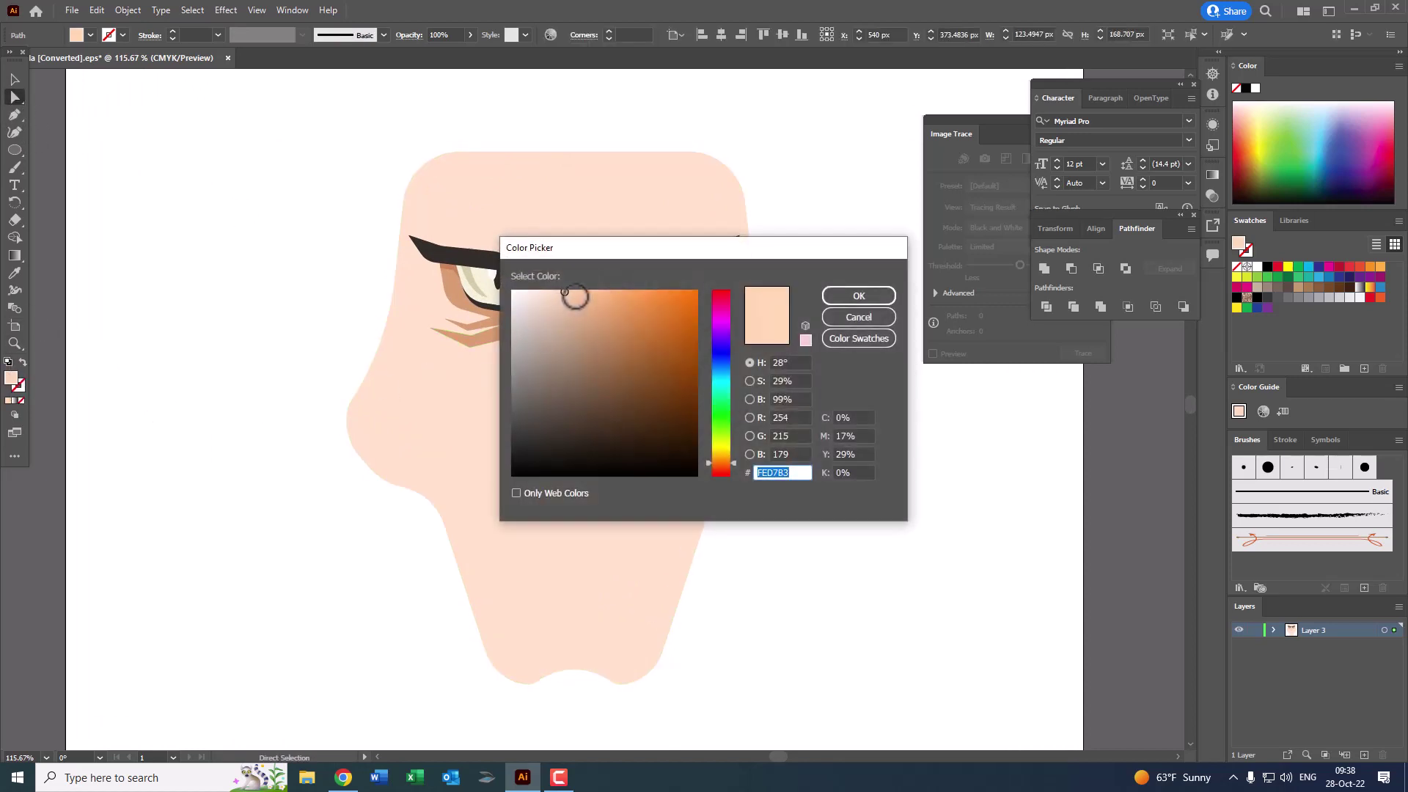
pyautogui.click(884, 293)
pyautogui.click(848, 574)
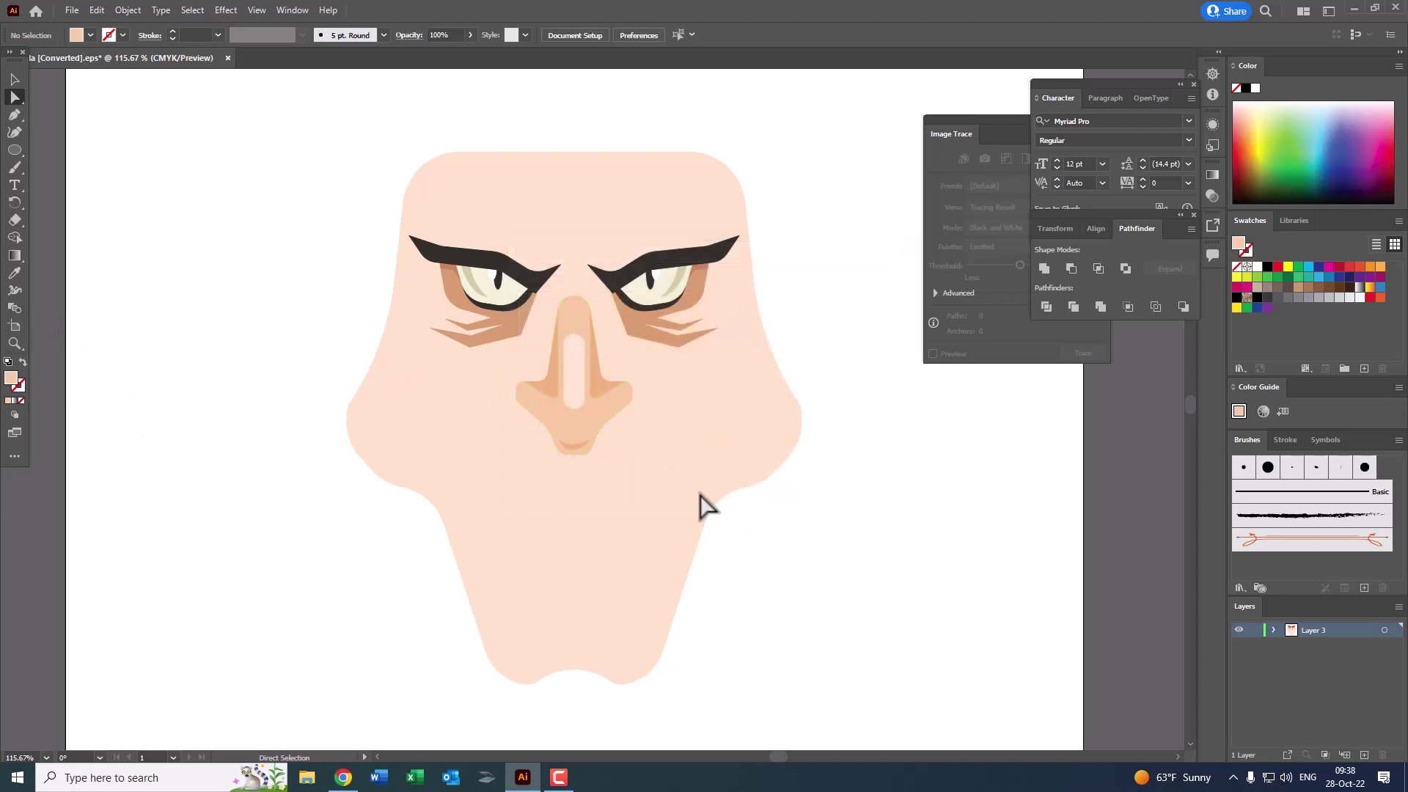
pyautogui.click(660, 462)
pyautogui.press('z')
pyautogui.keyDown('alt'); pyautogui.click(543, 384); pyautogui.keyUp('alt')
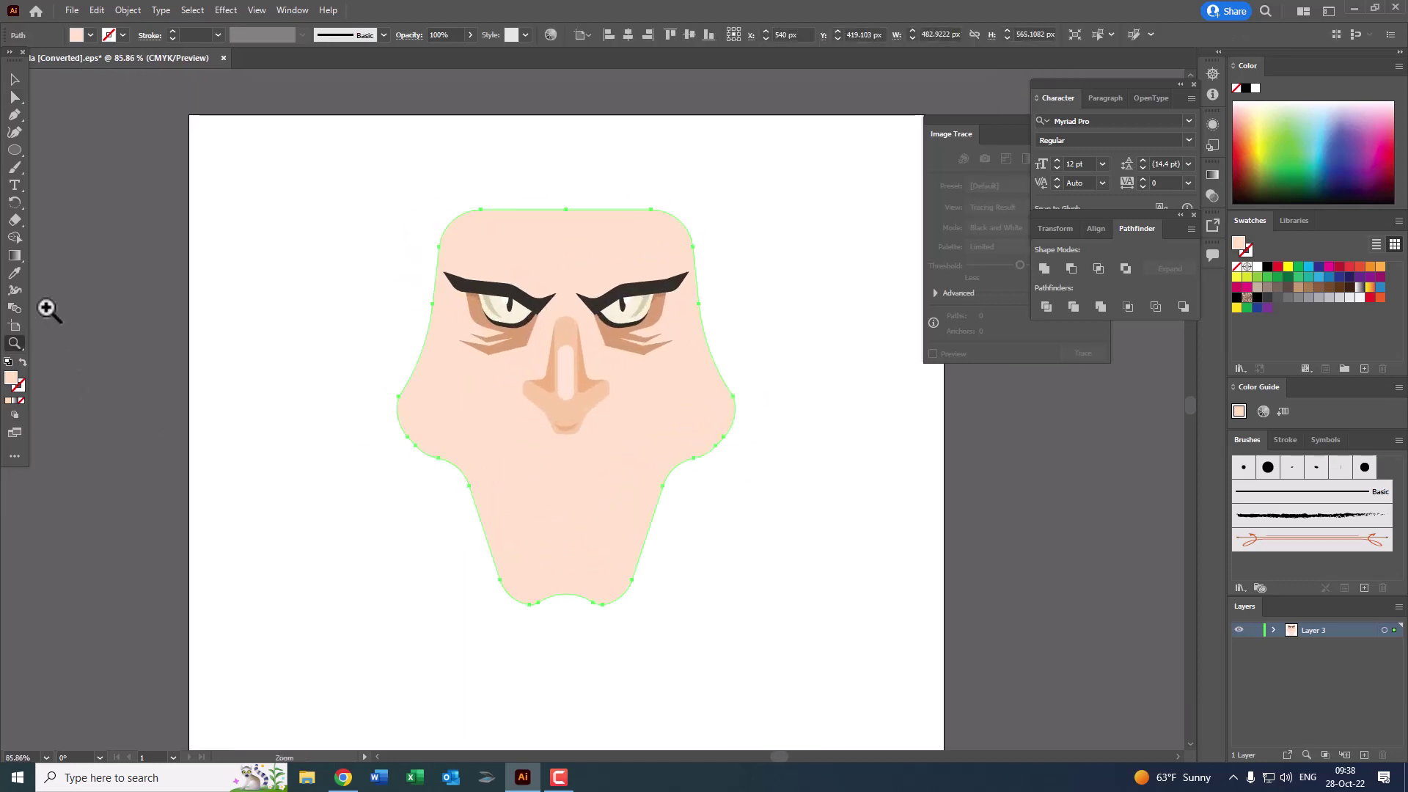
pyautogui.doubleClick(11, 379)
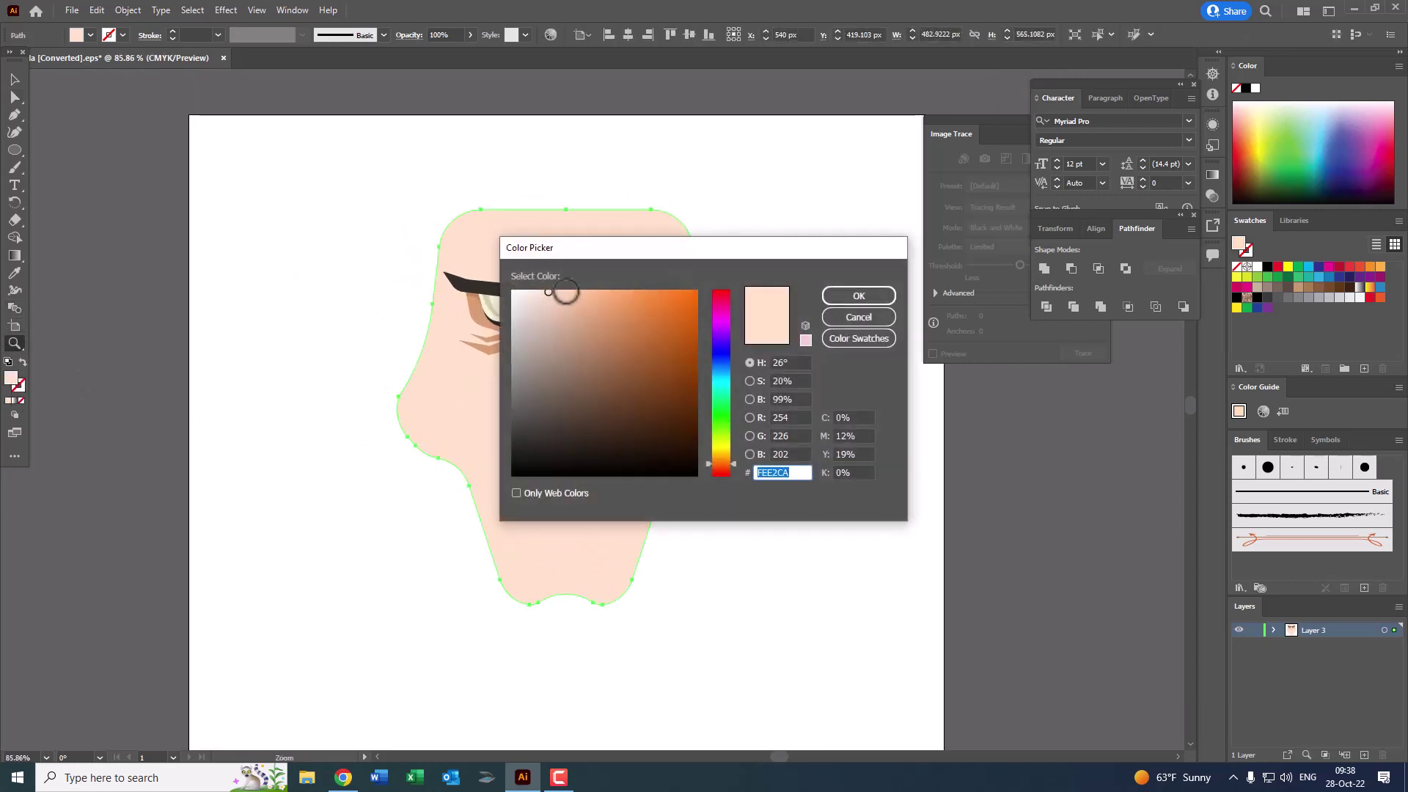
pyautogui.click(836, 295)
pyautogui.moveTo(807, 355)
pyautogui.mouseDown()
pyautogui.moveTo(749, 390)
pyautogui.moveTo(757, 361)
pyautogui.mouseUp()
pyautogui.click(671, 264)
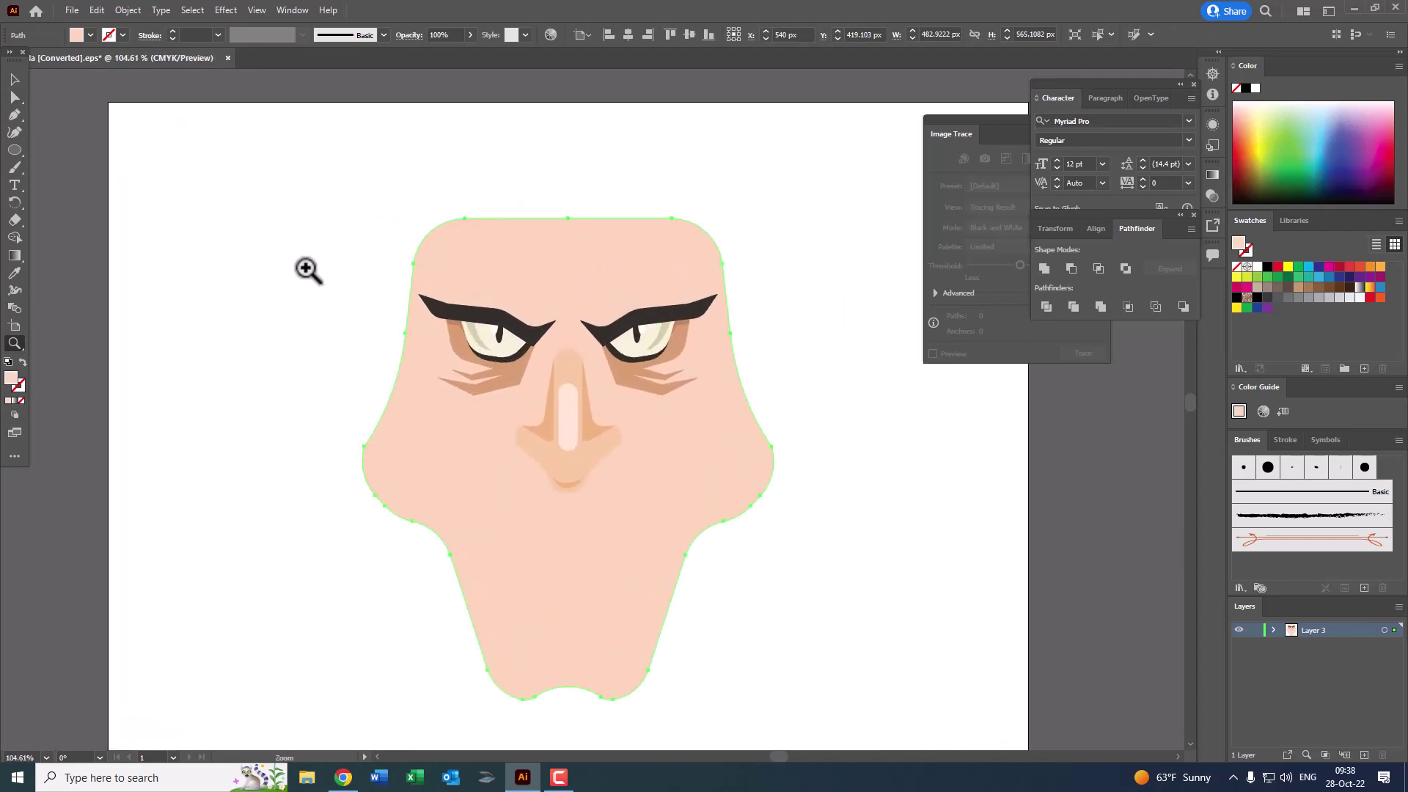
pyautogui.keyDown('ctrl'); pyautogui.click(264, 314); pyautogui.keyUp('ctrl')
pyautogui.click(601, 322)
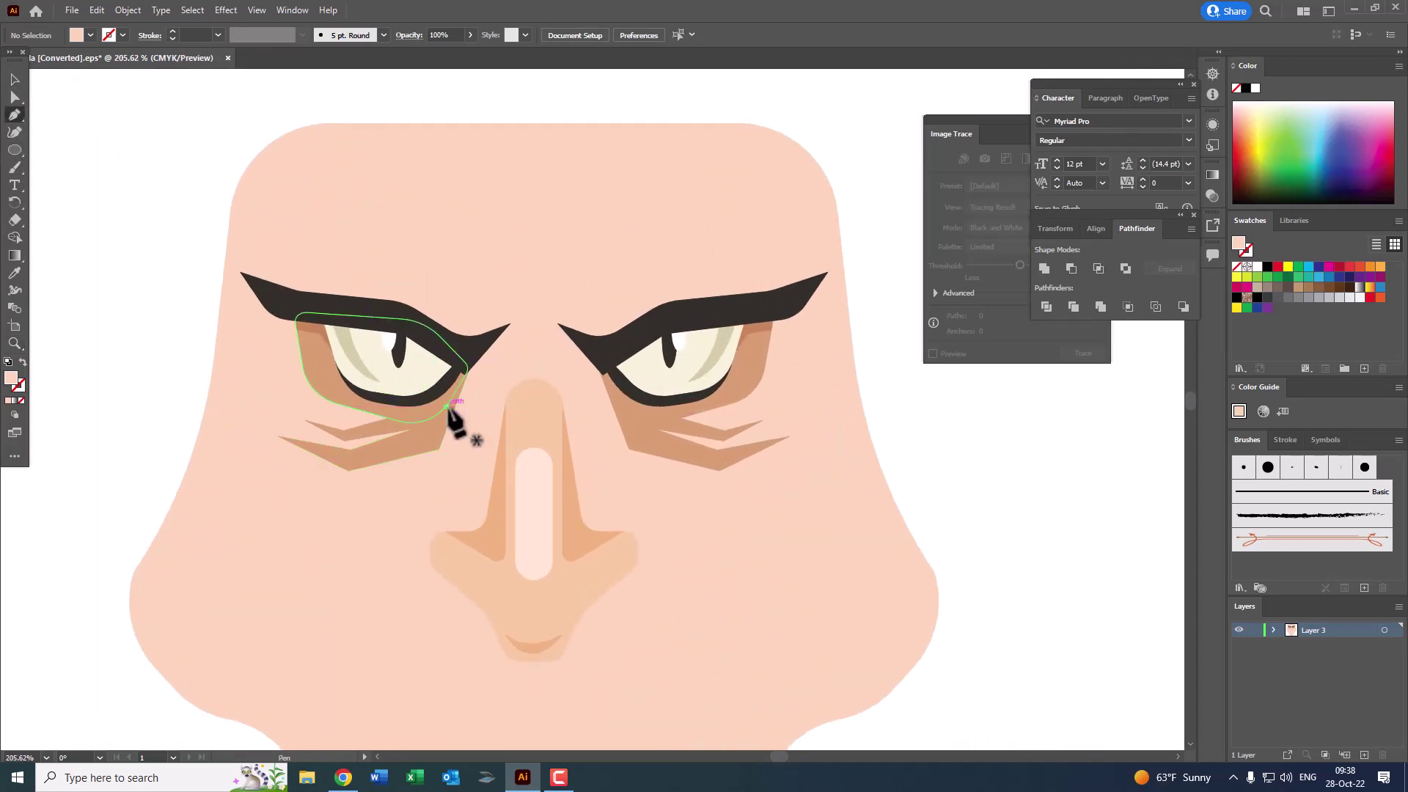
# Step: Pen-draw a closed bridge shape between the eyes and fill it with the brown eye shading
pyautogui.click(445, 405)
pyautogui.moveTo(536, 379)
pyautogui.mouseDown()
pyautogui.moveTo(657, 443)
pyautogui.moveTo(609, 352)
pyautogui.moveTo(543, 331)
pyautogui.moveTo(453, 332)
pyautogui.moveTo(472, 350)
pyautogui.mouseUp()
pyautogui.click(445, 405)
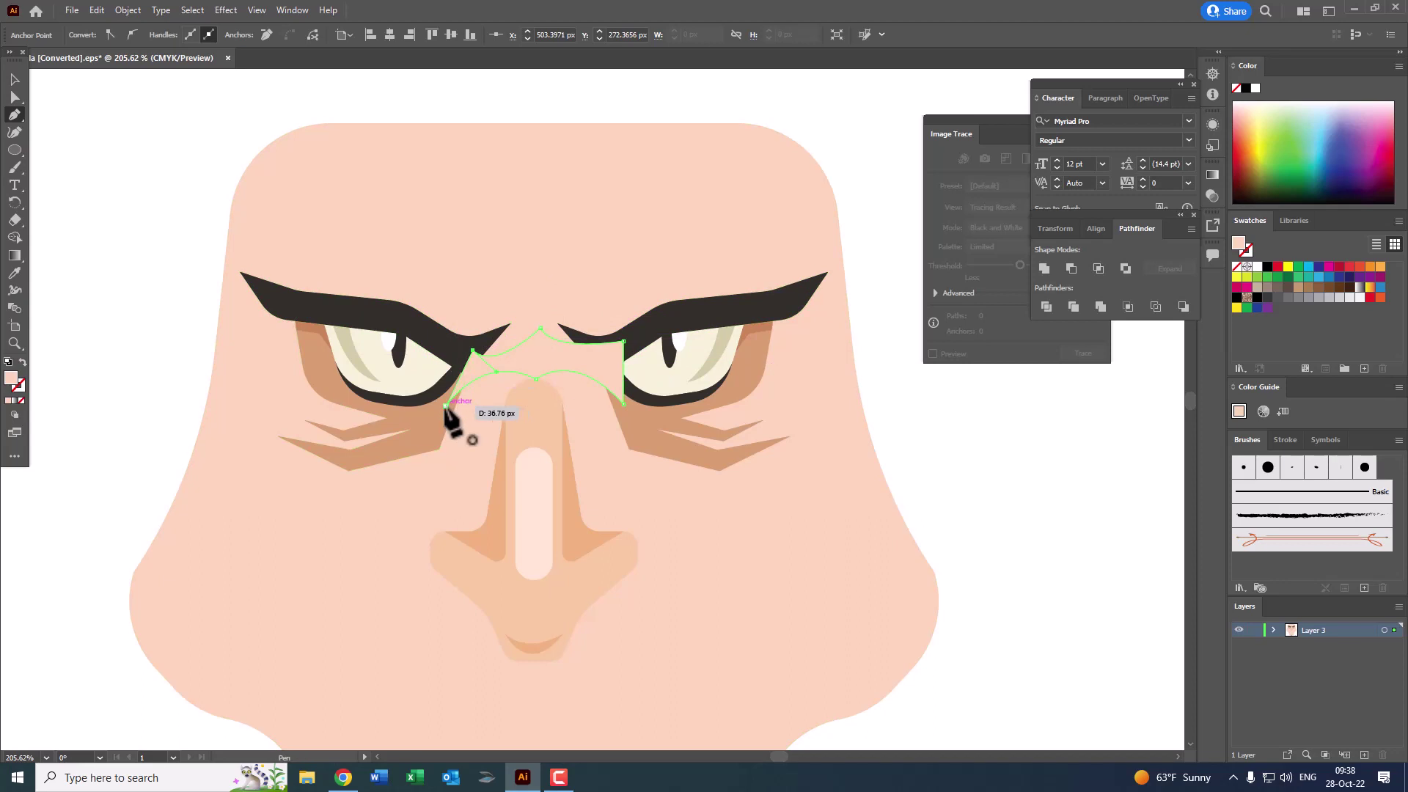
pyautogui.click(445, 405)
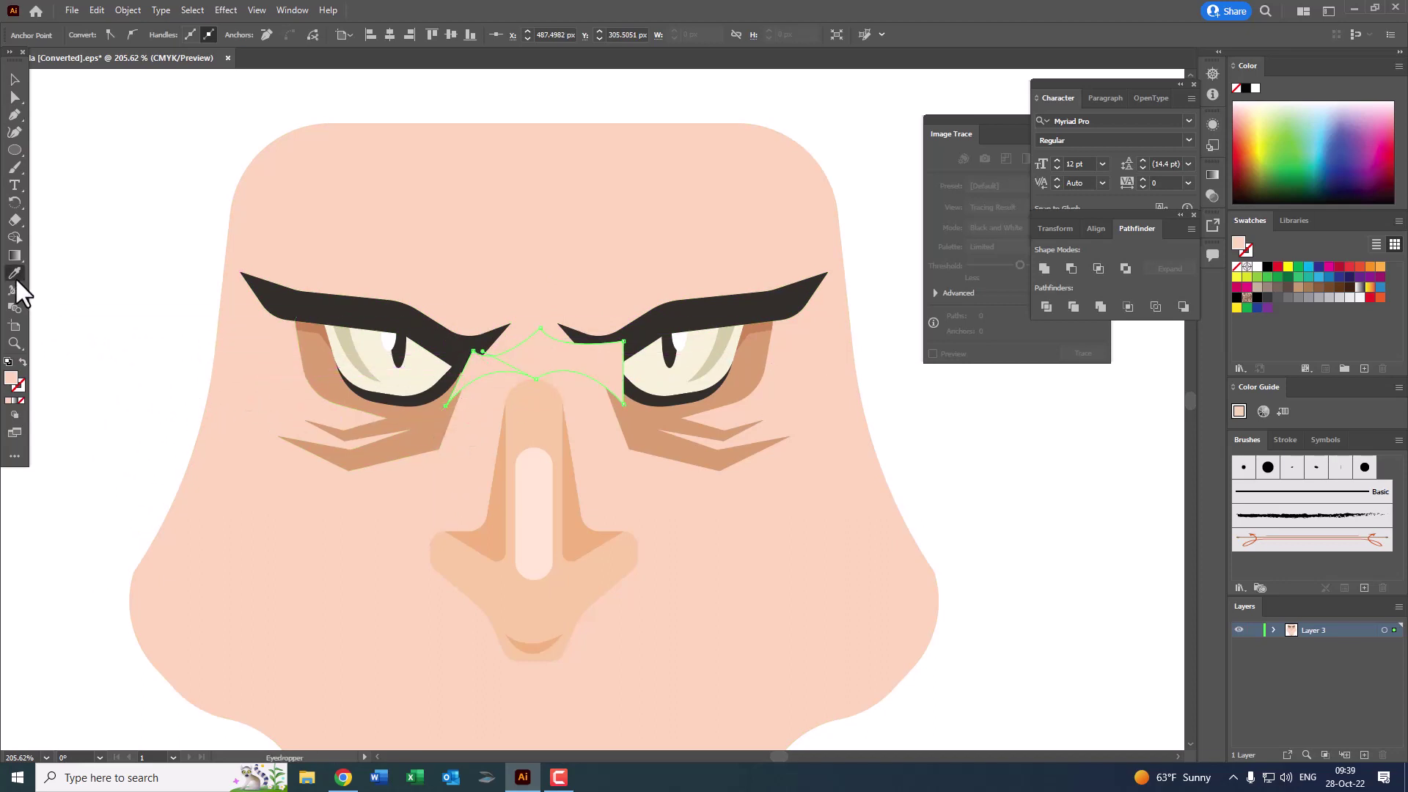
pyautogui.click(703, 462)
pyautogui.click(14, 79)
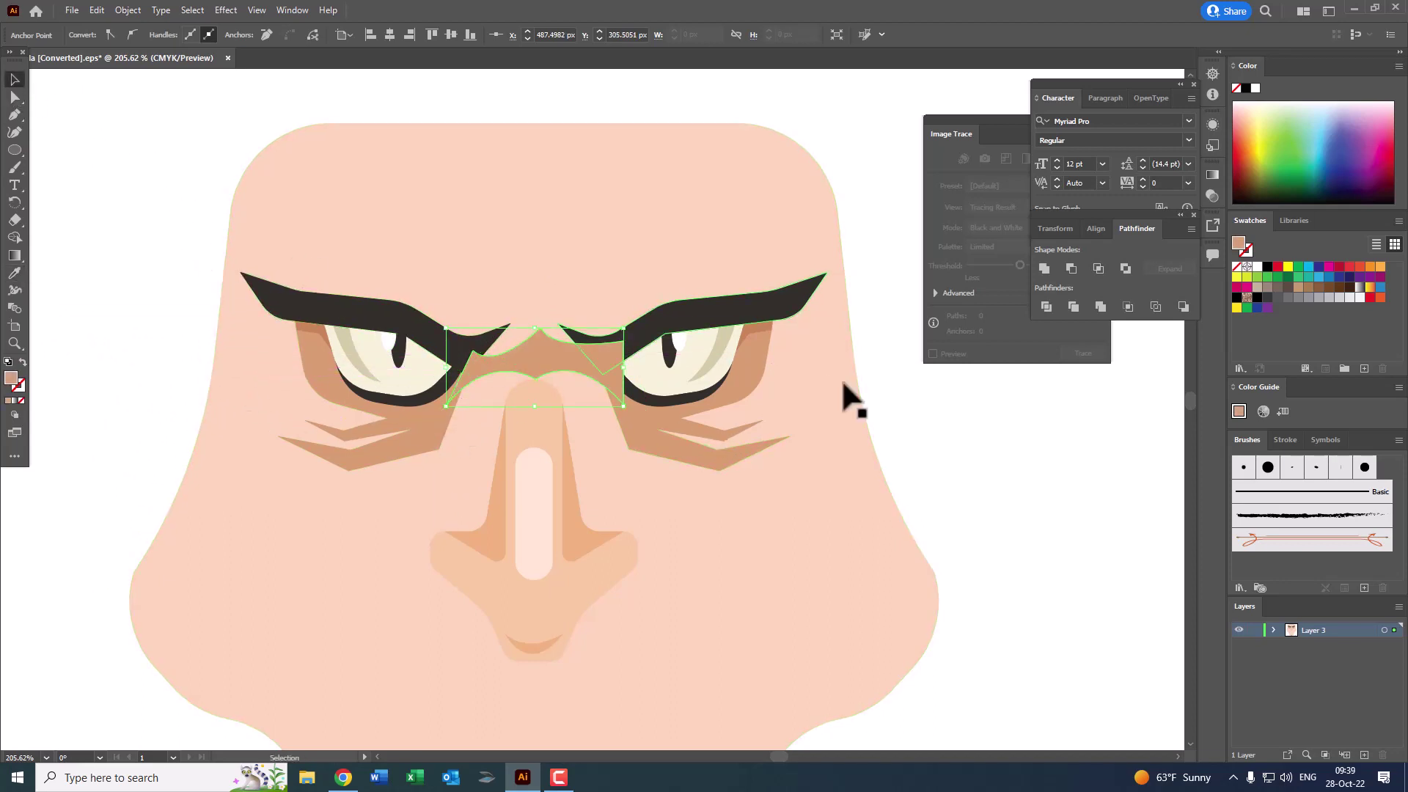
pyautogui.click(756, 360)
# Step: Send the bridge shape backward behind the eye artwork
pyautogui.click(138, 10)
pyautogui.moveTo(152, 42)
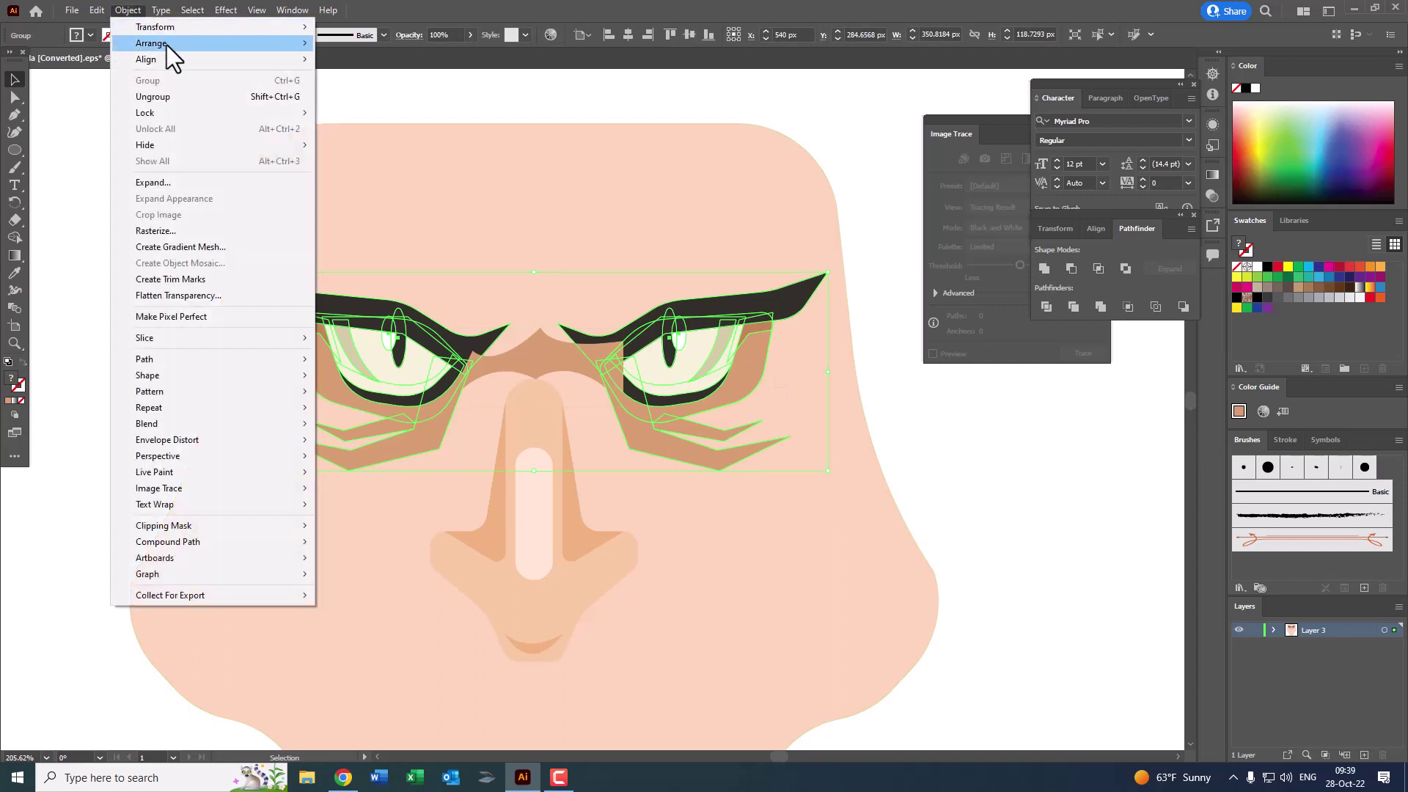
pyautogui.click(415, 59)
pyautogui.click(908, 427)
pyautogui.press('z')
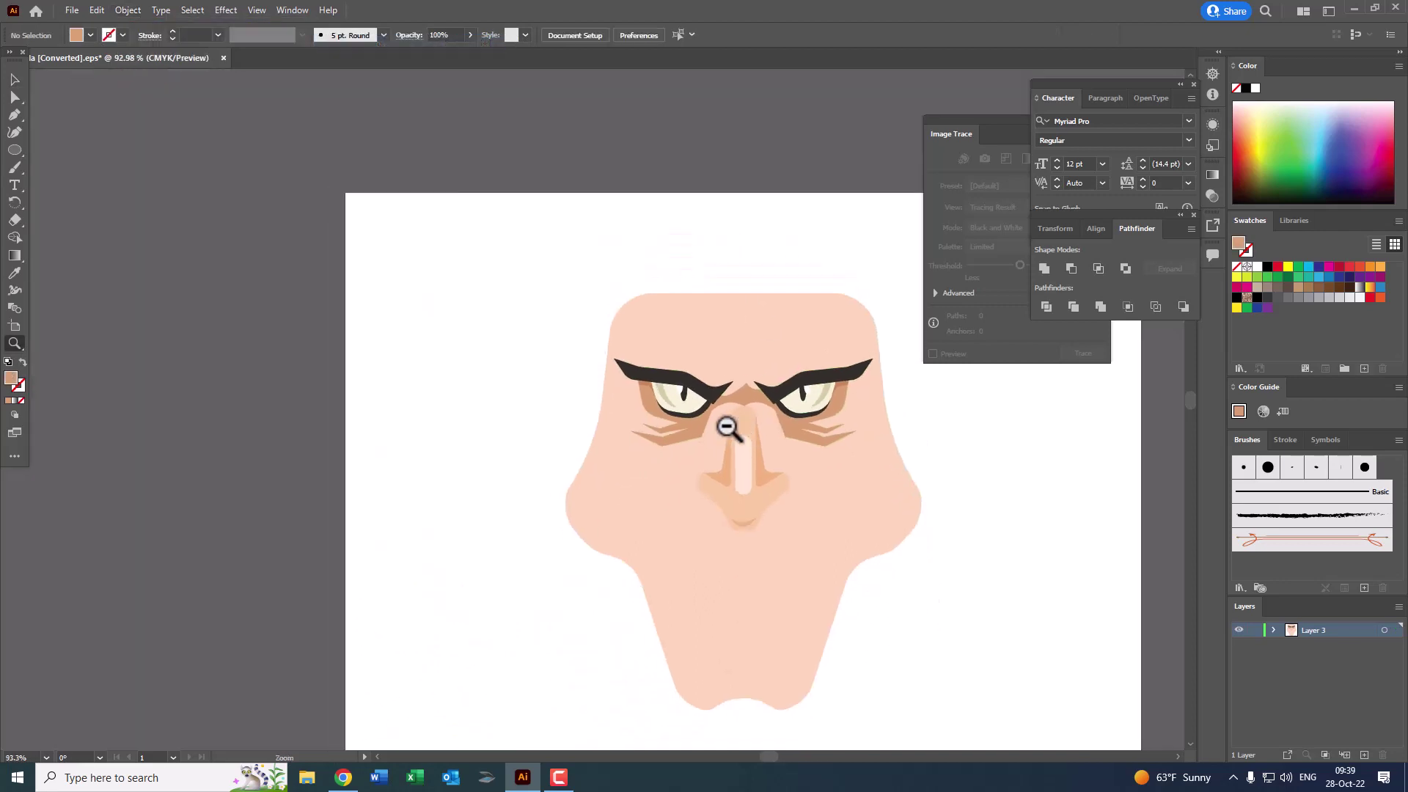
pyautogui.click(501, 322)
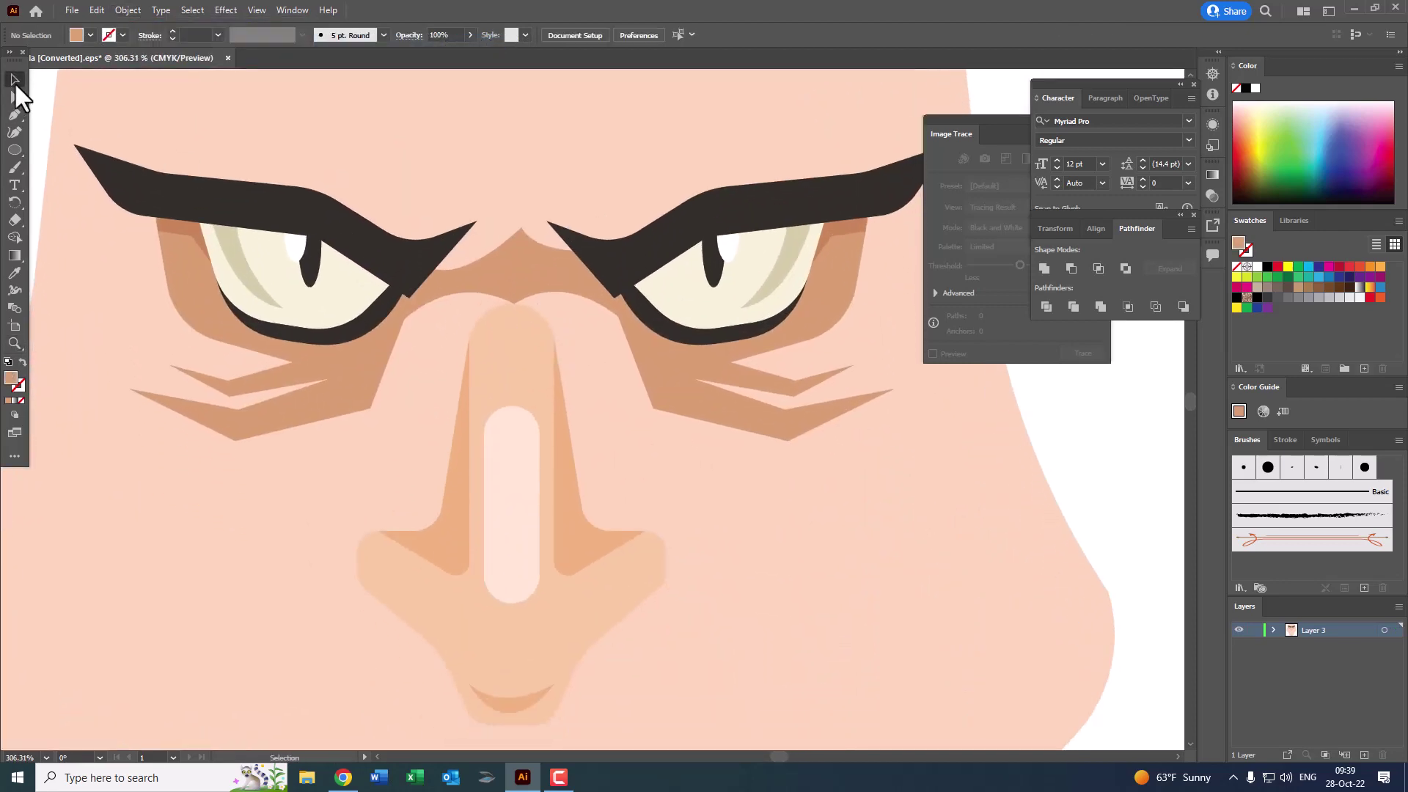
# Step: Recolour the bridge shape with the nose's light peach tone
pyautogui.click(522, 269)
pyautogui.click(14, 273)
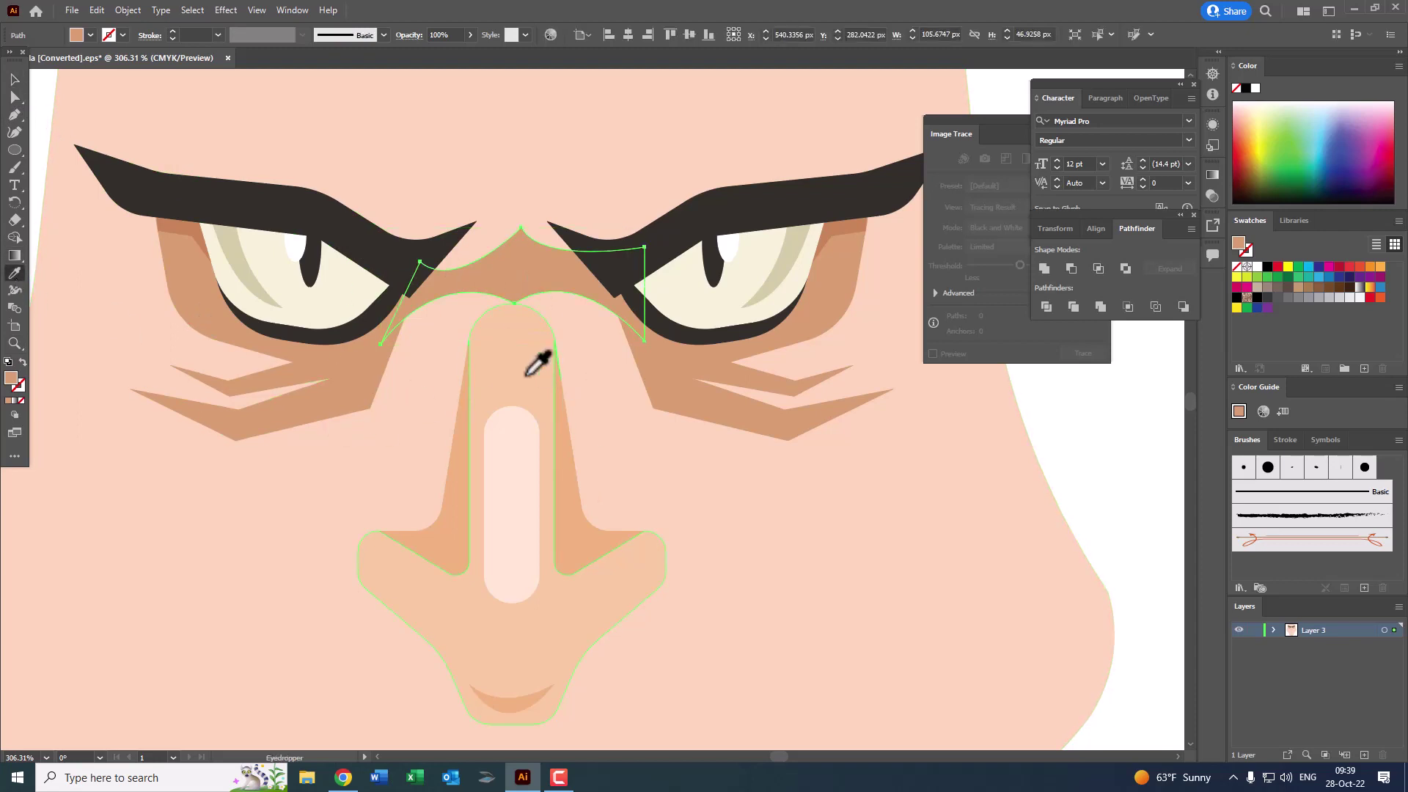
pyautogui.click(535, 362)
pyautogui.press('z')
pyautogui.click(546, 239)
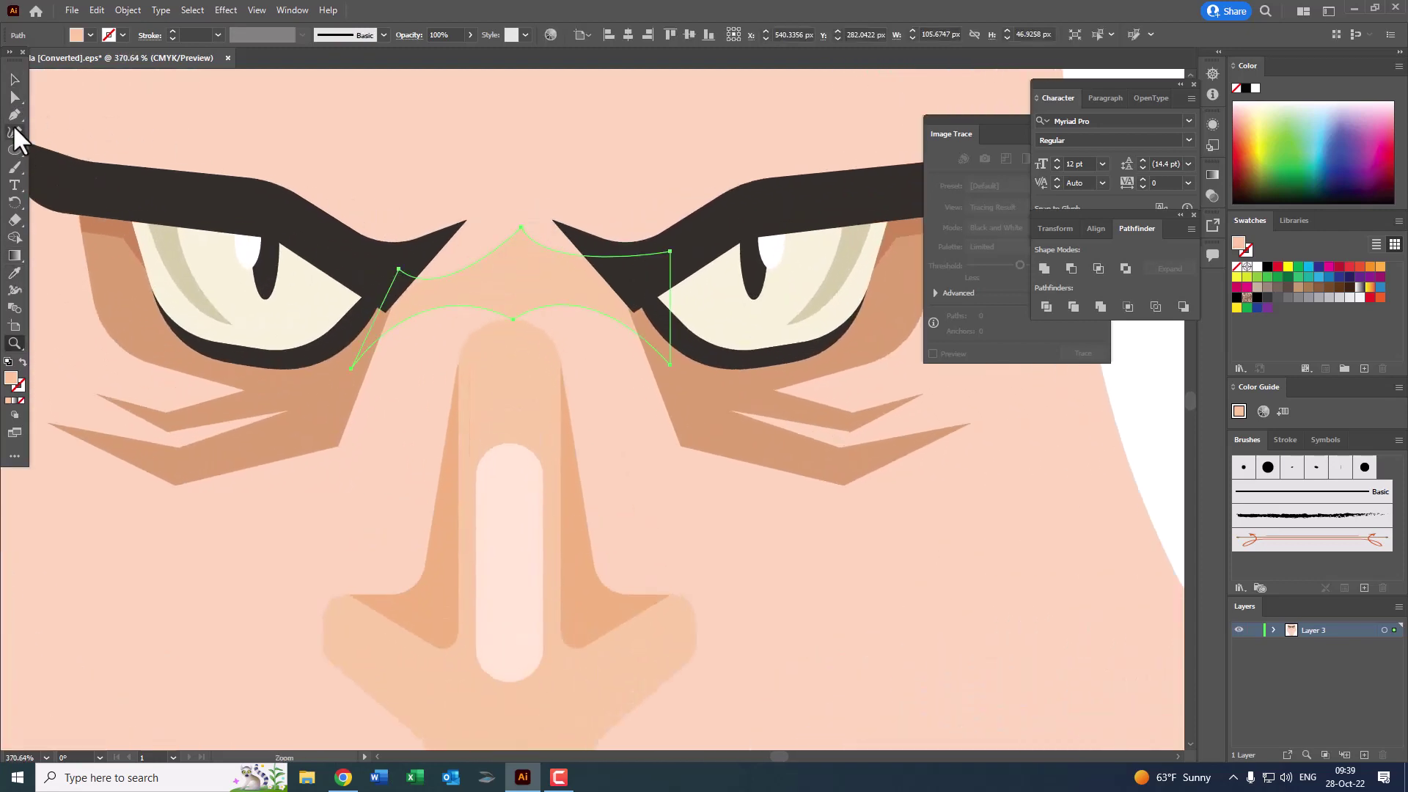
pyautogui.click(14, 132)
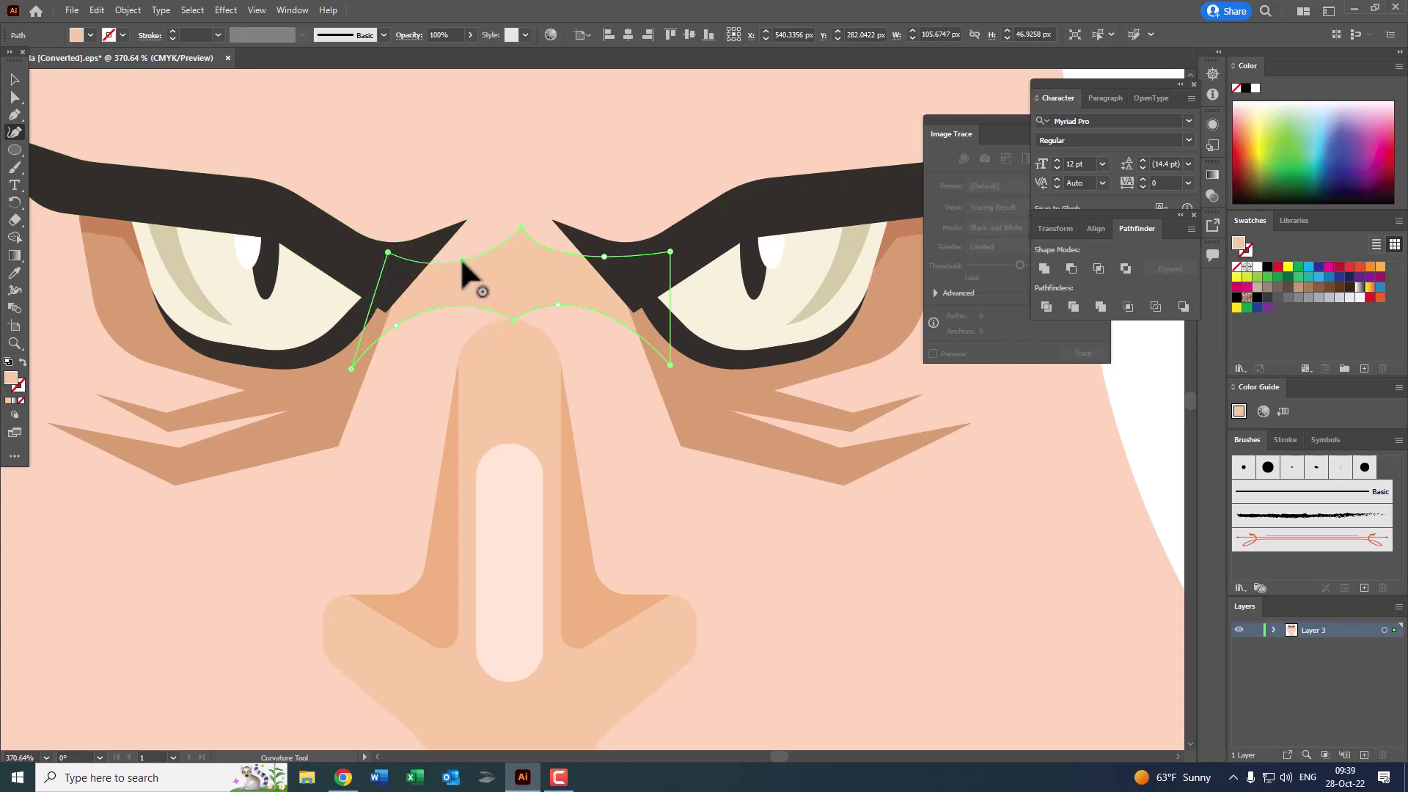
# Step: Curve the bridge's upper right edge down and bend its lower edge to meet the nose
pyautogui.moveTo(604, 256); pyautogui.dragTo(607, 279)
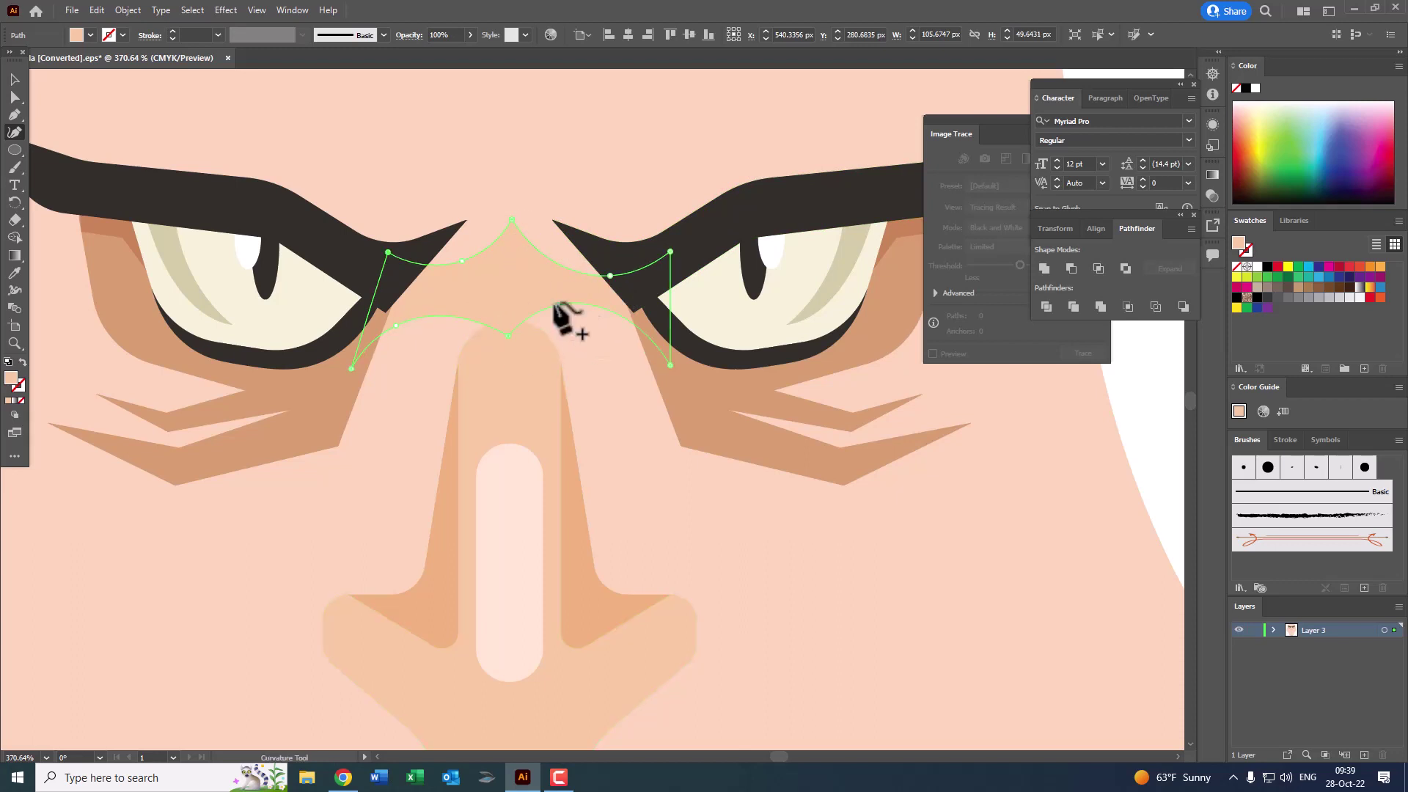
pyautogui.moveTo(555, 304); pyautogui.dragTo(578, 319)
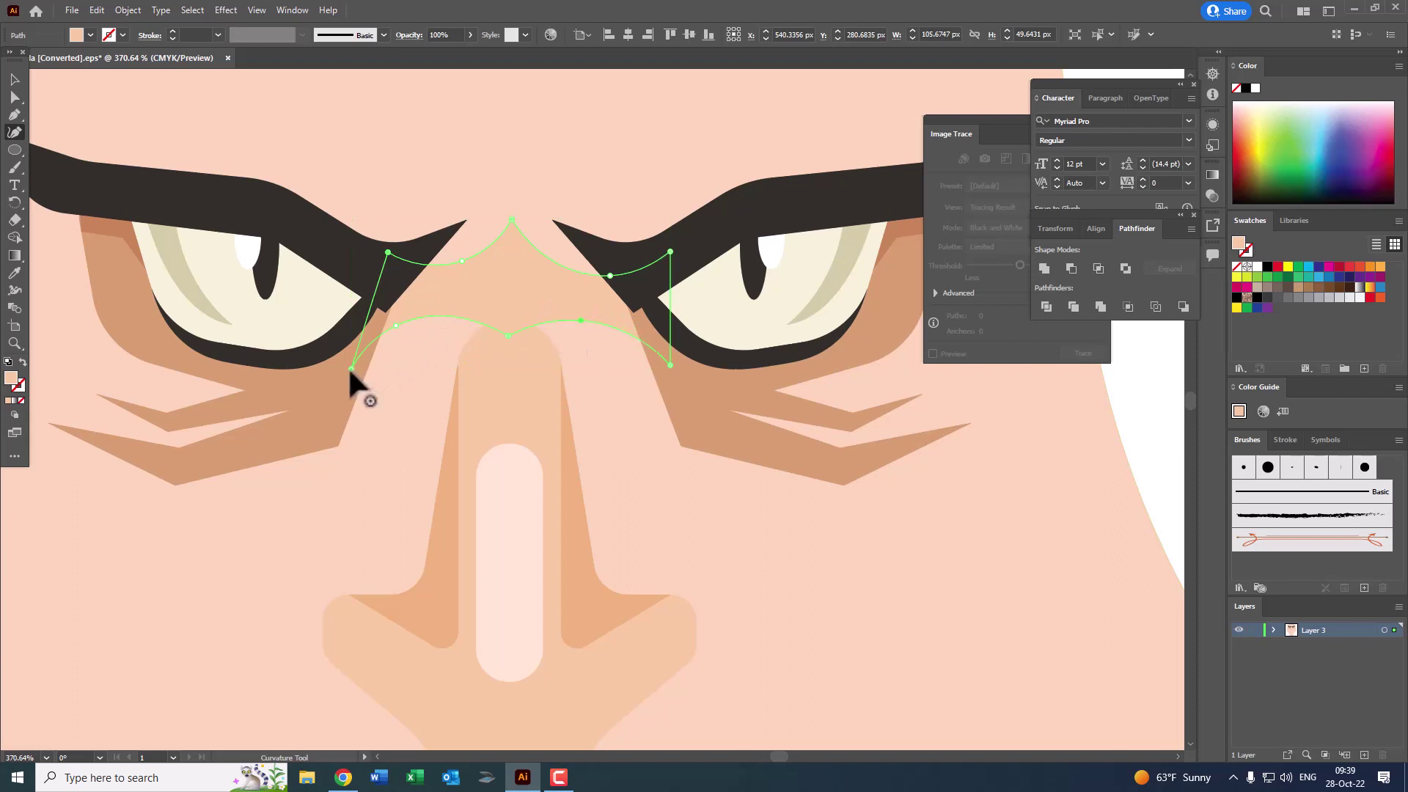
pyautogui.moveTo(396, 325)
pyautogui.mouseDown()
pyautogui.moveTo(499, 338)
pyautogui.moveTo(650, 254)
pyautogui.mouseUp()
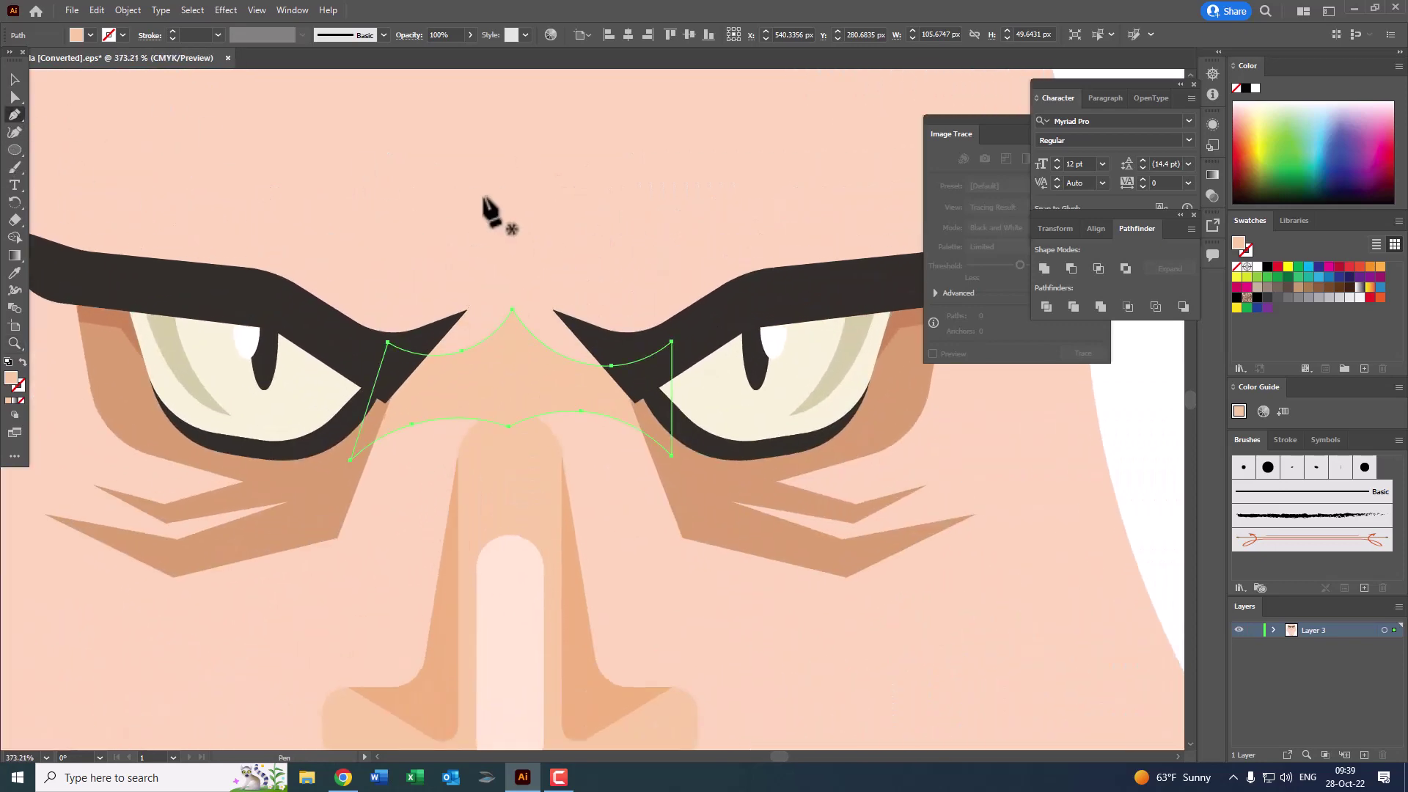
# Step: Draw a thin crescent crease above the brow gap and smooth it with the Curvature tool
pyautogui.click(516, 189)
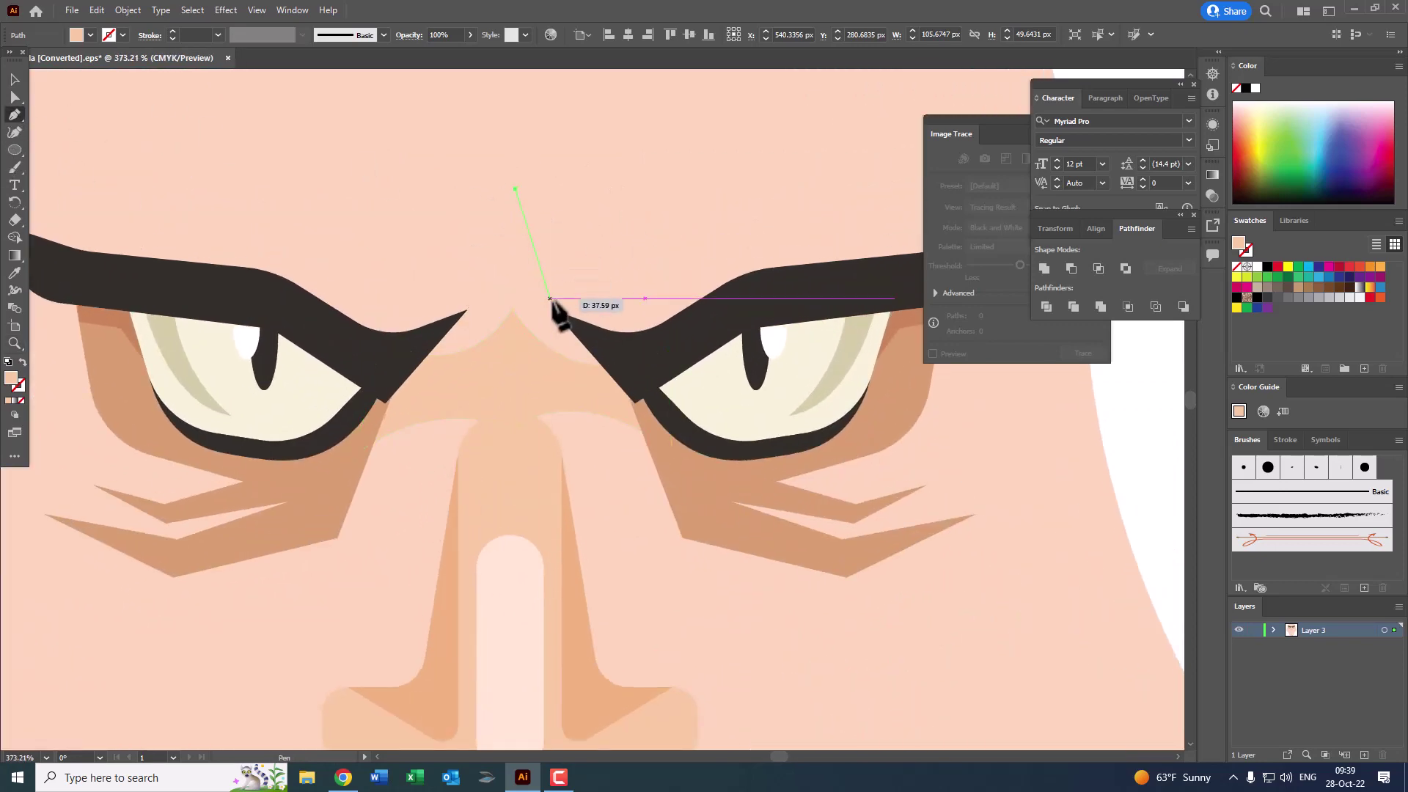
pyautogui.moveTo(560, 301)
pyautogui.mouseDown()
pyautogui.moveTo(566, 316)
pyautogui.moveTo(547, 287)
pyautogui.mouseUp()
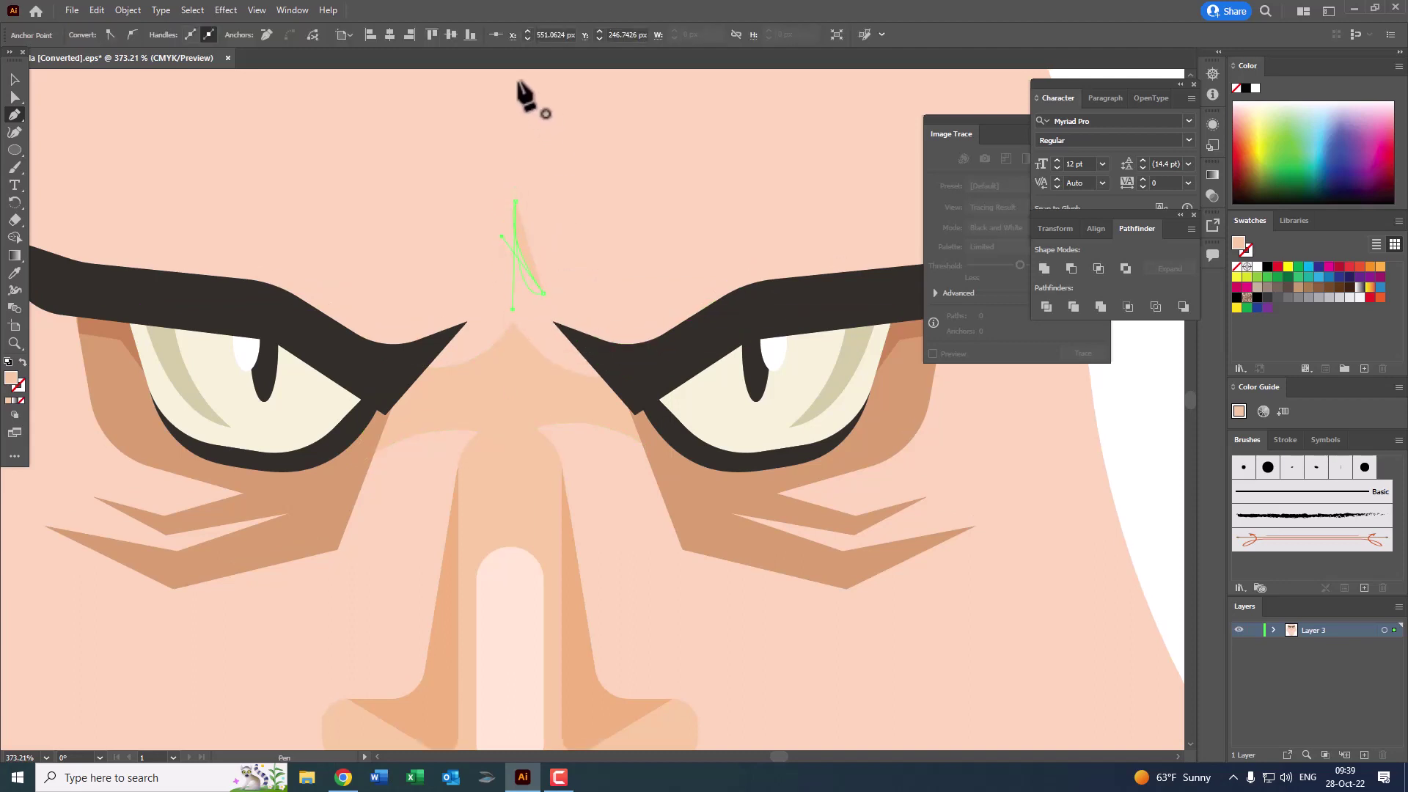
pyautogui.press('z')
pyautogui.click(543, 289)
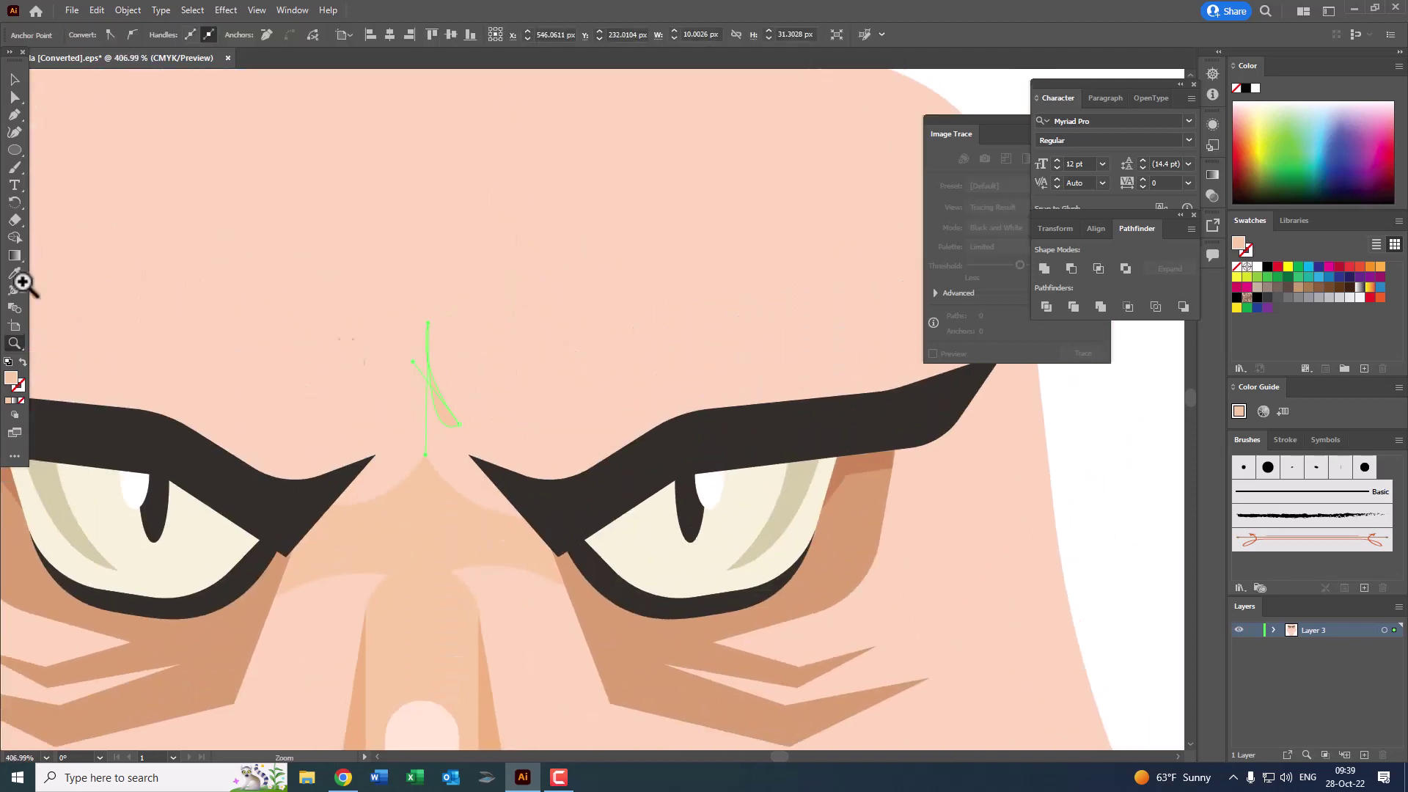
pyautogui.click(14, 131)
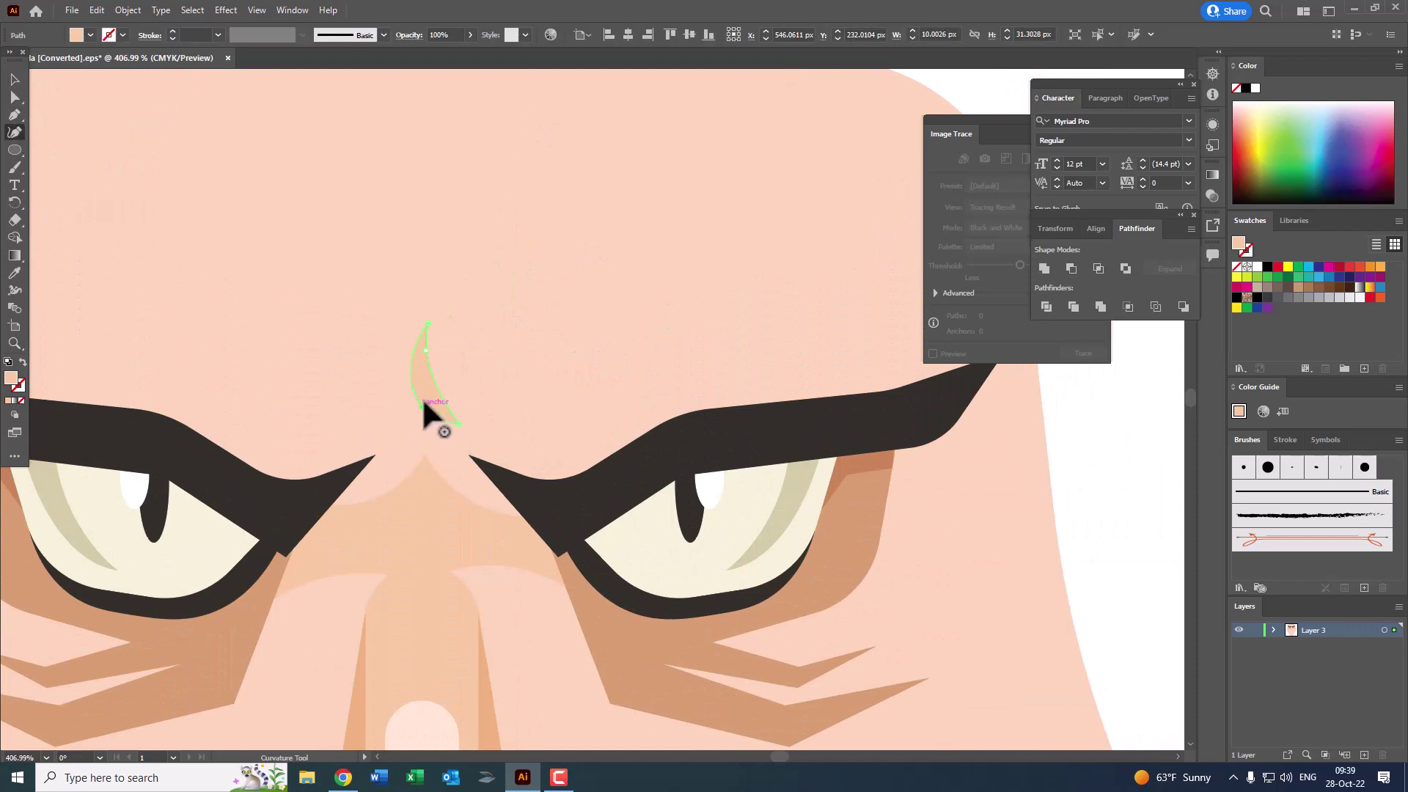
pyautogui.press('z')
pyautogui.moveTo(433, 384); pyautogui.dragTo(110, 308)
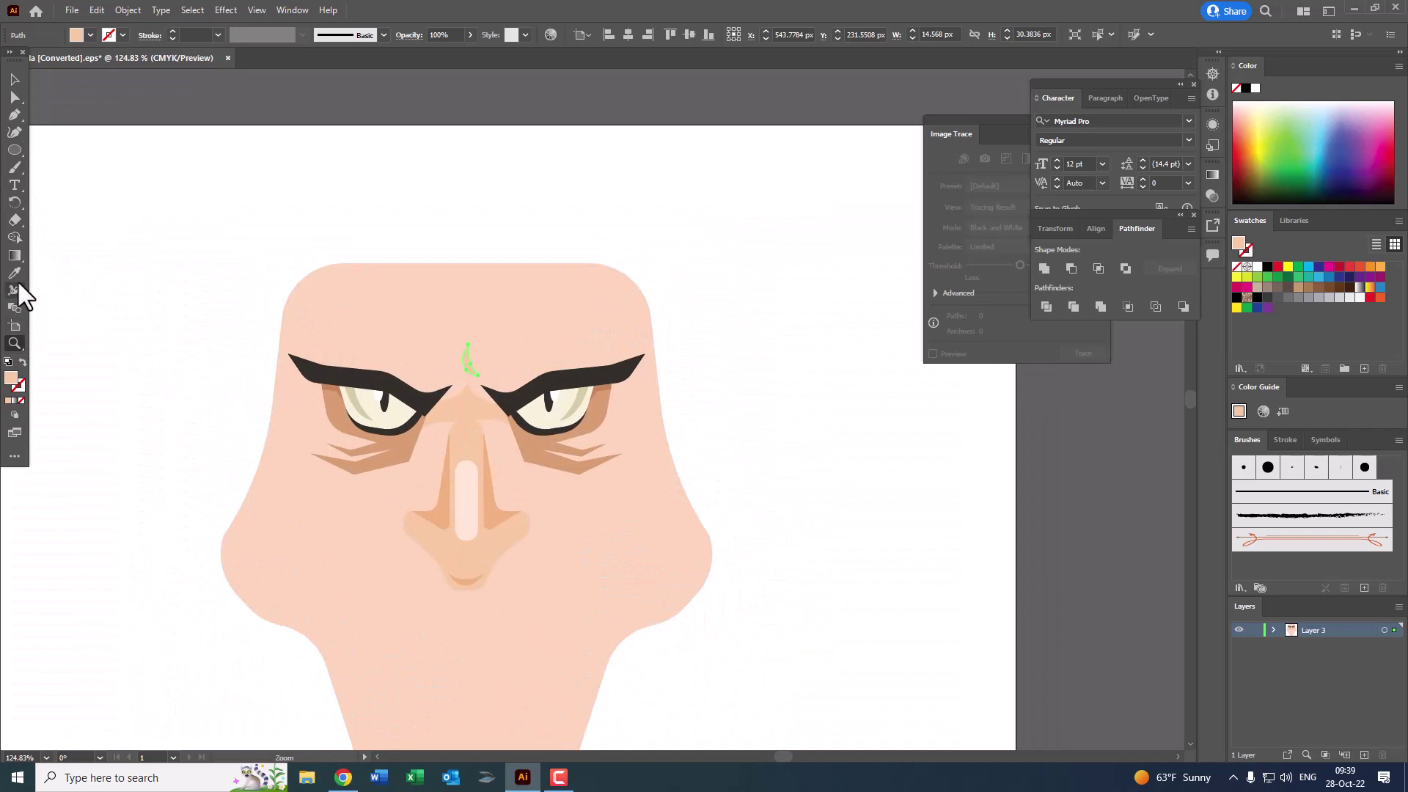
# Step: Give the forehead crease the darker tan nose colour with the Eyedropper
pyautogui.click(440, 433)
pyautogui.press('z')
pyautogui.moveTo(440, 431)
pyautogui.mouseDown()
pyautogui.moveTo(600, 501)
pyautogui.moveTo(2, 253)
pyautogui.mouseUp()
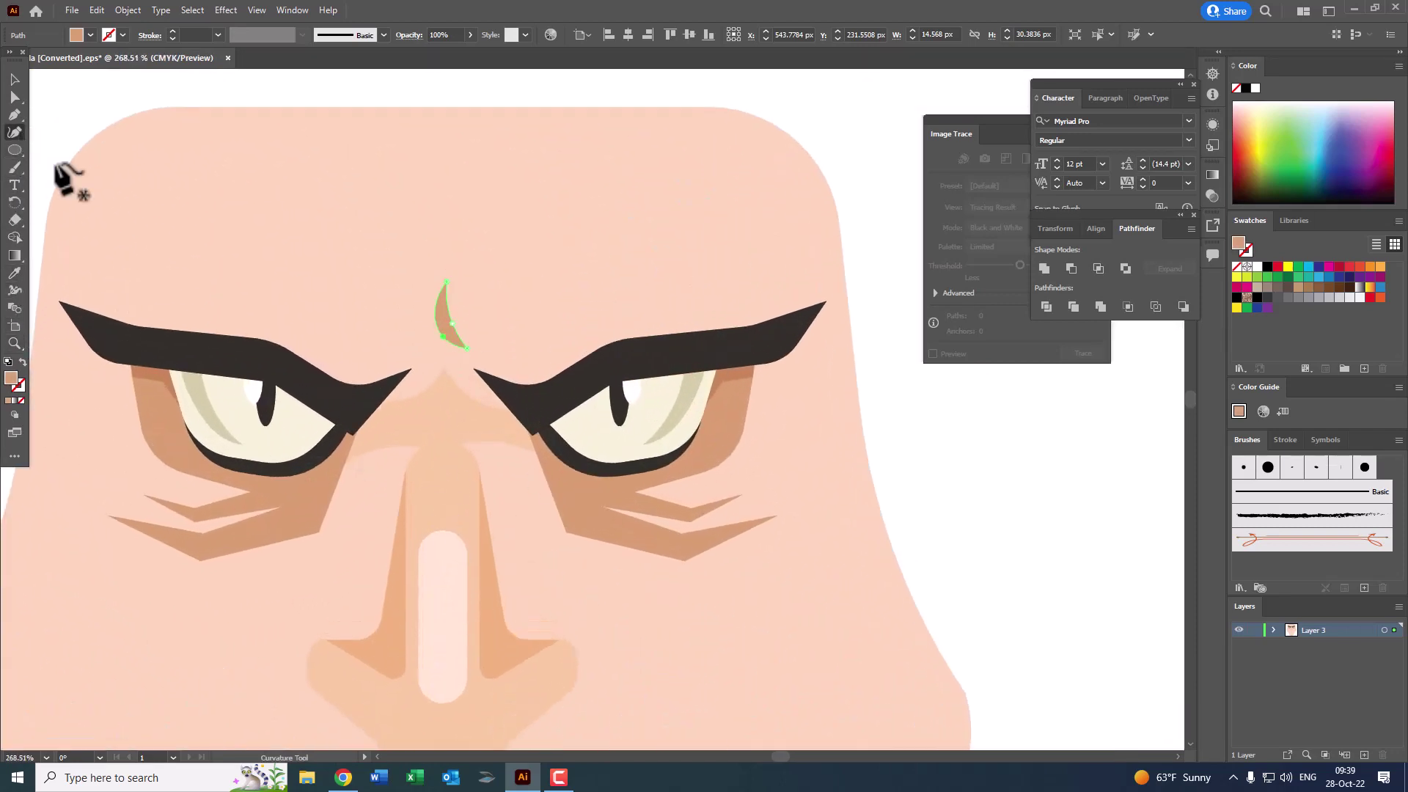
pyautogui.press('z')
pyautogui.moveTo(403, 173)
pyautogui.mouseDown()
pyautogui.moveTo(706, 380)
pyautogui.moveTo(323, 254)
pyautogui.mouseUp()
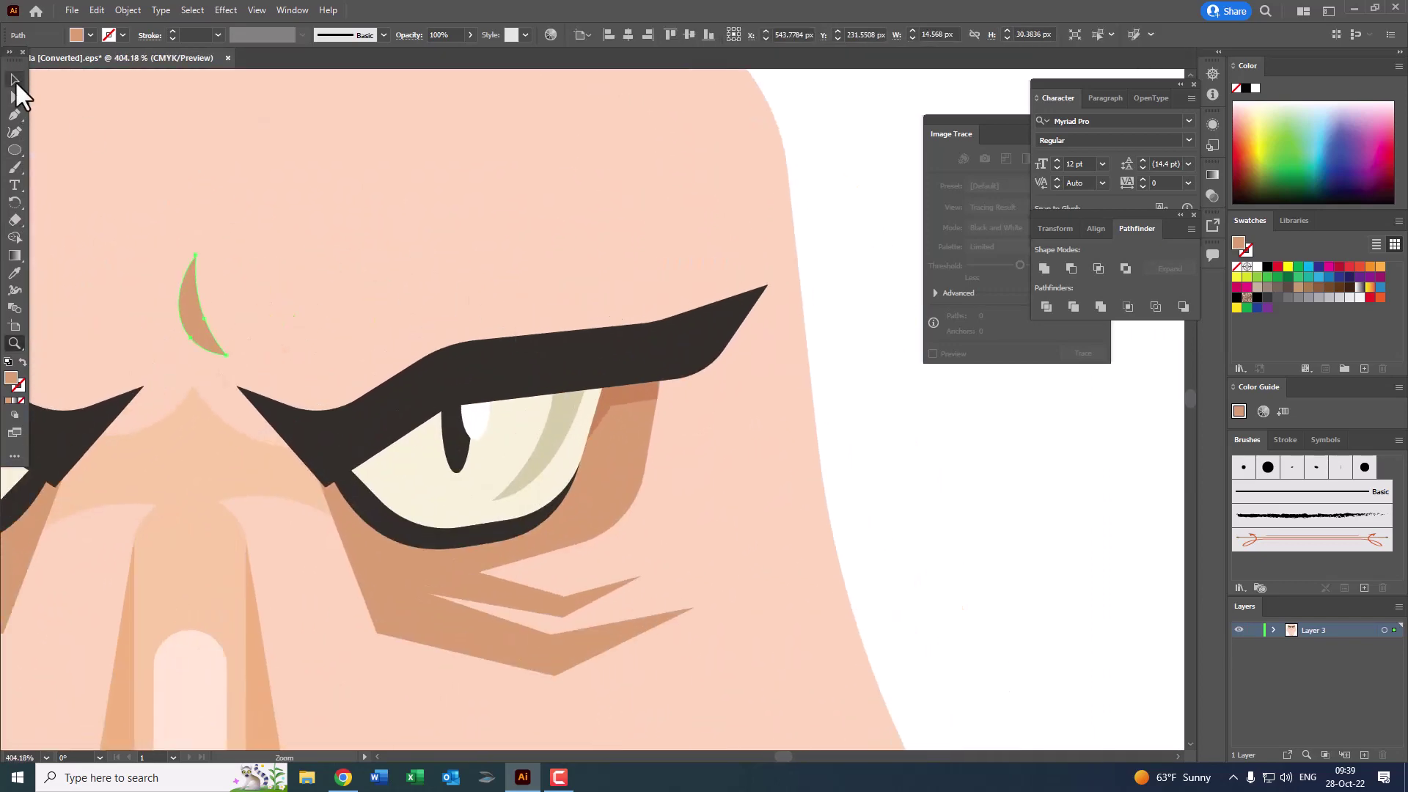
# Step: Draw a closed highlight shape along the right brow's inner end with a sharp far corner
pyautogui.click(236, 387)
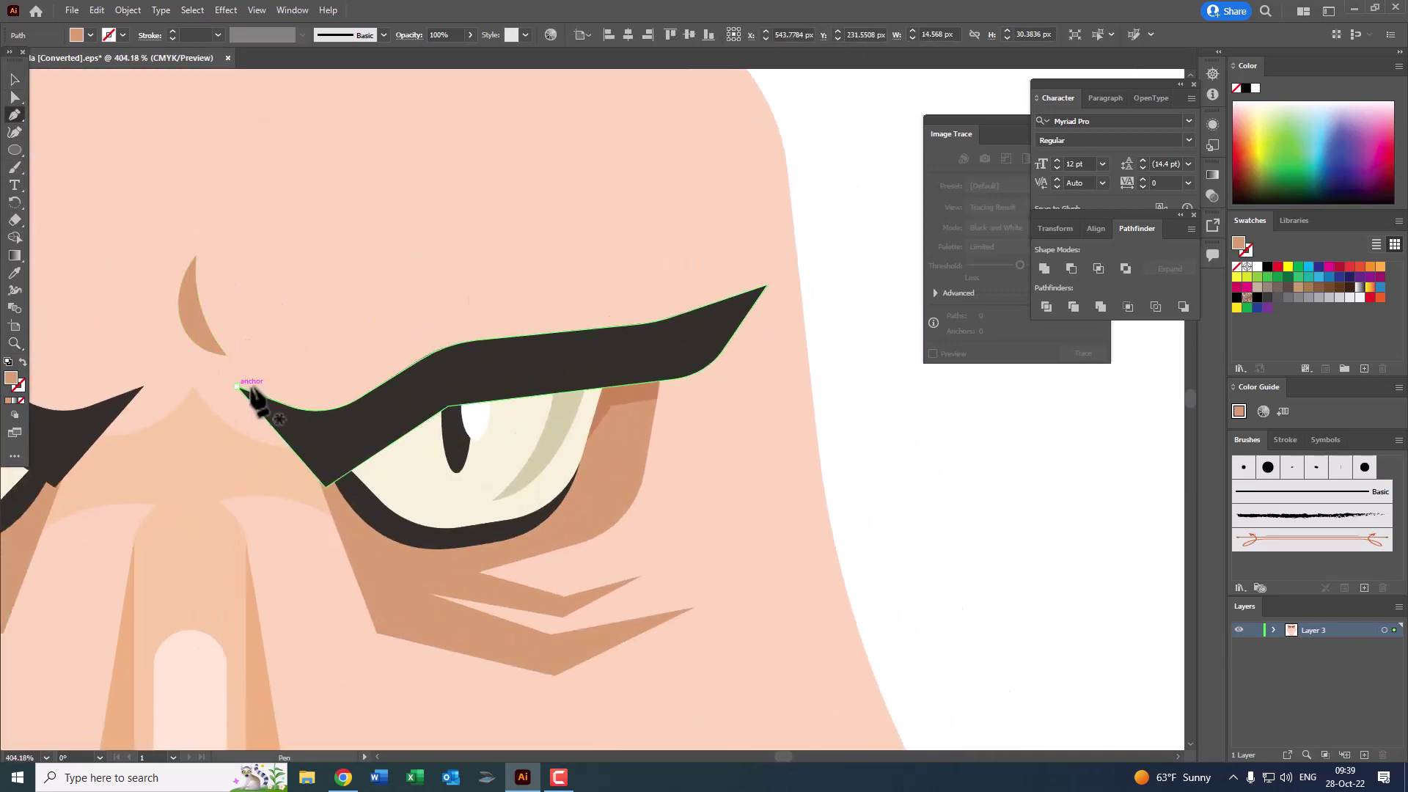
pyautogui.moveTo(425, 364); pyautogui.dragTo(491, 343)
pyautogui.moveTo(615, 302); pyautogui.dragTo(511, 308)
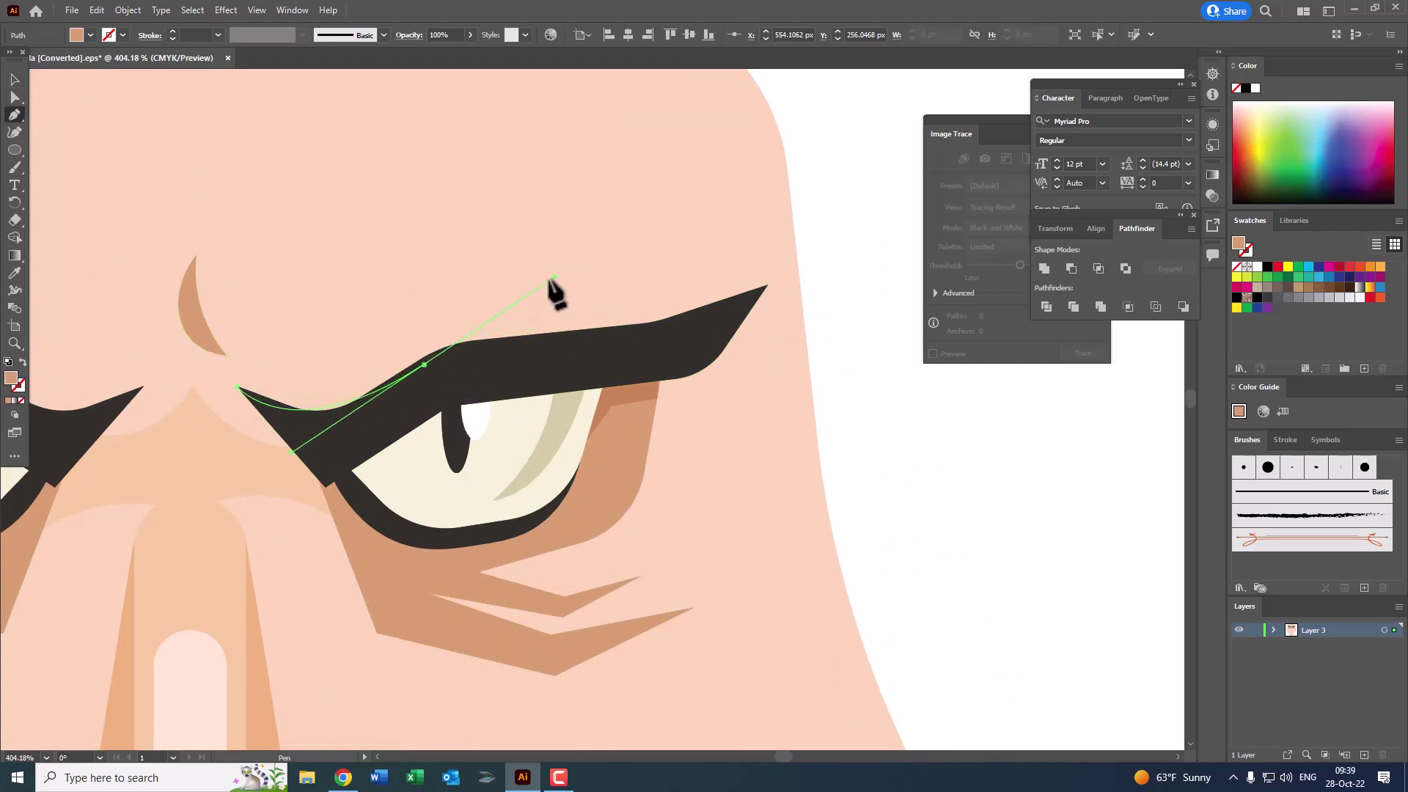
pyautogui.click(424, 364)
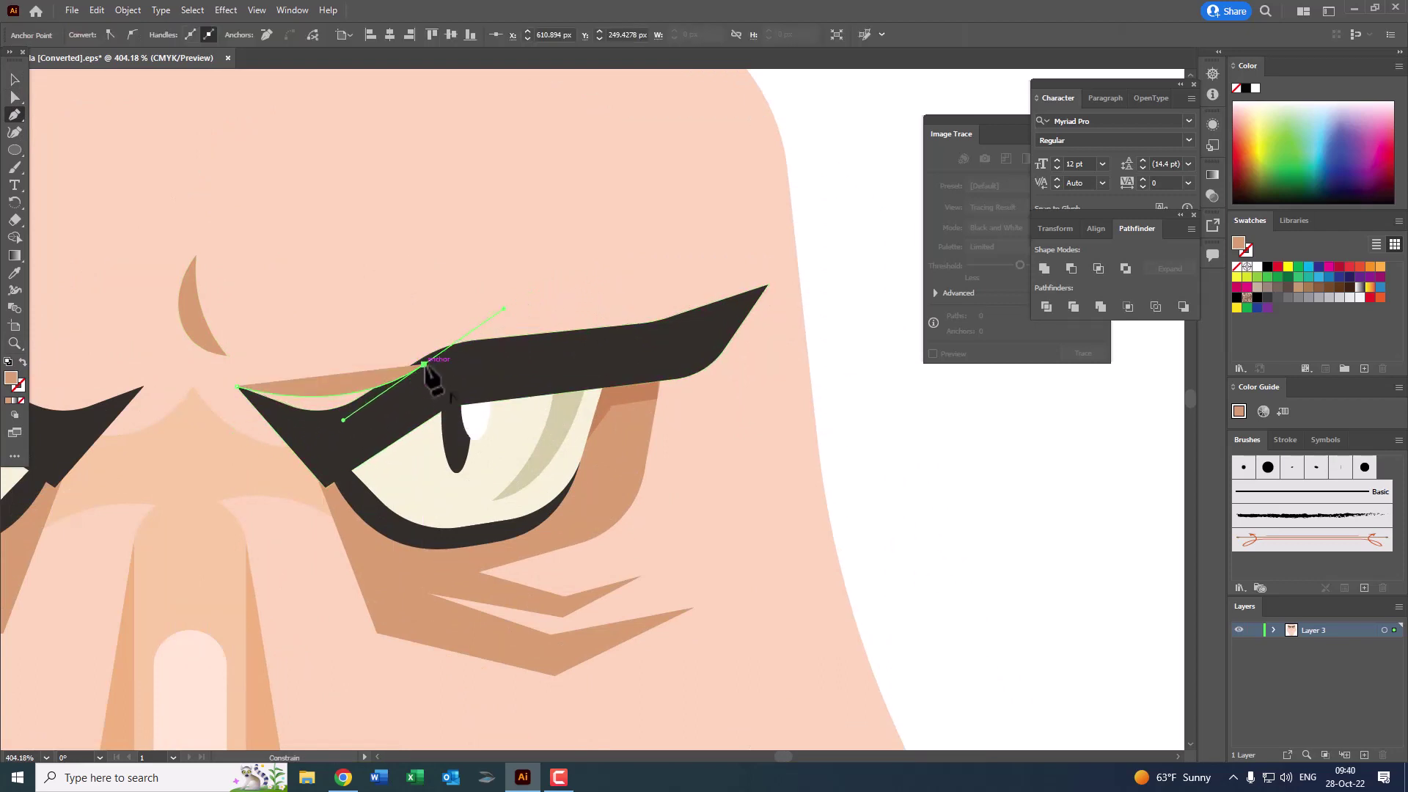
pyautogui.click(238, 388)
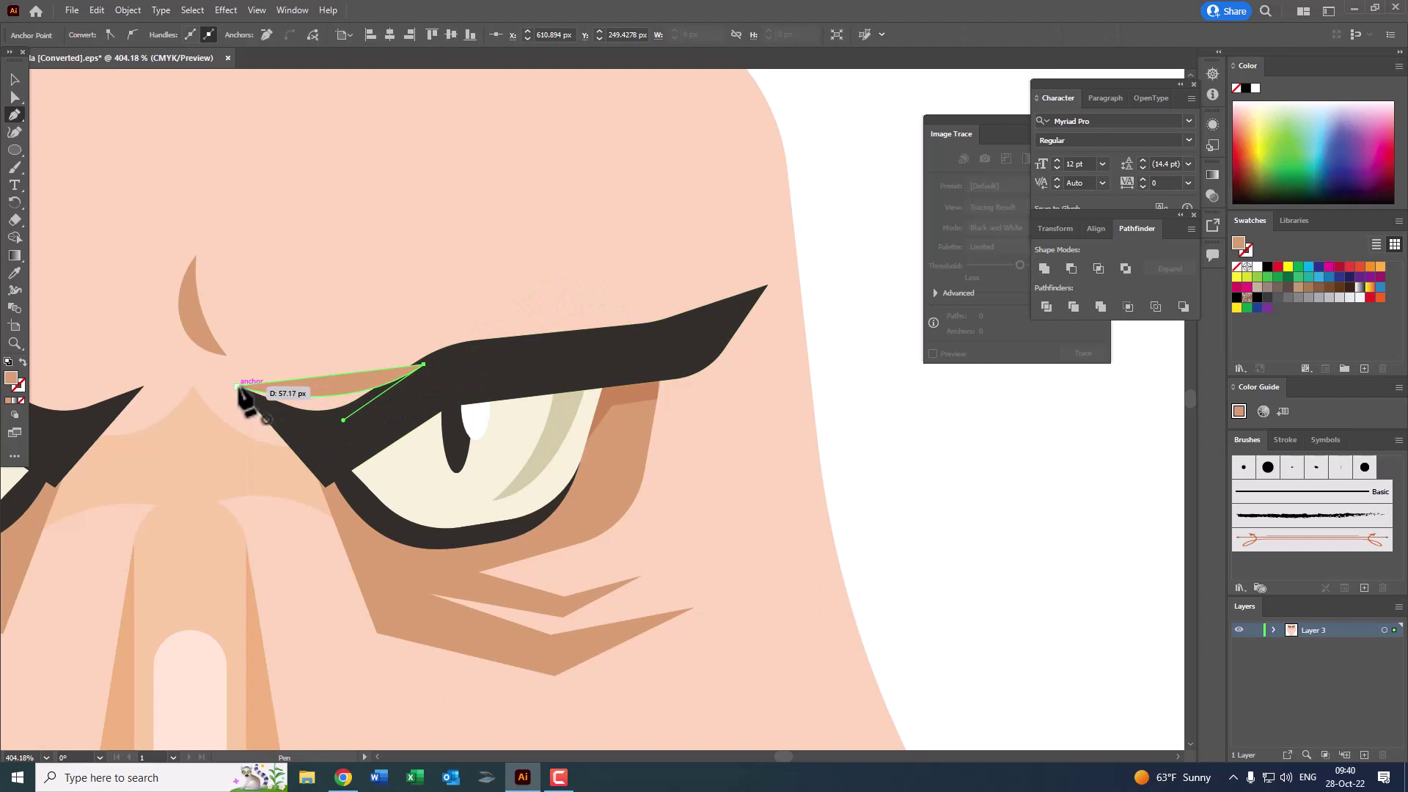
pyautogui.press('z')
pyautogui.moveTo(460, 363); pyautogui.dragTo(262, 385)
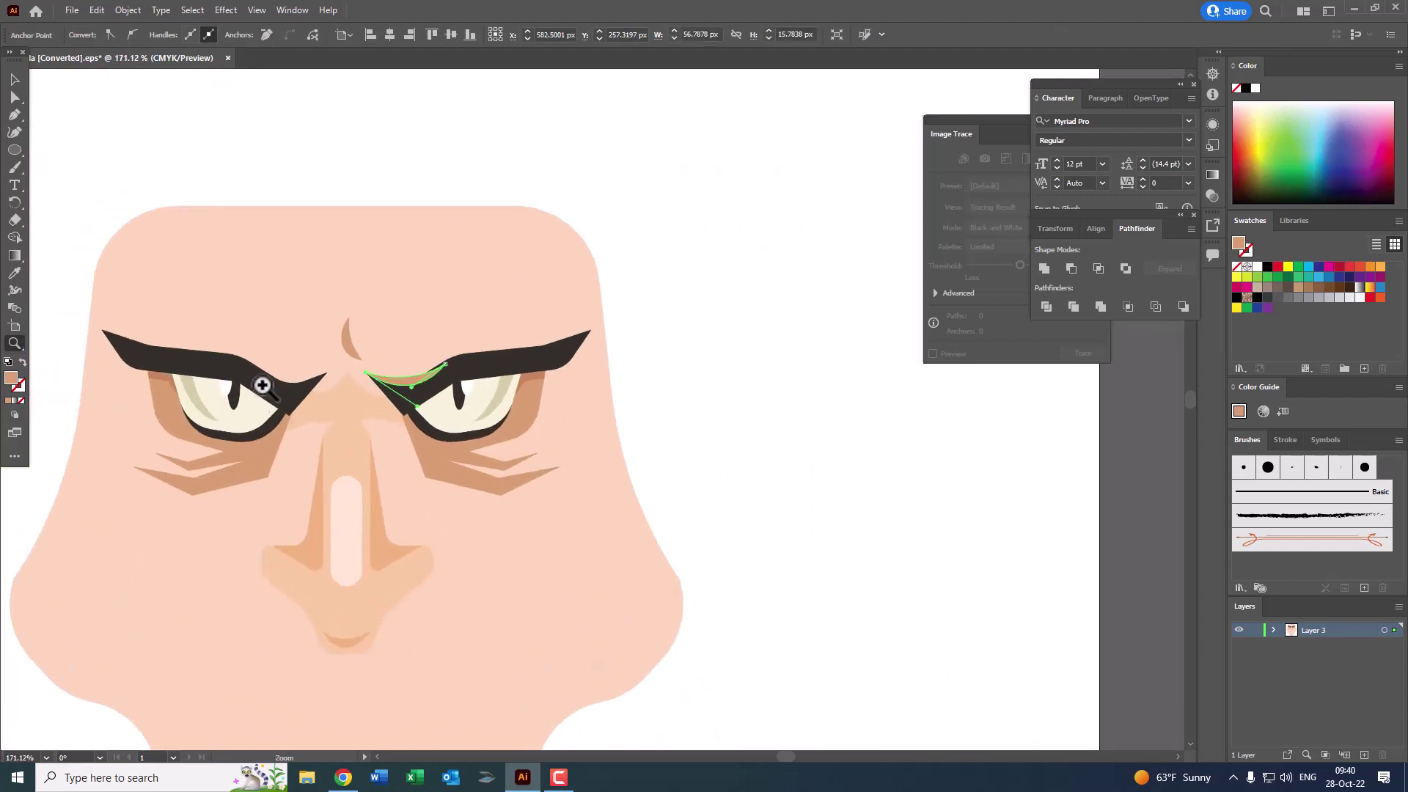
# Step: Make a vertically reflected copy of the right-eye crease, then undo the misplaced copy
pyautogui.press('v')
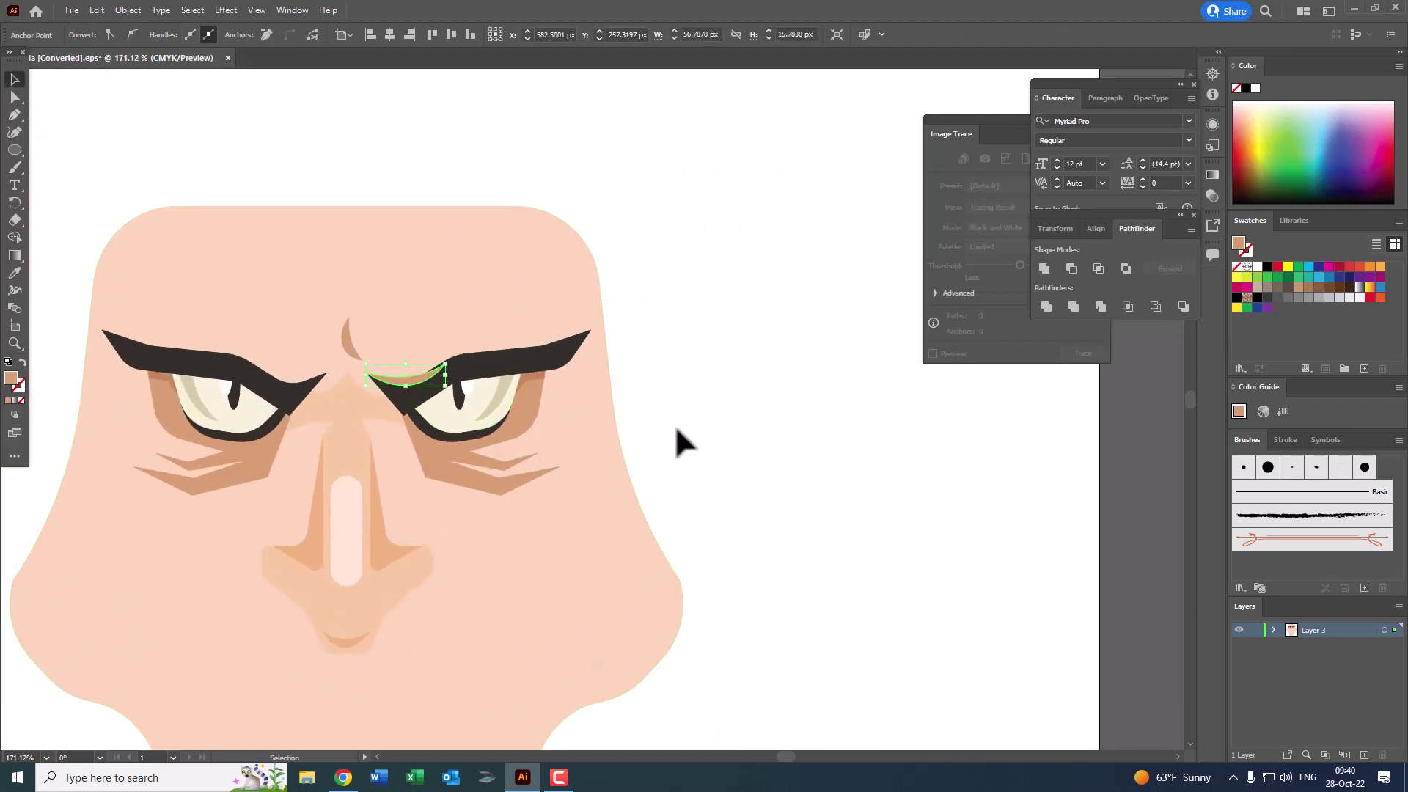
pyautogui.press('z')
pyautogui.moveTo(408, 409); pyautogui.dragTo(540, 381)
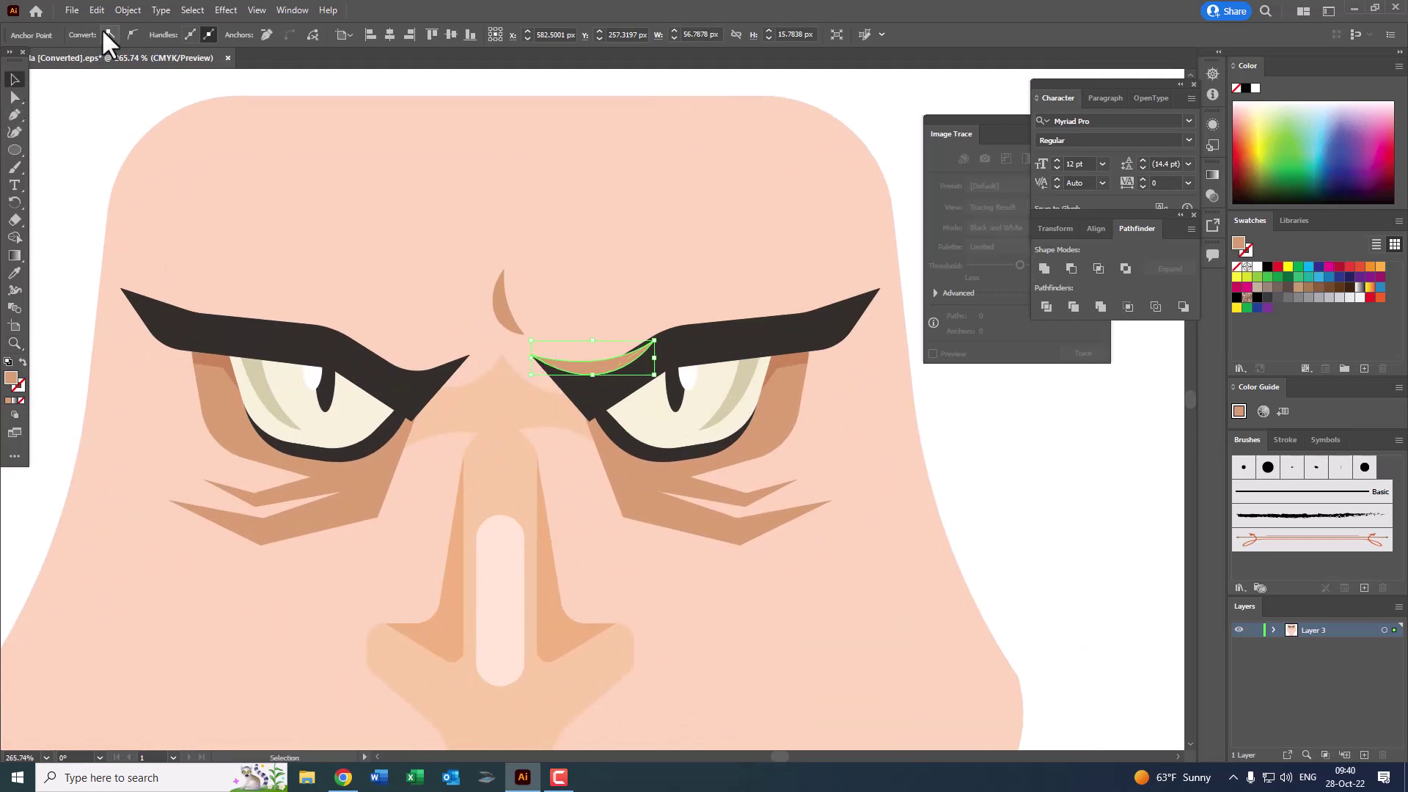
pyautogui.click(128, 10)
pyautogui.click(371, 77)
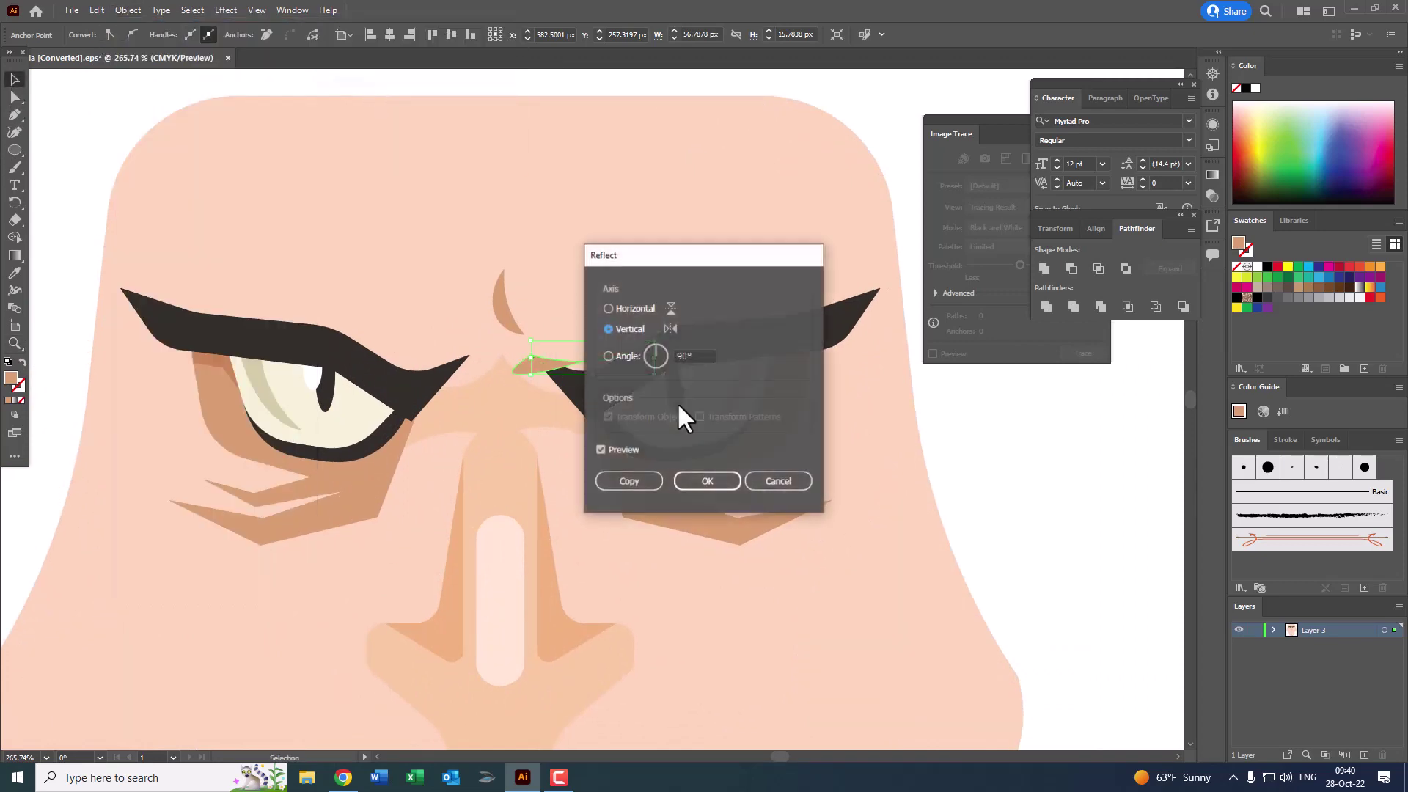
pyautogui.click(630, 481)
pyautogui.moveTo(532, 356)
pyautogui.mouseDown()
pyautogui.moveTo(345, 353)
pyautogui.moveTo(503, 418)
pyautogui.mouseUp()
pyautogui.press('z')
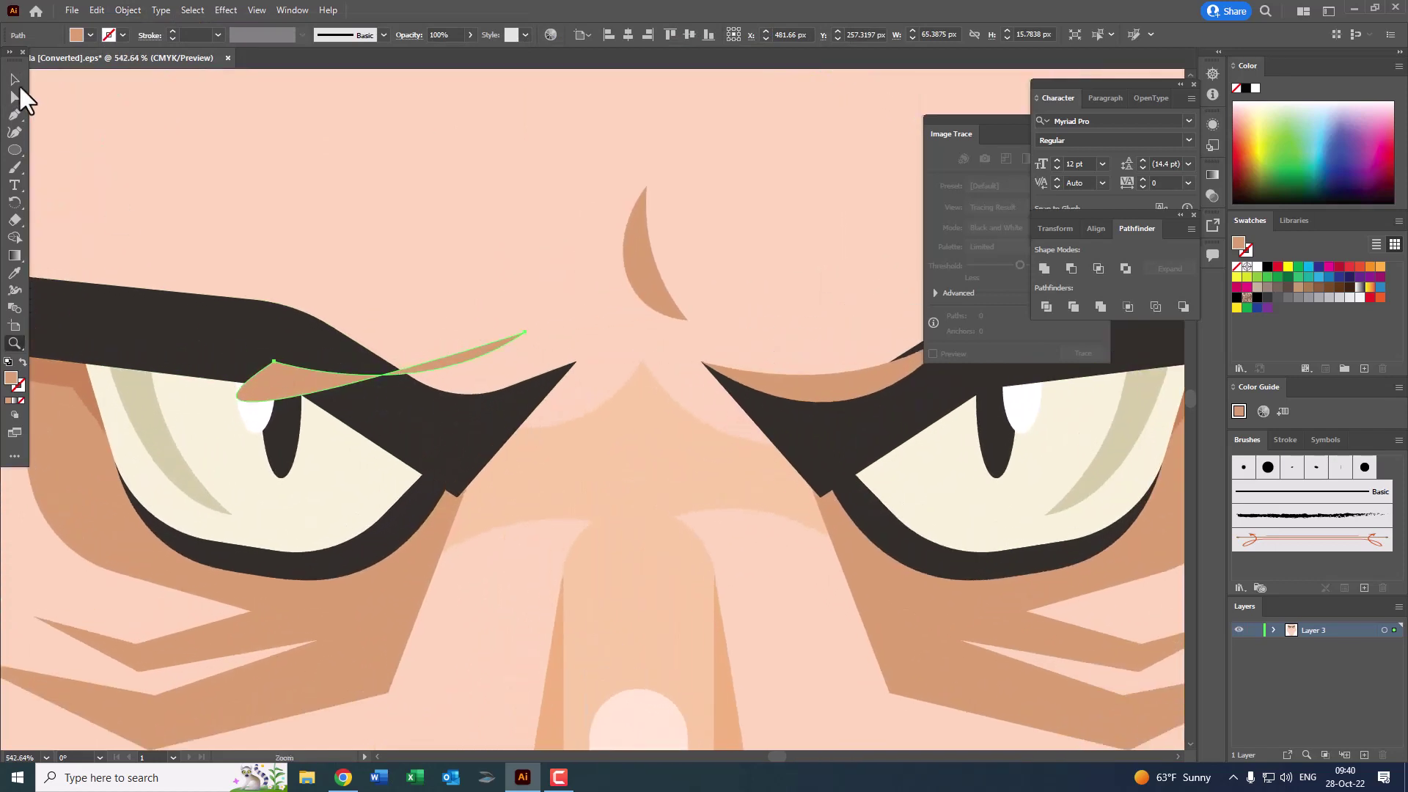
pyautogui.click(15, 81)
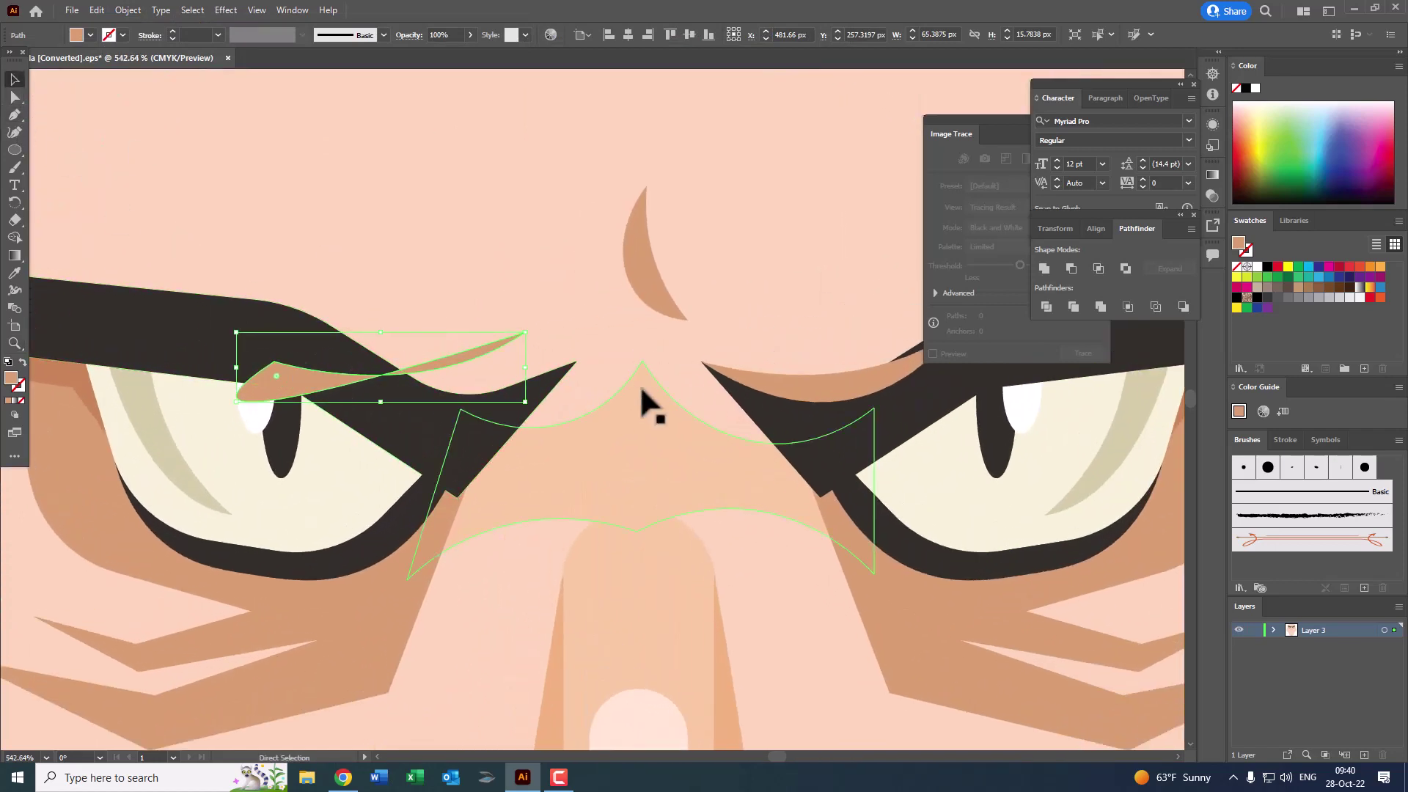
pyautogui.hotkey('ctrl', 'z')
# Step: Reflect a vertical copy of the brown crease and place it at the left eye's inner corner
pyautogui.click(811, 399)
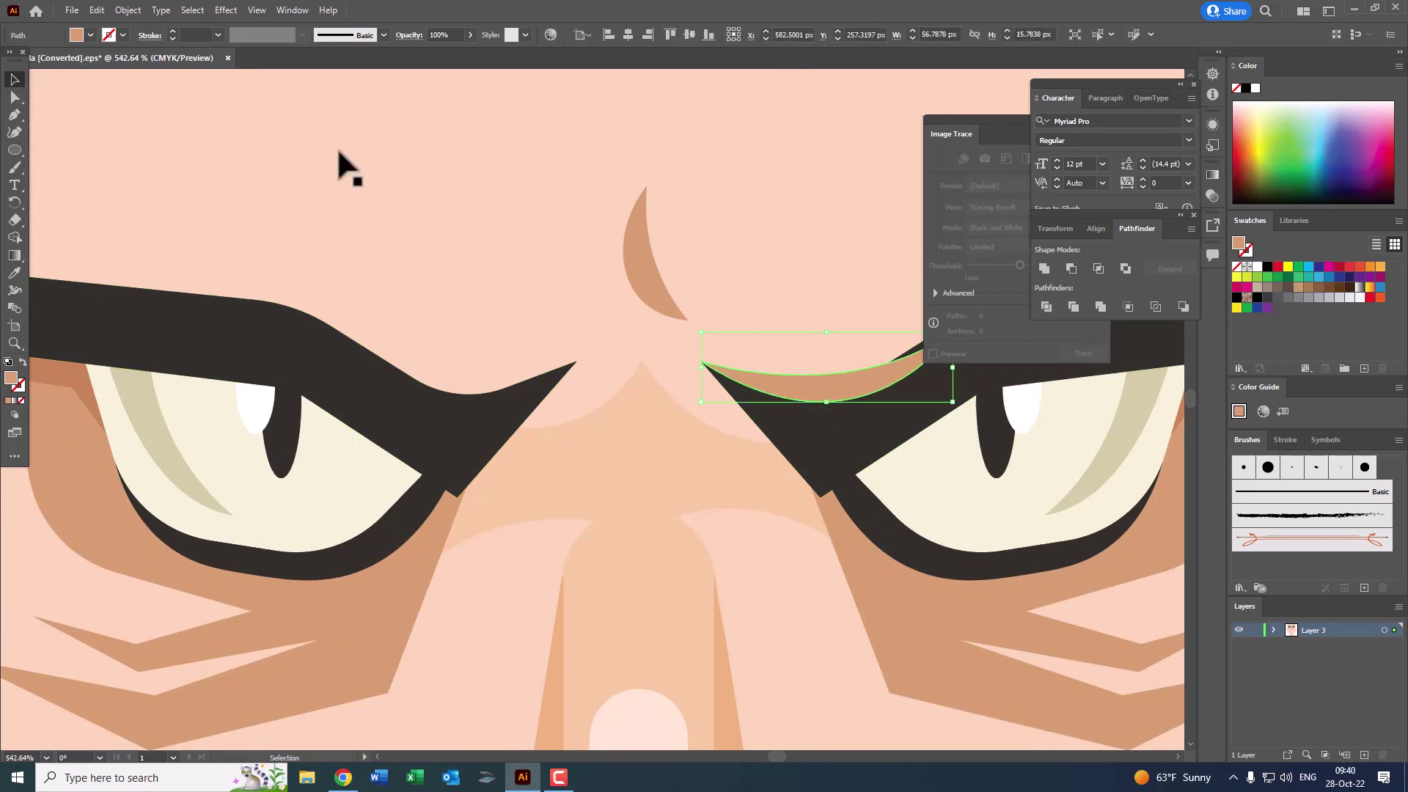
pyautogui.click(131, 7)
pyautogui.click(367, 67)
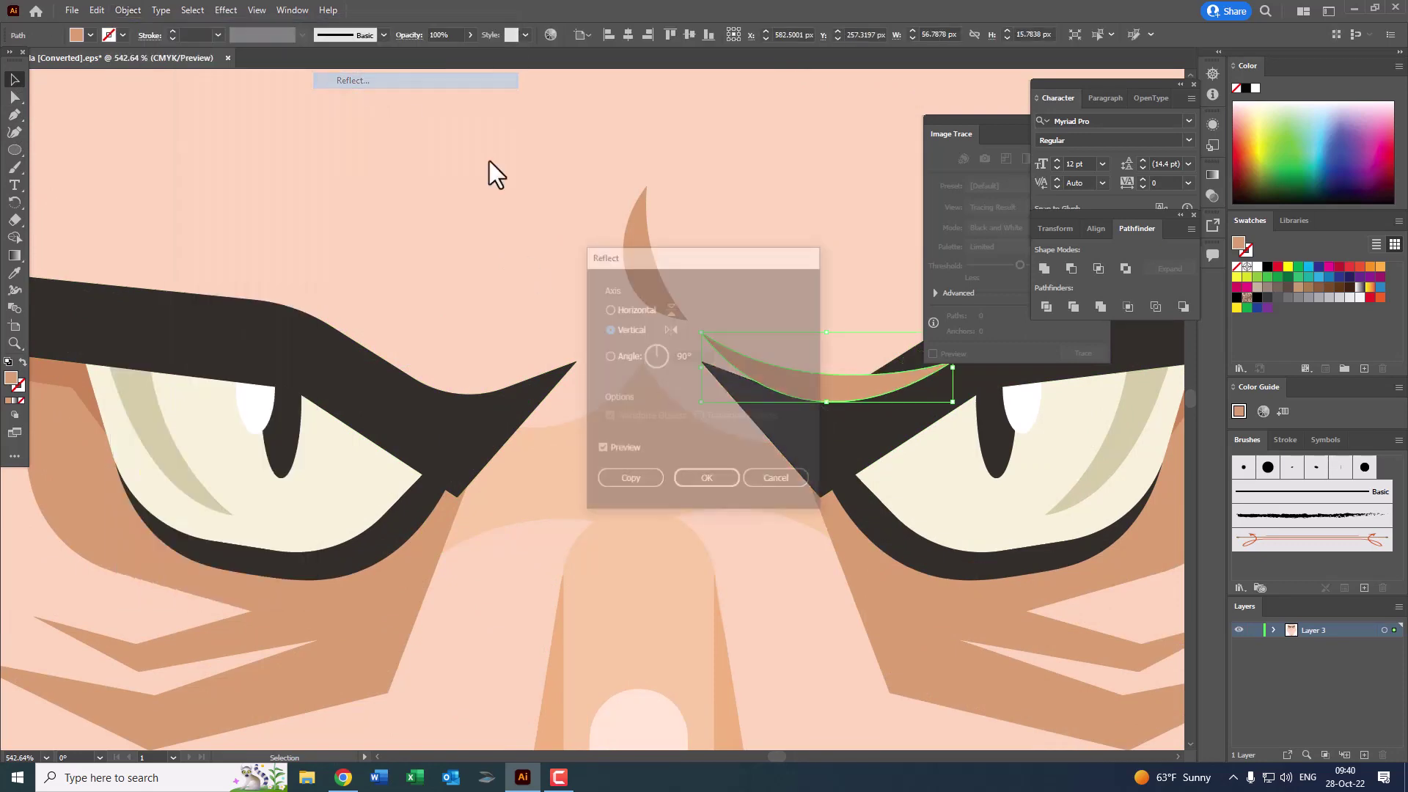
pyautogui.click(629, 481)
pyautogui.moveTo(858, 418); pyautogui.dragTo(496, 420)
pyautogui.hotkey('ctrl', '0')
pyautogui.press('z')
pyautogui.press('v')
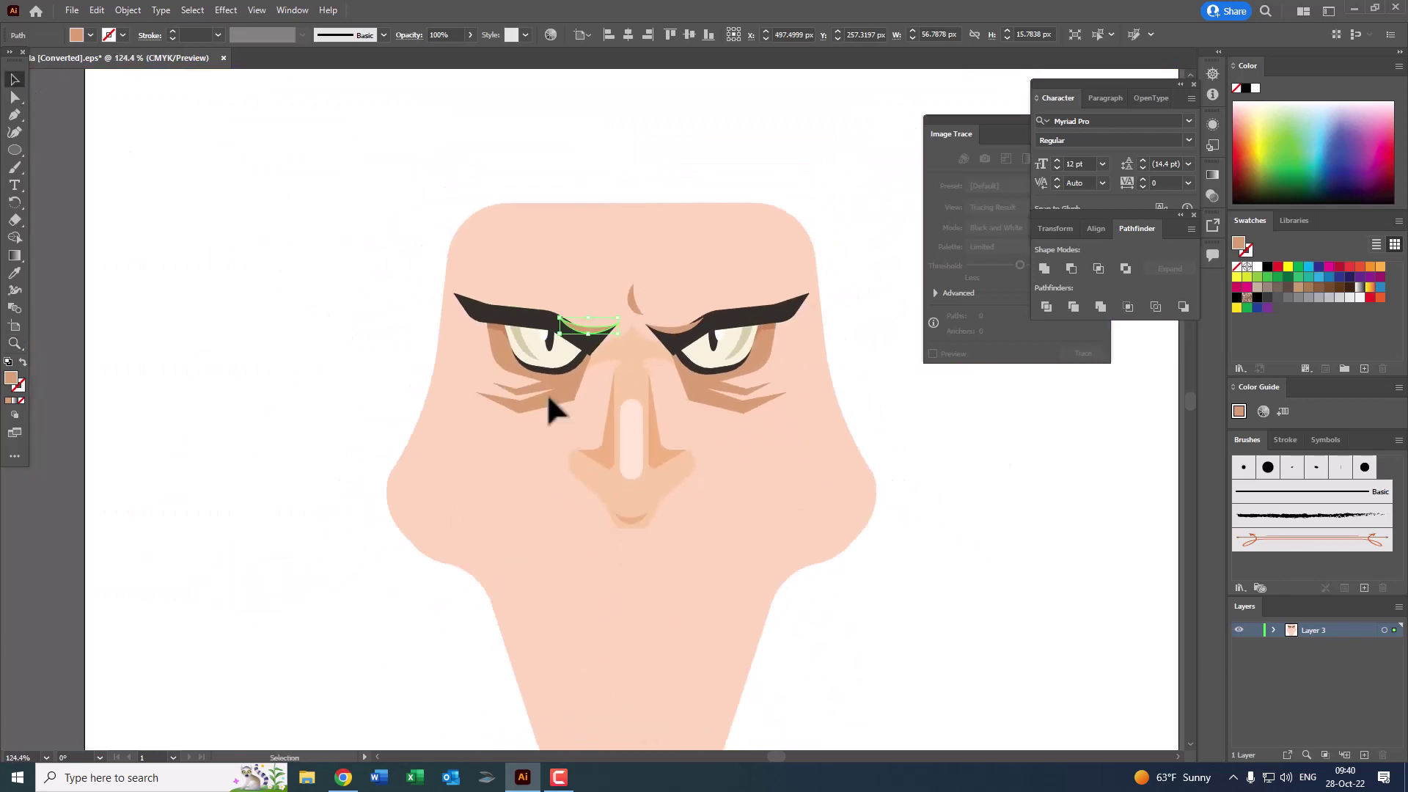
pyautogui.click(576, 372)
# Step: Deselect the eyes group and select the nose-bridge shape between the eyes
pyautogui.click(126, 10)
pyautogui.moveTo(152, 42)
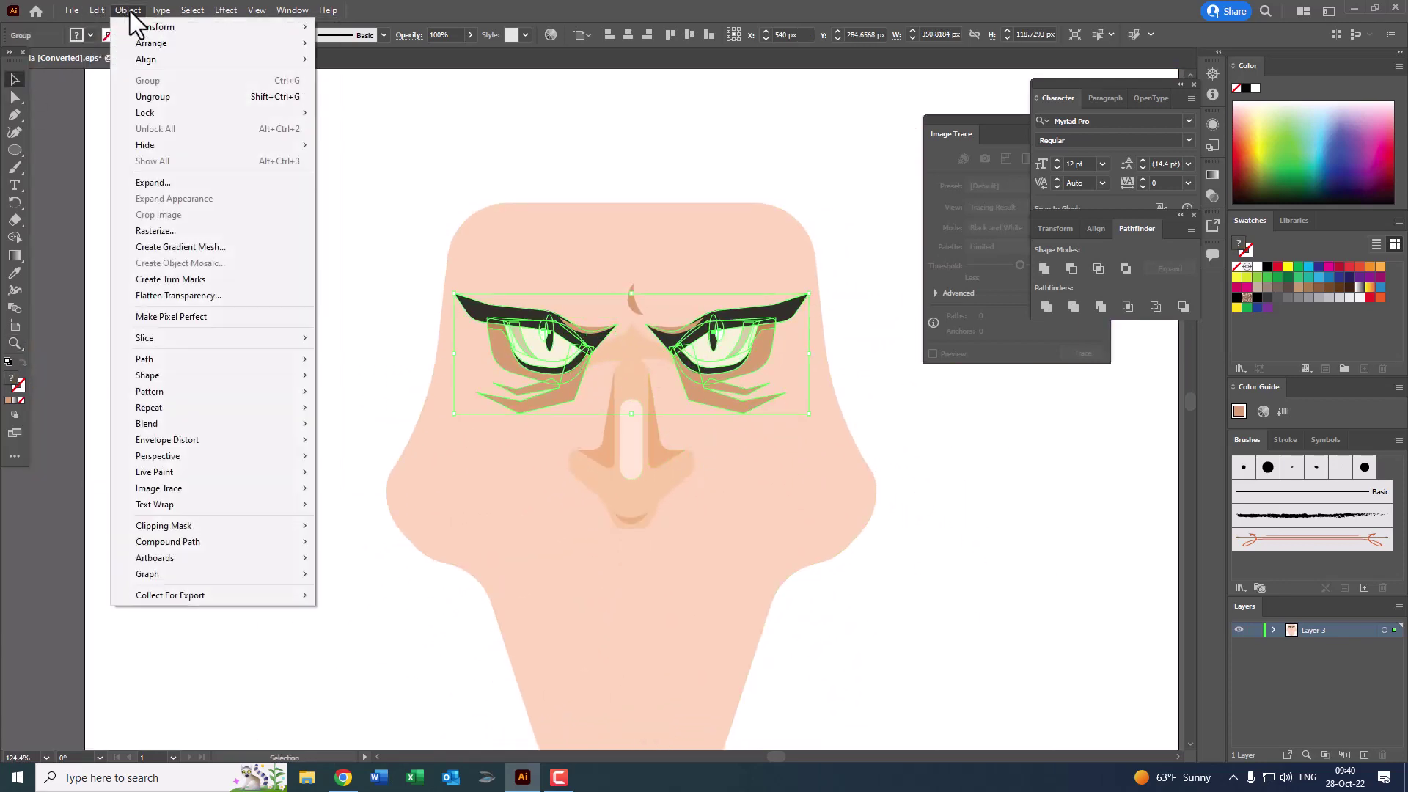
pyautogui.click(341, 42)
pyautogui.click(971, 455)
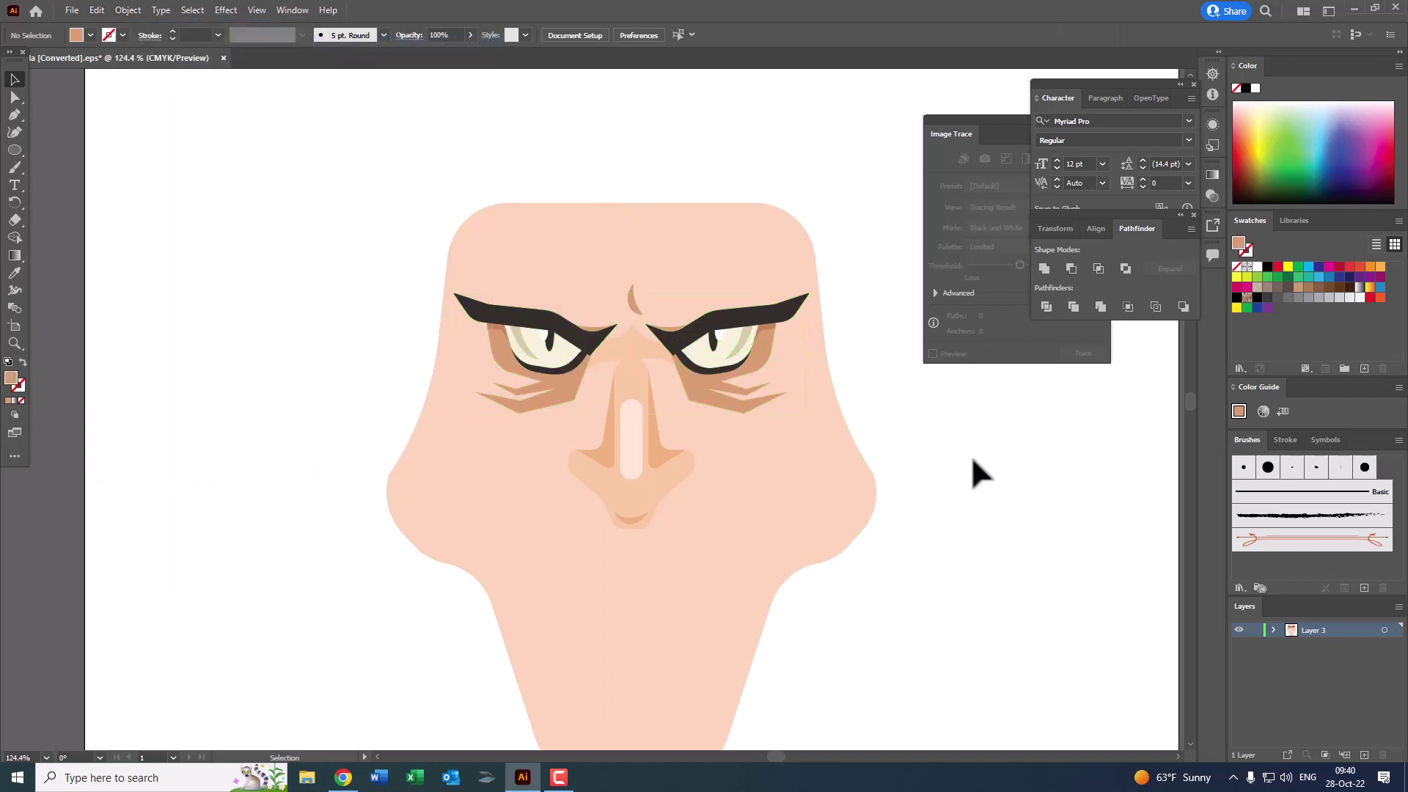
pyautogui.scroll(-3, 857, 458)
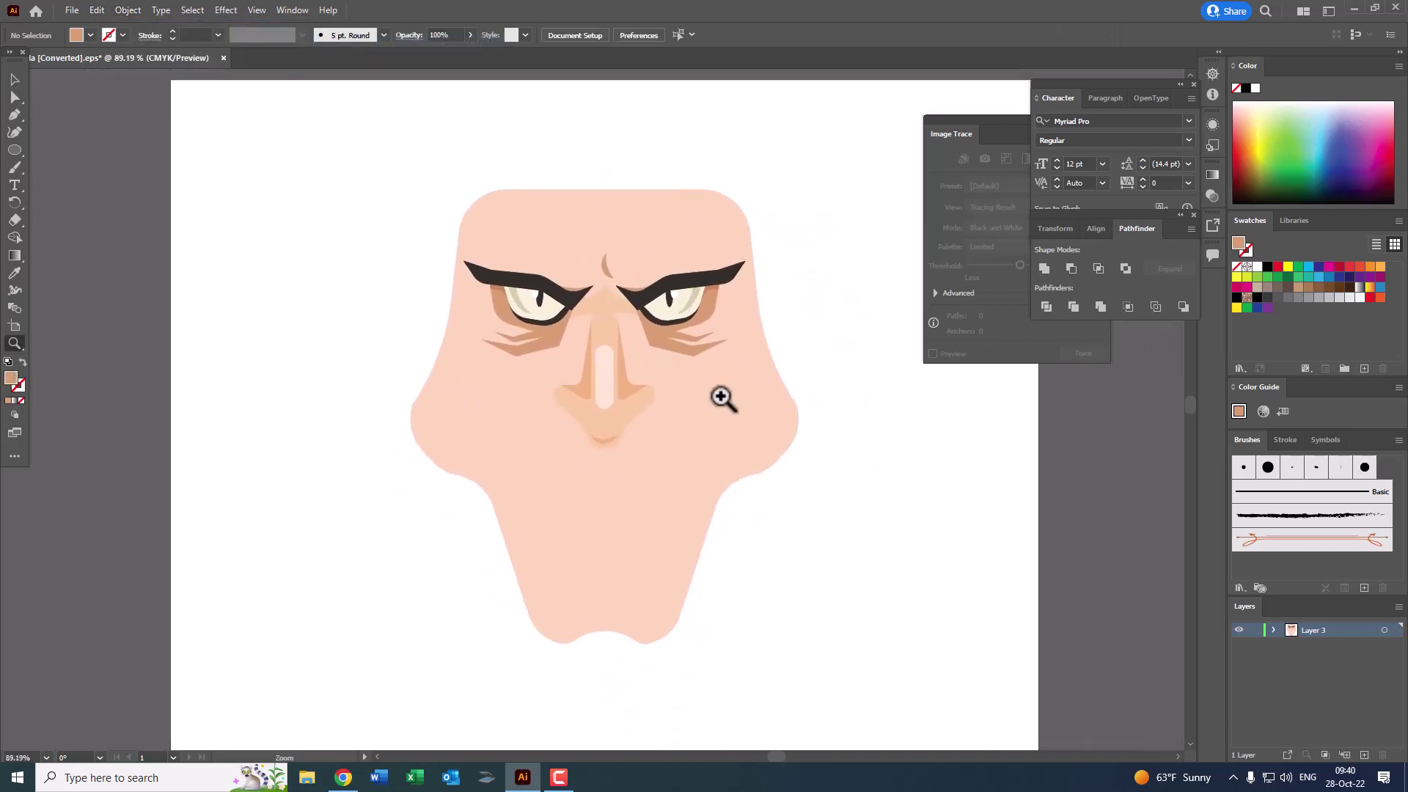
pyautogui.scroll(5, 723, 399)
pyautogui.keyDown('ctrl'); pyautogui.click(588, 288); pyautogui.keyUp('ctrl')
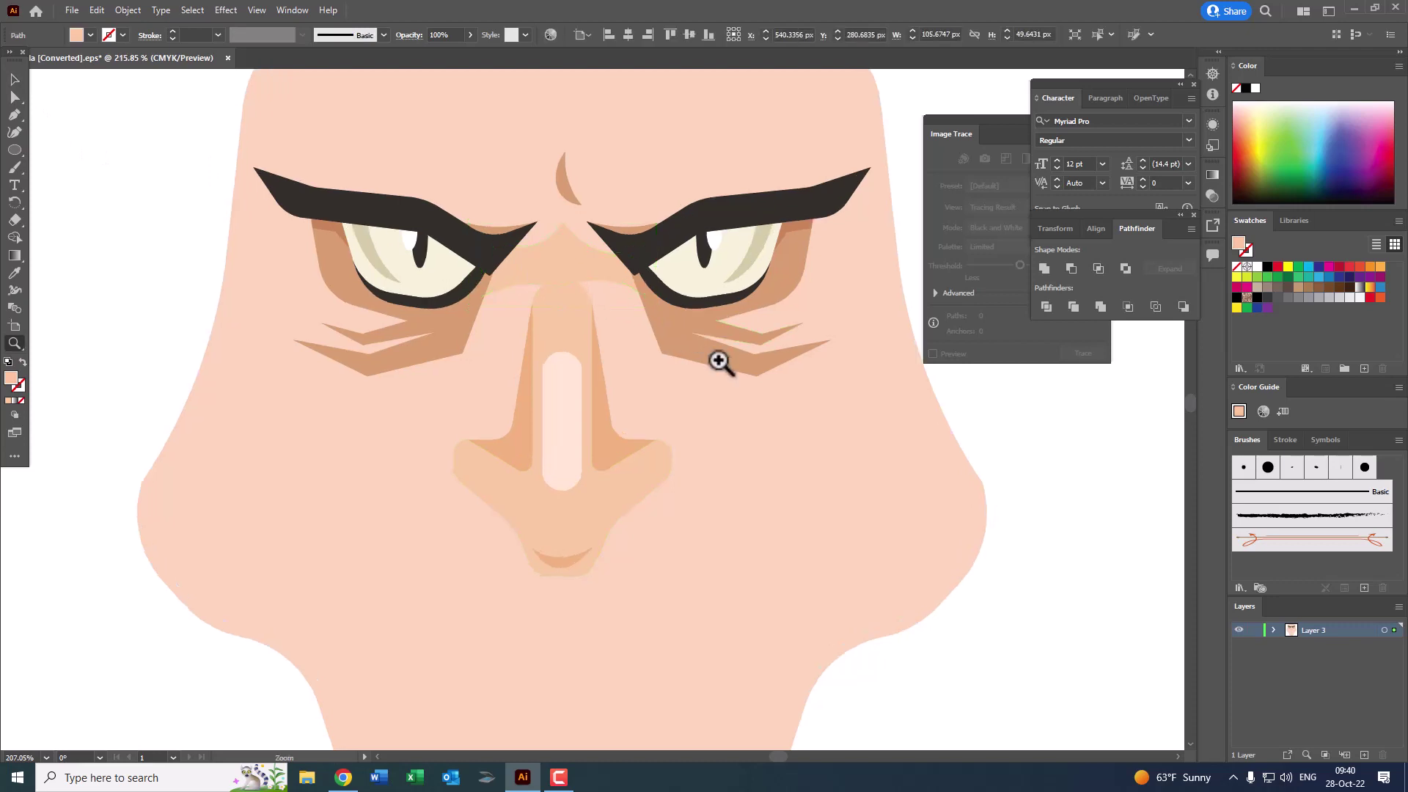
pyautogui.scroll(2, 717, 362)
# Step: Add a curvature point to the nose-bridge's lower curve and pull its lower-left anchor down
pyautogui.click(22, 135)
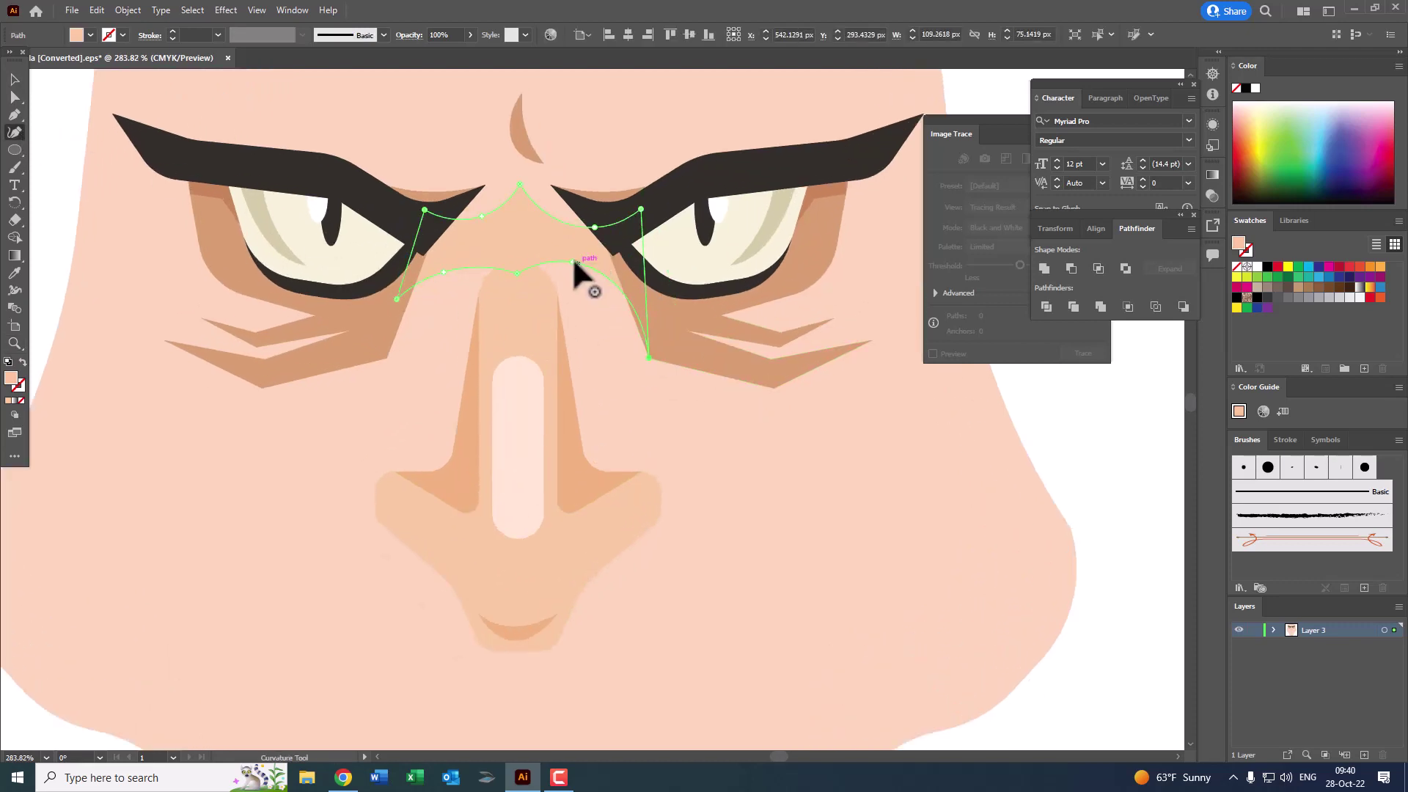
pyautogui.click(577, 295)
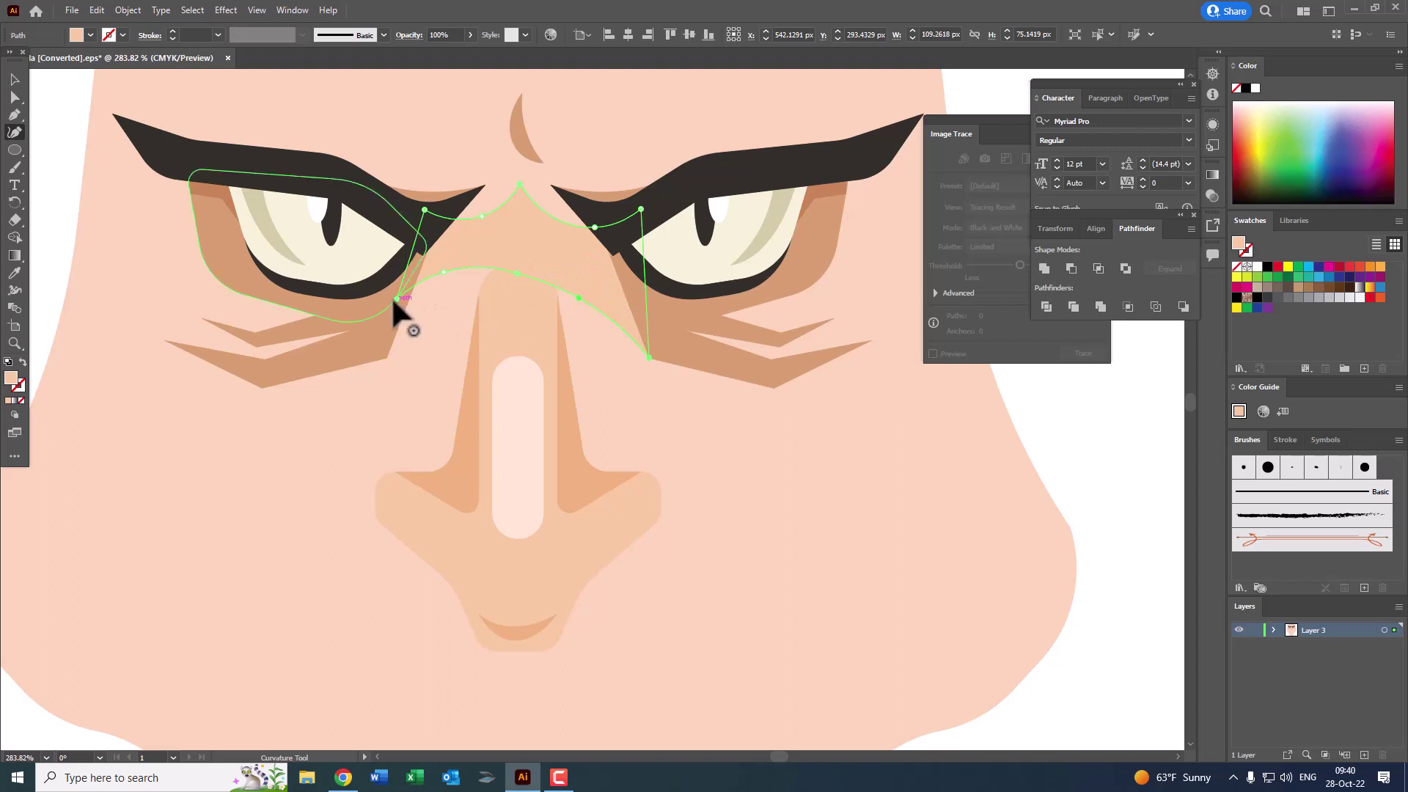
pyautogui.moveTo(385, 350); pyautogui.dragTo(386, 358)
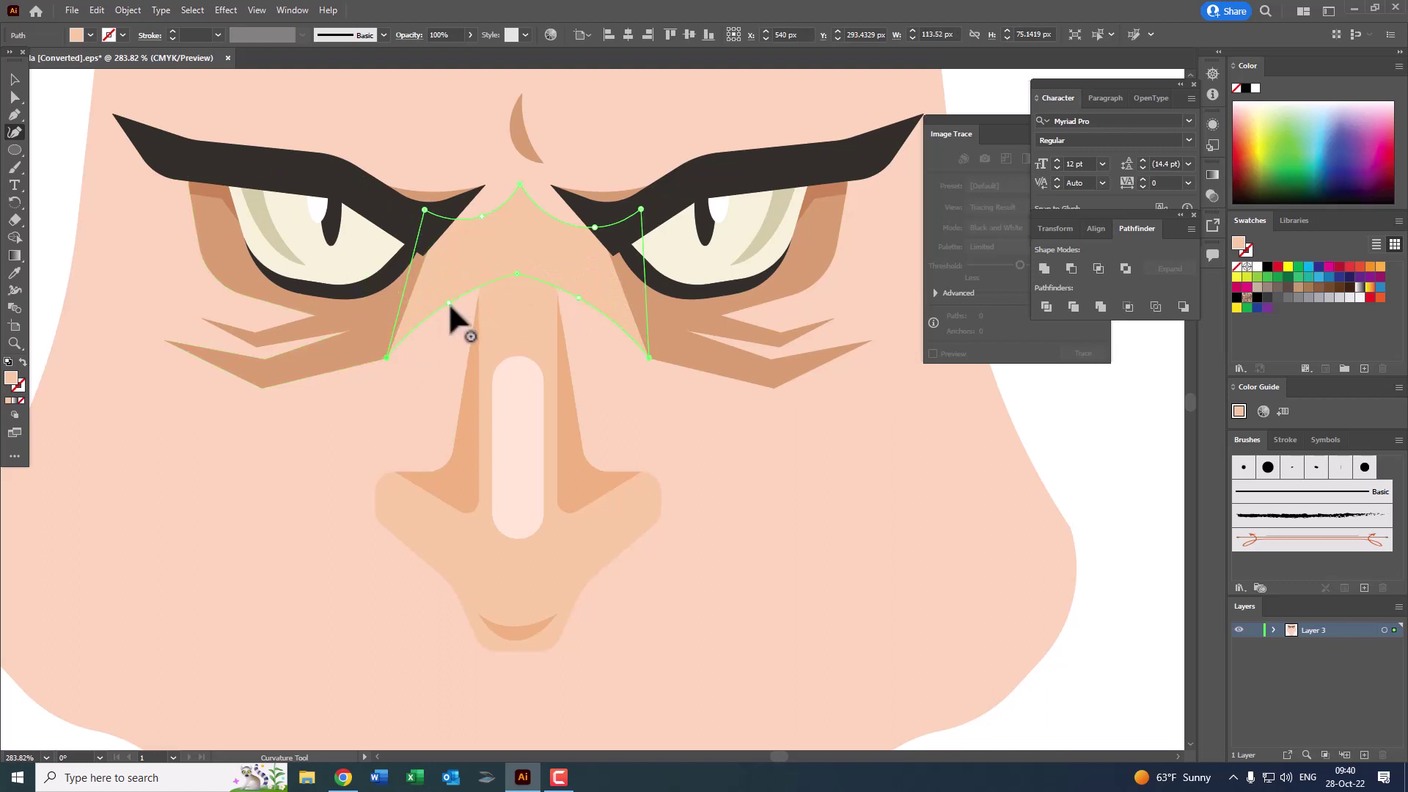
pyautogui.press('z')
pyautogui.moveTo(563, 298)
pyautogui.mouseDown()
pyautogui.moveTo(375, 300)
pyautogui.moveTo(592, 293)
pyautogui.moveTo(585, 239)
pyautogui.moveTo(393, 226)
pyautogui.moveTo(619, 215)
pyautogui.moveTo(651, 236)
pyautogui.mouseUp()
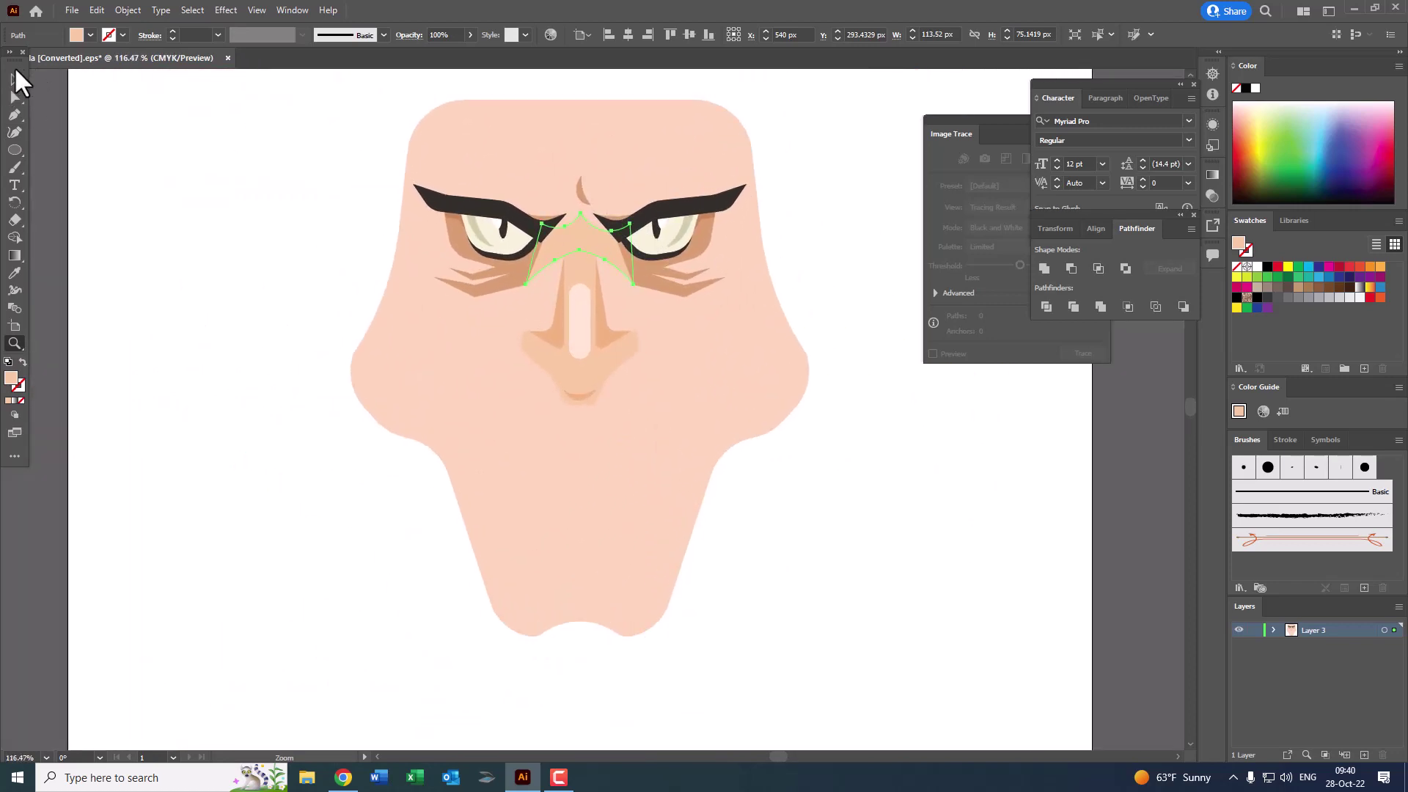
# Step: Check the nose group's stacking order and zoom in on the eyes and nose
pyautogui.click(596, 319)
pyautogui.click(129, 10)
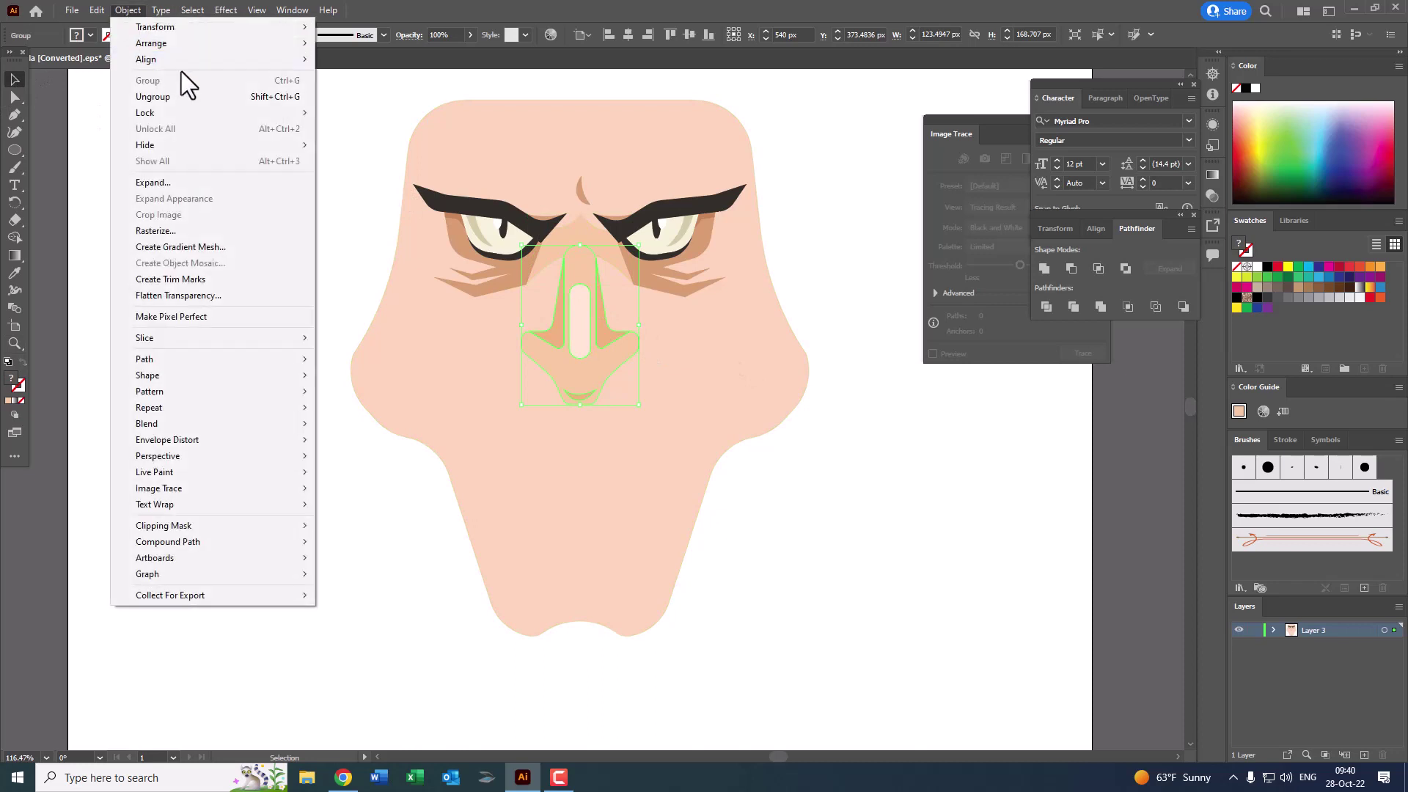
pyautogui.click(597, 179)
pyautogui.press('z')
pyautogui.moveTo(823, 330); pyautogui.dragTo(620, 387)
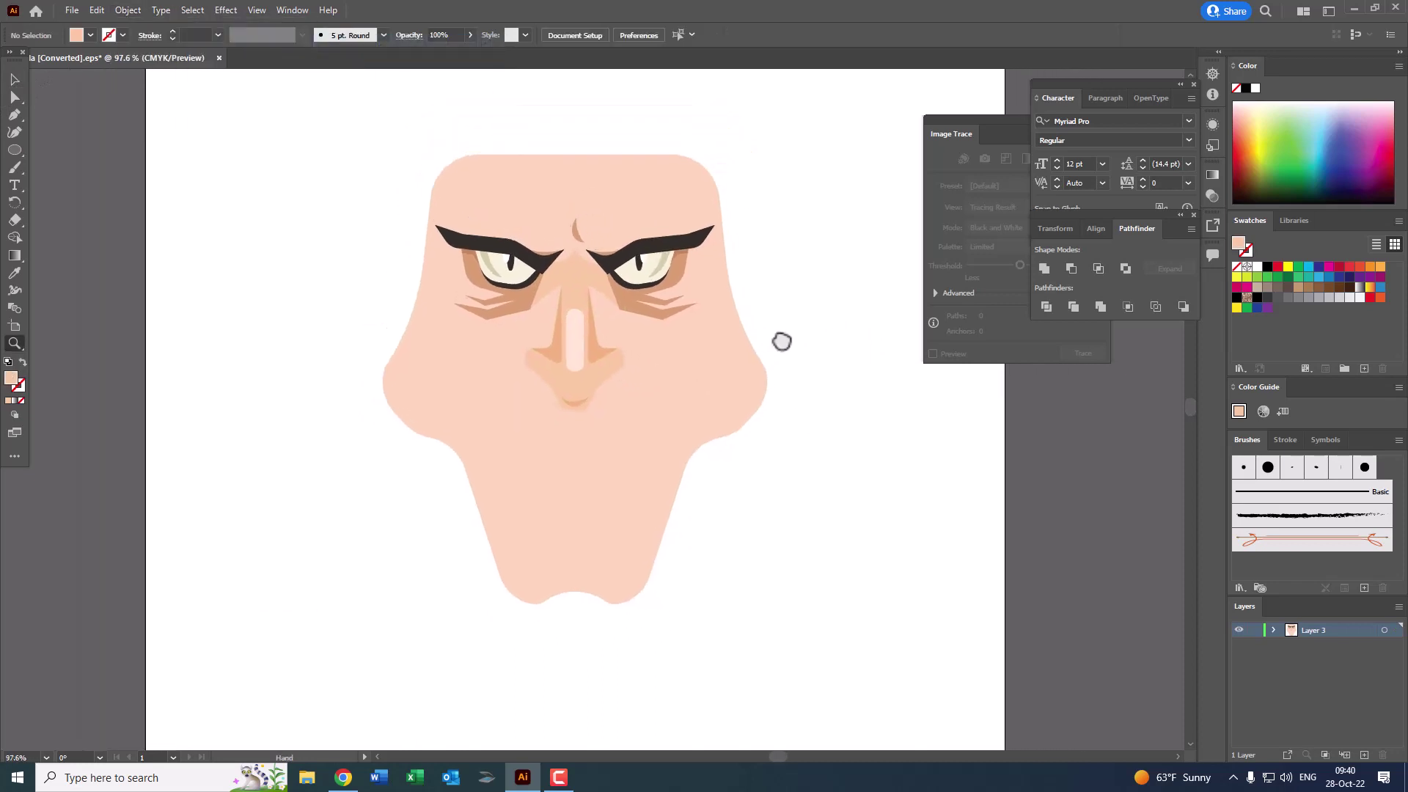
pyautogui.moveTo(584, 339)
pyautogui.mouseDown()
pyautogui.moveTo(595, 363)
pyautogui.moveTo(687, 427)
pyautogui.mouseUp()
pyautogui.moveTo(612, 295); pyautogui.dragTo(705, 317)
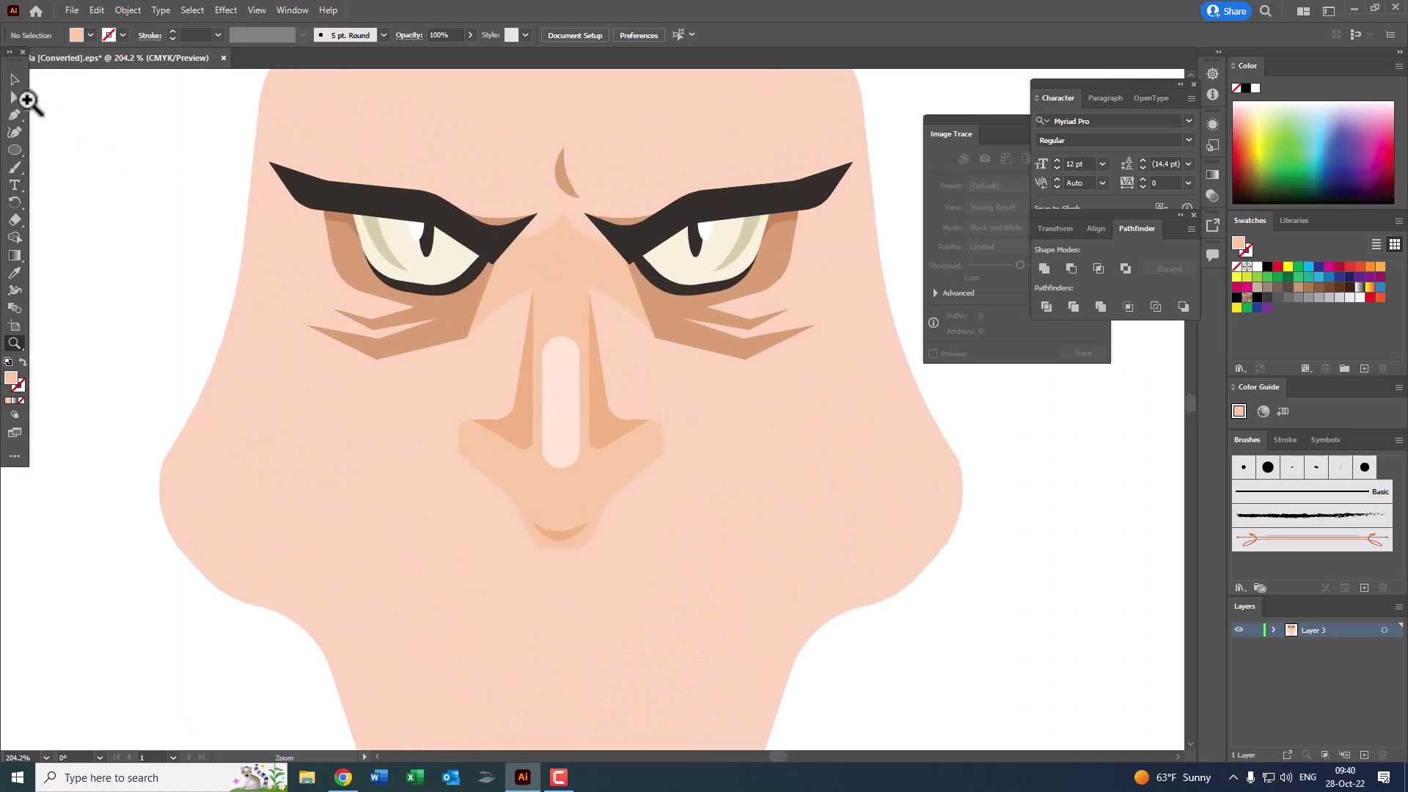
# Step: Round the corners of both under-eye crow's-feet paths to about 16 px with the live corner widget
pyautogui.click(698, 349)
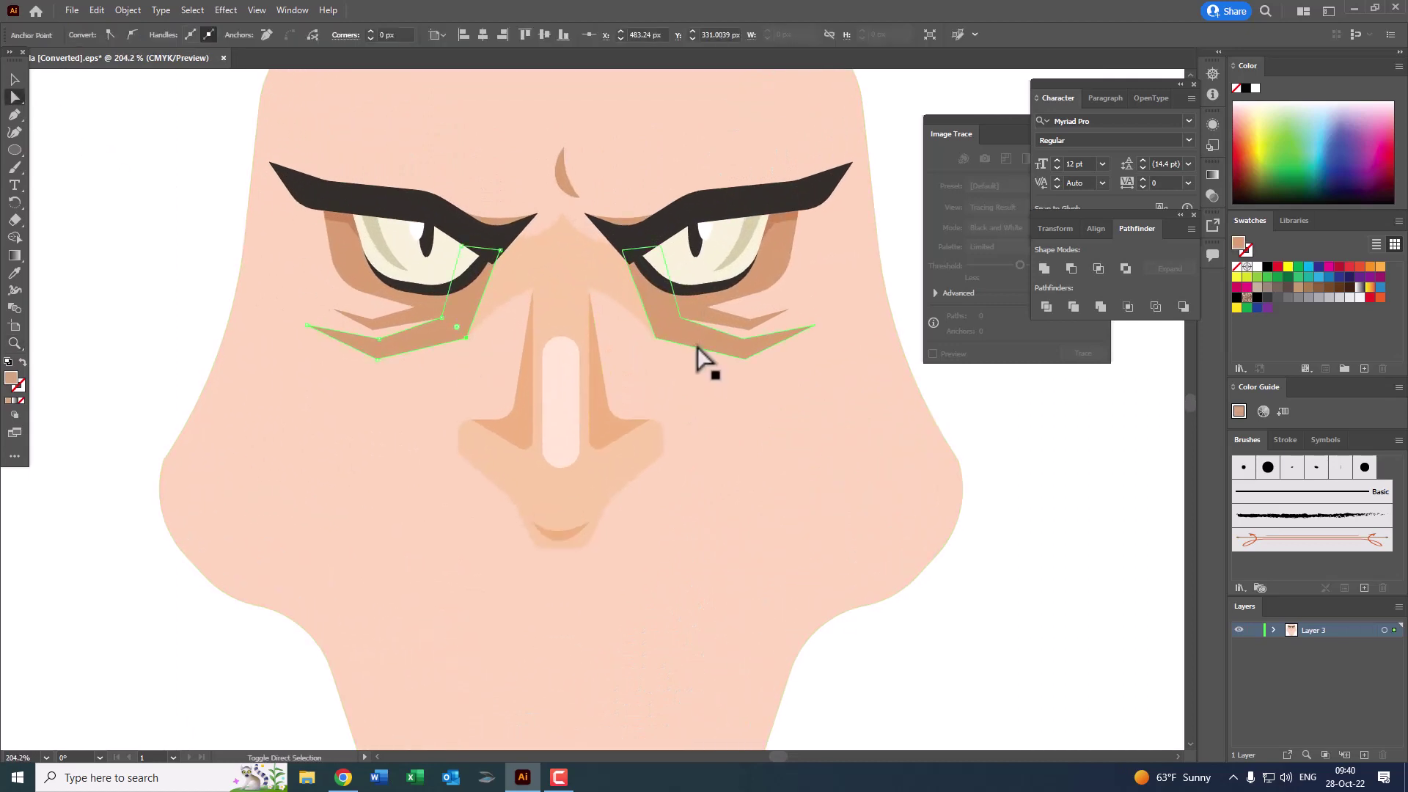
pyautogui.click(660, 341)
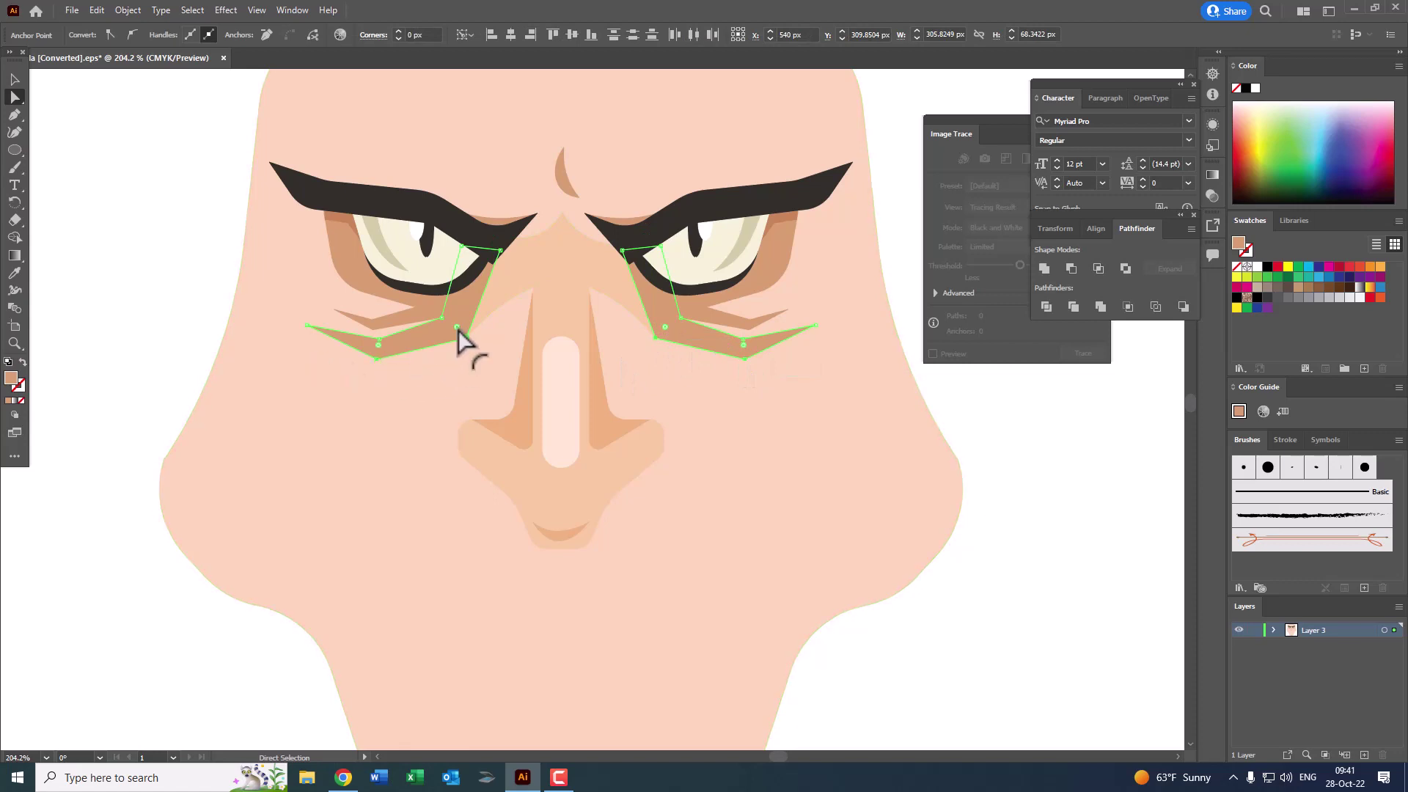
pyautogui.moveTo(457, 327); pyautogui.dragTo(457, 318)
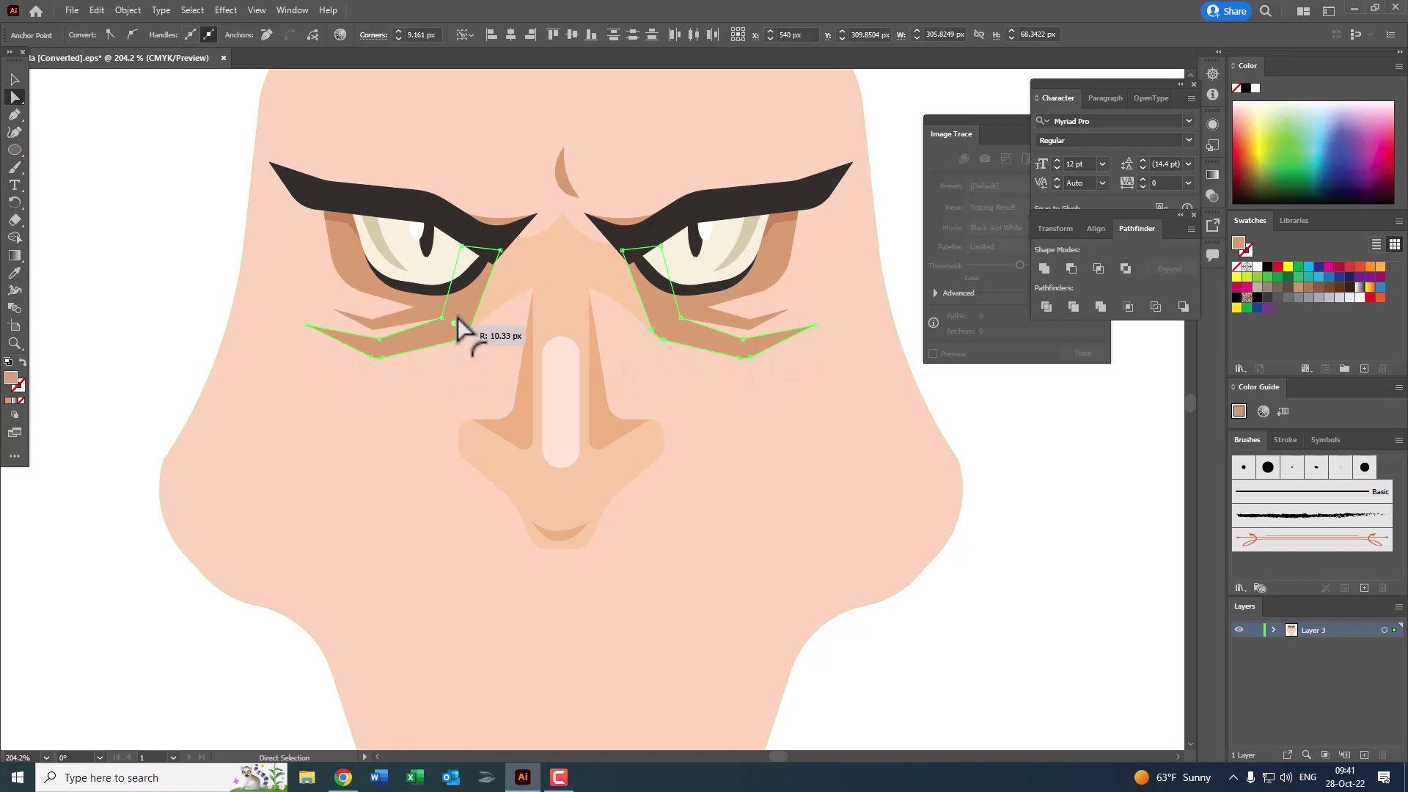
pyautogui.press('z')
pyautogui.keyDown('alt'); pyautogui.click(686, 331); pyautogui.keyUp('alt')
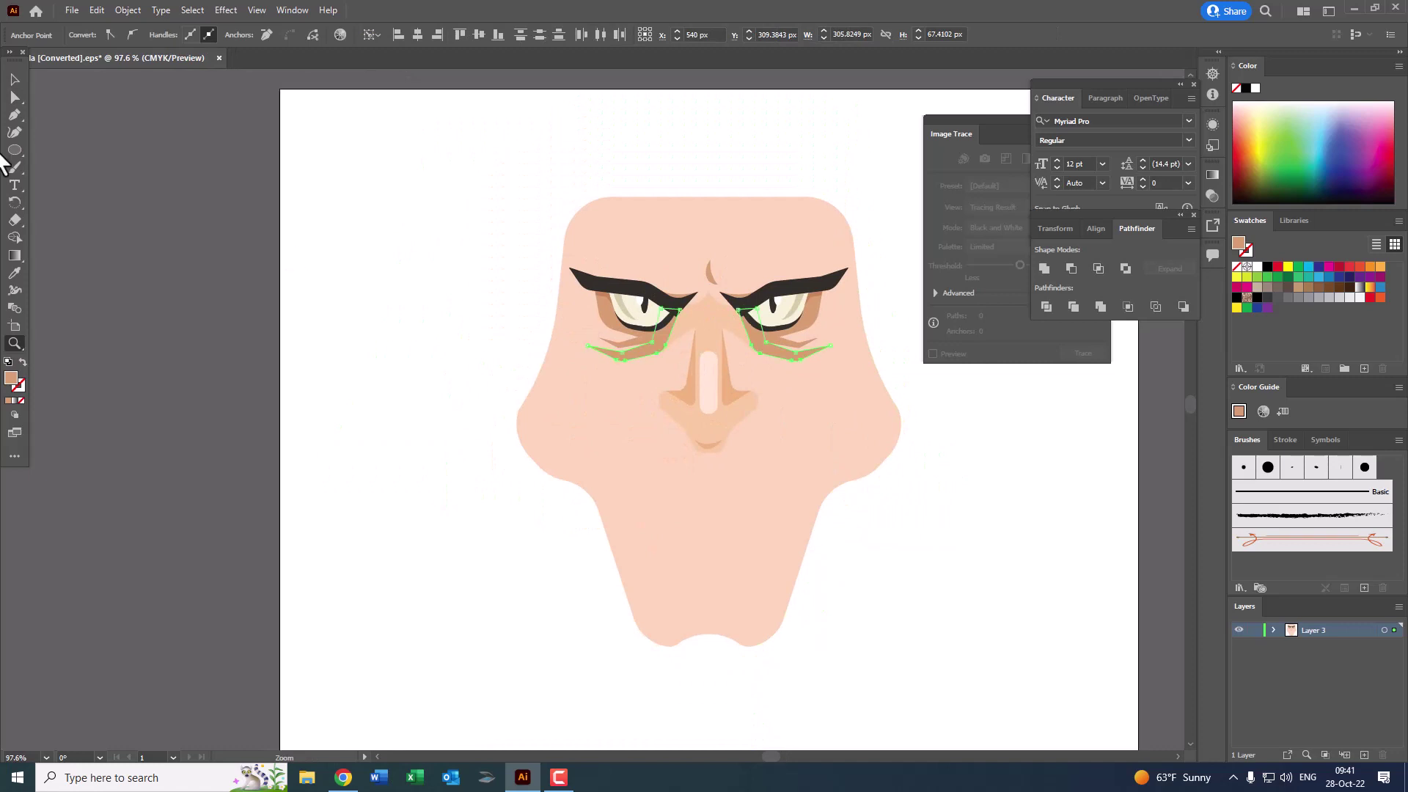
pyautogui.press('z')
pyautogui.scroll(-3, 274, 249)
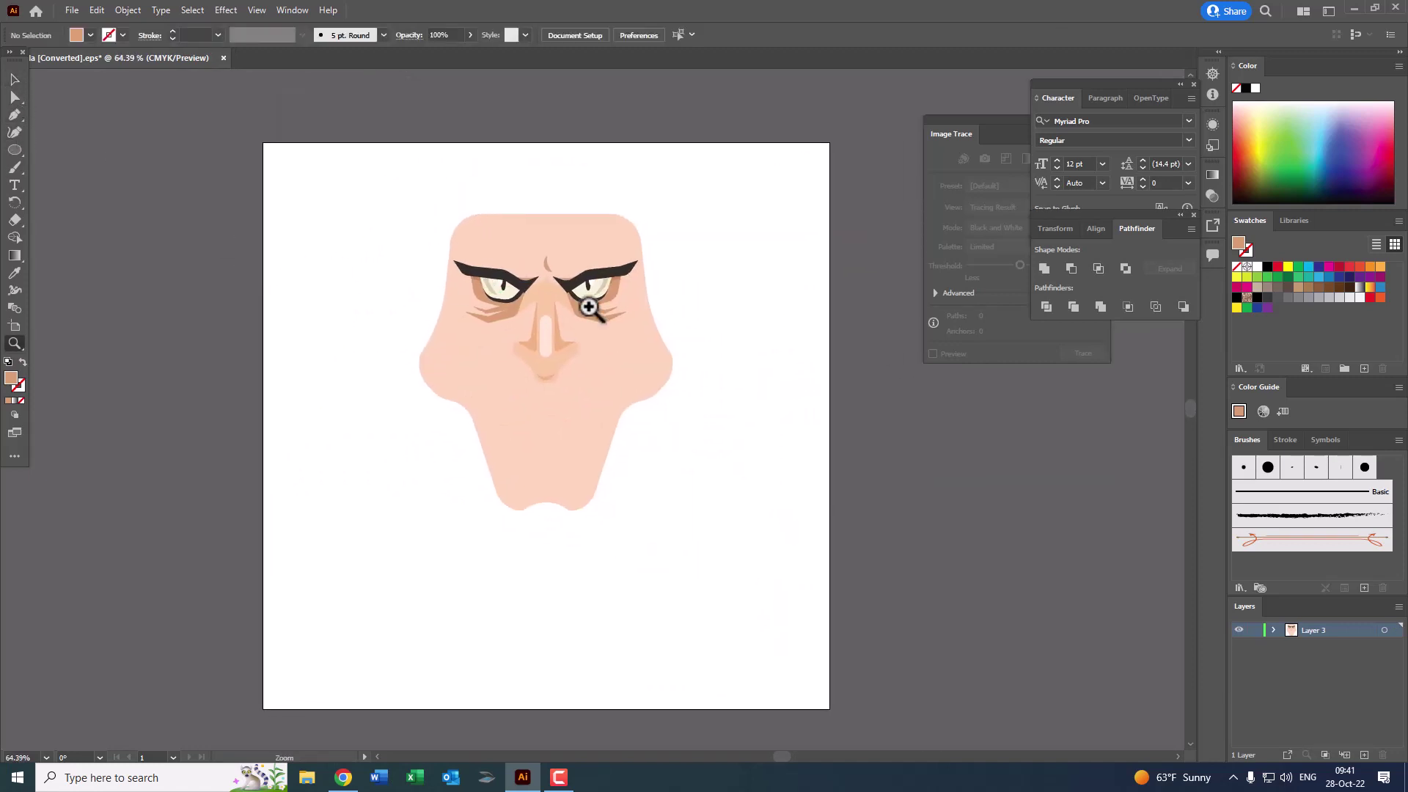
pyautogui.scroll(2, 535, 360)
pyautogui.scroll(1, 587, 377)
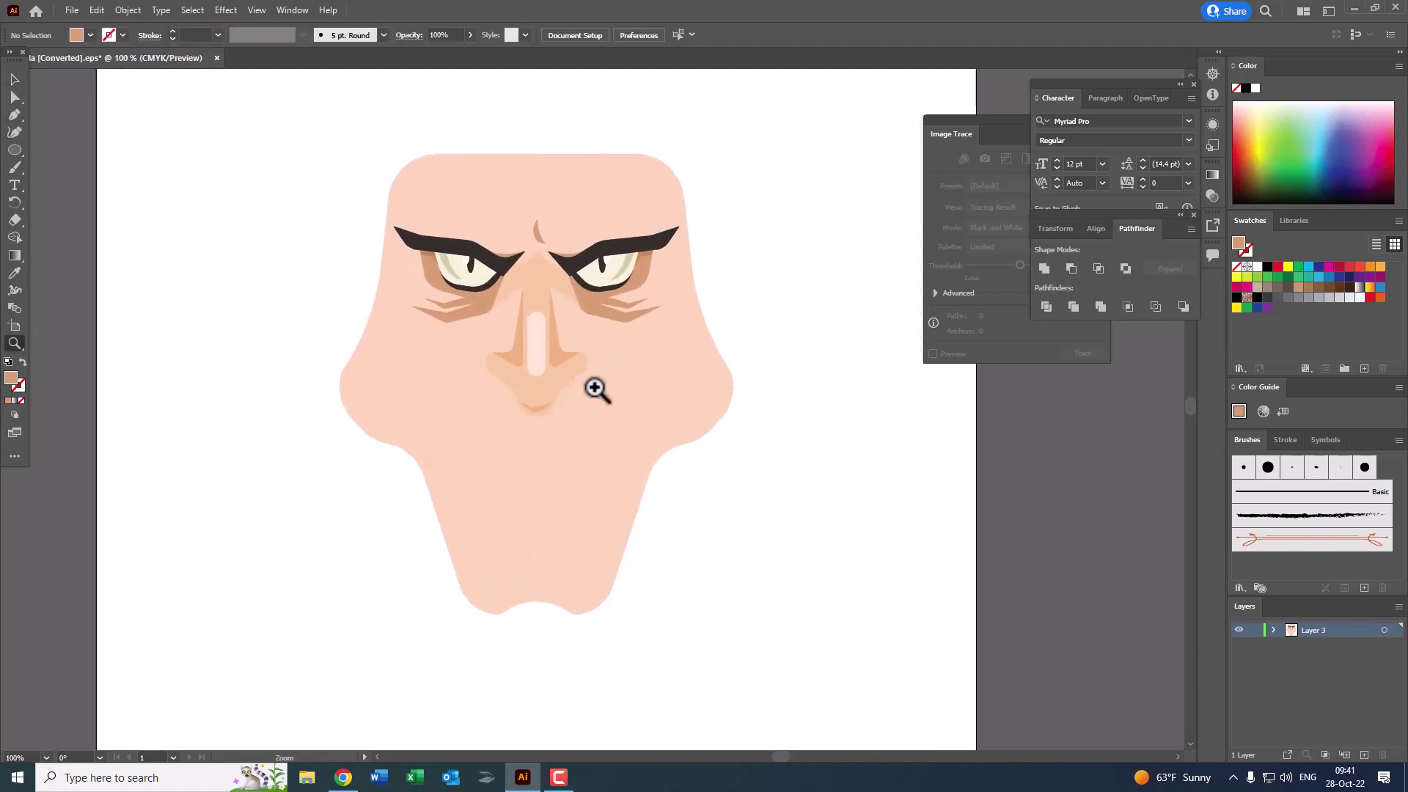
pyautogui.scroll(1, 627, 481)
# Step: Draw a closed dark brown shadow shape under the nose tip, then select the nose group to rearrange it
pyautogui.scroll(3, 627, 480)
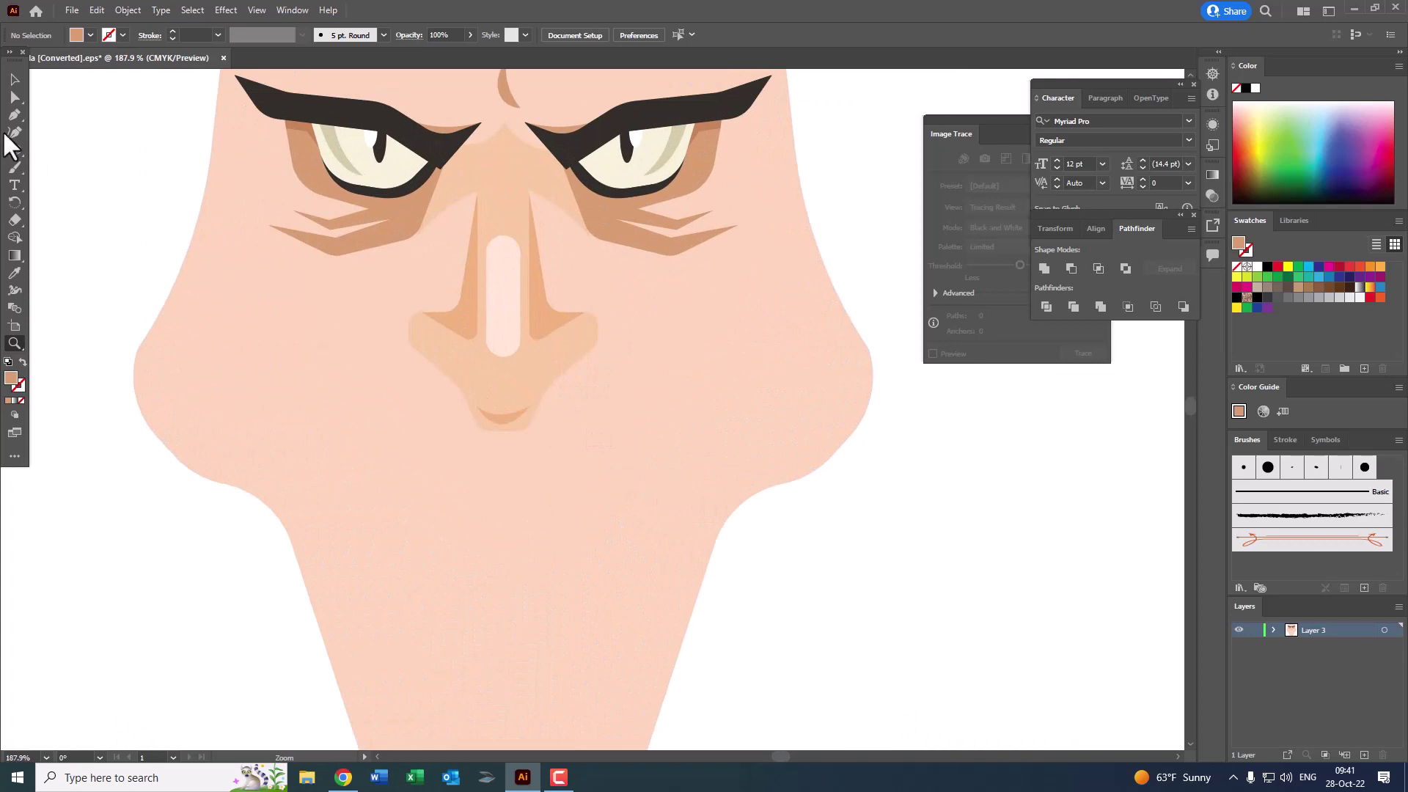
pyautogui.click(416, 340)
pyautogui.click(425, 379)
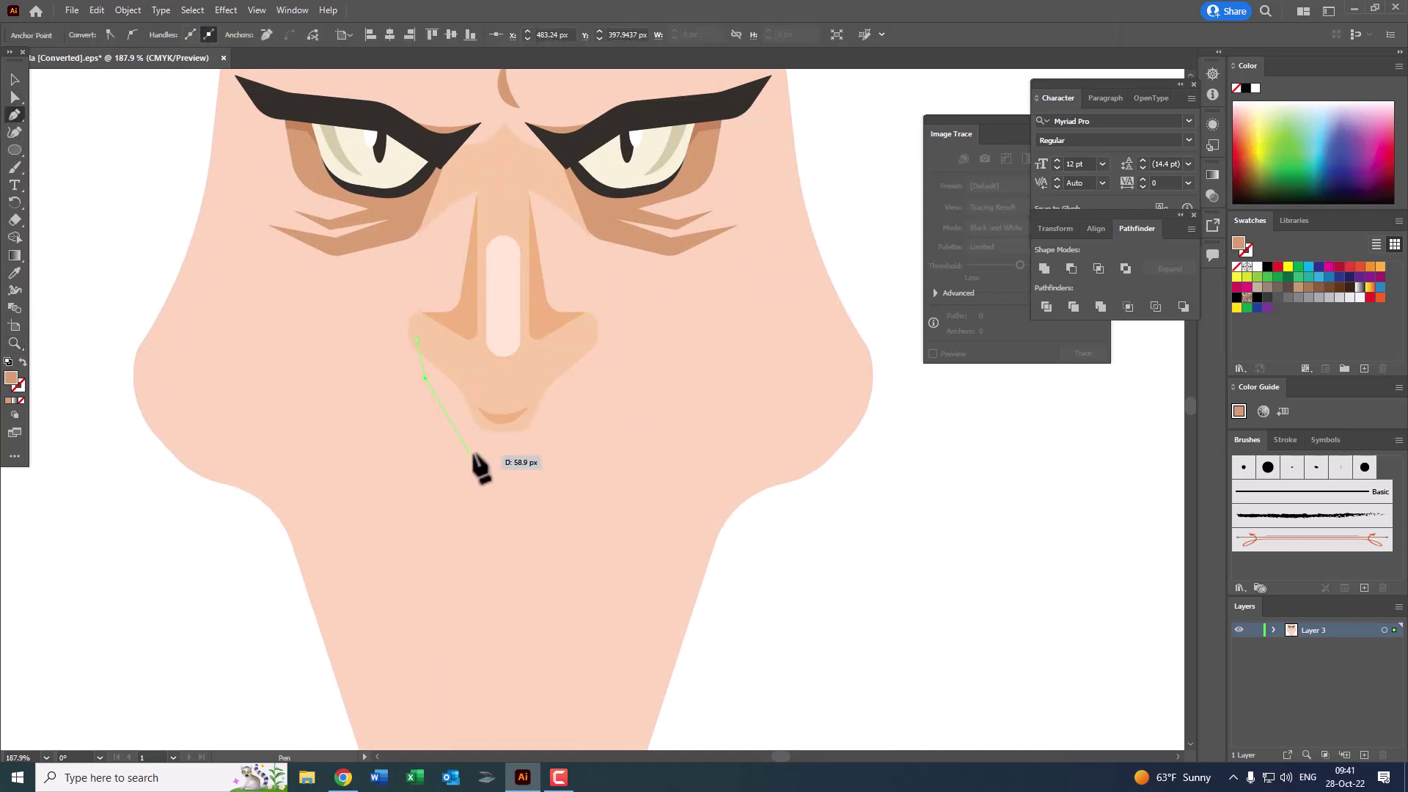
pyautogui.moveTo(459, 430); pyautogui.dragTo(452, 471)
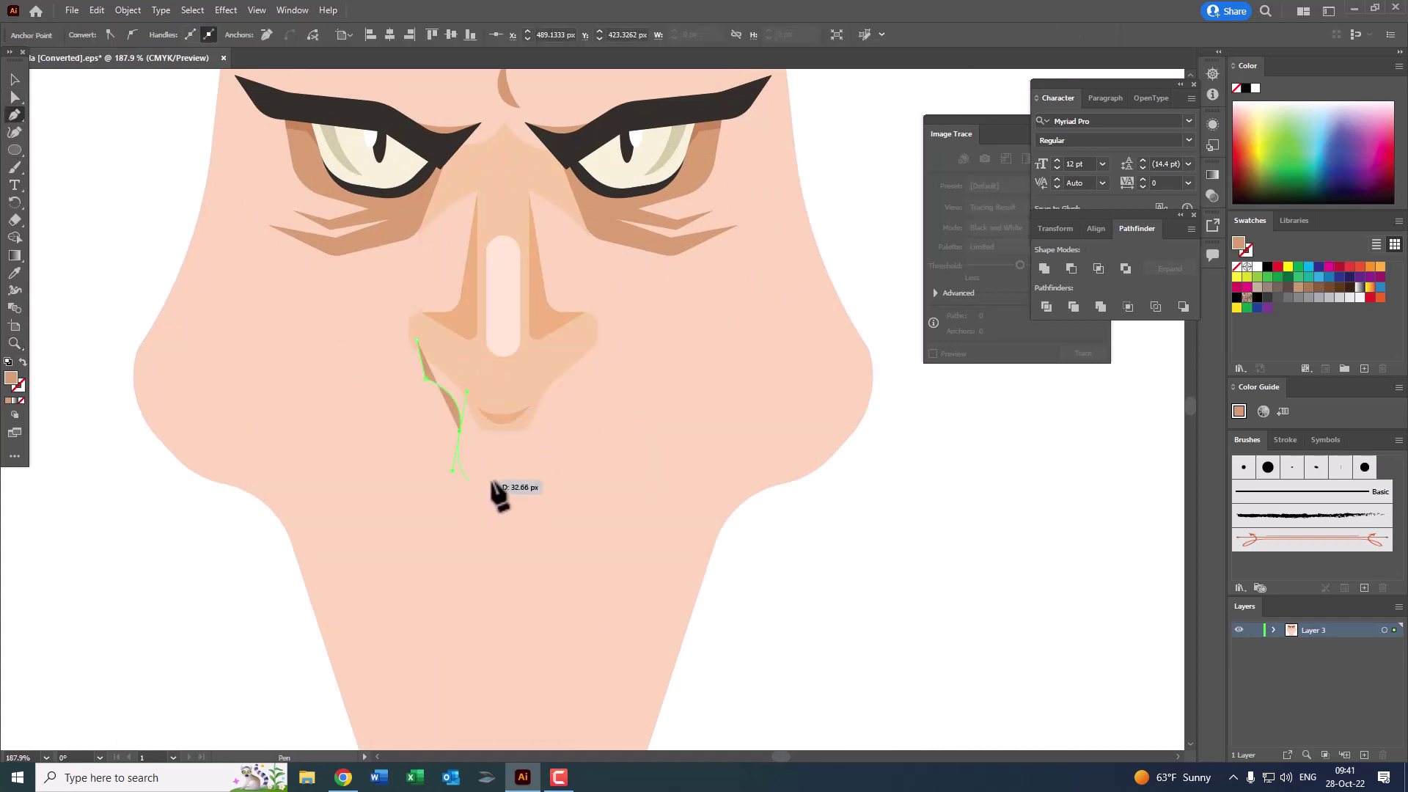
pyautogui.moveTo(555, 441); pyautogui.dragTo(570, 406)
pyautogui.click(622, 355)
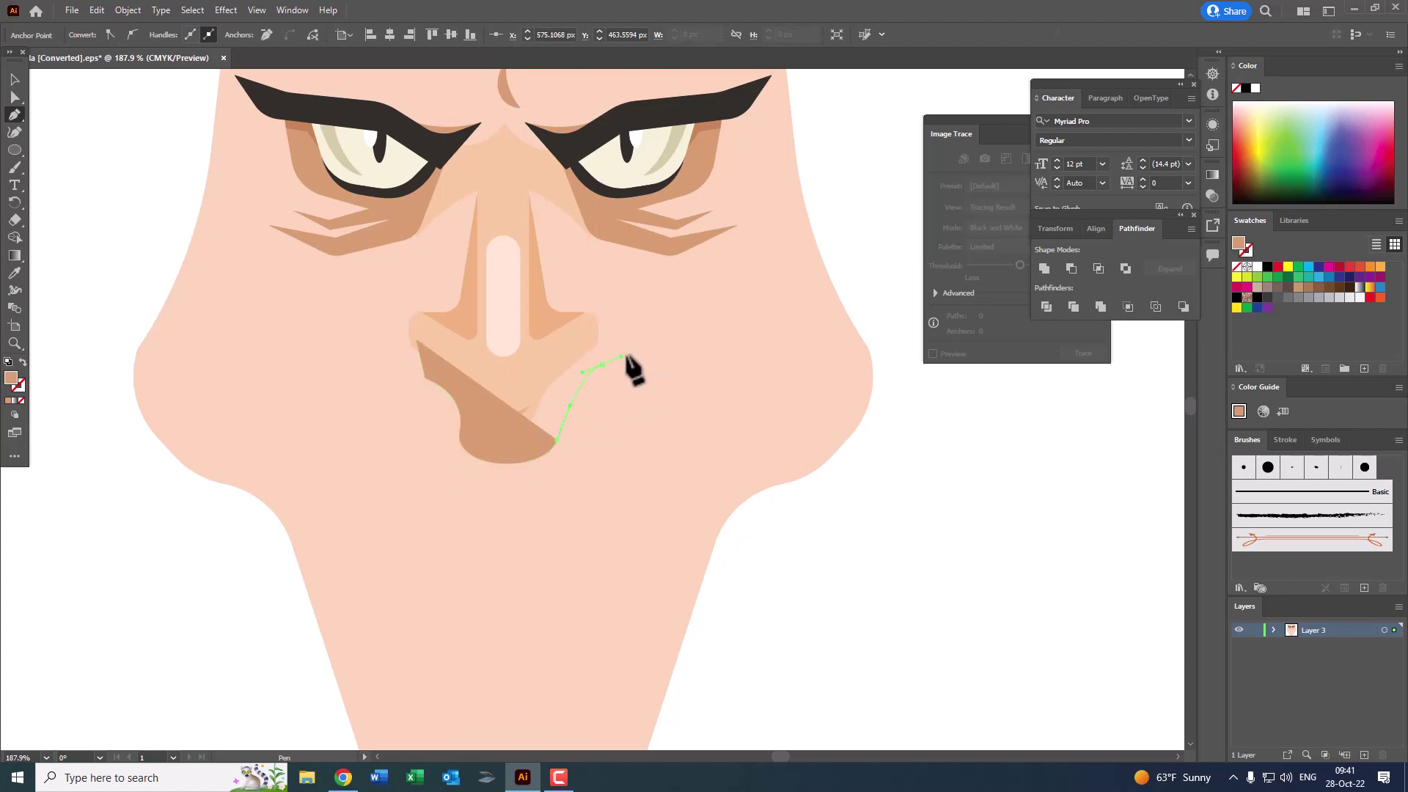
pyautogui.moveTo(624, 355); pyautogui.dragTo(632, 353)
pyautogui.click(418, 340)
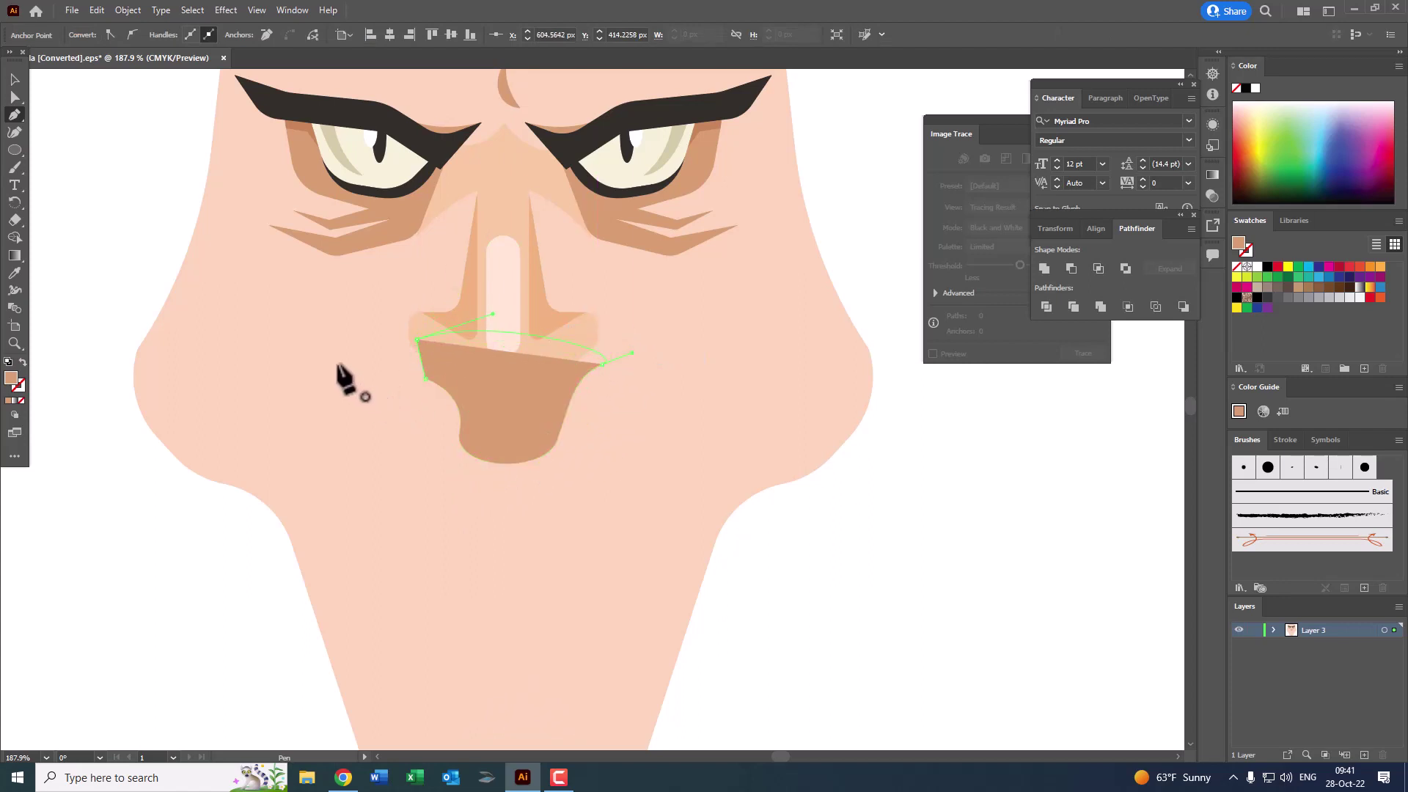
pyautogui.click(473, 278)
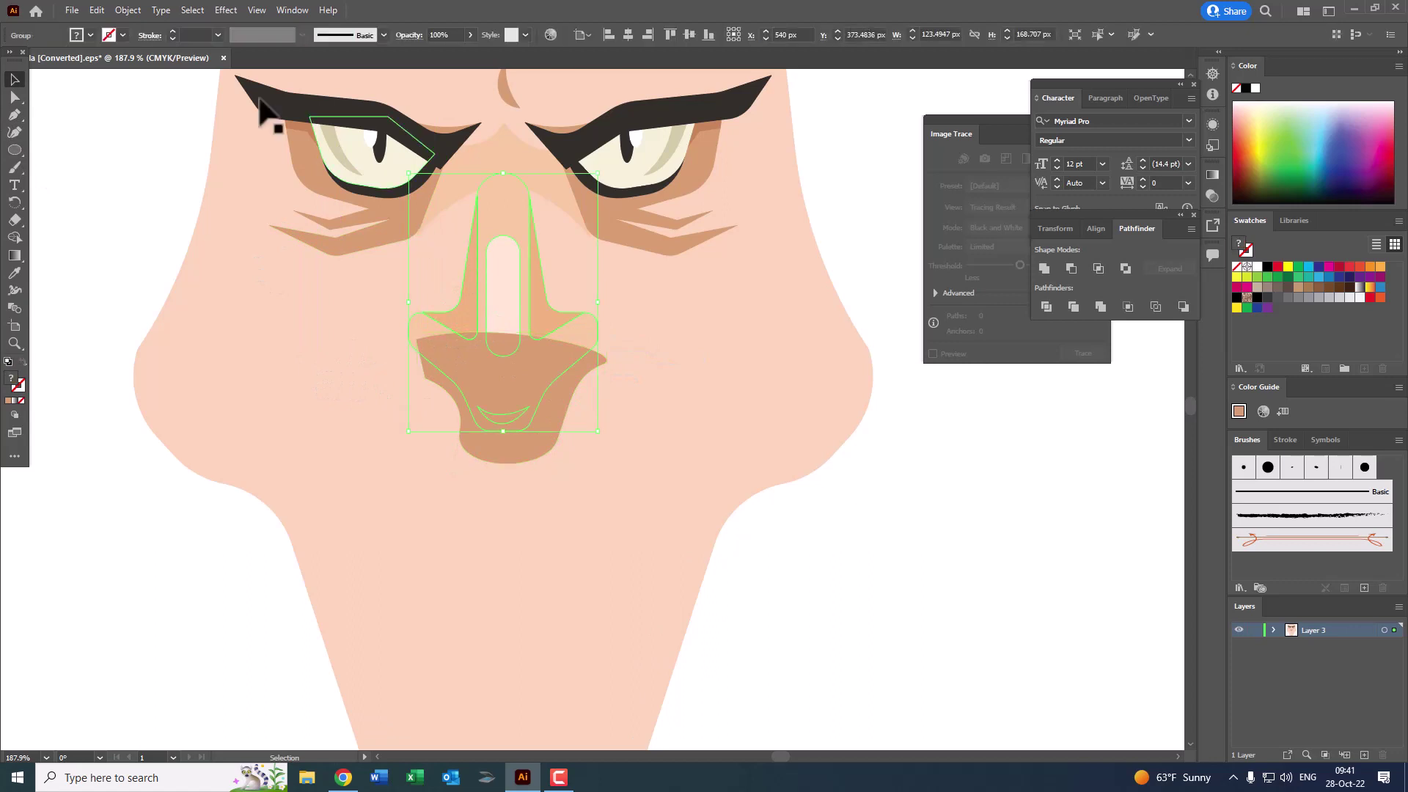
pyautogui.click(127, 10)
# Step: Bring the nose group forward in front of the brown shadow shape
pyautogui.click(367, 59)
pyautogui.press('z')
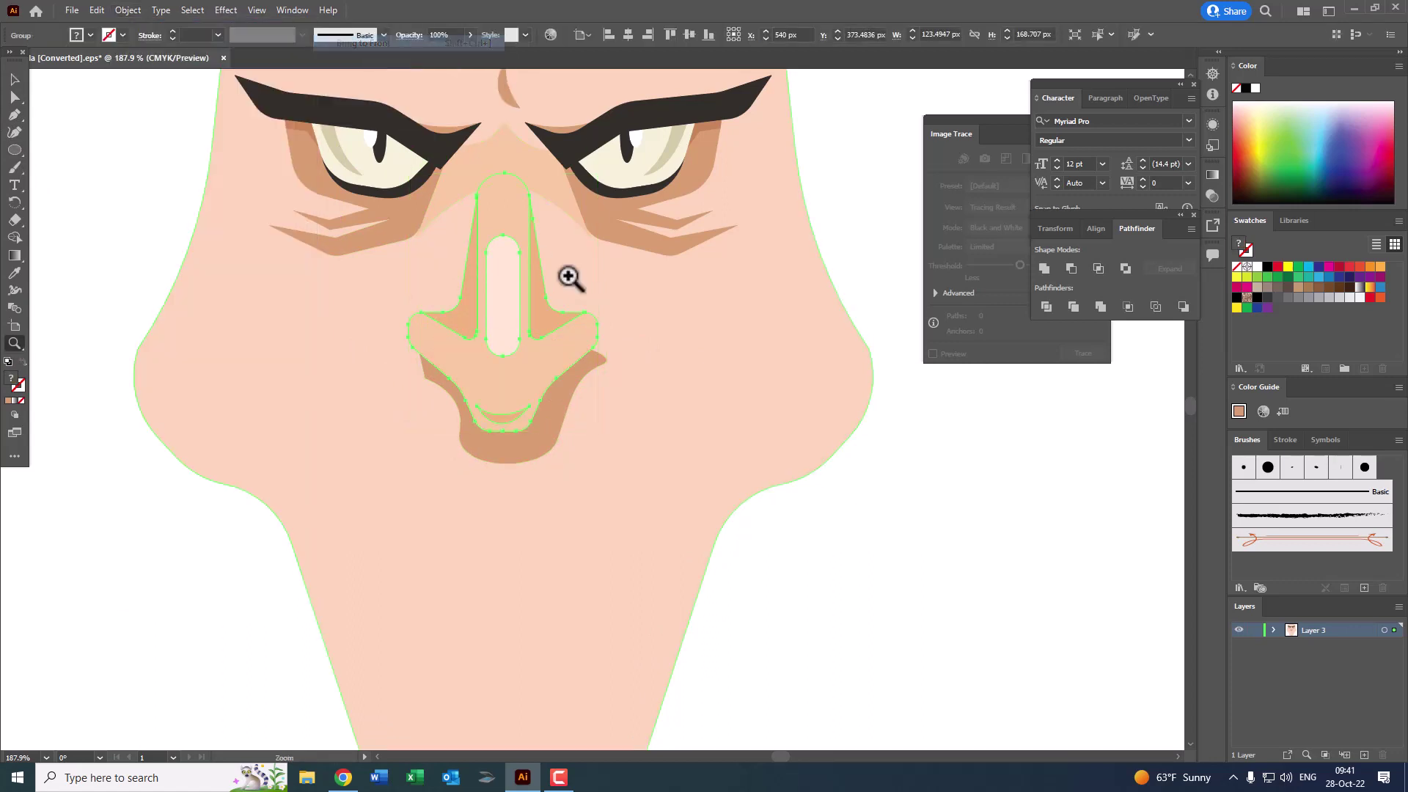
pyautogui.moveTo(569, 277)
pyautogui.mouseDown()
pyautogui.moveTo(399, 346)
pyautogui.moveTo(437, 490)
pyautogui.mouseUp()
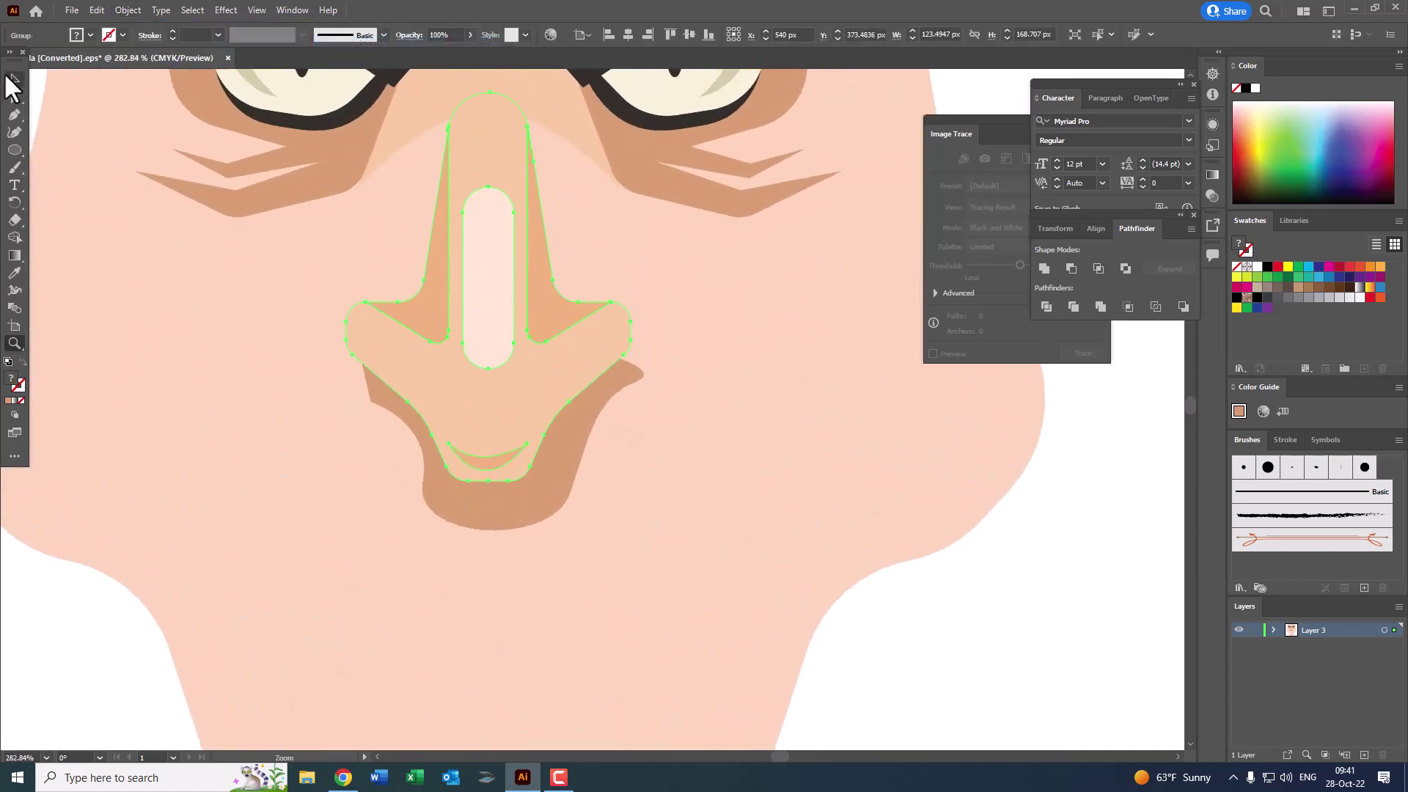
pyautogui.click(14, 79)
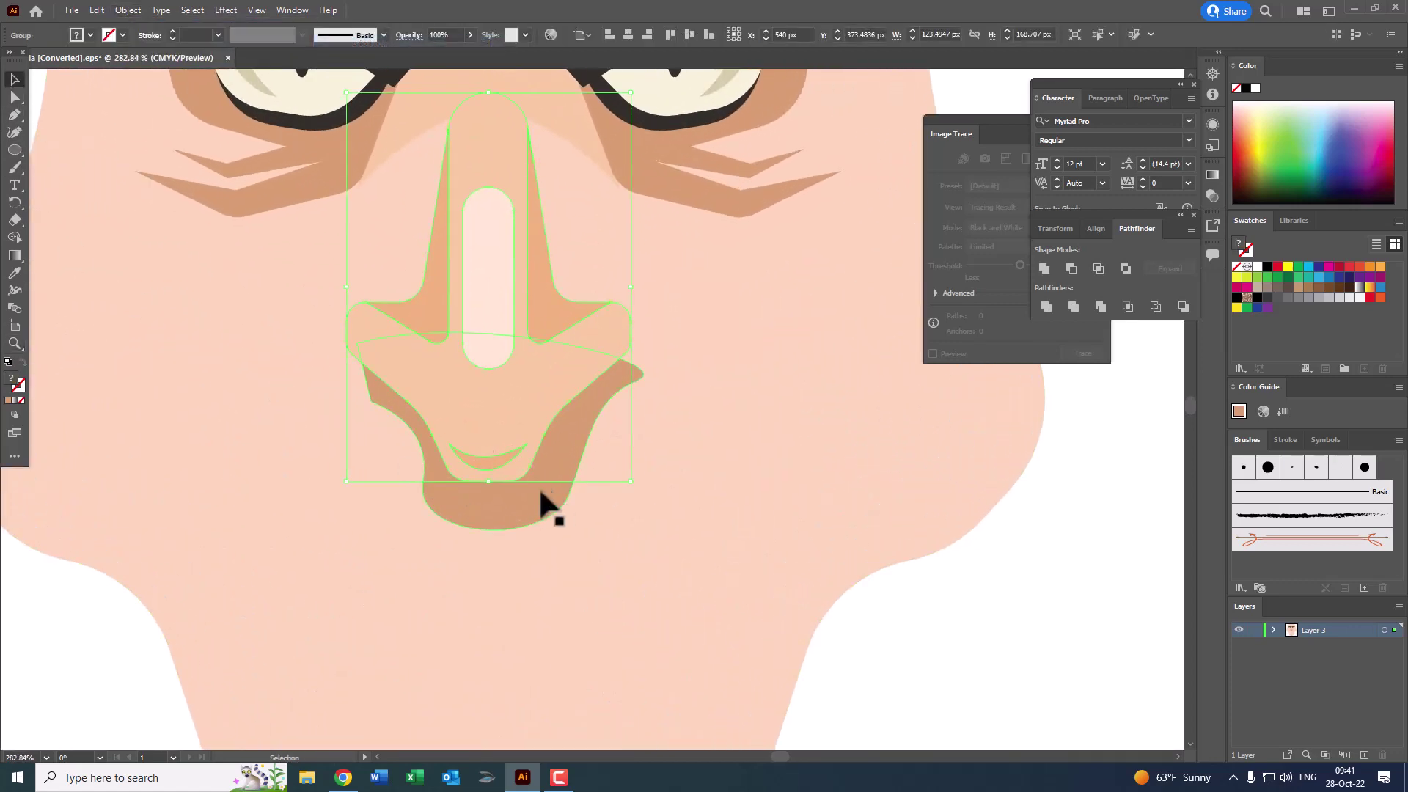
# Step: Reshape the under-nose shading's right tip and top-left curve, deleting the extra top-left point
pyautogui.click(14, 132)
pyautogui.moveTo(642, 368); pyautogui.dragTo(621, 347)
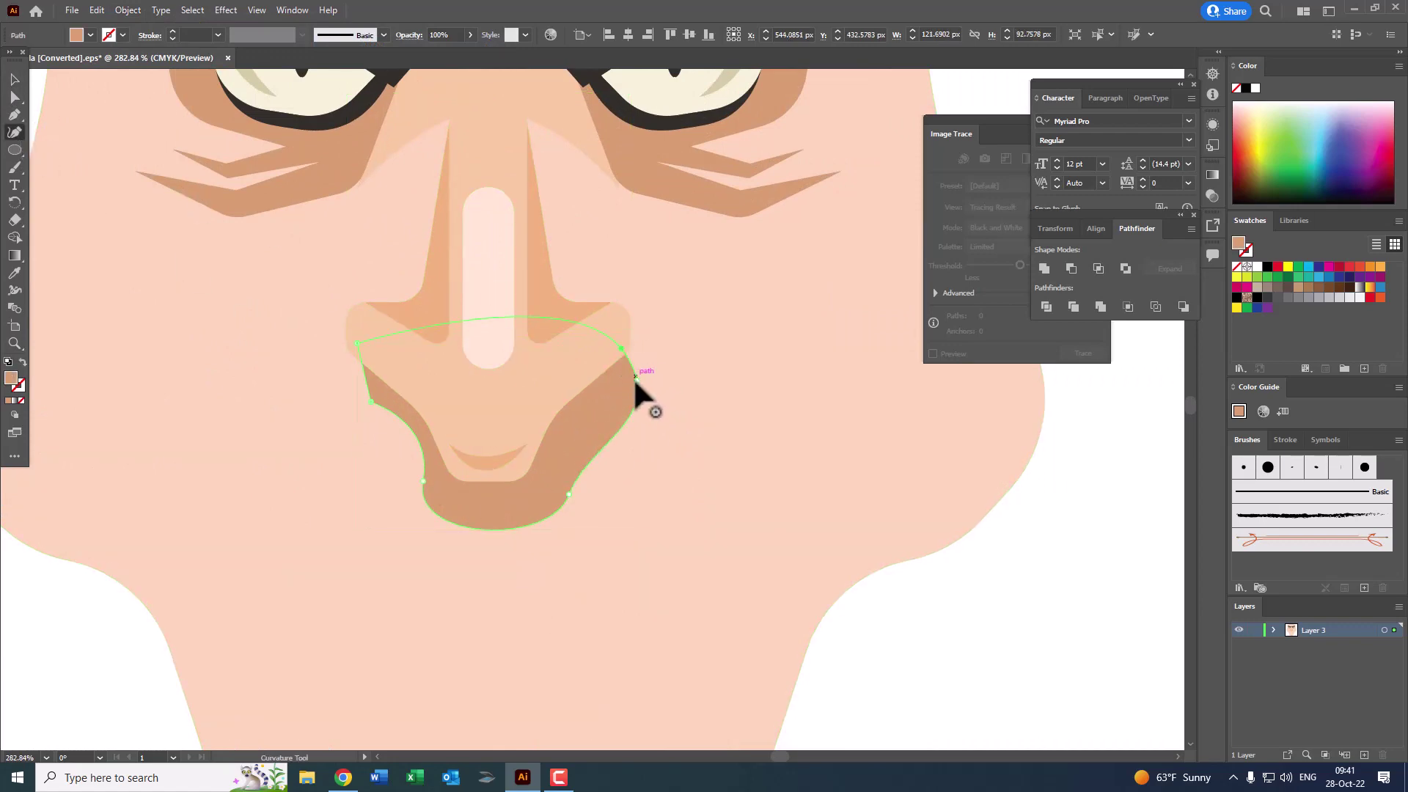
pyautogui.click(613, 381)
pyautogui.moveTo(569, 494); pyautogui.dragTo(566, 484)
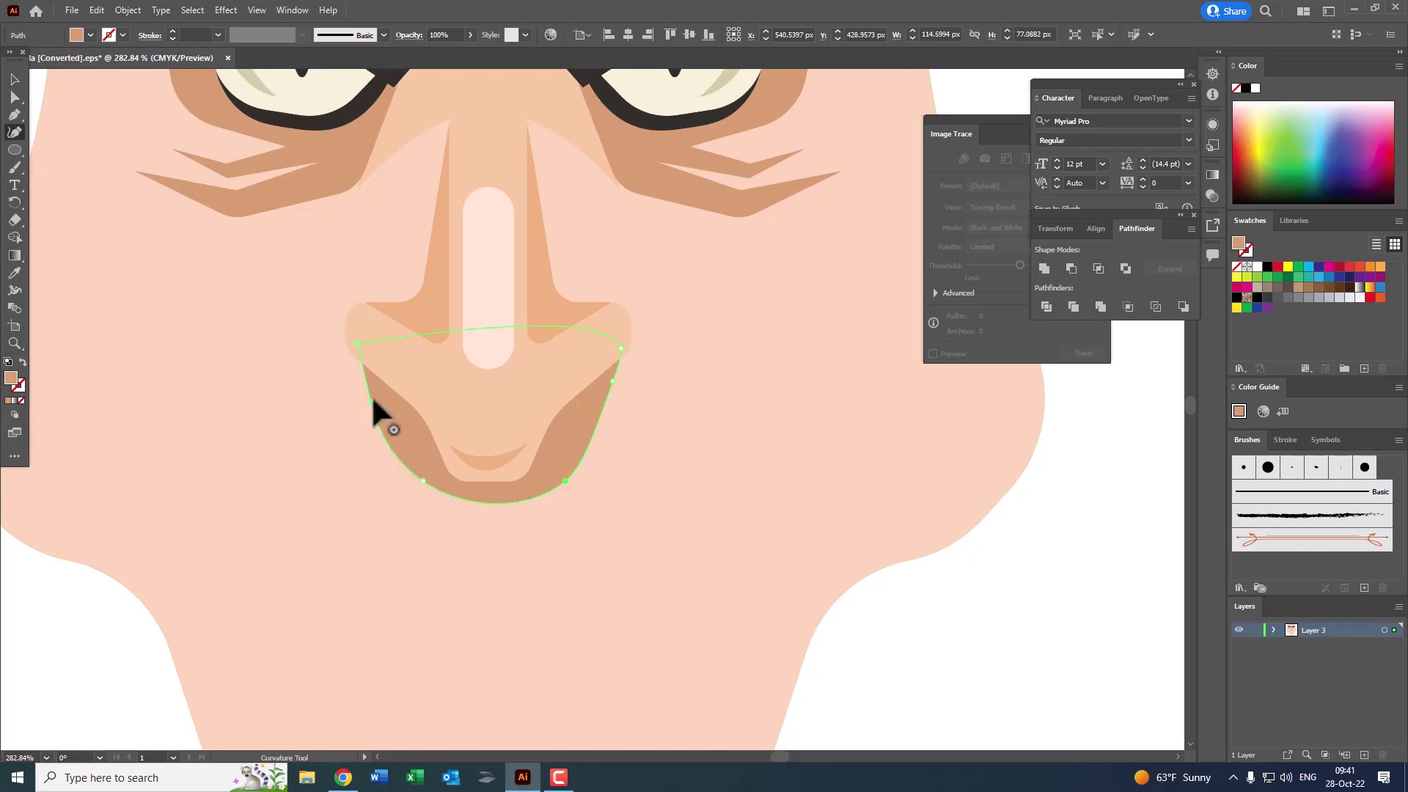
pyautogui.moveTo(371, 401); pyautogui.dragTo(380, 395)
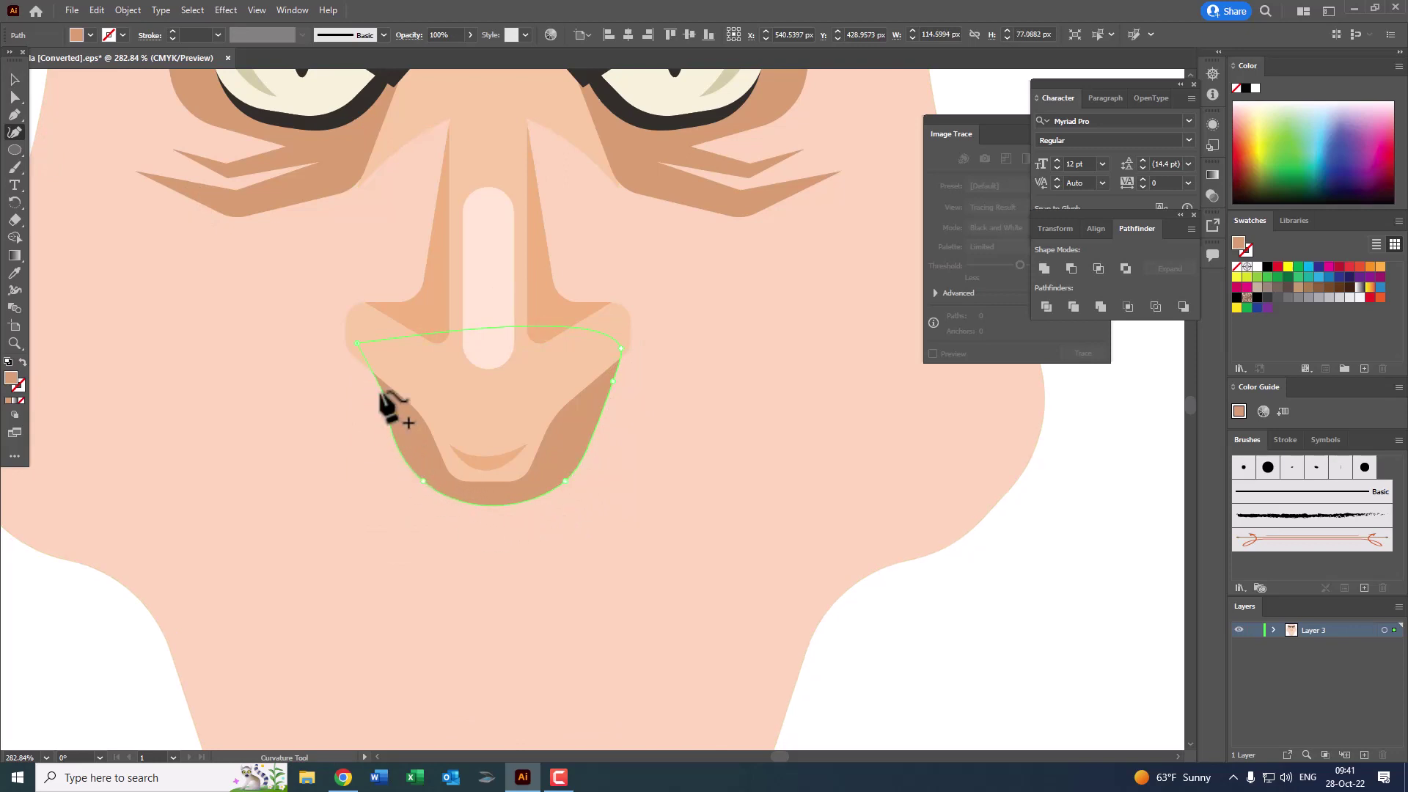
pyautogui.click(351, 345)
pyautogui.moveTo(359, 341); pyautogui.dragTo(375, 325)
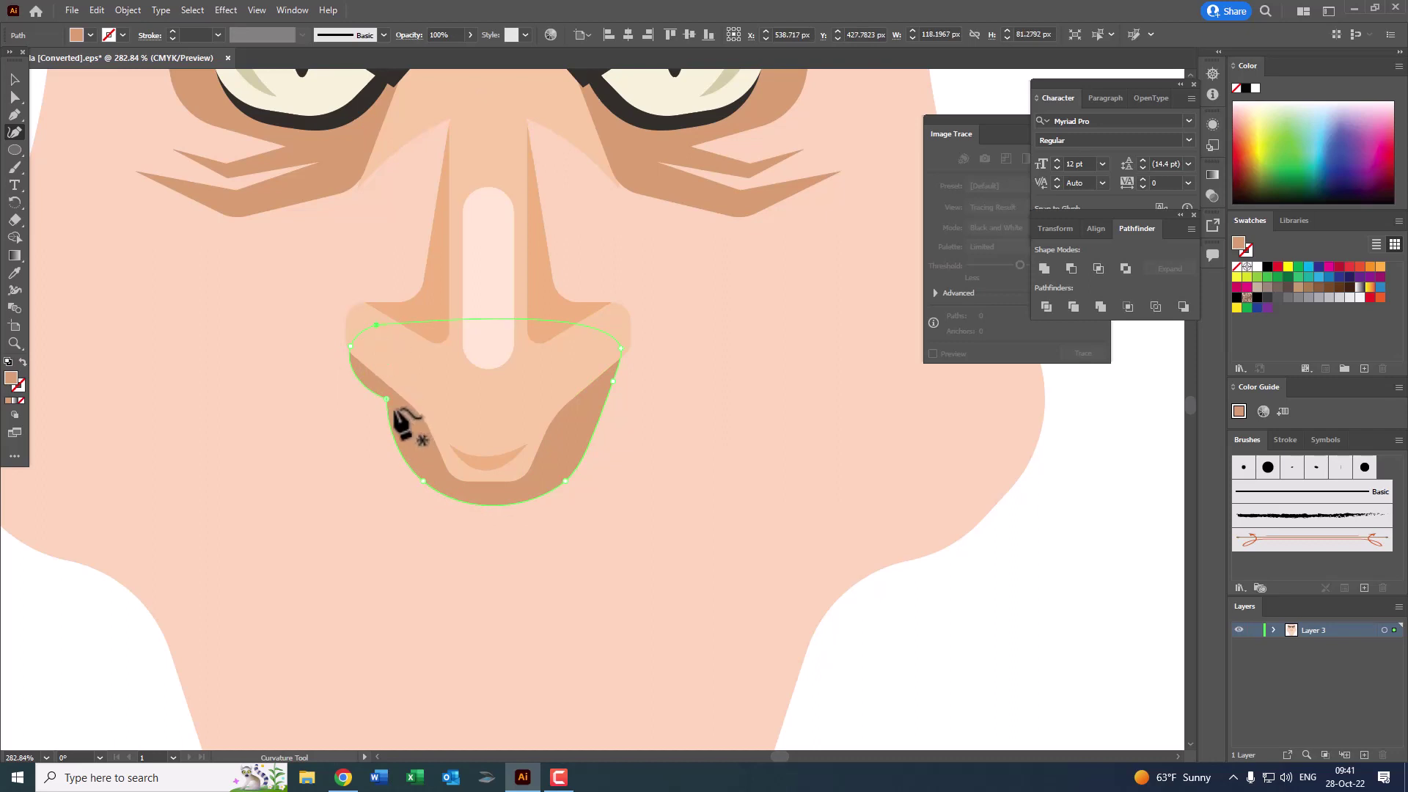
pyautogui.press('Delete')
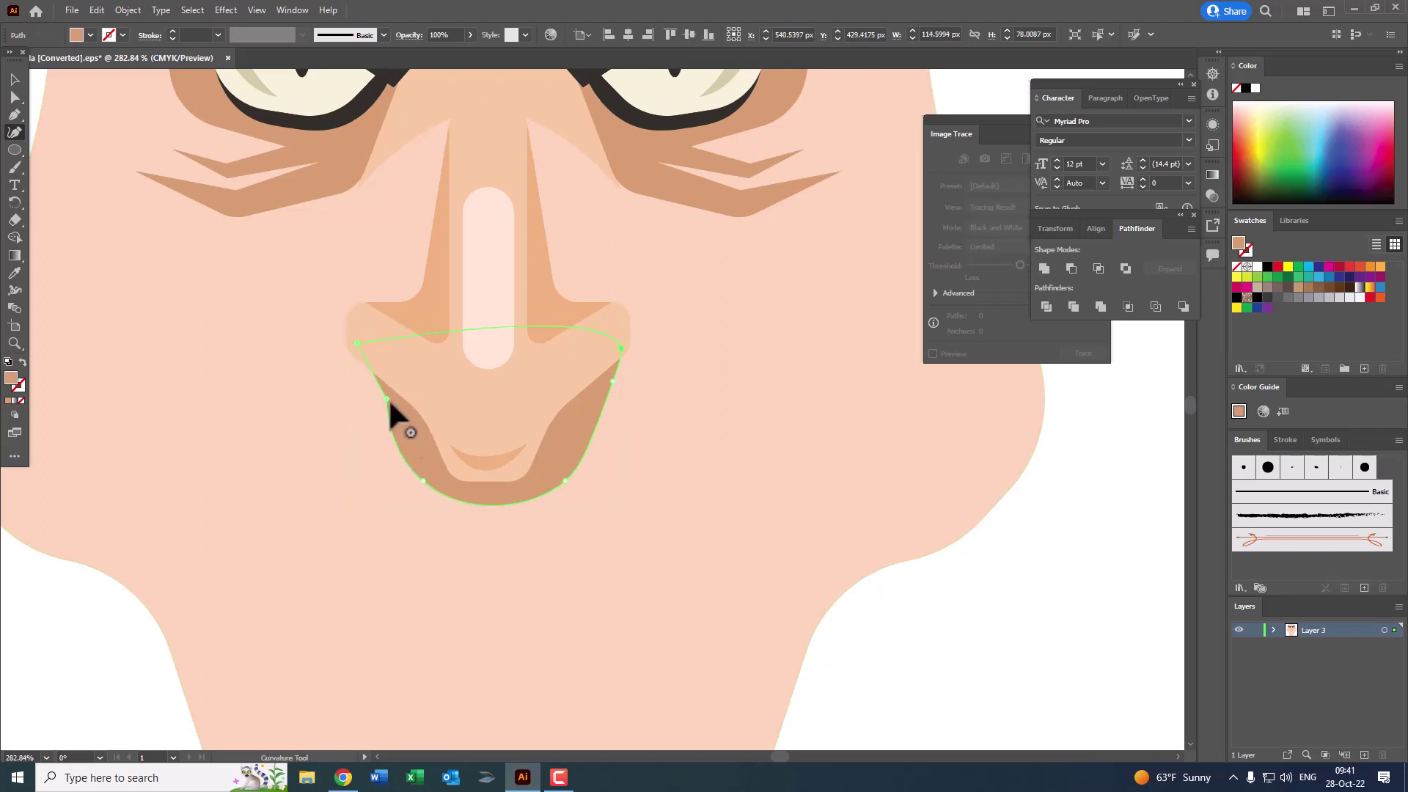
# Step: Bend the shading's left side inward, rework its bottom curve, and remove two left-side points
pyautogui.moveTo(394, 450); pyautogui.dragTo(404, 434)
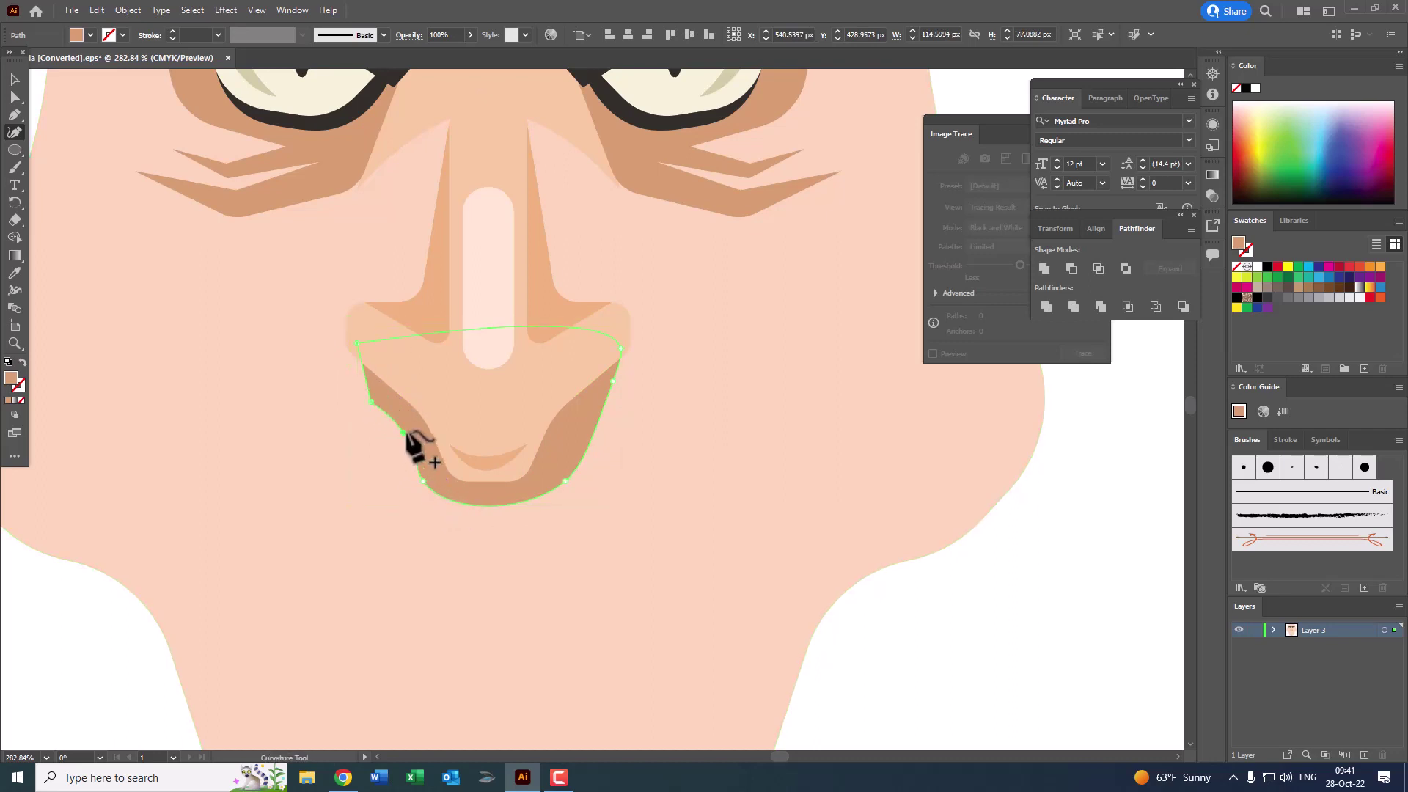
pyautogui.moveTo(566, 481); pyautogui.dragTo(545, 489)
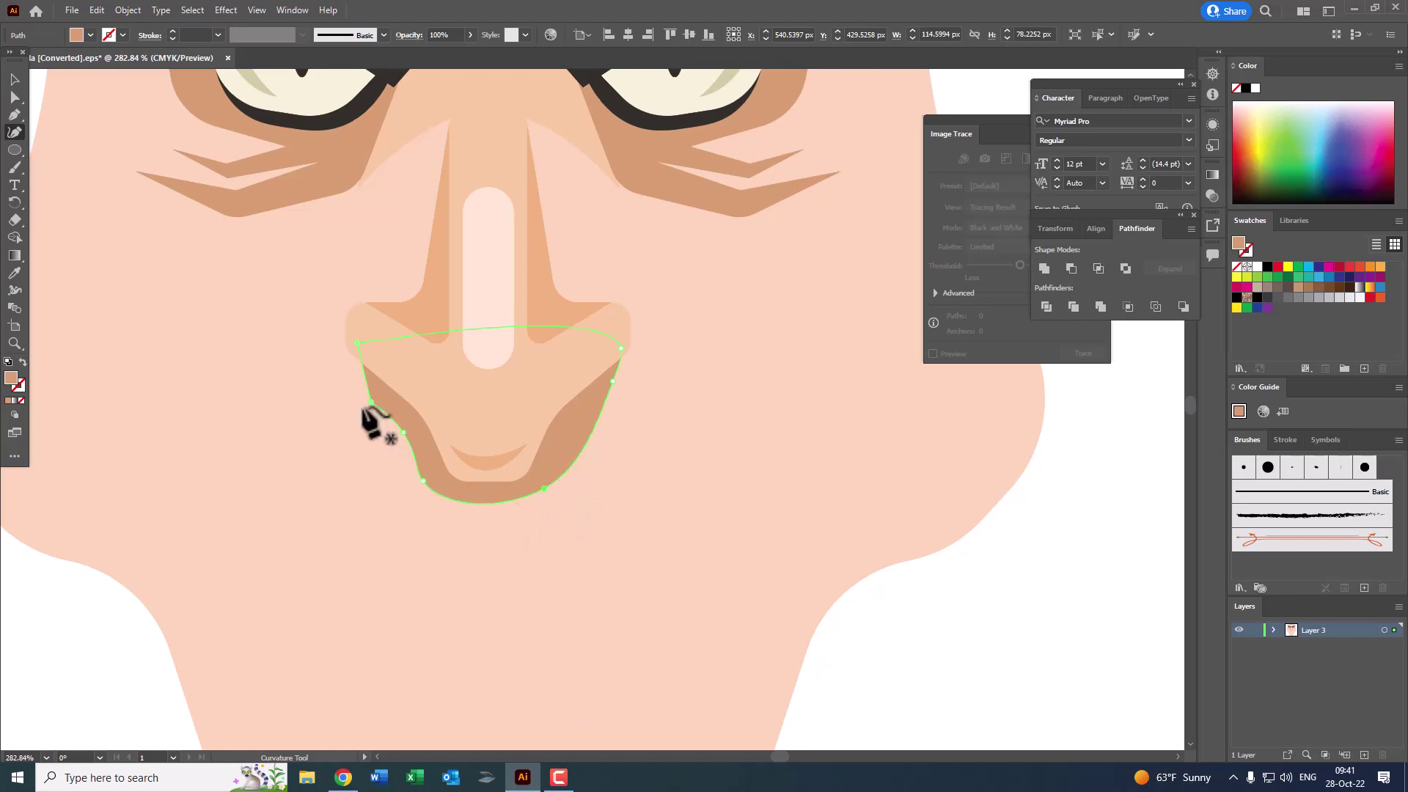
pyautogui.moveTo(369, 401); pyautogui.dragTo(359, 366)
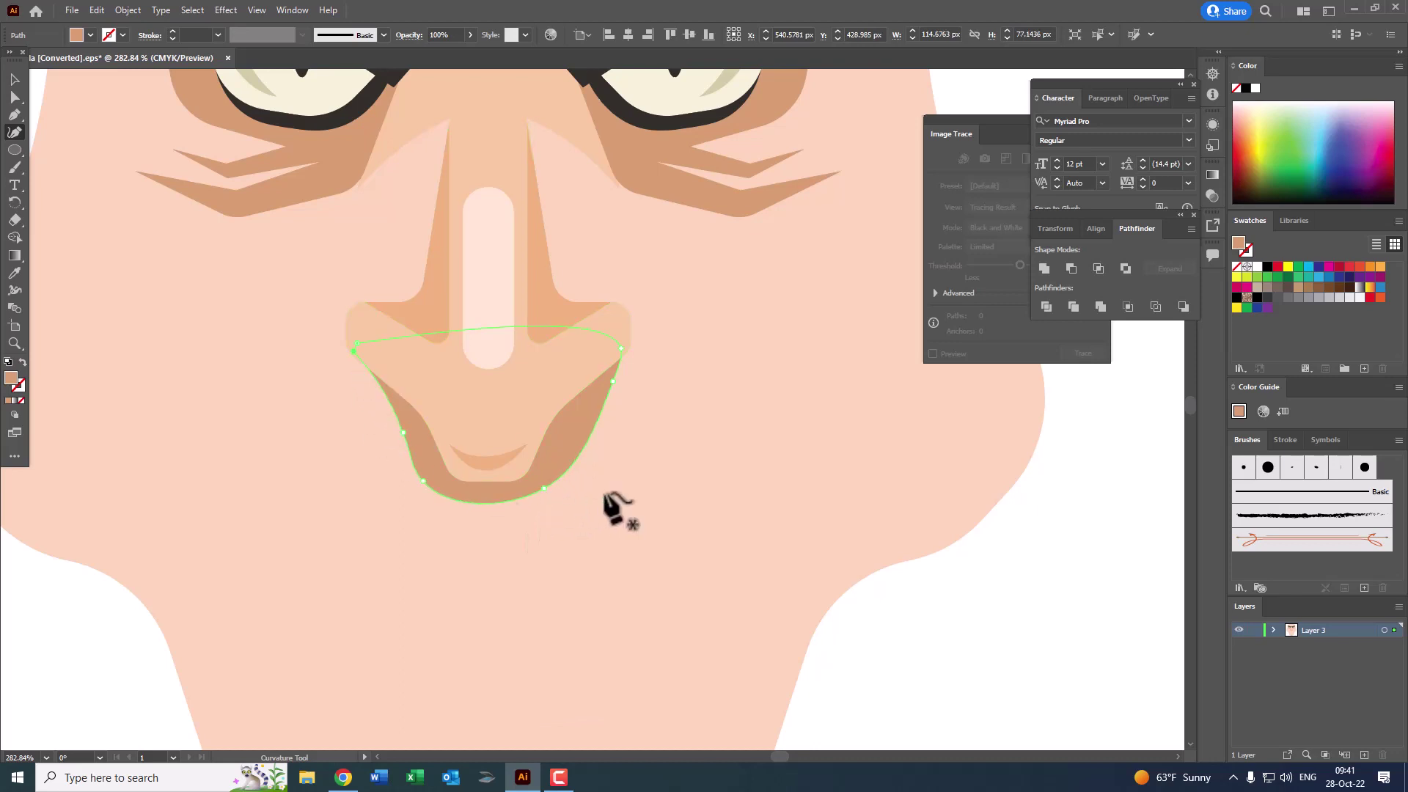
pyautogui.moveTo(614, 383); pyautogui.dragTo(609, 367)
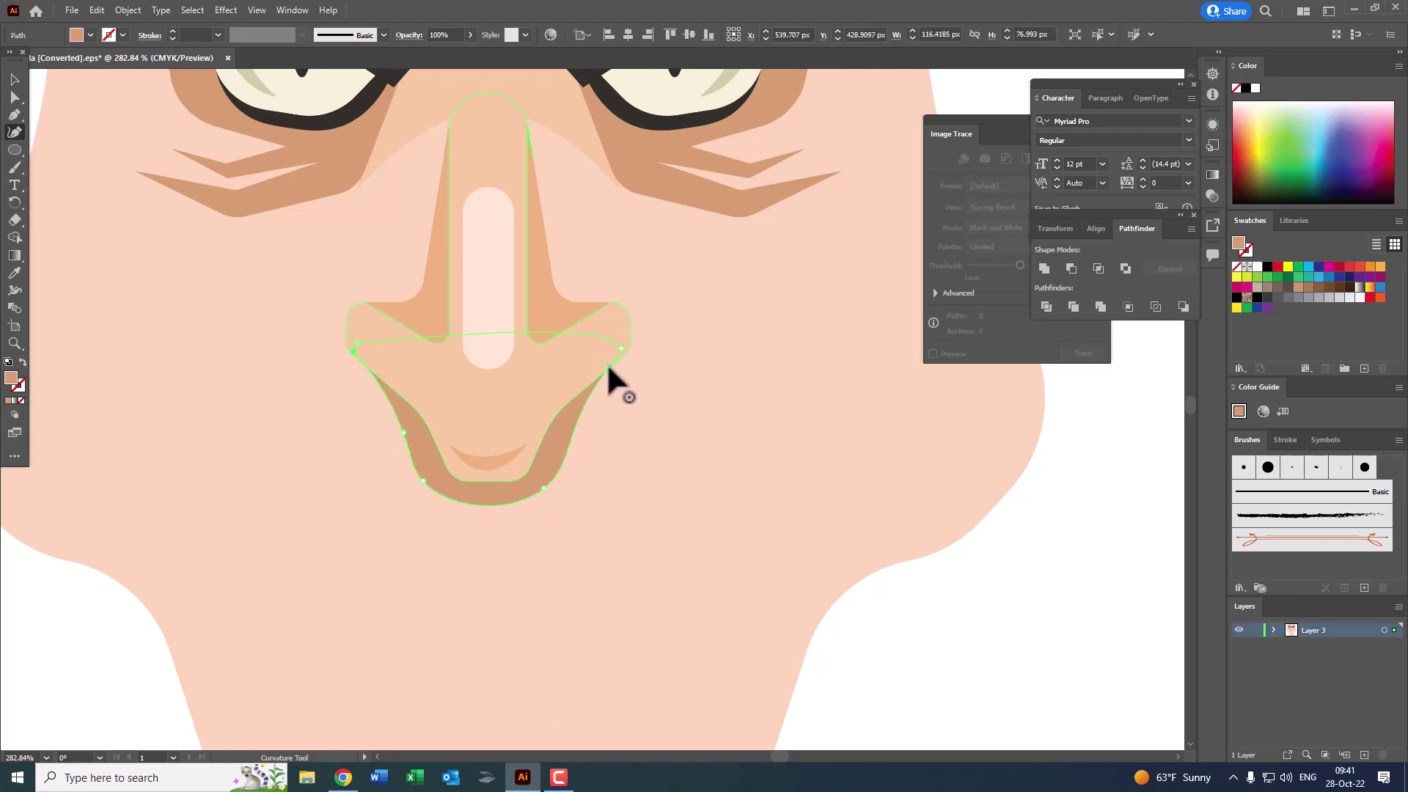
pyautogui.click(443, 504)
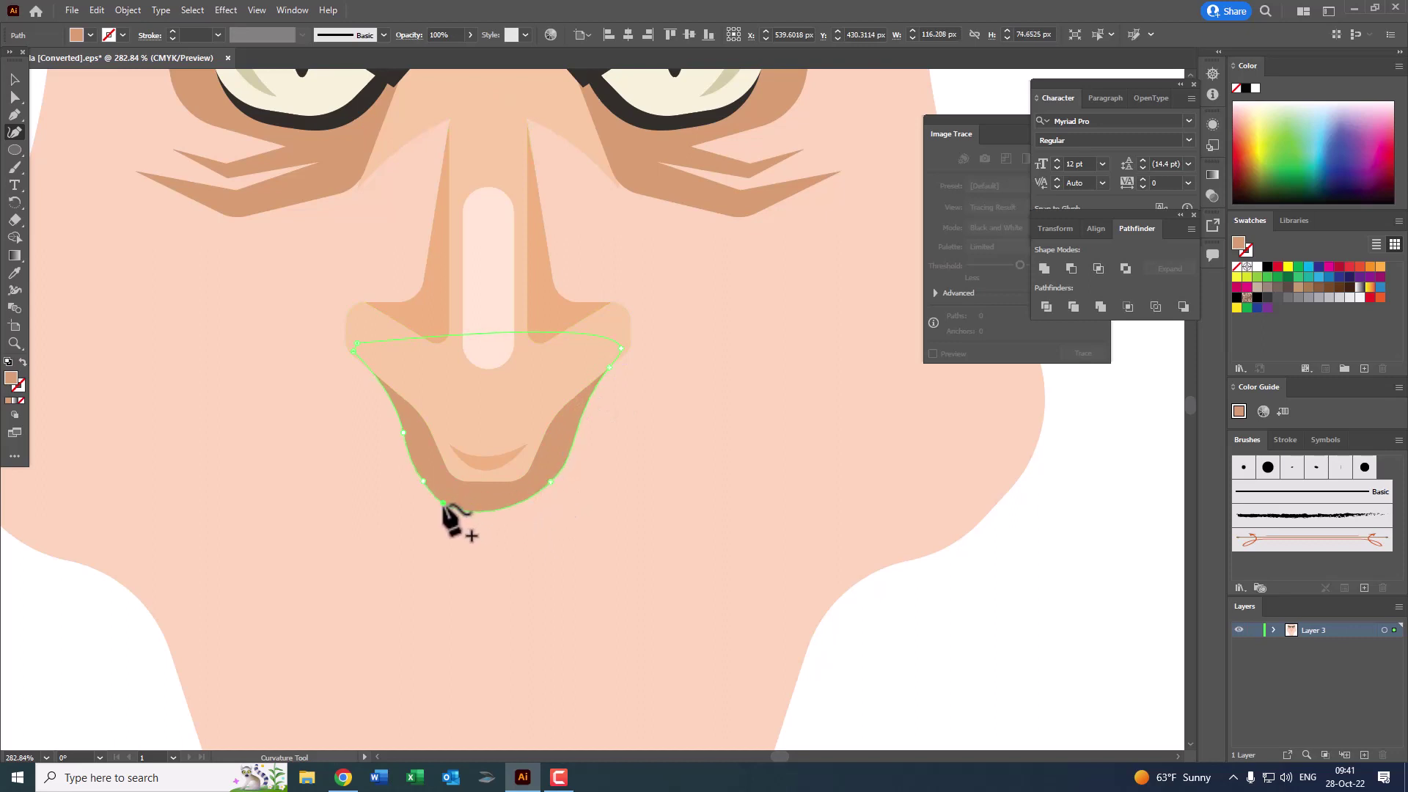
pyautogui.click(528, 504)
pyautogui.moveTo(530, 505); pyautogui.dragTo(535, 503)
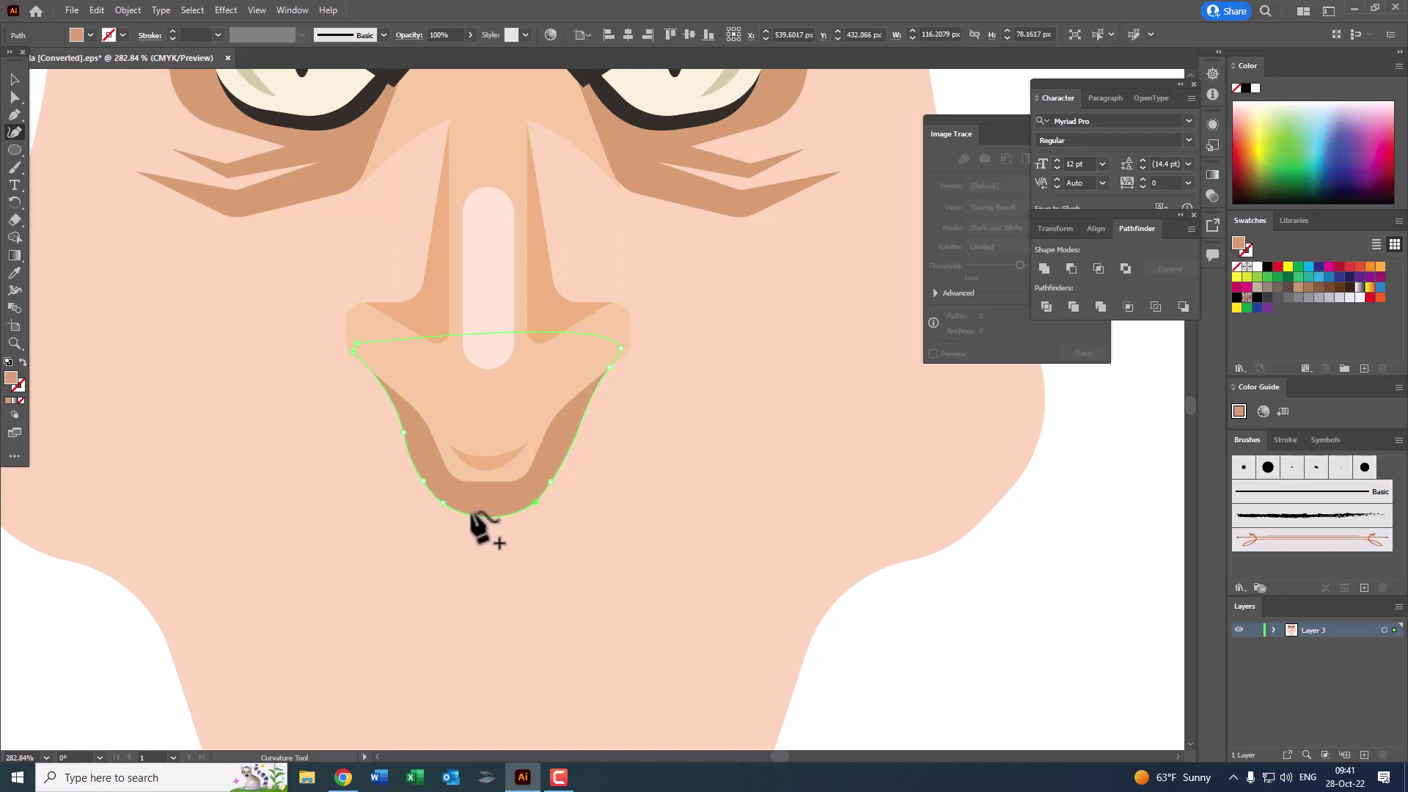
pyautogui.moveTo(443, 500); pyautogui.dragTo(442, 492)
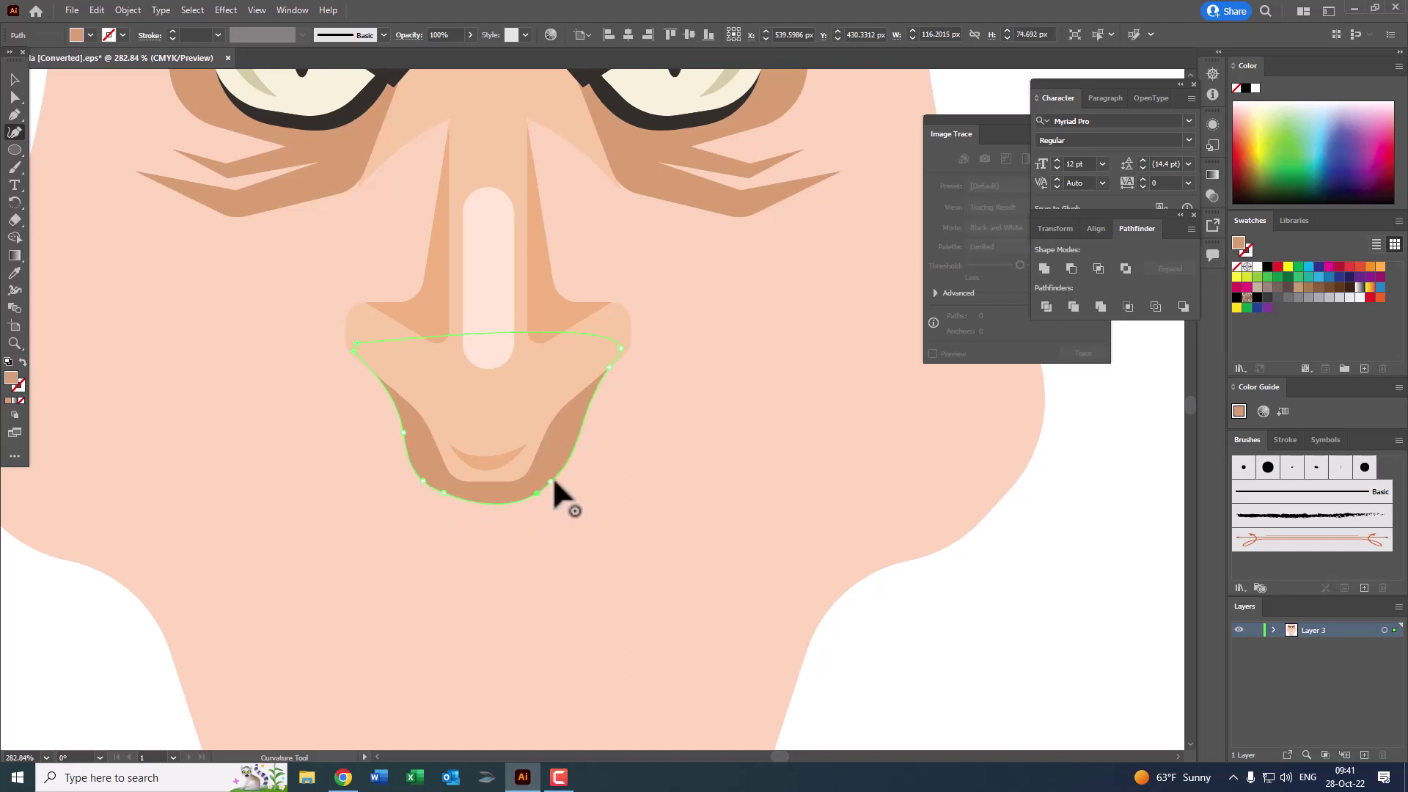
pyautogui.moveTo(550, 483); pyautogui.dragTo(566, 440)
pyautogui.press('Delete')
pyautogui.press('Delete')
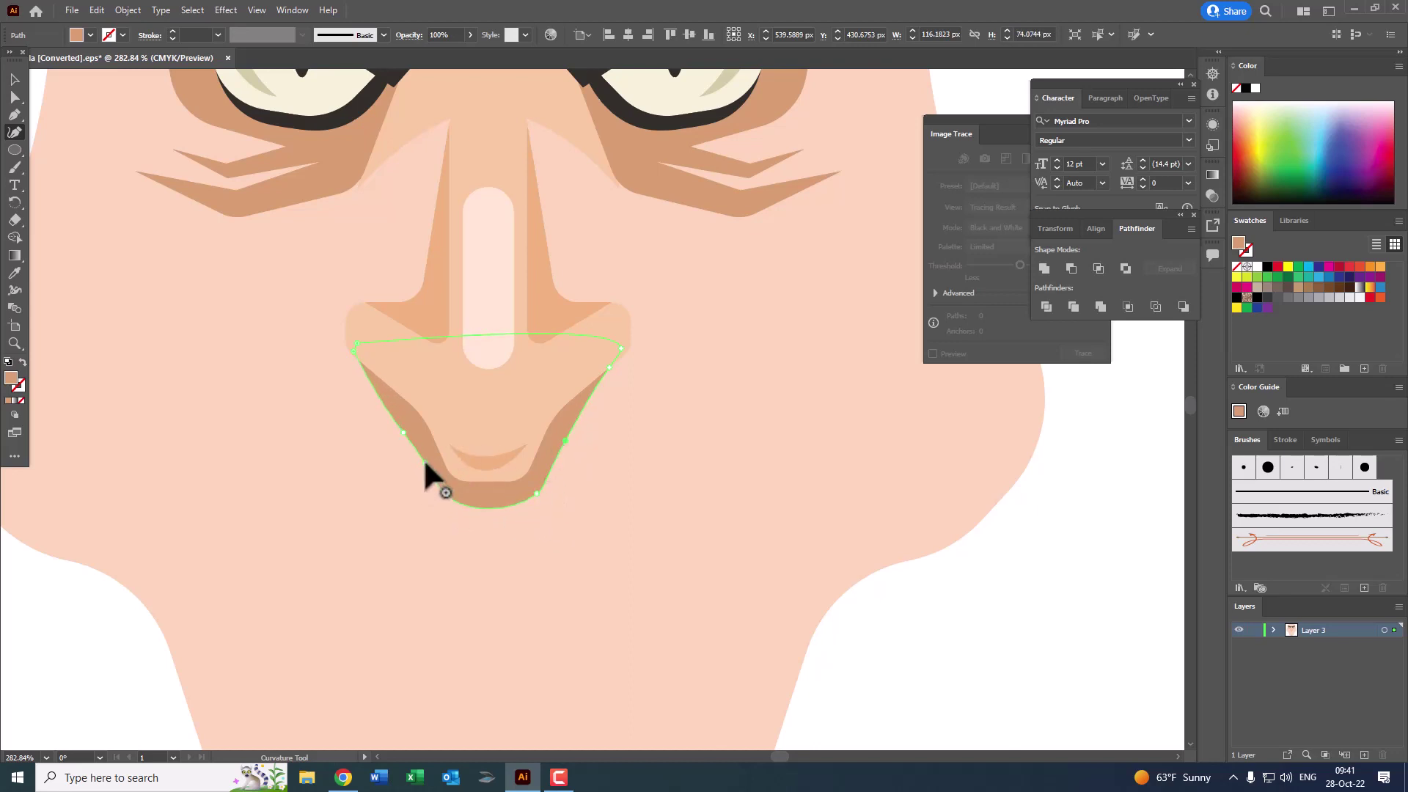
# Step: Refine the shading's bottom and lower-left corner up close, then zoom out to the whole face
pyautogui.press('z')
pyautogui.moveTo(409, 424)
pyautogui.mouseDown()
pyautogui.moveTo(653, 534)
pyautogui.moveTo(679, 575)
pyautogui.mouseUp()
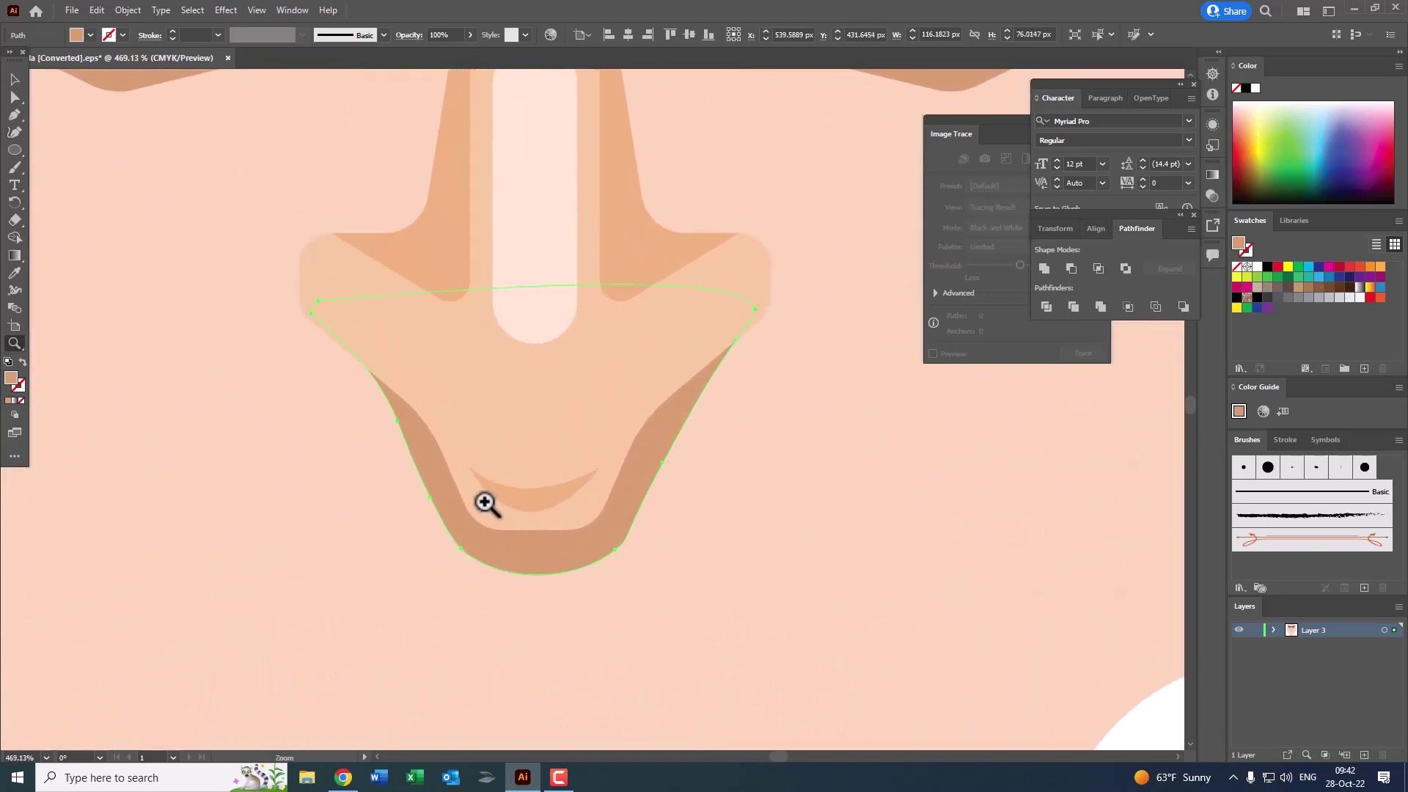
pyautogui.click(14, 132)
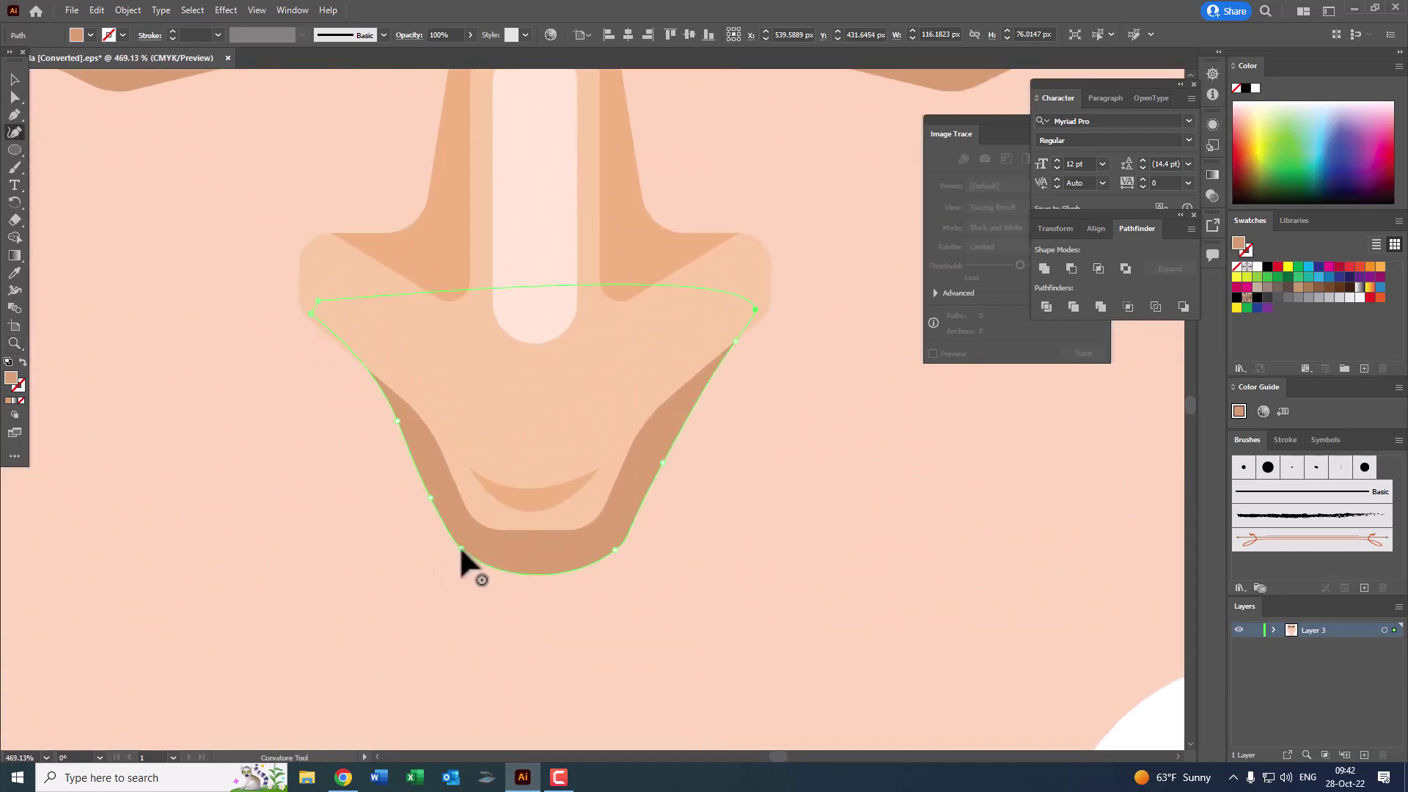
pyautogui.moveTo(461, 549); pyautogui.dragTo(452, 546)
pyautogui.moveTo(540, 573)
pyautogui.mouseDown()
pyautogui.moveTo(457, 415)
pyautogui.moveTo(276, 431)
pyautogui.moveTo(617, 509)
pyautogui.moveTo(702, 361)
pyautogui.moveTo(727, 391)
pyautogui.mouseUp()
pyautogui.press('z')
pyautogui.click(15, 134)
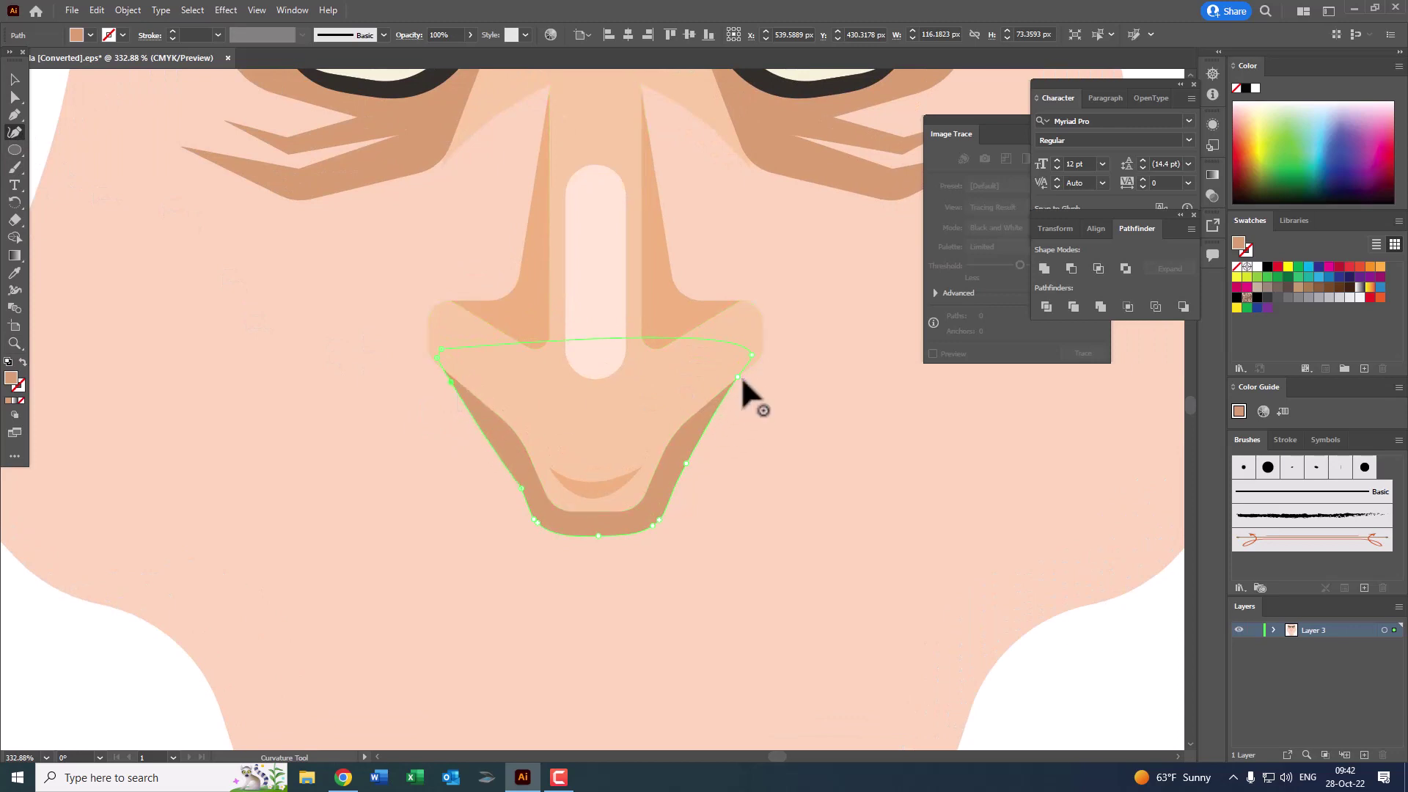
pyautogui.moveTo(739, 377); pyautogui.dragTo(748, 369)
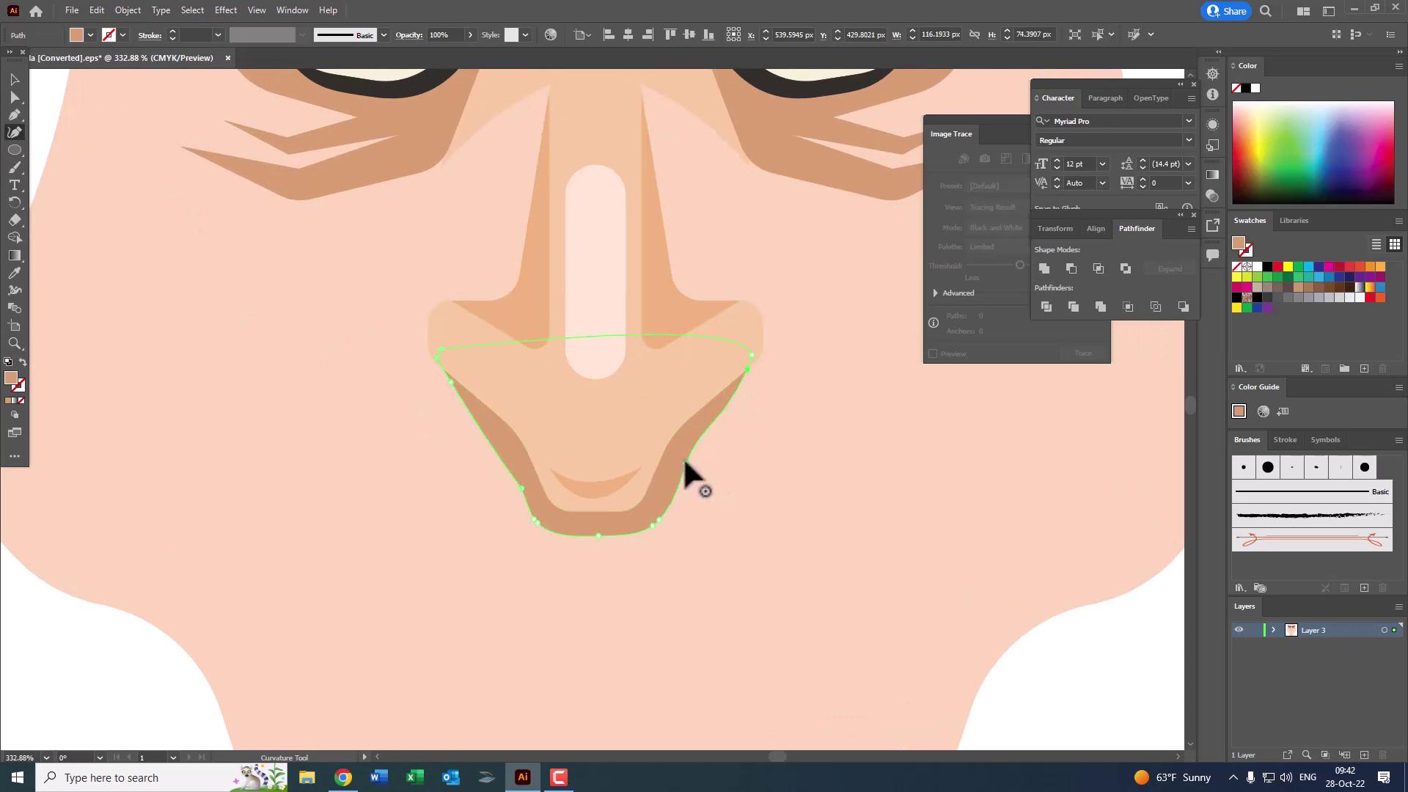
pyautogui.click(700, 447)
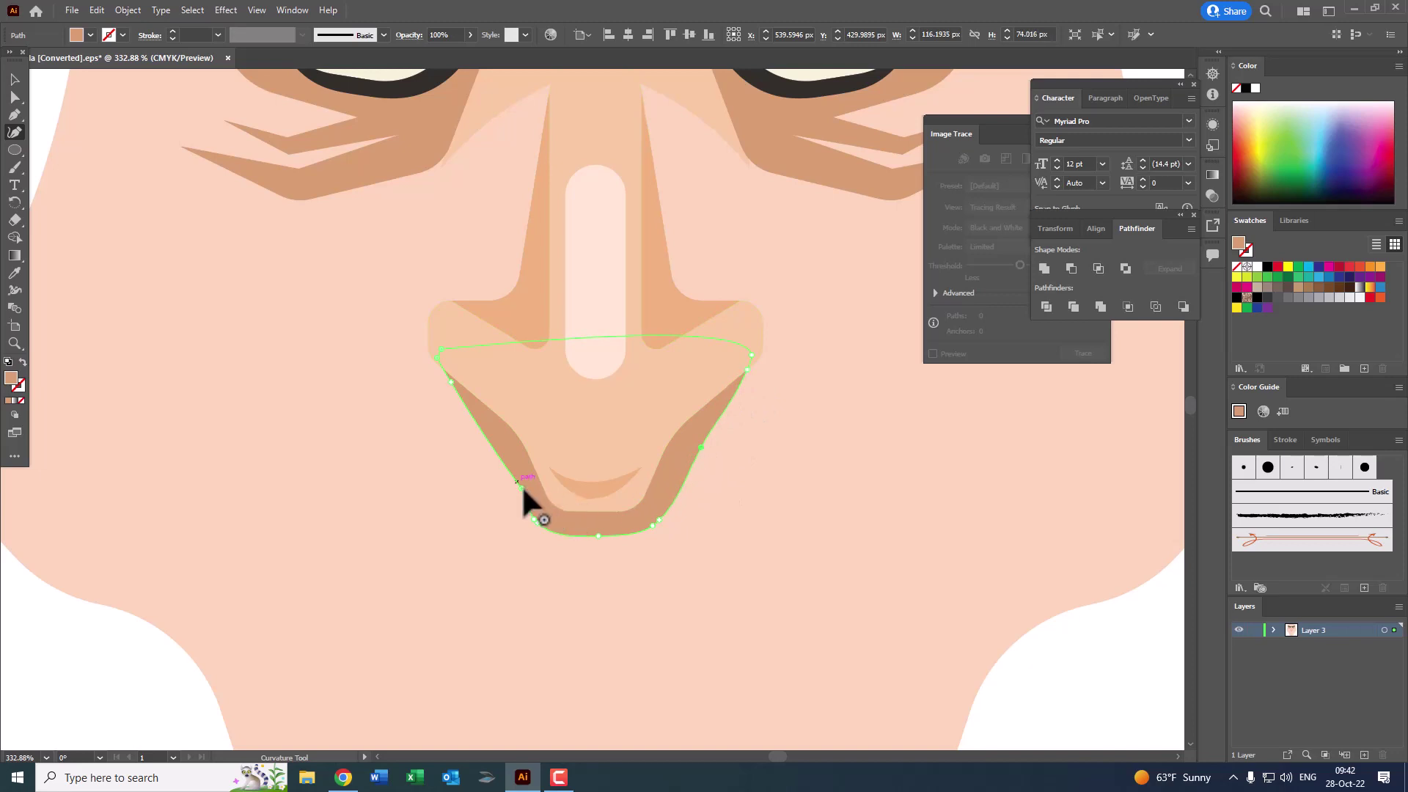
pyautogui.press('z')
pyautogui.moveTo(484, 462); pyautogui.dragTo(235, 481)
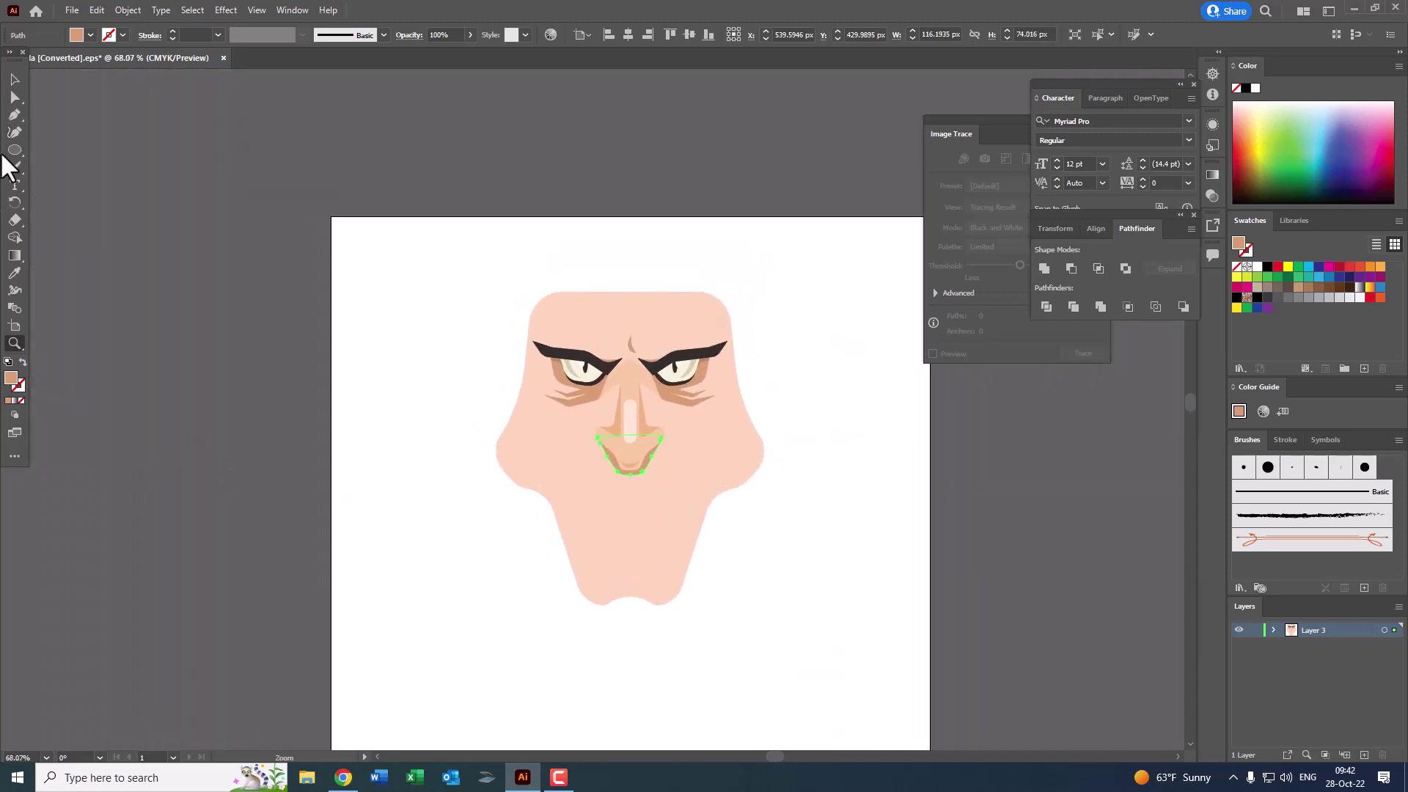
# Step: Draw a closed curved crescent shape on the right cheek
pyautogui.click(96, 171)
pyautogui.press('z')
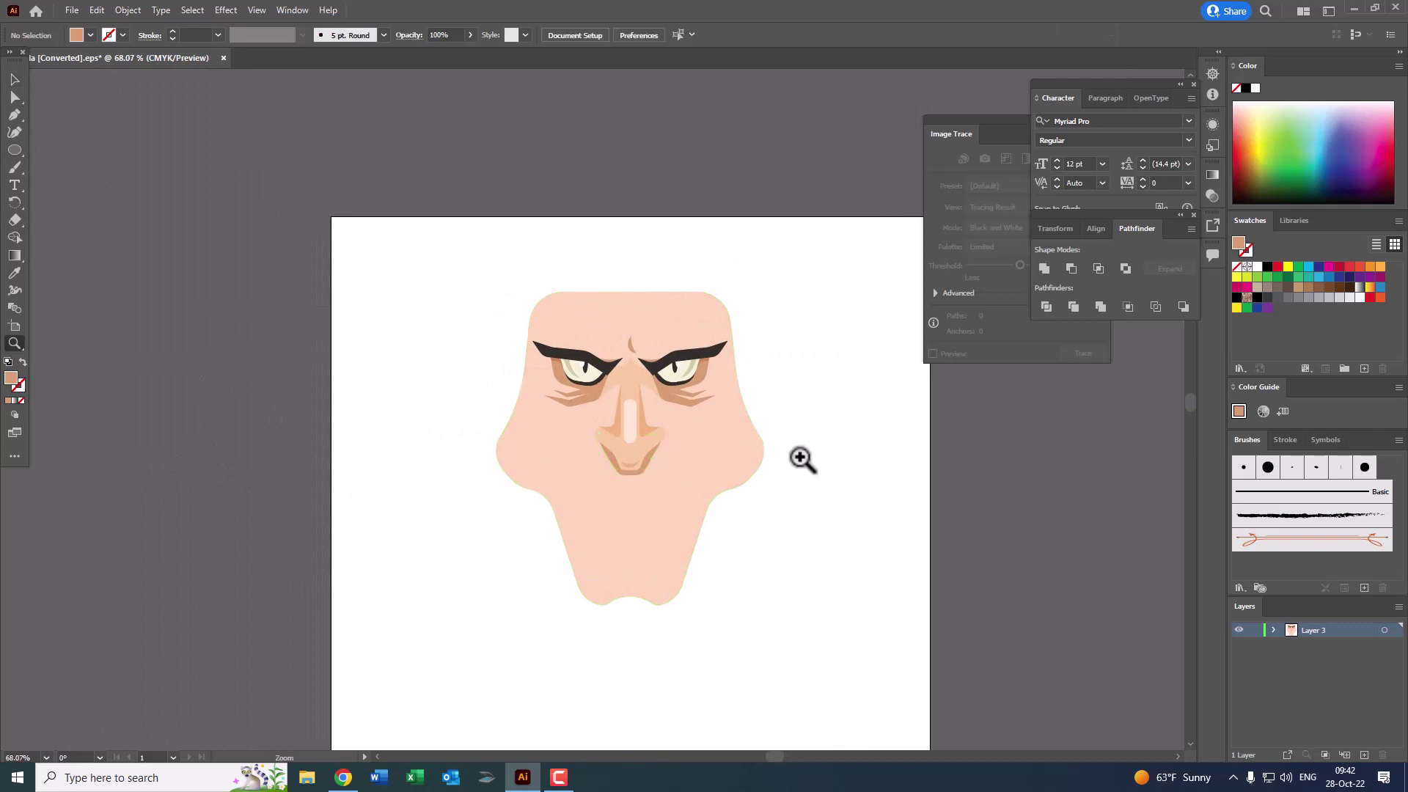
pyautogui.click(749, 574)
pyautogui.moveTo(626, 503); pyautogui.dragTo(782, 503)
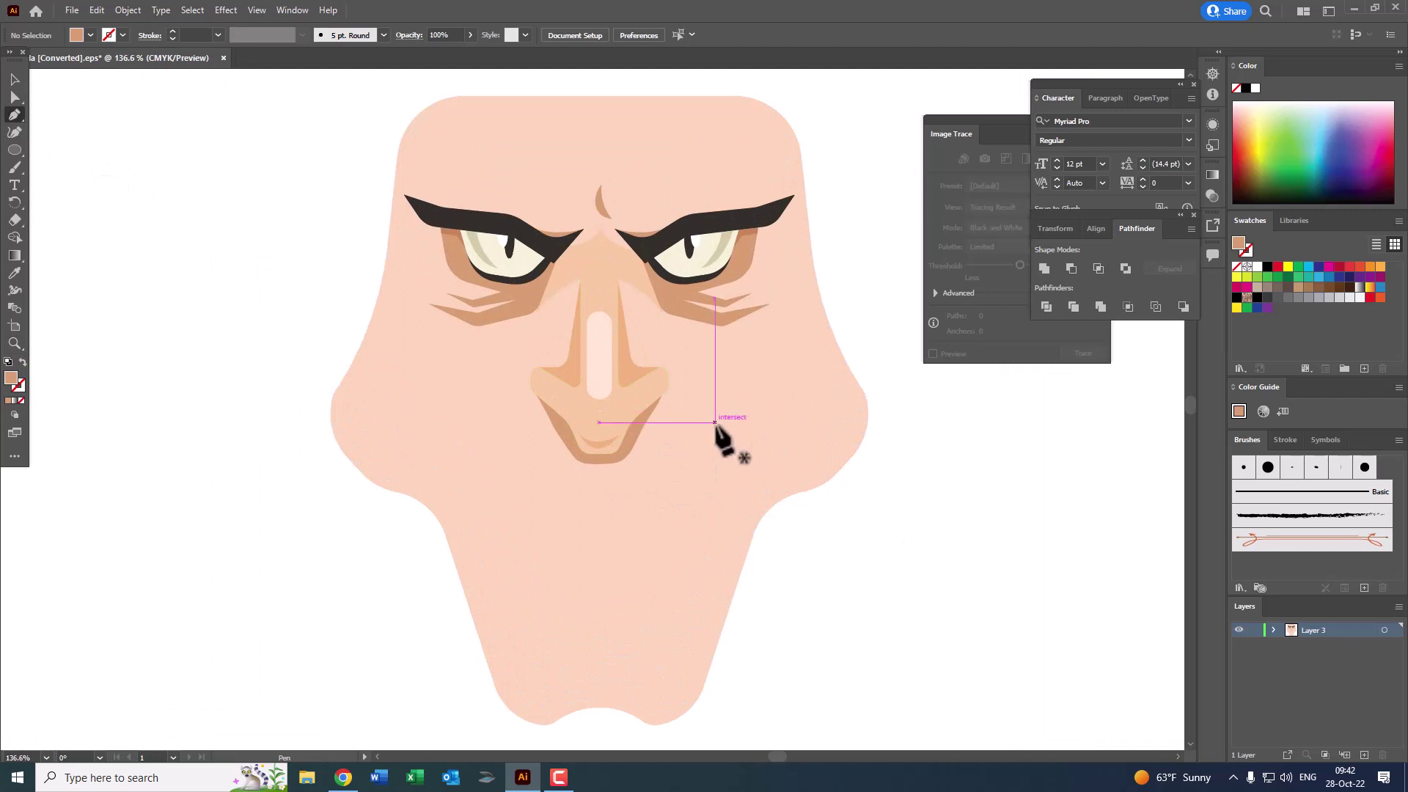
pyautogui.click(715, 424)
pyautogui.moveTo(867, 401); pyautogui.dragTo(915, 280)
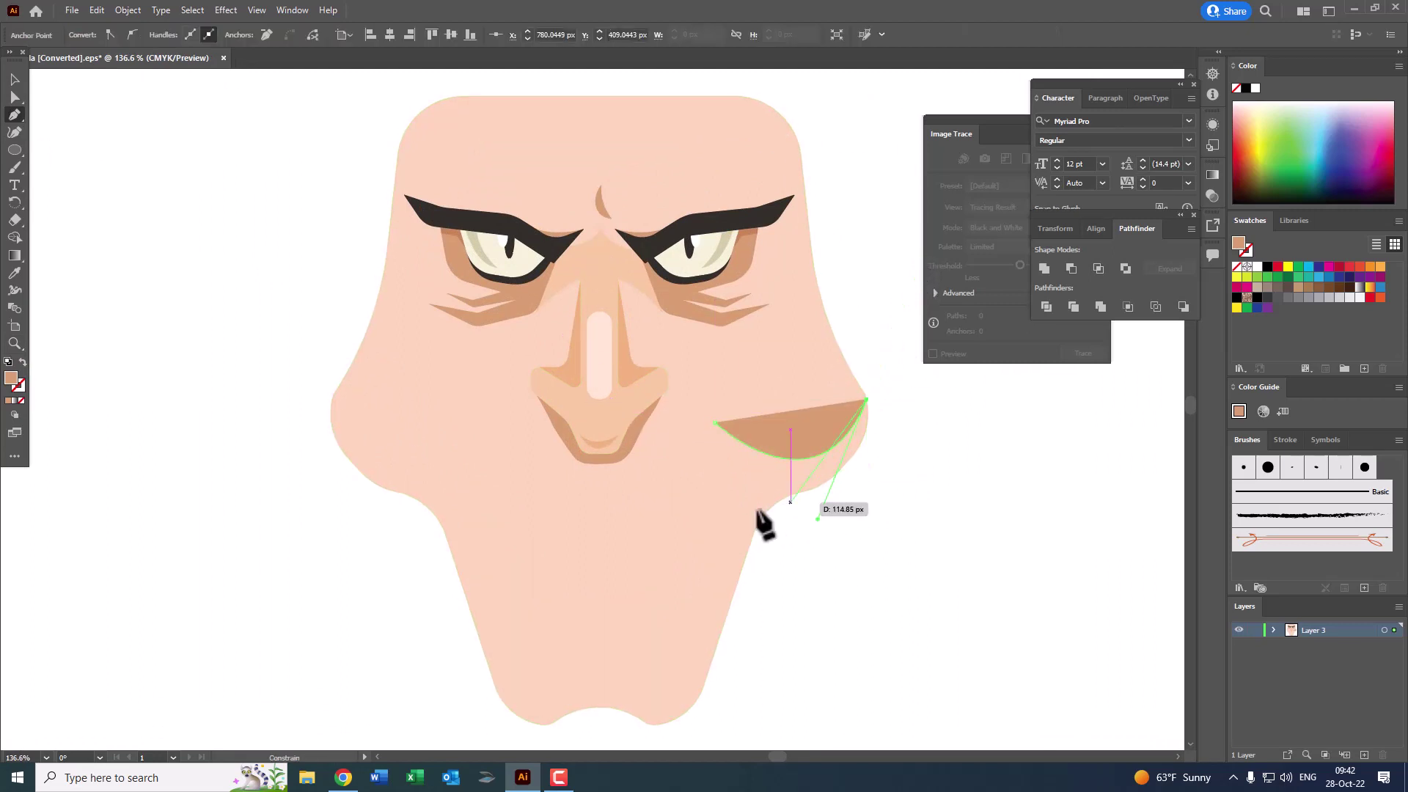
pyautogui.moveTo(727, 502); pyautogui.dragTo(572, 455)
pyautogui.moveTo(836, 550)
pyautogui.mouseDown()
pyautogui.moveTo(734, 518)
pyautogui.moveTo(724, 432)
pyautogui.mouseUp()
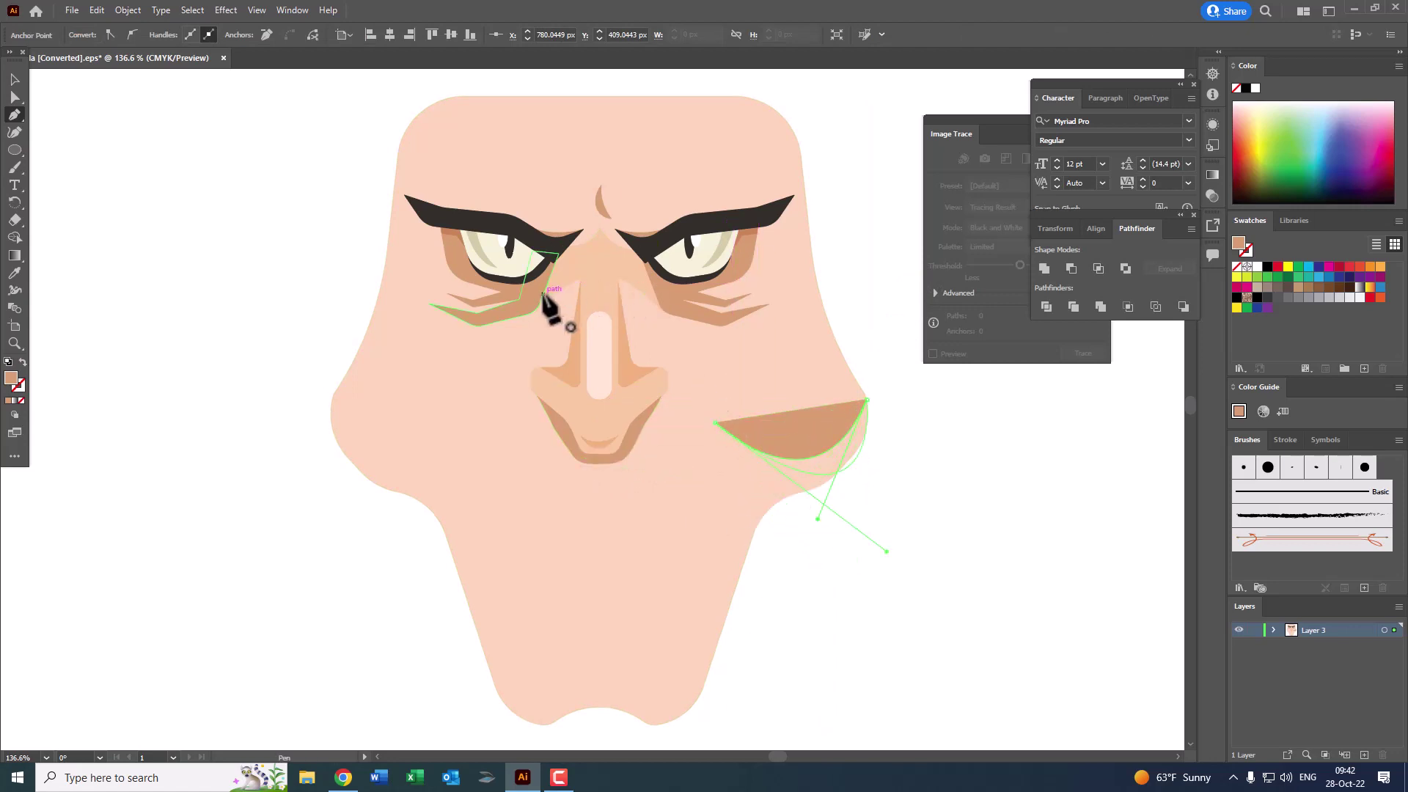
# Step: Reshape the crescent with the Curvature tool: lower its left end, raise its upper-right end, and refine its lower curve
pyautogui.keyDown('ctrl'); pyautogui.click(1013, 588); pyautogui.keyUp('ctrl')
pyautogui.press('z')
pyautogui.moveTo(998, 576); pyautogui.dragTo(963, 627)
pyautogui.scroll(5, 946, 528)
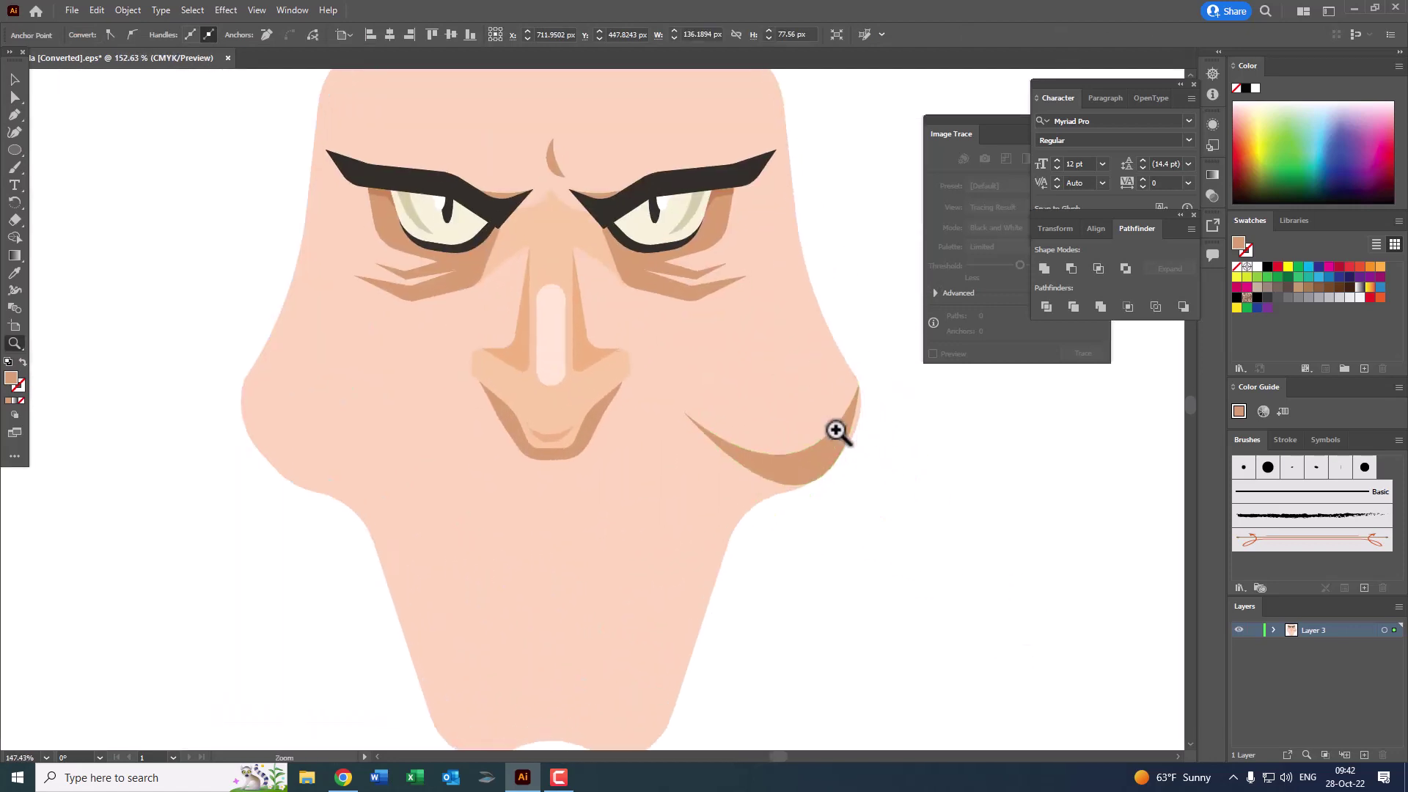
pyautogui.click(15, 132)
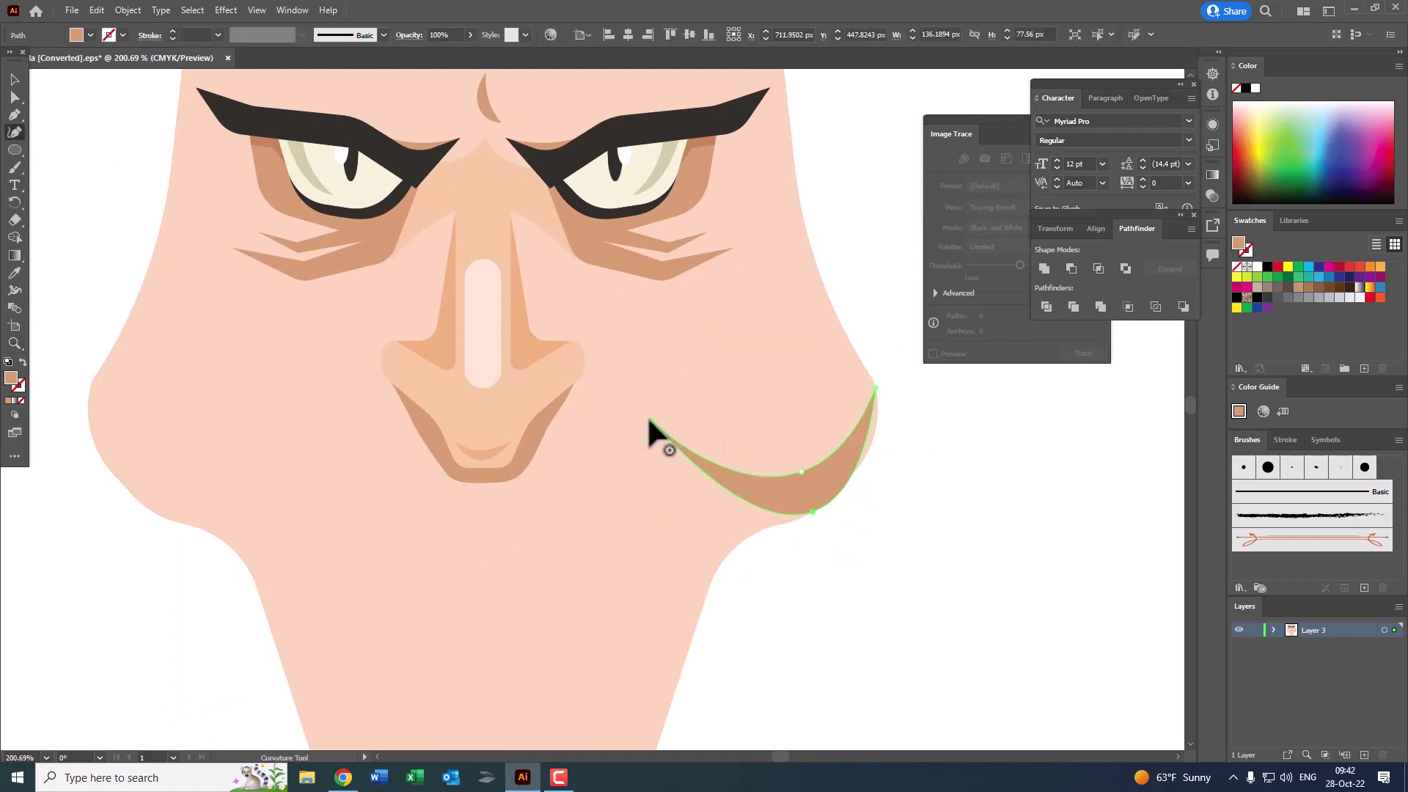
pyautogui.moveTo(649, 420); pyautogui.dragTo(660, 453)
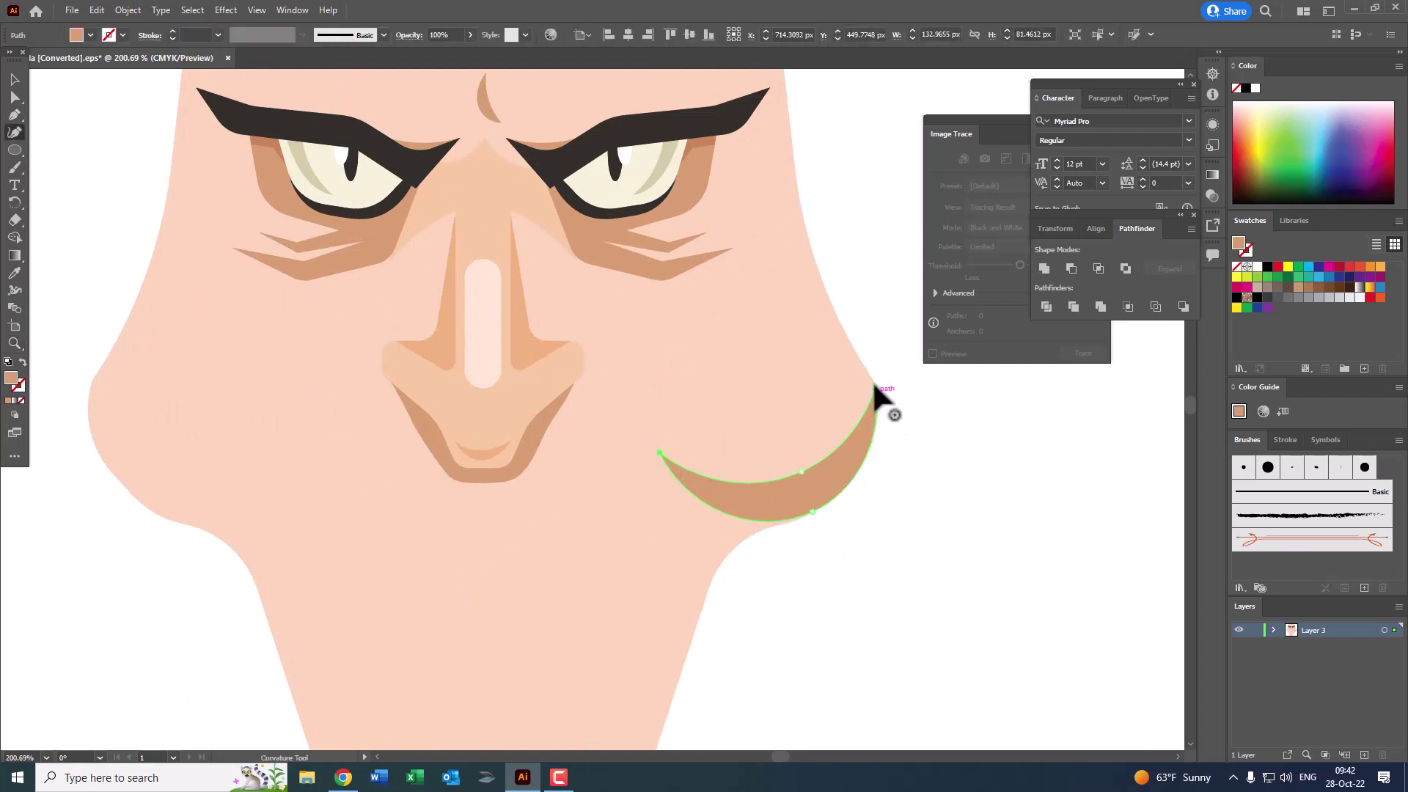
pyautogui.moveTo(874, 383); pyautogui.dragTo(874, 378)
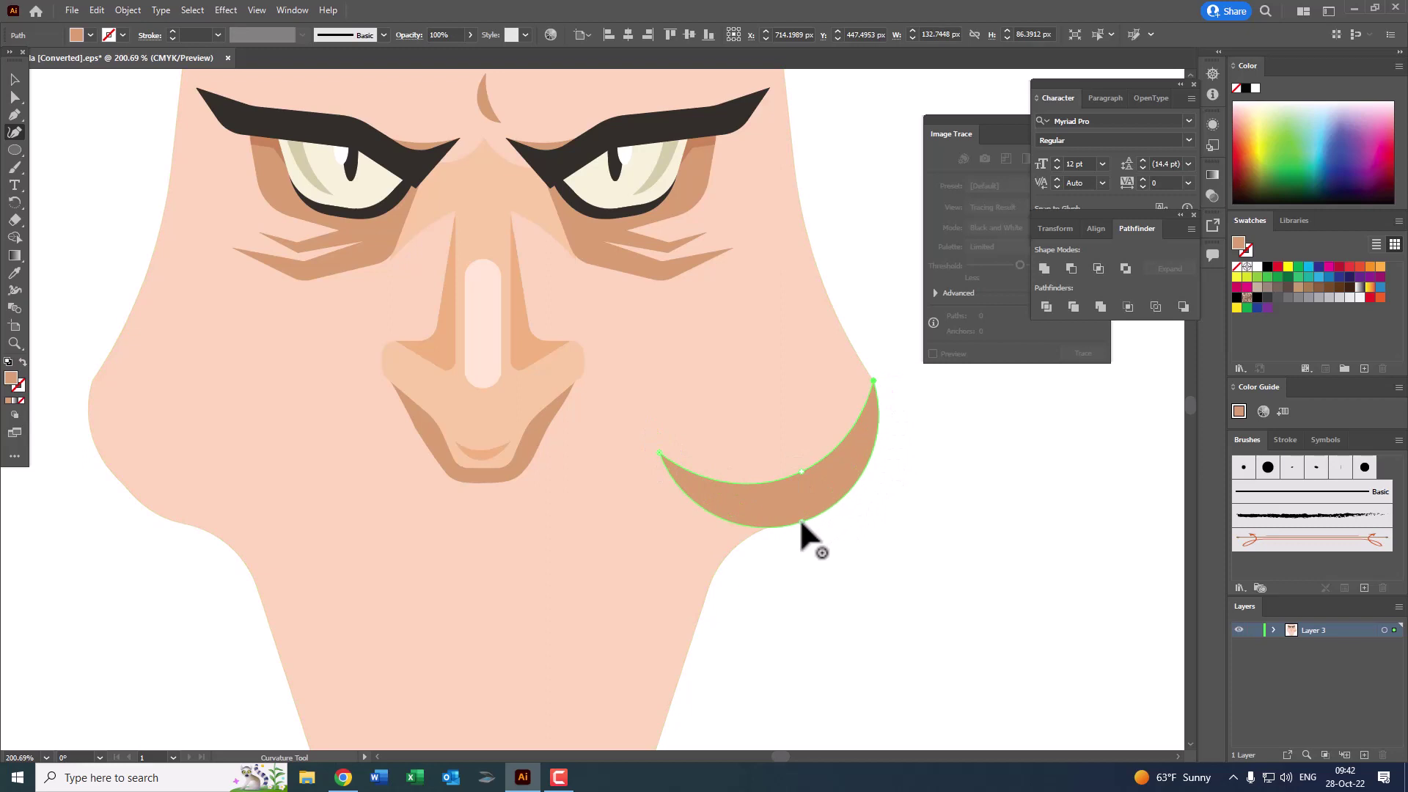
pyautogui.moveTo(800, 518); pyautogui.dragTo(803, 513)
# Step: Pull the crescent's top point up and left, then reselect the cheek crescent
pyautogui.keyDown('alt'); pyautogui.click(840, 389); pyautogui.keyUp('alt')
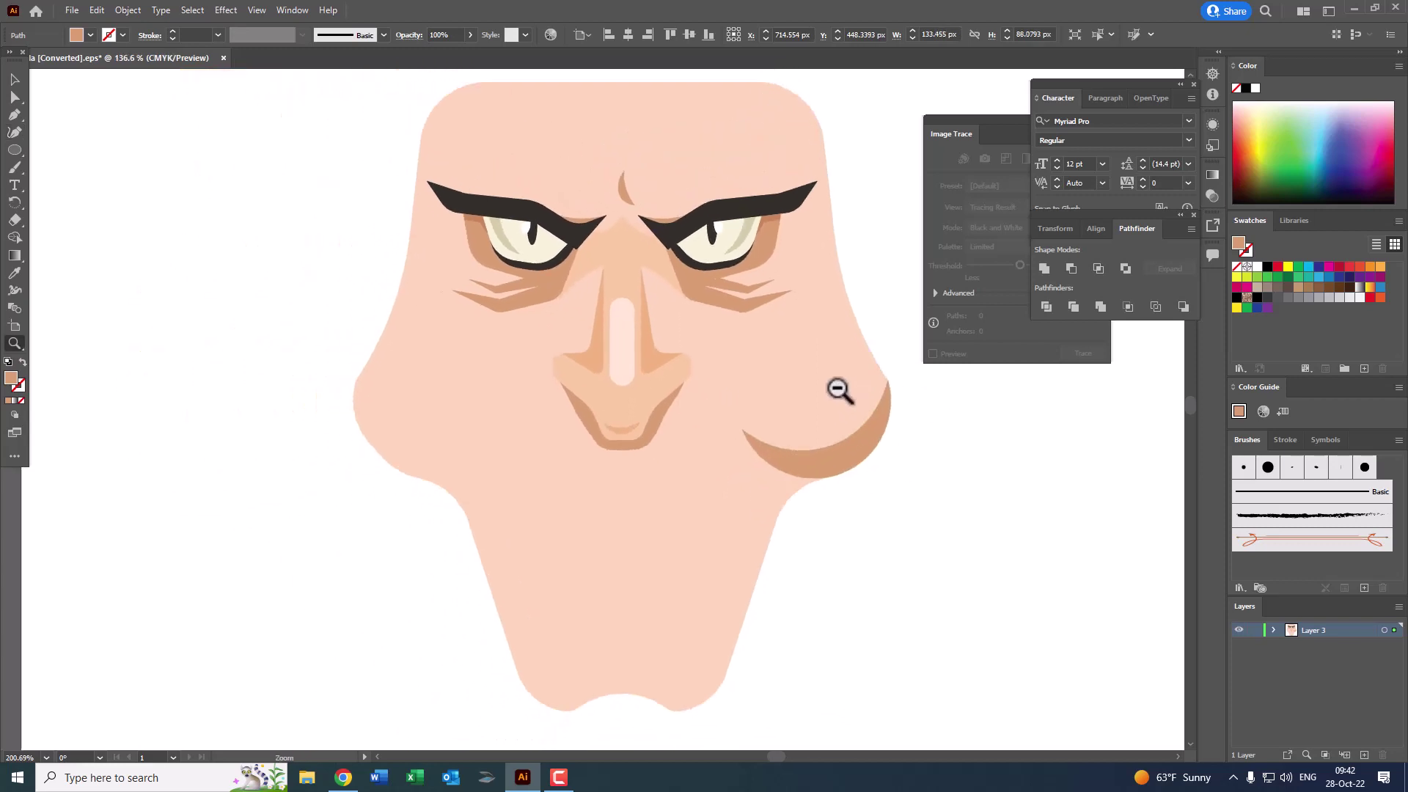
pyautogui.click(16, 134)
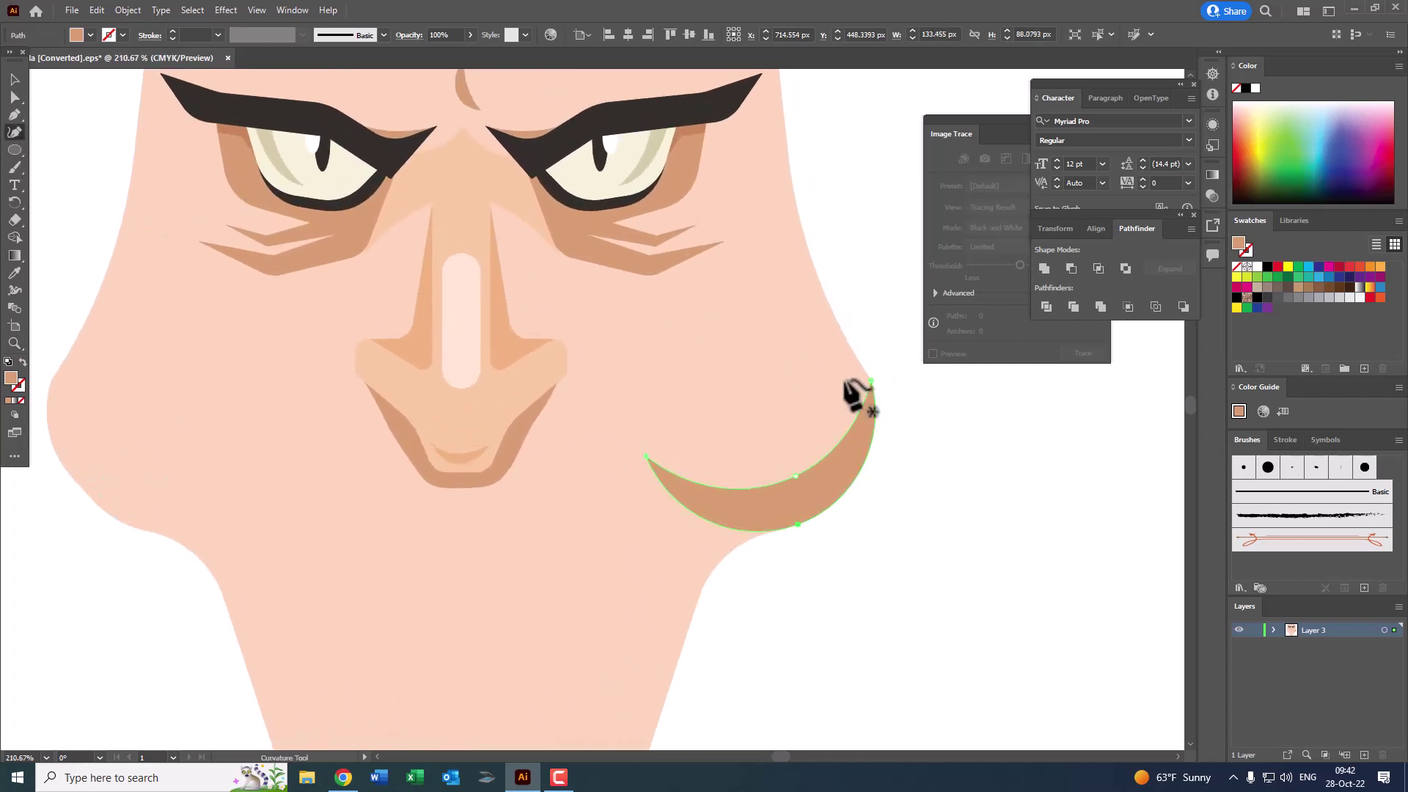
pyautogui.moveTo(872, 380); pyautogui.dragTo(860, 359)
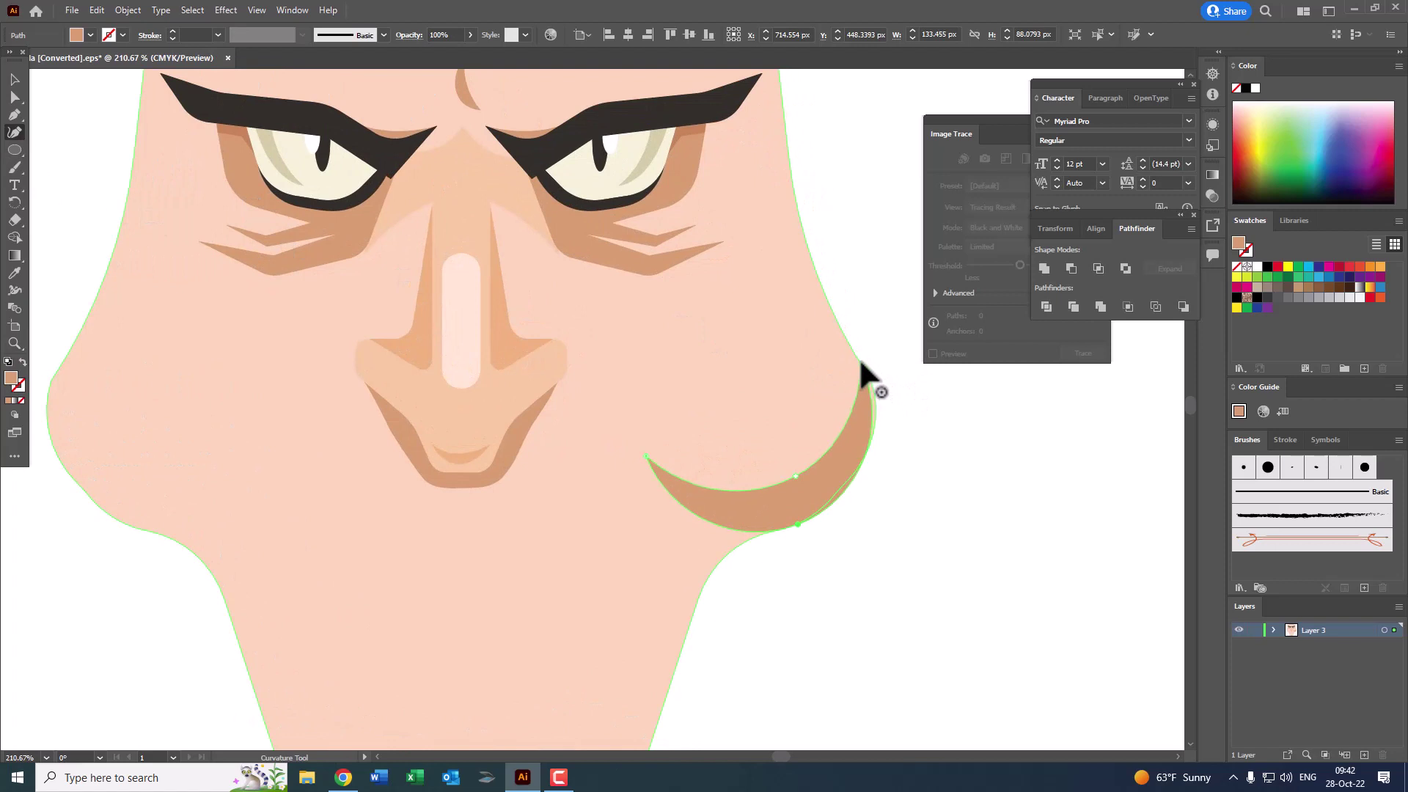
pyautogui.click(874, 418)
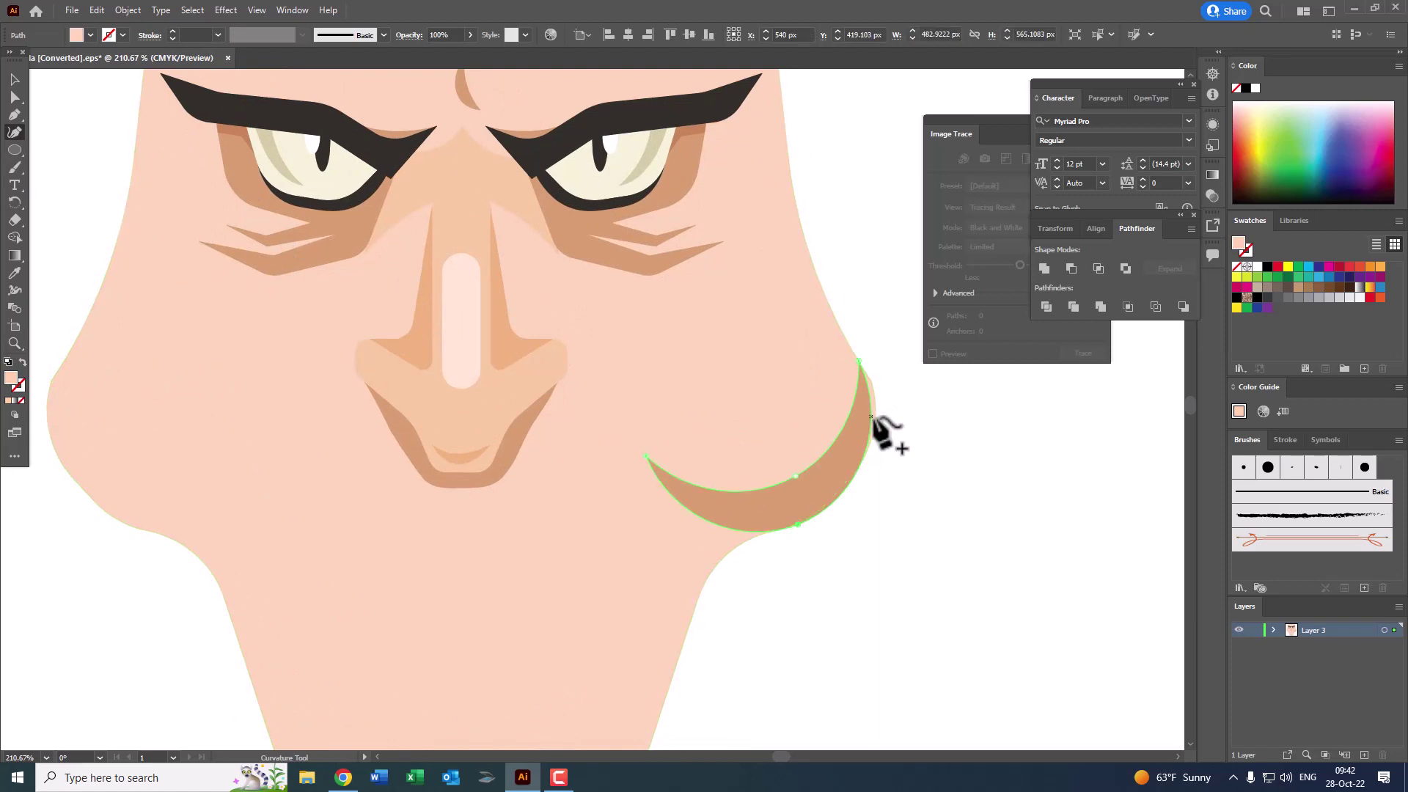
pyautogui.click(867, 419)
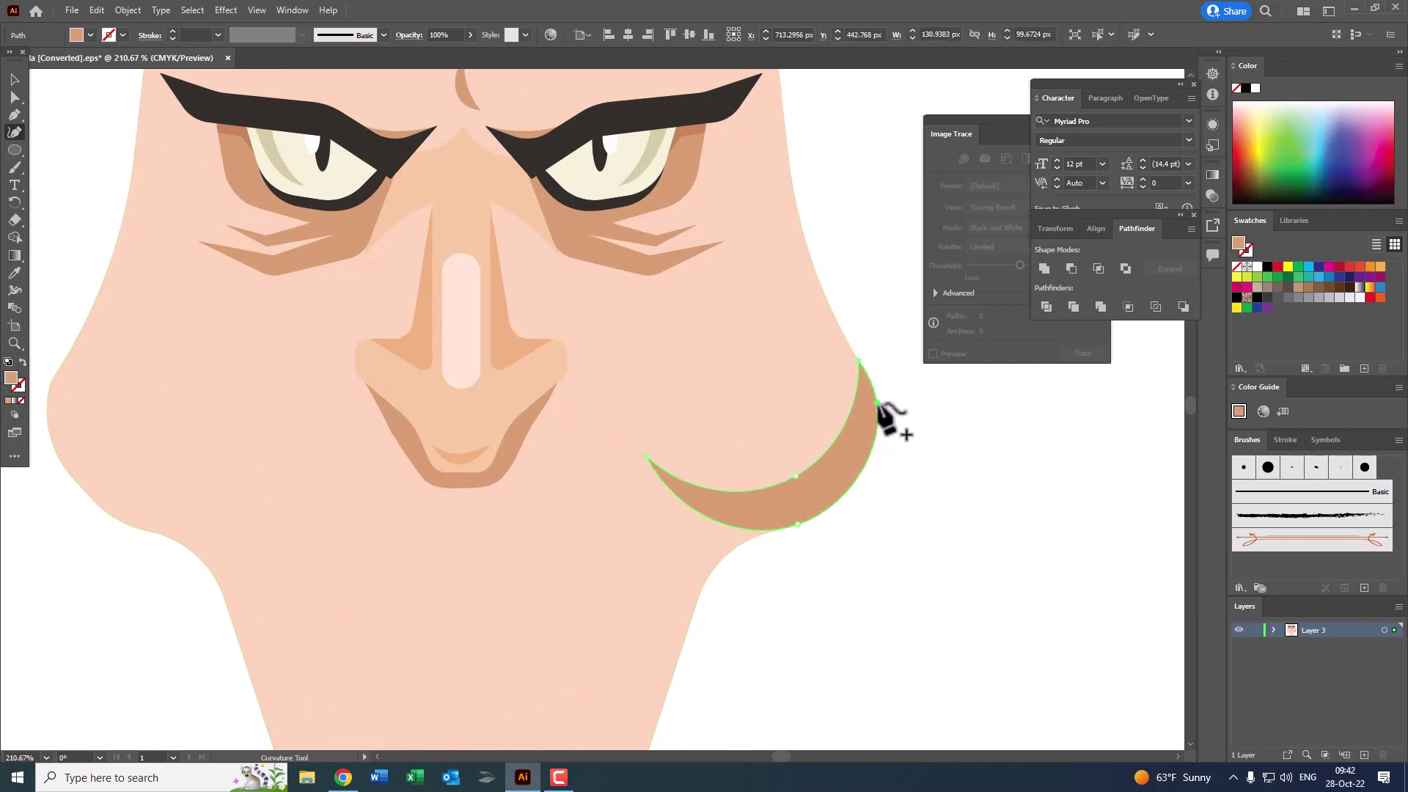
pyautogui.press('z')
pyautogui.scroll(-5, 829, 449)
pyautogui.scroll(5, 805, 543)
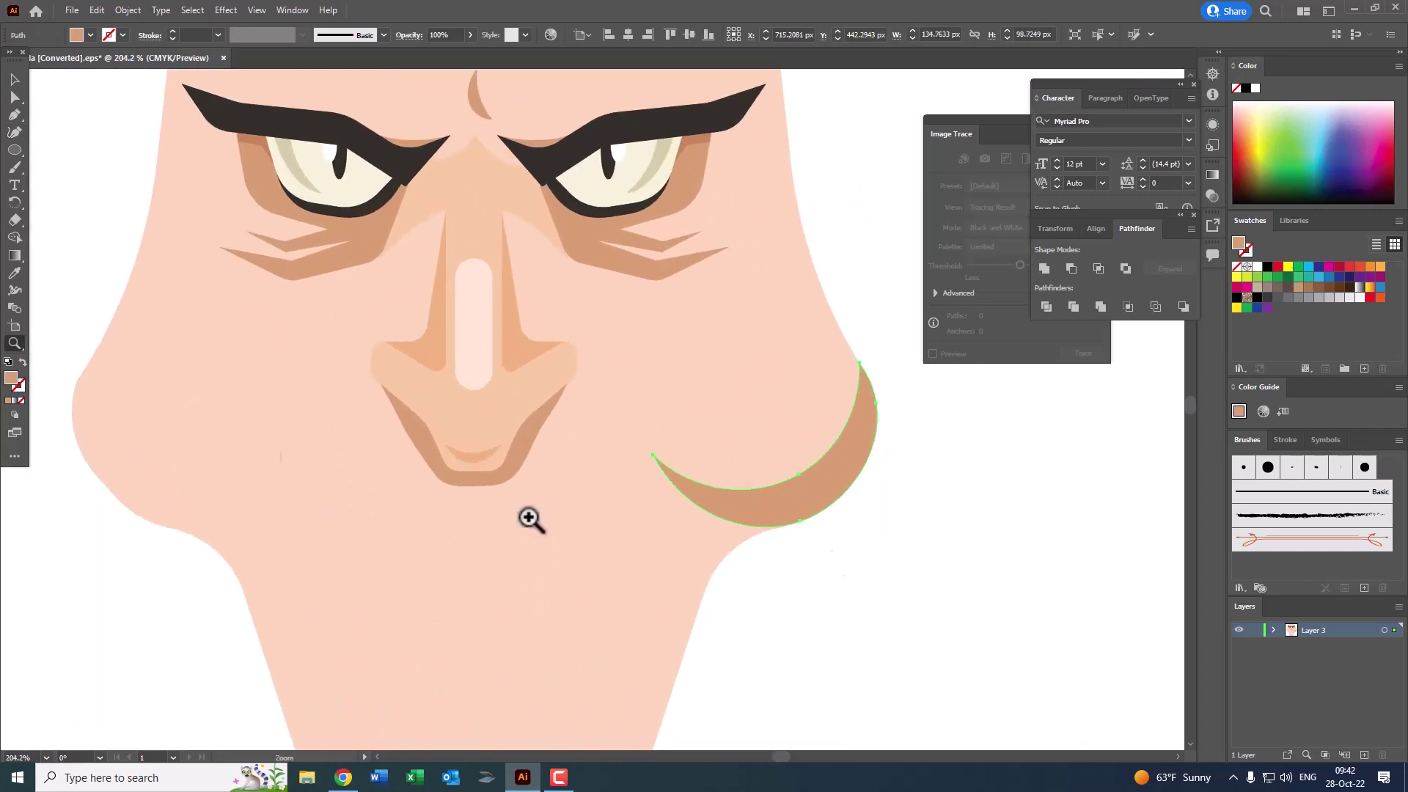
# Step: Lower the crescent's left tip, adjust its inner curve, raise its top, and round its outer curve
pyautogui.click(15, 132)
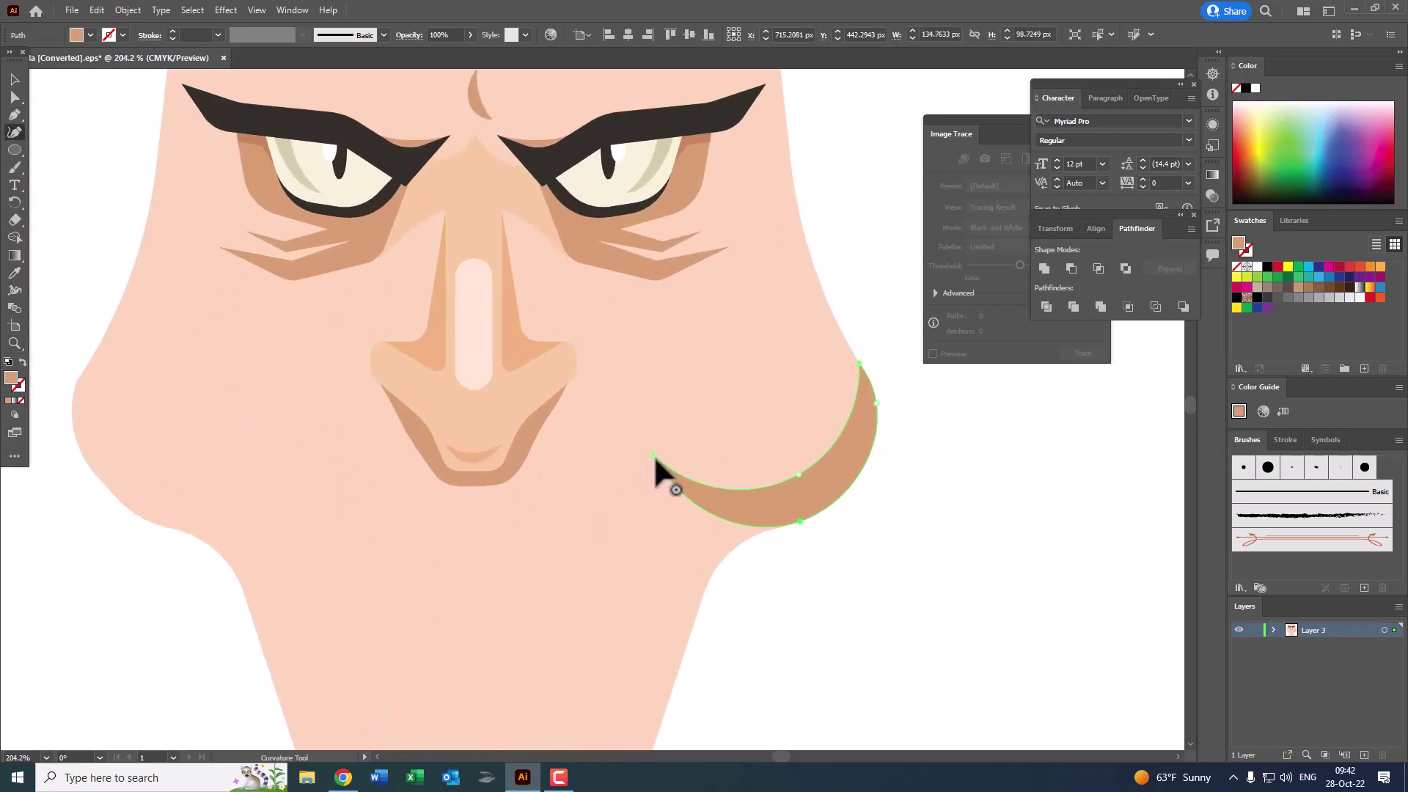
pyautogui.moveTo(653, 455); pyautogui.dragTo(653, 484)
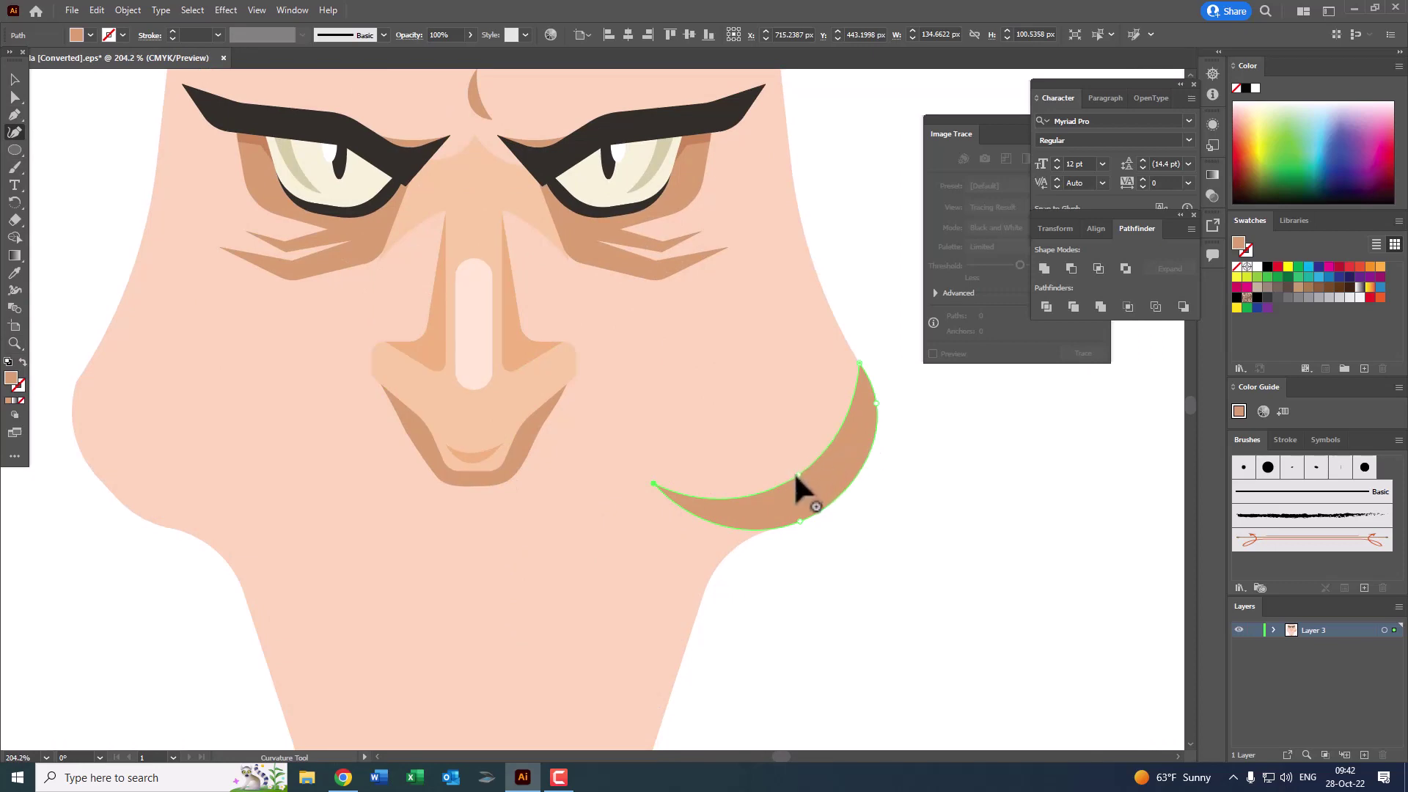
pyautogui.moveTo(799, 475); pyautogui.dragTo(837, 426)
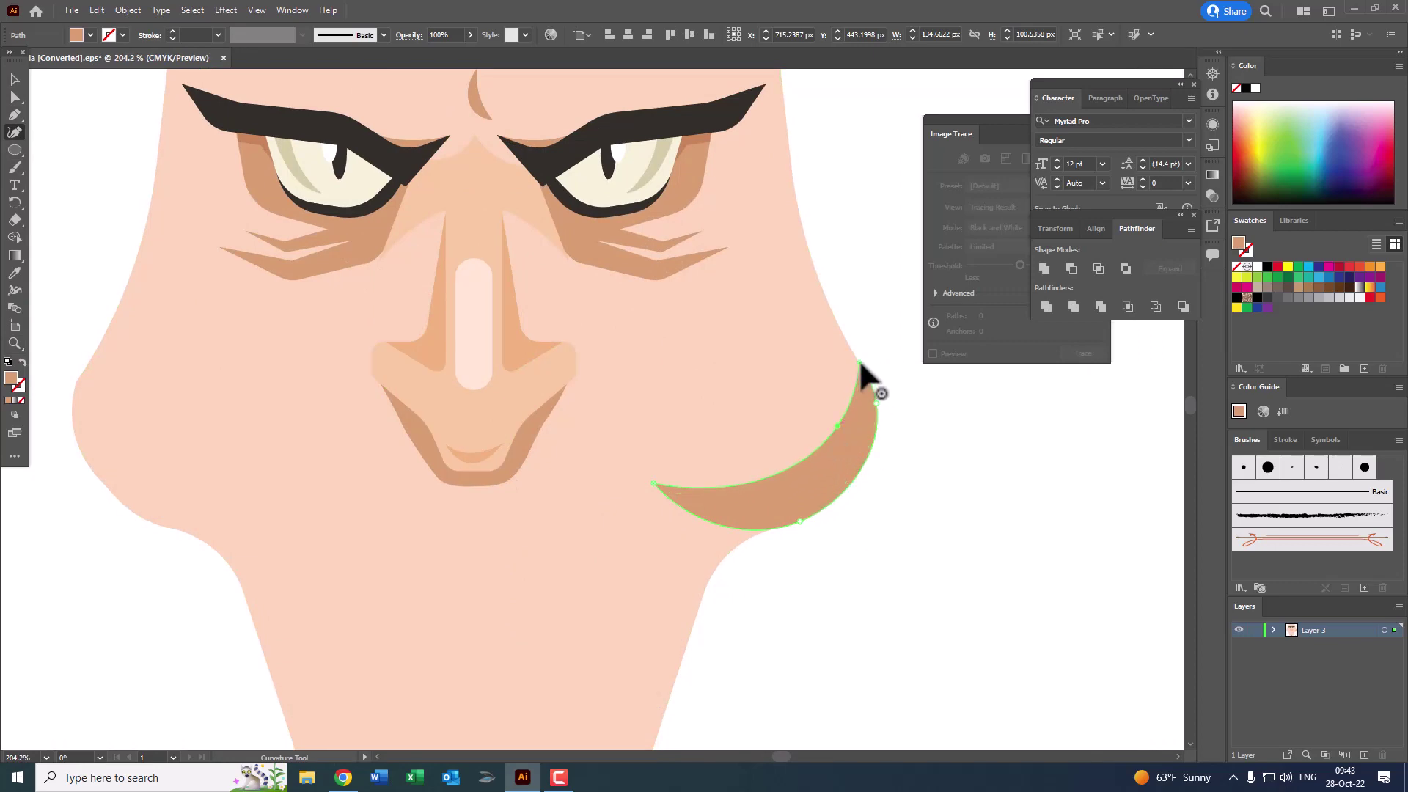
pyautogui.moveTo(860, 362); pyautogui.dragTo(849, 344)
pyautogui.moveTo(876, 403); pyautogui.dragTo(877, 418)
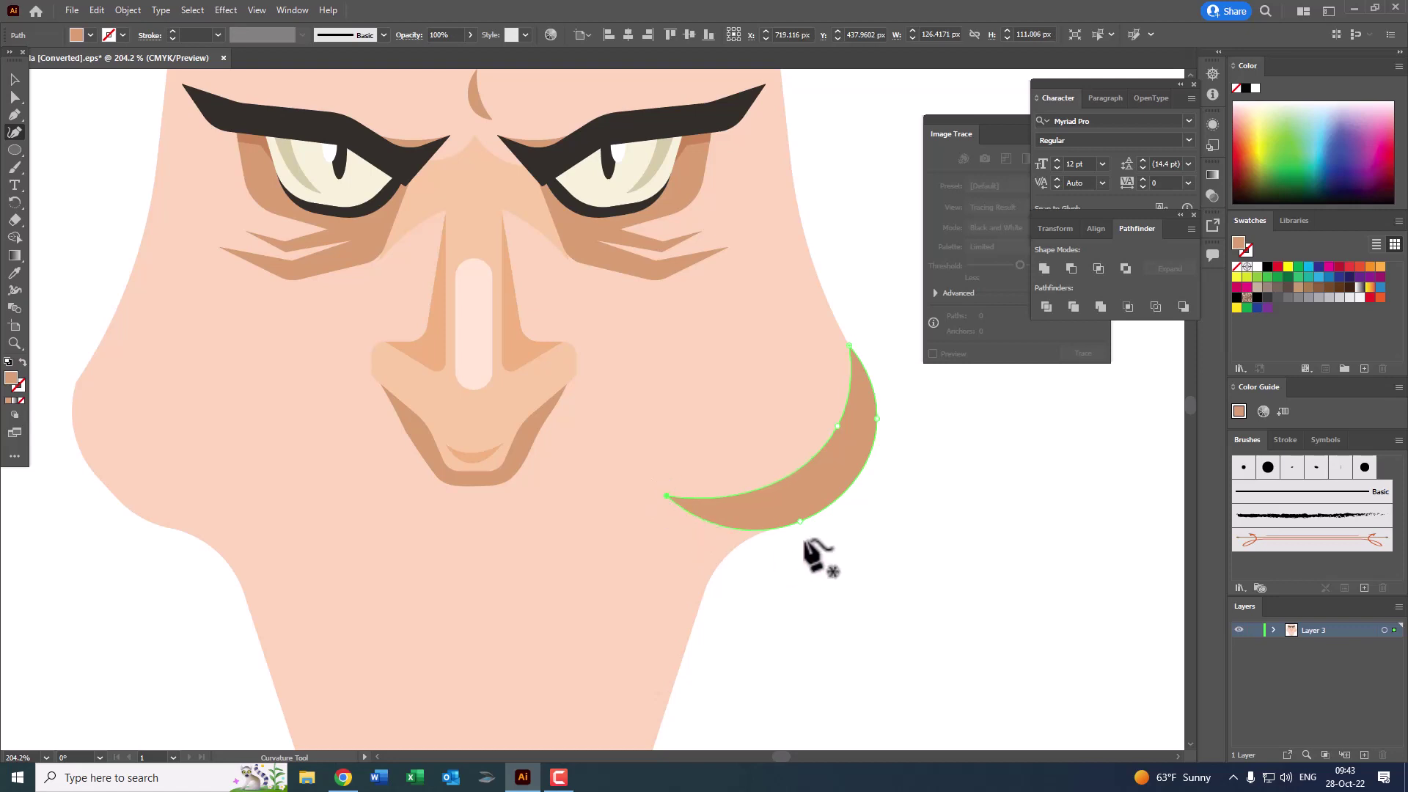
pyautogui.press('z')
pyautogui.moveTo(820, 423); pyautogui.dragTo(659, 410)
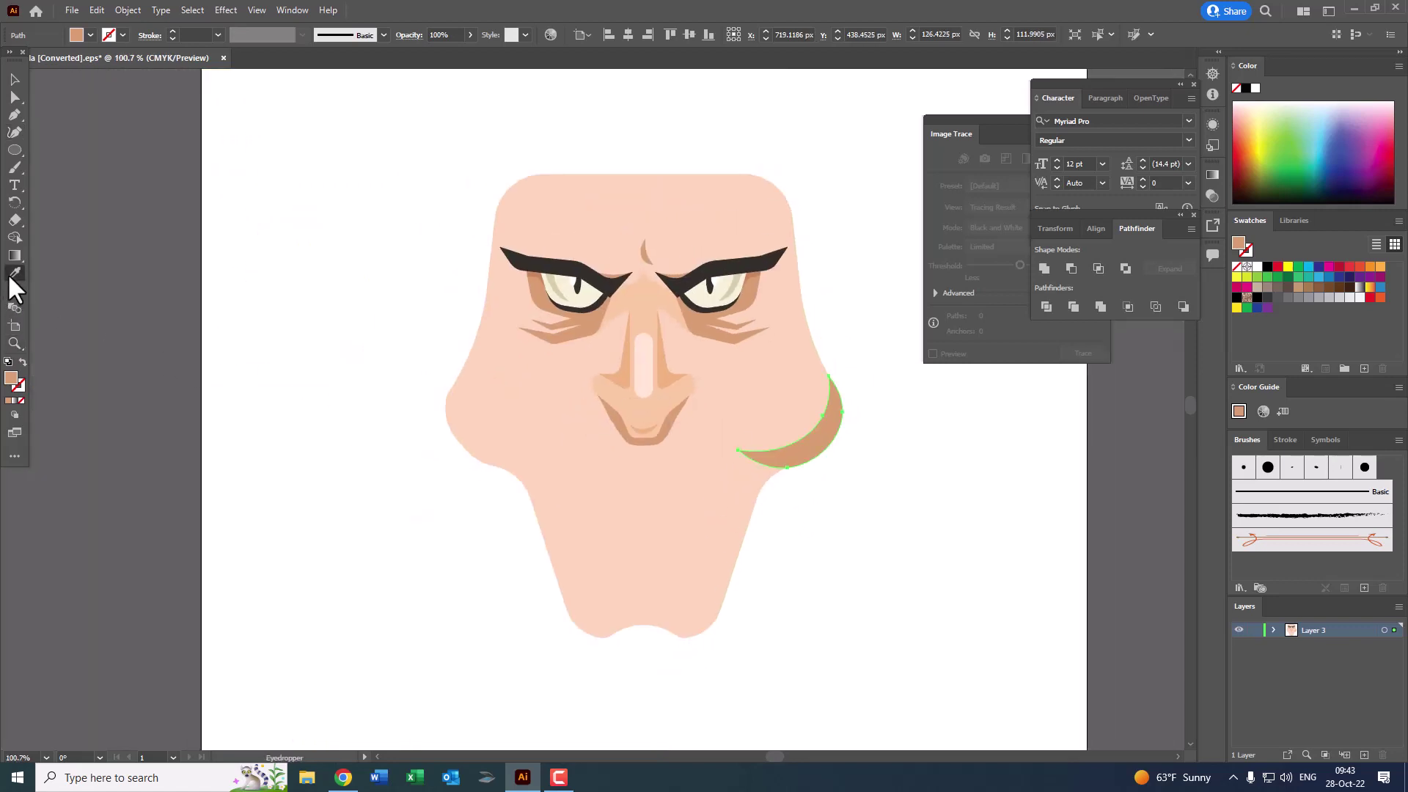
# Step: Remove a point on the crescent's right edge, undo it to restore the outer curve, and fit the face in view
pyautogui.press('z')
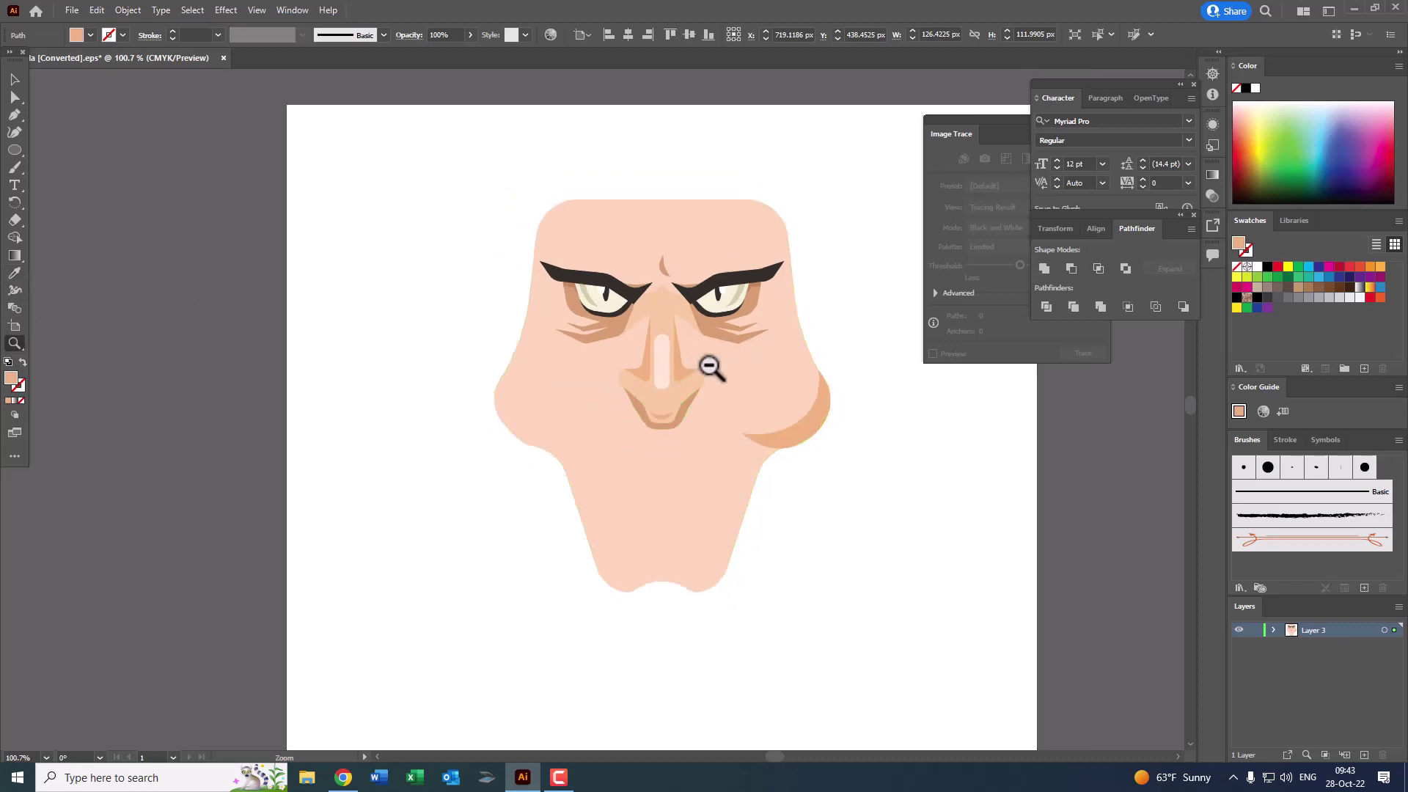
pyautogui.moveTo(710, 367); pyautogui.dragTo(938, 495)
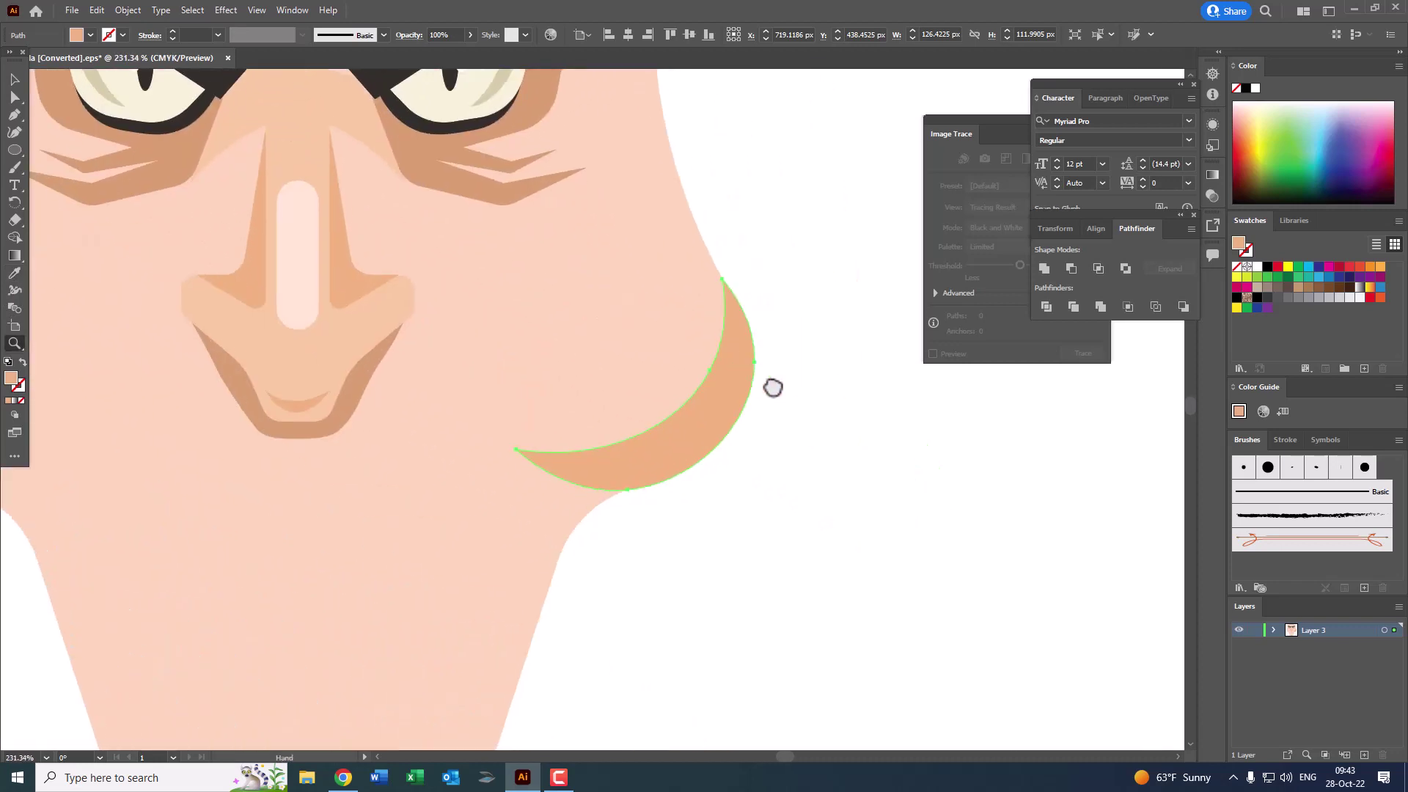
pyautogui.click(777, 343)
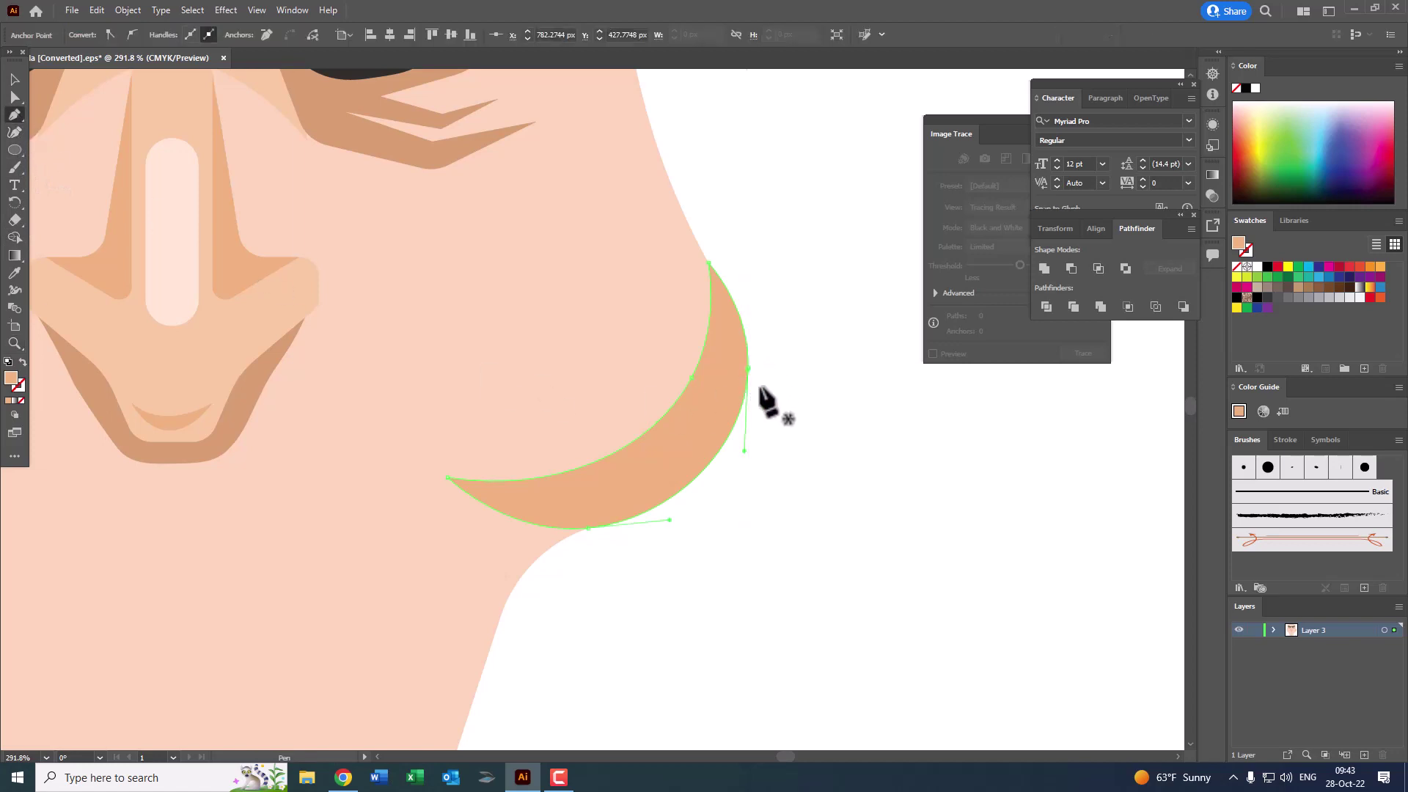
pyautogui.click(747, 365)
pyautogui.hotkey('ctrl', 'z')
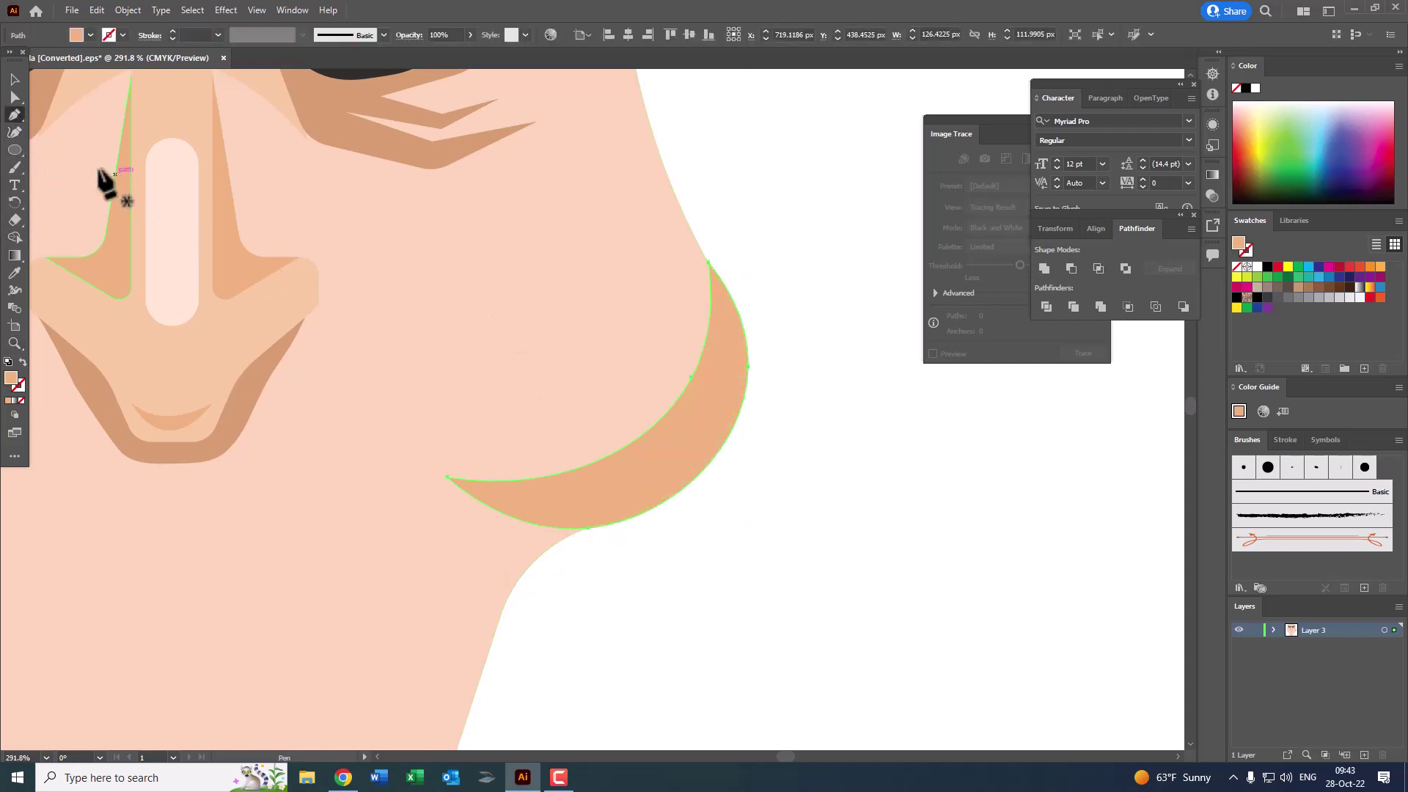
pyautogui.click(15, 132)
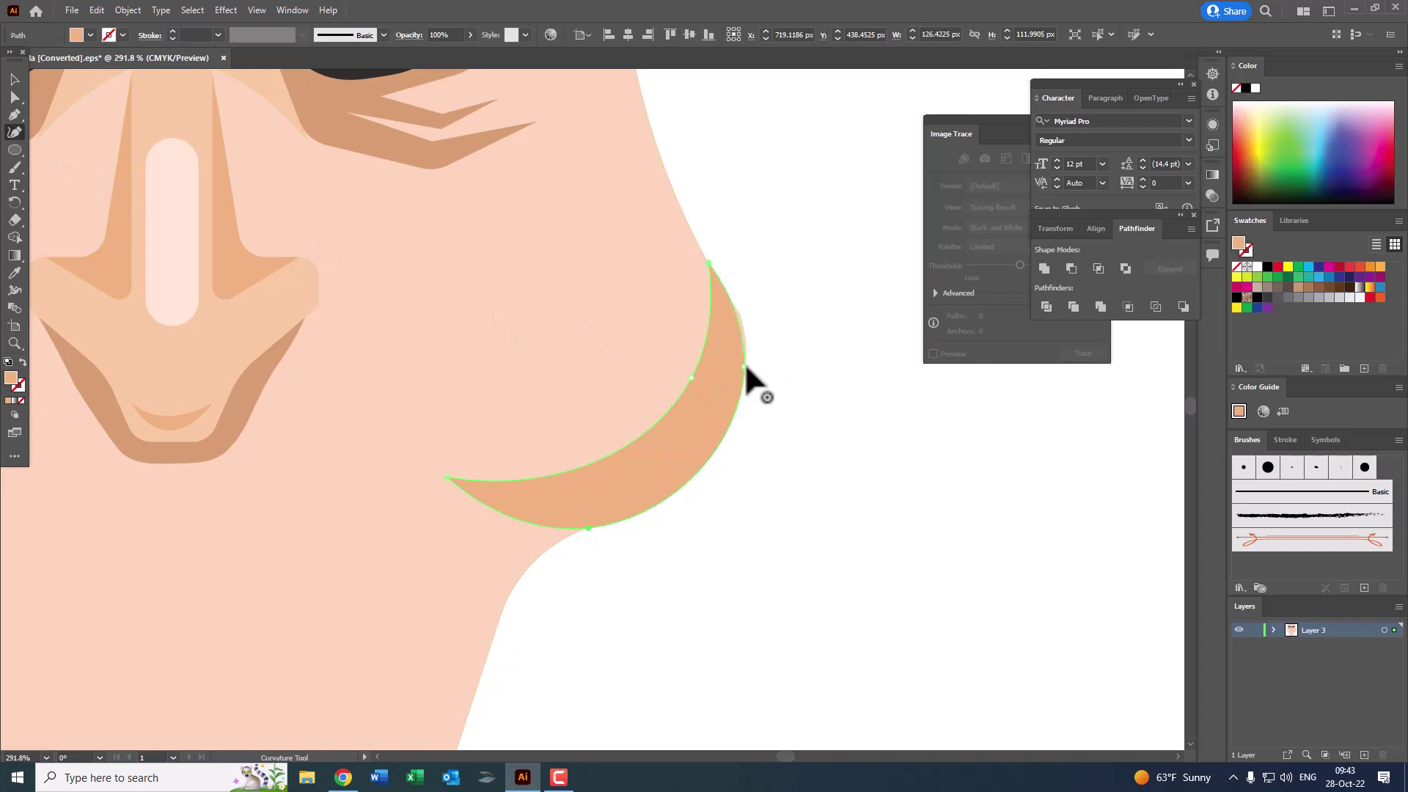
pyautogui.press('z')
pyautogui.hotkey('ctrl', '0')
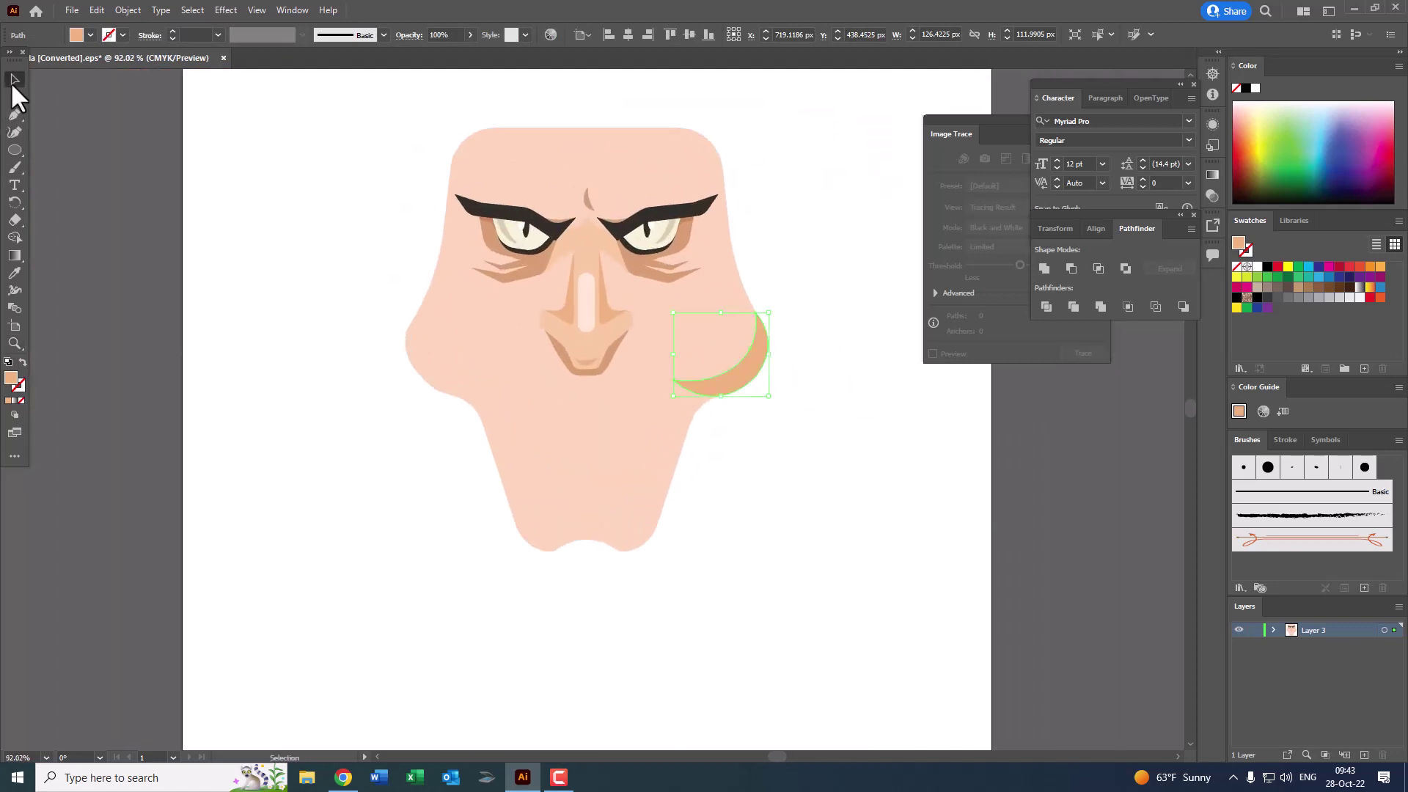
# Step: Make a vertically reflected copy of the cheek crescent and move it onto the left cheek
pyautogui.keyDown('shift'); pyautogui.click(730, 357); pyautogui.keyUp('shift')
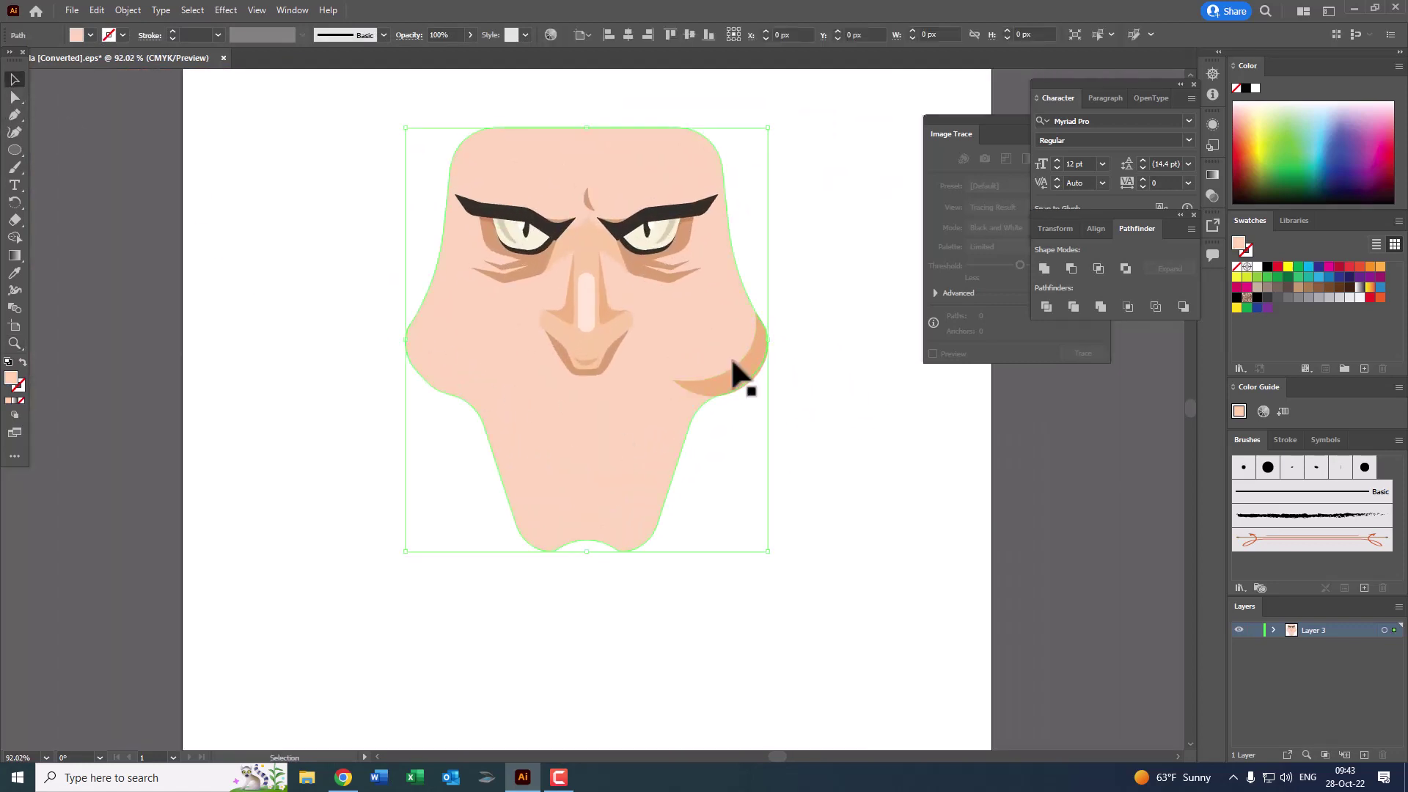
pyautogui.click(112, 9)
pyautogui.click(409, 82)
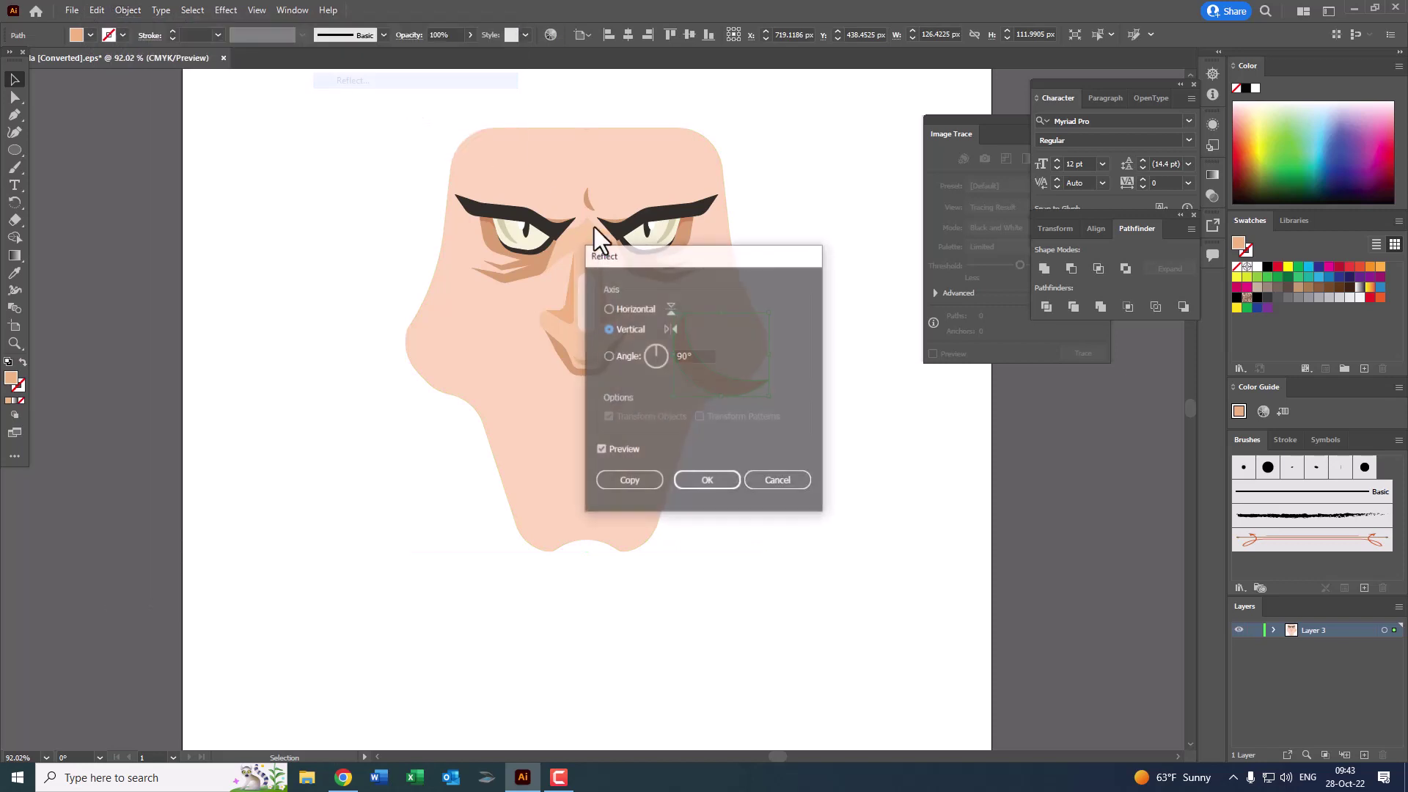
pyautogui.click(653, 480)
pyautogui.moveTo(729, 381); pyautogui.dragTo(456, 366)
# Step: Nudge the left cheek crescent slightly right into place
pyautogui.press('z')
pyautogui.click(390, 312)
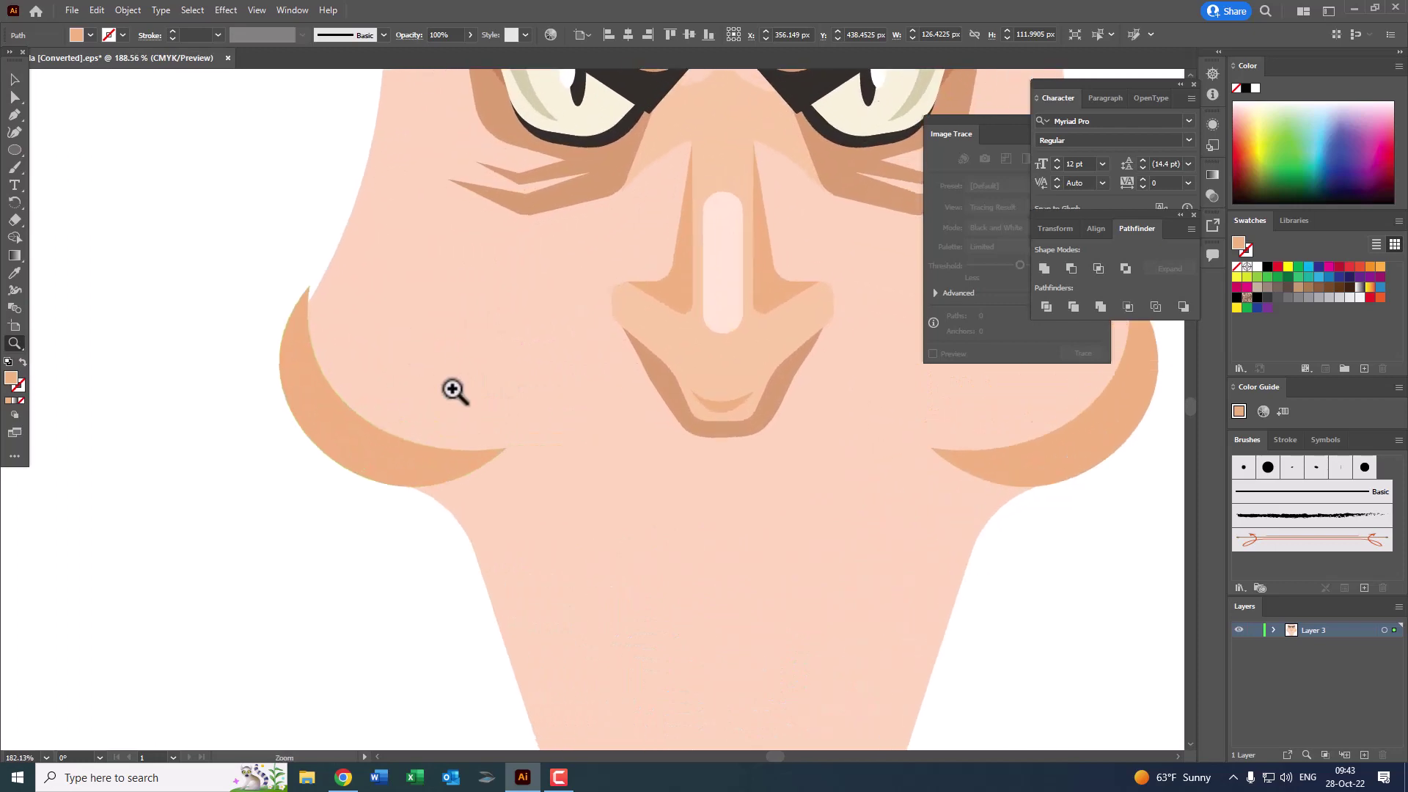
pyautogui.click(454, 391)
pyautogui.press('v')
pyautogui.moveTo(296, 398); pyautogui.dragTo(307, 397)
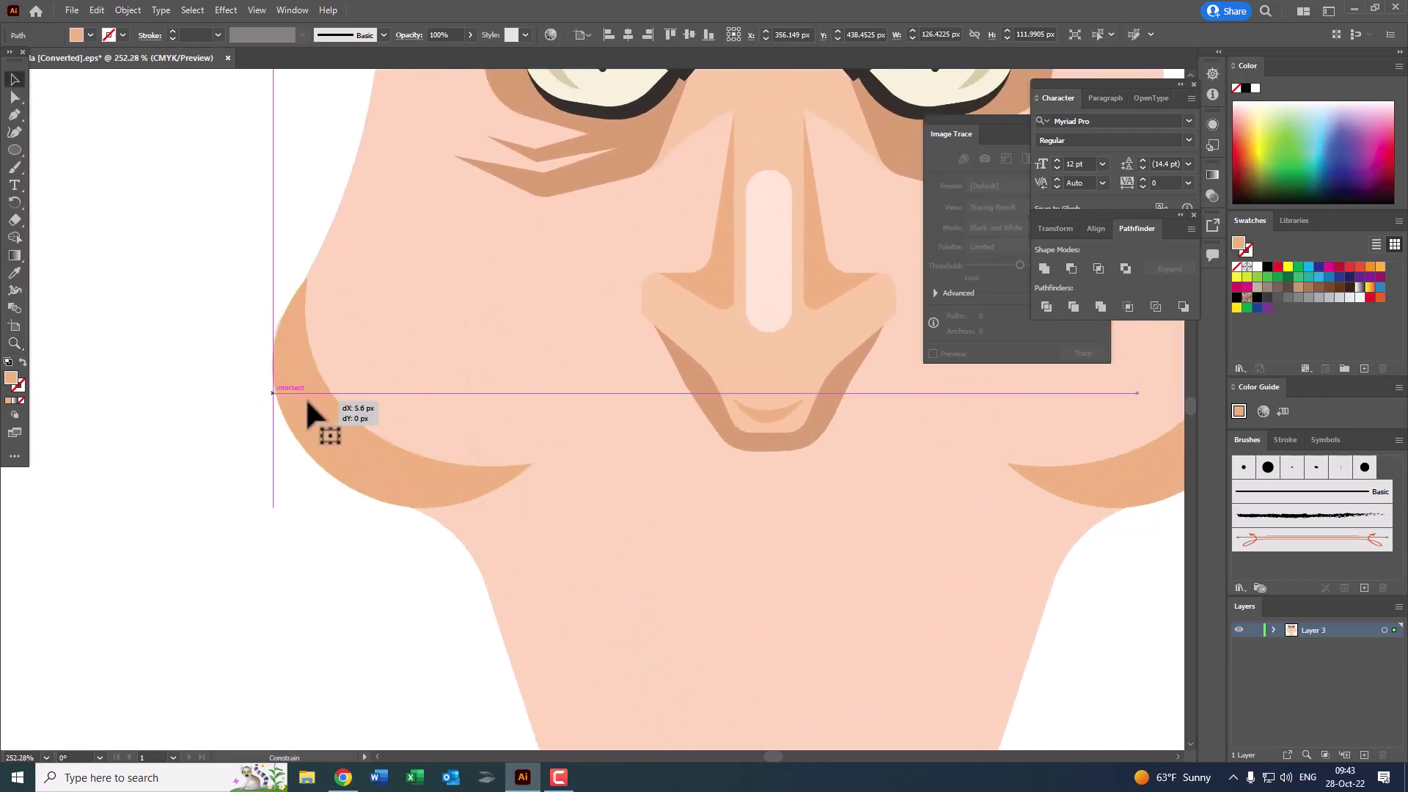
pyautogui.press('a')
pyautogui.press('z')
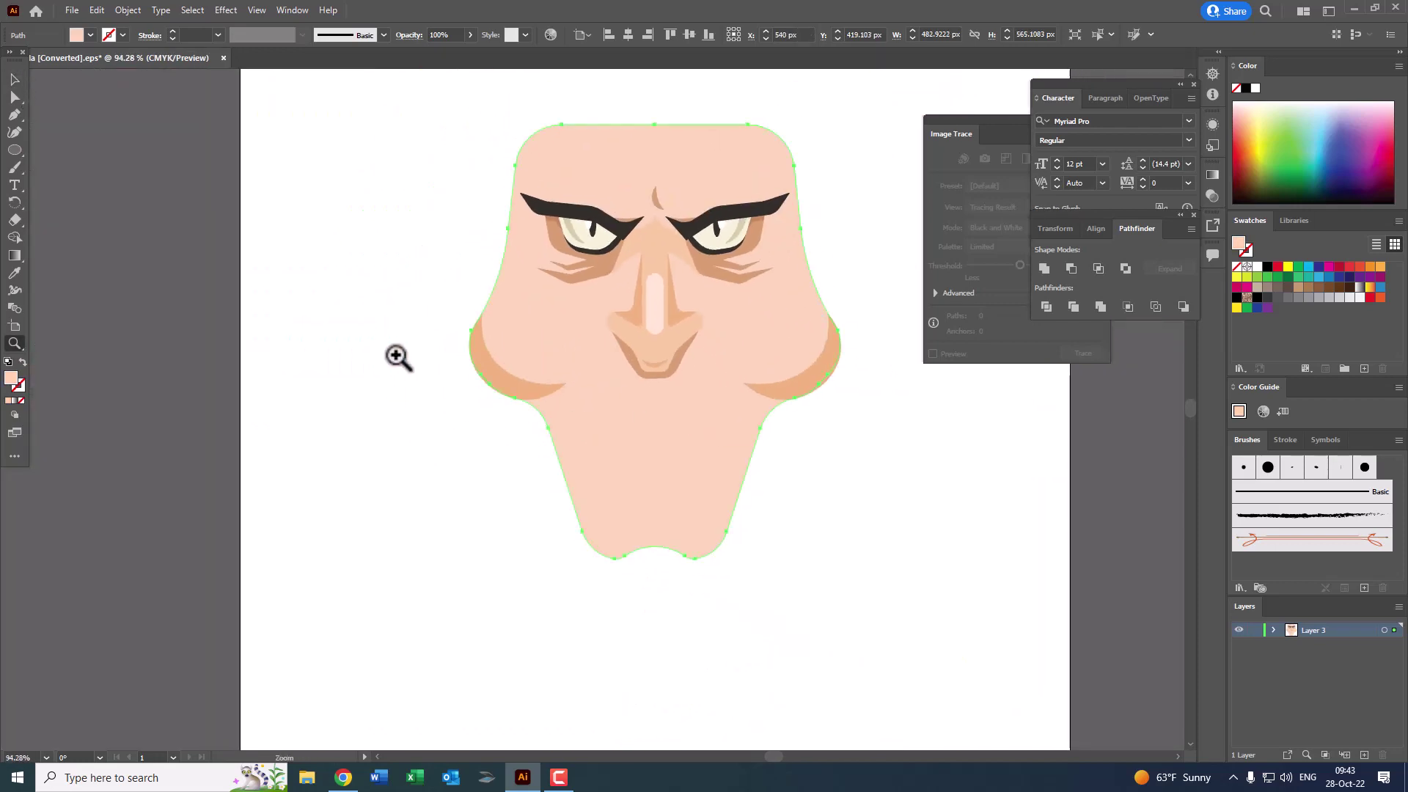
pyautogui.moveTo(592, 393); pyautogui.dragTo(553, 389)
pyautogui.press('v')
# Step: Group the left and right cheek crescents together
pyautogui.click(272, 262)
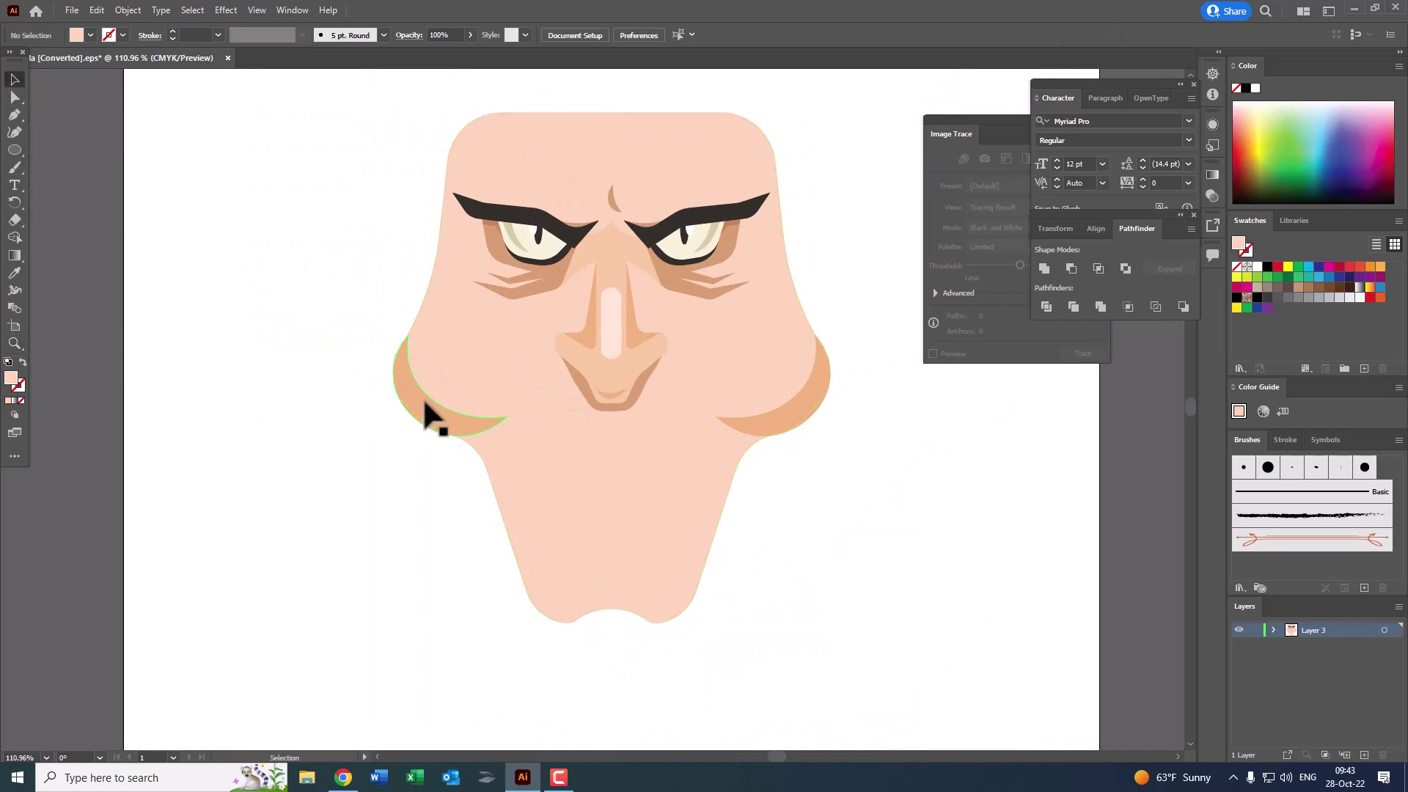
pyautogui.click(424, 402)
pyautogui.keyDown('shift'); pyautogui.click(776, 396); pyautogui.keyUp('shift')
pyautogui.click(127, 10)
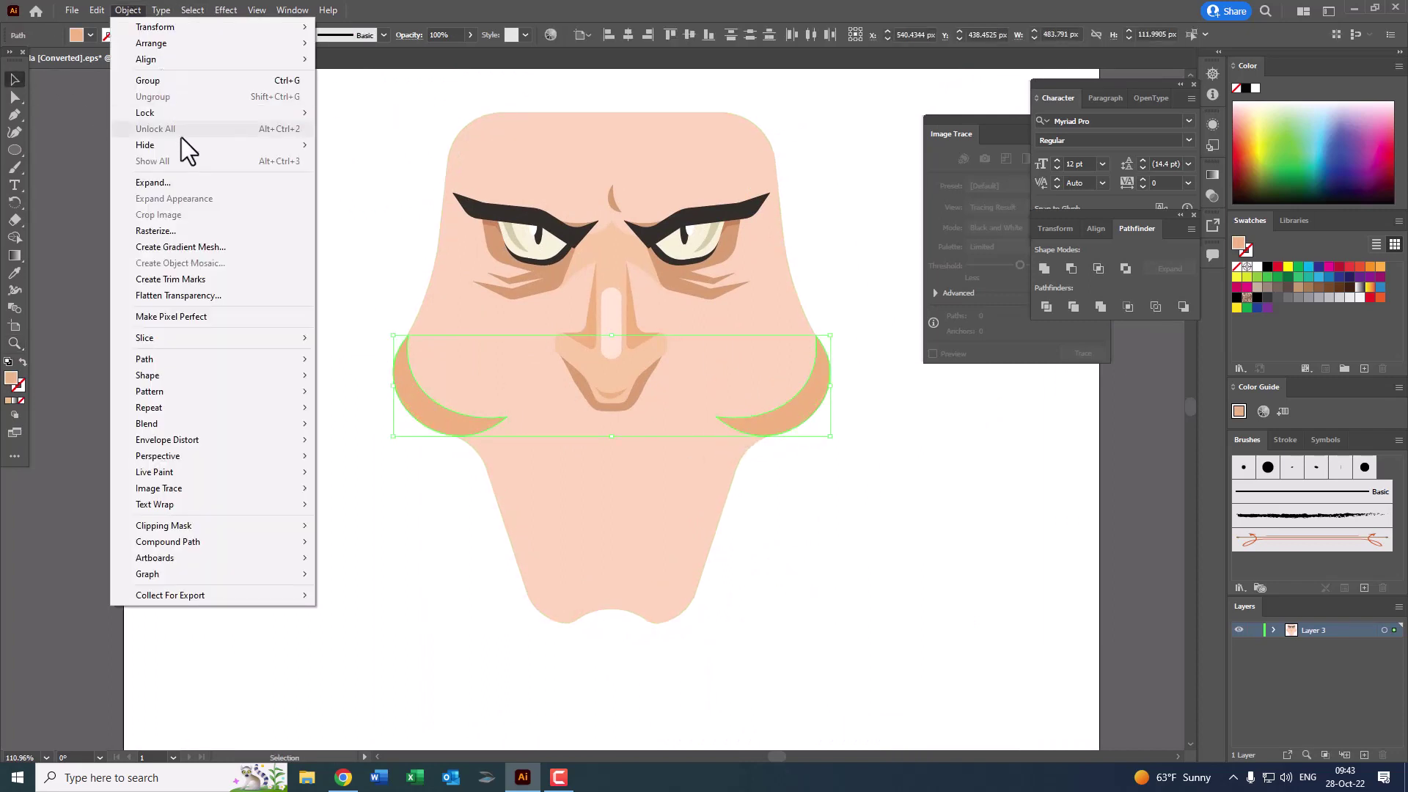
pyautogui.click(173, 90)
pyautogui.click(874, 504)
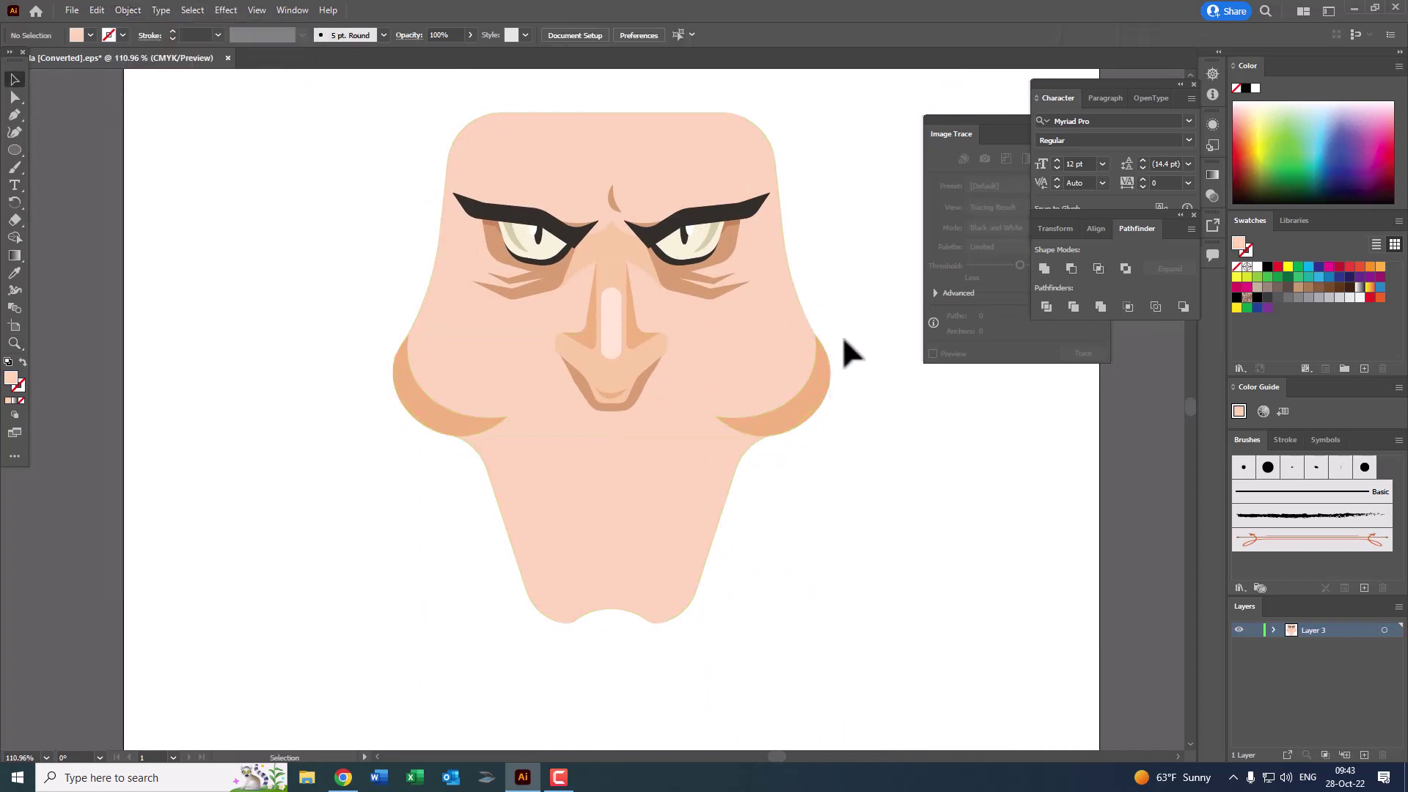
# Step: Group the eye and nose shapes together
pyautogui.hotkey('ctrl', 'a')
pyautogui.keyDown('shift'); pyautogui.click(639, 494); pyautogui.keyUp('shift')
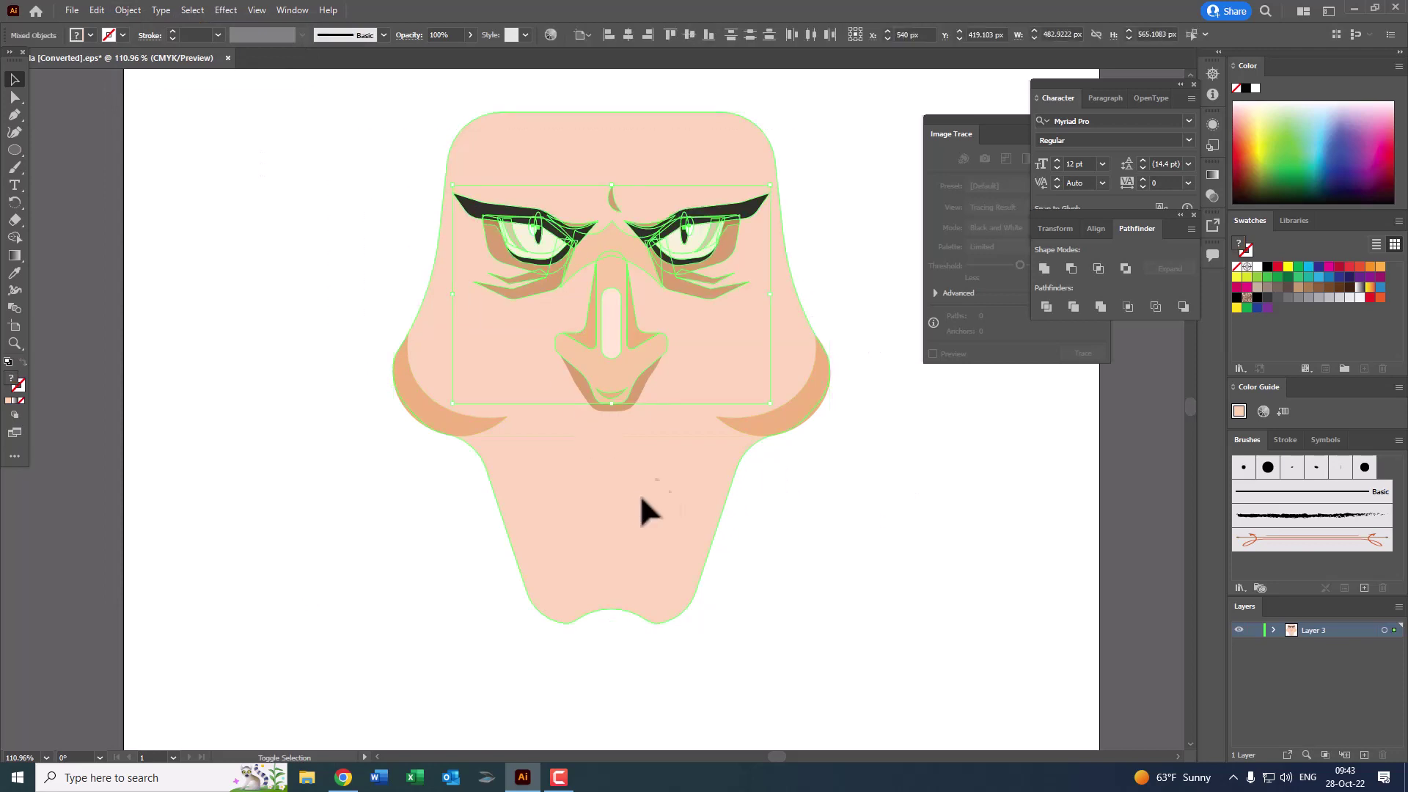
pyautogui.keyDown('shift'); pyautogui.click(639, 390); pyautogui.keyUp('shift')
pyautogui.click(127, 11)
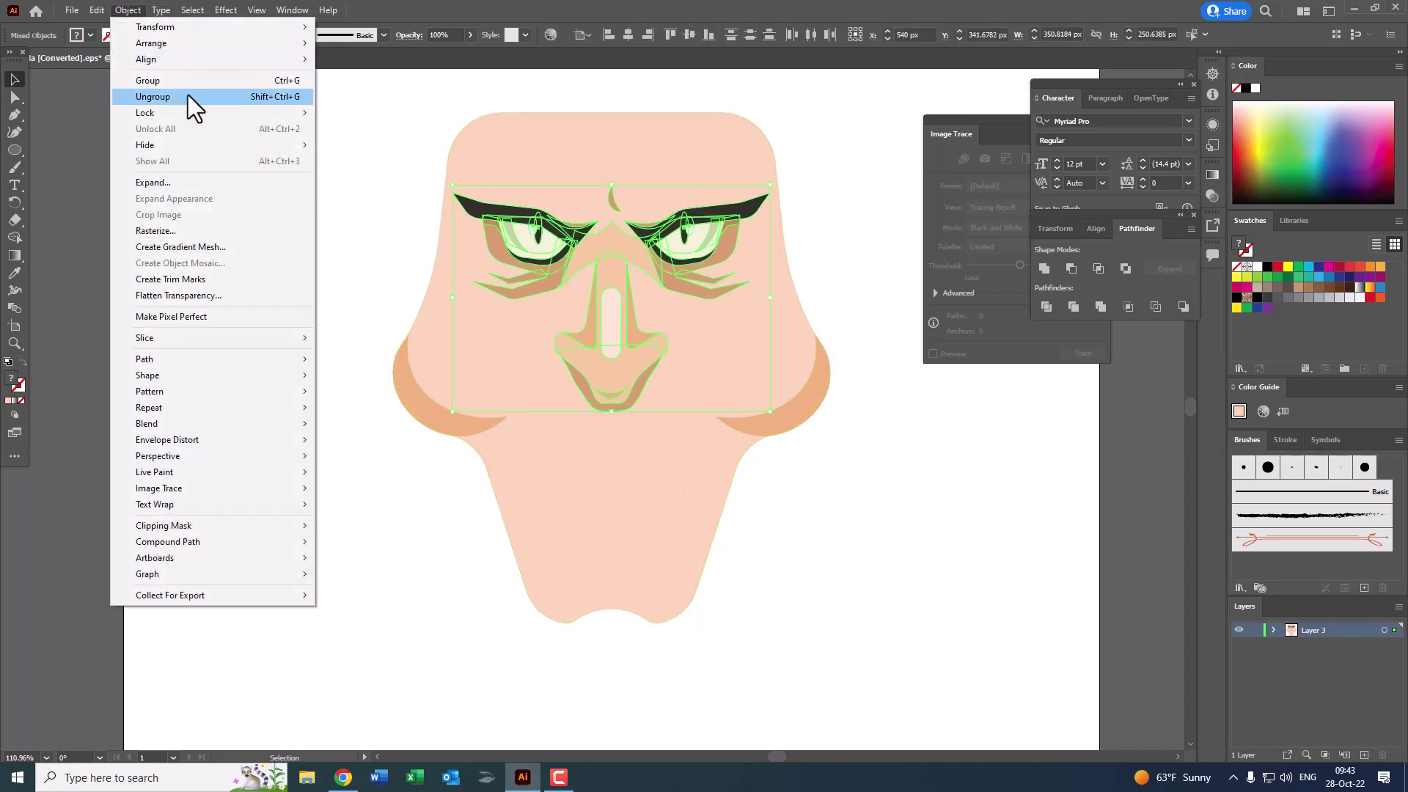
pyautogui.click(171, 82)
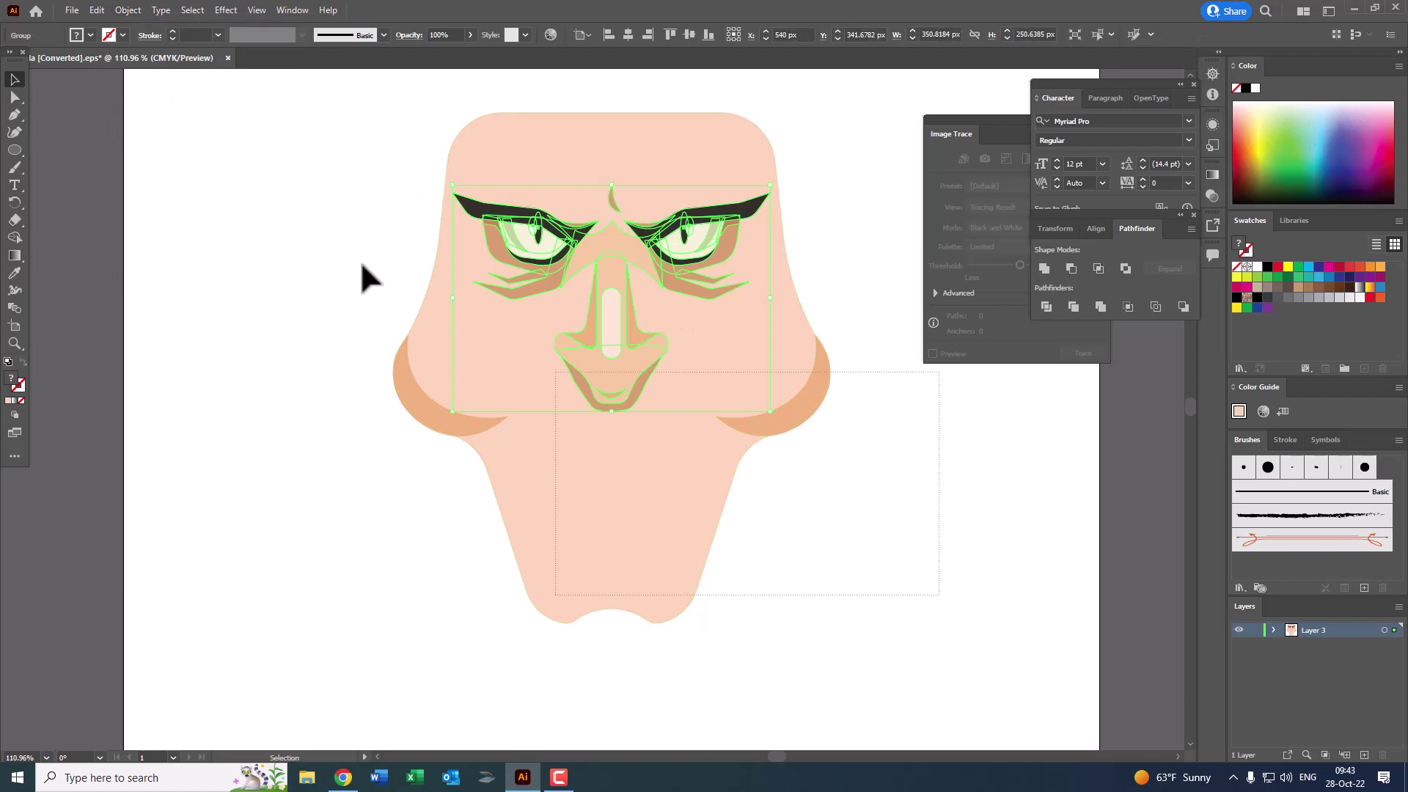
pyautogui.click(914, 574)
# Step: Draw a zigzag mouth shape with the Pen tool beneath the nose
pyautogui.press('z')
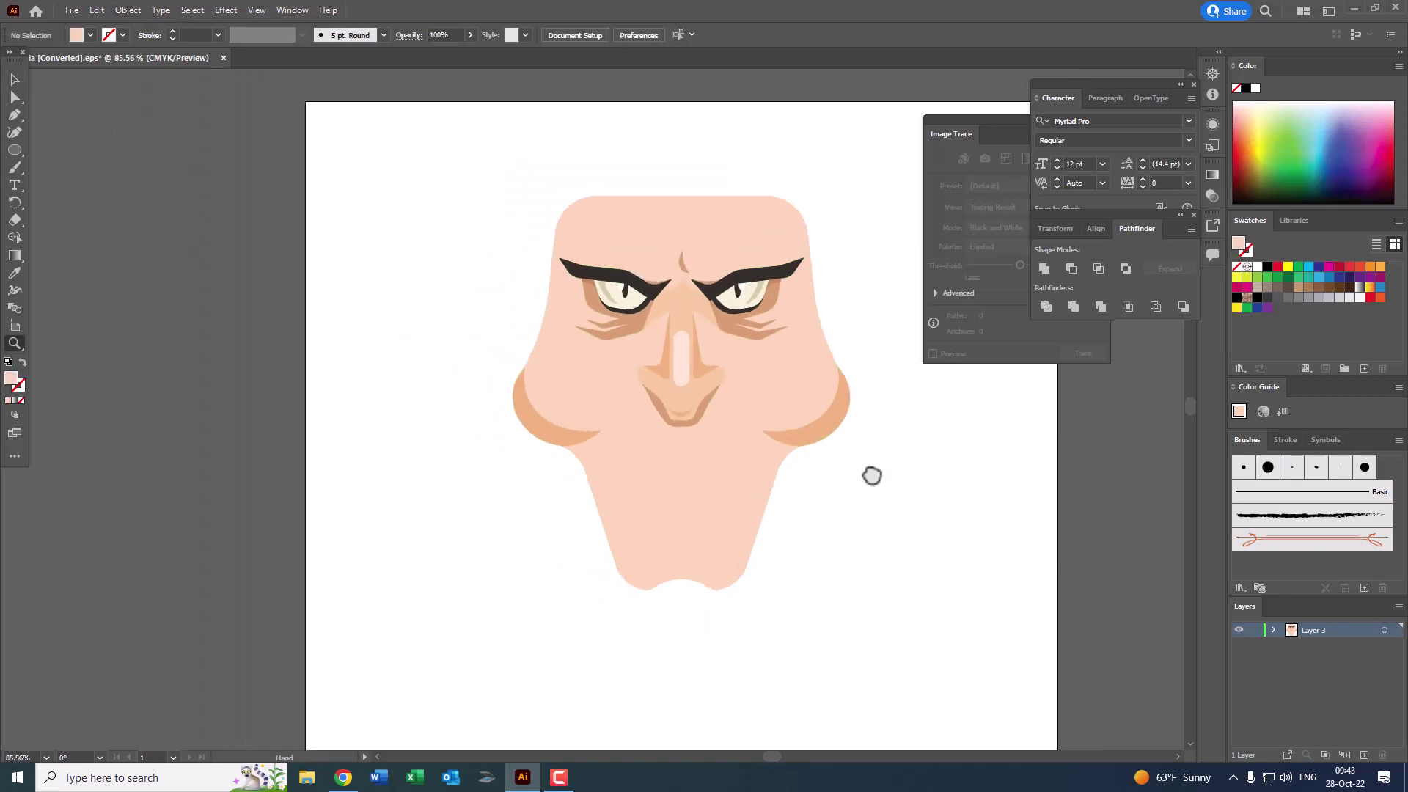
pyautogui.moveTo(871, 476); pyautogui.dragTo(701, 441)
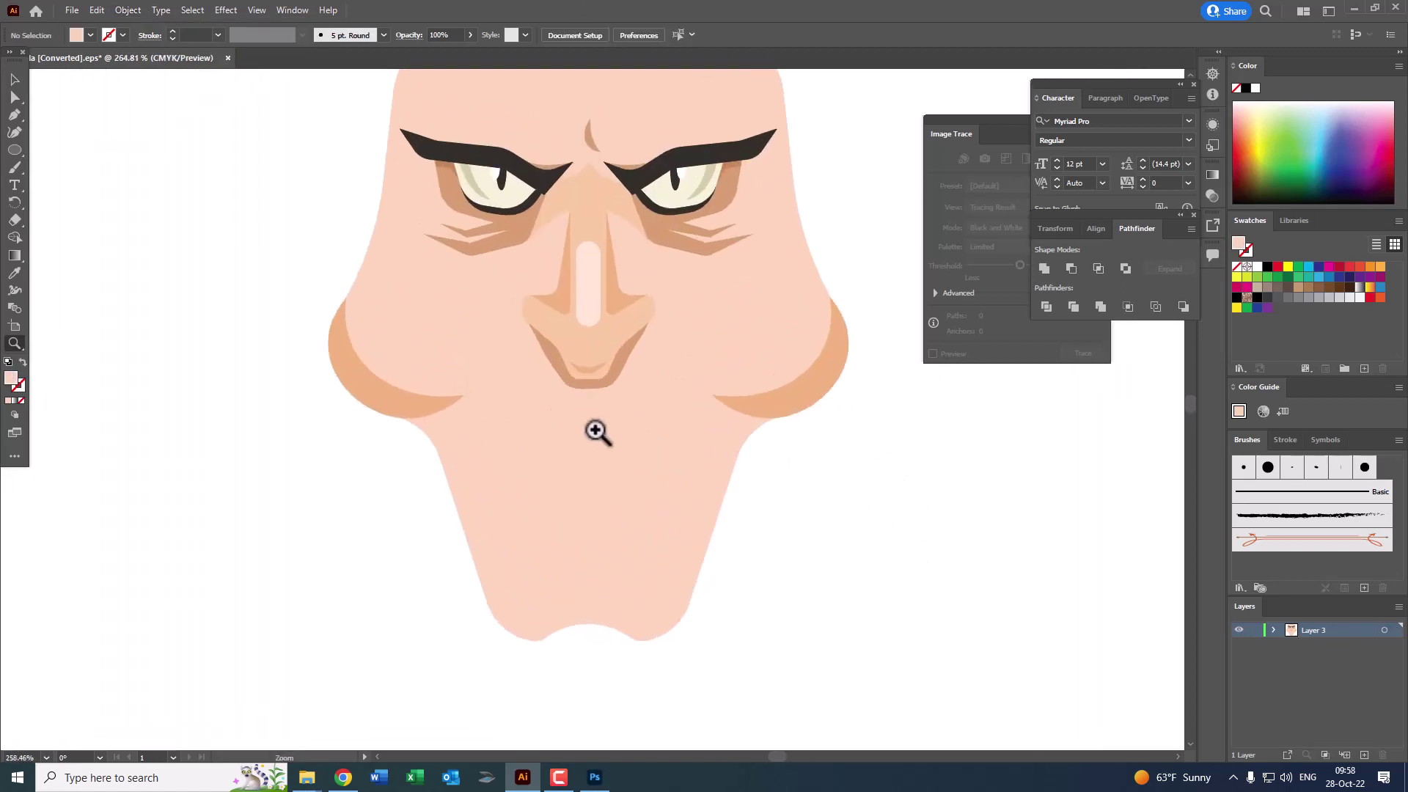
pyautogui.click(475, 390)
pyautogui.click(543, 428)
pyautogui.click(587, 419)
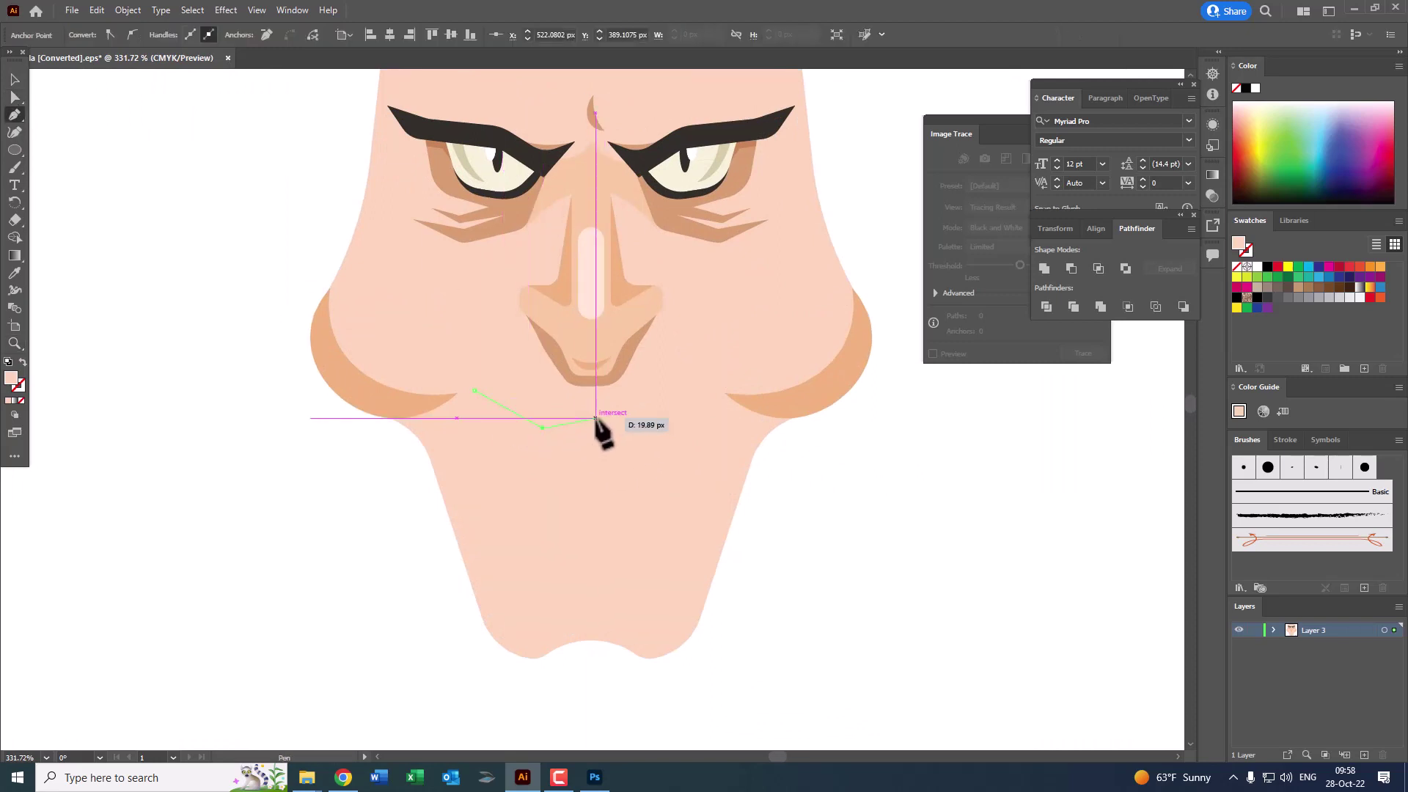
pyautogui.click(624, 435)
pyautogui.click(628, 428)
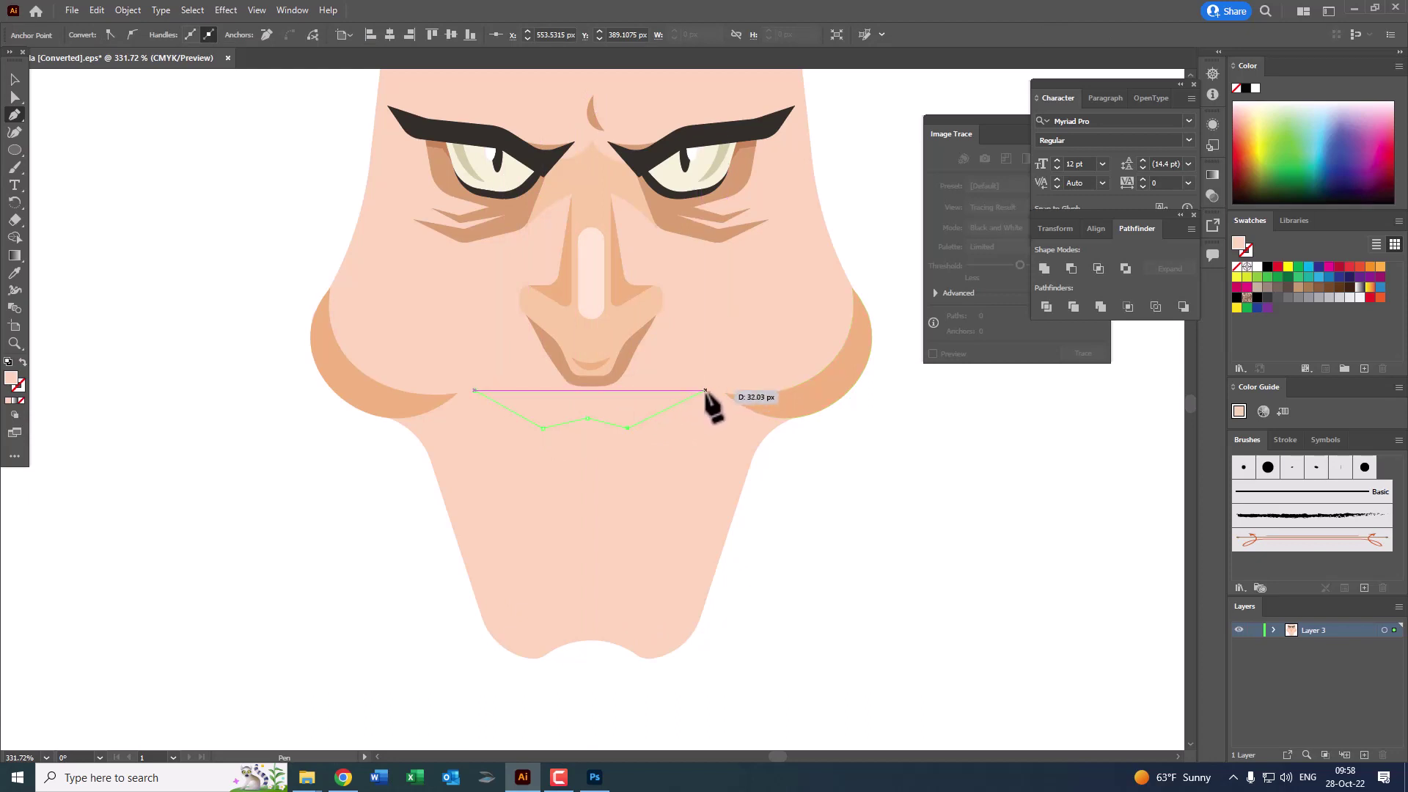
pyautogui.click(710, 390)
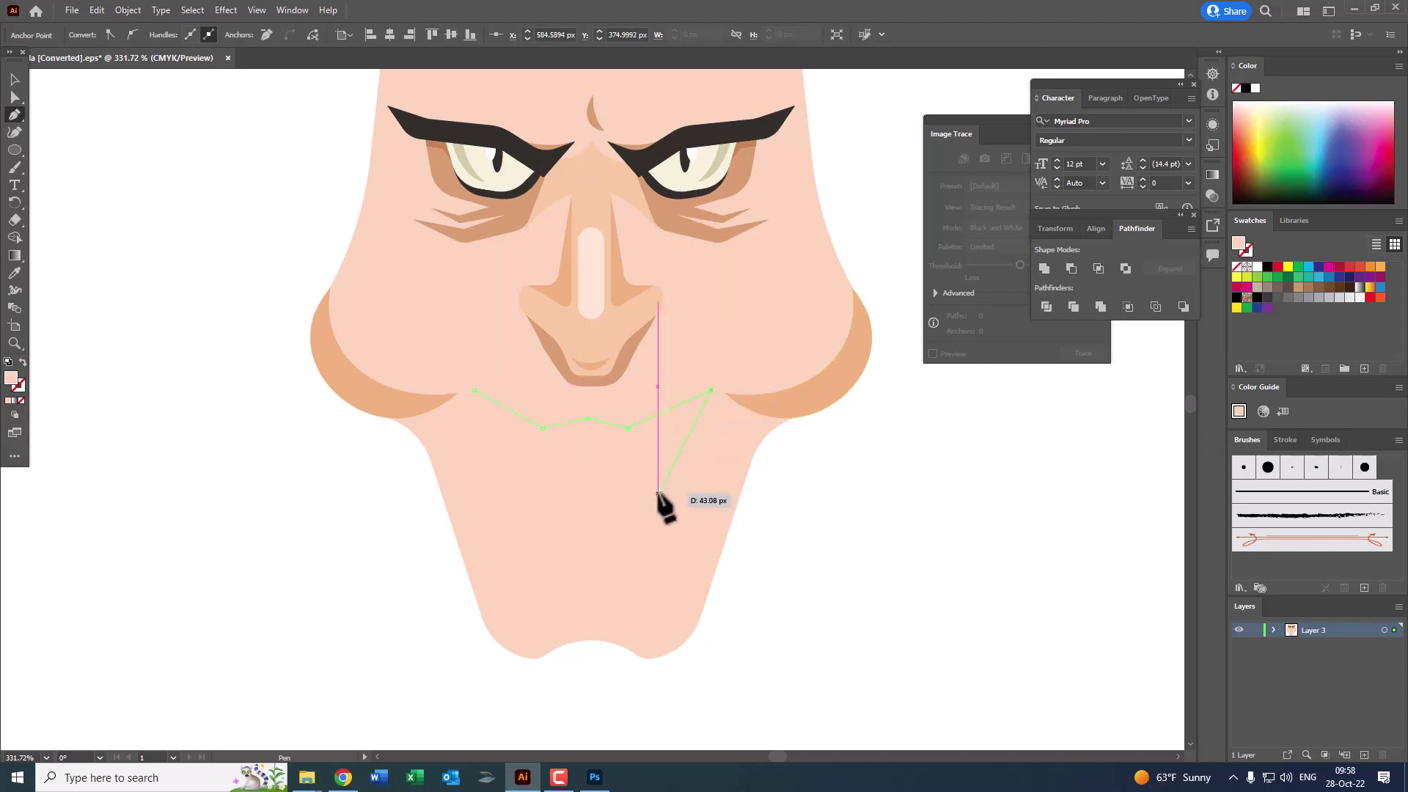
pyautogui.click(659, 489)
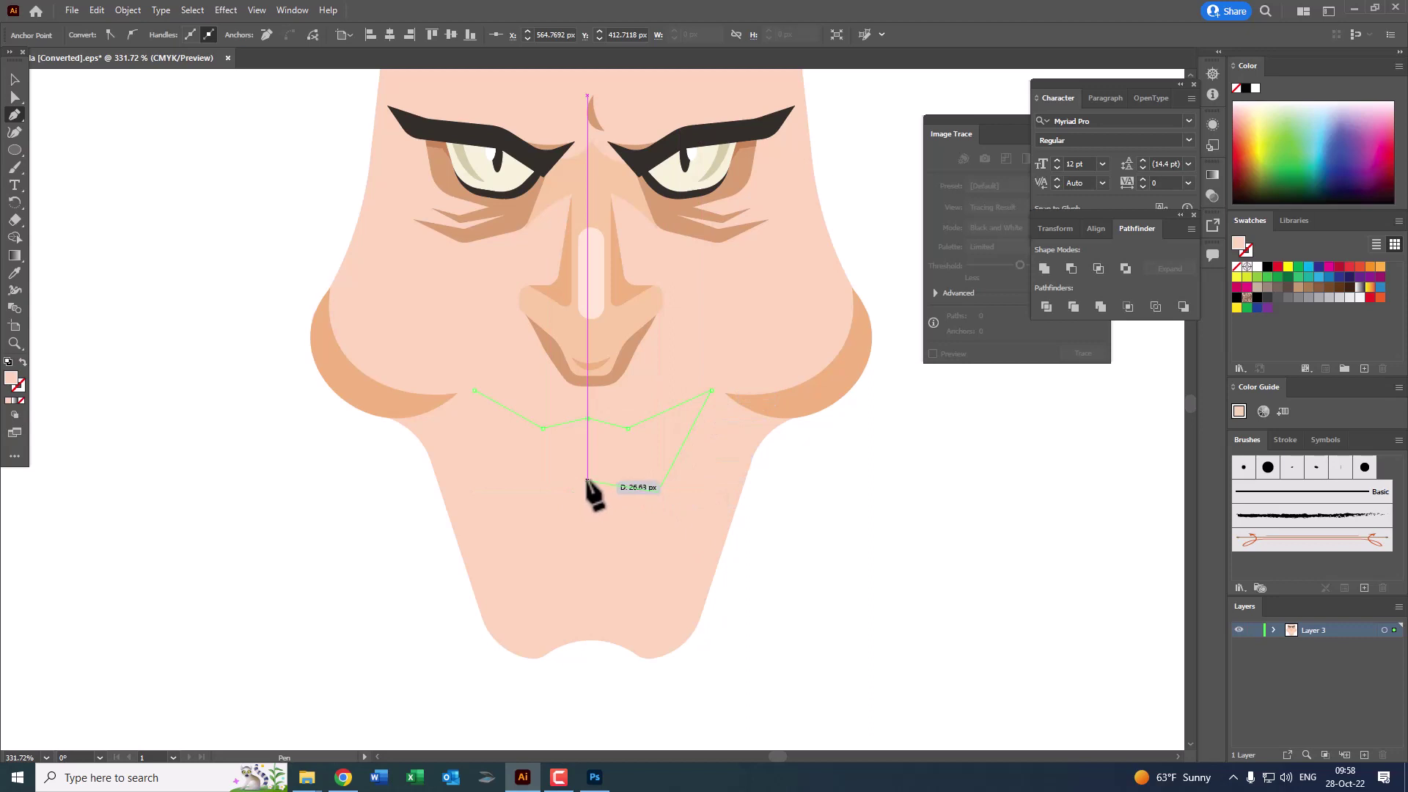
pyautogui.click(587, 482)
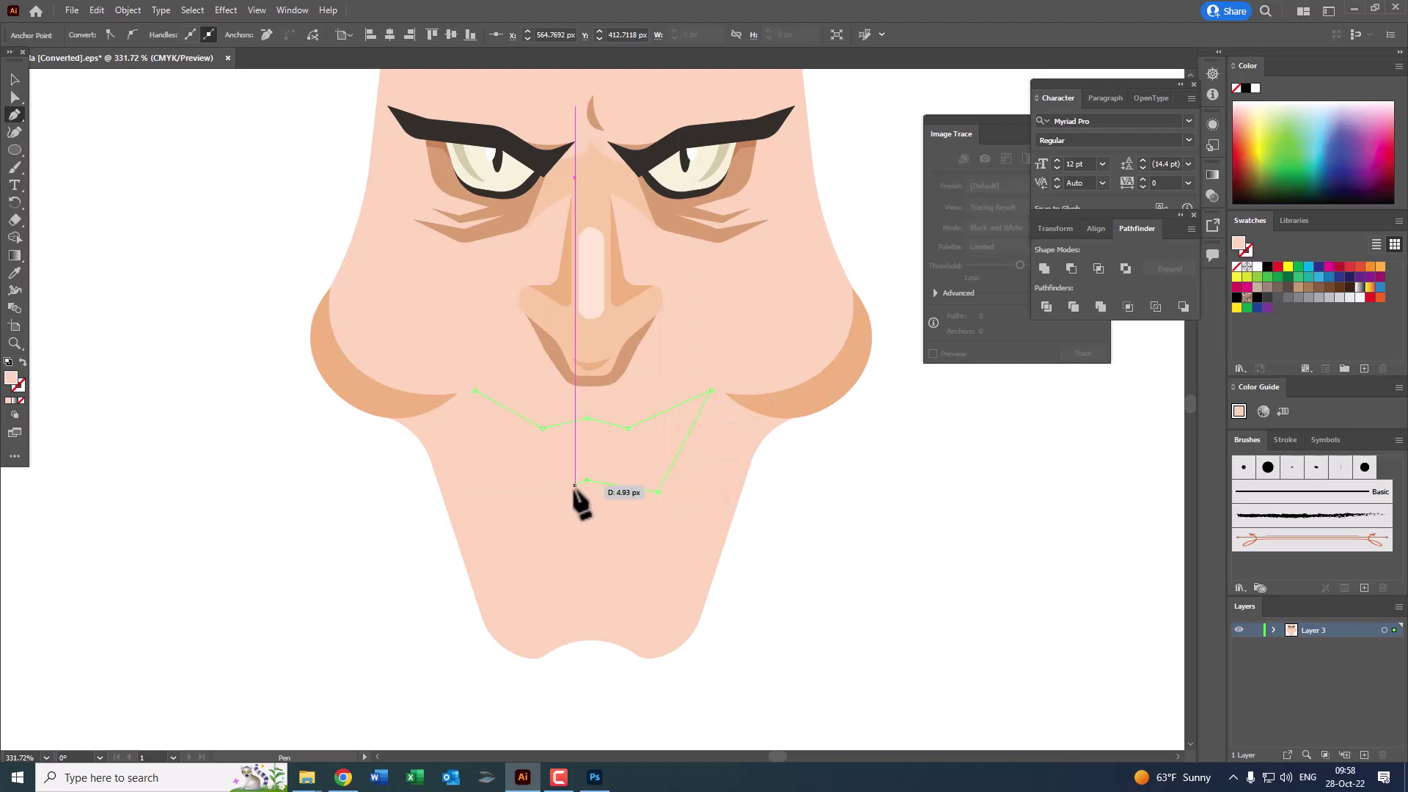
pyautogui.click(524, 495)
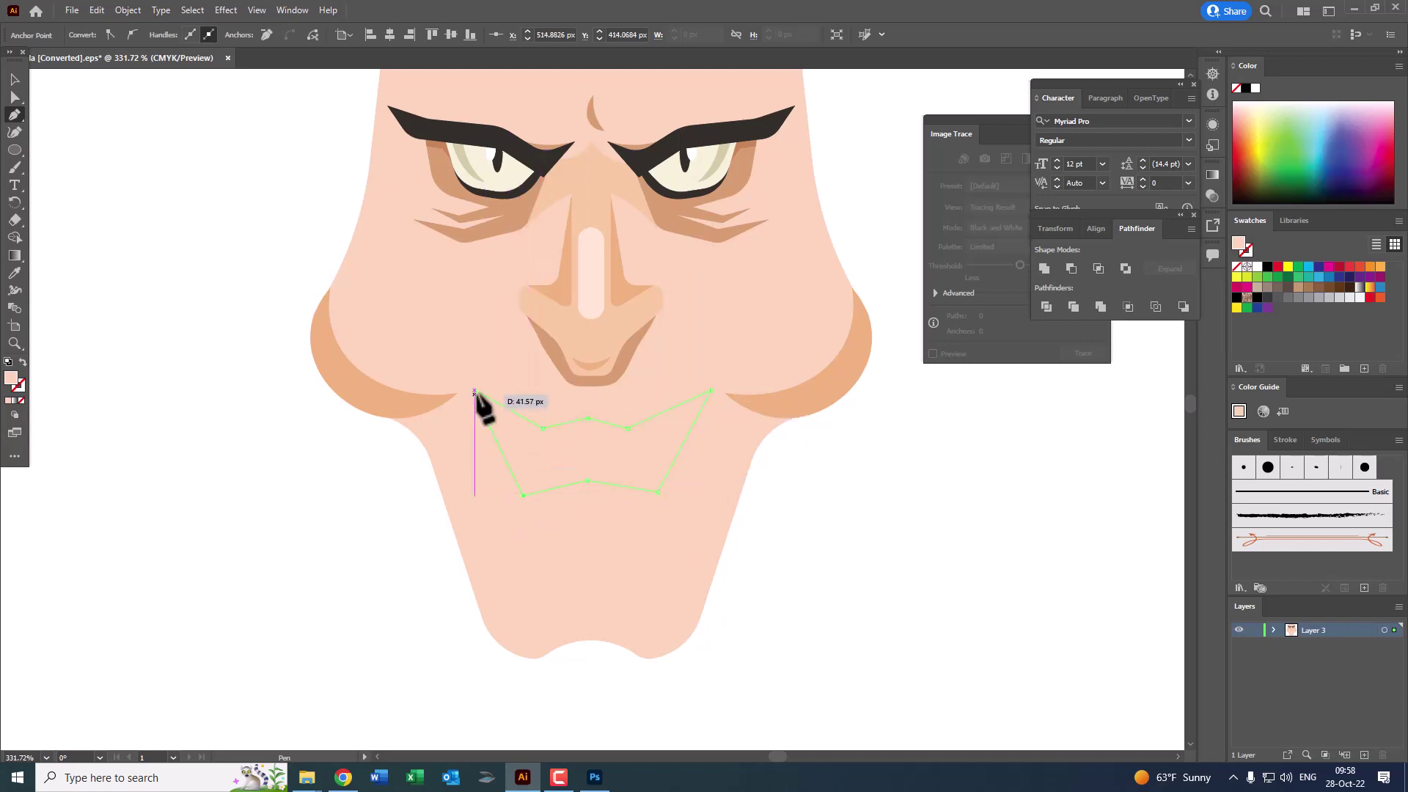
# Step: Fill the mouth with the eyebrow's dark brown and shorten it vertically
pyautogui.click(463, 116)
pyautogui.press('z')
pyautogui.scroll(3, 636, 345)
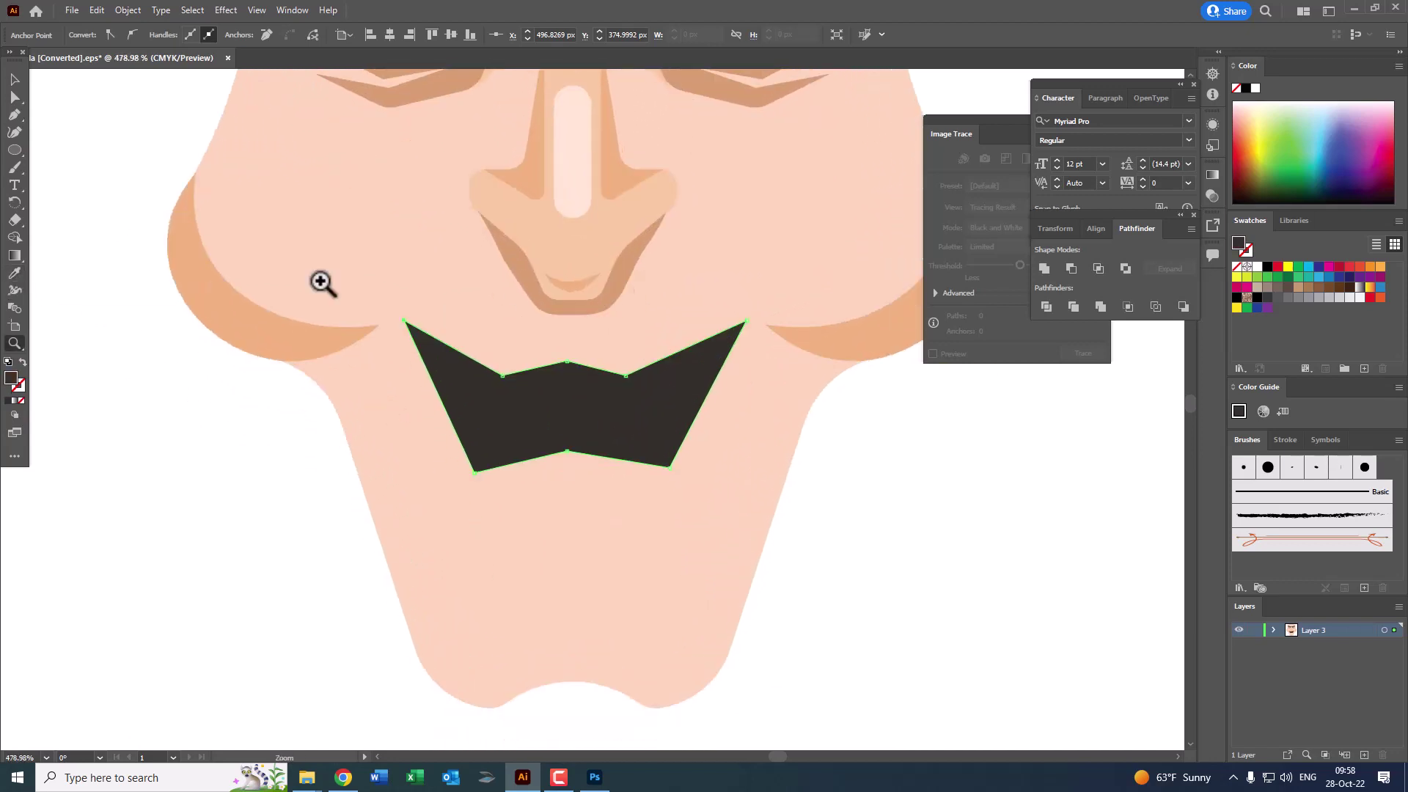
pyautogui.moveTo(580, 477); pyautogui.dragTo(610, 397)
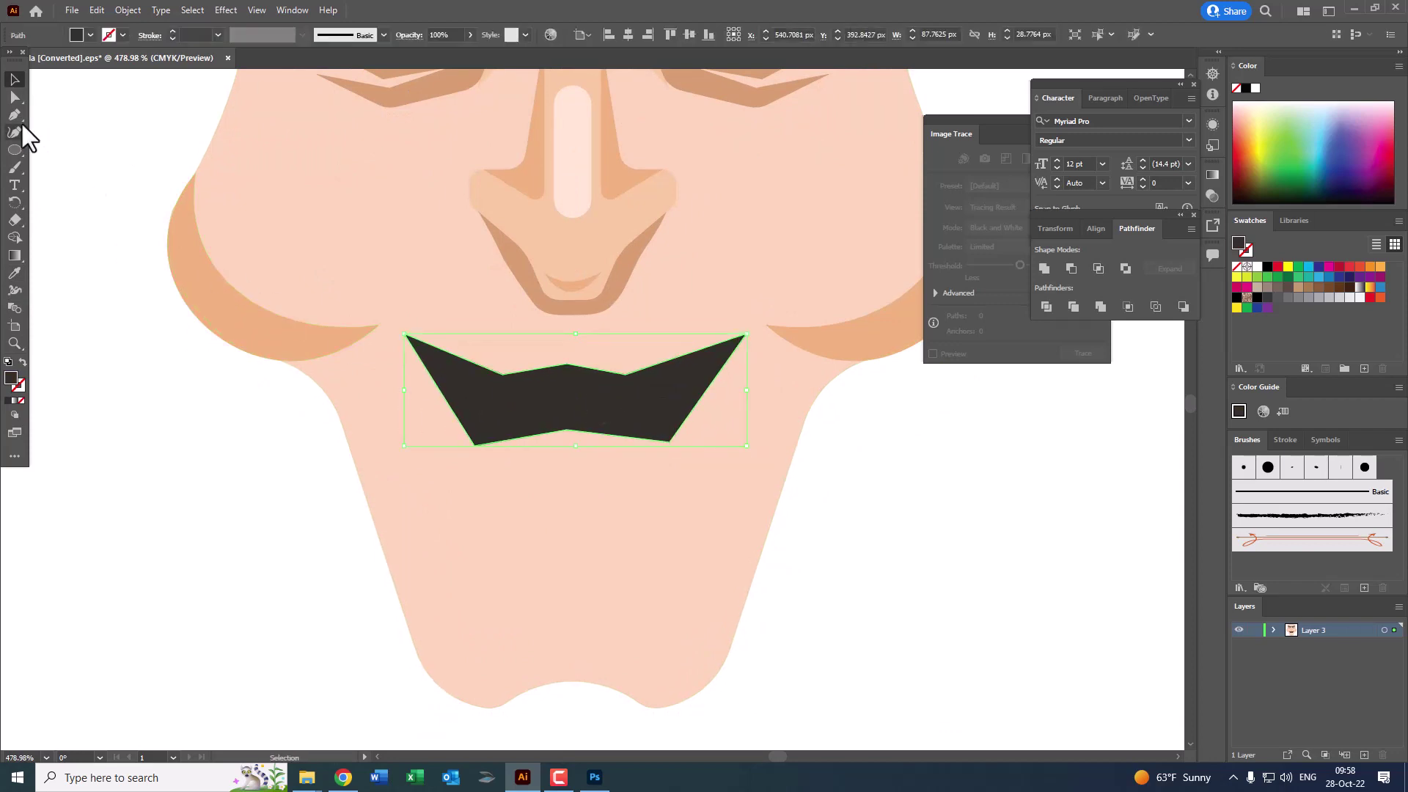
# Step: Move the mouth's bottom-left corner up and right and its bottom-right corner right
pyautogui.click(15, 96)
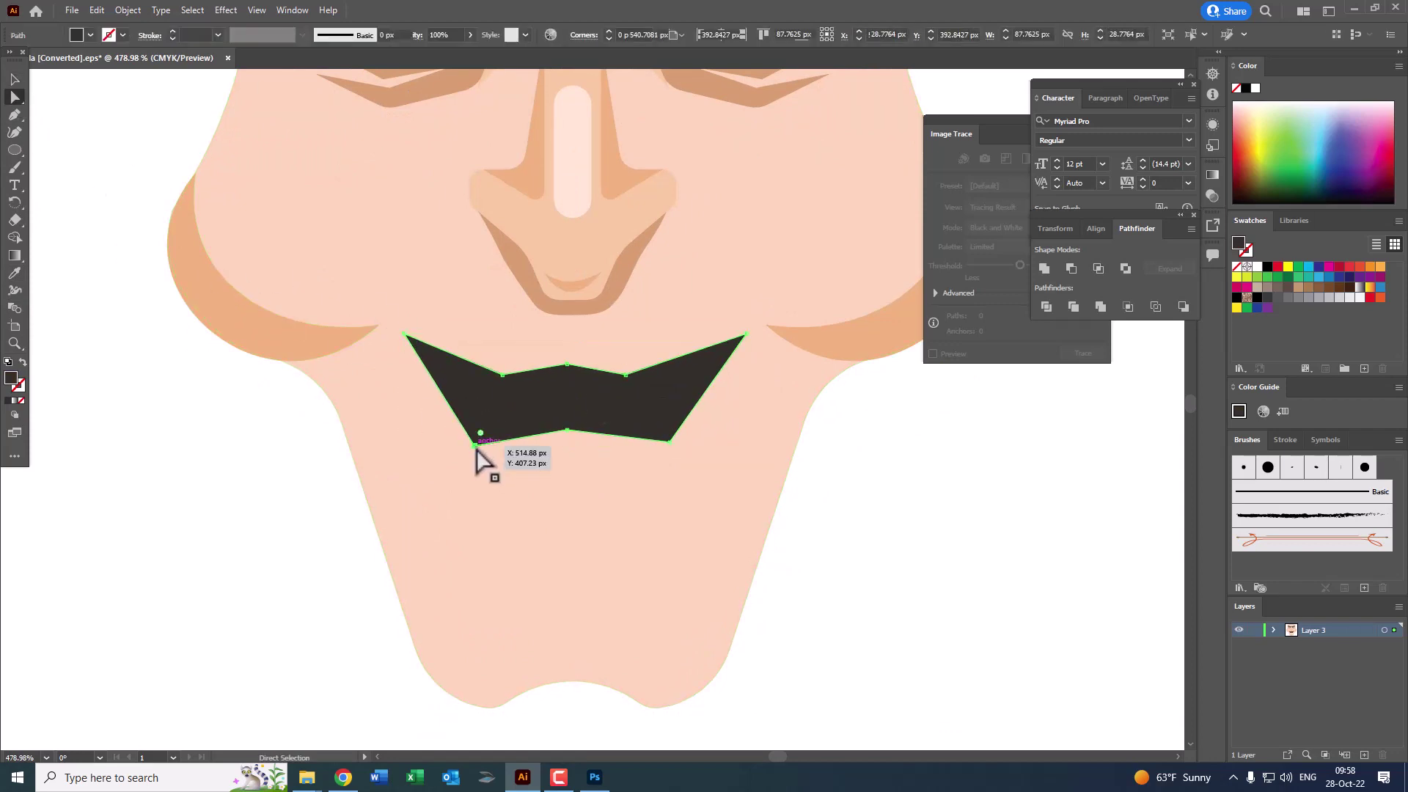
pyautogui.moveTo(476, 447); pyautogui.dragTo(482, 443)
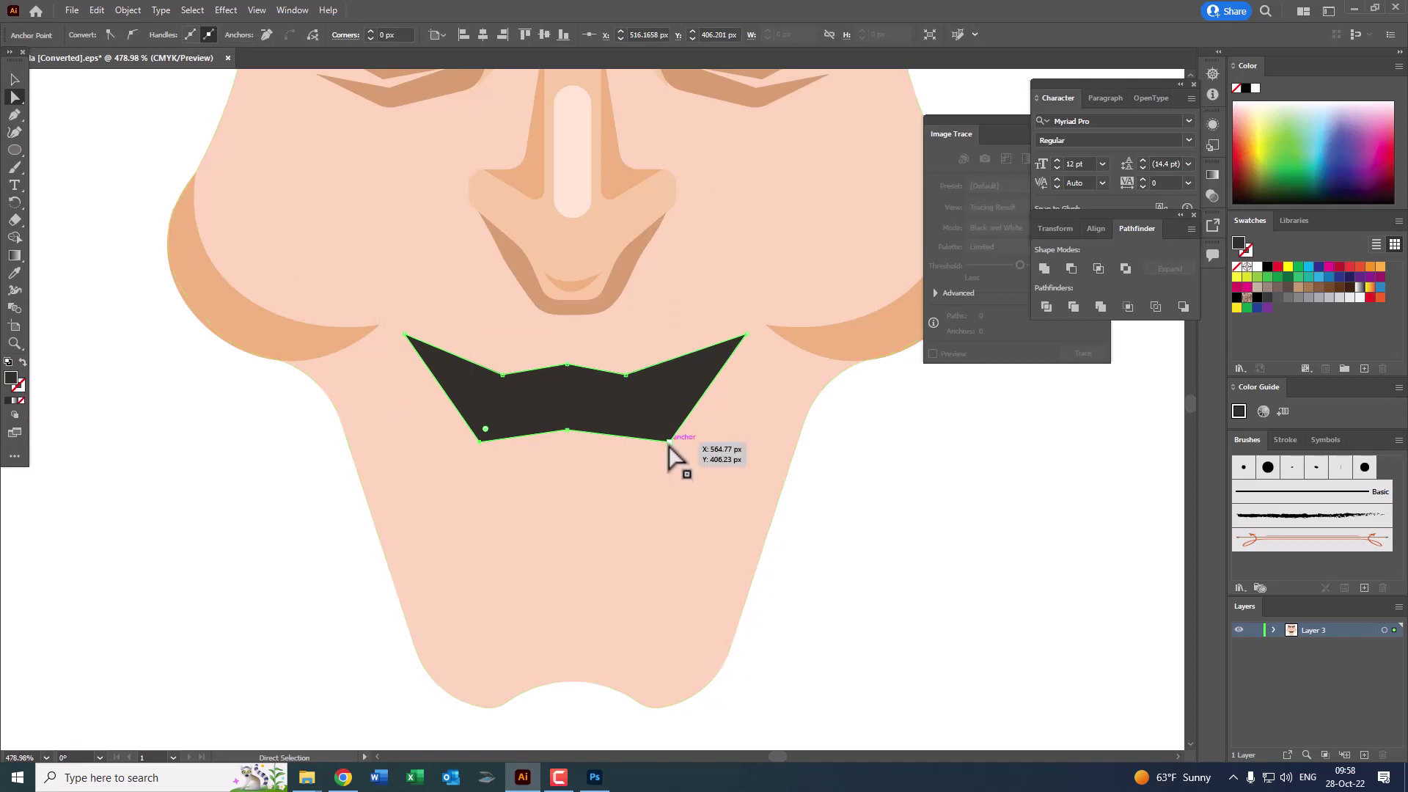
pyautogui.moveTo(672, 443); pyautogui.dragTo(676, 443)
pyautogui.click(870, 468)
pyautogui.scroll(-5, 871, 468)
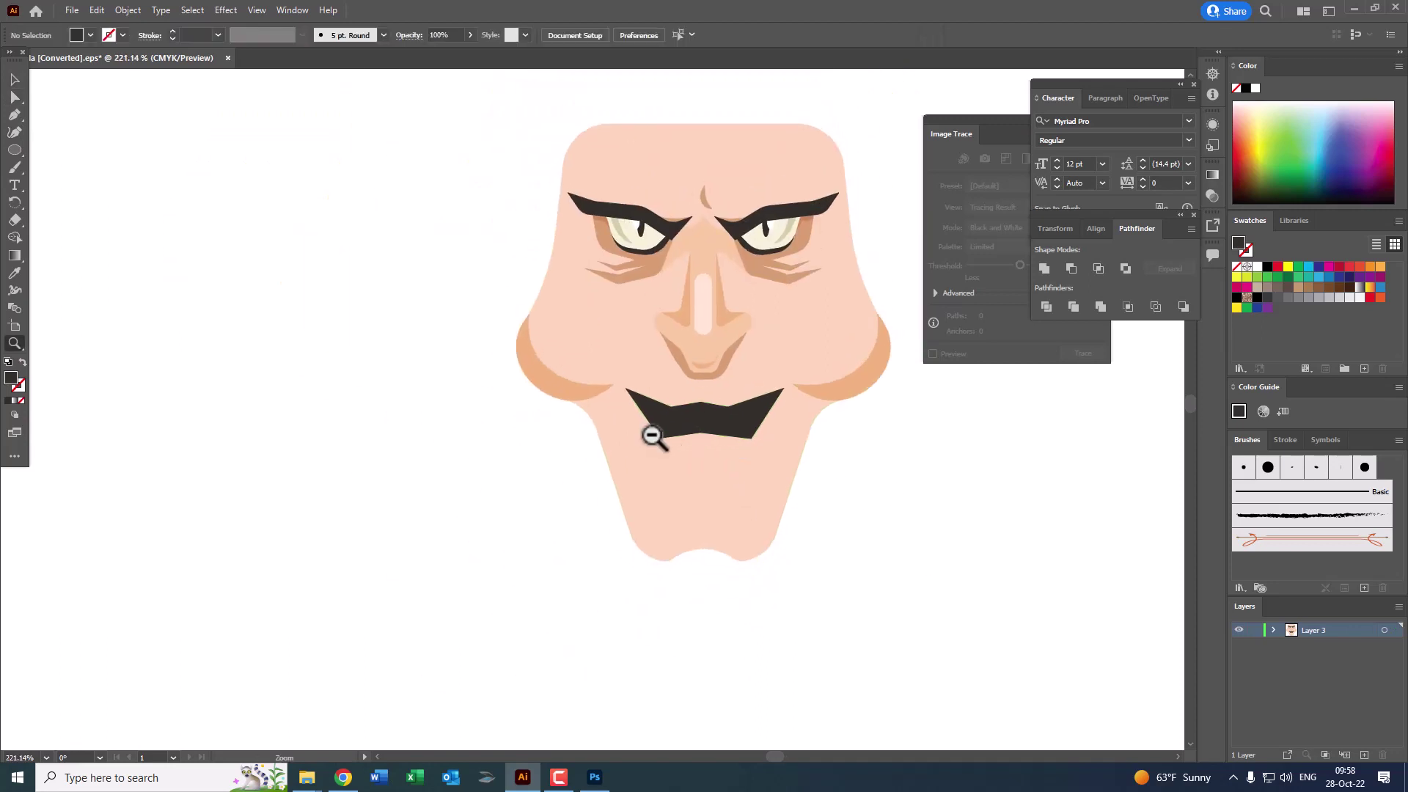
pyautogui.press('z')
pyautogui.scroll(3, 776, 418)
pyautogui.scroll(4, 623, 409)
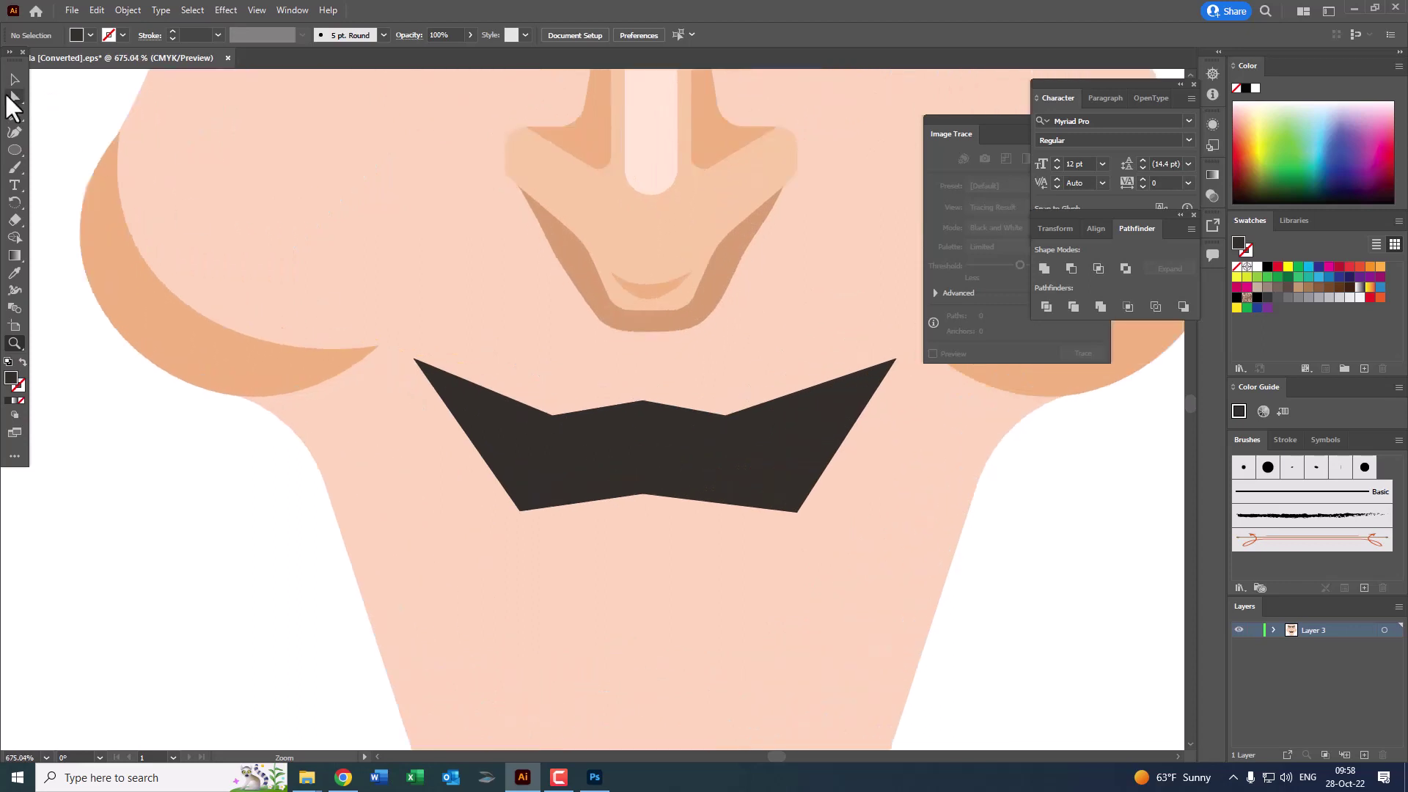
# Step: Select all the mouth's corner points and round them slightly with the live corner widgets
pyautogui.click(522, 510)
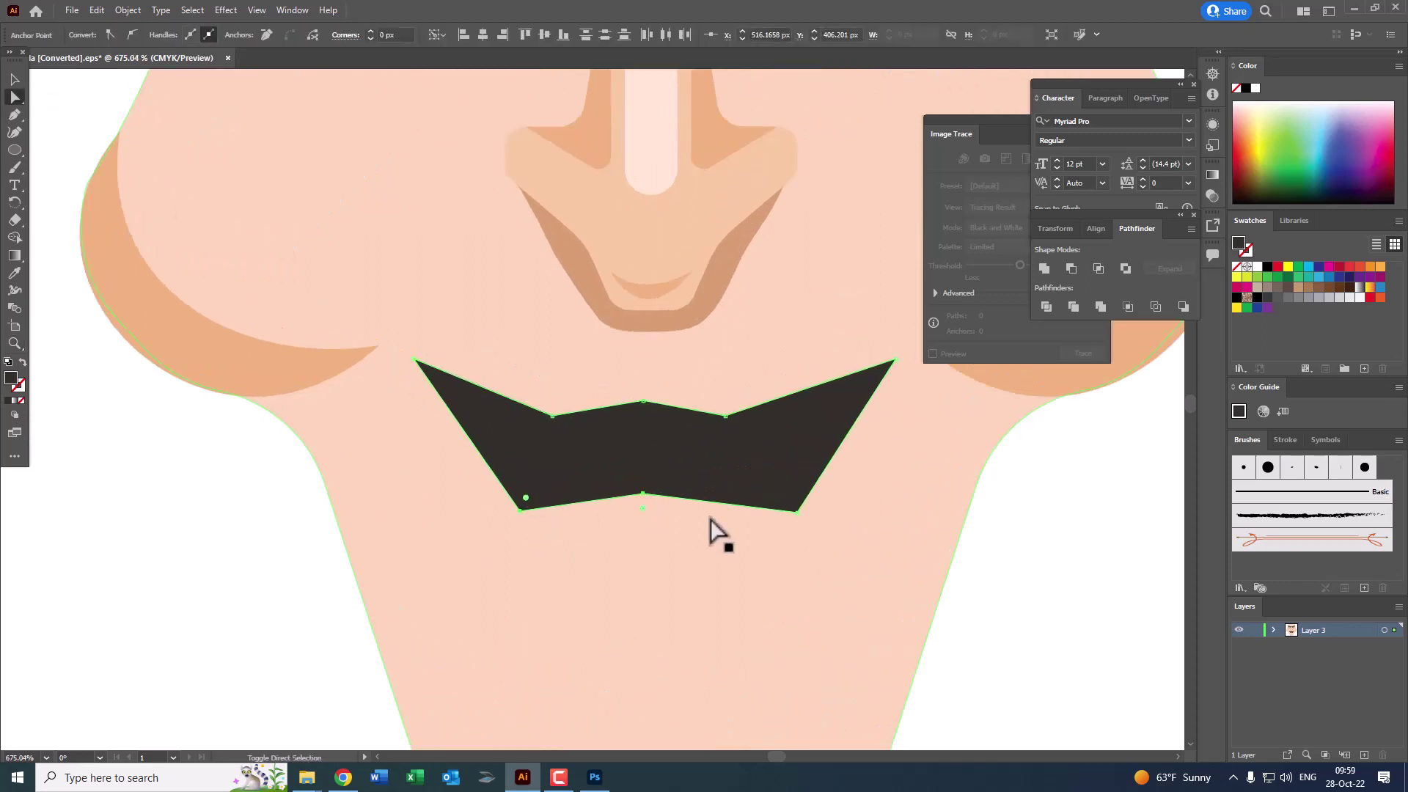
pyautogui.click(552, 416)
pyautogui.moveTo(727, 421)
pyautogui.mouseDown()
pyautogui.moveTo(739, 384)
pyautogui.moveTo(46, 197)
pyautogui.mouseUp()
pyautogui.press('z')
pyautogui.press('z')
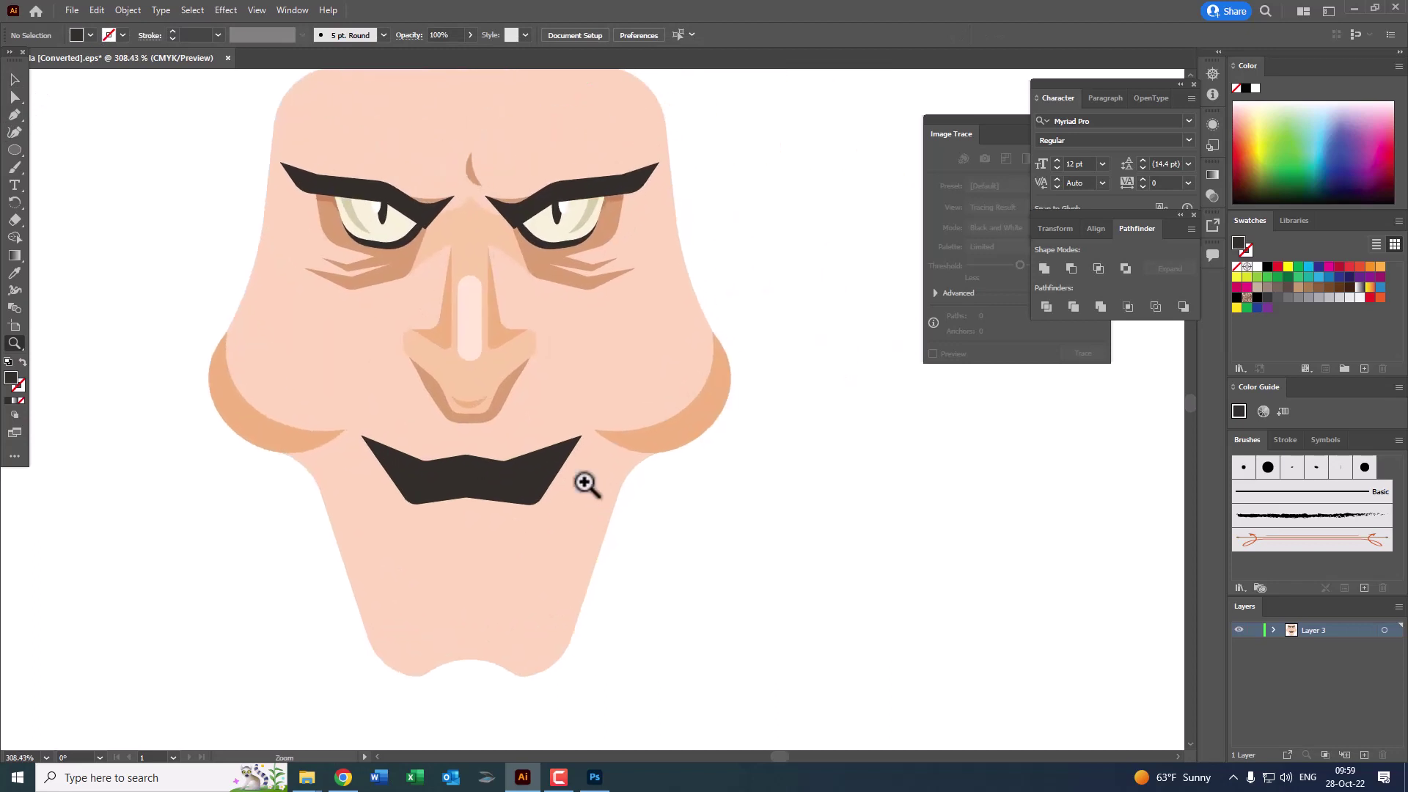
pyautogui.click(734, 546)
pyautogui.moveTo(734, 546); pyautogui.dragTo(852, 600)
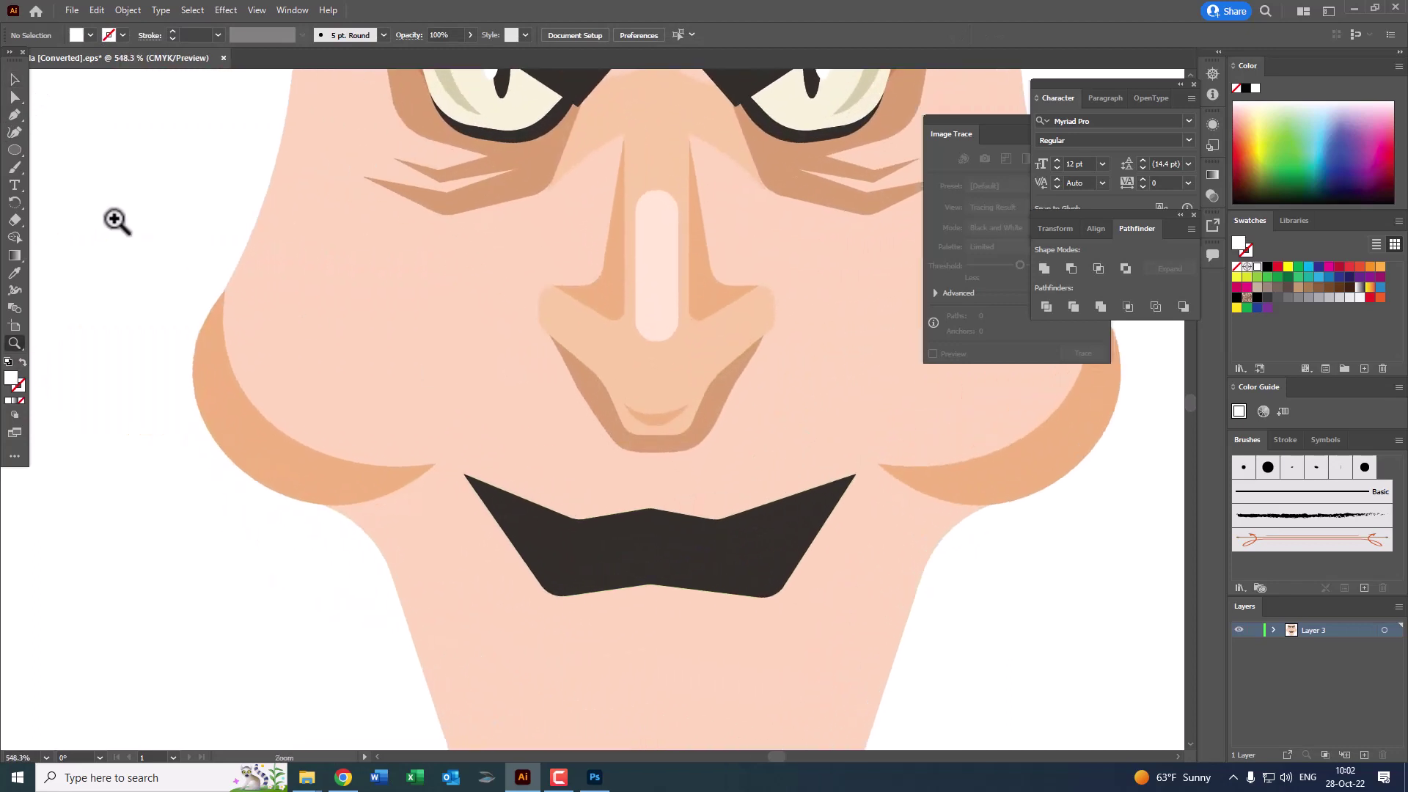
# Step: Draw a curved white fang with a sharp tip at the mouth's left corner
pyautogui.click(465, 475)
pyautogui.click(477, 533)
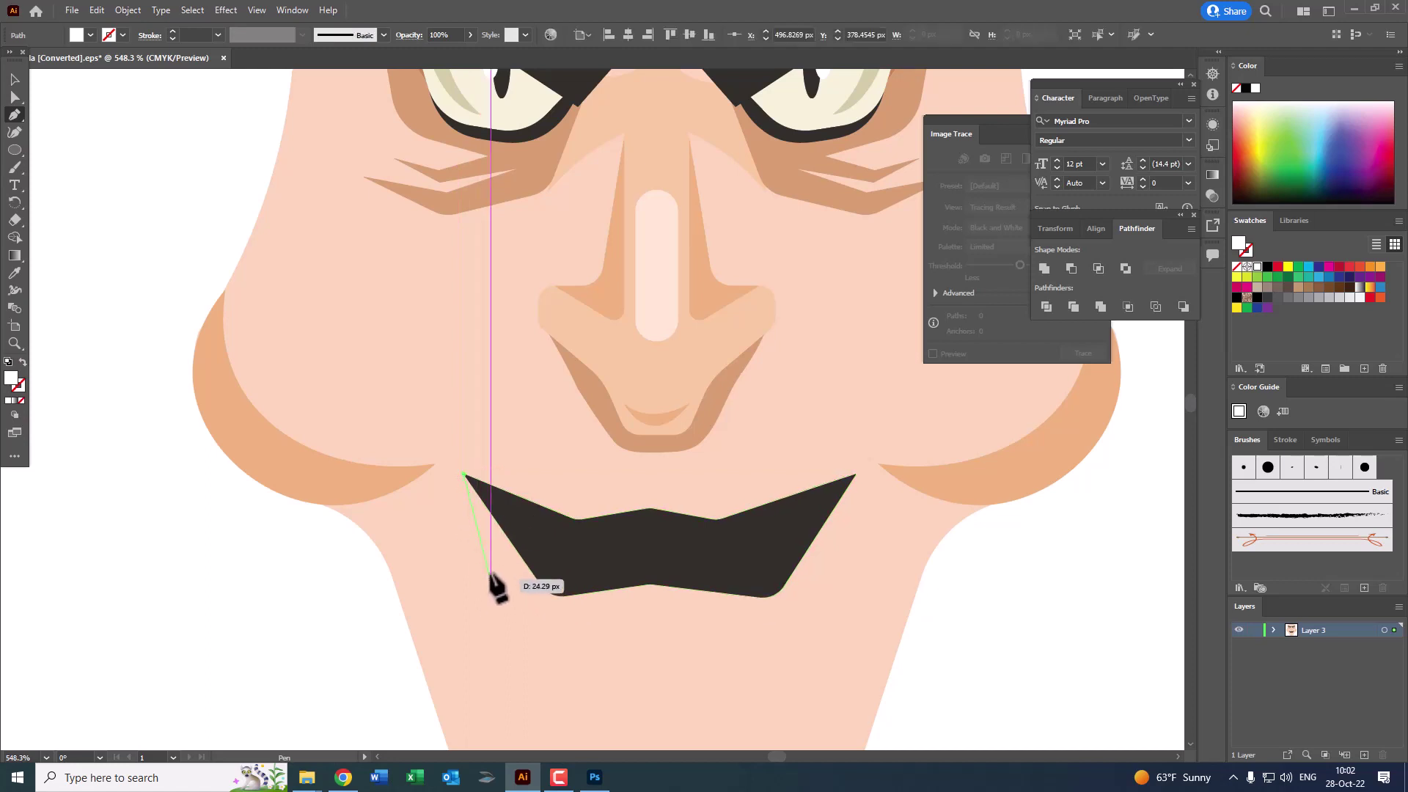
pyautogui.click(490, 564)
pyautogui.click(504, 594)
pyautogui.click(490, 564)
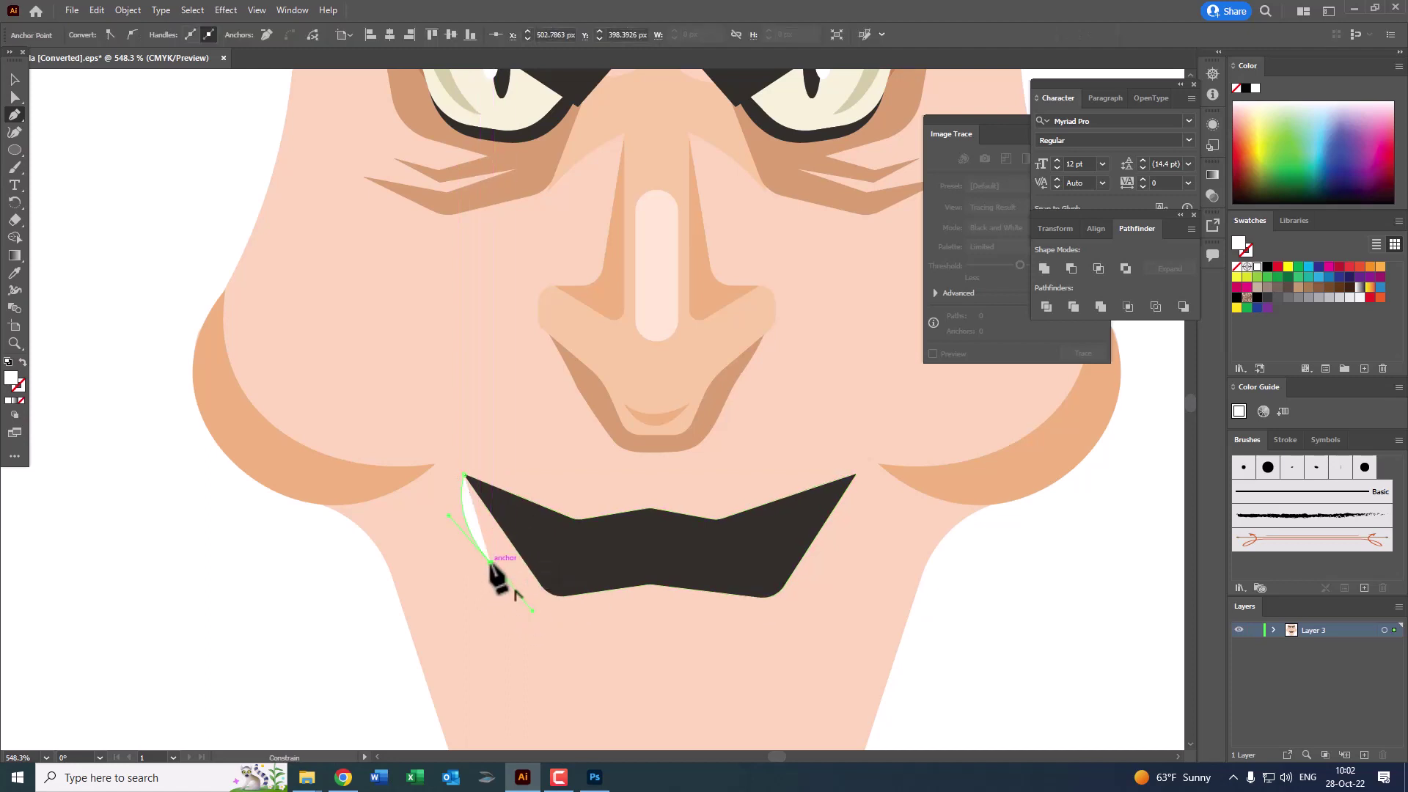
pyautogui.moveTo(501, 490); pyautogui.dragTo(518, 489)
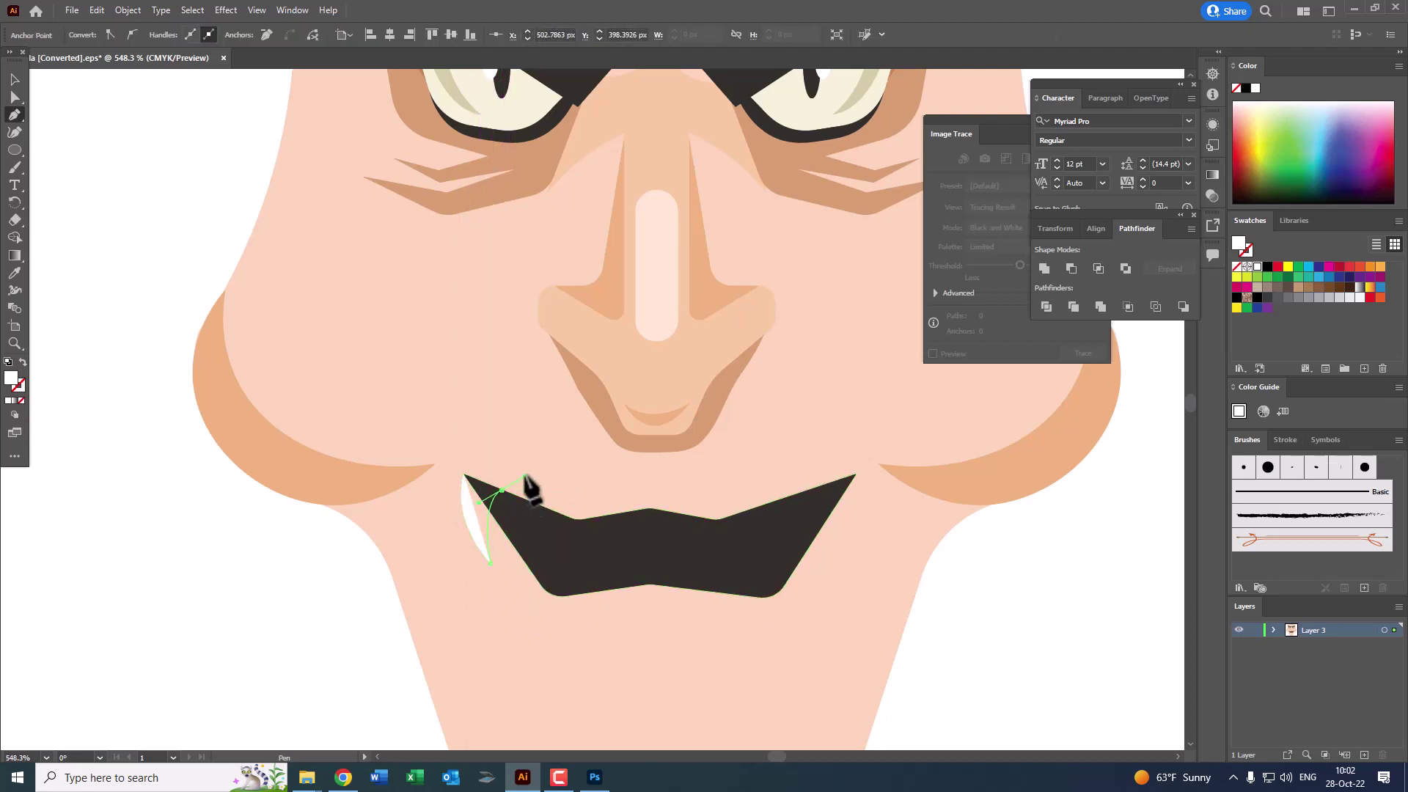
pyautogui.click(502, 489)
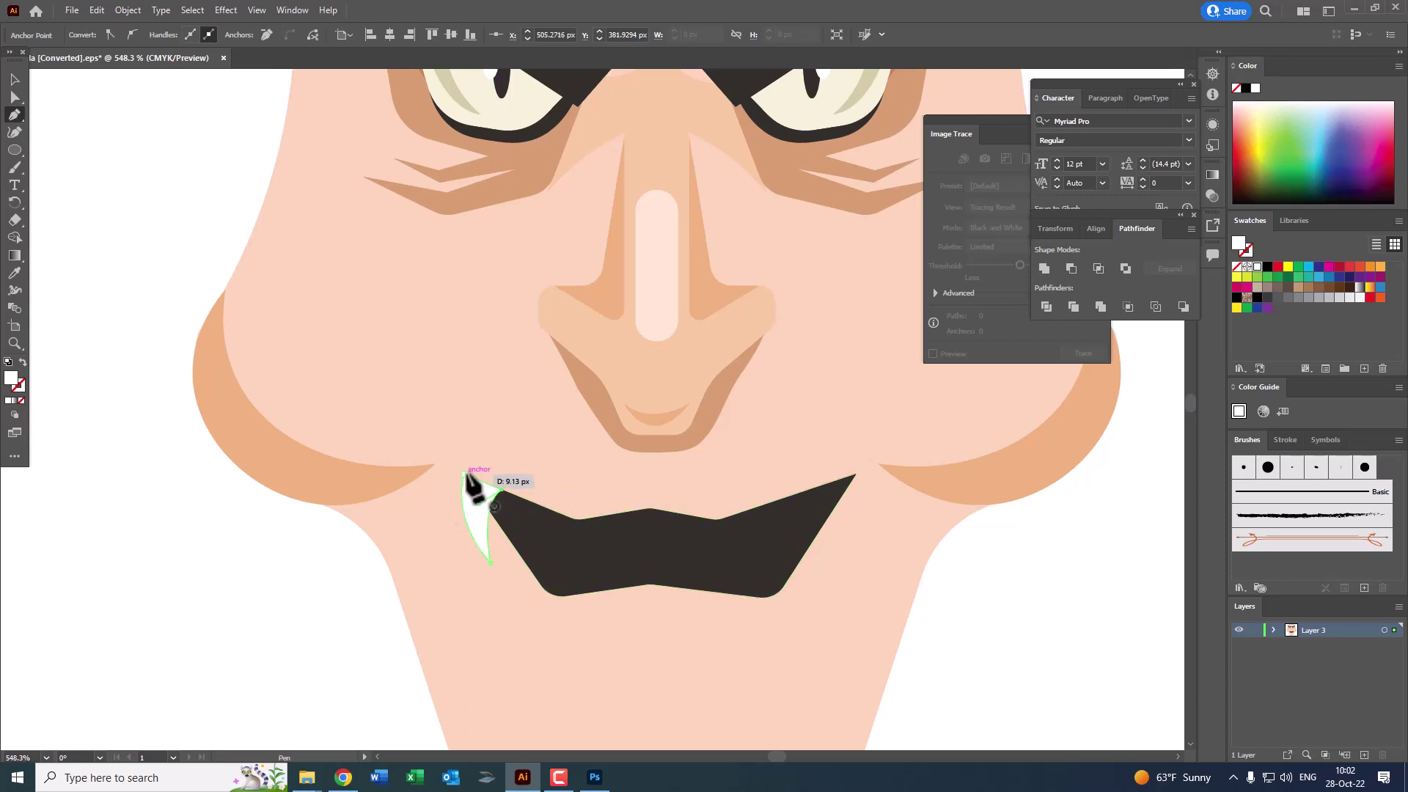
pyautogui.scroll(-1, 698, 560)
pyautogui.scroll(-2, 591, 575)
pyautogui.scroll(4, 615, 554)
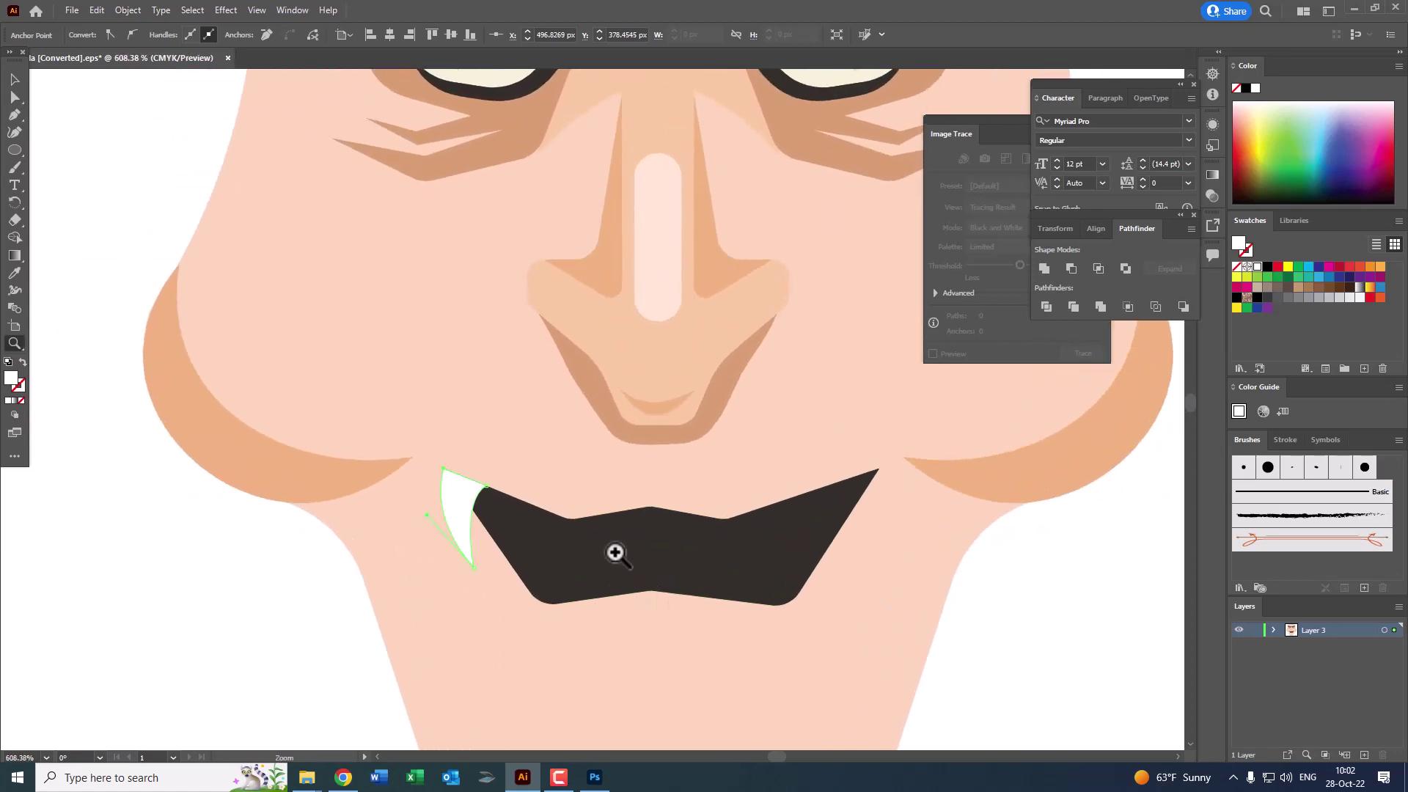
# Step: Copy the fang and paste a copy in front of the original
pyautogui.click(97, 10)
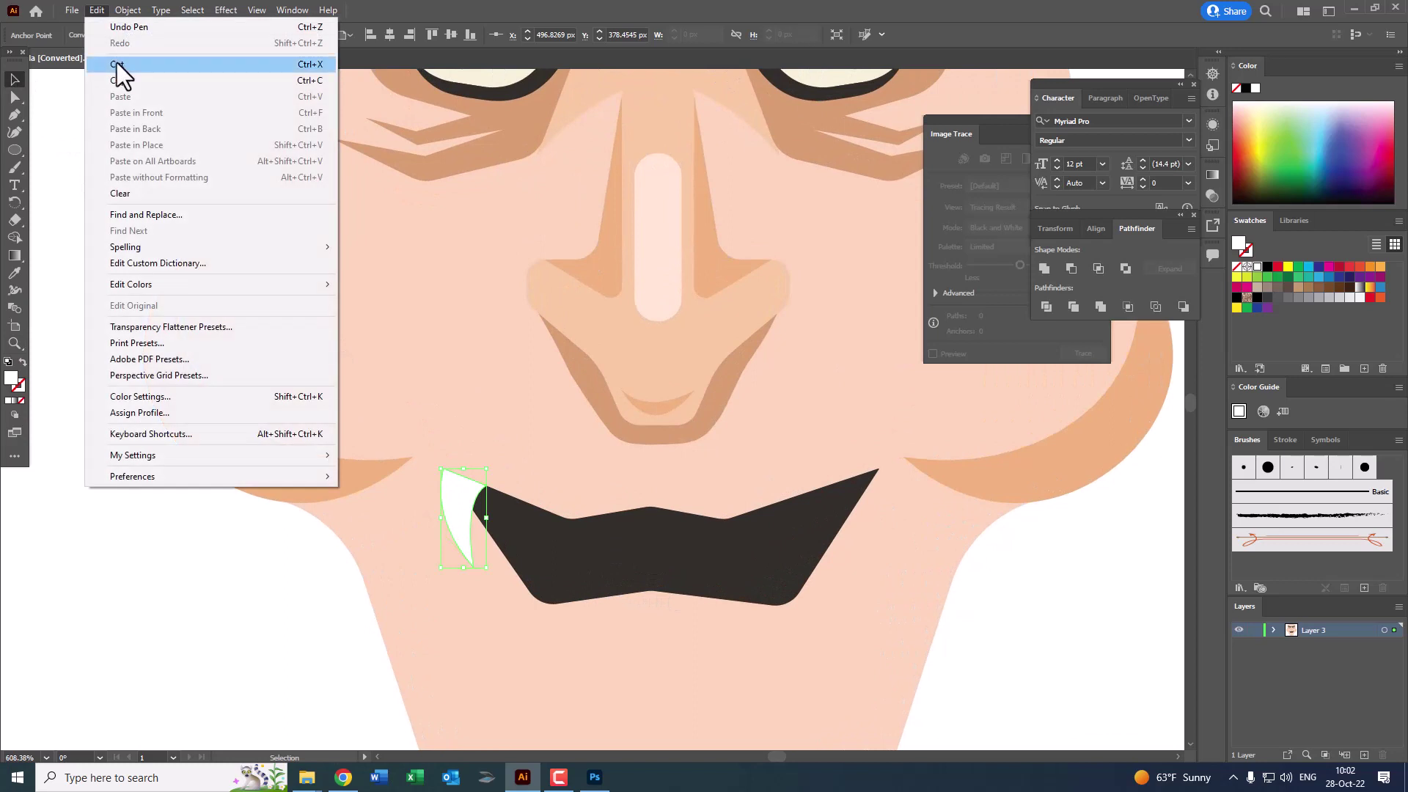
pyautogui.click(119, 79)
pyautogui.click(98, 10)
pyautogui.click(135, 112)
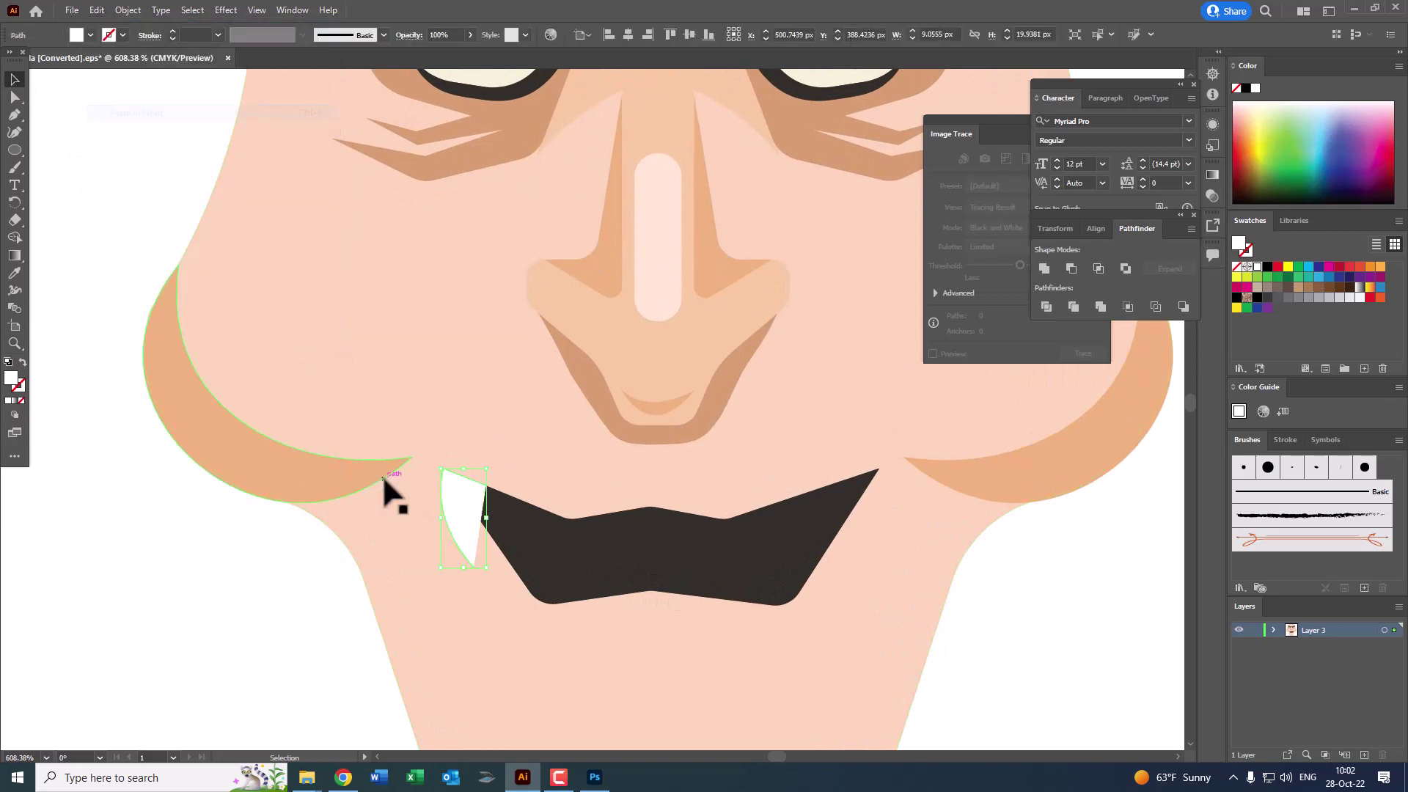
pyautogui.moveTo(470, 507); pyautogui.dragTo(862, 579)
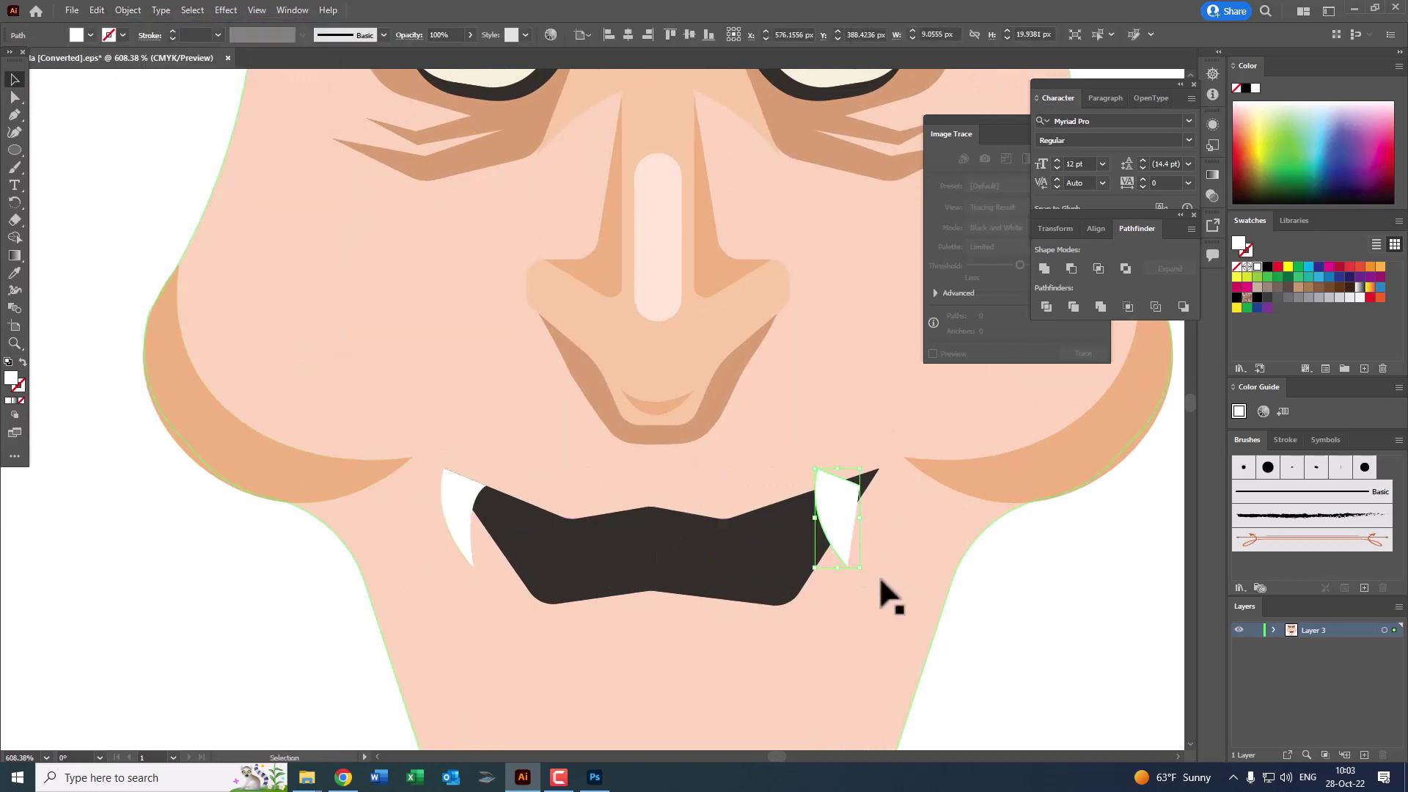
pyautogui.hotkey('ctrl', 'z')
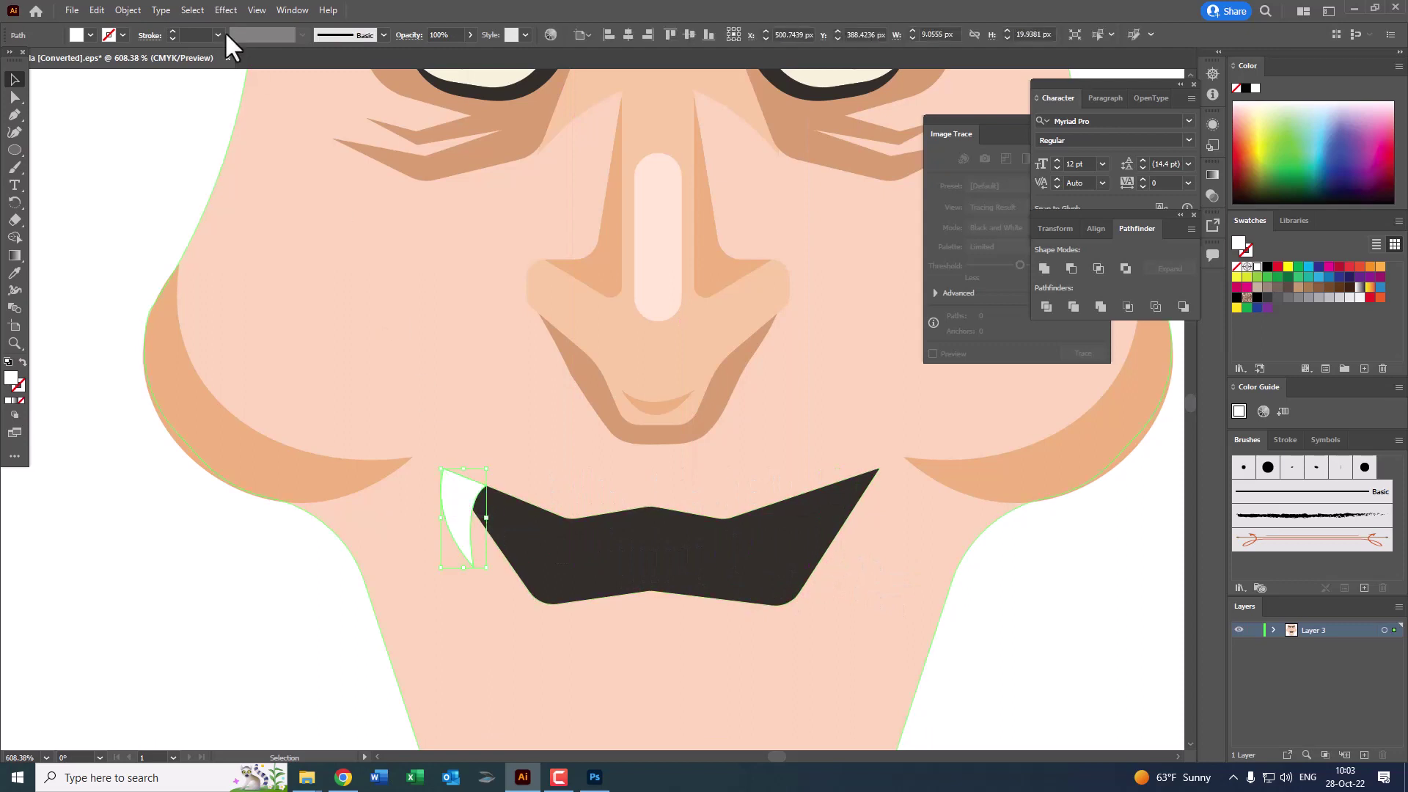
# Step: Make a mirrored fang copy with Reflect and move it to the mouth's right corner
pyautogui.click(141, 10)
pyautogui.moveTo(156, 27)
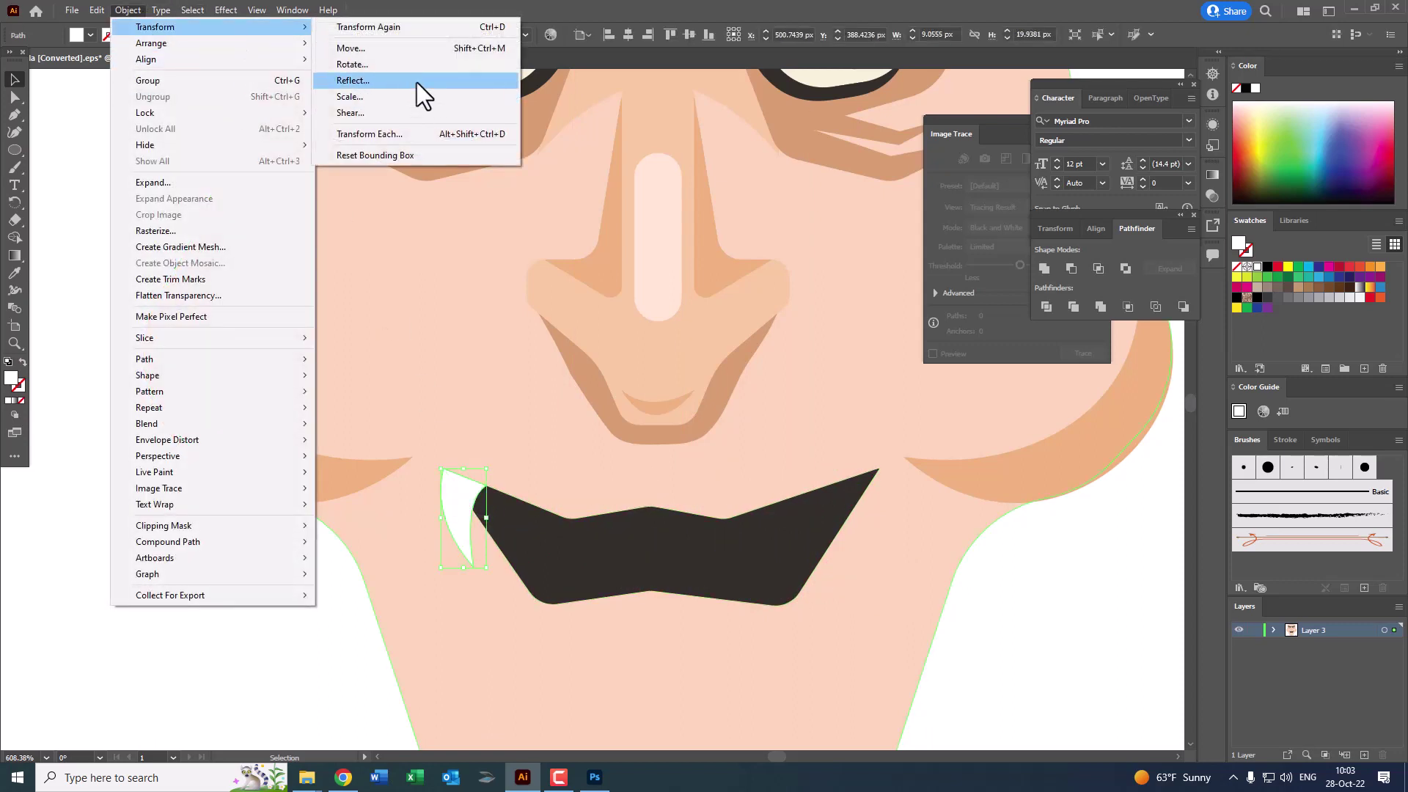
pyautogui.click(417, 81)
pyautogui.click(629, 481)
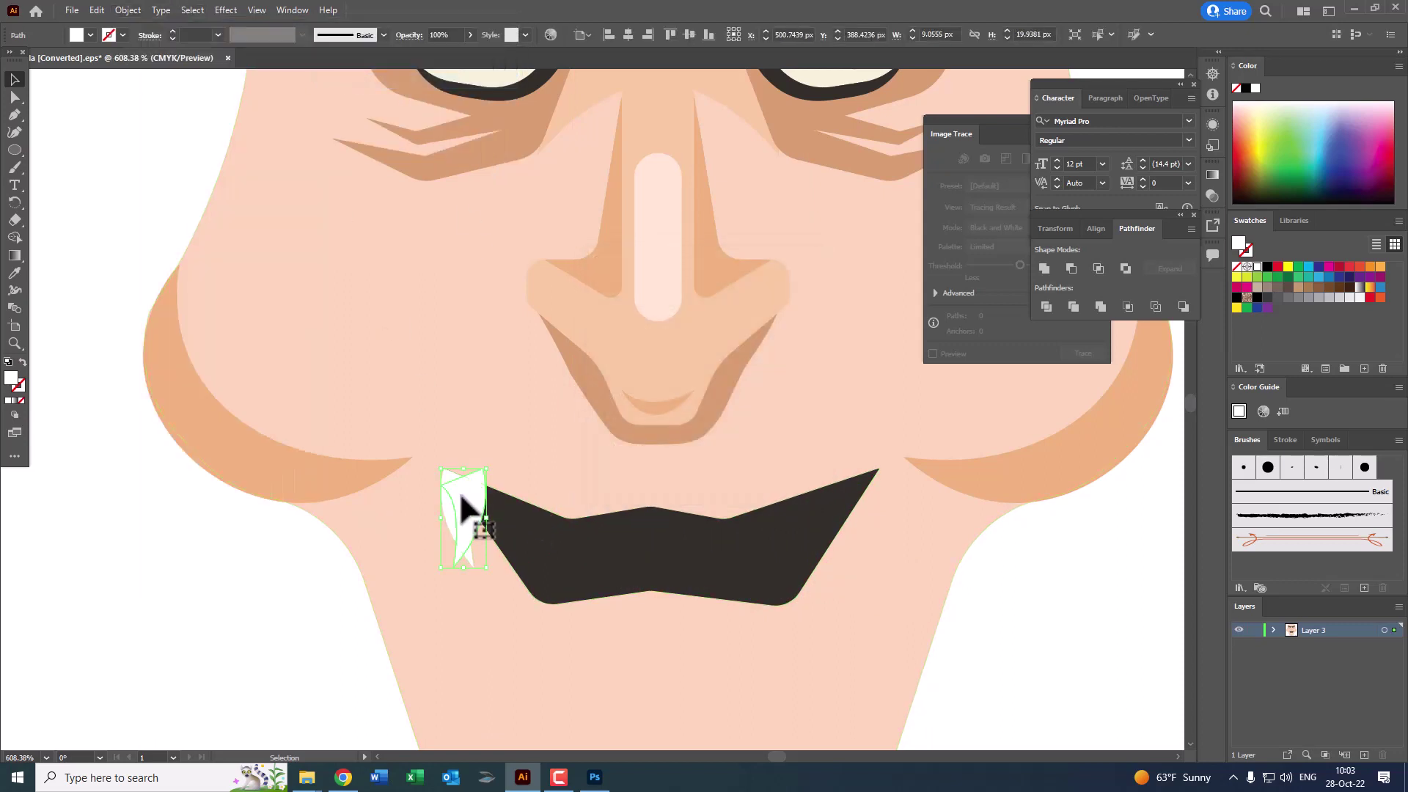
pyautogui.moveTo(474, 518); pyautogui.dragTo(860, 518)
# Step: Tuck the right fang's top point into the mouth corner
pyautogui.press('z')
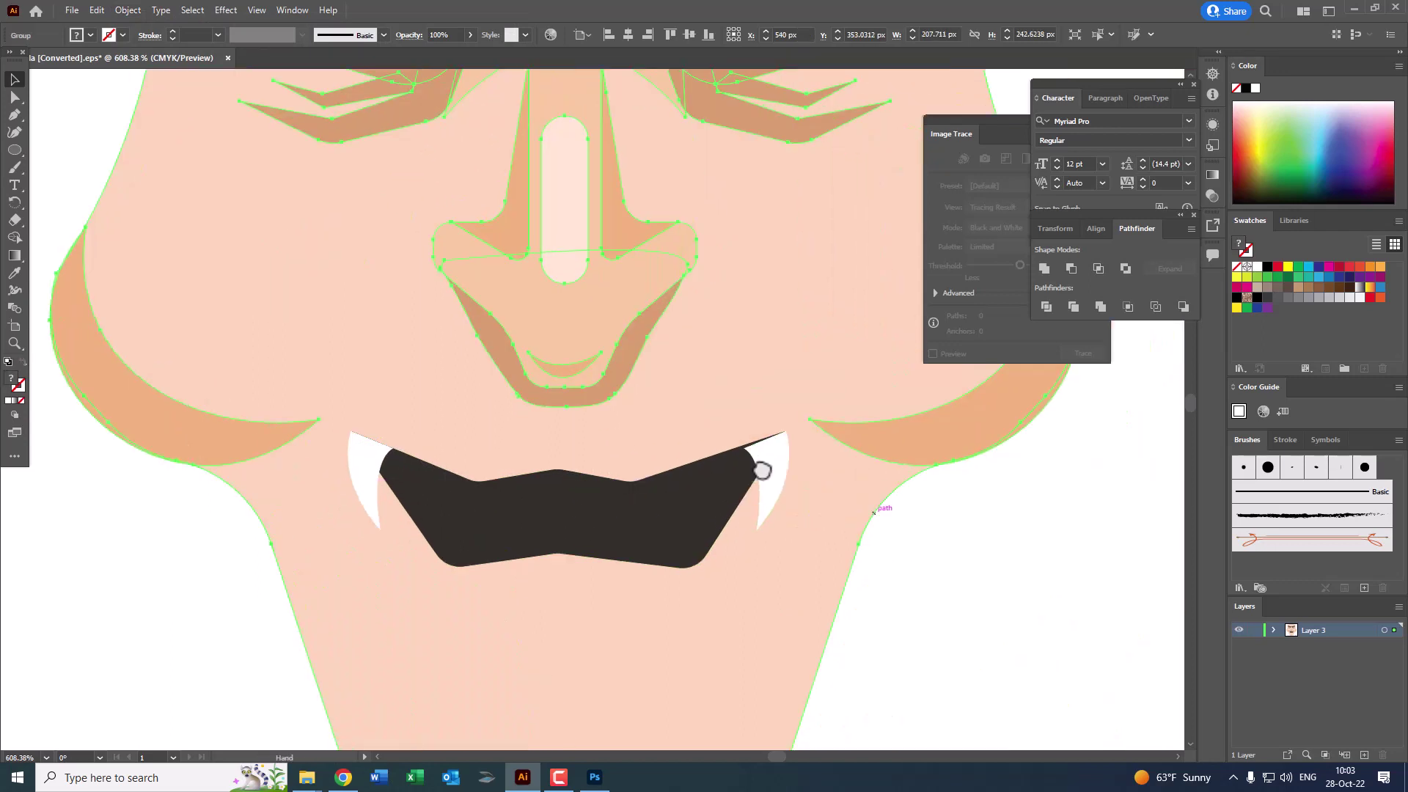
pyautogui.moveTo(1084, 591); pyautogui.dragTo(607, 413)
pyautogui.click(608, 413)
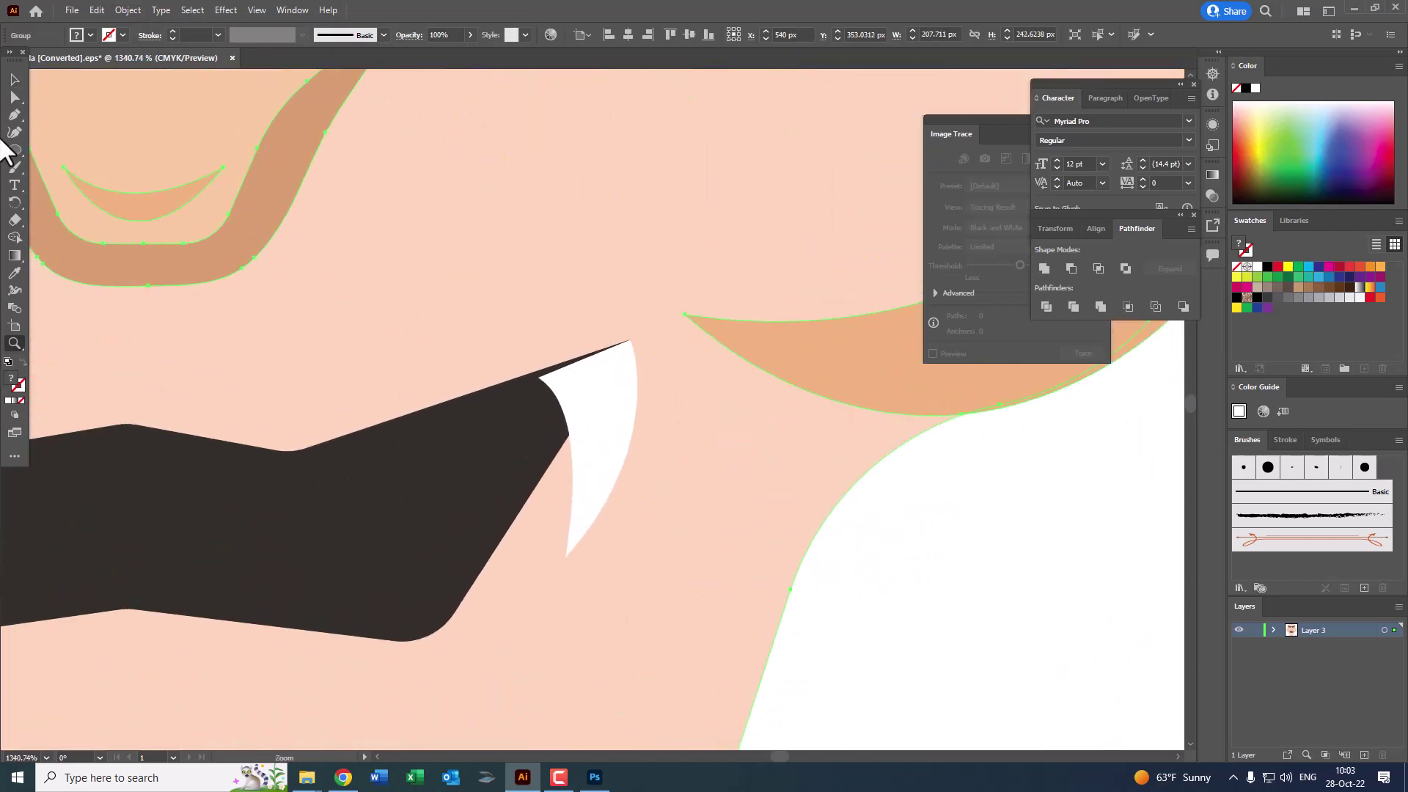
pyautogui.click(15, 96)
pyautogui.moveTo(539, 374)
pyautogui.mouseDown()
pyautogui.moveTo(371, 371)
pyautogui.moveTo(418, 356)
pyautogui.mouseUp()
# Step: Pen-draw an upper-teeth band across the mouth, from the left edge to the right fang
pyautogui.press('z')
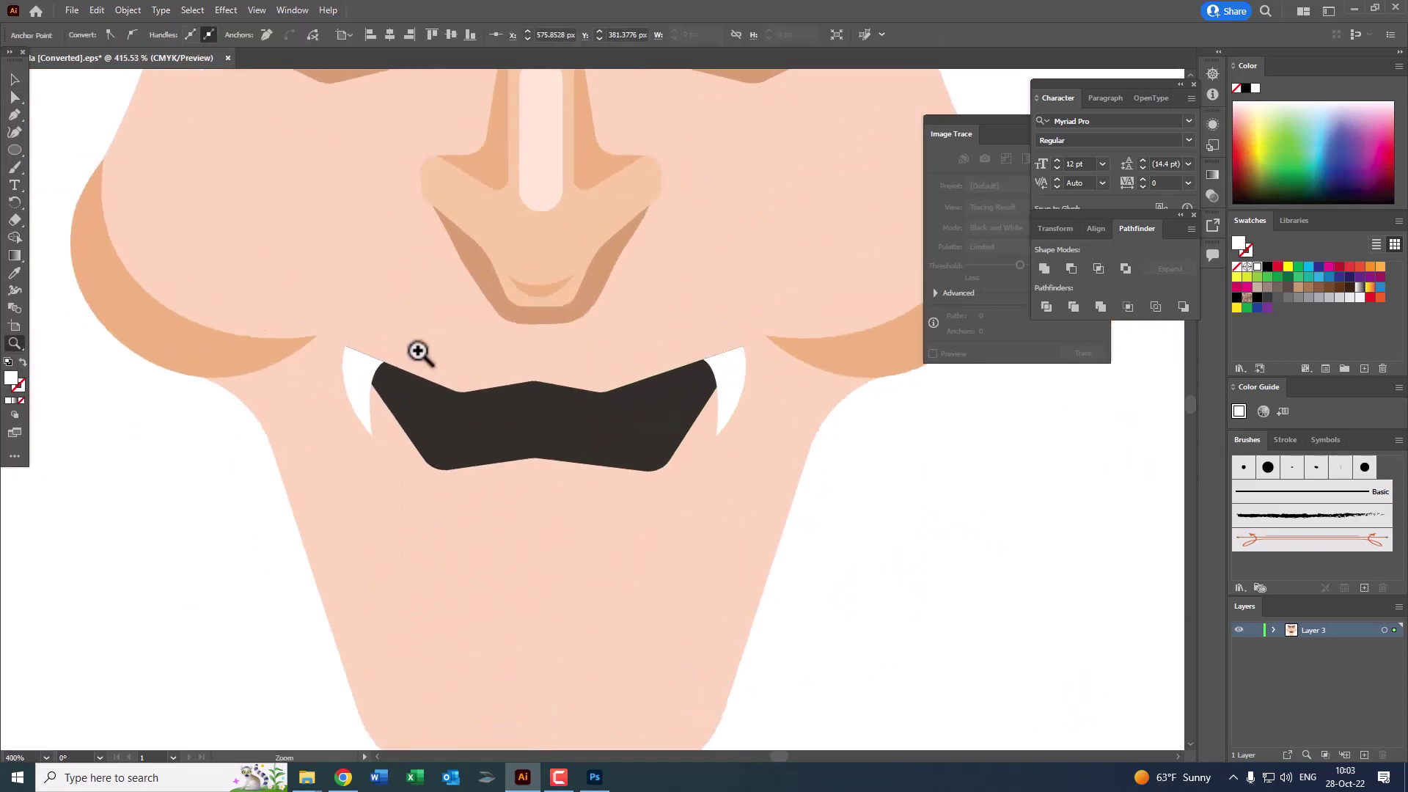
pyautogui.click(381, 385)
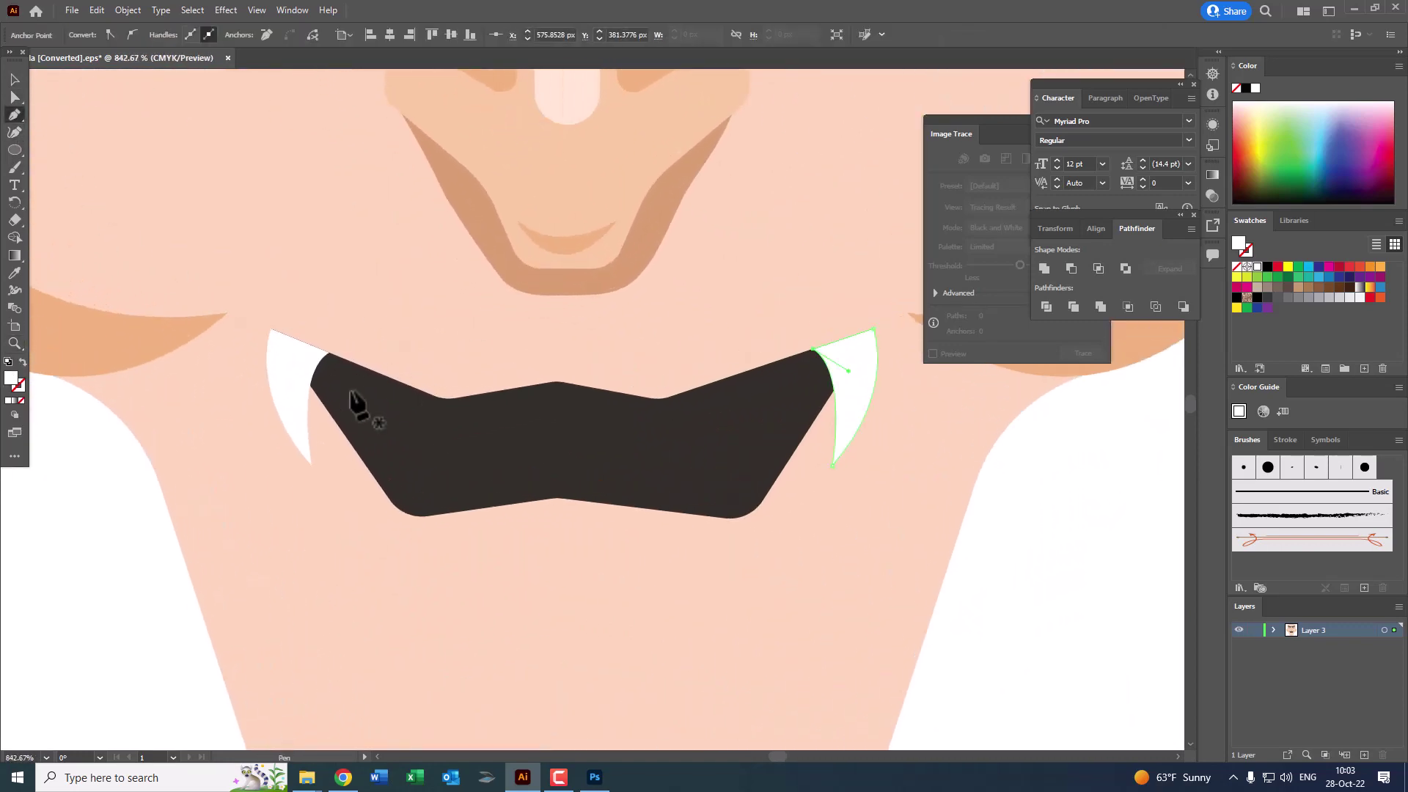
pyautogui.click(298, 366)
pyautogui.click(410, 430)
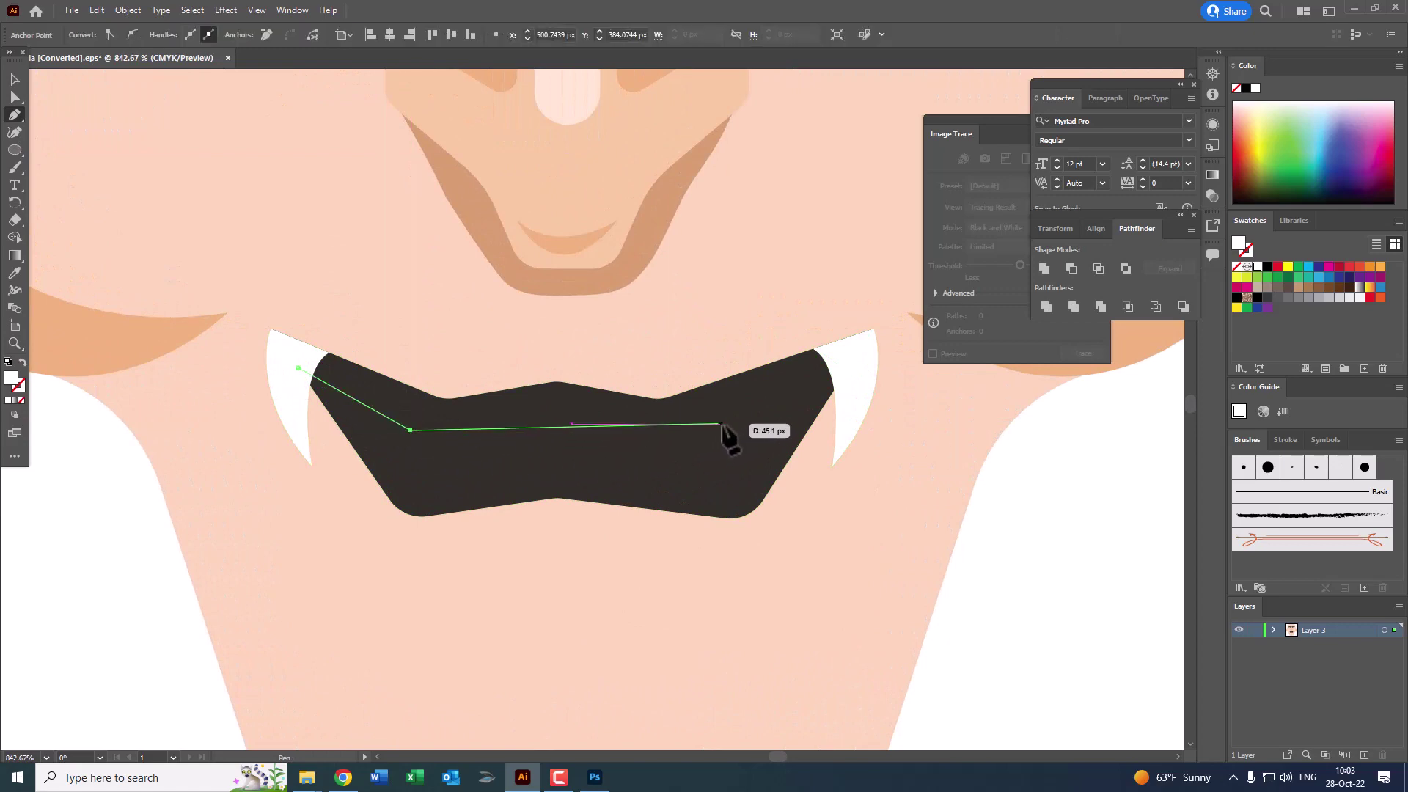
pyautogui.click(750, 430)
pyautogui.click(833, 355)
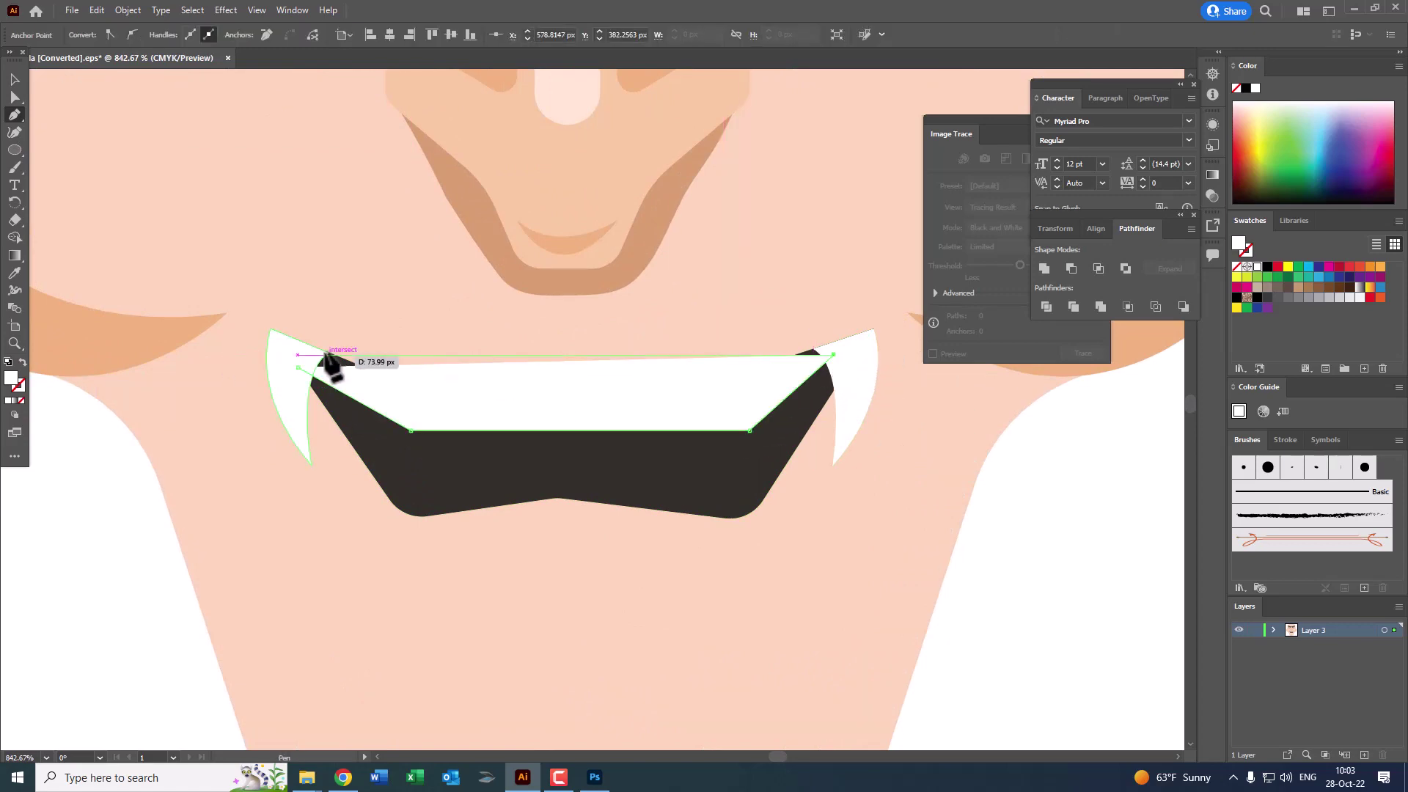
pyautogui.click(829, 329)
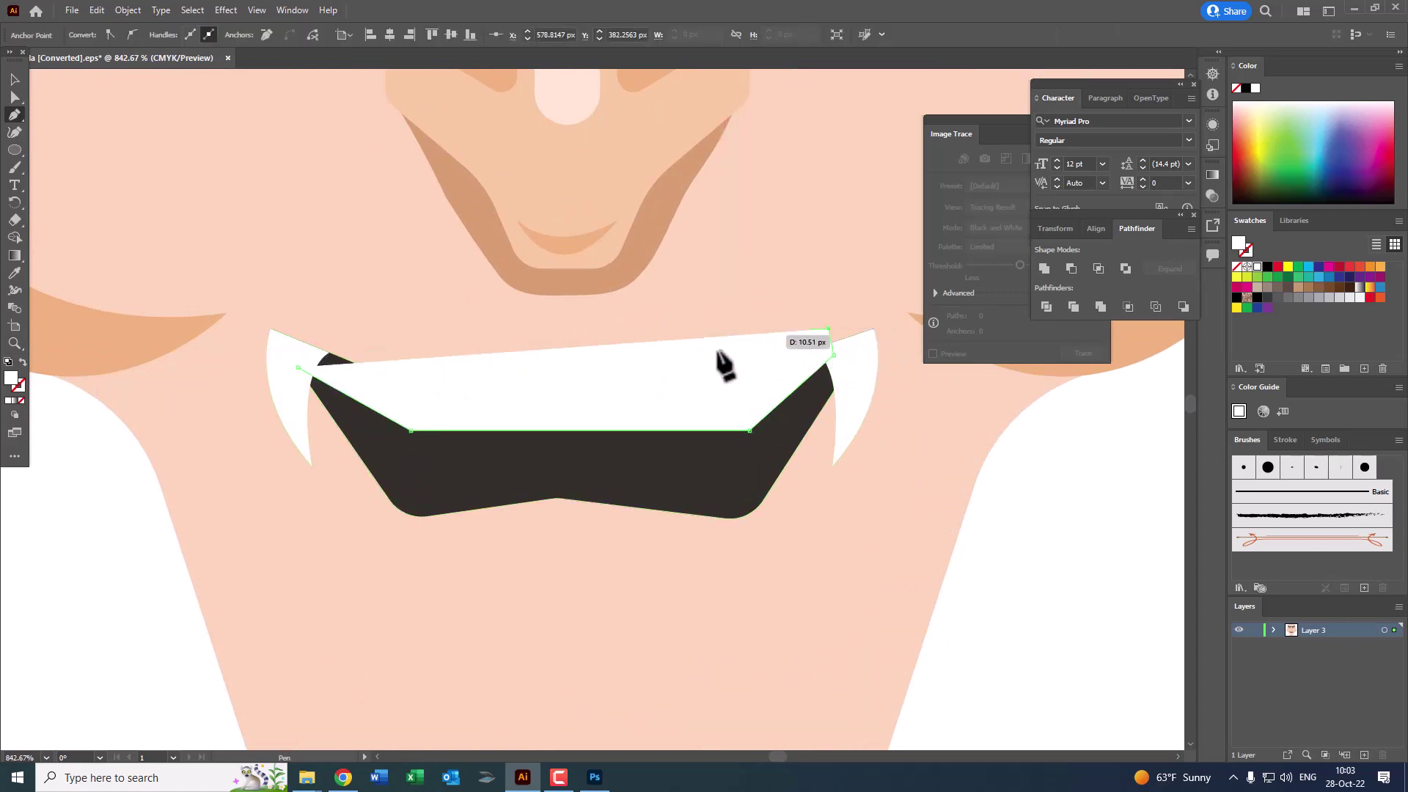
pyautogui.click(297, 323)
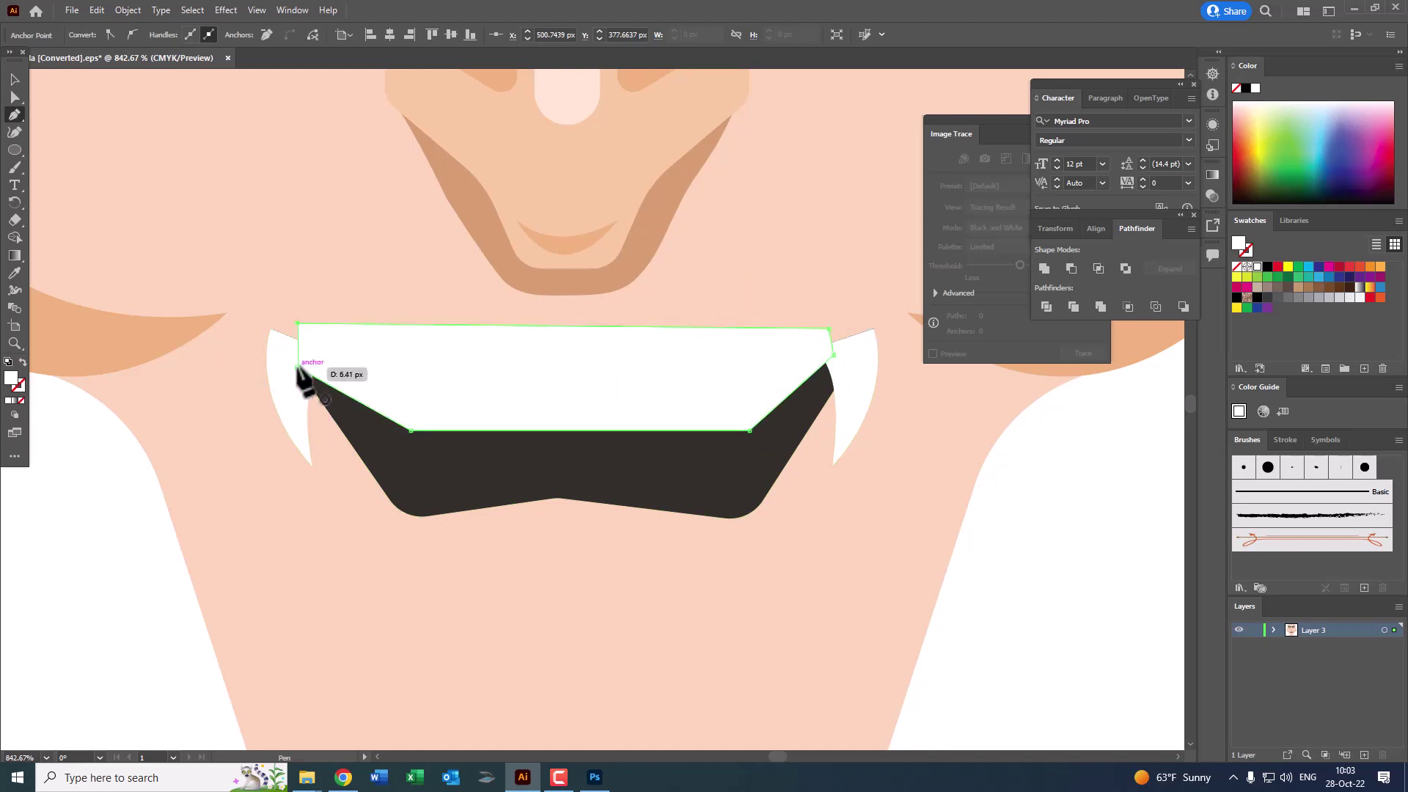
pyautogui.scroll(1, 517, 358)
# Step: Round the bottom corners of the teeth band, undoing an accidental point move
pyautogui.press('a')
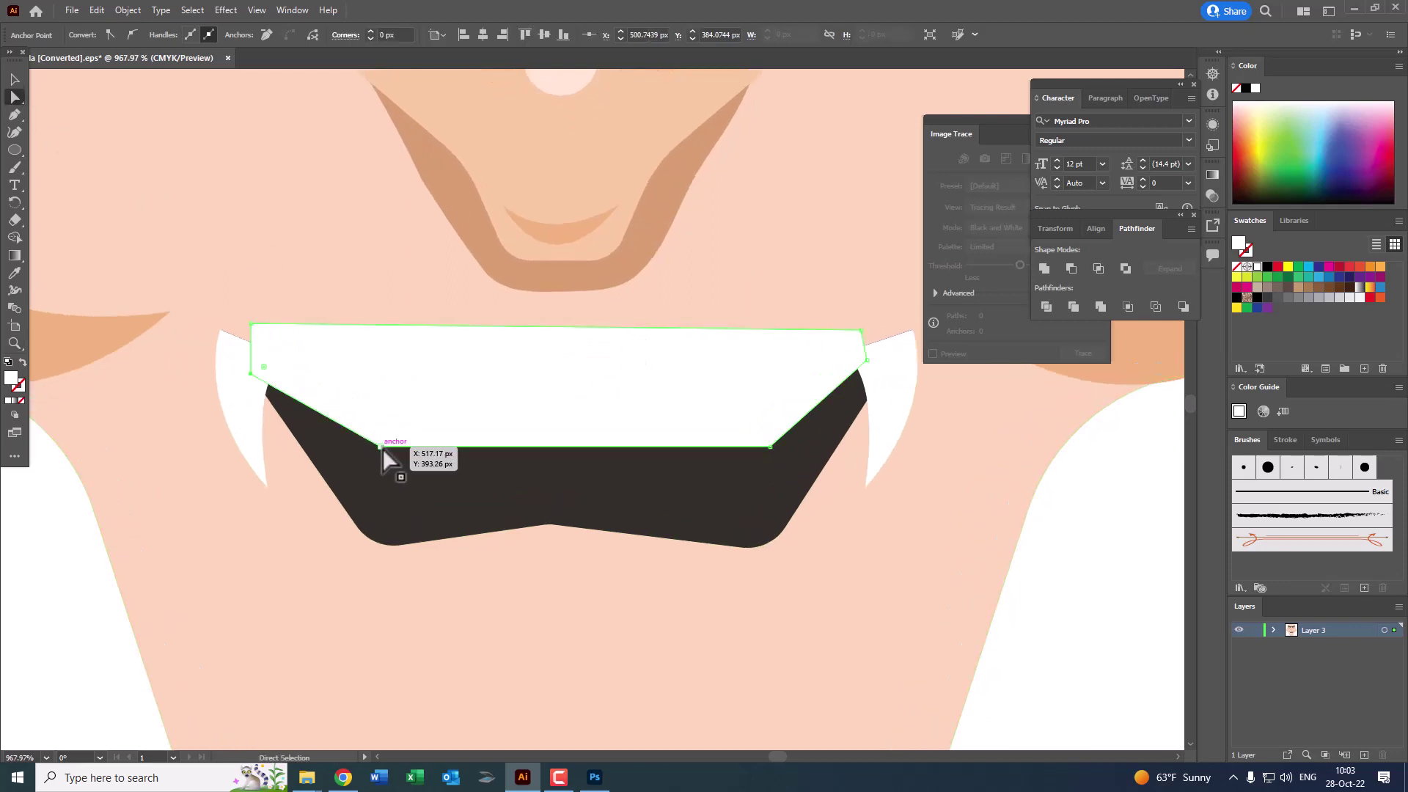
pyautogui.moveTo(380, 446)
pyautogui.mouseDown()
pyautogui.moveTo(802, 447)
pyautogui.moveTo(776, 384)
pyautogui.mouseUp()
pyautogui.hotkey('ctrl', 'z')
pyautogui.press('z')
pyautogui.keyDown('alt'); pyautogui.click(635, 496); pyautogui.keyUp('alt')
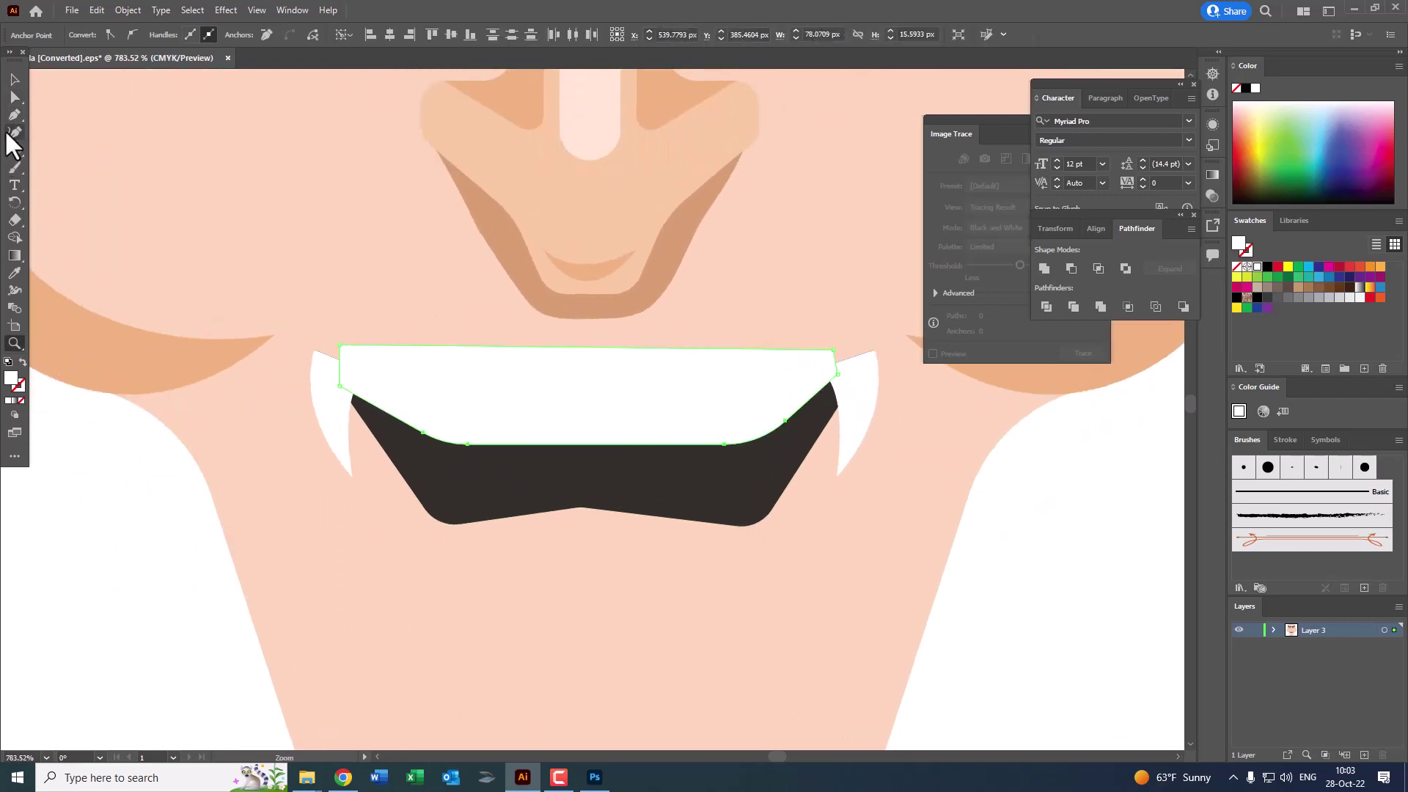
# Step: Divide the teeth and both fangs with Pathfinder, then exit isolation and zoom out
pyautogui.click(15, 78)
pyautogui.keyDown('shift'); pyautogui.click(324, 425); pyautogui.keyUp('shift')
pyautogui.keyDown('shift'); pyautogui.click(873, 407); pyautogui.keyUp('shift')
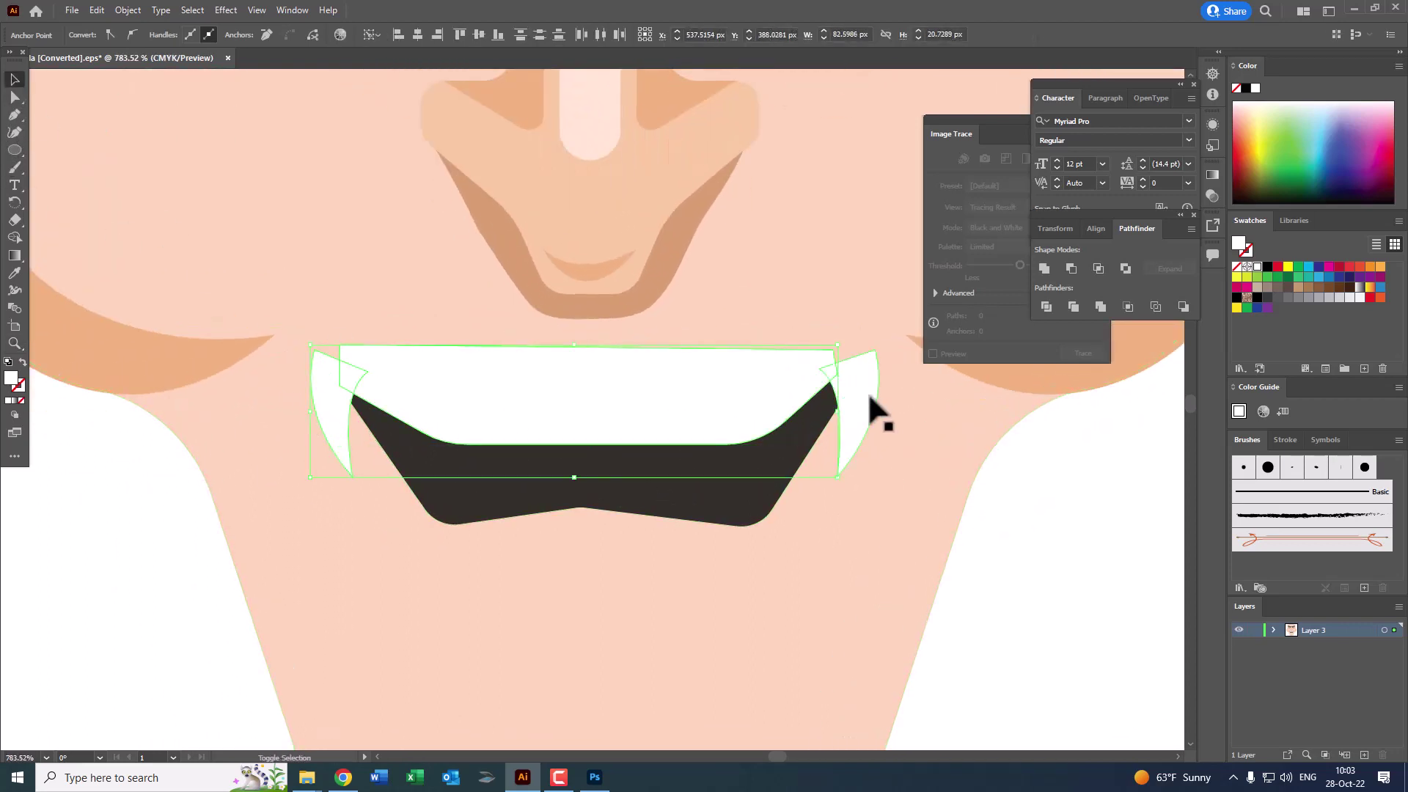
pyautogui.click(1049, 306)
pyautogui.doubleClick(619, 365)
pyautogui.click(1106, 554)
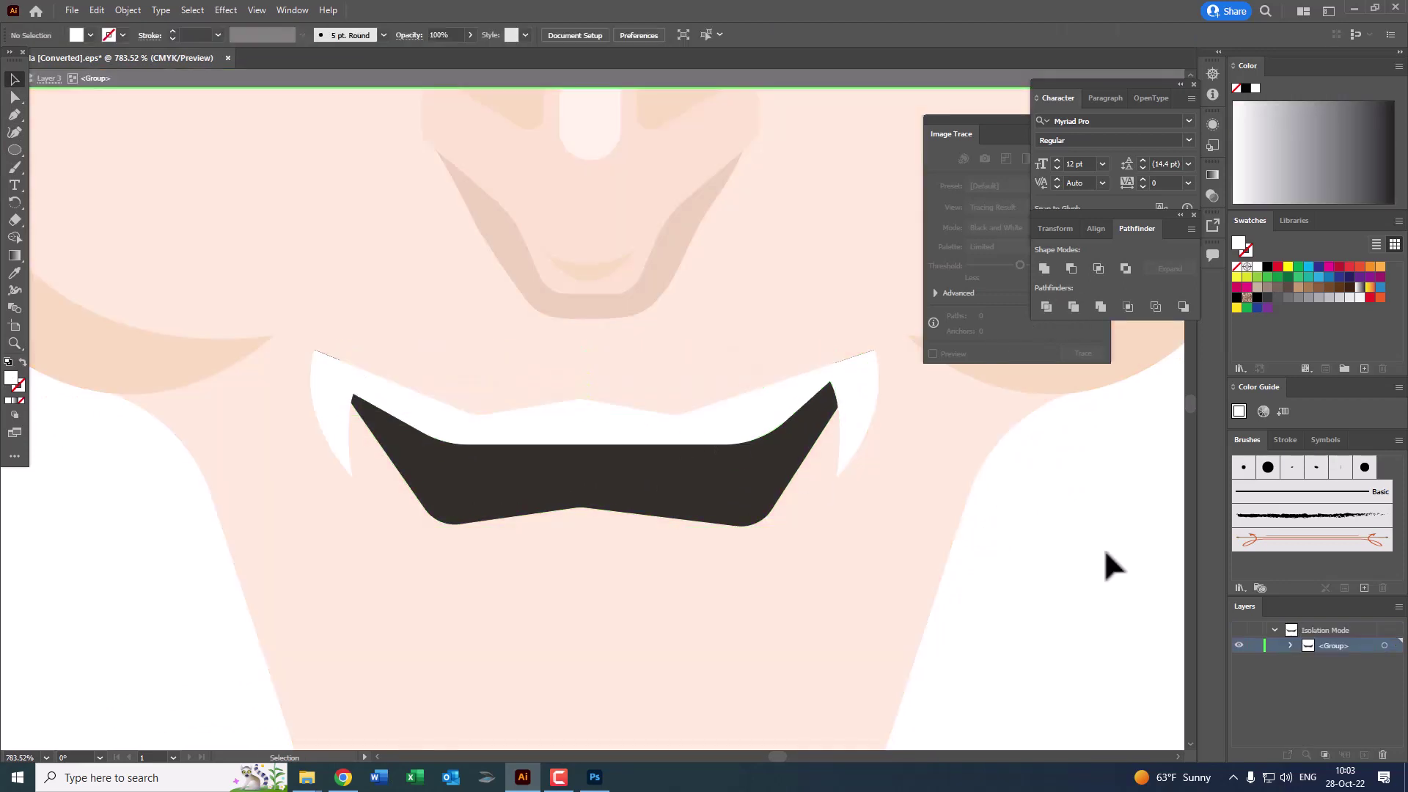
pyautogui.doubleClick(1081, 570)
pyautogui.press('z')
pyautogui.moveTo(558, 396)
pyautogui.mouseDown()
pyautogui.moveTo(471, 433)
pyautogui.moveTo(350, 431)
pyautogui.moveTo(465, 400)
pyautogui.moveTo(432, 430)
pyautogui.mouseUp()
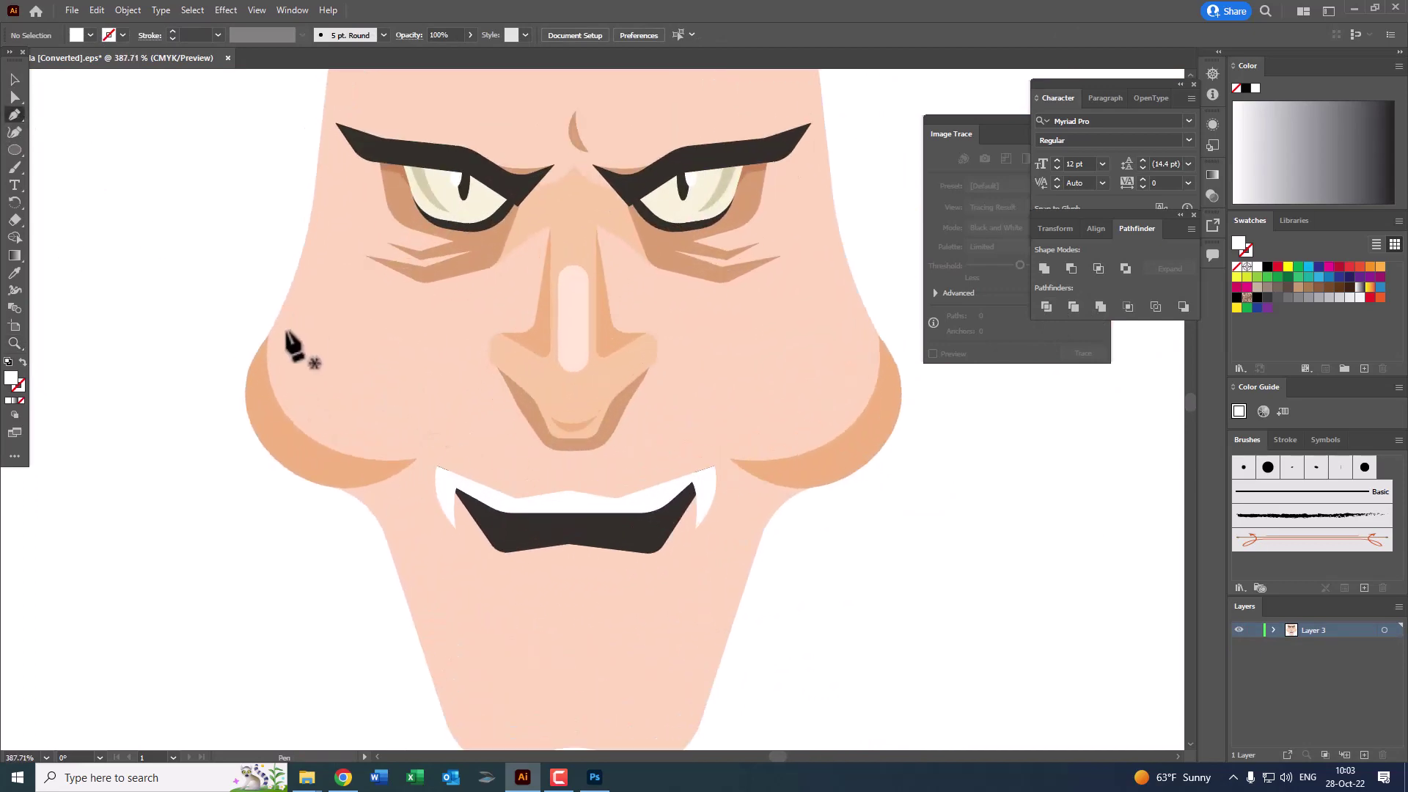
# Step: Draw a left-cheek highlight, fill it with sampled skin pink, and round its corners
pyautogui.click(284, 351)
pyautogui.click(320, 302)
pyautogui.click(379, 305)
pyautogui.click(344, 406)
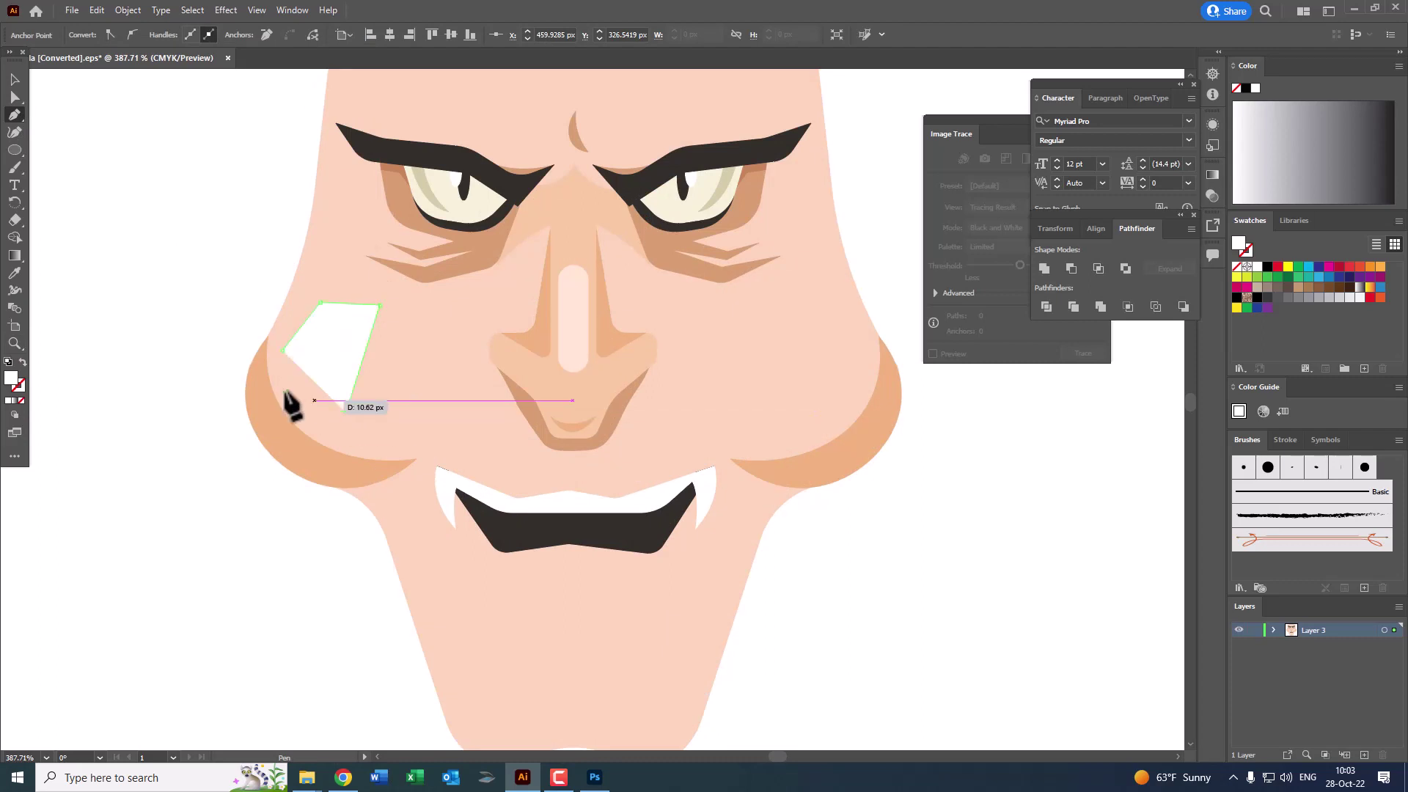
pyautogui.click(283, 350)
pyautogui.click(15, 273)
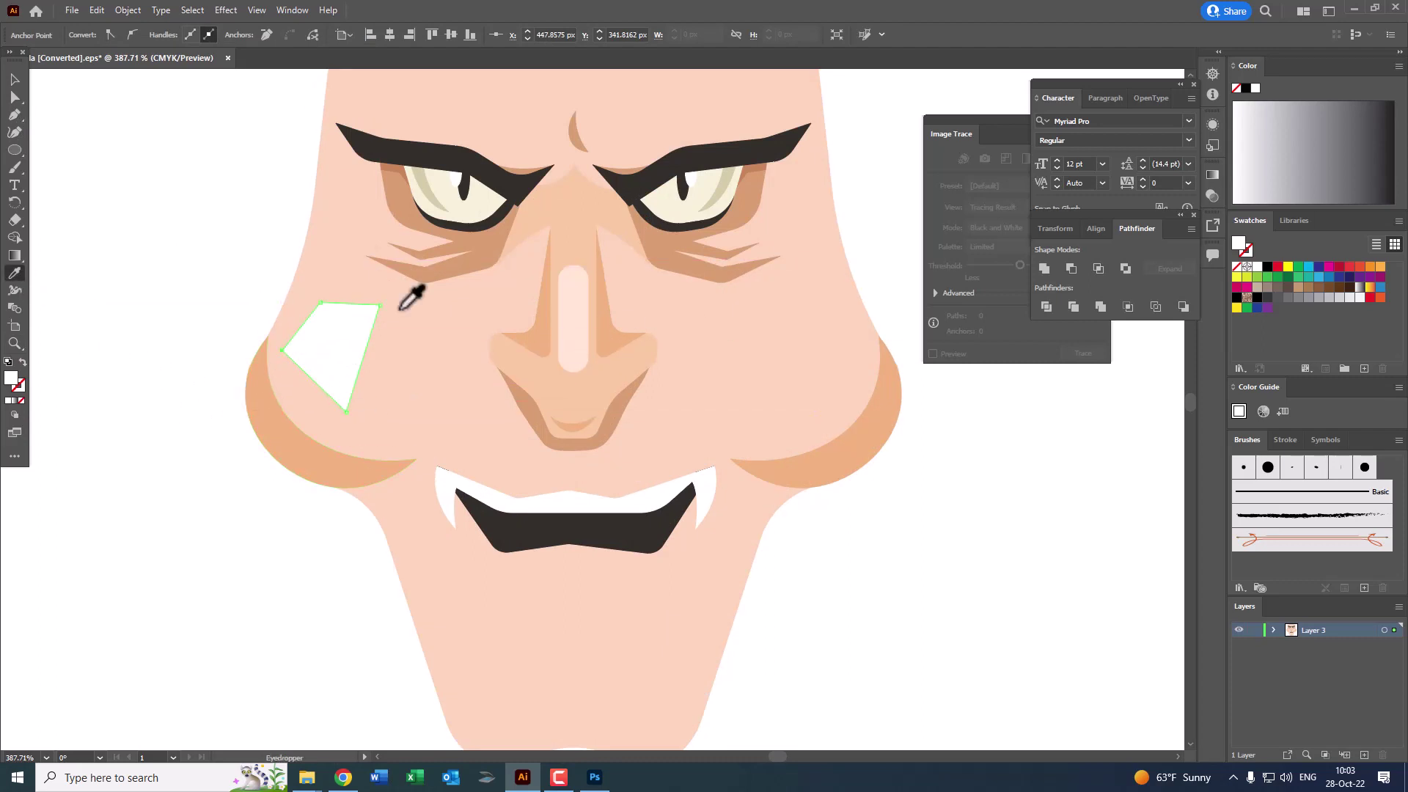
pyautogui.click(593, 312)
pyautogui.click(15, 96)
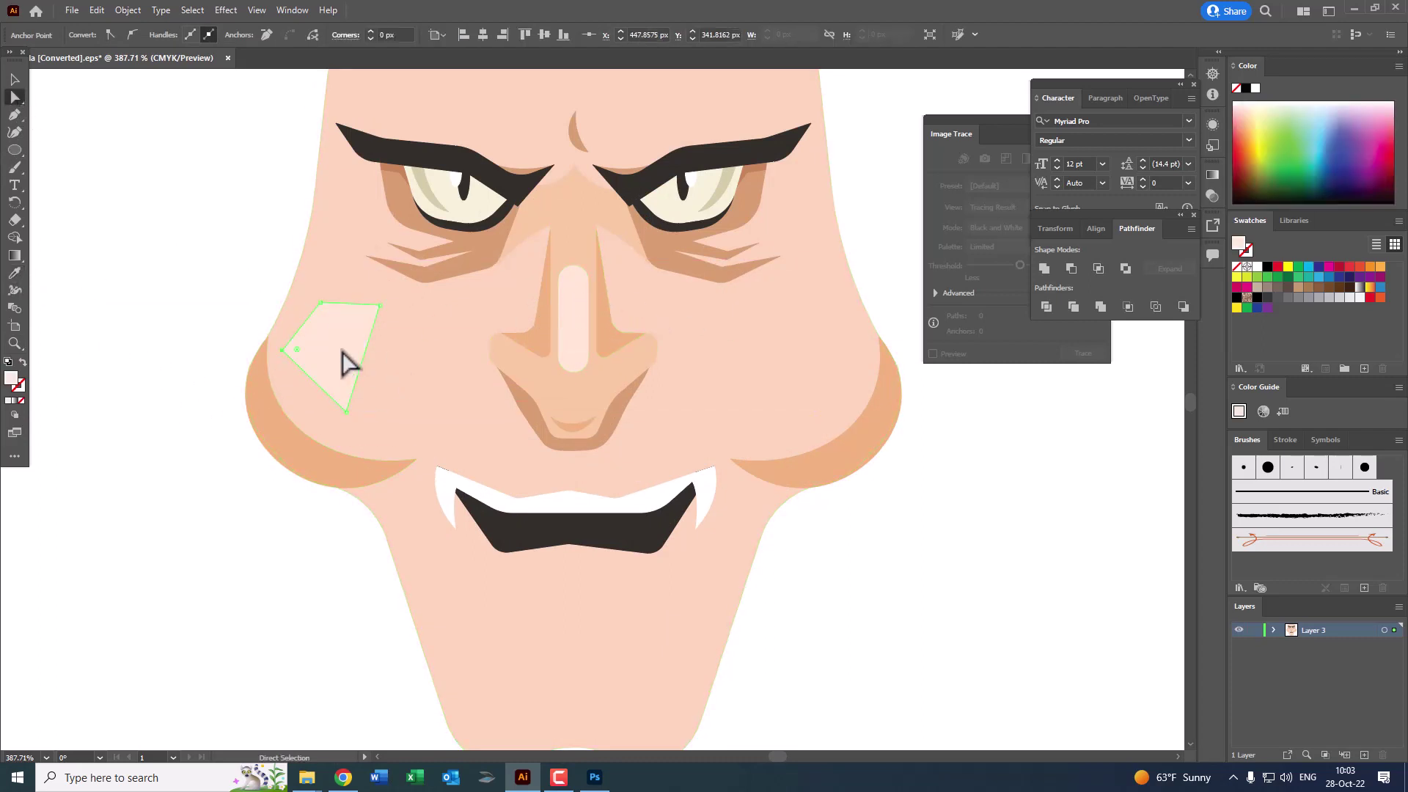
pyautogui.moveTo(346, 361)
pyautogui.mouseDown()
pyautogui.moveTo(324, 314)
pyautogui.moveTo(336, 343)
pyautogui.mouseUp()
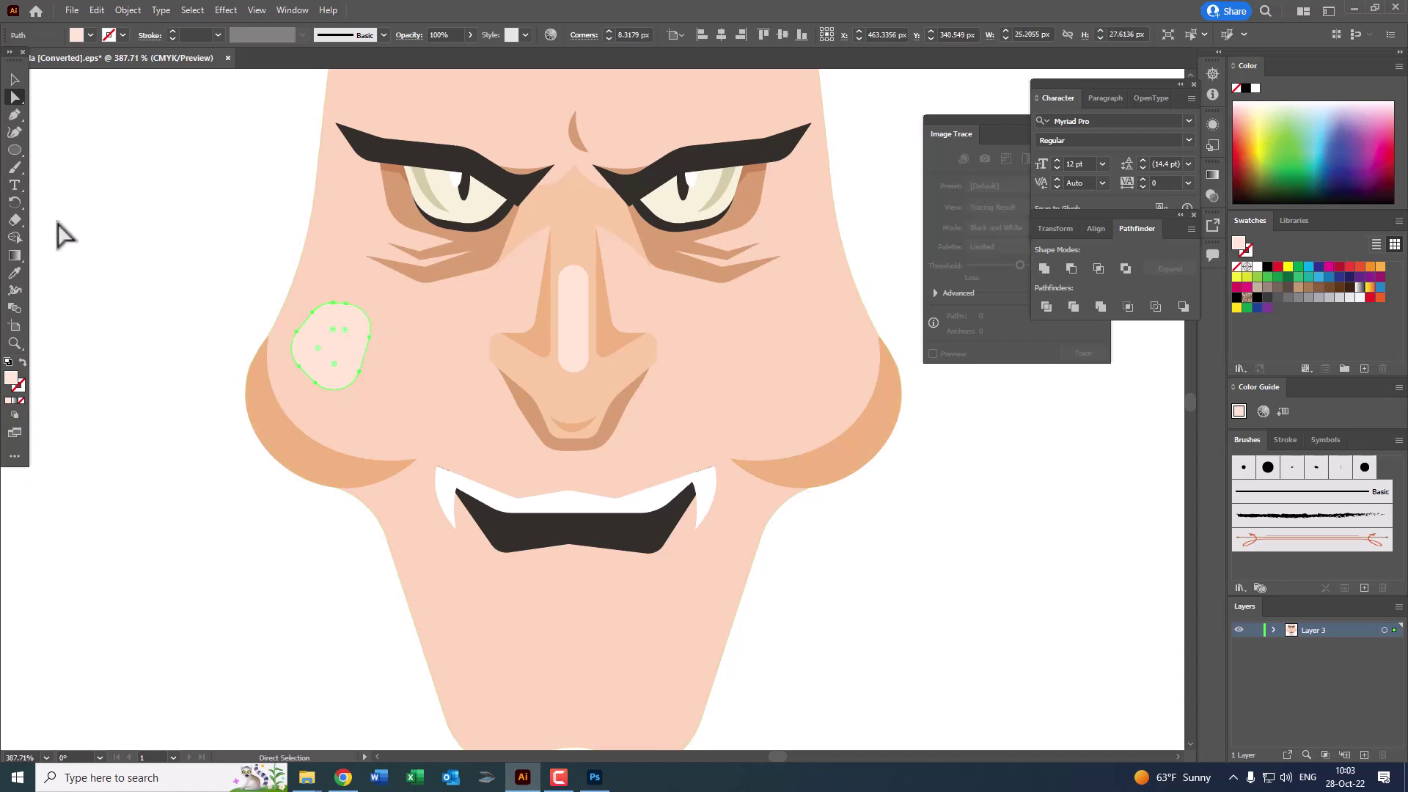
# Step: Reflect a copy of the cheek highlight and move it onto the right cheek
pyautogui.click(15, 79)
pyautogui.click(127, 9)
pyautogui.click(362, 310)
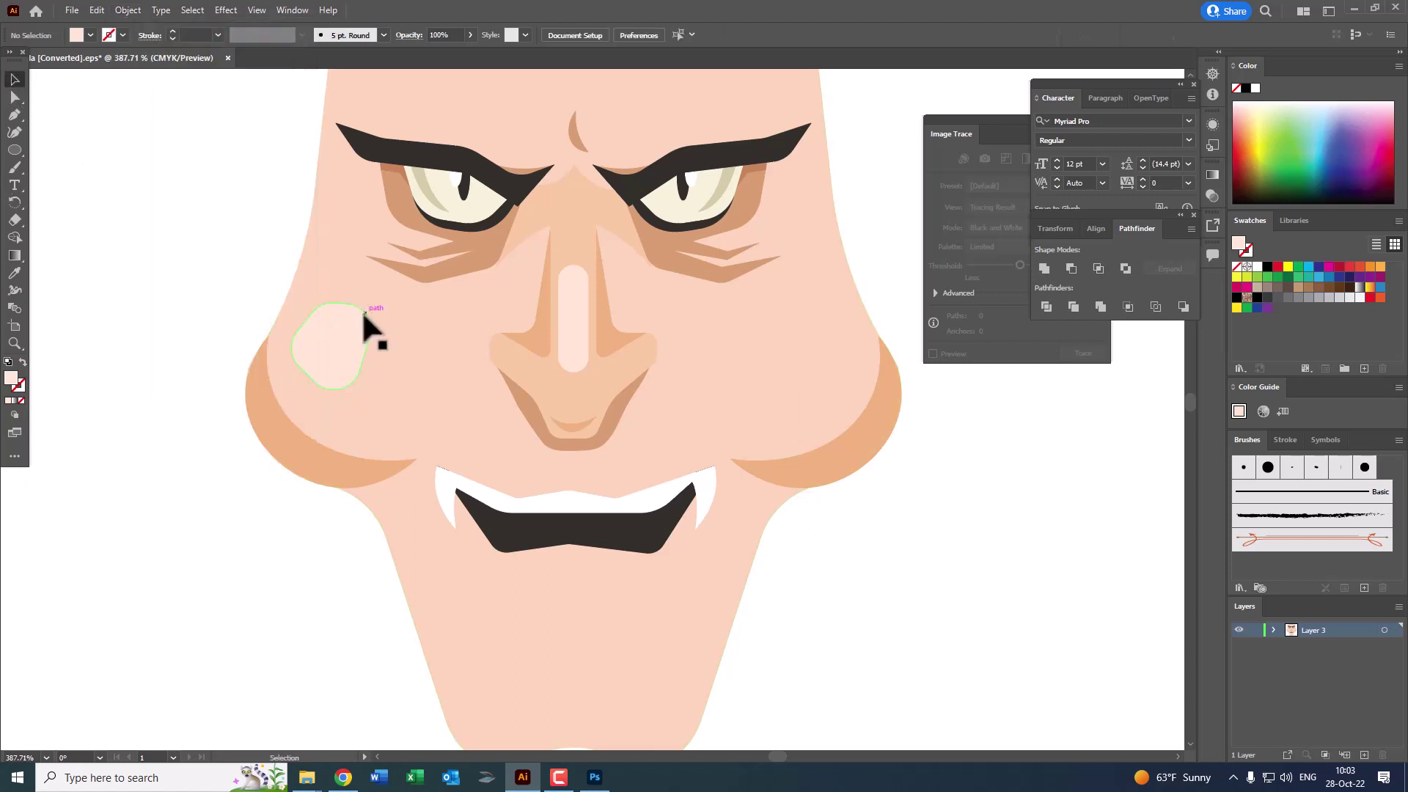
pyautogui.click(124, 9)
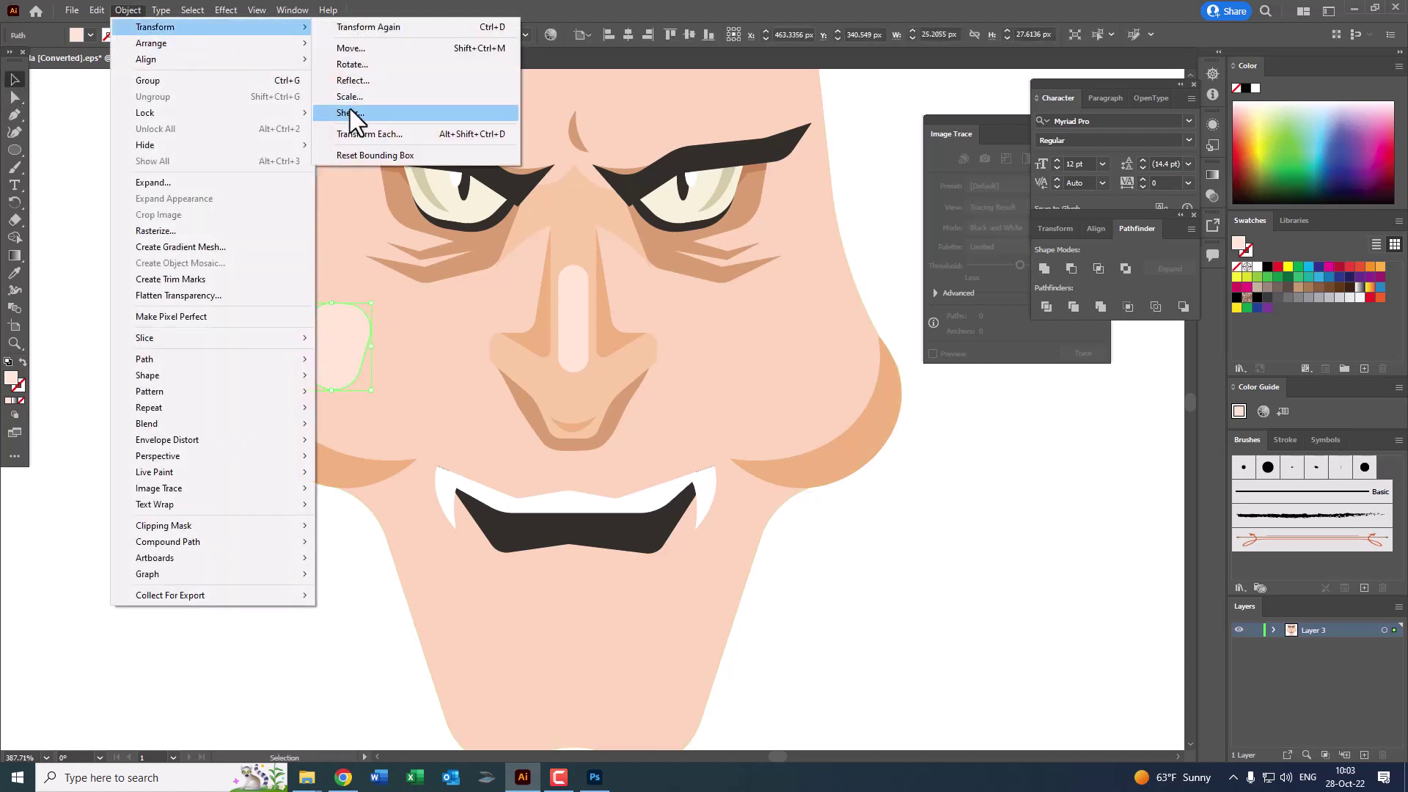
pyautogui.click(357, 81)
pyautogui.click(629, 482)
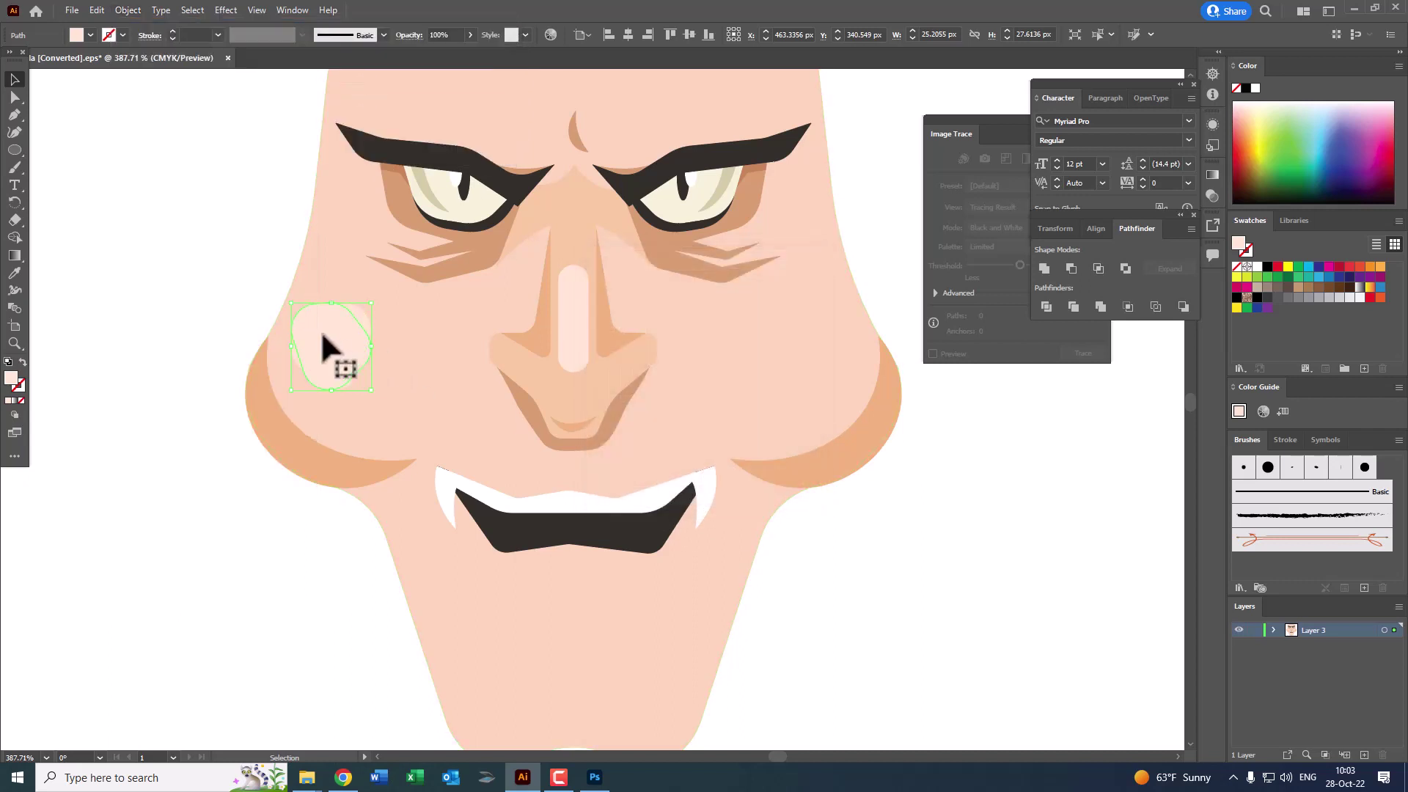
pyautogui.moveTo(323, 345); pyautogui.dragTo(815, 426)
# Step: Pen-draw a closed five-point highlight shape above the right eyebrow
pyautogui.press('z')
pyautogui.scroll(-3, 807, 455)
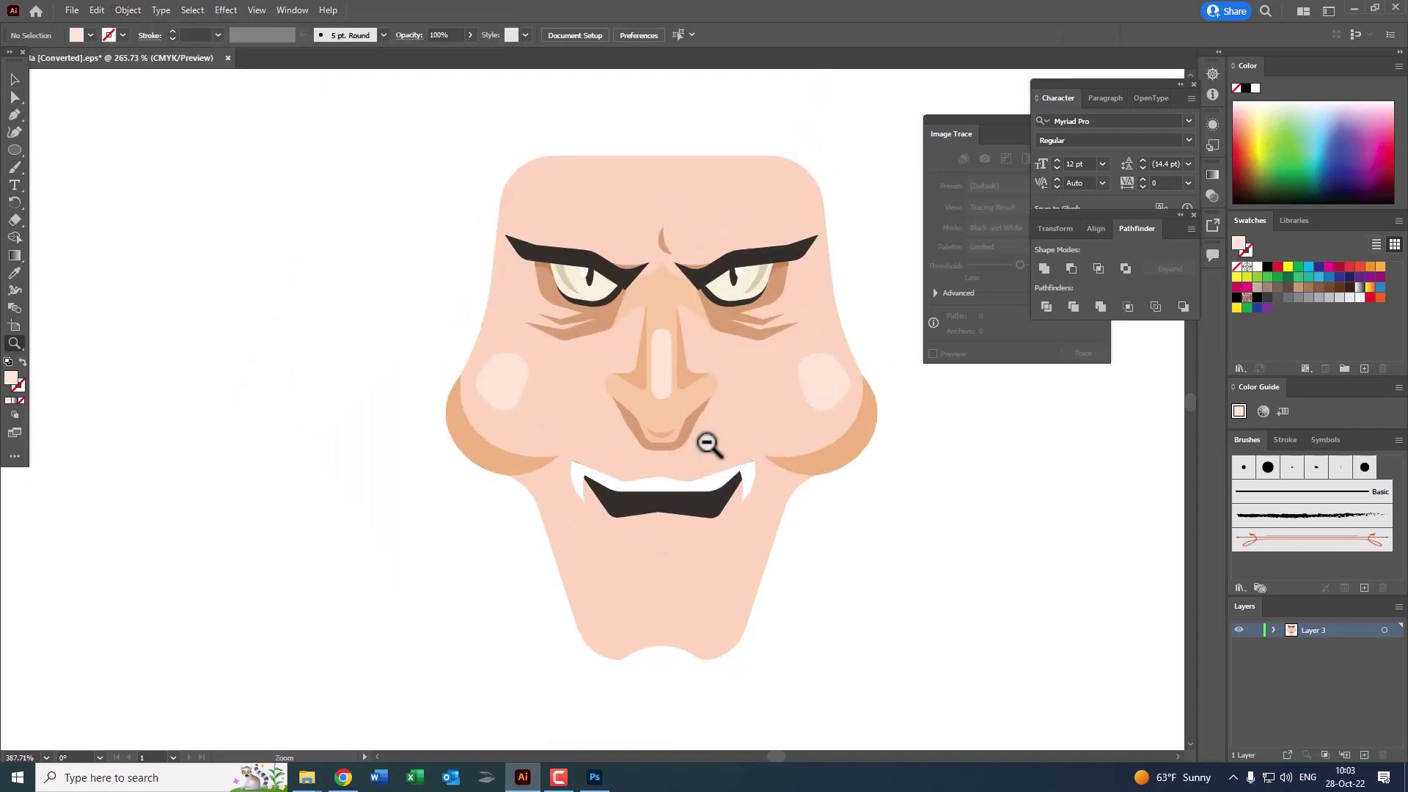
pyautogui.scroll(-5, 646, 433)
pyautogui.scroll(4, 705, 425)
pyautogui.scroll(1, 713, 389)
pyautogui.scroll(3, 713, 389)
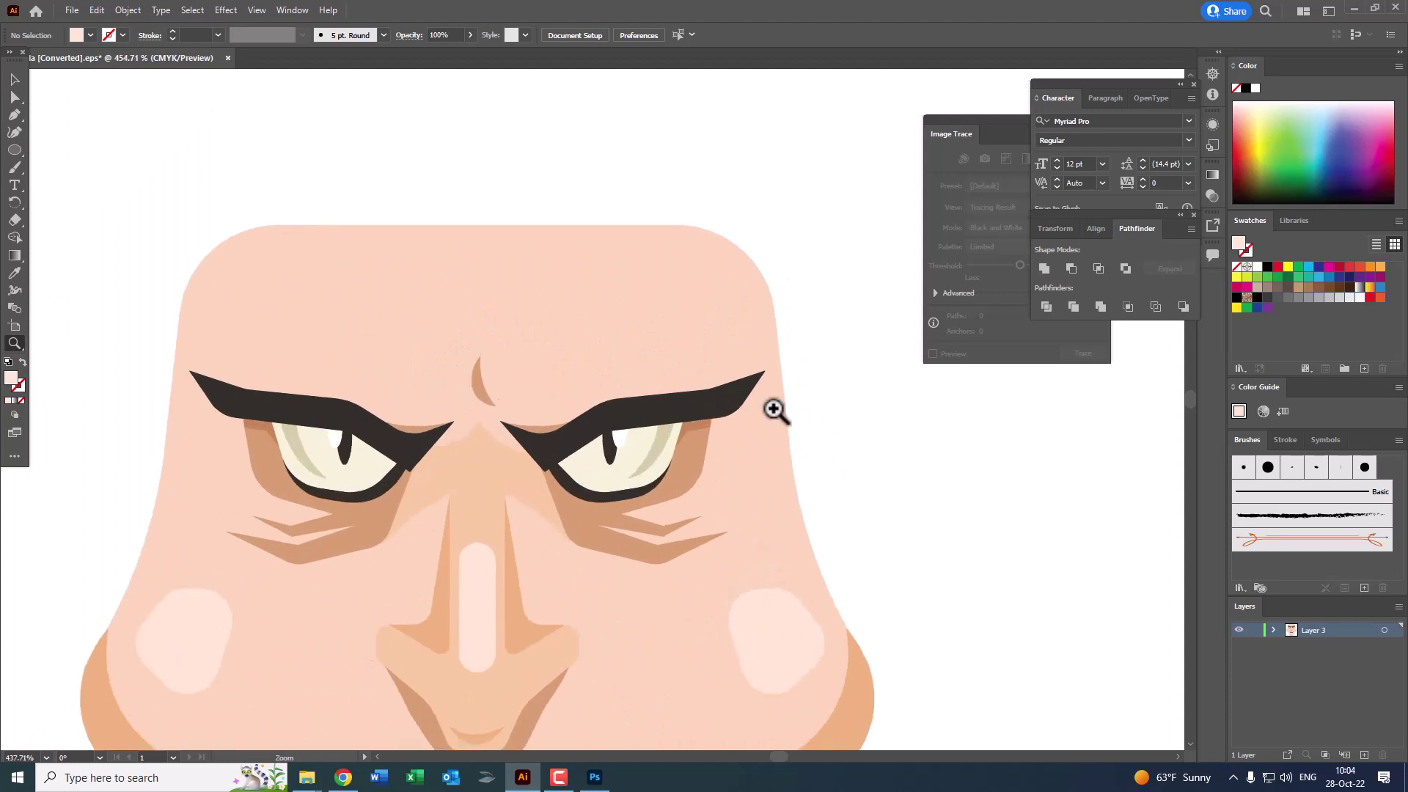
pyautogui.scroll(2, 773, 409)
pyautogui.click(14, 114)
pyautogui.click(560, 385)
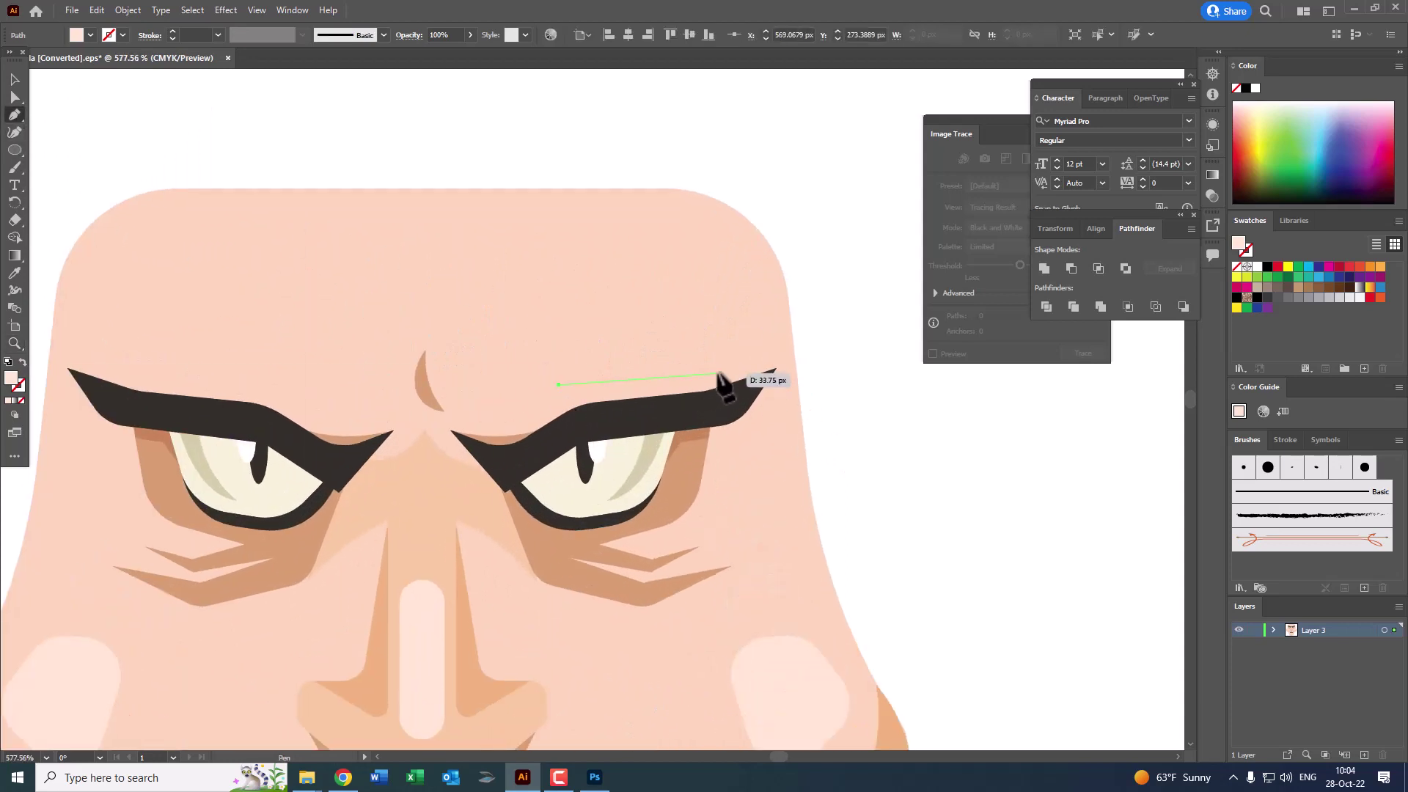
pyautogui.click(710, 367)
pyautogui.click(743, 344)
pyautogui.click(649, 336)
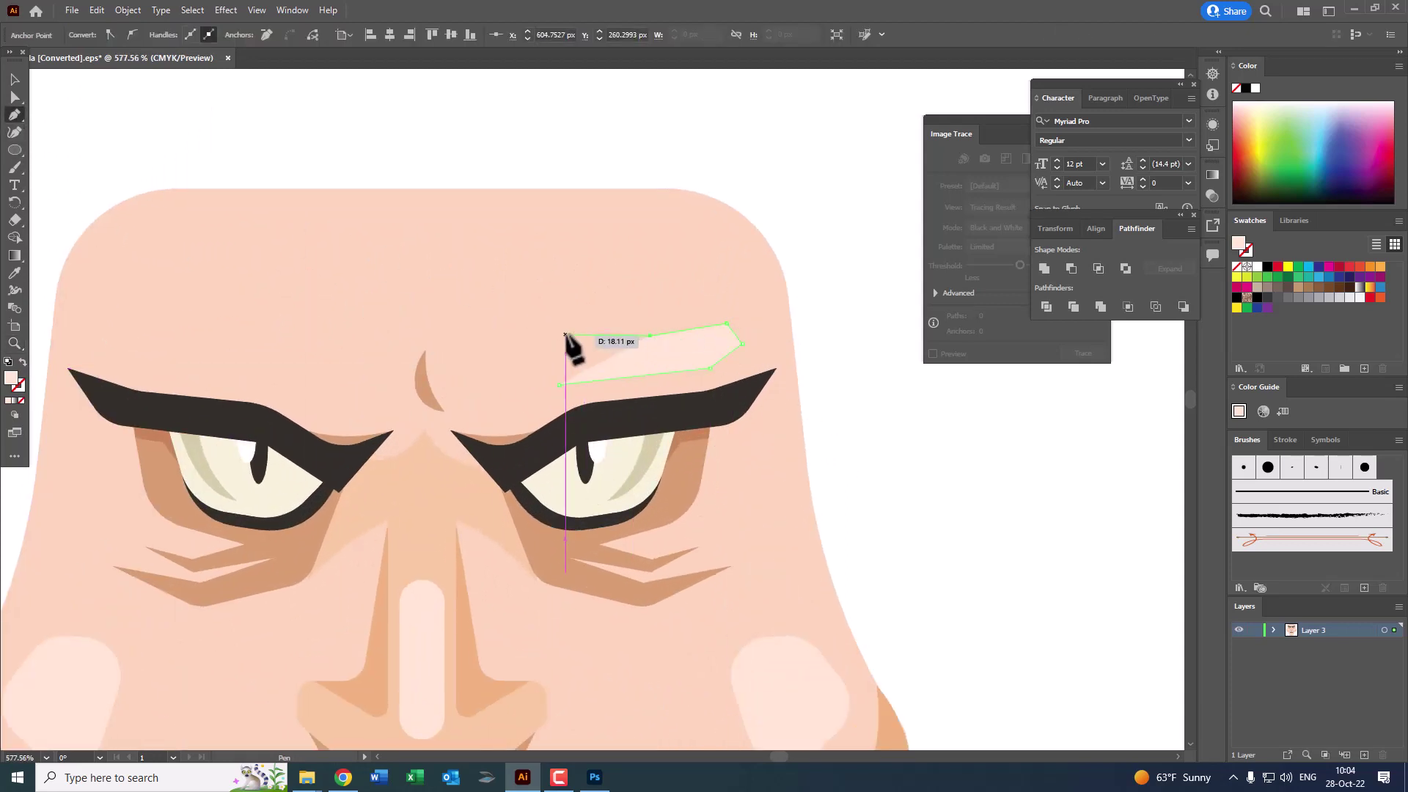
pyautogui.click(576, 350)
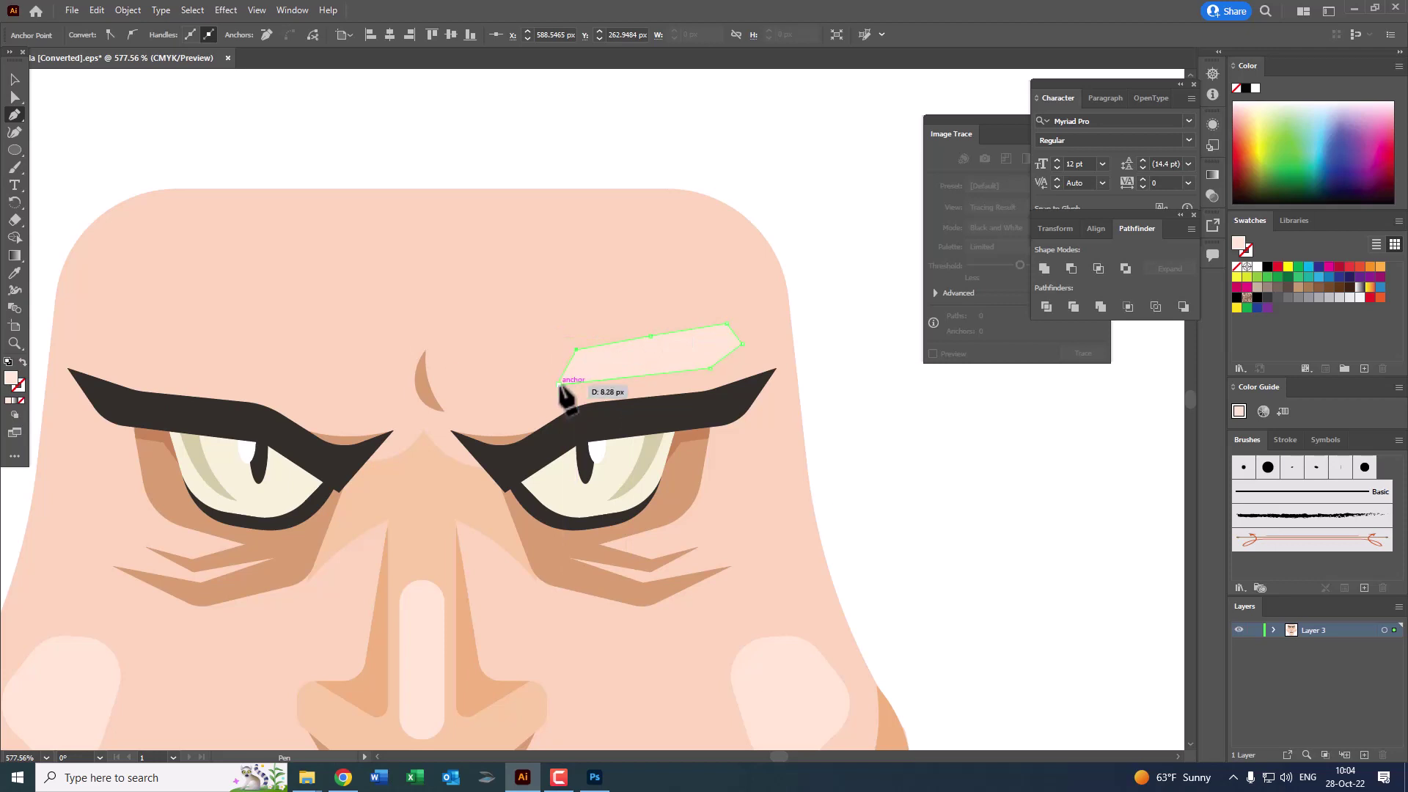
pyautogui.click(559, 383)
# Step: Zoom out to the whole face and select the brow highlight shape
pyautogui.press('z')
pyautogui.moveTo(487, 314); pyautogui.dragTo(439, 311)
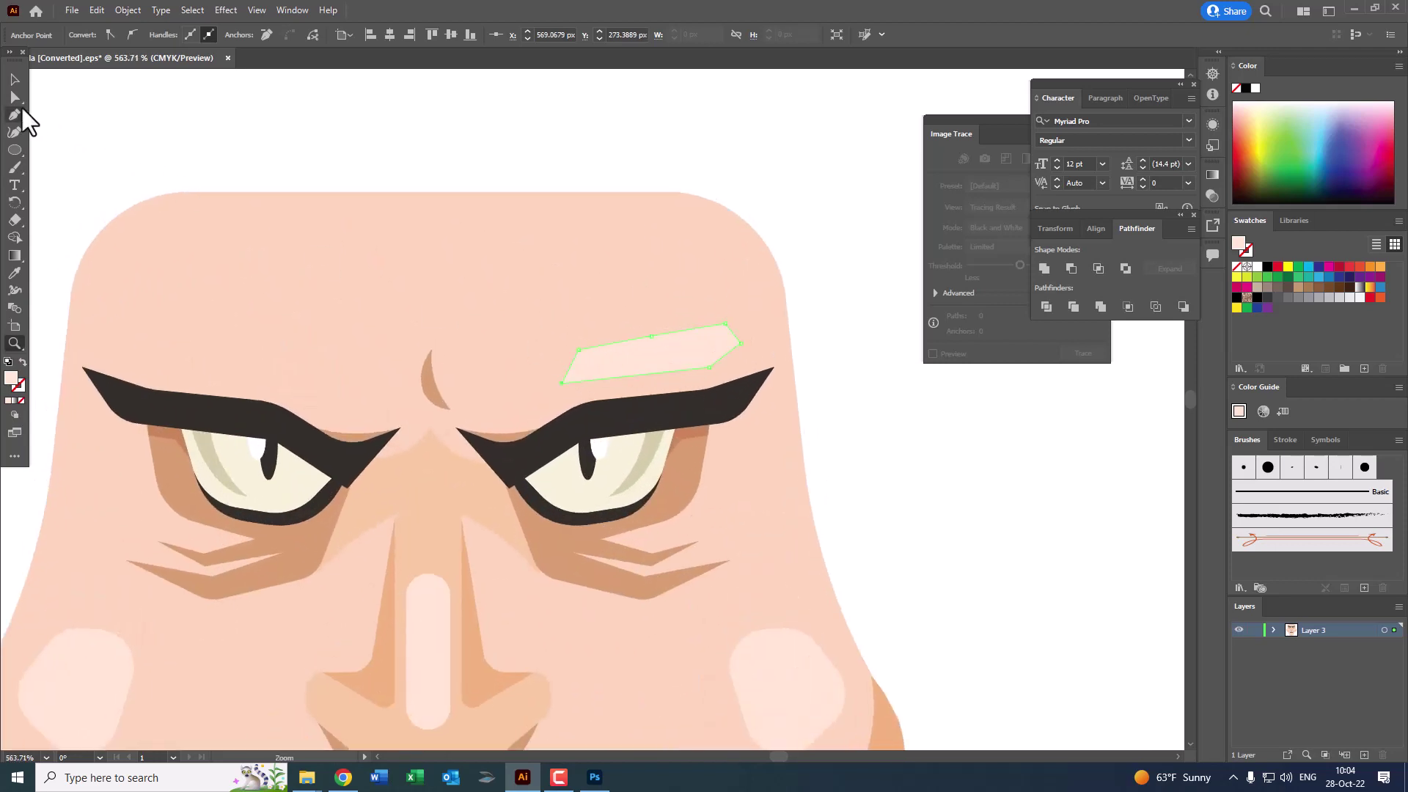
pyautogui.click(15, 96)
pyautogui.click(655, 367)
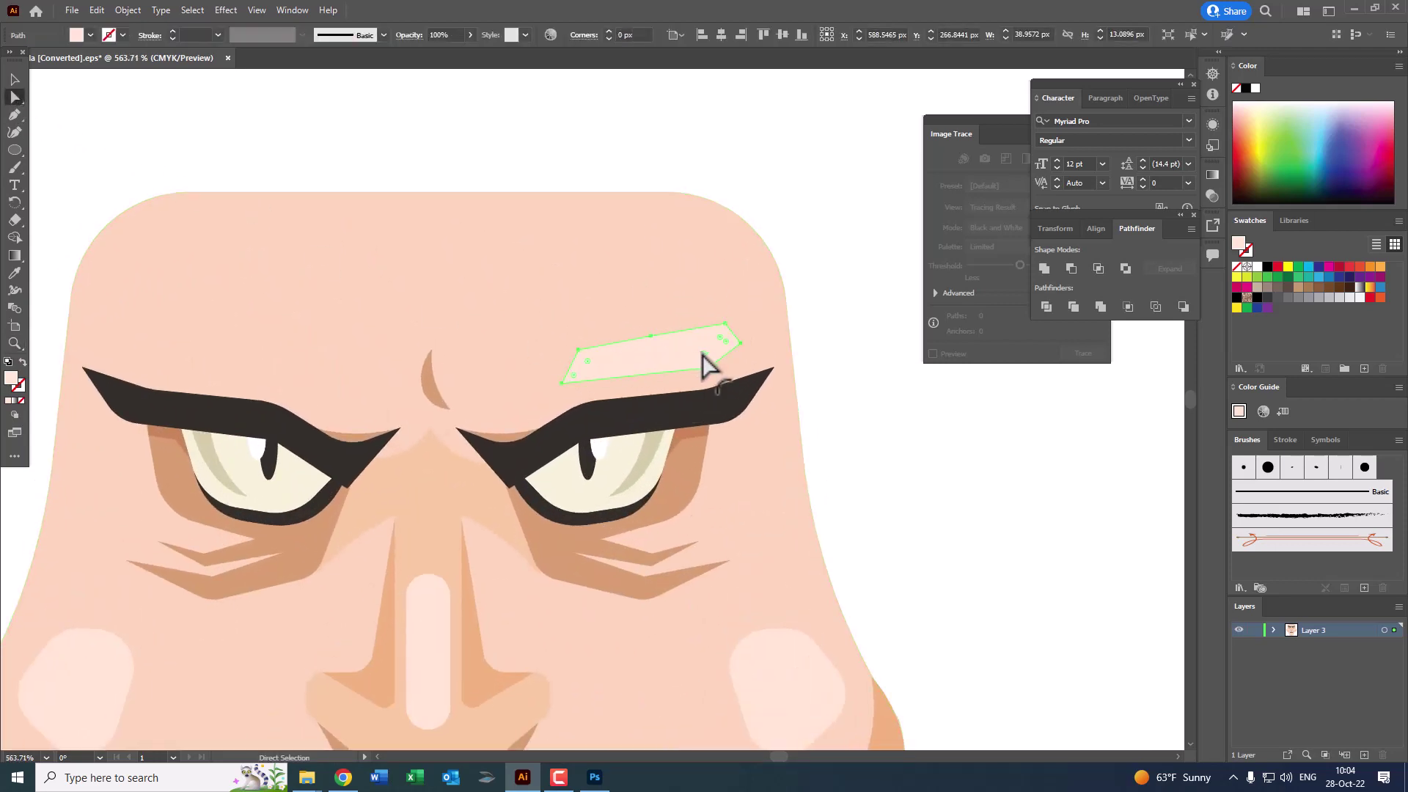
pyautogui.press('z')
pyautogui.moveTo(727, 360); pyautogui.dragTo(597, 323)
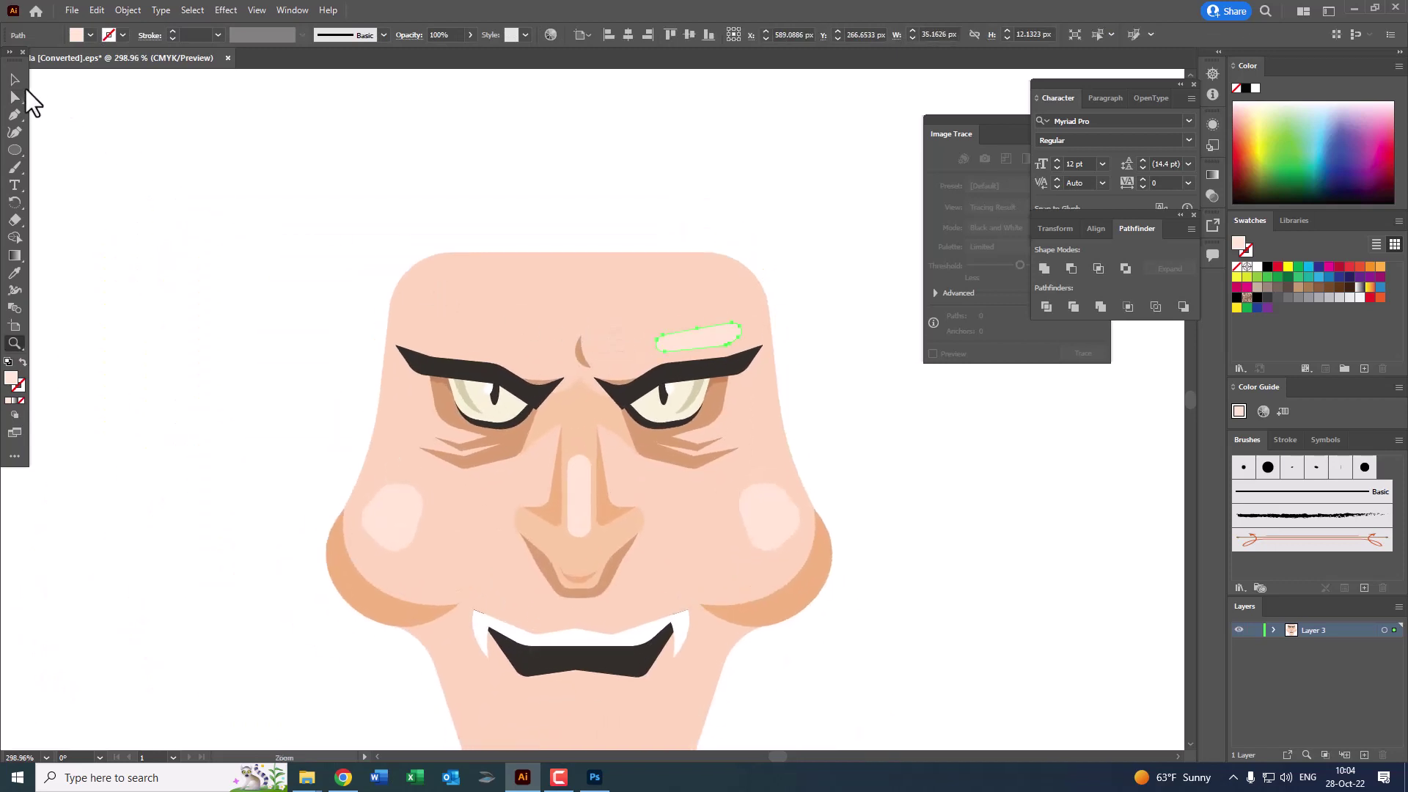
pyautogui.click(737, 344)
# Step: Reflect a copy onto the left eyebrow and group both brow highlights
pyautogui.click(128, 10)
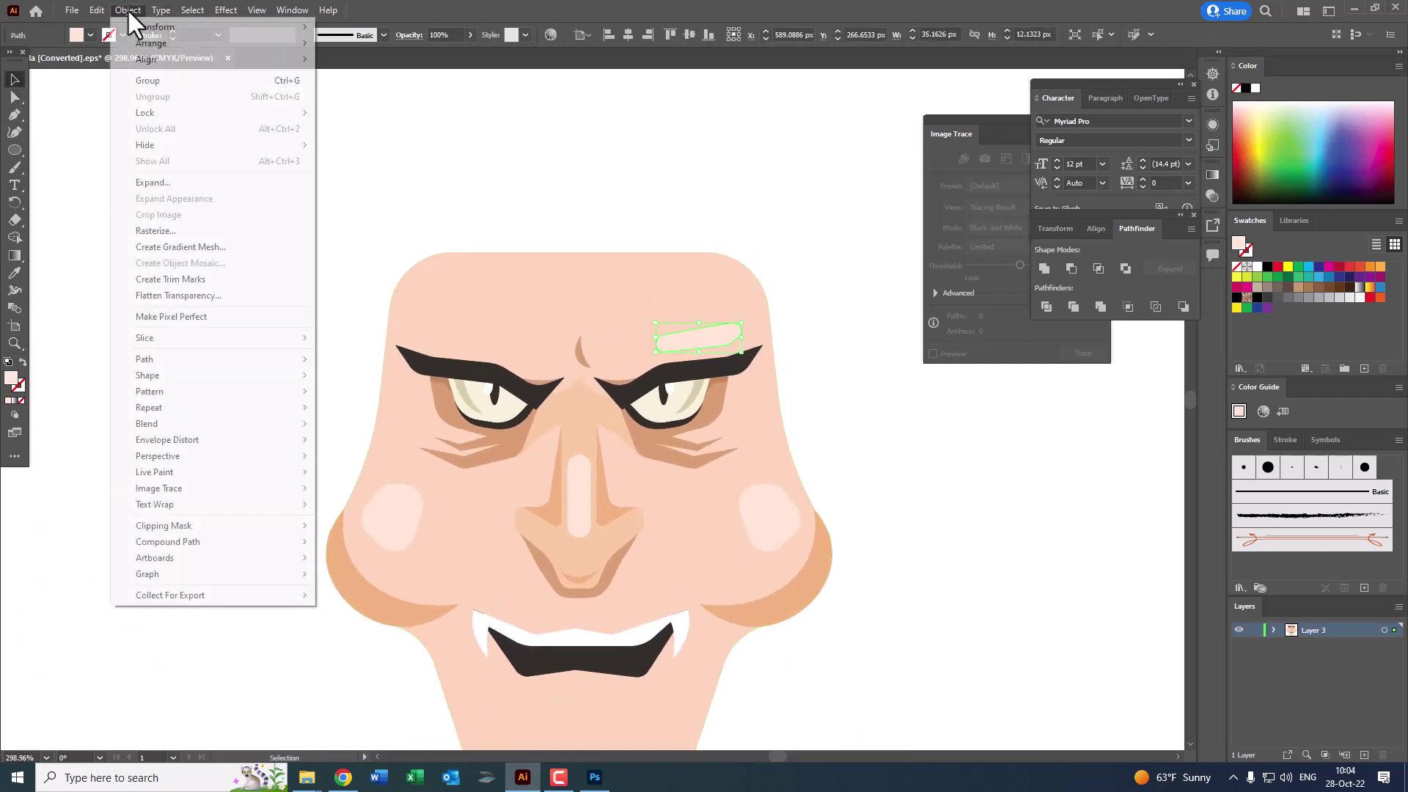
pyautogui.click(433, 82)
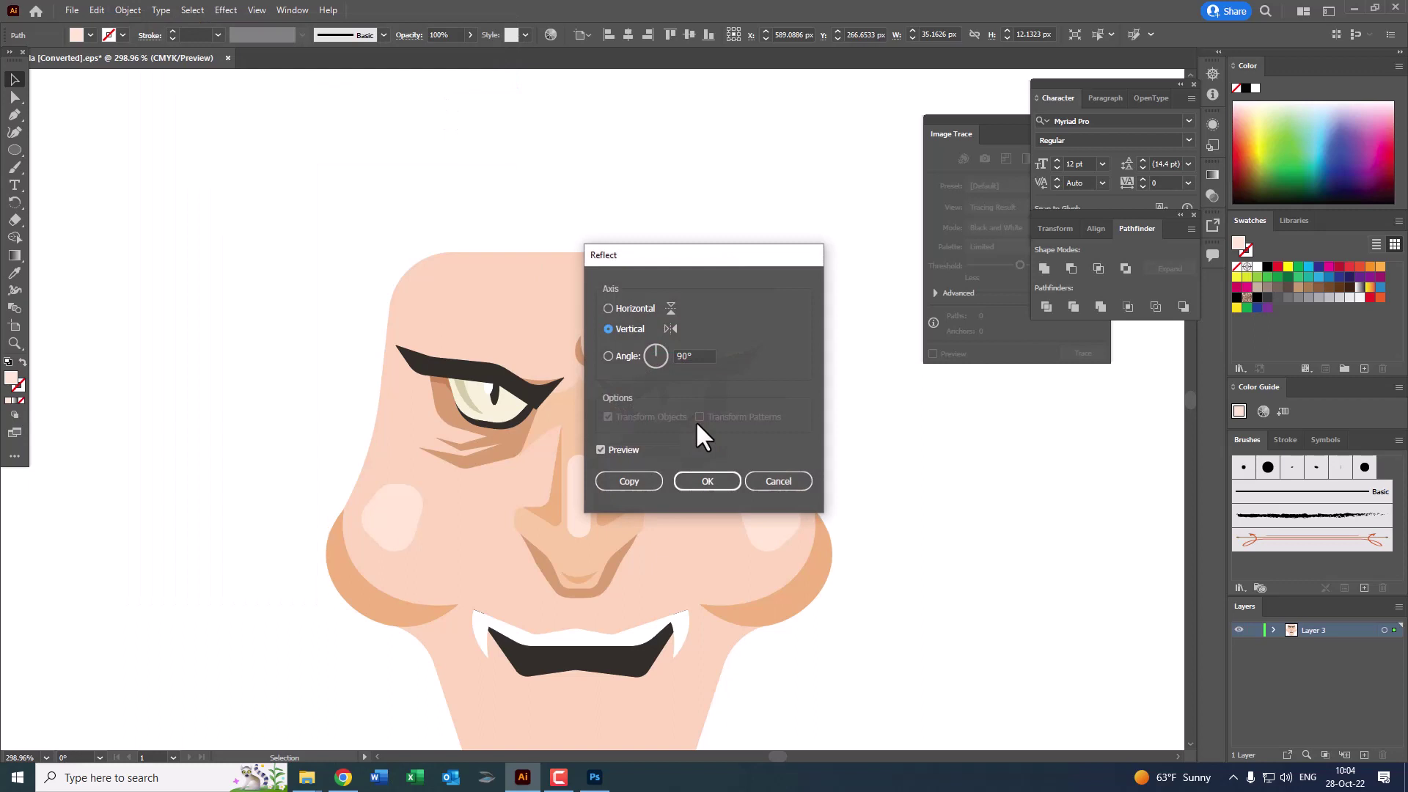
pyautogui.click(638, 483)
pyautogui.moveTo(710, 345); pyautogui.dragTo(471, 345)
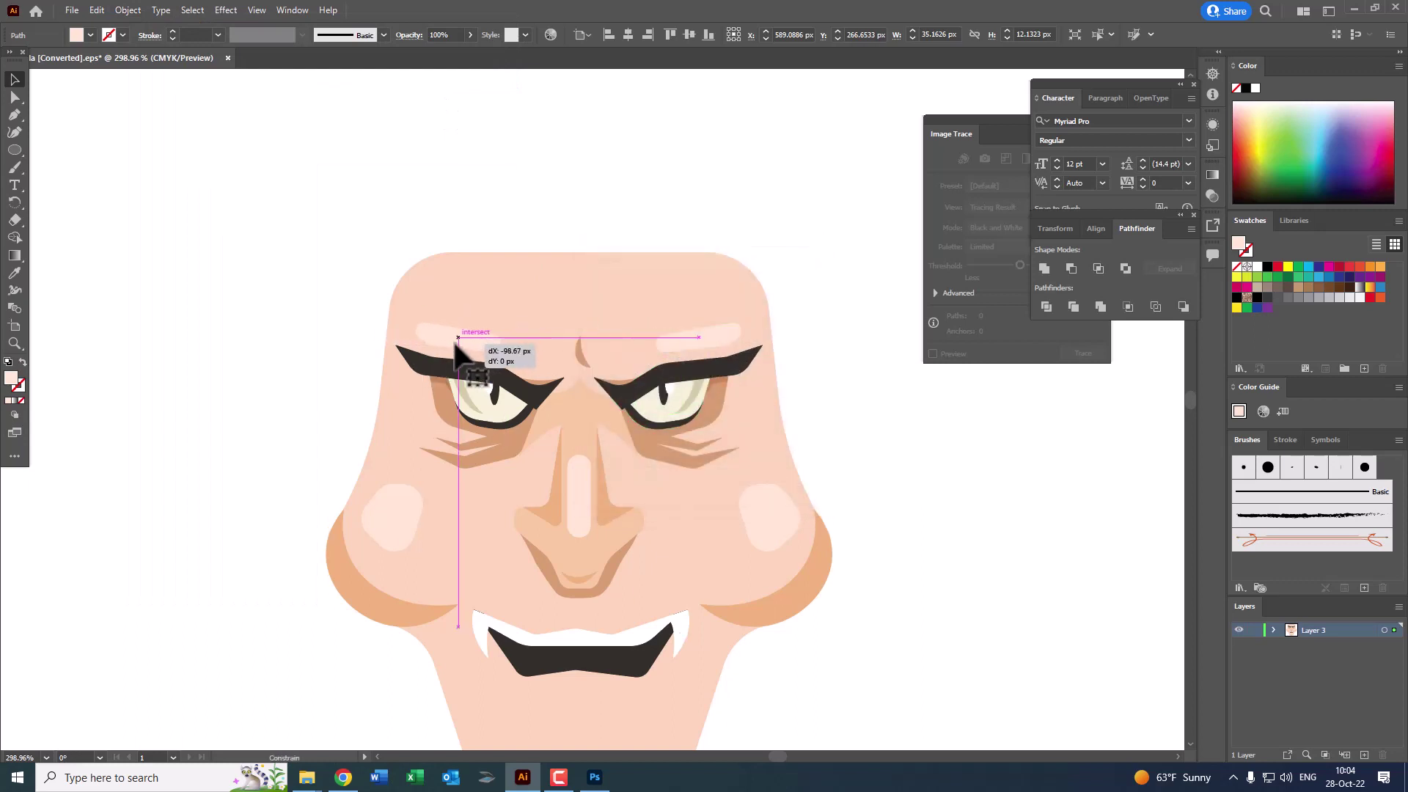
pyautogui.keyDown('shift'); pyautogui.click(720, 344); pyautogui.keyUp('shift')
pyautogui.click(128, 11)
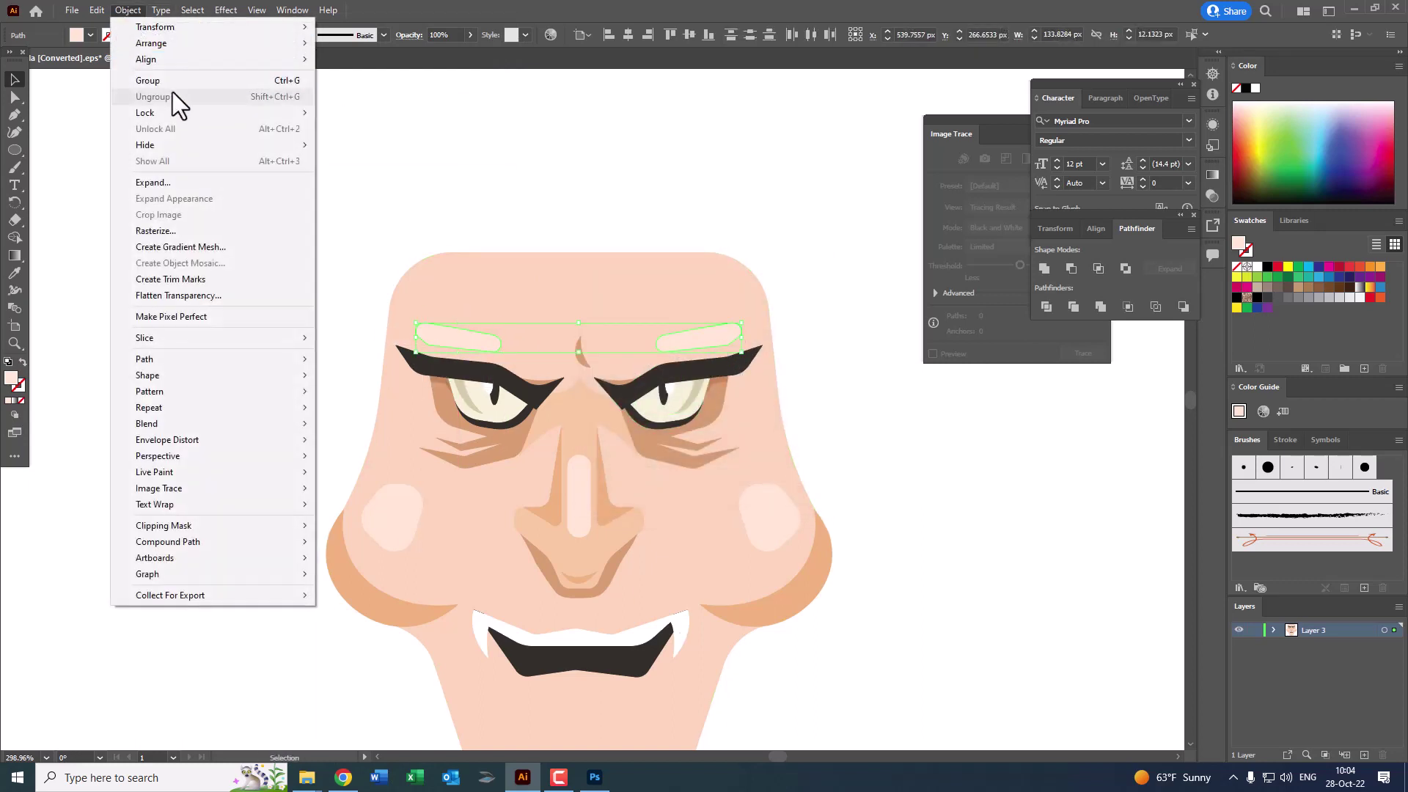
pyautogui.click(170, 81)
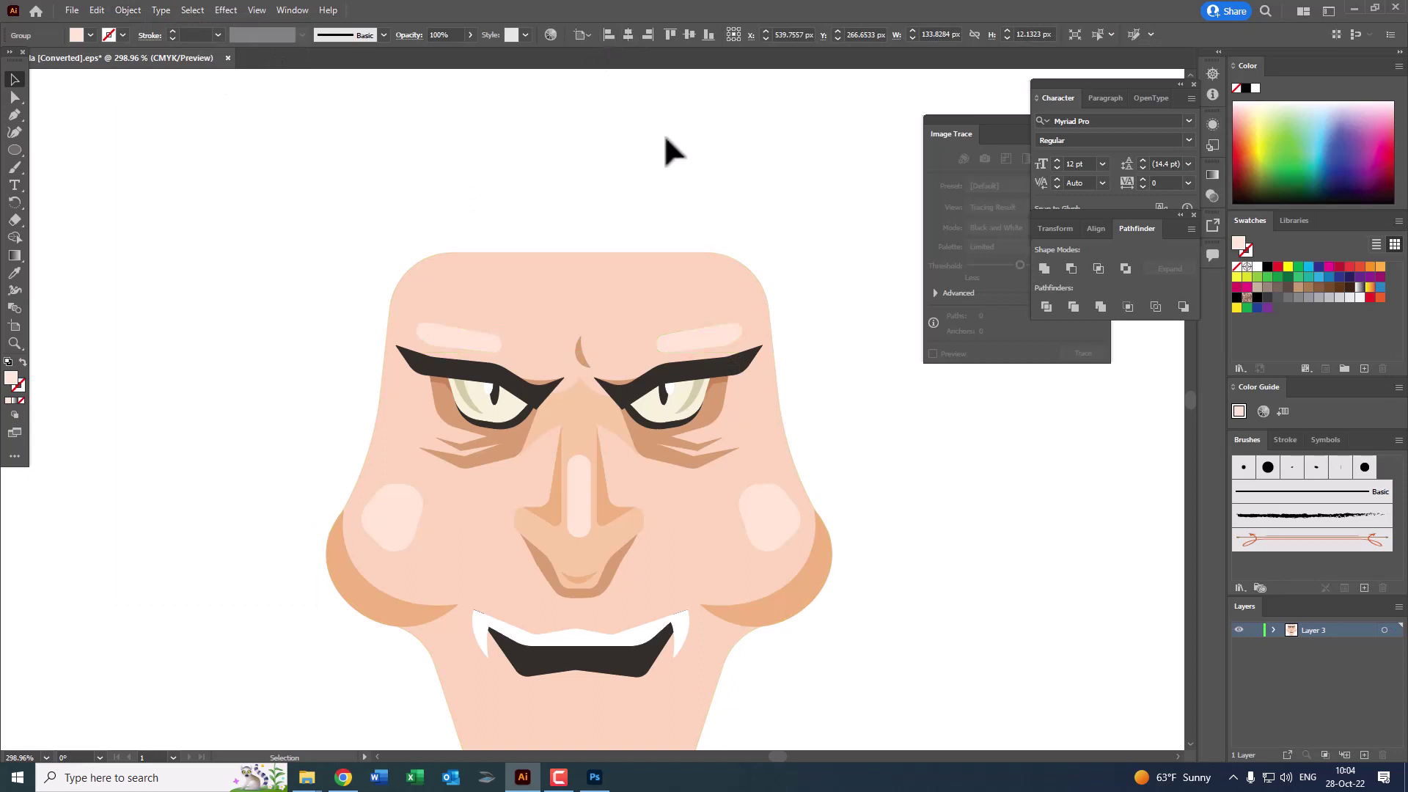
# Step: Zoom to the mouth and pen-draw a curved crease from the nose corner to the right fang
pyautogui.press('z')
pyautogui.click(600, 392)
pyautogui.scroll(-3, 645, 380)
pyautogui.scroll(-2, 651, 376)
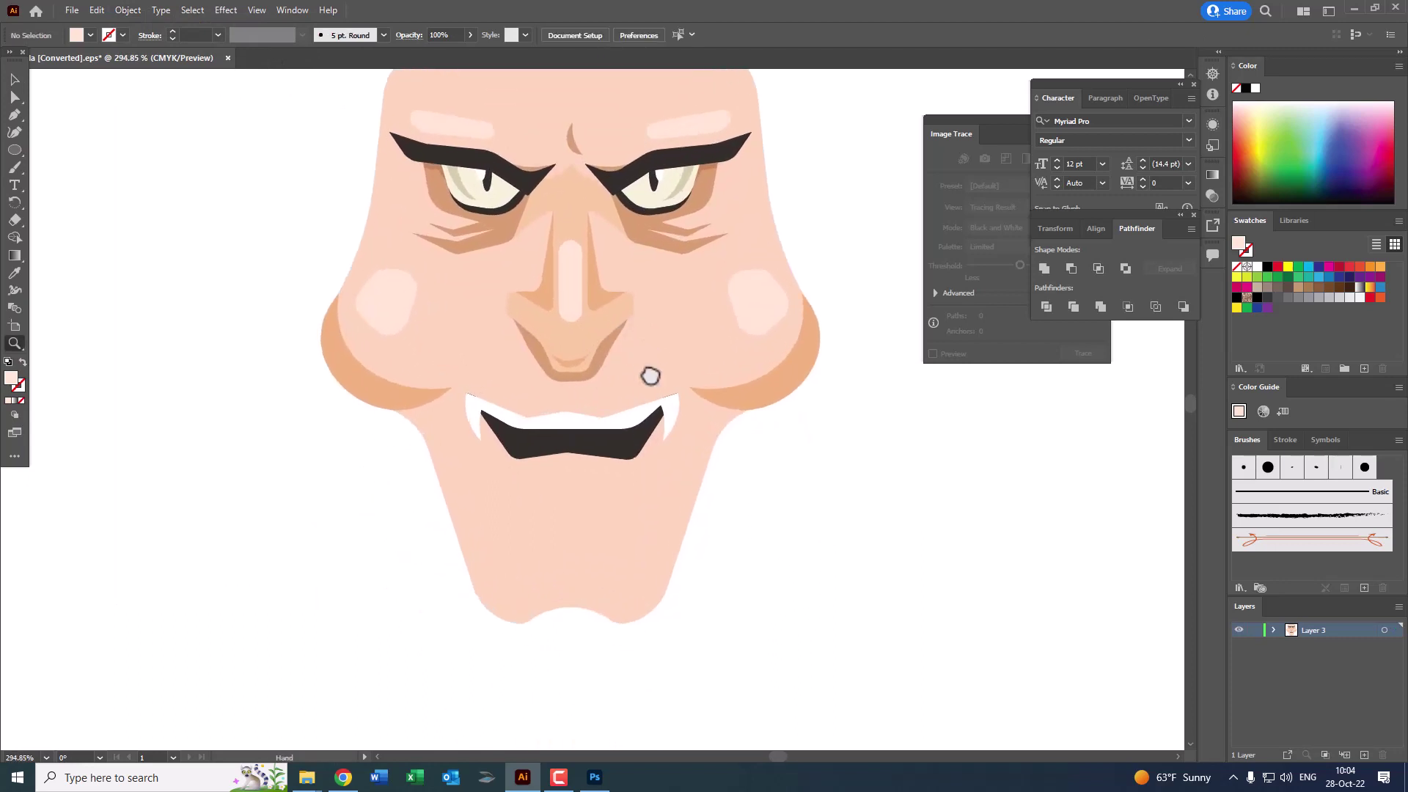
pyautogui.scroll(-1, 650, 376)
pyautogui.moveTo(651, 375); pyautogui.dragTo(684, 393)
pyautogui.scroll(1, 677, 369)
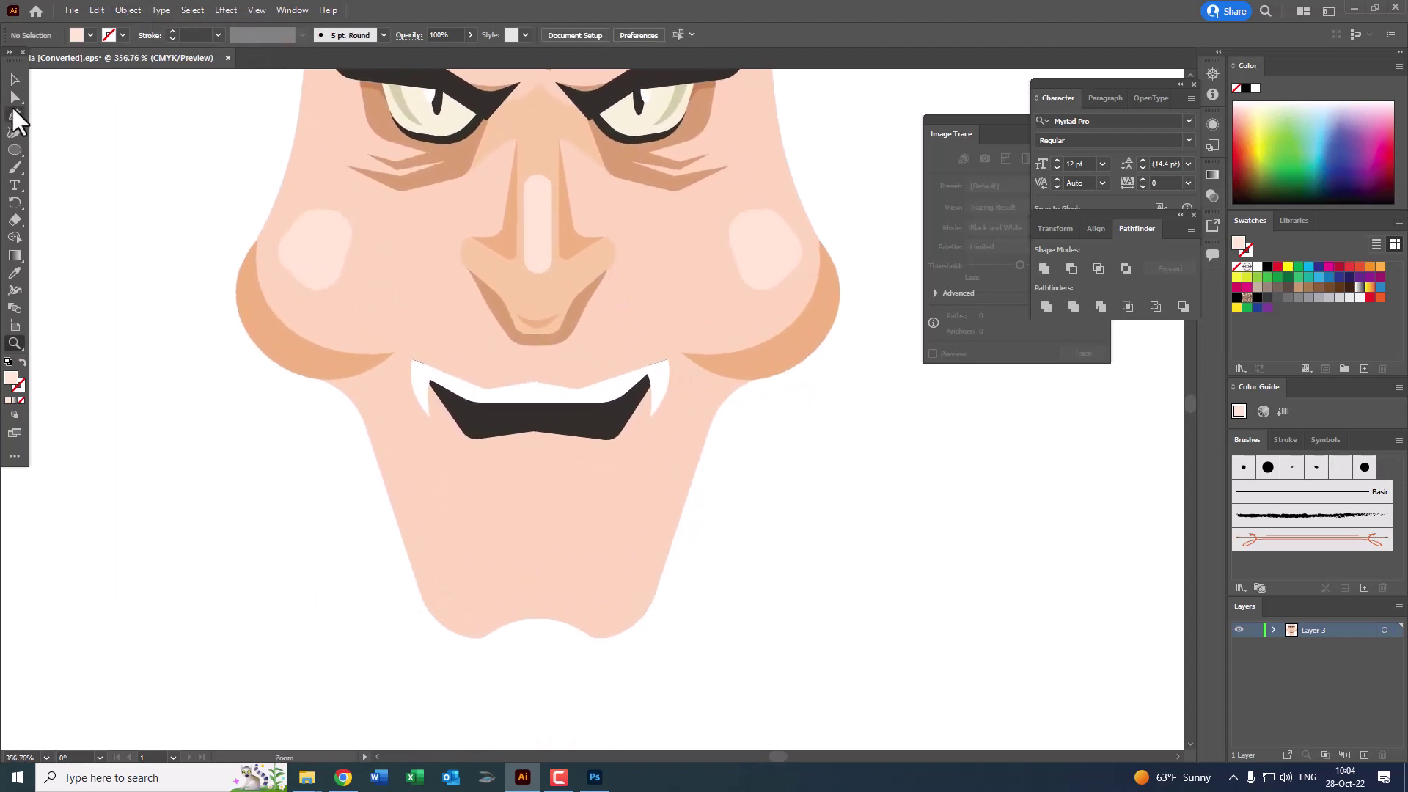
pyautogui.click(609, 238)
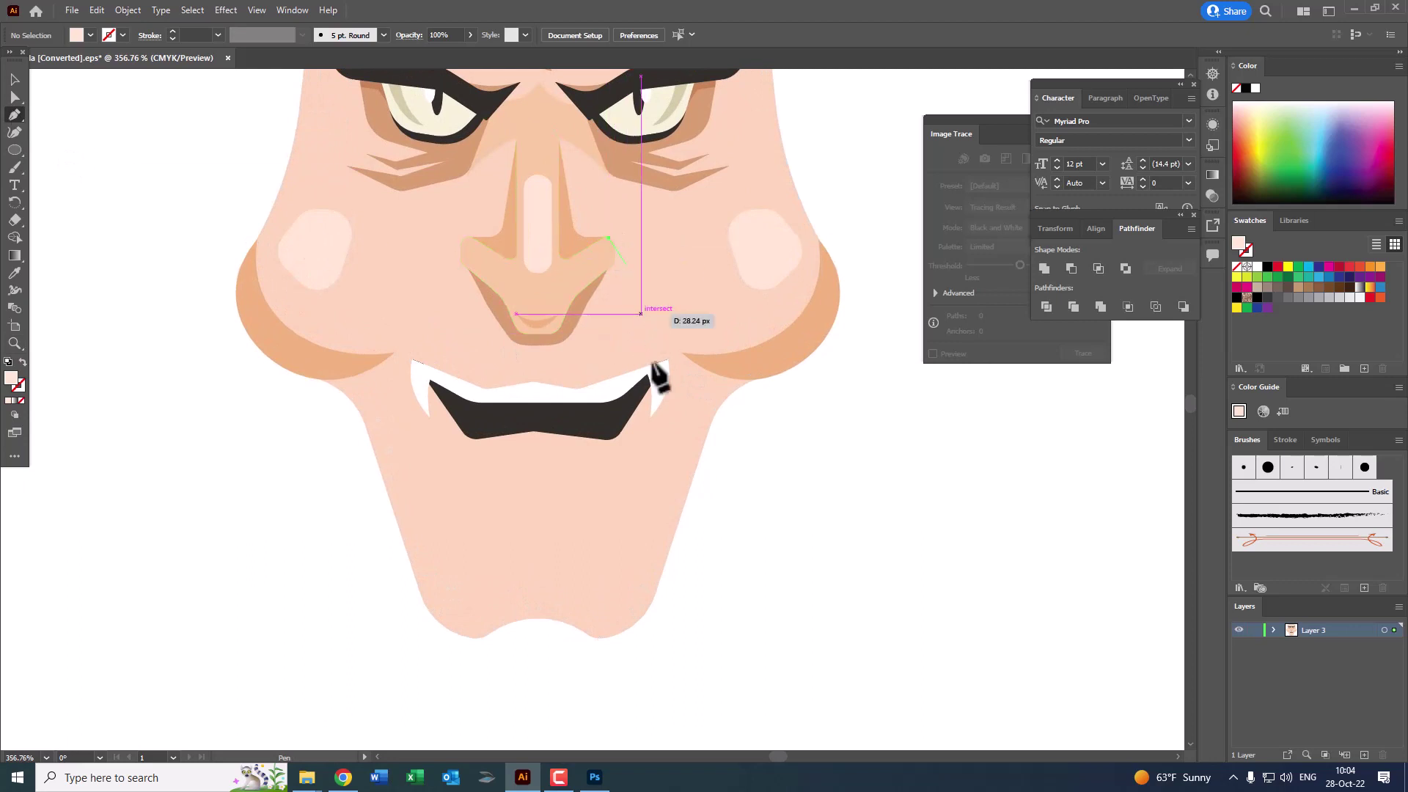
pyautogui.click(664, 429)
pyautogui.moveTo(664, 429); pyautogui.dragTo(620, 525)
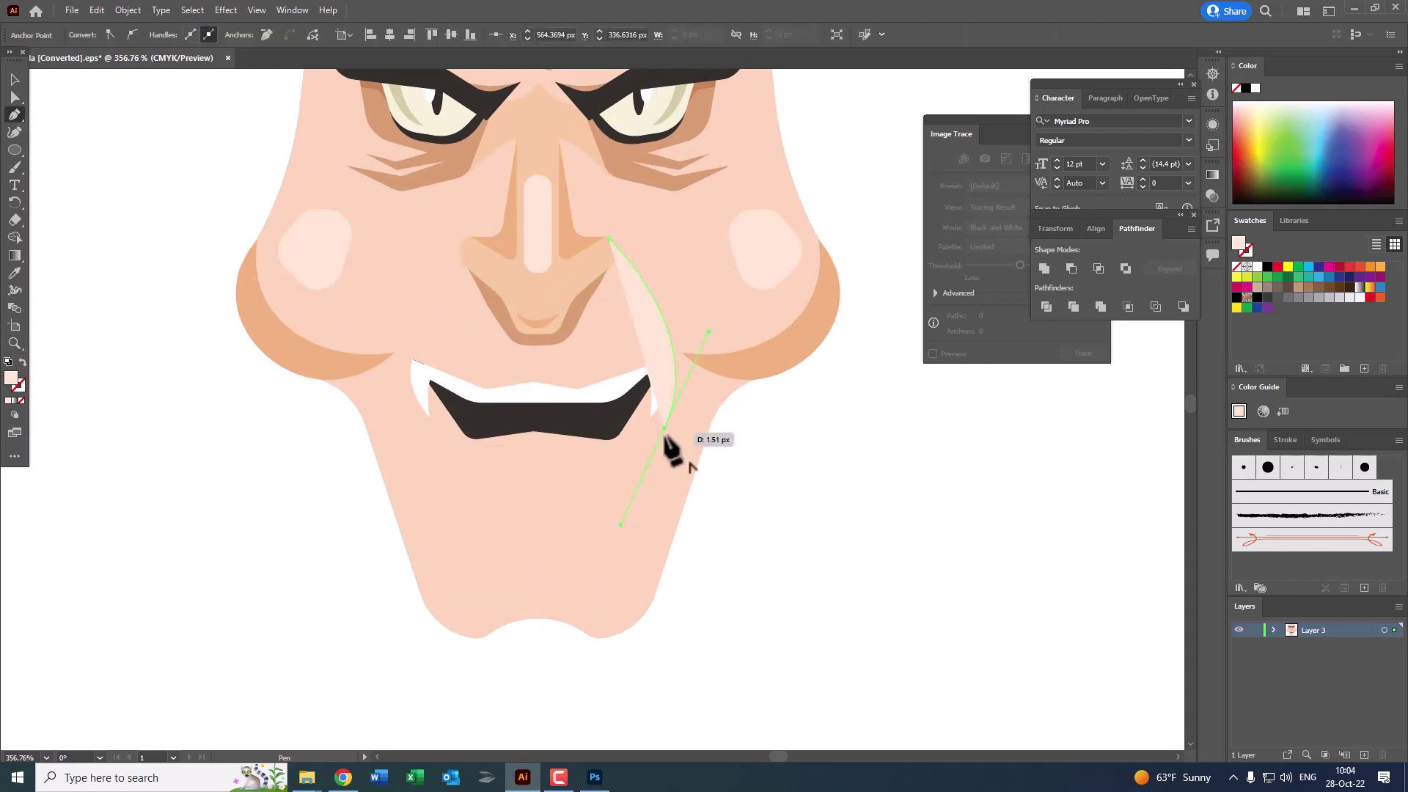
pyautogui.moveTo(608, 238); pyautogui.dragTo(570, 247)
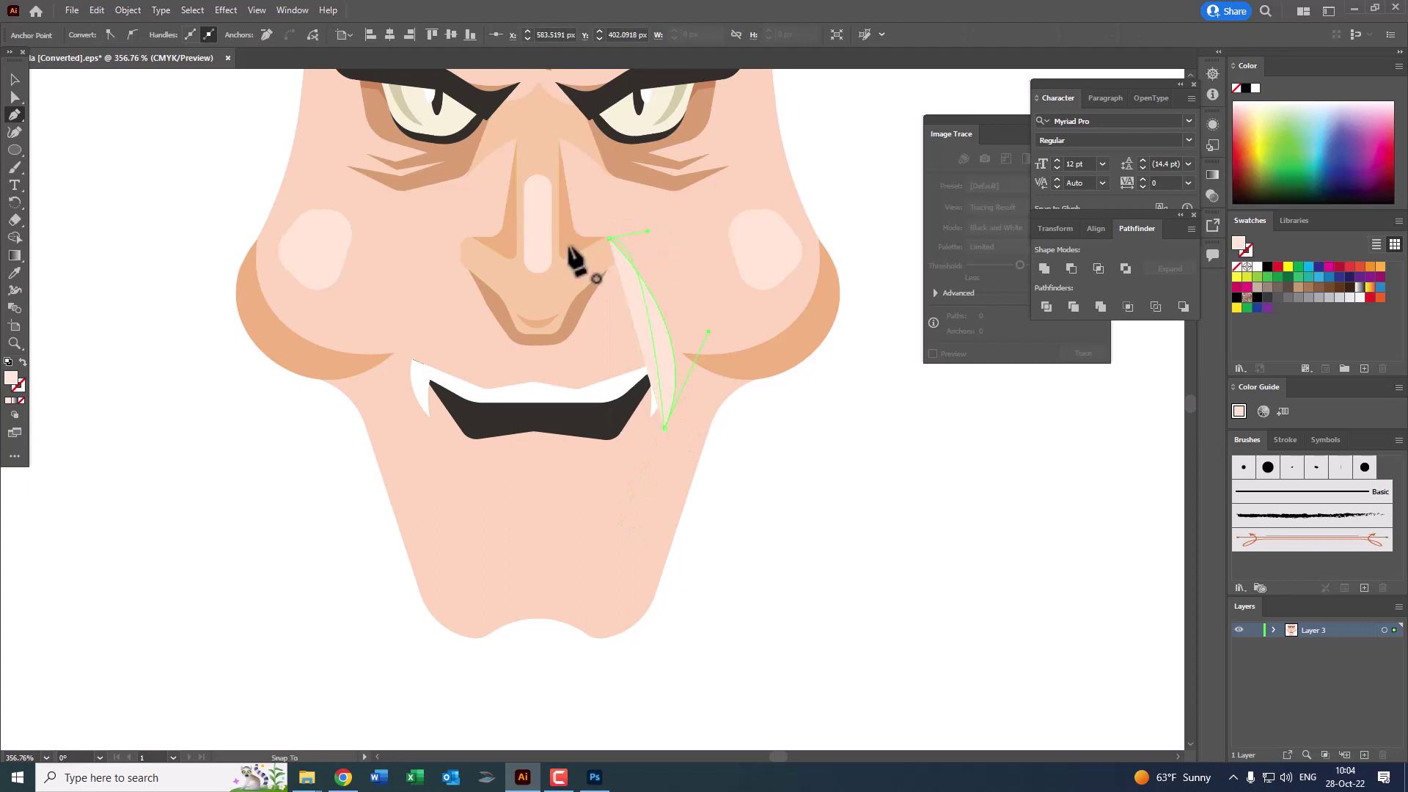
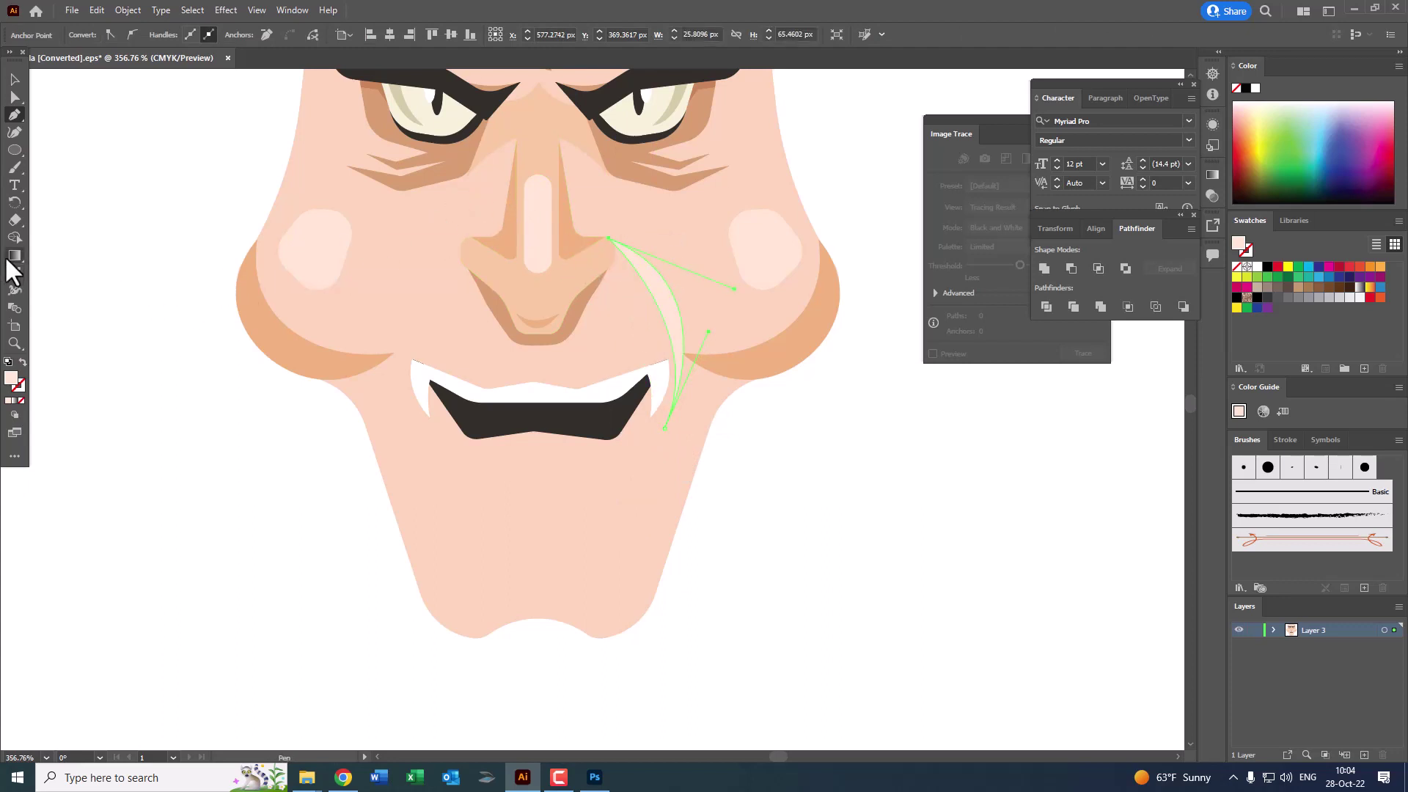
# Step: Fill the right nose-to-mouth crease with the cheek shade
pyautogui.click(800, 344)
pyautogui.press('z')
pyautogui.moveTo(733, 327); pyautogui.dragTo(695, 386)
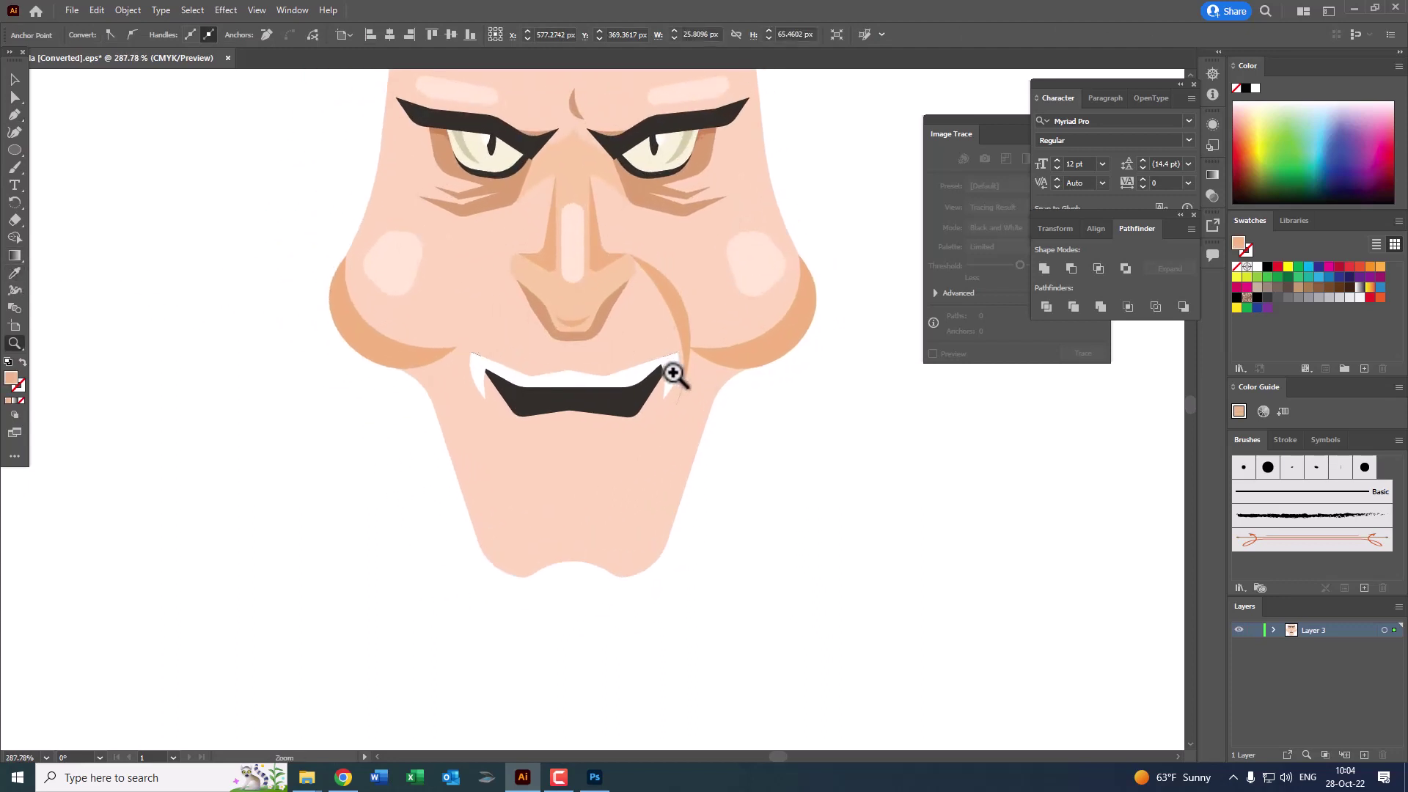
pyautogui.click(695, 387)
# Step: Reflect a vertical copy of the crease and move it to the face's left side
pyautogui.click(15, 77)
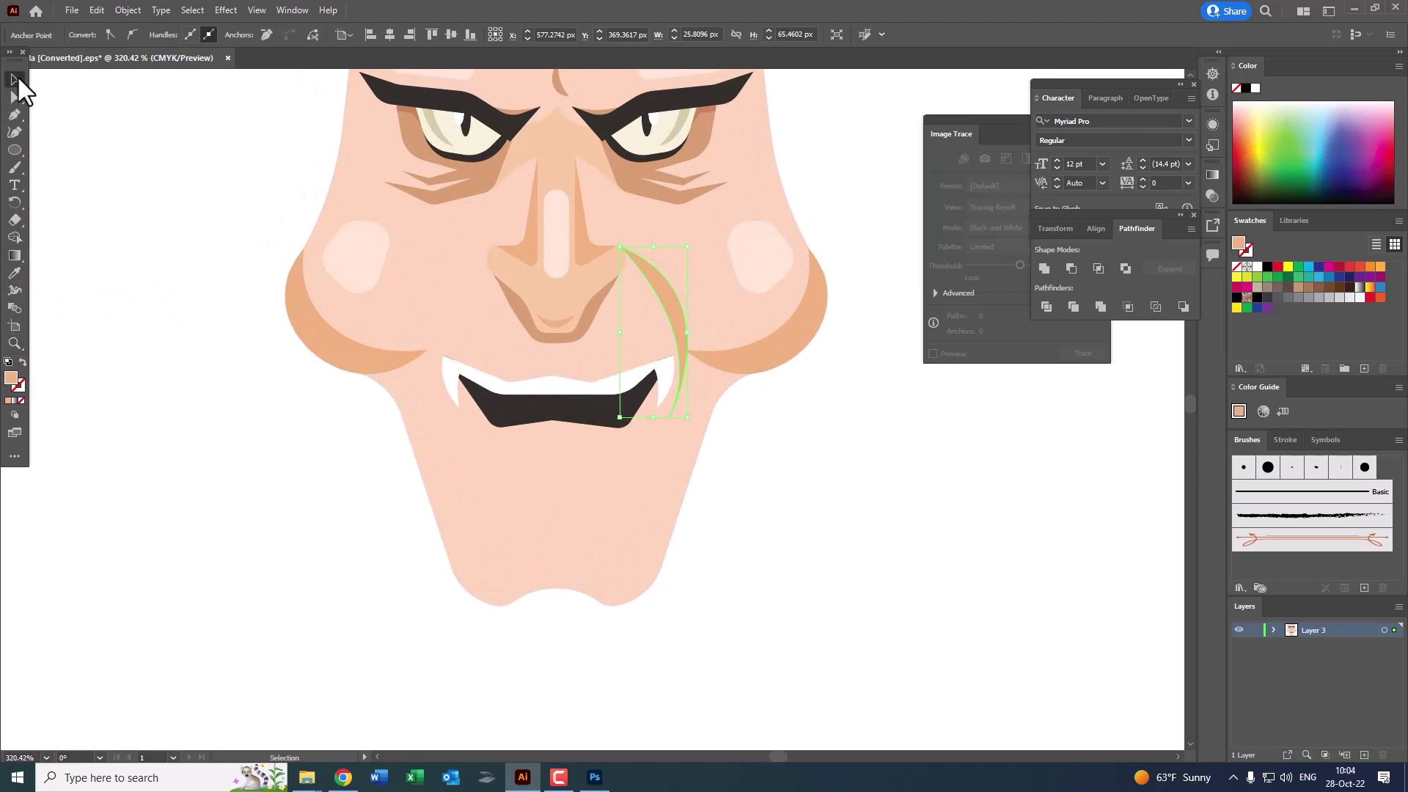
pyautogui.click(128, 10)
pyautogui.click(103, 244)
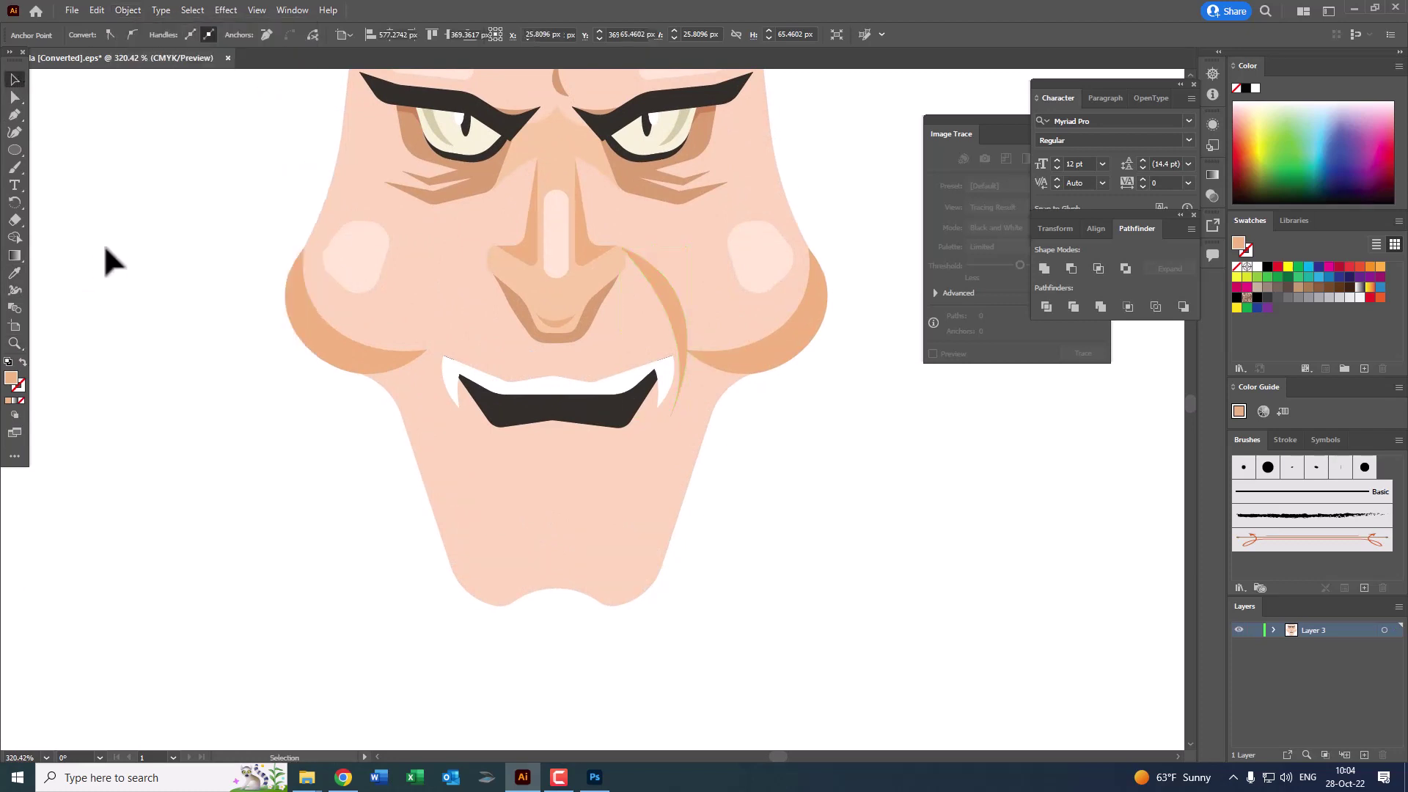
pyautogui.click(671, 294)
pyautogui.click(142, 8)
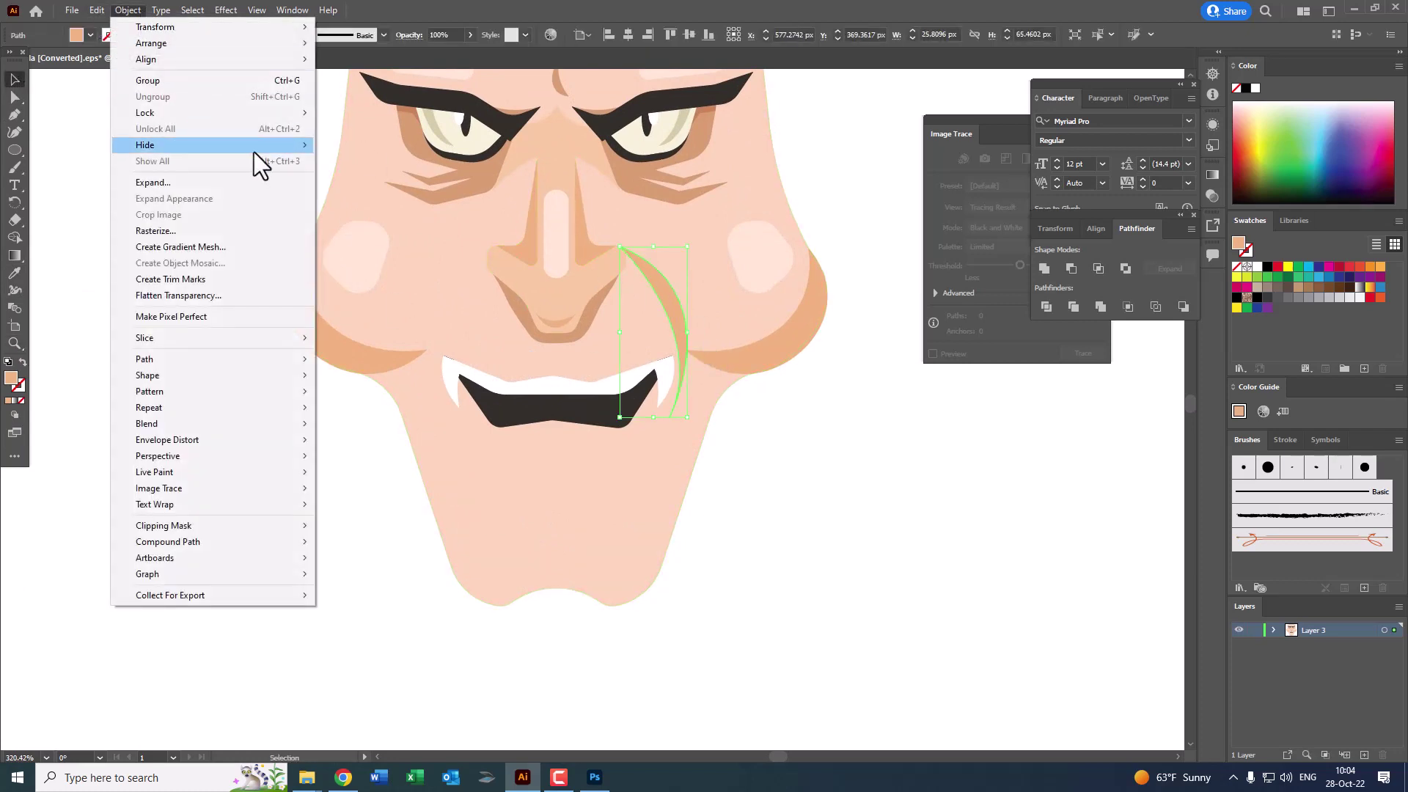
pyautogui.moveTo(156, 26)
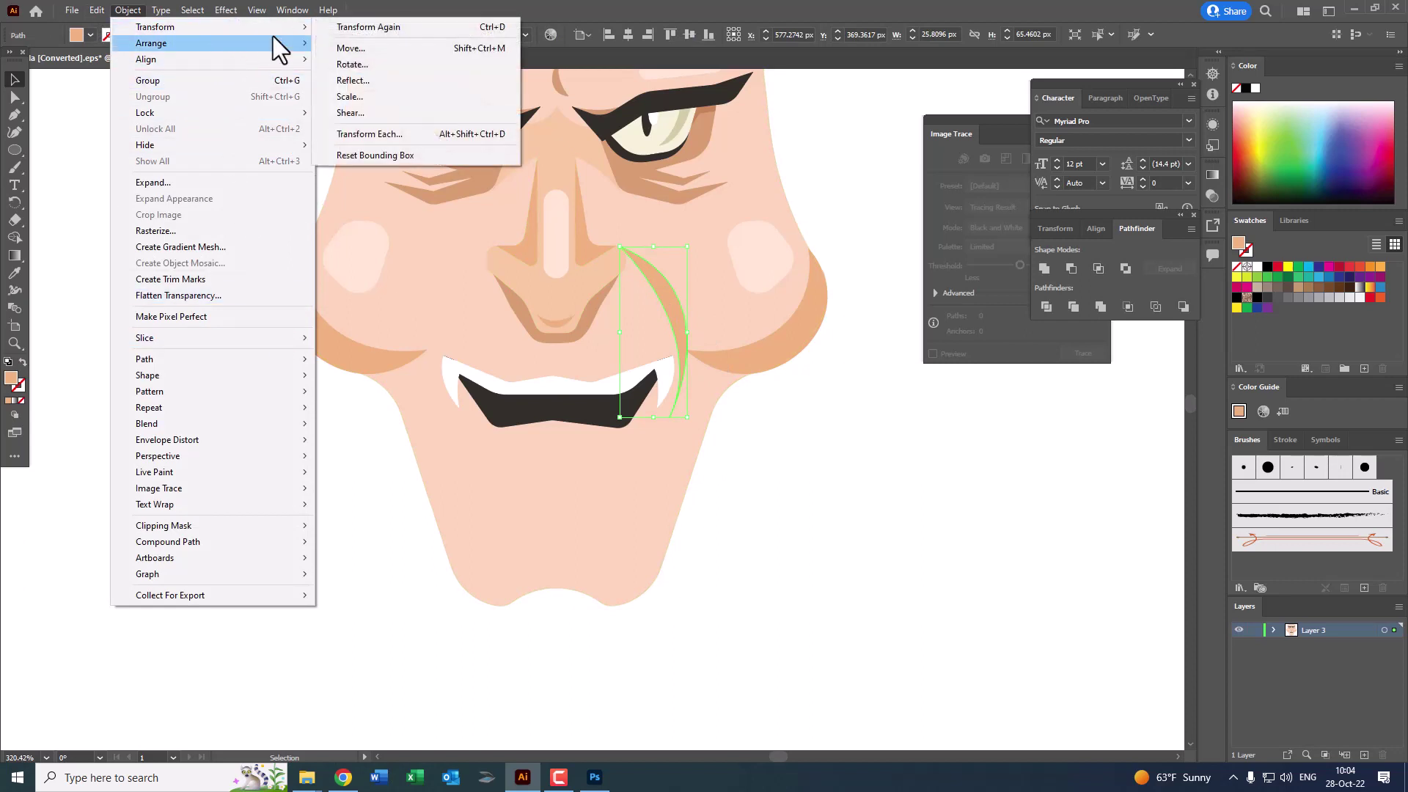
pyautogui.click(377, 91)
pyautogui.click(630, 482)
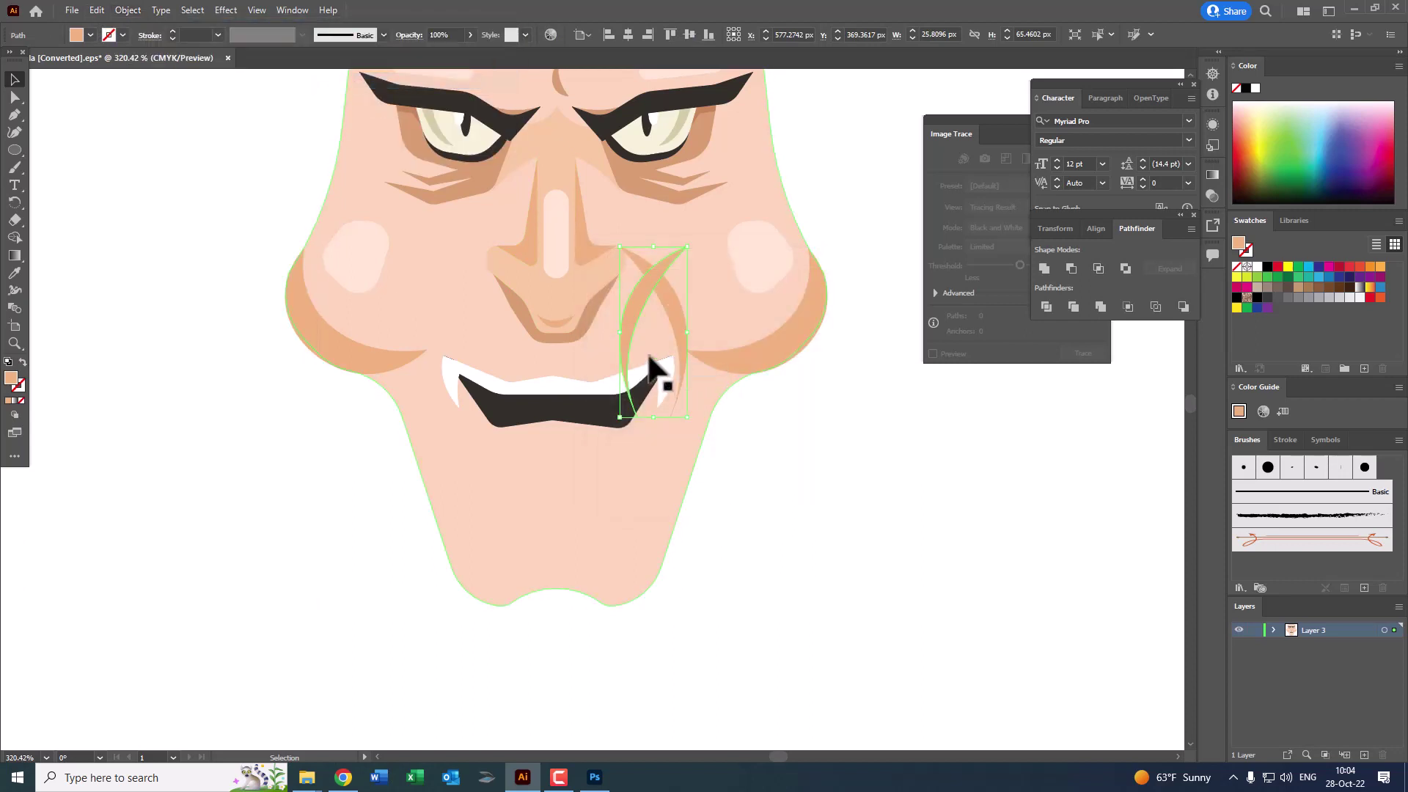
pyautogui.moveTo(609, 319); pyautogui.dragTo(436, 312)
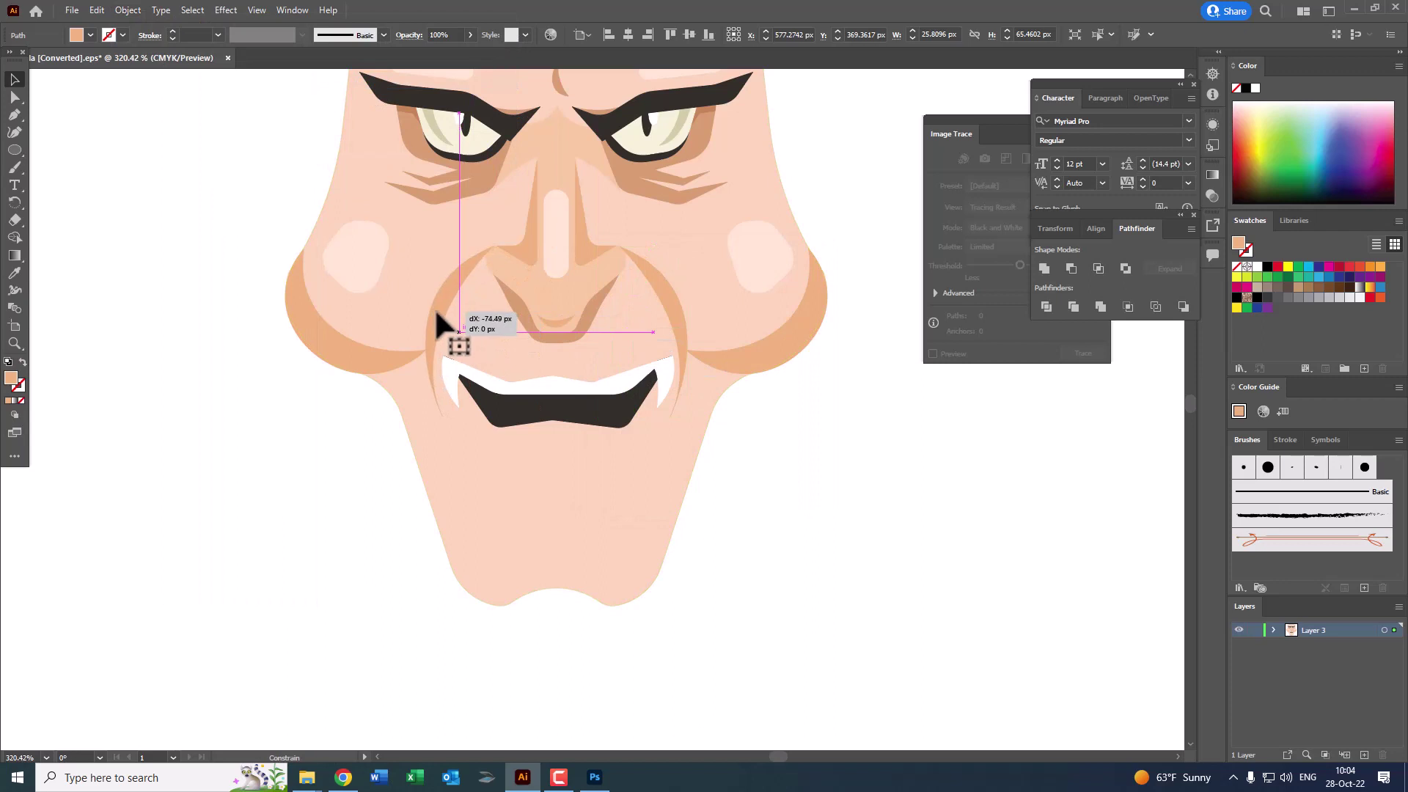
# Step: Group the left and right creases together
pyautogui.press('z')
pyautogui.moveTo(560, 361); pyautogui.dragTo(693, 427)
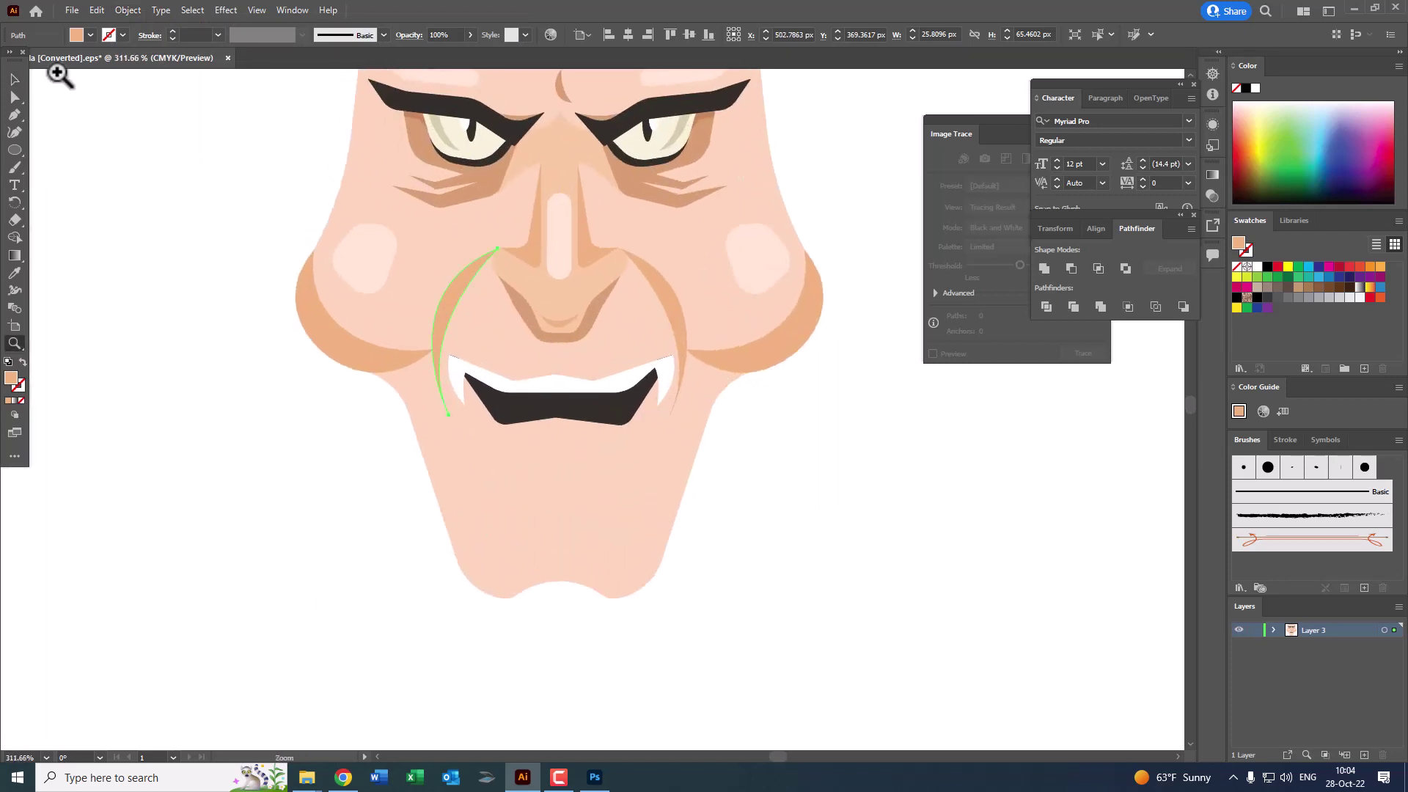
pyautogui.keyDown('shift'); pyautogui.click(663, 287); pyautogui.keyUp('shift')
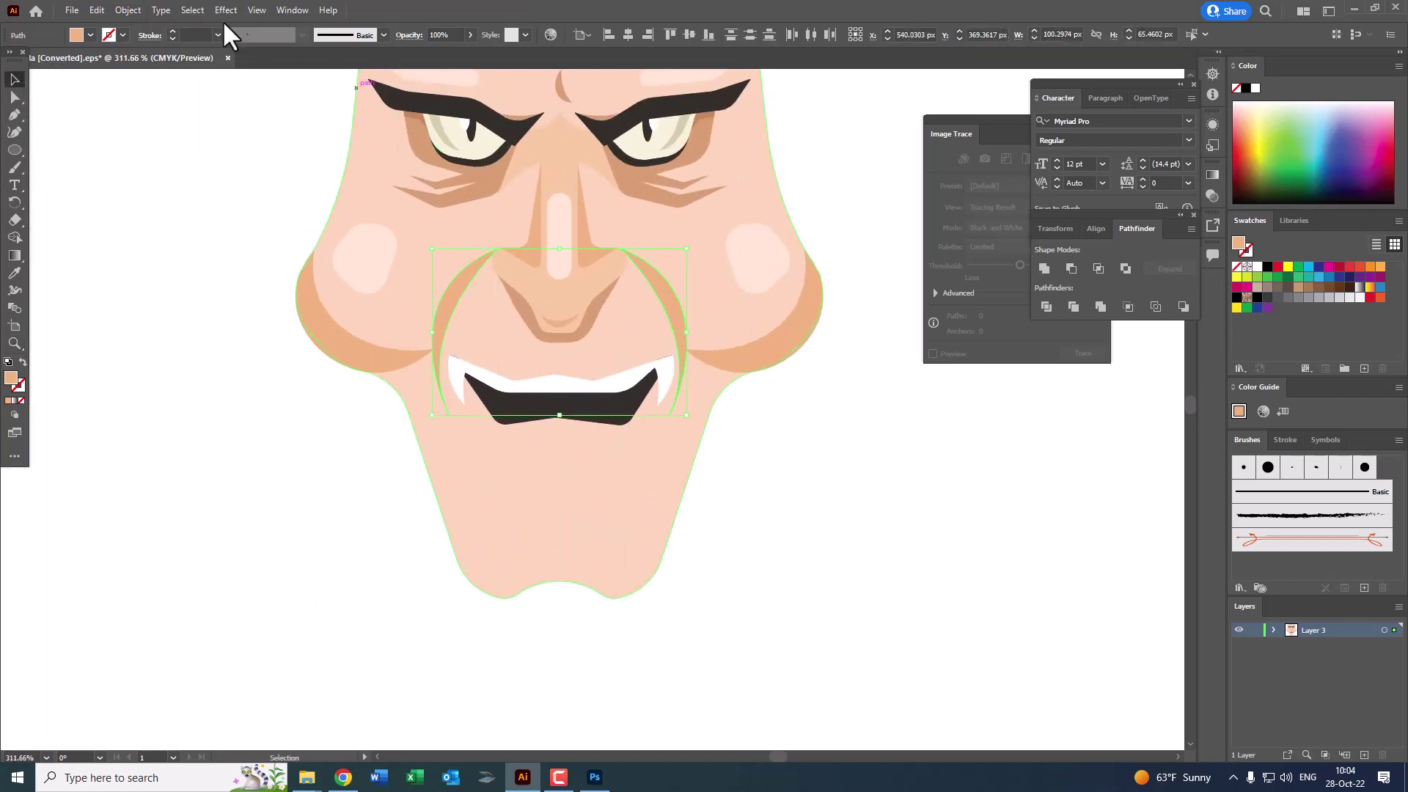
pyautogui.click(131, 10)
pyautogui.click(166, 76)
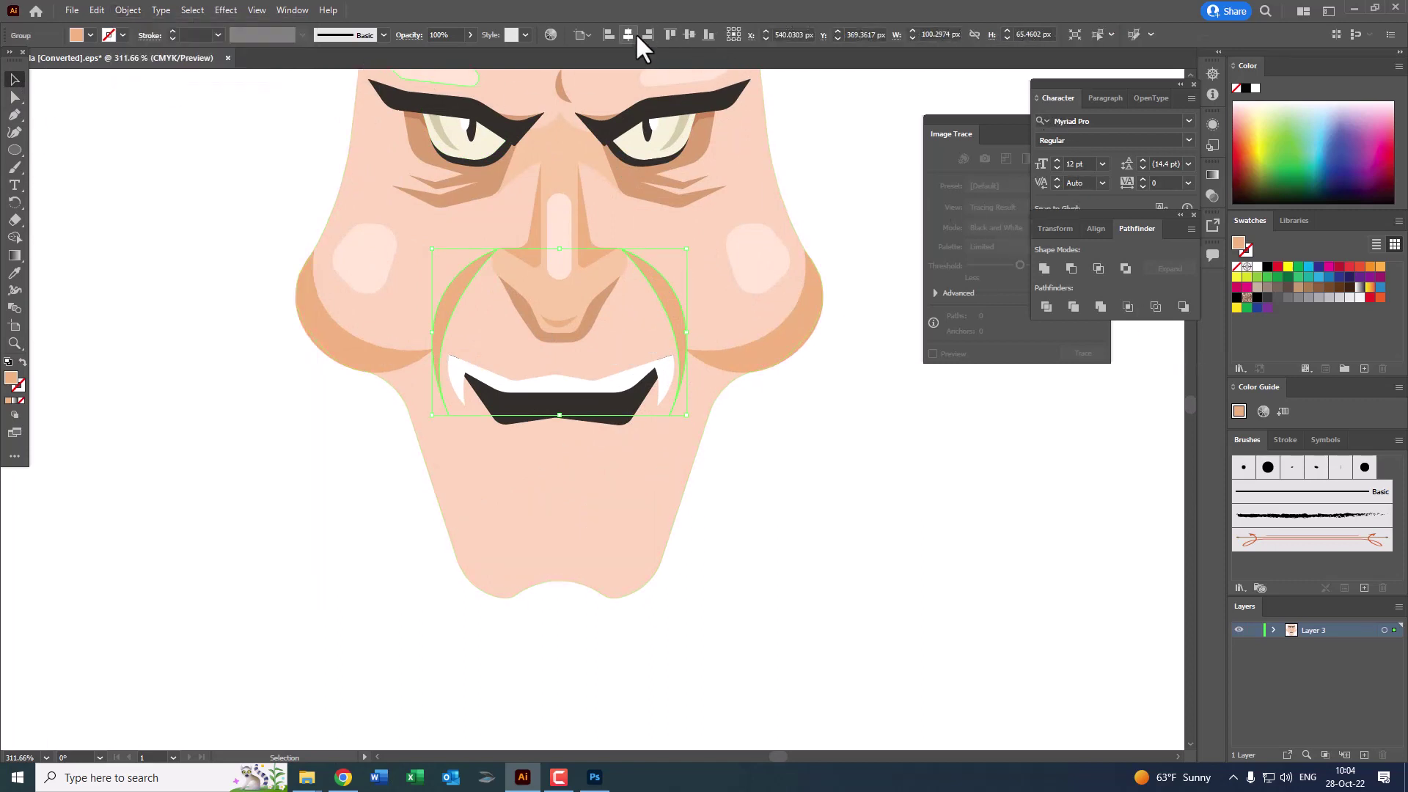
pyautogui.click(835, 453)
pyautogui.moveTo(825, 336); pyautogui.dragTo(838, 455)
# Step: Select the forehead and other cheek highlight shapes and apply an Object menu command
pyautogui.click(717, 189)
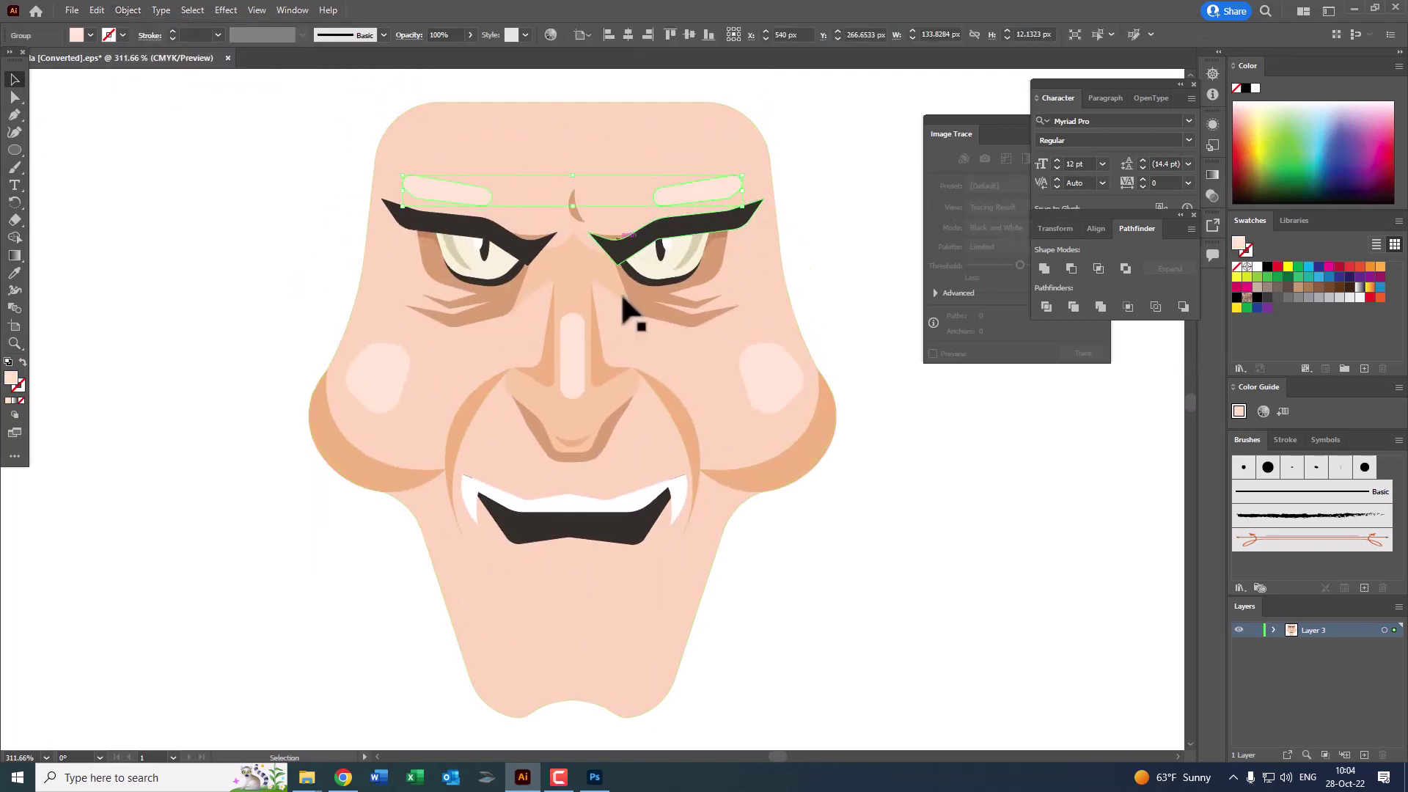
pyautogui.keyDown('shift'); pyautogui.click(385, 369); pyautogui.keyUp('shift')
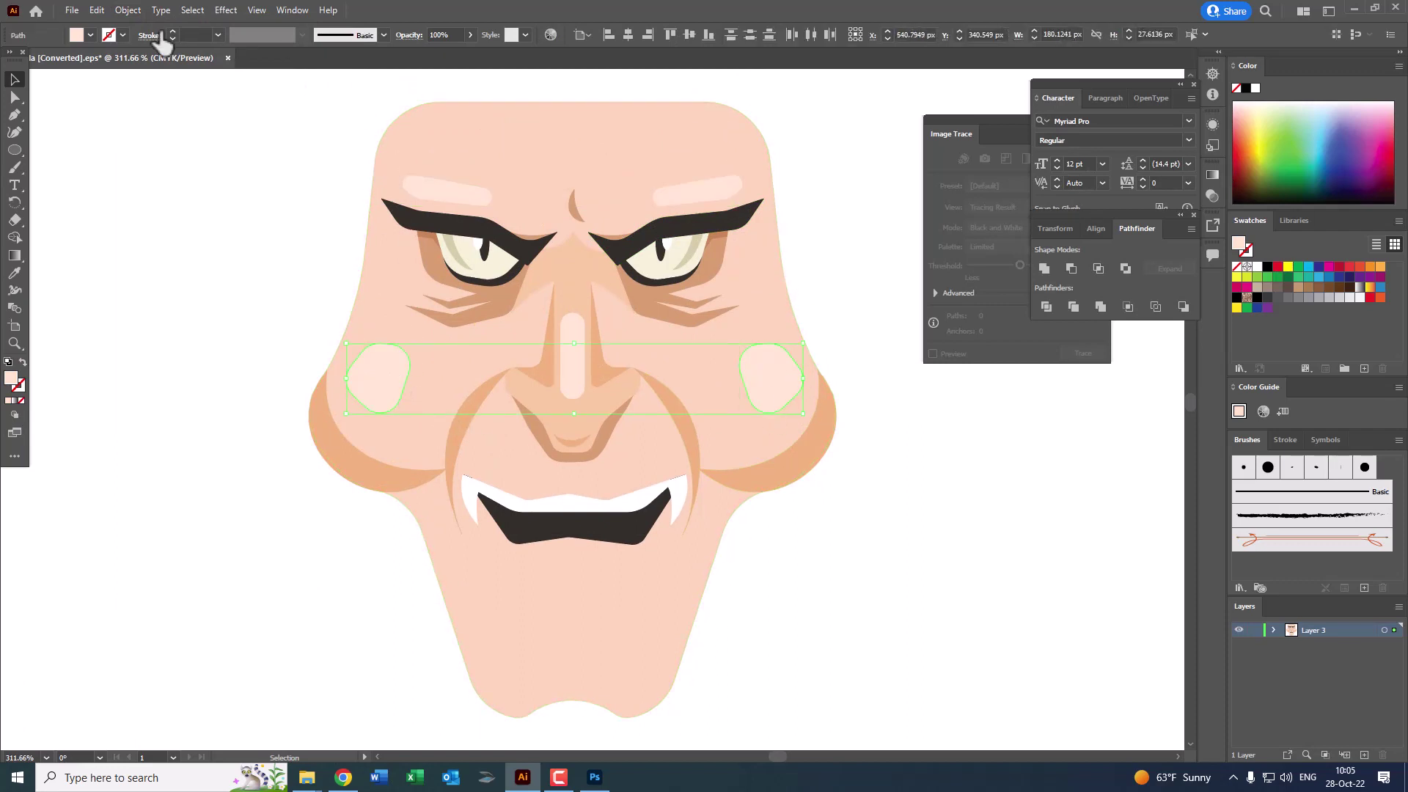
pyautogui.click(127, 11)
pyautogui.click(159, 81)
pyautogui.click(776, 507)
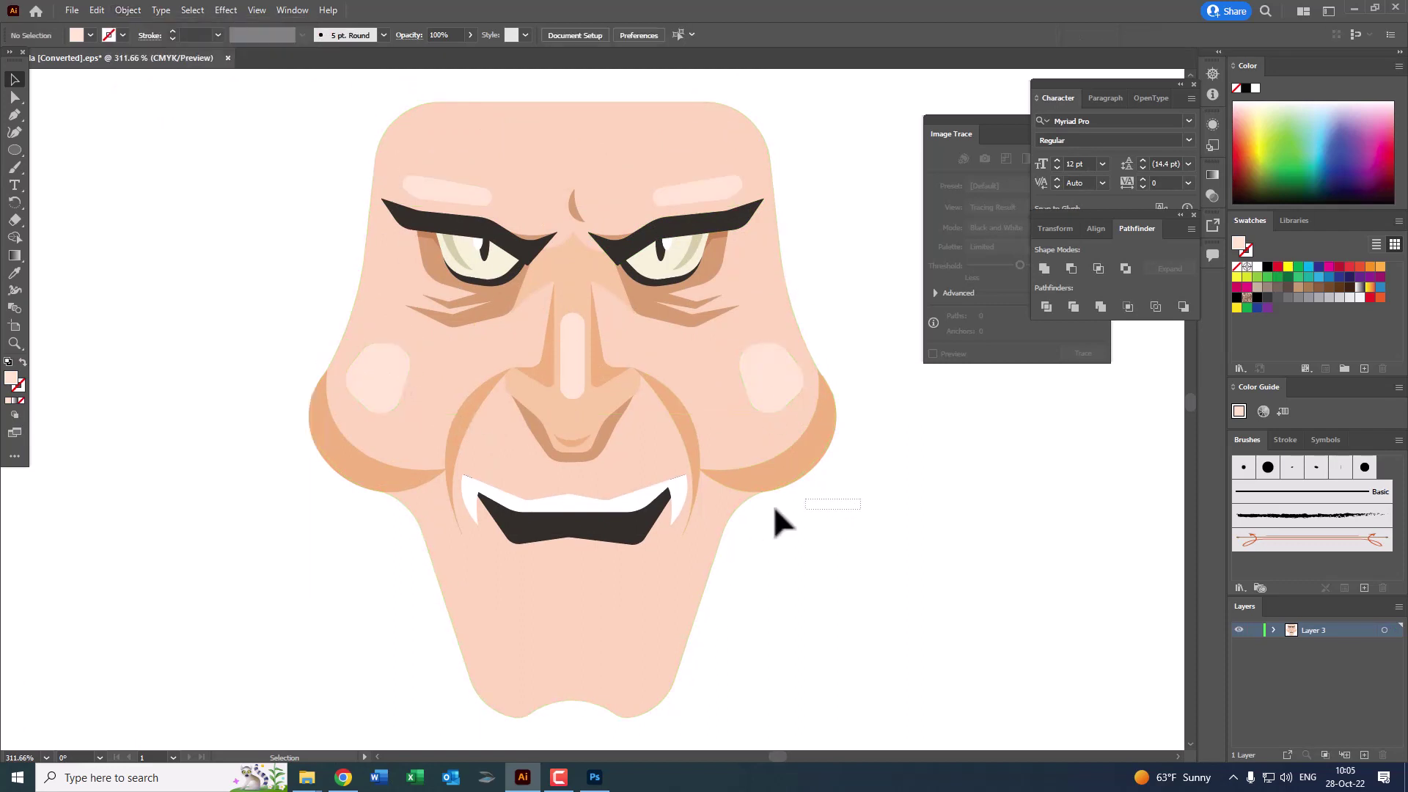
pyautogui.scroll(-1, 777, 521)
# Step: Draw a small triangle just below the mouth and fill it with the tan shade
pyautogui.keyDown('alt'); pyautogui.click(791, 538); pyautogui.keyUp('alt')
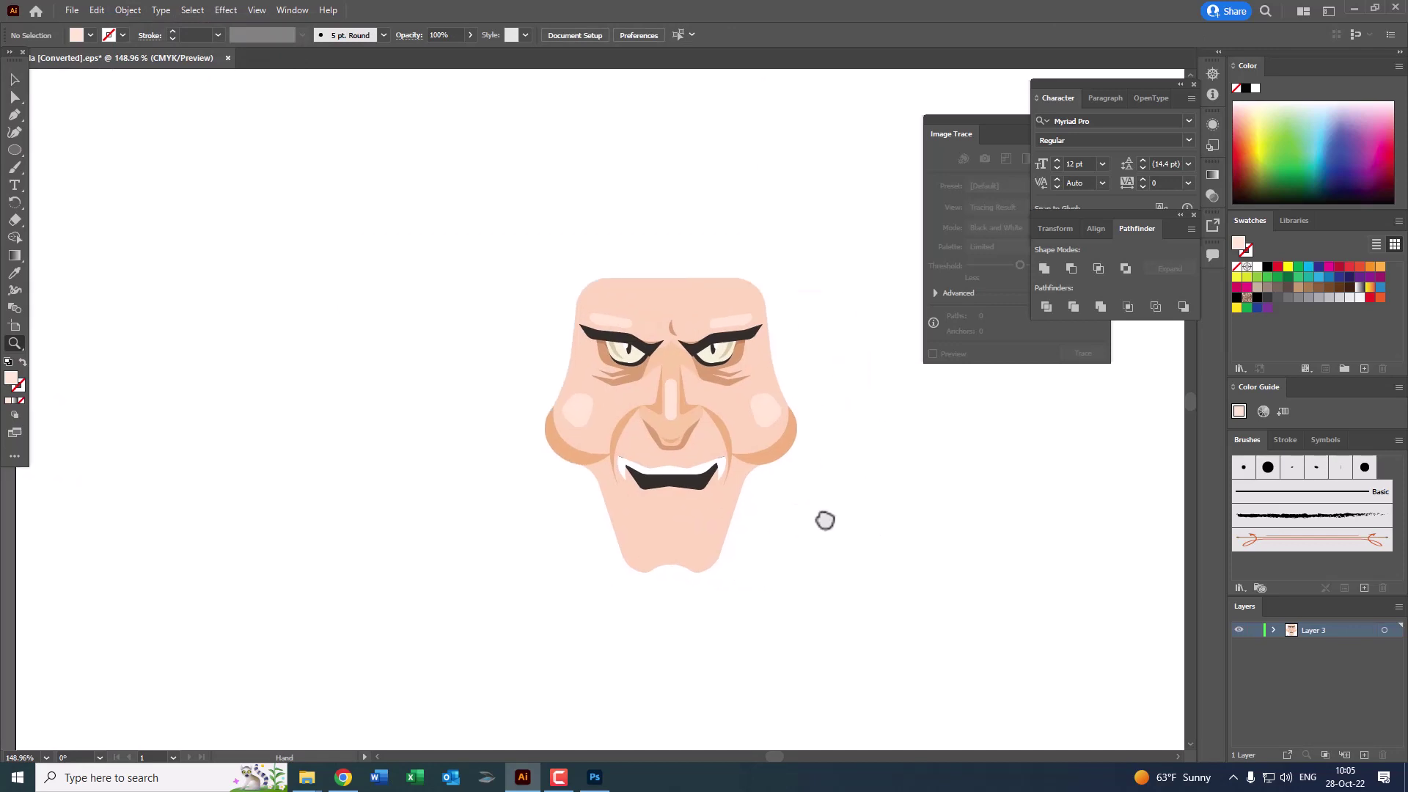
pyautogui.click(824, 519)
pyautogui.click(689, 441)
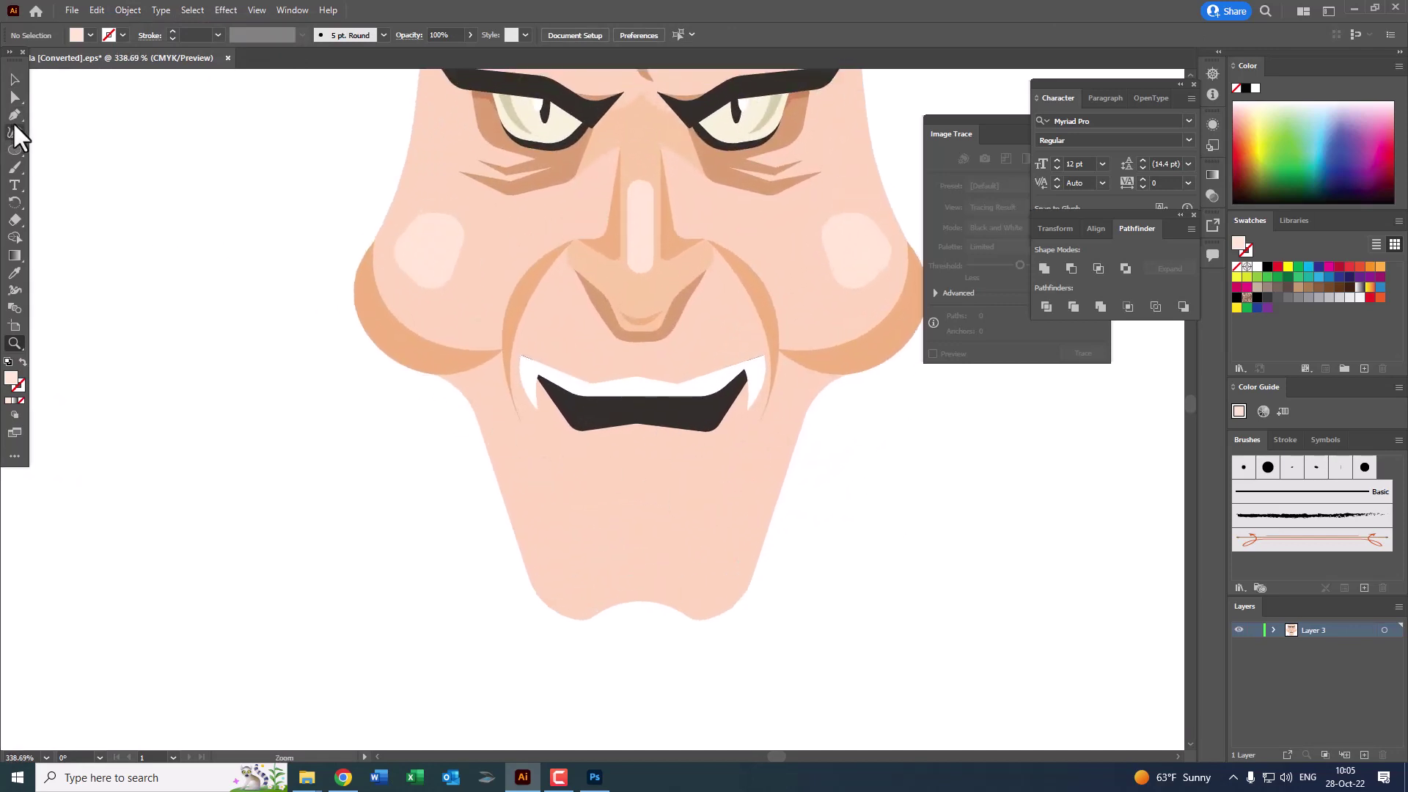
pyautogui.click(14, 116)
pyautogui.click(640, 439)
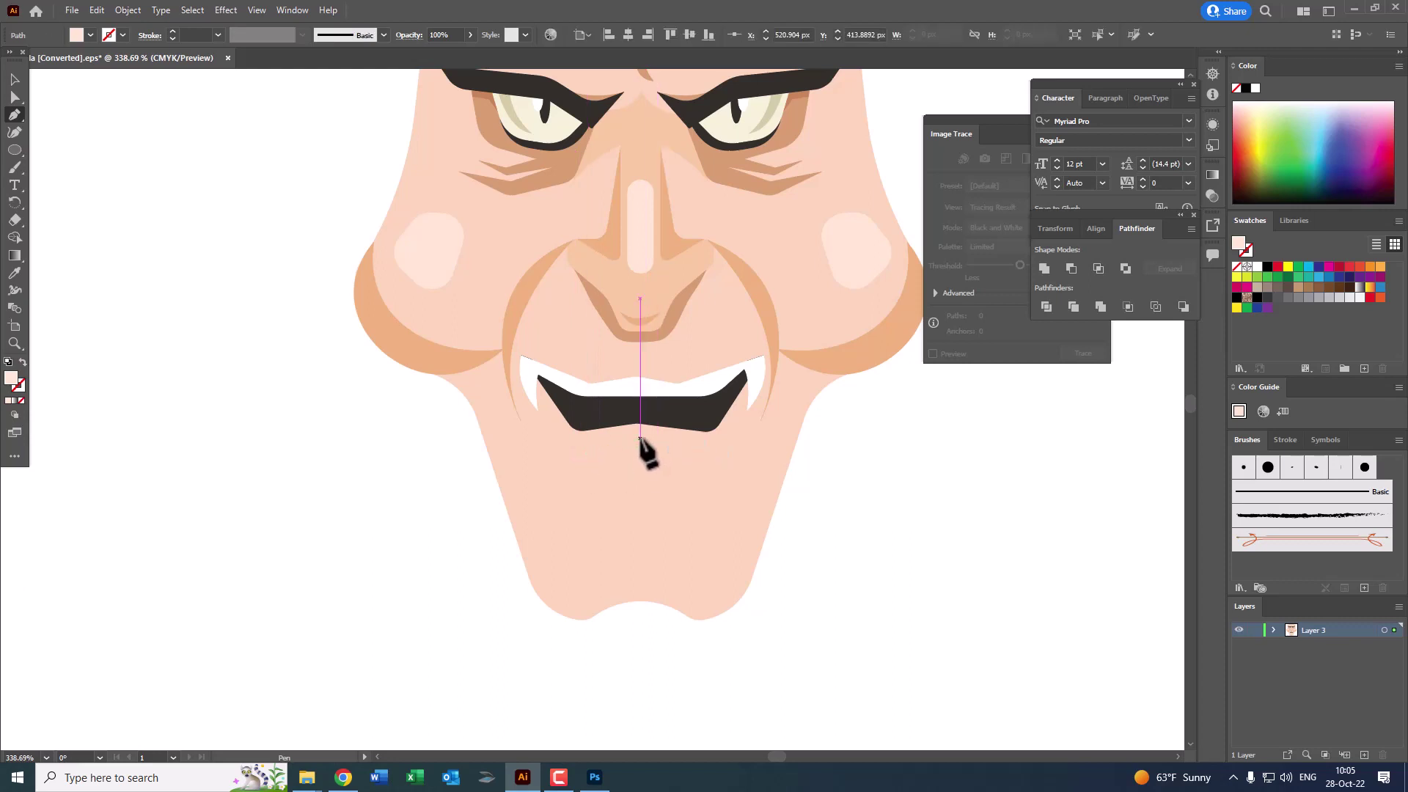
pyautogui.click(703, 455)
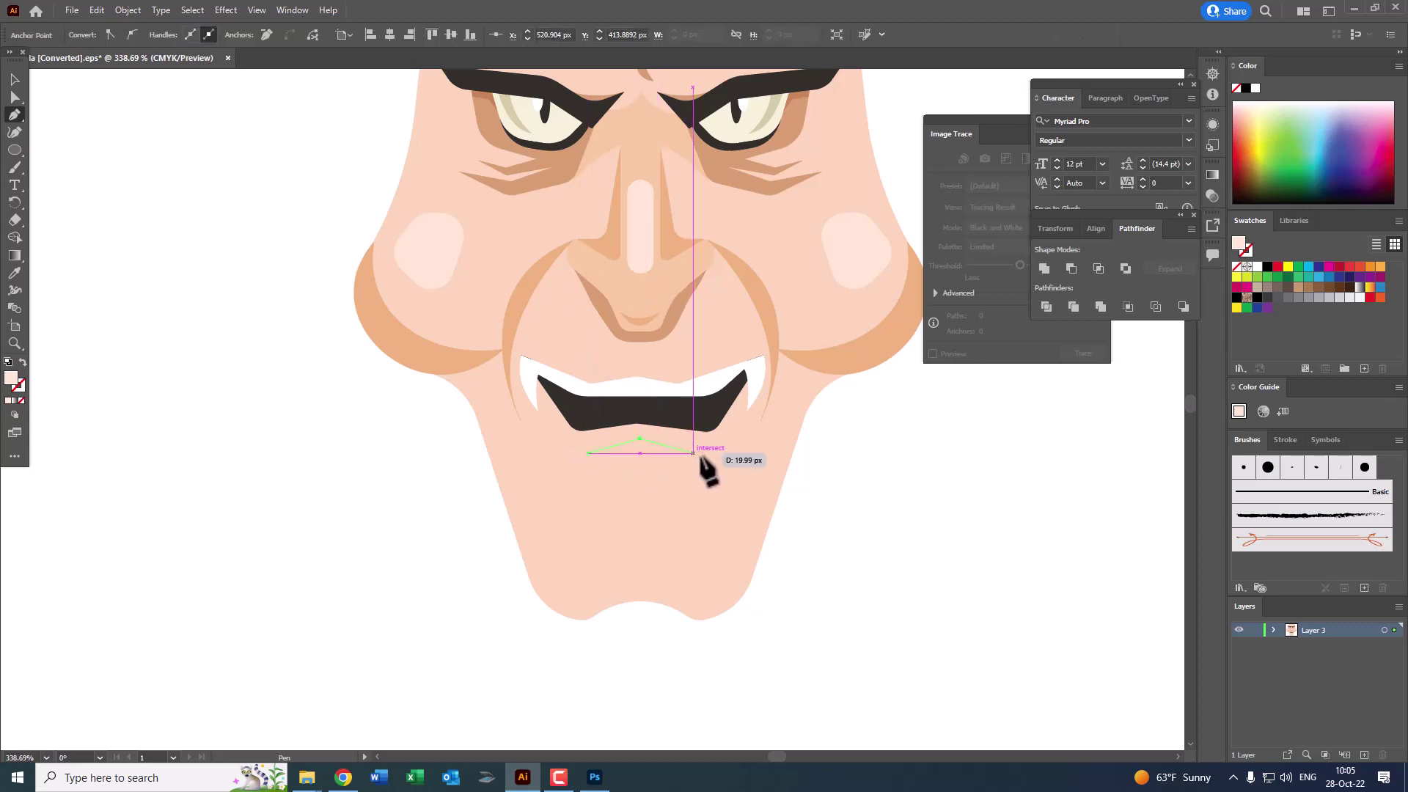
pyautogui.click(592, 453)
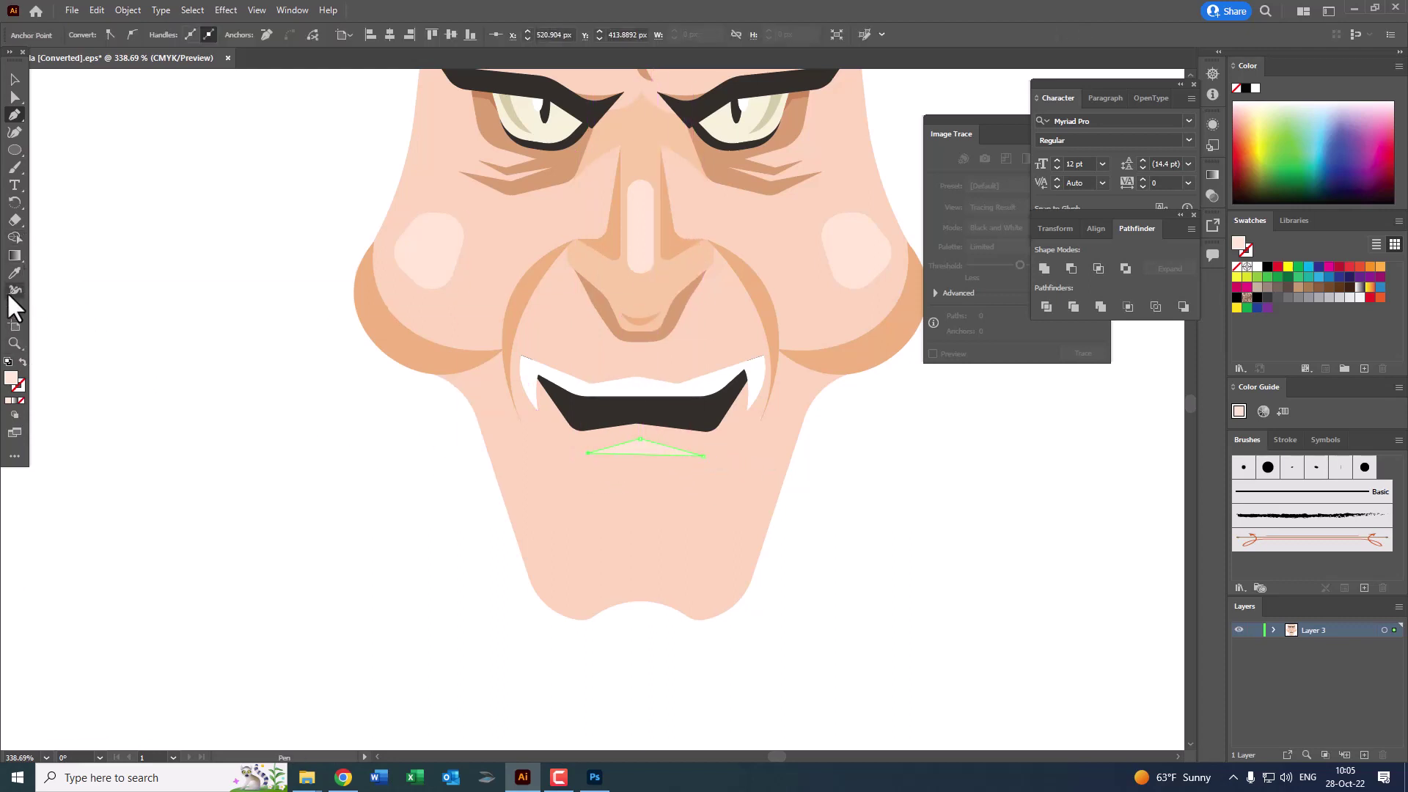
pyautogui.click(807, 356)
# Step: Level the triangle's base by lowering its left corner to match the right
pyautogui.press('z')
pyautogui.moveTo(602, 453); pyautogui.dragTo(654, 493)
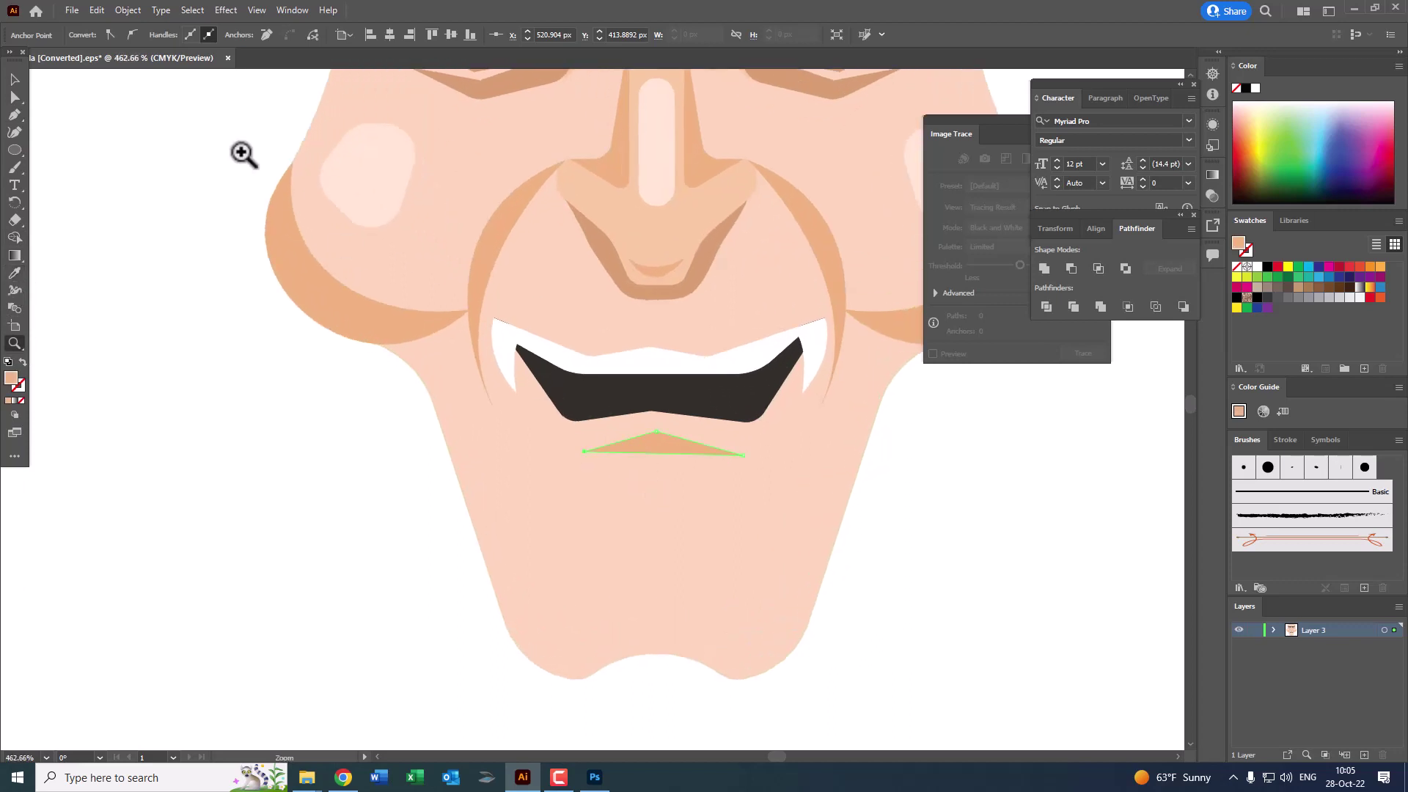
pyautogui.click(15, 97)
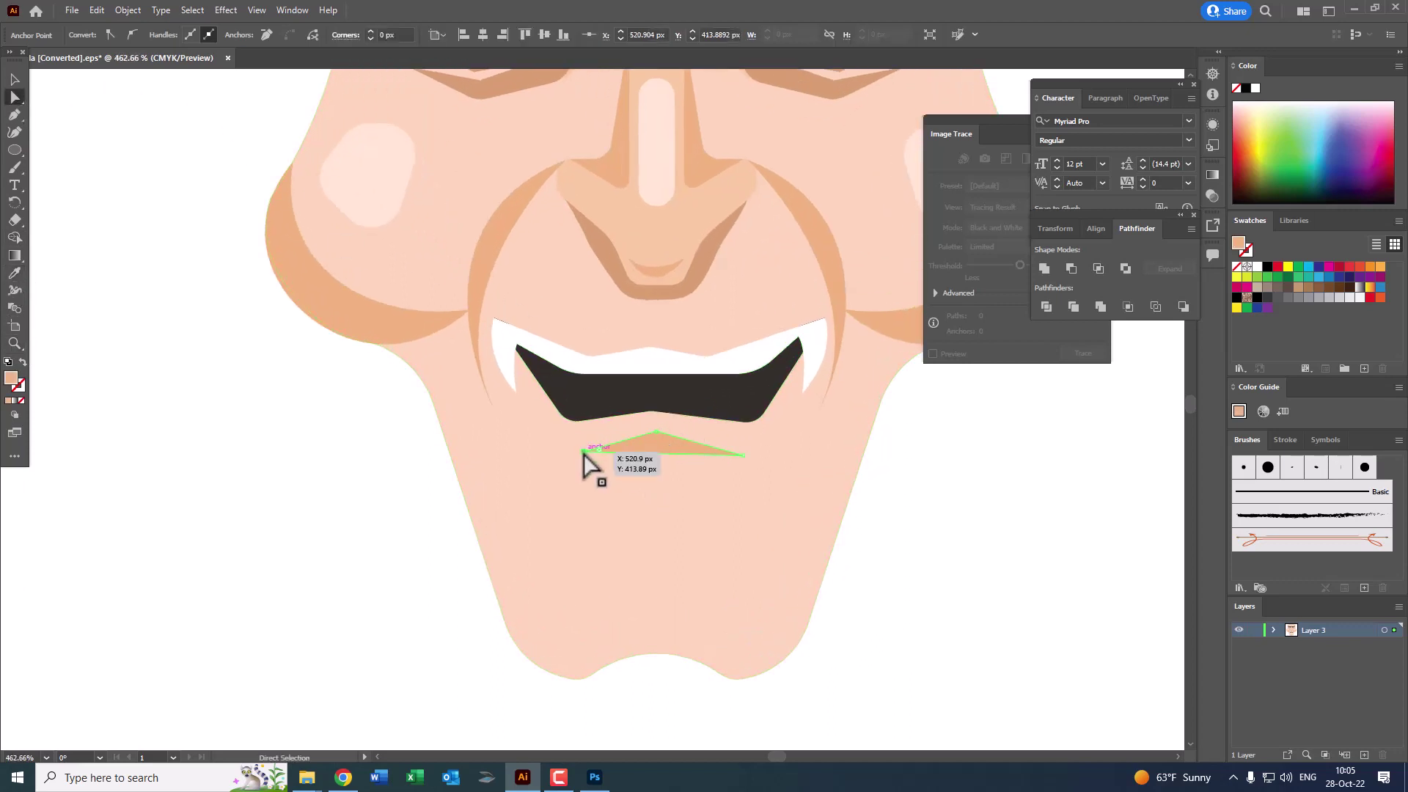
pyautogui.moveTo(585, 453); pyautogui.dragTo(585, 460)
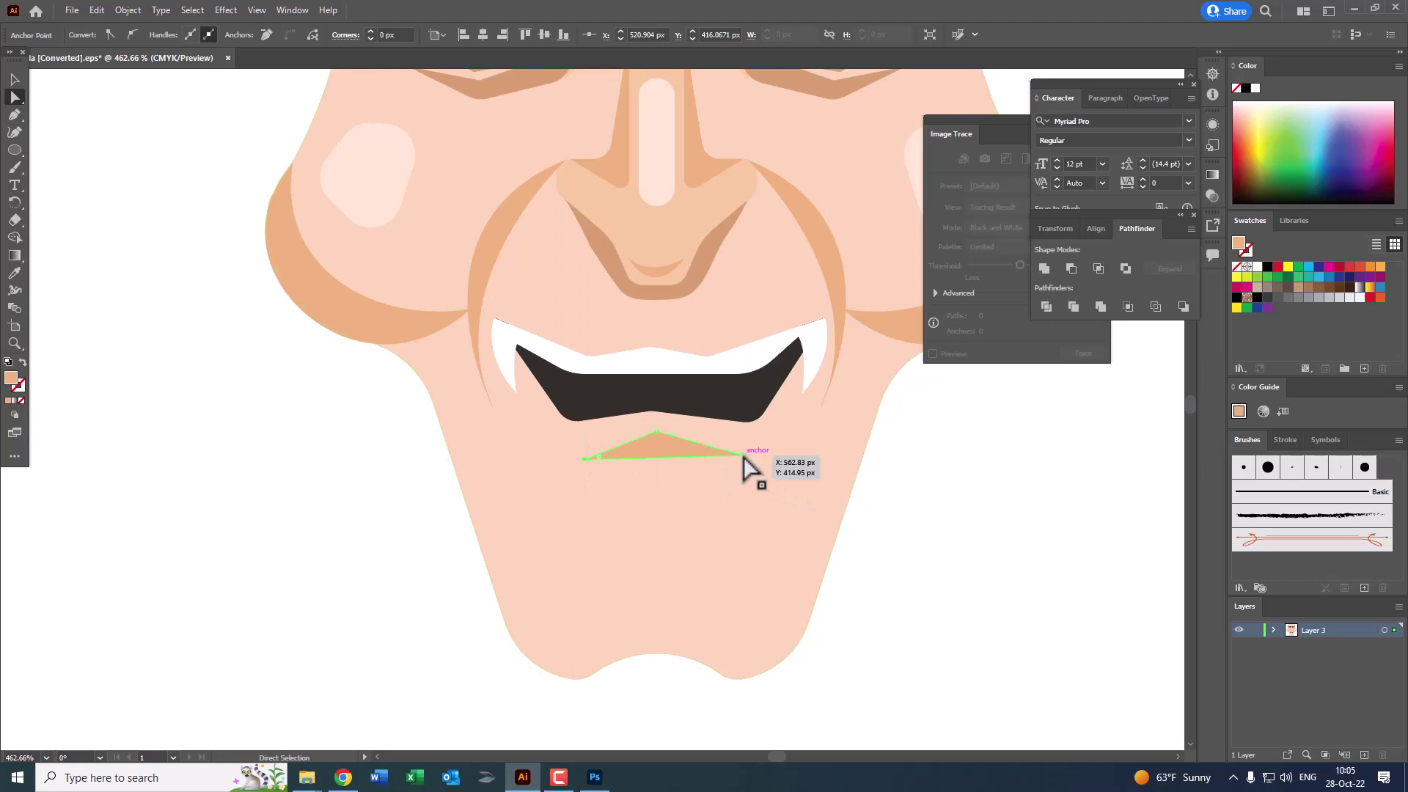
pyautogui.moveTo(742, 460); pyautogui.dragTo(744, 462)
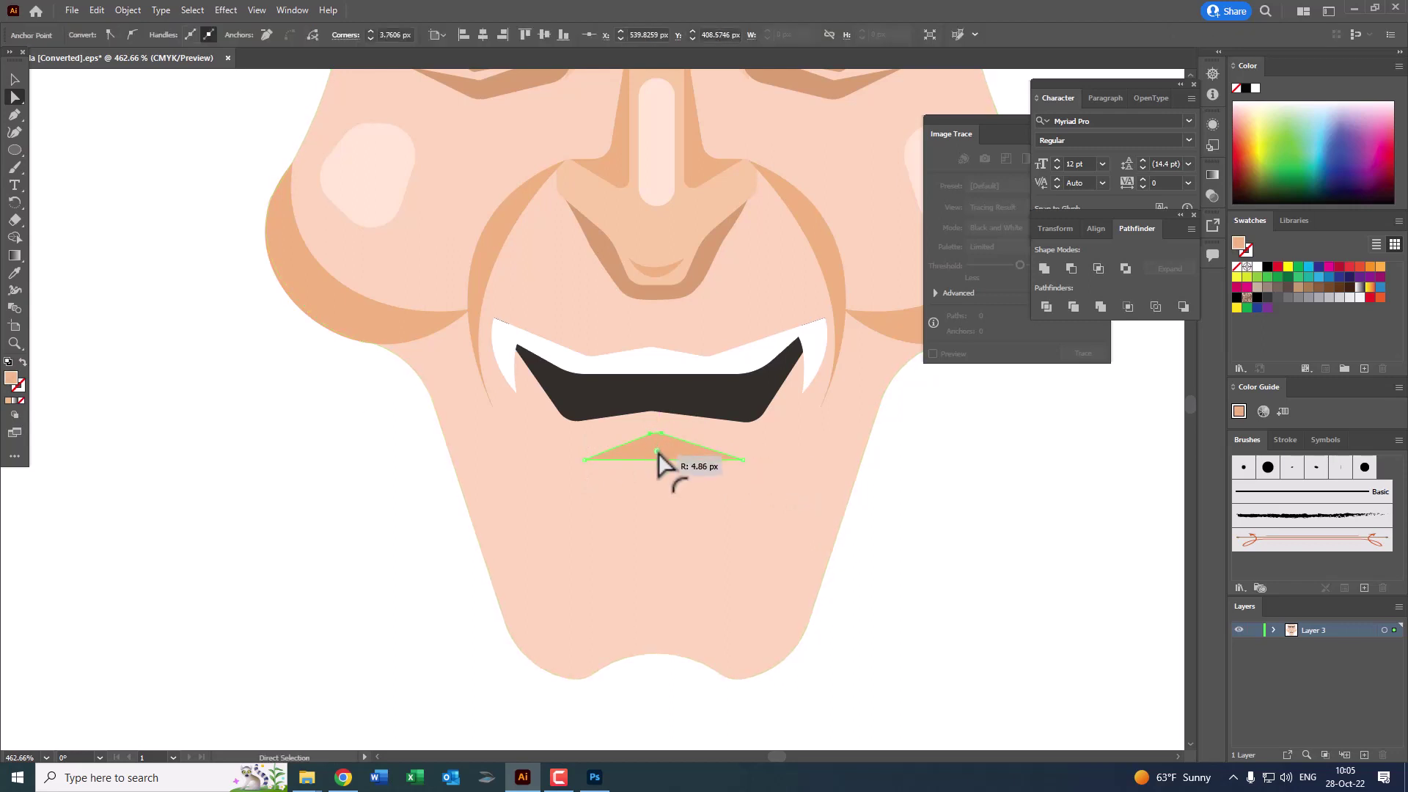
pyautogui.press('z')
pyautogui.moveTo(680, 462)
pyautogui.mouseDown()
pyautogui.moveTo(602, 403)
pyautogui.moveTo(666, 564)
pyautogui.moveTo(698, 476)
pyautogui.mouseUp()
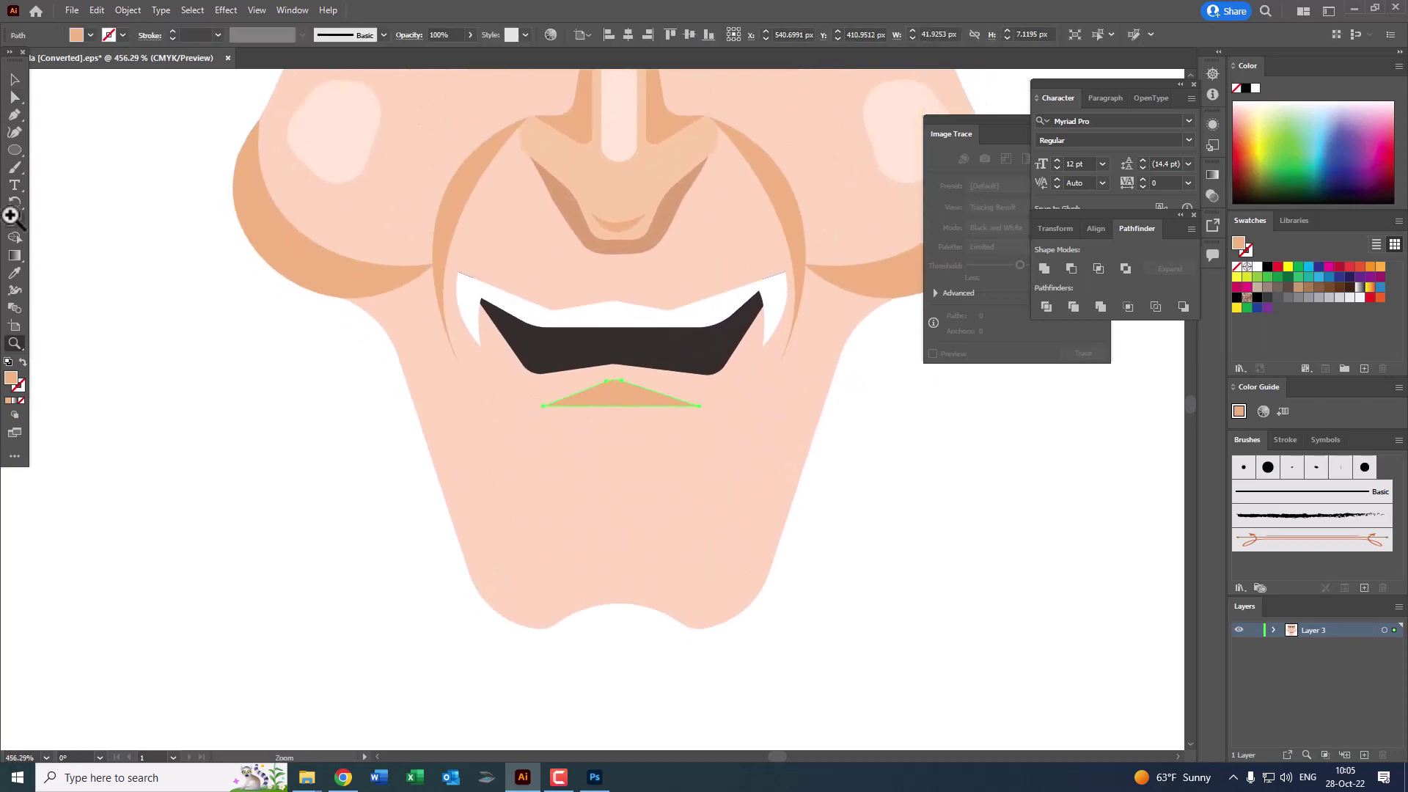
pyautogui.click(15, 132)
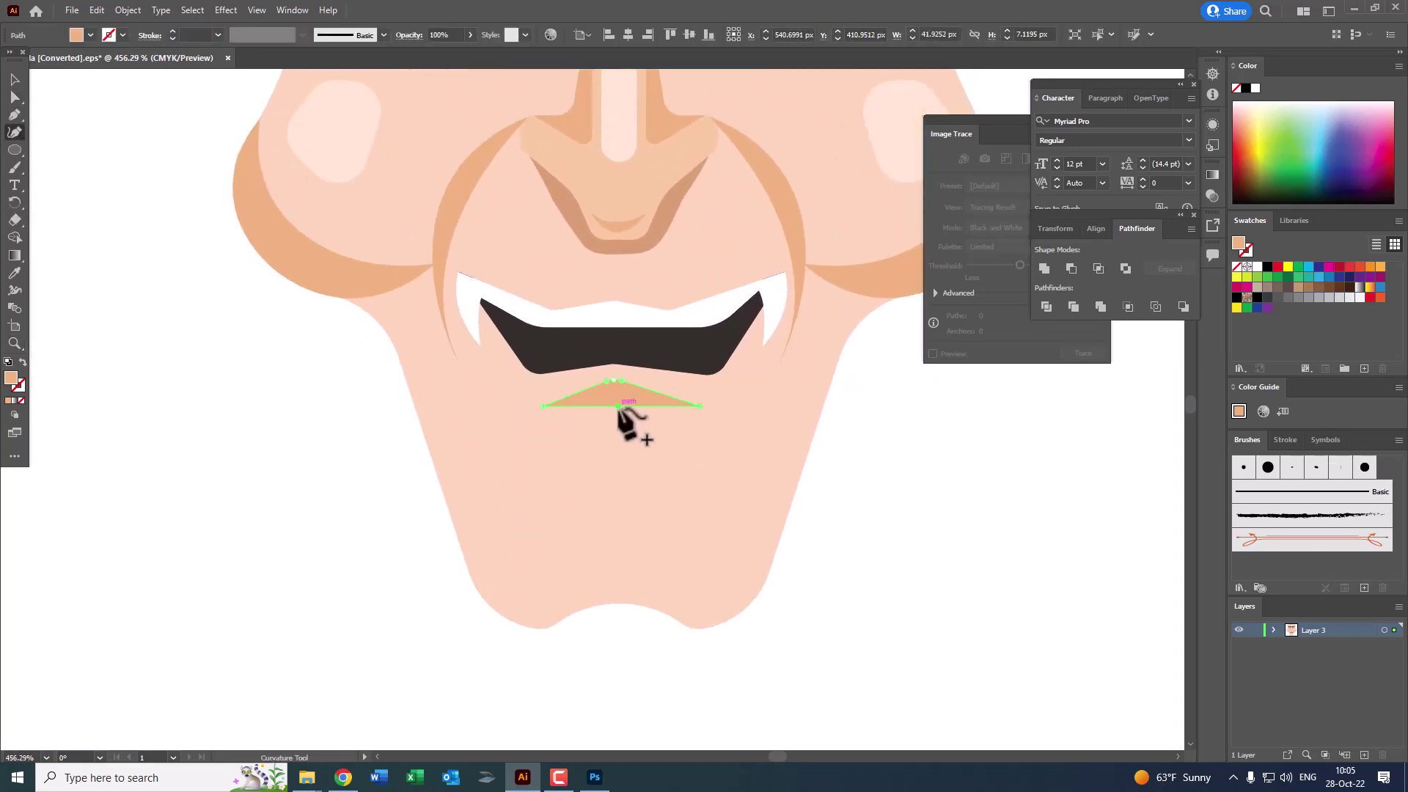
pyautogui.press('z')
pyautogui.moveTo(622, 413)
pyautogui.mouseDown()
pyautogui.moveTo(440, 393)
pyautogui.moveTo(475, 409)
pyautogui.moveTo(521, 486)
pyautogui.mouseUp()
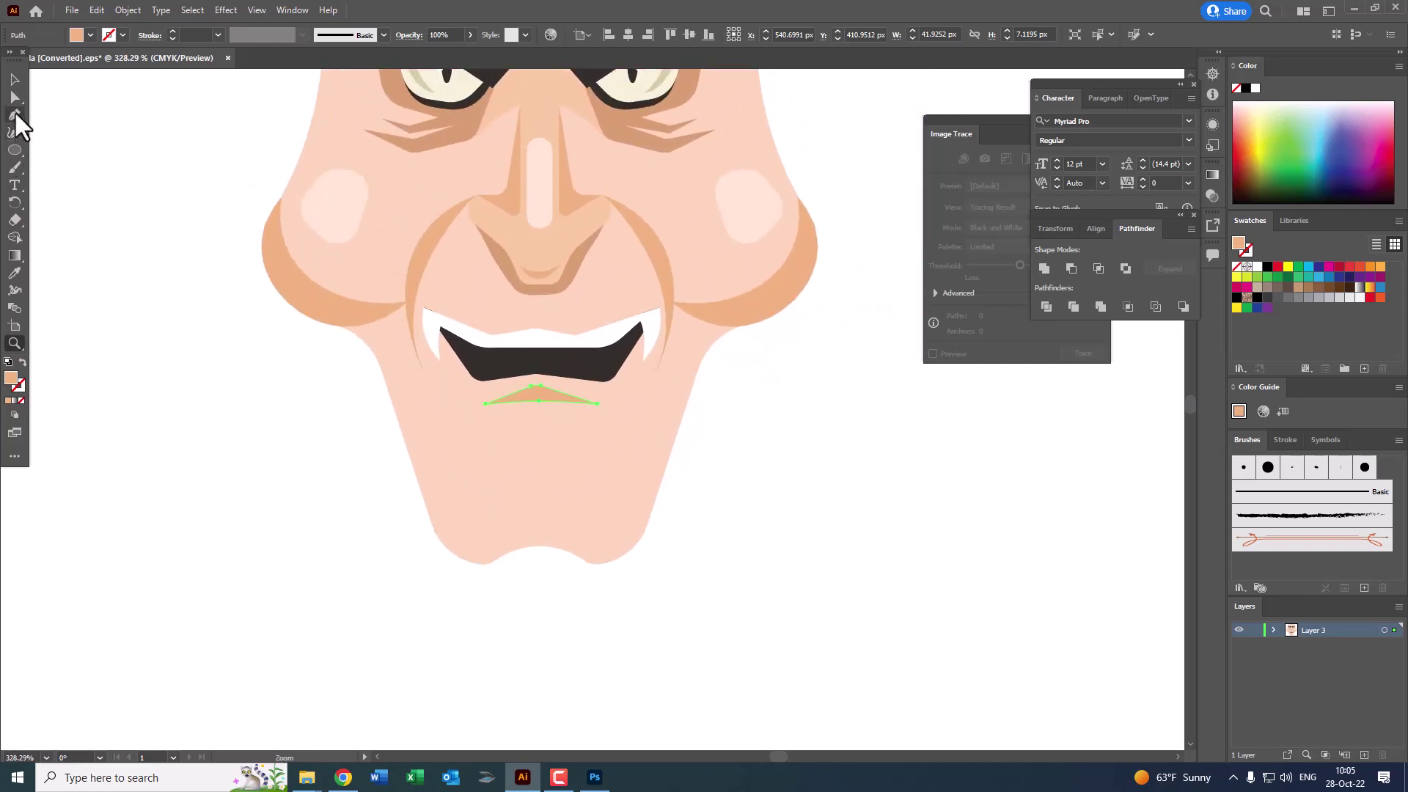
# Step: Draw a closed curved shadow shape along the bottom of the chin
pyautogui.click(434, 494)
pyautogui.moveTo(475, 545); pyautogui.dragTo(609, 562)
pyautogui.moveTo(640, 500); pyautogui.dragTo(682, 422)
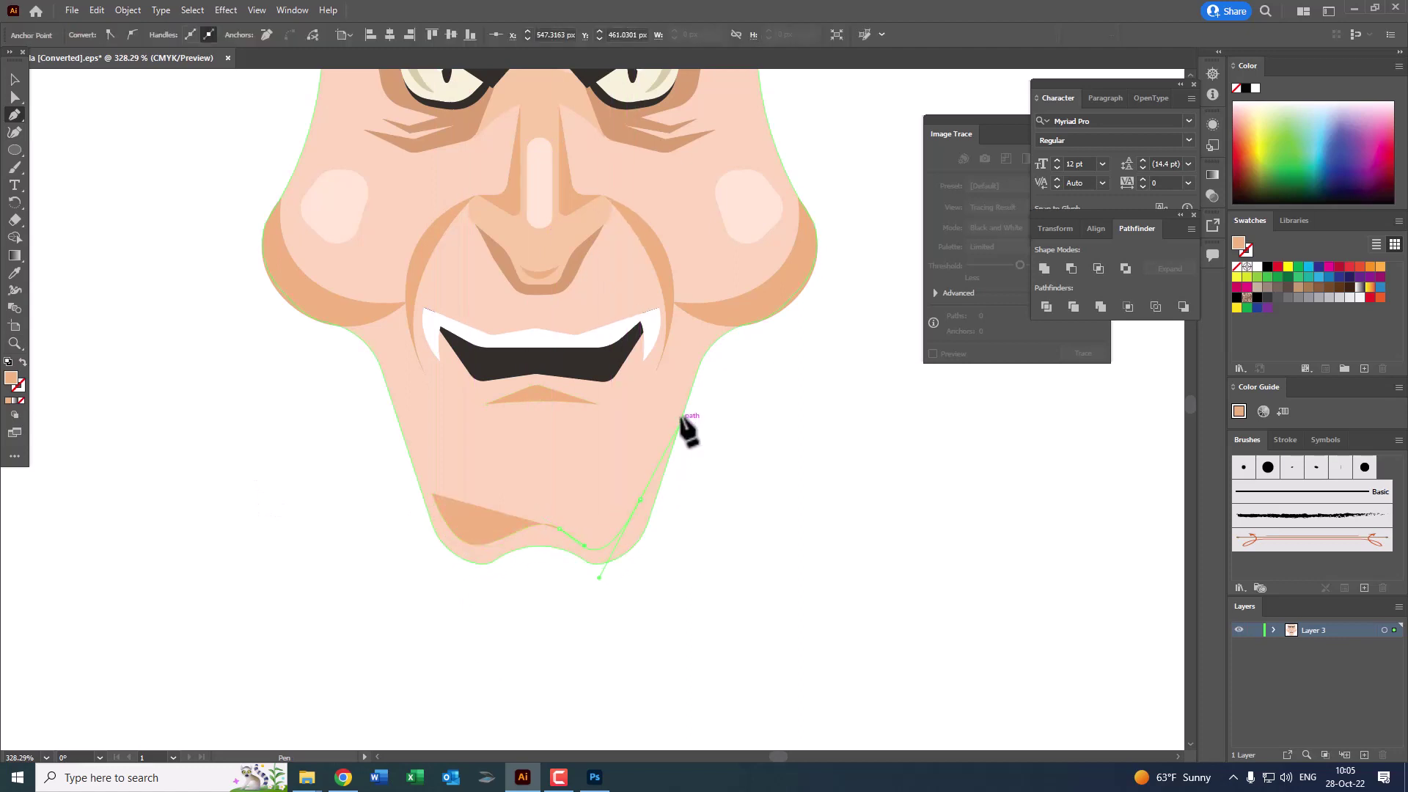
pyautogui.click(641, 500)
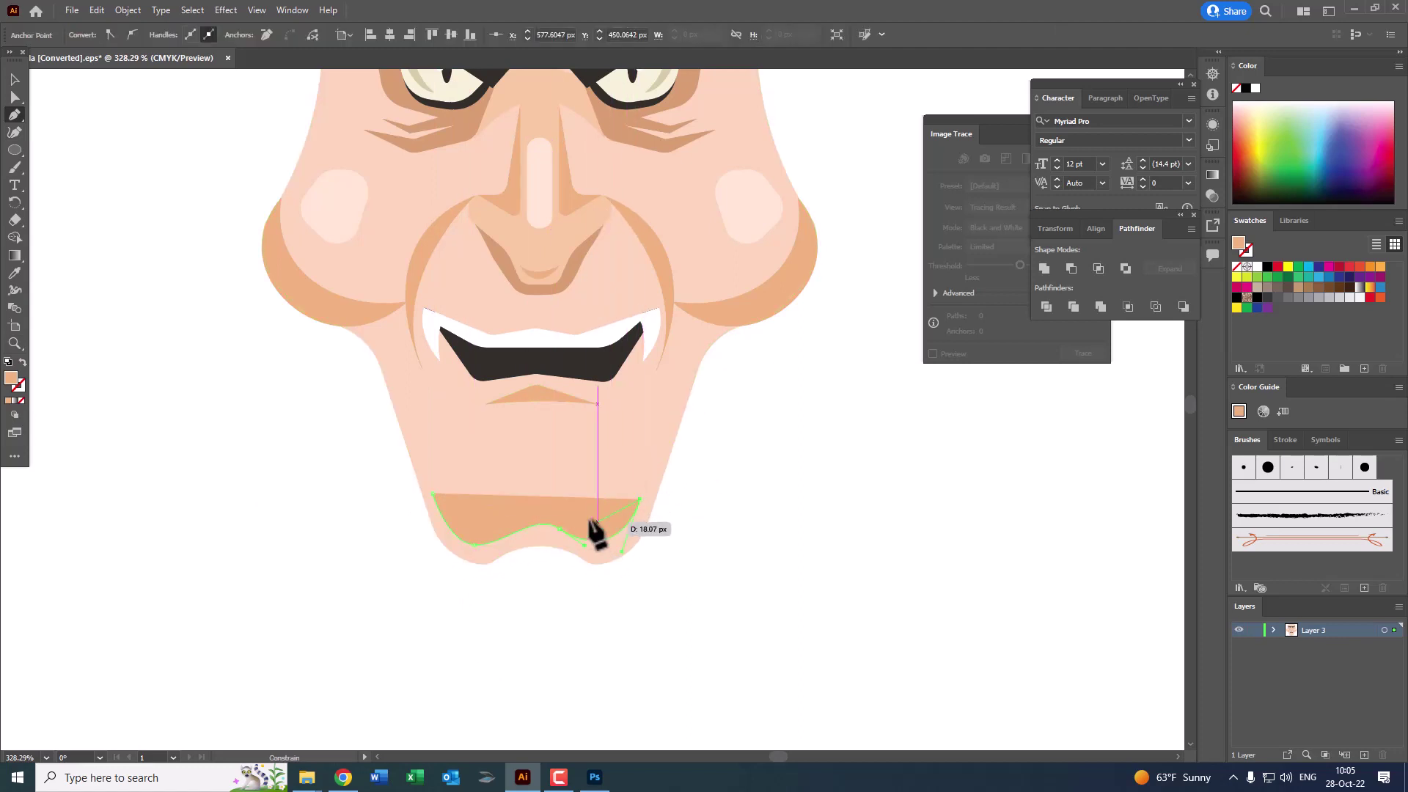
pyautogui.moveTo(581, 520)
pyautogui.mouseDown()
pyautogui.moveTo(551, 507)
pyautogui.moveTo(462, 540)
pyautogui.mouseUp()
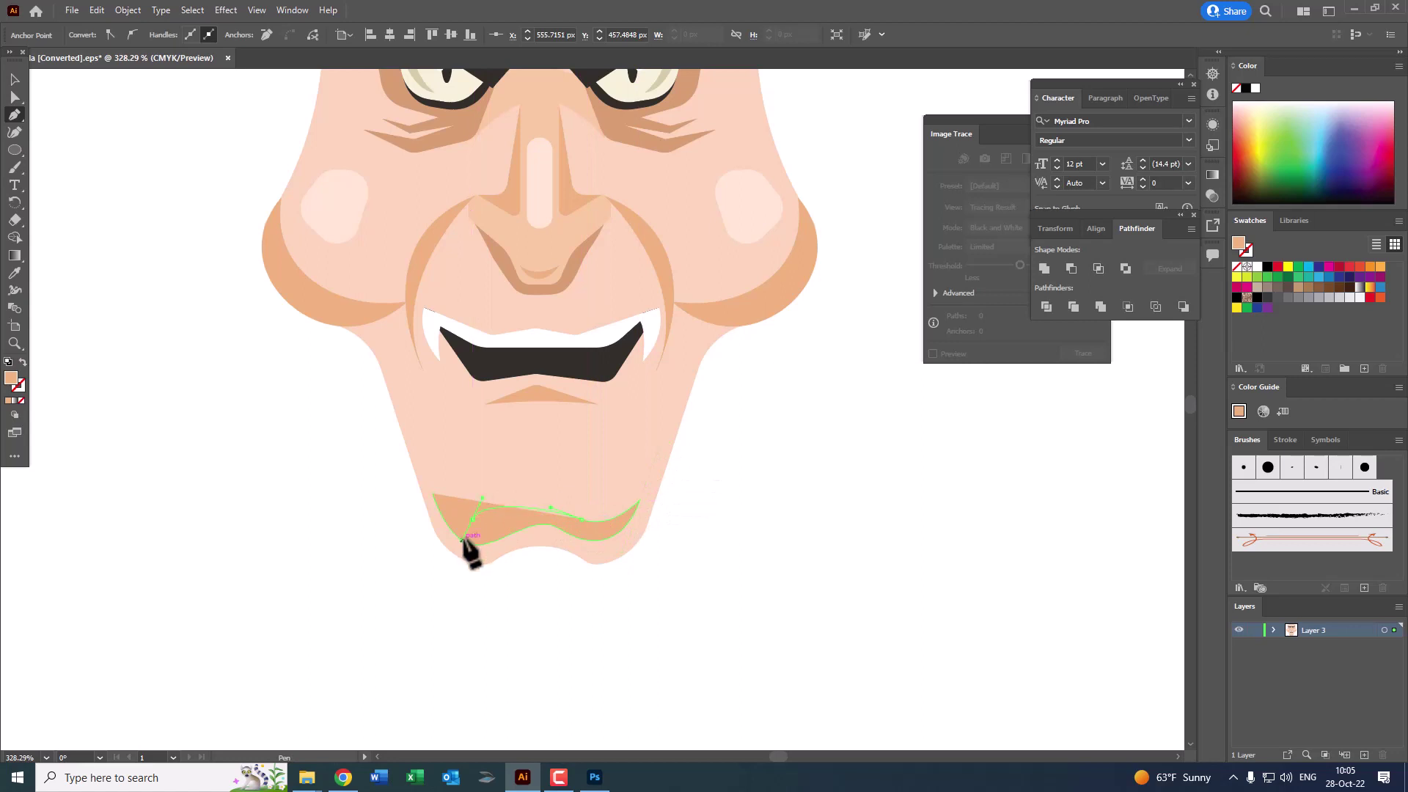
pyautogui.click(434, 496)
pyautogui.press('z')
pyautogui.moveTo(580, 532); pyautogui.dragTo(699, 579)
# Step: Drag the chin shadow's lower curve further down, then check the whole face
pyautogui.click(14, 132)
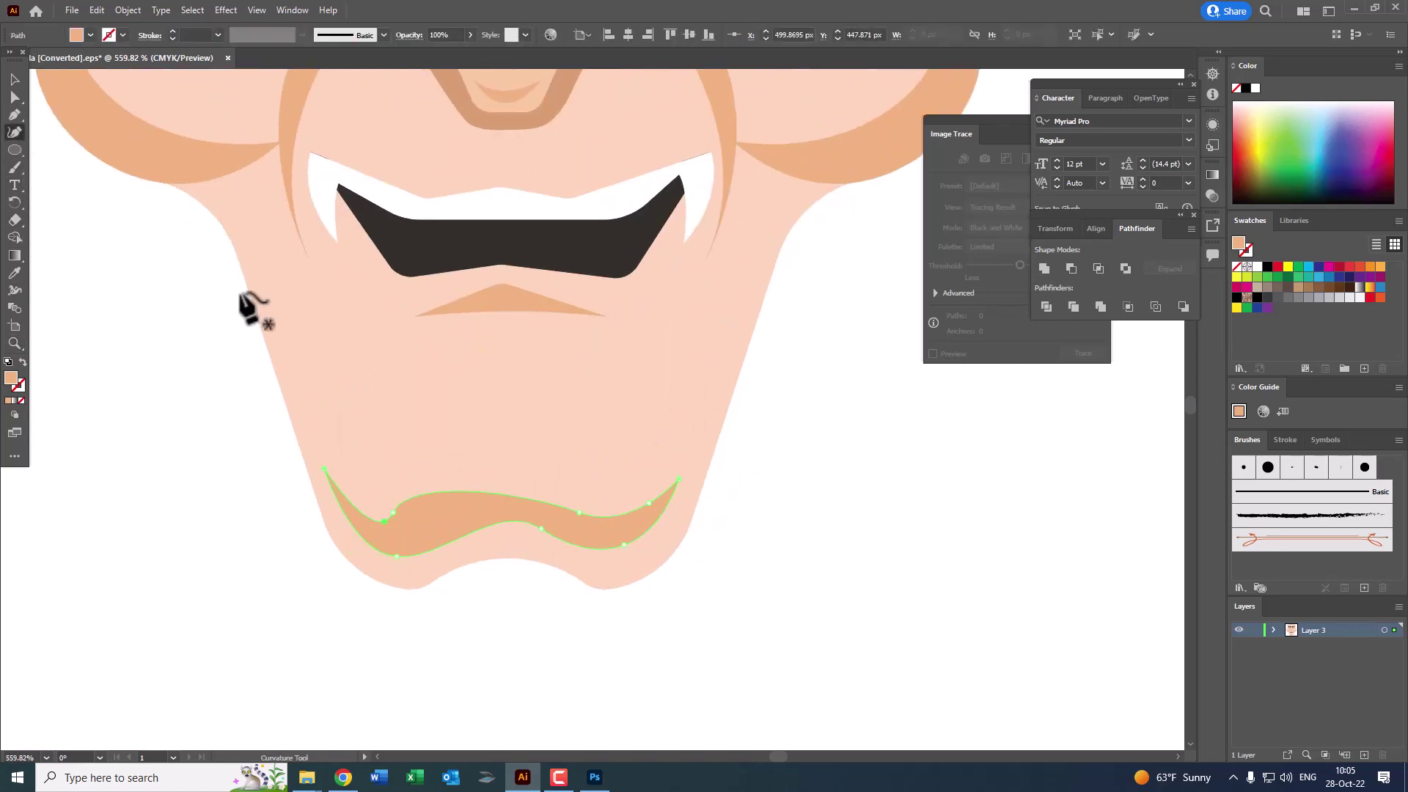
pyautogui.click(508, 495)
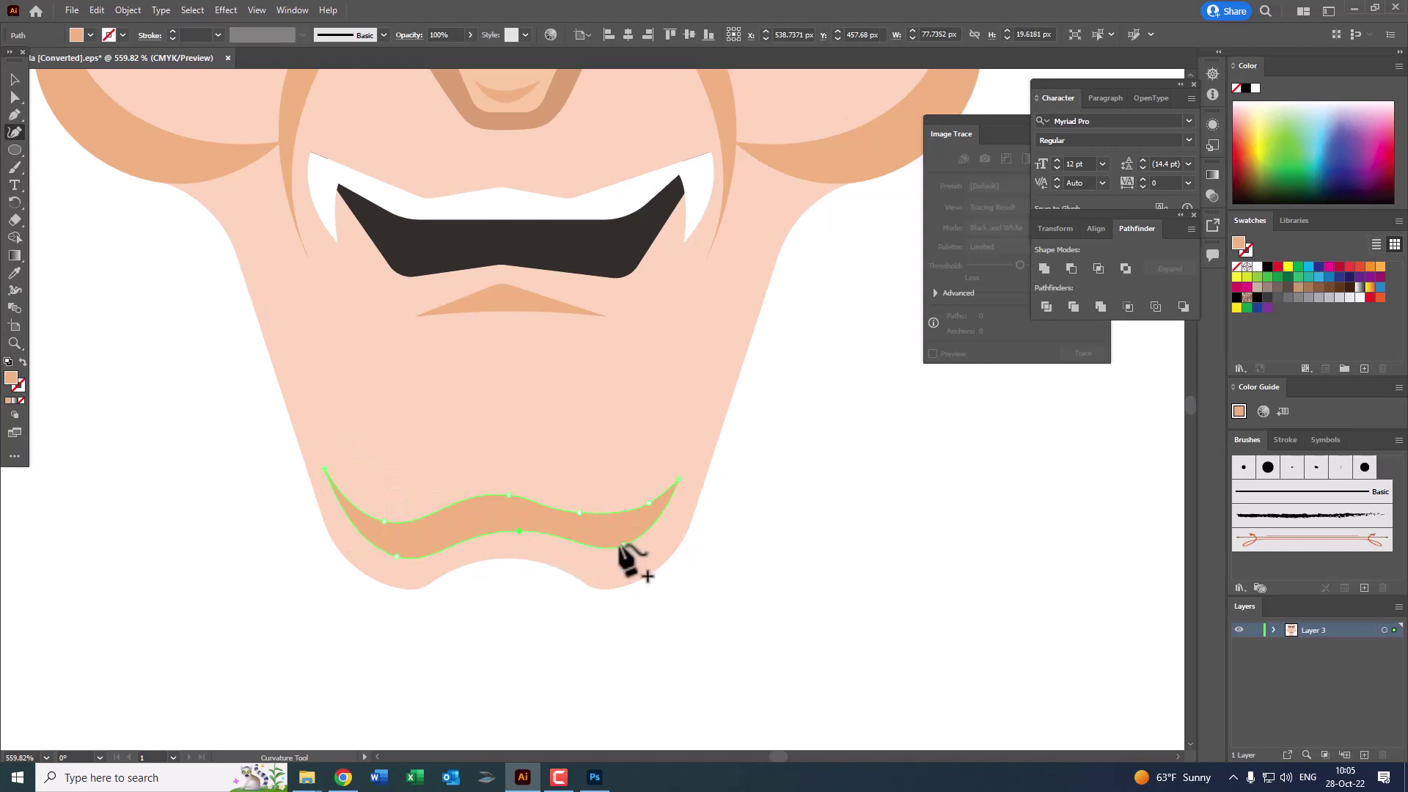
pyautogui.moveTo(620, 546); pyautogui.dragTo(622, 561)
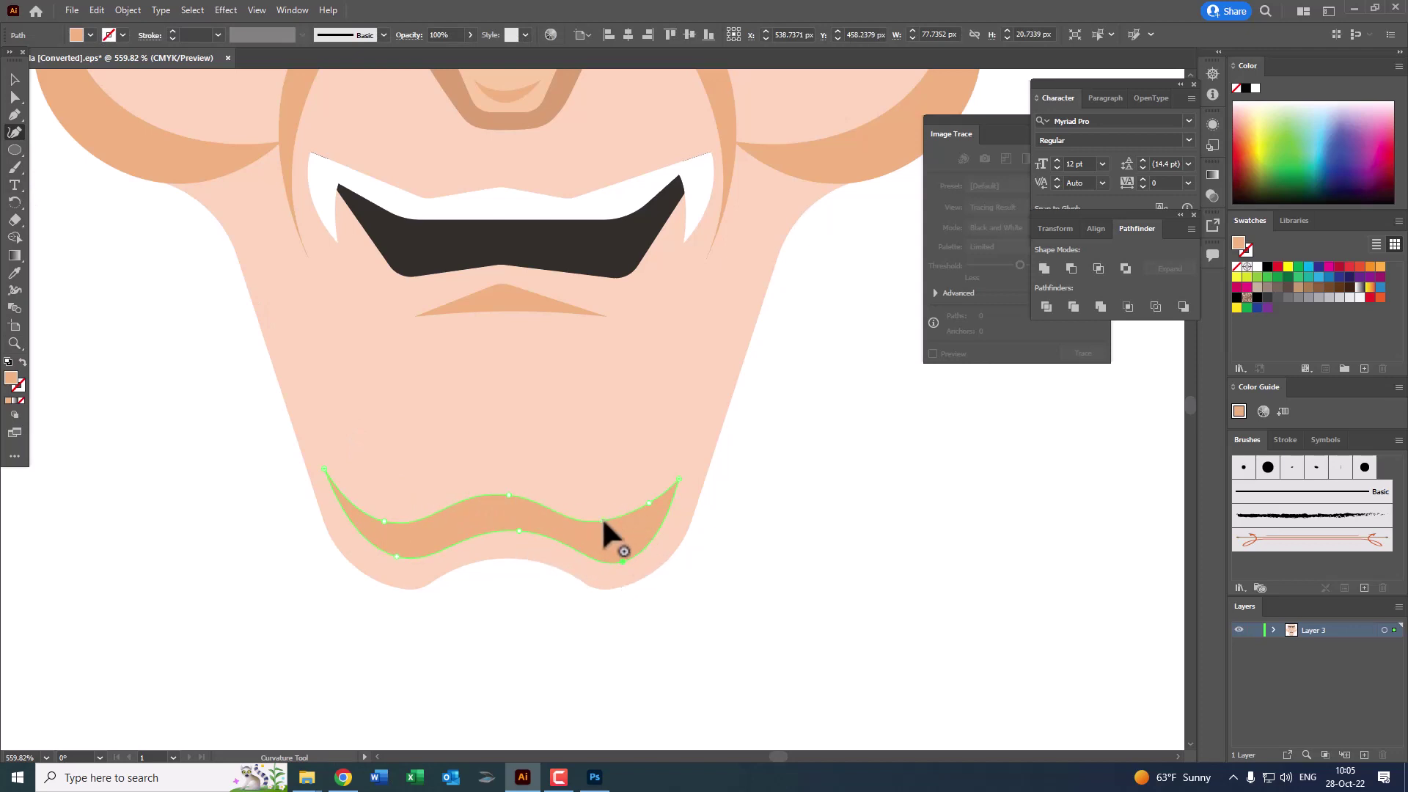
pyautogui.hotkey('ctrl', '-')
pyautogui.hotkey('ctrl', '-')
pyautogui.hotkey('ctrl', '-')
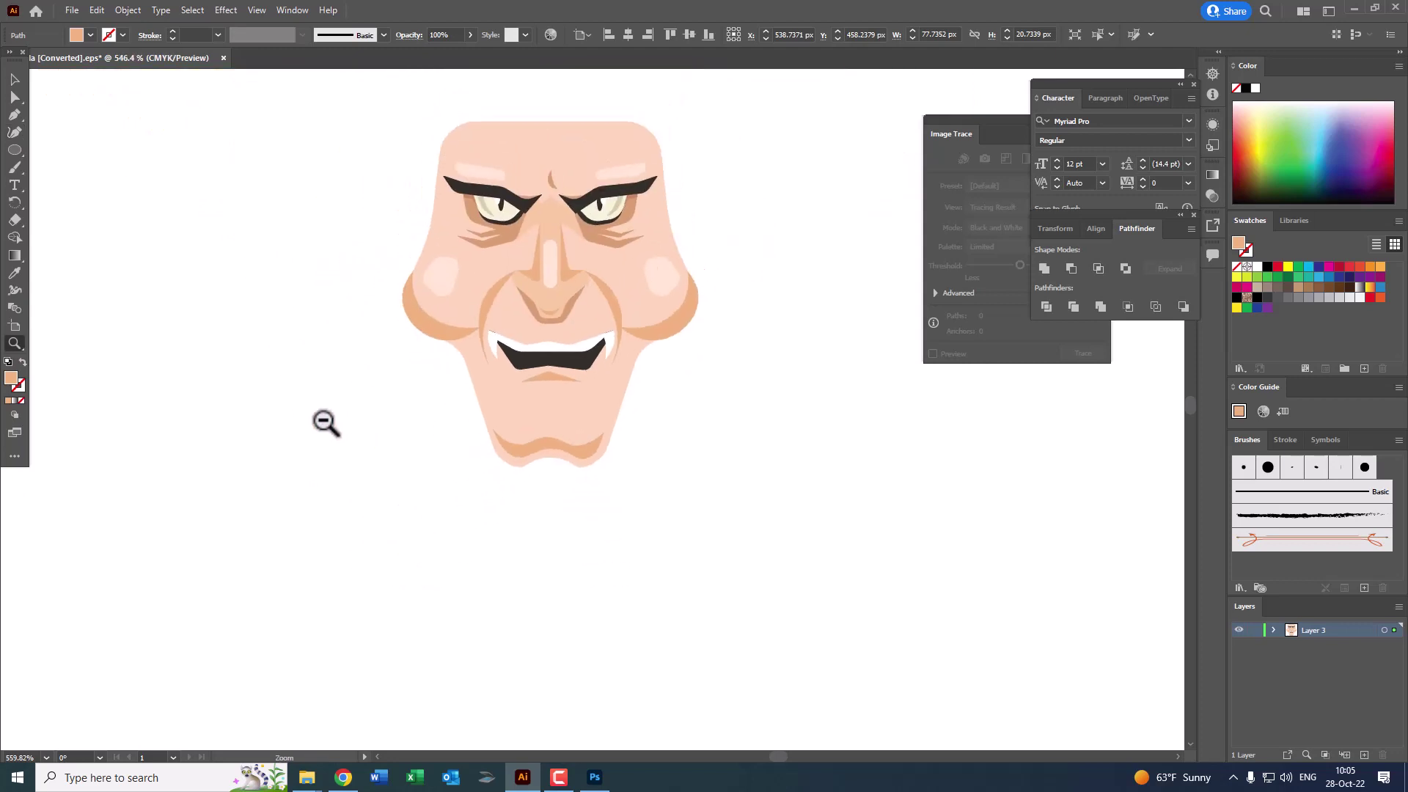
pyautogui.moveTo(408, 384); pyautogui.dragTo(509, 324)
pyautogui.scroll(1, 518, 429)
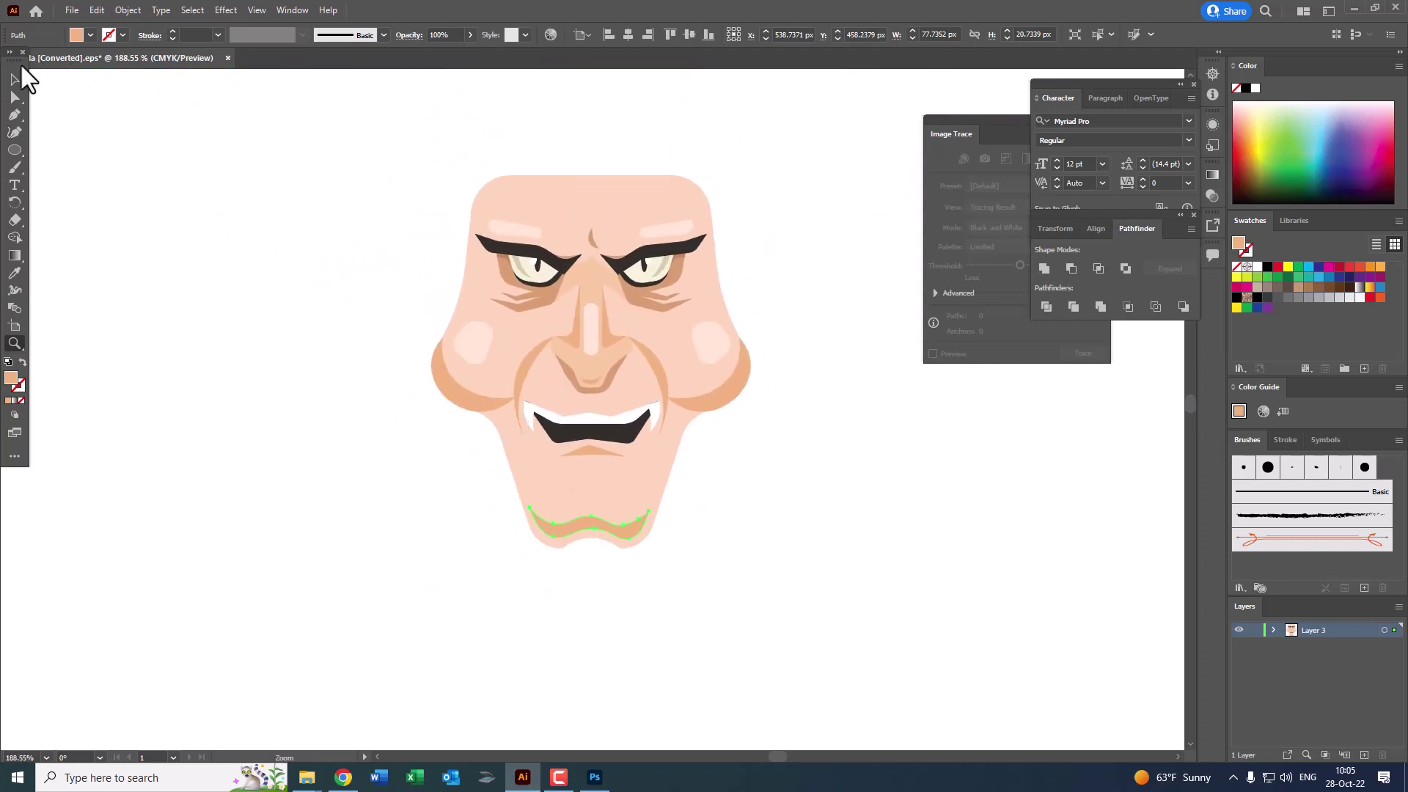
pyautogui.press('z')
pyautogui.click(607, 367)
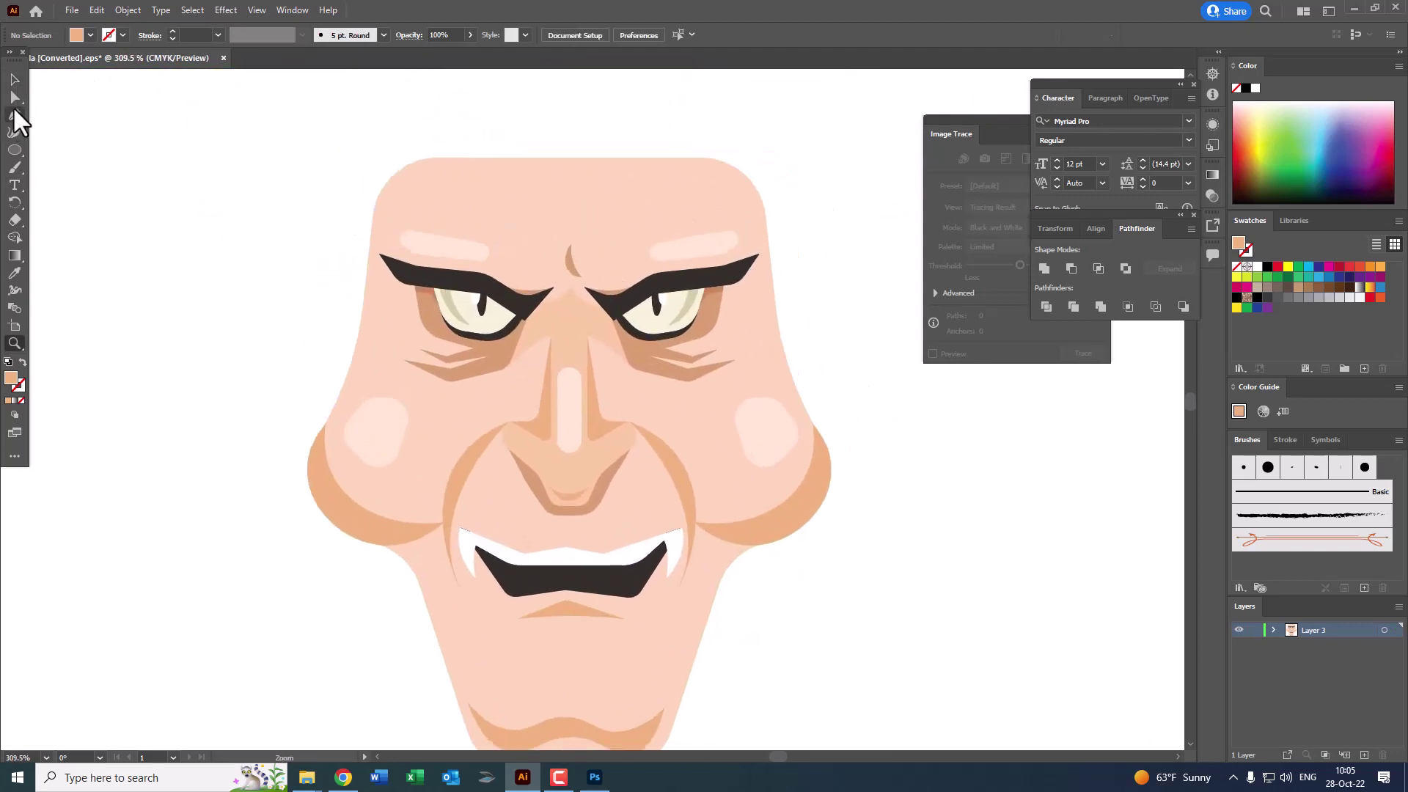
# Step: Draw a curved temple shadow beside the left eye's outer corner
pyautogui.click(14, 114)
pyautogui.click(385, 286)
pyautogui.click(381, 365)
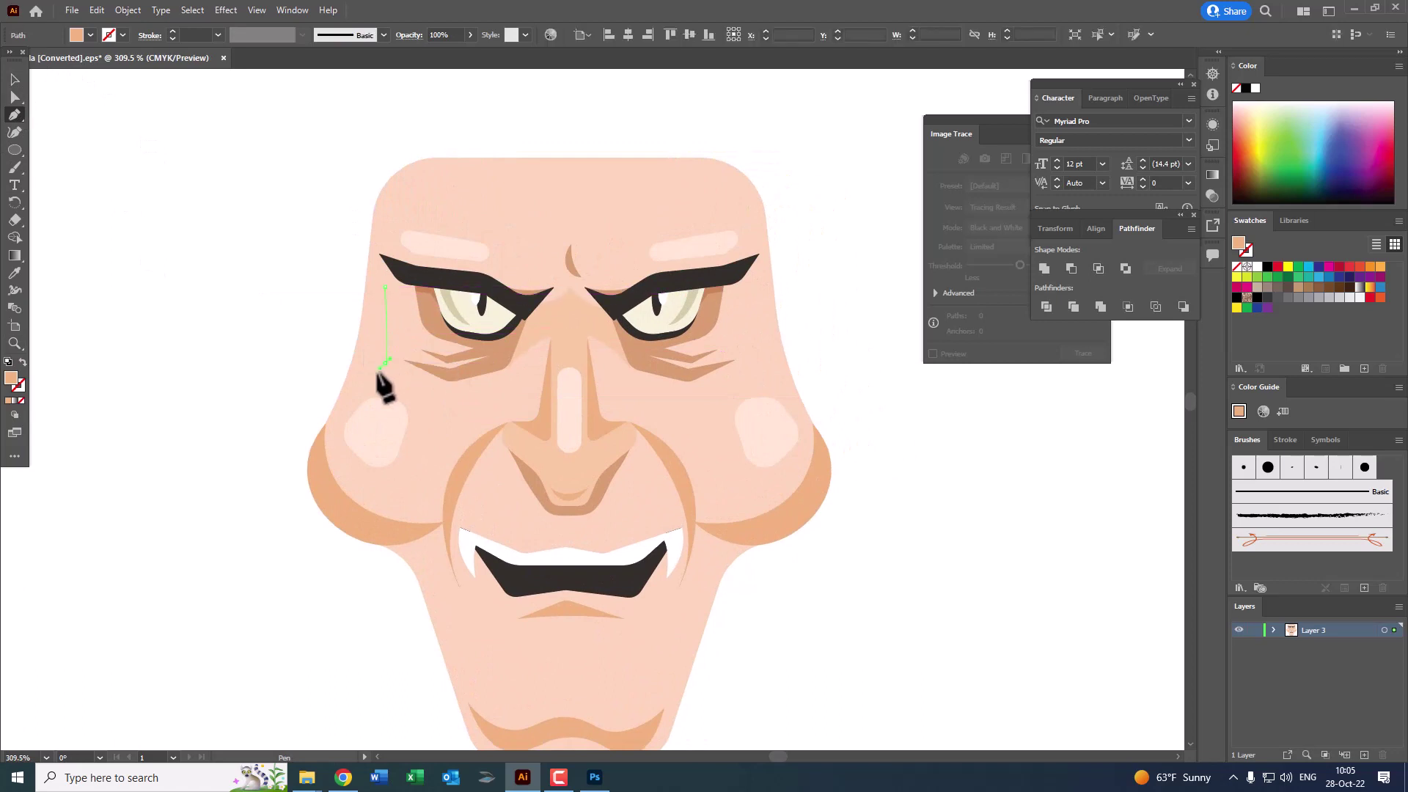
pyautogui.moveTo(383, 364); pyautogui.dragTo(360, 388)
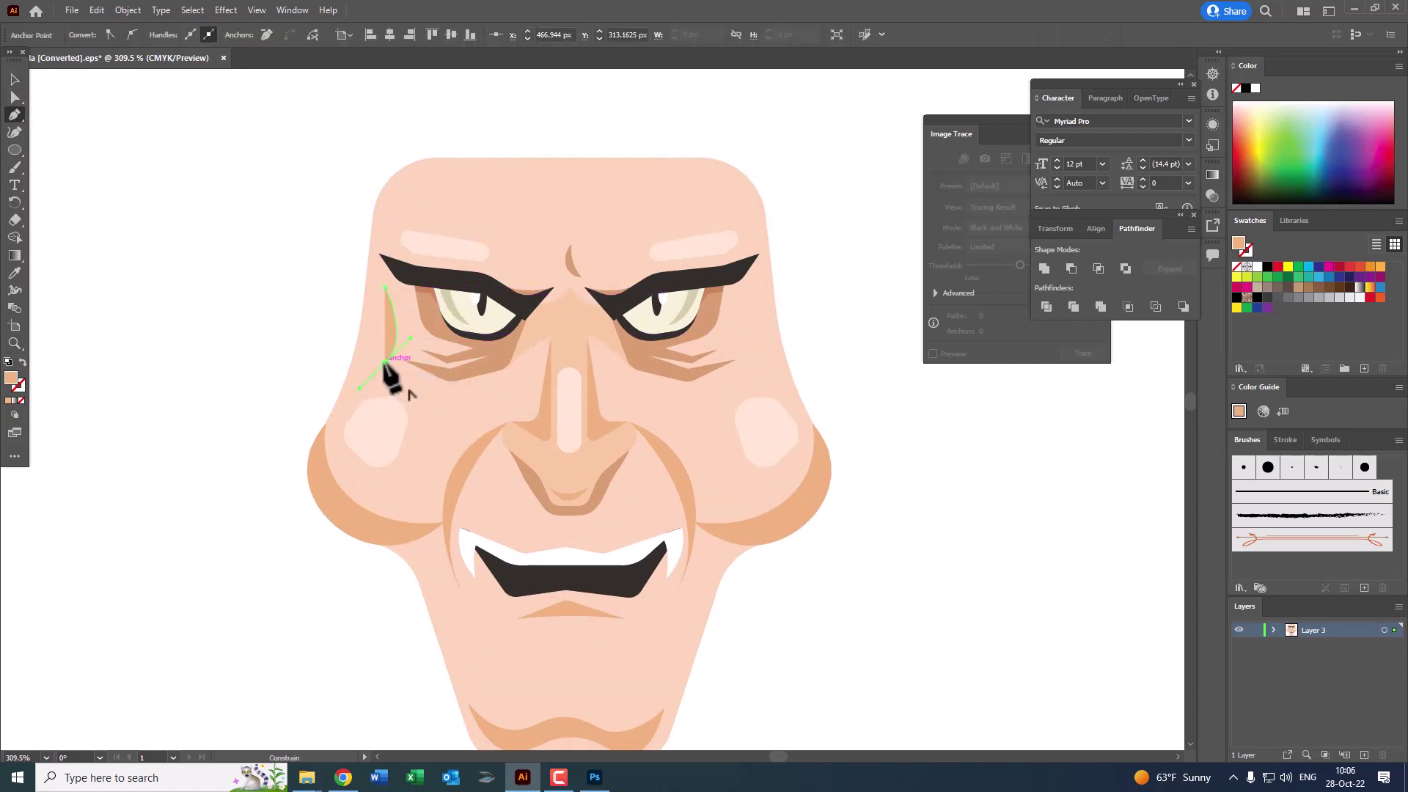
pyautogui.press('z')
pyautogui.click(383, 294)
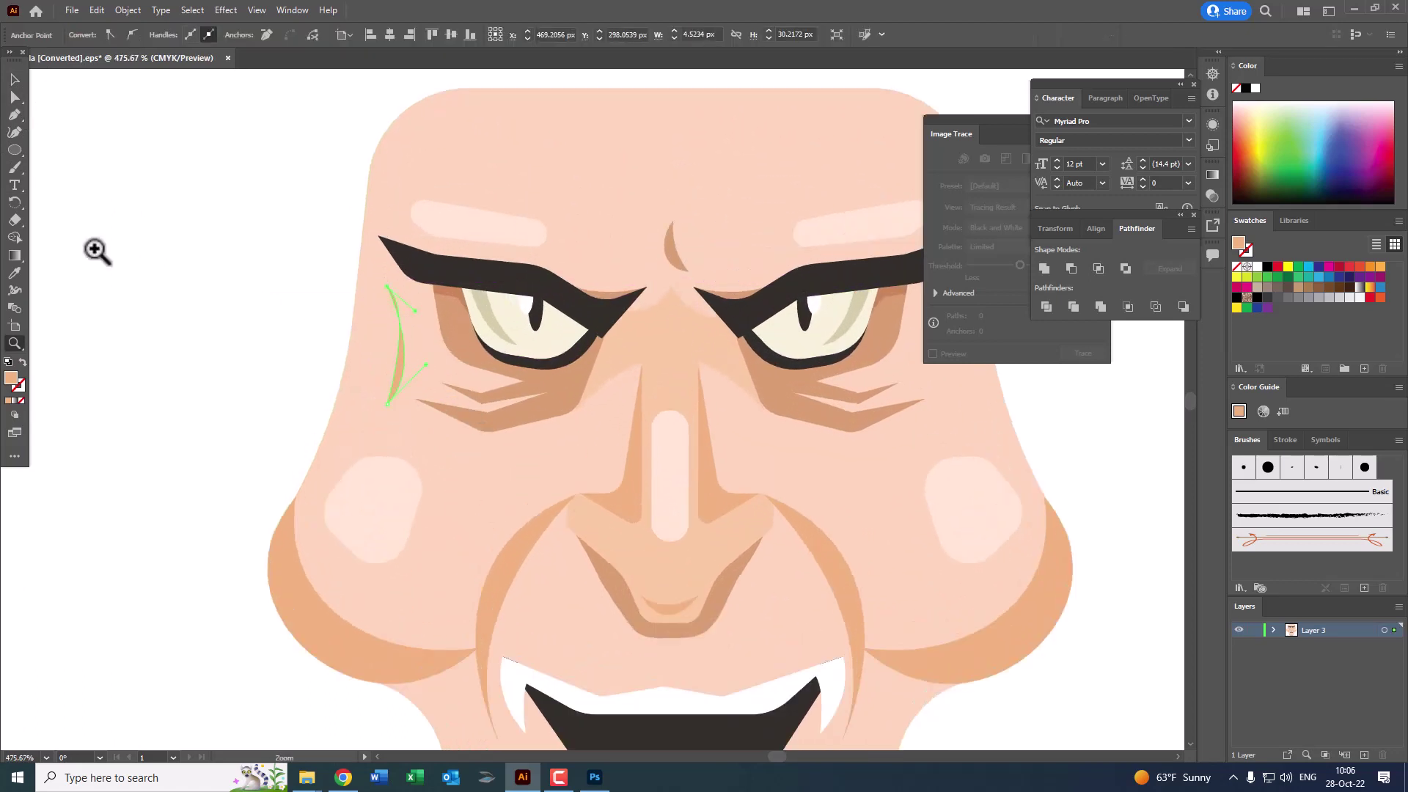
pyautogui.click(14, 133)
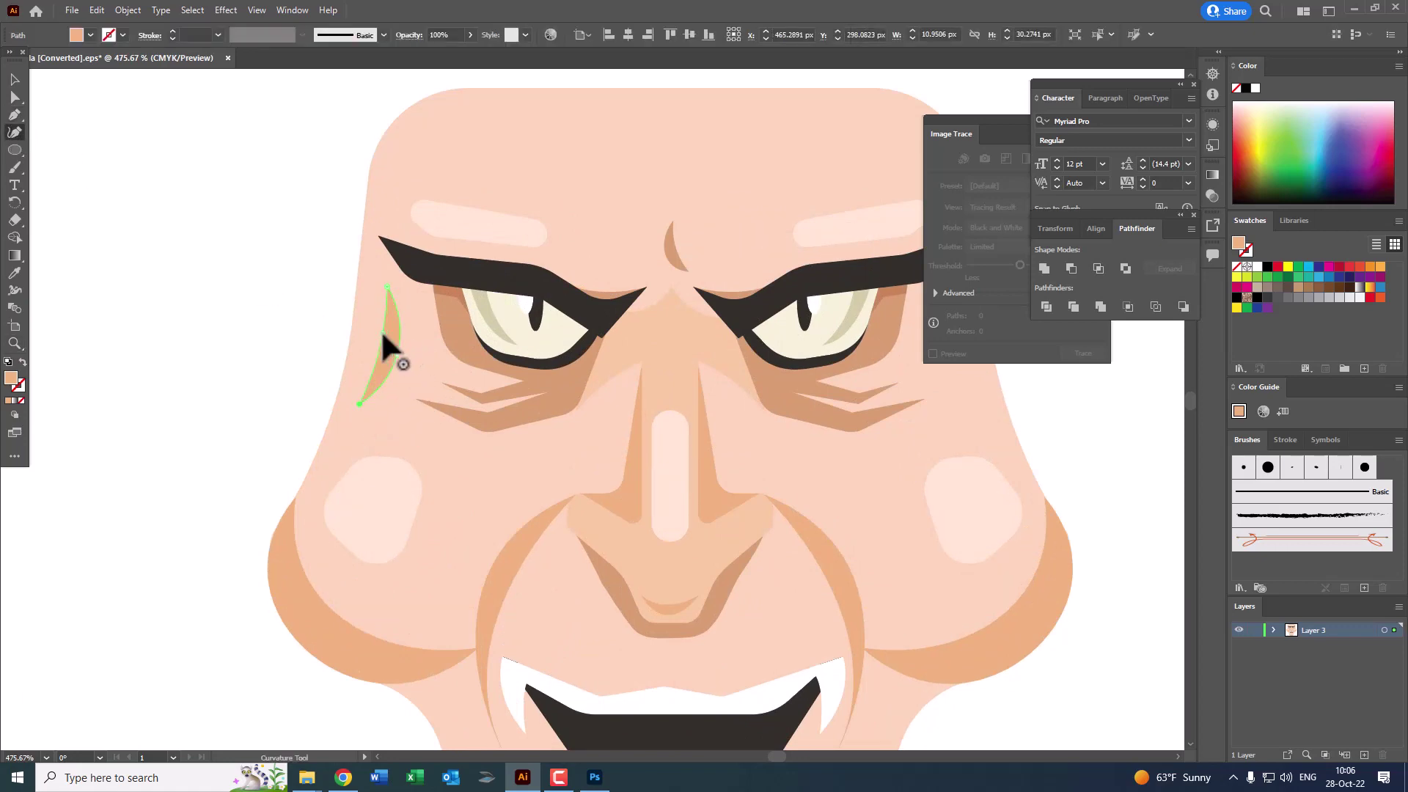
pyautogui.click(375, 335)
pyautogui.moveTo(397, 354); pyautogui.dragTo(405, 345)
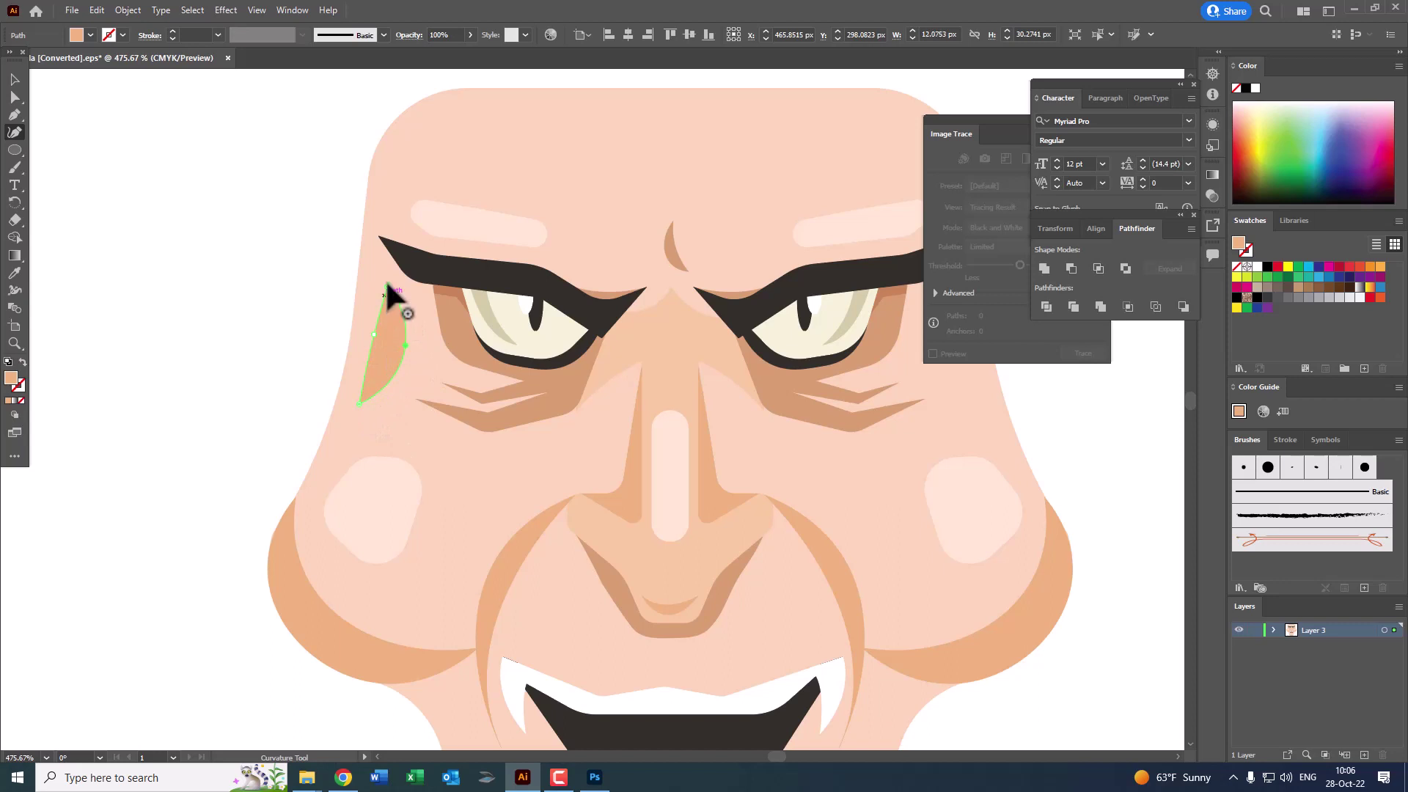
pyautogui.press('z')
pyautogui.moveTo(254, 374); pyautogui.dragTo(77, 79)
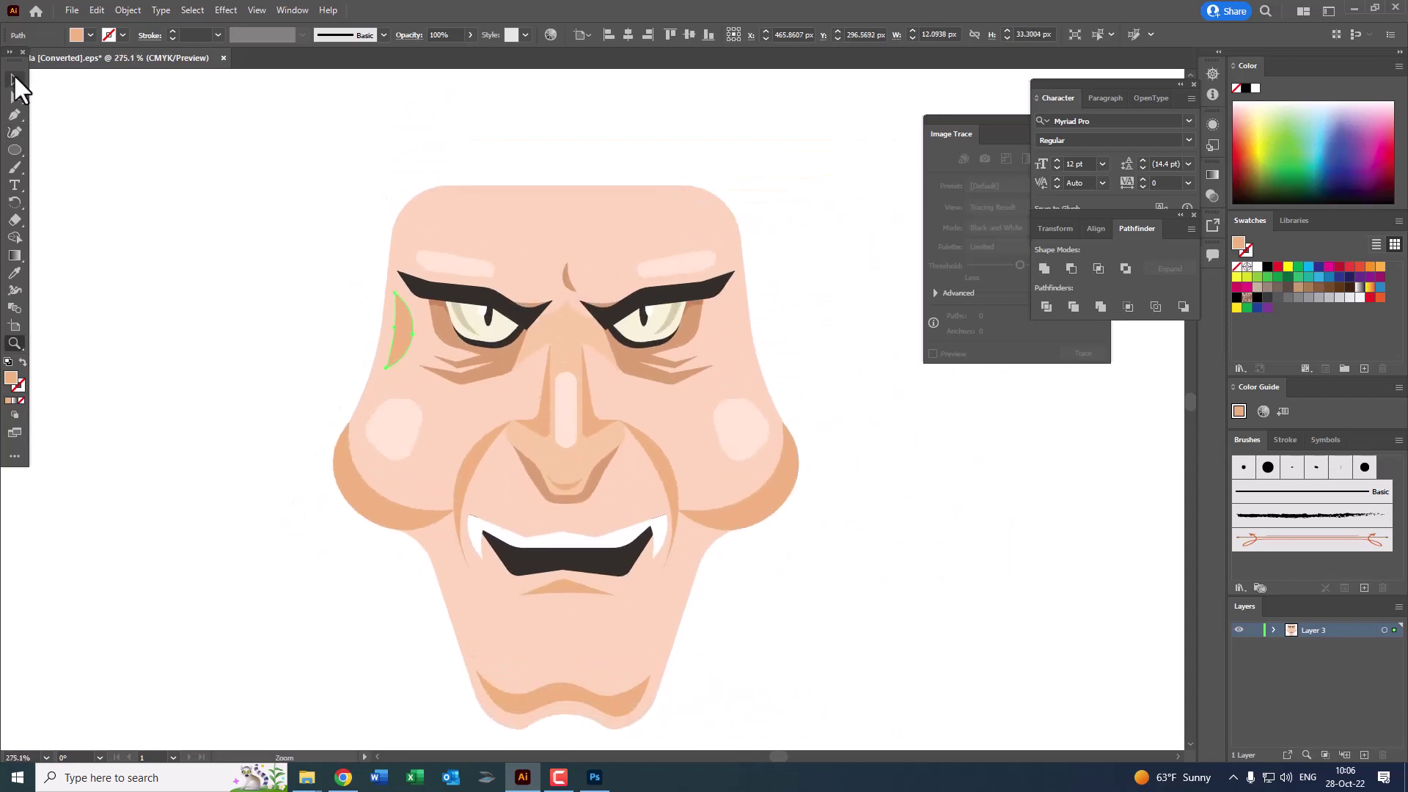
# Step: Reflect a vertical copy of the temple shadow and place it beside the right eye
pyautogui.click(394, 325)
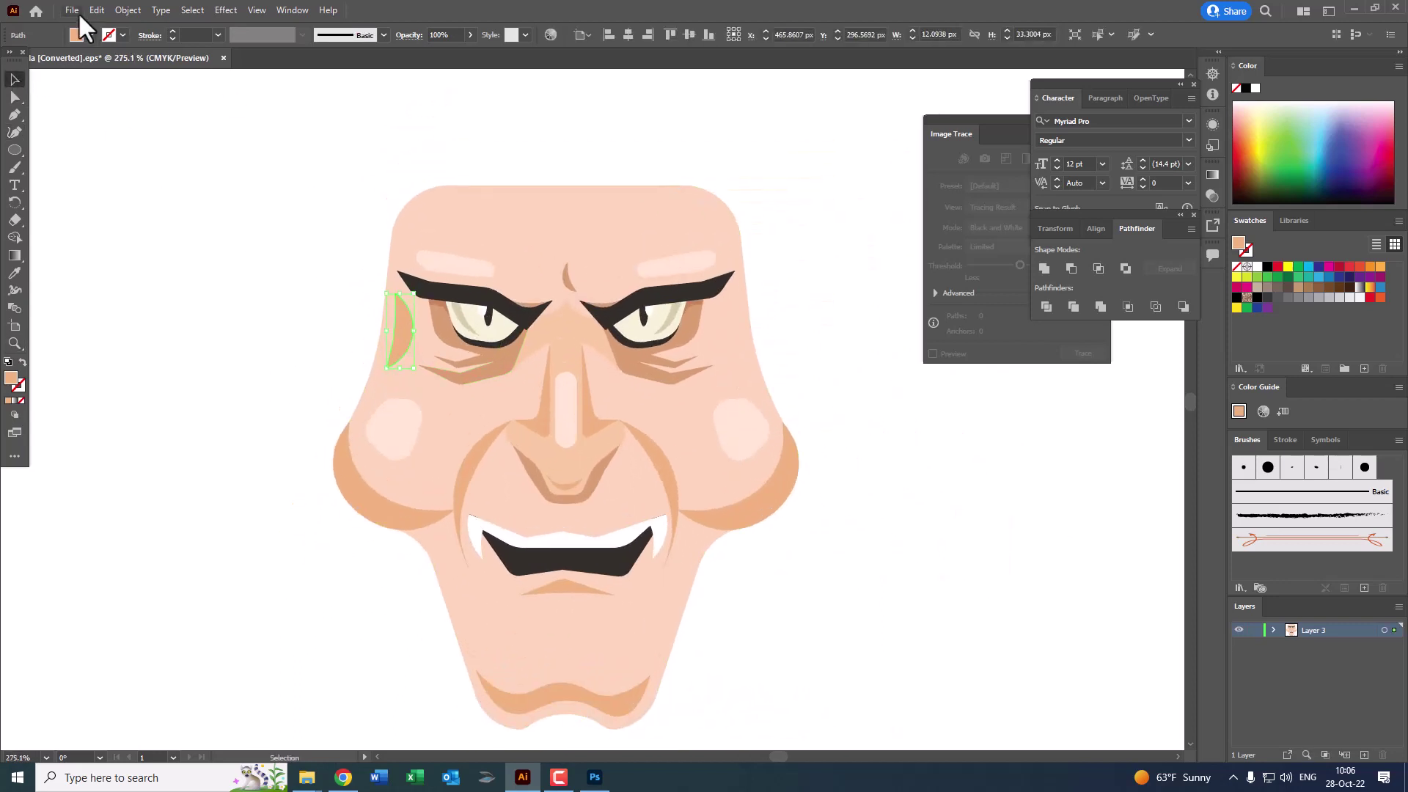
pyautogui.click(118, 10)
pyautogui.click(398, 78)
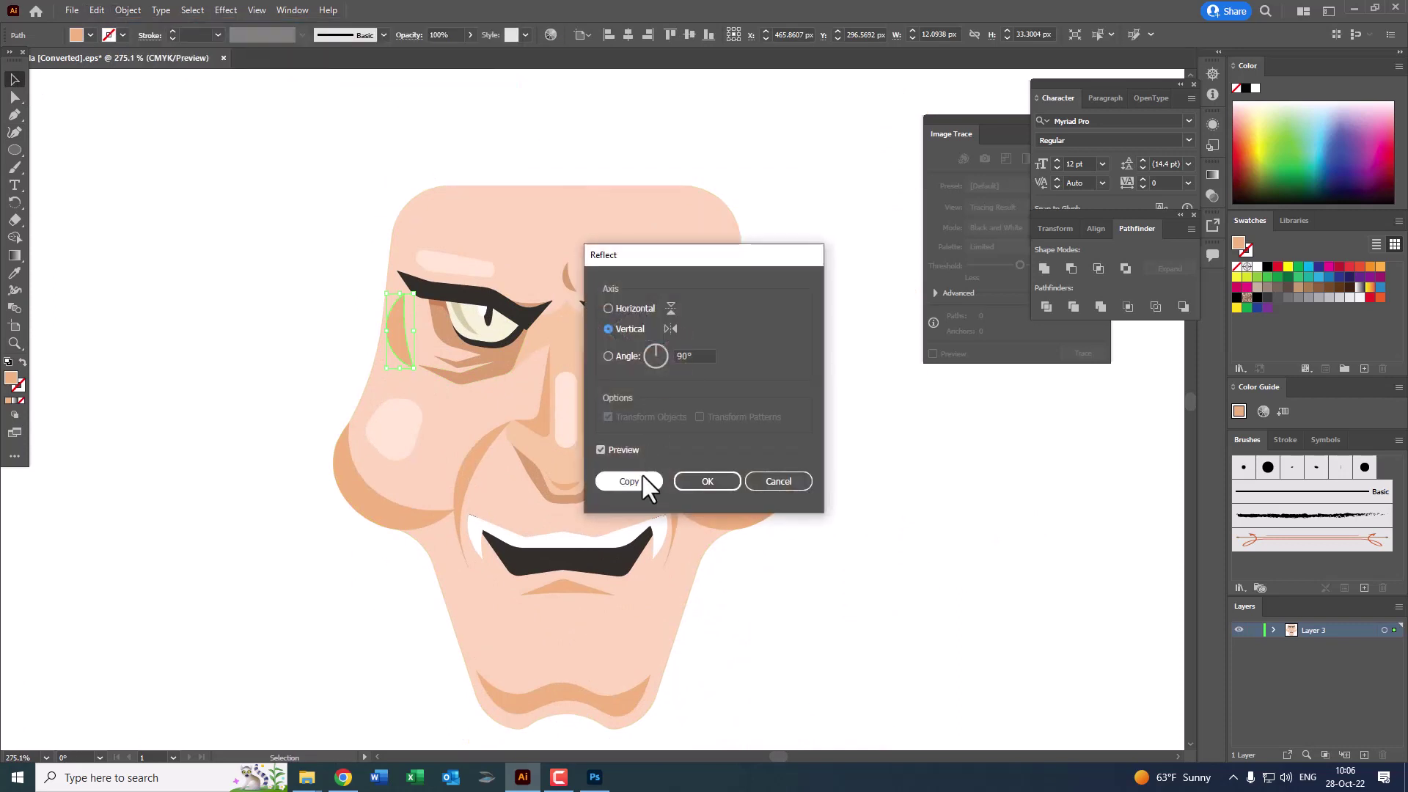
pyautogui.click(629, 481)
pyautogui.moveTo(401, 328); pyautogui.dragTo(730, 366)
pyautogui.keyDown('shift'); pyautogui.click(403, 324); pyautogui.keyUp('shift')
# Step: Deselect both temple shadows and recentre the face in view
pyautogui.click(128, 10)
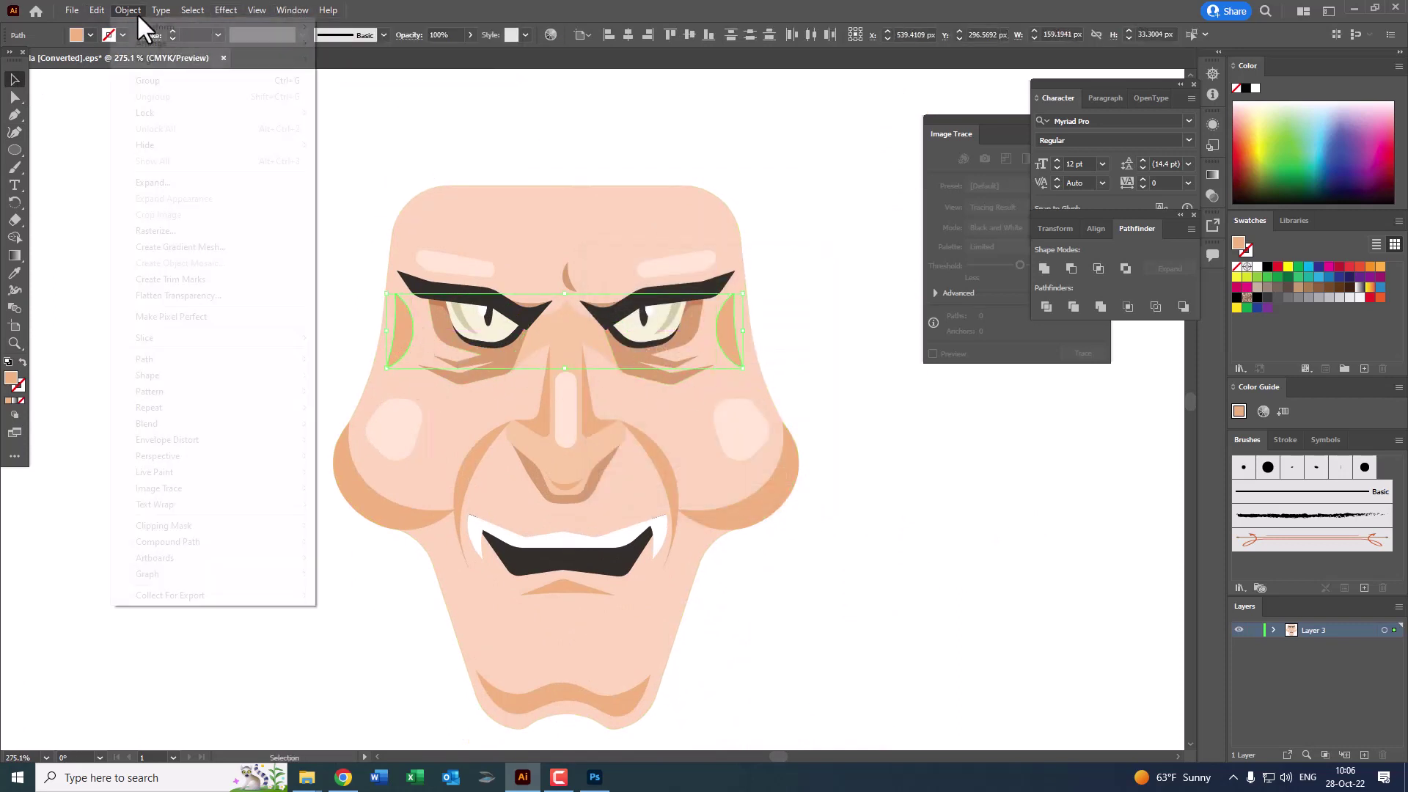
pyautogui.click(147, 82)
pyautogui.click(890, 503)
pyautogui.moveTo(878, 517); pyautogui.dragTo(830, 507)
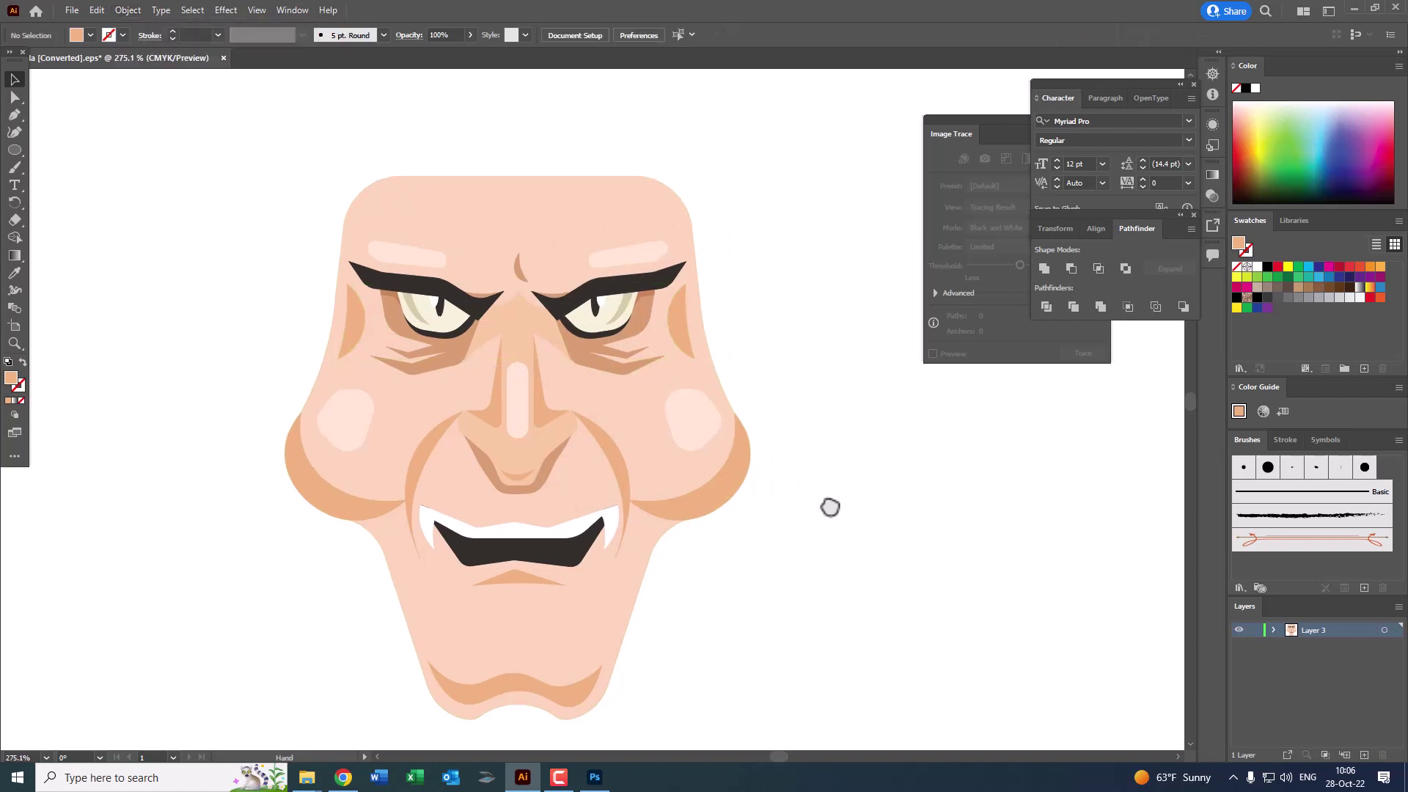
pyautogui.scroll(-2, 742, 378)
pyautogui.moveTo(611, 268); pyautogui.dragTo(585, 305)
pyautogui.scroll(2, 604, 274)
pyautogui.scroll(-1, 558, 271)
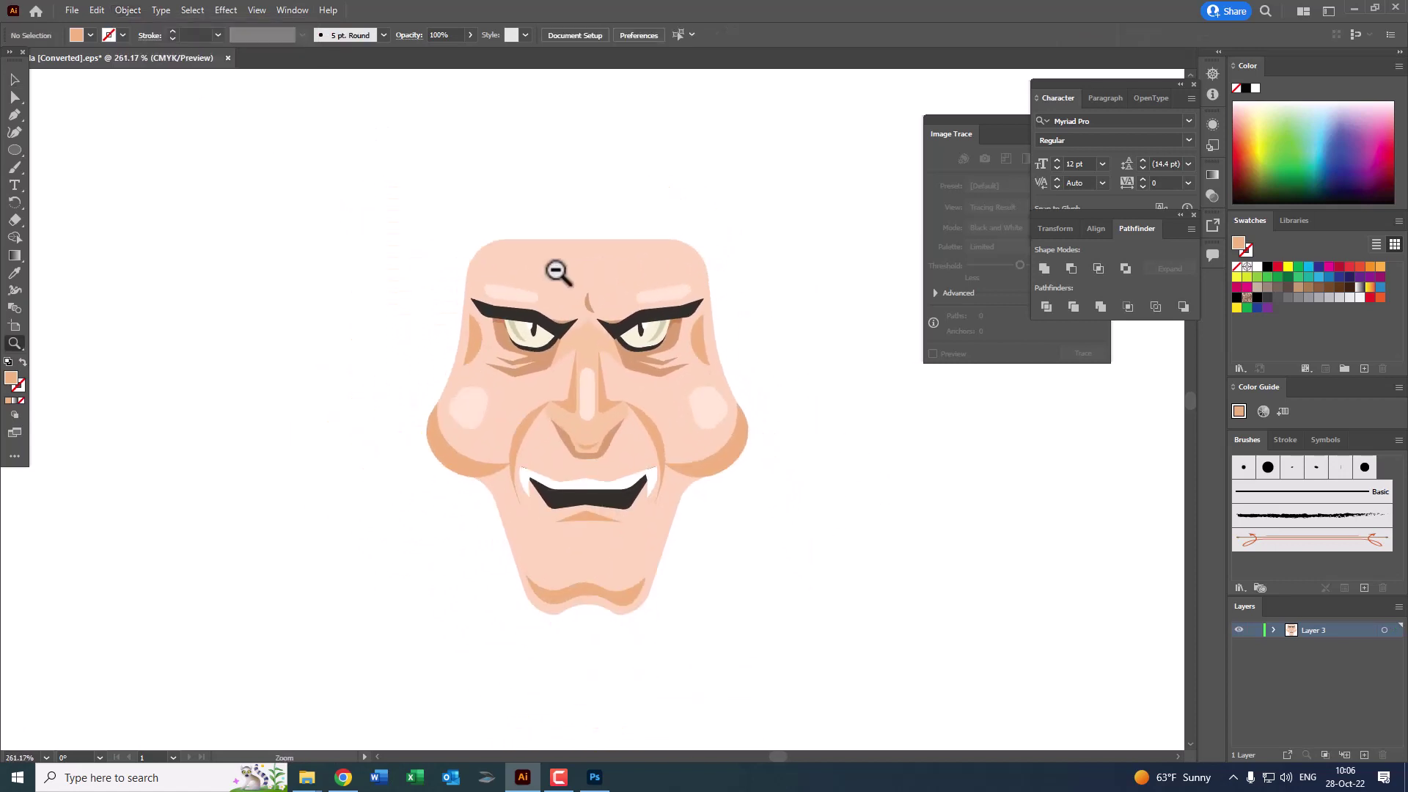
pyautogui.scroll(-1, 558, 272)
# Step: Select the face artwork and begin reshaping the top of the head with the Curvature tool
pyautogui.moveTo(619, 235); pyautogui.dragTo(437, 260)
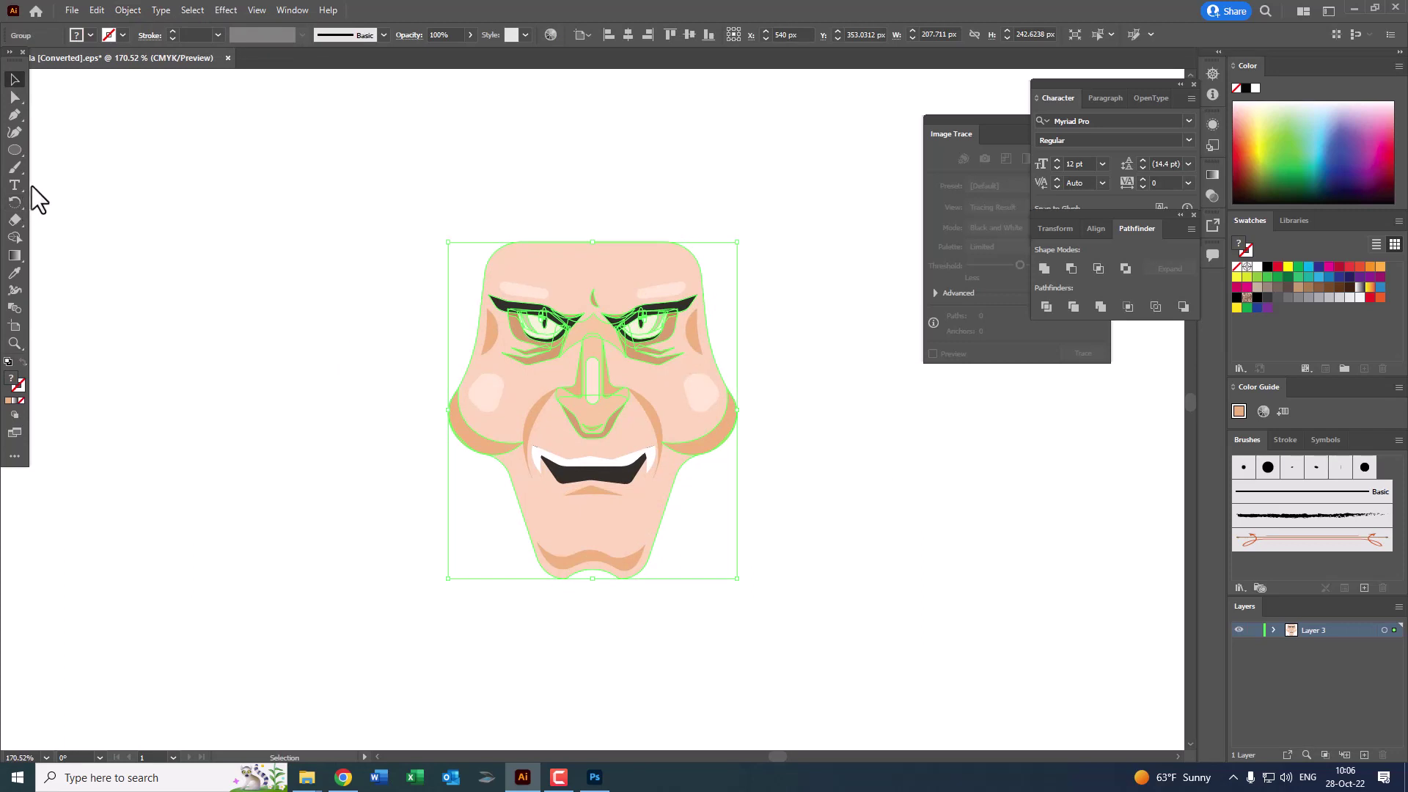
pyautogui.click(15, 132)
pyautogui.click(594, 217)
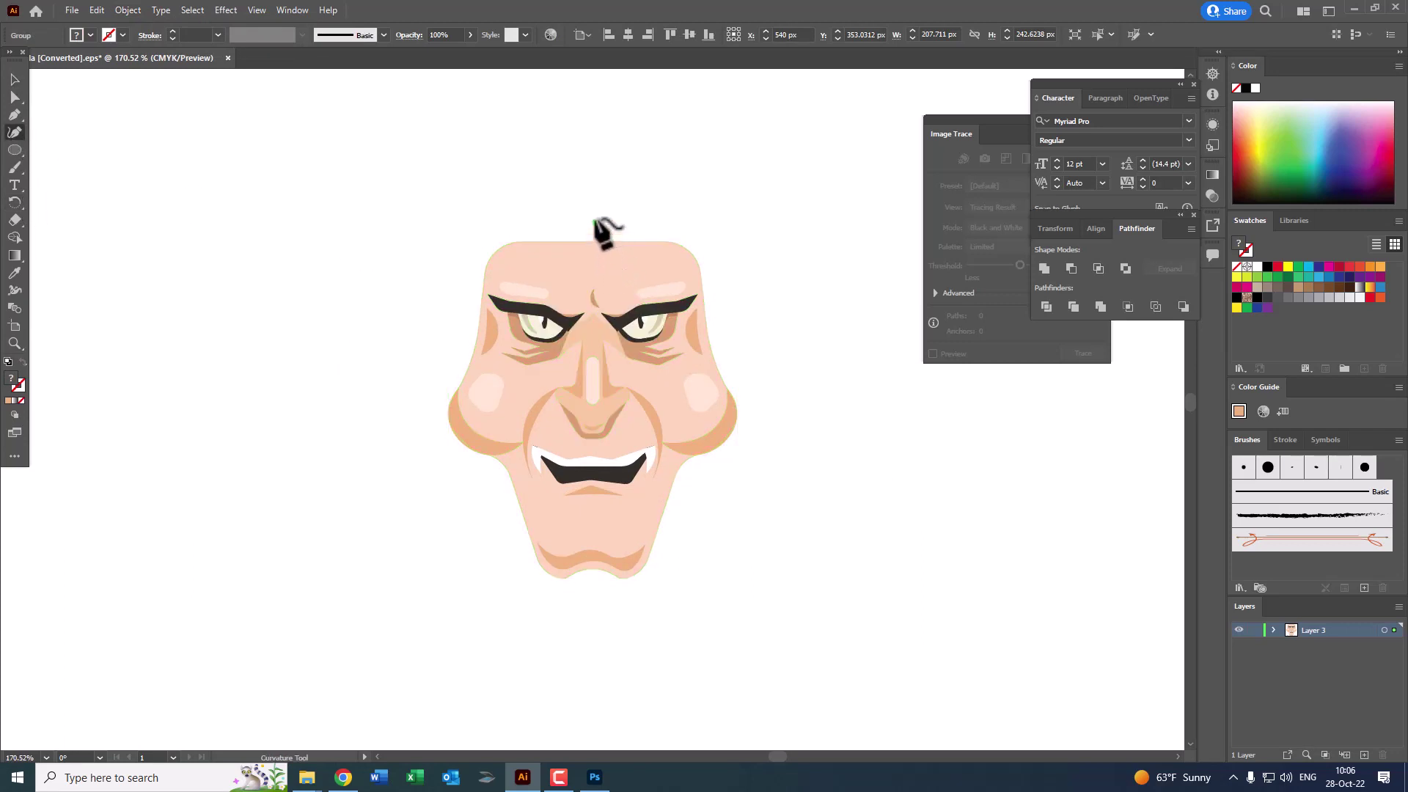
# Step: Pull a new point up on the head's top edge and move the top-left anchor outward
pyautogui.moveTo(595, 242)
pyautogui.mouseDown()
pyautogui.moveTo(594, 223)
pyautogui.moveTo(613, 226)
pyautogui.mouseUp()
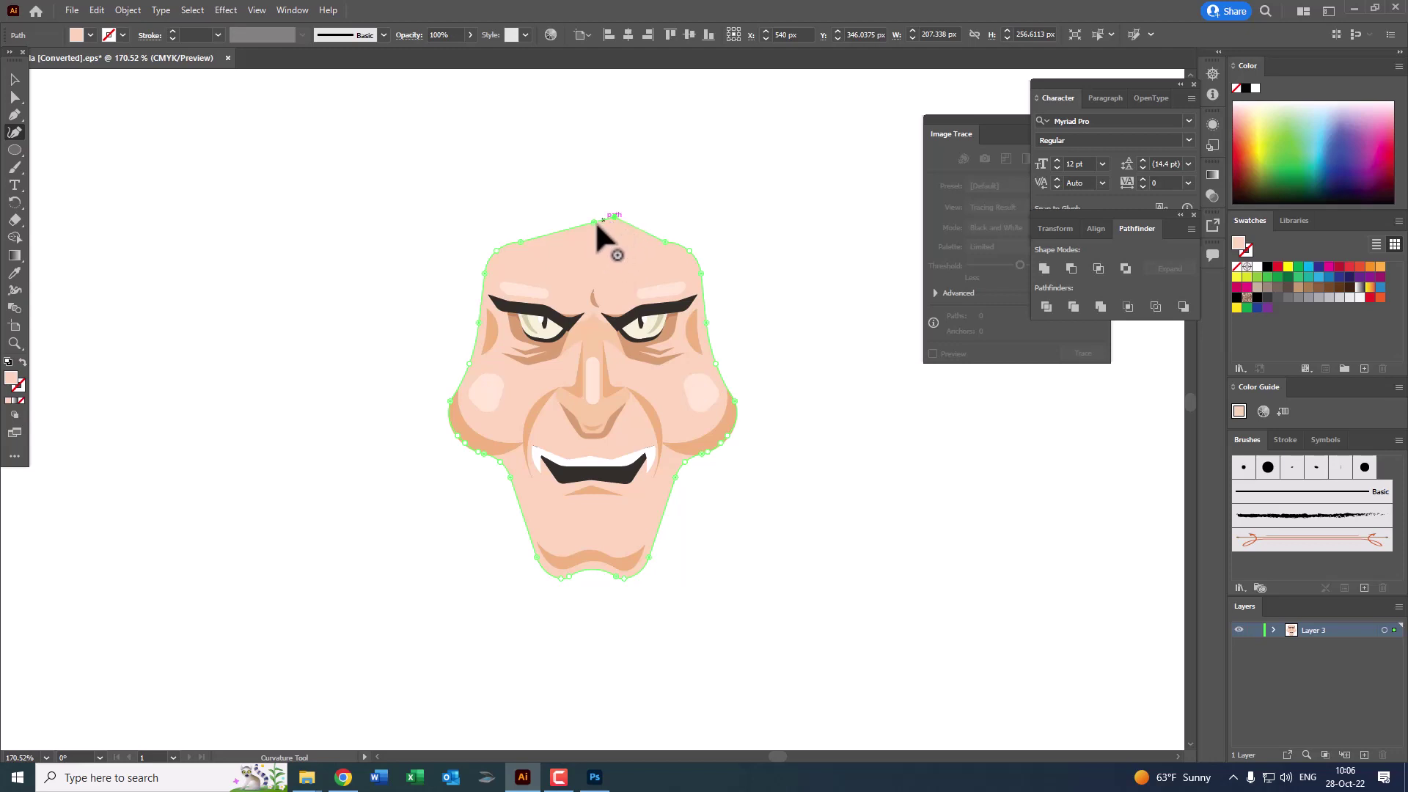
pyautogui.click(614, 218)
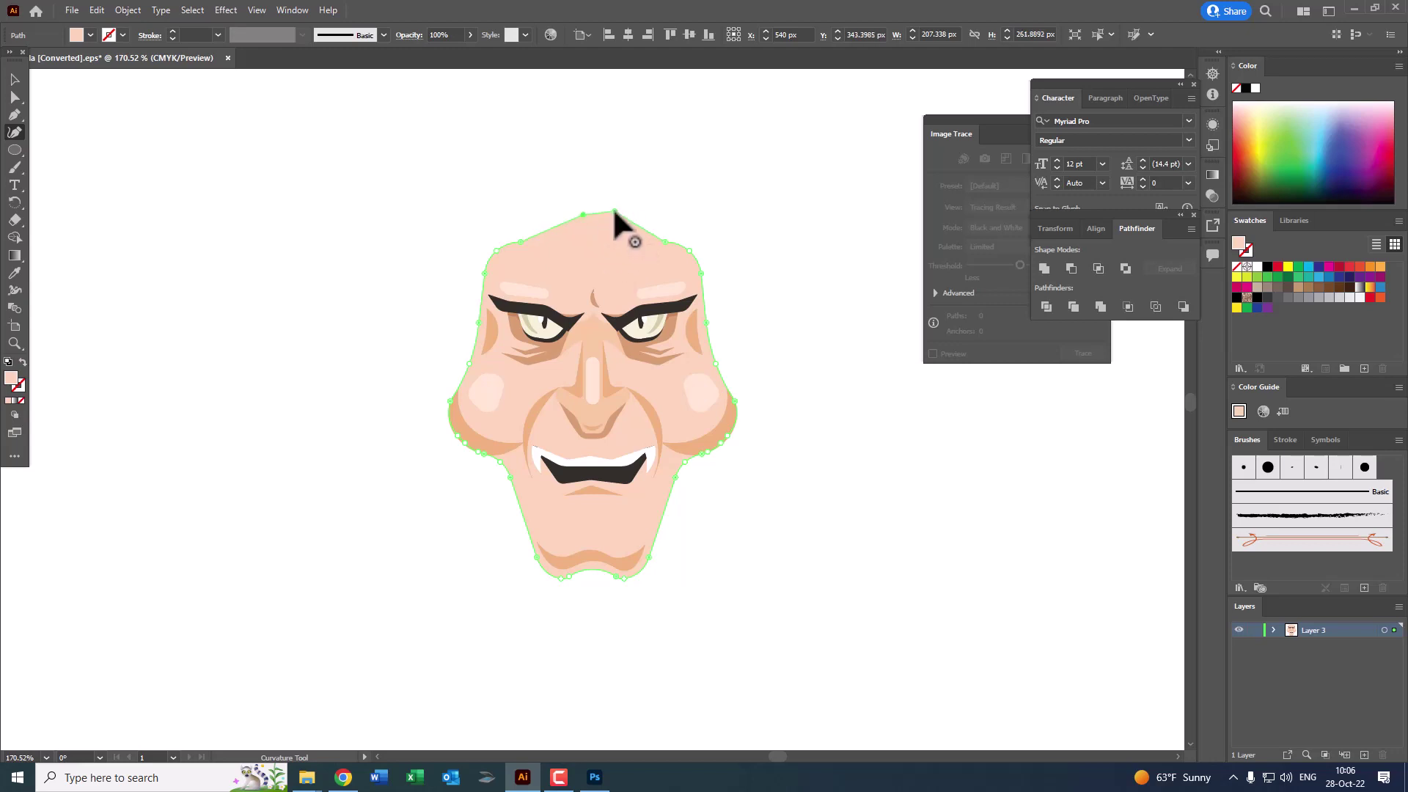
pyautogui.moveTo(583, 213); pyautogui.dragTo(574, 211)
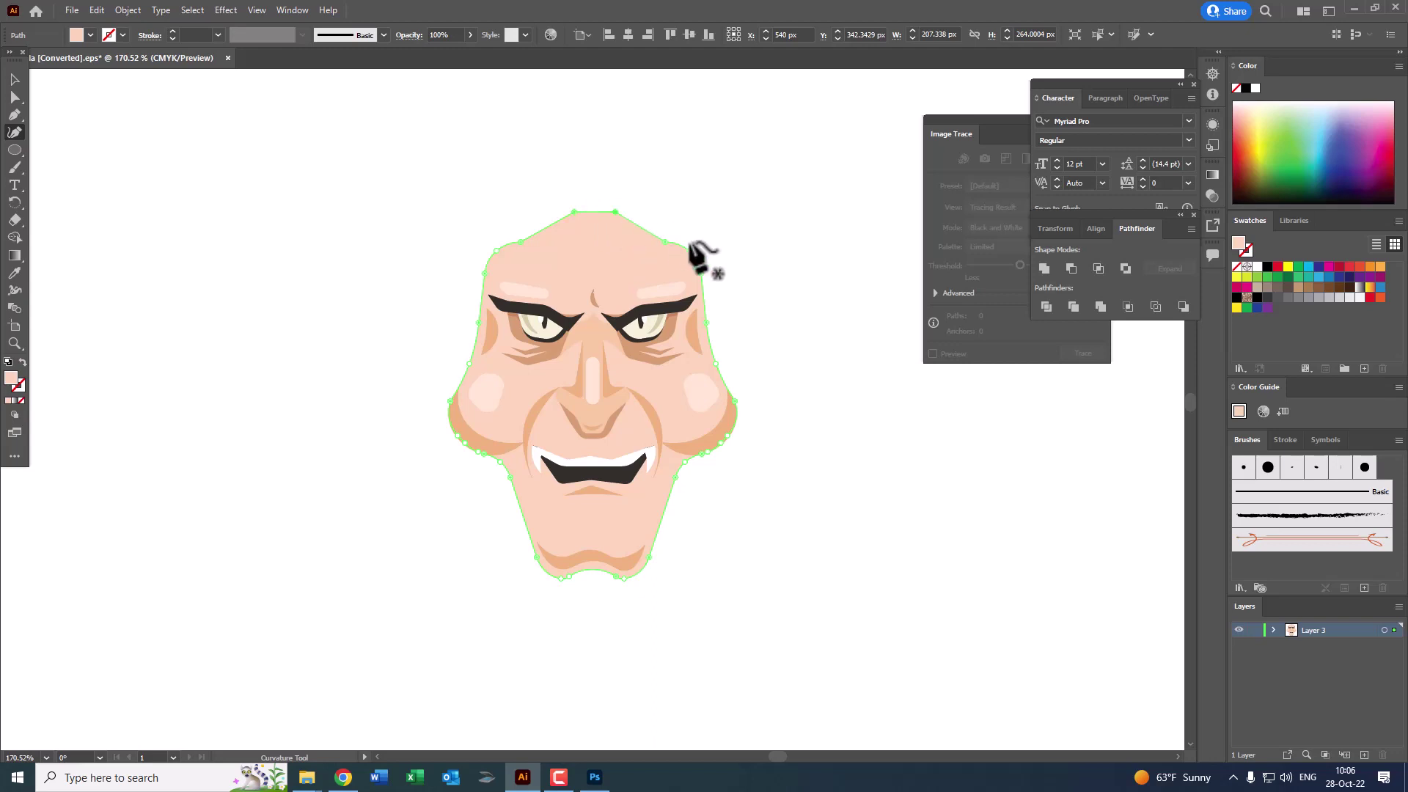
pyautogui.scroll(-3, 708, 267)
pyautogui.scroll(3, 597, 314)
pyautogui.click(15, 96)
# Step: Draw the left half of the hair, fill it with the eyebrow's dark brown, and send it behind the face
pyautogui.click(279, 257)
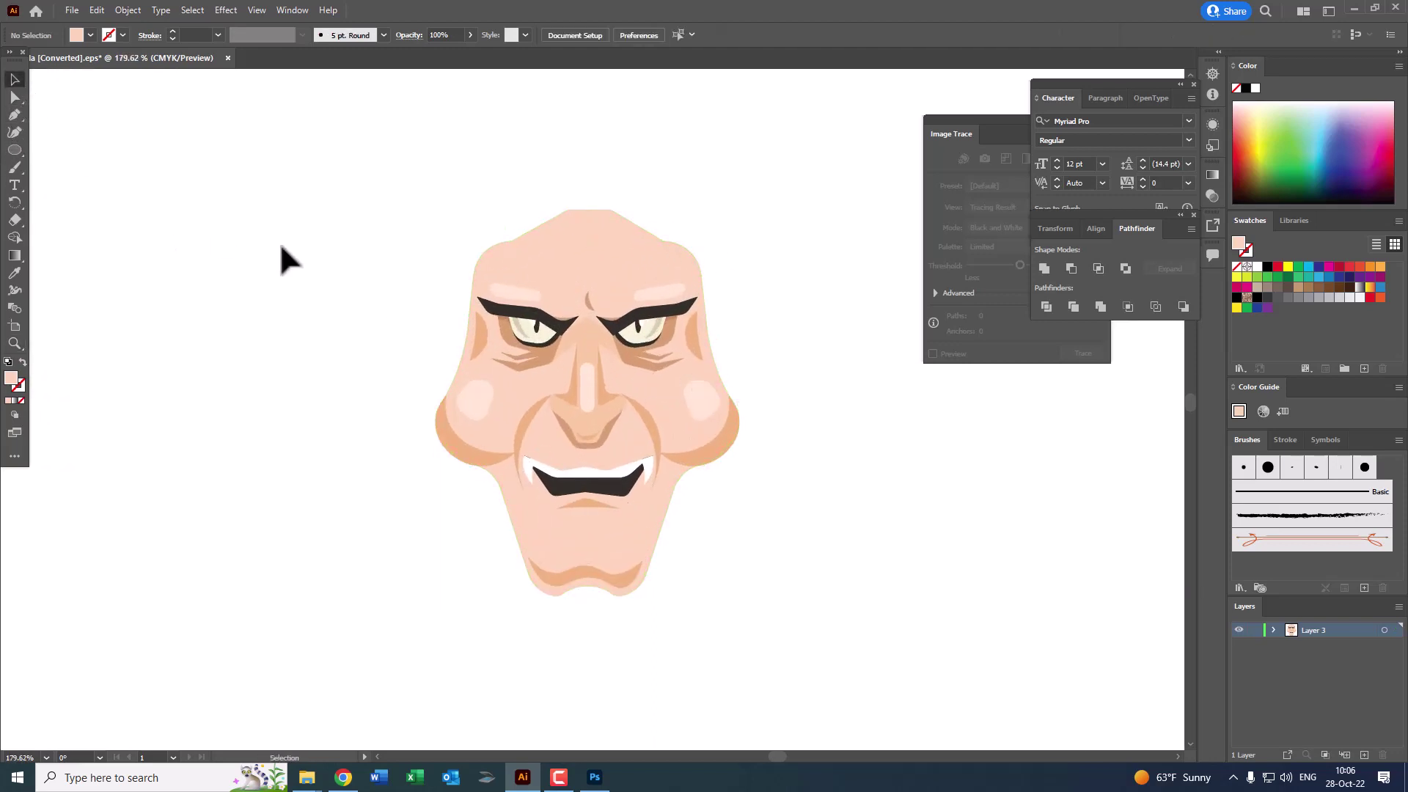
pyautogui.moveTo(279, 256); pyautogui.dragTo(245, 328)
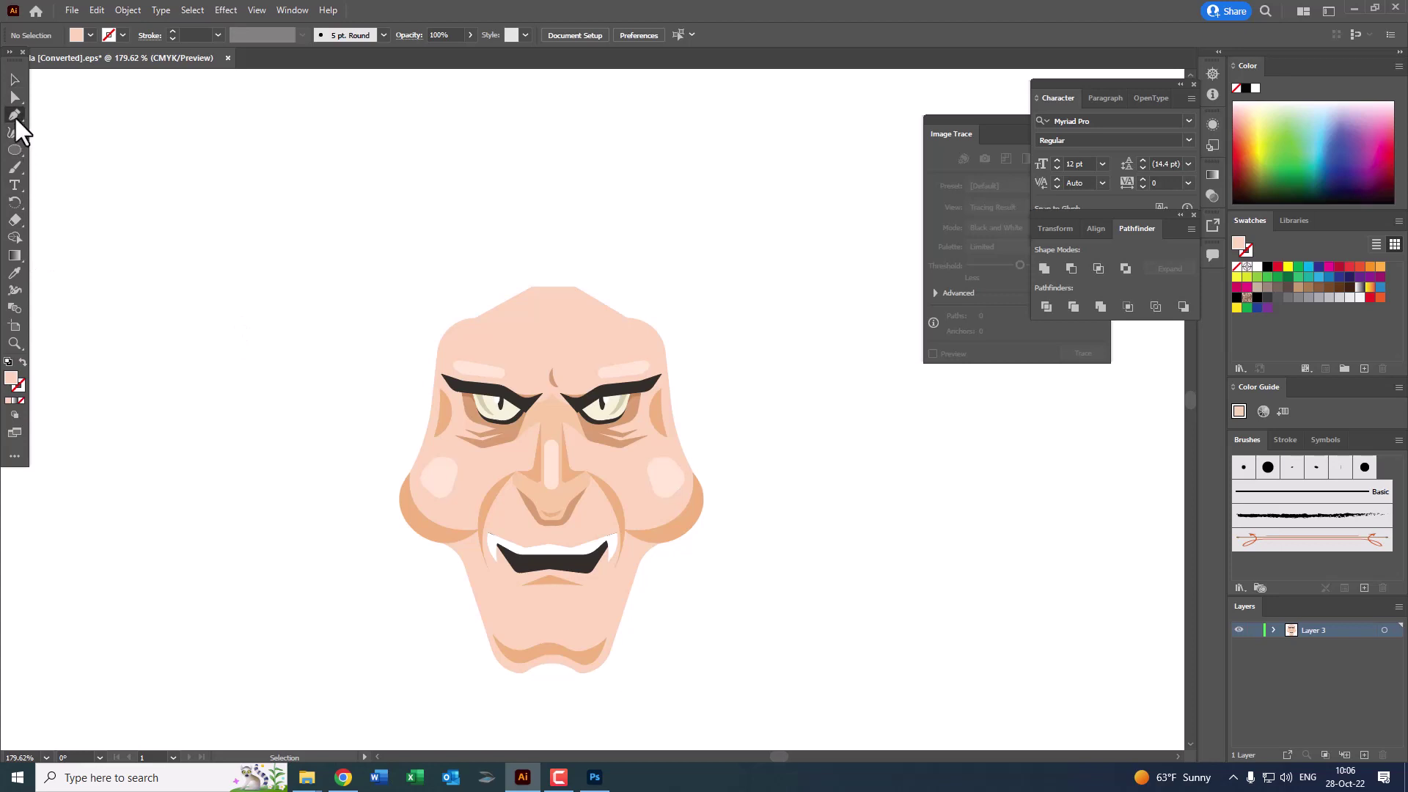
pyautogui.click(15, 115)
pyautogui.click(425, 447)
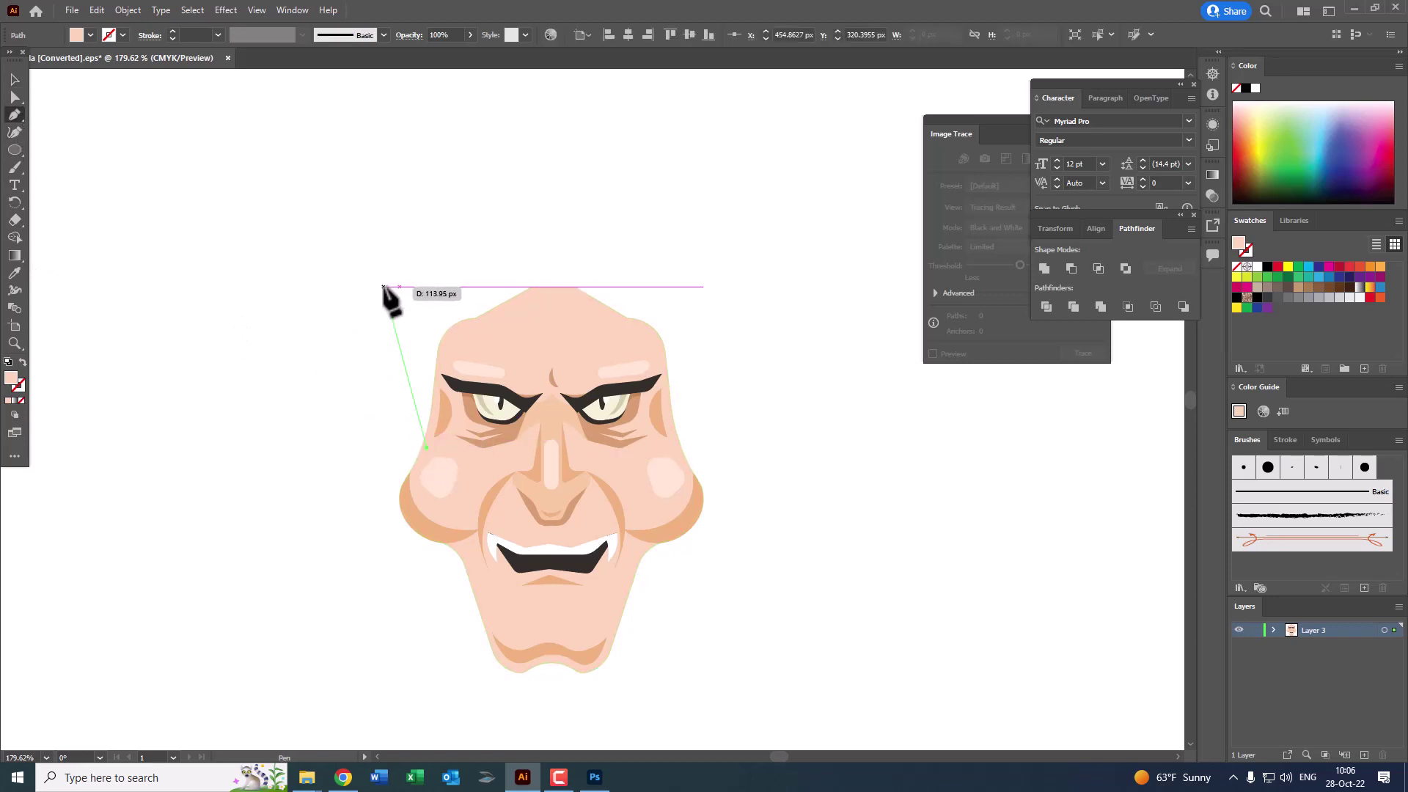
pyautogui.moveTo(368, 264); pyautogui.dragTo(434, 215)
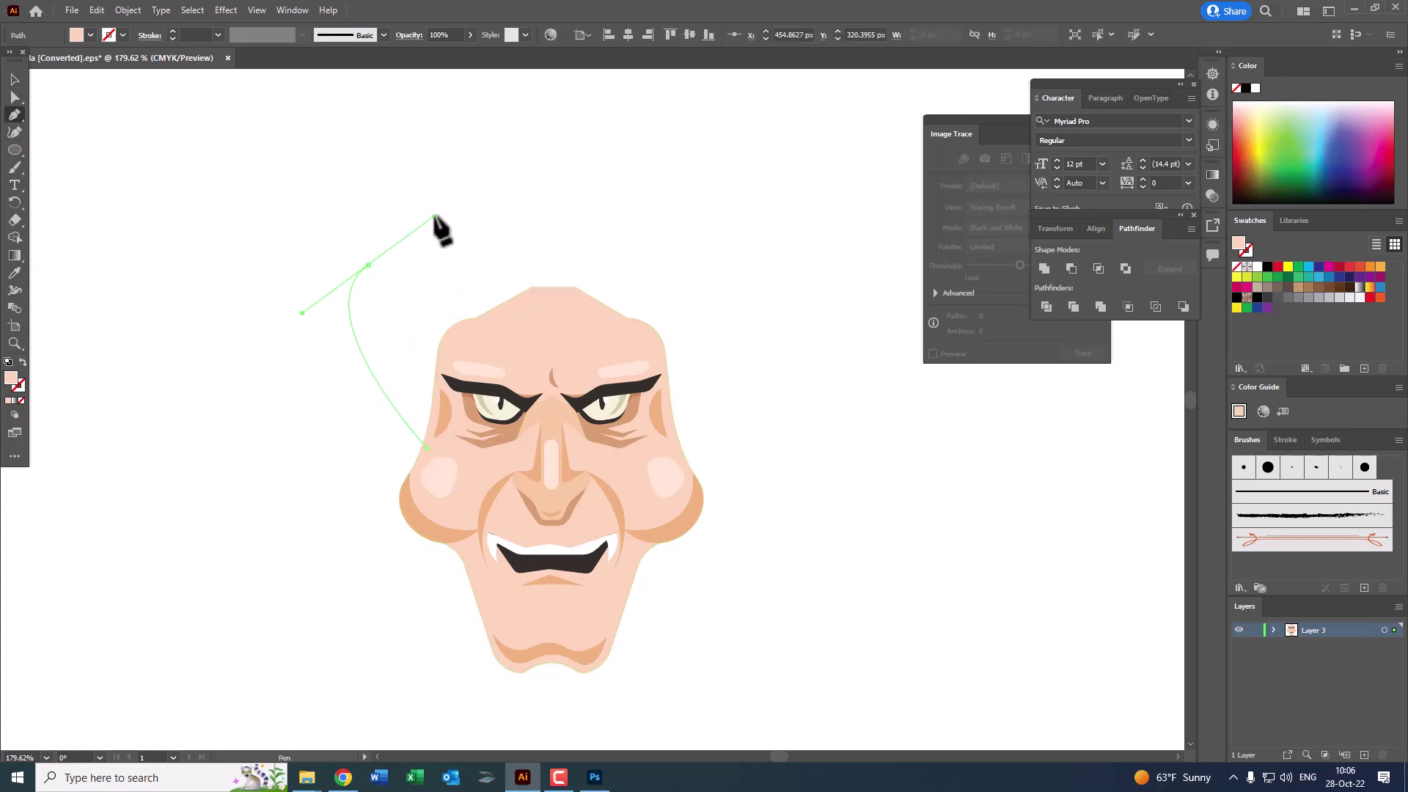
pyautogui.click(554, 204)
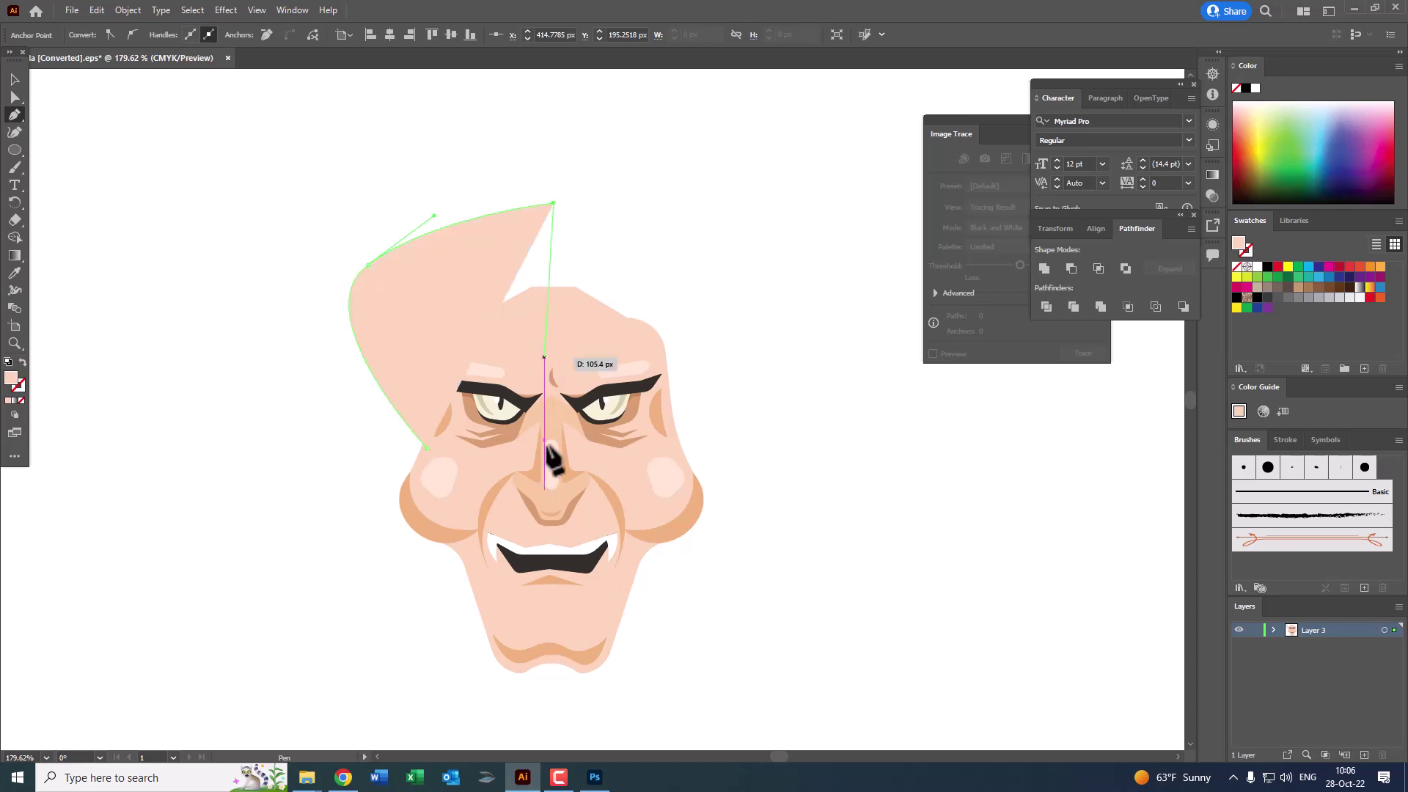
pyautogui.click(551, 502)
pyautogui.click(426, 448)
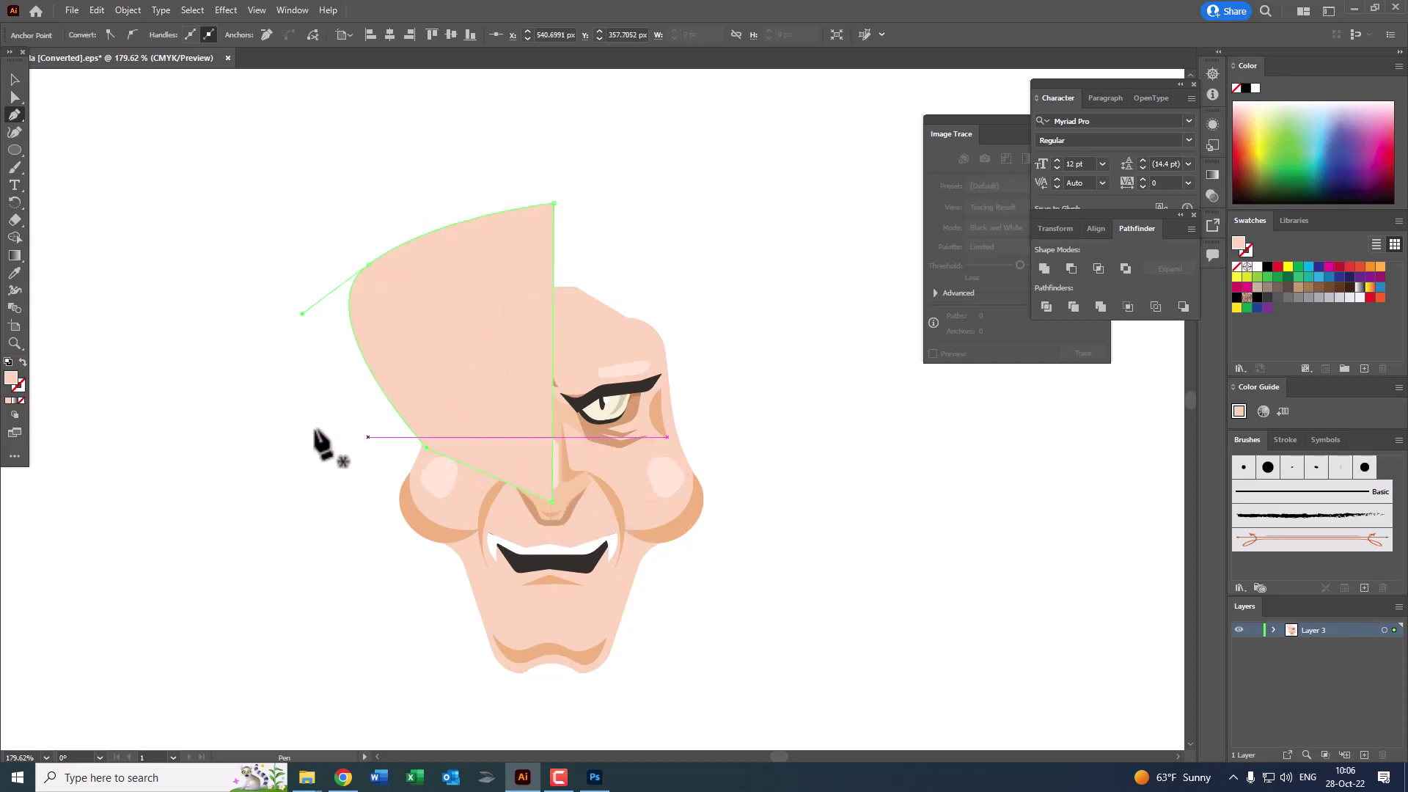
pyautogui.click(613, 389)
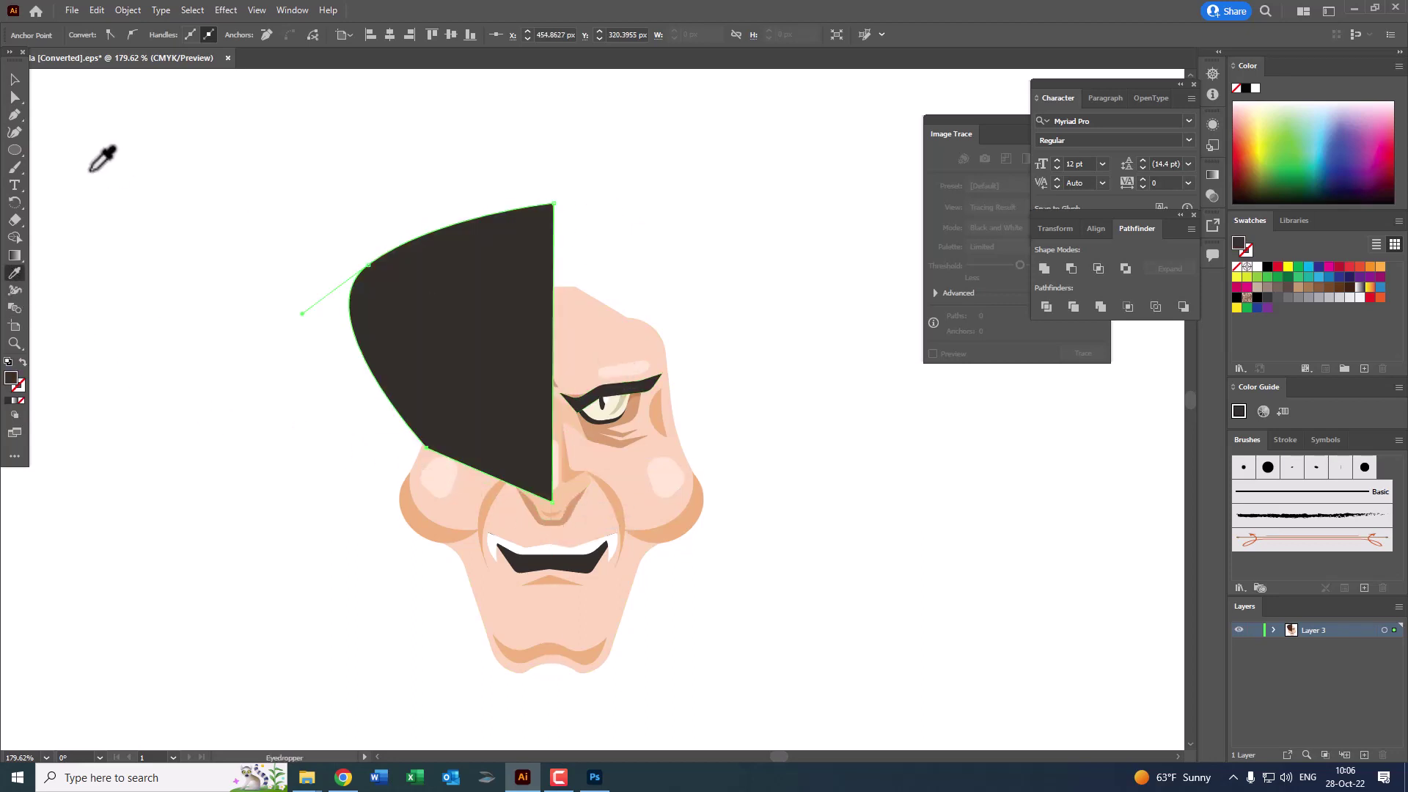
pyautogui.click(13, 81)
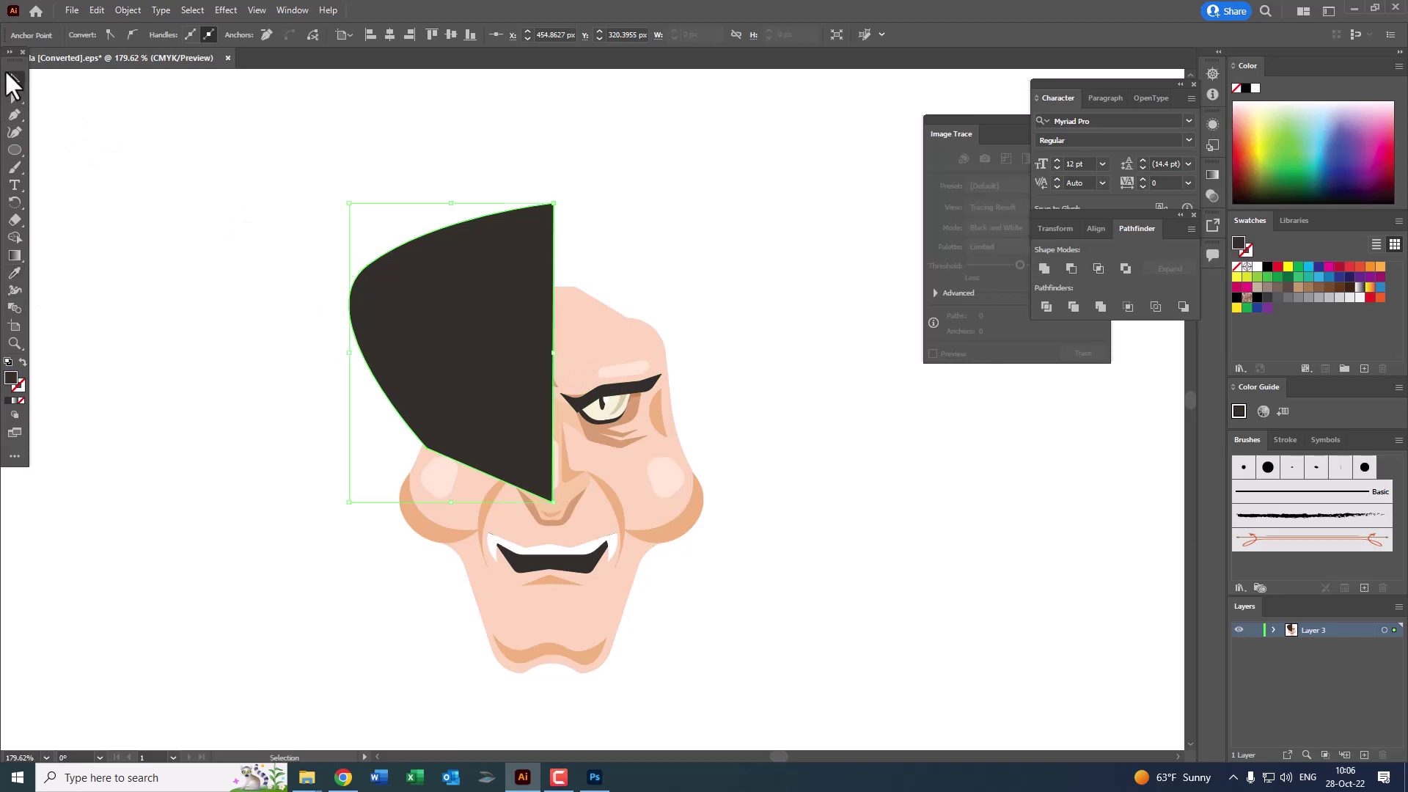
pyautogui.click(119, 10)
pyautogui.moveTo(184, 46)
pyautogui.click(359, 91)
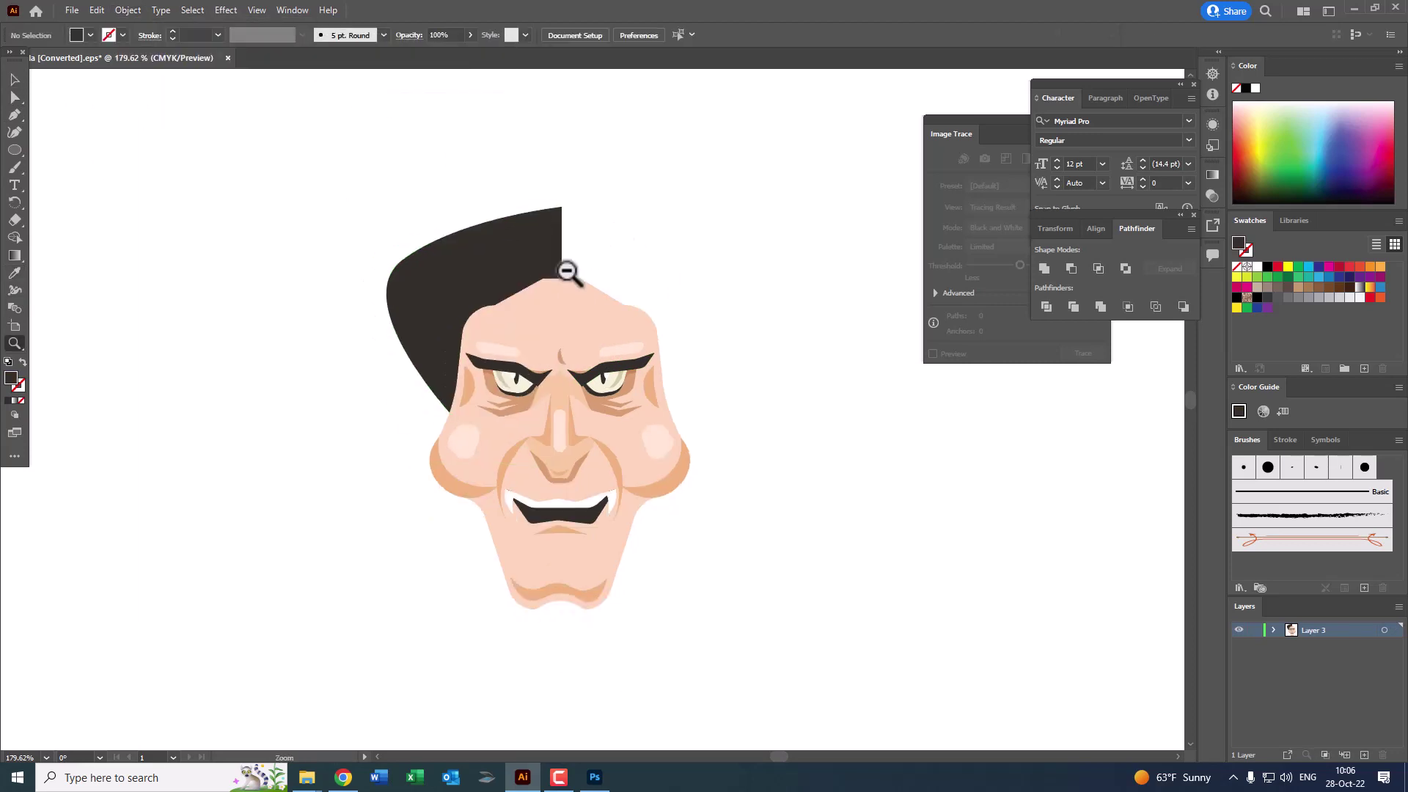
pyautogui.press('z')
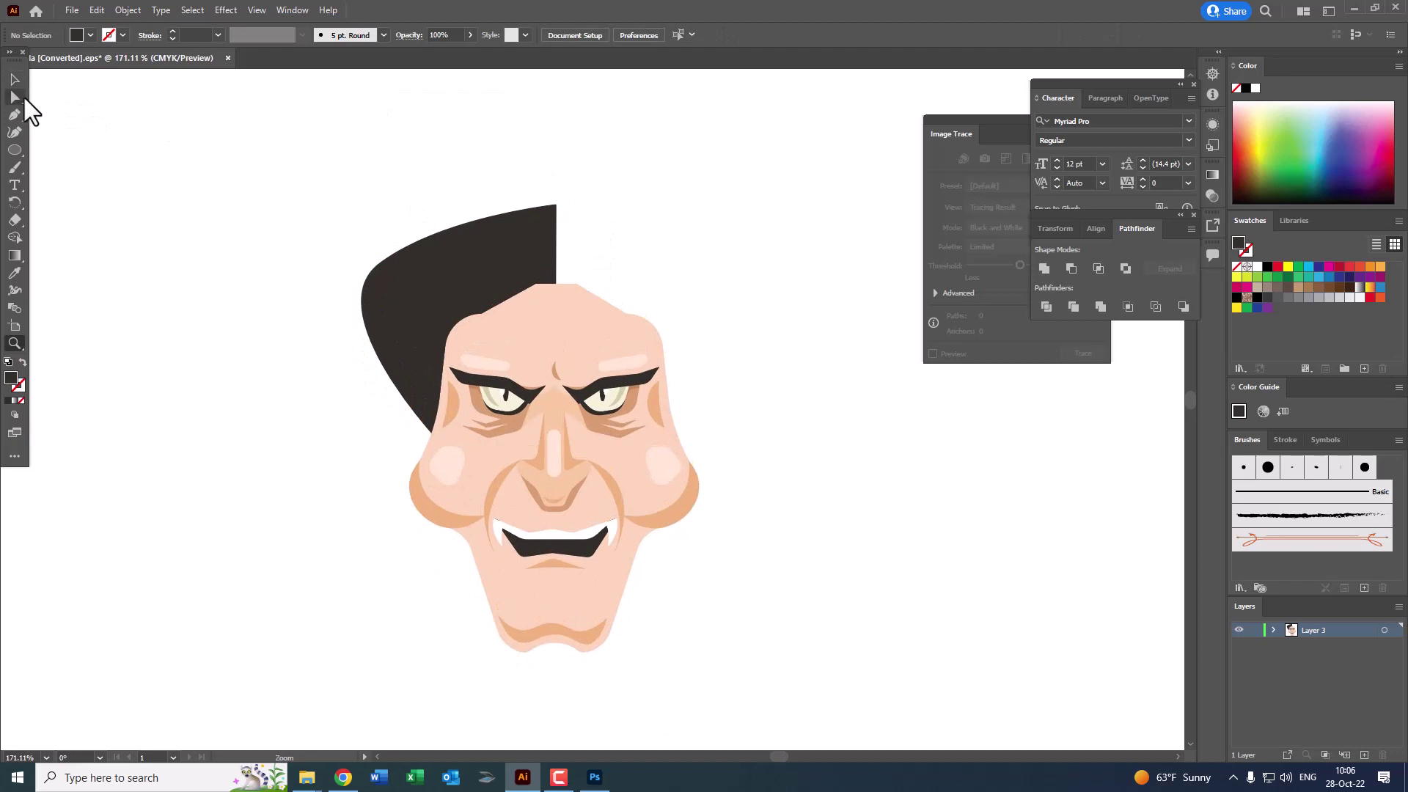
# Step: Round off the face outline's top corners with live corners
pyautogui.click(14, 97)
pyautogui.click(544, 302)
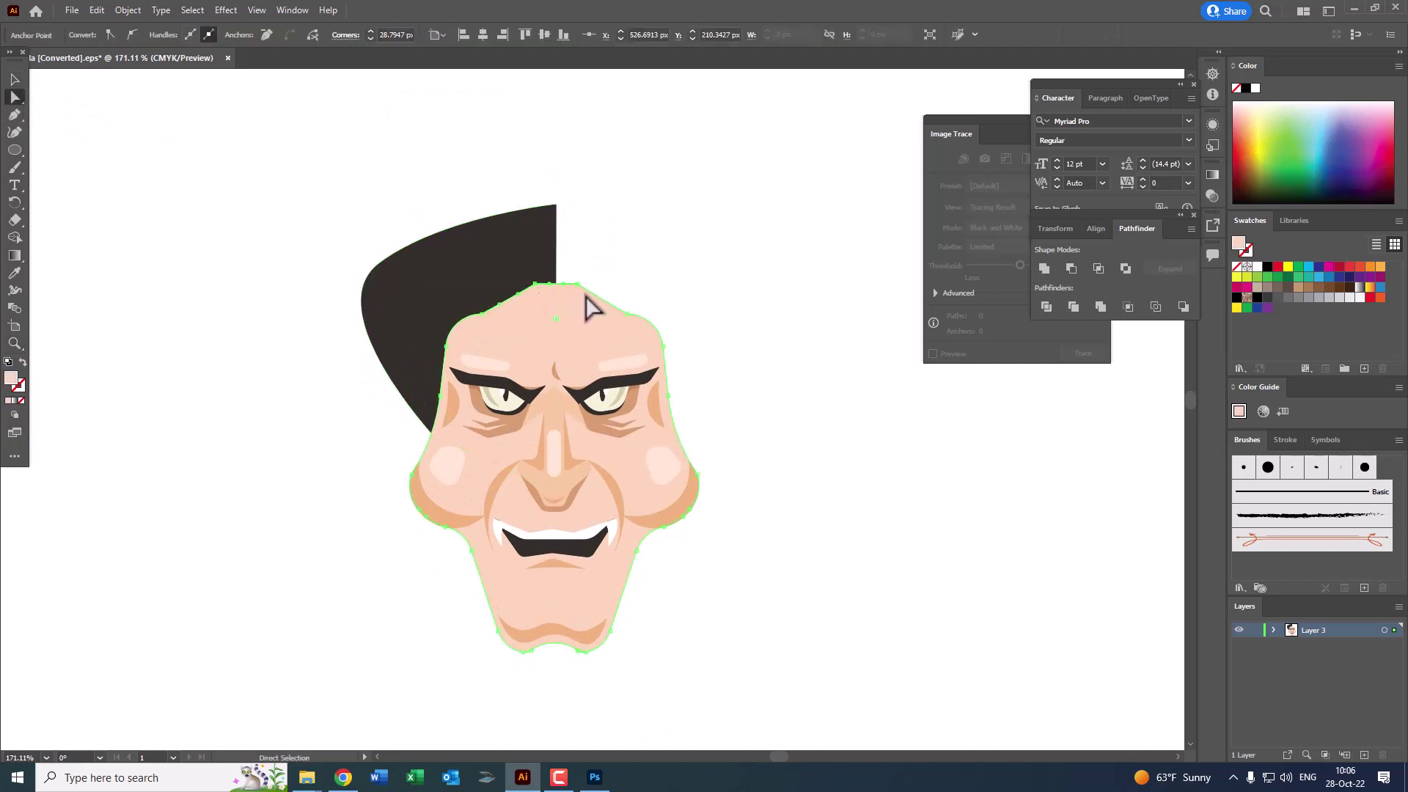
pyautogui.moveTo(556, 320)
pyautogui.mouseDown()
pyautogui.moveTo(558, 341)
pyautogui.moveTo(559, 323)
pyautogui.mouseUp()
pyautogui.click(717, 232)
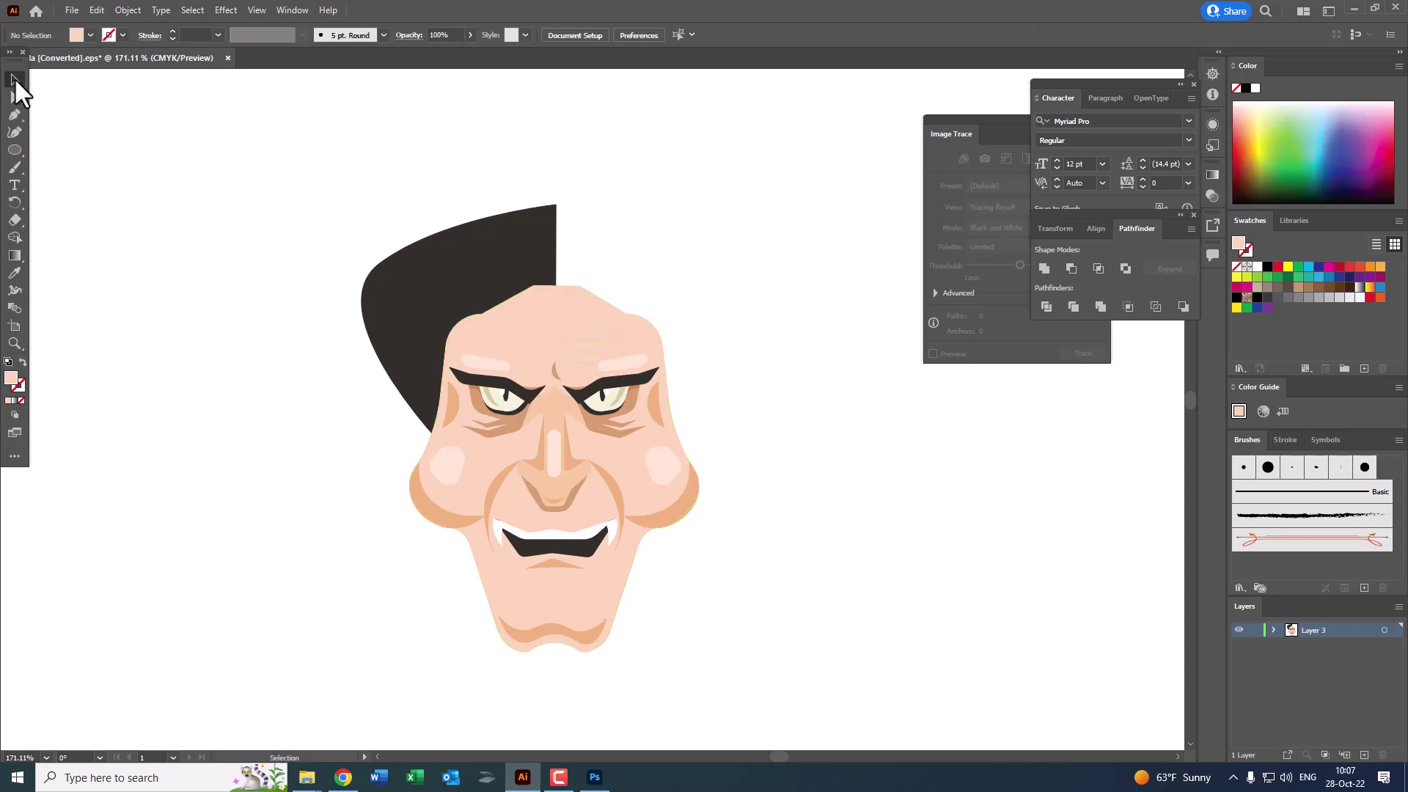
# Step: Reflect a vertical copy of the hair half onto the face's right side
pyautogui.click(449, 220)
pyautogui.click(128, 10)
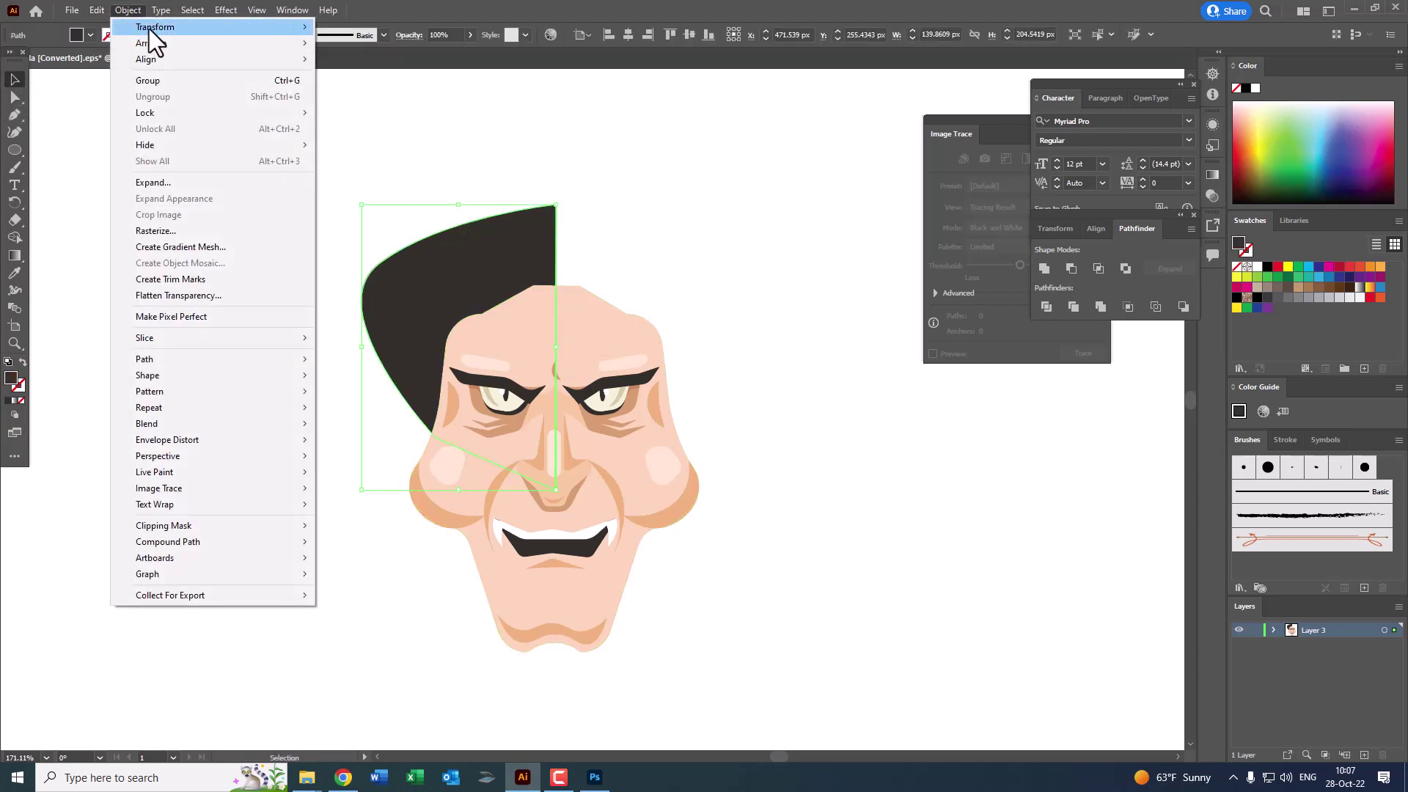
pyautogui.click(372, 85)
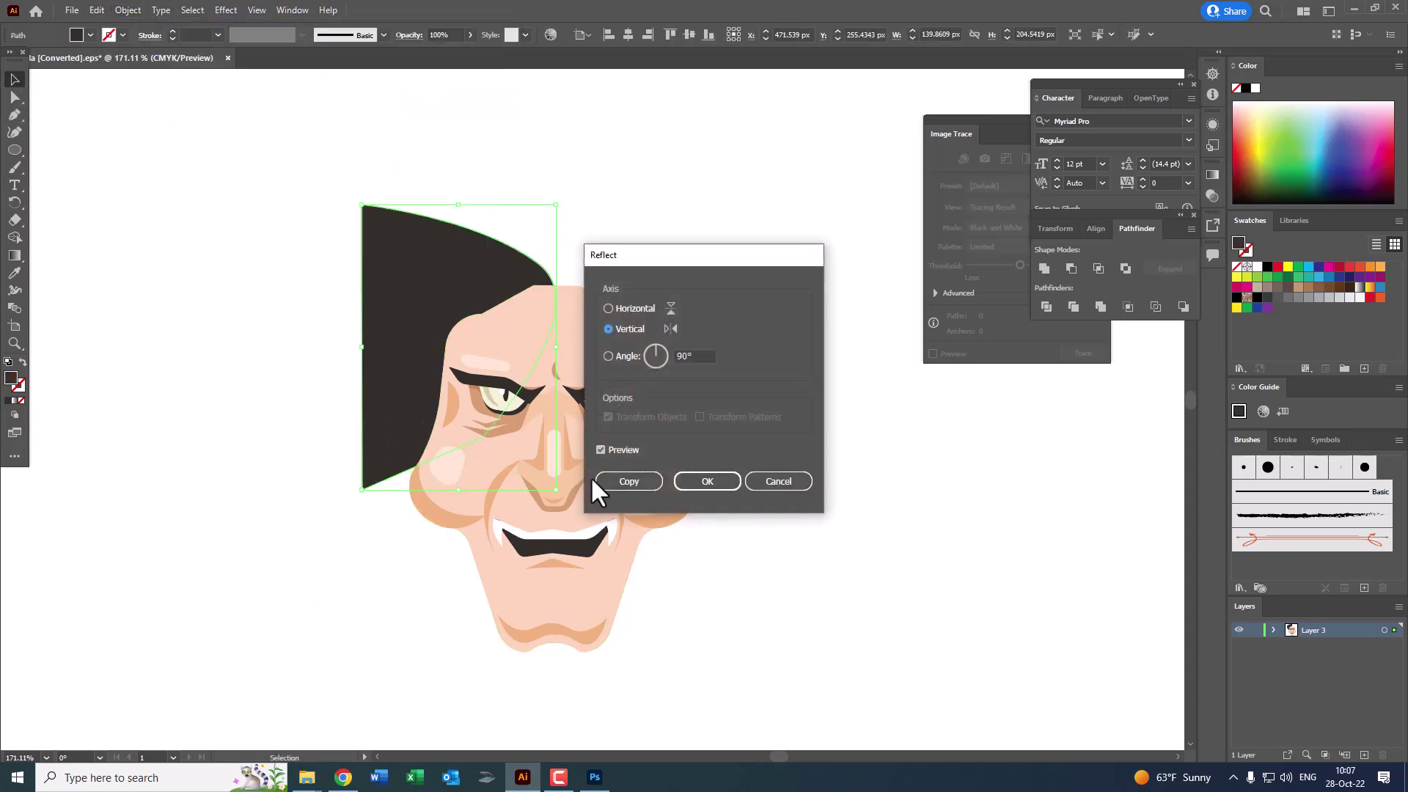
pyautogui.click(629, 481)
pyautogui.moveTo(426, 296); pyautogui.dragTo(597, 296)
pyautogui.click(628, 157)
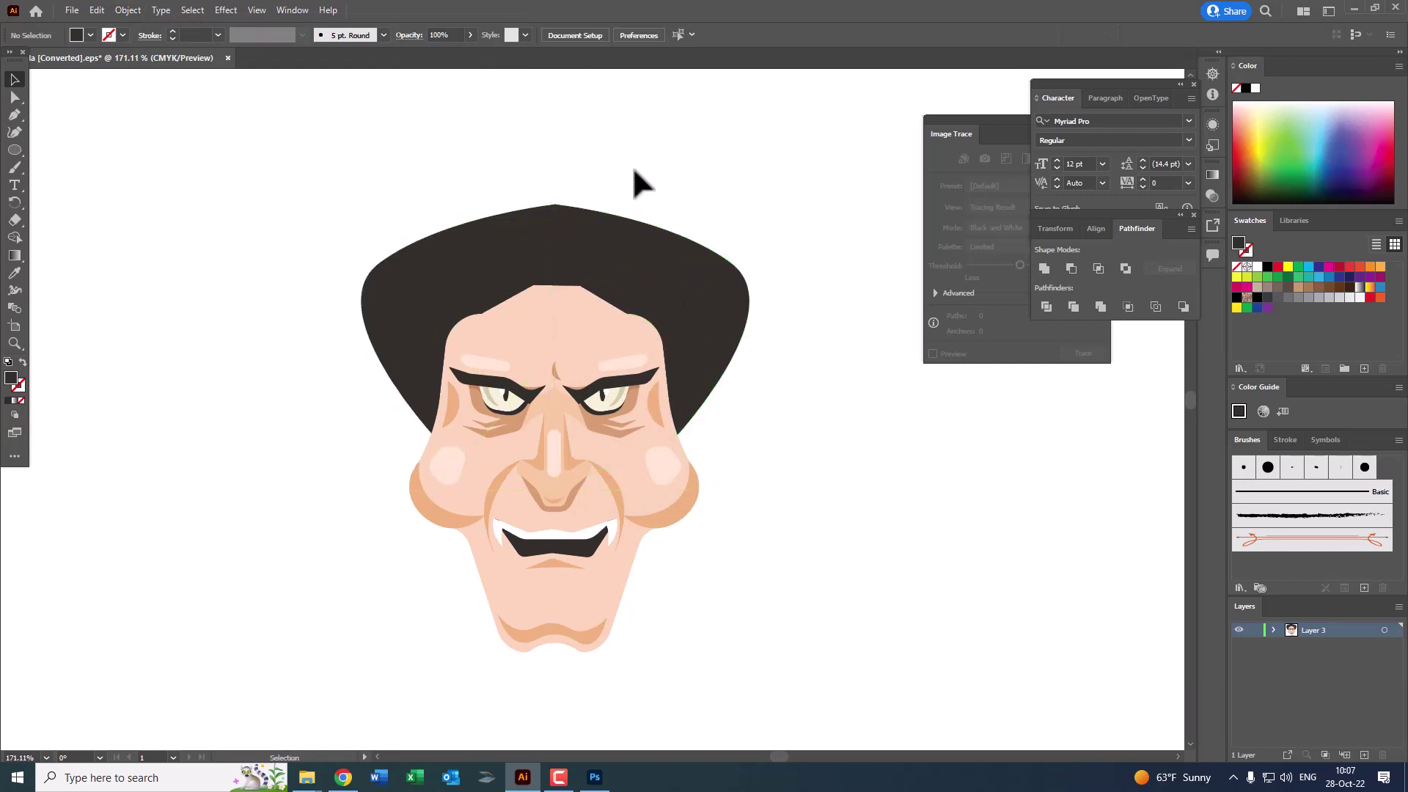
# Step: Unite the two hair halves into one shape and adjust its centre point
pyautogui.moveTo(537, 224); pyautogui.dragTo(538, 225)
pyautogui.click(1048, 269)
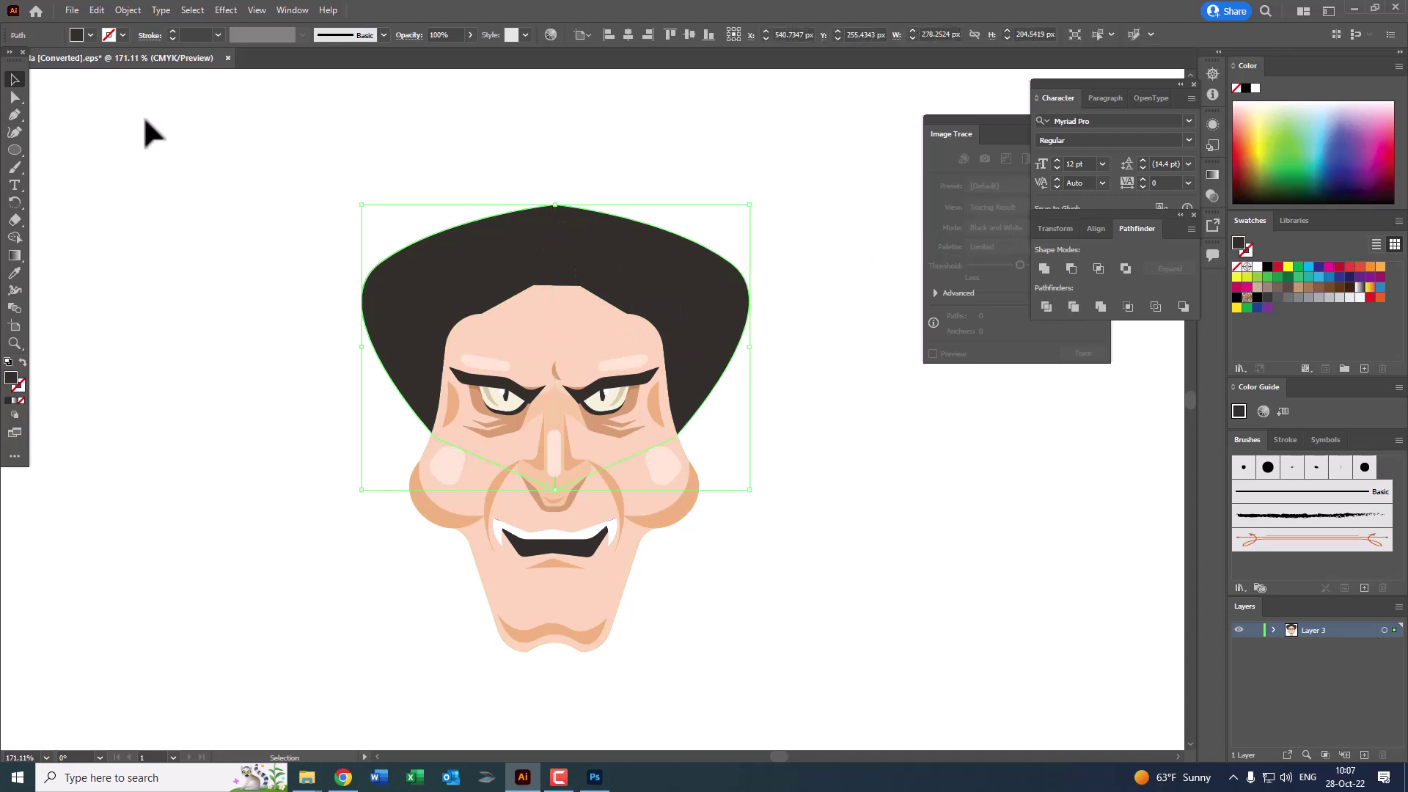
pyautogui.click(22, 100)
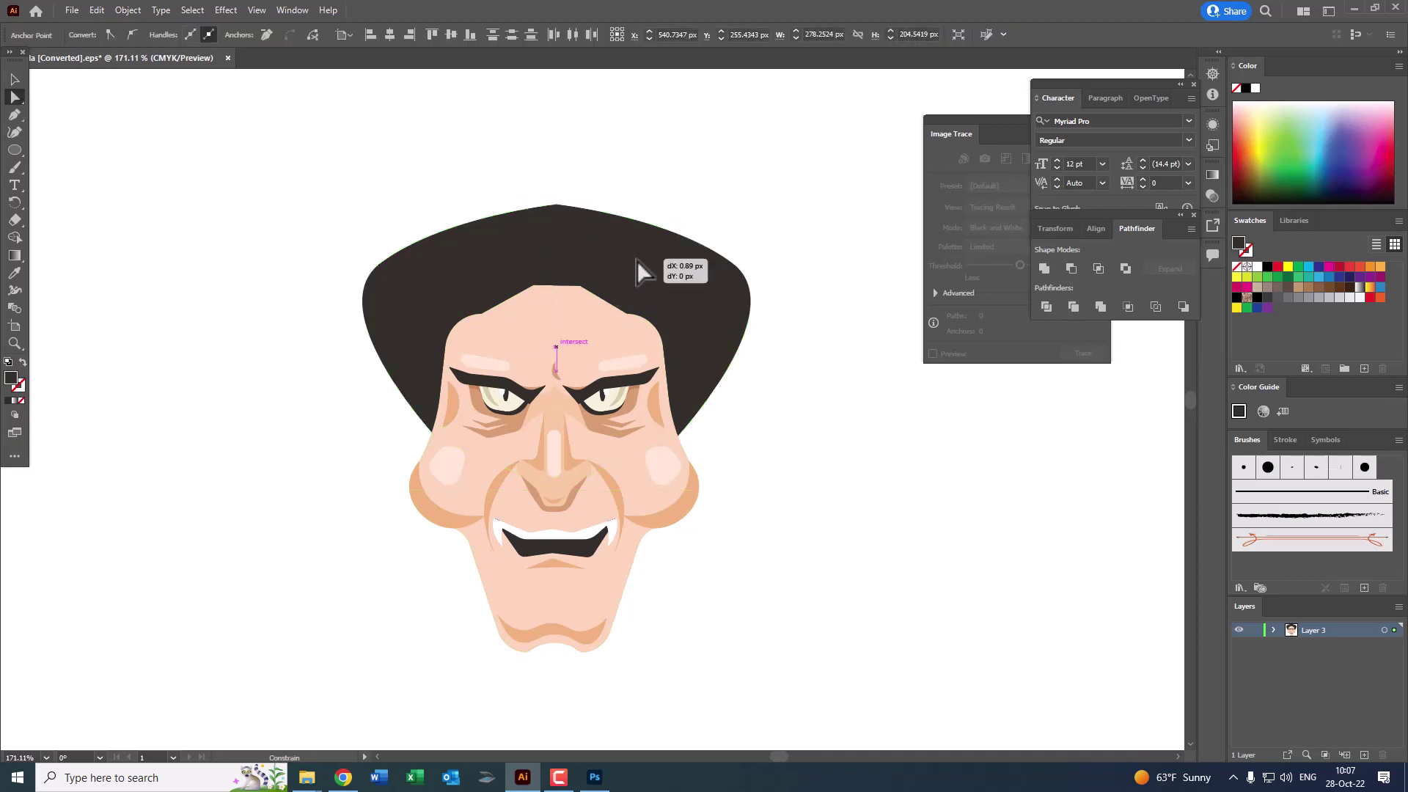
pyautogui.moveTo(632, 261); pyautogui.dragTo(637, 261)
pyautogui.click(15, 79)
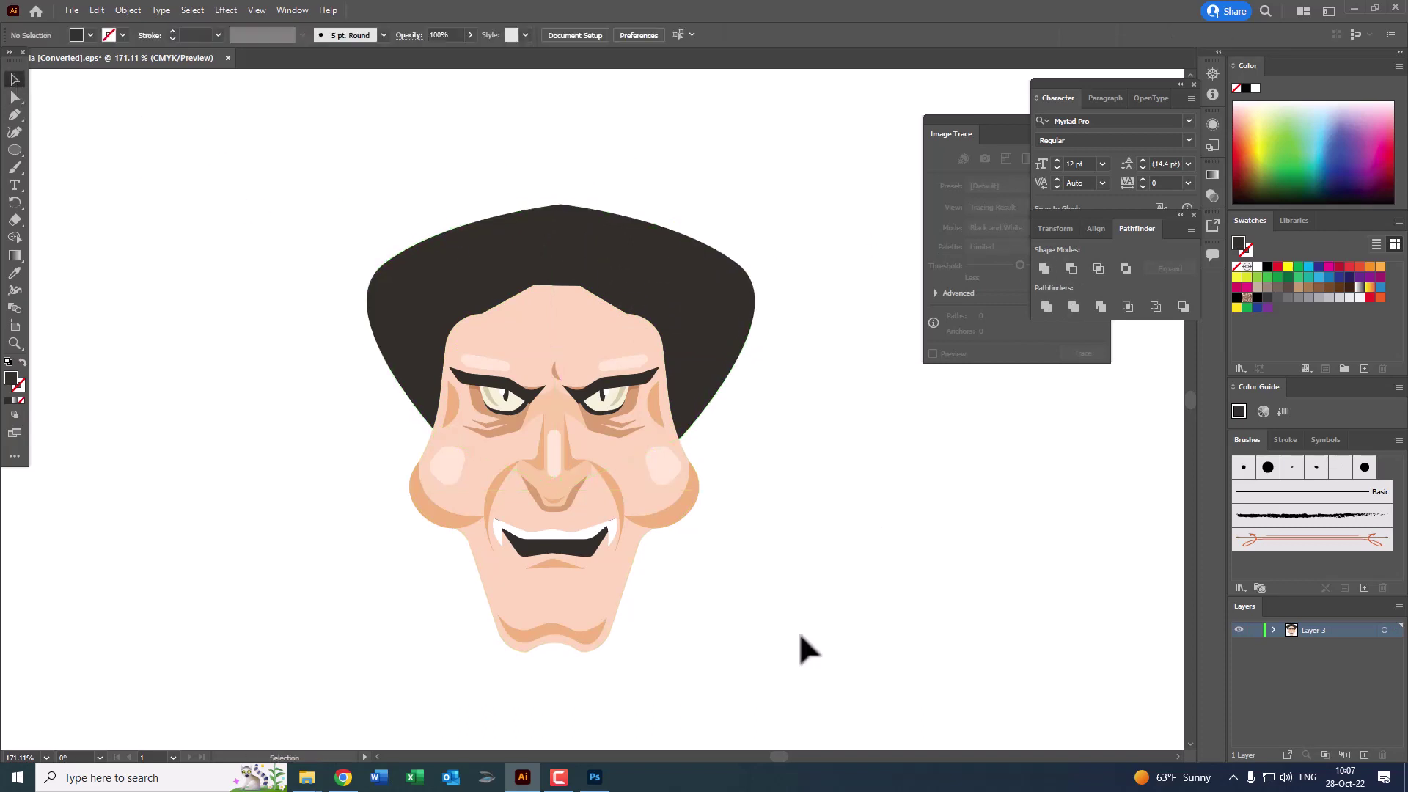
# Step: Group all the face parts together
pyautogui.moveTo(800, 644); pyautogui.dragTo(332, 300)
pyautogui.keyDown('shift'); pyautogui.click(679, 293); pyautogui.keyUp('shift')
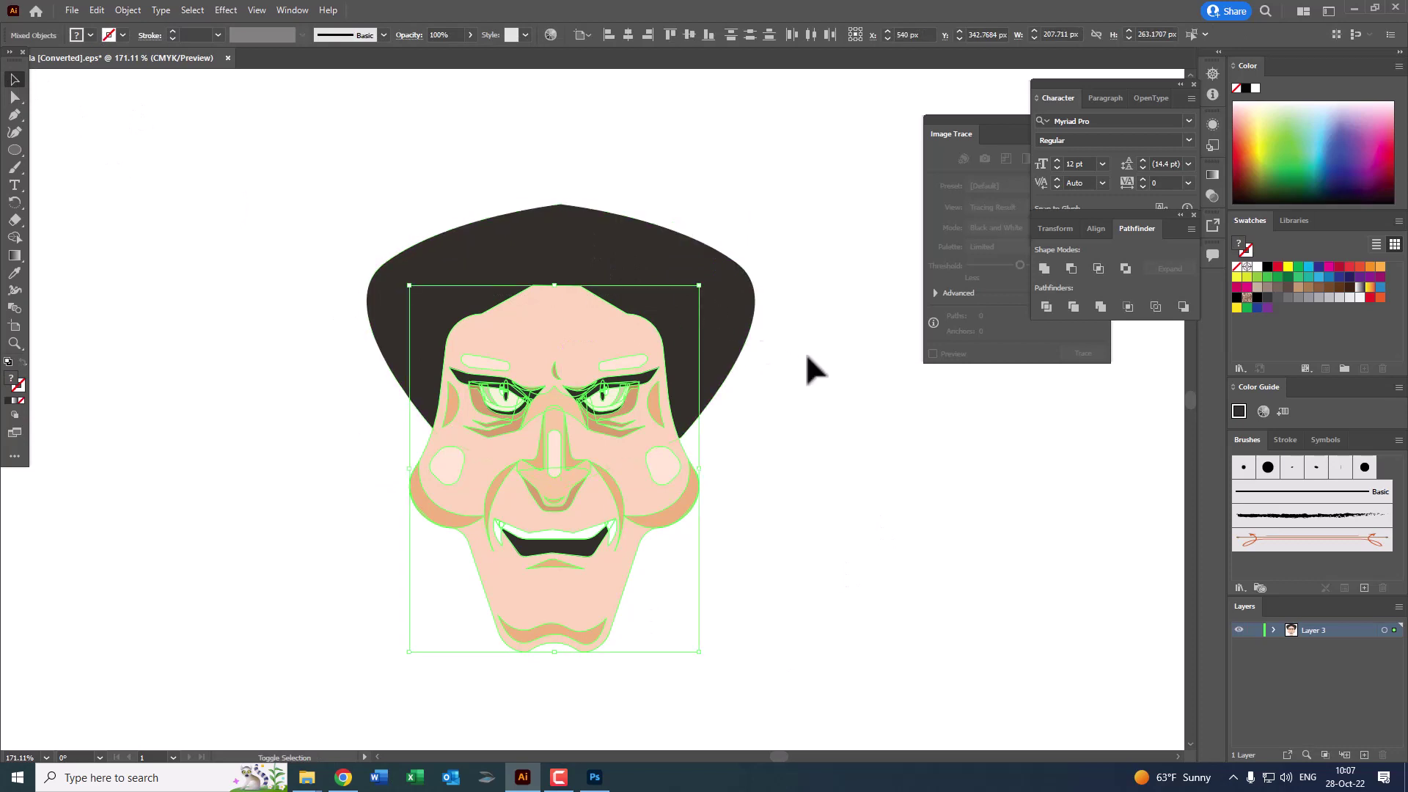
pyautogui.click(128, 10)
pyautogui.click(191, 82)
pyautogui.click(807, 550)
# Step: Centre the hair horizontally on the face
pyautogui.moveTo(807, 550); pyautogui.dragTo(496, 188)
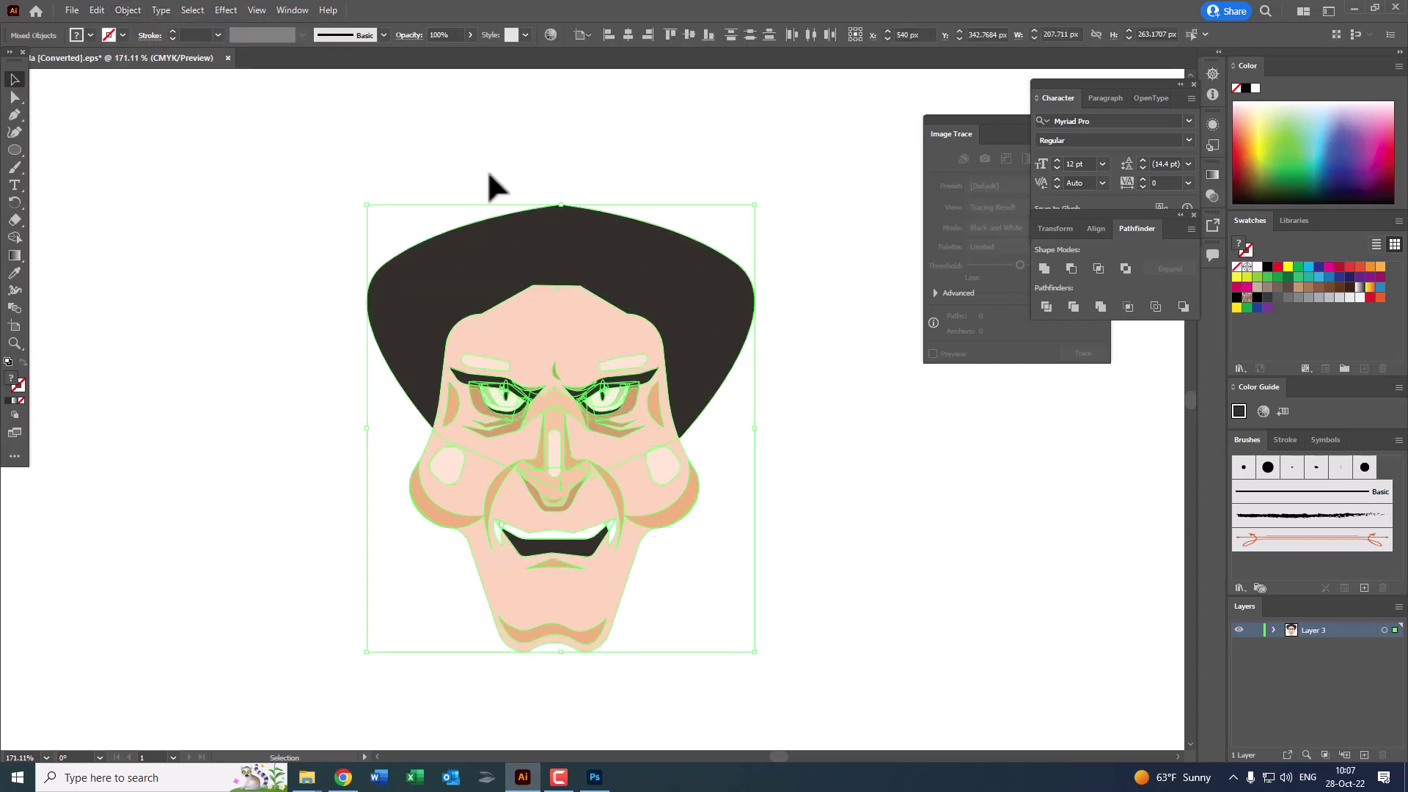
pyautogui.click(625, 34)
pyautogui.click(793, 236)
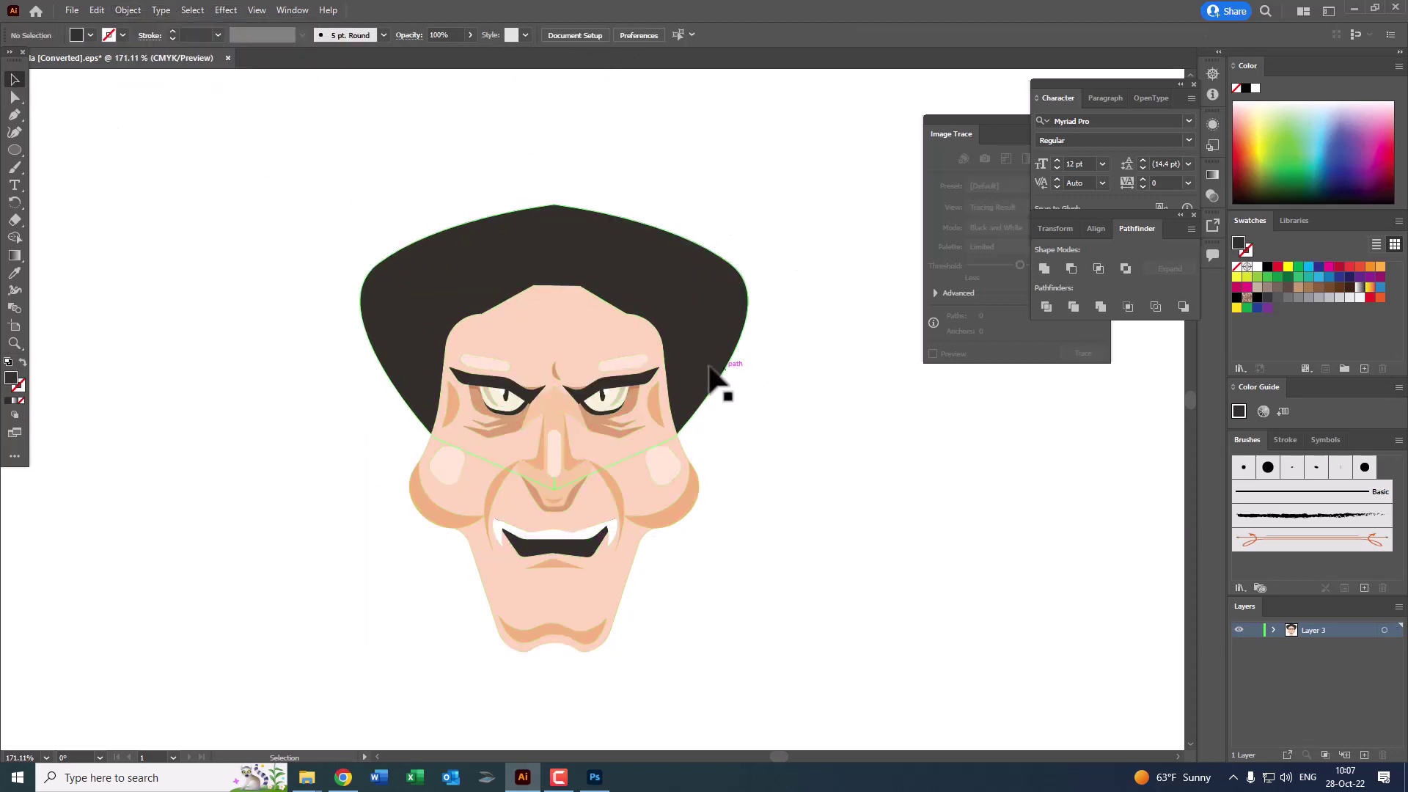
pyautogui.press('z')
pyautogui.moveTo(490, 288); pyautogui.dragTo(589, 342)
# Step: Draw one half of the widow's peak shape along the forehead hairline with the Pen tool
pyautogui.click(480, 285)
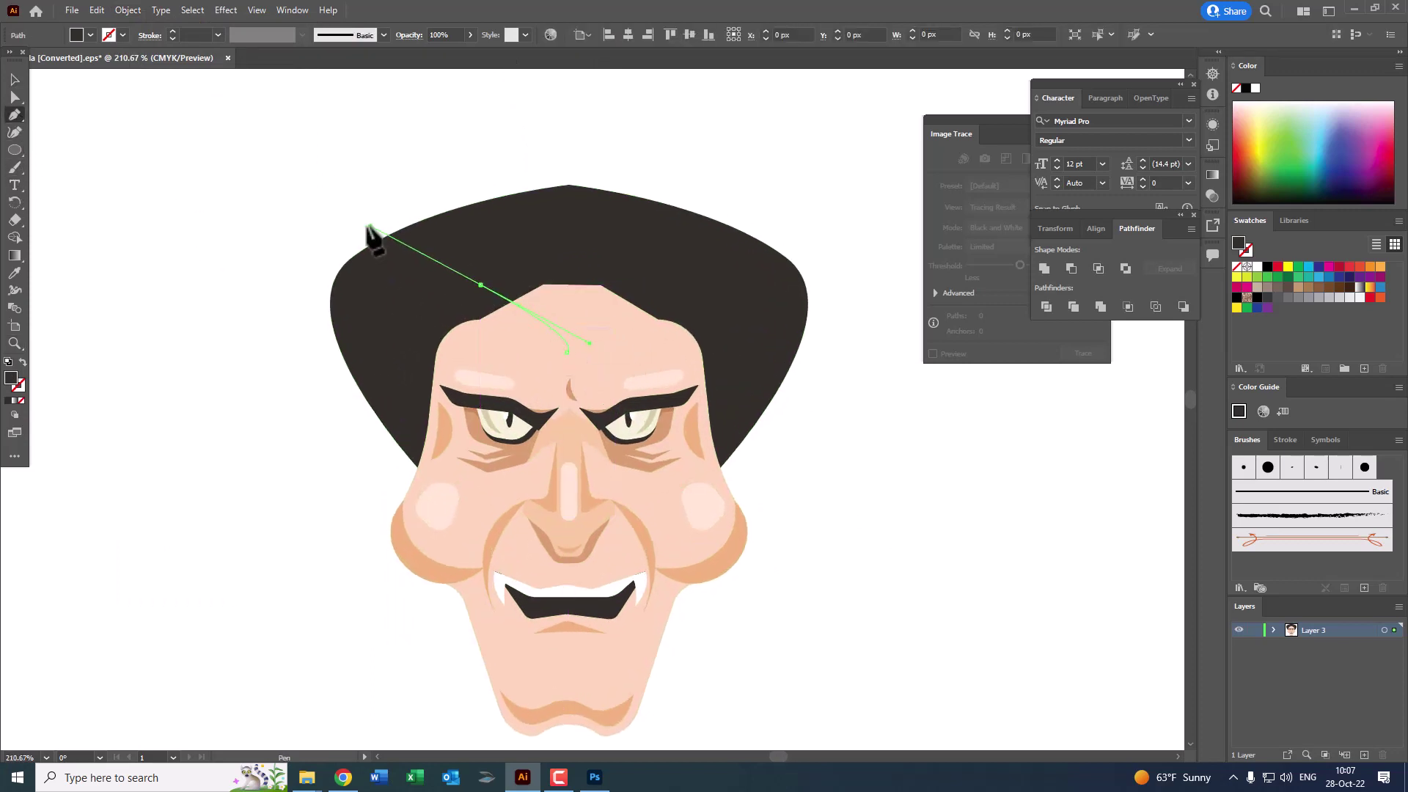
pyautogui.click(419, 268)
pyautogui.click(585, 247)
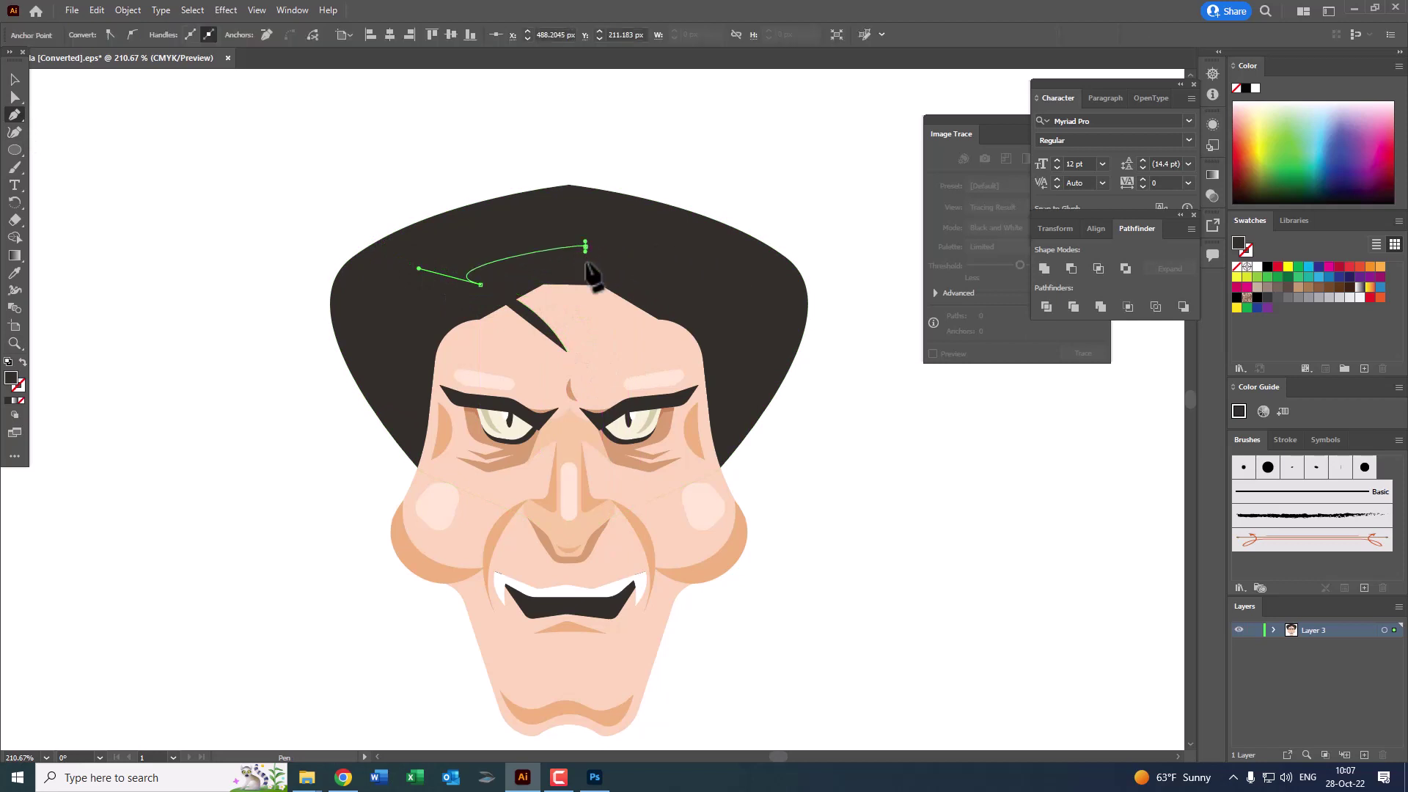
pyautogui.click(571, 351)
pyautogui.click(567, 352)
pyautogui.scroll(-2, 619, 362)
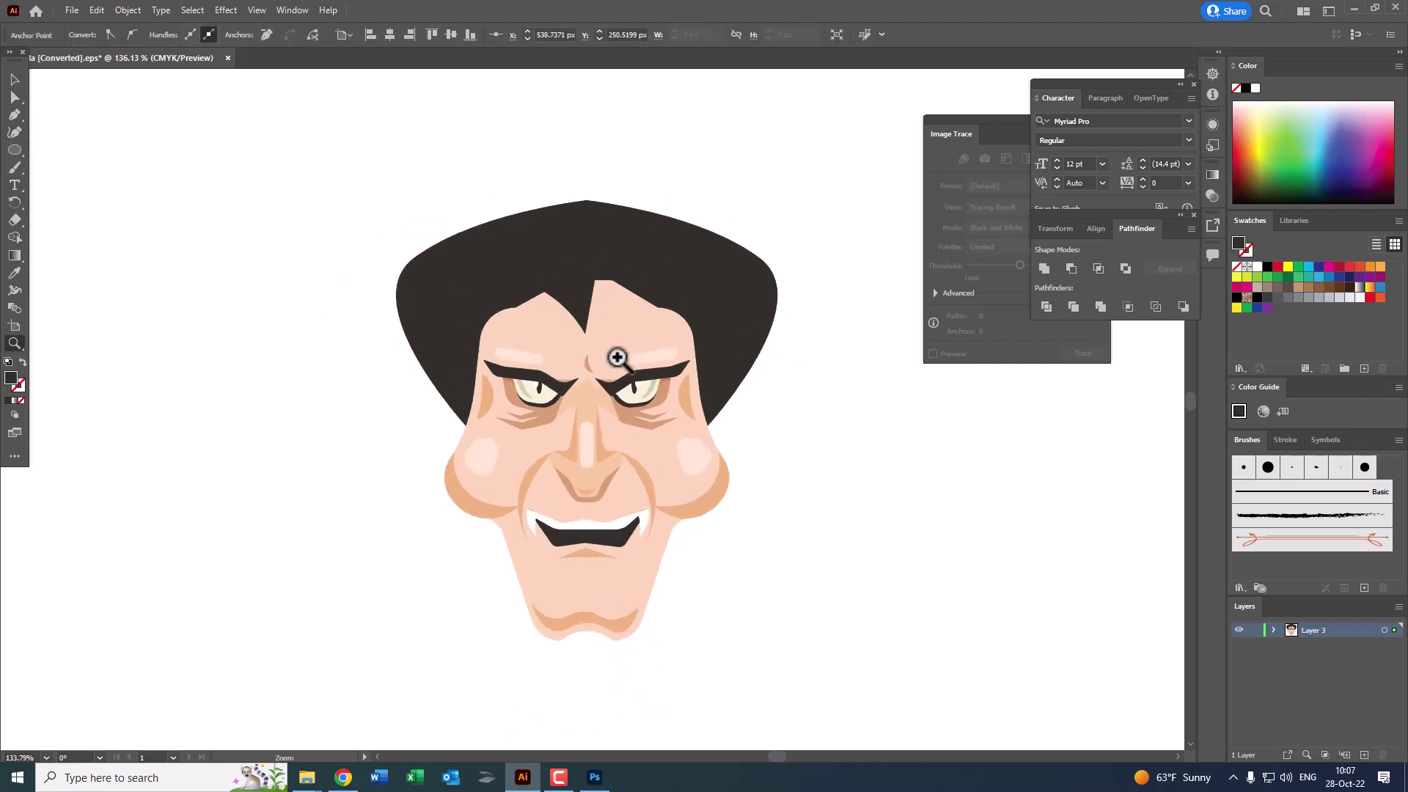
pyautogui.scroll(1, 619, 362)
# Step: Reflect-copy the peak half, move it to meet at the centre, and unite both halves
pyautogui.click(18, 82)
pyautogui.click(95, 10)
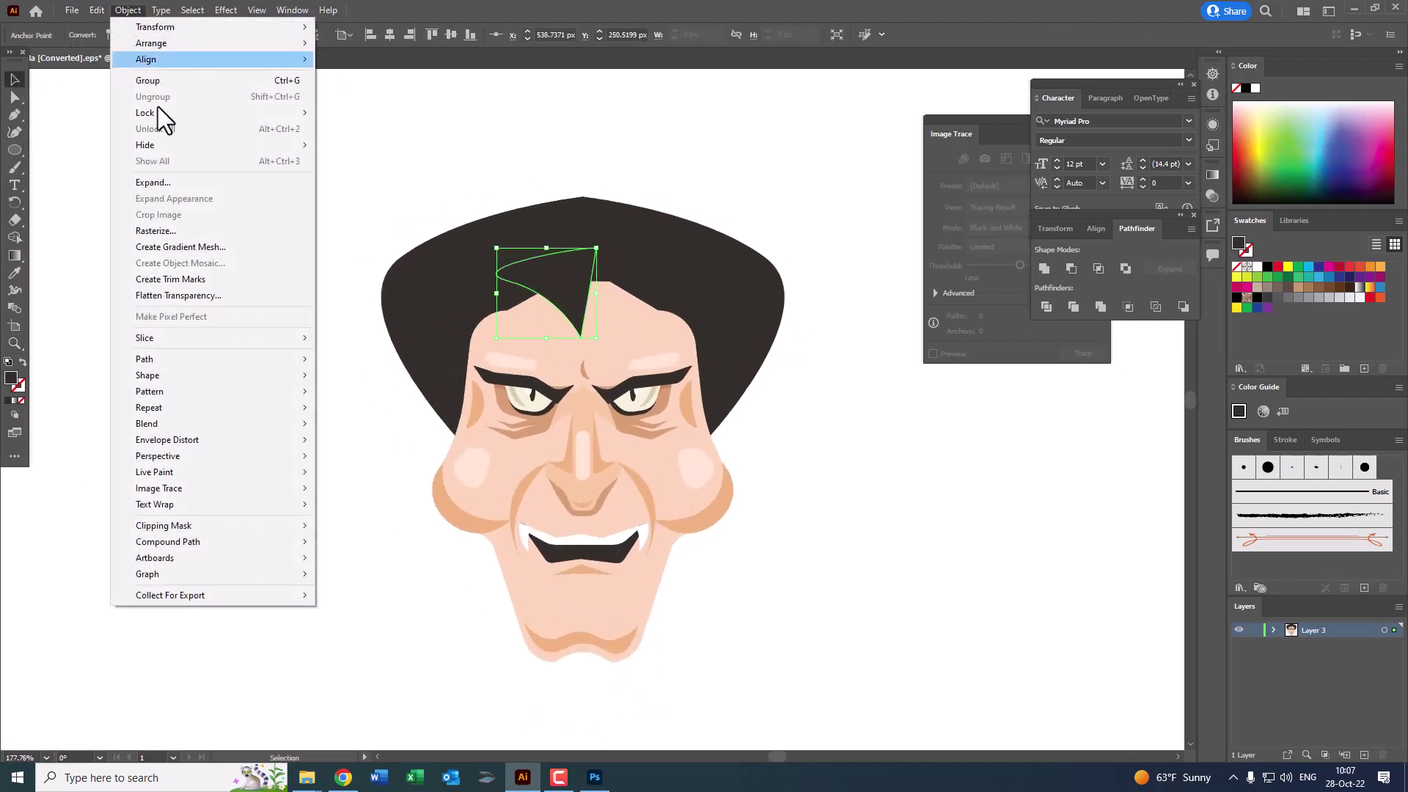
pyautogui.click(128, 10)
pyautogui.moveTo(156, 26)
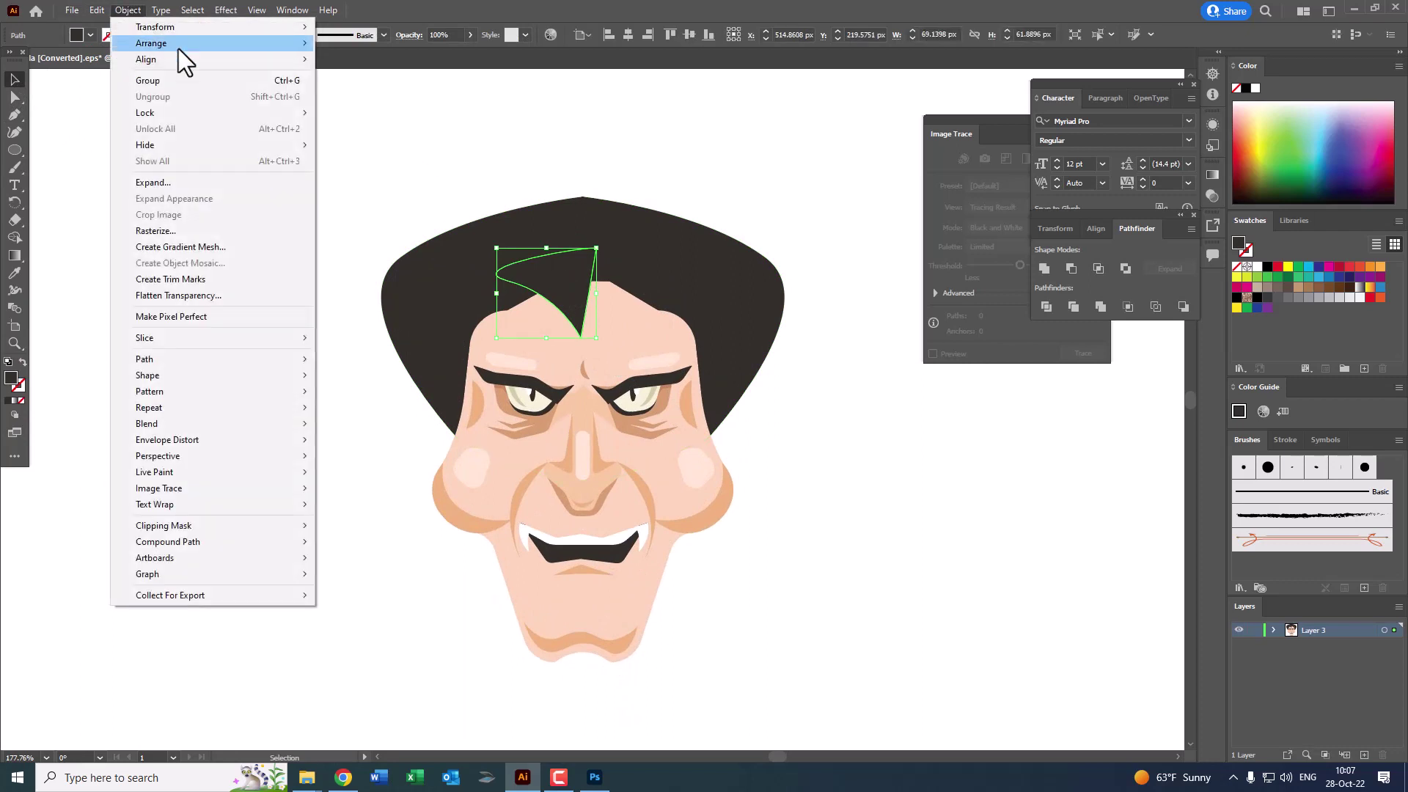
pyautogui.click(372, 80)
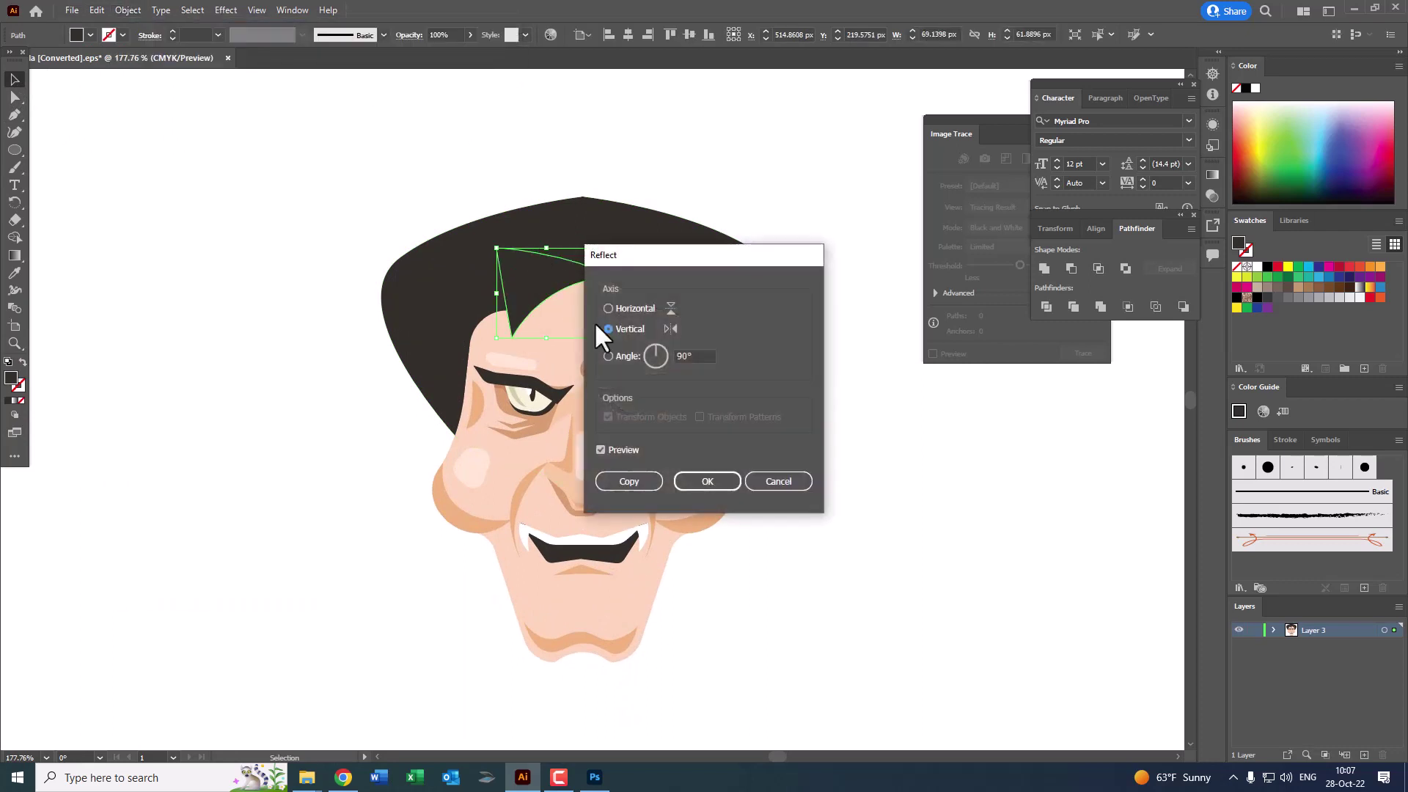
pyautogui.click(624, 479)
pyautogui.moveTo(544, 315); pyautogui.dragTo(619, 324)
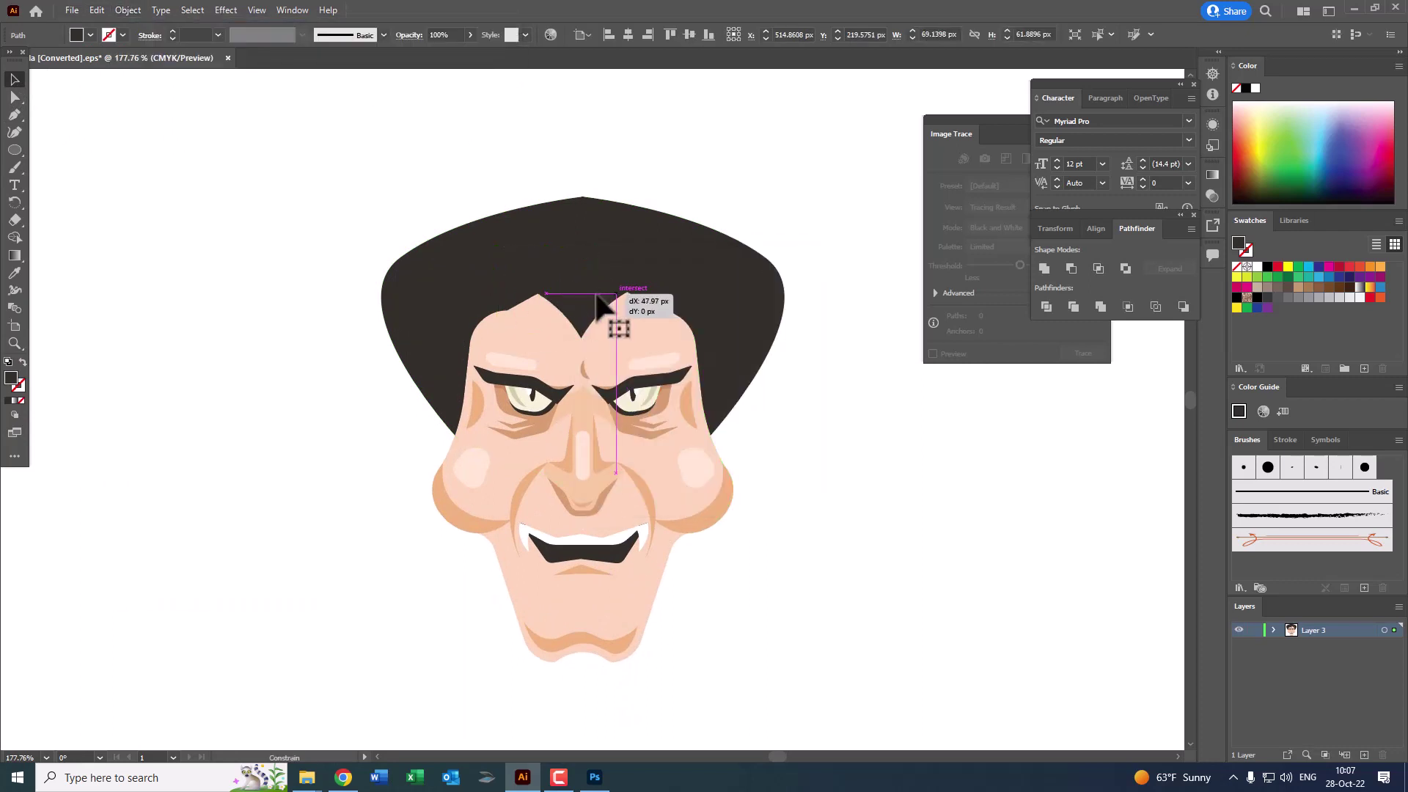
pyautogui.keyDown('shift'); pyautogui.click(566, 292); pyautogui.keyUp('shift')
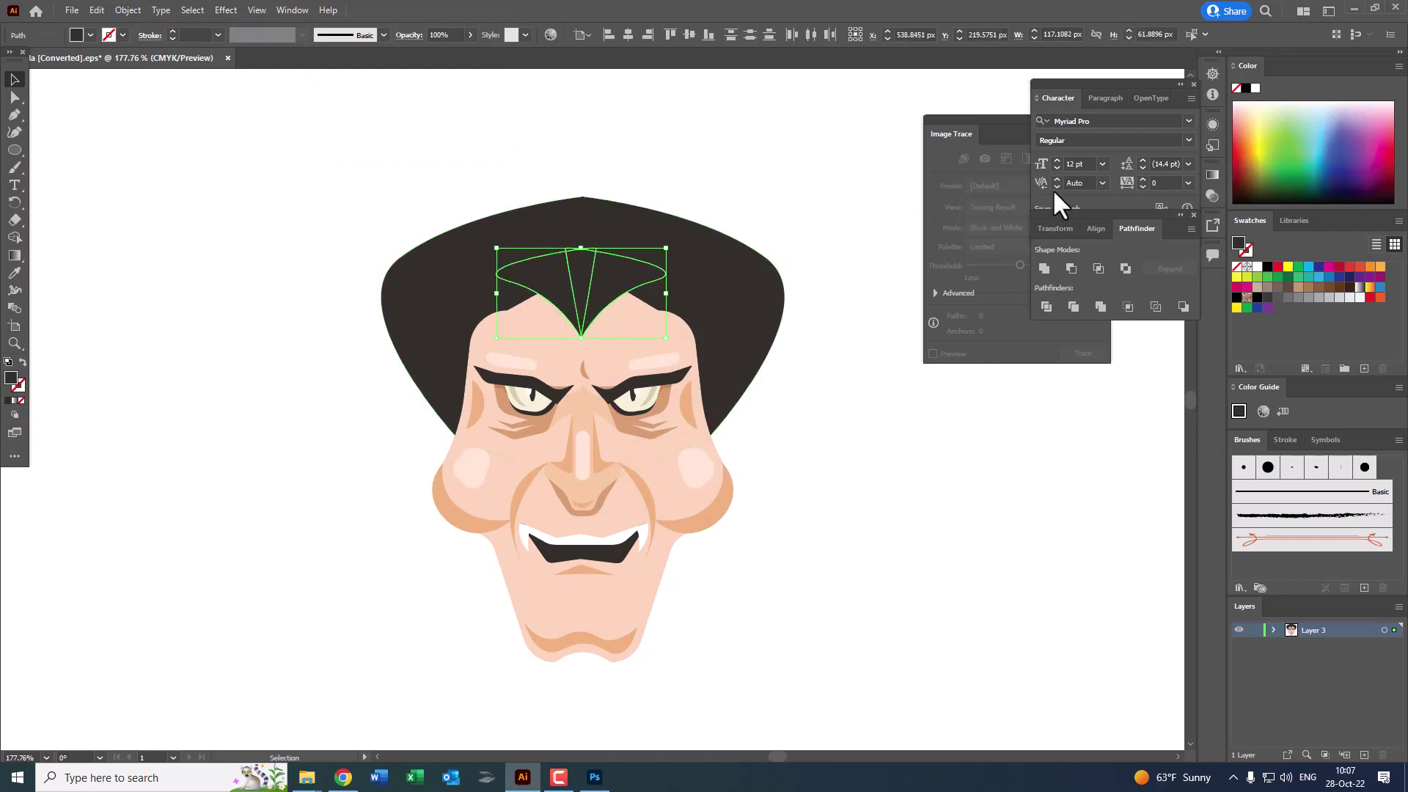
pyautogui.click(1044, 268)
# Step: Zoom out and in to inspect the merged widow's peak on the head
pyautogui.click(1012, 430)
pyautogui.press('z')
pyautogui.moveTo(811, 449); pyautogui.dragTo(153, 244)
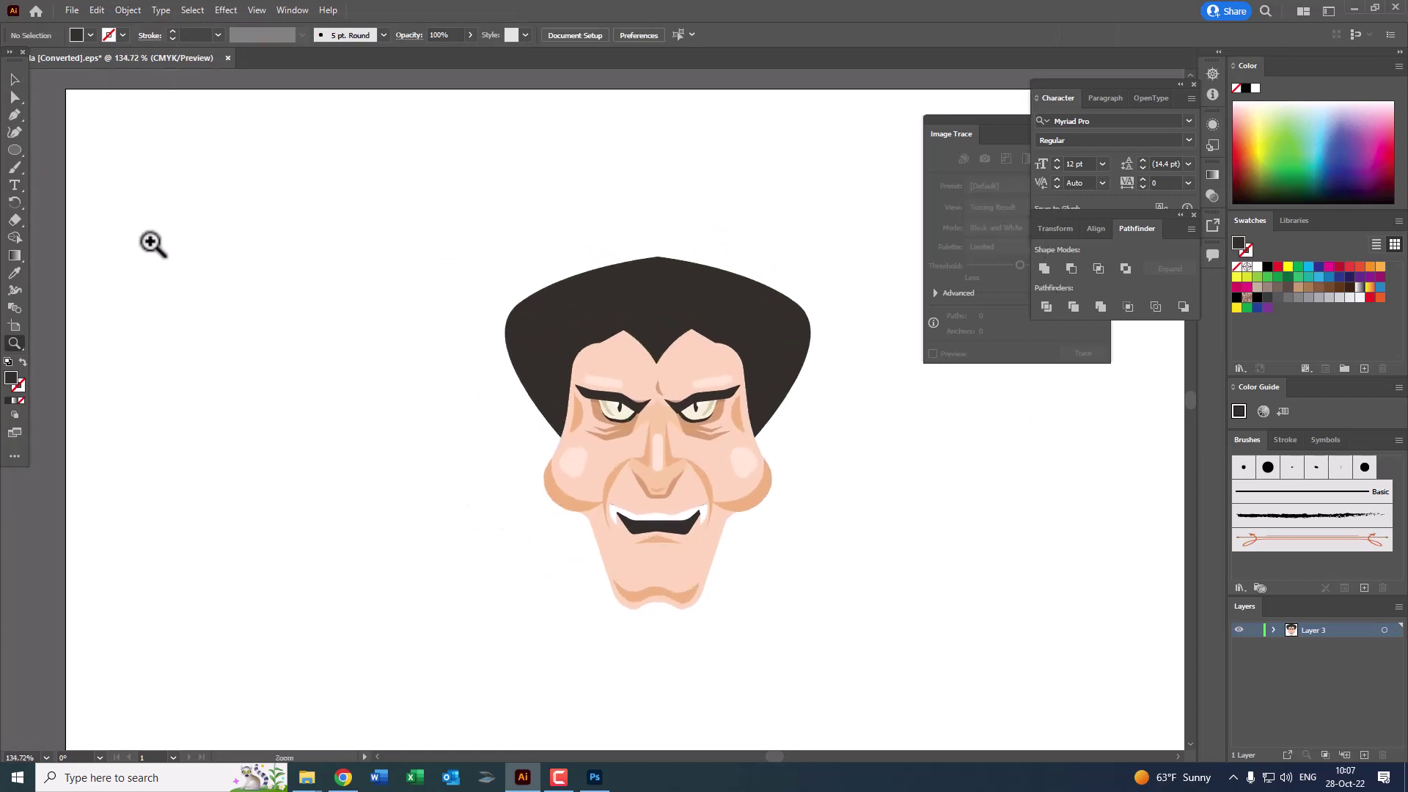
pyautogui.moveTo(328, 153); pyautogui.dragTo(812, 567)
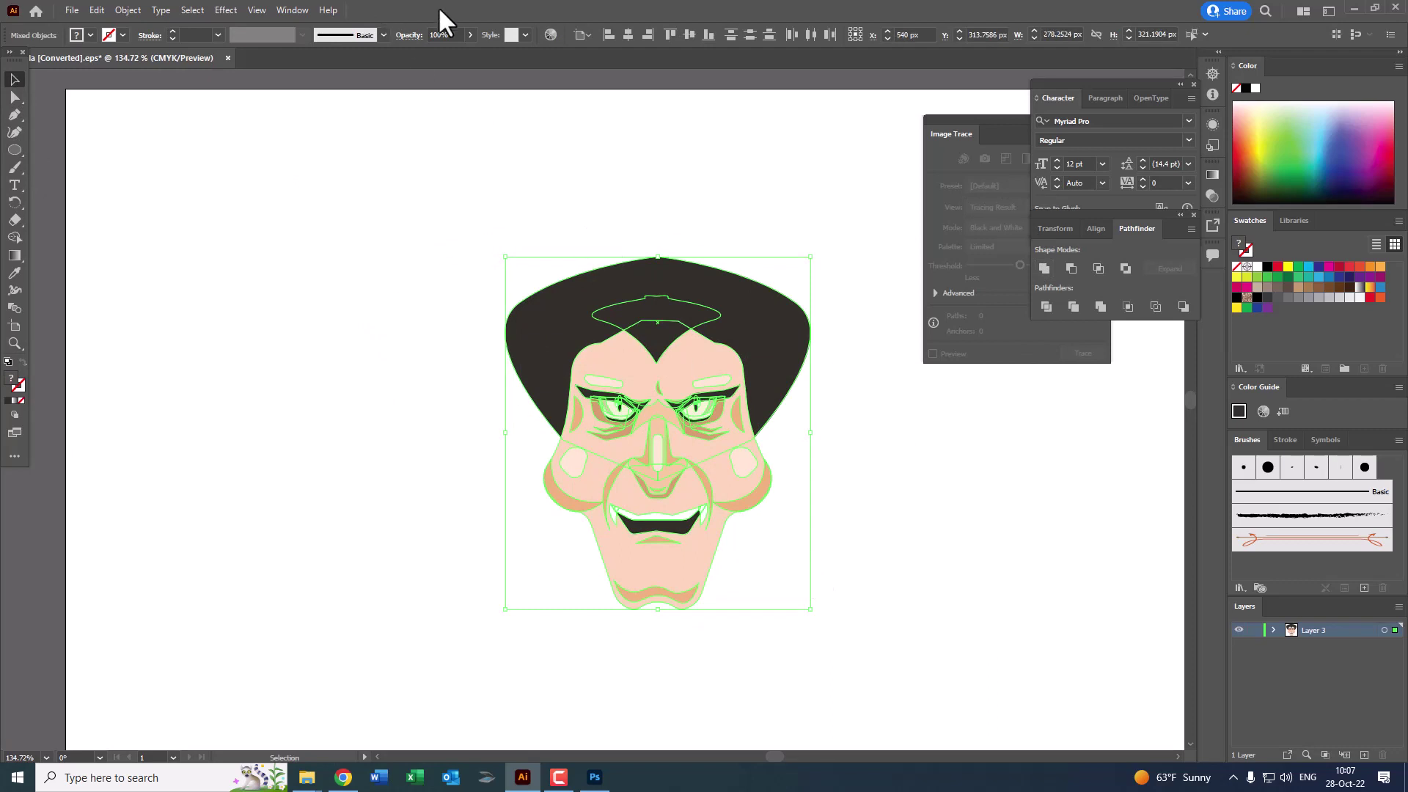
pyautogui.click(890, 477)
pyautogui.press('z')
pyautogui.moveTo(661, 378); pyautogui.dragTo(716, 399)
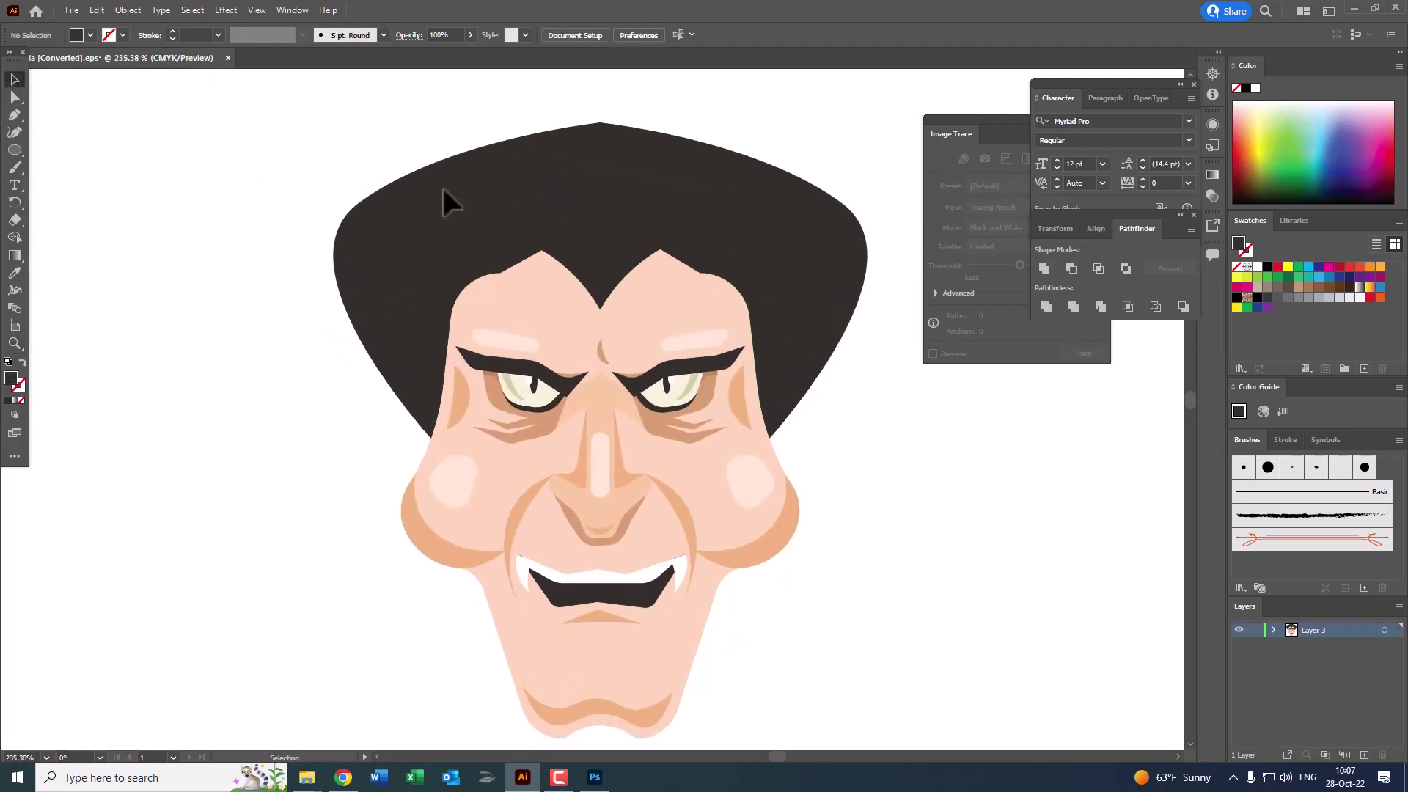
pyautogui.click(629, 253)
pyautogui.press('z')
pyautogui.moveTo(628, 253); pyautogui.dragTo(519, 204)
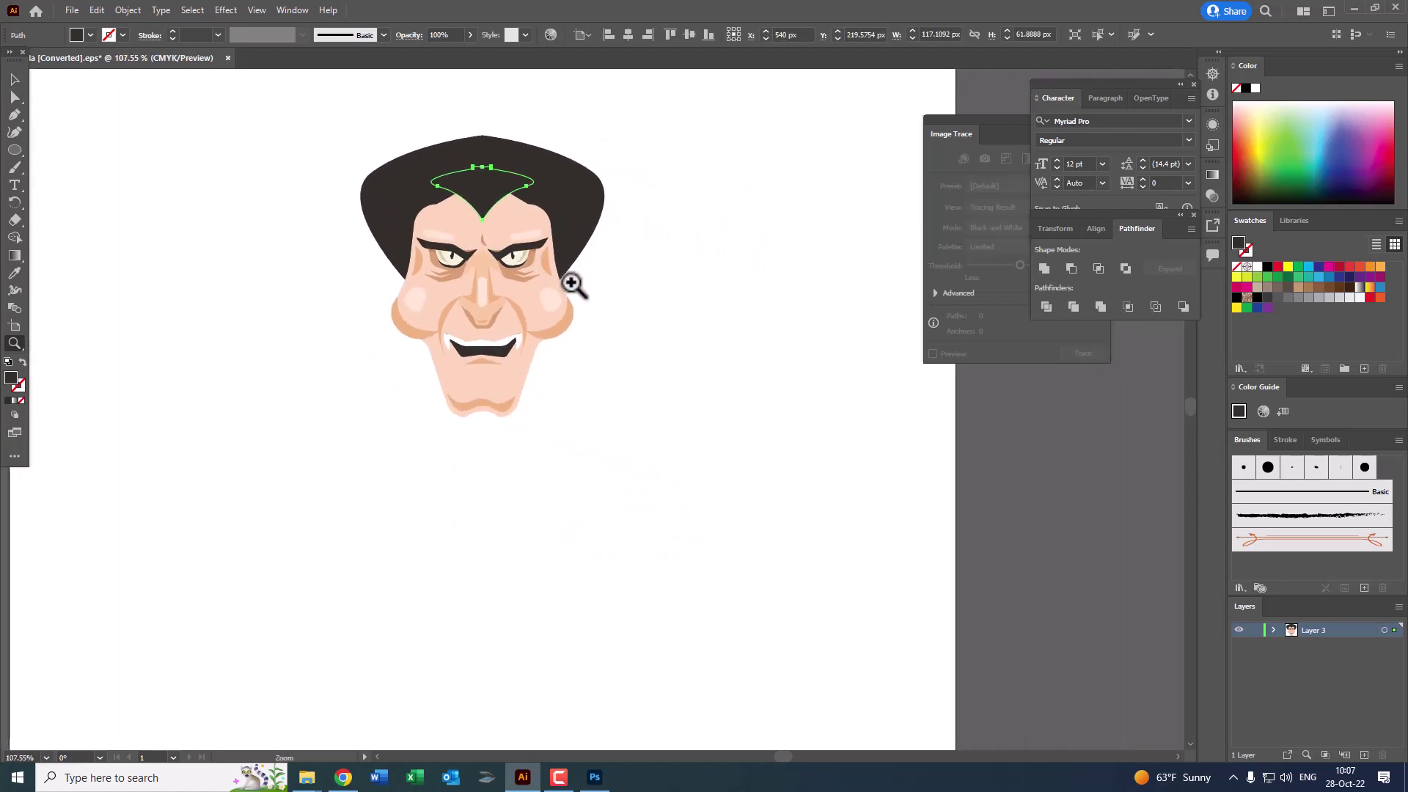
# Step: Draw a closed curved ear outline beside the right side of the face
pyautogui.click(571, 283)
pyautogui.click(15, 115)
pyautogui.click(601, 266)
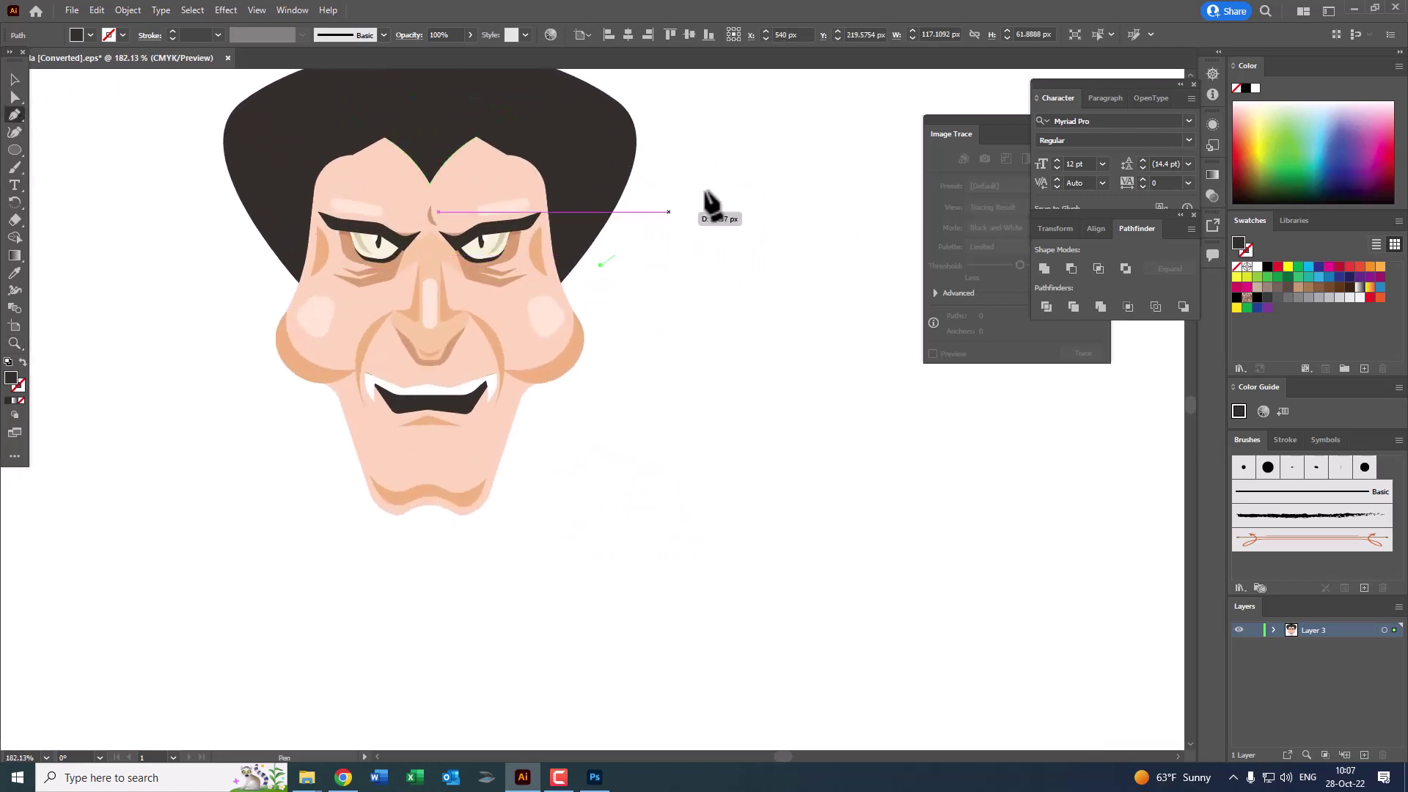
pyautogui.moveTo(696, 202); pyautogui.dragTo(732, 200)
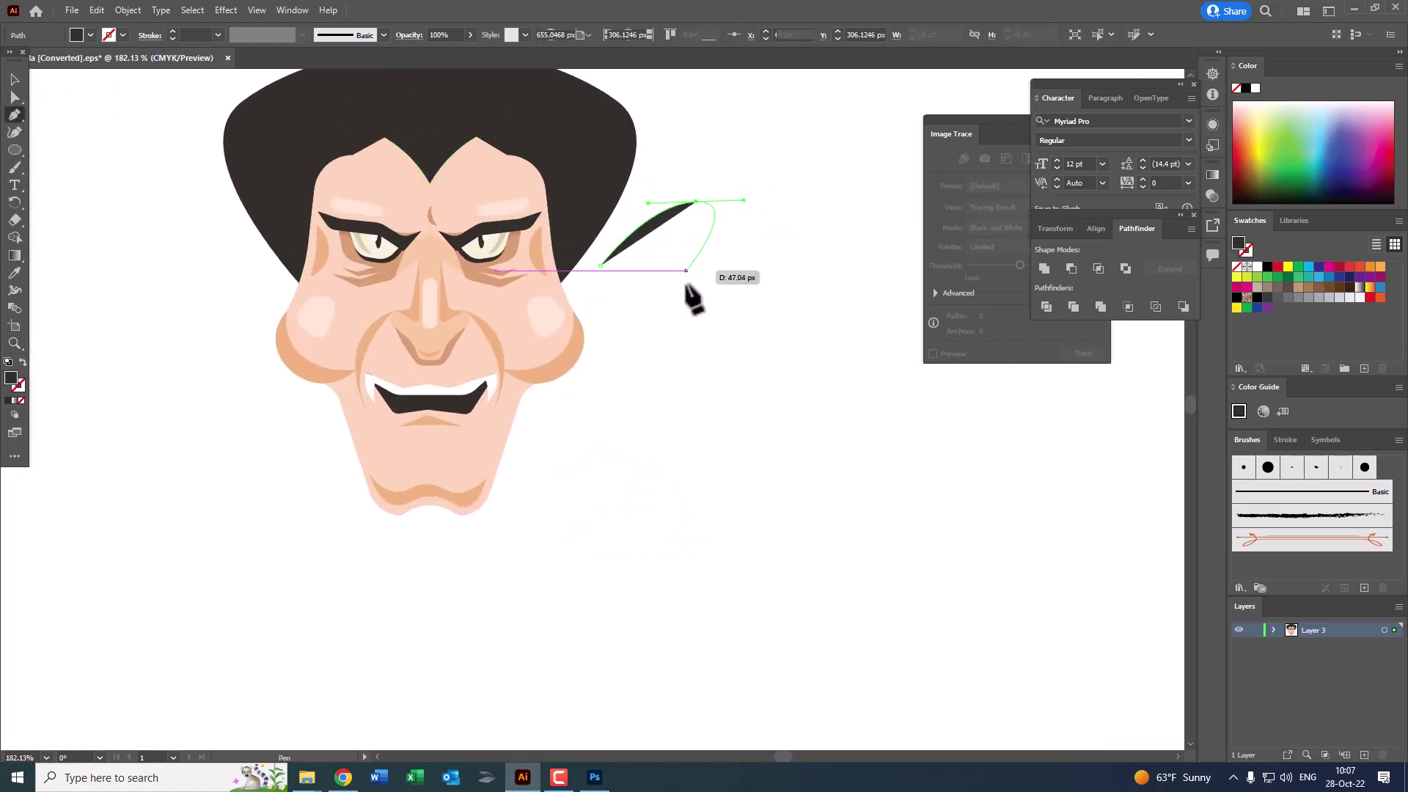
pyautogui.moveTo(692, 297); pyautogui.dragTo(708, 352)
pyautogui.moveTo(627, 373); pyautogui.dragTo(606, 335)
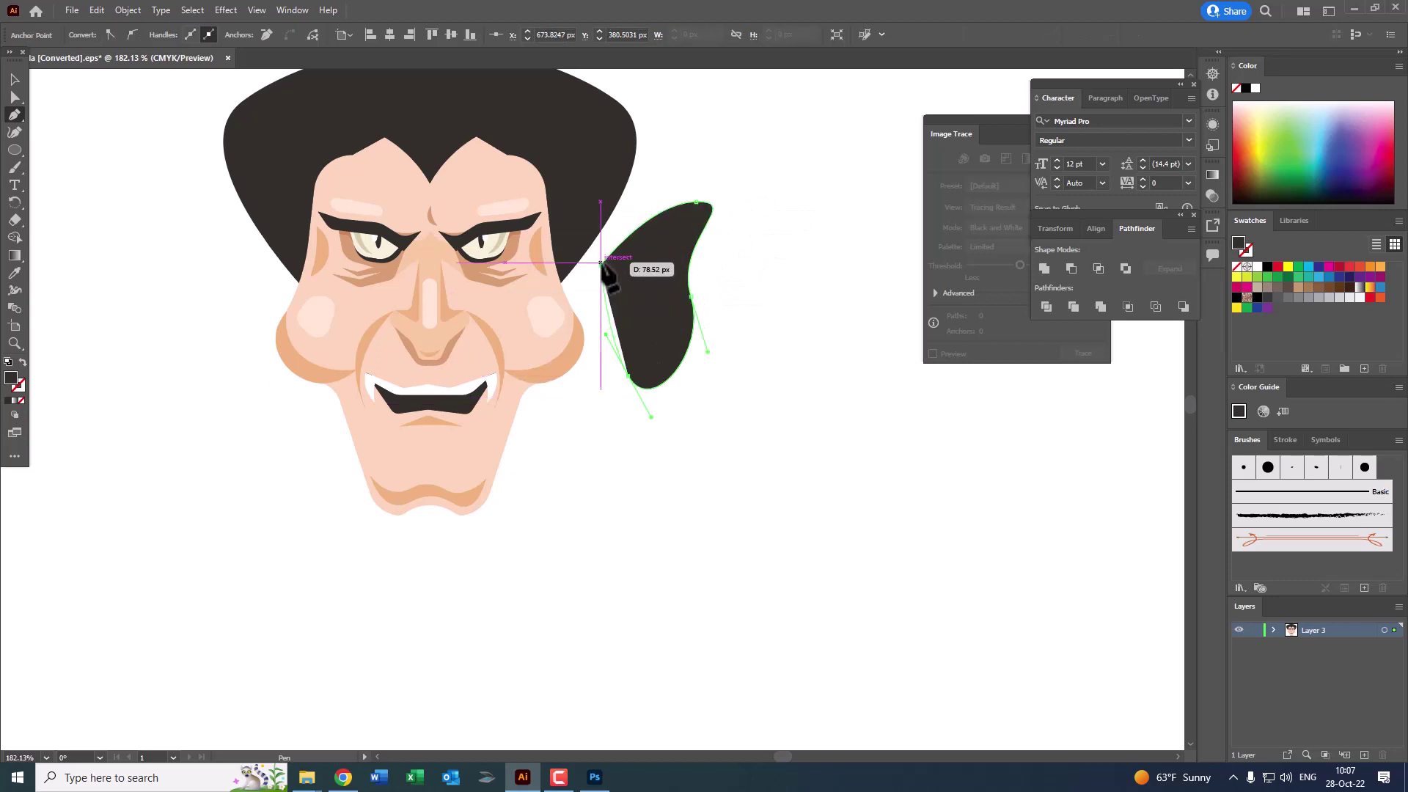
pyautogui.click(600, 266)
# Step: Fill the ear with the face's skin colour, settling on the darker skin shade
pyautogui.click(14, 273)
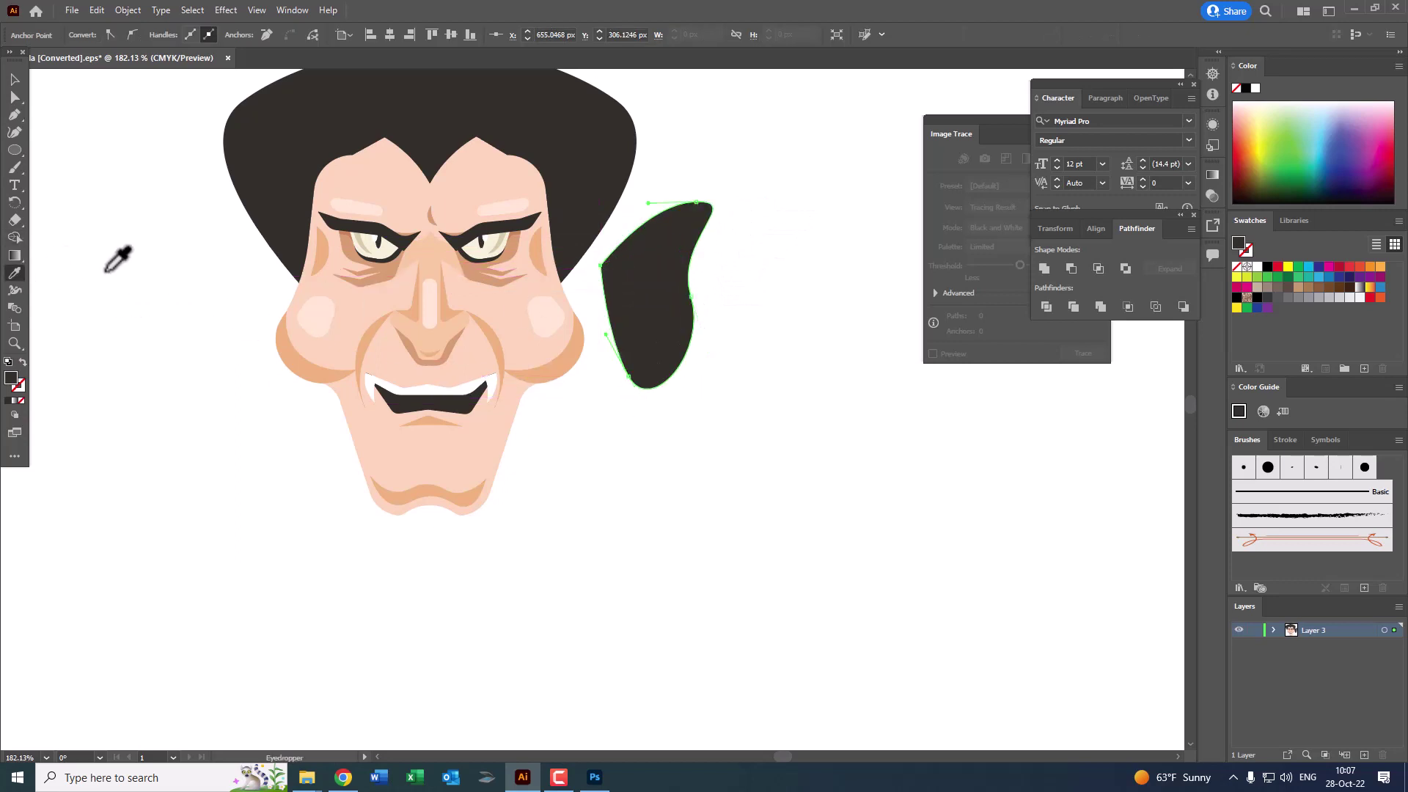
pyautogui.click(496, 293)
pyautogui.press('z')
pyautogui.moveTo(644, 302); pyautogui.dragTo(626, 339)
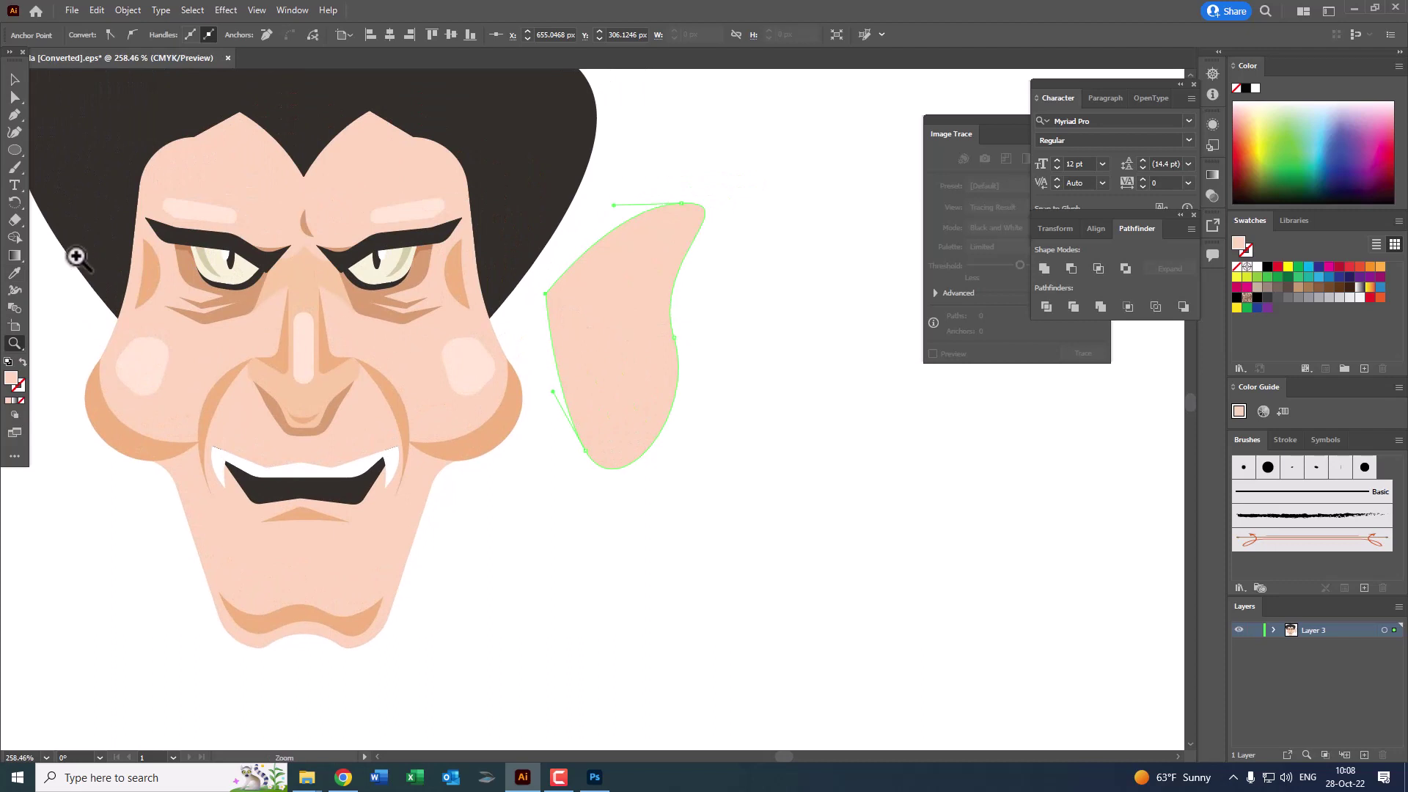
pyautogui.click(14, 273)
pyautogui.click(445, 271)
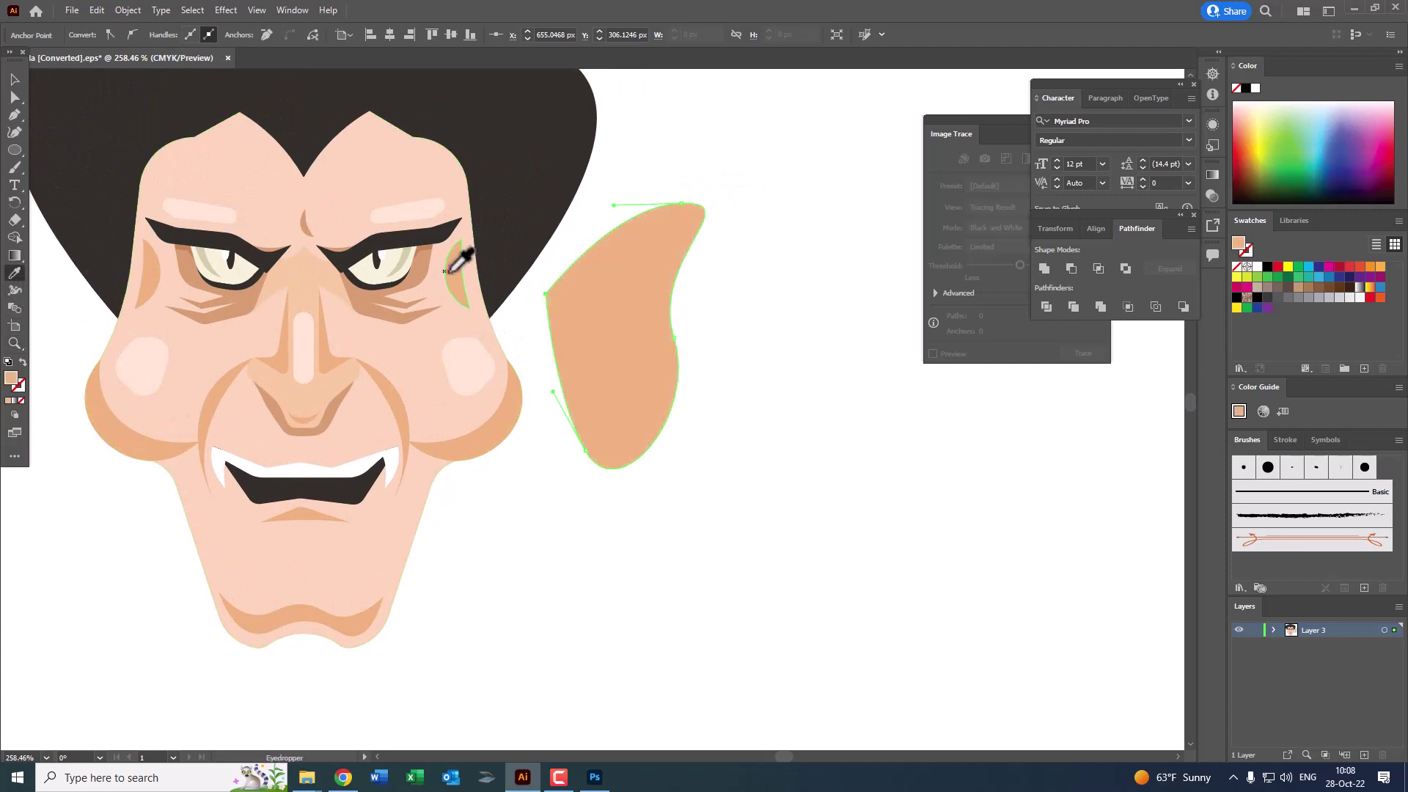
# Step: Reshape the ear with the Curvature Tool: raised pointed tip, notched right edge, curled lower lobe
pyautogui.click(16, 132)
pyautogui.moveTo(689, 204); pyautogui.dragTo(695, 188)
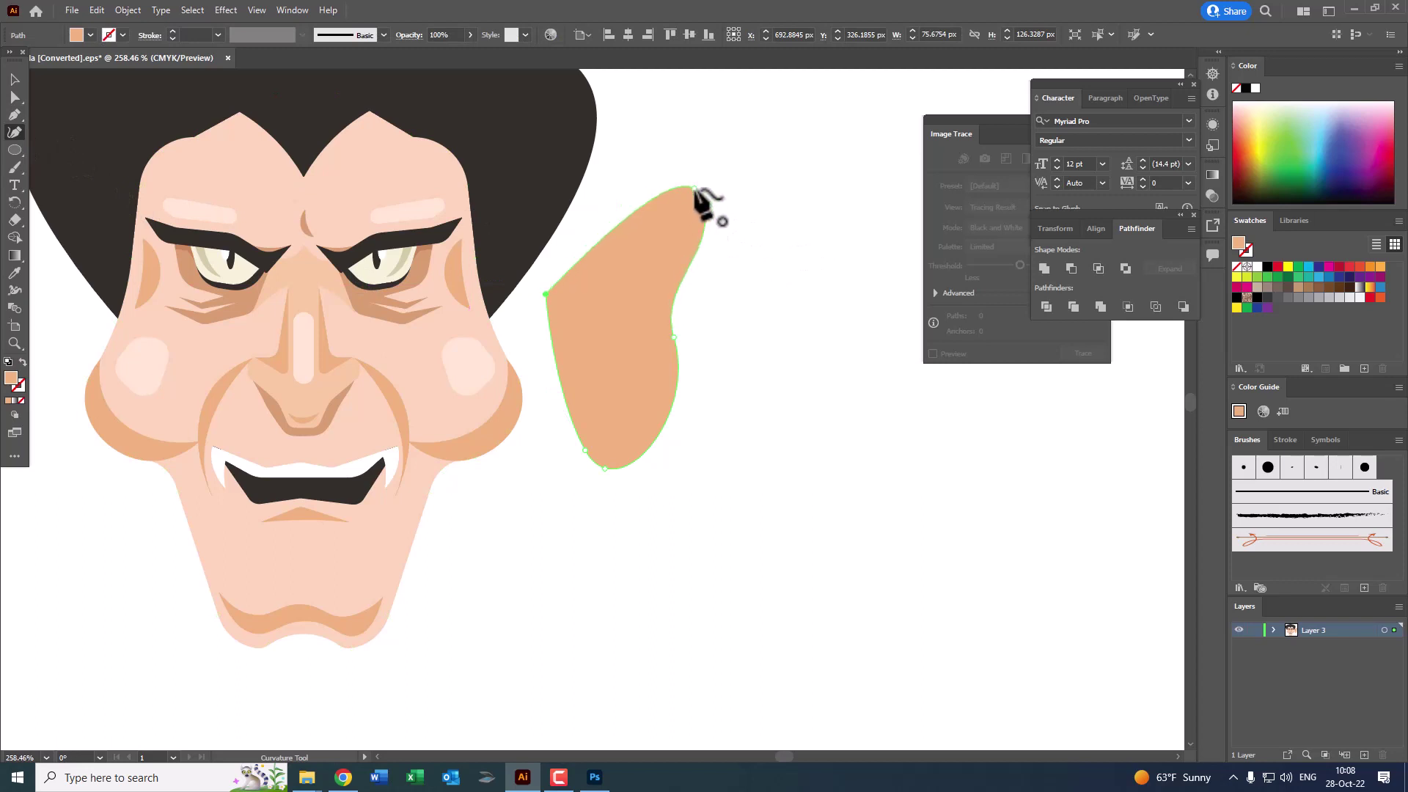
pyautogui.click(704, 208)
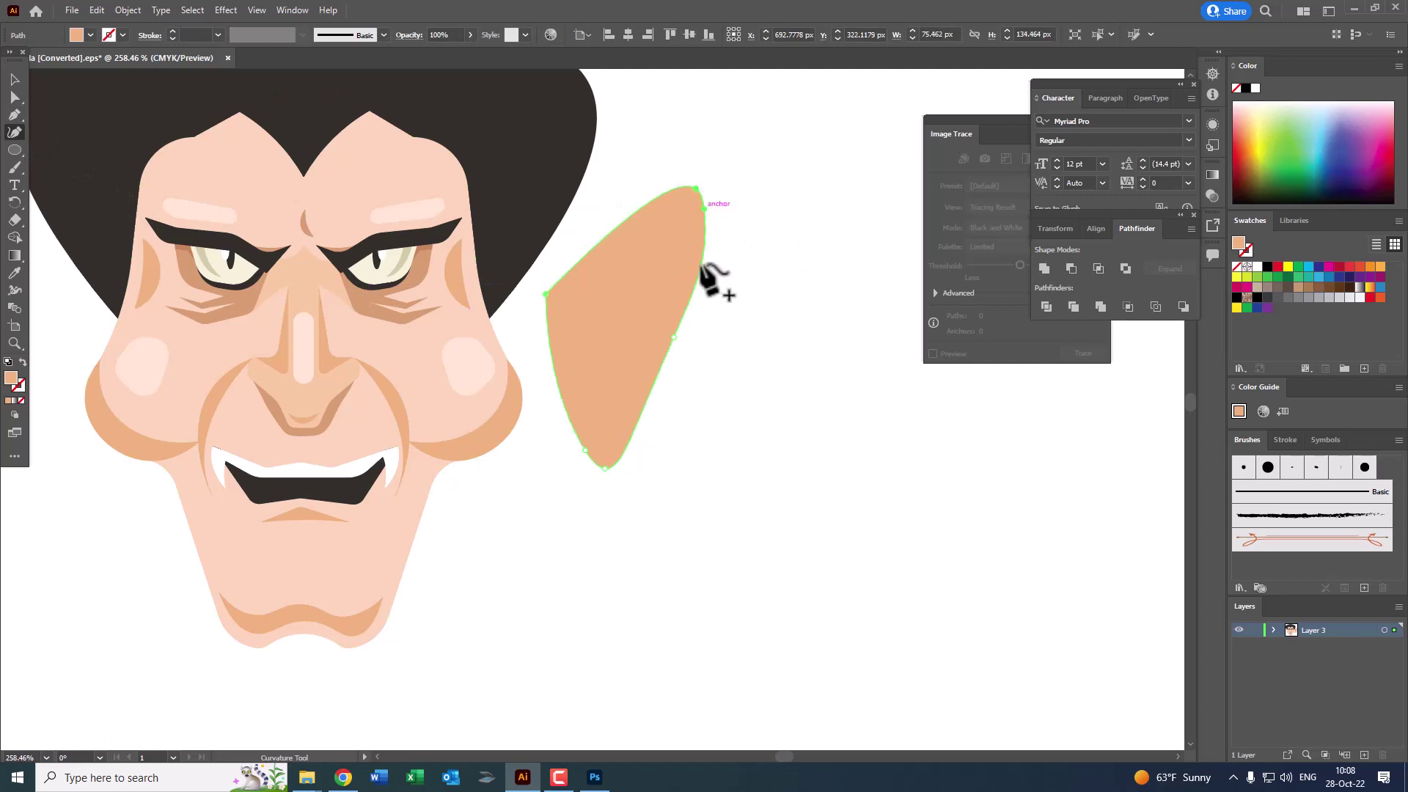
pyautogui.click(679, 307)
pyautogui.moveTo(679, 306); pyautogui.dragTo(657, 323)
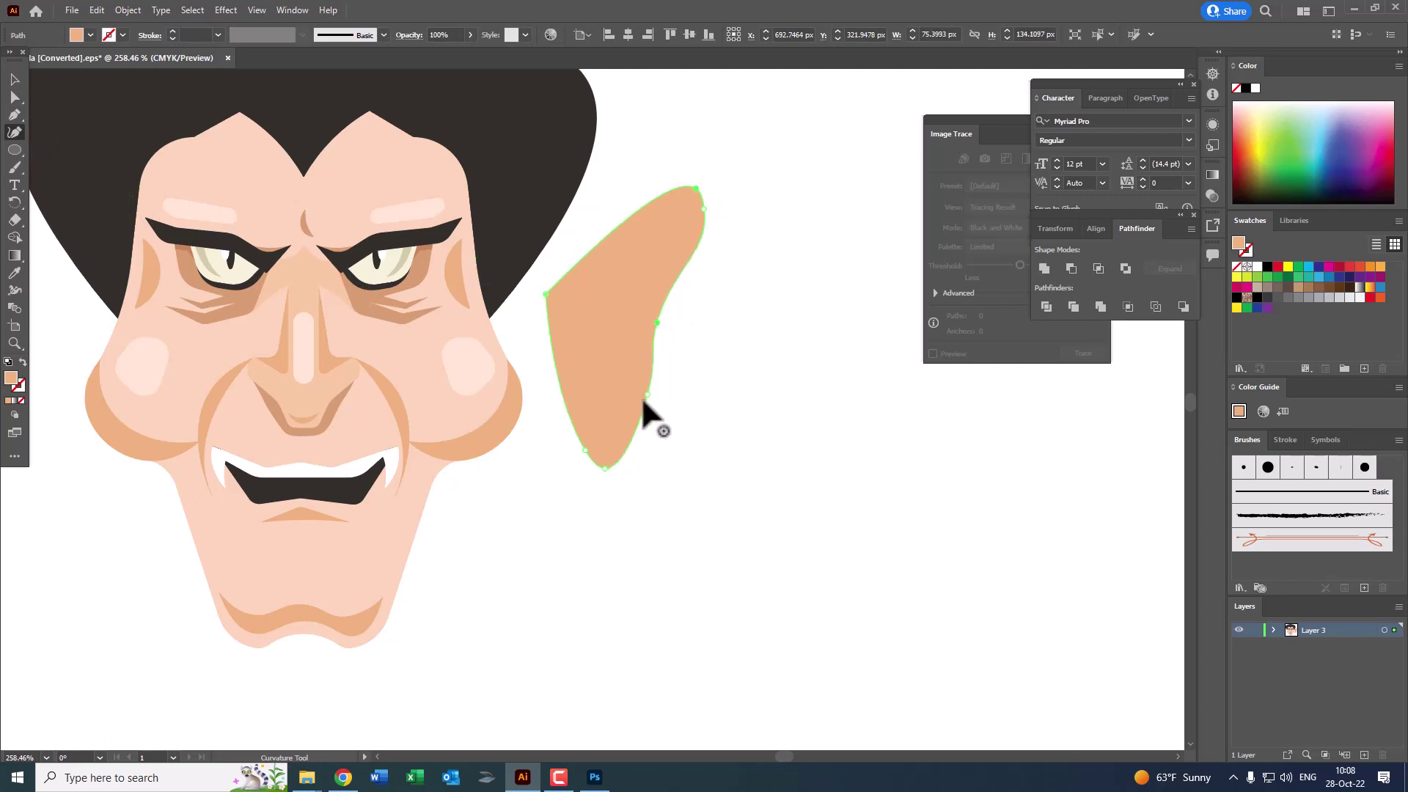
pyautogui.moveTo(631, 415); pyautogui.dragTo(645, 441)
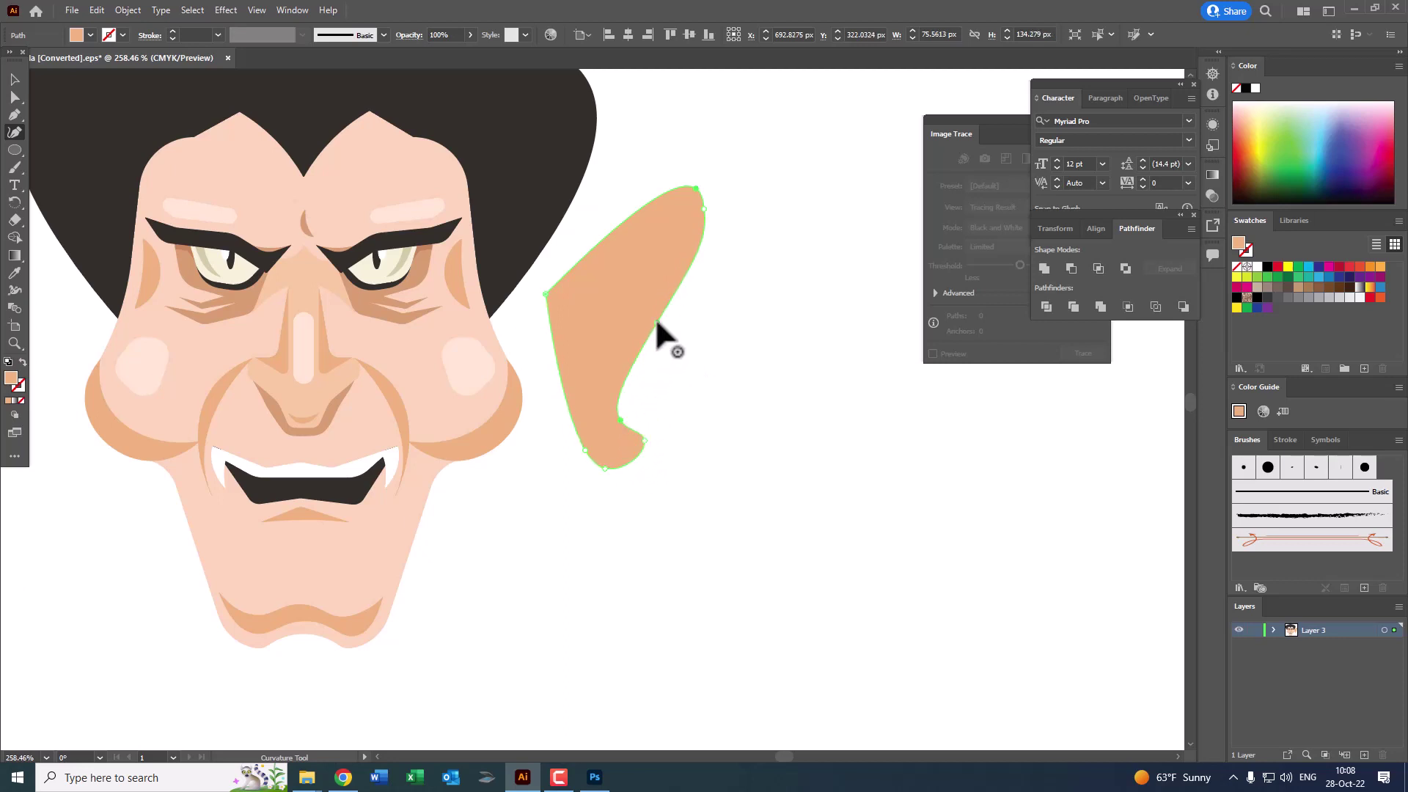
pyautogui.click(686, 308)
pyautogui.moveTo(657, 323); pyautogui.dragTo(645, 359)
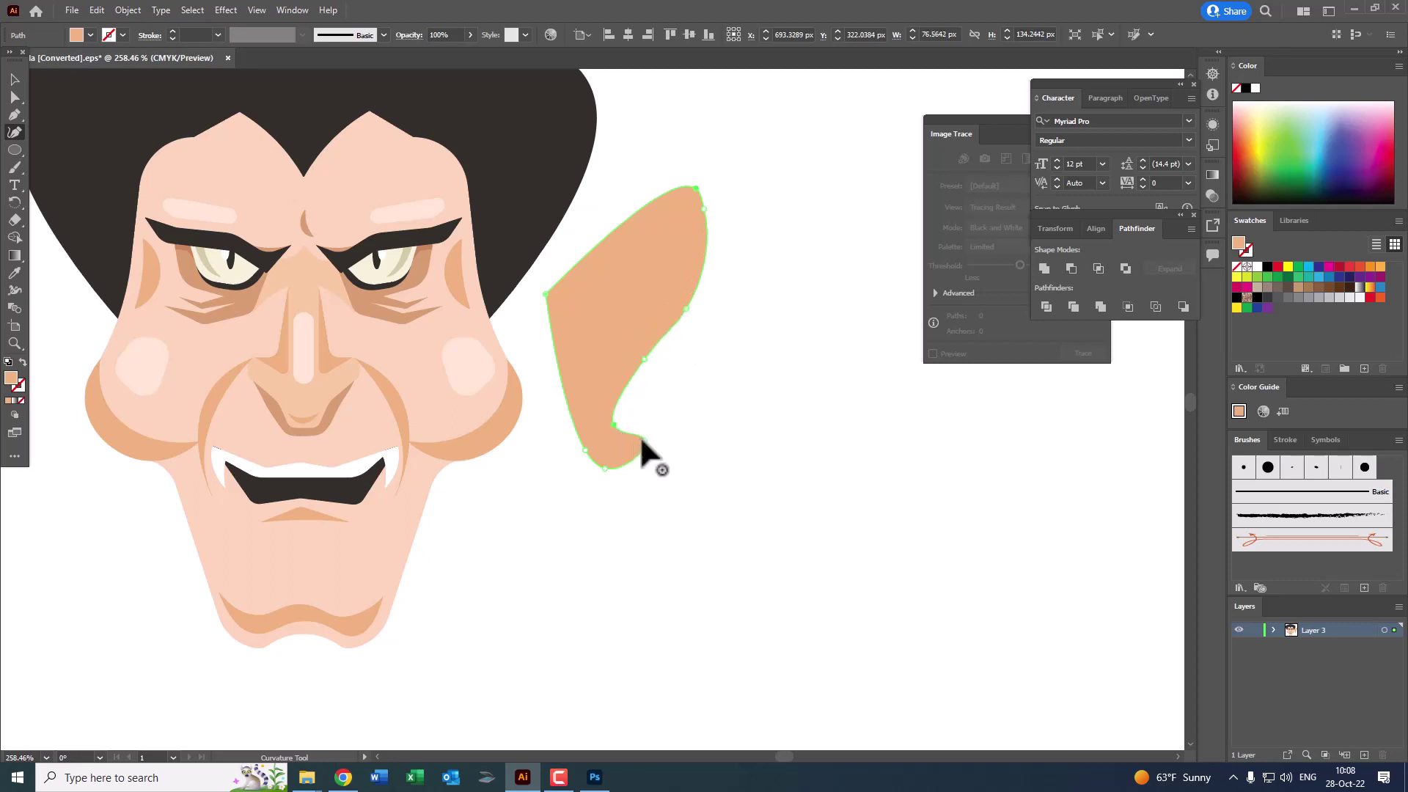
pyautogui.hotkey('ctrl', 'shift', 'a')
pyautogui.press('z')
pyautogui.moveTo(584, 235); pyautogui.dragTo(658, 286)
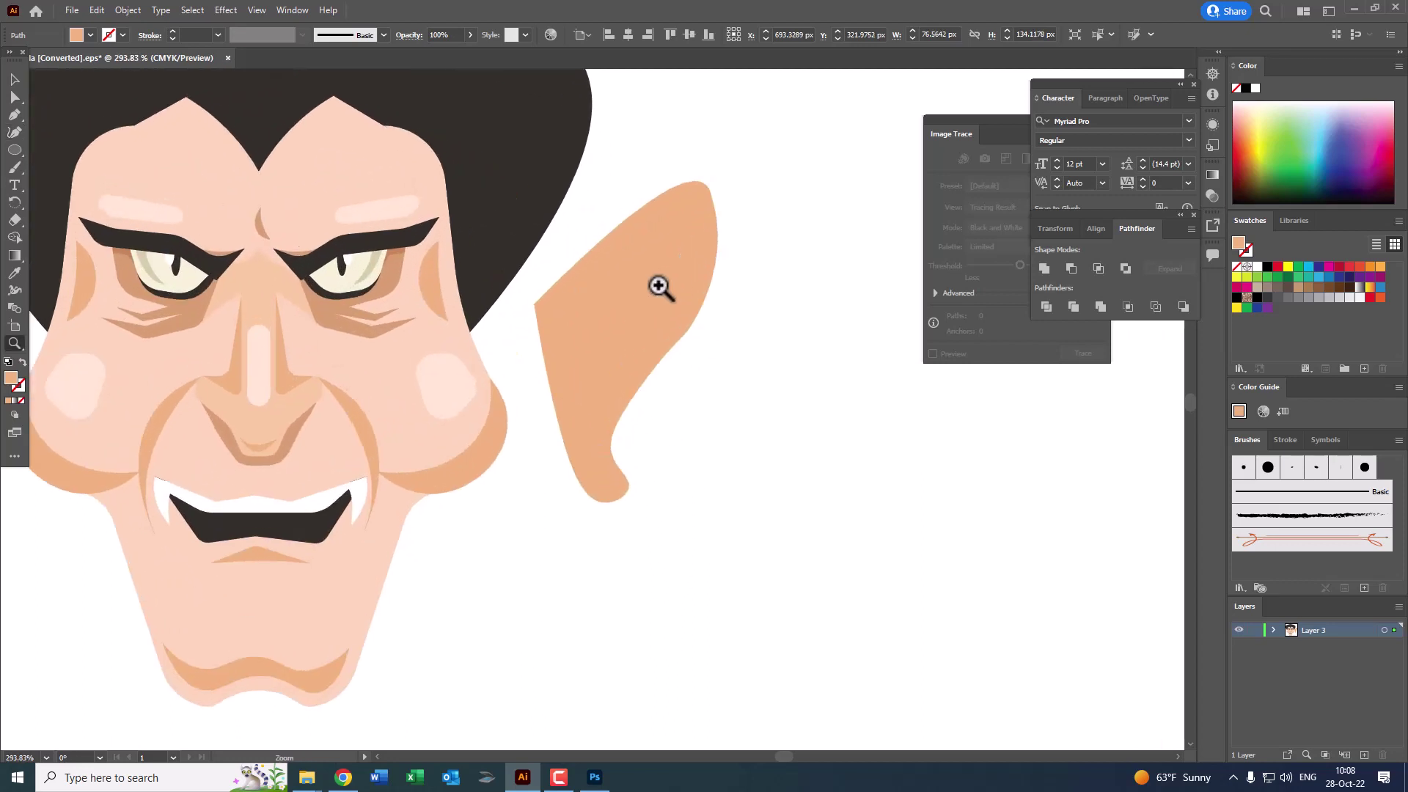
# Step: Draw the inner-ear outline from the ear's front up to a sharp tip and down toward the lobe
pyautogui.click(13, 118)
pyautogui.click(569, 360)
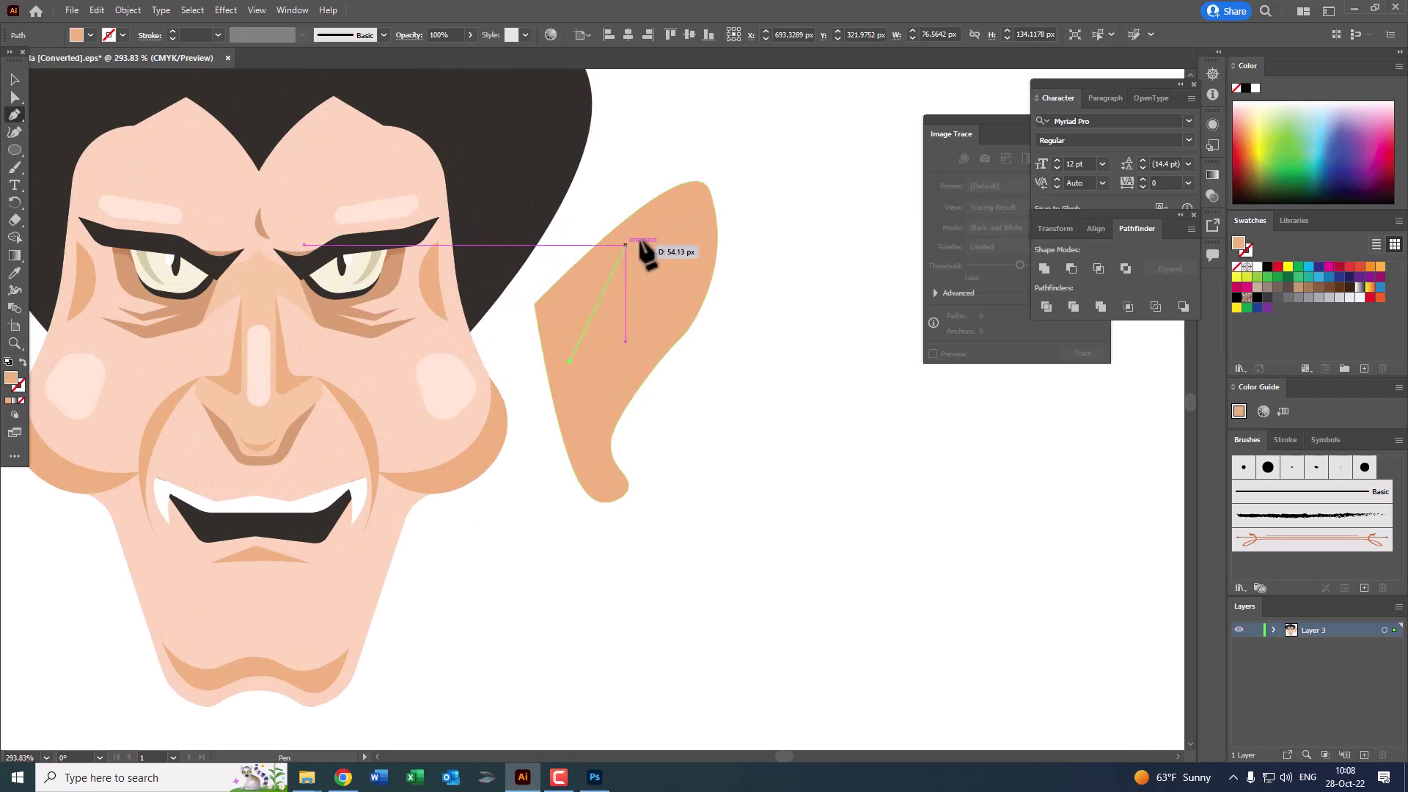
pyautogui.moveTo(683, 214); pyautogui.dragTo(776, 213)
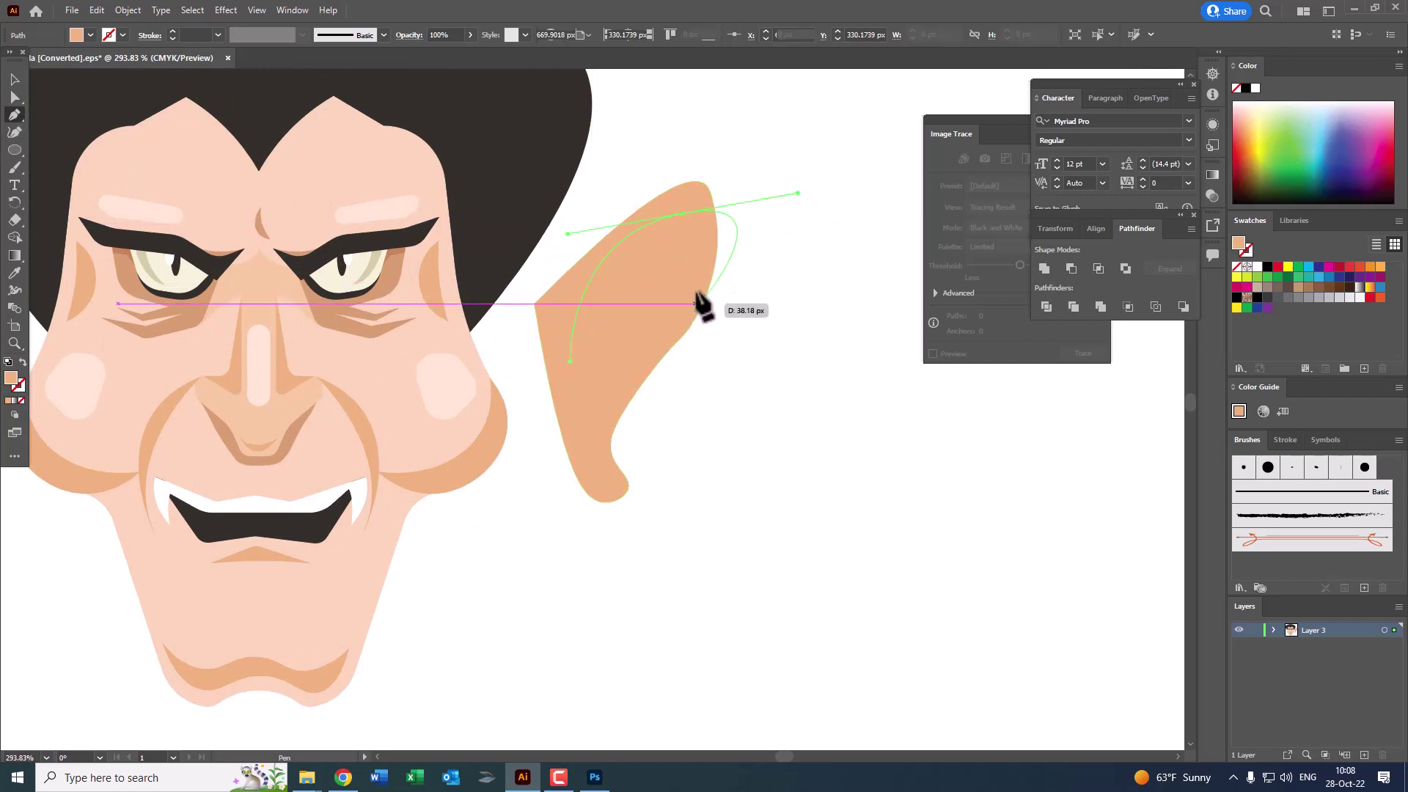
pyautogui.keyDown('alt'); pyautogui.click(683, 214); pyautogui.keyUp('alt')
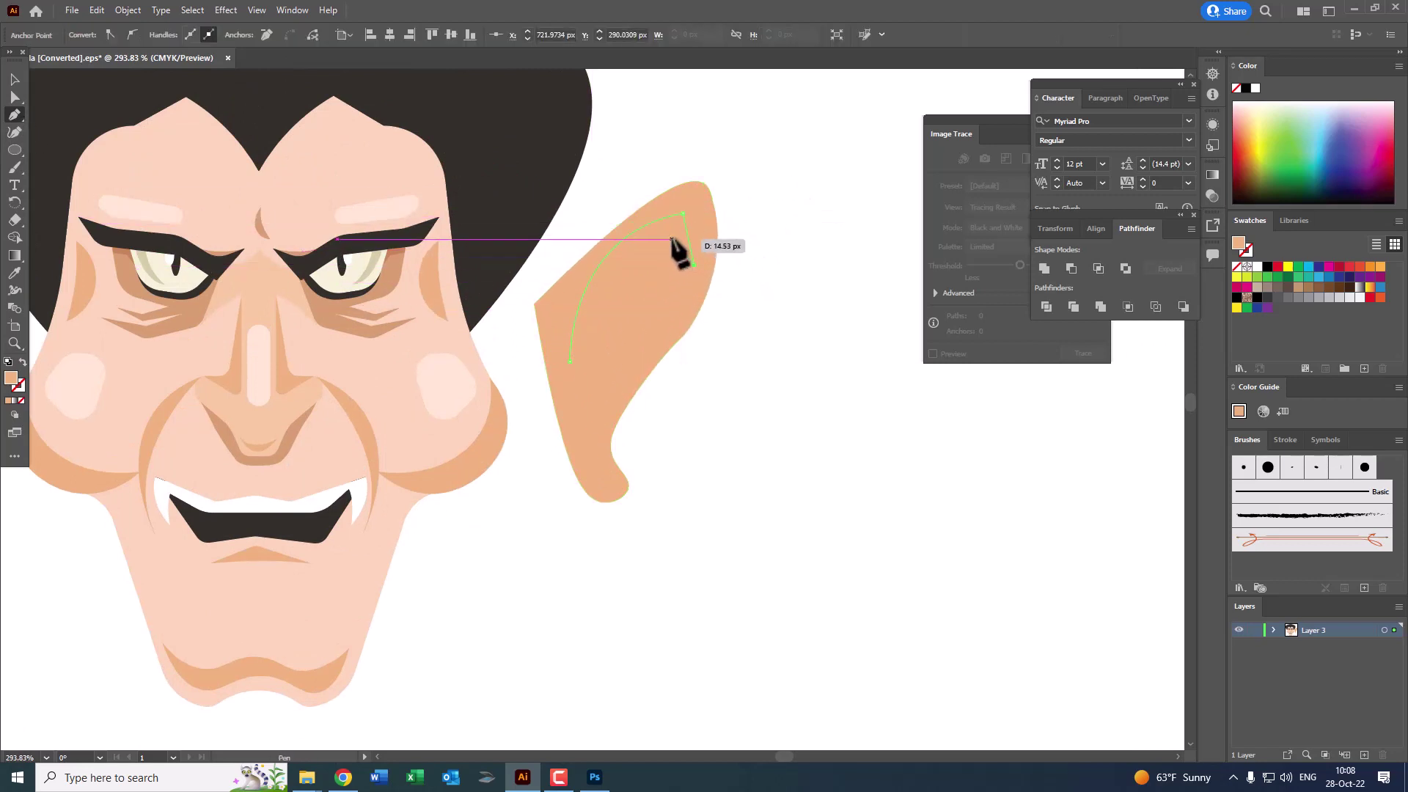
pyautogui.click(671, 238)
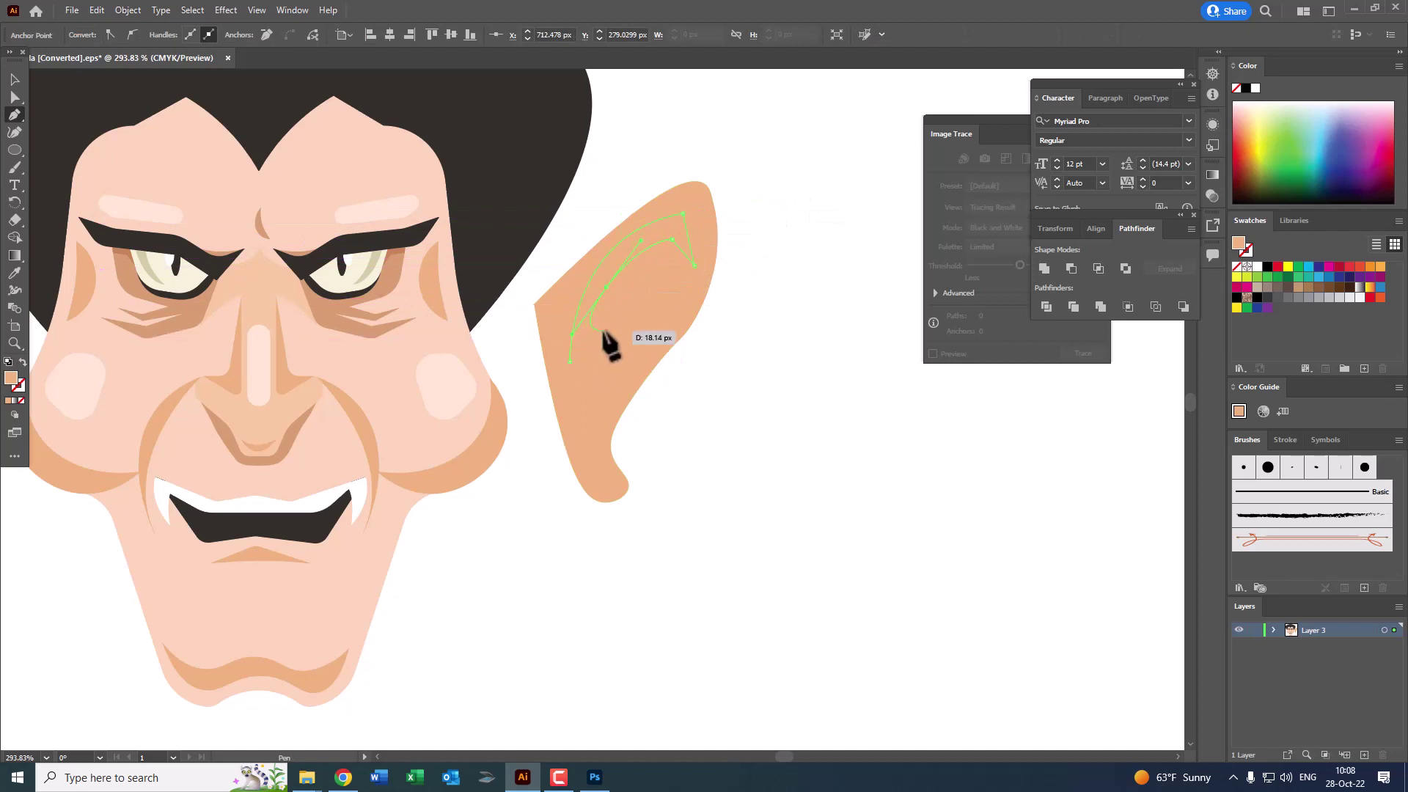
pyautogui.click(608, 288)
pyautogui.moveTo(622, 338)
pyautogui.mouseDown()
pyautogui.moveTo(600, 365)
pyautogui.moveTo(593, 344)
pyautogui.moveTo(582, 419)
pyautogui.moveTo(595, 459)
pyautogui.mouseUp()
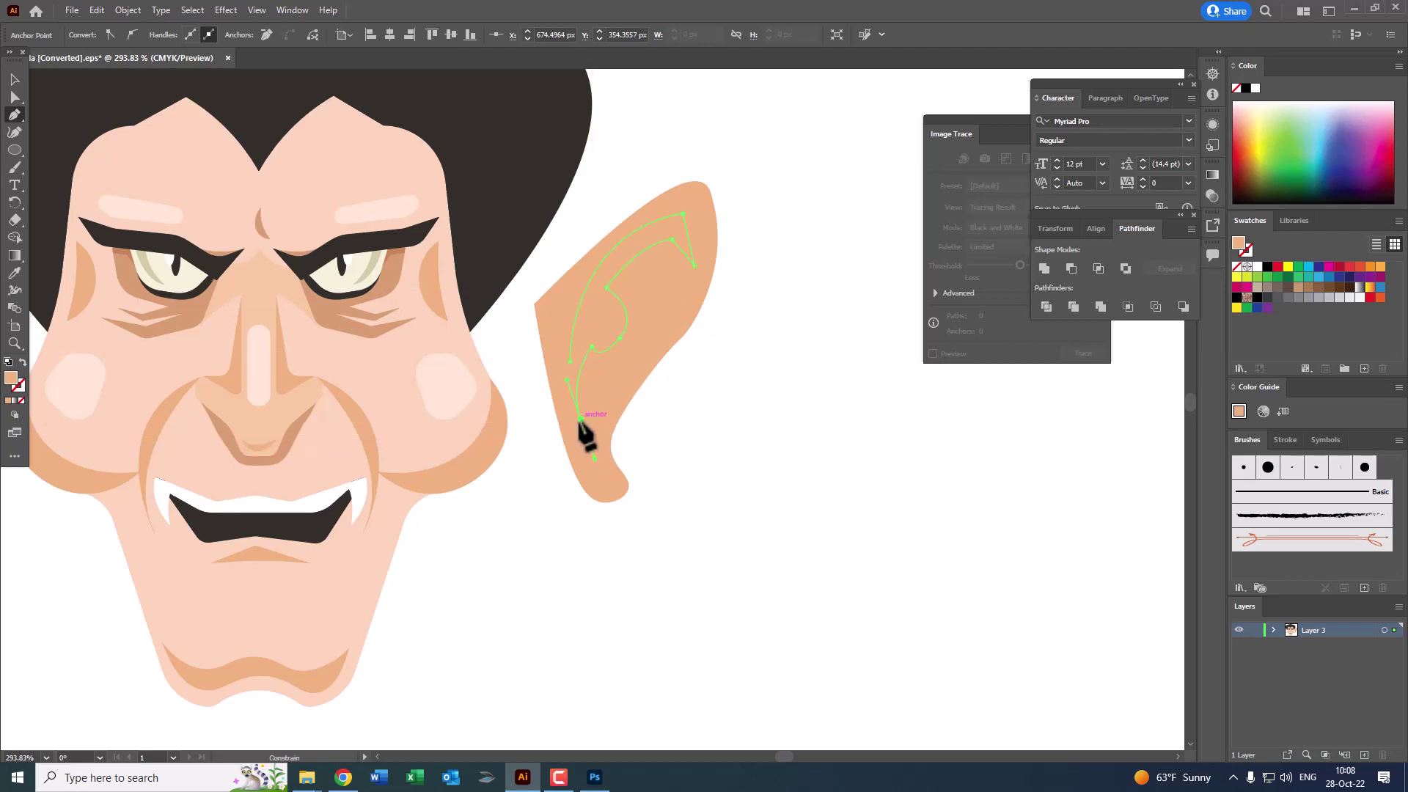
# Step: Refine the inner ear's lower curve with the Curvature Tool, adding and adjusting anchor points
pyautogui.press('z')
pyautogui.moveTo(658, 308); pyautogui.dragTo(93, 327)
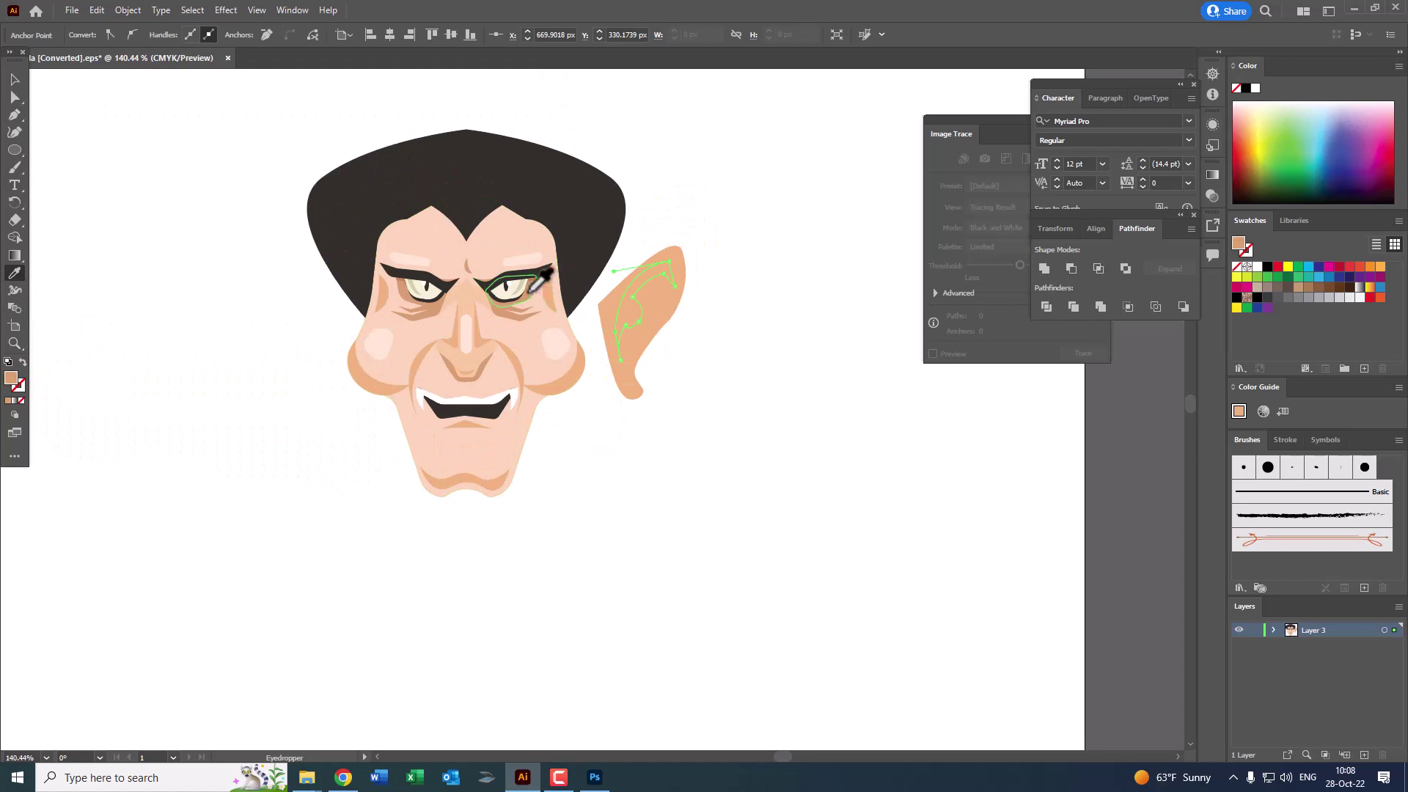
pyautogui.press('z')
pyautogui.click(688, 361)
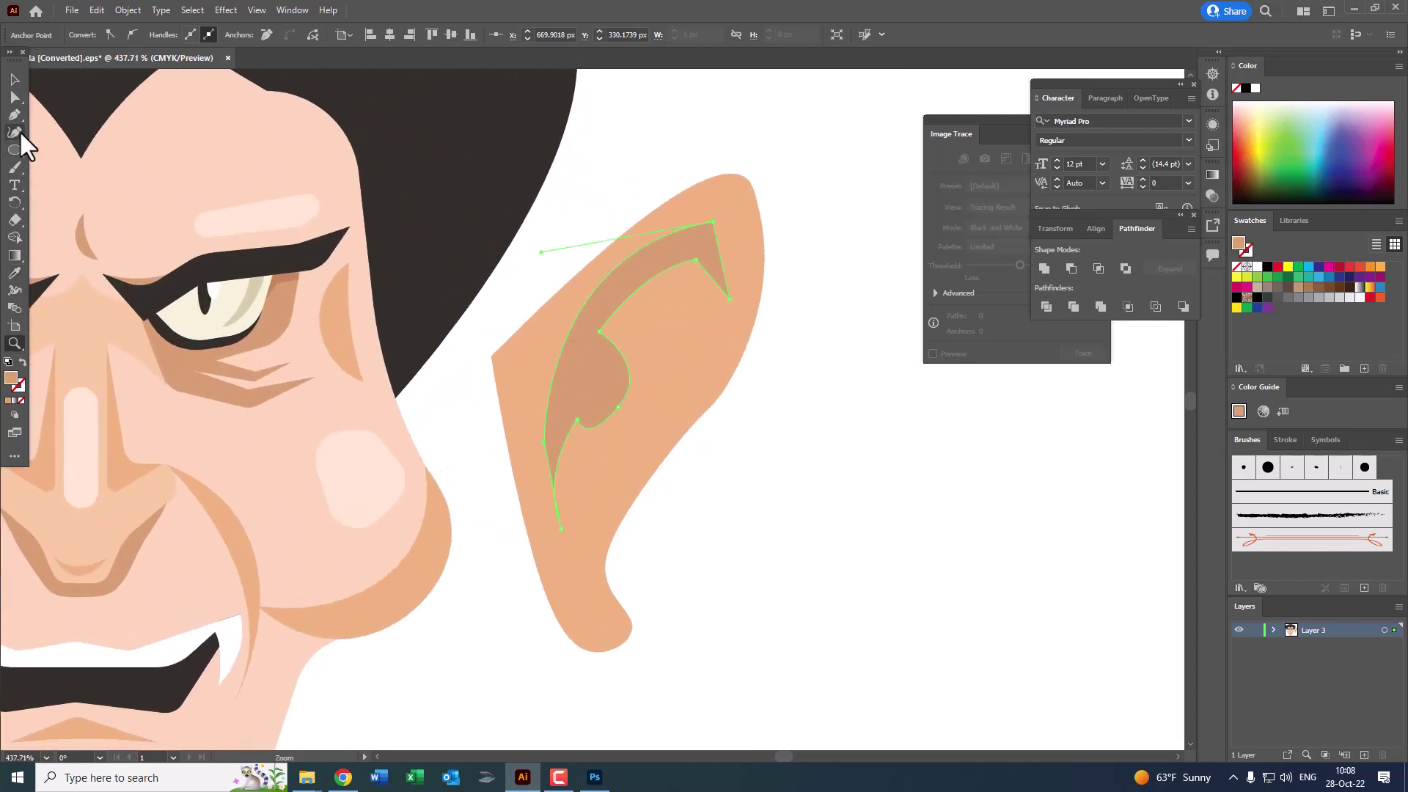
pyautogui.click(15, 132)
pyautogui.moveTo(560, 453); pyautogui.dragTo(570, 460)
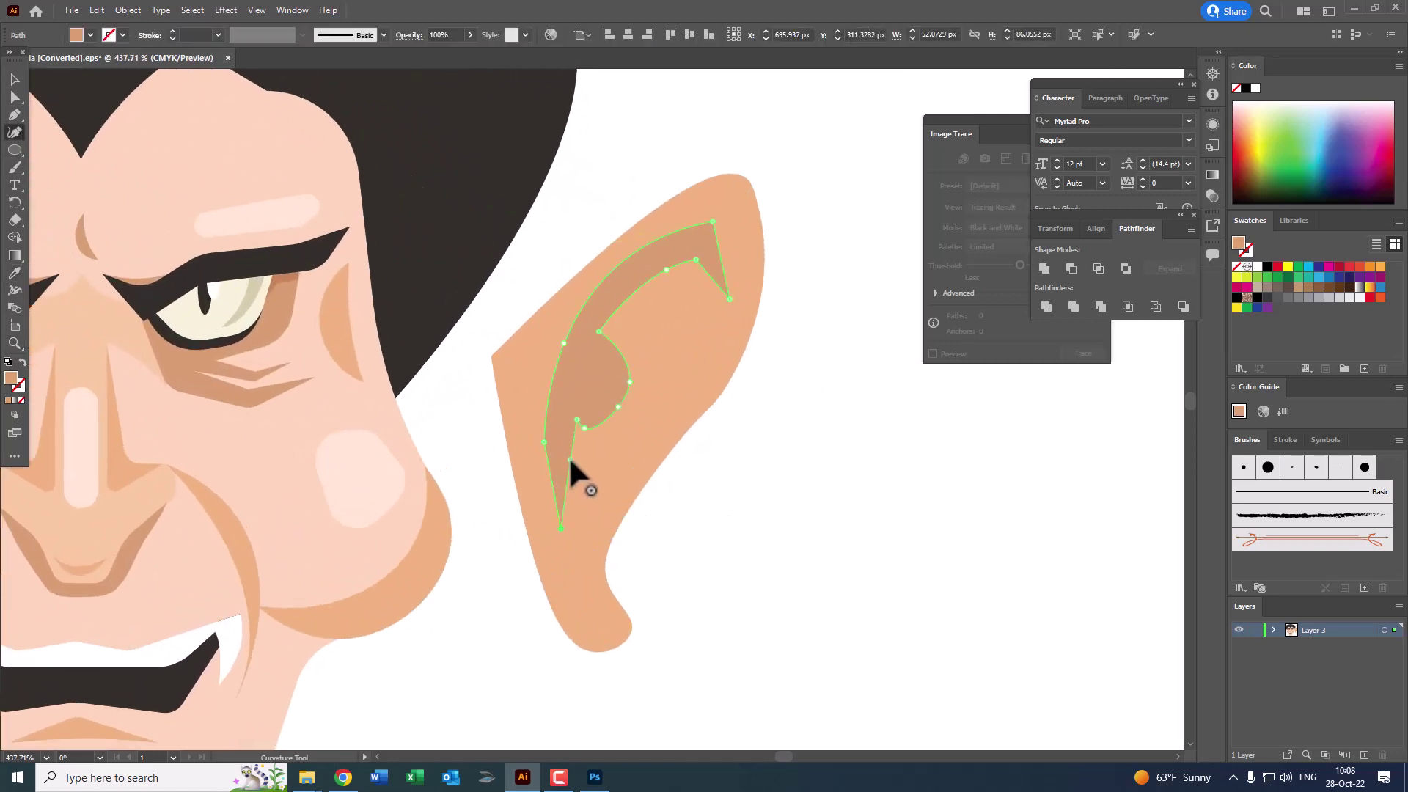
pyautogui.click(543, 477)
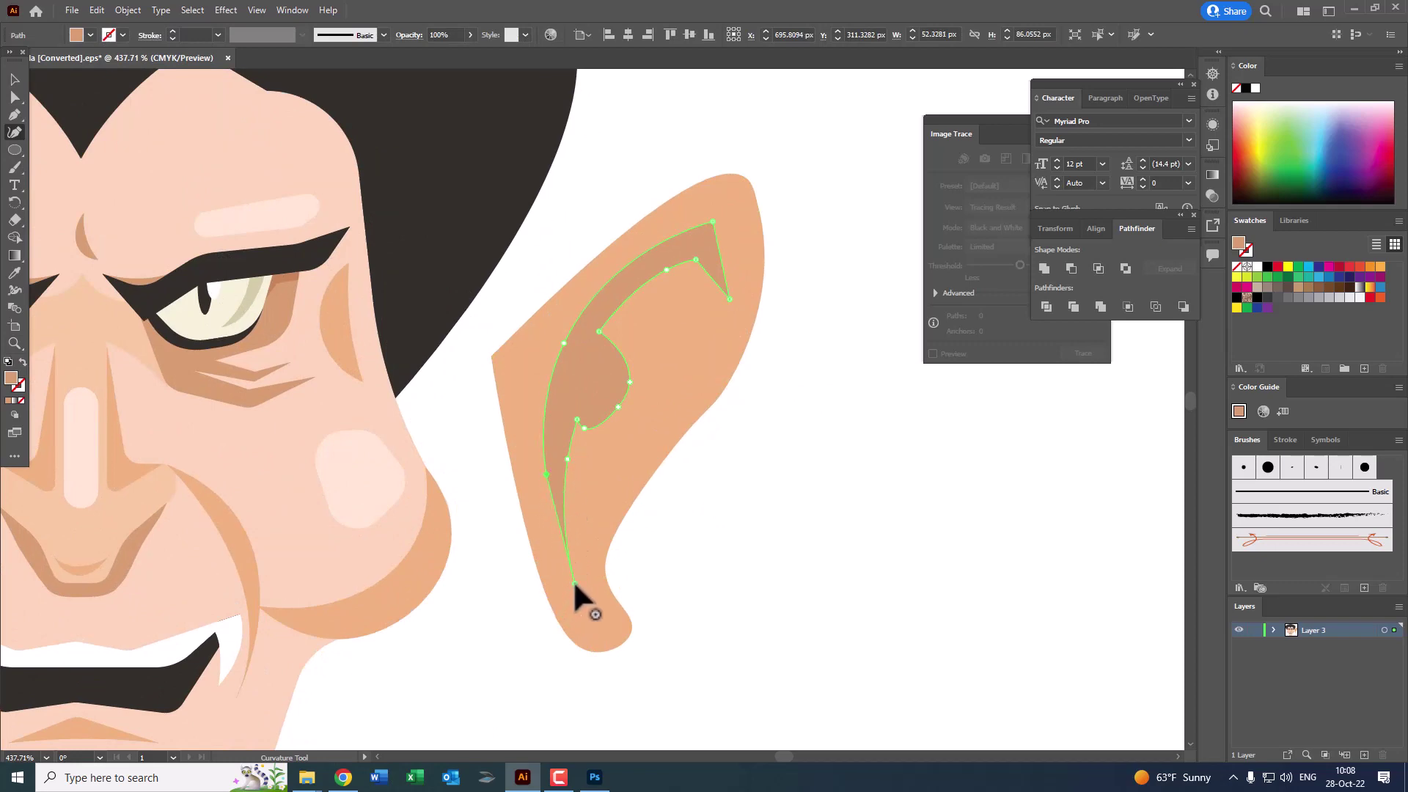
pyautogui.moveTo(567, 460); pyautogui.dragTo(573, 466)
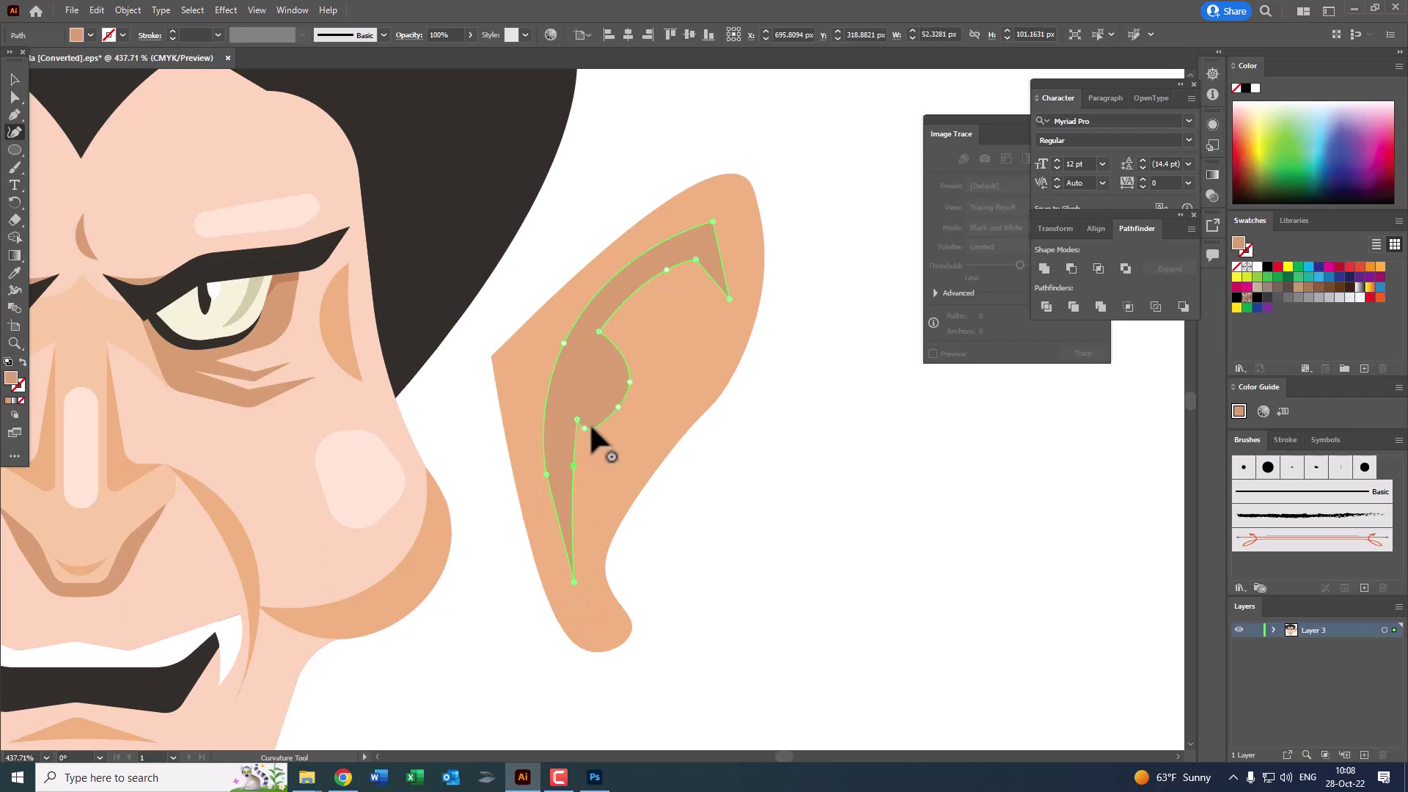
pyautogui.press('z')
pyautogui.moveTo(629, 292); pyautogui.dragTo(523, 297)
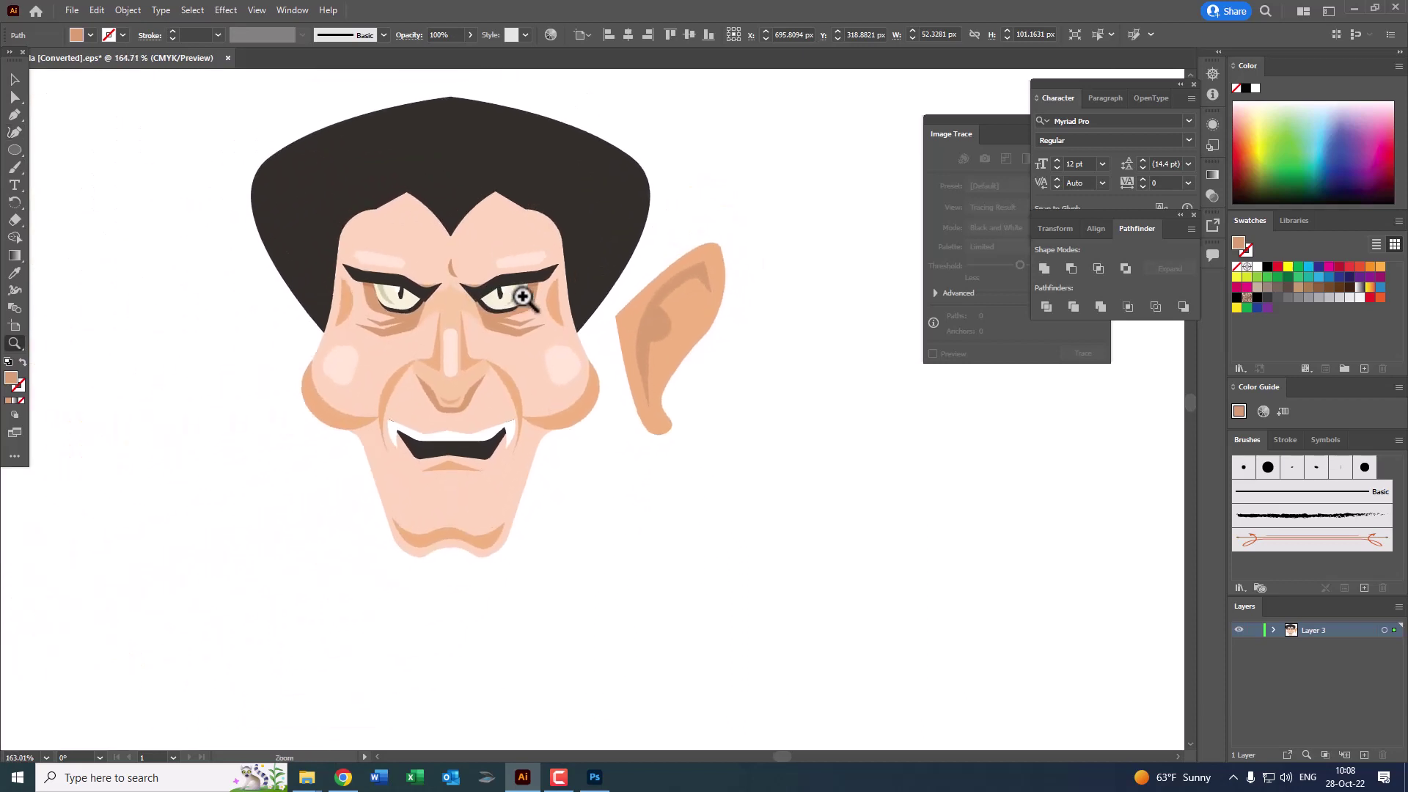
pyautogui.moveTo(635, 311); pyautogui.dragTo(675, 306)
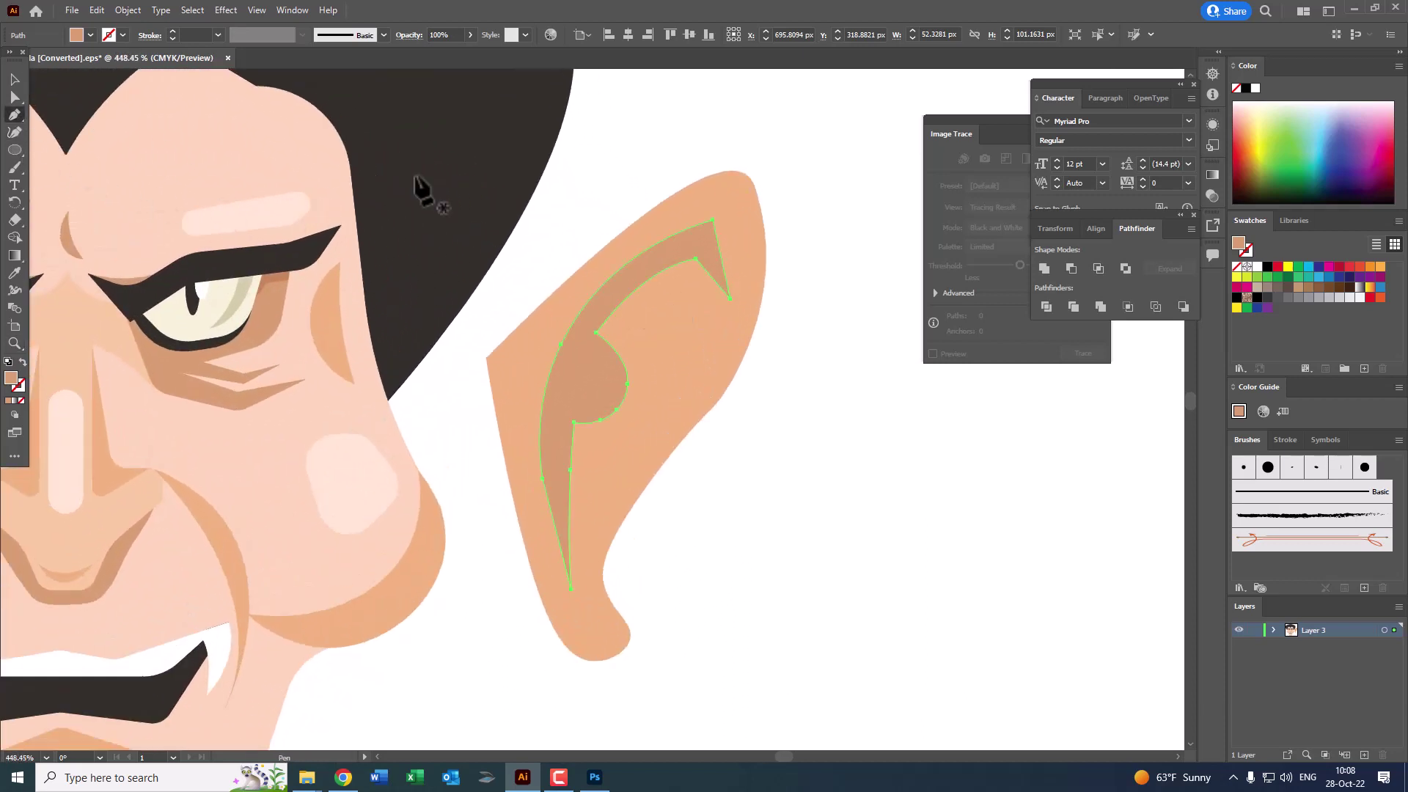
# Step: Draw a small curved highlight shape at the ear's tip
pyautogui.moveTo(694, 215); pyautogui.dragTo(699, 215)
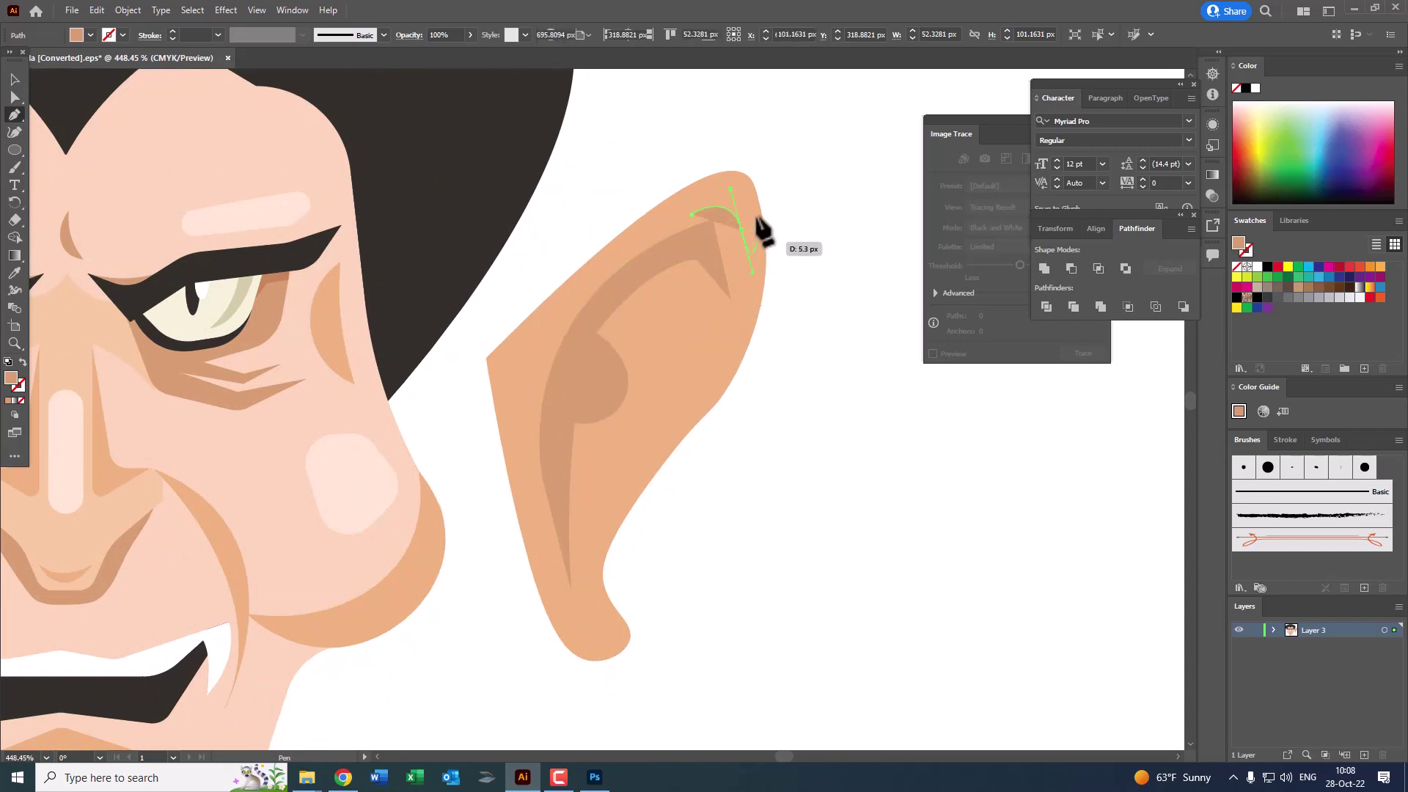
pyautogui.click(695, 214)
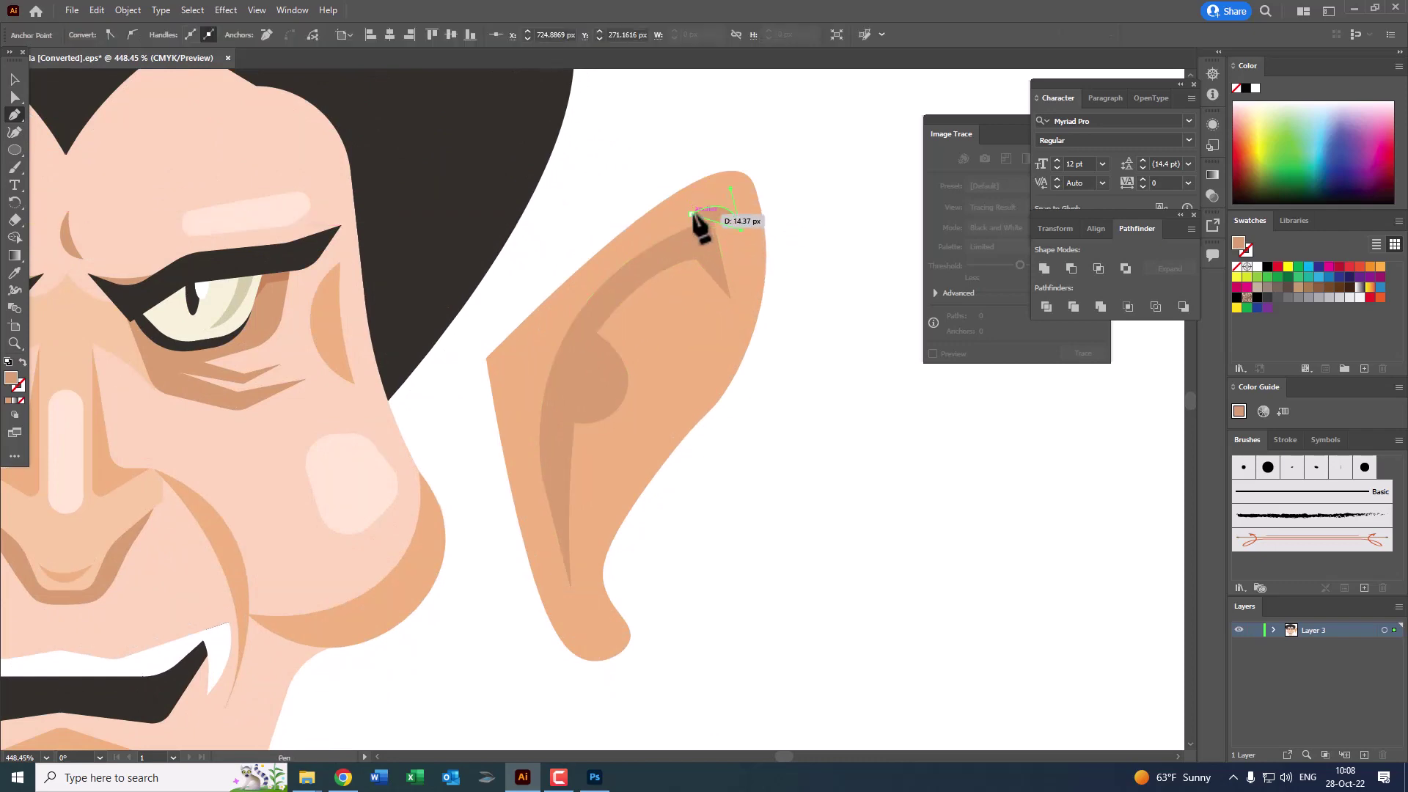
pyautogui.moveTo(695, 216); pyautogui.dragTo(698, 218)
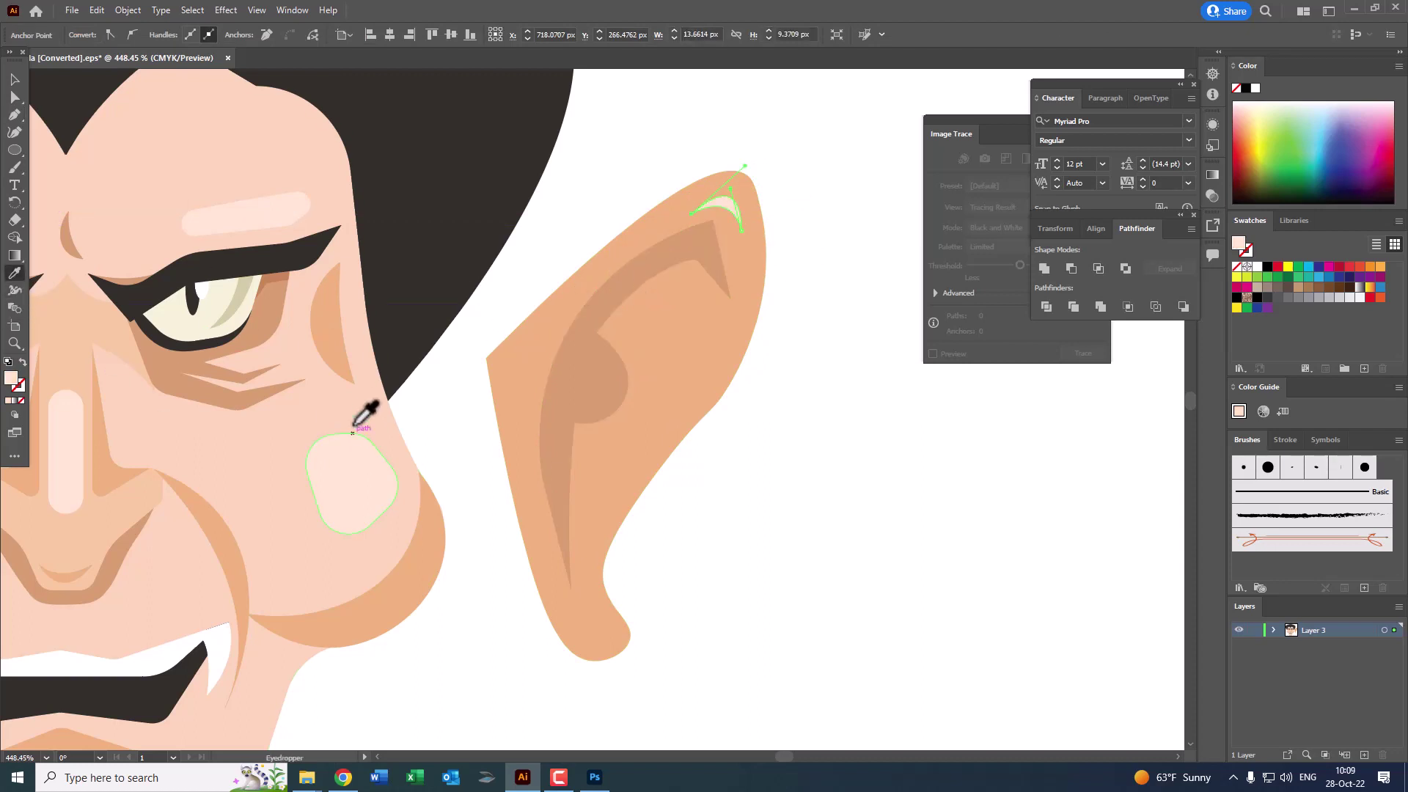
pyautogui.press('z')
pyautogui.moveTo(352, 432); pyautogui.dragTo(361, 449)
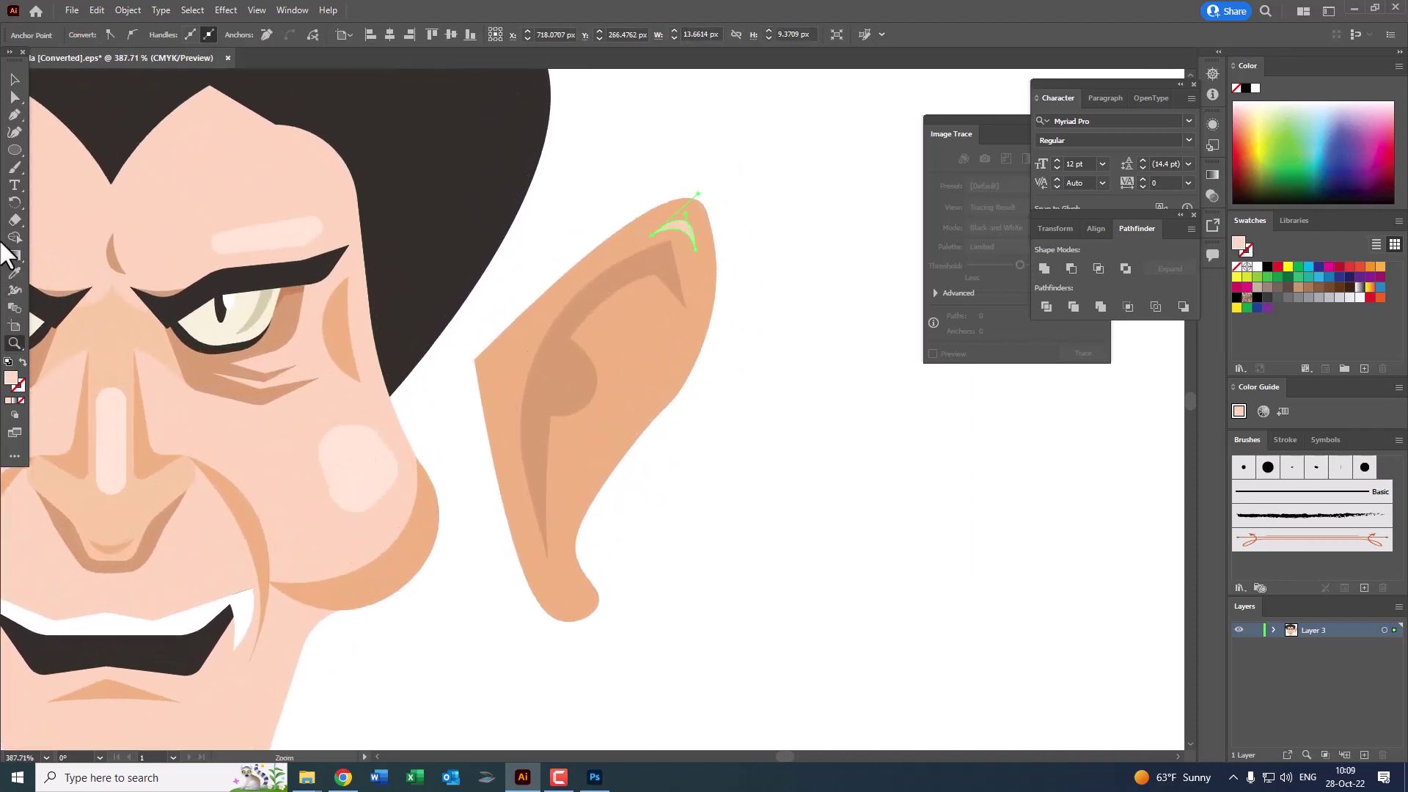
# Step: Draw a pale zigzag highlight strip running down the inner ear to its lower end
pyautogui.click(665, 308)
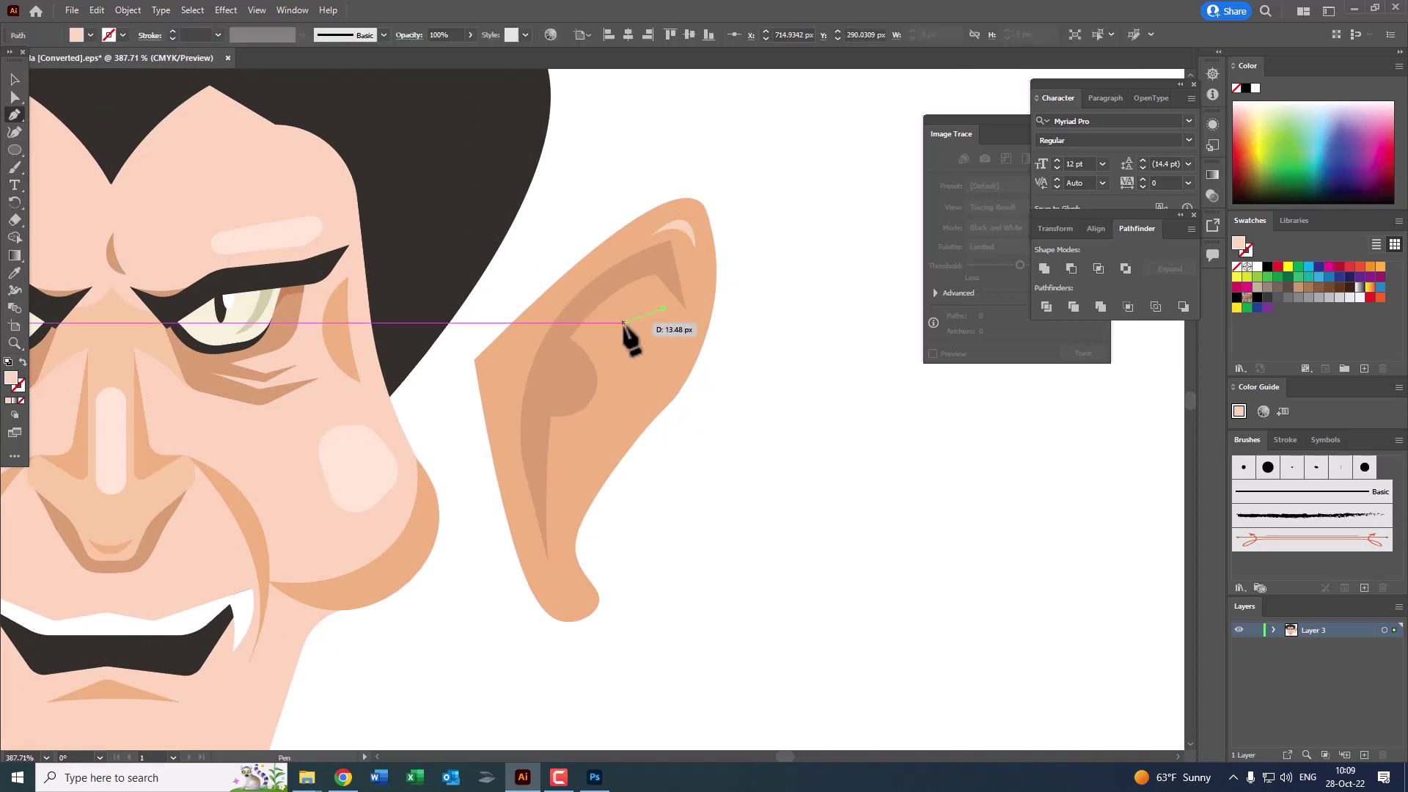
pyautogui.click(624, 338)
pyautogui.click(622, 425)
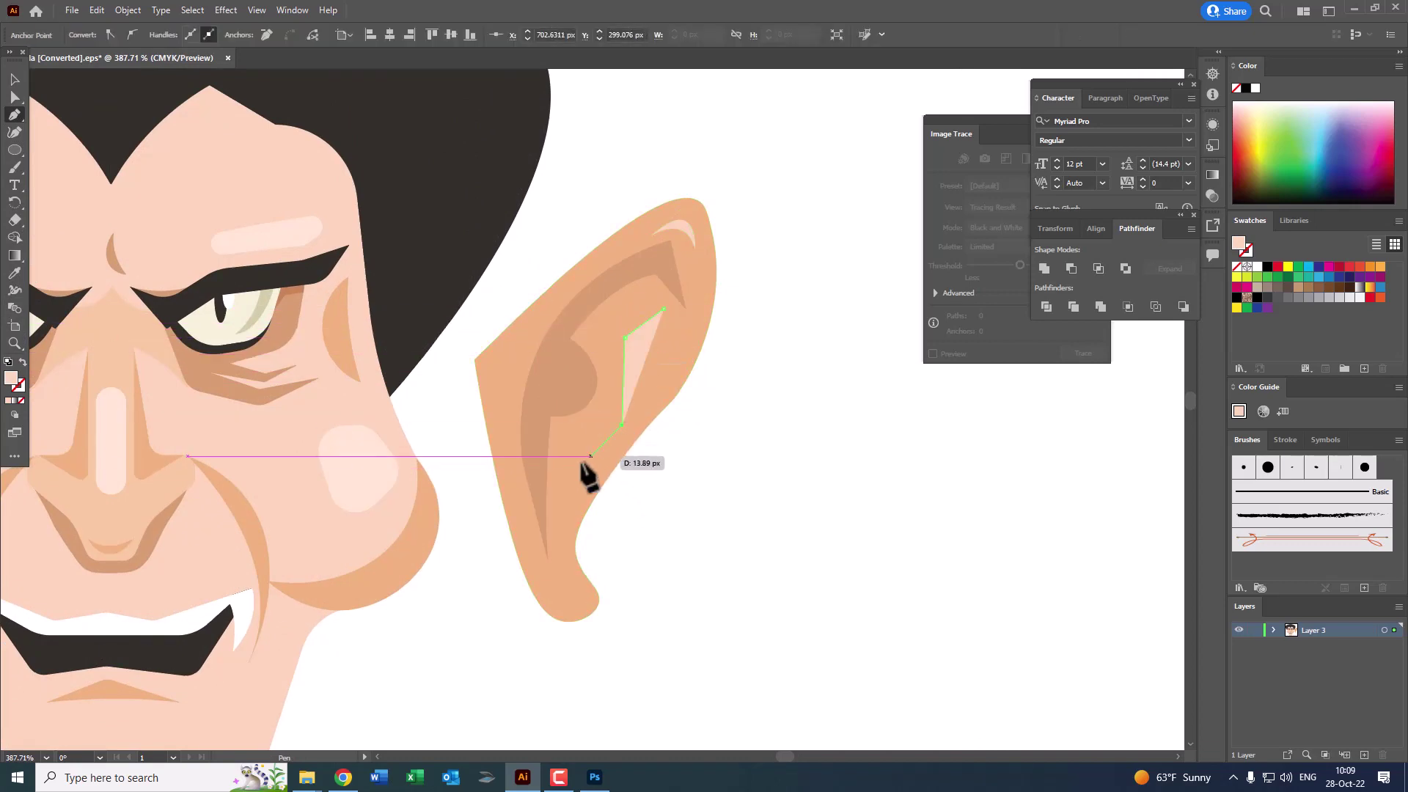
pyautogui.click(561, 477)
pyautogui.click(561, 512)
pyautogui.click(554, 457)
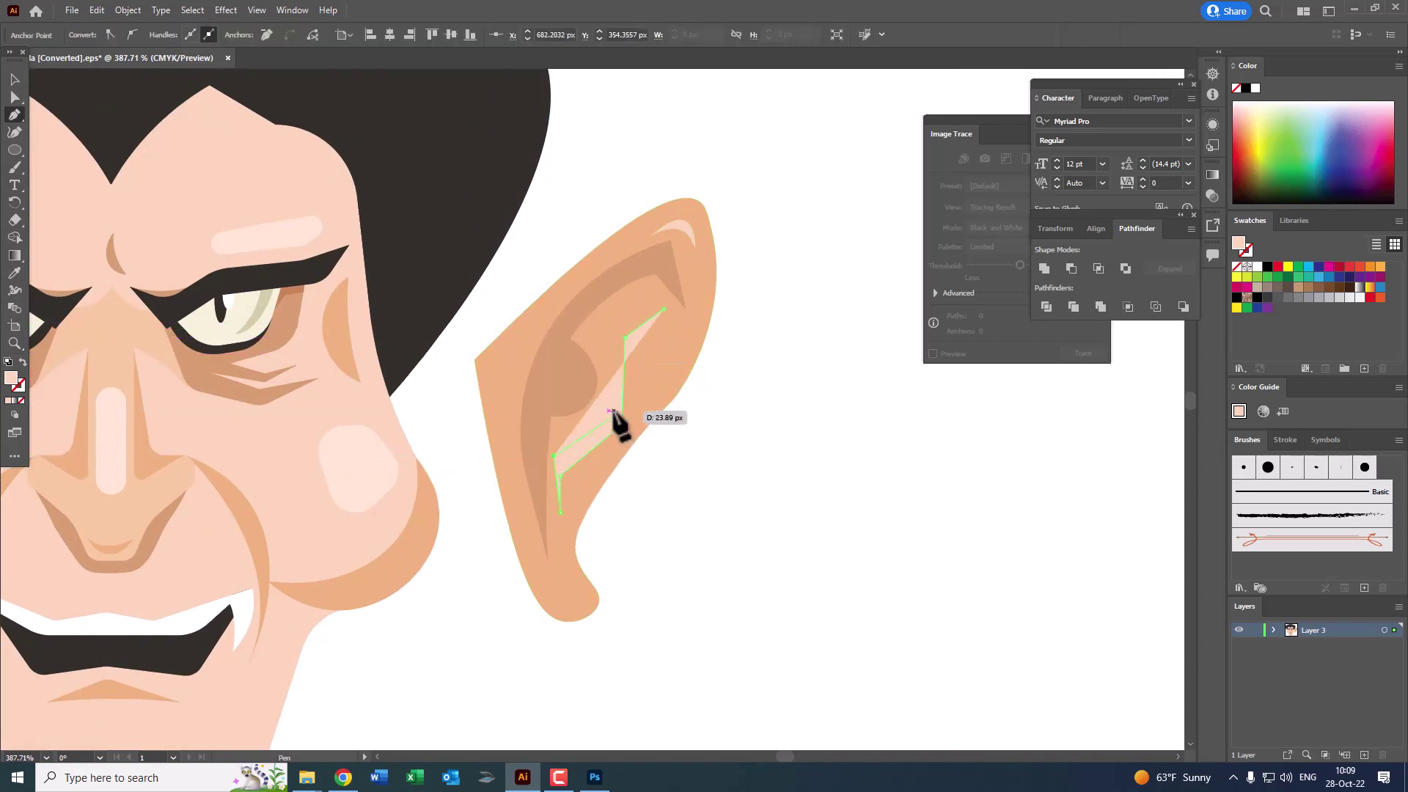
pyautogui.click(612, 410)
pyautogui.click(609, 320)
pyautogui.click(668, 311)
# Step: Deselect everything and zoom out to view the whole face and ear
pyautogui.press('z')
pyautogui.keyDown('alt'); pyautogui.click(541, 377); pyautogui.keyUp('alt')
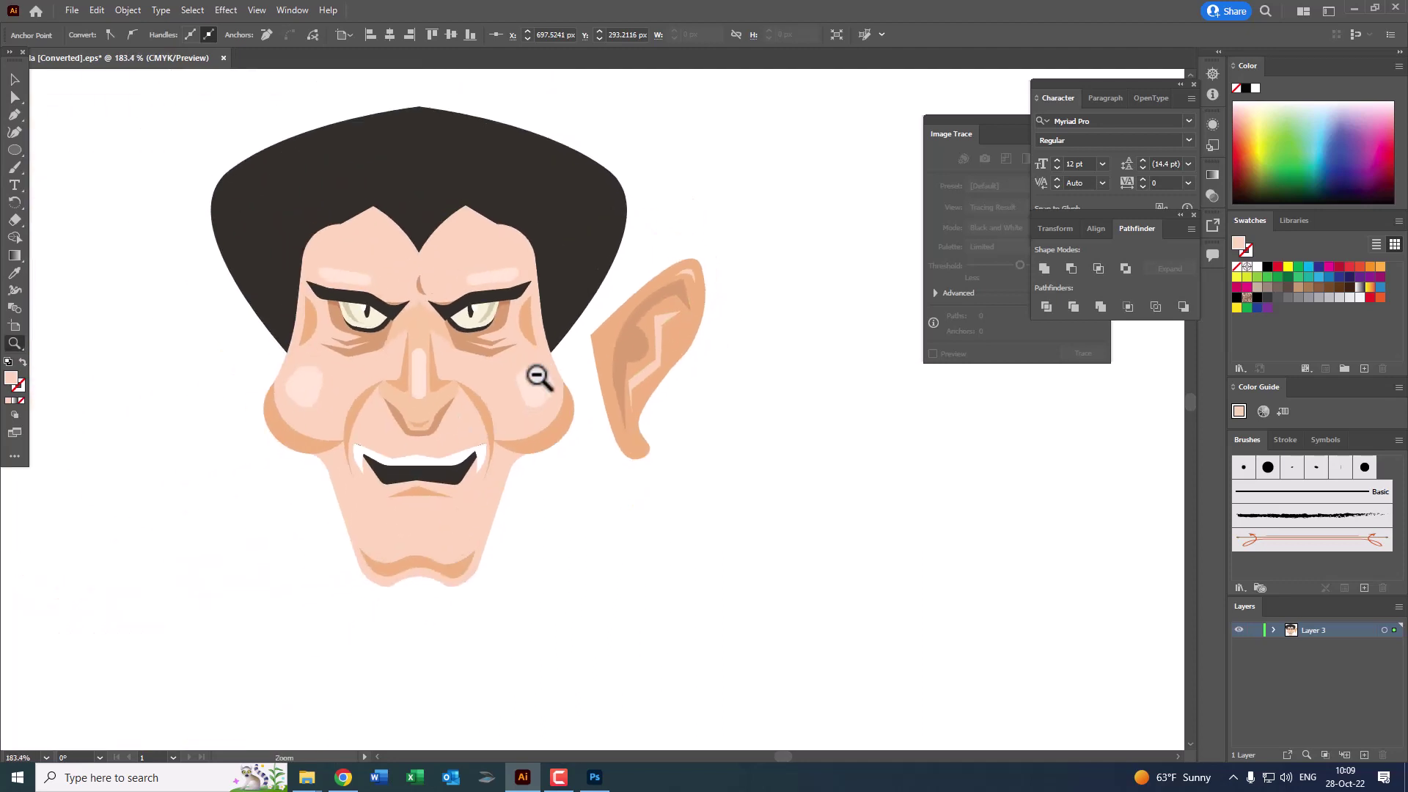
pyautogui.click(234, 371)
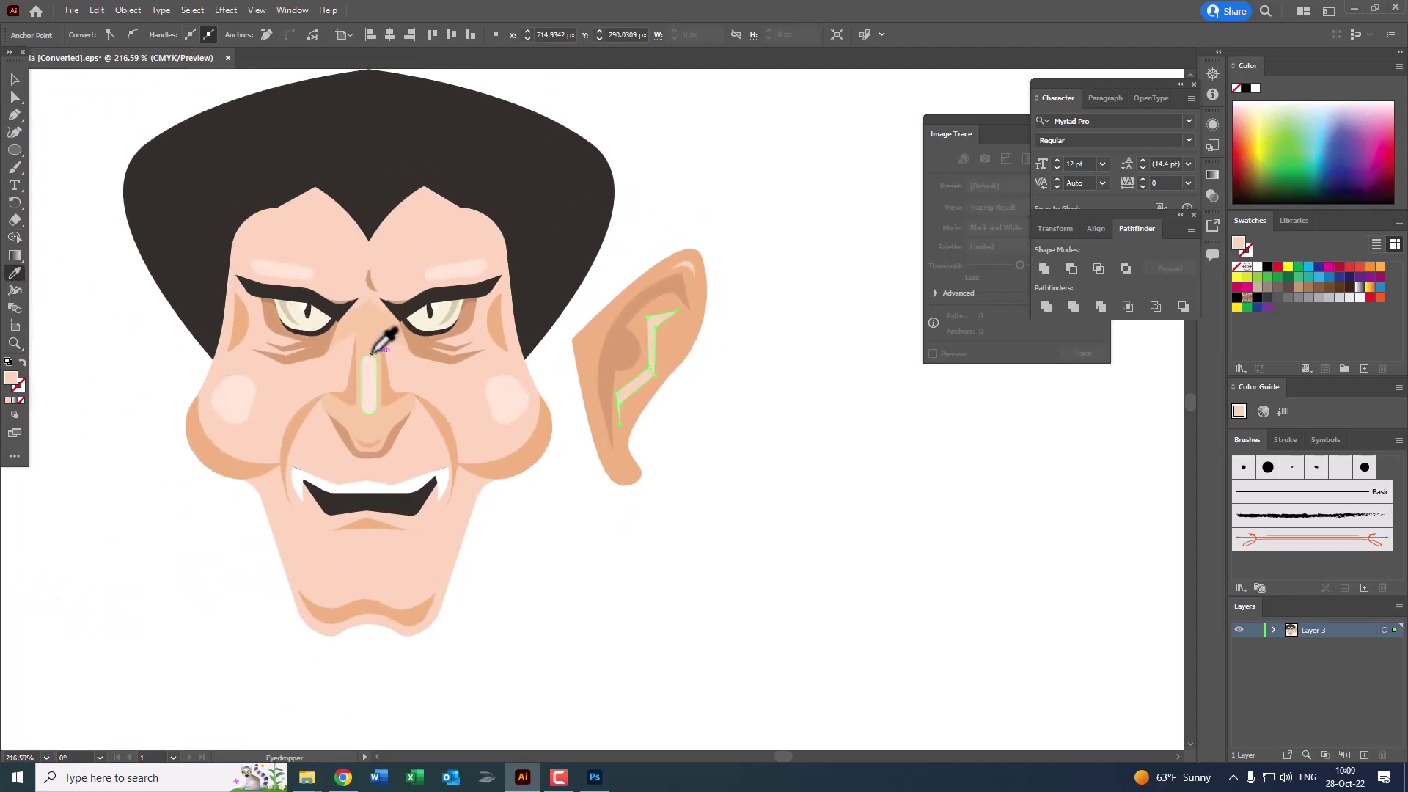
pyautogui.press('z')
pyautogui.click(598, 304)
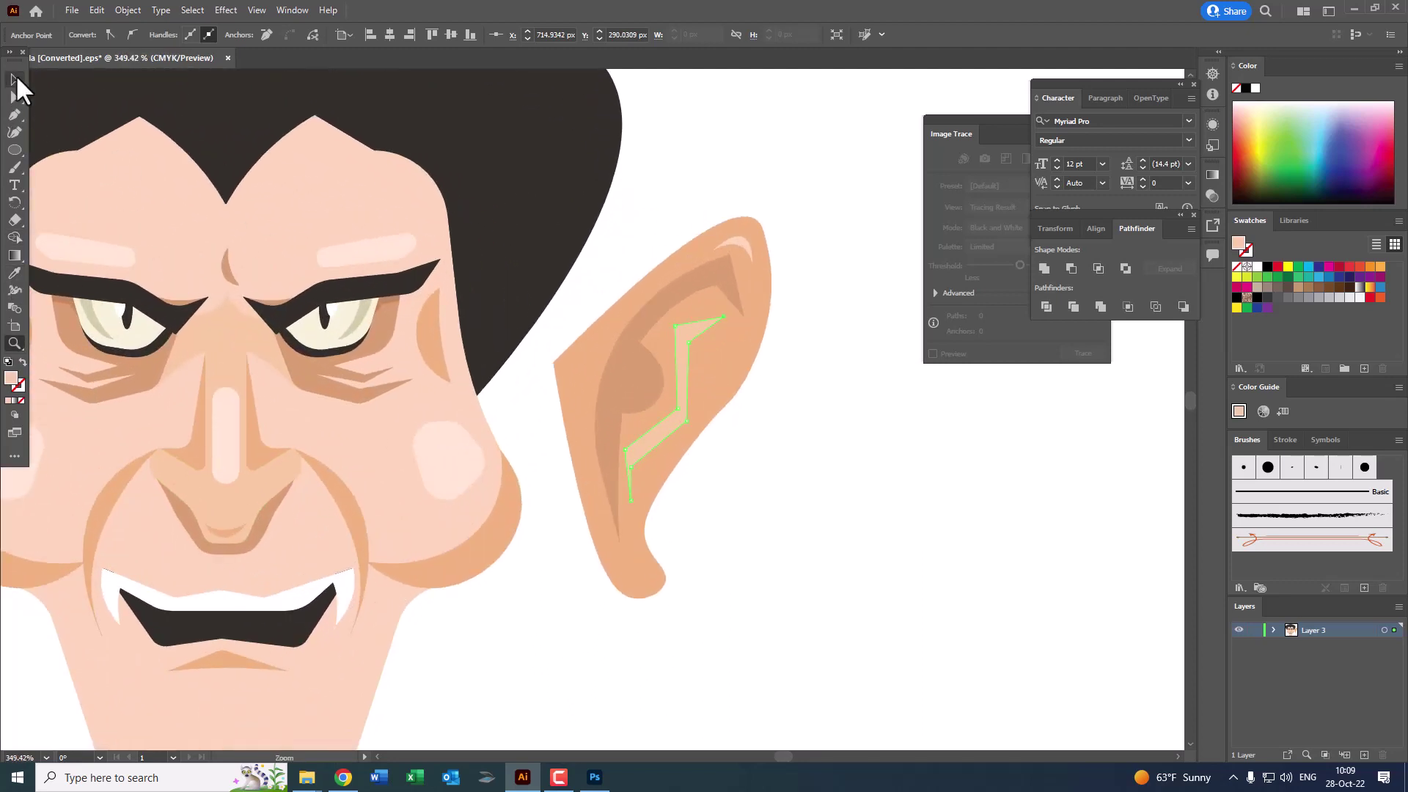
pyautogui.click(16, 78)
pyautogui.hotkey('ctrl', 'shift', 'a')
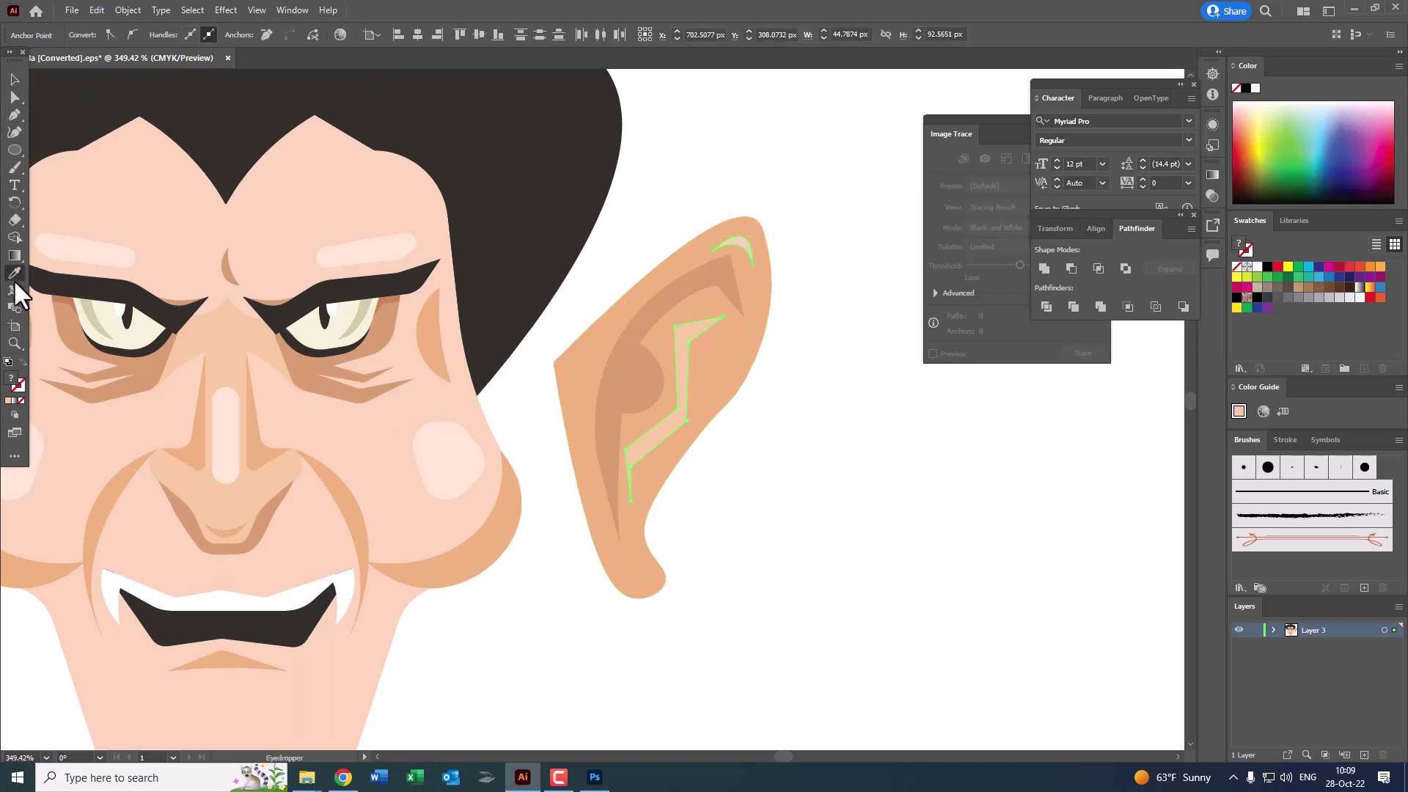
pyautogui.press('z')
pyautogui.keyDown('alt'); pyautogui.click(272, 351); pyautogui.keyUp('alt')
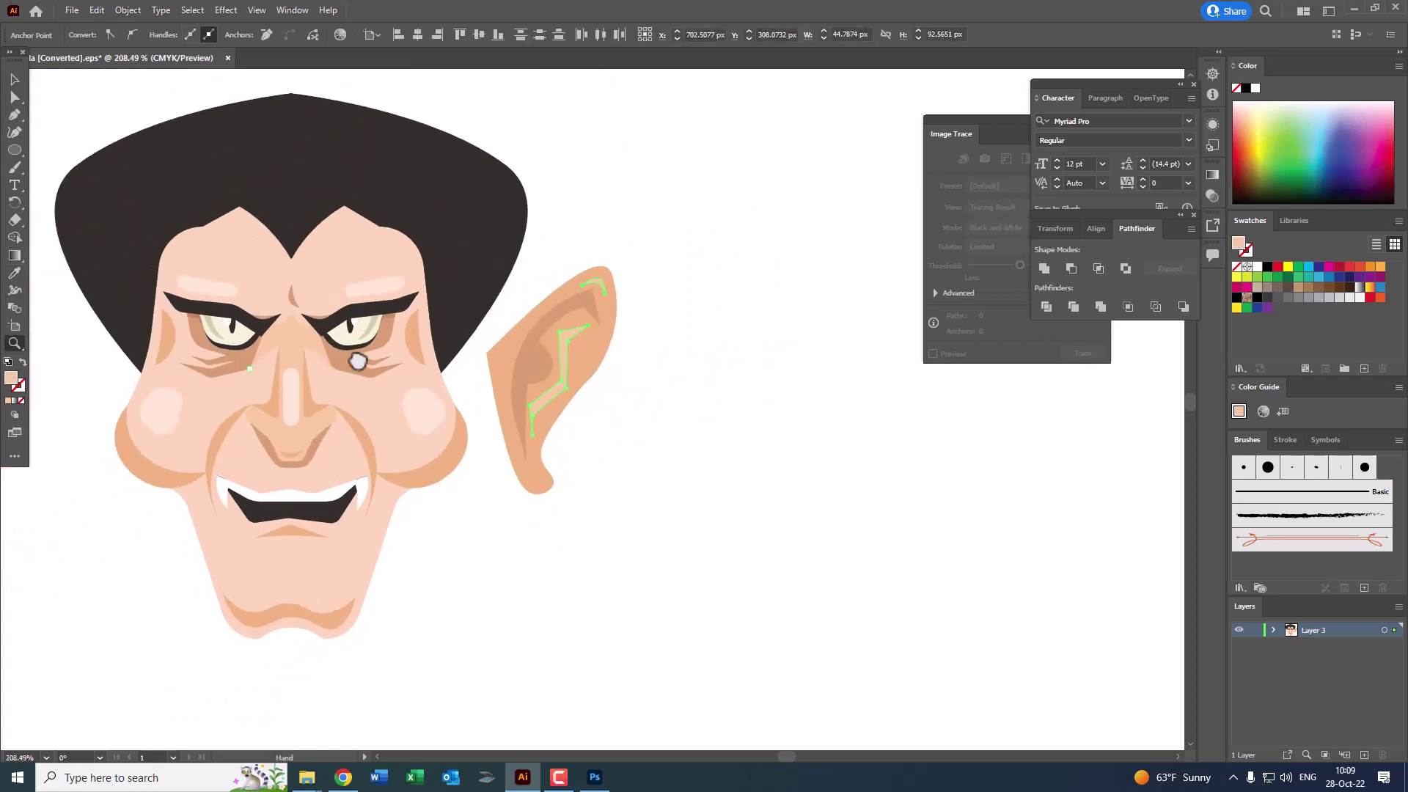
pyautogui.click(86, 200)
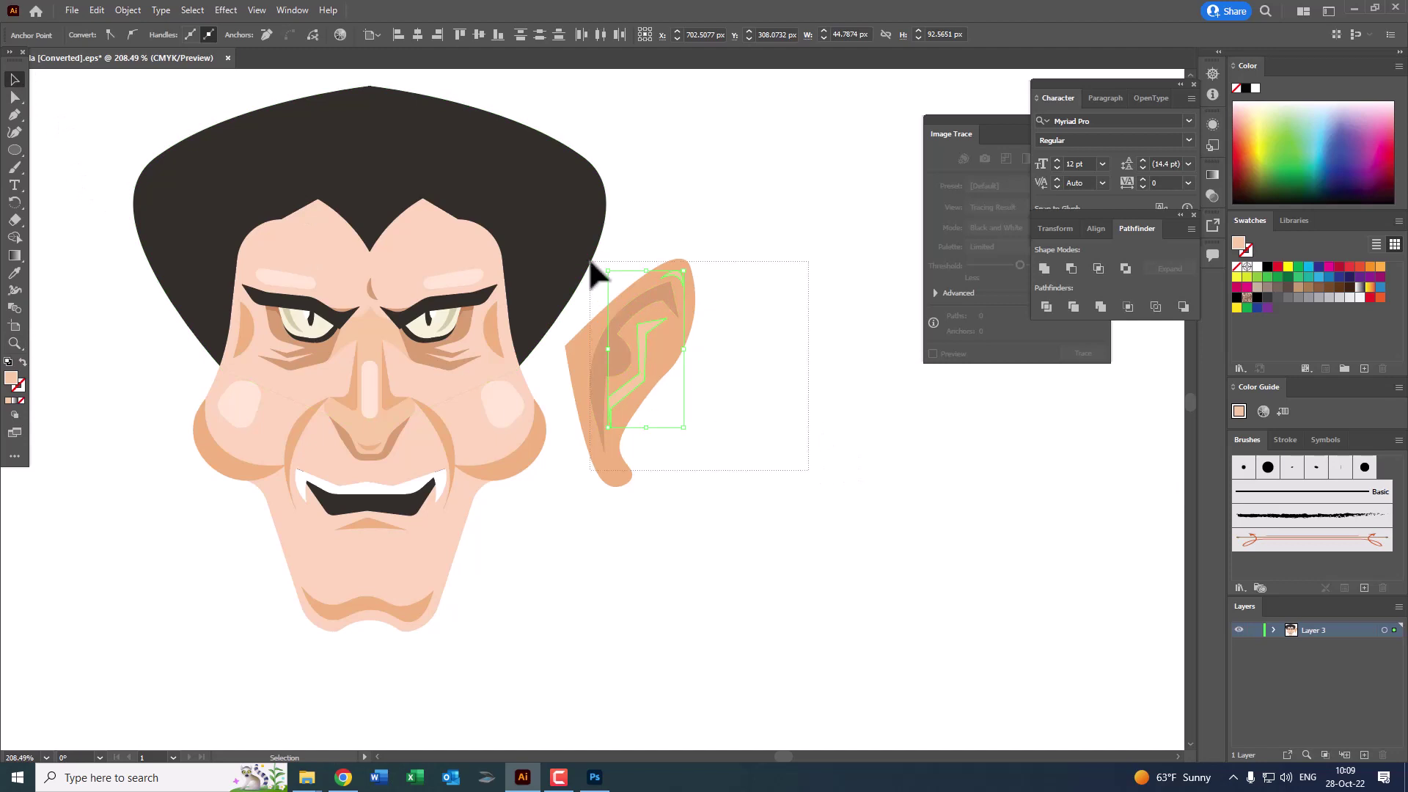
# Step: Group all the ear pieces and move the ear against the head's right side
pyautogui.moveTo(598, 256); pyautogui.dragTo(603, 266)
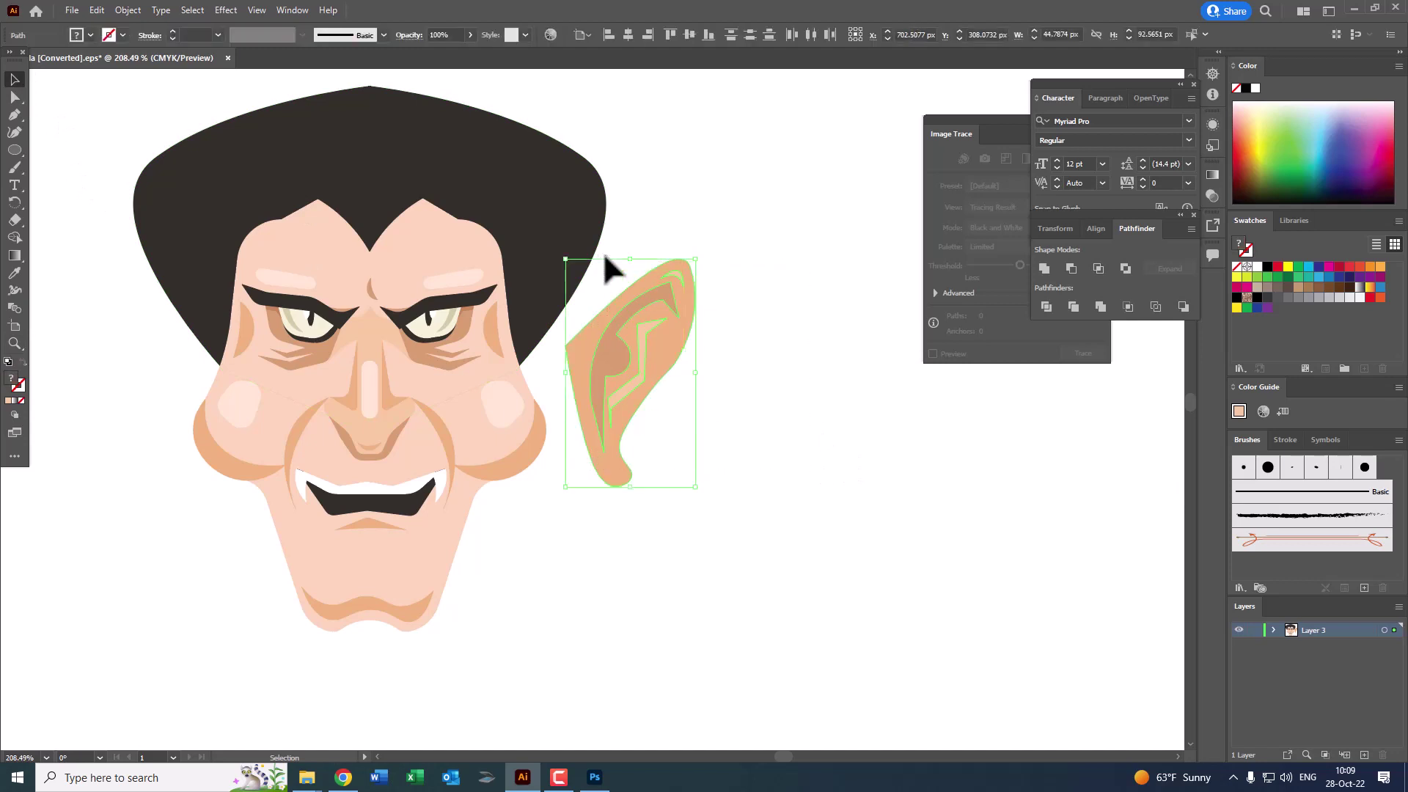
pyautogui.click(128, 9)
pyautogui.click(178, 86)
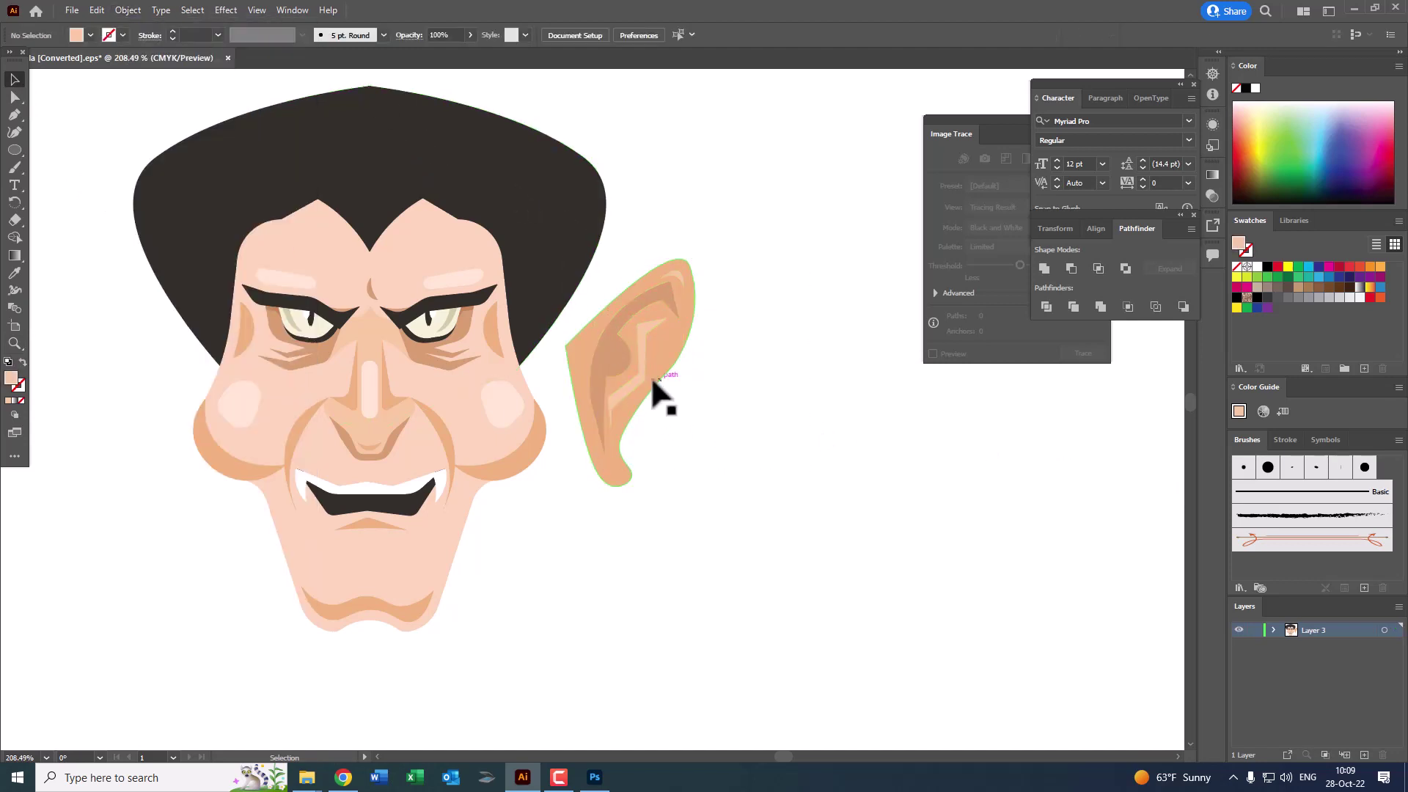
pyautogui.moveTo(653, 394)
pyautogui.mouseDown()
pyautogui.moveTo(552, 396)
pyautogui.moveTo(584, 402)
pyautogui.mouseUp()
# Step: Send the grouped ear behind the face, nudge it into place, and cut it
pyautogui.click(128, 10)
pyautogui.moveTo(151, 42)
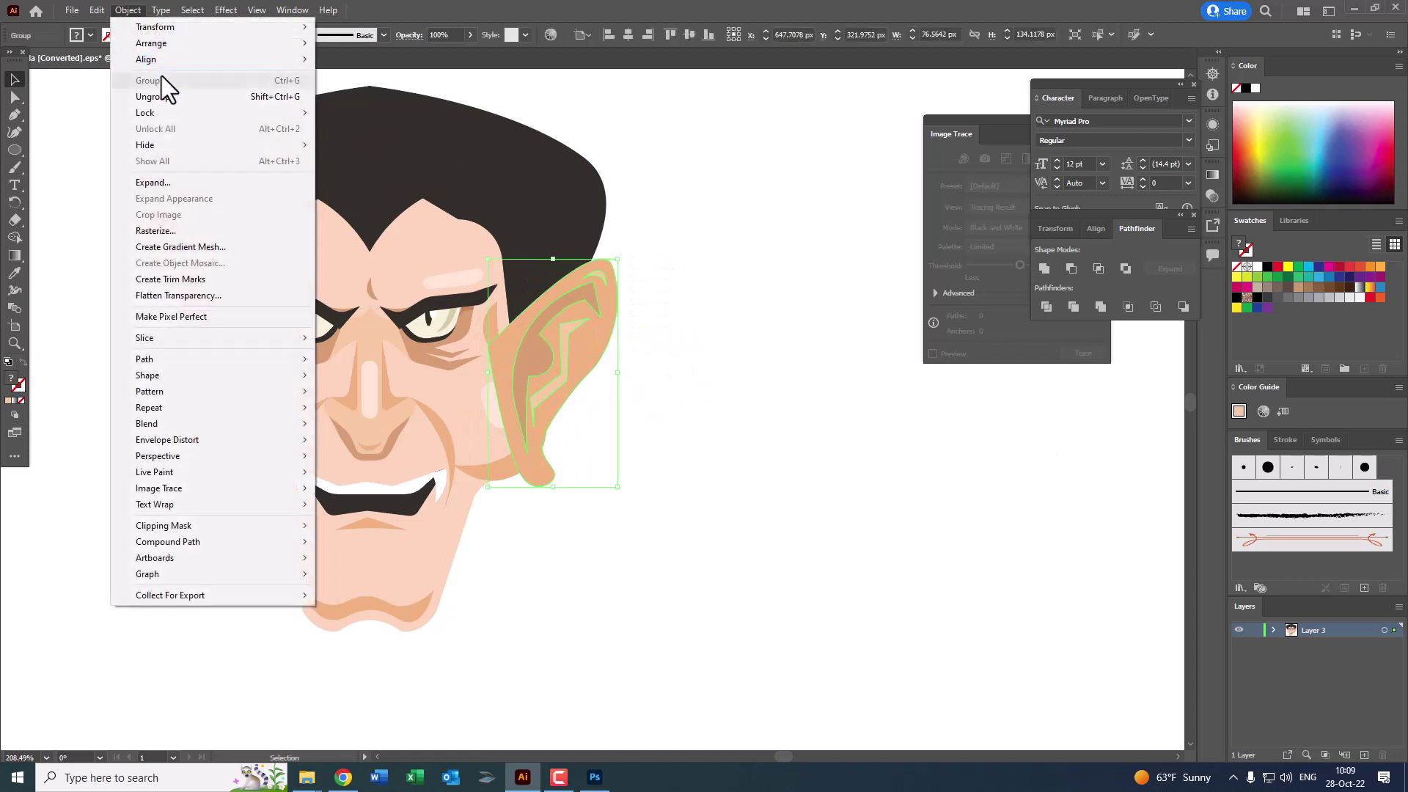
pyautogui.click(377, 90)
pyautogui.click(724, 471)
pyautogui.moveTo(724, 472); pyautogui.dragTo(847, 476)
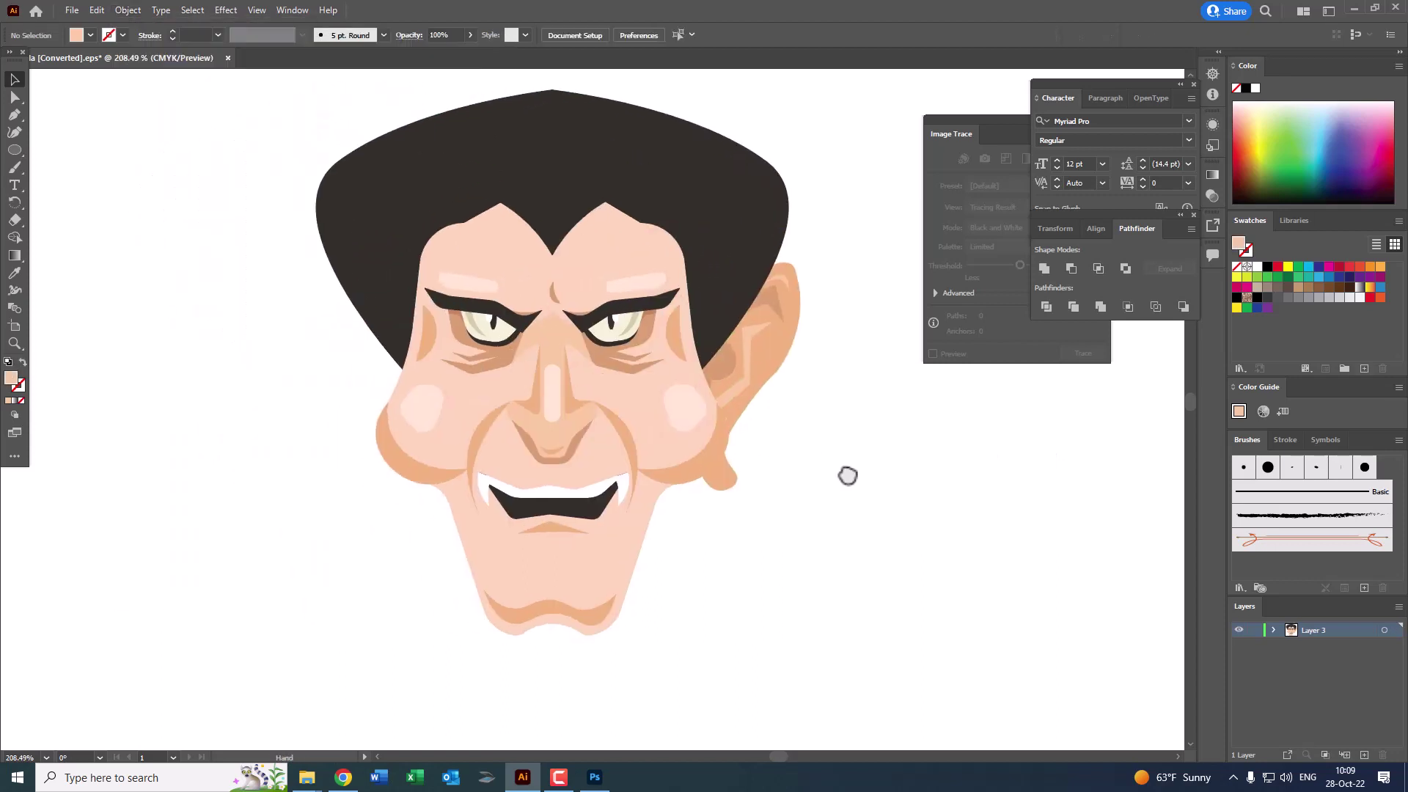
pyautogui.moveTo(758, 361)
pyautogui.mouseDown()
pyautogui.moveTo(776, 381)
pyautogui.moveTo(756, 400)
pyautogui.mouseUp()
pyautogui.click(812, 402)
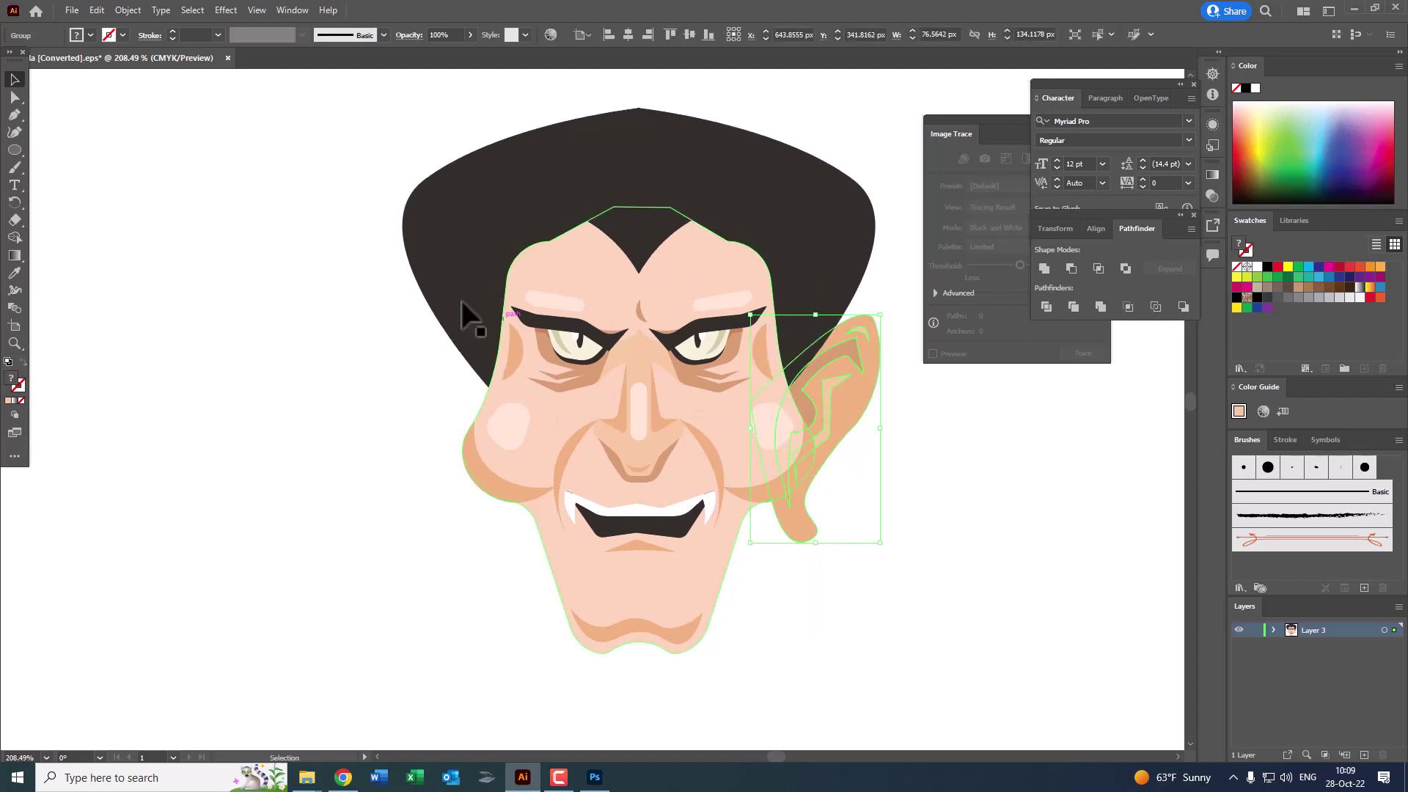
pyautogui.click(97, 10)
pyautogui.click(146, 71)
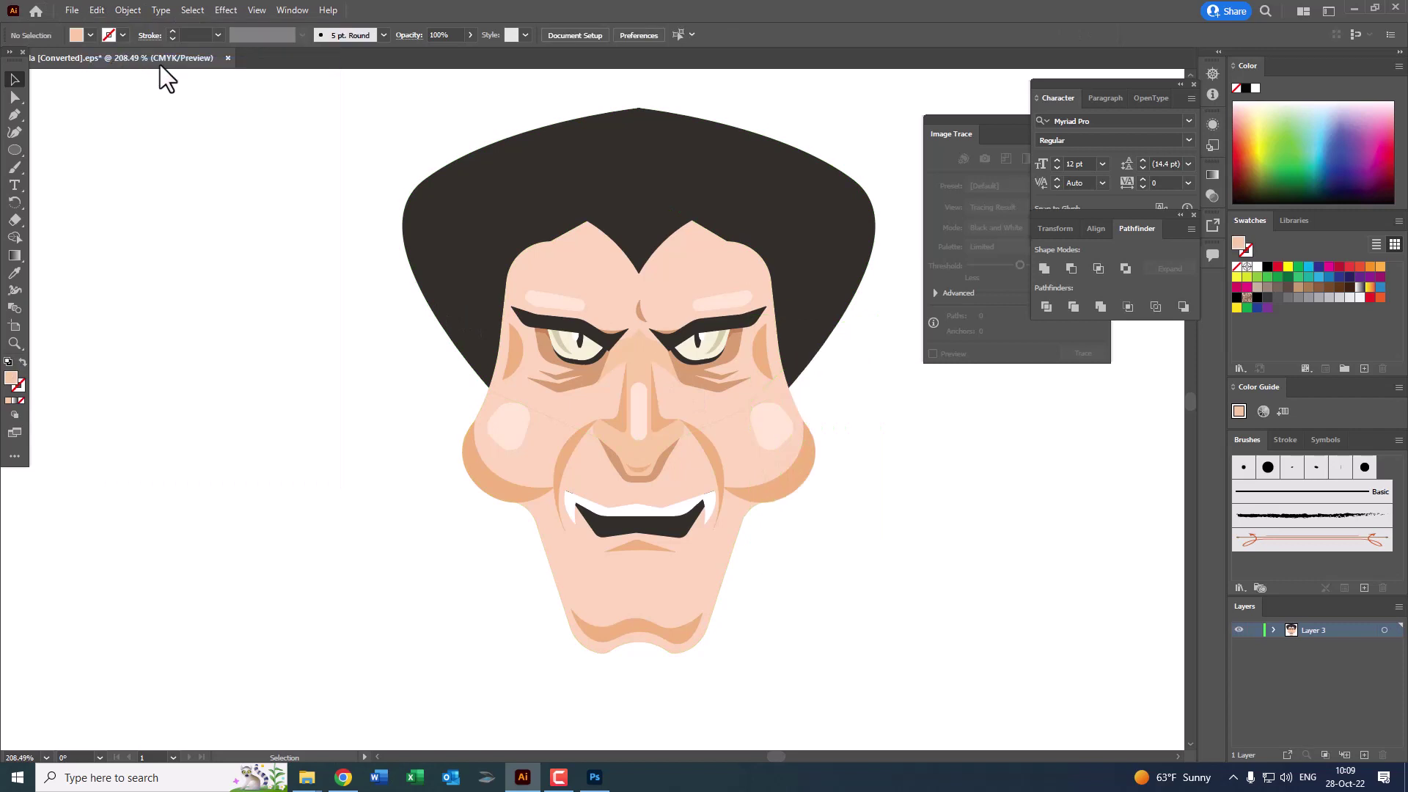
pyautogui.click(96, 10)
# Step: Paste the ear back in front, send it behind the face, and copy it
pyautogui.click(152, 114)
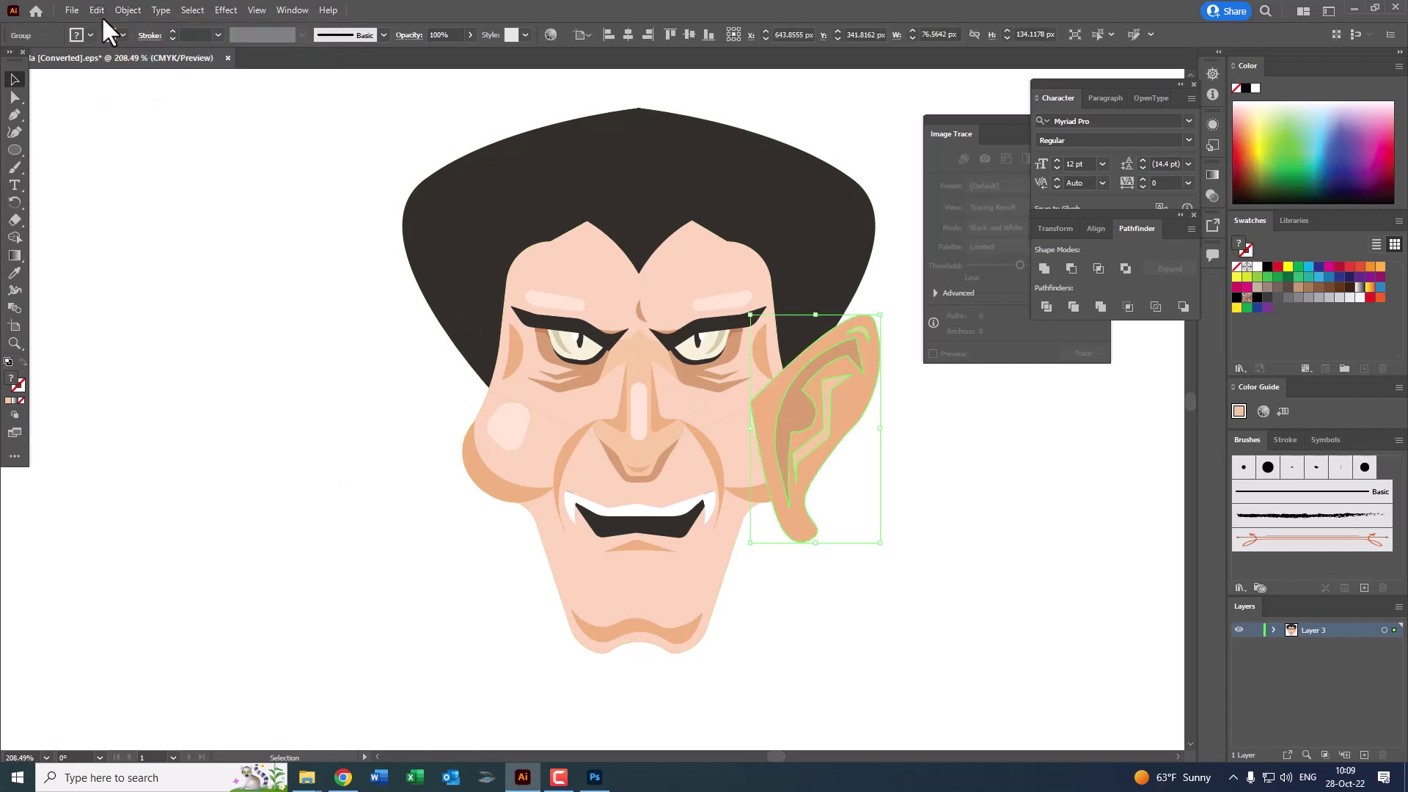
pyautogui.click(128, 11)
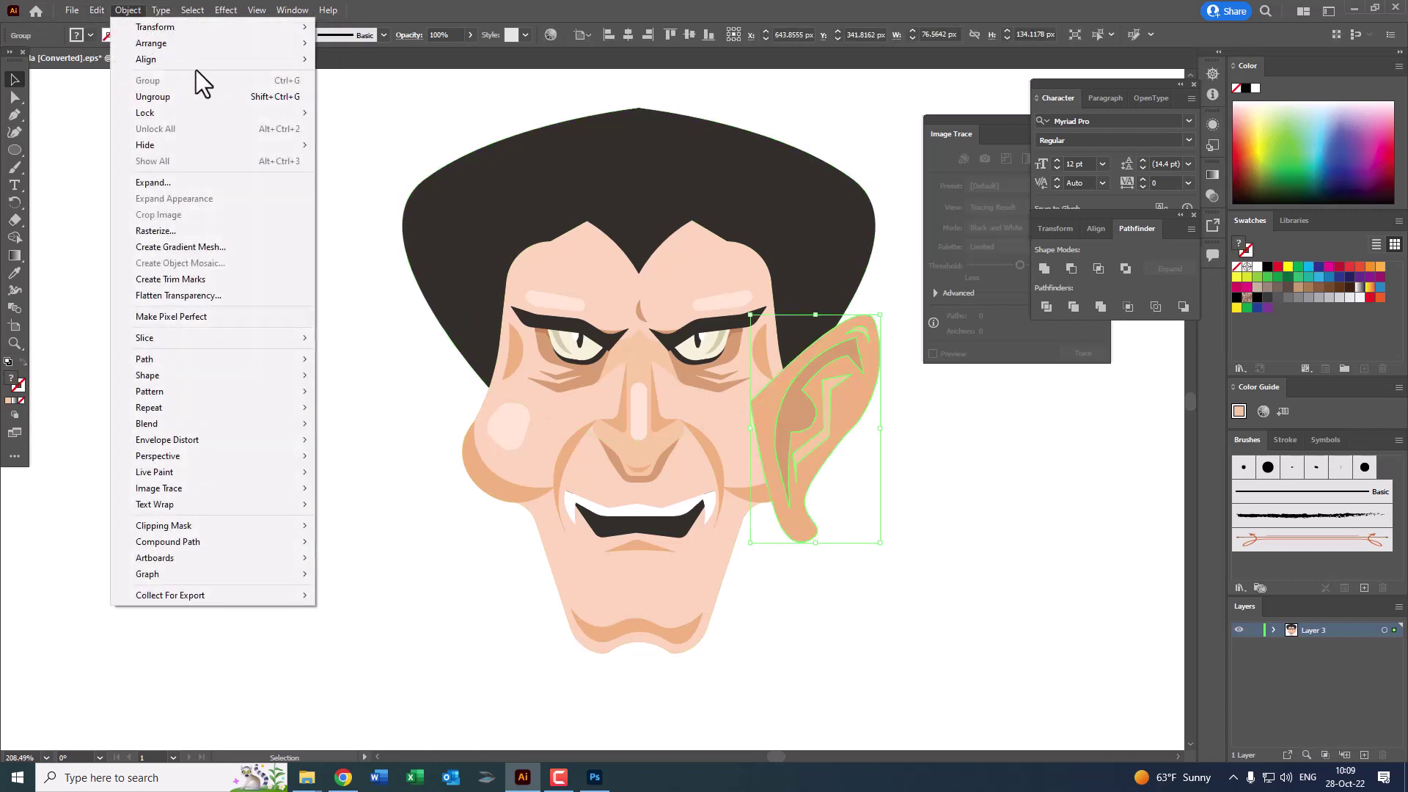
pyautogui.click(383, 95)
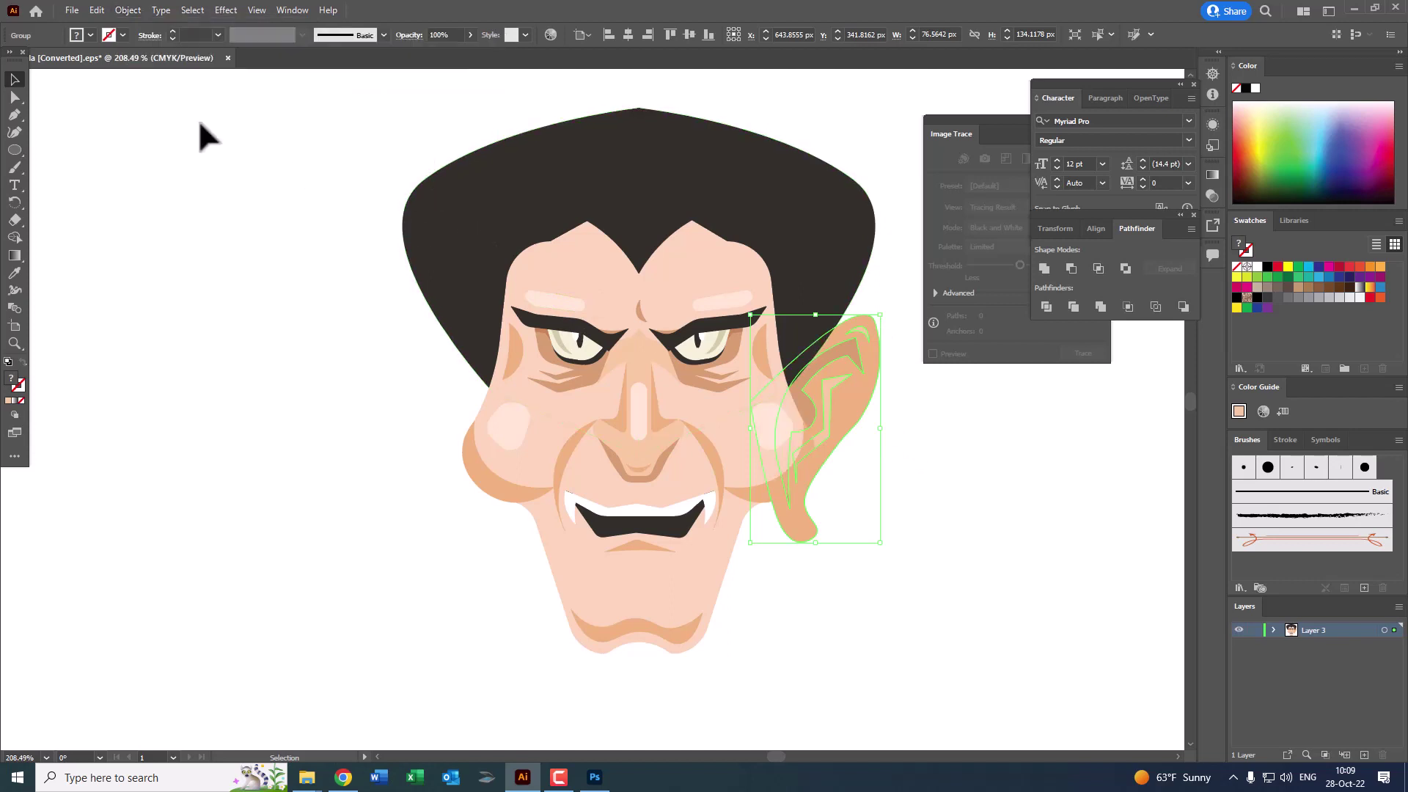
pyautogui.click(97, 11)
pyautogui.click(143, 80)
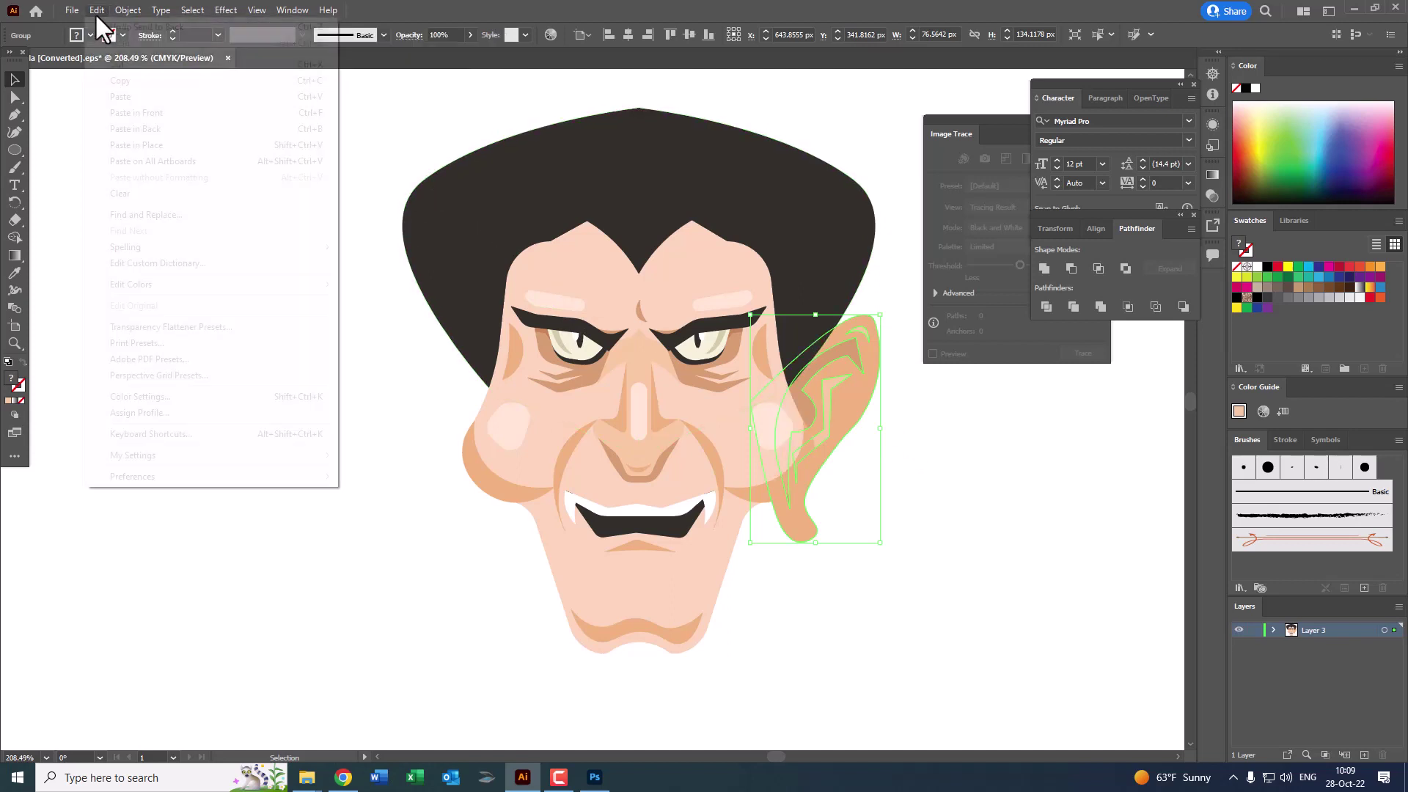
# Step: Reflect-copy the ear onto the head's left side and group both ears together
pyautogui.click(97, 10)
pyautogui.moveTo(156, 26)
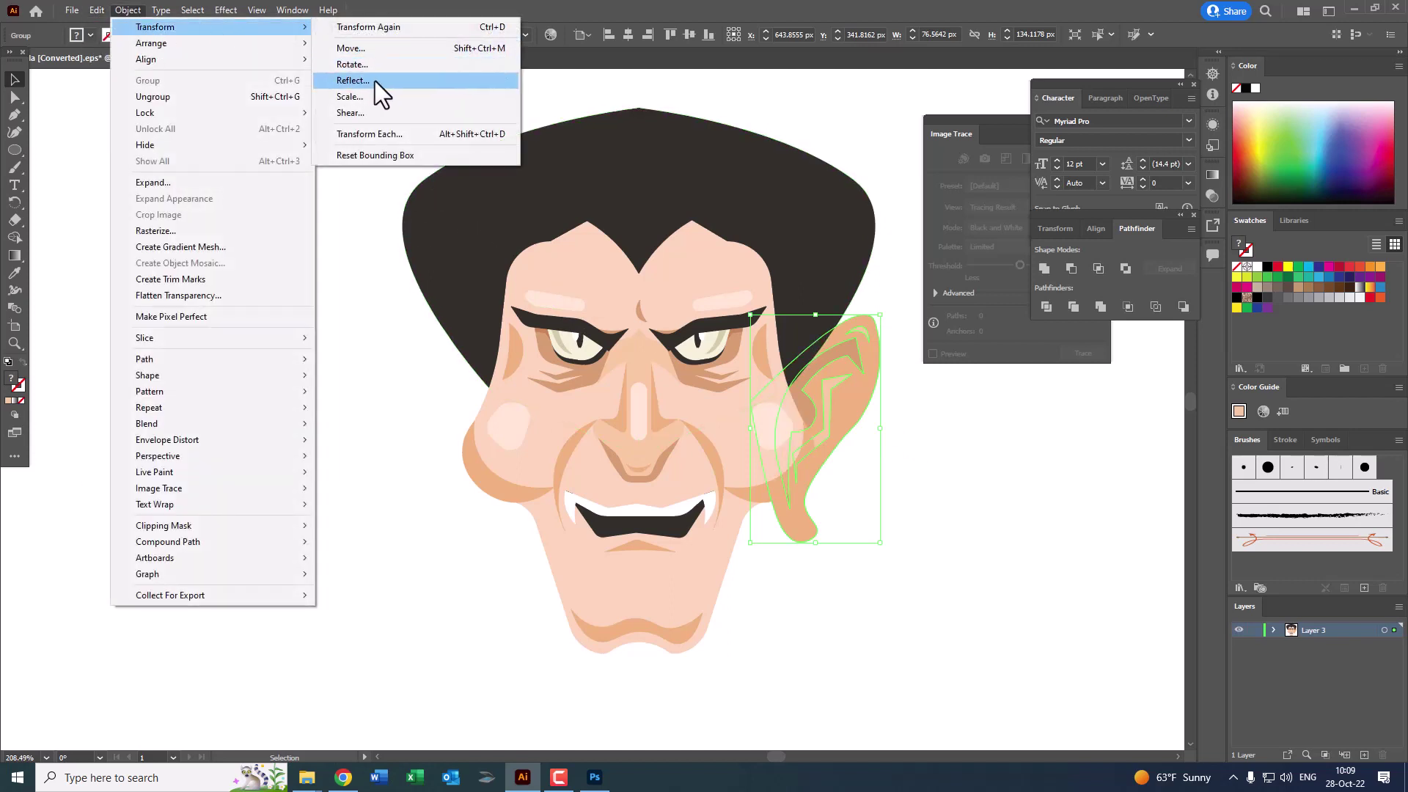
pyautogui.click(376, 82)
pyautogui.click(631, 483)
pyautogui.moveTo(824, 439); pyautogui.dragTo(501, 438)
pyautogui.keyDown('shift'); pyautogui.click(833, 412); pyautogui.keyUp('shift')
pyautogui.click(121, 16)
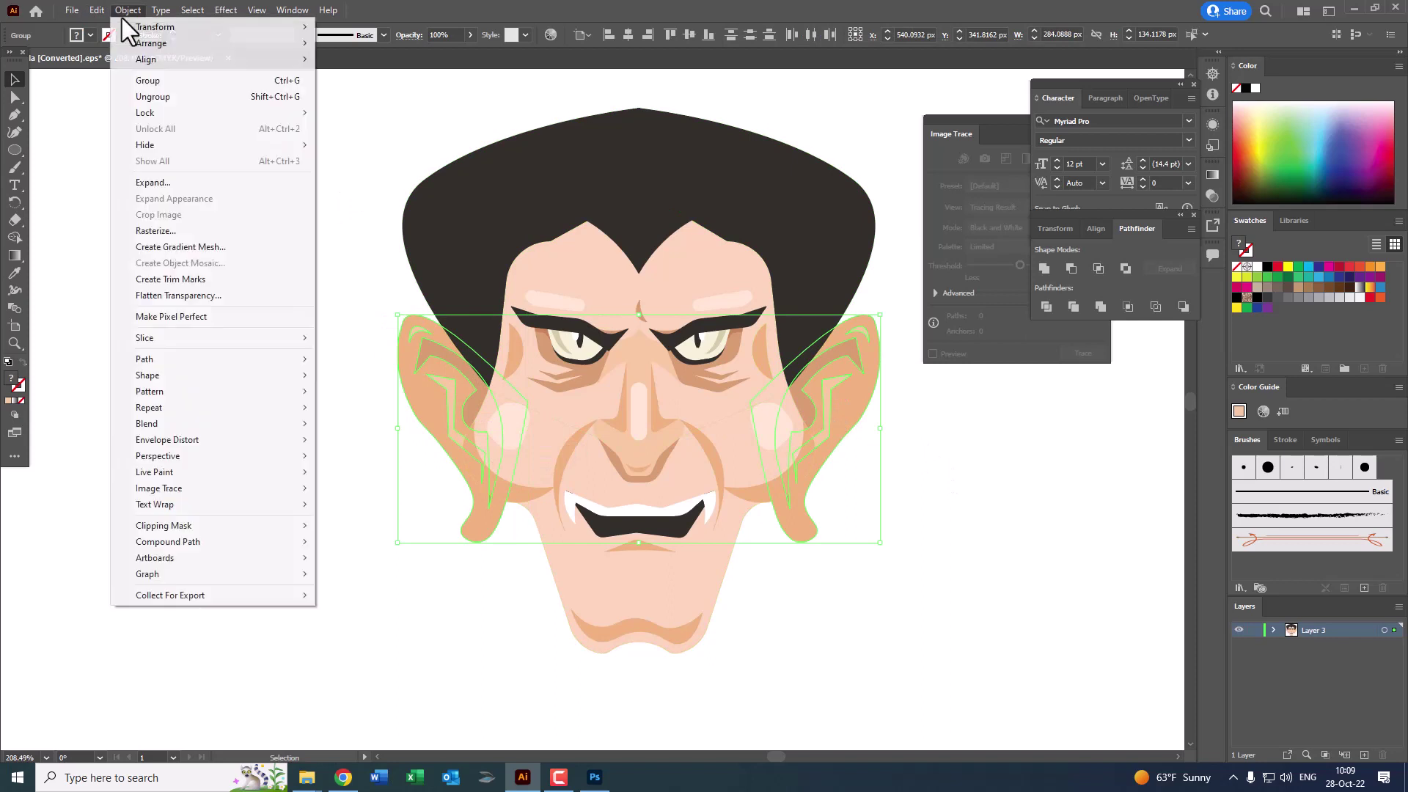
pyautogui.click(160, 79)
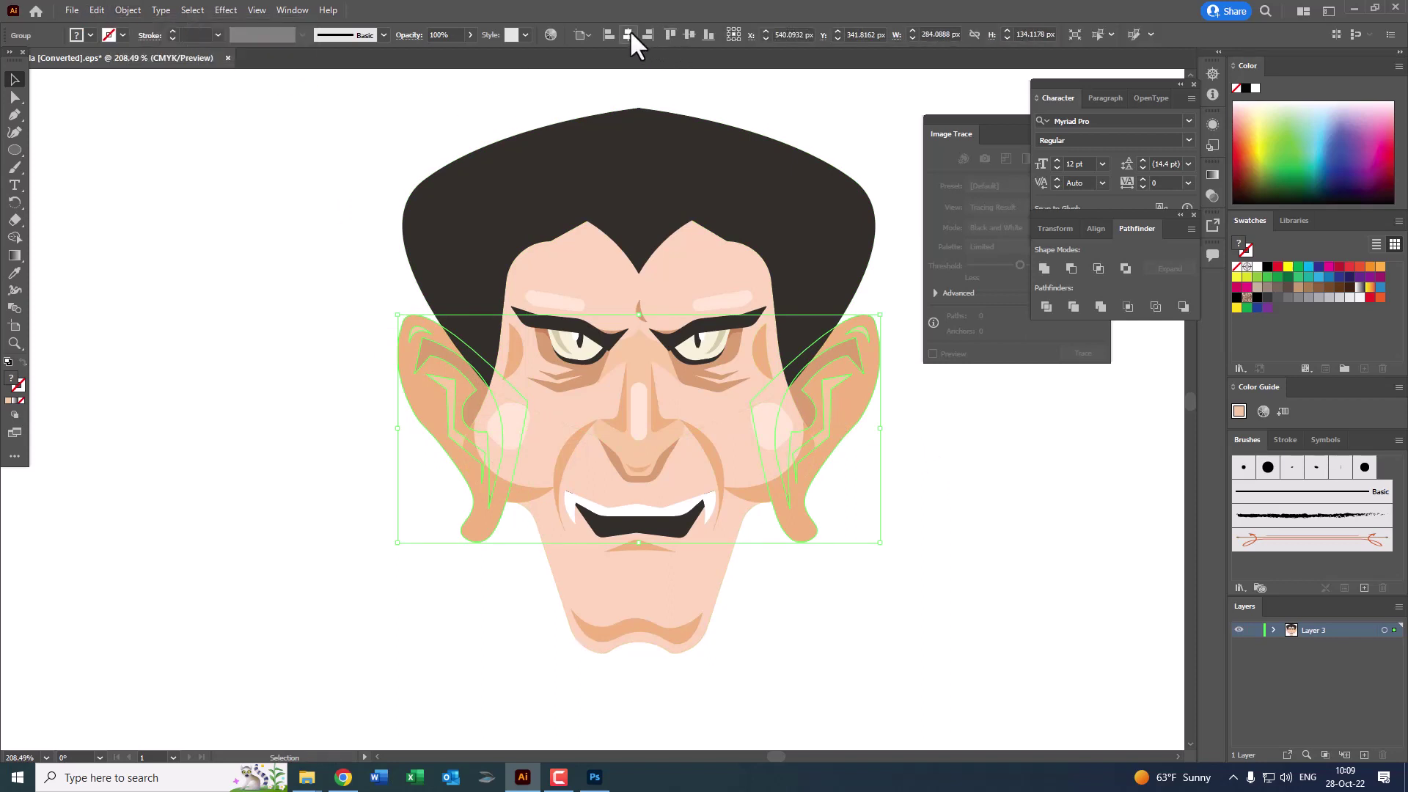
pyautogui.click(946, 477)
pyautogui.press('z')
pyautogui.moveTo(878, 478); pyautogui.dragTo(798, 436)
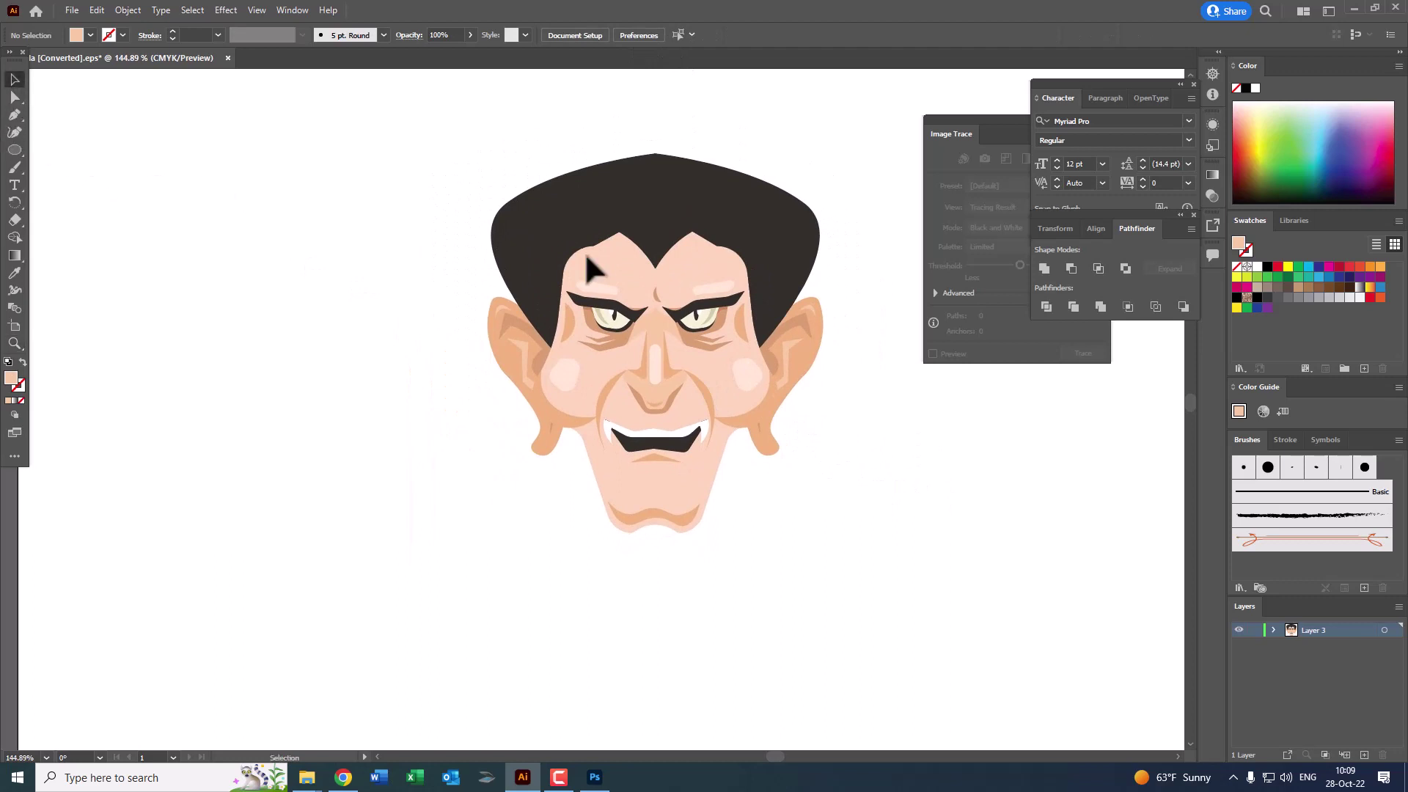
# Step: Draw a curved band shape across the top of the hair with the Curvature Tool
pyautogui.click(805, 292)
pyautogui.press('z')
pyautogui.moveTo(702, 139); pyautogui.dragTo(767, 198)
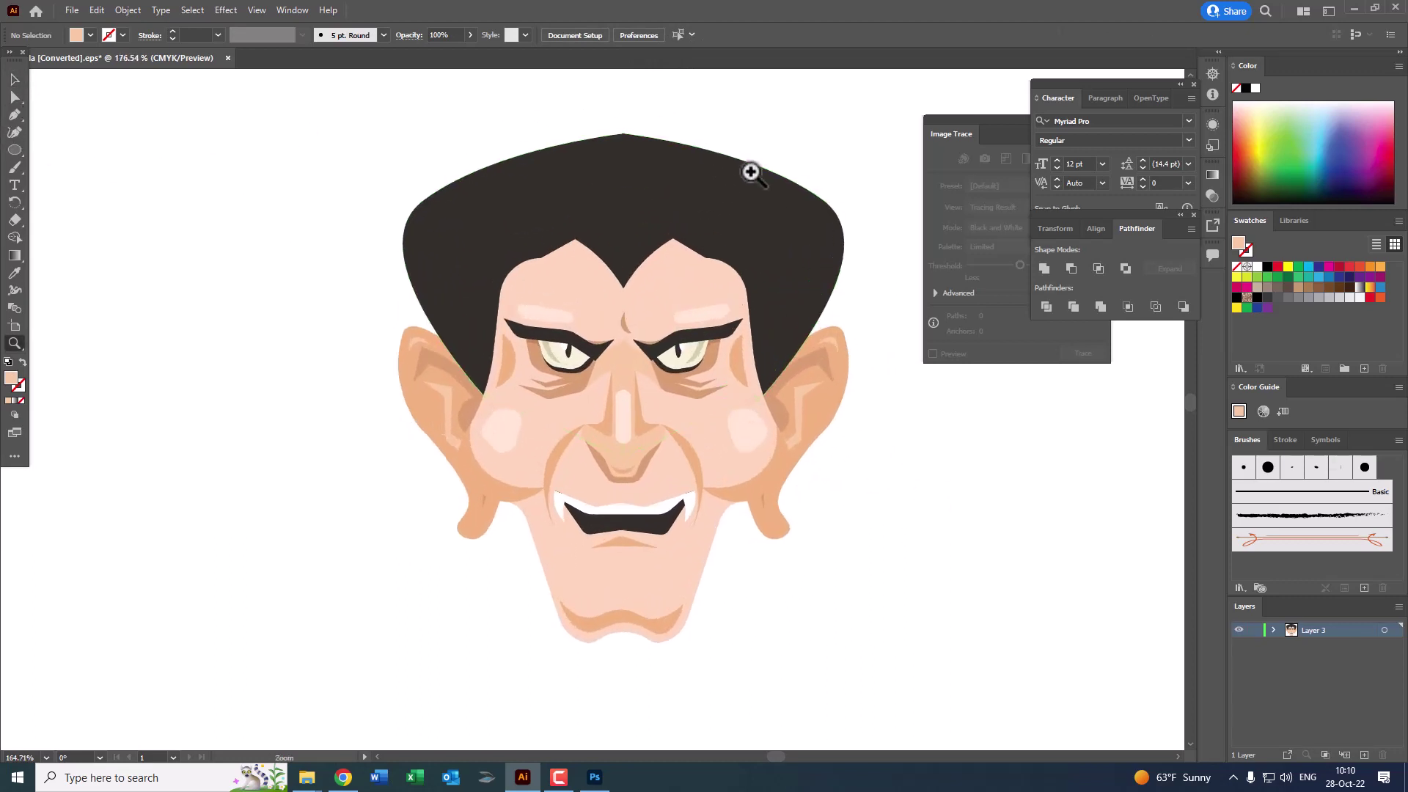
pyautogui.click(15, 114)
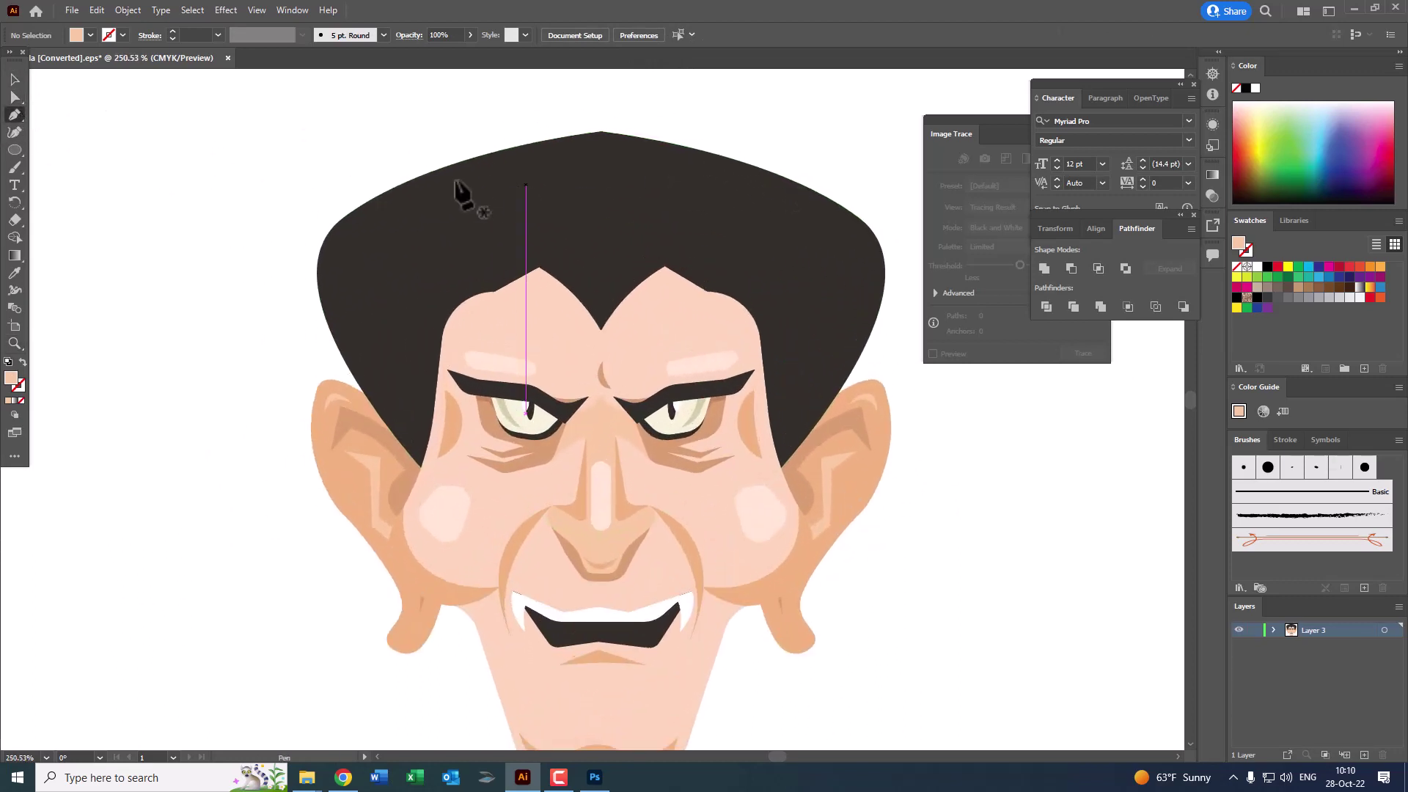
pyautogui.click(416, 204)
pyautogui.moveTo(794, 210); pyautogui.dragTo(993, 339)
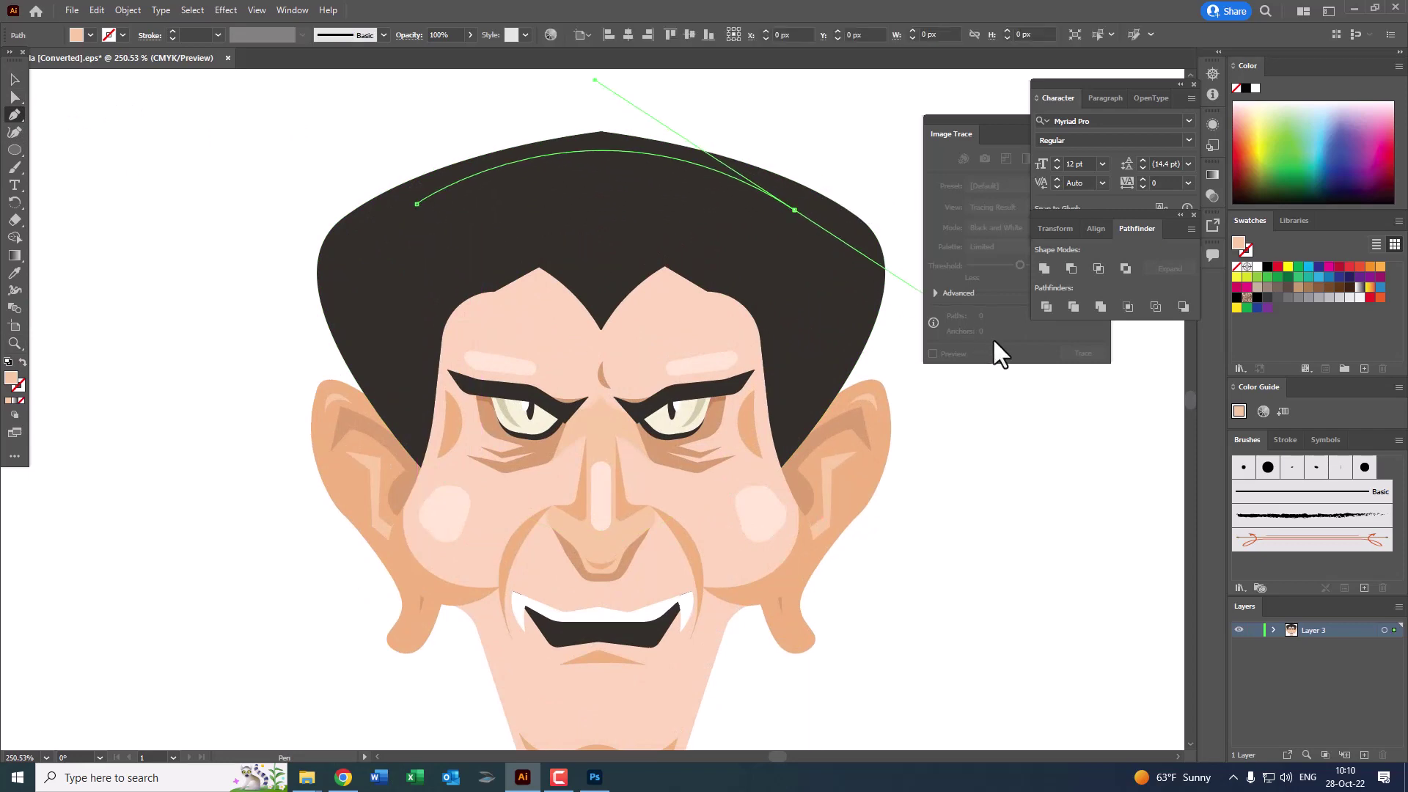
pyautogui.click(794, 210)
pyautogui.moveTo(602, 210); pyautogui.dragTo(546, 257)
pyautogui.click(602, 210)
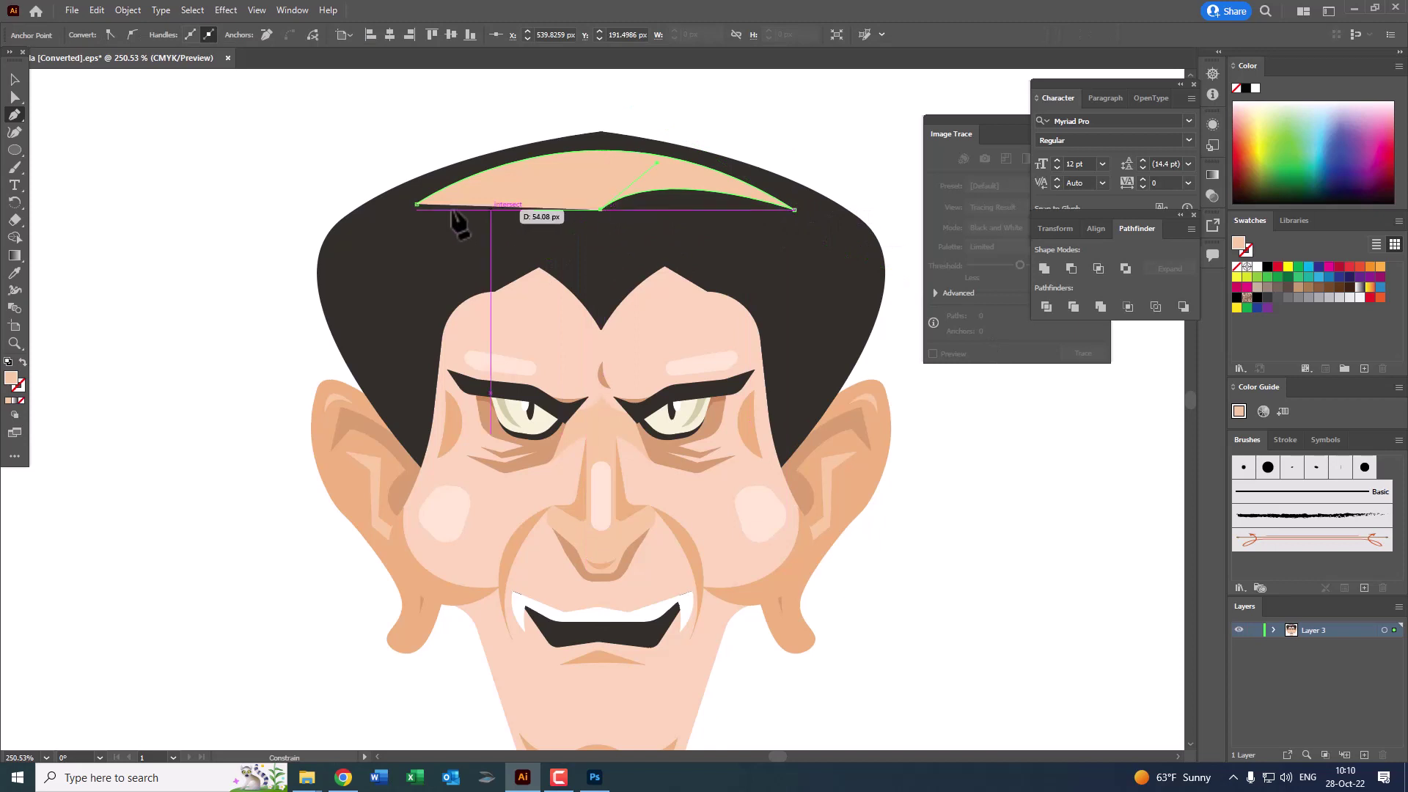
pyautogui.click(417, 204)
# Step: Fill the new hair band with a dark purple colour
pyautogui.press('z')
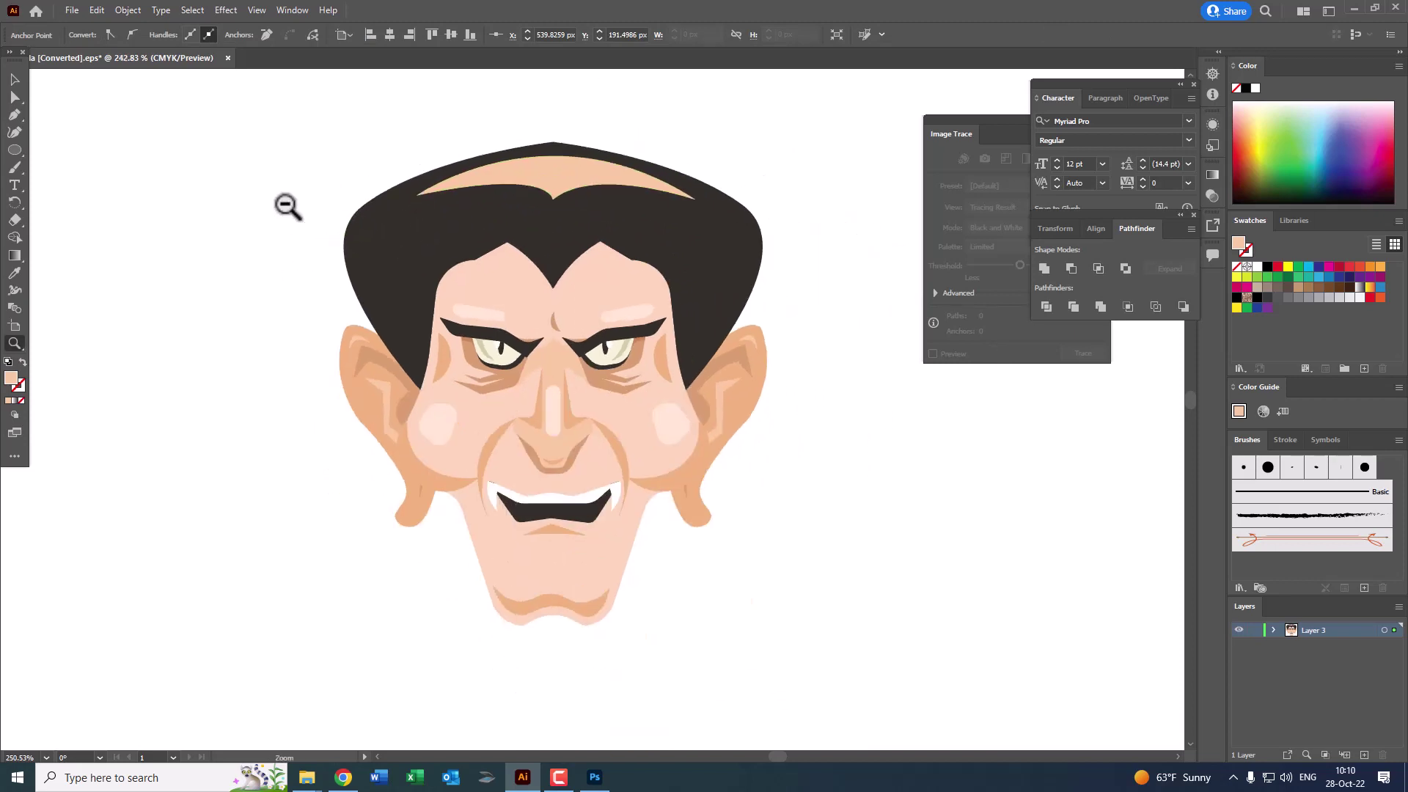
pyautogui.scroll(-3, 286, 205)
pyautogui.click(406, 242)
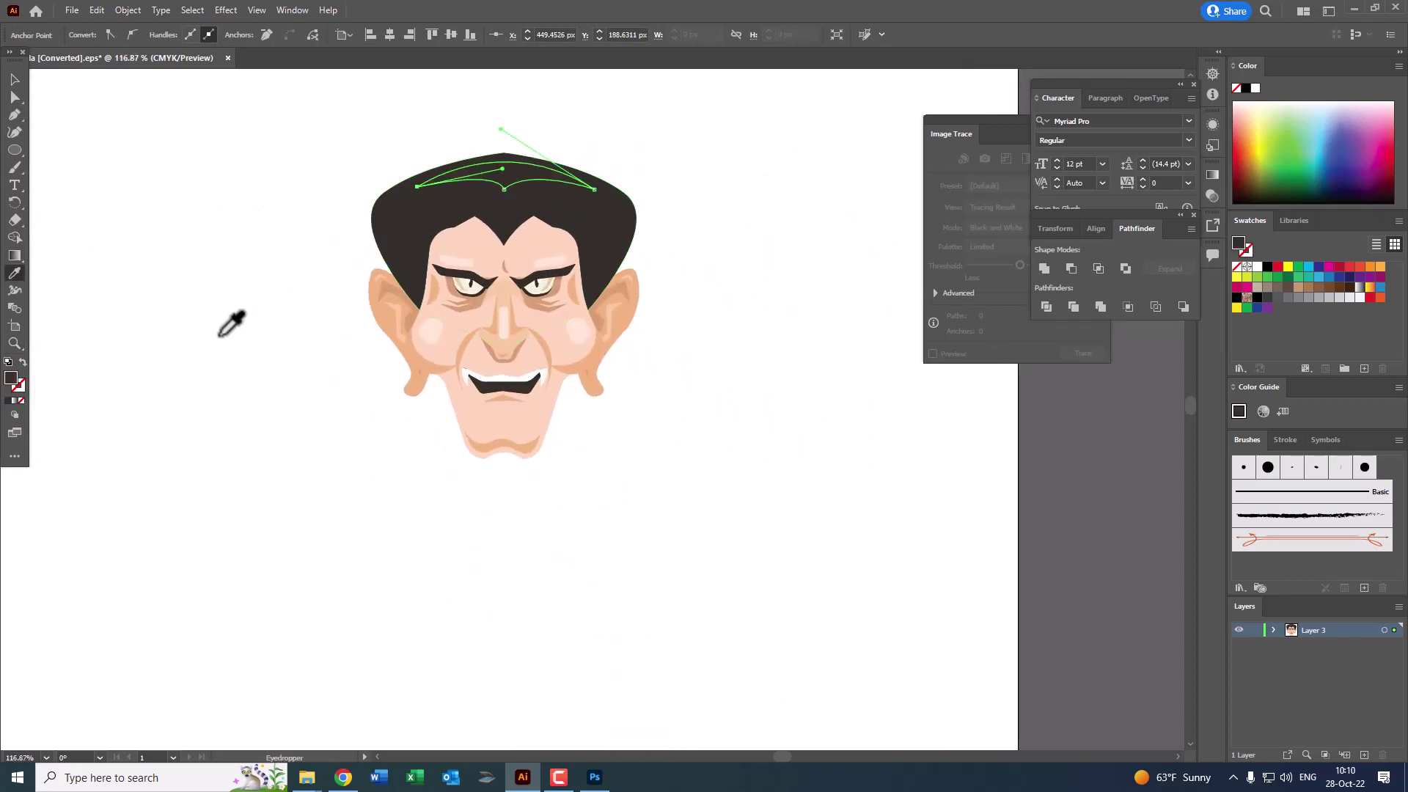
pyautogui.doubleClick(11, 379)
pyautogui.click(720, 336)
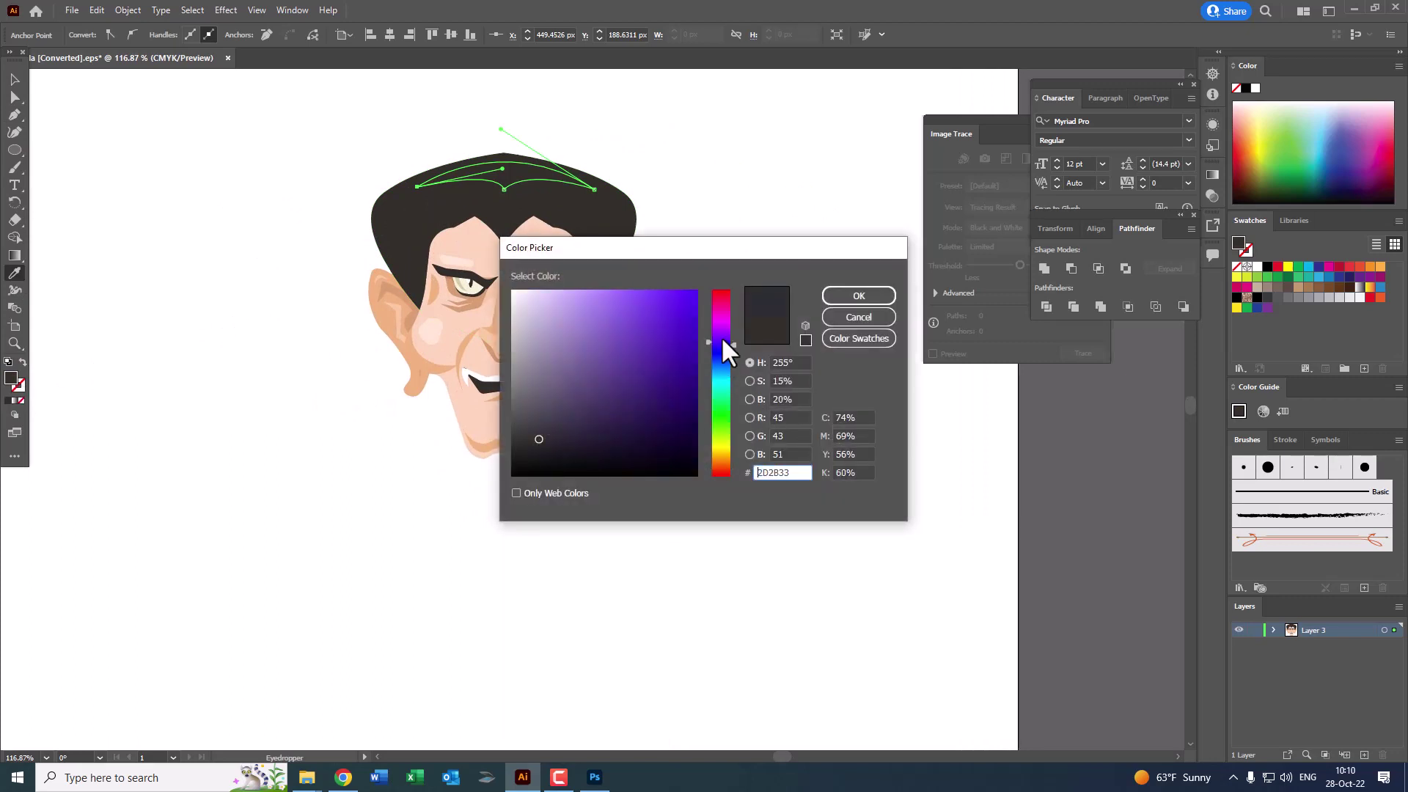
pyautogui.click(552, 406)
pyautogui.click(858, 295)
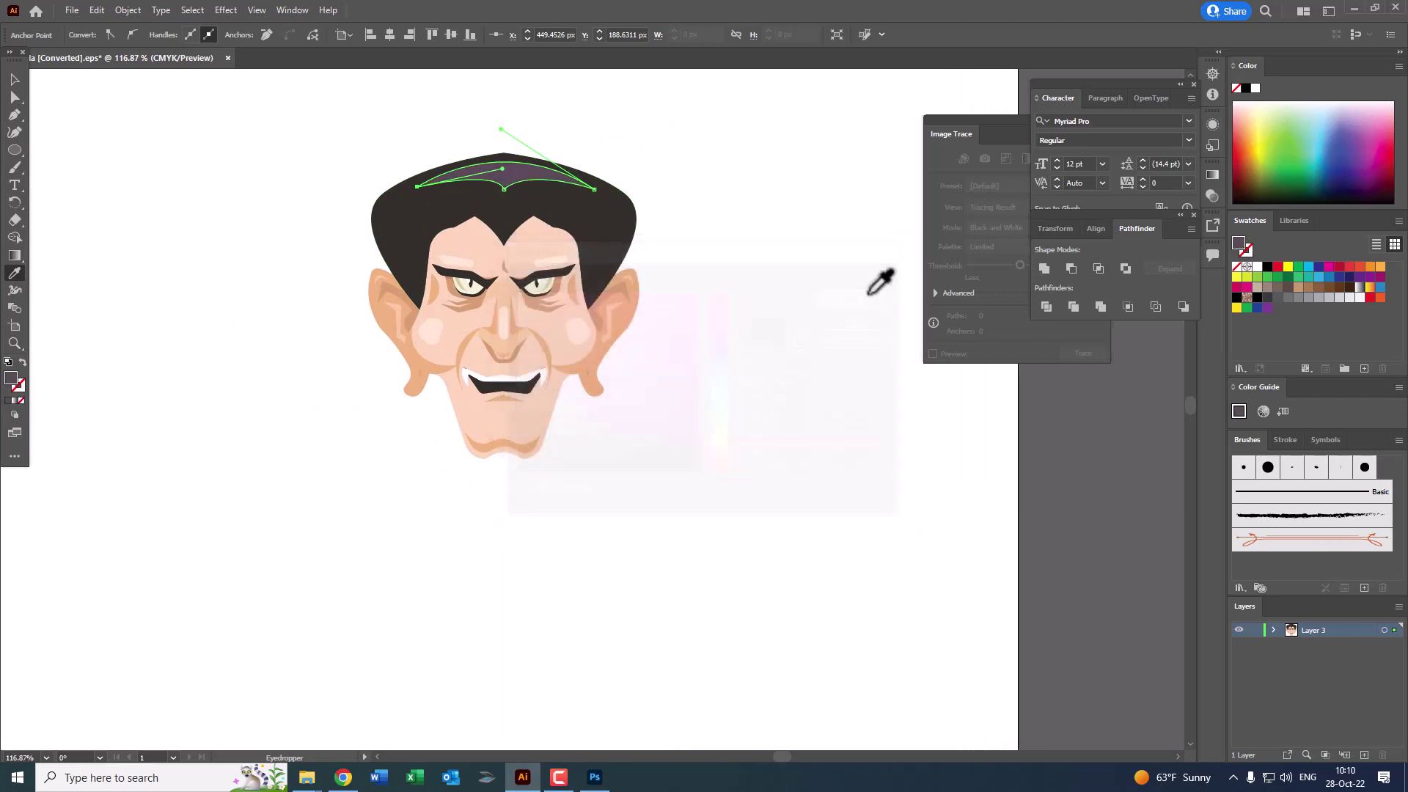
# Step: Reshape the purple band's left tip and lower middle curve, then zoom in on the hair's right side
pyautogui.press('z')
pyautogui.scroll(-1, 591, 181)
pyautogui.scroll(2, 591, 181)
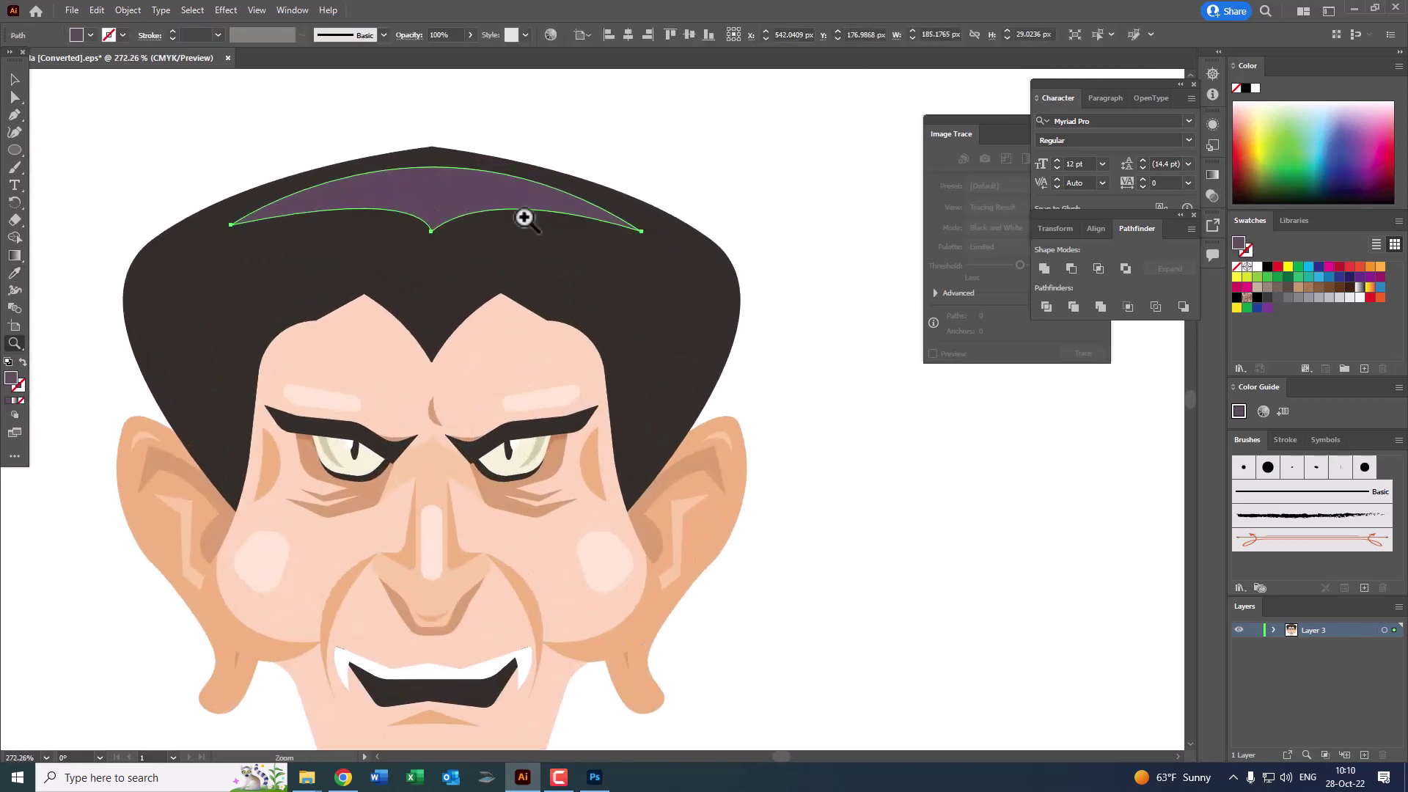
pyautogui.scroll(2, 522, 217)
pyautogui.scroll(2, 477, 188)
pyautogui.click(13, 93)
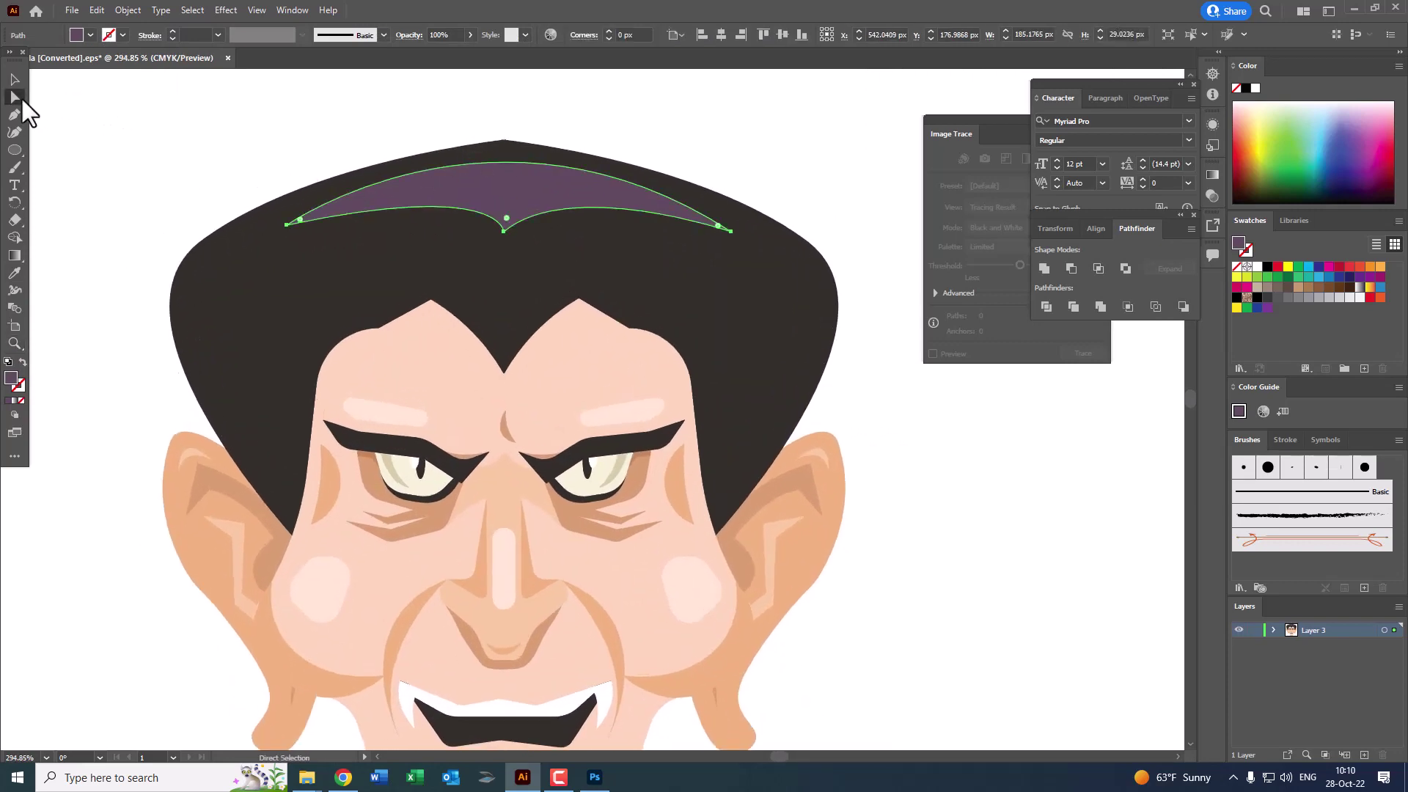
pyautogui.moveTo(286, 225); pyautogui.dragTo(281, 218)
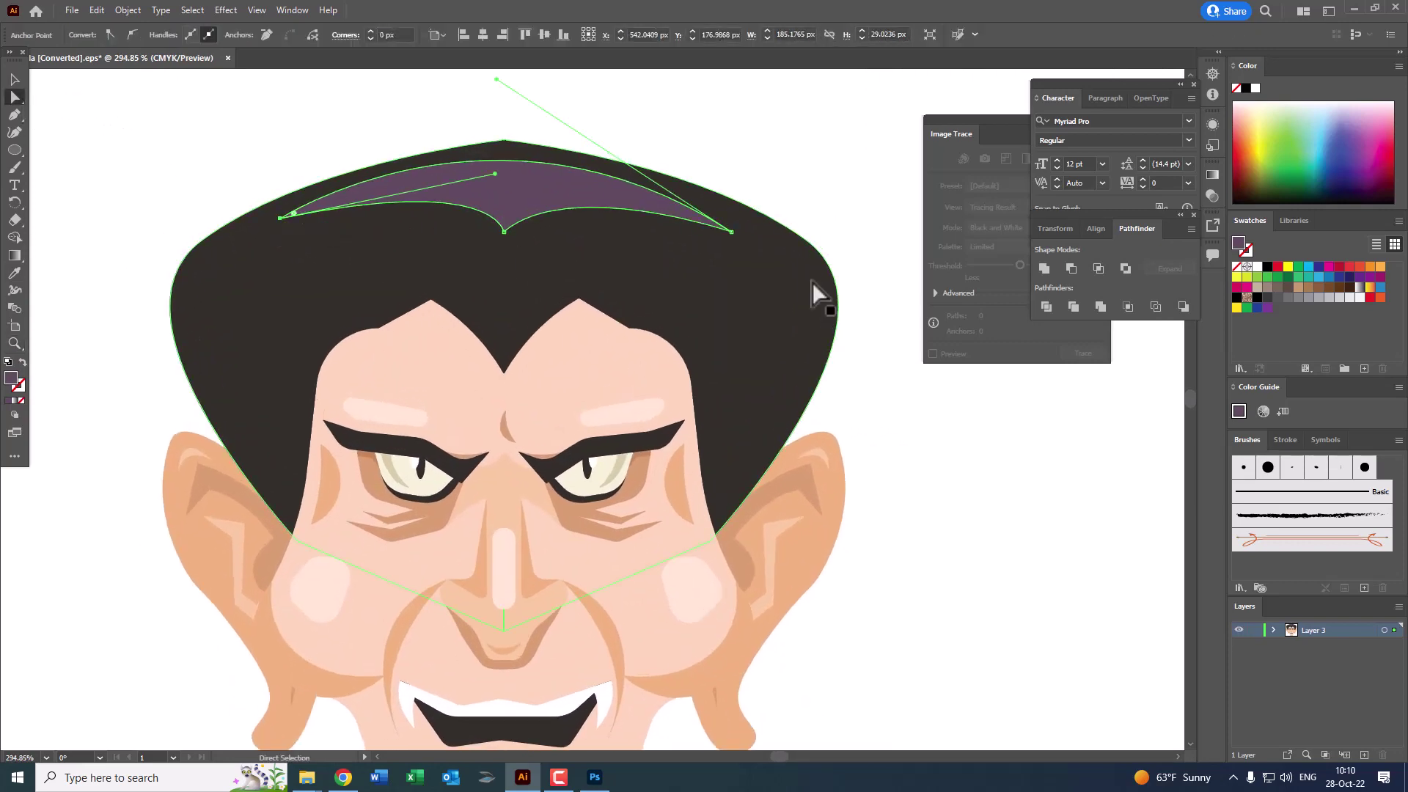
pyautogui.click(14, 132)
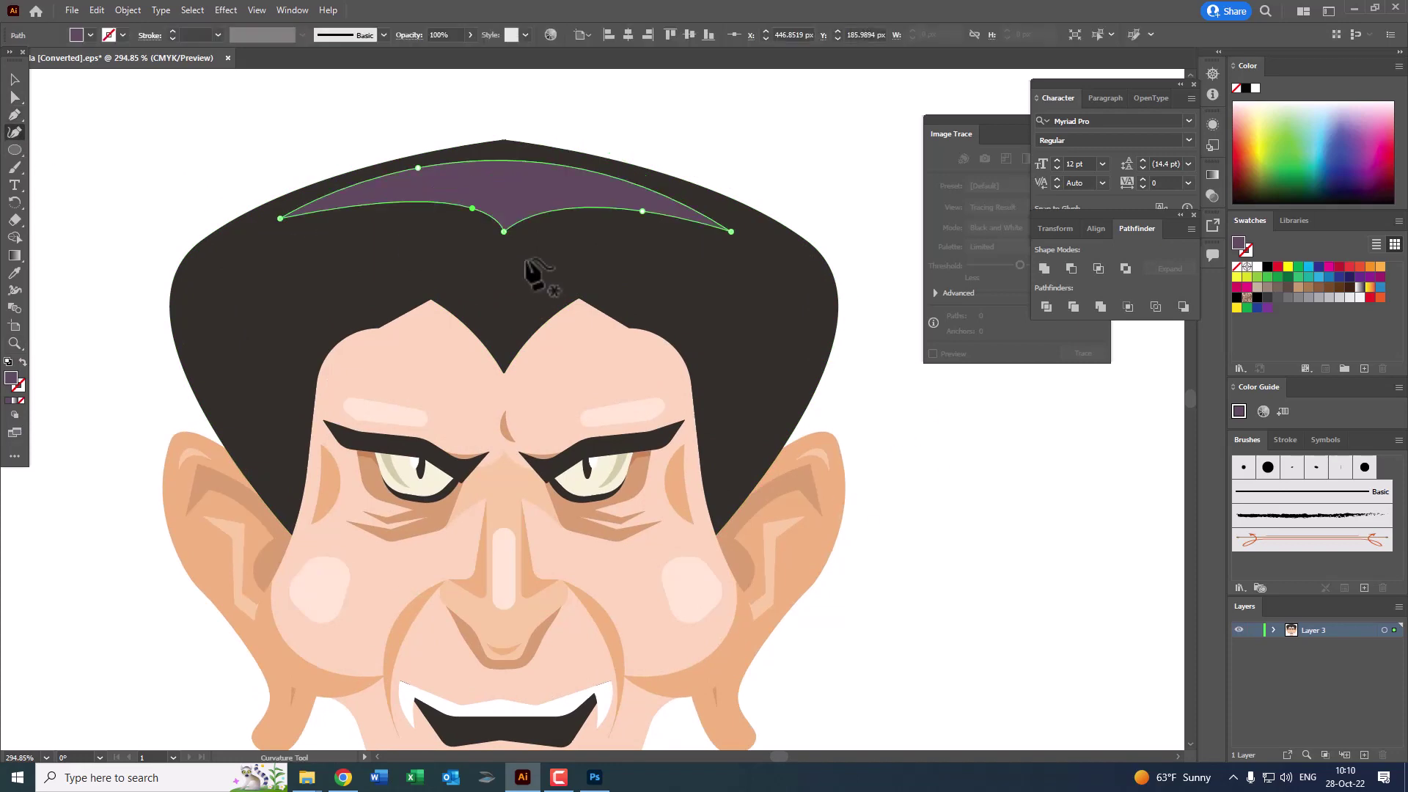
pyautogui.moveTo(505, 233); pyautogui.dragTo(435, 219)
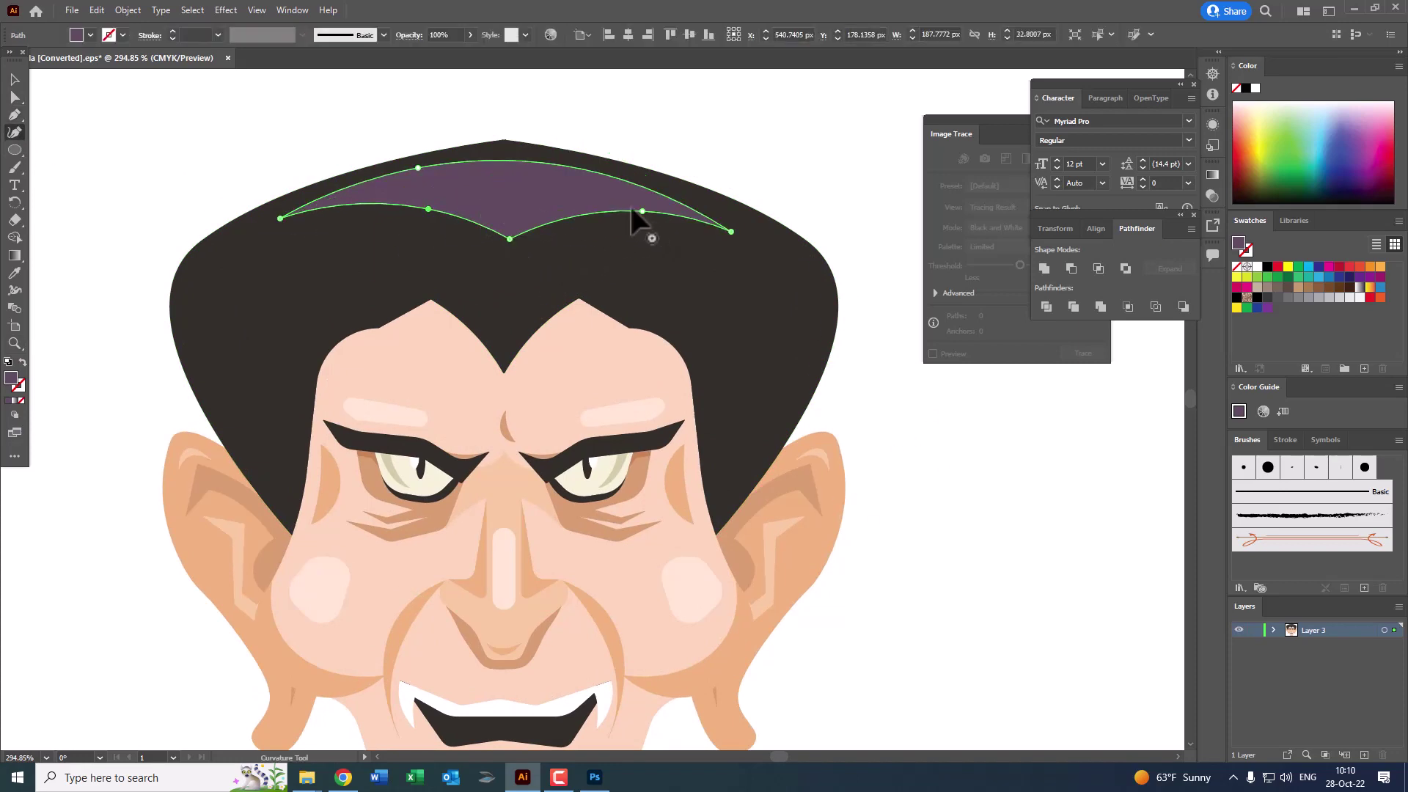
pyautogui.press('z')
pyautogui.moveTo(616, 213)
pyautogui.mouseDown()
pyautogui.moveTo(362, 236)
pyautogui.moveTo(503, 230)
pyautogui.moveTo(727, 306)
pyautogui.moveTo(767, 306)
pyautogui.mouseUp()
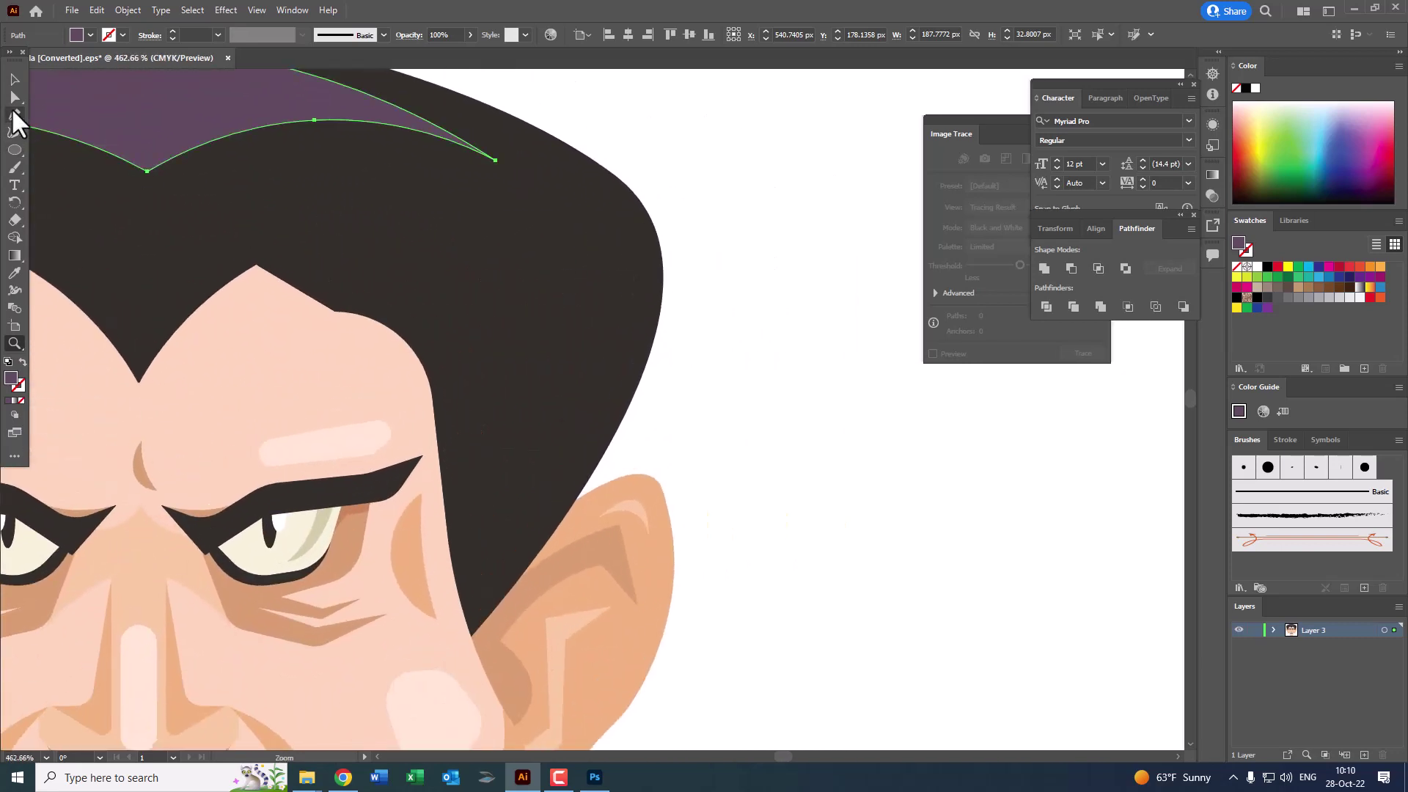
pyautogui.click(13, 111)
# Step: Pen-draw a jagged zigzag strand highlight on the right side of the hair
pyautogui.click(503, 251)
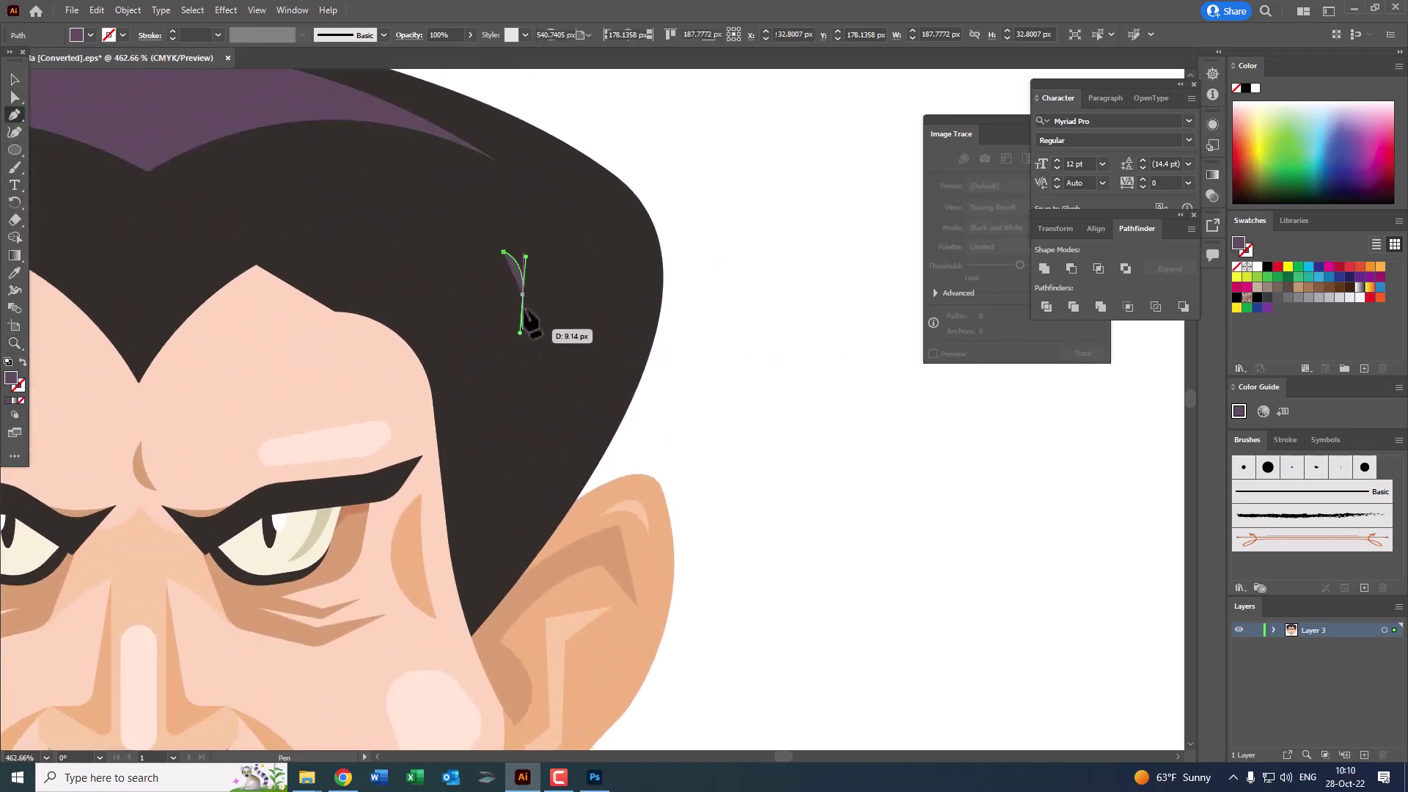
pyautogui.moveTo(524, 313); pyautogui.dragTo(528, 314)
pyautogui.moveTo(540, 261); pyautogui.dragTo(571, 314)
pyautogui.moveTo(572, 251); pyautogui.dragTo(629, 305)
pyautogui.moveTo(628, 234)
pyautogui.mouseDown()
pyautogui.moveTo(638, 242)
pyautogui.moveTo(635, 214)
pyautogui.moveTo(581, 204)
pyautogui.mouseUp()
pyautogui.click(581, 235)
pyautogui.click(529, 209)
pyautogui.click(529, 234)
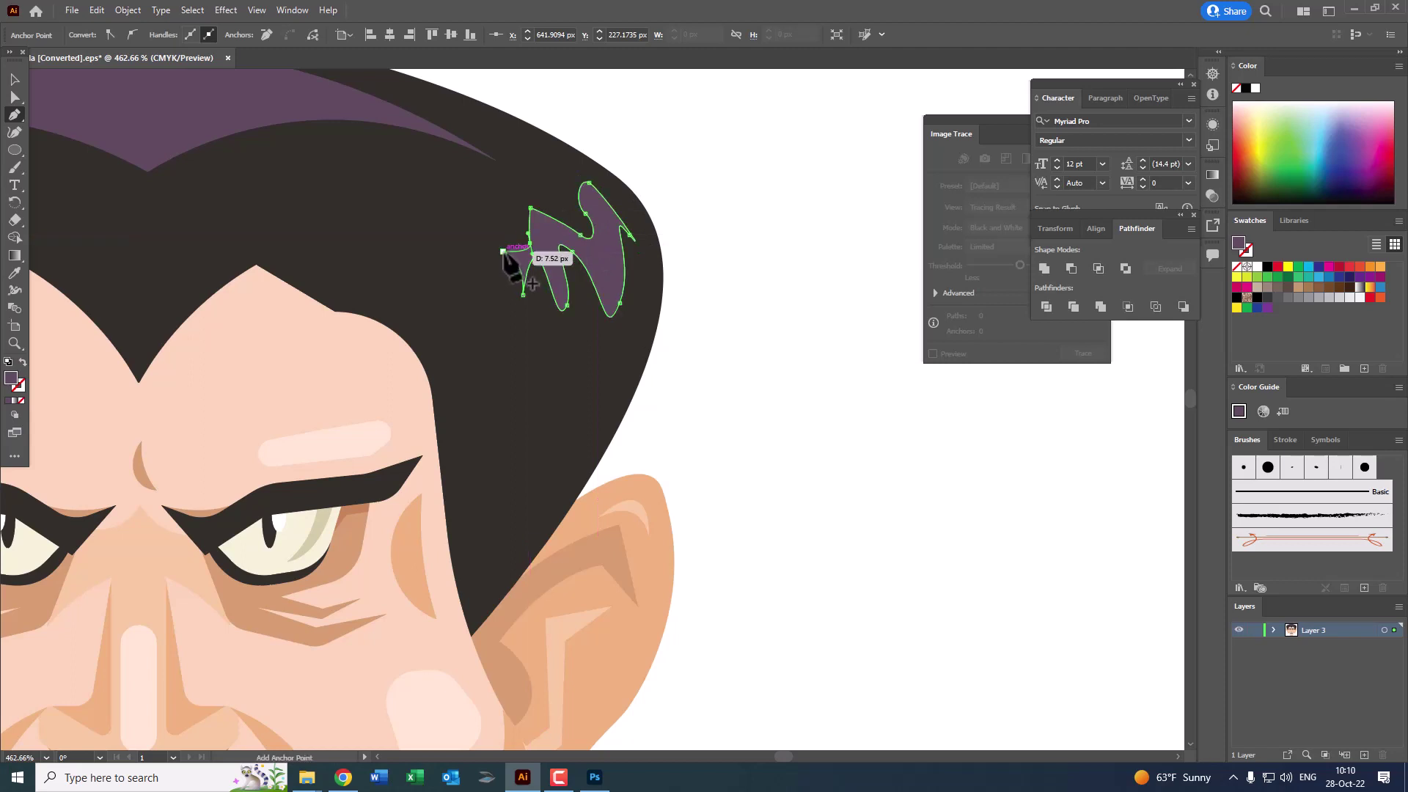
# Step: Reflect a copy of the strand and move it to the hair's left side
pyautogui.hotkey('ctrl', '0')
pyautogui.press('z')
pyautogui.click(330, 242)
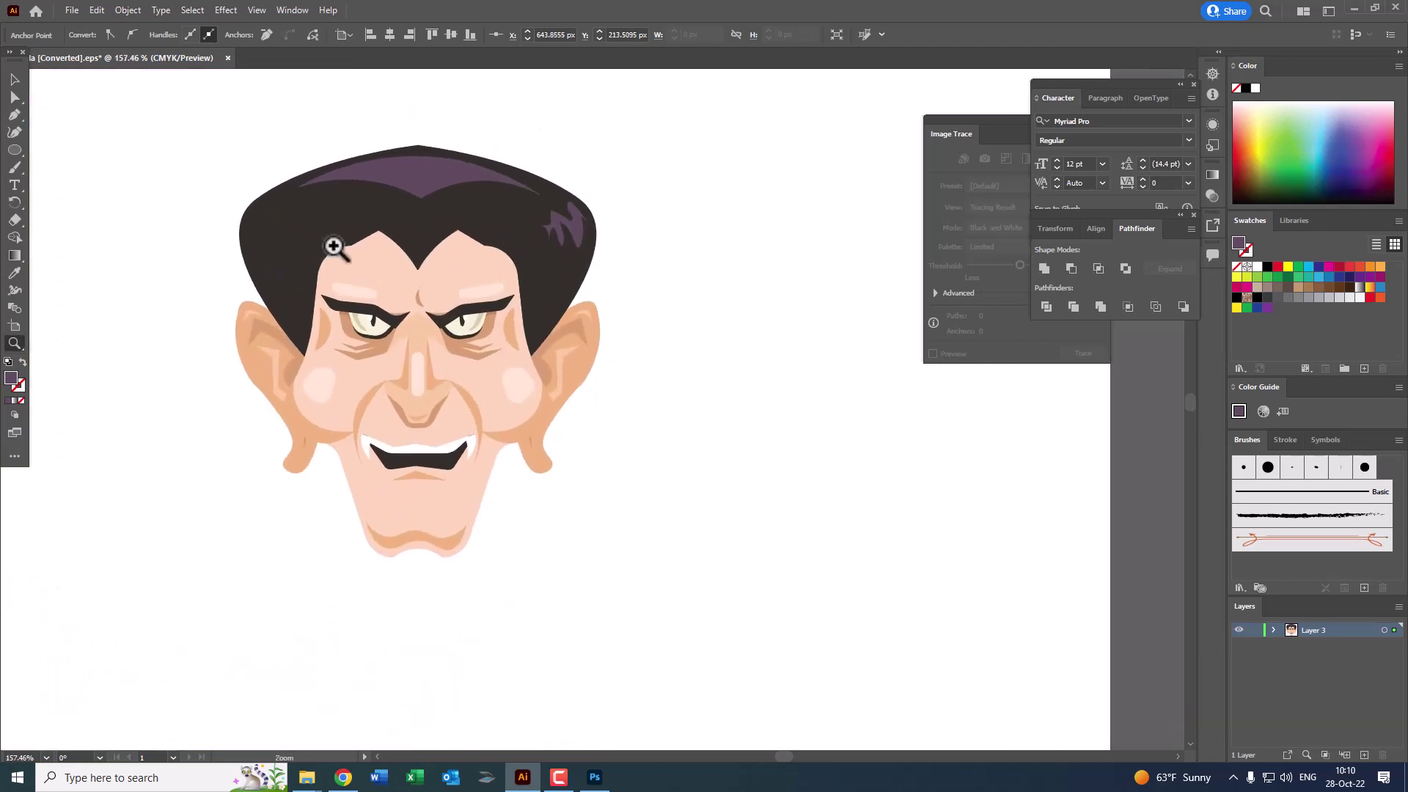
pyautogui.click(15, 80)
pyautogui.moveTo(638, 296); pyautogui.dragTo(695, 317)
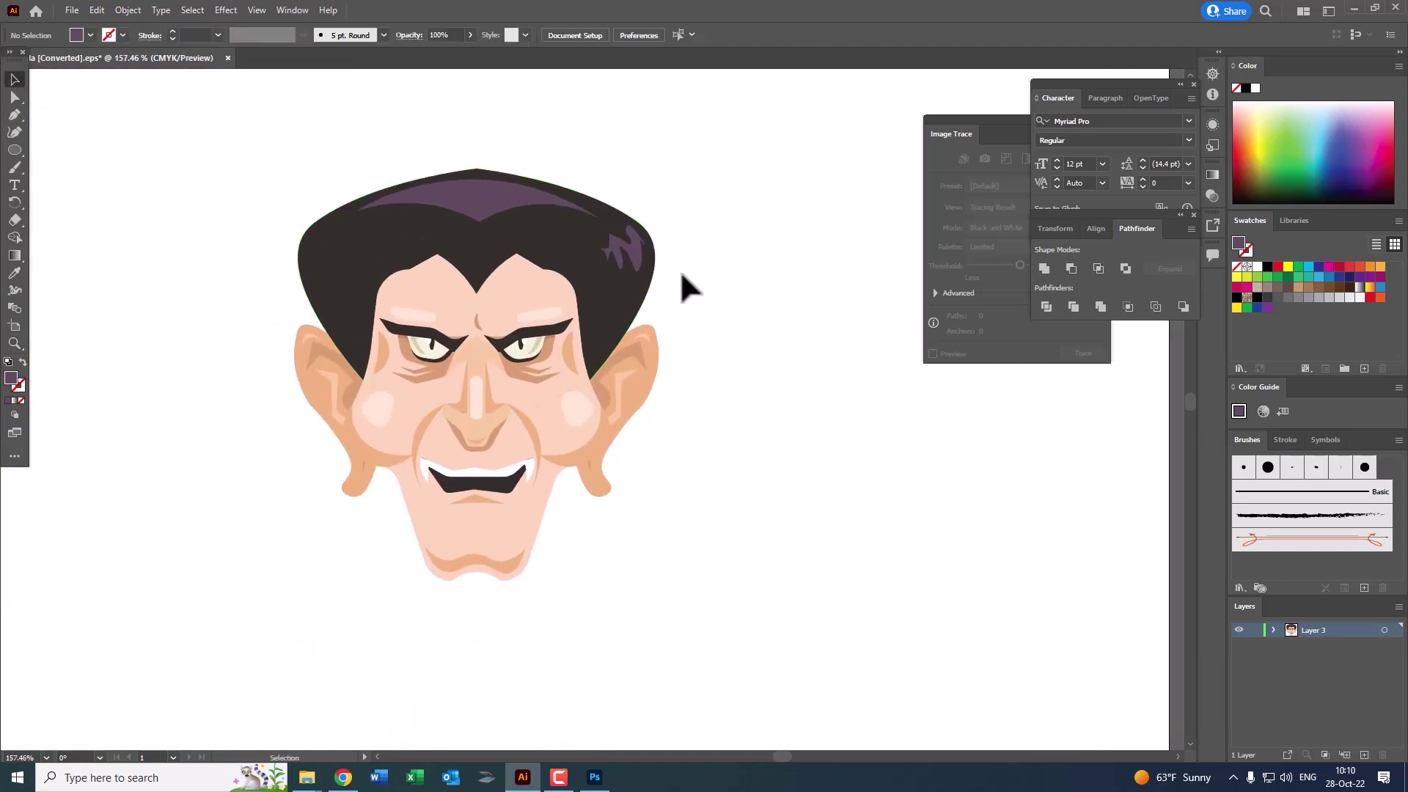
pyautogui.click(645, 273)
pyautogui.click(96, 11)
pyautogui.moveTo(127, 11)
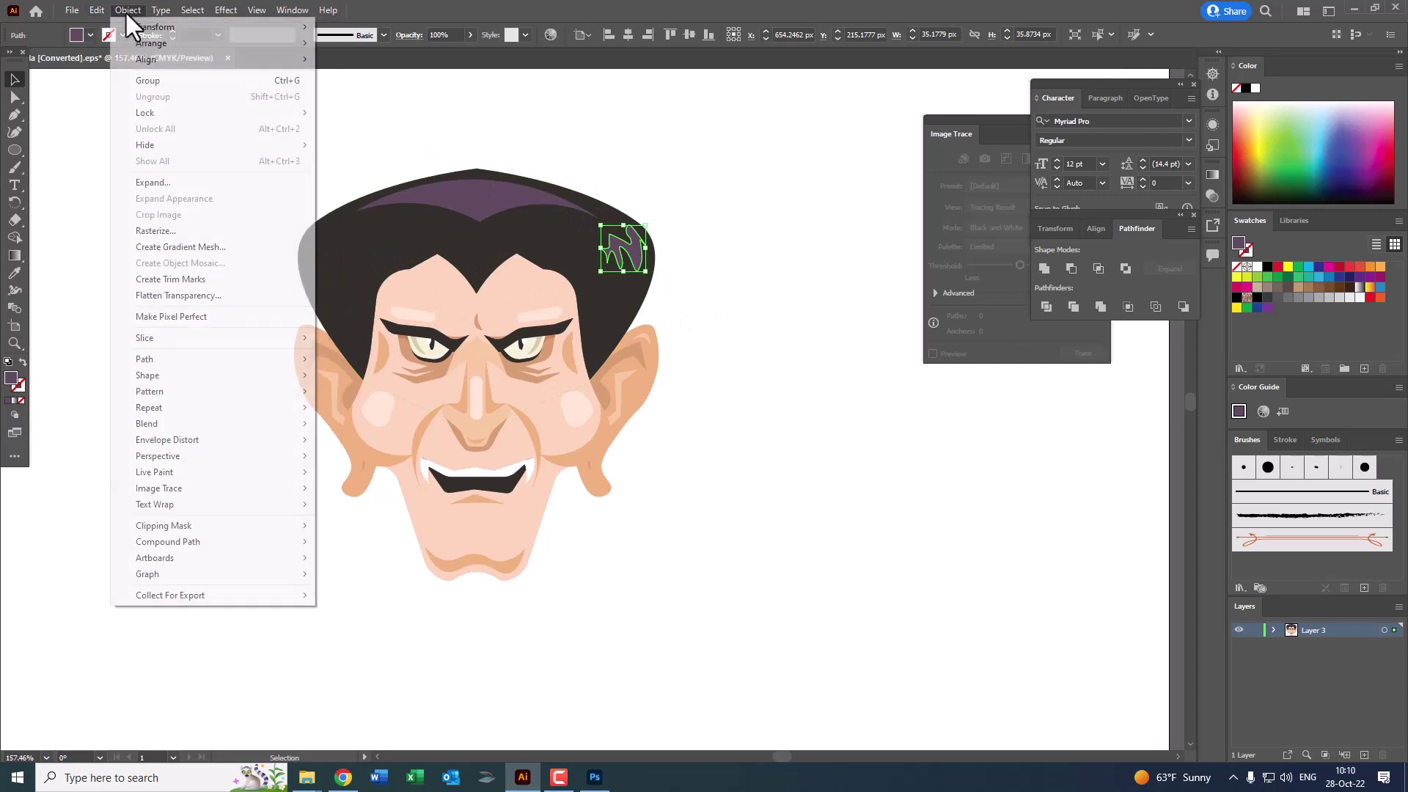
pyautogui.click(412, 96)
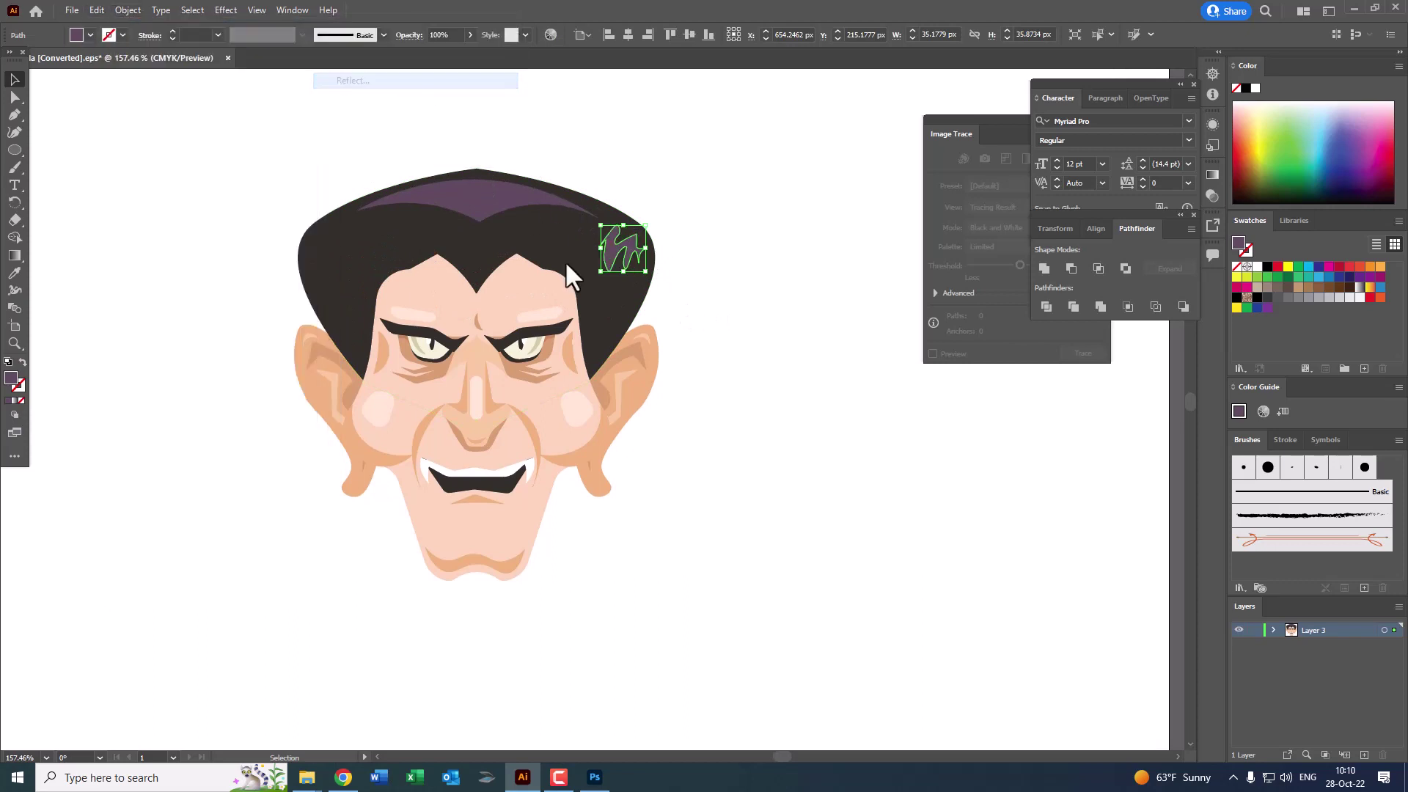
pyautogui.click(640, 479)
pyautogui.moveTo(626, 275)
pyautogui.mouseDown()
pyautogui.moveTo(374, 272)
pyautogui.moveTo(344, 253)
pyautogui.mouseUp()
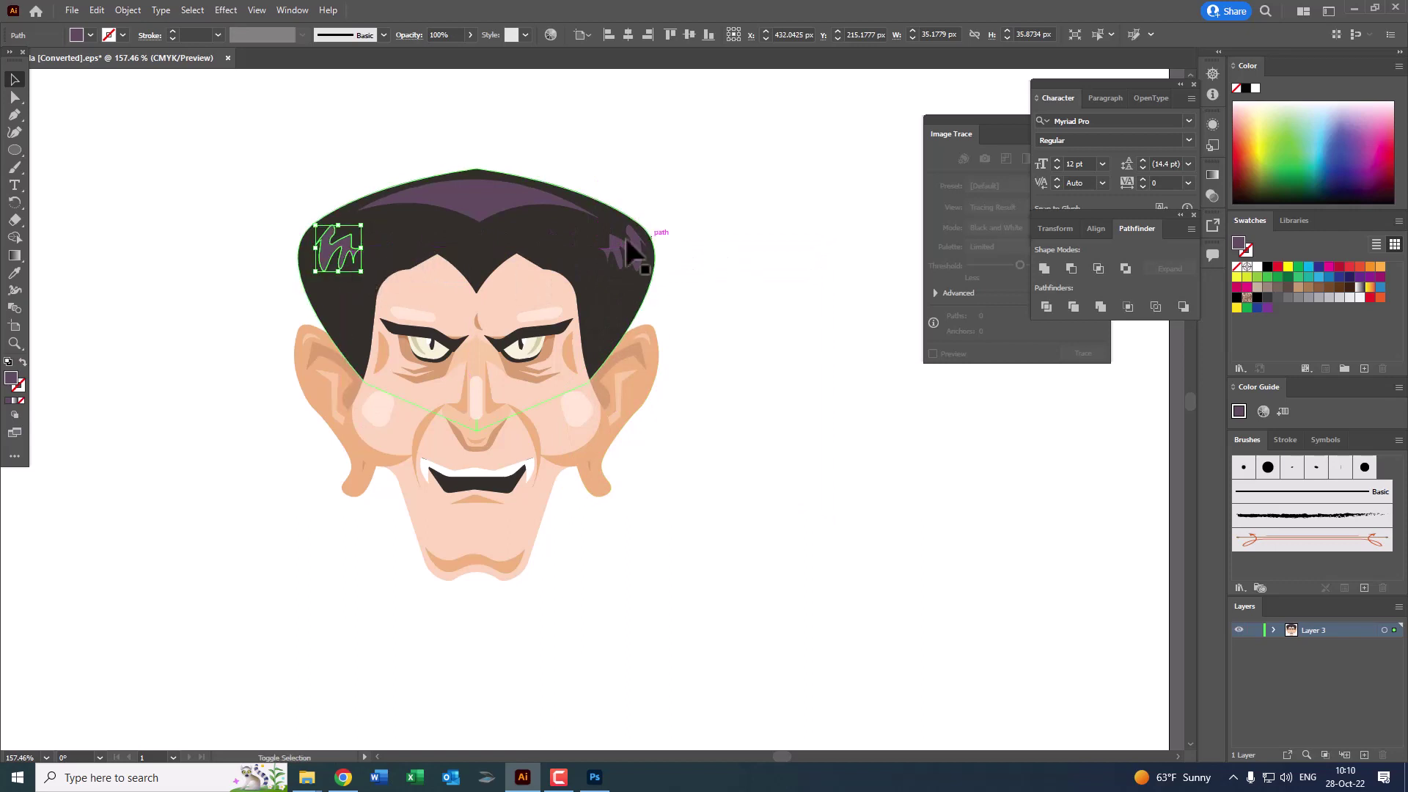
# Step: Group the two mirrored hair strands together
pyautogui.keyDown('shift'); pyautogui.click(628, 242); pyautogui.keyUp('shift')
pyautogui.click(127, 10)
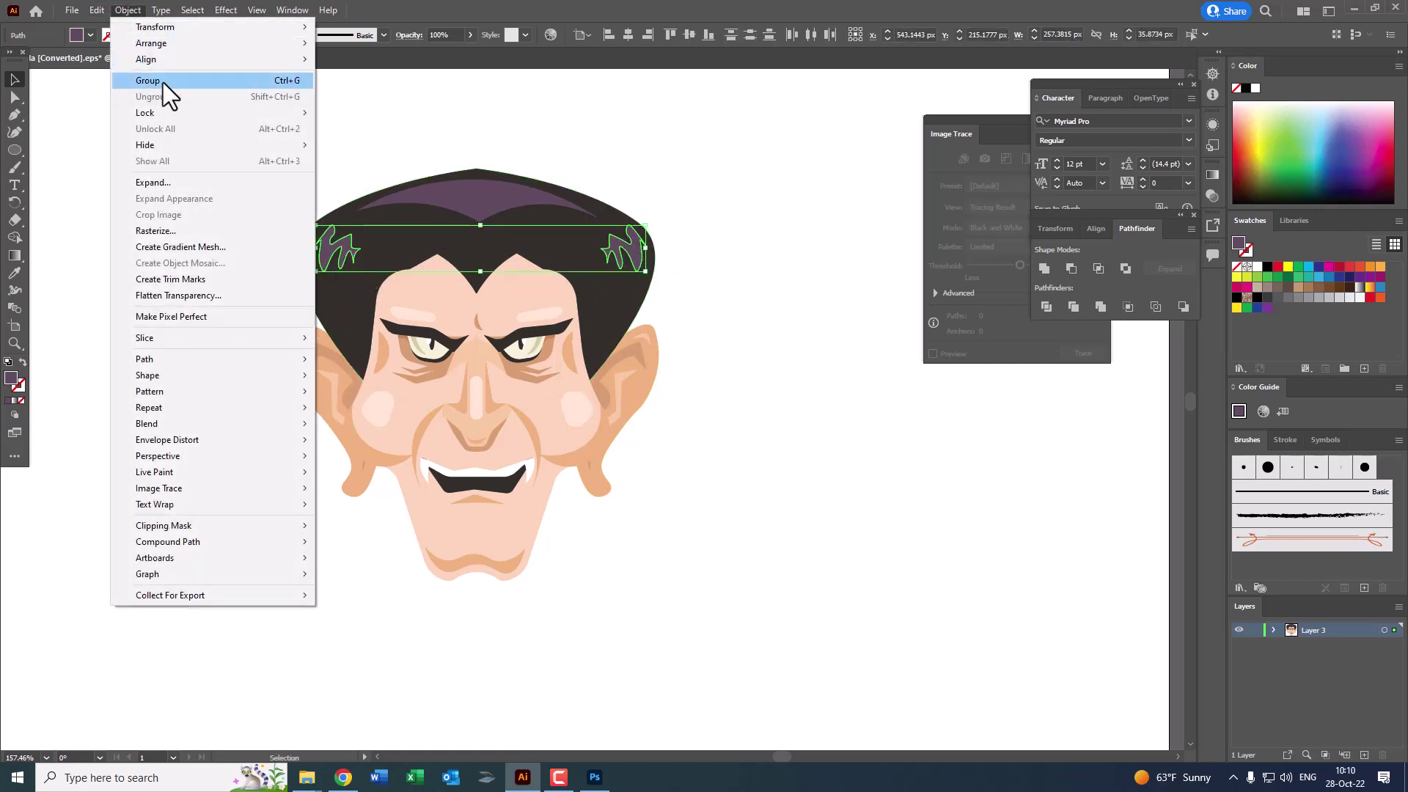
pyautogui.click(163, 81)
pyautogui.click(647, 361)
pyautogui.moveTo(743, 518); pyautogui.dragTo(400, 97)
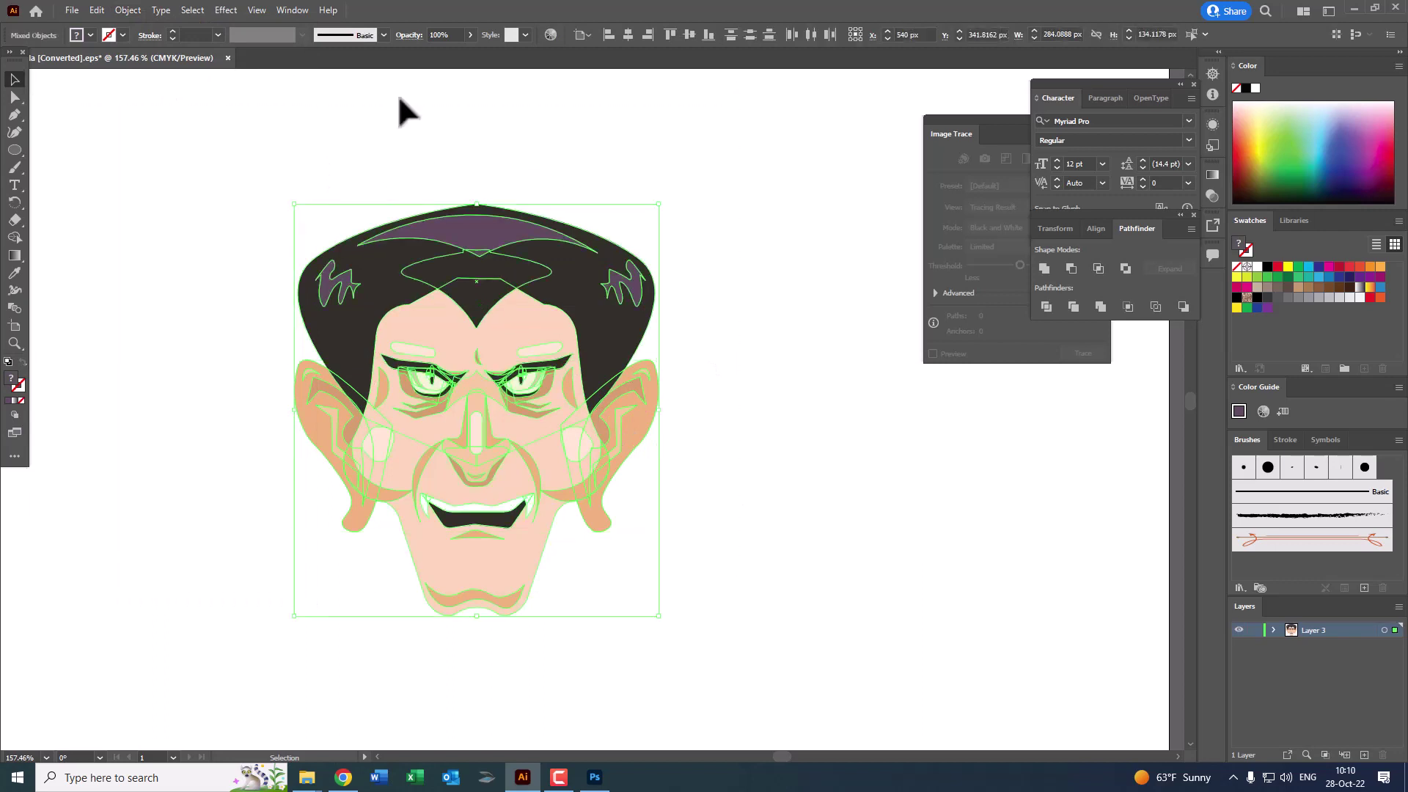
pyautogui.moveTo(808, 291); pyautogui.dragTo(690, 329)
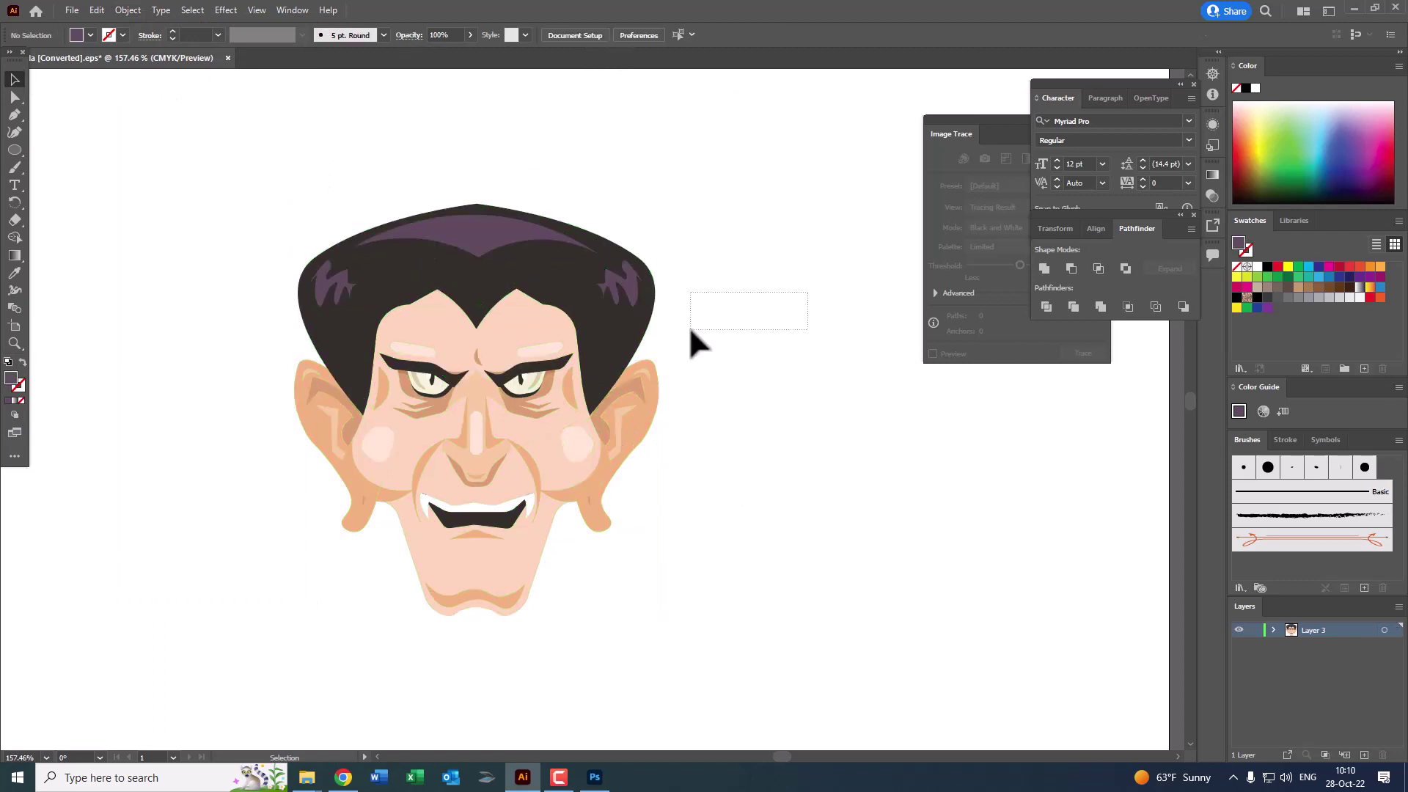
pyautogui.scroll(-3, 779, 279)
# Step: Select all the artwork, then deselect everything on the canvas
pyautogui.scroll(2, 734, 346)
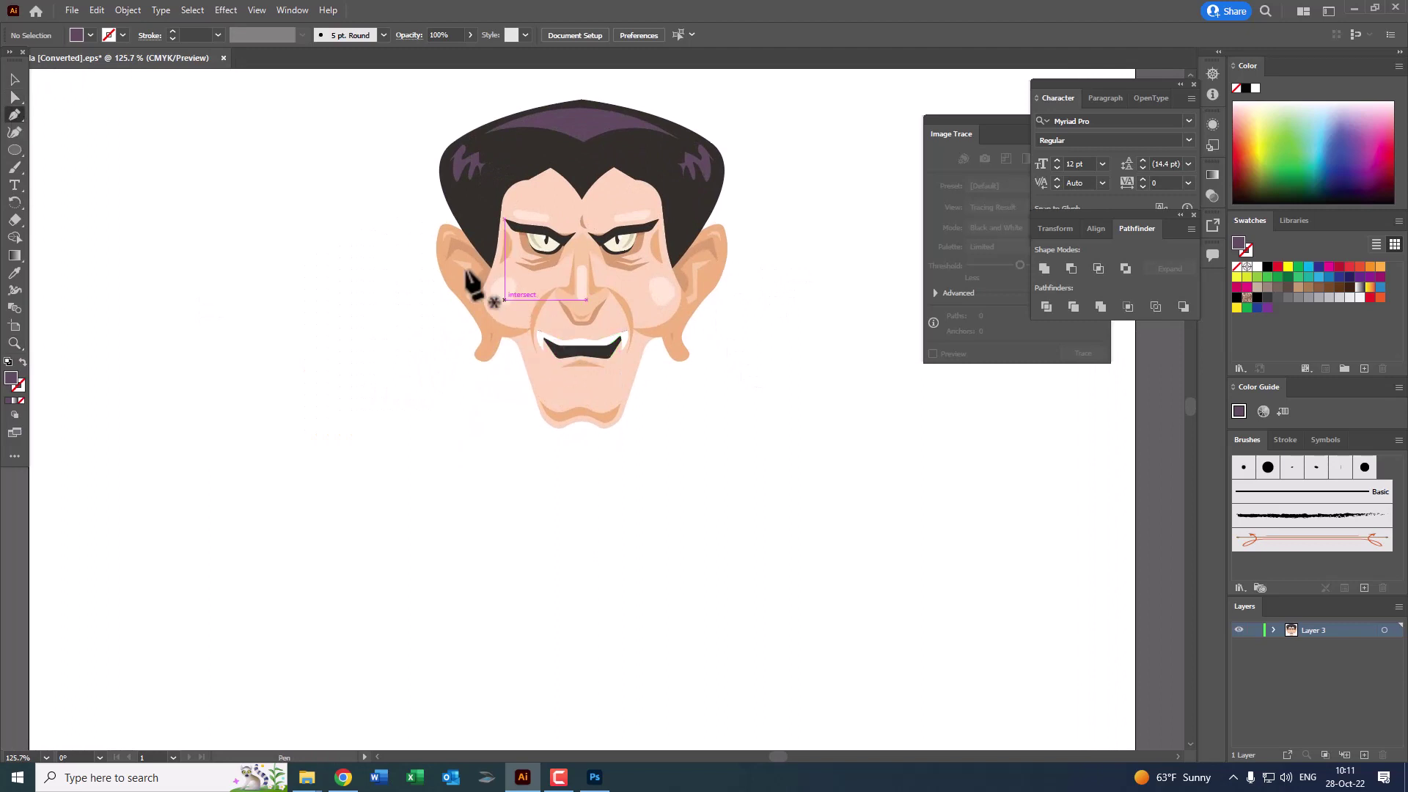
pyautogui.scroll(1, 363, 168)
pyautogui.hotkey('ctrl', 'a')
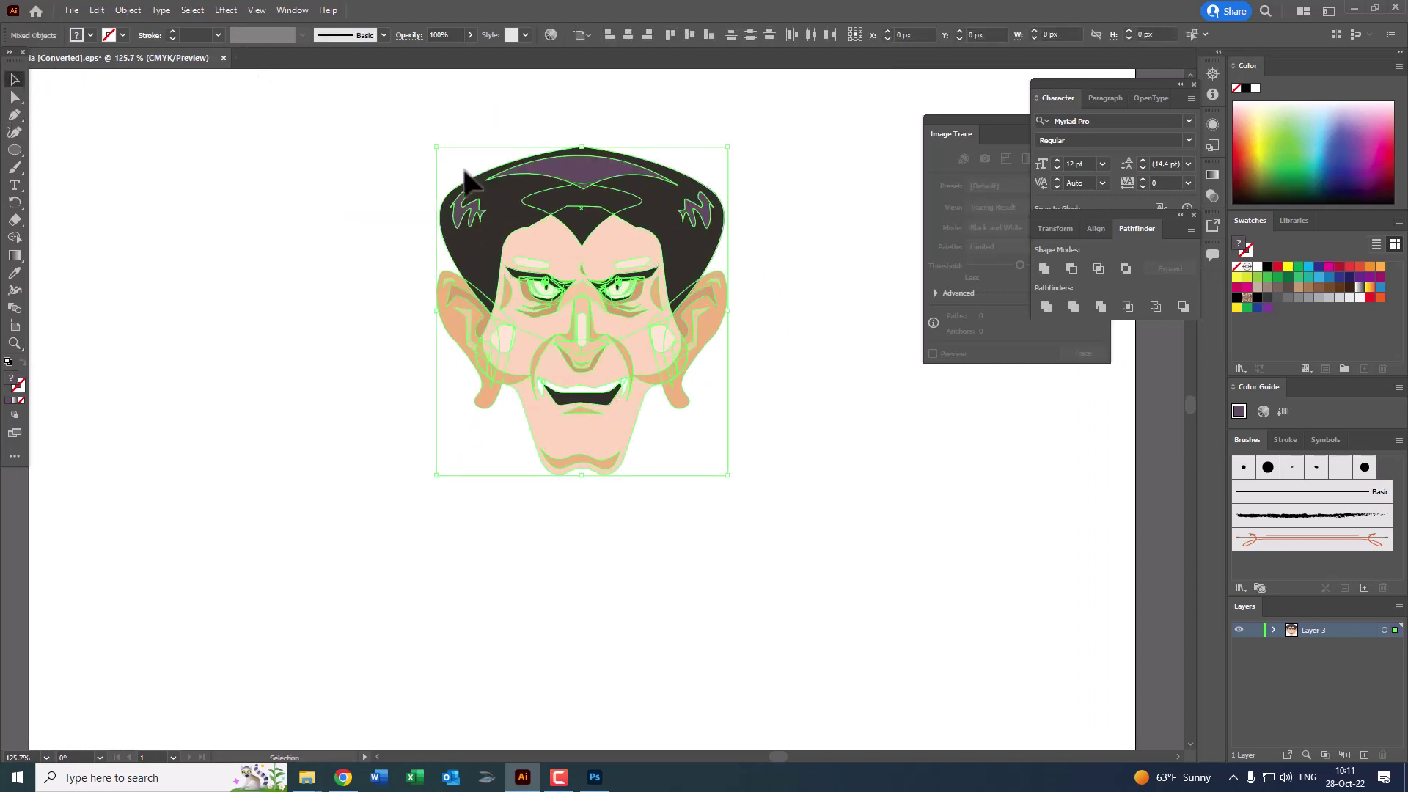
pyautogui.click(189, 11)
pyautogui.click(171, 79)
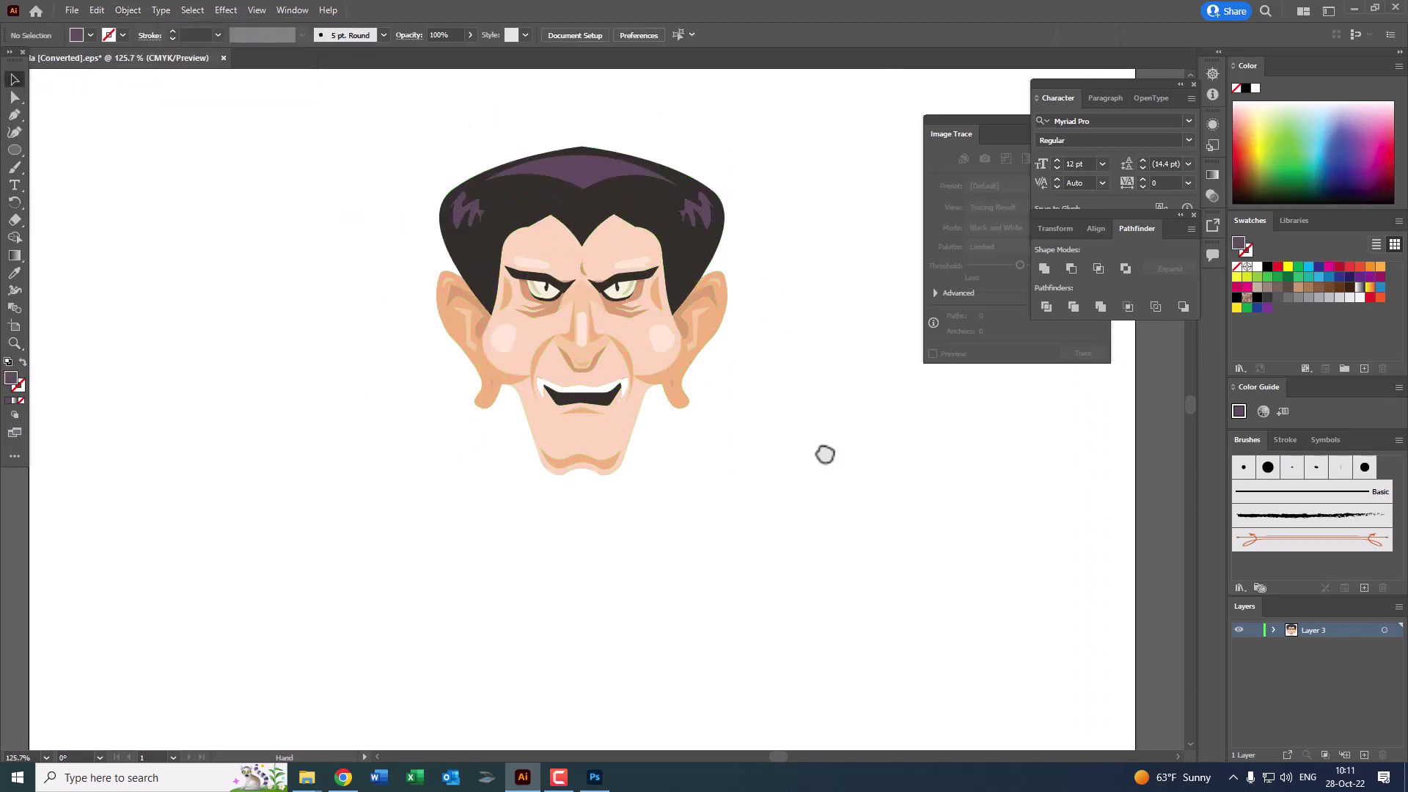
pyautogui.scroll(-1, 825, 407)
# Step: Pen-draw a pointed collar half at the face's left side and send it behind the face
pyautogui.click(544, 285)
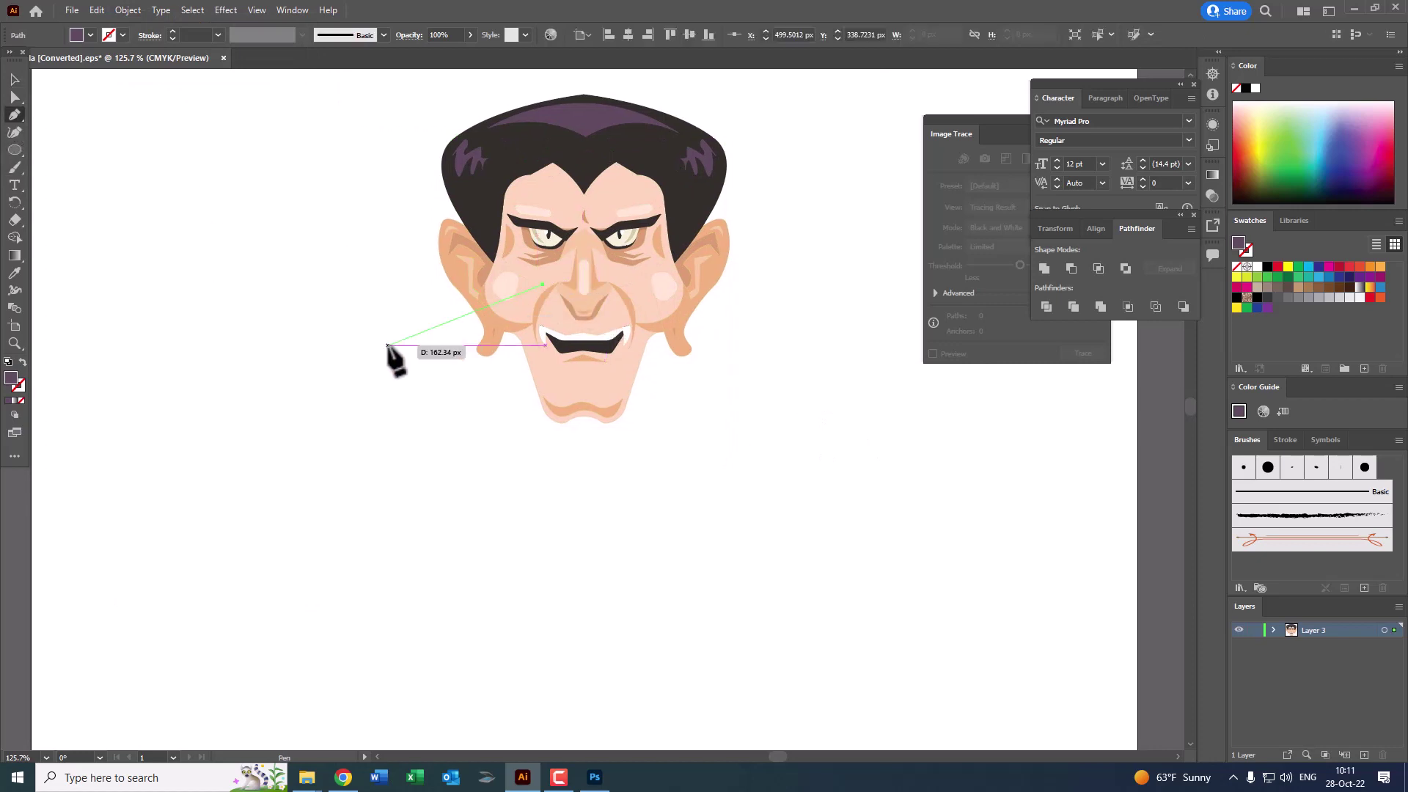
pyautogui.click(386, 345)
pyautogui.click(551, 515)
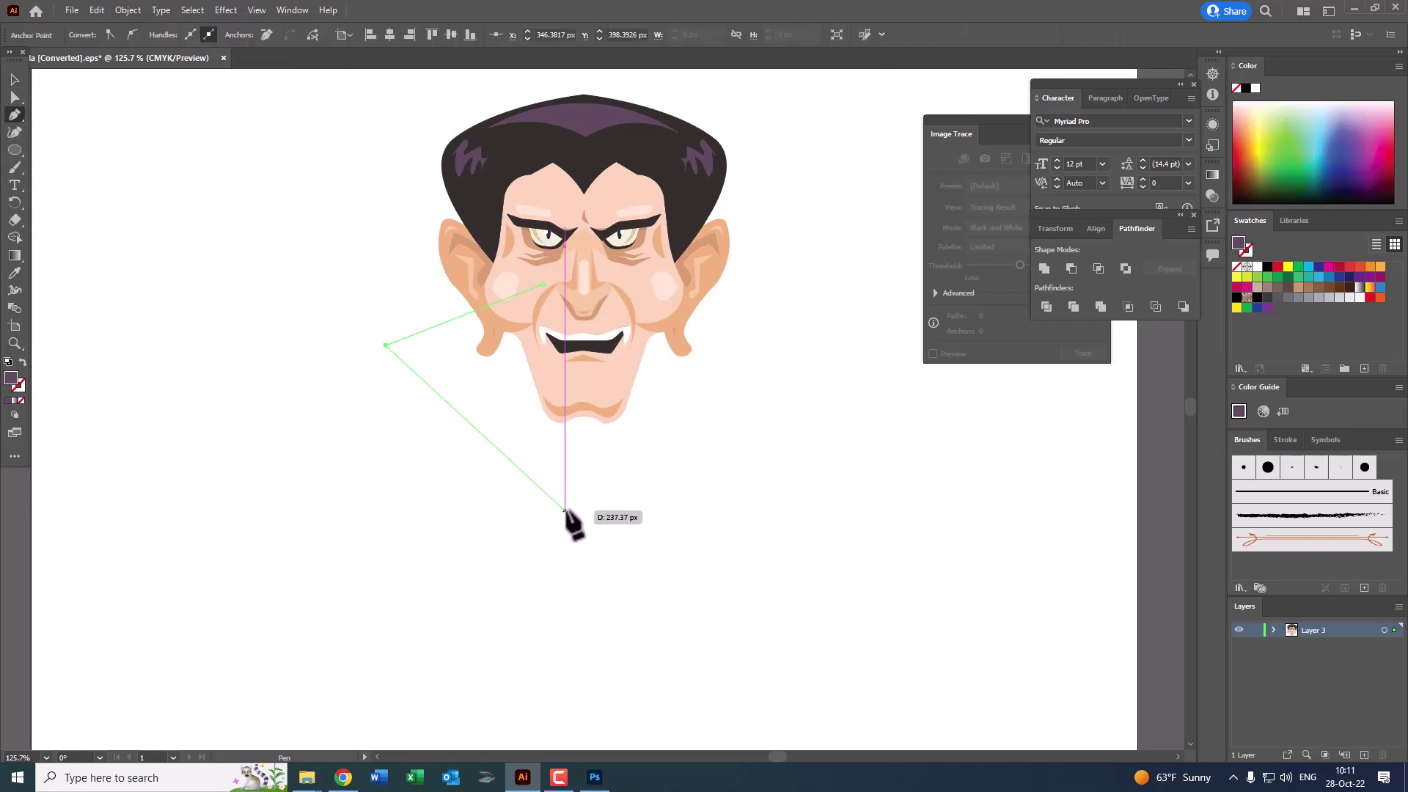
pyautogui.click(565, 507)
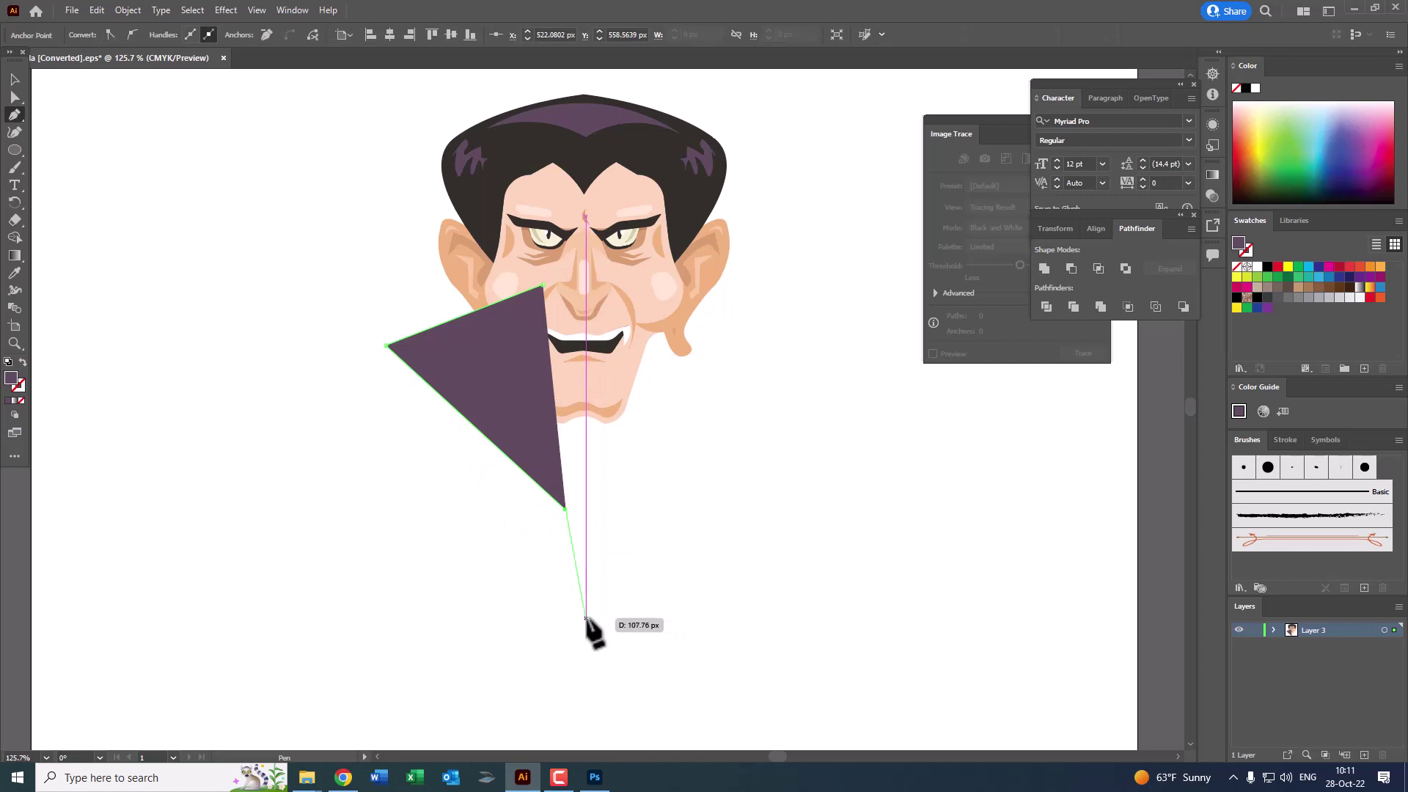
pyautogui.click(583, 617)
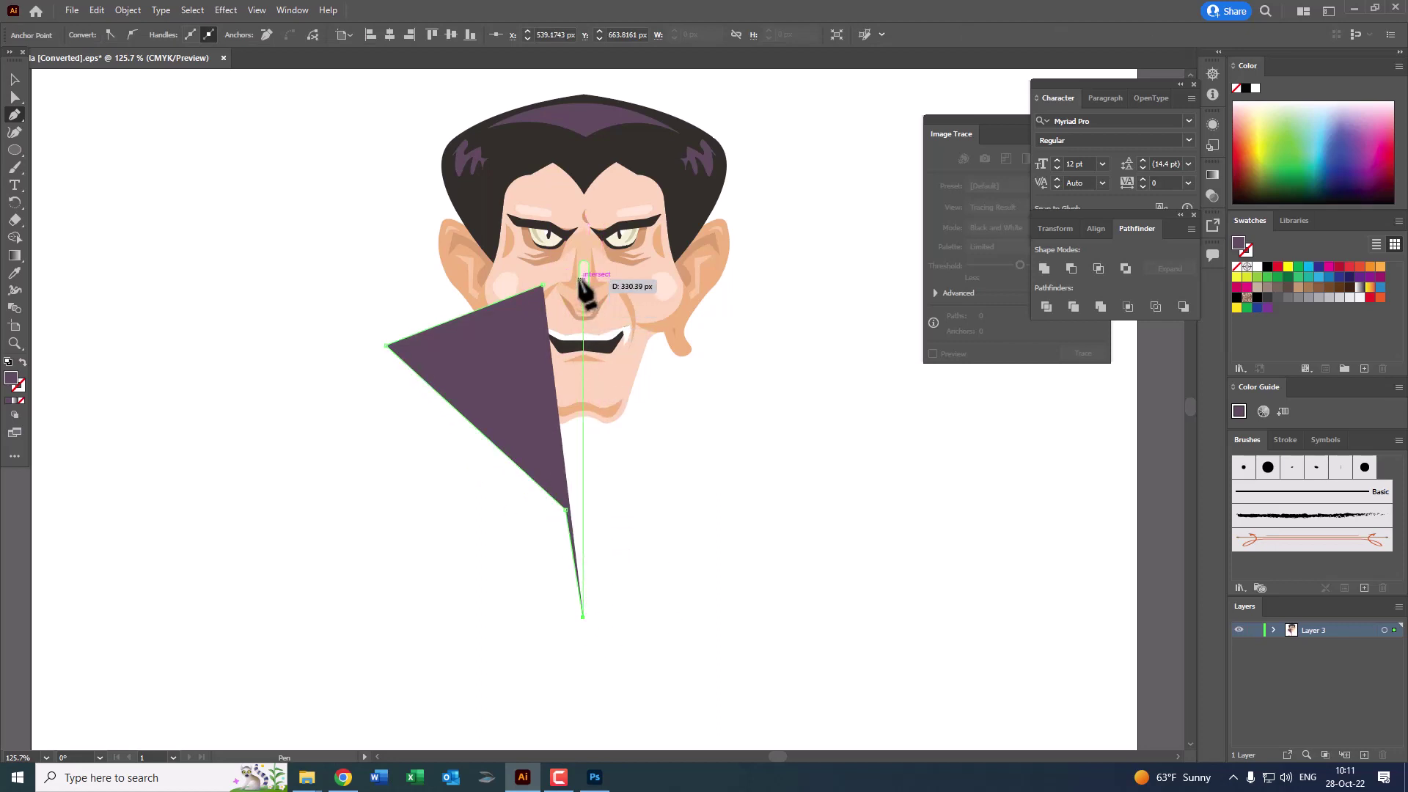
pyautogui.click(582, 280)
pyautogui.click(10, 78)
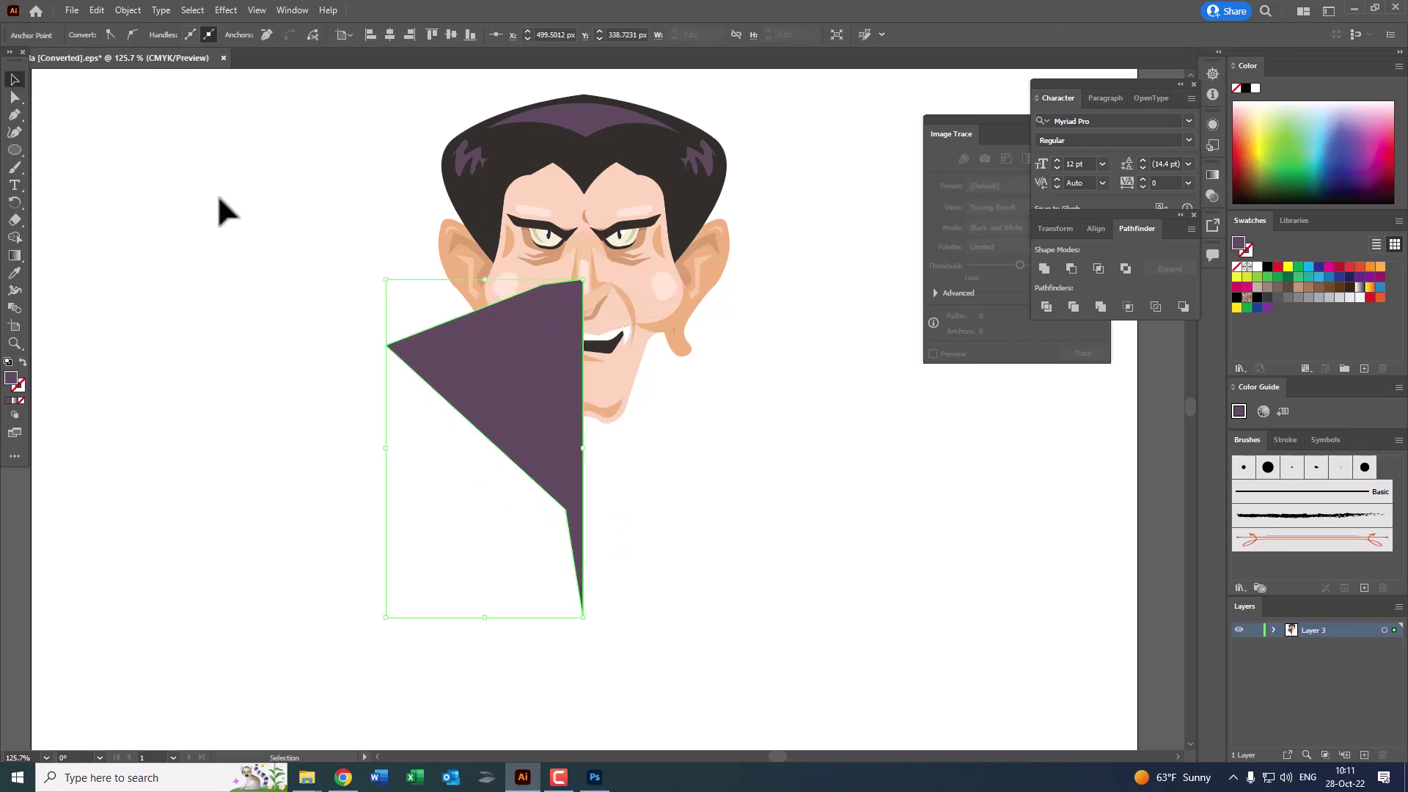
pyautogui.click(129, 10)
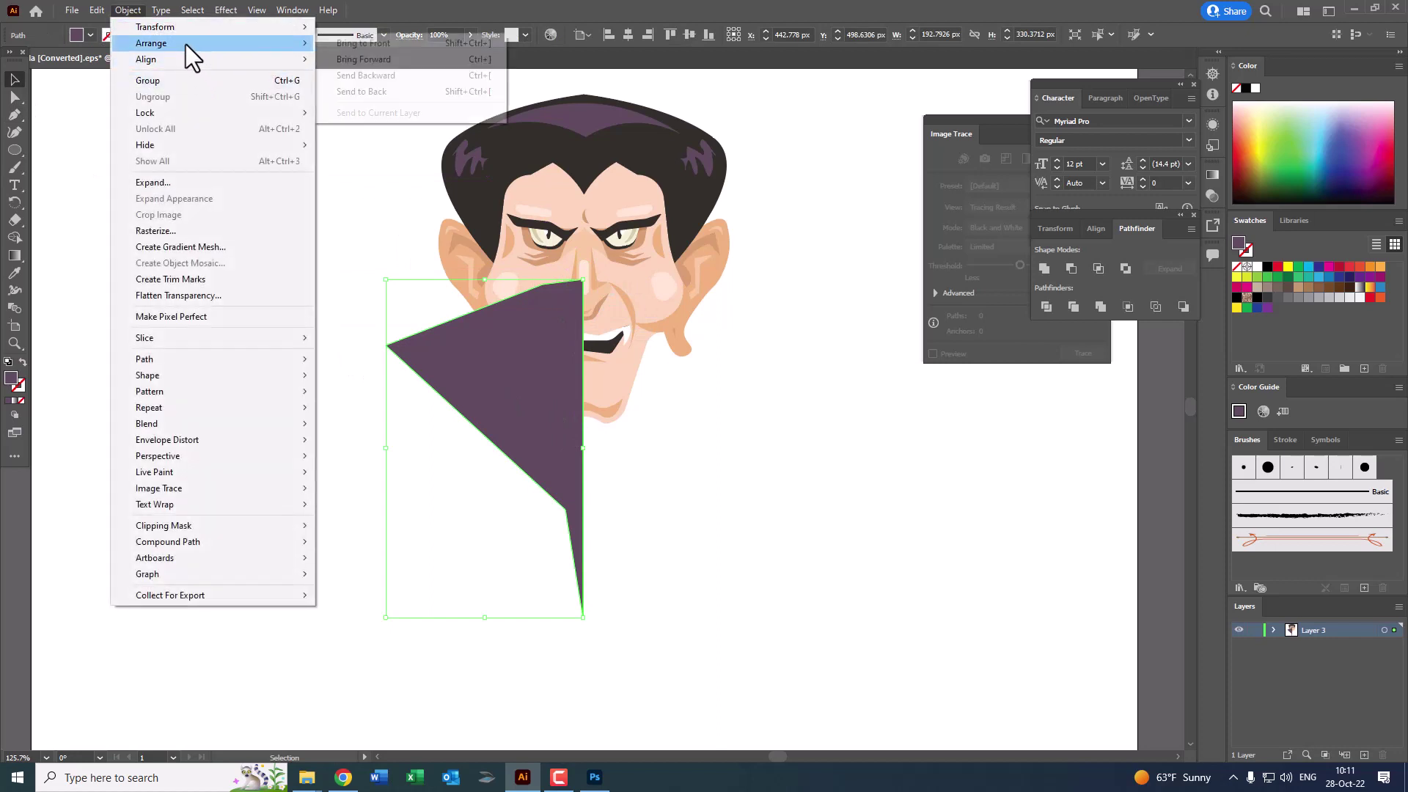
pyautogui.click(411, 95)
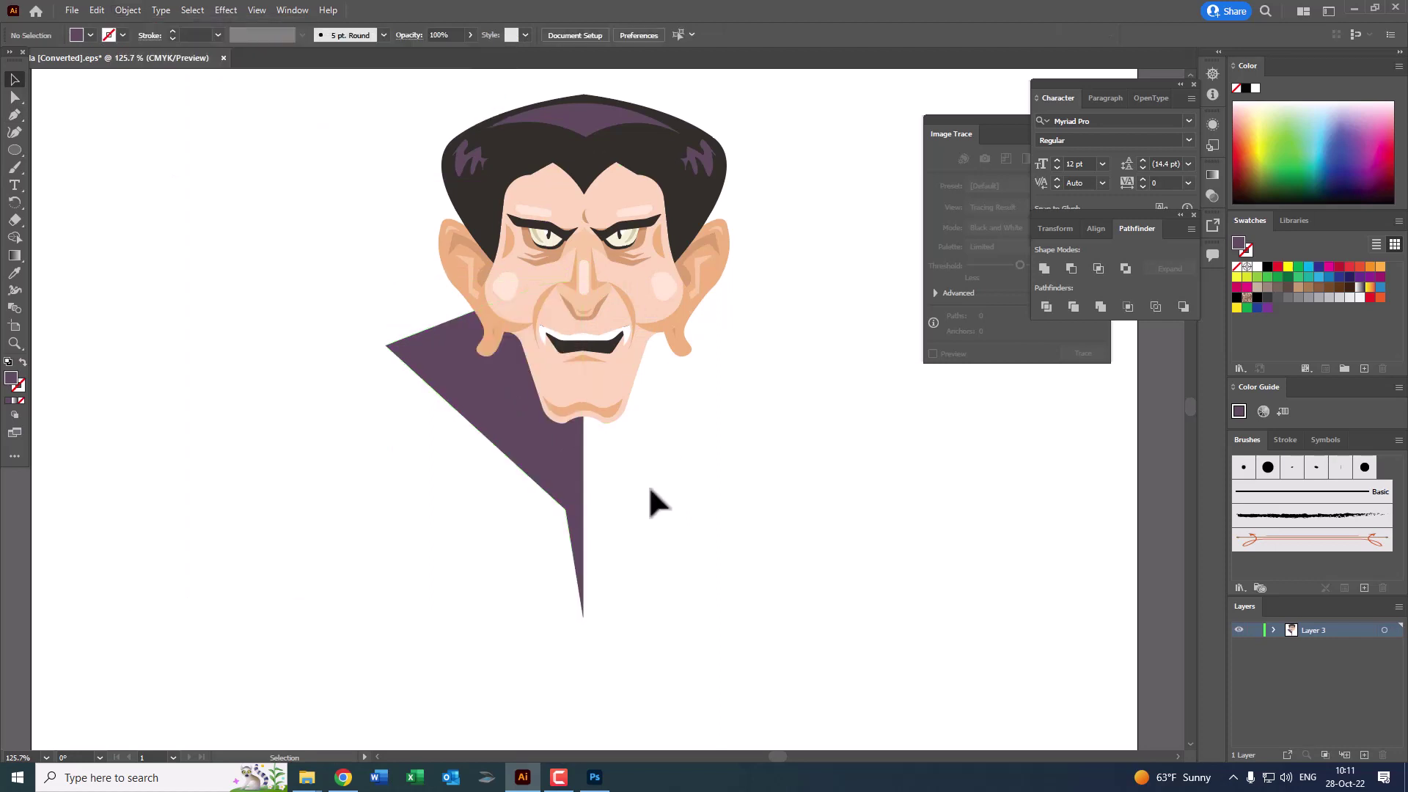
# Step: Fill the collar pink and nudge its lower-left corner outward
pyautogui.doubleClick(13, 379)
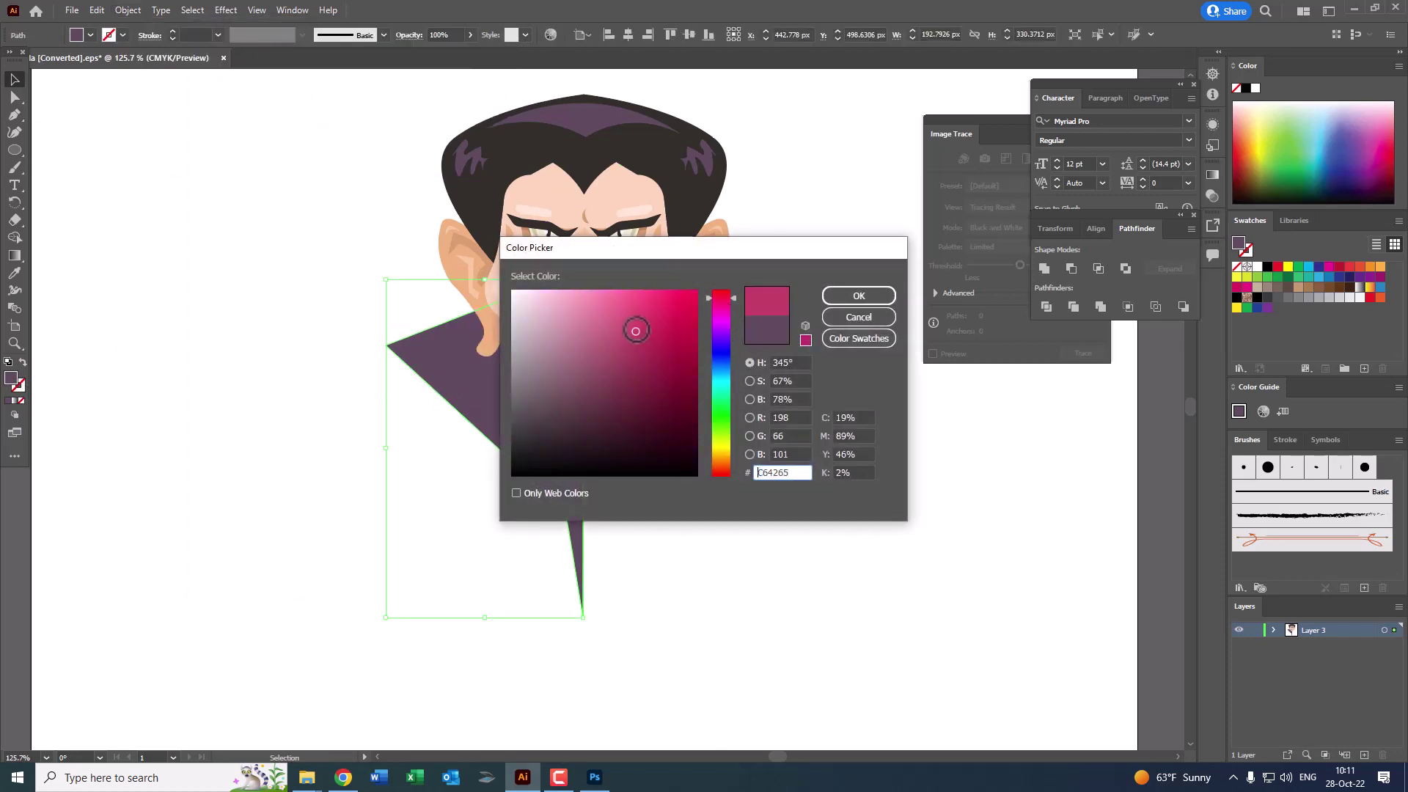
pyautogui.click(835, 314)
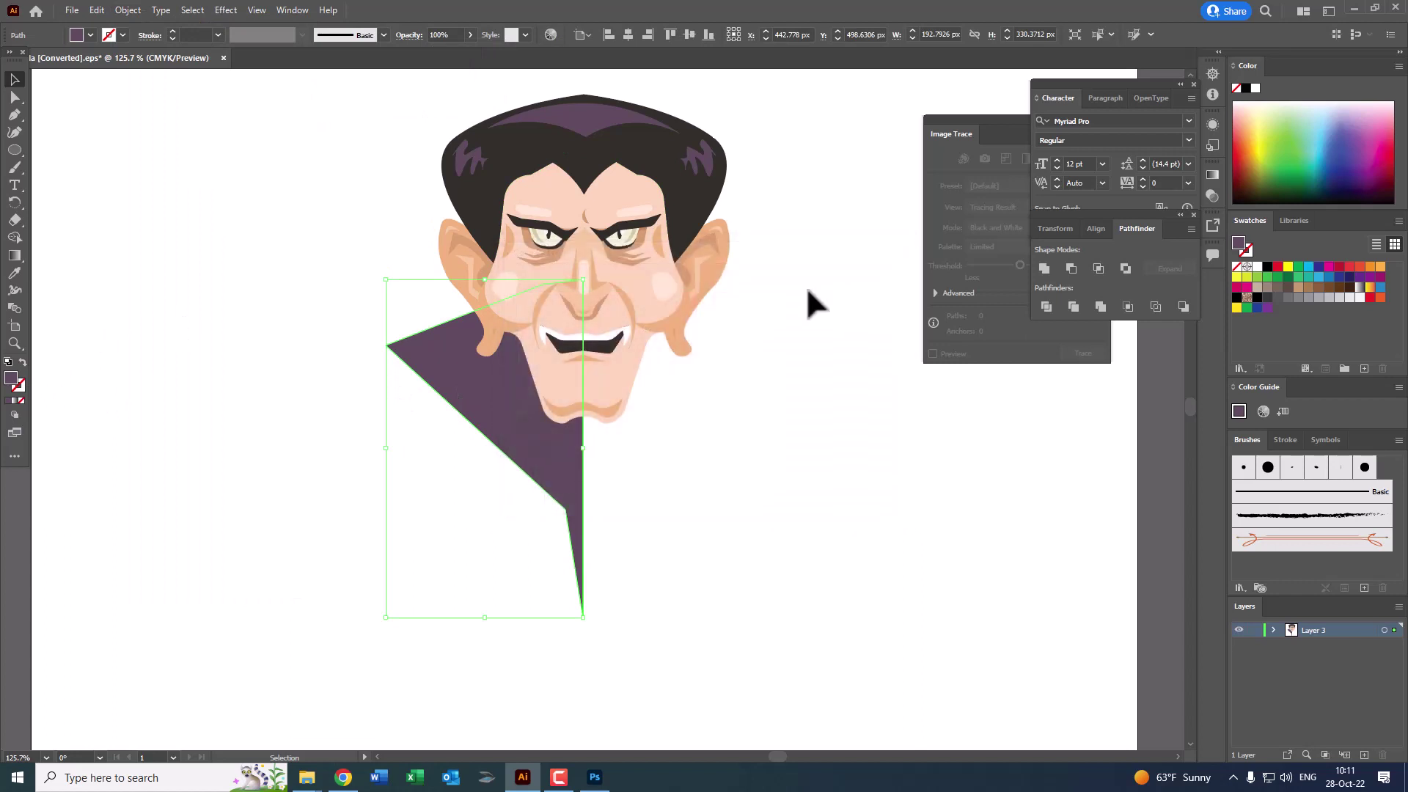
pyautogui.doubleClick(12, 379)
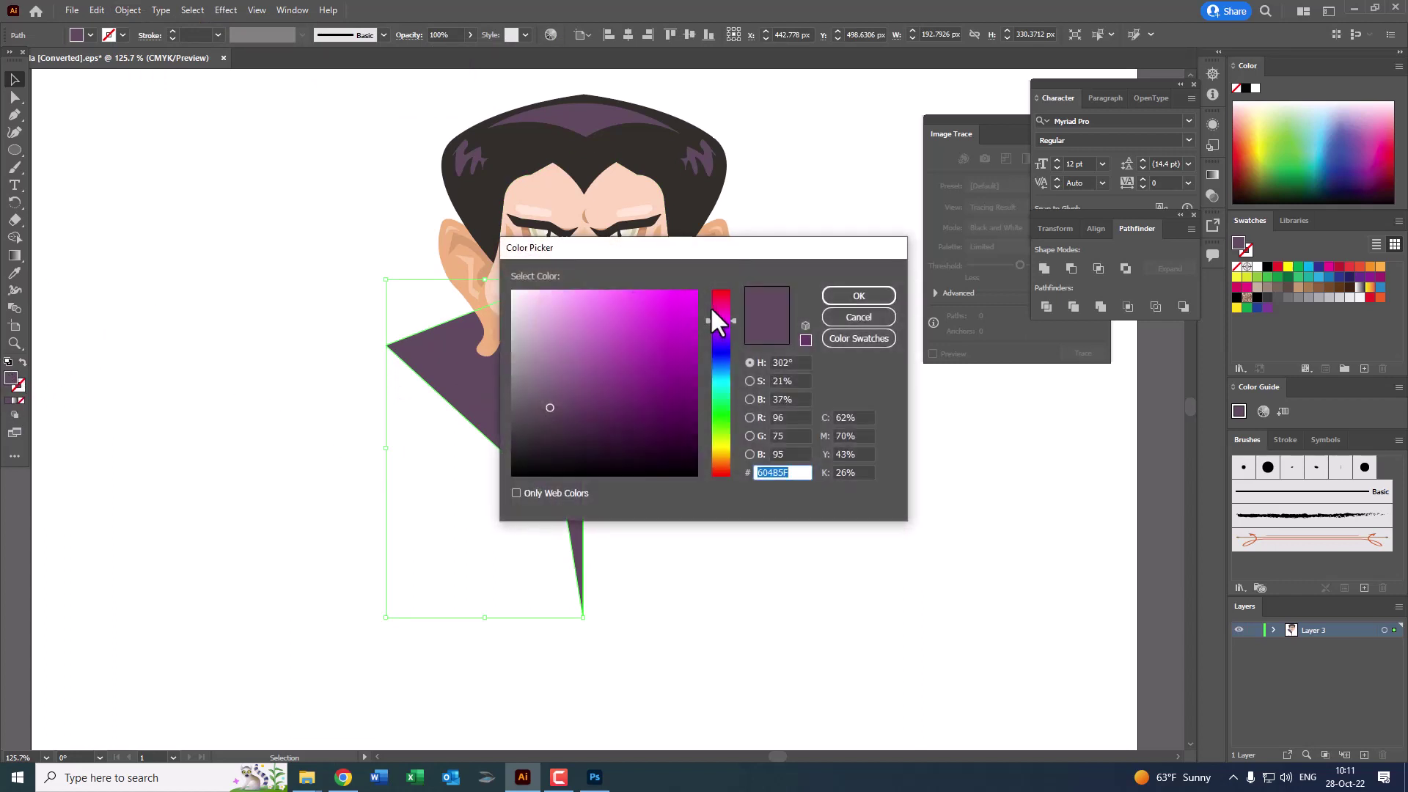
pyautogui.moveTo(713, 314); pyautogui.dragTo(726, 296)
pyautogui.click(878, 297)
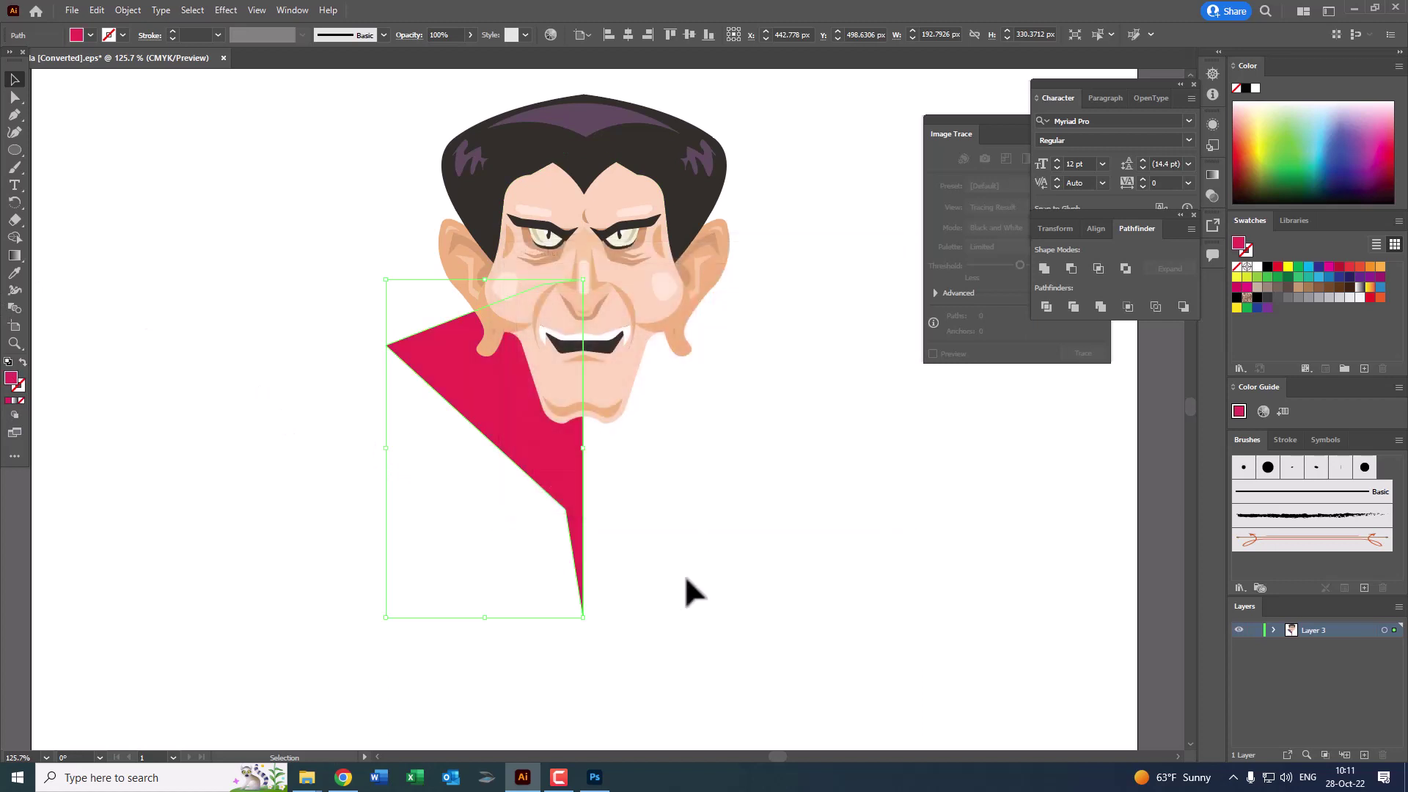
pyautogui.click(22, 103)
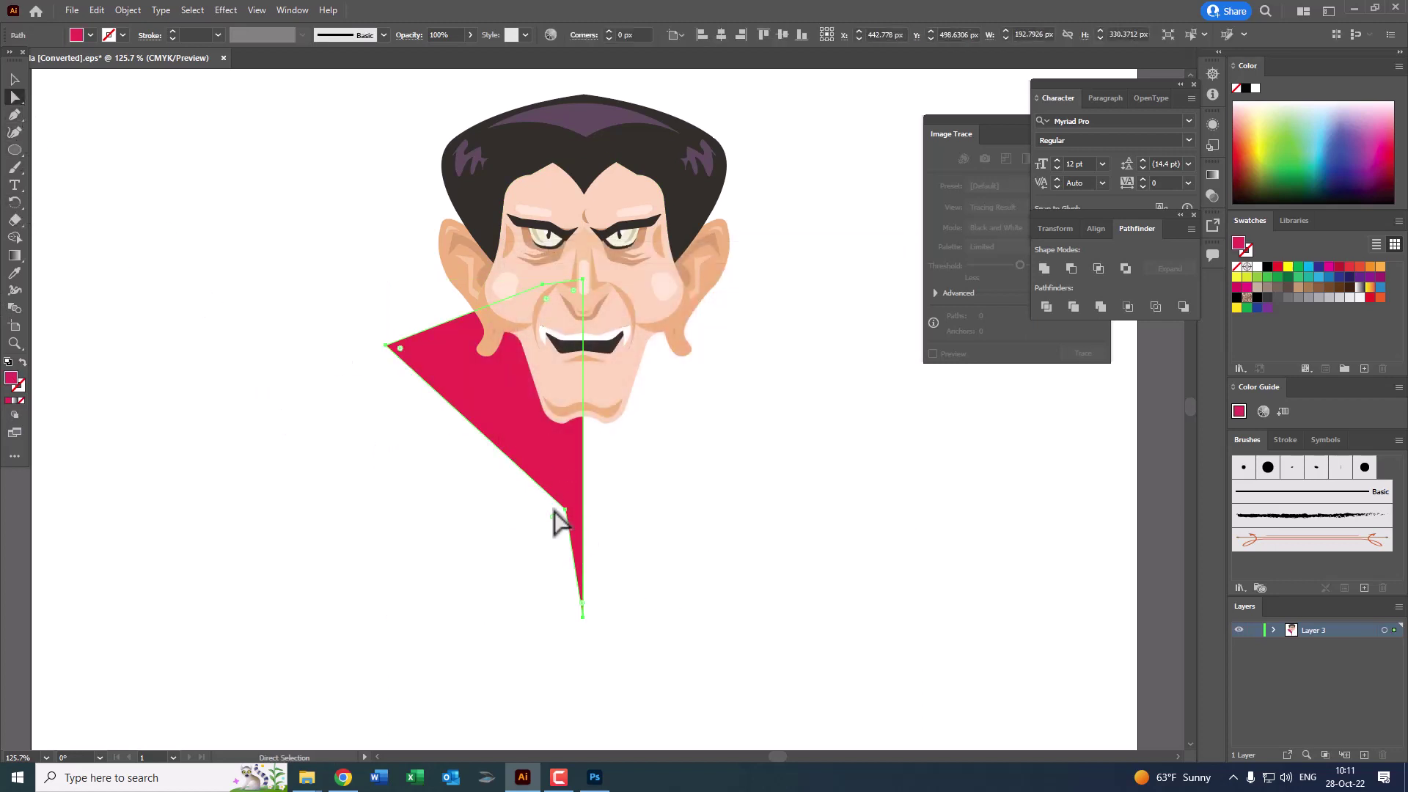
pyautogui.moveTo(568, 511); pyautogui.dragTo(551, 509)
pyautogui.click(737, 600)
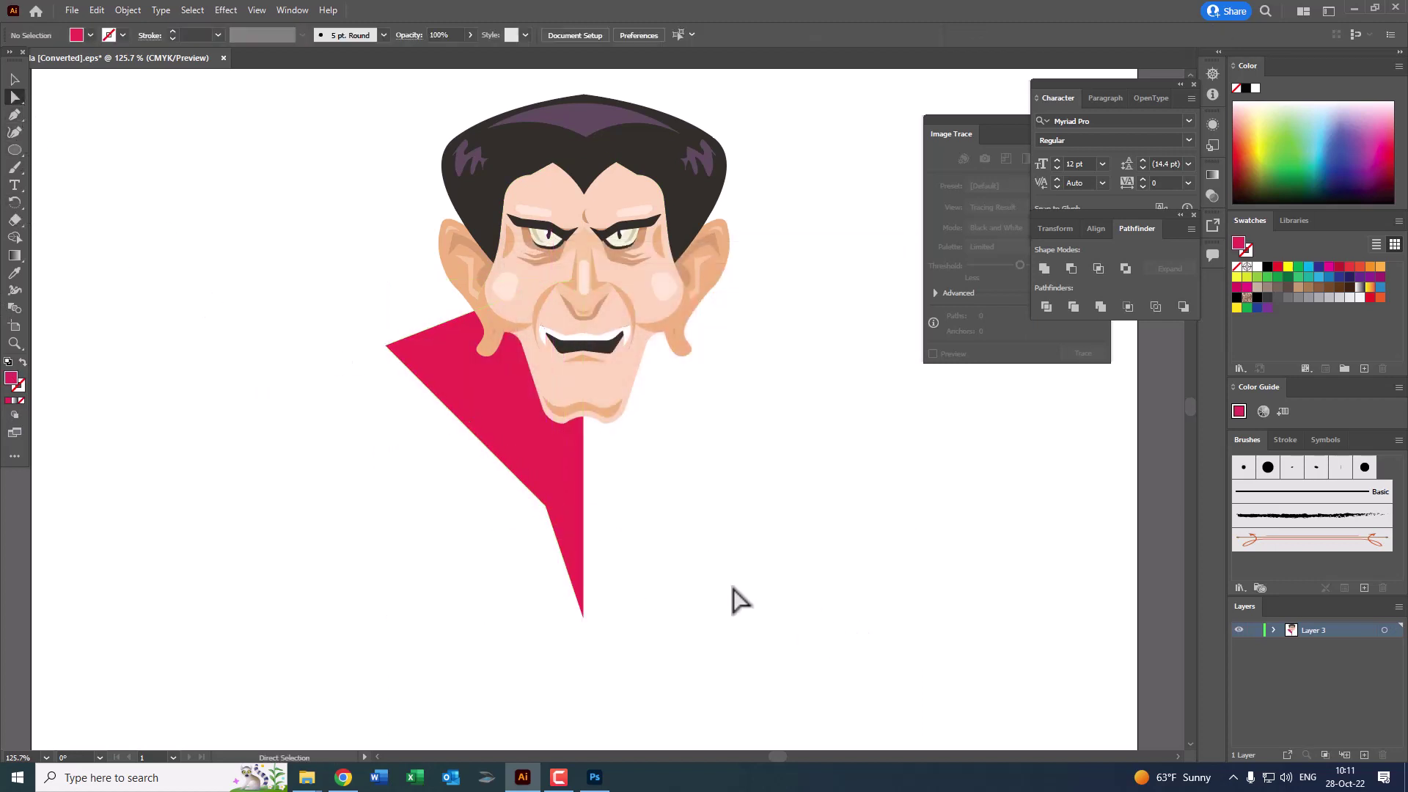
pyautogui.click(418, 342)
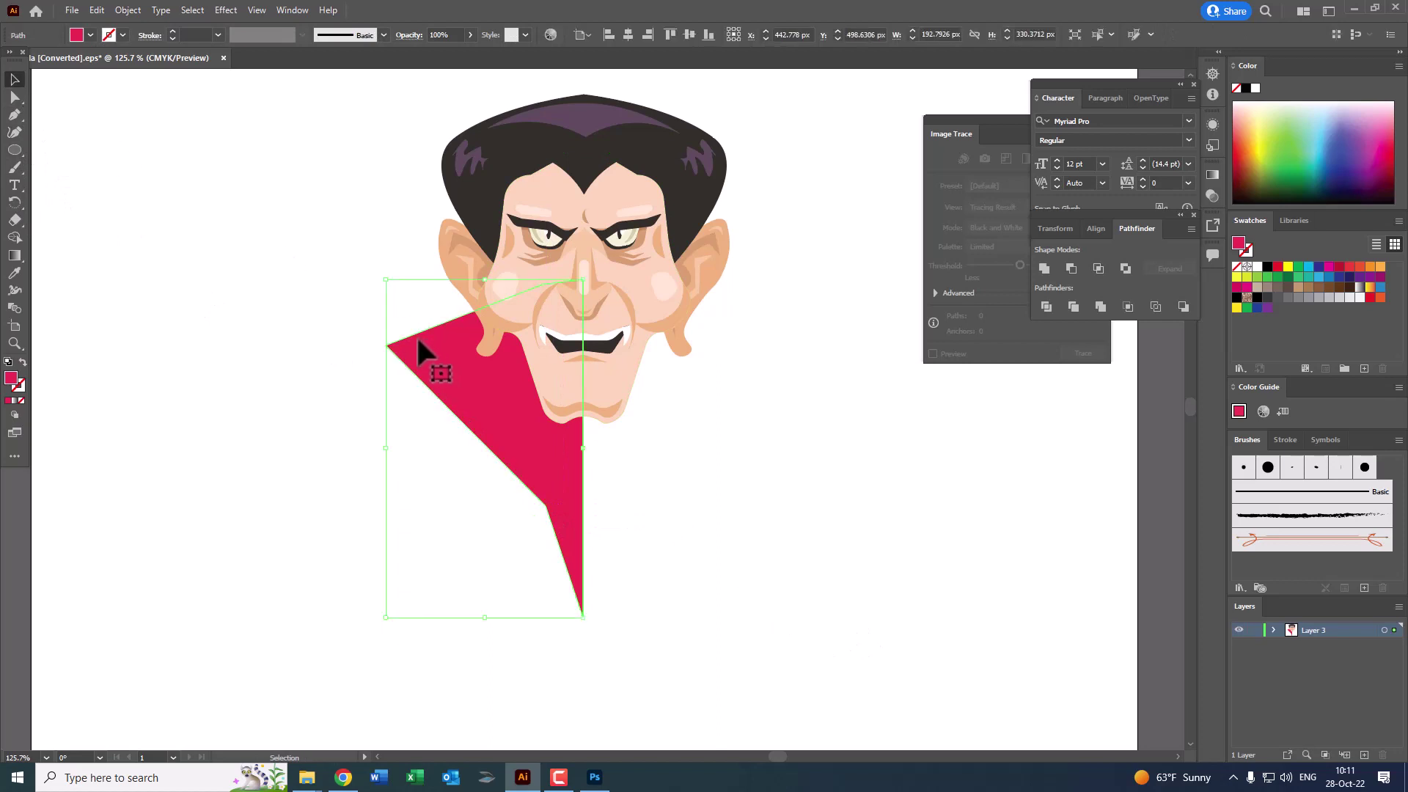
# Step: Reflect a vertical copy of the collar half and move it beside the original
pyautogui.click(104, 11)
pyautogui.click(157, 79)
pyautogui.click(127, 10)
pyautogui.moveTo(155, 26)
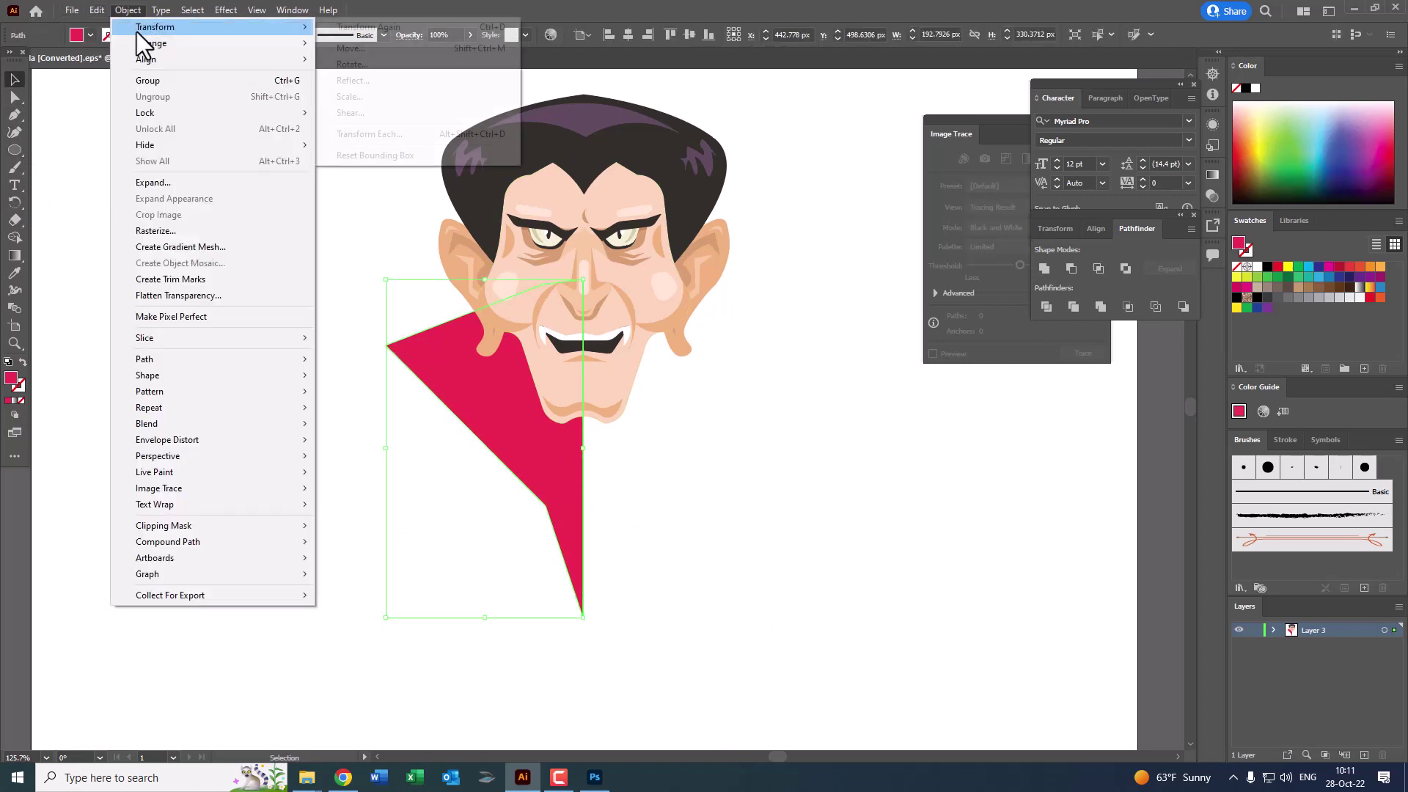
pyautogui.click(330, 78)
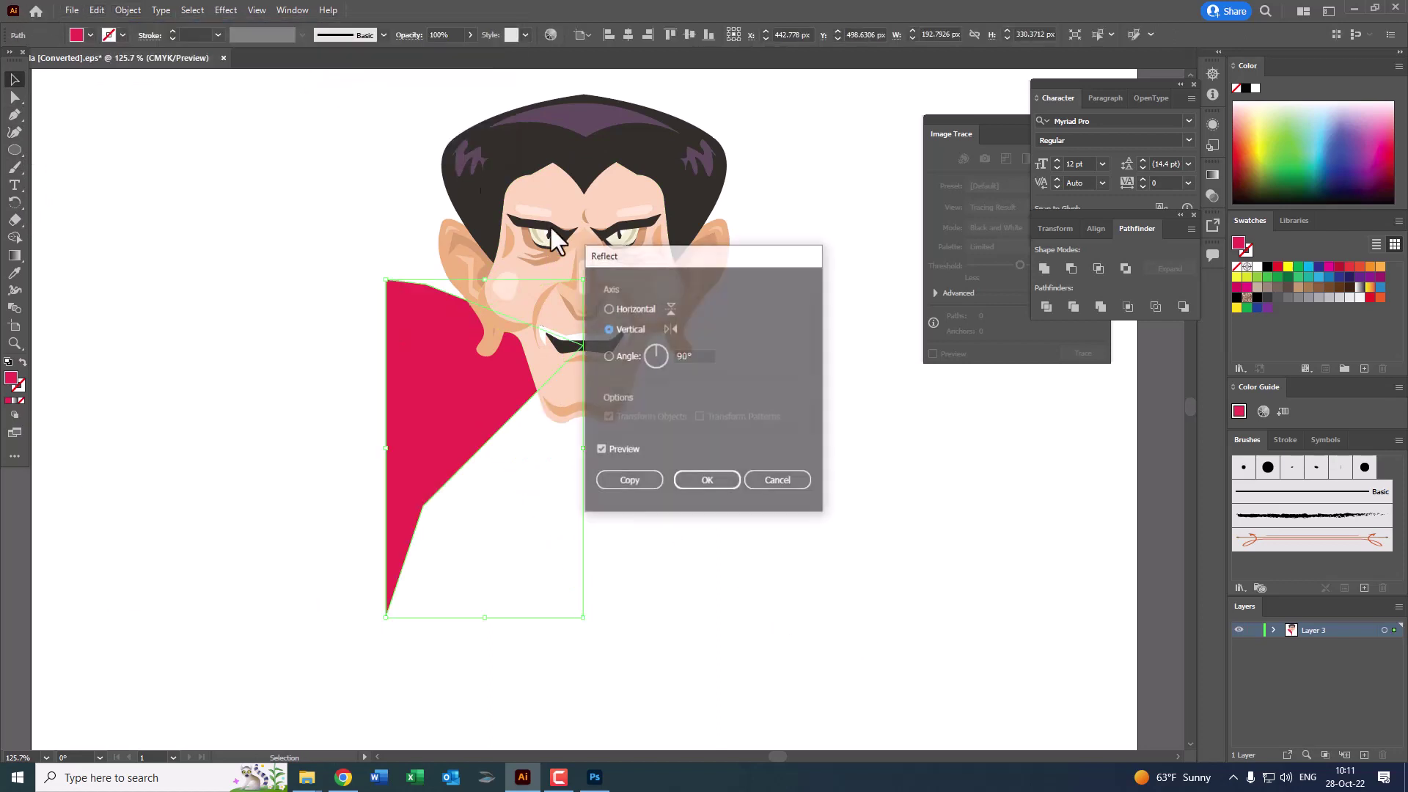
pyautogui.click(629, 481)
pyautogui.moveTo(447, 401)
pyautogui.mouseDown()
pyautogui.moveTo(606, 452)
pyautogui.moveTo(576, 592)
pyautogui.moveTo(933, 667)
pyautogui.moveTo(762, 419)
pyautogui.mouseUp()
# Step: Align the two collar halves at the tip and unite them into one shape
pyautogui.press('z')
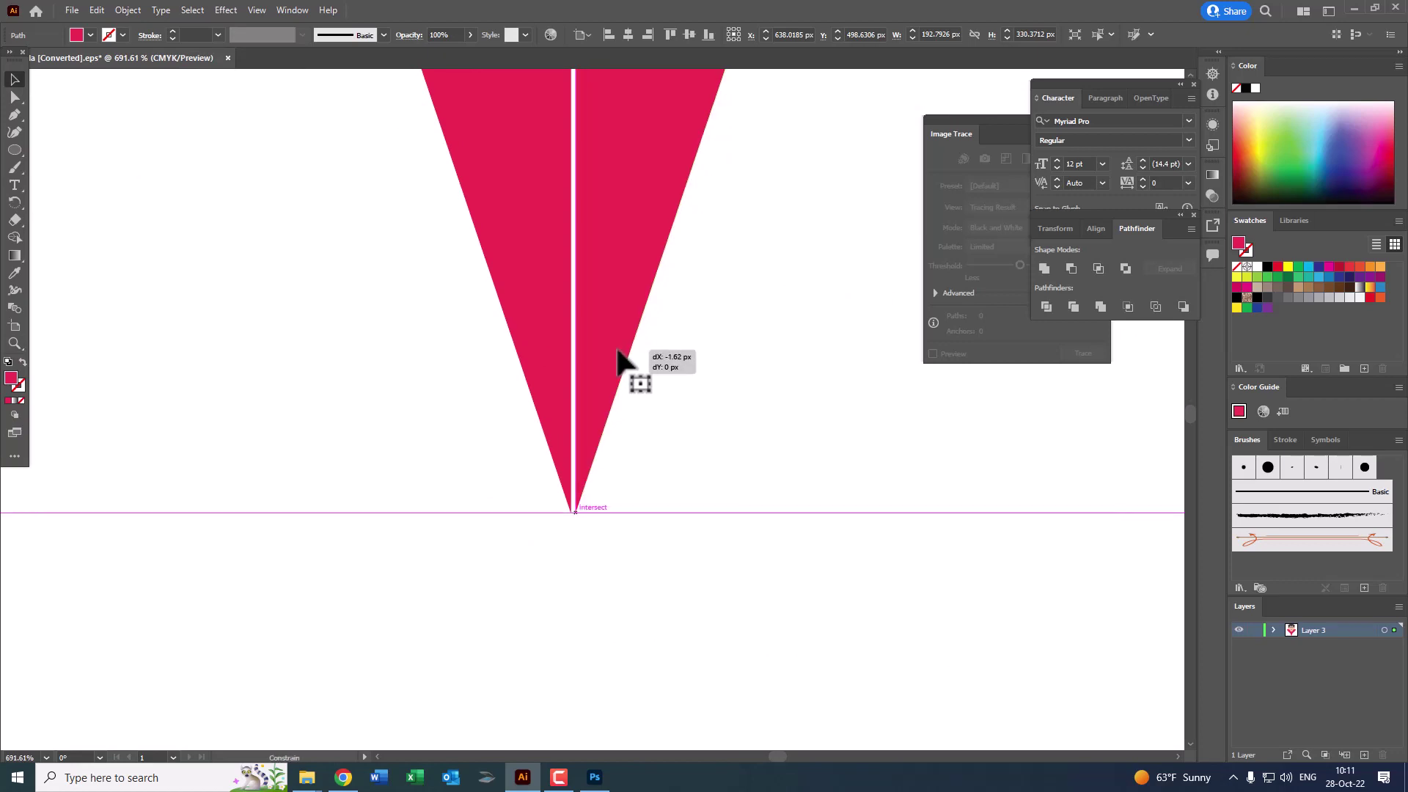
pyautogui.moveTo(629, 352); pyautogui.dragTo(619, 360)
pyautogui.click(809, 371)
pyautogui.scroll(-5, 643, 328)
pyautogui.scroll(3, 643, 328)
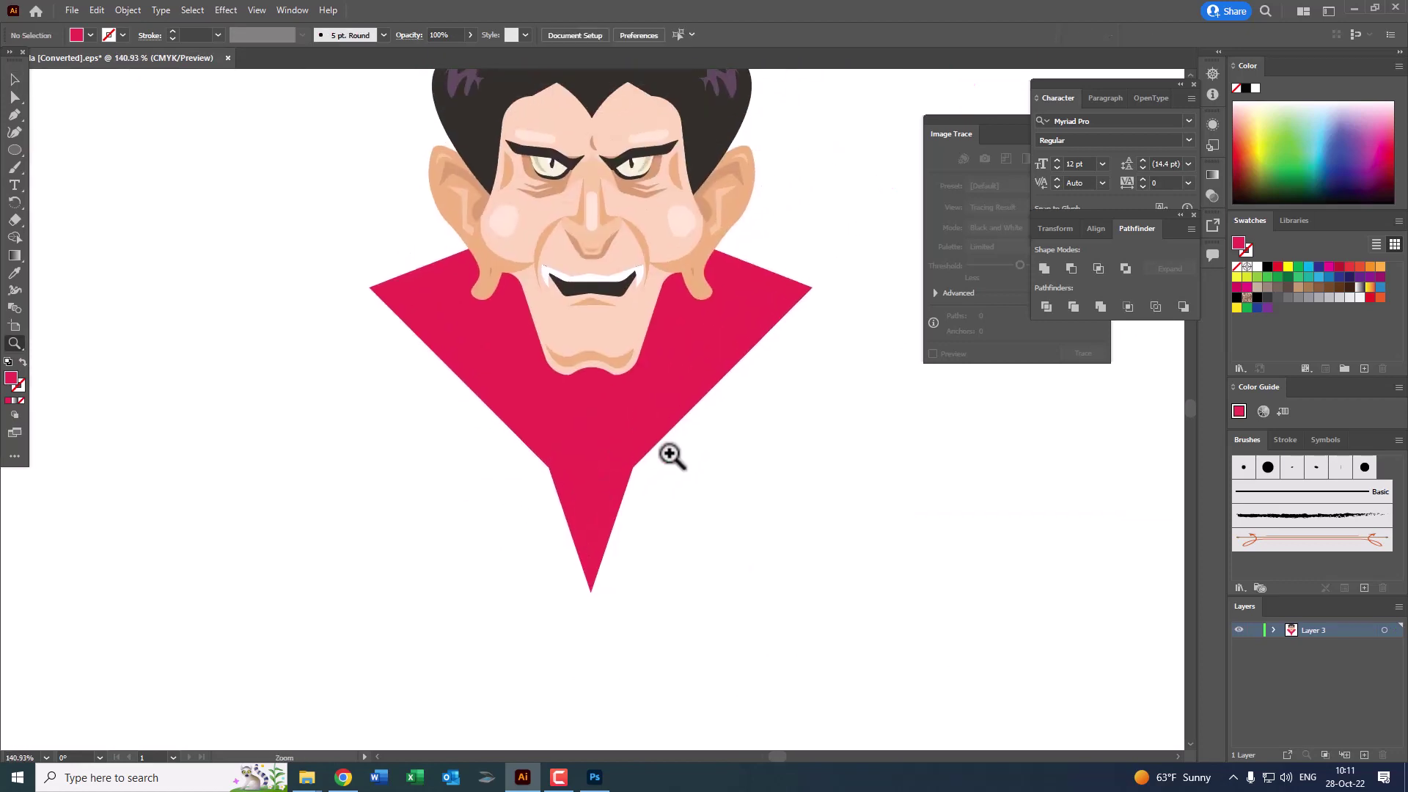
pyautogui.scroll(-2, 544, 462)
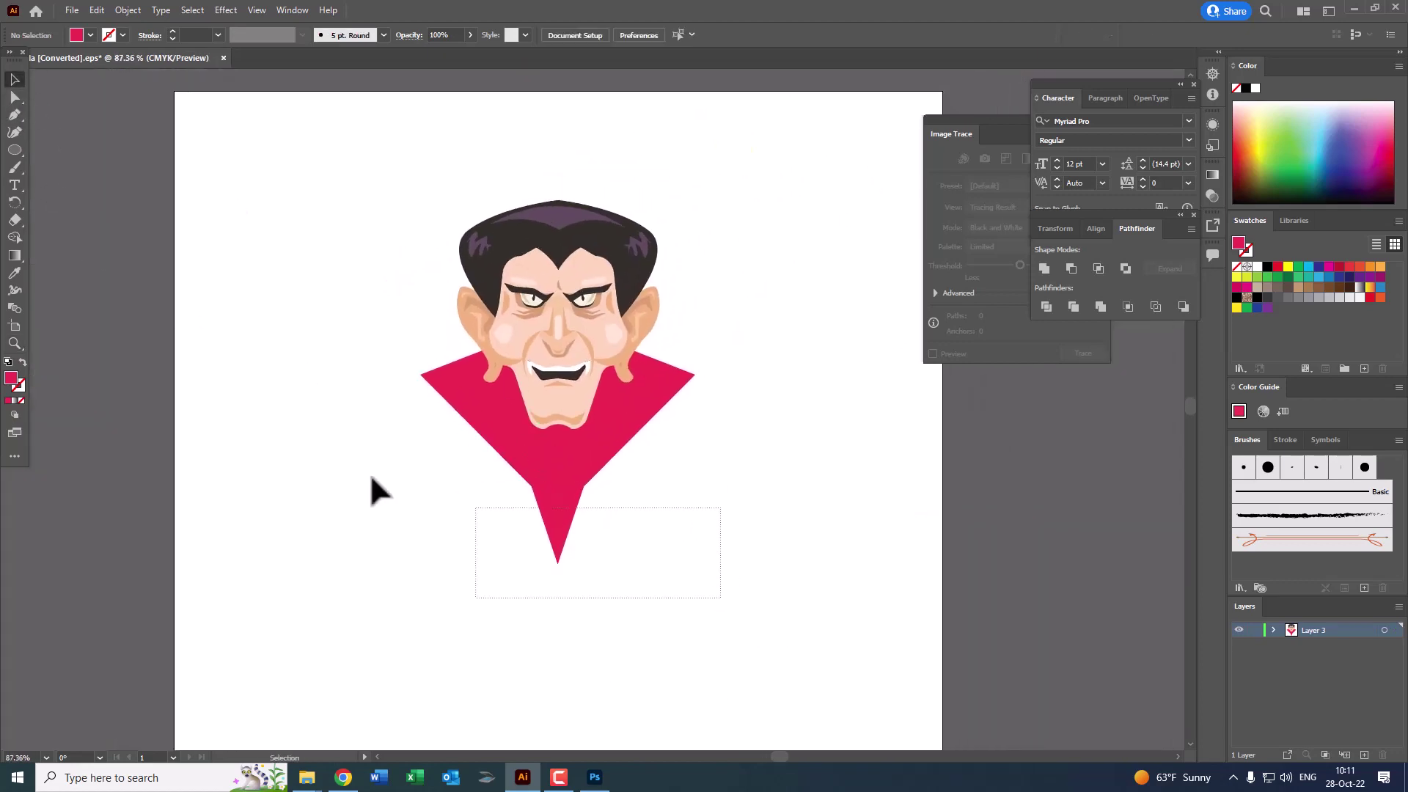
pyautogui.moveTo(722, 598); pyautogui.dragTo(369, 473)
pyautogui.click(1045, 269)
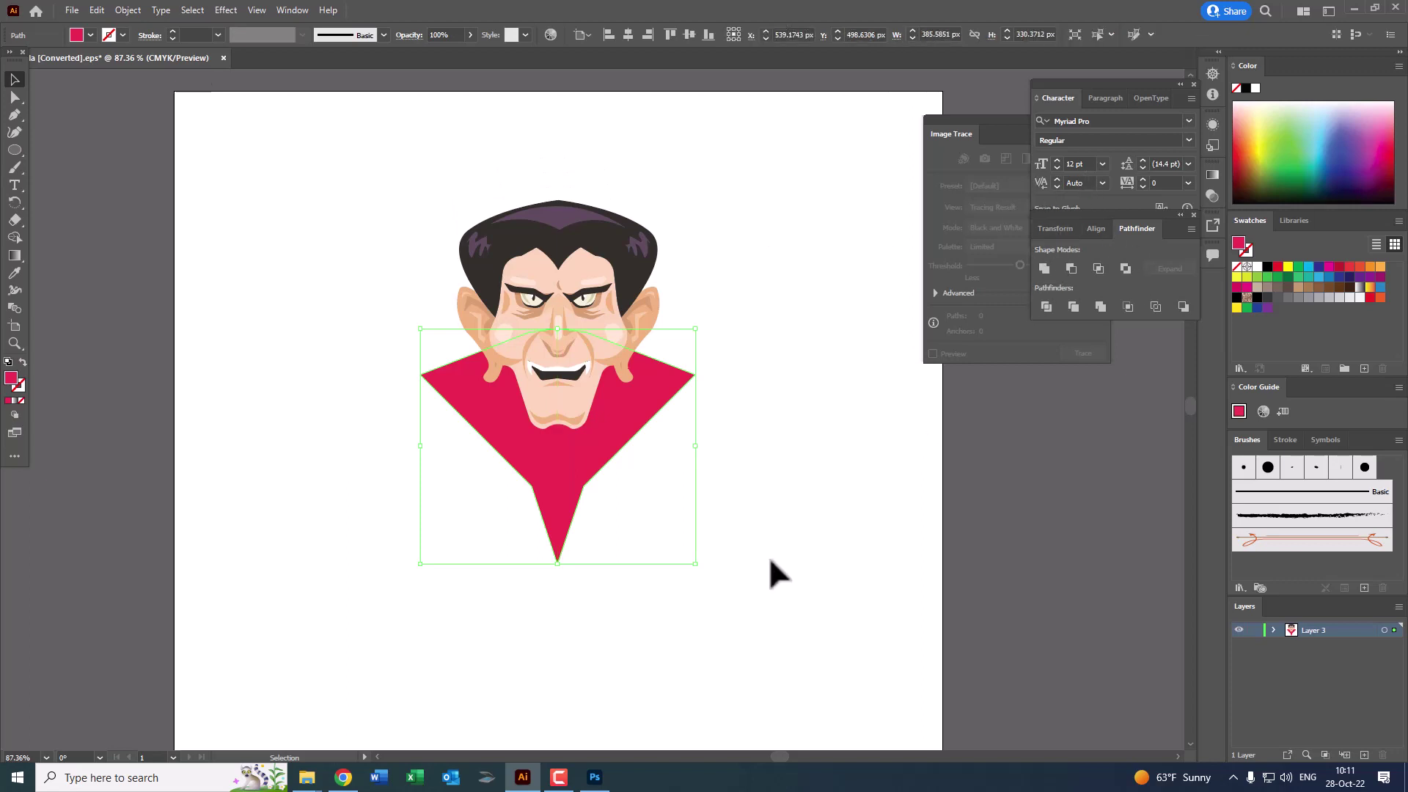
pyautogui.click(716, 486)
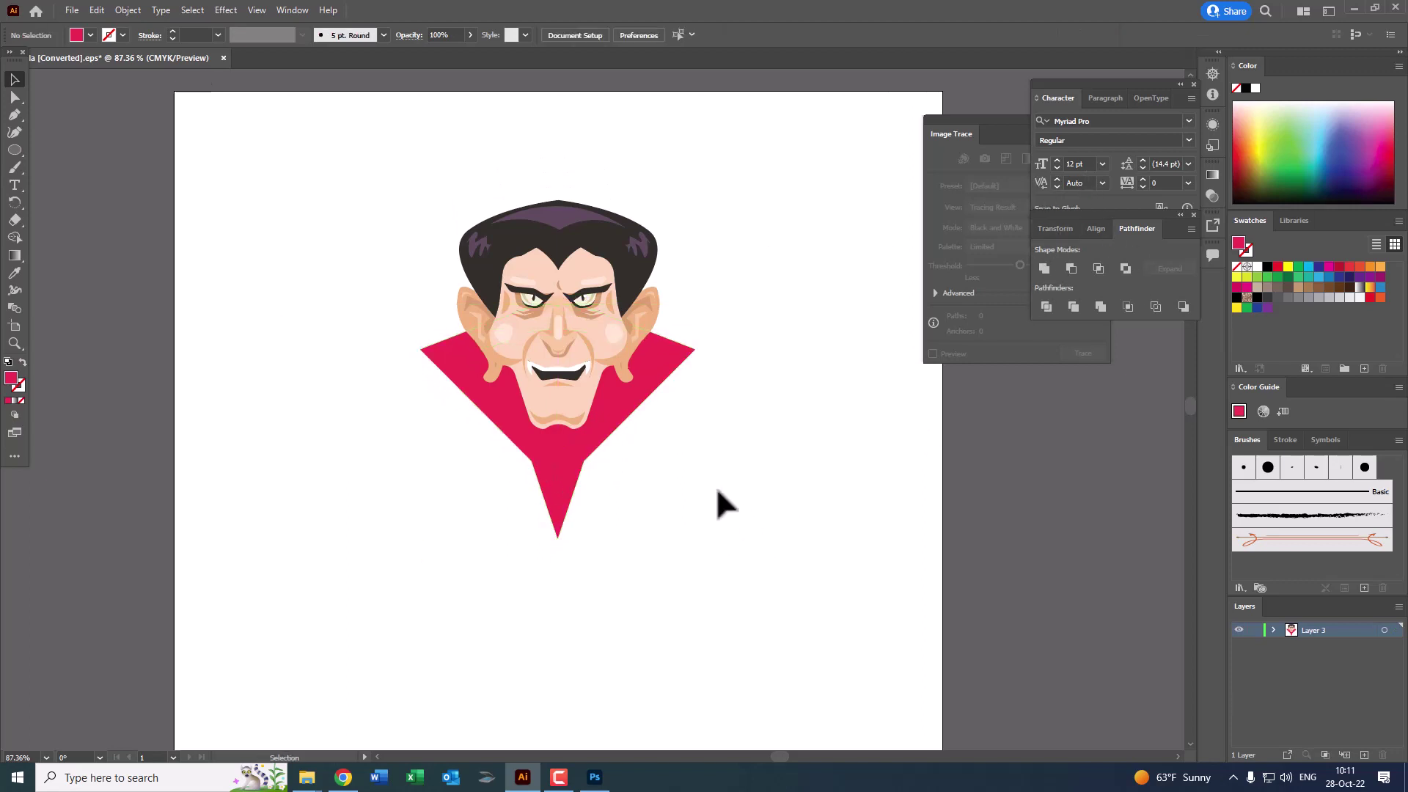
# Step: Select all the vampire artwork, scale it down, and move it higher on the page
pyautogui.click(823, 403)
pyautogui.moveTo(649, 390)
pyautogui.mouseDown()
pyautogui.moveTo(853, 457)
pyautogui.moveTo(736, 411)
pyautogui.mouseUp()
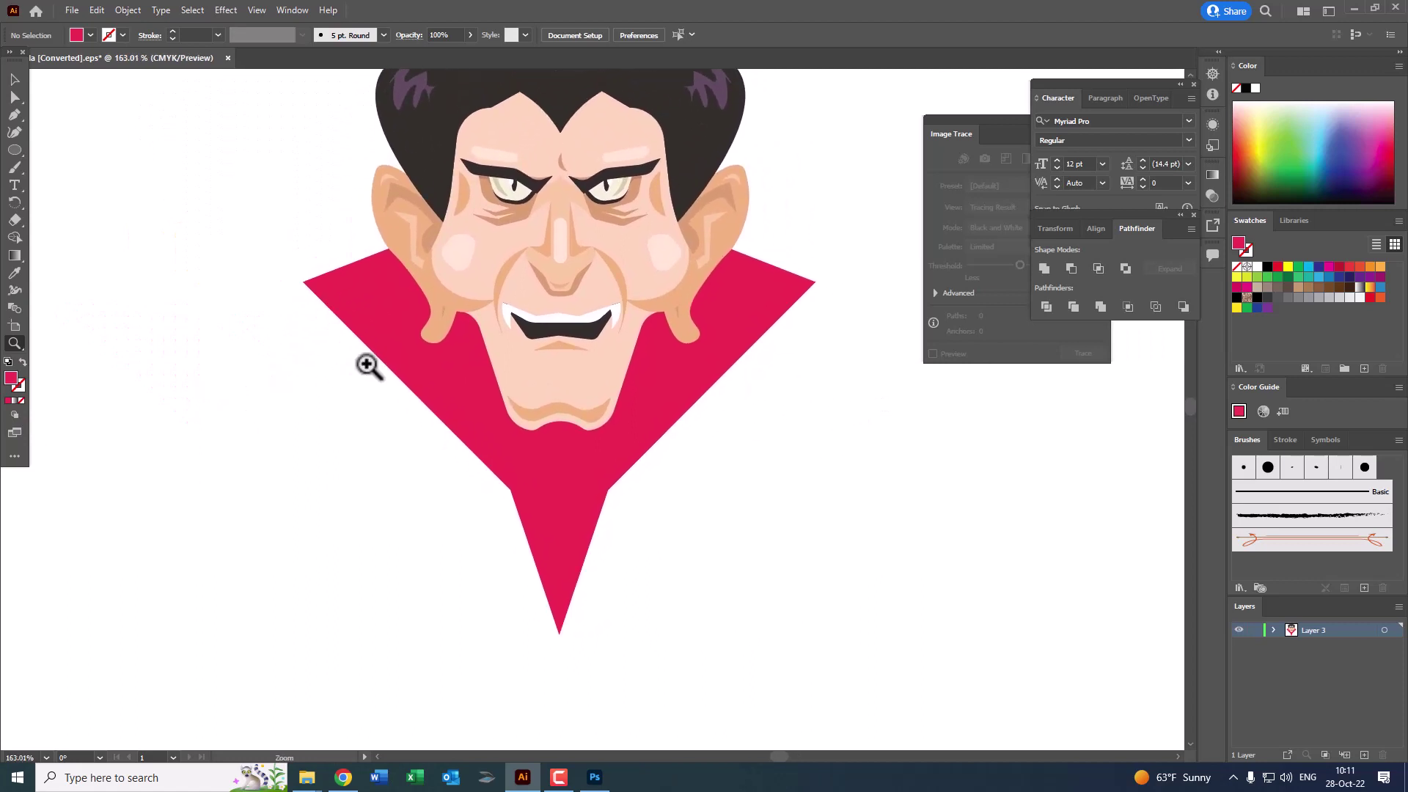
pyautogui.scroll(-3, 368, 367)
pyautogui.scroll(-2, 416, 448)
pyautogui.scroll(-1, 481, 387)
pyautogui.scroll(-1, 588, 455)
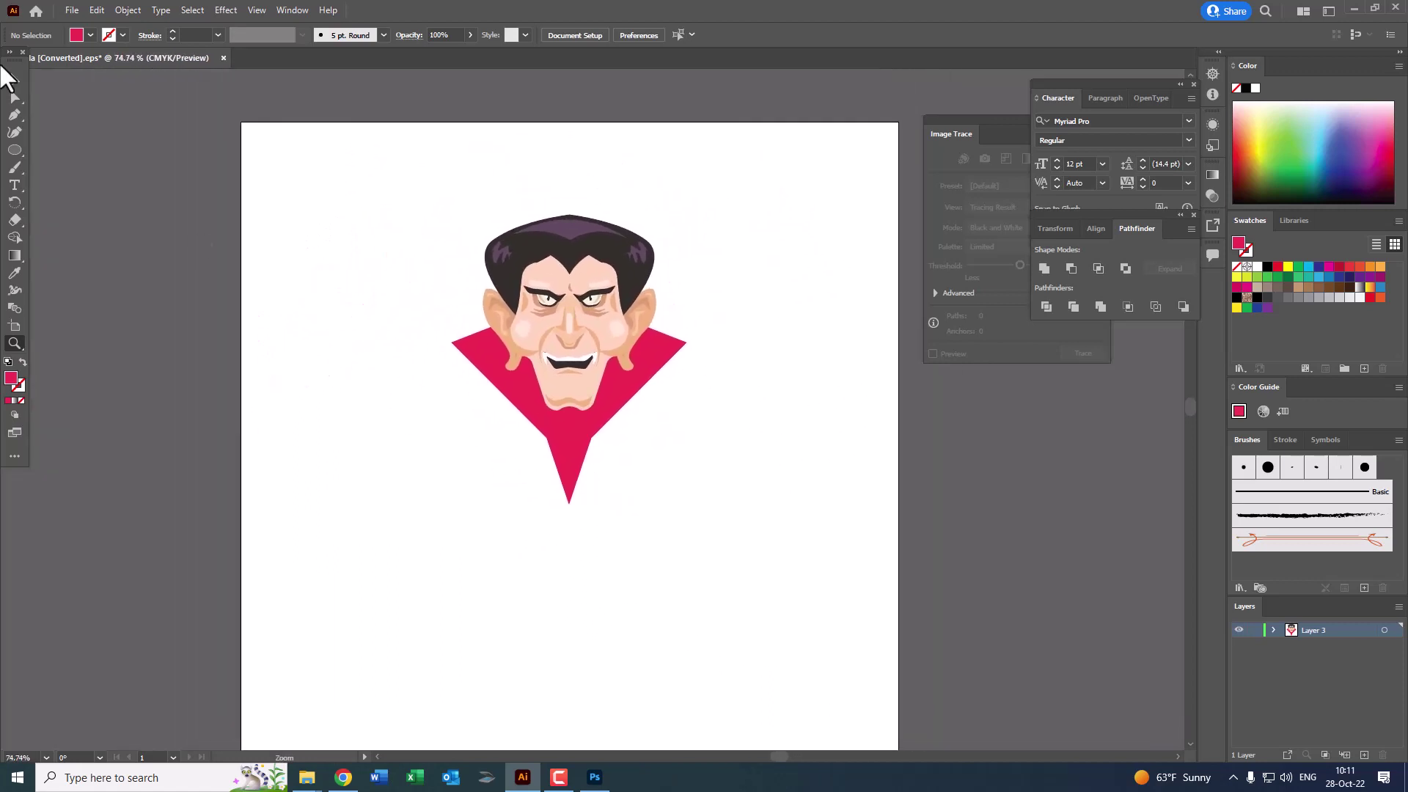
pyautogui.hotkey('ctrl', 'a')
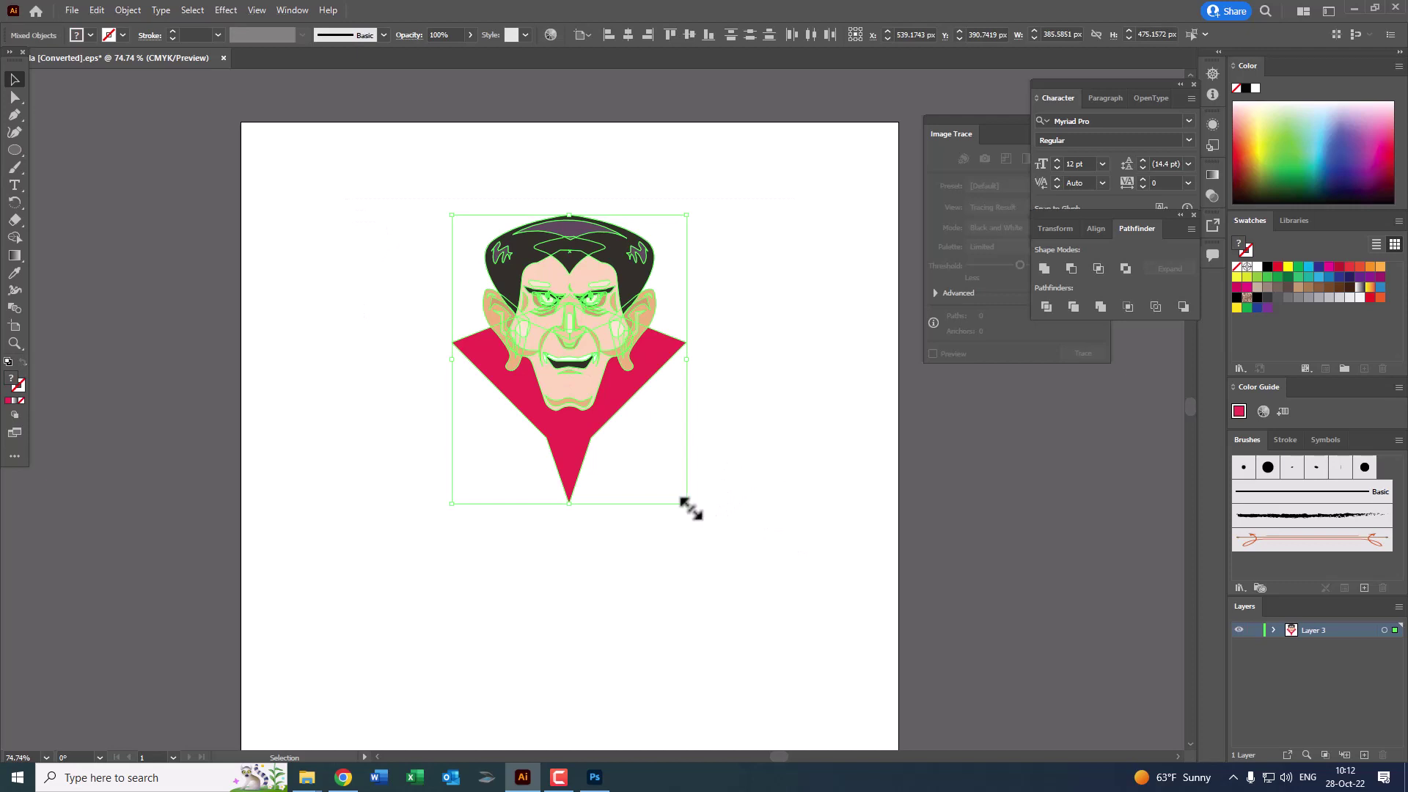
pyautogui.moveTo(686, 503); pyautogui.dragTo(646, 455)
pyautogui.moveTo(629, 366); pyautogui.dragTo(629, 299)
# Step: Pen-draw the left cape half from the collar down to a curved flared hem
pyautogui.hotkey('ctrl', 'shift', 'a')
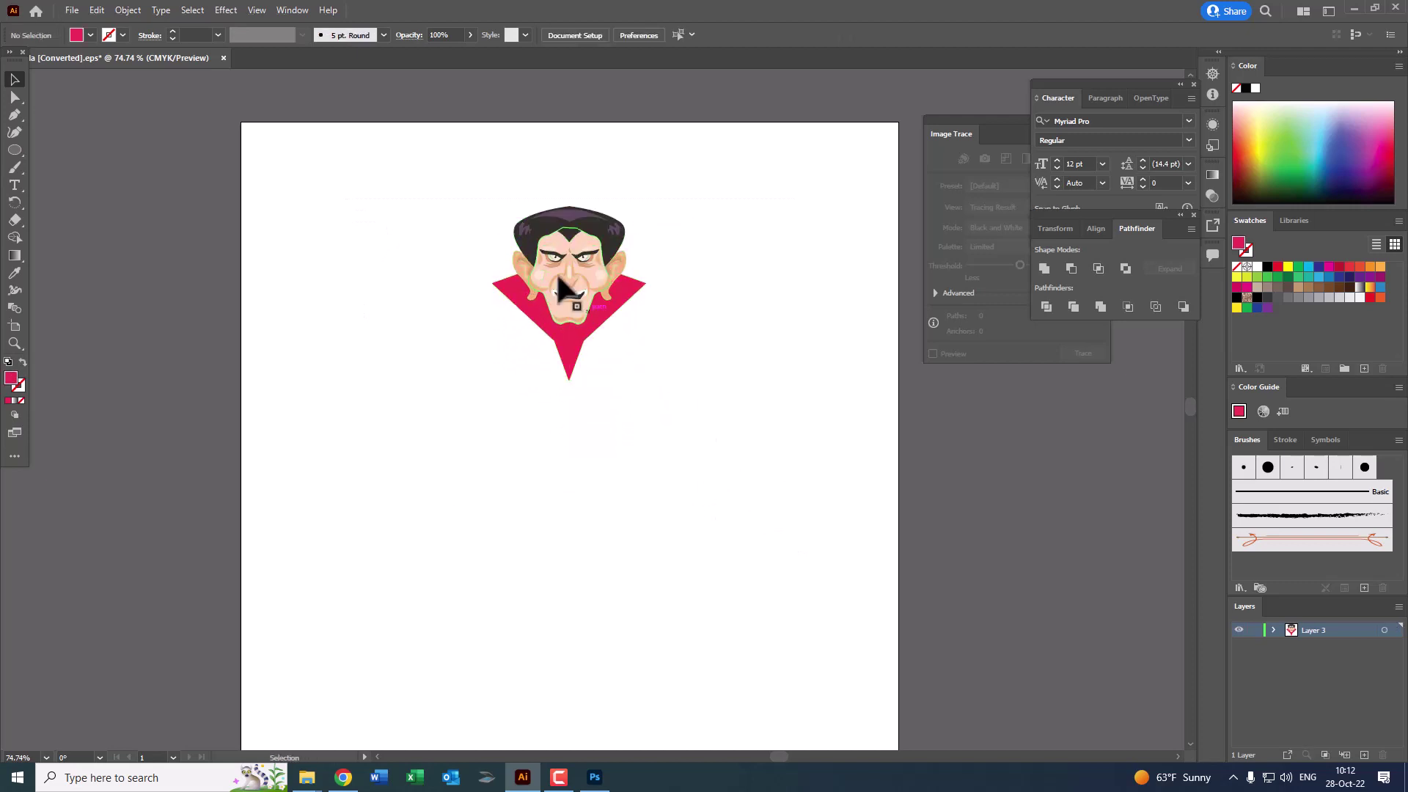
pyautogui.scroll(2, 559, 288)
pyautogui.press('z')
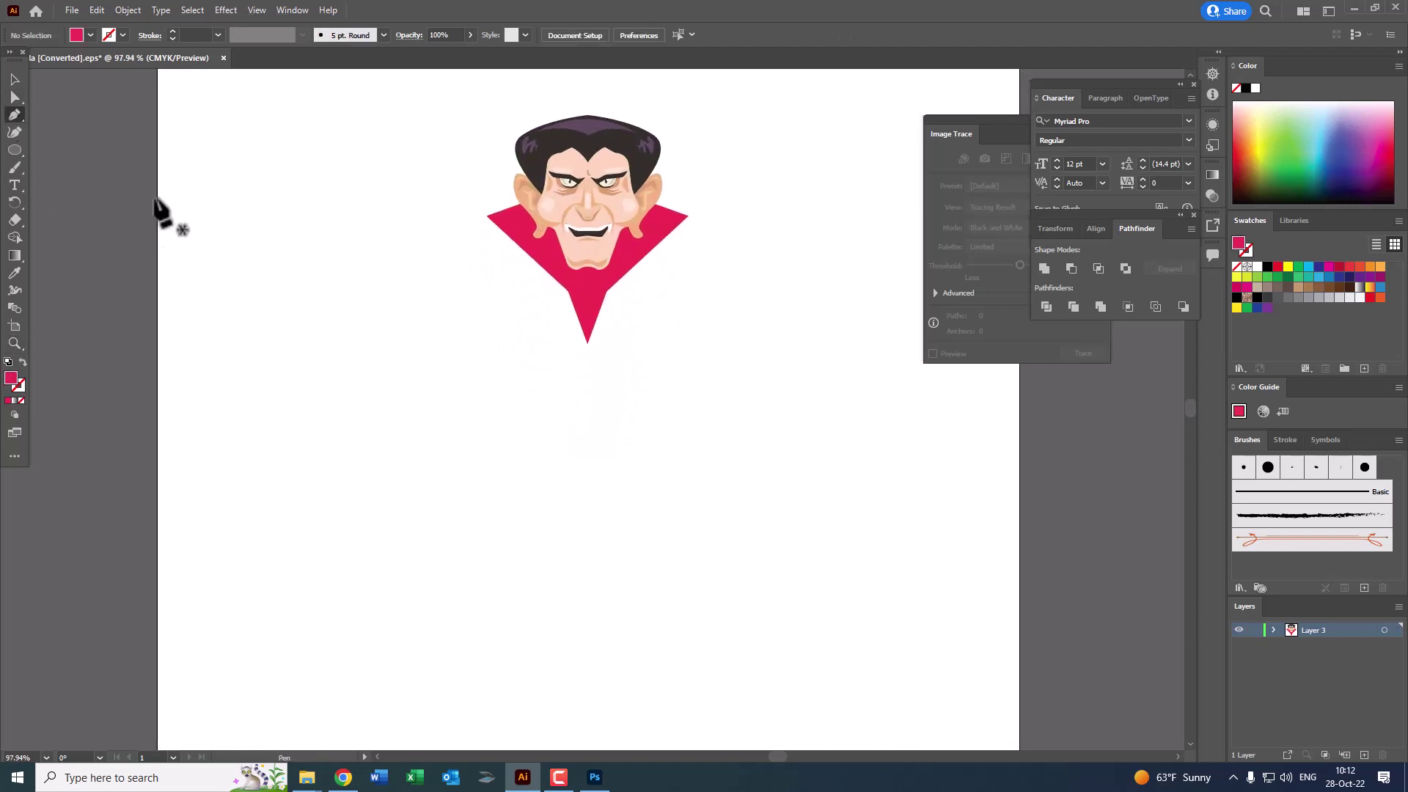
pyautogui.click(520, 232)
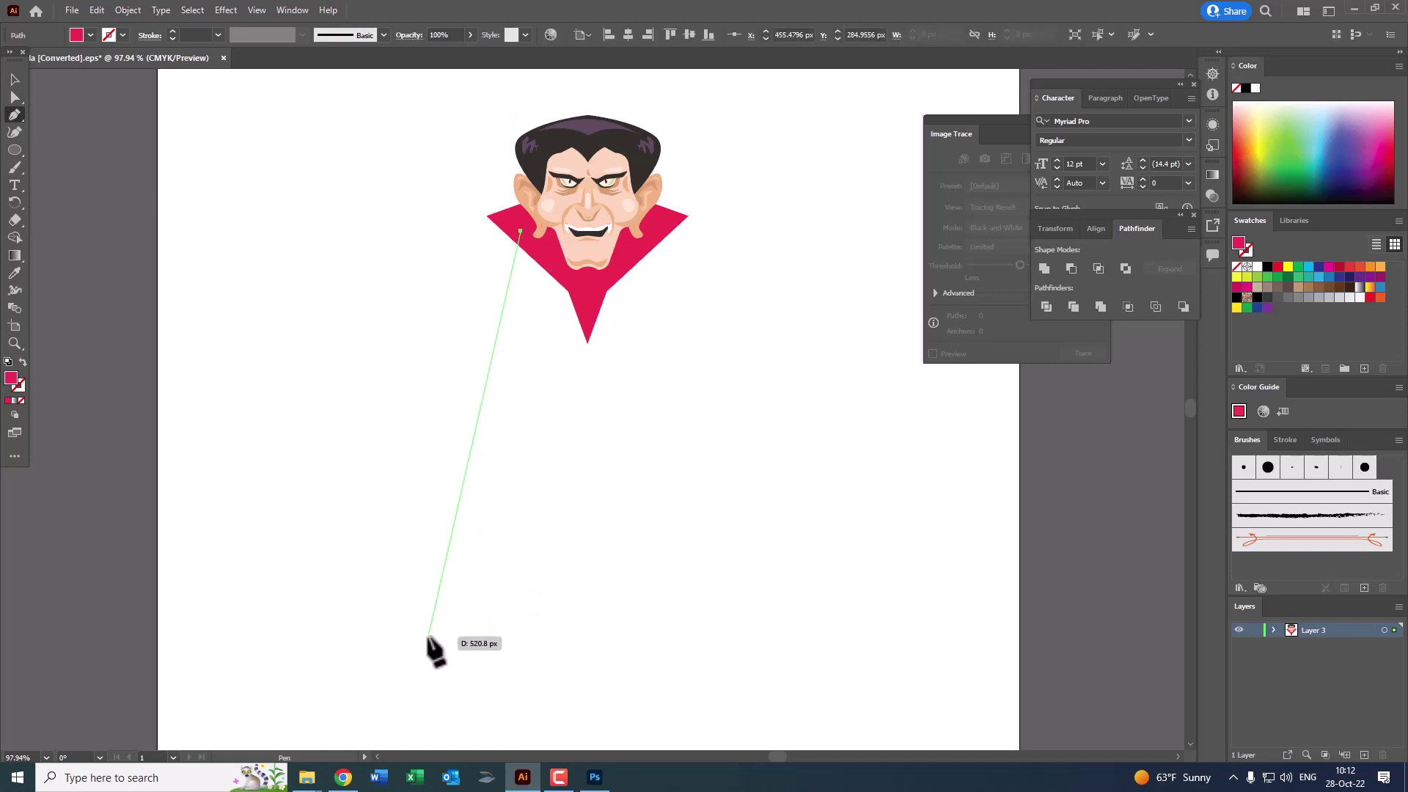
pyautogui.moveTo(427, 637); pyautogui.dragTo(337, 670)
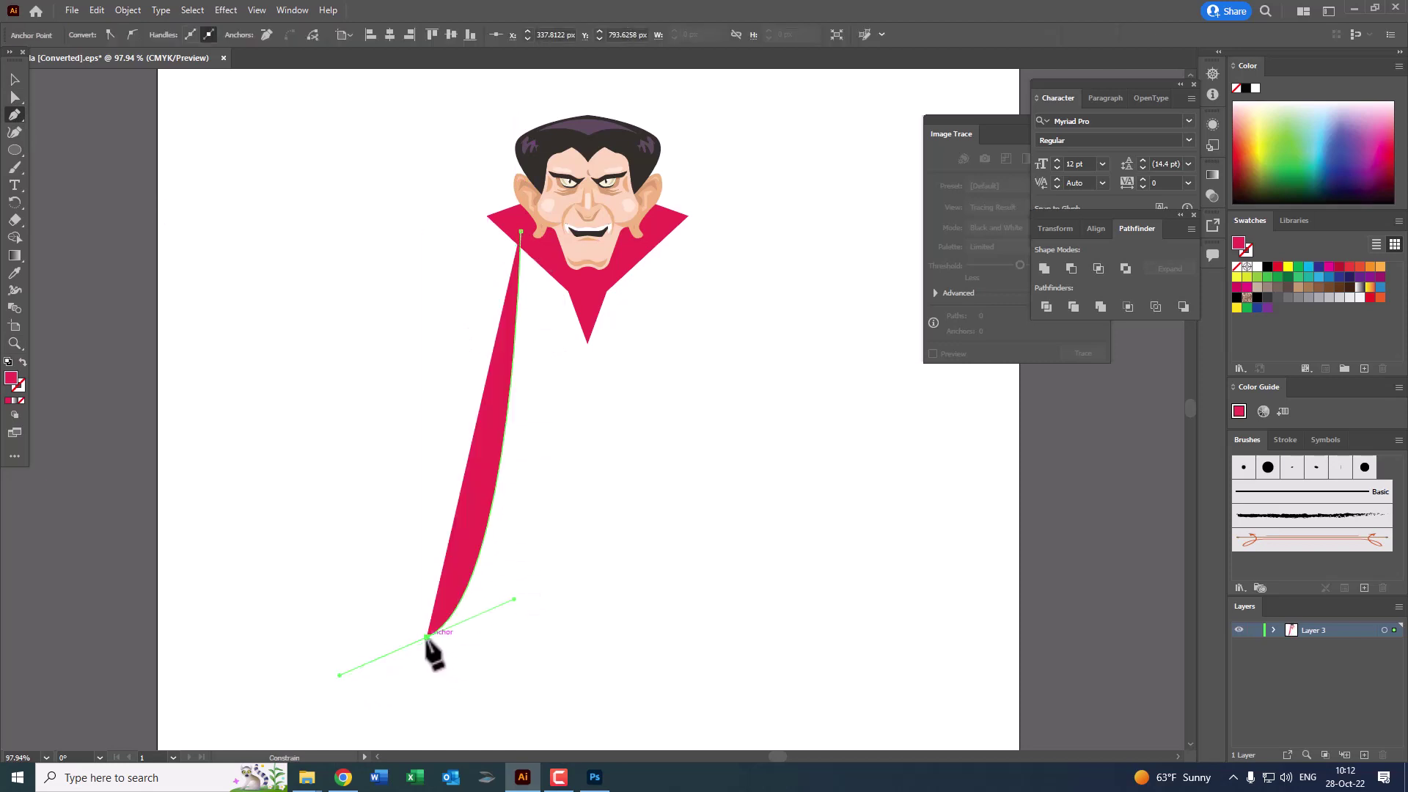
pyautogui.moveTo(541, 644); pyautogui.dragTo(587, 637)
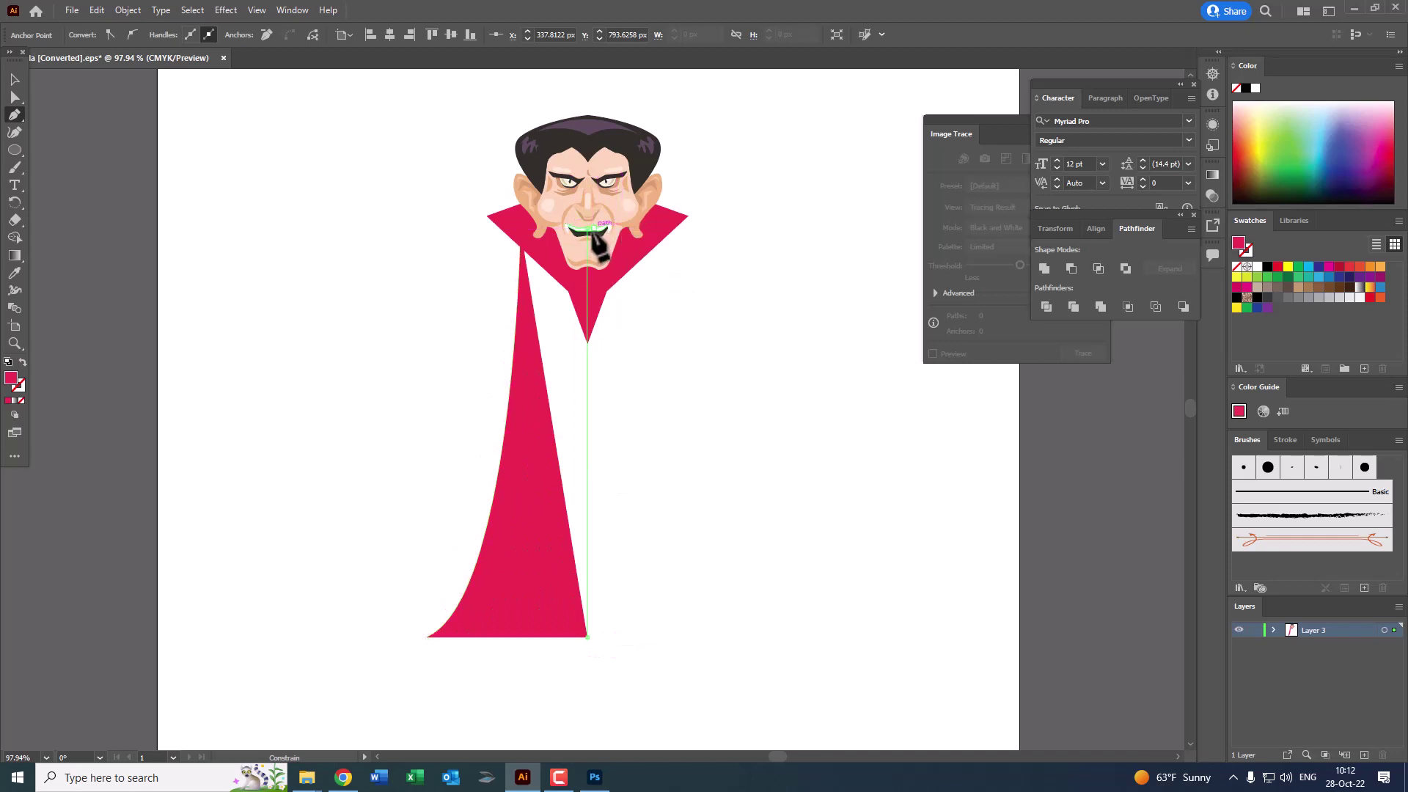
pyautogui.click(587, 230)
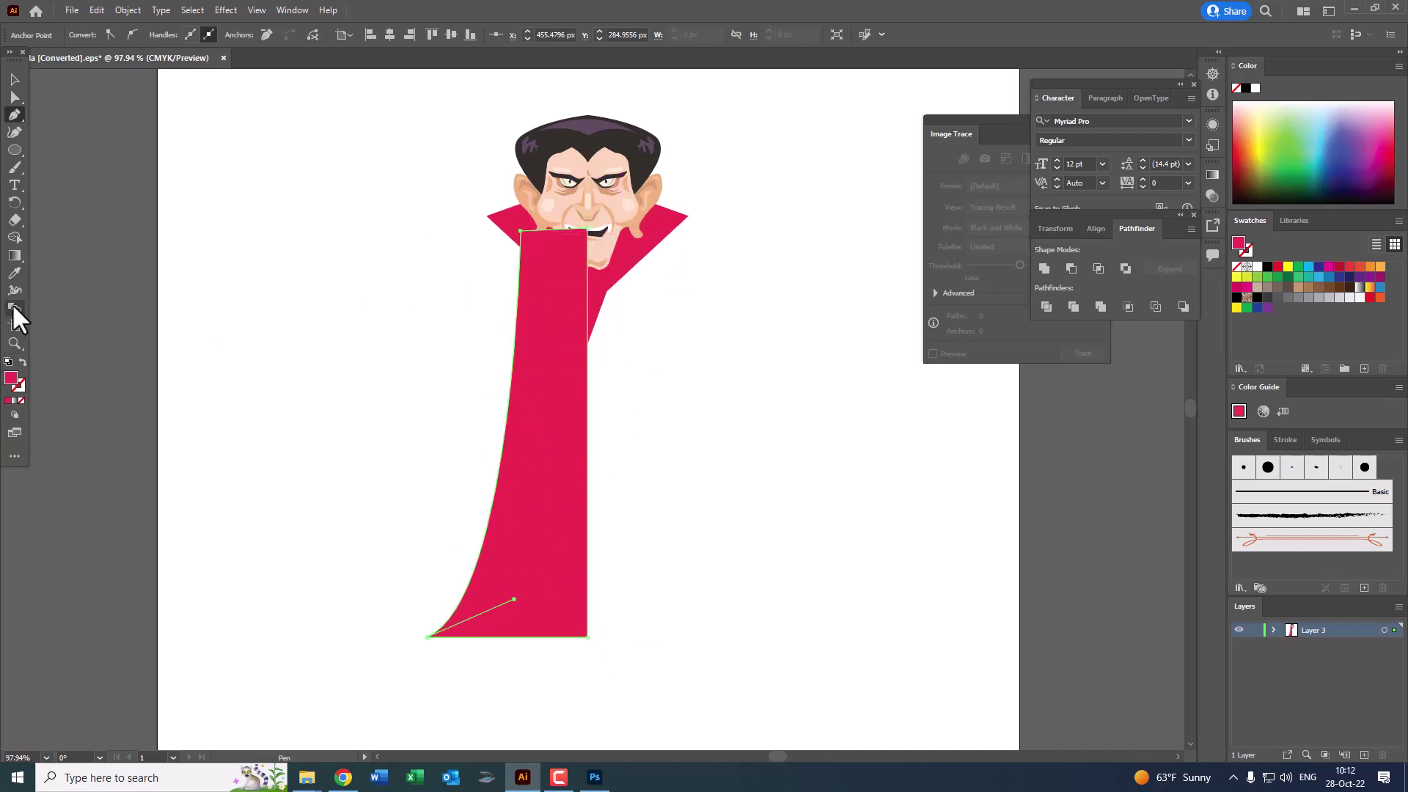
# Step: Give the cape half the hair's dark colour and send it behind the collar and face
pyautogui.click(544, 165)
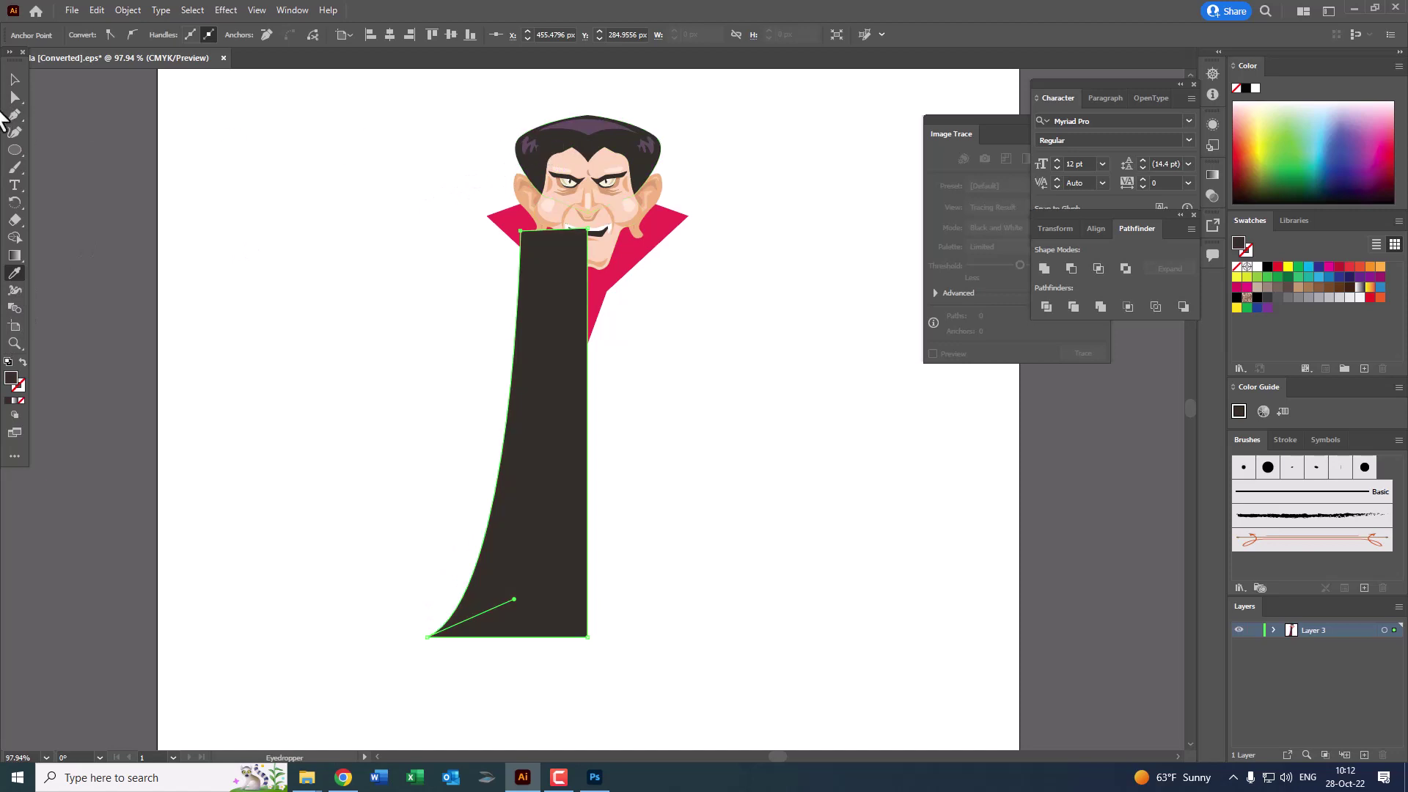
pyautogui.press('v')
pyautogui.click(185, 191)
pyautogui.click(571, 378)
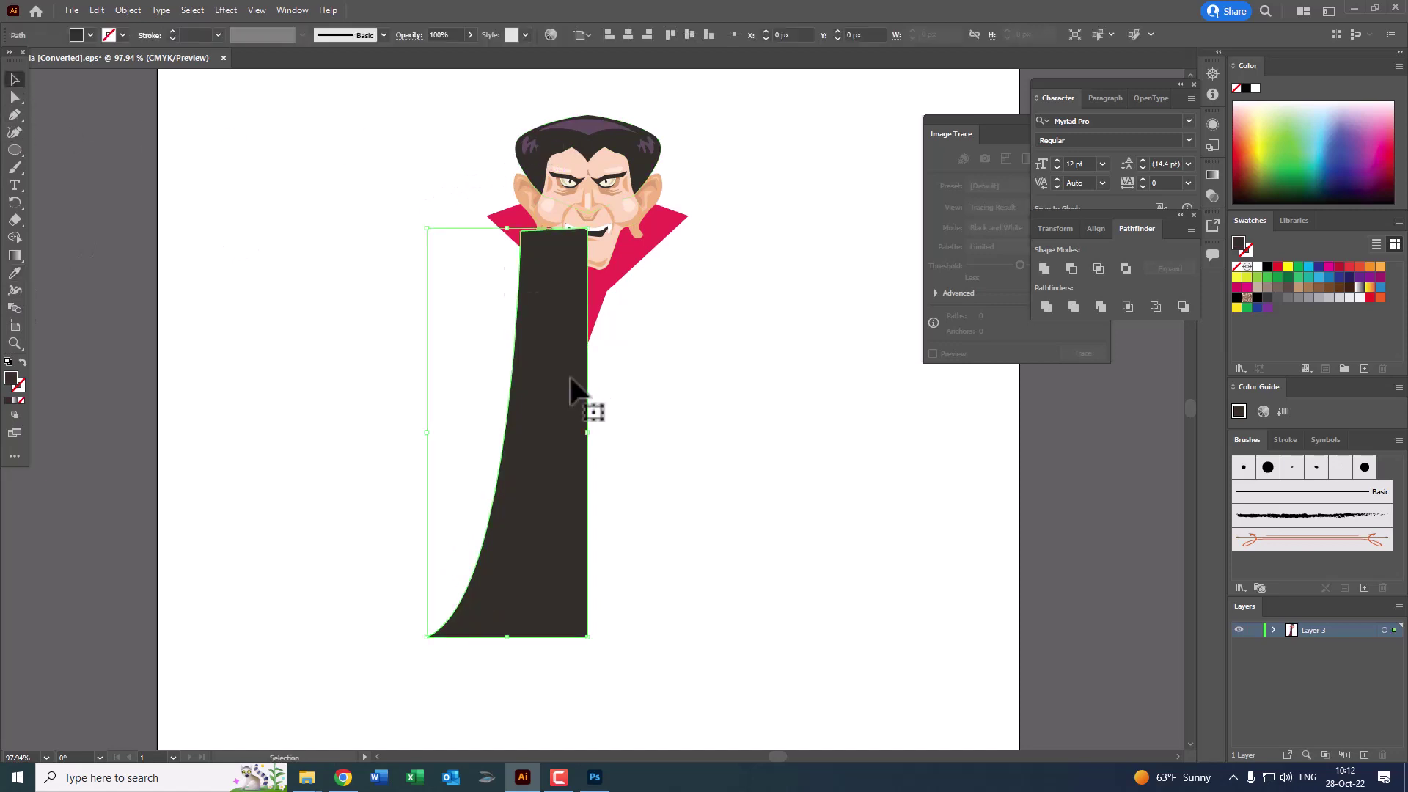
pyautogui.click(121, 10)
pyautogui.click(362, 91)
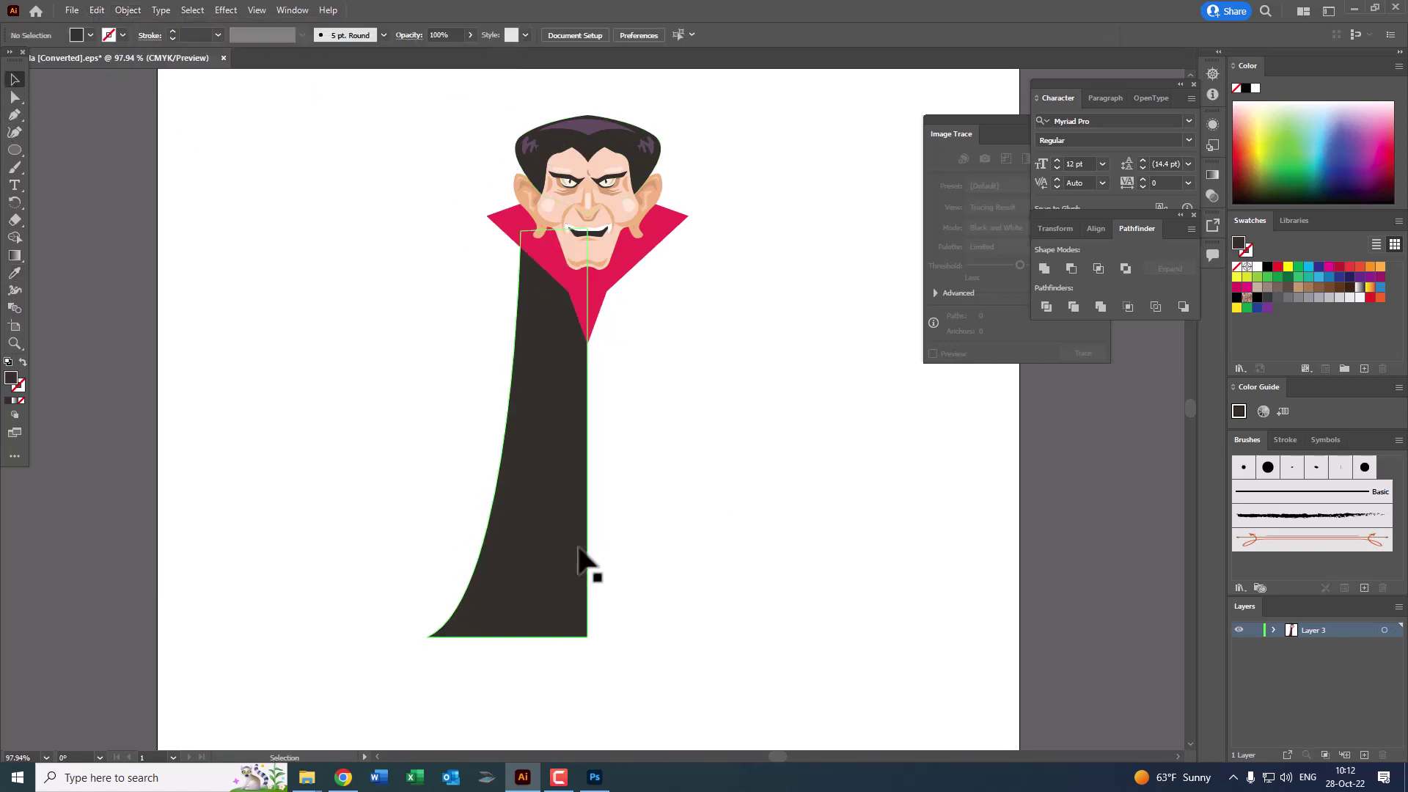
# Step: Reflect a vertical copy of the cape to the right side and group both halves
pyautogui.click(128, 11)
pyautogui.moveTo(156, 26)
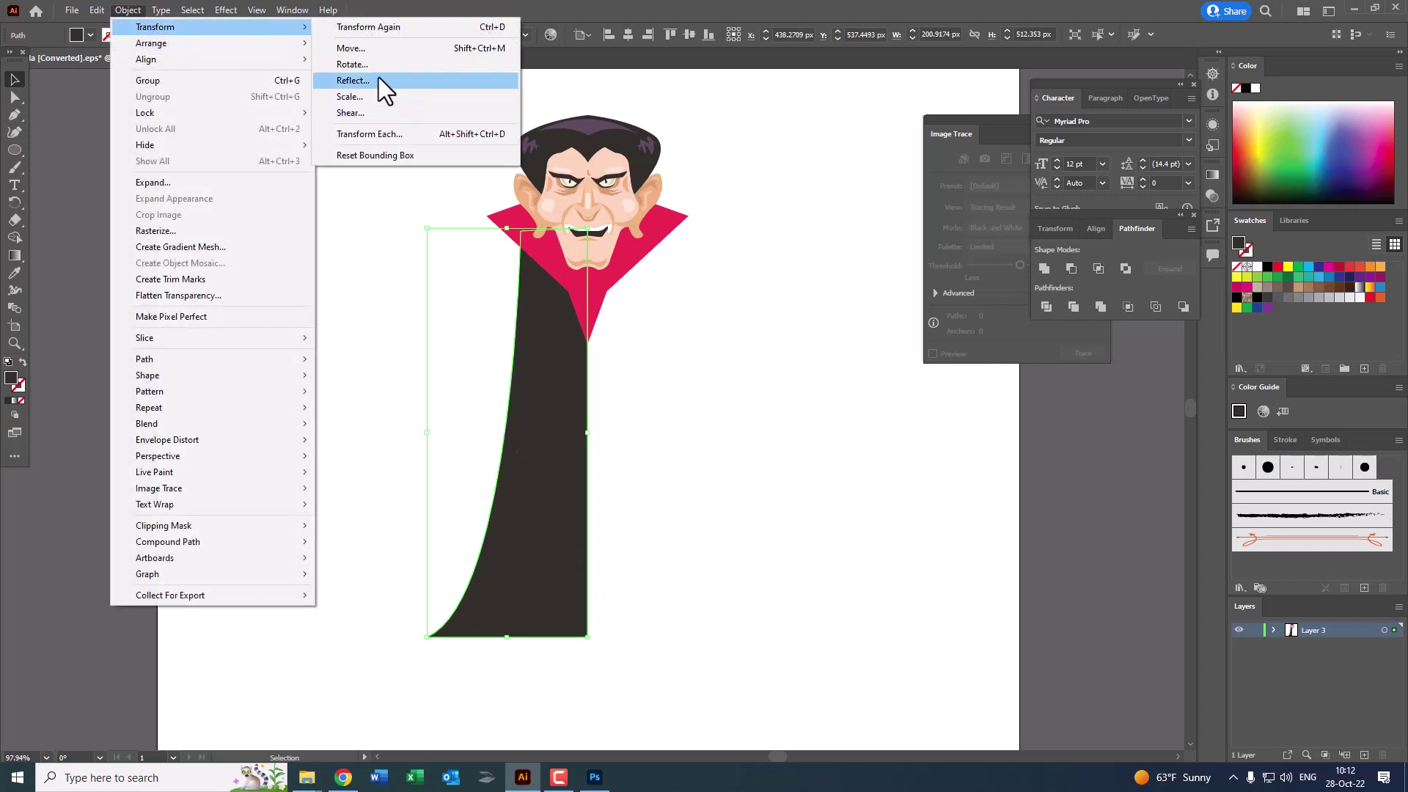
pyautogui.click(379, 80)
pyautogui.click(781, 440)
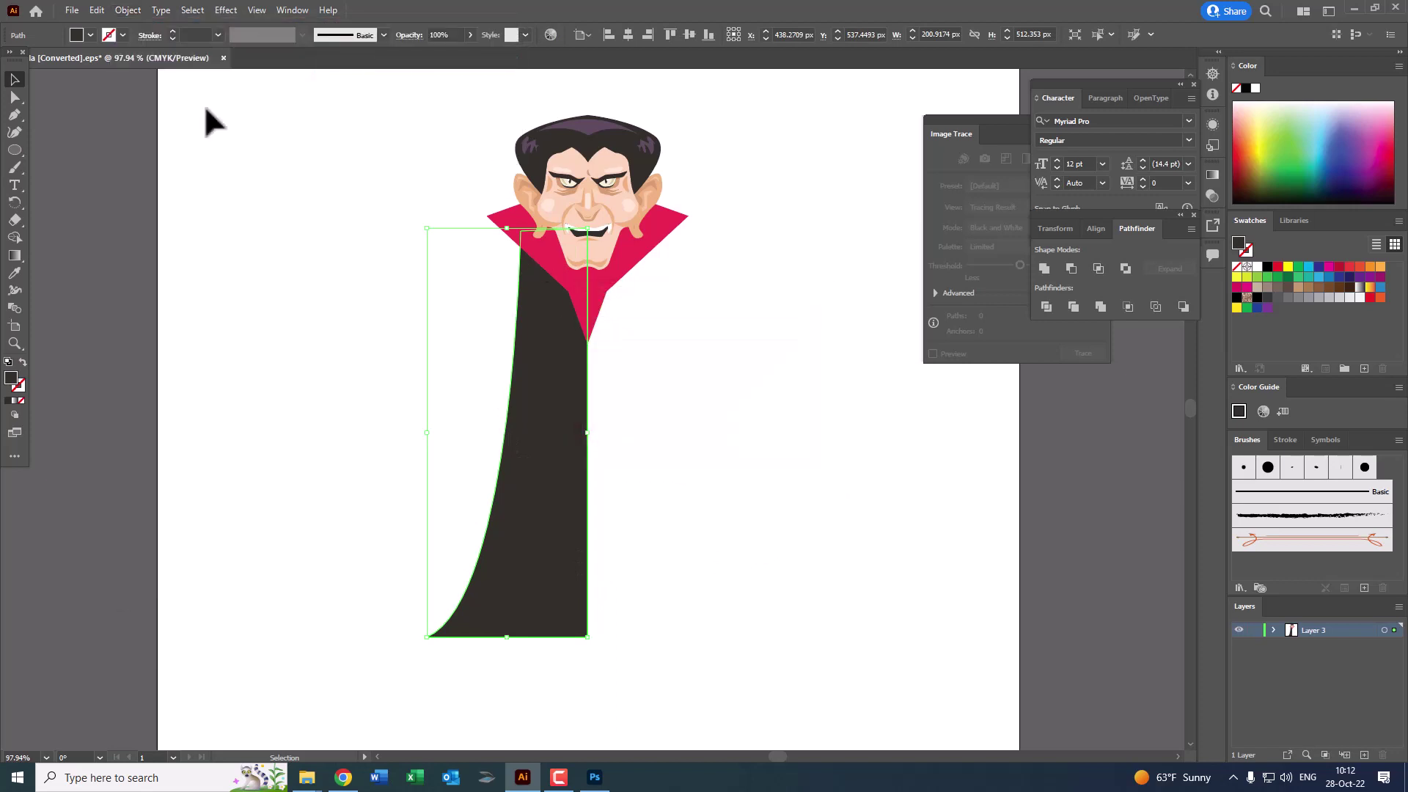
pyautogui.click(130, 10)
pyautogui.click(374, 86)
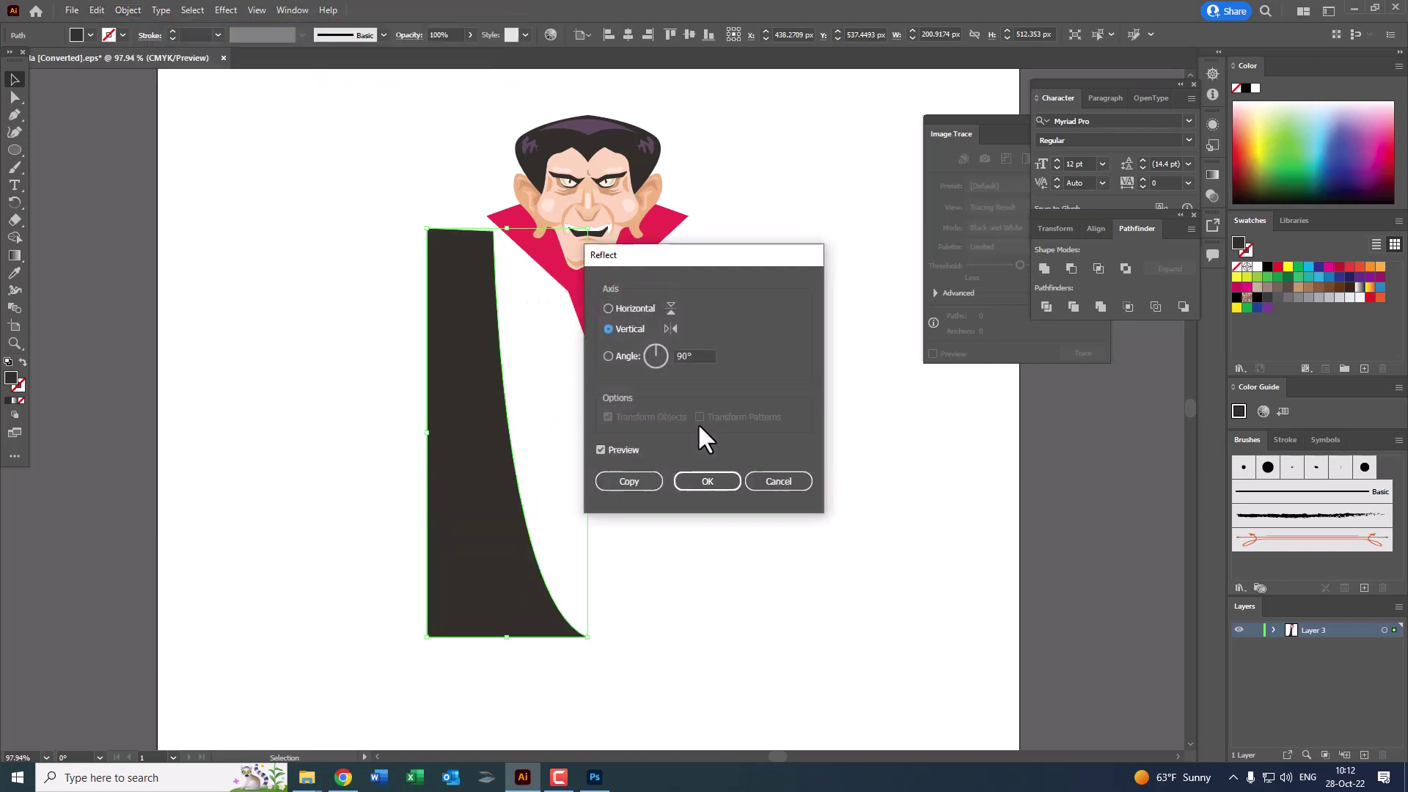
pyautogui.click(631, 481)
pyautogui.moveTo(456, 389); pyautogui.dragTo(604, 429)
pyautogui.click(652, 689)
pyautogui.moveTo(505, 565); pyautogui.dragTo(505, 565)
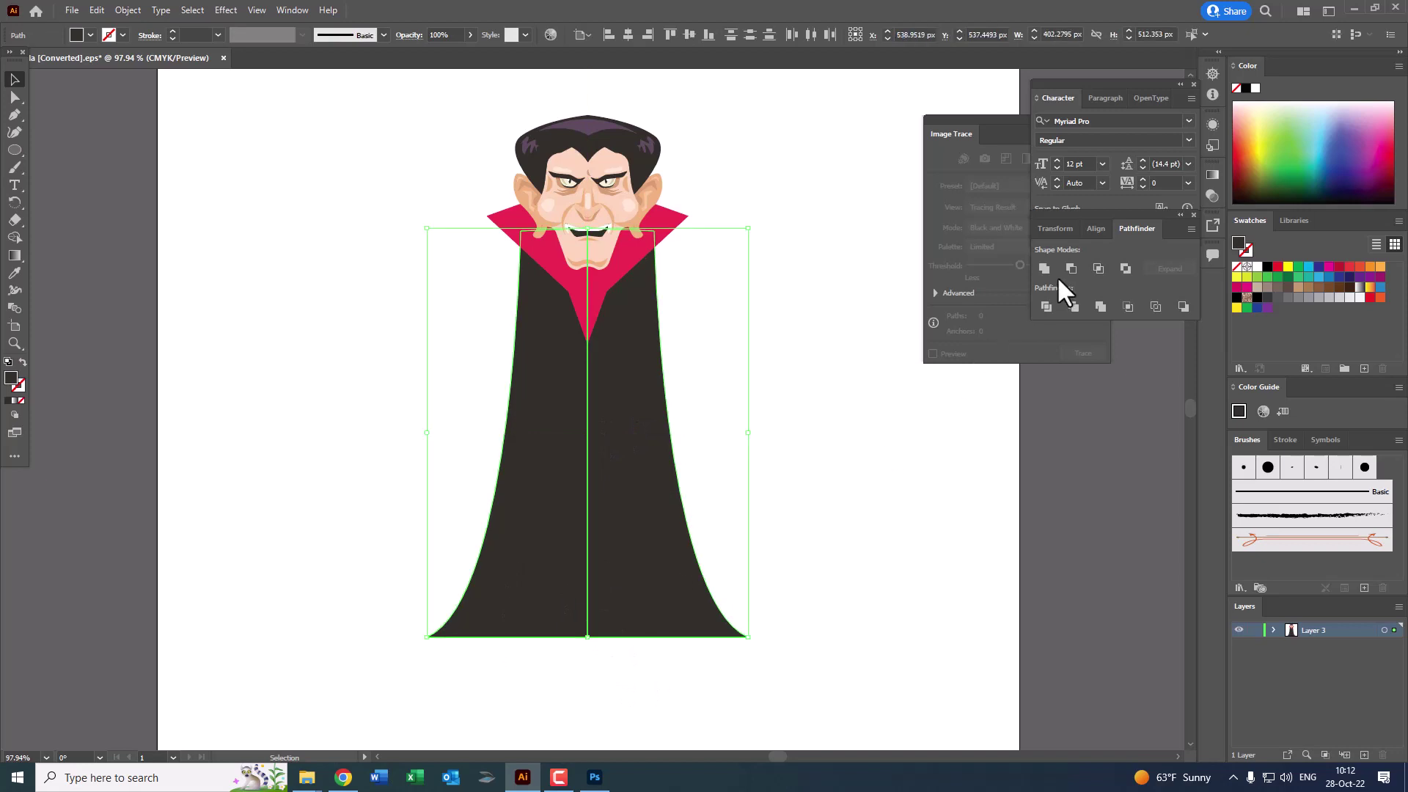
pyautogui.hotkey('ctrl', 'g')
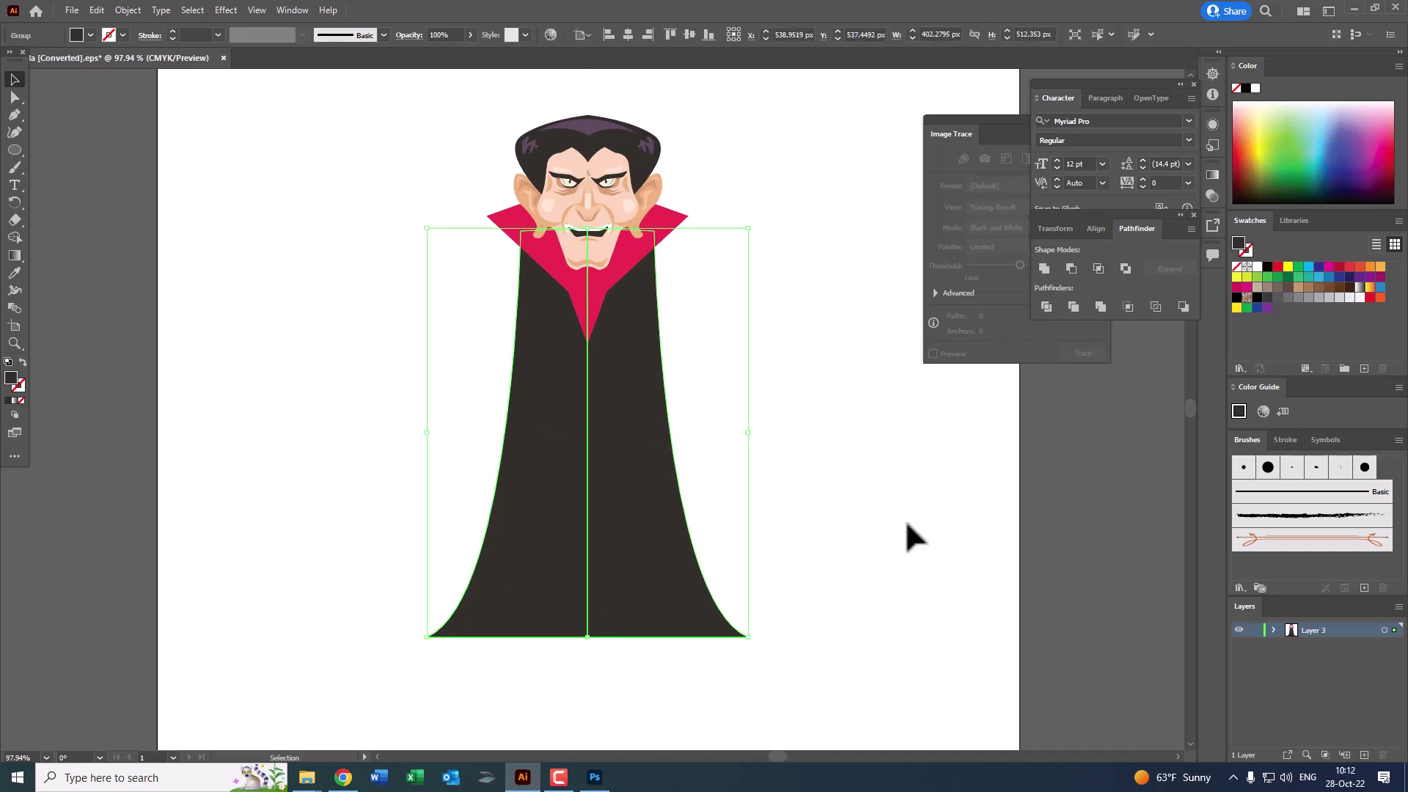
# Step: Test the cape's position, ungroup it, and restore the right cape half to its place
pyautogui.click(855, 634)
pyautogui.moveTo(623, 605)
pyautogui.mouseDown()
pyautogui.moveTo(528, 560)
pyautogui.moveTo(707, 598)
pyautogui.mouseUp()
pyautogui.hotkey('ctrl', 'z')
pyautogui.hotkey('ctrl', 'z')
pyautogui.hotkey('ctrl', 'shift', 'g')
pyautogui.moveTo(645, 559); pyautogui.dragTo(779, 571)
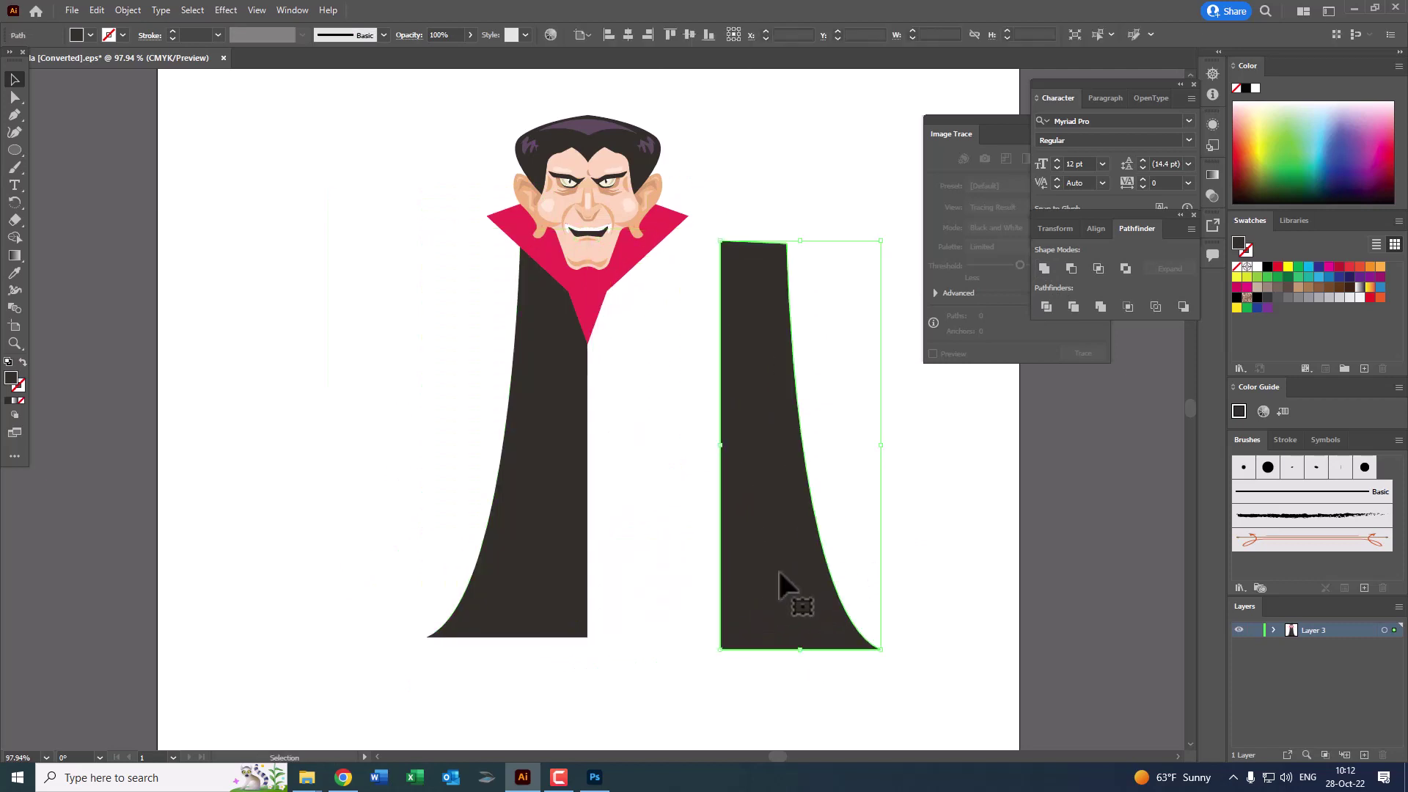
pyautogui.hotkey('ctrl', 'z')
pyautogui.click(728, 672)
# Step: Inspect the cape's centre seam up close, then zoom back out to the whole vampire
pyautogui.press('z')
pyautogui.moveTo(556, 657); pyautogui.dragTo(877, 694)
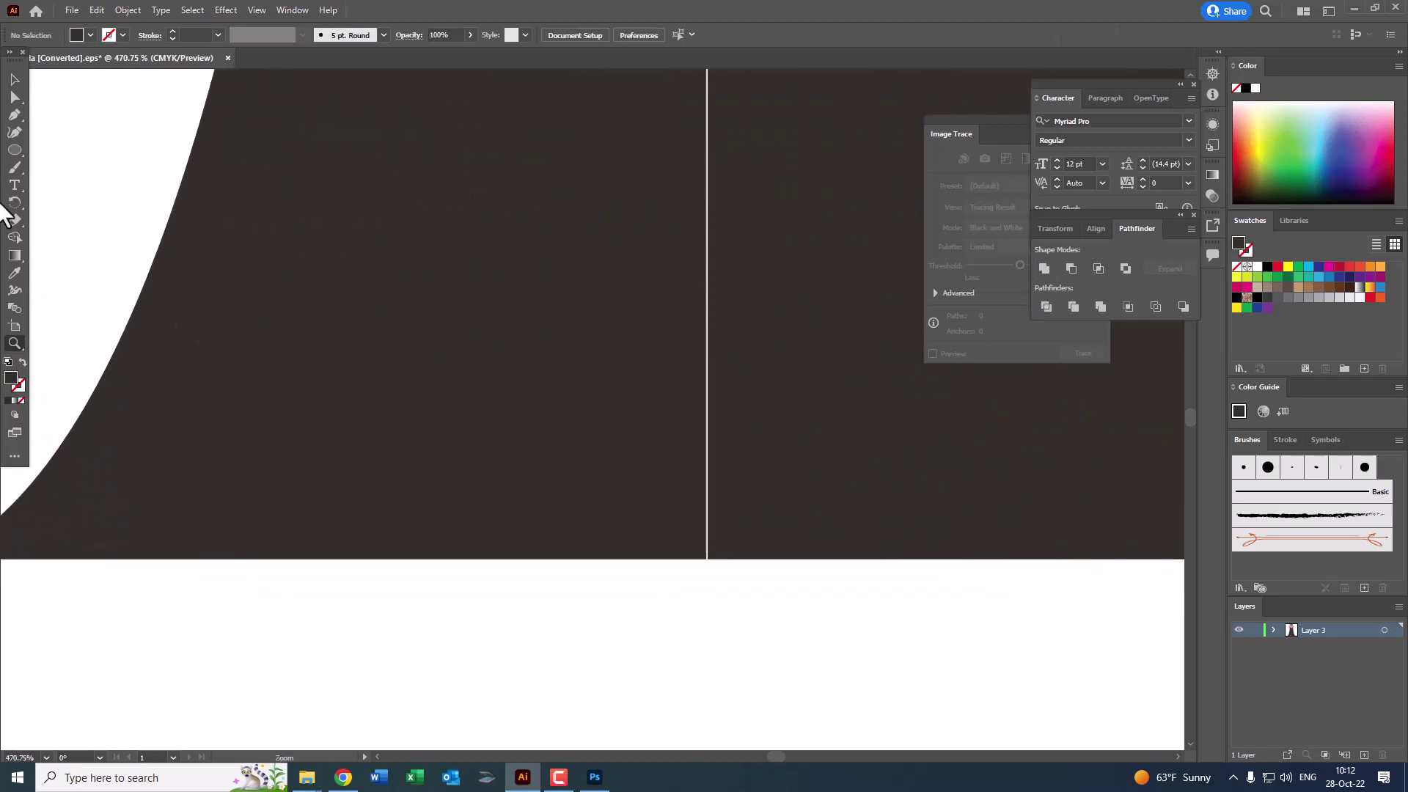
pyautogui.click(15, 79)
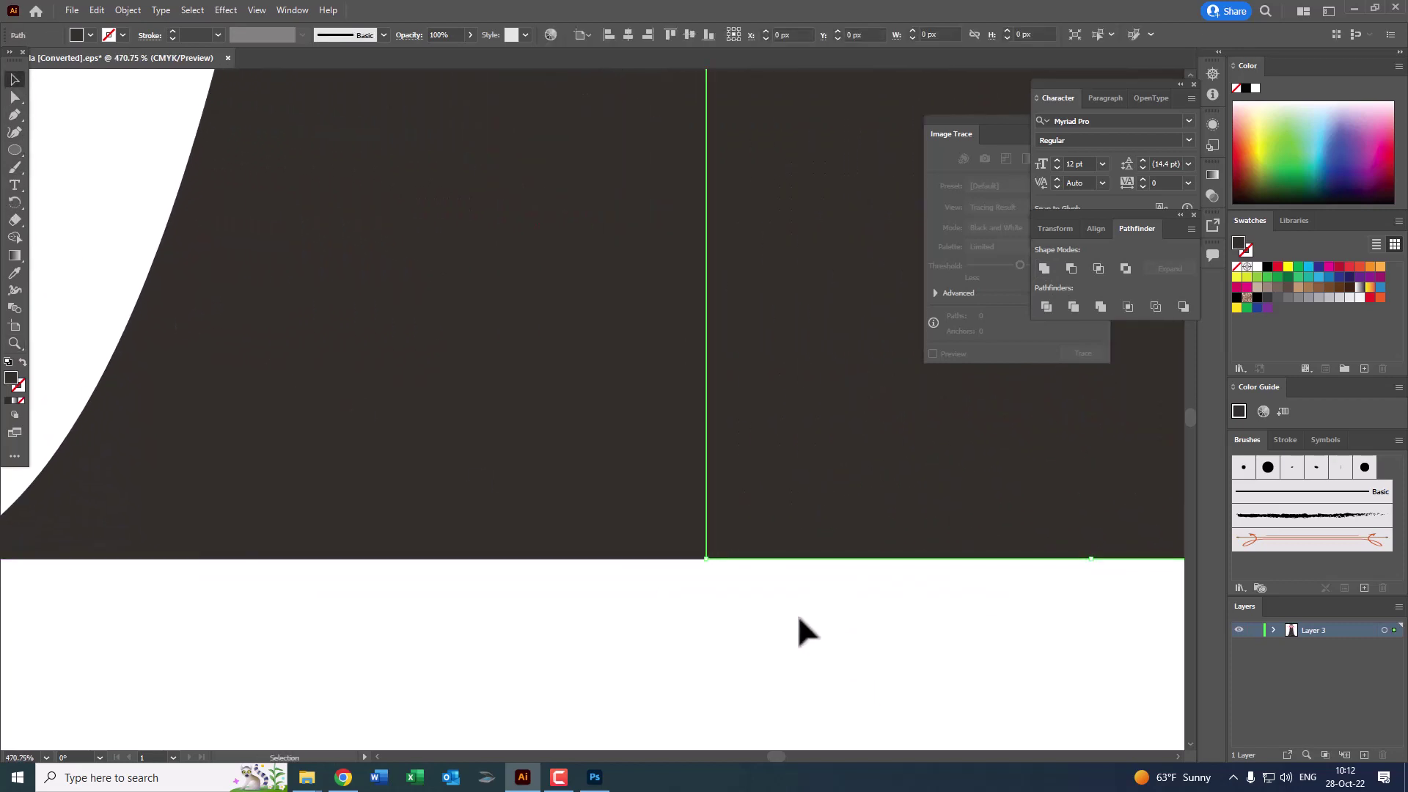
pyautogui.press('z')
pyautogui.scroll(-3, 509, 587)
pyautogui.scroll(-3, 512, 597)
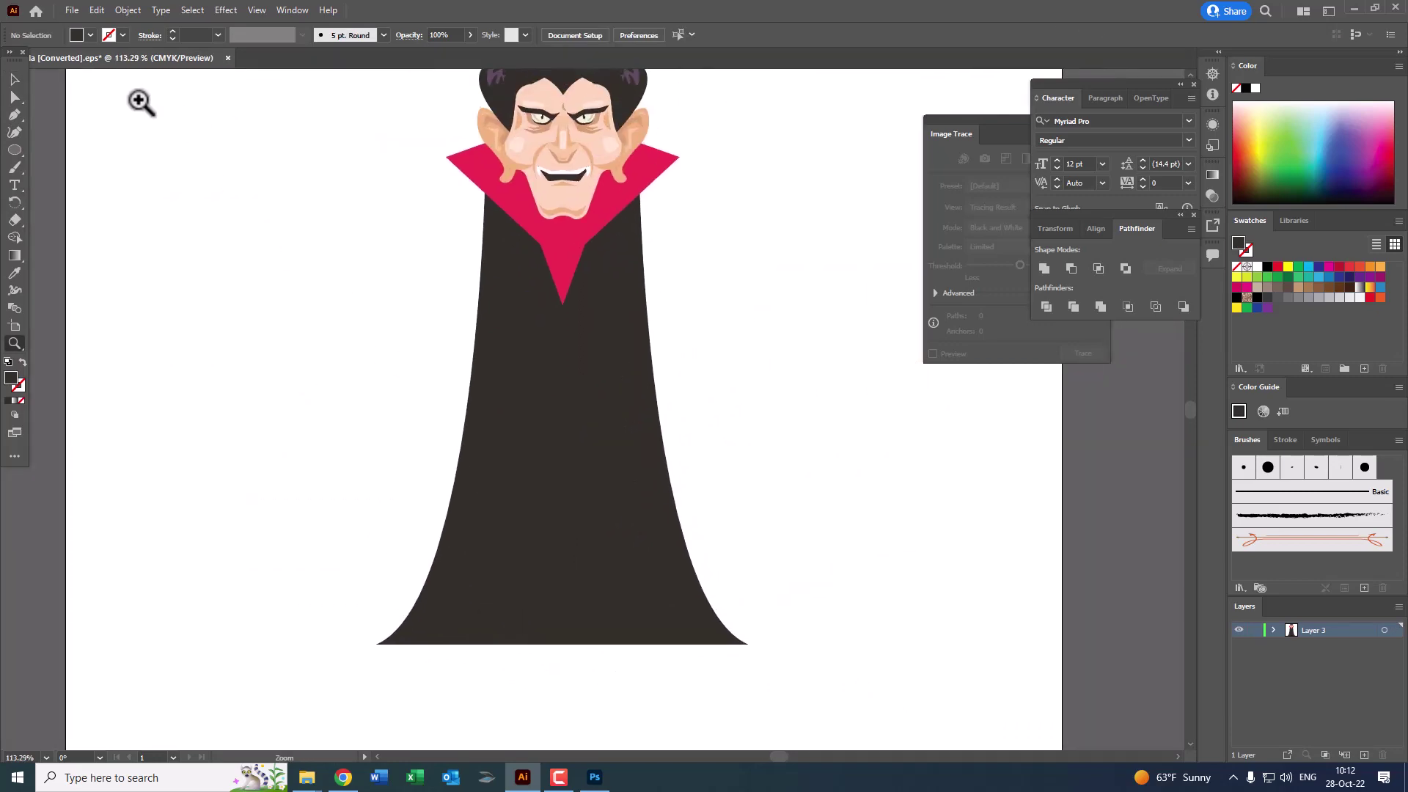
pyautogui.click(550, 450)
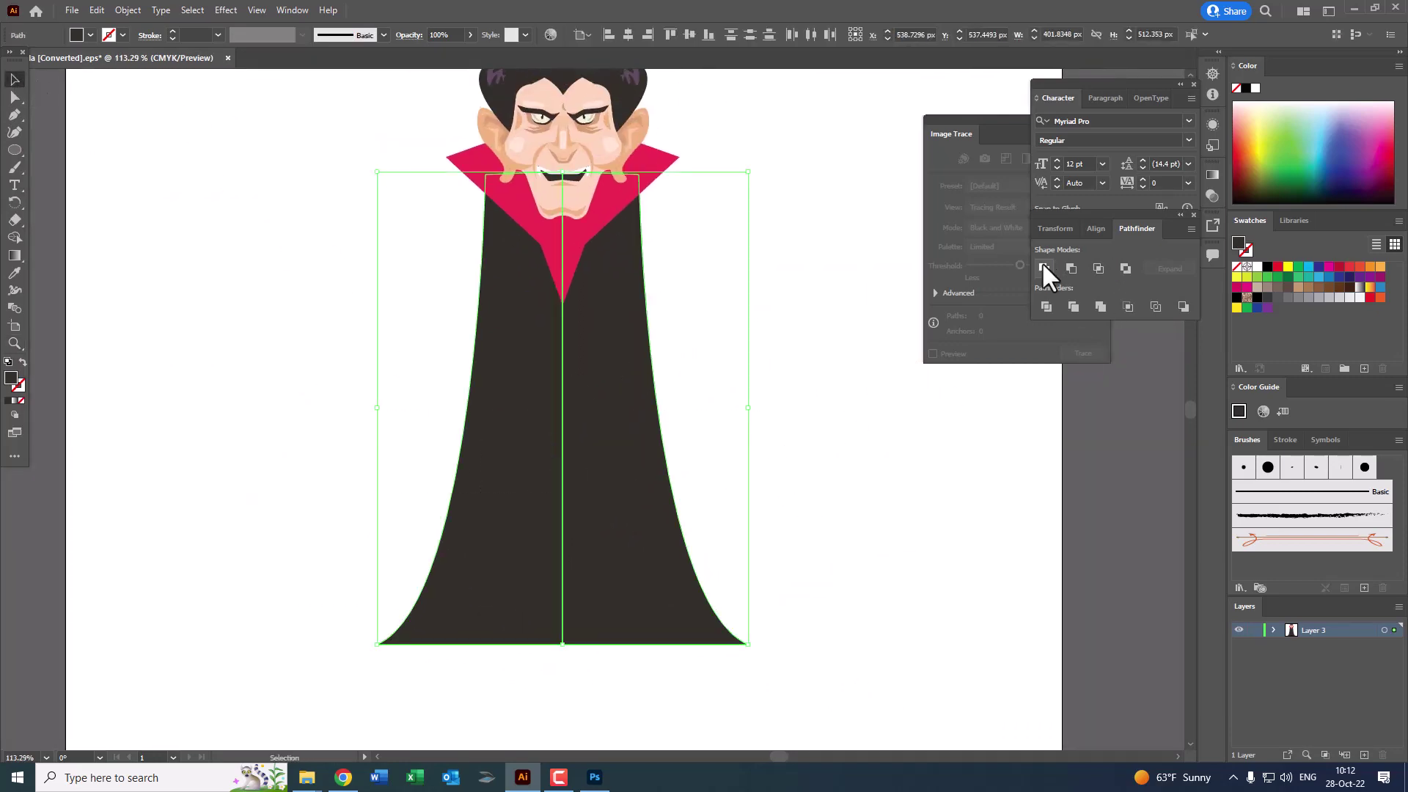
pyautogui.click(898, 343)
pyautogui.moveTo(754, 353)
pyautogui.mouseDown()
pyautogui.moveTo(796, 462)
pyautogui.moveTo(698, 371)
pyautogui.mouseUp()
# Step: Check the artwork with select-all, clear the selection, and reframe the view on the collar
pyautogui.hotkey('ctrl', 'a')
pyautogui.click(815, 293)
pyautogui.scroll(-2, 741, 456)
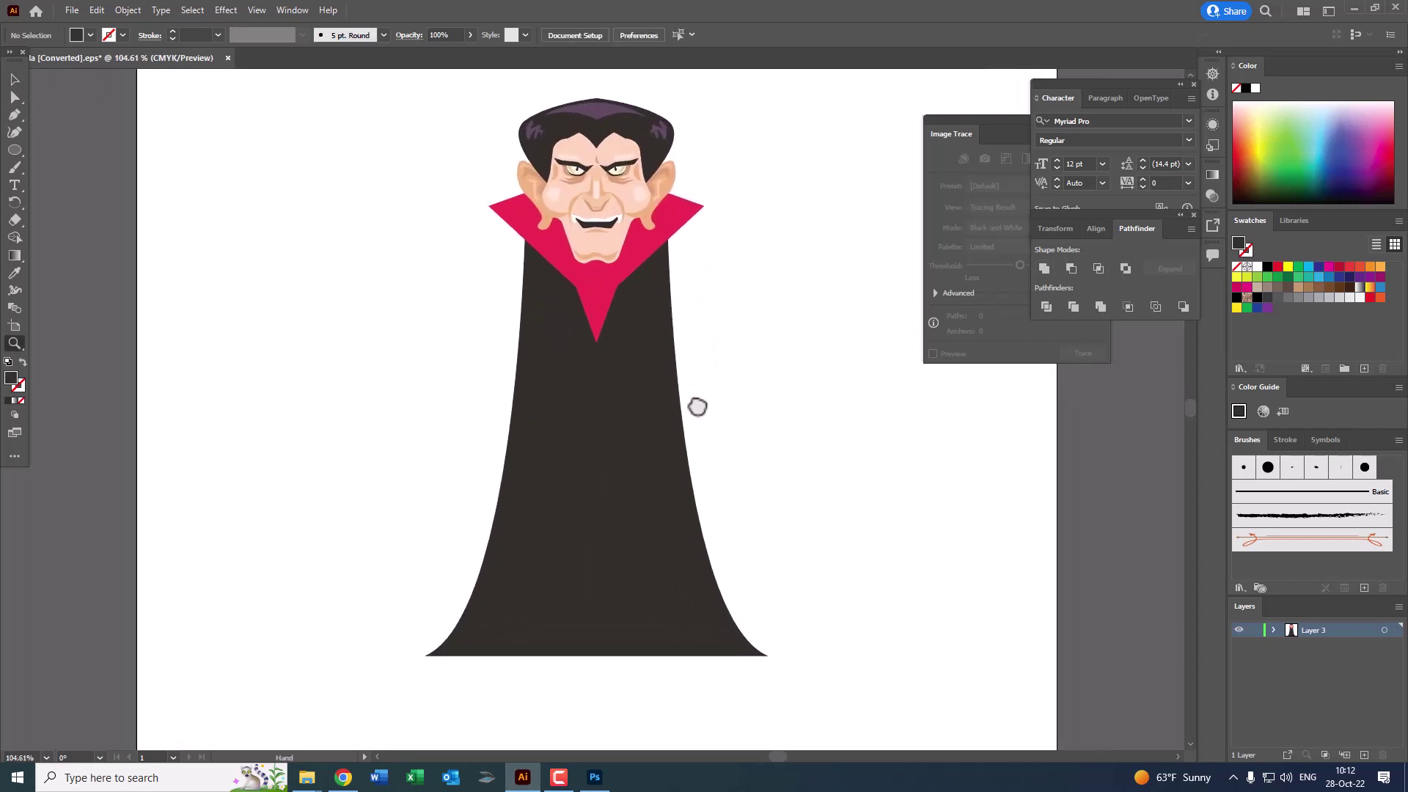
pyautogui.scroll(1, 698, 407)
pyautogui.scroll(1, 708, 393)
pyautogui.scroll(-1, 739, 248)
pyautogui.scroll(-1, 740, 249)
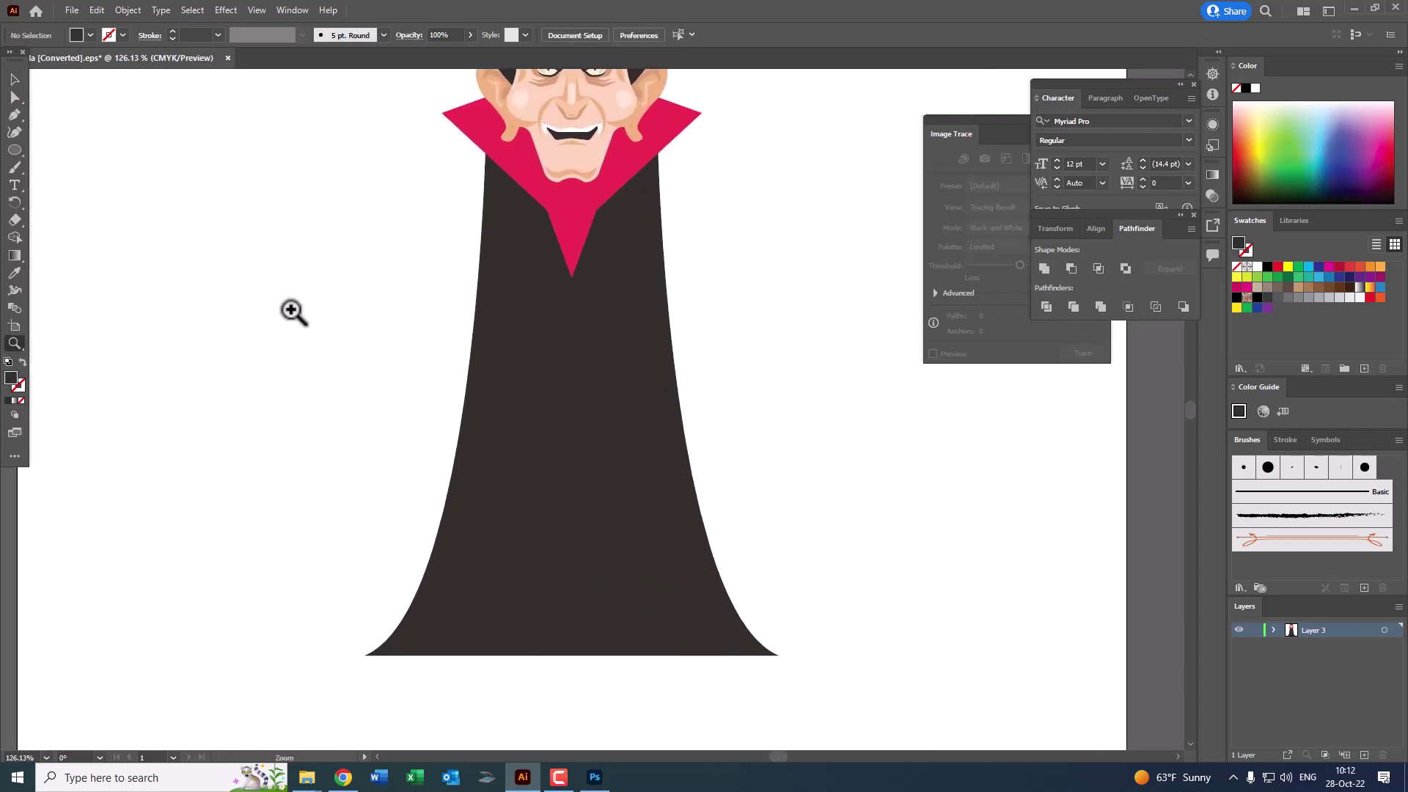
# Step: Drag the live-corner widget on the collar's V-neck anchors to round its inner corners
pyautogui.click(596, 210)
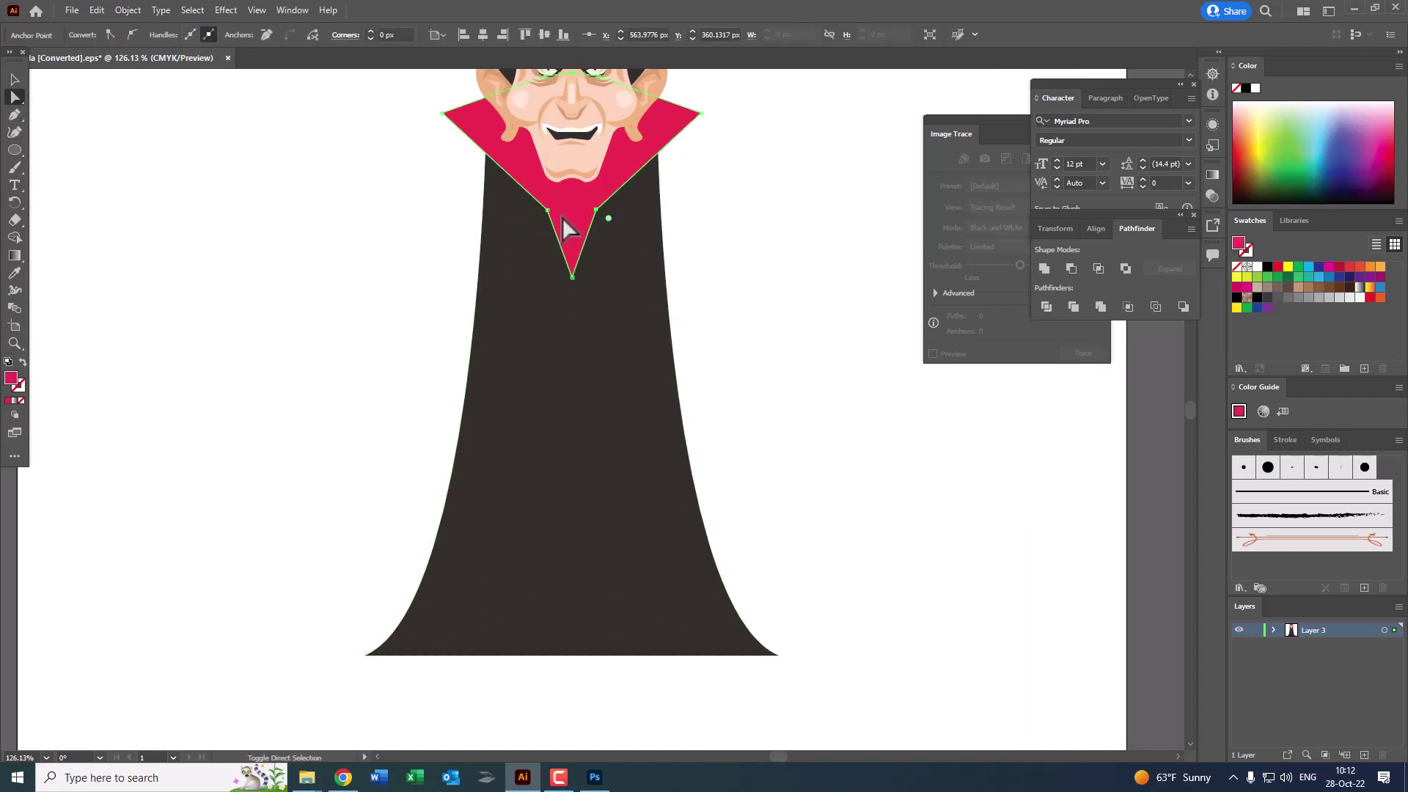
pyautogui.keyDown('shift'); pyautogui.click(547, 211); pyautogui.keyUp('shift')
pyautogui.moveTo(609, 217); pyautogui.dragTo(700, 300)
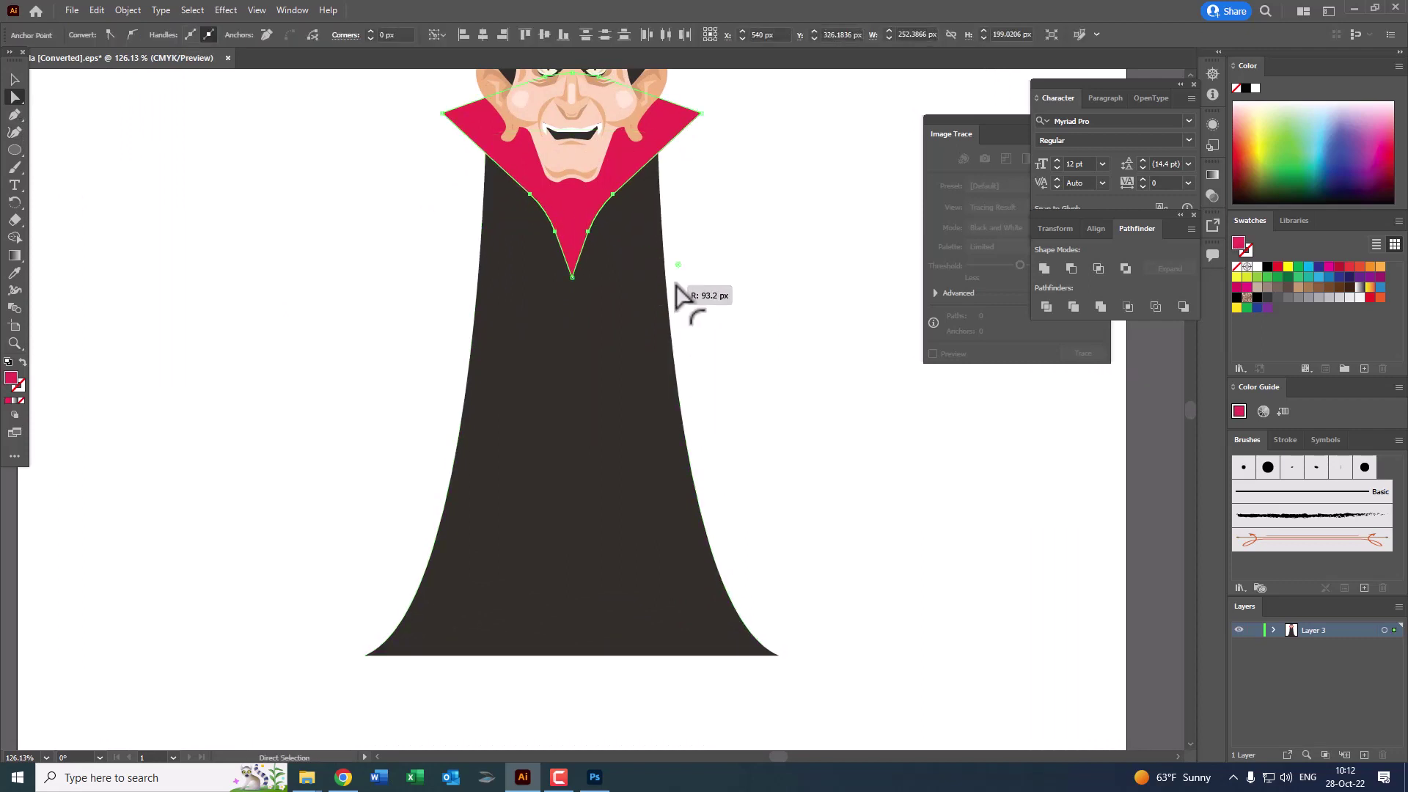
pyautogui.press('z')
pyautogui.scroll(-1, 755, 194)
# Step: Draw a closed triangle from the eye corner to the right and bottom collar tips
pyautogui.scroll(1, 717, 267)
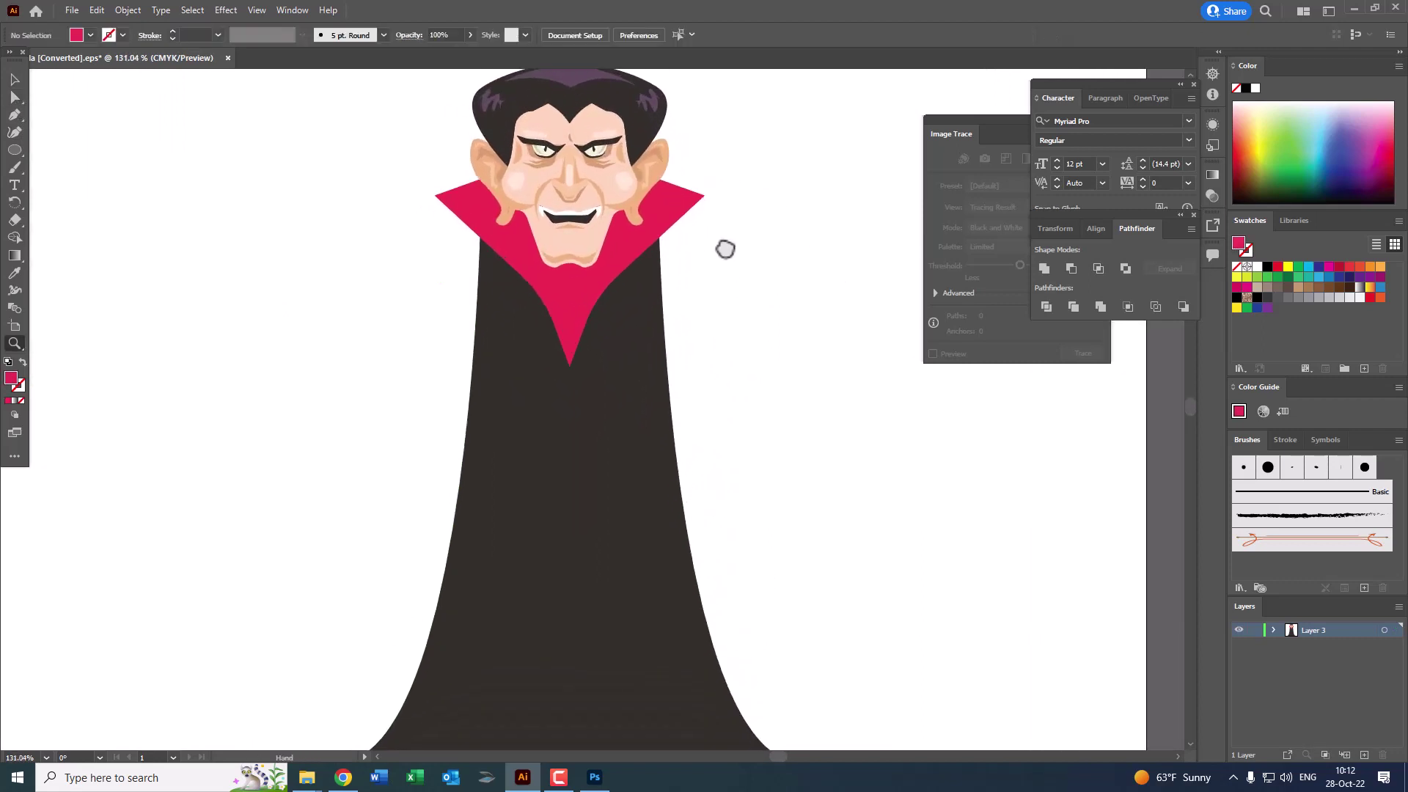
pyautogui.scroll(1, 724, 248)
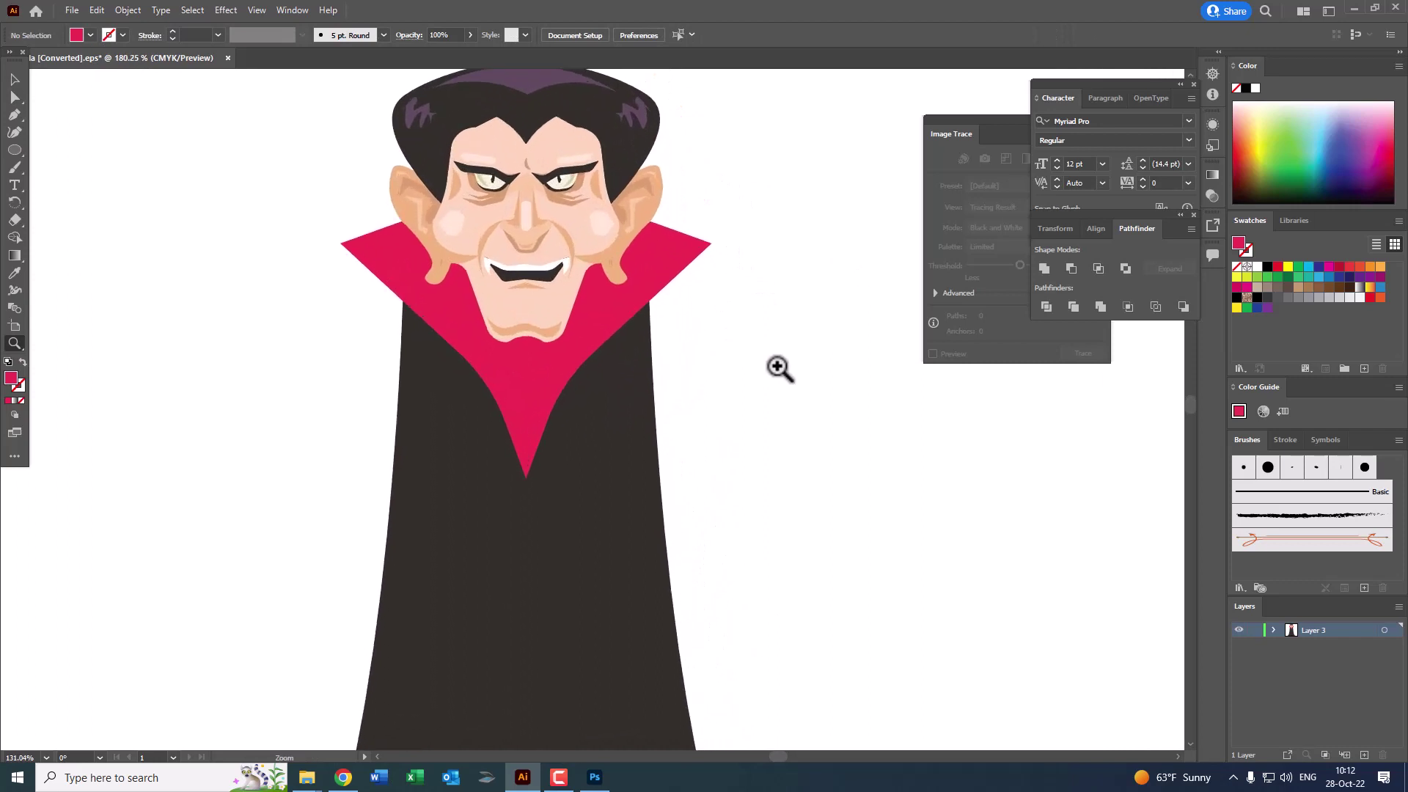
pyautogui.click(538, 176)
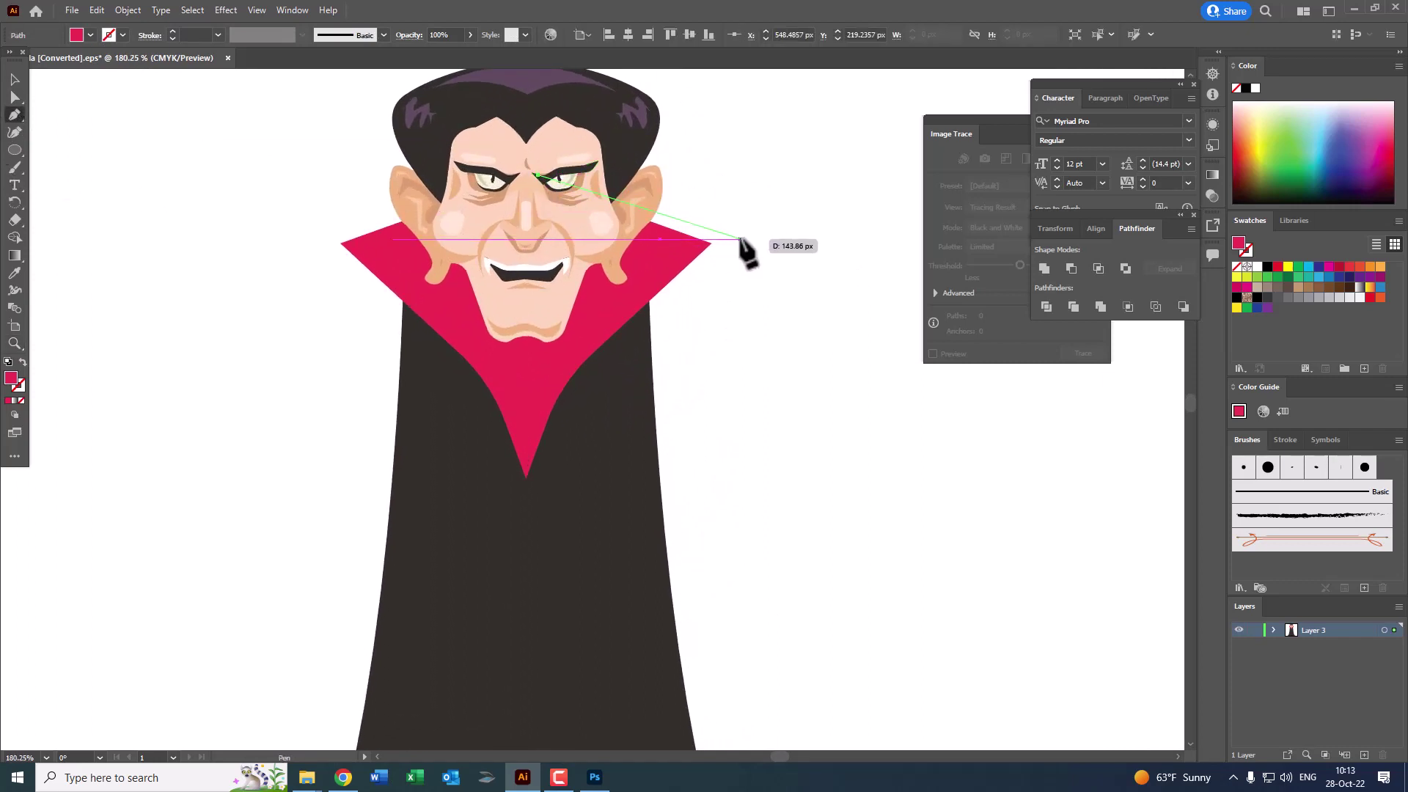
pyautogui.click(740, 243)
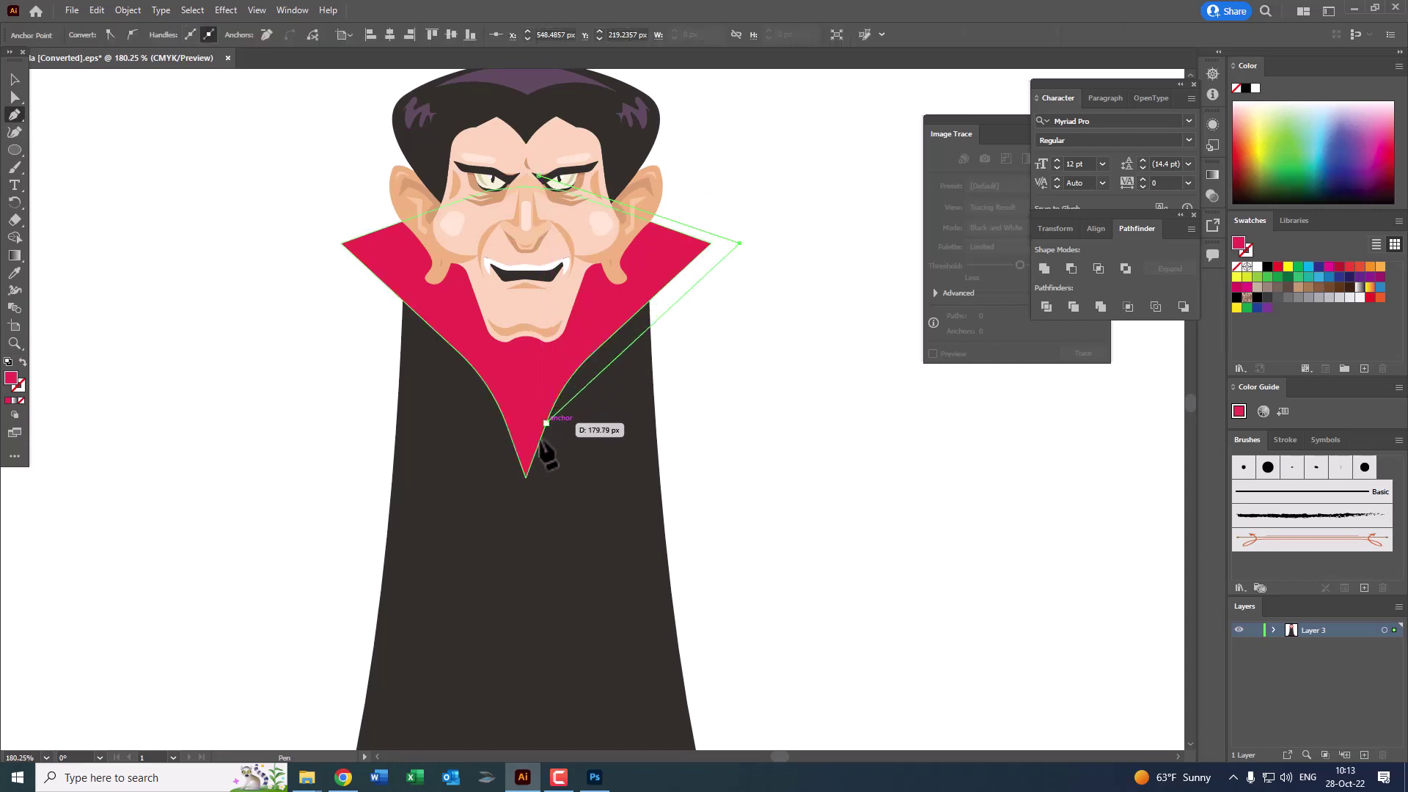
pyautogui.click(525, 477)
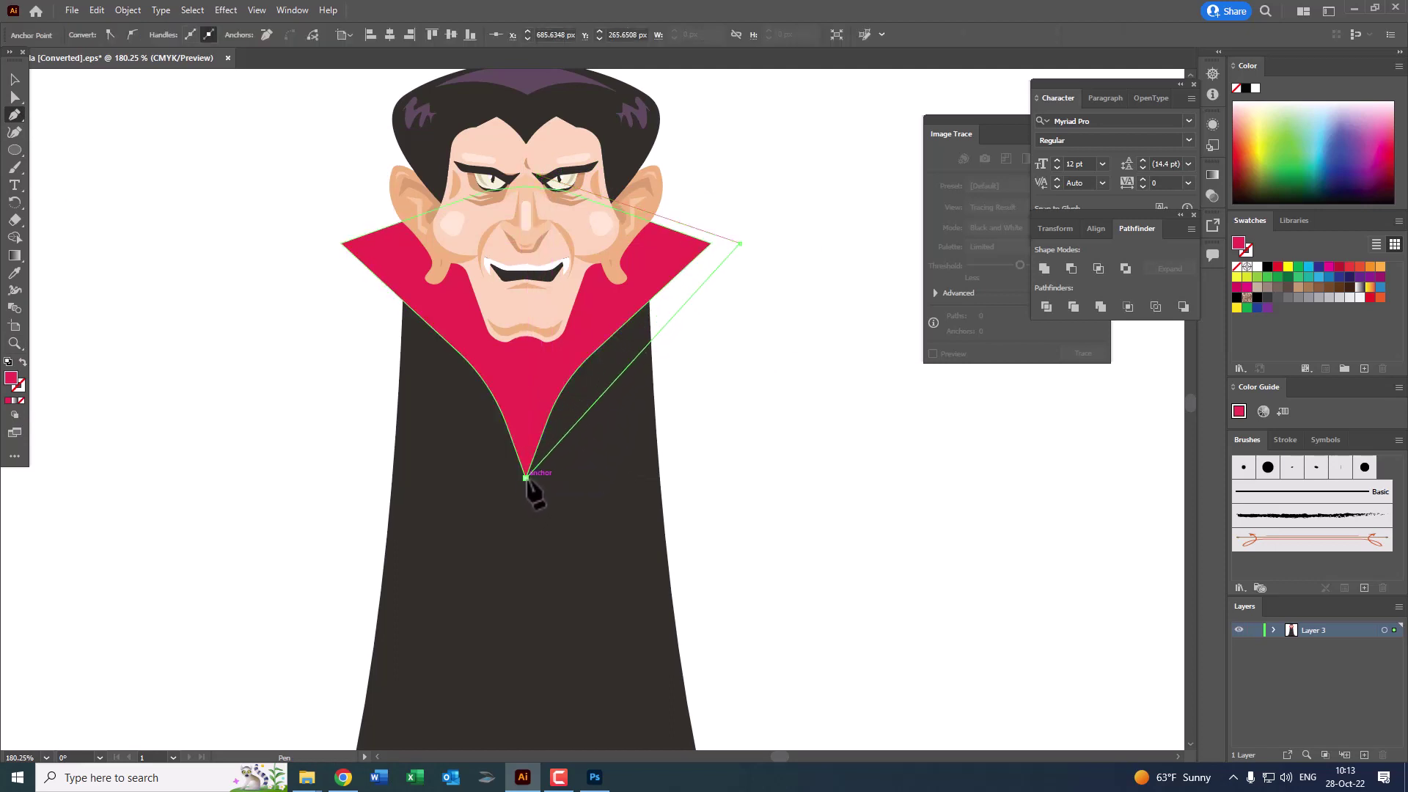
pyautogui.click(539, 176)
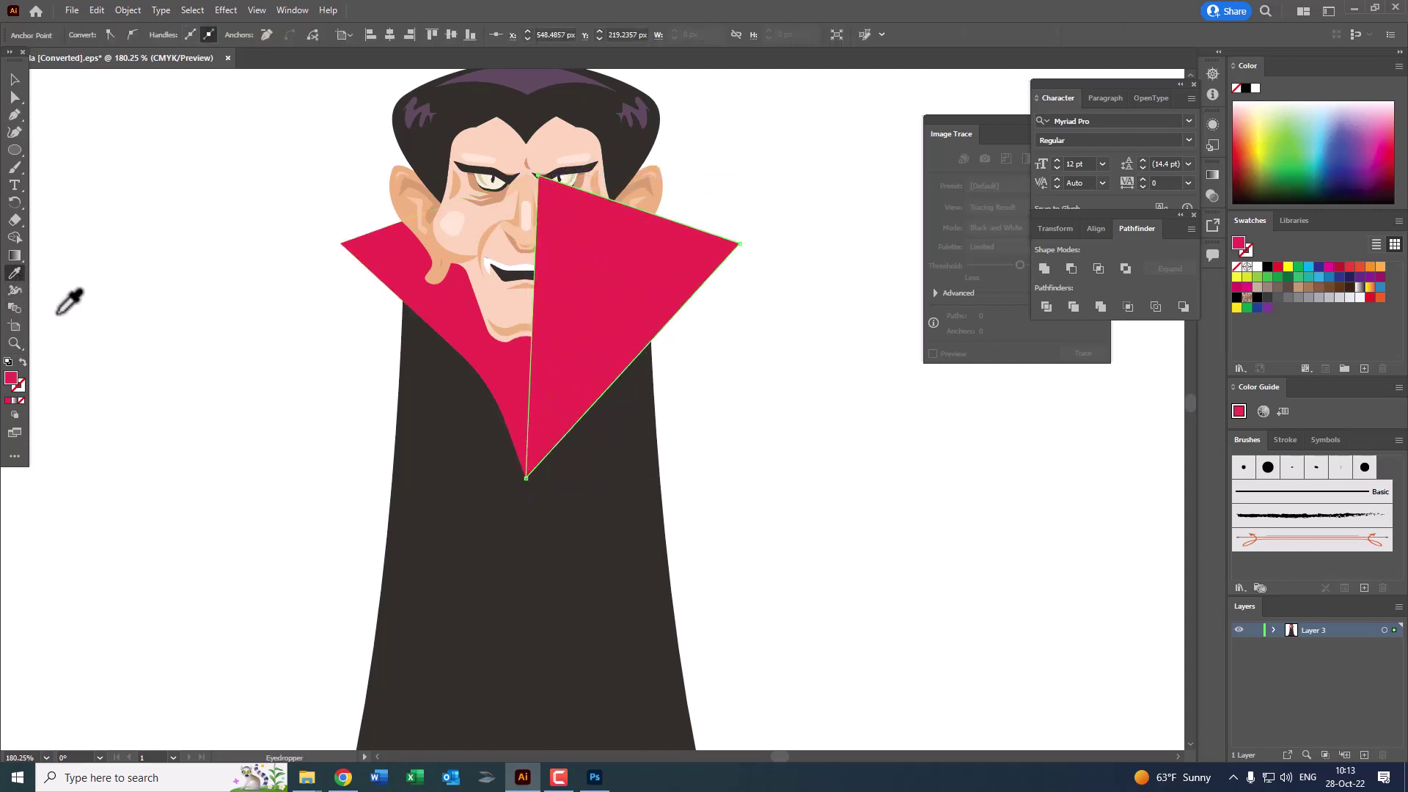
# Step: Fill the triangle near-black #1E1C1B and send it behind the collar and cloak
pyautogui.click(388, 513)
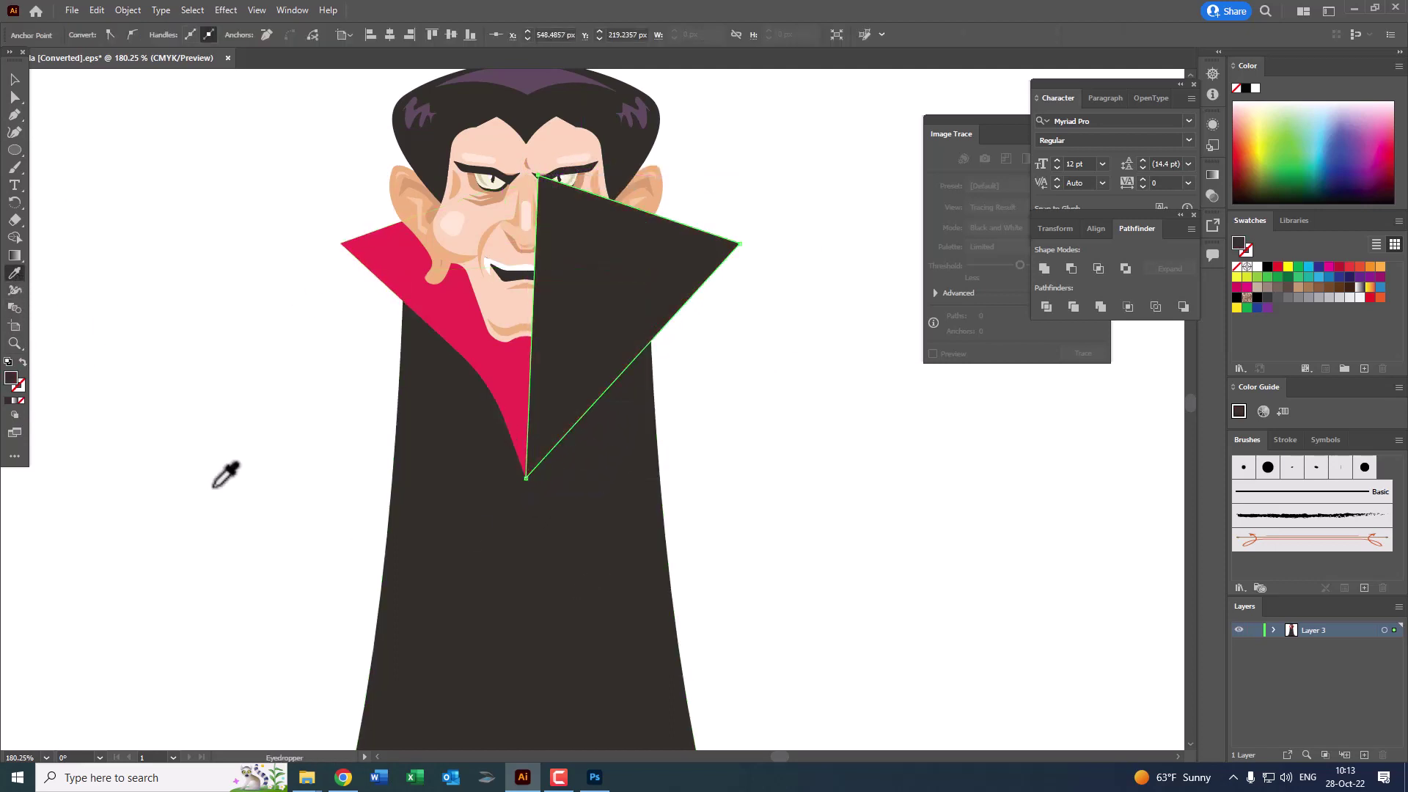
pyautogui.doubleClick(10, 379)
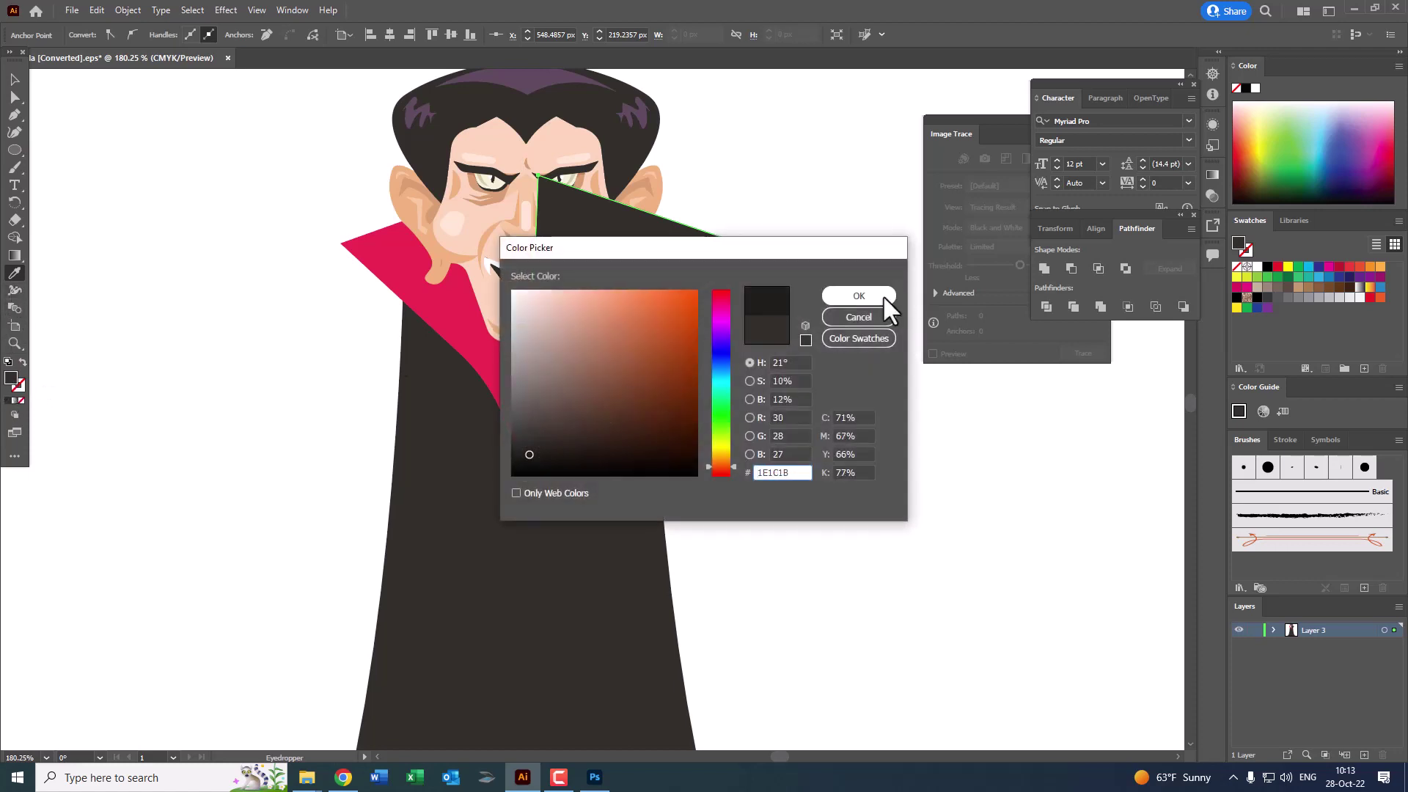
pyautogui.click(859, 296)
pyautogui.click(14, 79)
pyautogui.keyDown('shift'); pyautogui.click(648, 487); pyautogui.keyUp('shift')
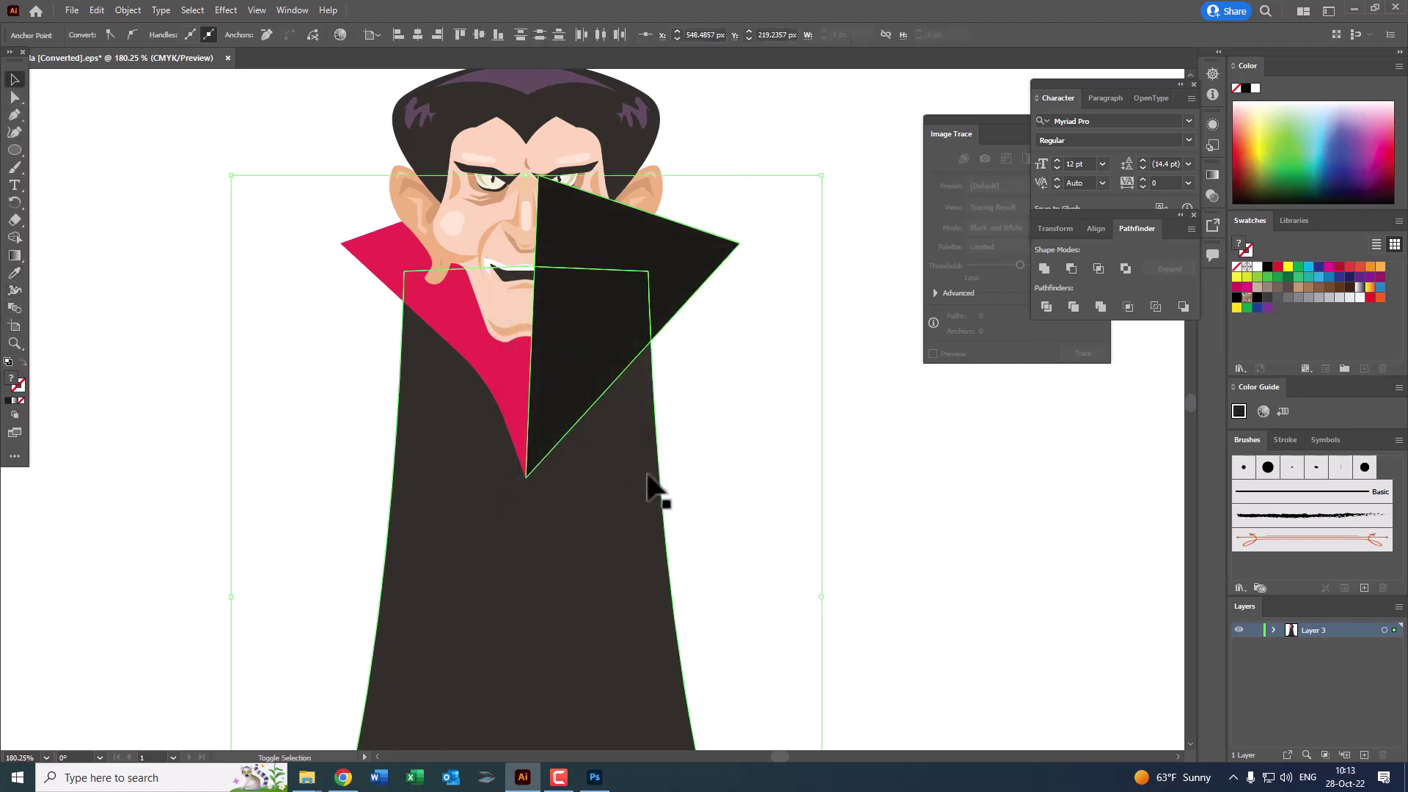
pyautogui.click(127, 9)
pyautogui.moveTo(210, 43)
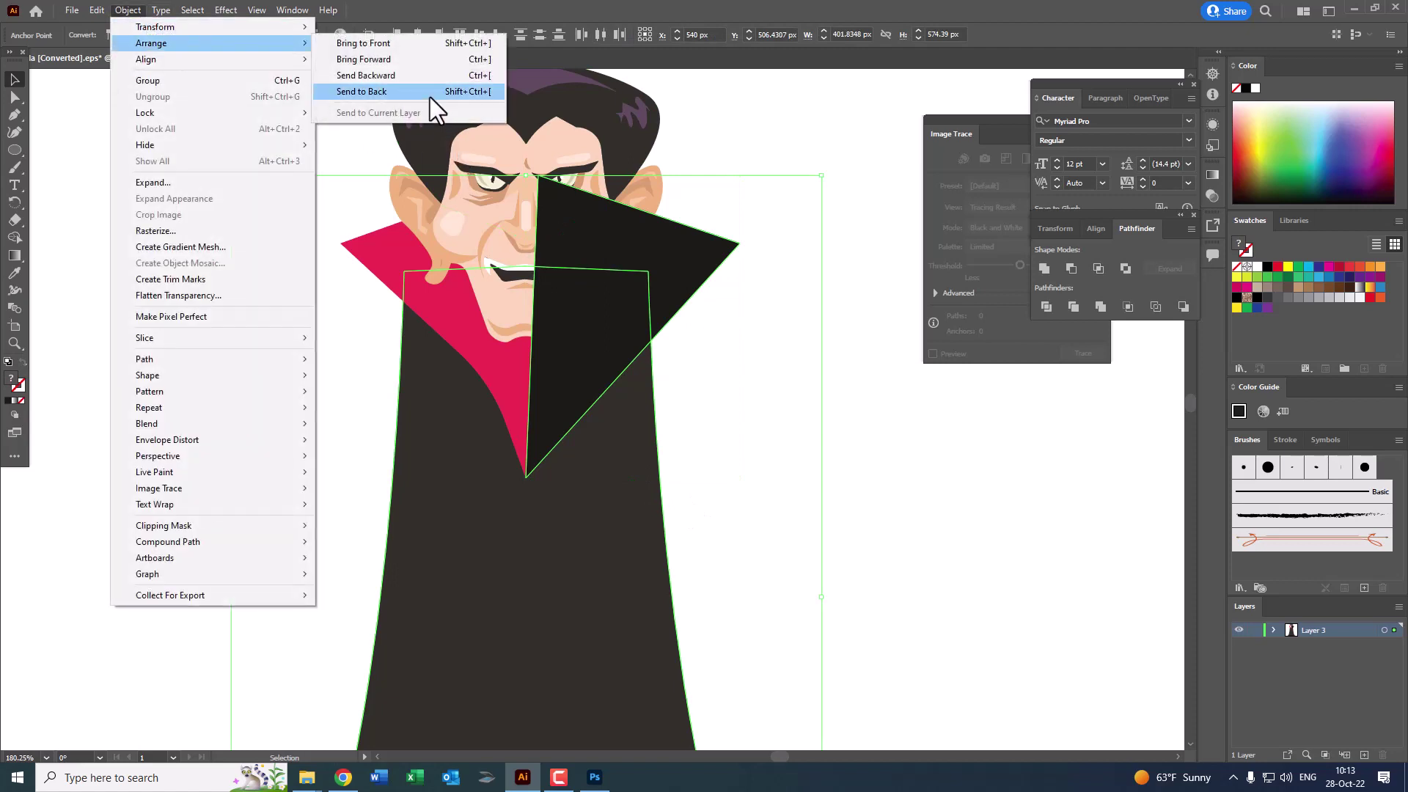
pyautogui.click(431, 100)
pyautogui.keyDown('shift'); pyautogui.click(657, 364); pyautogui.keyUp('shift')
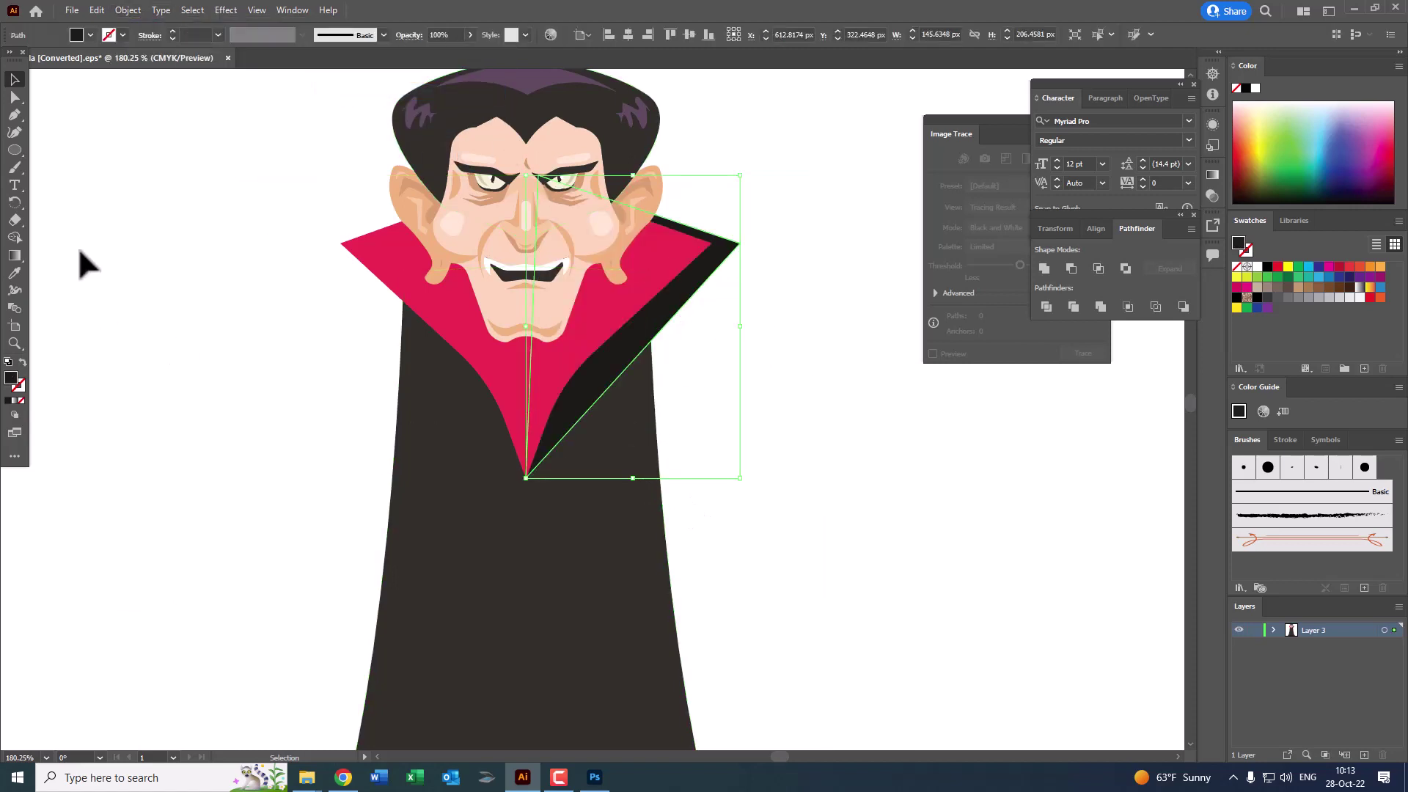
# Step: Bend the dark lining's inner edge into a curve with the Curvature tool
pyautogui.click(15, 132)
pyautogui.moveTo(589, 407); pyautogui.dragTo(587, 378)
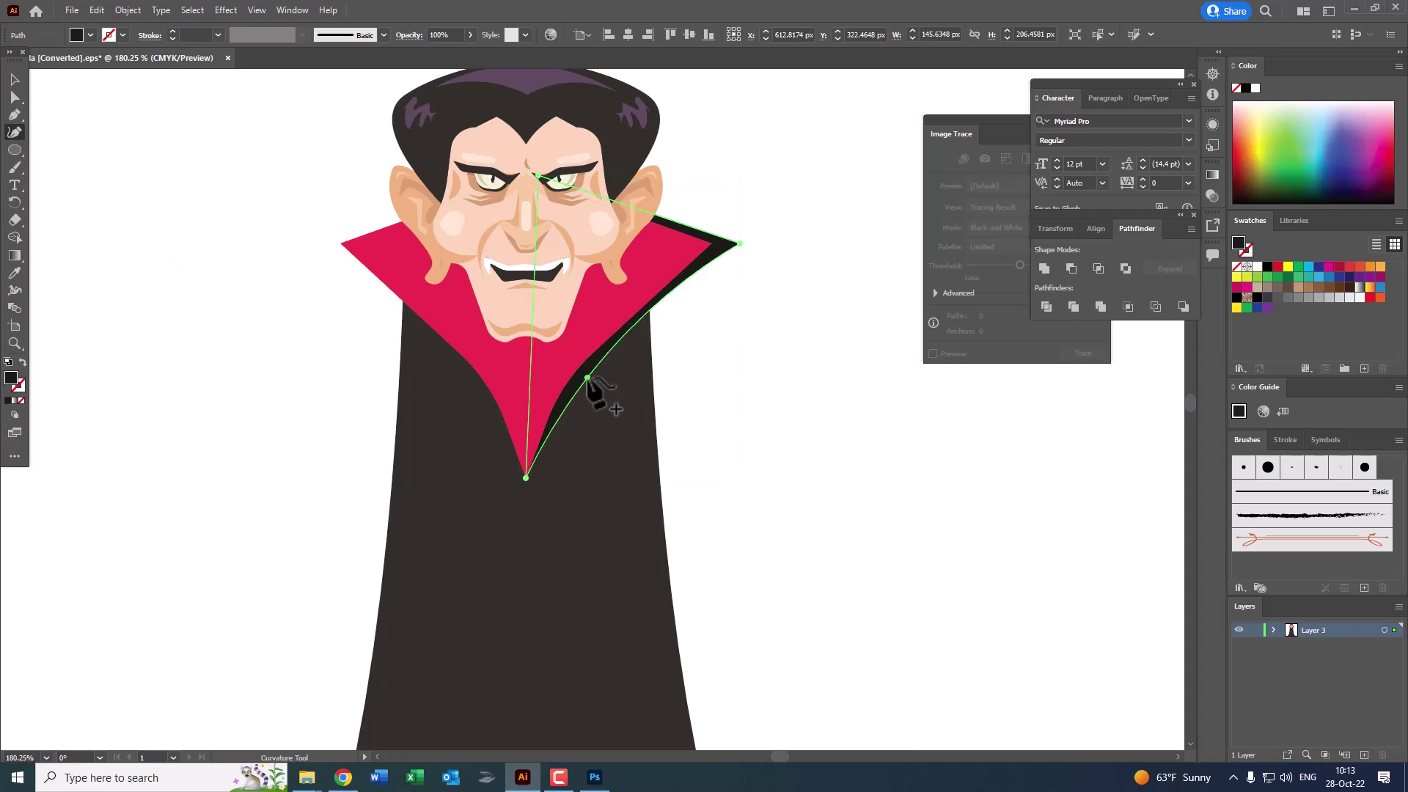
pyautogui.moveTo(668, 295); pyautogui.dragTo(675, 308)
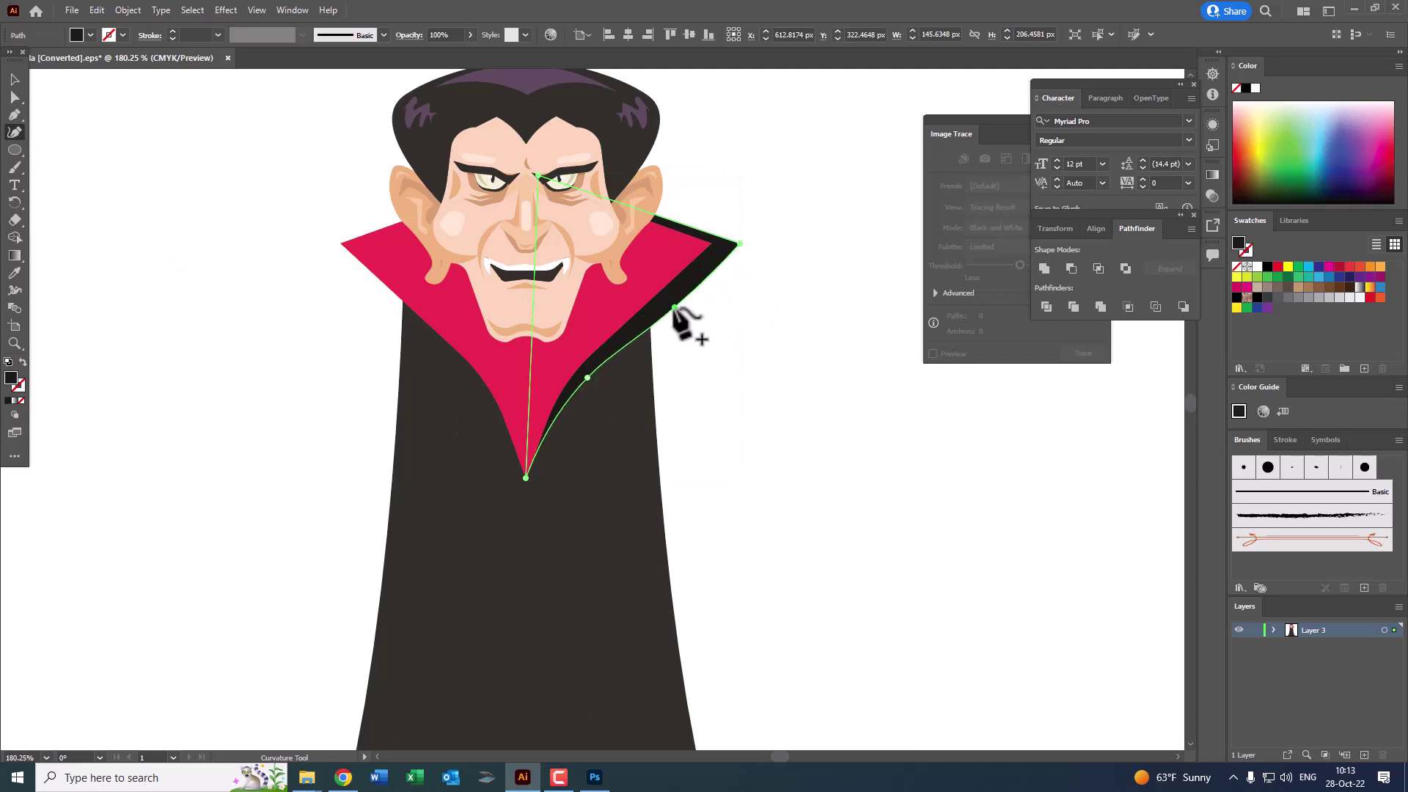
pyautogui.moveTo(835, 292); pyautogui.dragTo(811, 372)
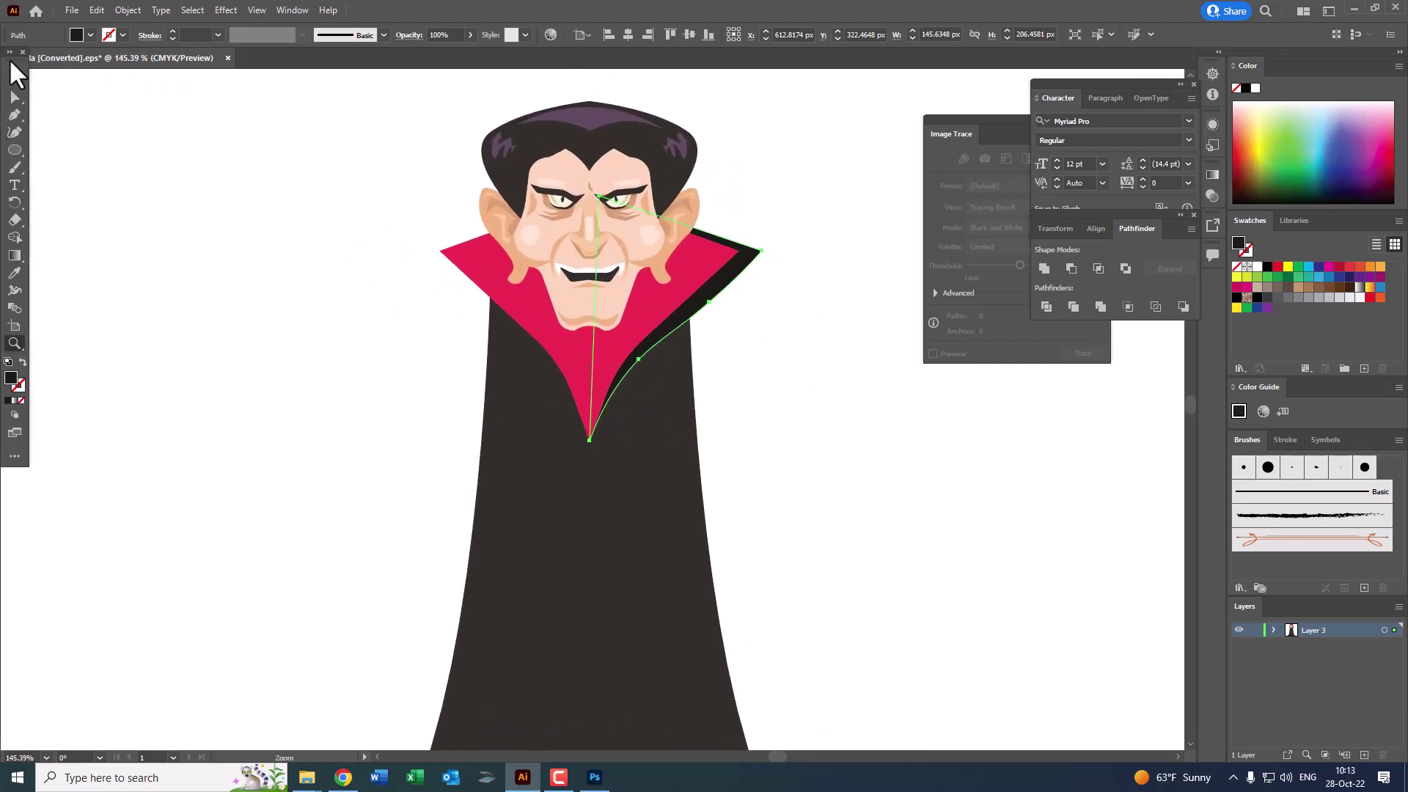
# Step: Make a reflected copy of the lining and move it to the collar's left side
pyautogui.click(96, 10)
pyautogui.moveTo(152, 42)
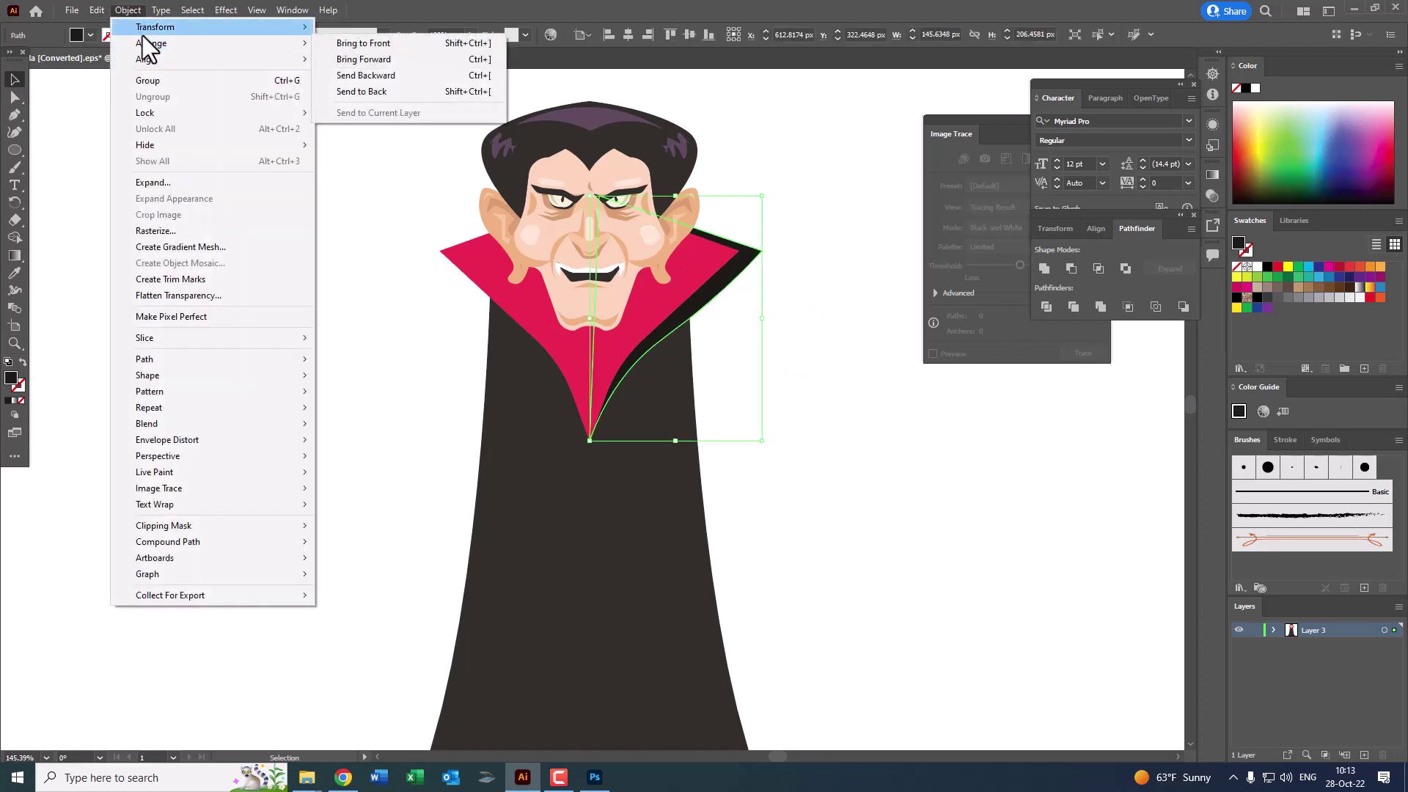
pyautogui.click(362, 83)
pyautogui.click(706, 477)
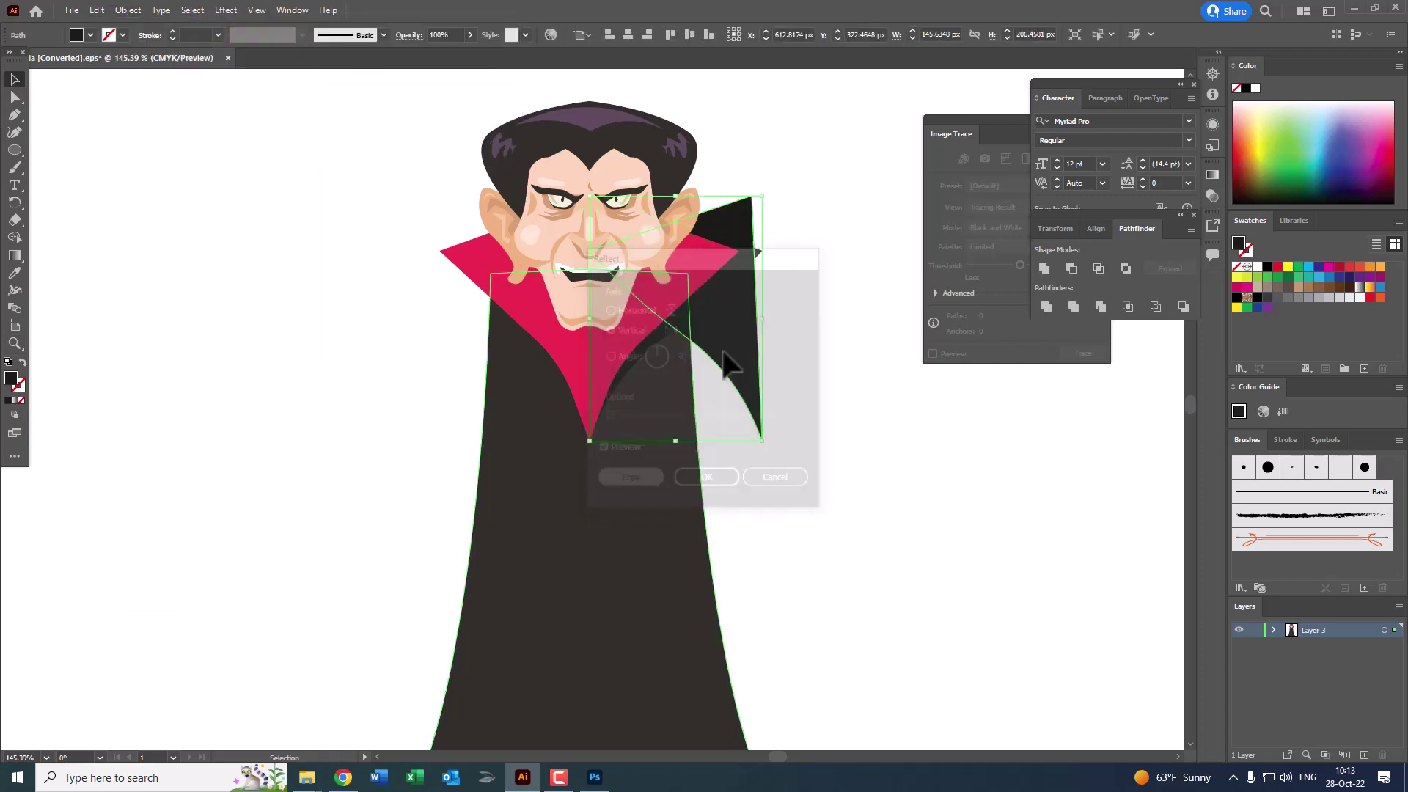
pyautogui.moveTo(742, 253)
pyautogui.mouseDown()
pyautogui.moveTo(551, 243)
pyautogui.moveTo(556, 231)
pyautogui.mouseUp()
# Step: Group the two collar linings together
pyautogui.keyDown('shift'); pyautogui.click(733, 279); pyautogui.keyUp('shift')
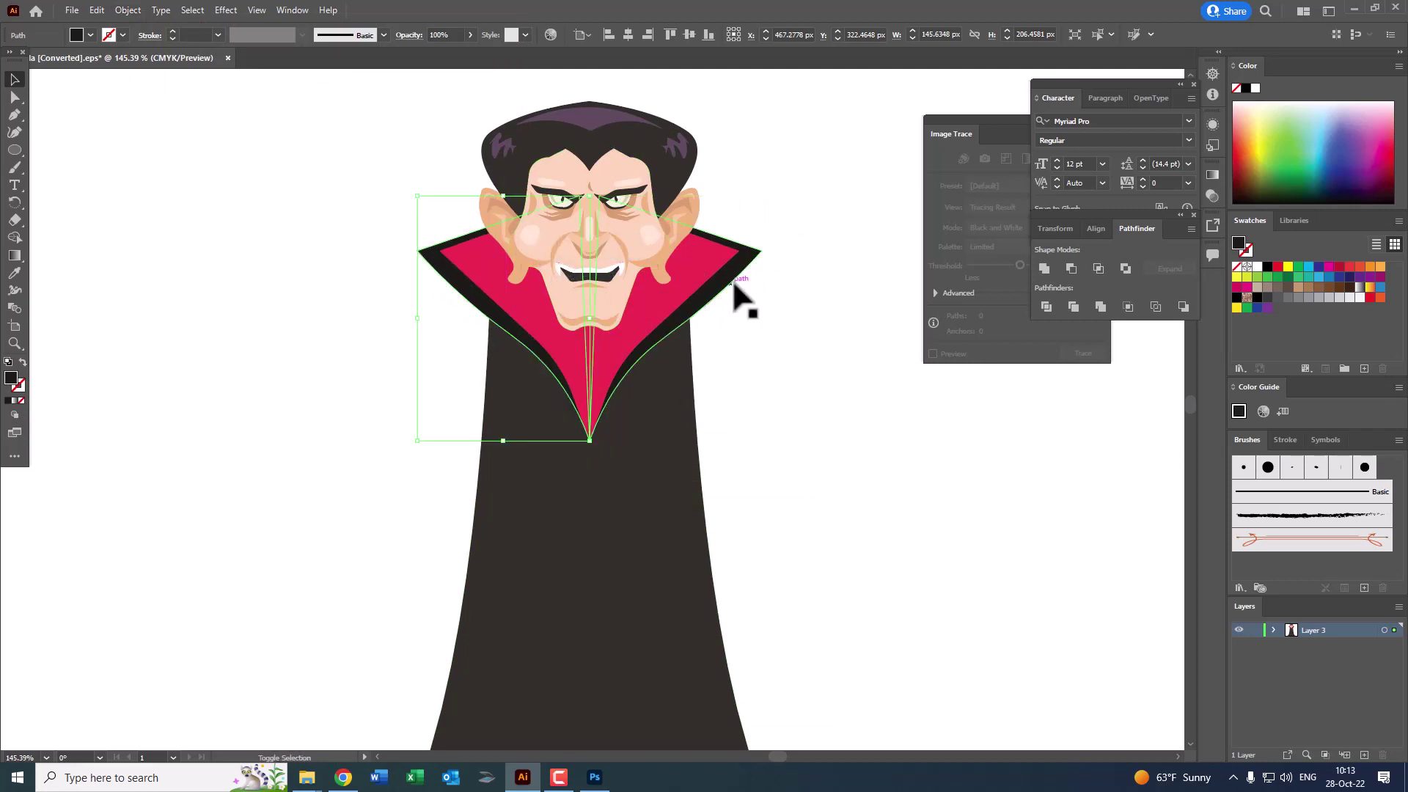
pyautogui.click(128, 10)
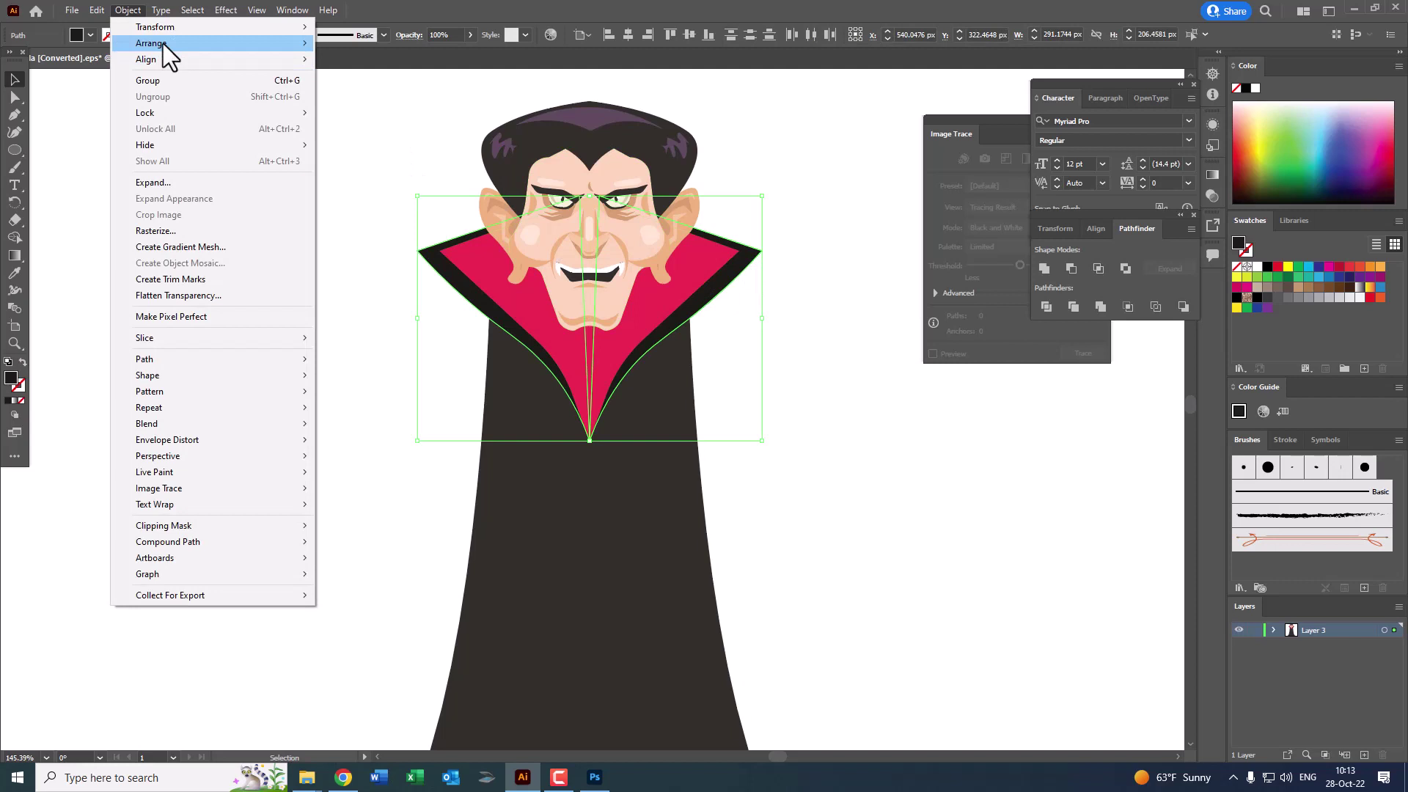
pyautogui.click(174, 79)
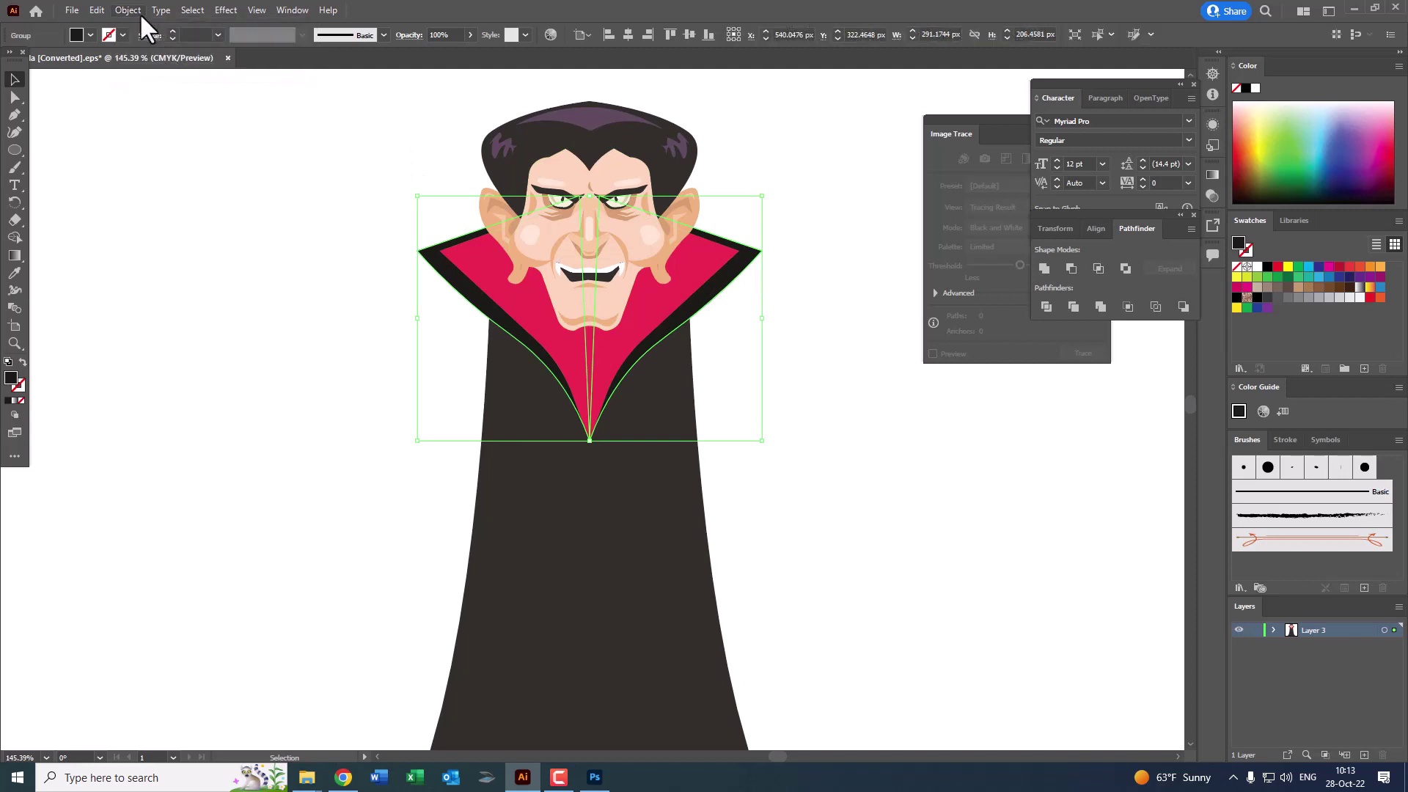
pyautogui.click(779, 345)
# Step: Zoom in and out to review both collar linings
pyautogui.press('z')
pyautogui.scroll(-1, 553, 279)
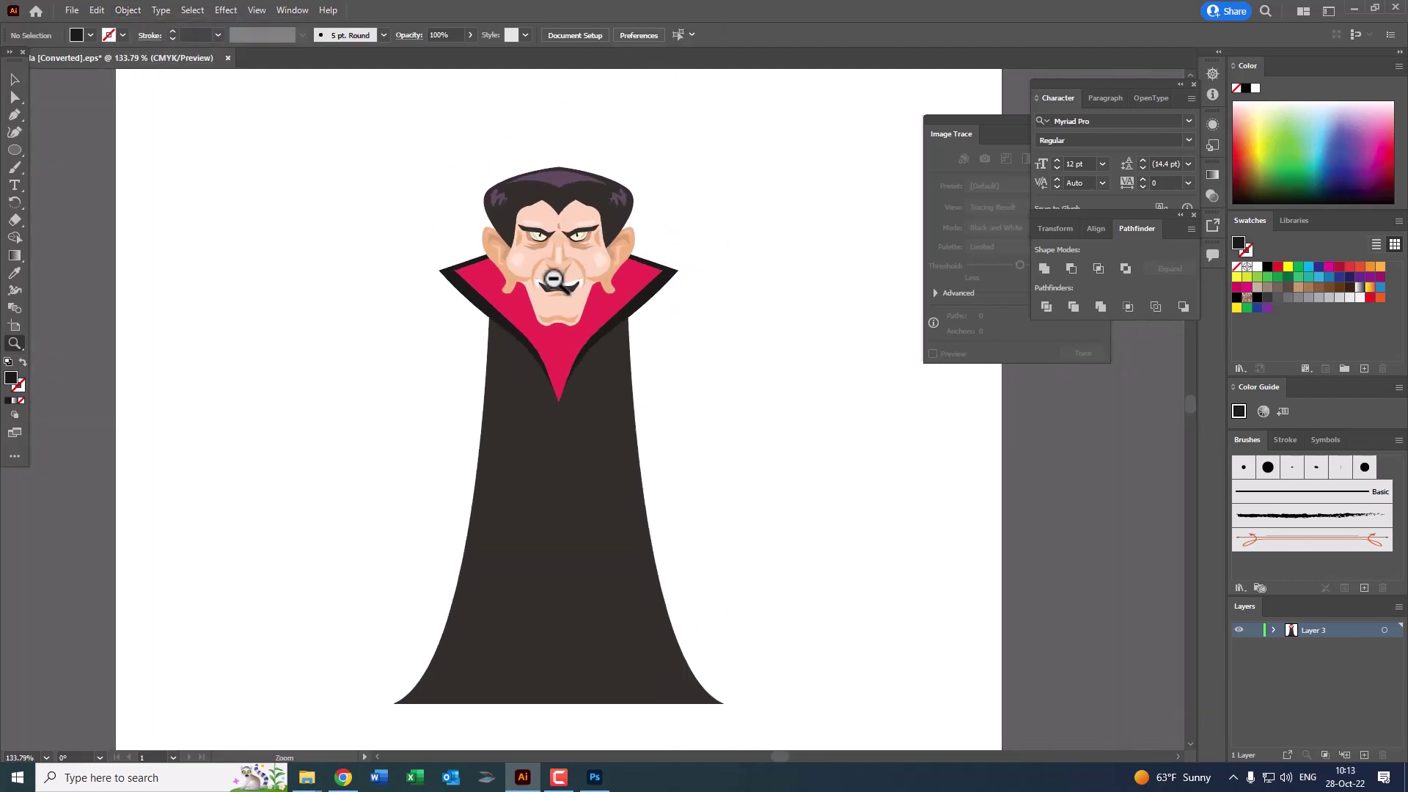
pyautogui.scroll(-2, 539, 316)
pyautogui.scroll(-1, 631, 440)
pyautogui.scroll(1, 692, 503)
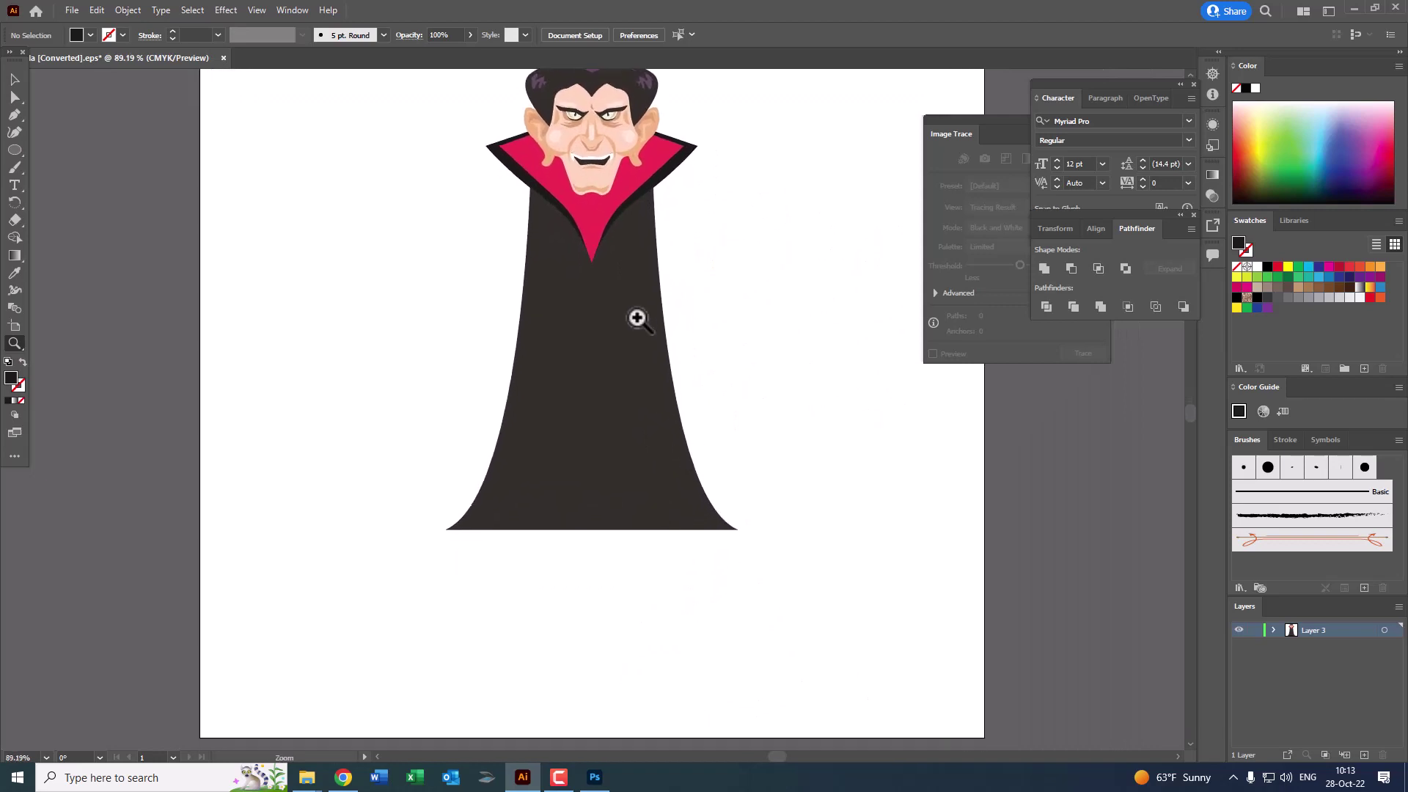
pyautogui.scroll(1, 637, 318)
pyautogui.scroll(1, 663, 431)
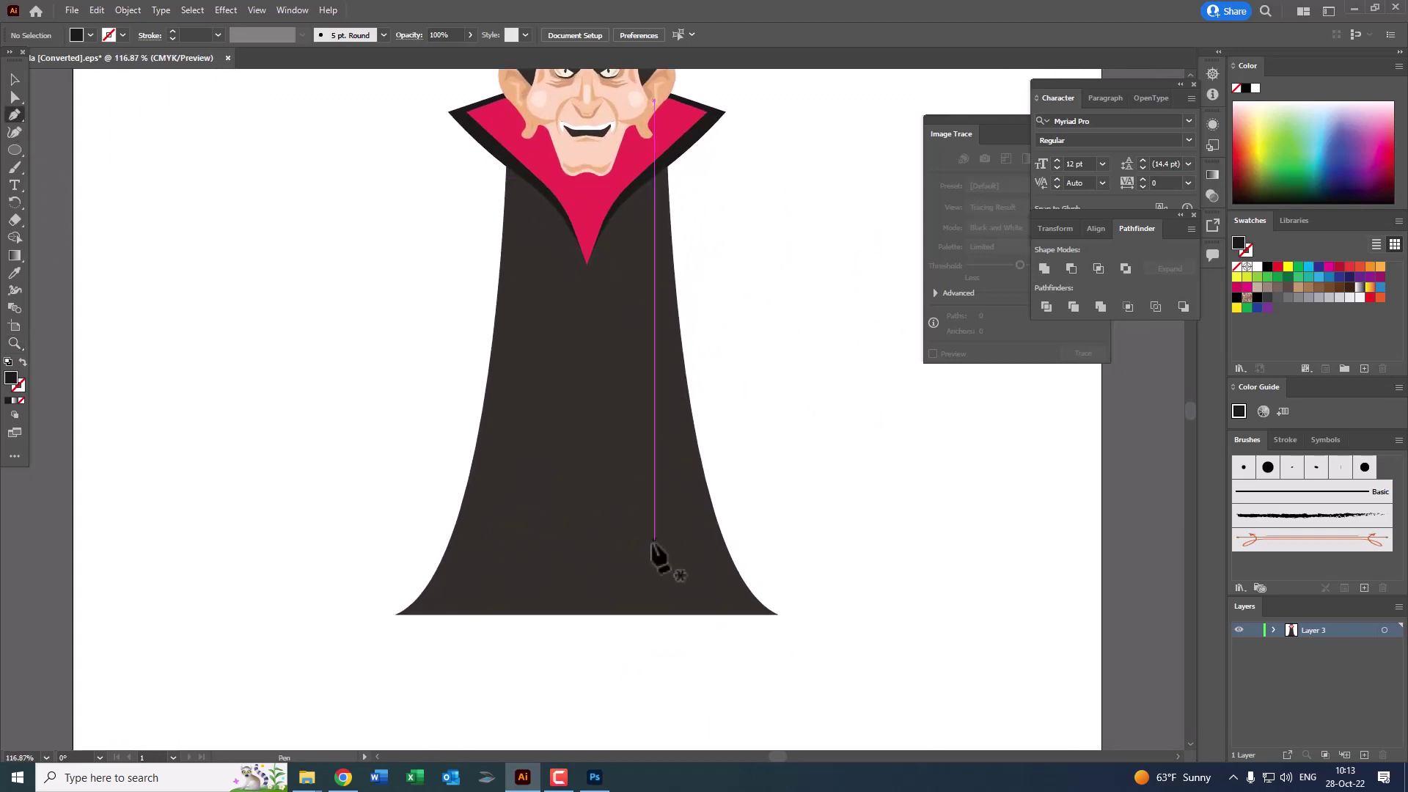
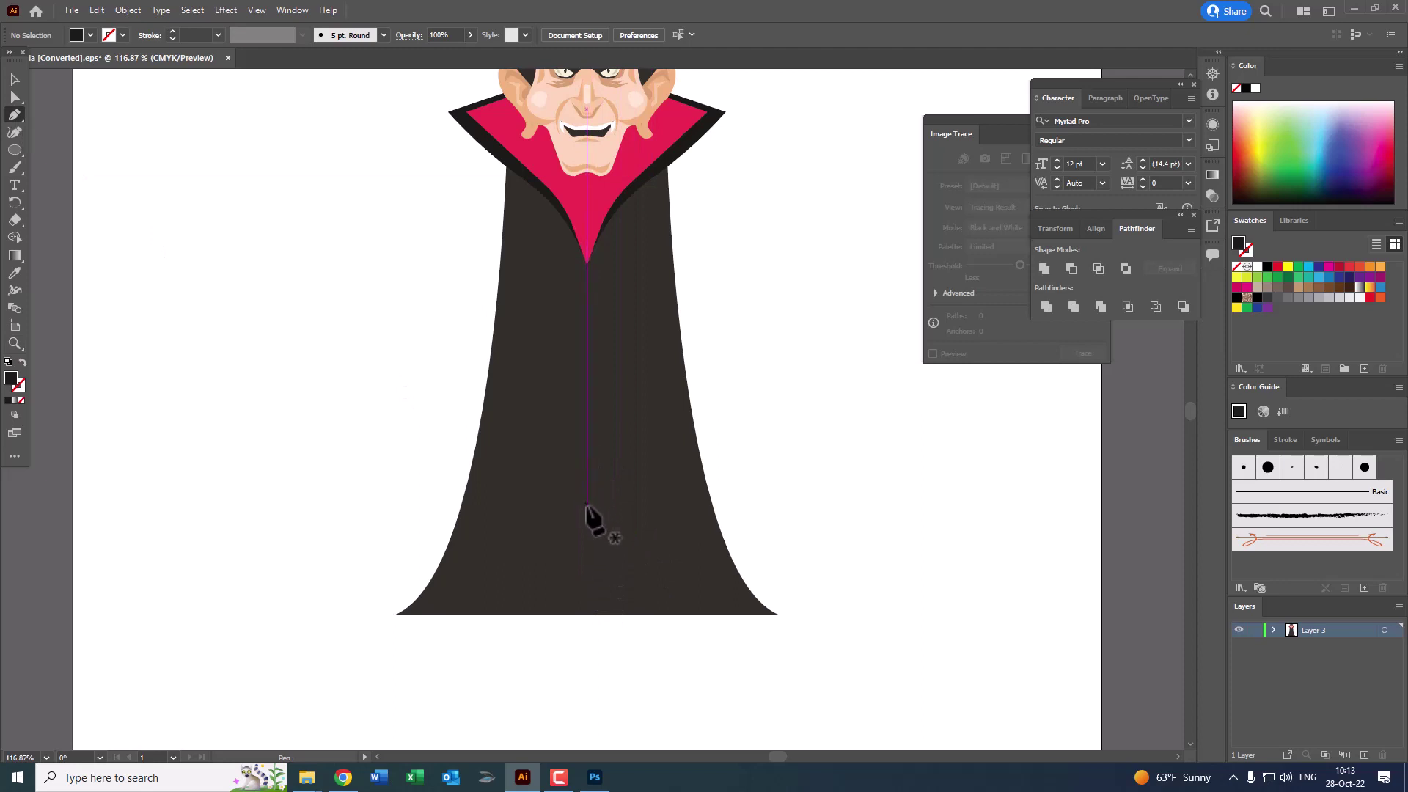
# Step: Draw a curved wedge along the cape's hem and fill it with the collar's pink
pyautogui.click(586, 514)
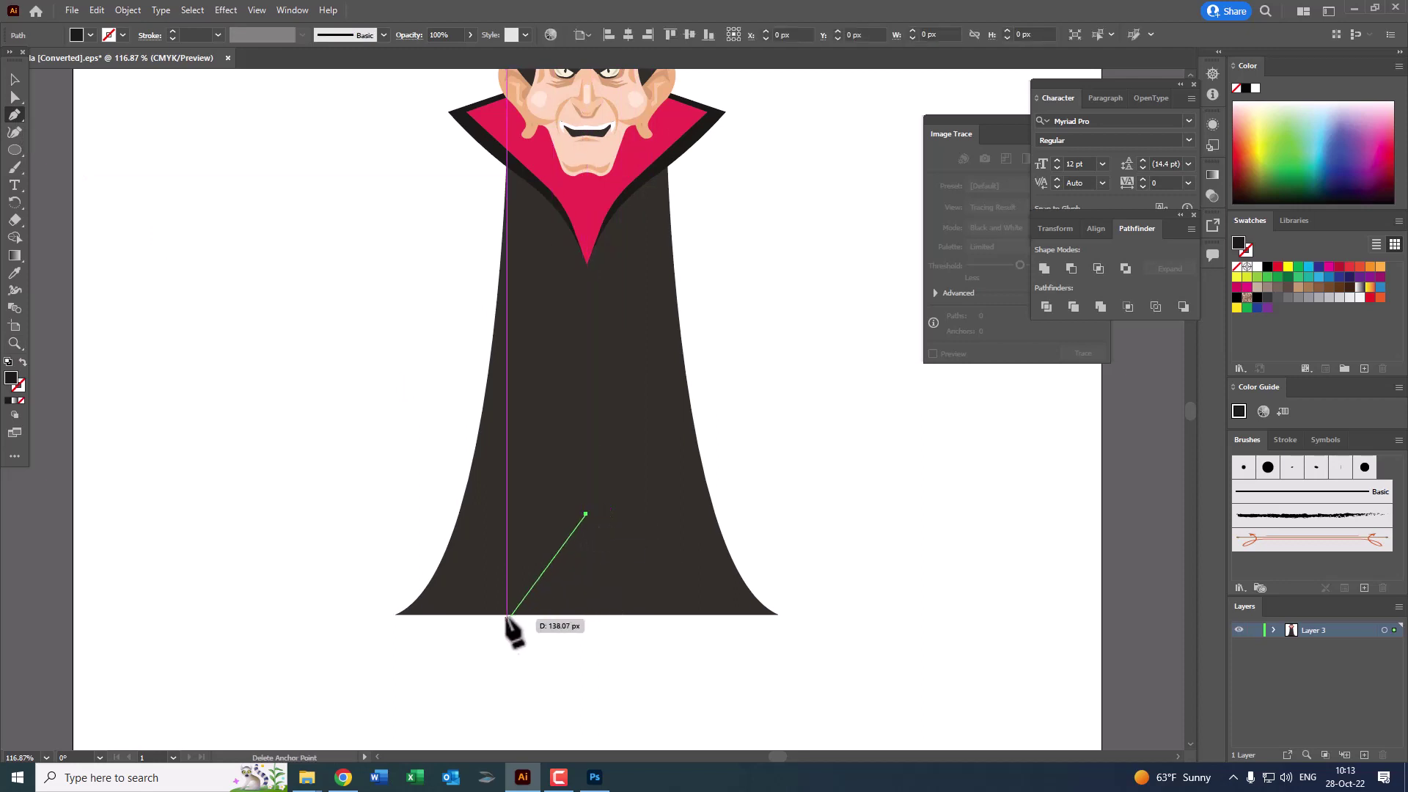
pyautogui.moveTo(428, 614); pyautogui.dragTo(508, 616)
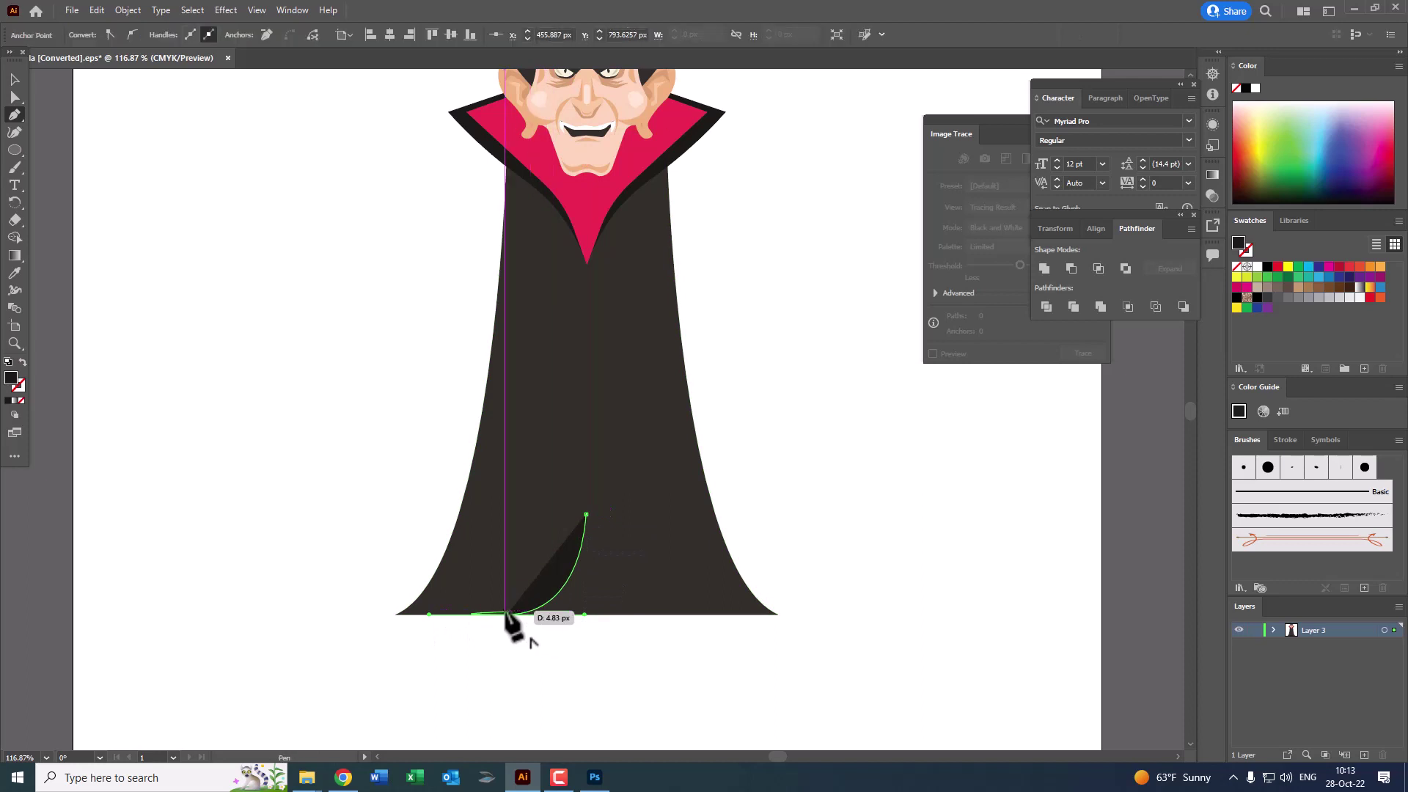
pyautogui.click(507, 614)
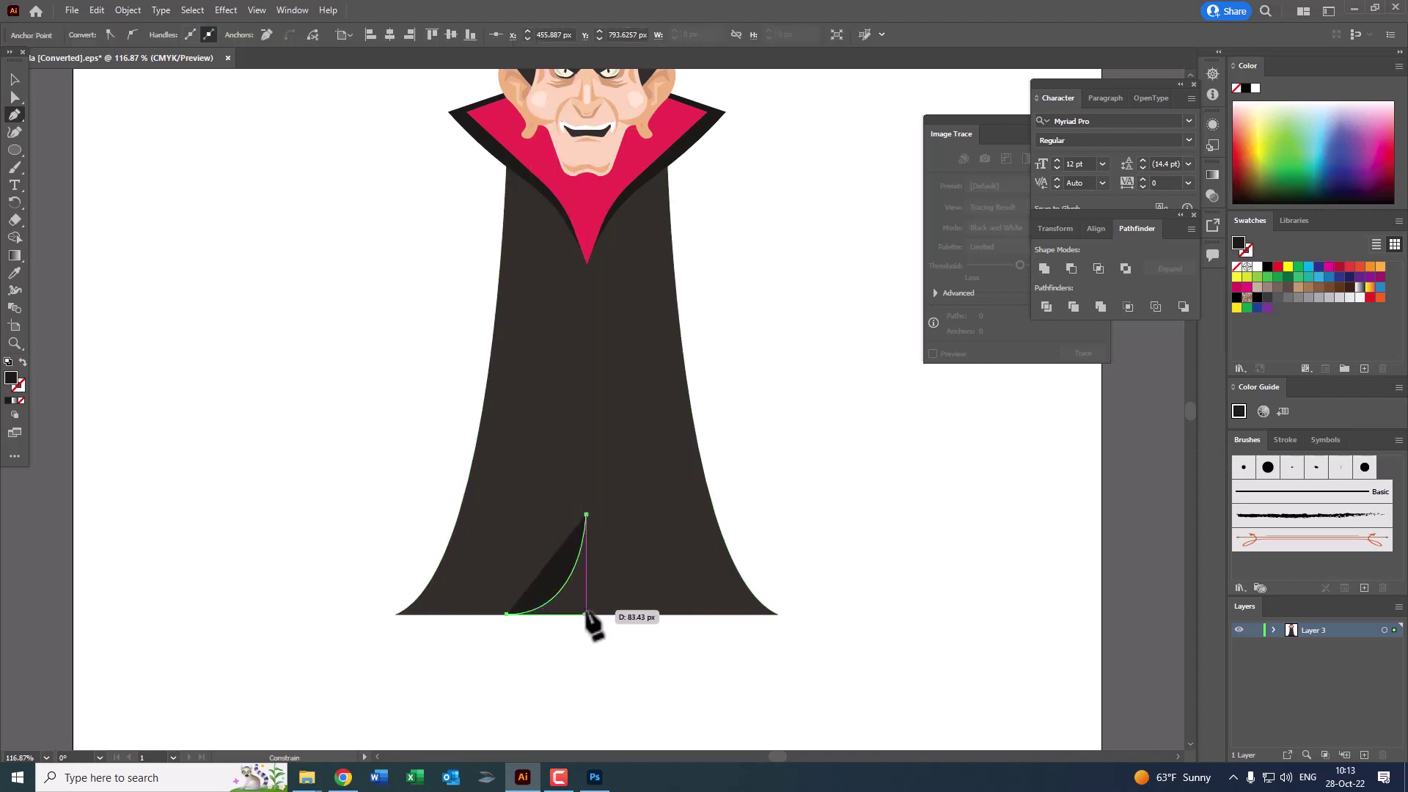
pyautogui.click(586, 614)
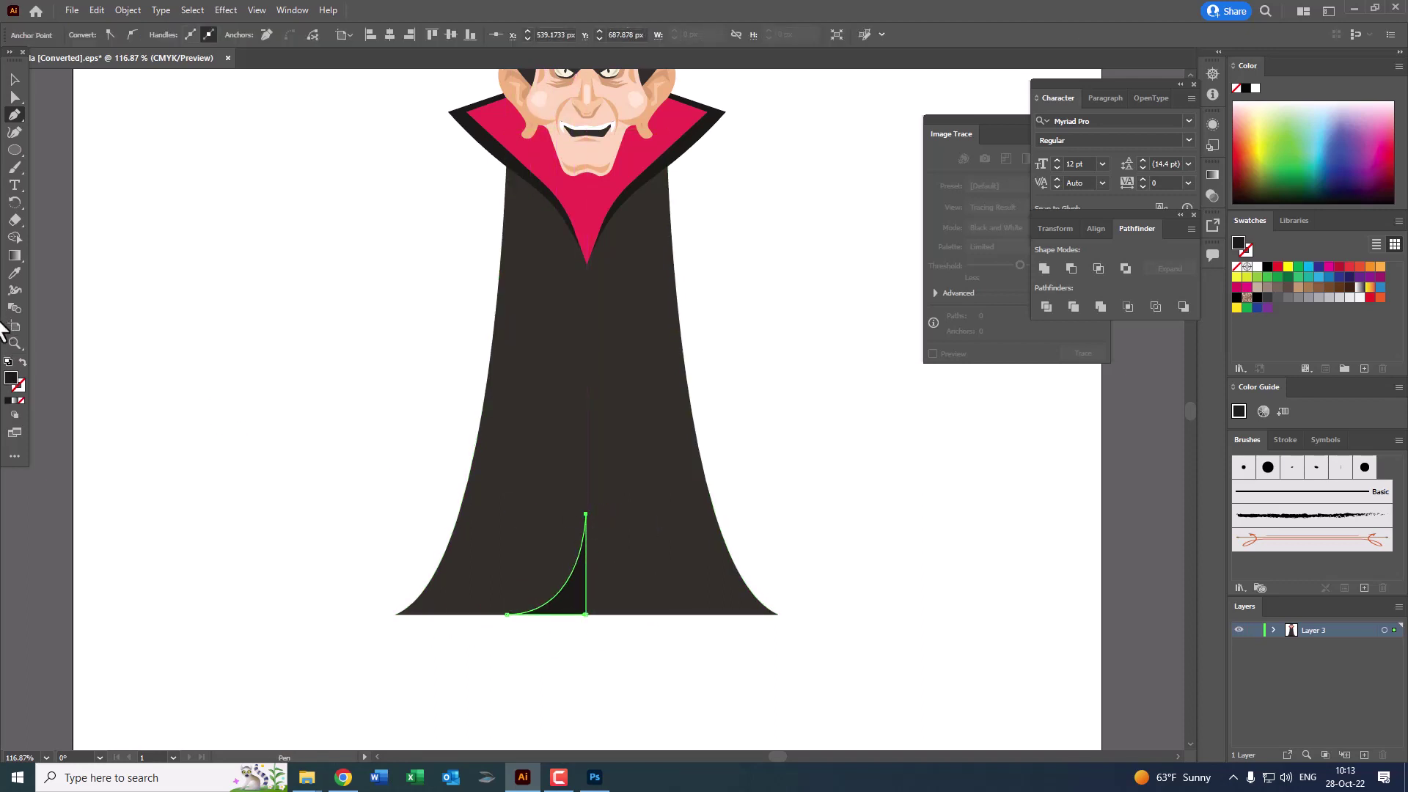
pyautogui.click(573, 192)
pyautogui.scroll(1, 559, 462)
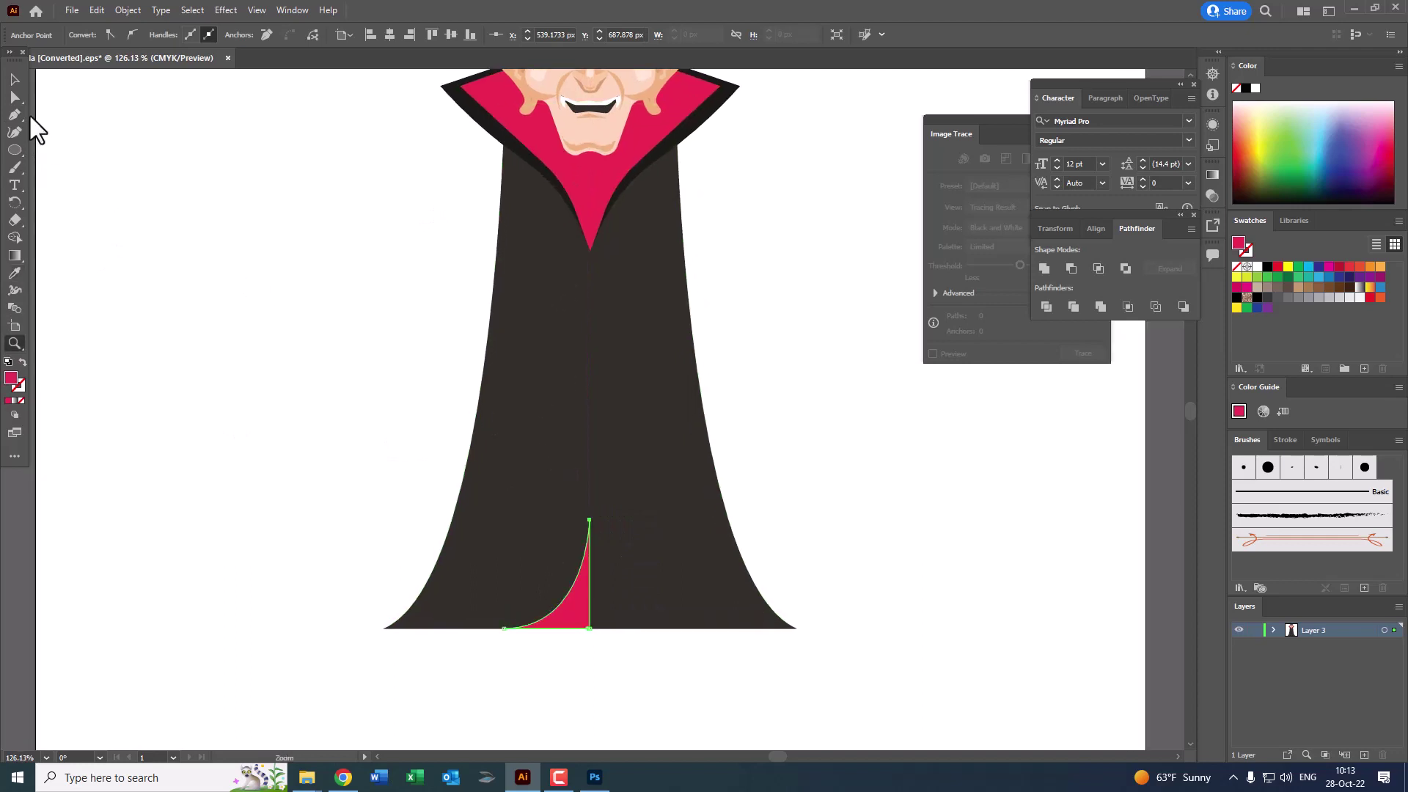
# Step: Draw an outstretched sleeve from the collar out to the right, filled with the cape's dark colour
pyautogui.click(195, 218)
pyautogui.press('z')
pyautogui.moveTo(666, 624); pyautogui.dragTo(630, 409)
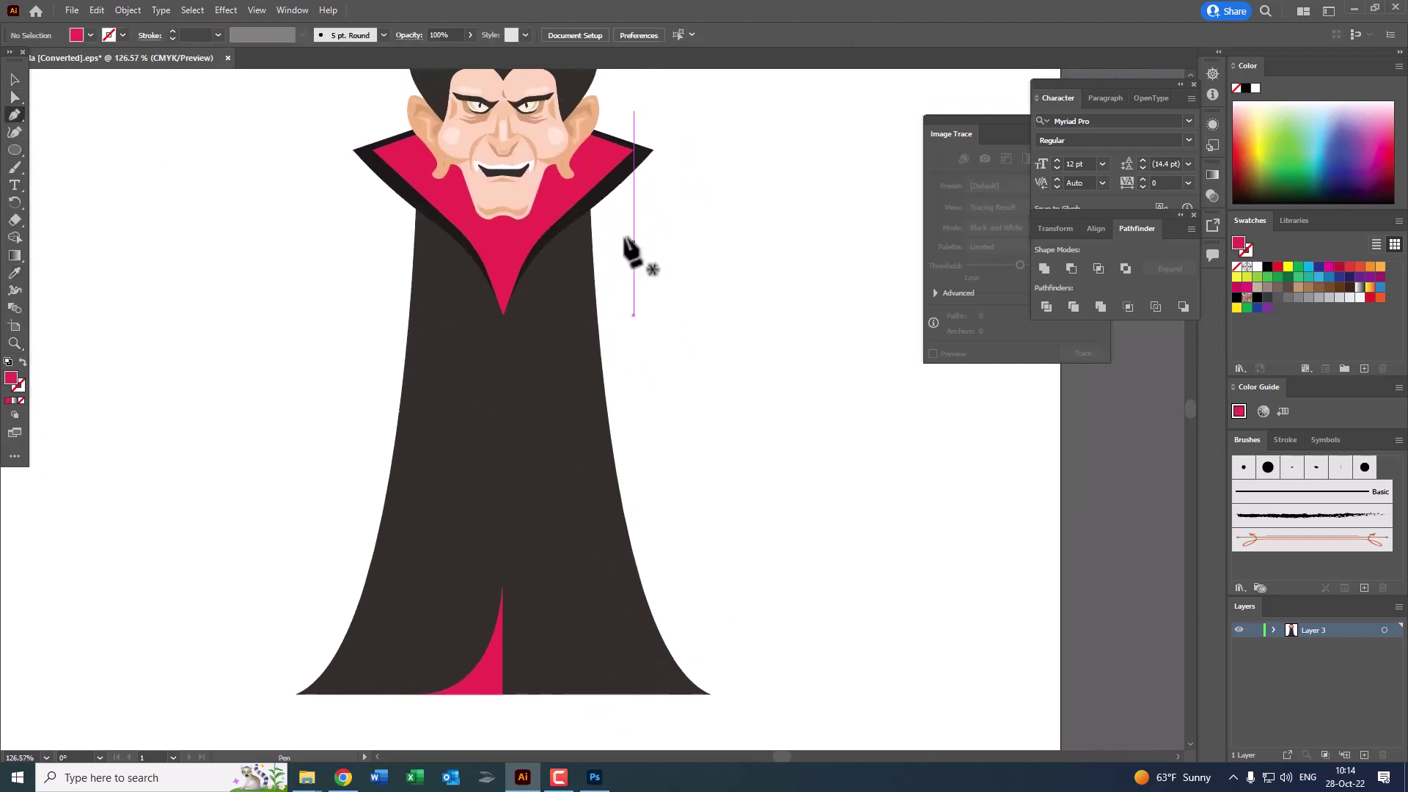
pyautogui.click(586, 203)
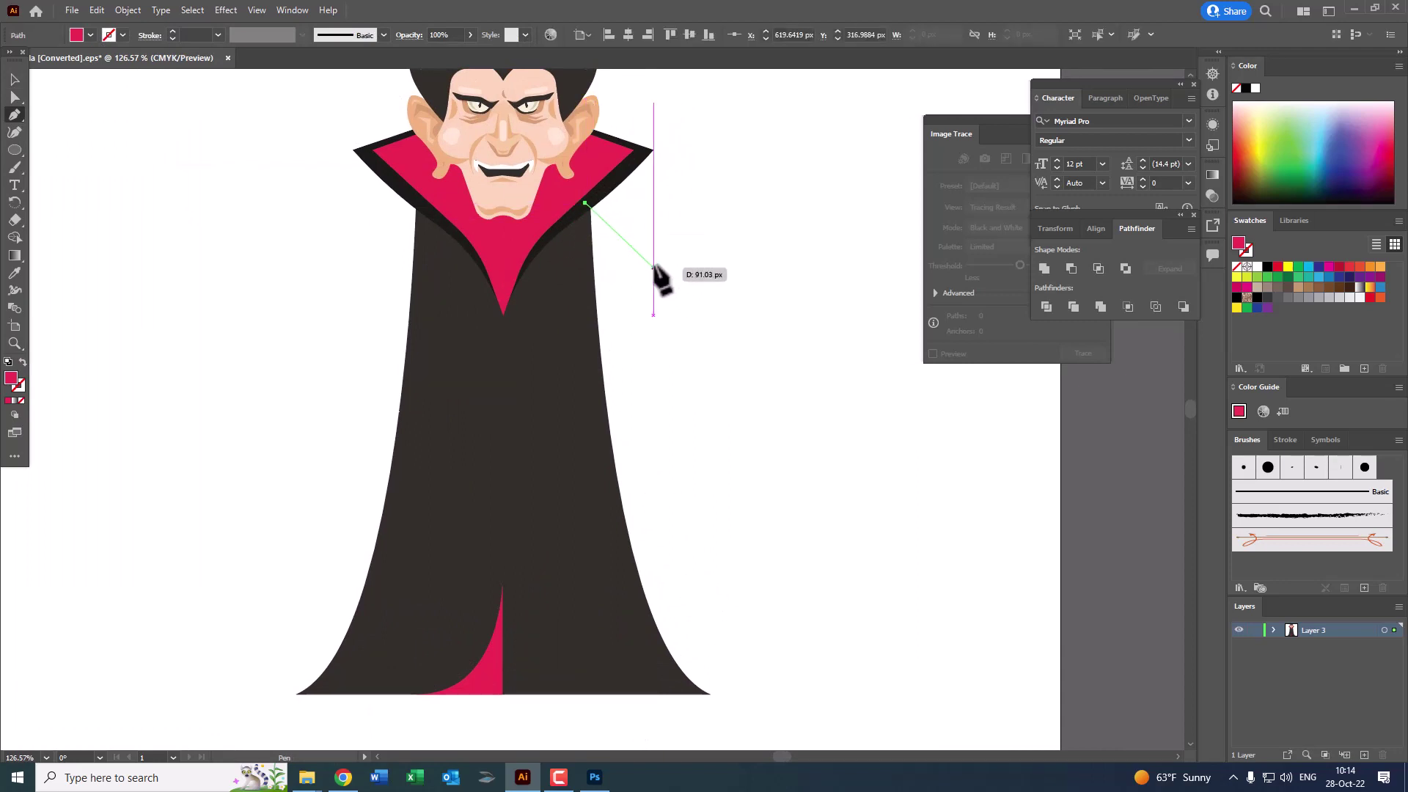
pyautogui.moveTo(647, 259); pyautogui.dragTo(653, 258)
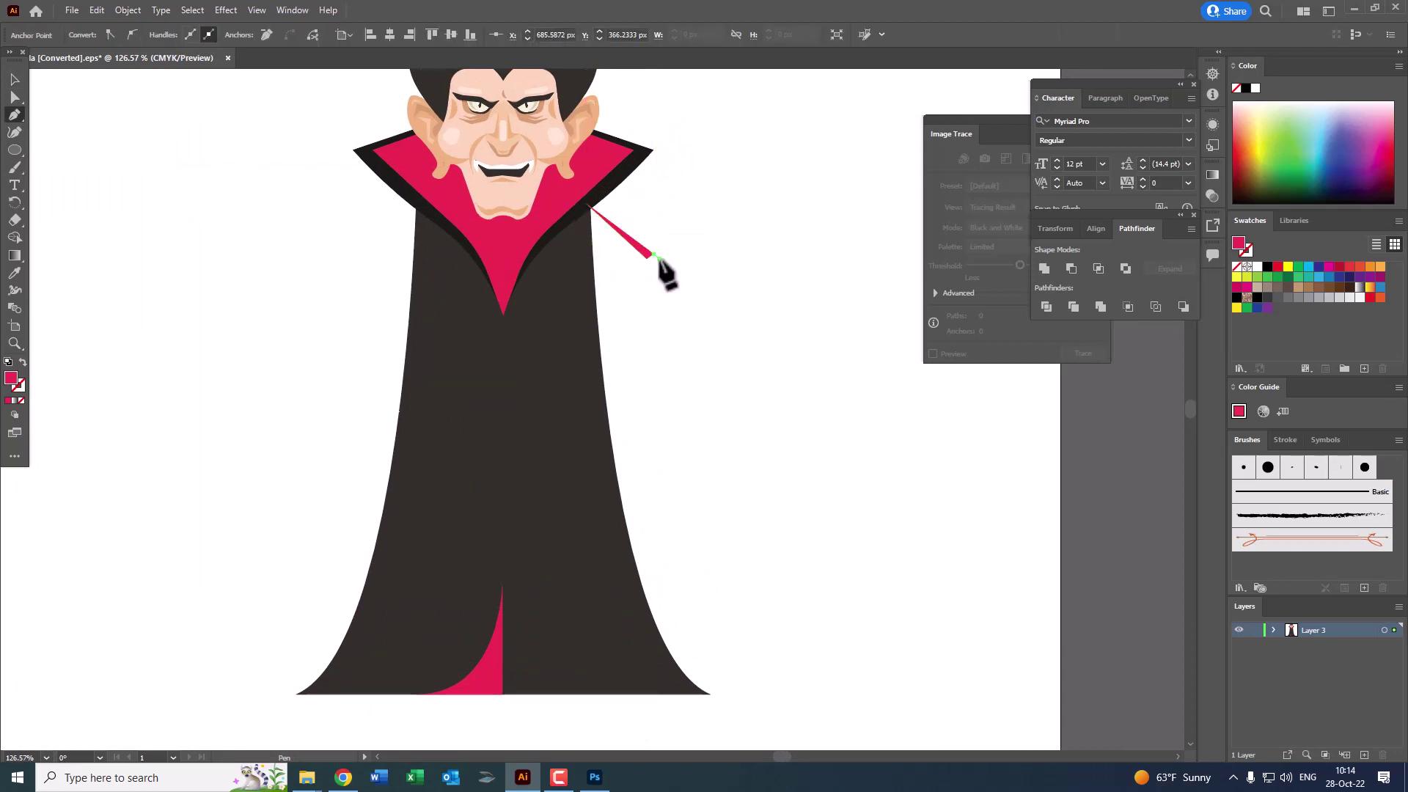
pyautogui.click(797, 175)
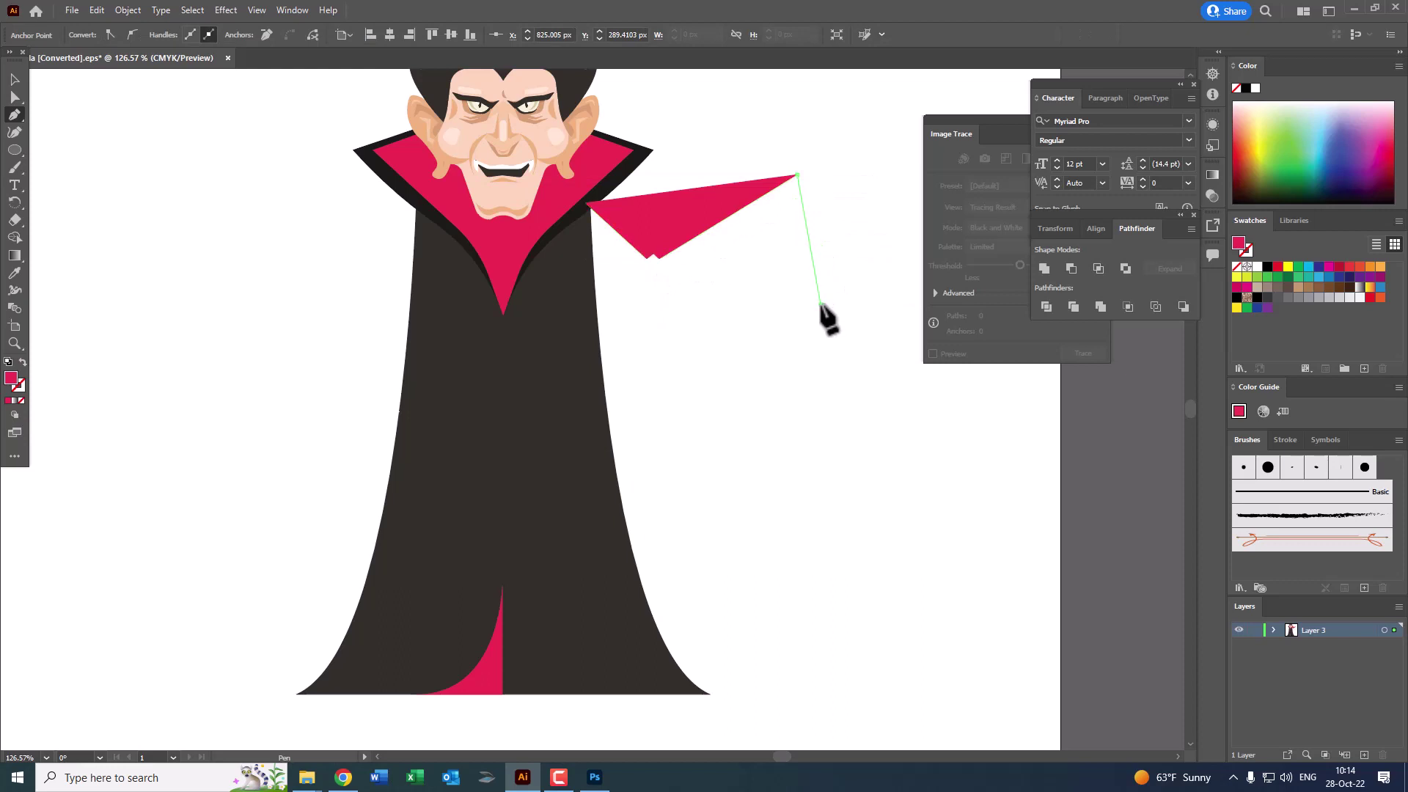
pyautogui.click(820, 303)
pyautogui.click(660, 303)
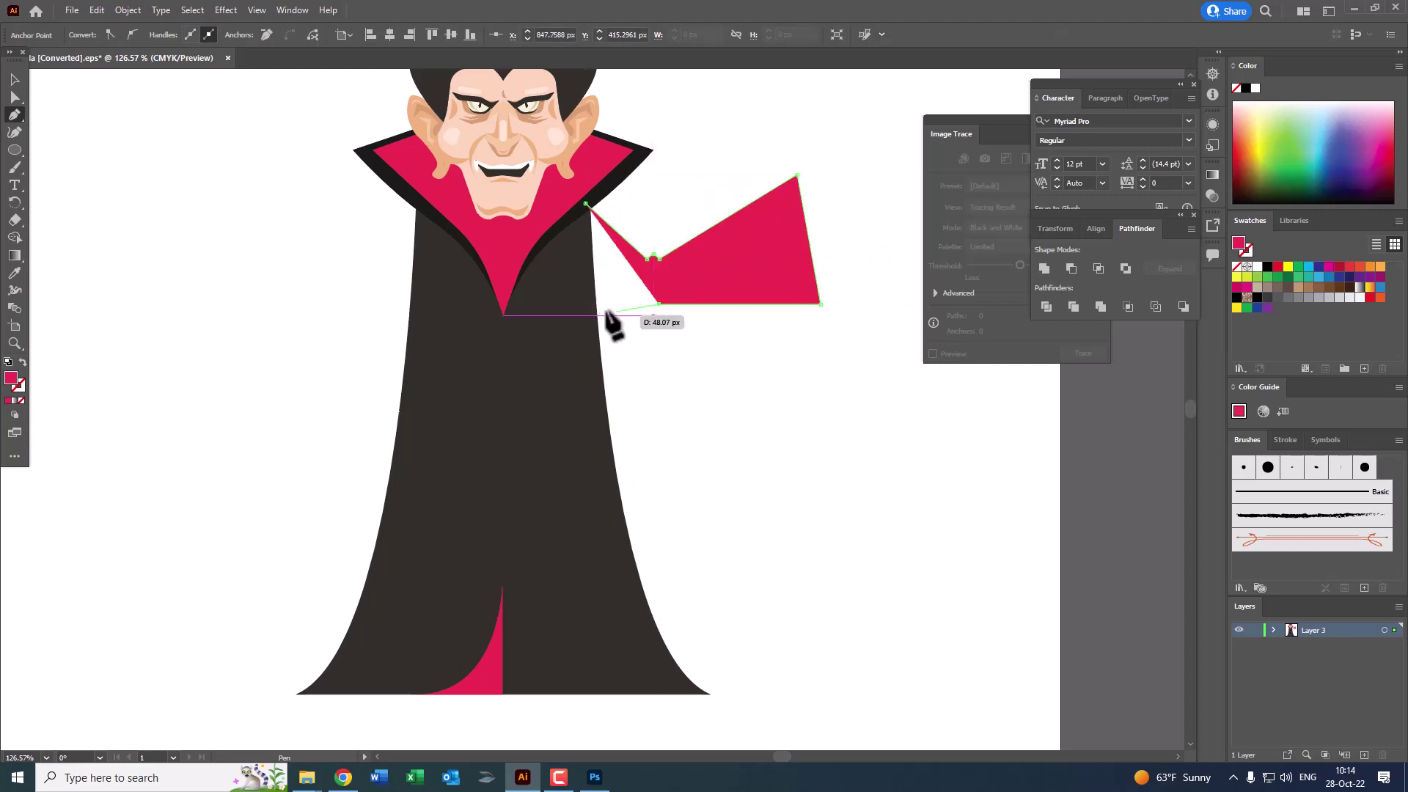
pyautogui.click(573, 263)
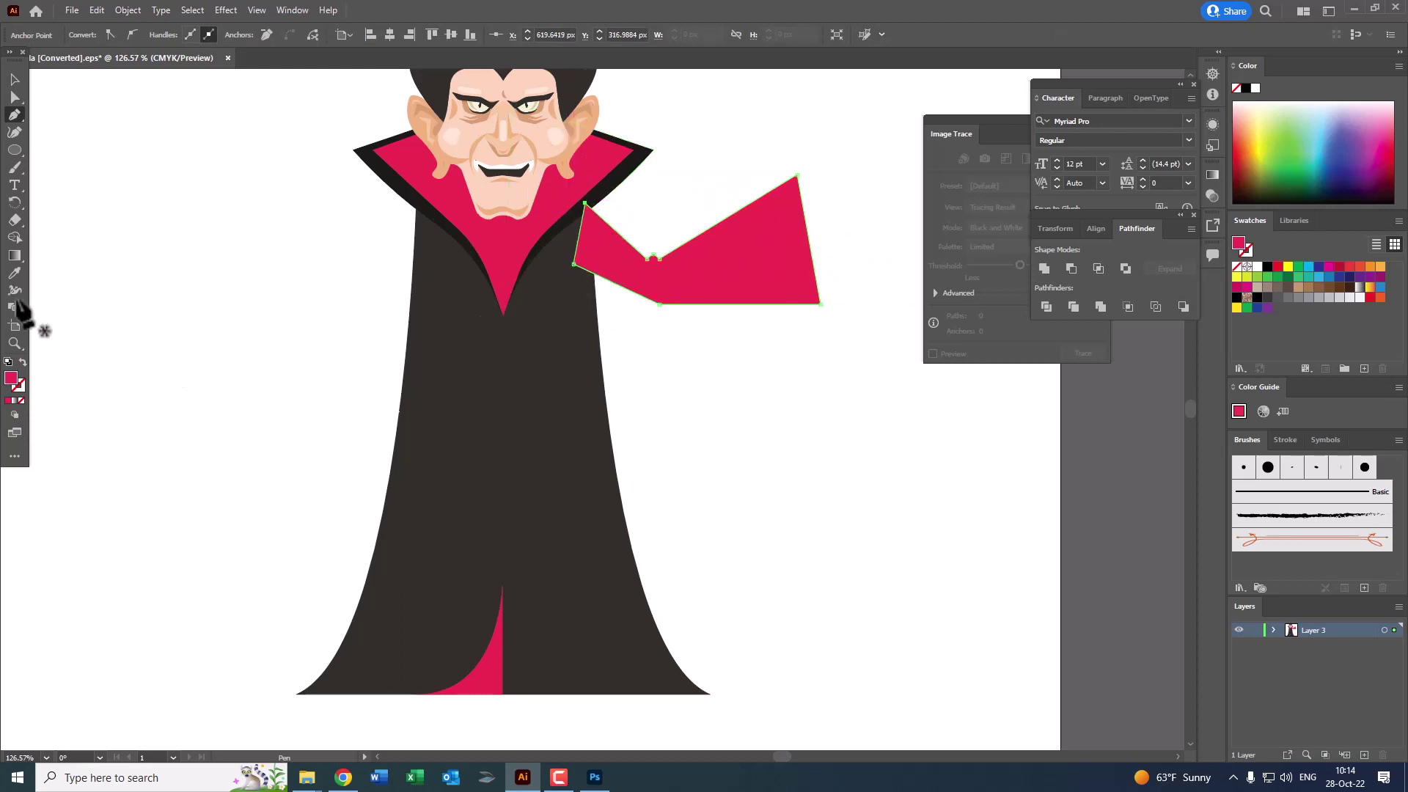
pyautogui.click(447, 330)
pyautogui.scroll(3, 440, 242)
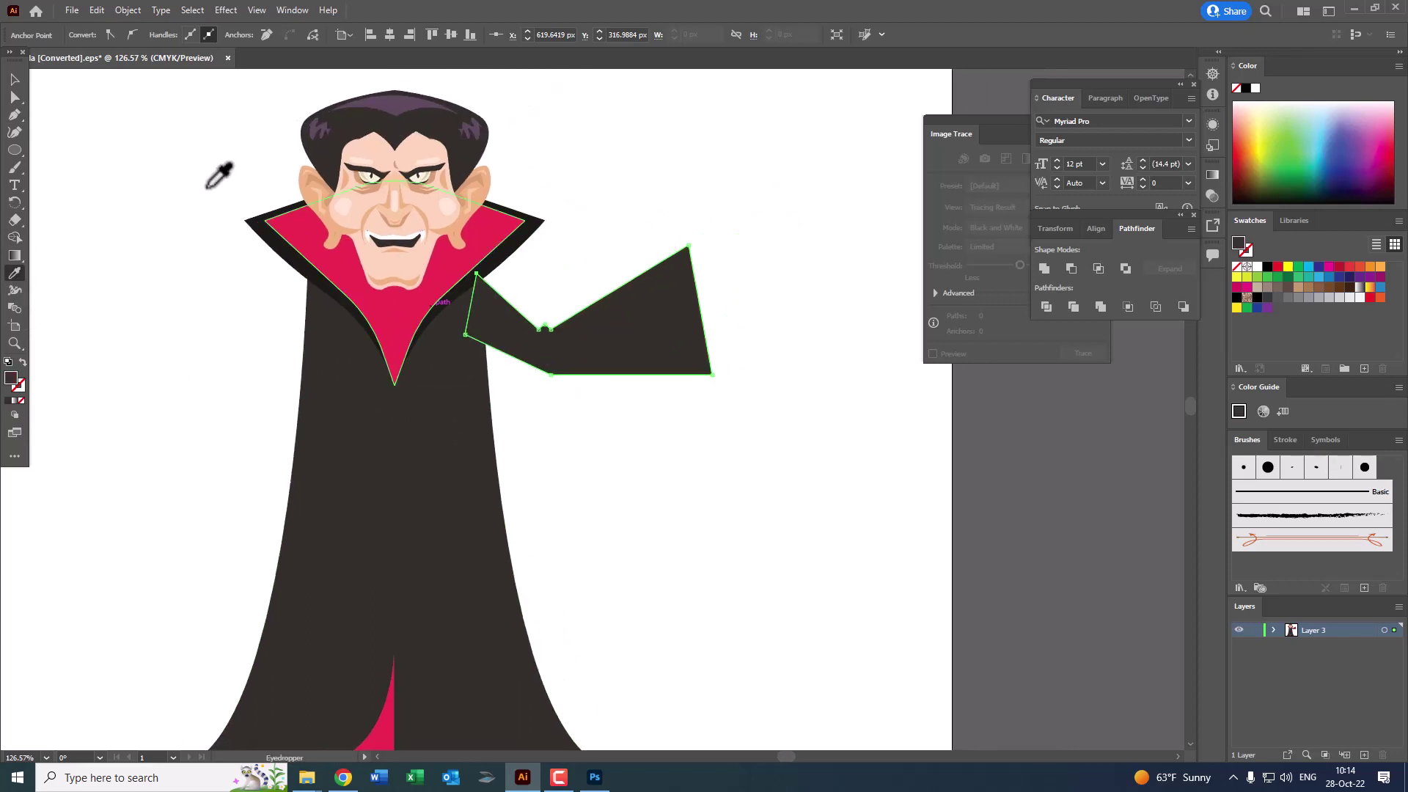
# Step: Send the sleeve to the back so it tucks behind the cape
pyautogui.click(13, 81)
pyautogui.click(675, 456)
pyautogui.click(624, 338)
pyautogui.click(127, 9)
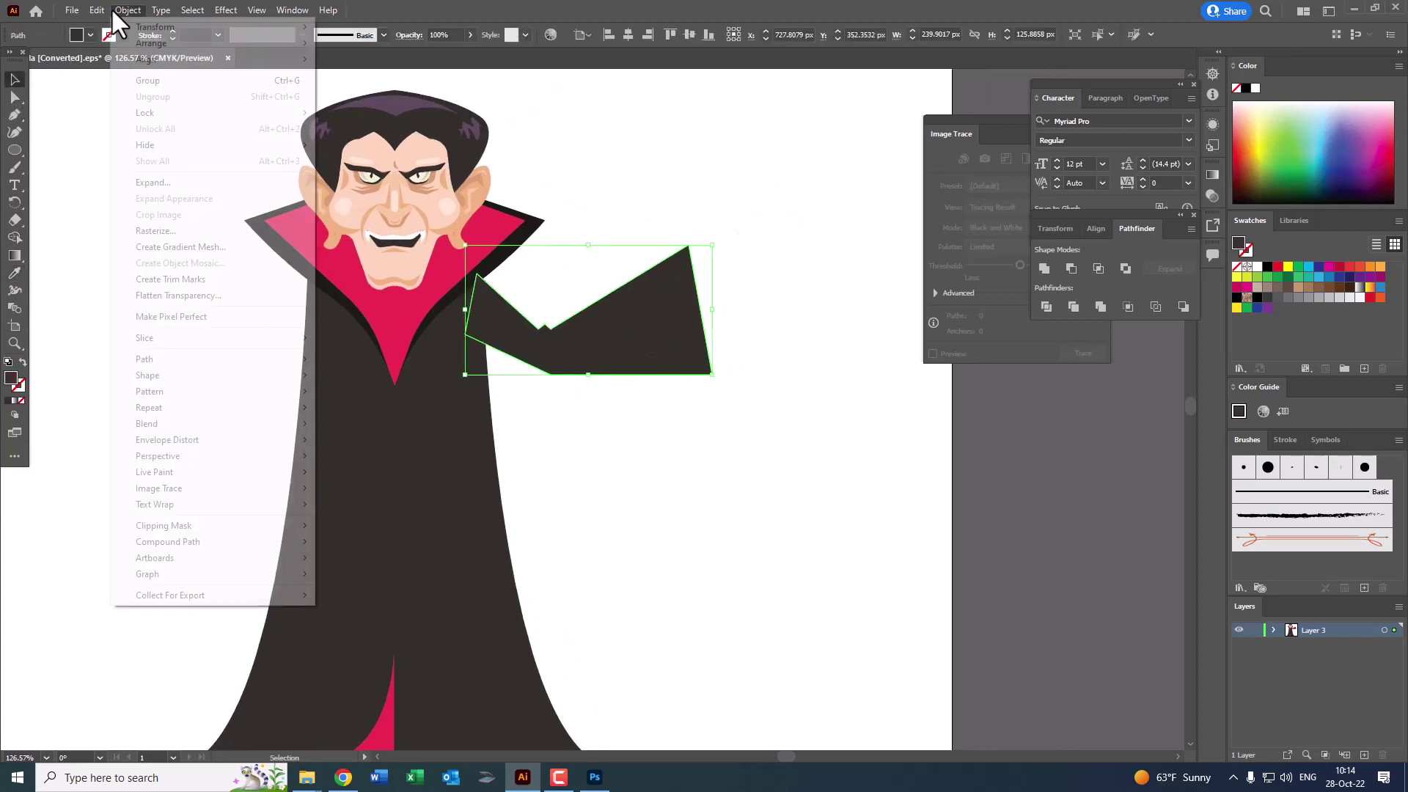
pyautogui.click(360, 98)
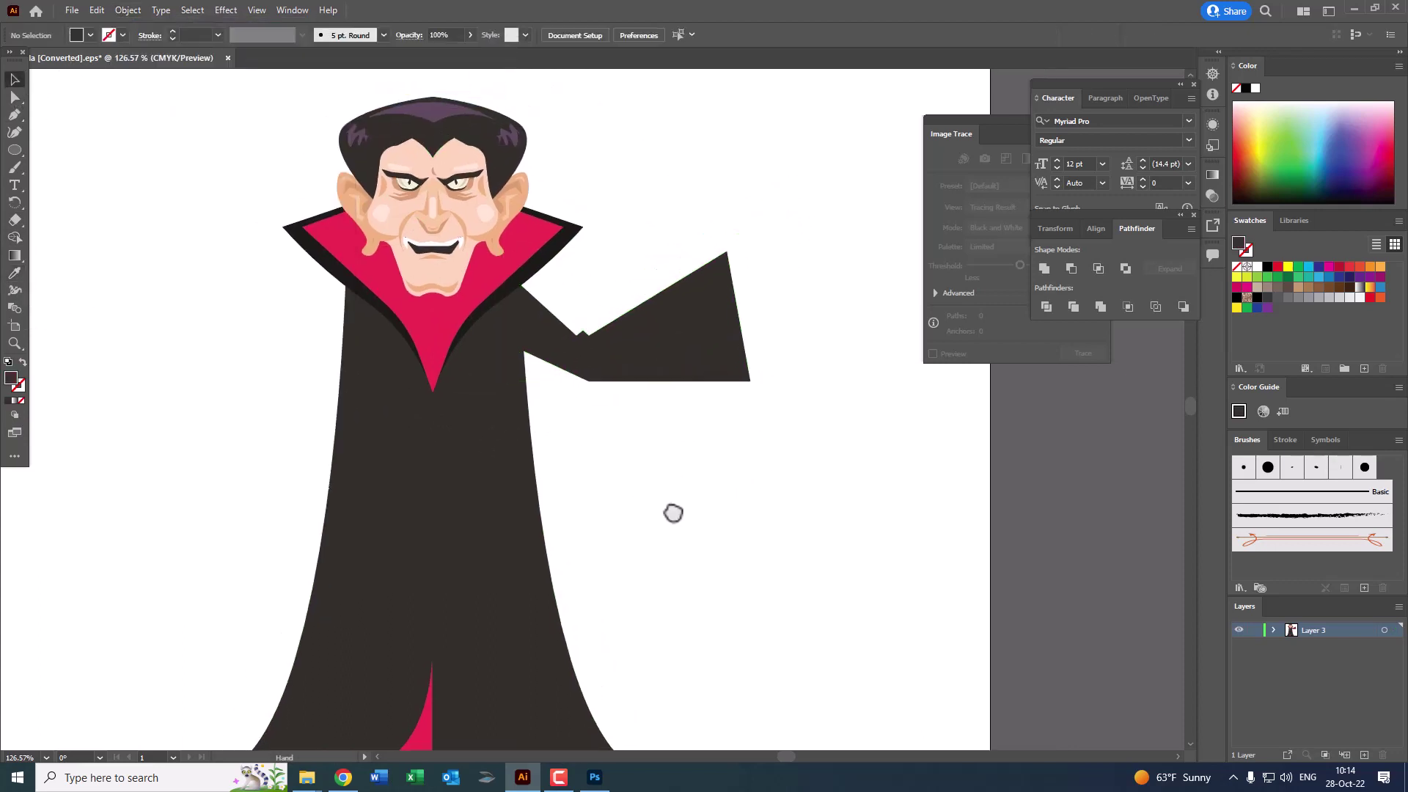
pyautogui.moveTo(670, 510); pyautogui.dragTo(540, 515)
# Step: Draw a crescent cuff at the sleeve end and fill it with the collar's pink
pyautogui.press('z')
pyautogui.moveTo(672, 289); pyautogui.dragTo(789, 345)
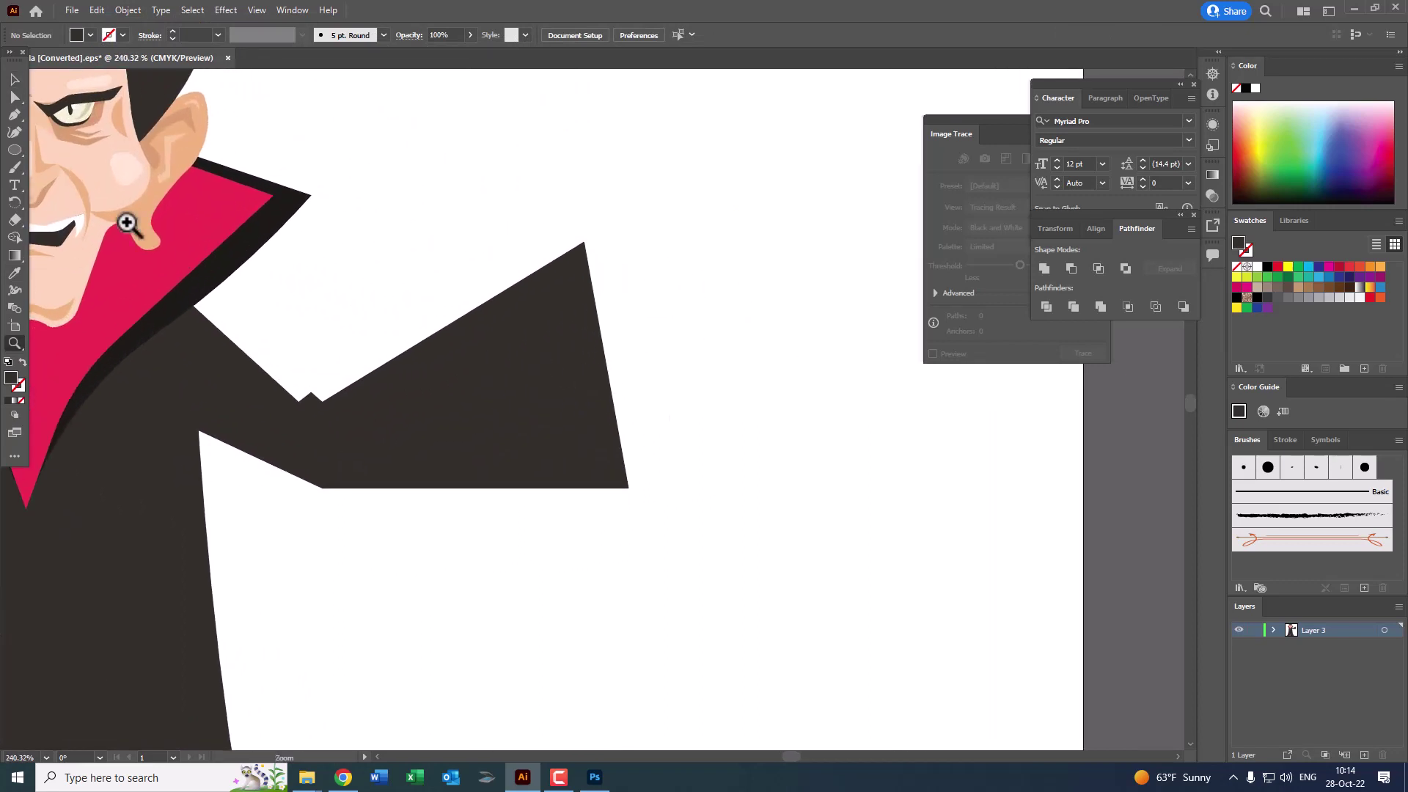
pyautogui.click(15, 115)
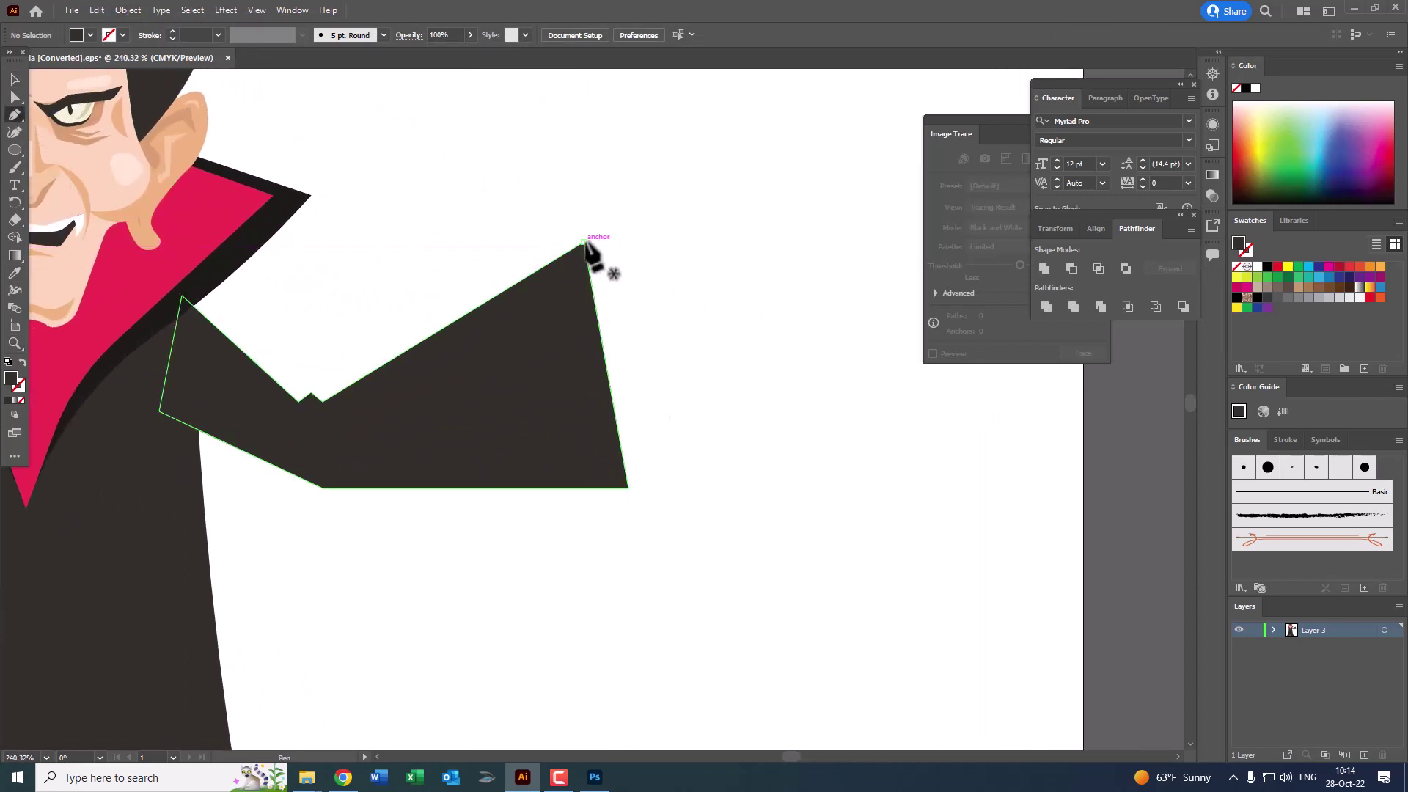
pyautogui.click(584, 242)
pyautogui.moveTo(629, 488); pyautogui.dragTo(759, 617)
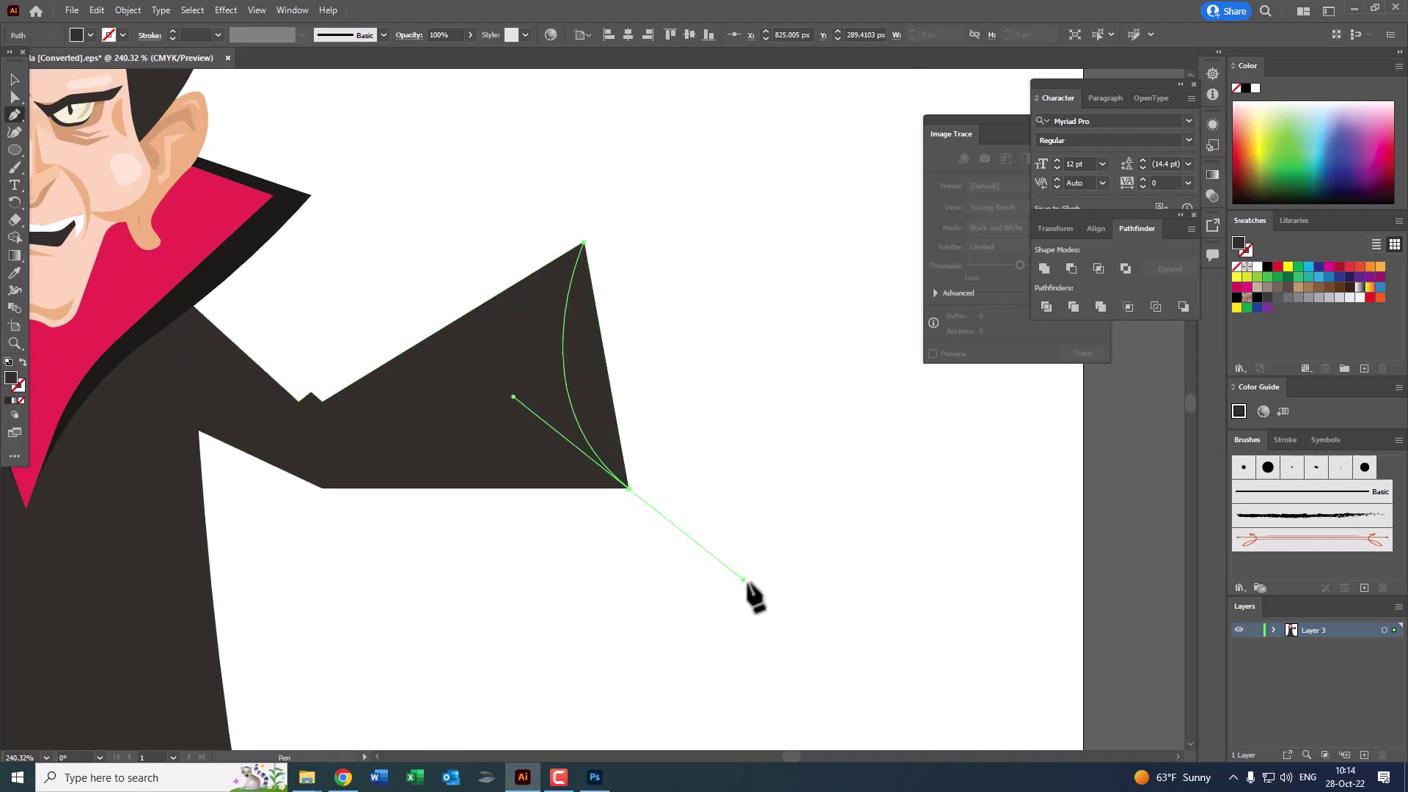
pyautogui.click(628, 489)
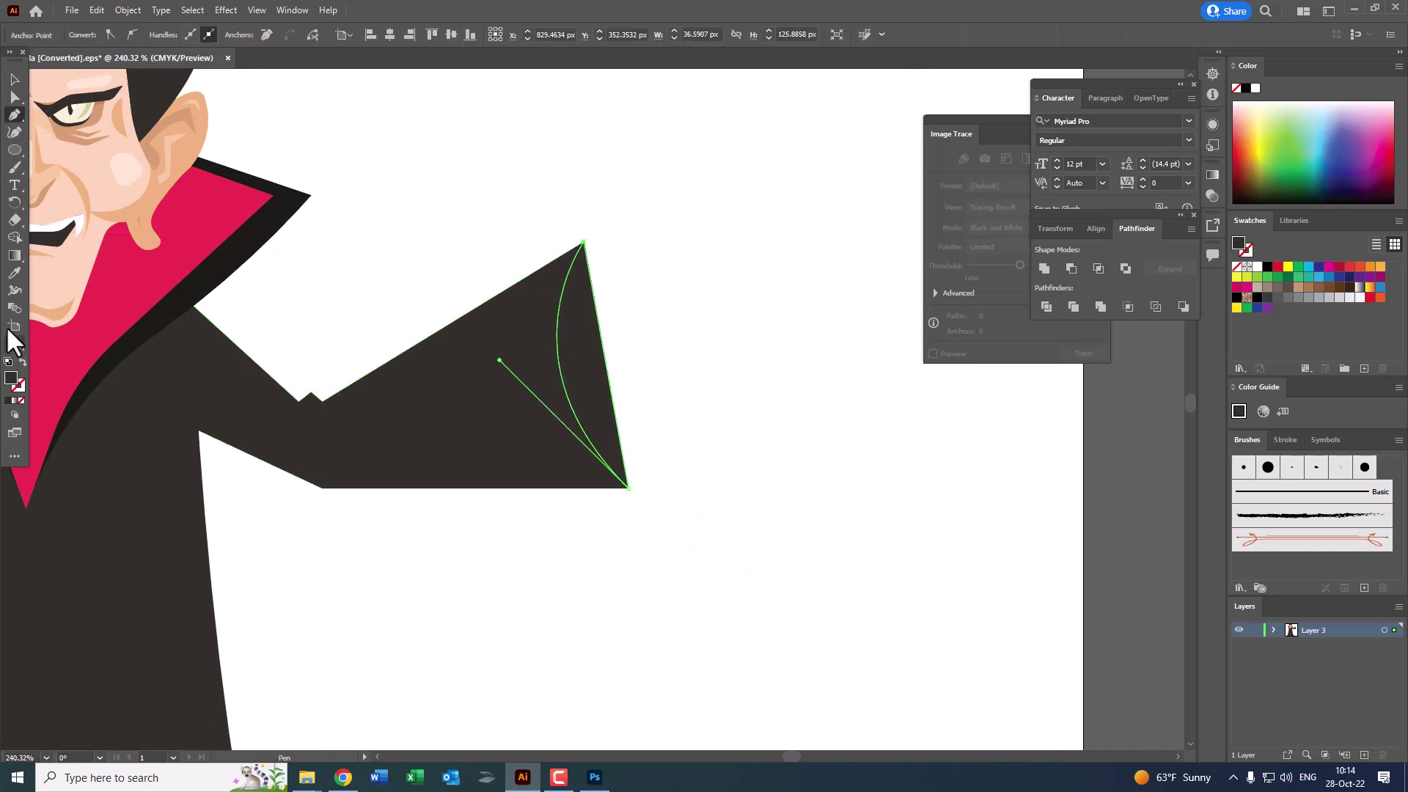
pyautogui.click(176, 276)
# Step: Begin the hand outline inside the cuff, tracing the forearm and the pointed top finger
pyautogui.press('z')
pyautogui.moveTo(361, 315); pyautogui.dragTo(496, 335)
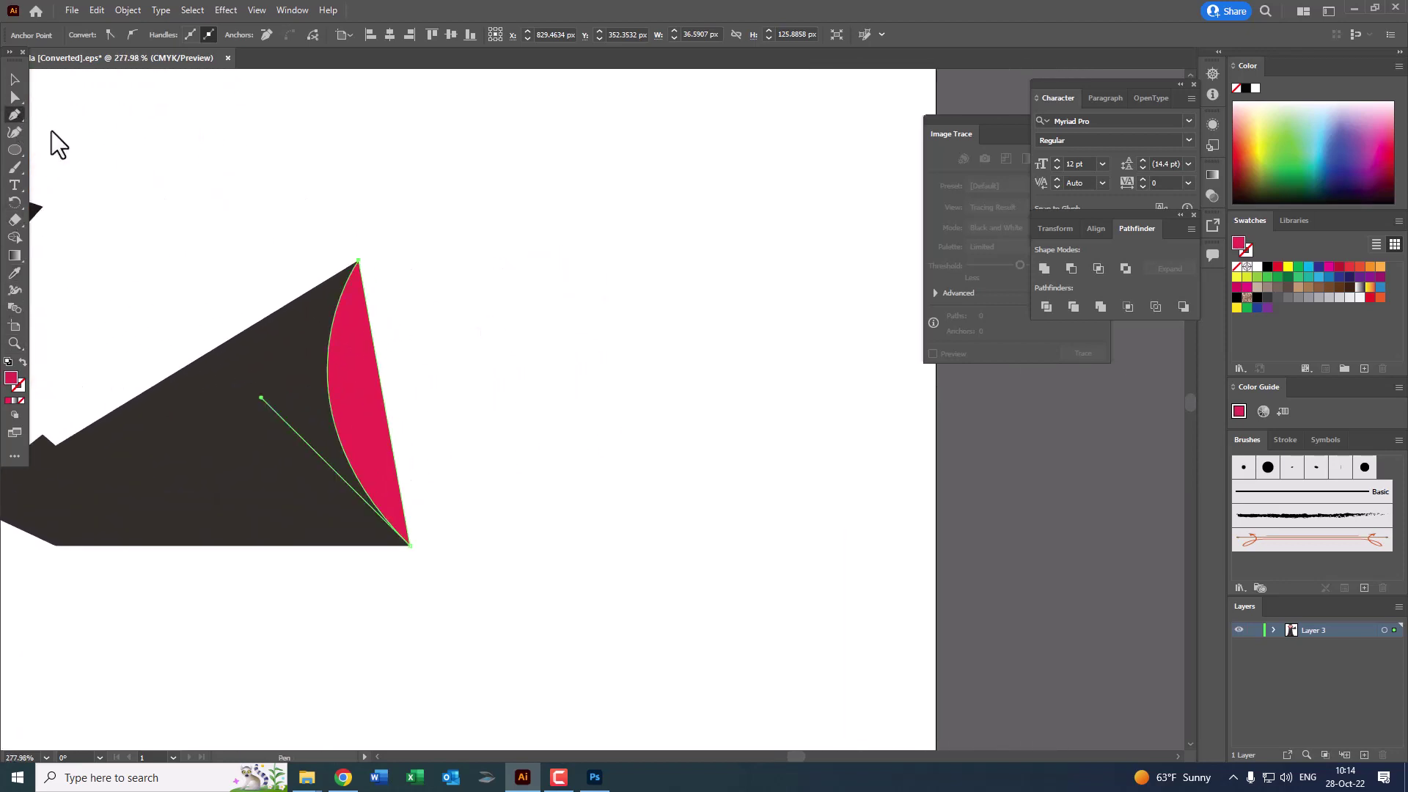
pyautogui.click(337, 357)
pyautogui.click(460, 206)
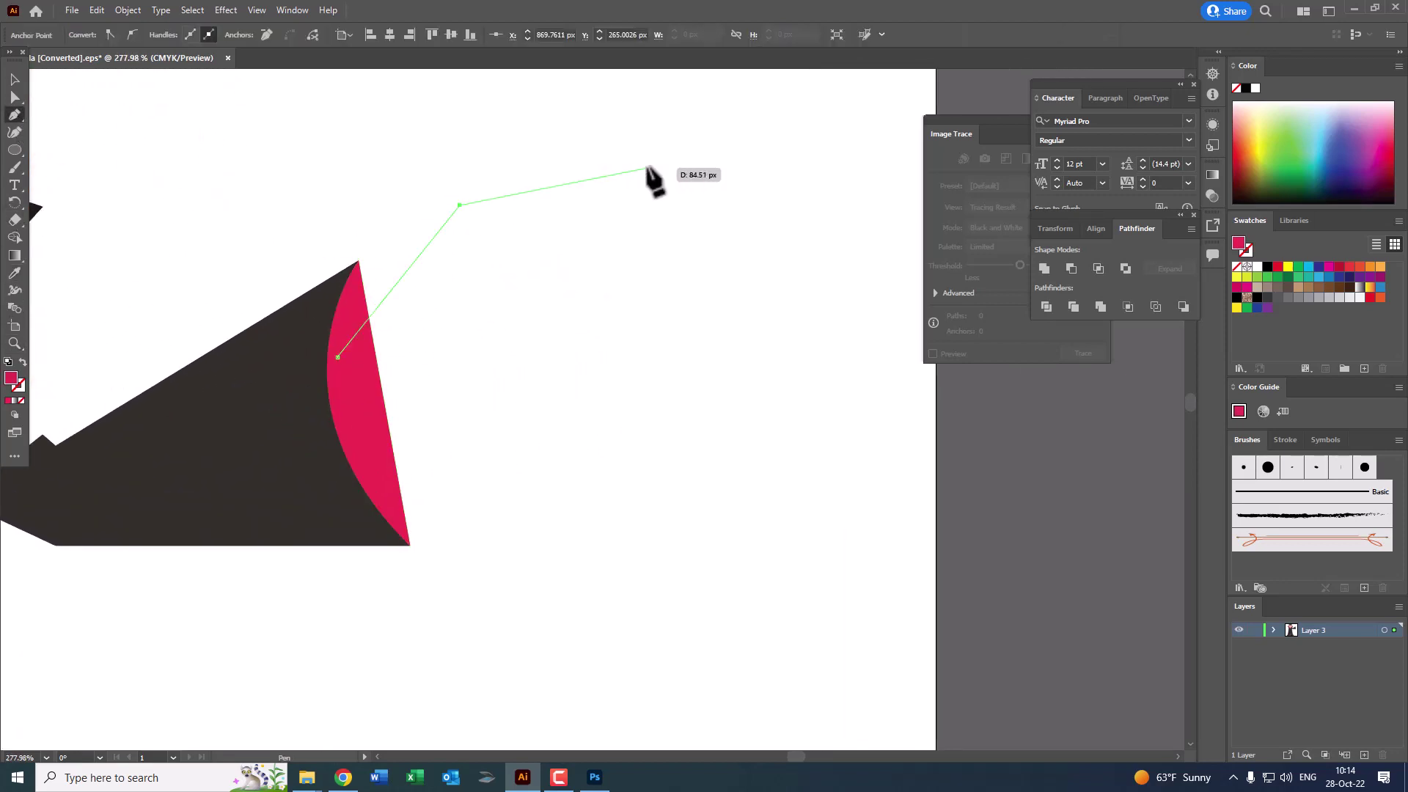
pyautogui.click(645, 168)
pyautogui.click(685, 184)
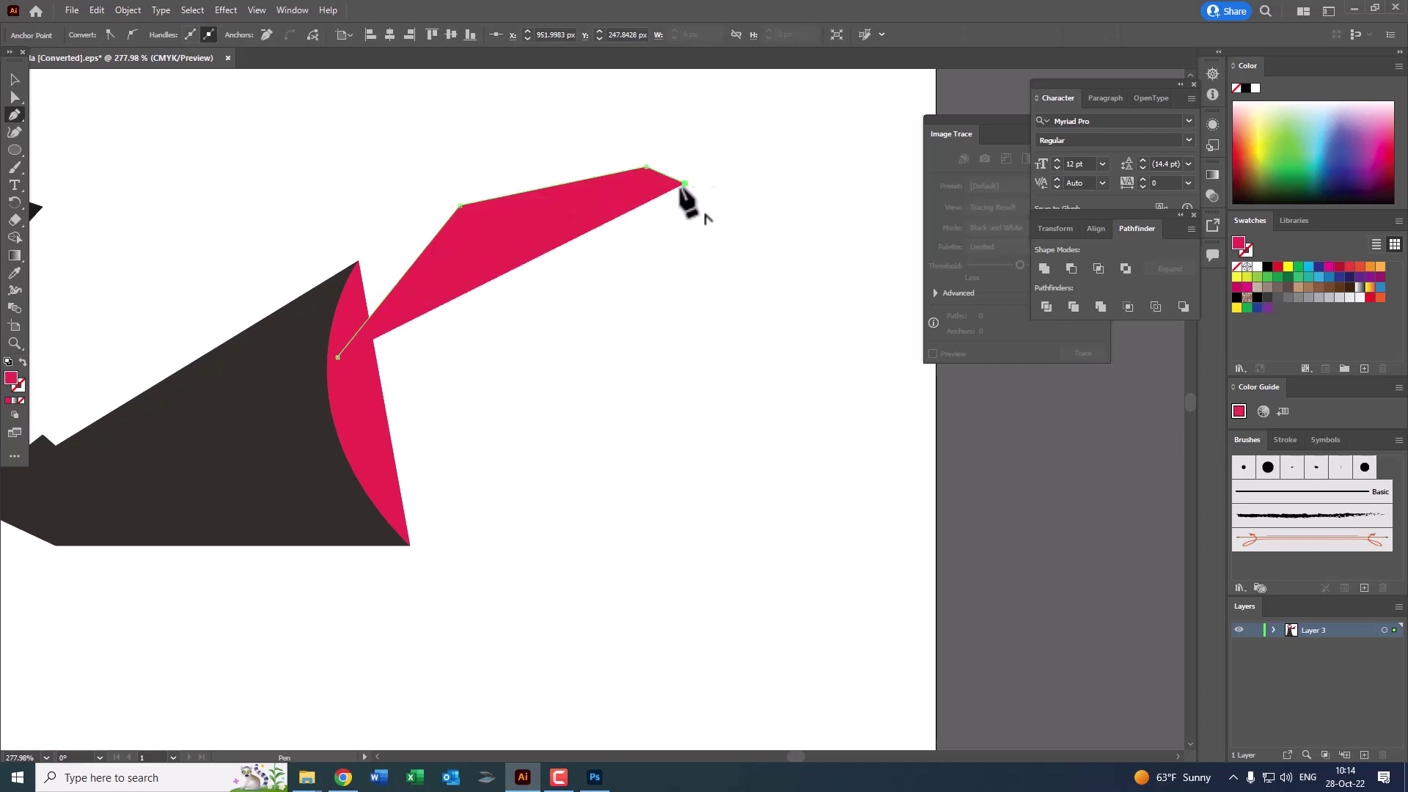
pyautogui.click(638, 195)
pyautogui.click(501, 242)
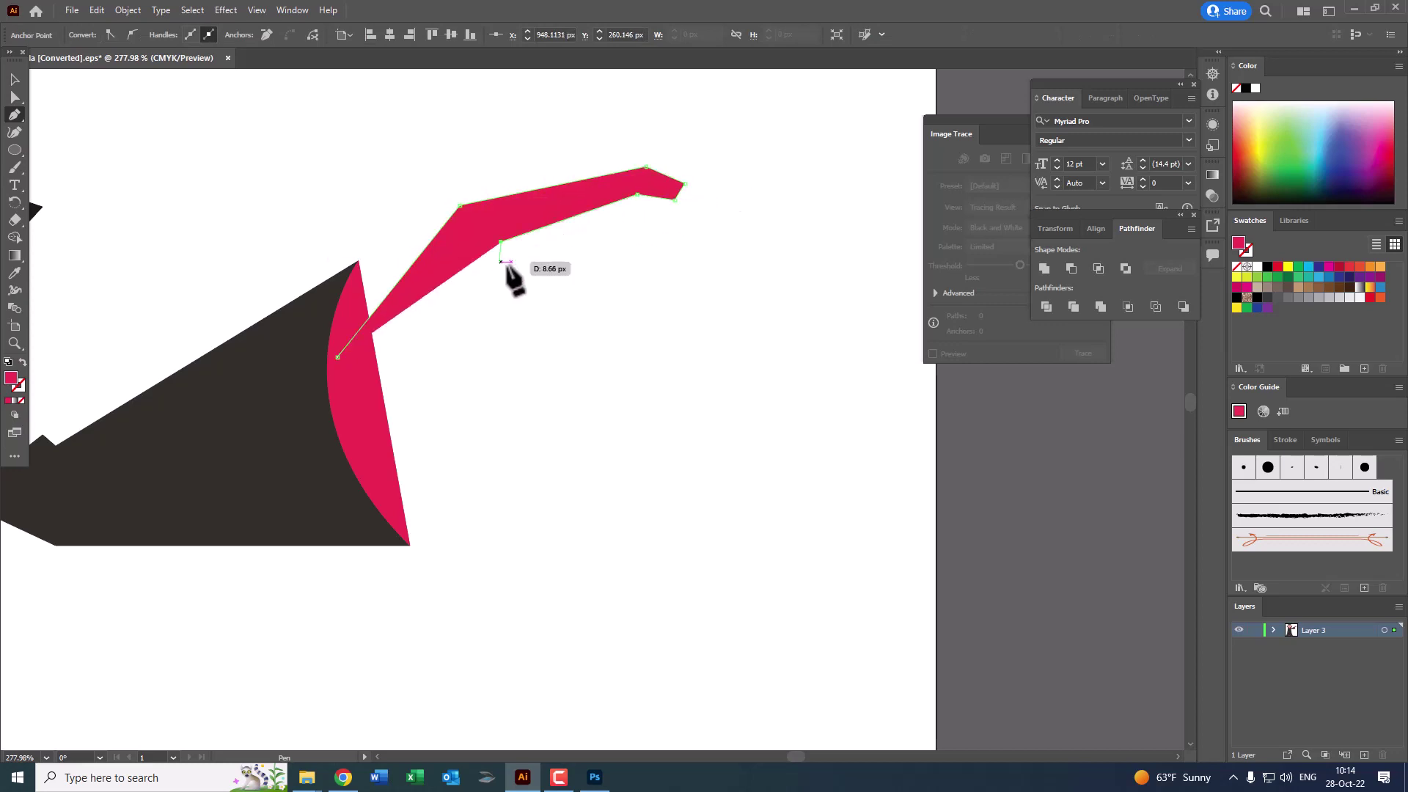
# Step: Complete the hand with a second clawed finger and the wrist corner inside the cuff
pyautogui.click(478, 270)
pyautogui.click(541, 258)
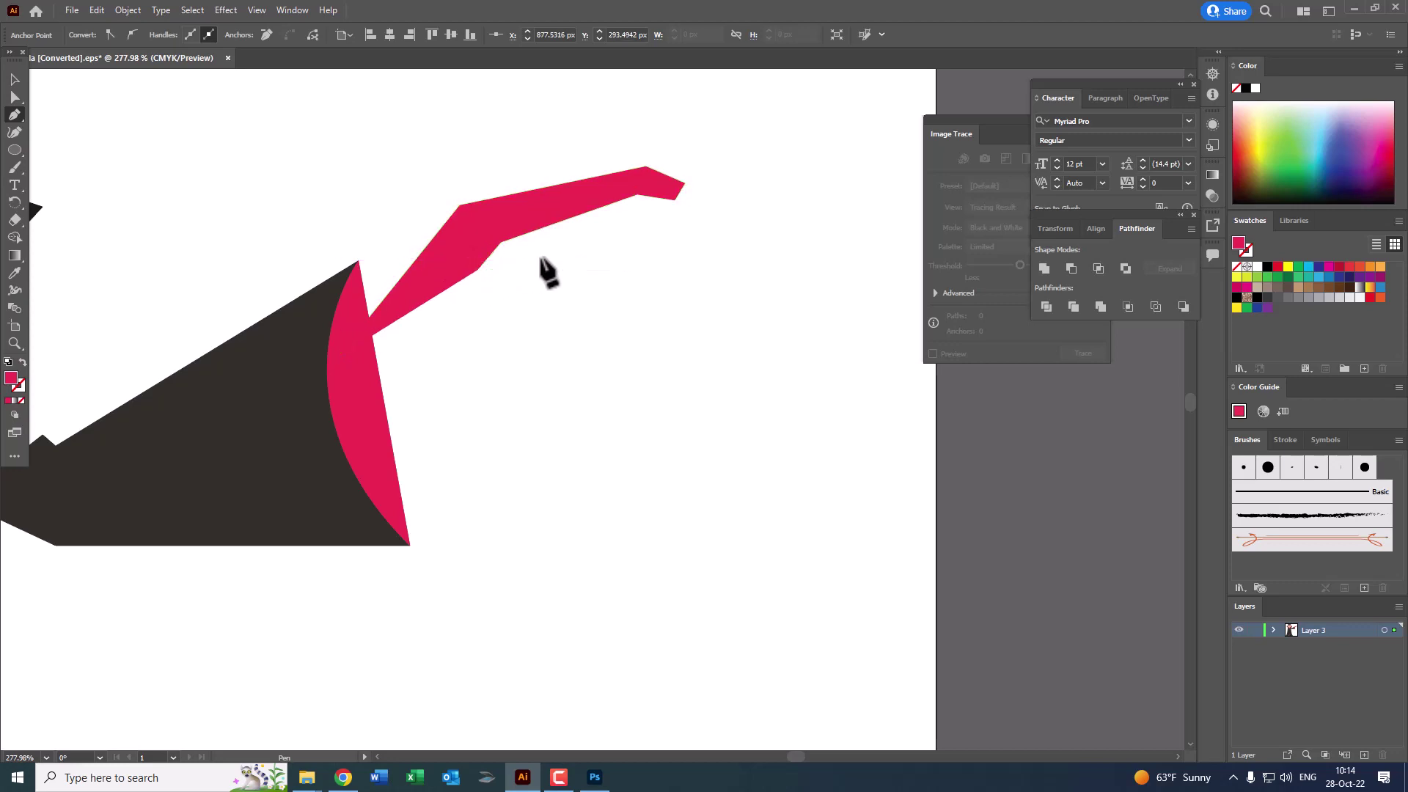
pyautogui.click(584, 275)
pyautogui.click(573, 299)
pyautogui.click(526, 292)
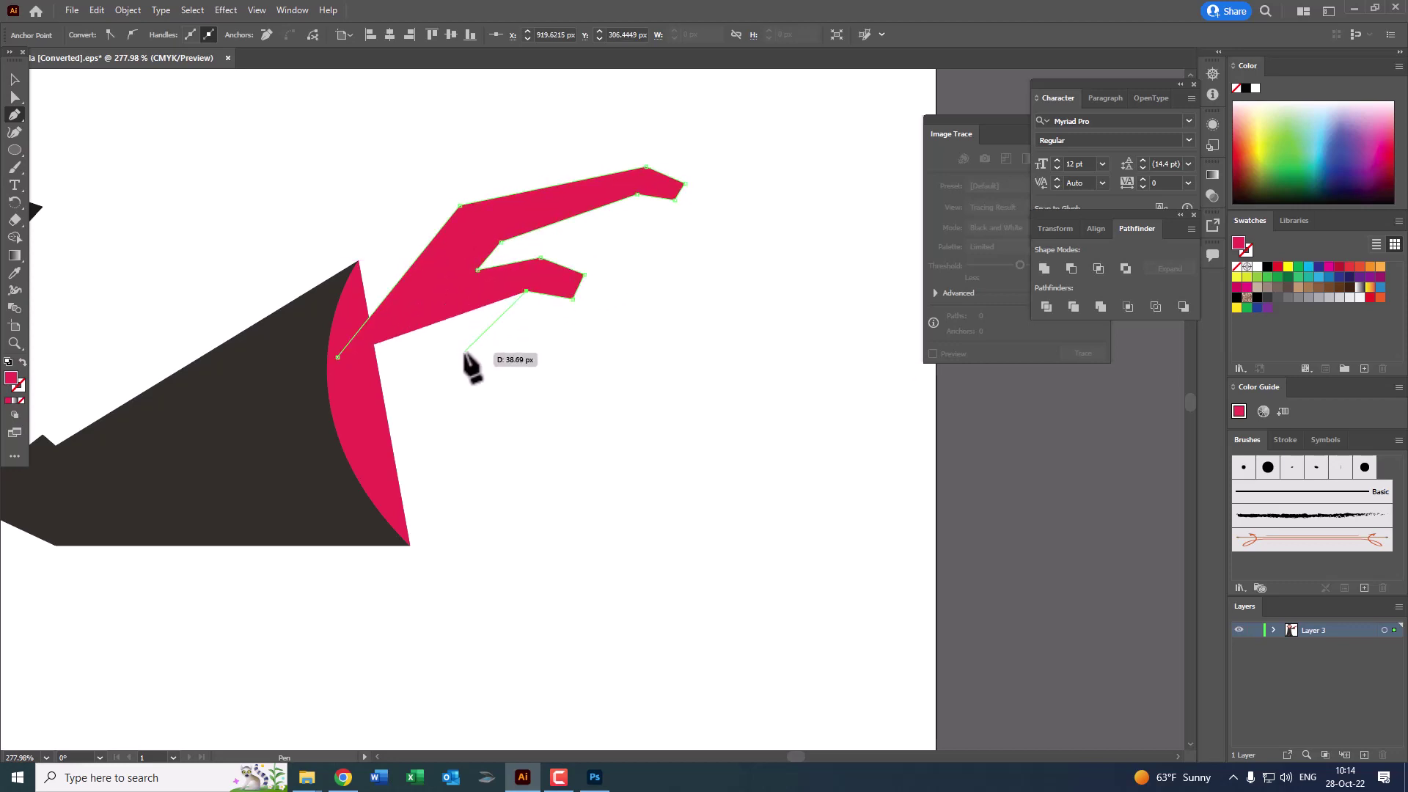
pyautogui.click(464, 353)
pyautogui.click(357, 461)
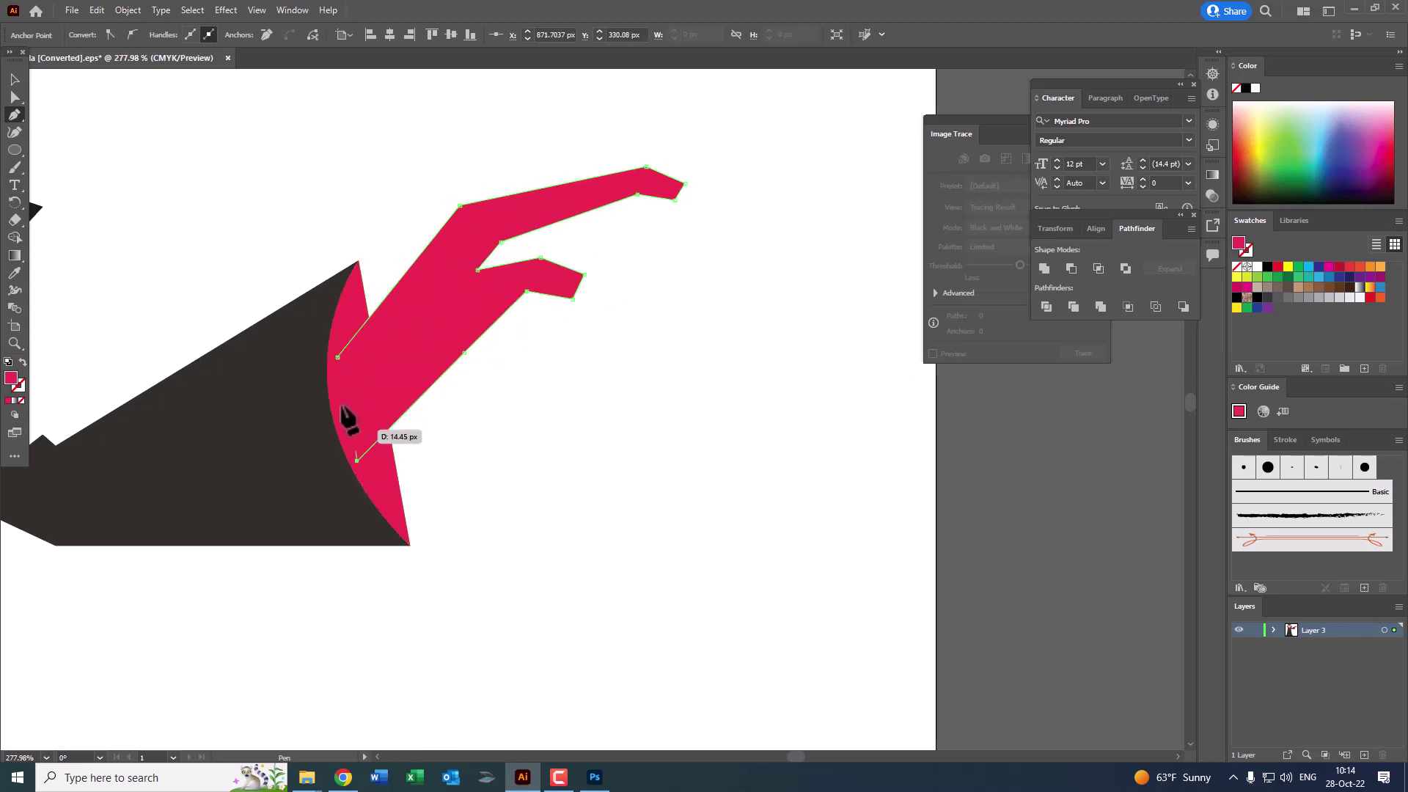
pyautogui.press('z')
pyautogui.moveTo(387, 375); pyautogui.dragTo(355, 368)
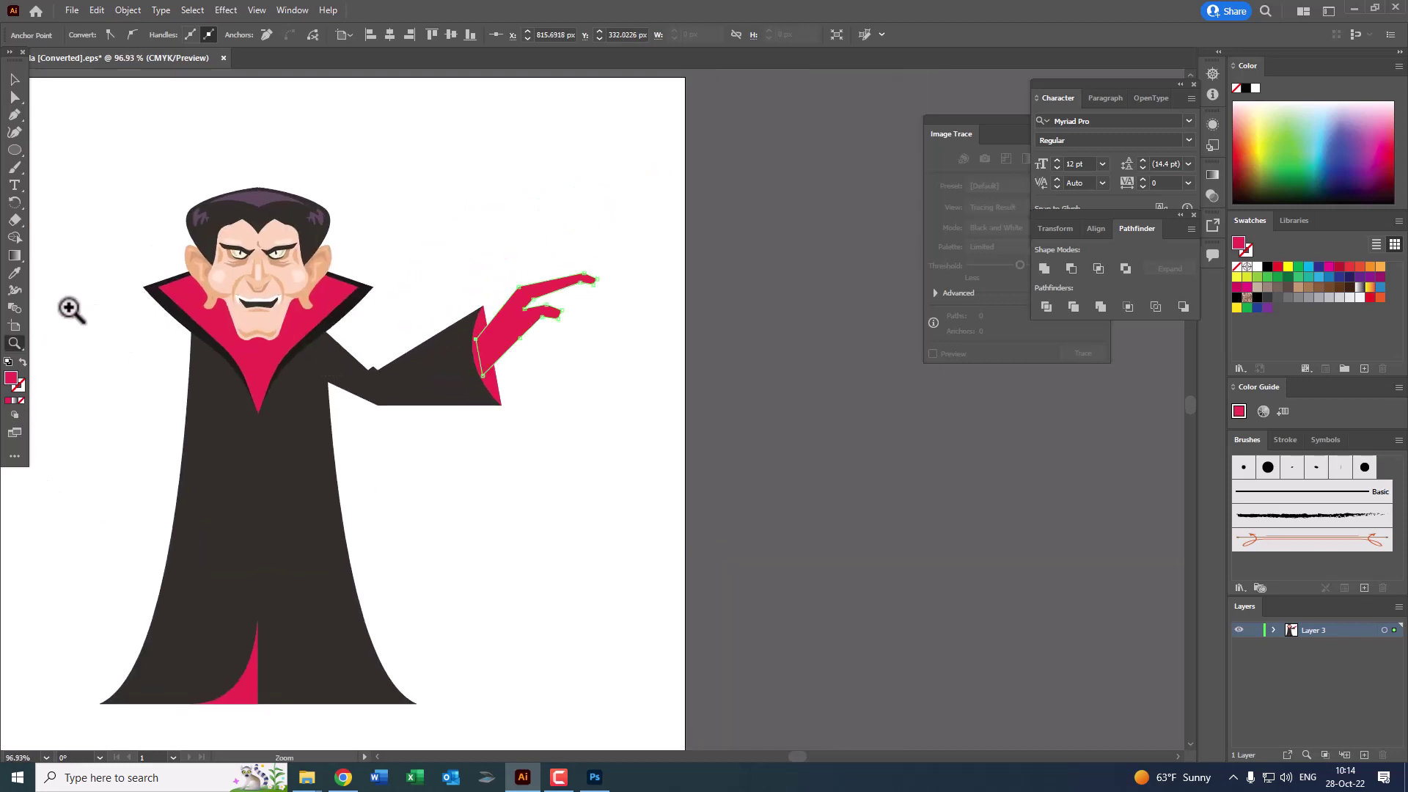
# Step: Recolour the hand with the face's skin tone, shrink it slightly and move it up into the cuff
pyautogui.click(277, 273)
pyautogui.press('z')
pyautogui.moveTo(540, 291); pyautogui.dragTo(751, 383)
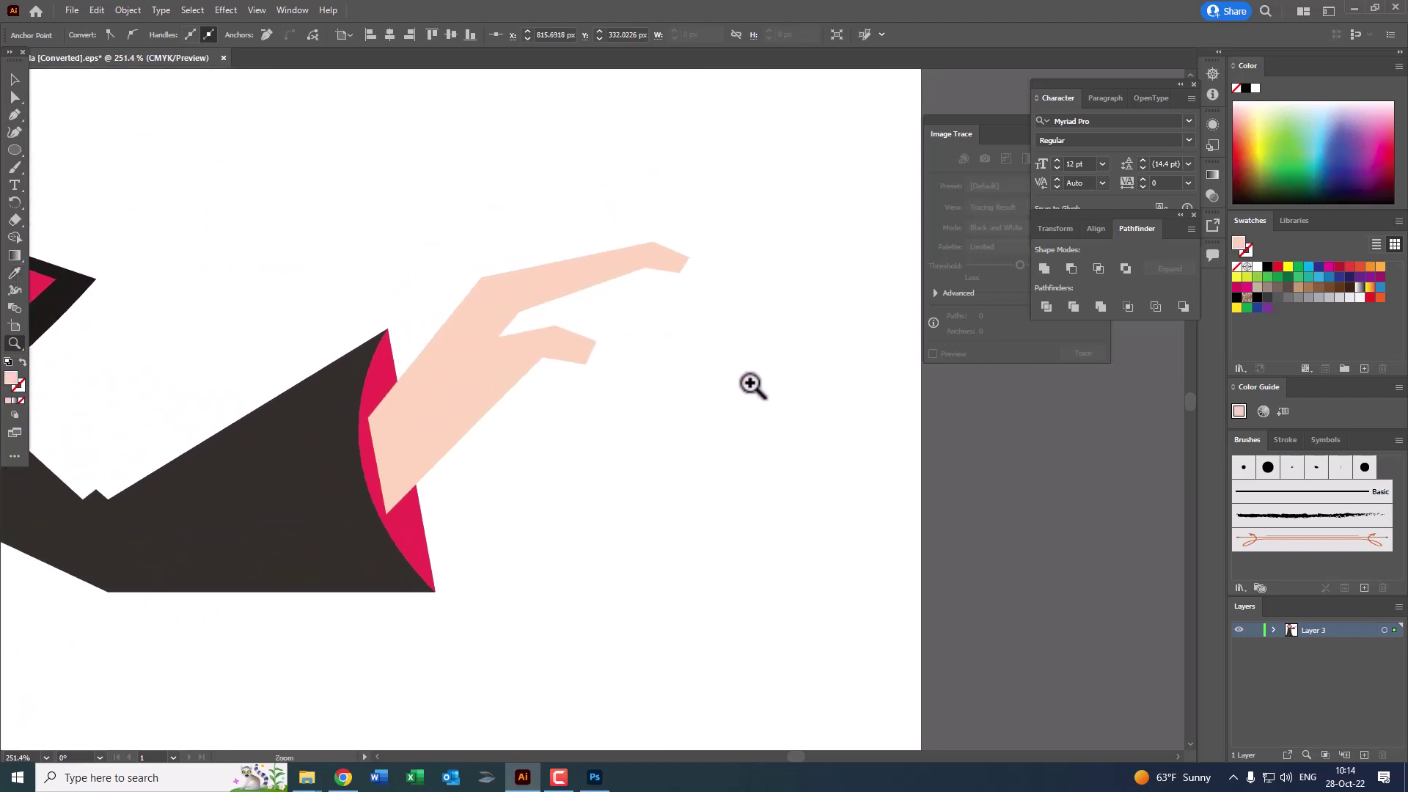
pyautogui.click(16, 135)
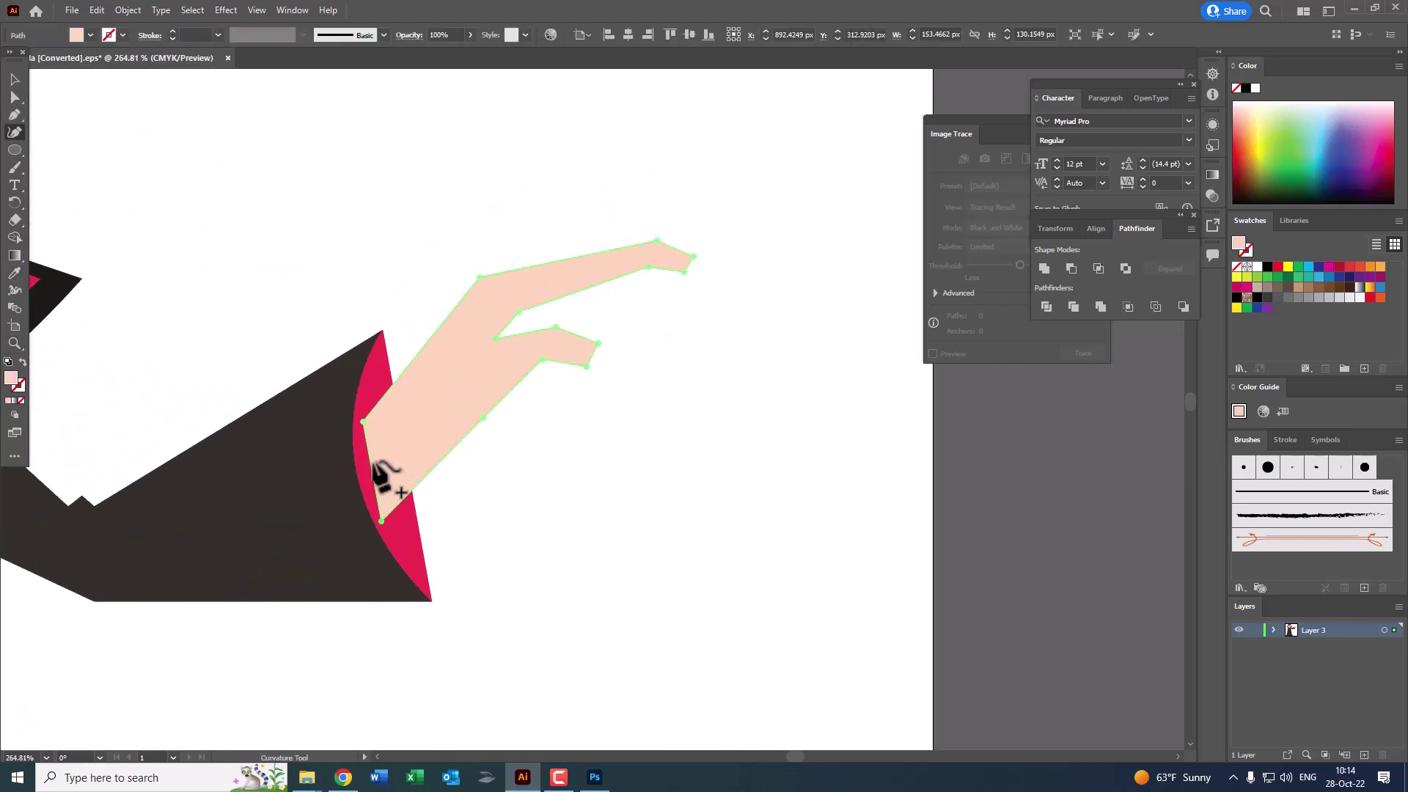
pyautogui.click(16, 79)
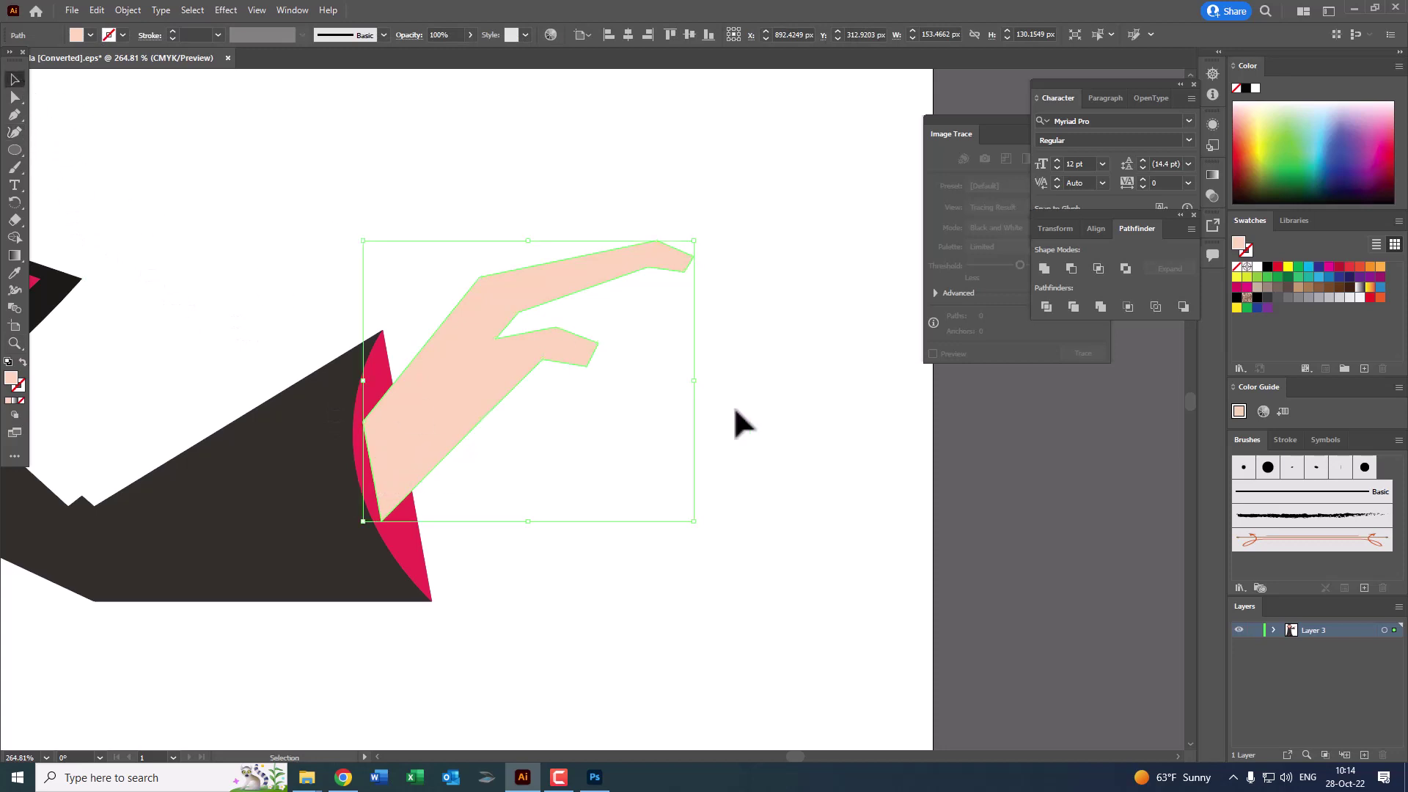
pyautogui.moveTo(698, 253); pyautogui.dragTo(660, 282)
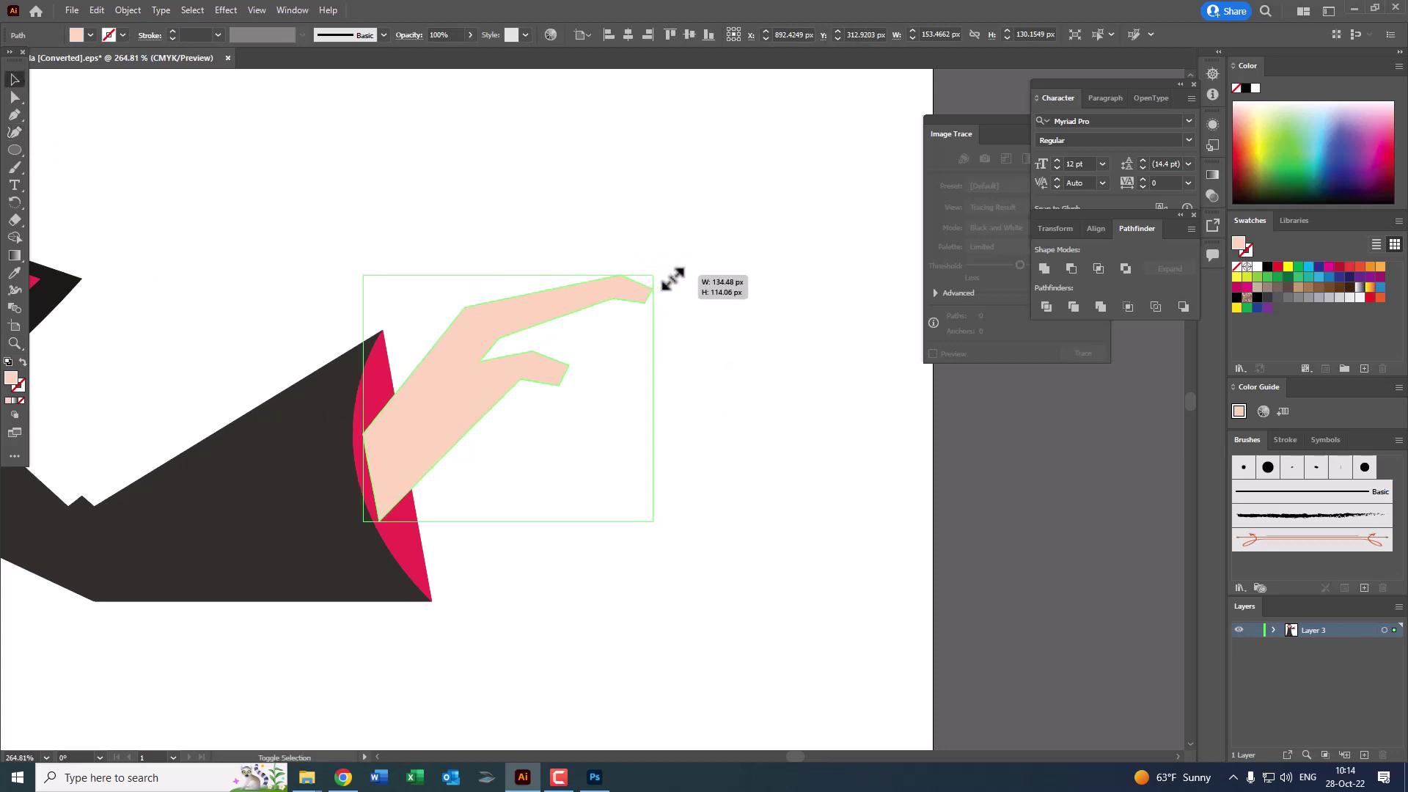
pyautogui.moveTo(397, 395)
pyautogui.mouseDown()
pyautogui.moveTo(391, 334)
pyautogui.moveTo(408, 320)
pyautogui.mouseUp()
# Step: Round the hand's left edge and wrist so it bulges neatly into the cuff
pyautogui.press('z')
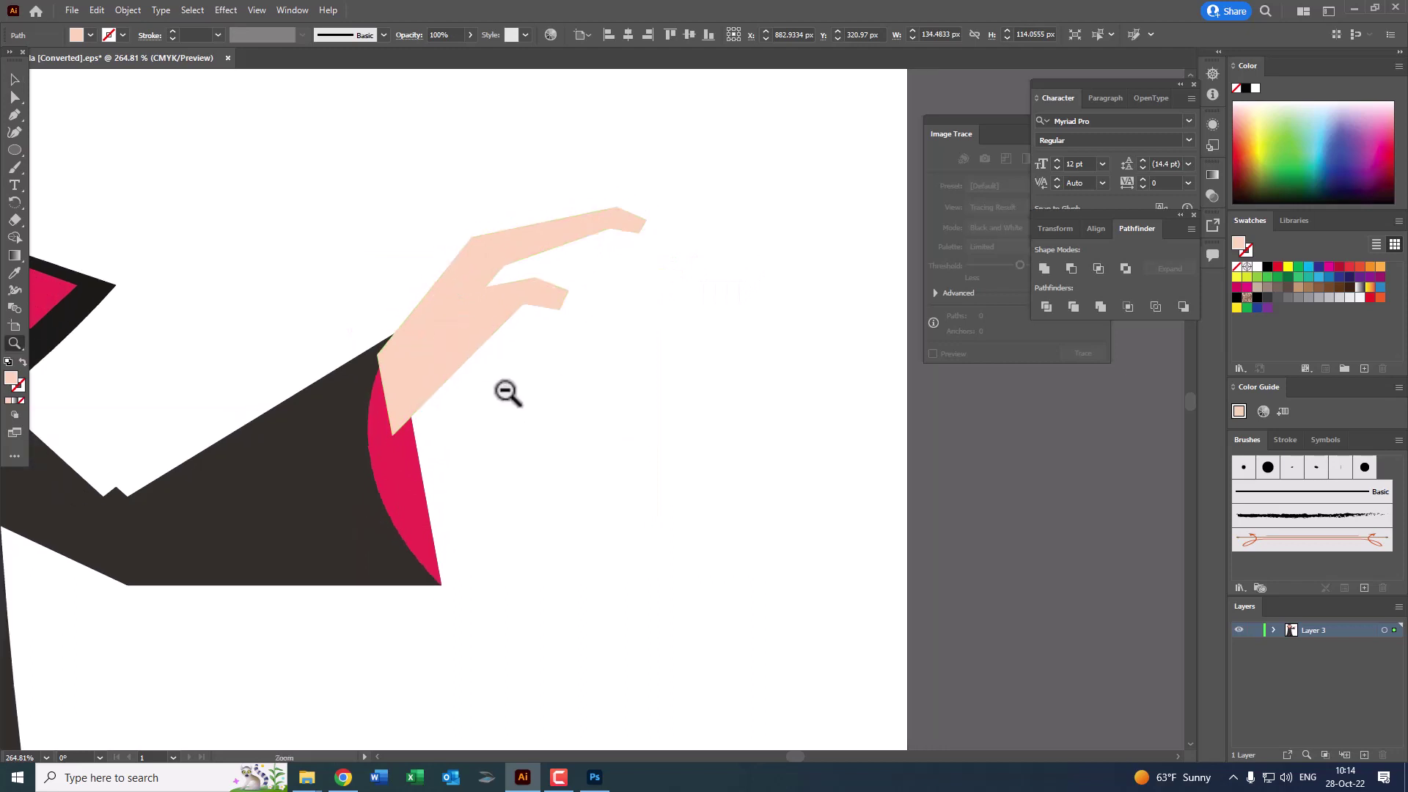
pyautogui.scroll(-3, 506, 393)
pyautogui.scroll(4, 468, 433)
pyautogui.scroll(1, 468, 432)
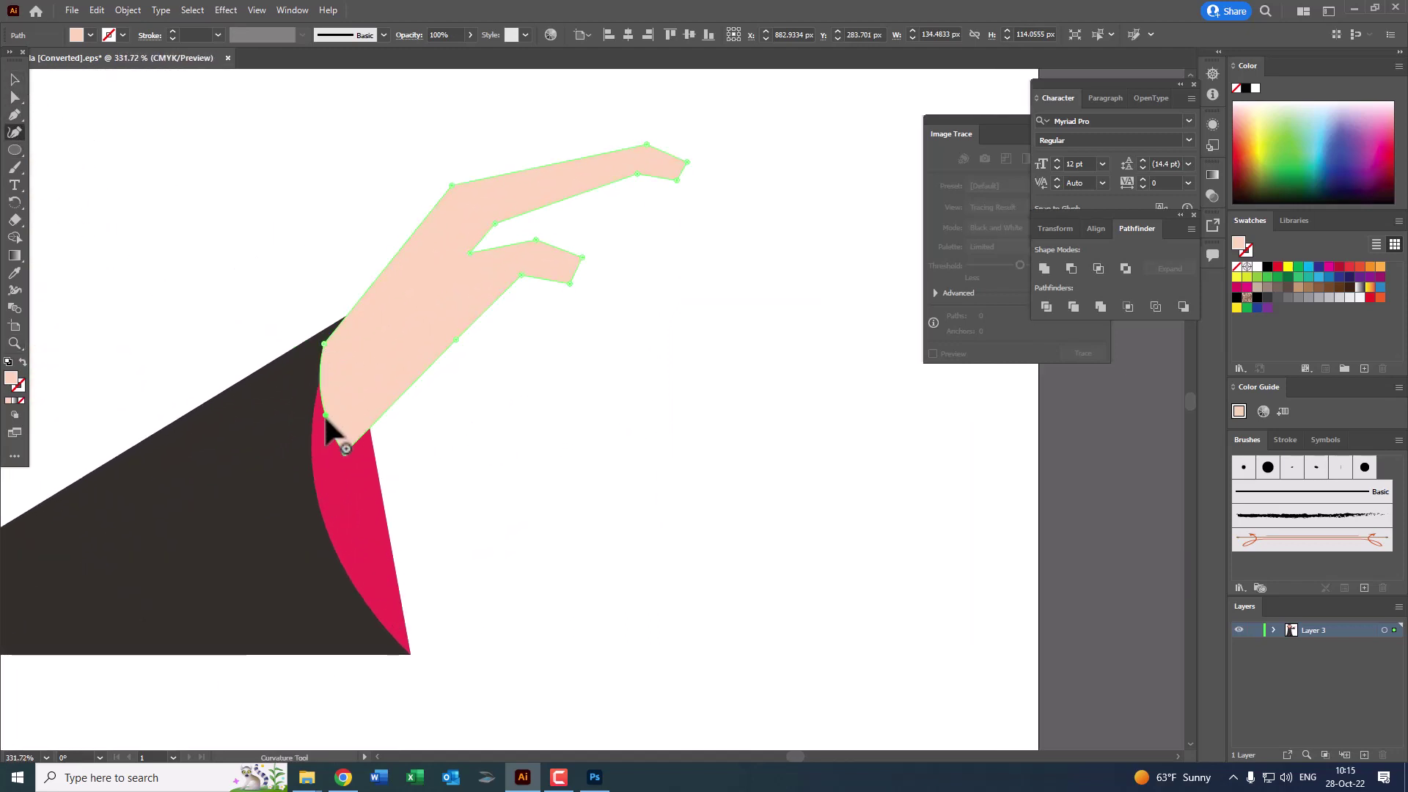
pyautogui.moveTo(323, 344); pyautogui.dragTo(350, 315)
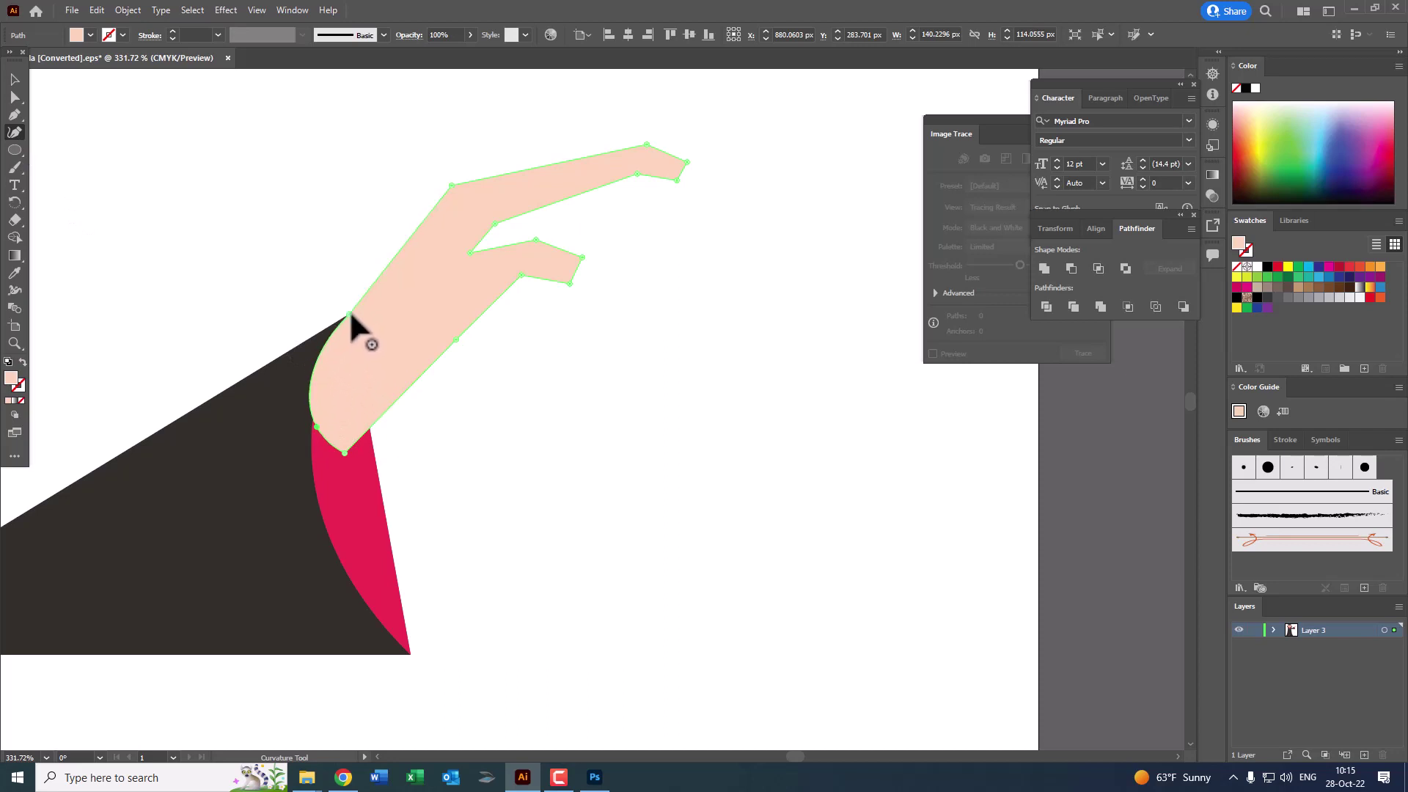
pyautogui.moveTo(308, 506); pyautogui.dragTo(317, 498)
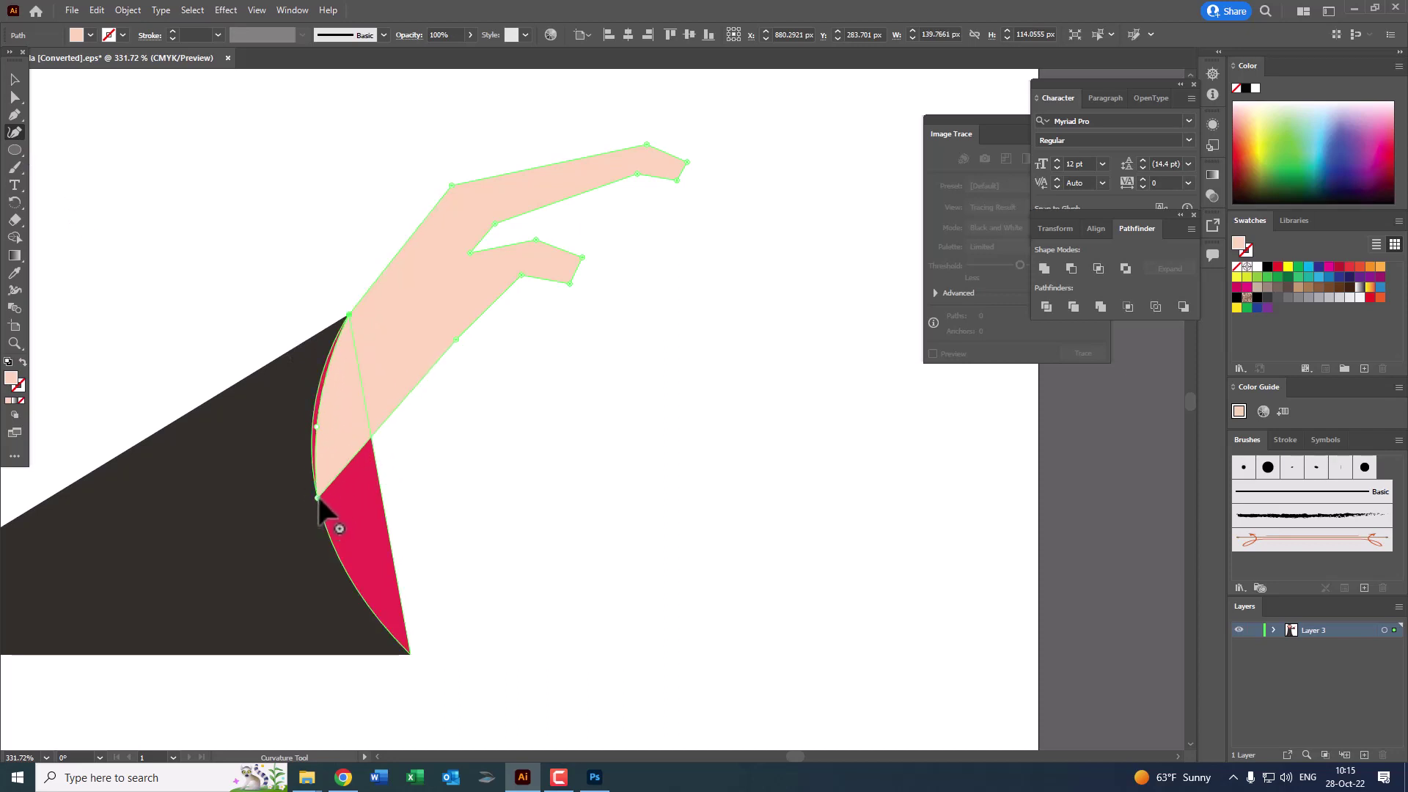
pyautogui.press('z')
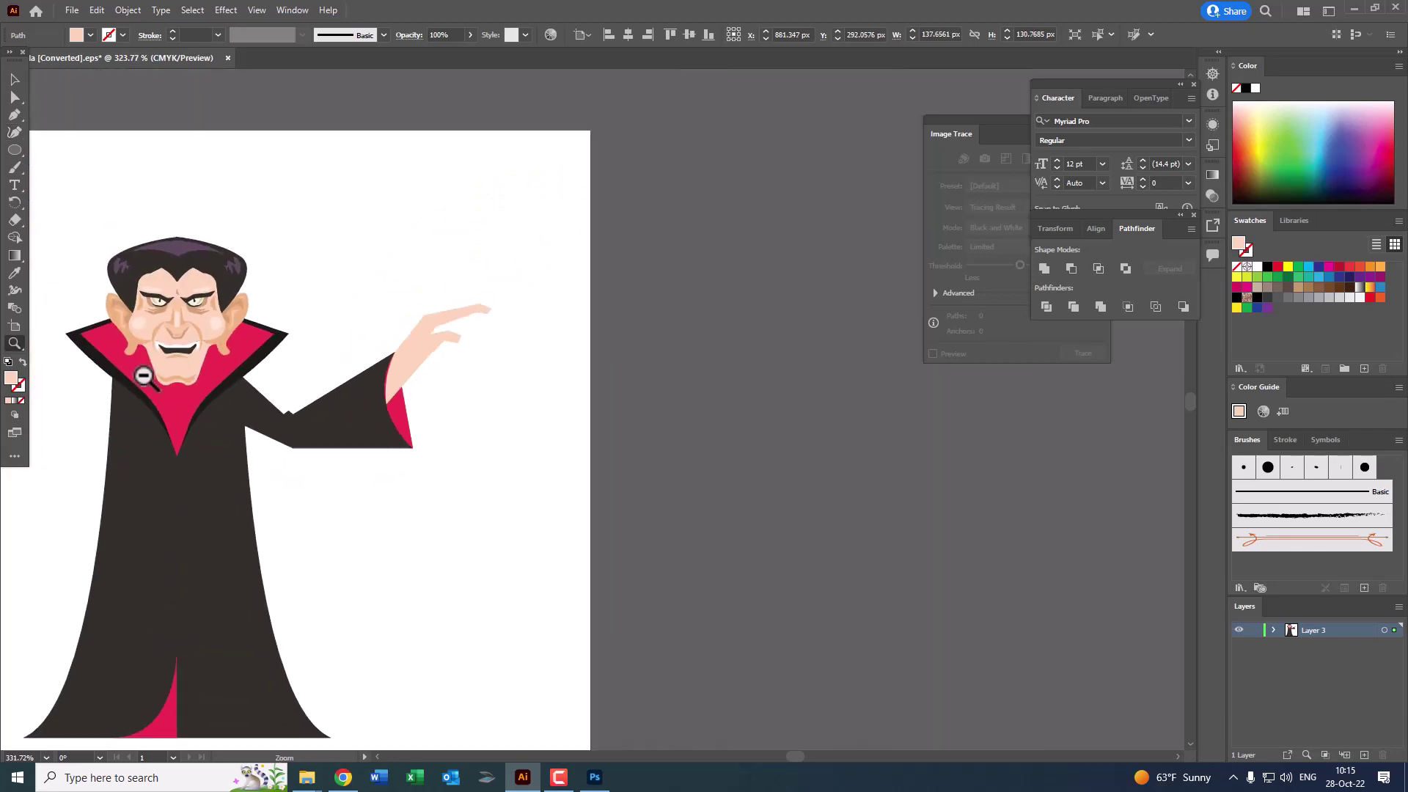
pyautogui.click(374, 490)
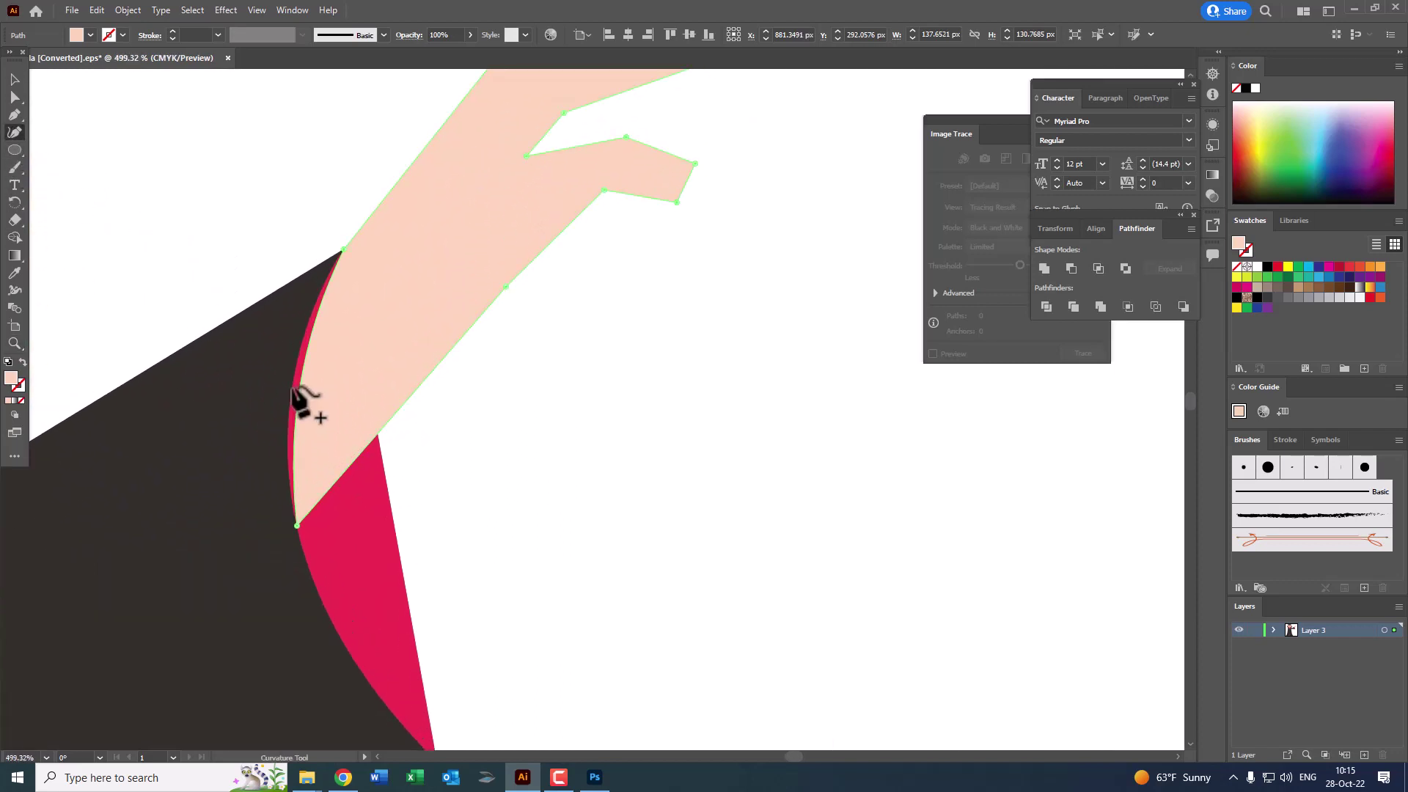
pyautogui.moveTo(298, 402); pyautogui.dragTo(289, 400)
pyautogui.press('z')
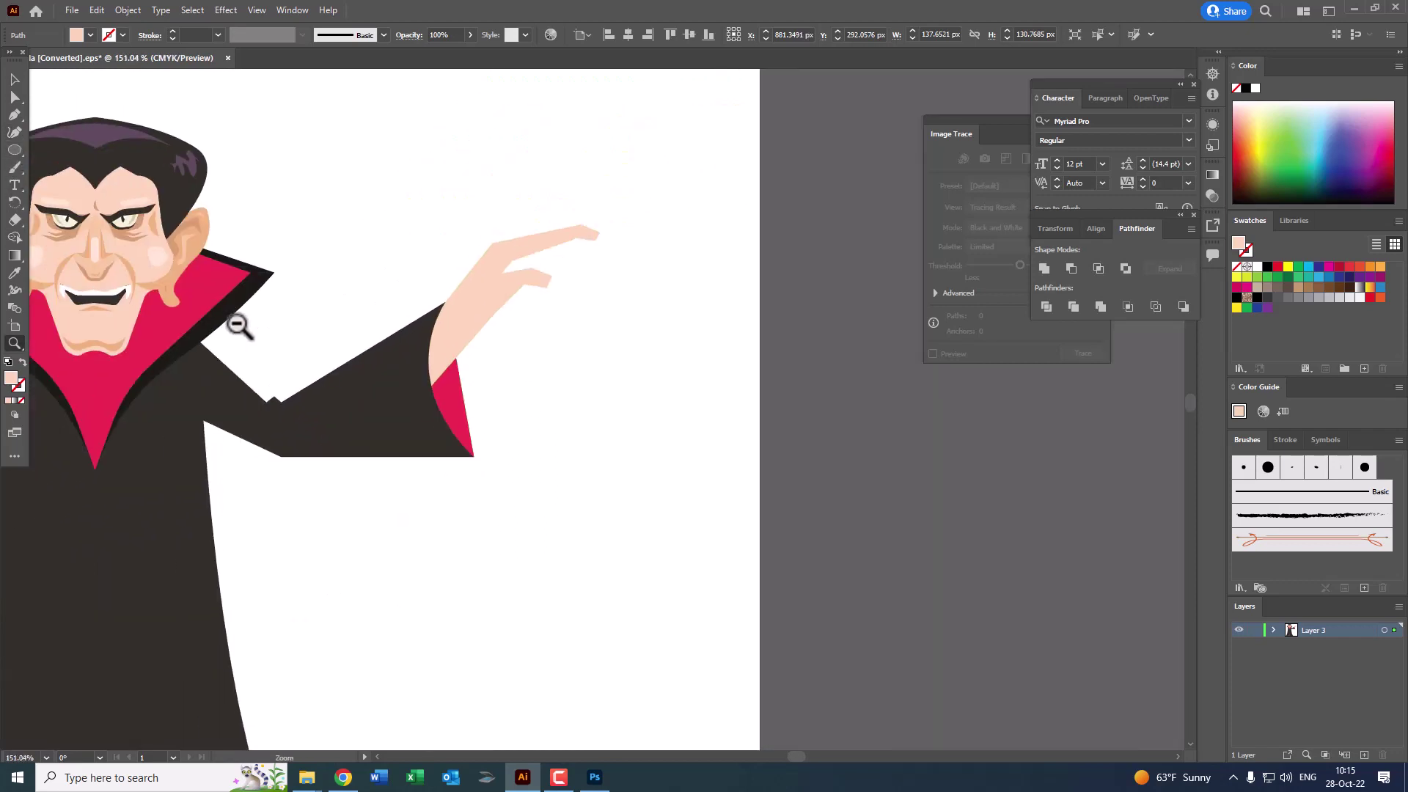
pyautogui.moveTo(235, 314); pyautogui.dragTo(399, 277)
# Step: Outline a new pointed back finger extending from the hand
pyautogui.click(14, 78)
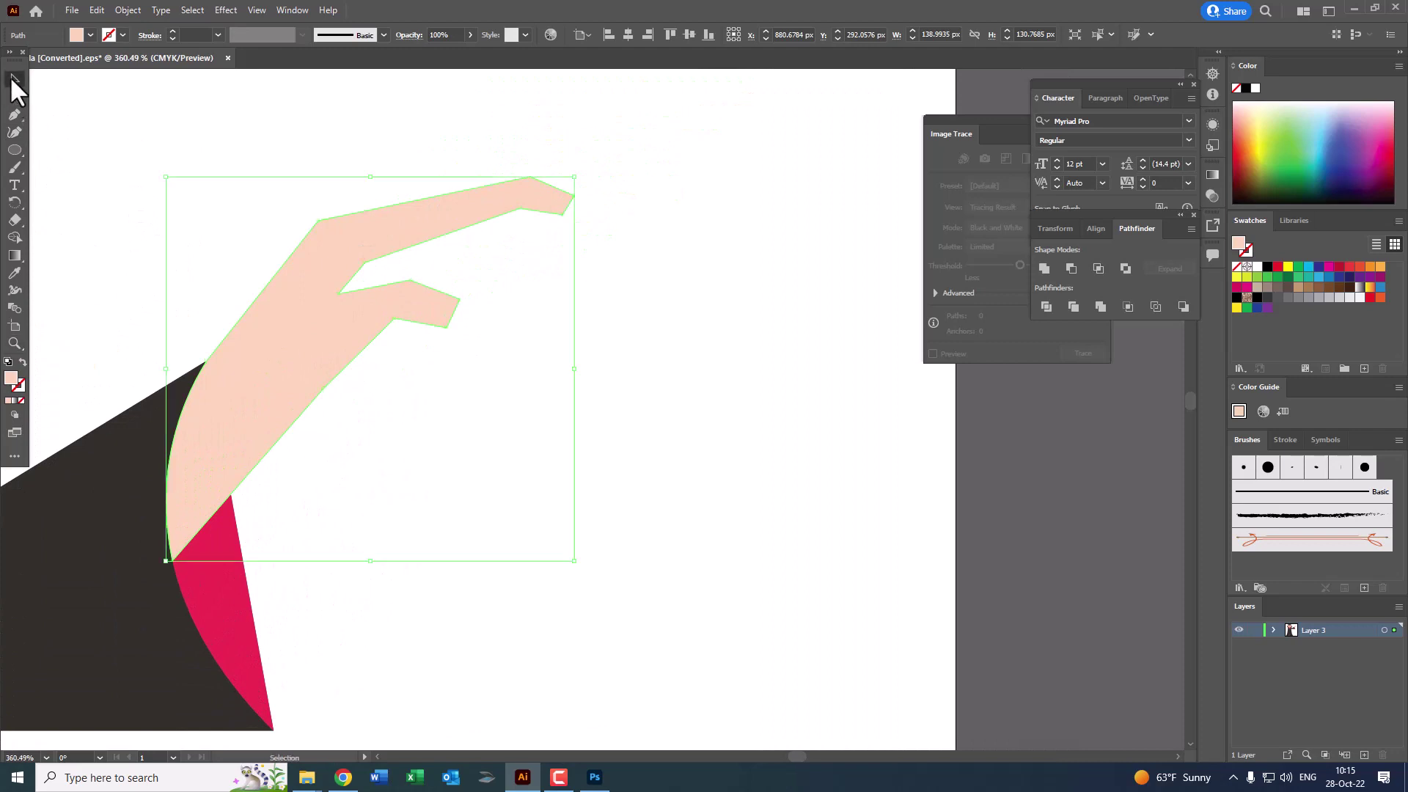
pyautogui.click(195, 217)
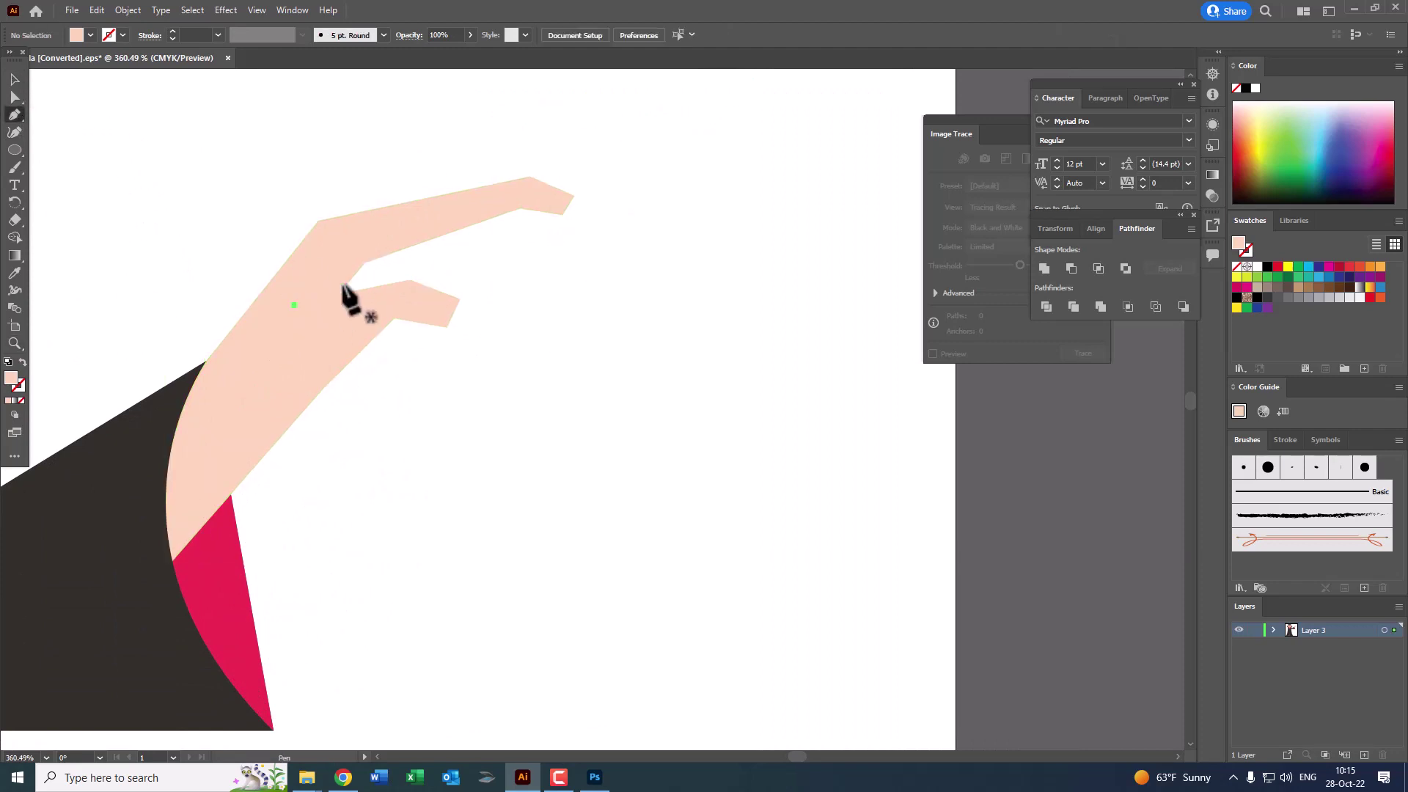
pyautogui.click(435, 227)
pyautogui.click(580, 245)
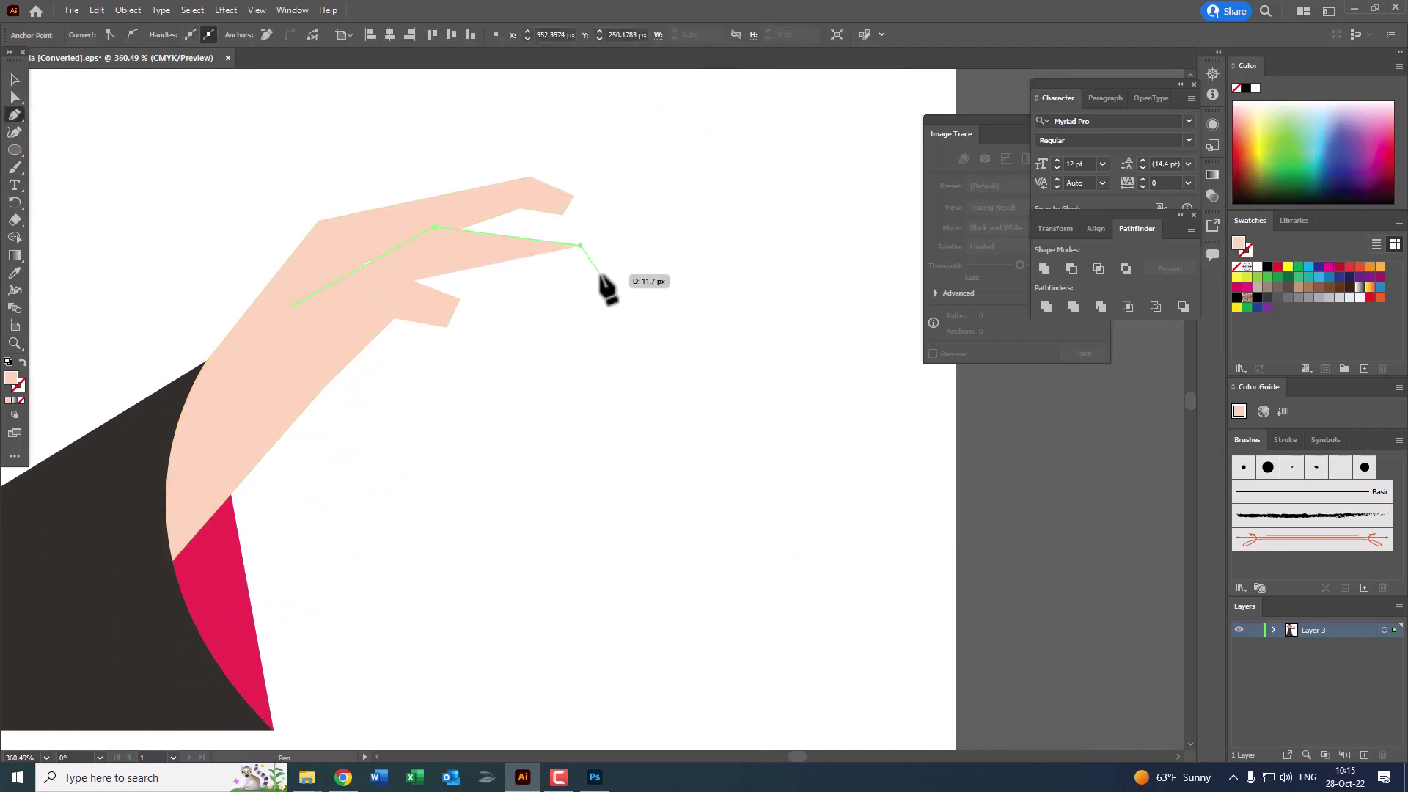
pyautogui.click(600, 274)
pyautogui.click(575, 300)
pyautogui.click(531, 274)
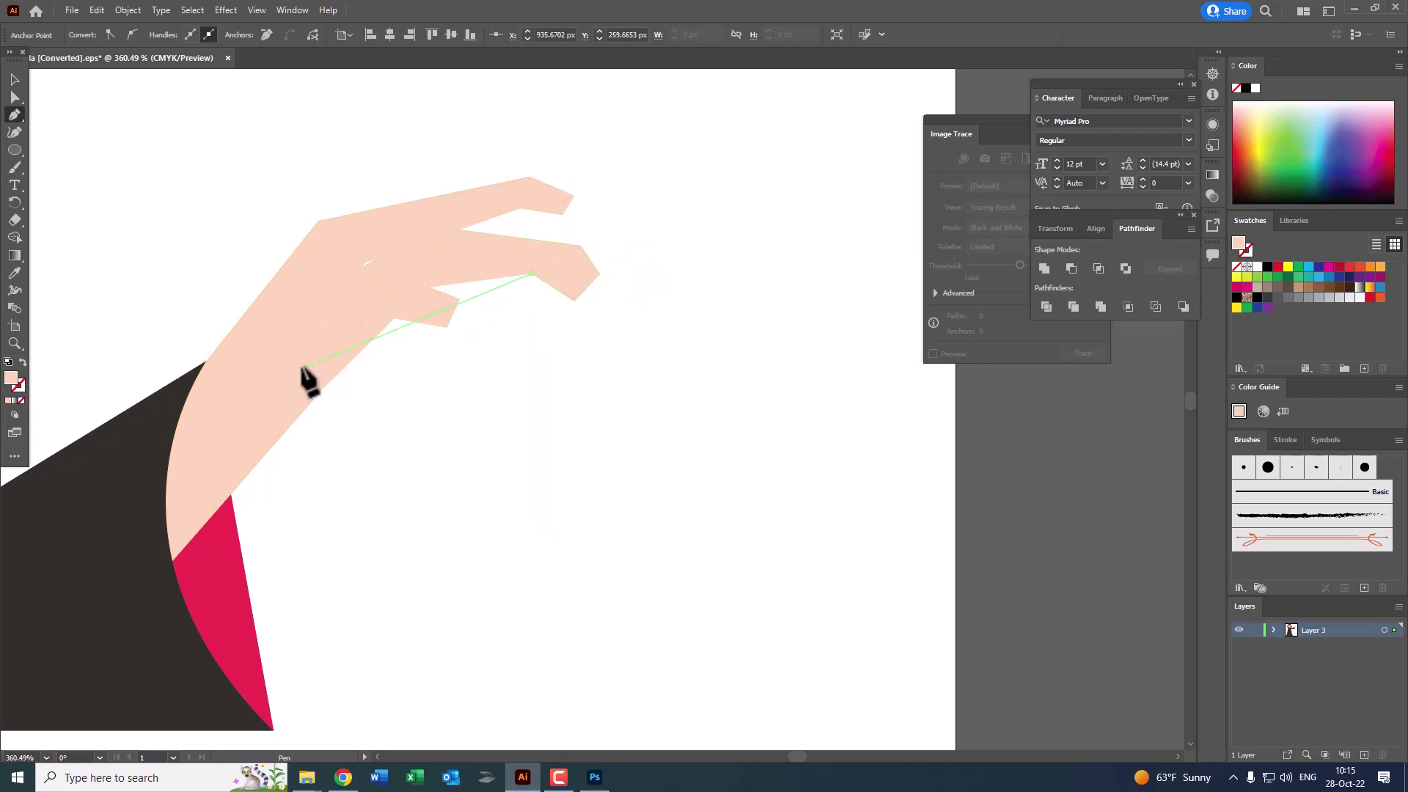
pyautogui.click(303, 367)
pyautogui.click(299, 314)
pyautogui.press('z')
pyautogui.scroll(-5, 276, 390)
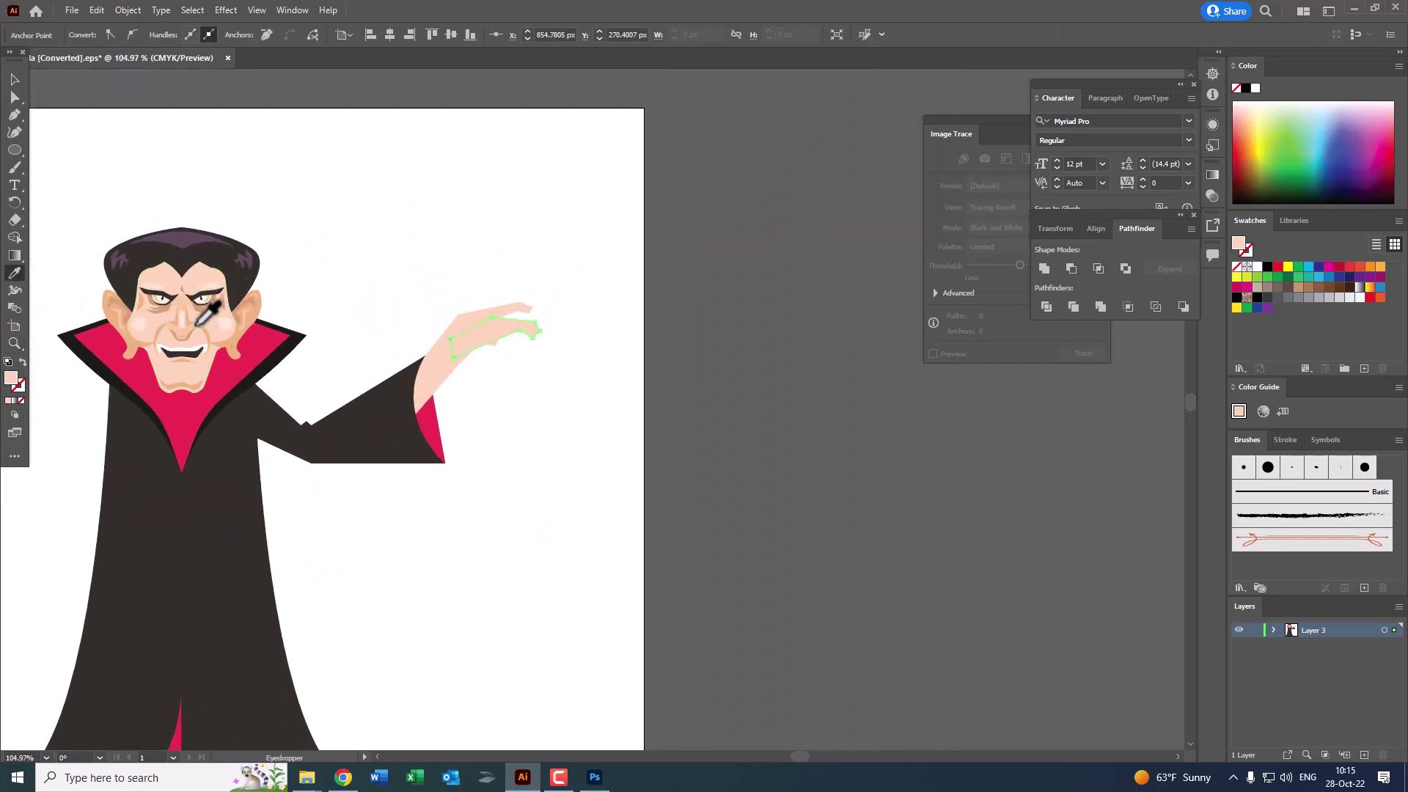
pyautogui.press('z')
pyautogui.scroll(5, 485, 337)
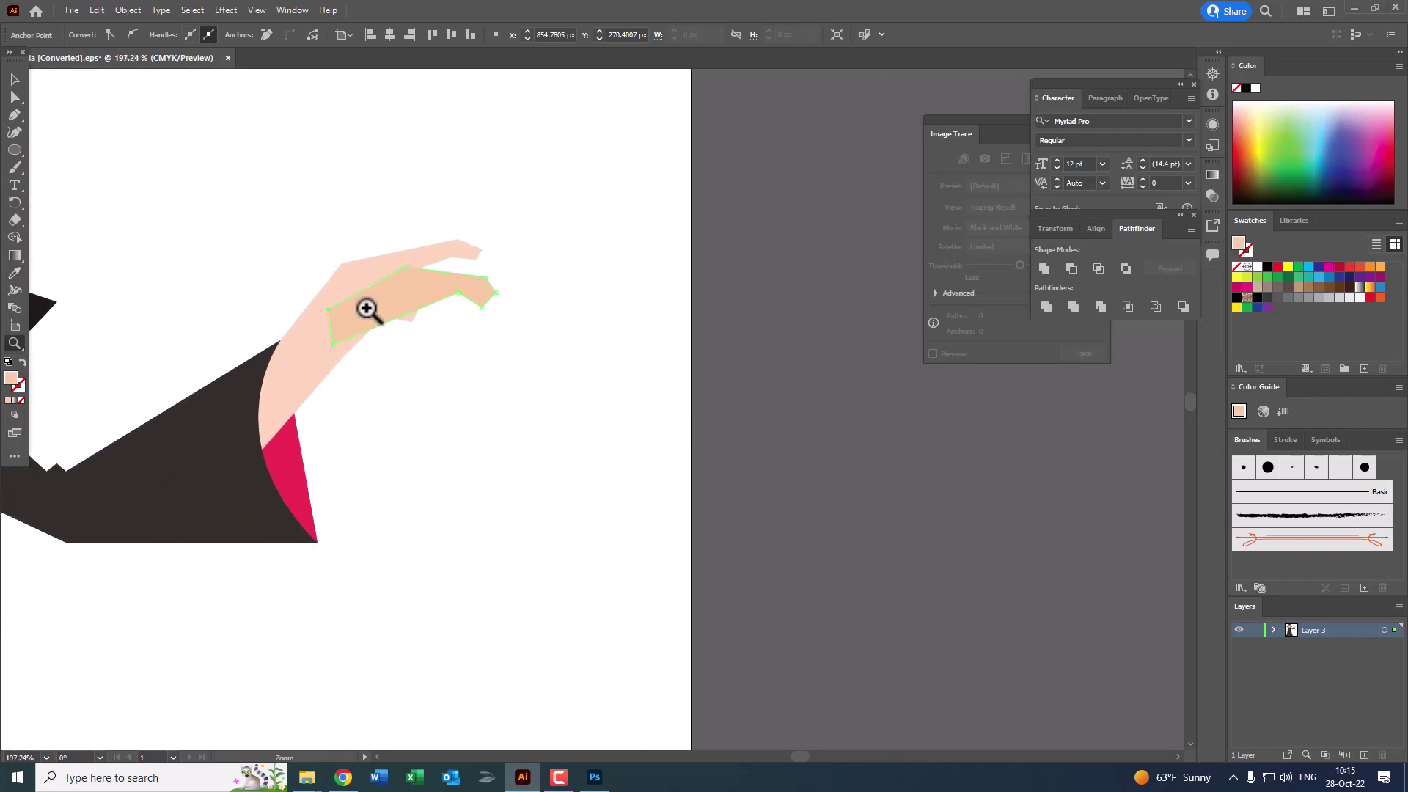
# Step: Send the new finger behind the hand with Arrange > Send to Back
pyautogui.click(128, 10)
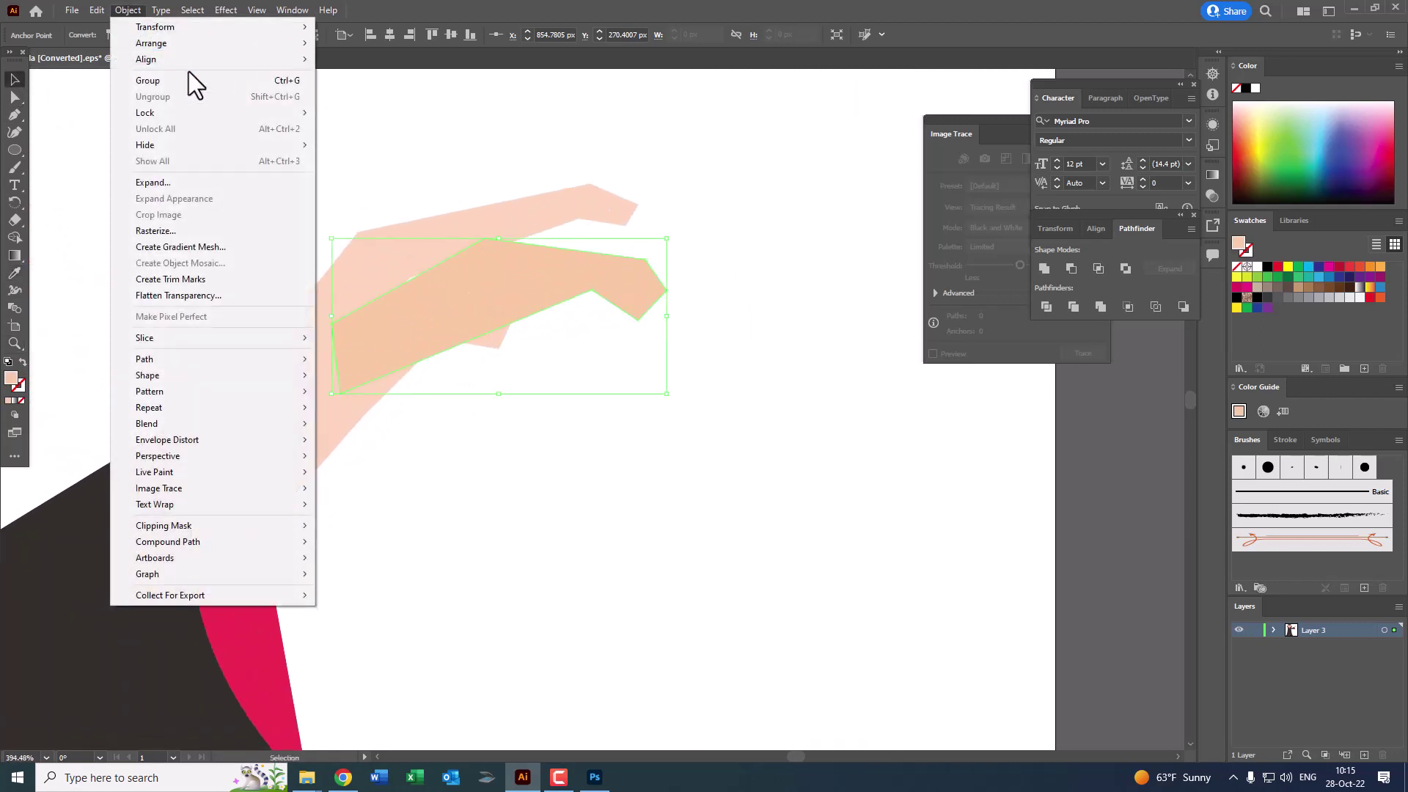
pyautogui.click(631, 319)
pyautogui.click(558, 293)
pyautogui.click(127, 9)
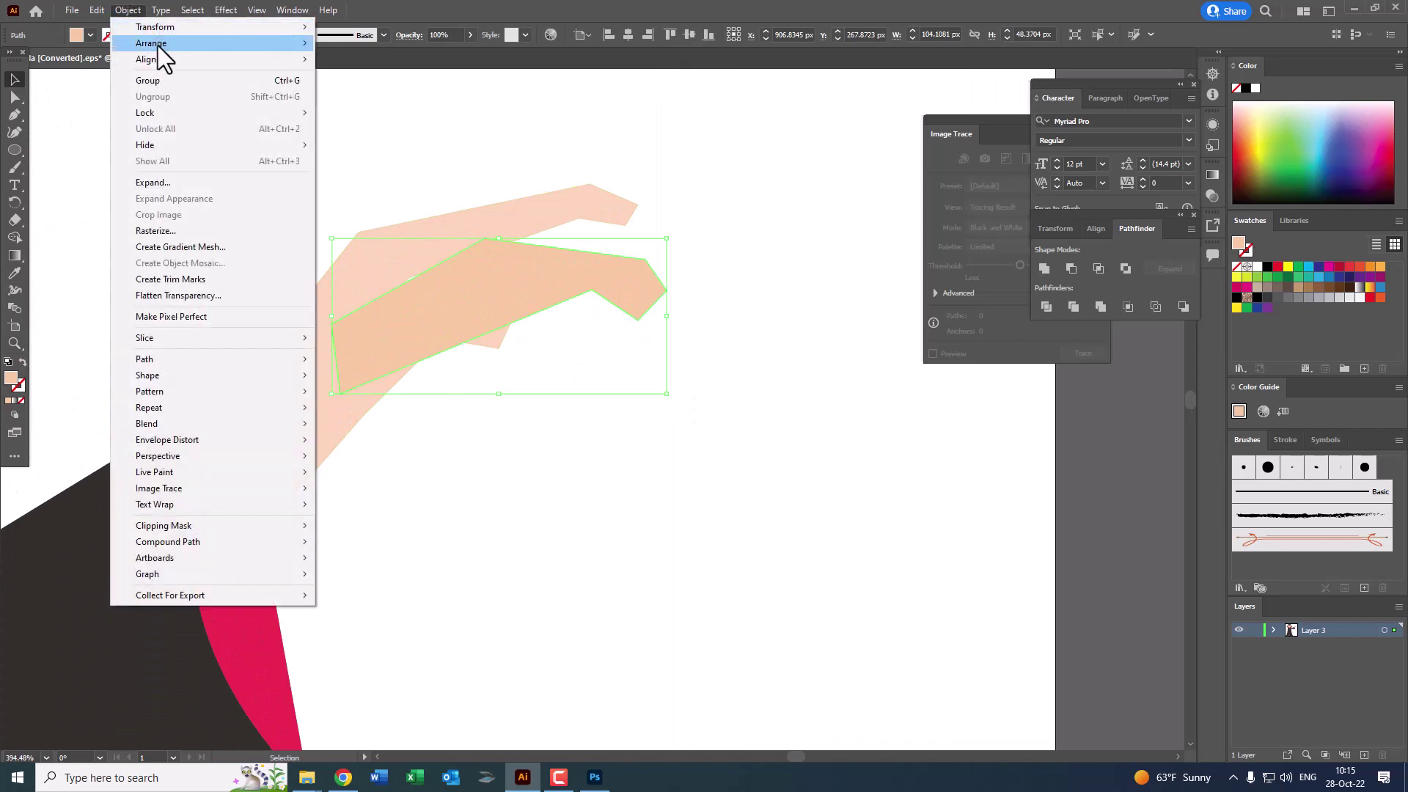
pyautogui.click(435, 88)
pyautogui.keyDown('shift'); pyautogui.click(503, 252); pyautogui.keyUp('shift')
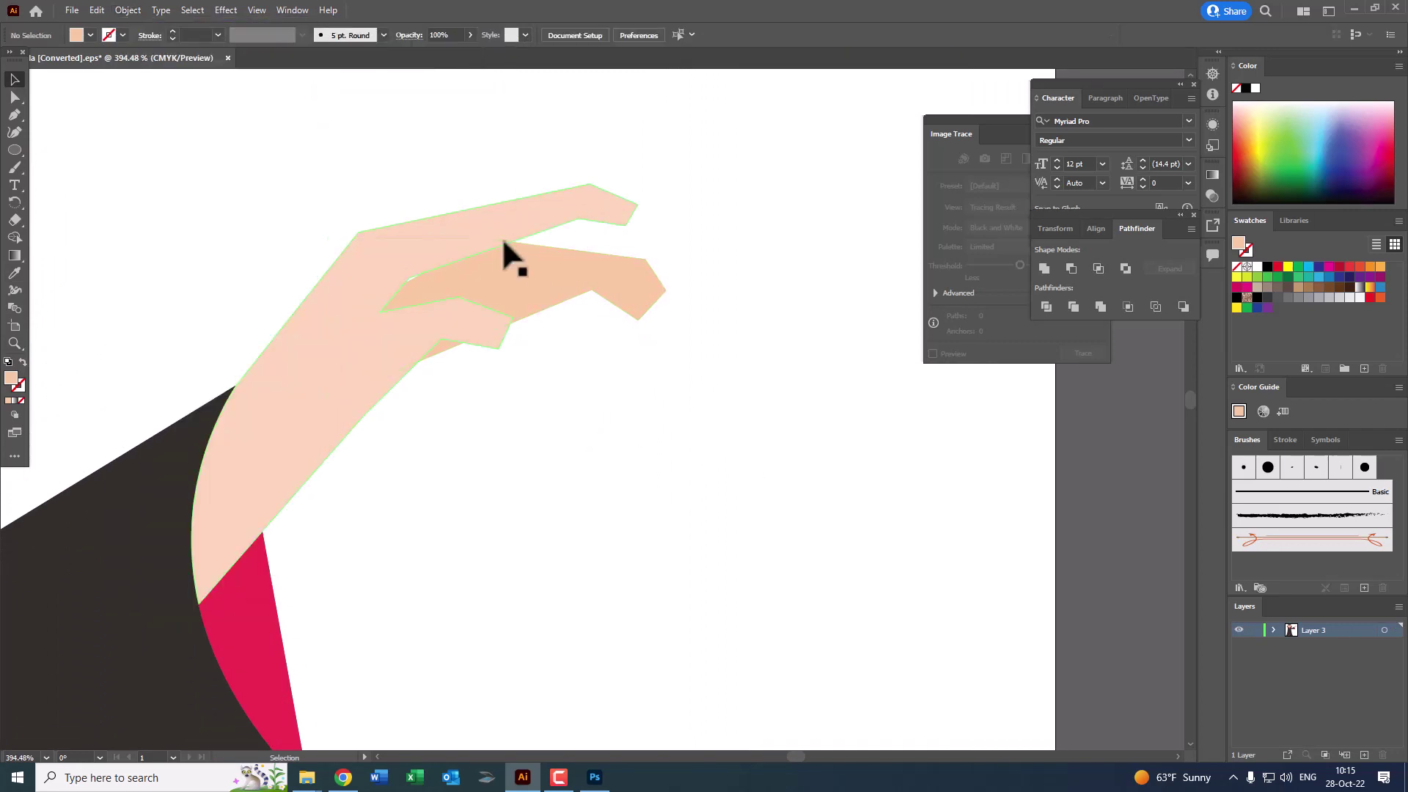
# Step: Reshape the back finger's anchors, curving its lower edge and pulling in the tip
pyautogui.click(15, 97)
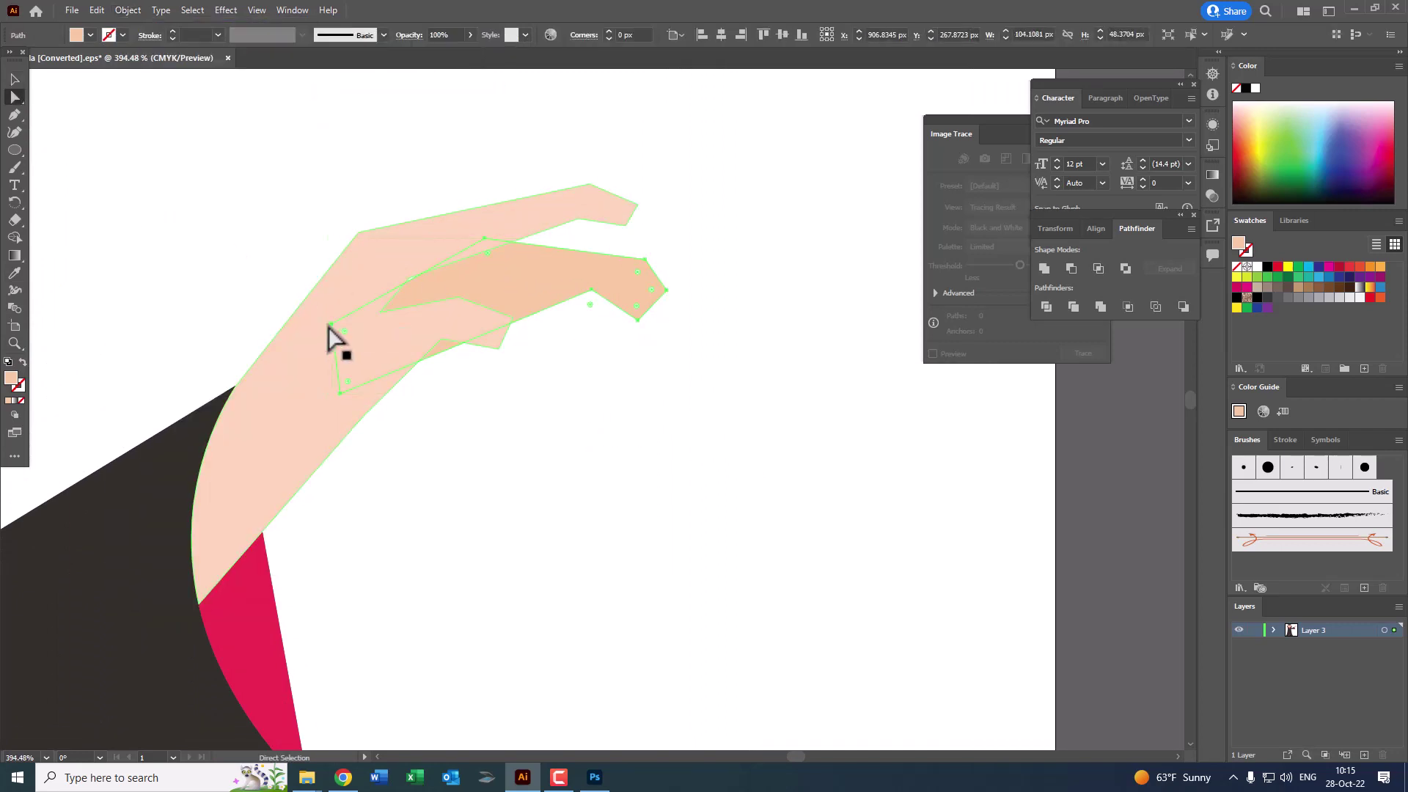
pyautogui.moveTo(335, 325); pyautogui.dragTo(335, 312)
pyautogui.press('z')
pyautogui.moveTo(616, 339); pyautogui.dragTo(669, 403)
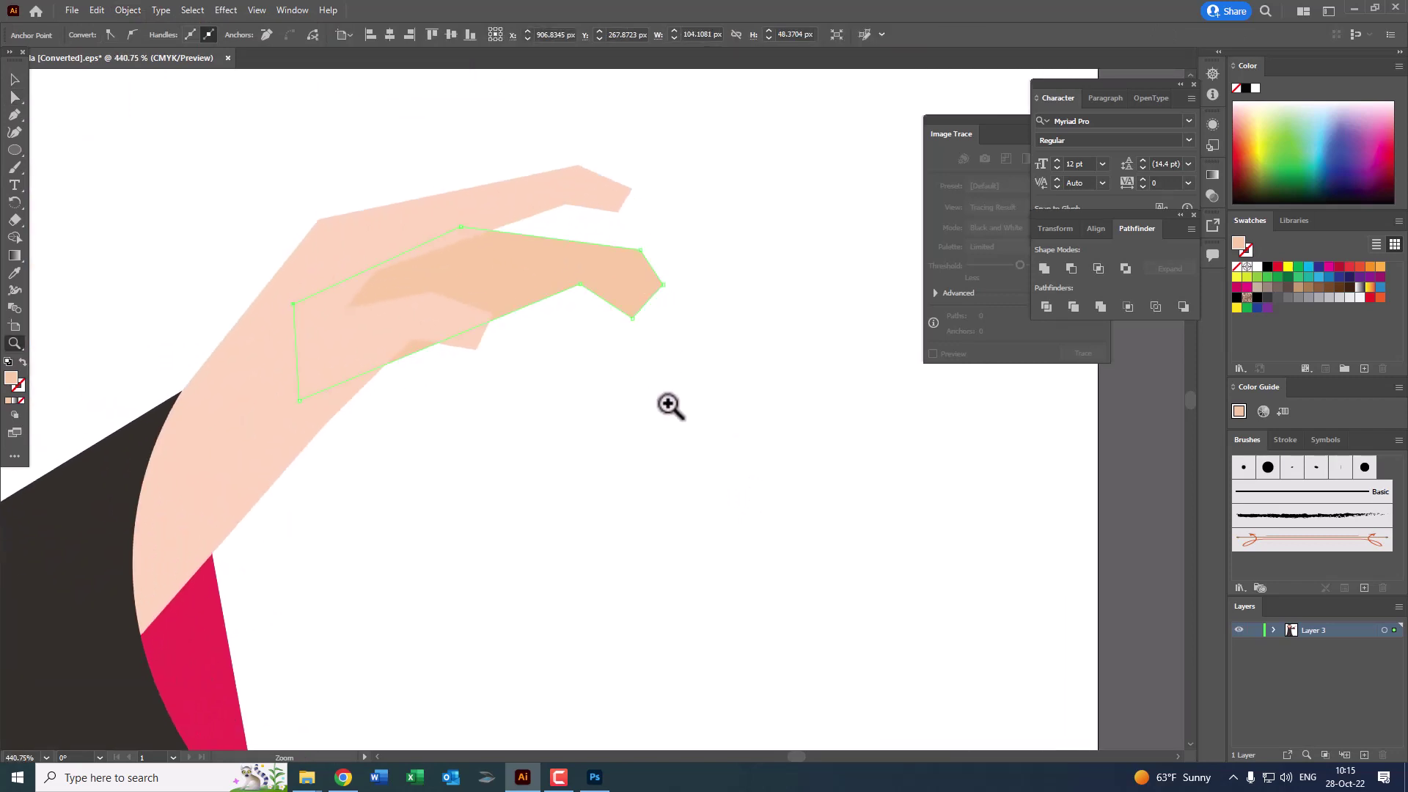
pyautogui.click(15, 132)
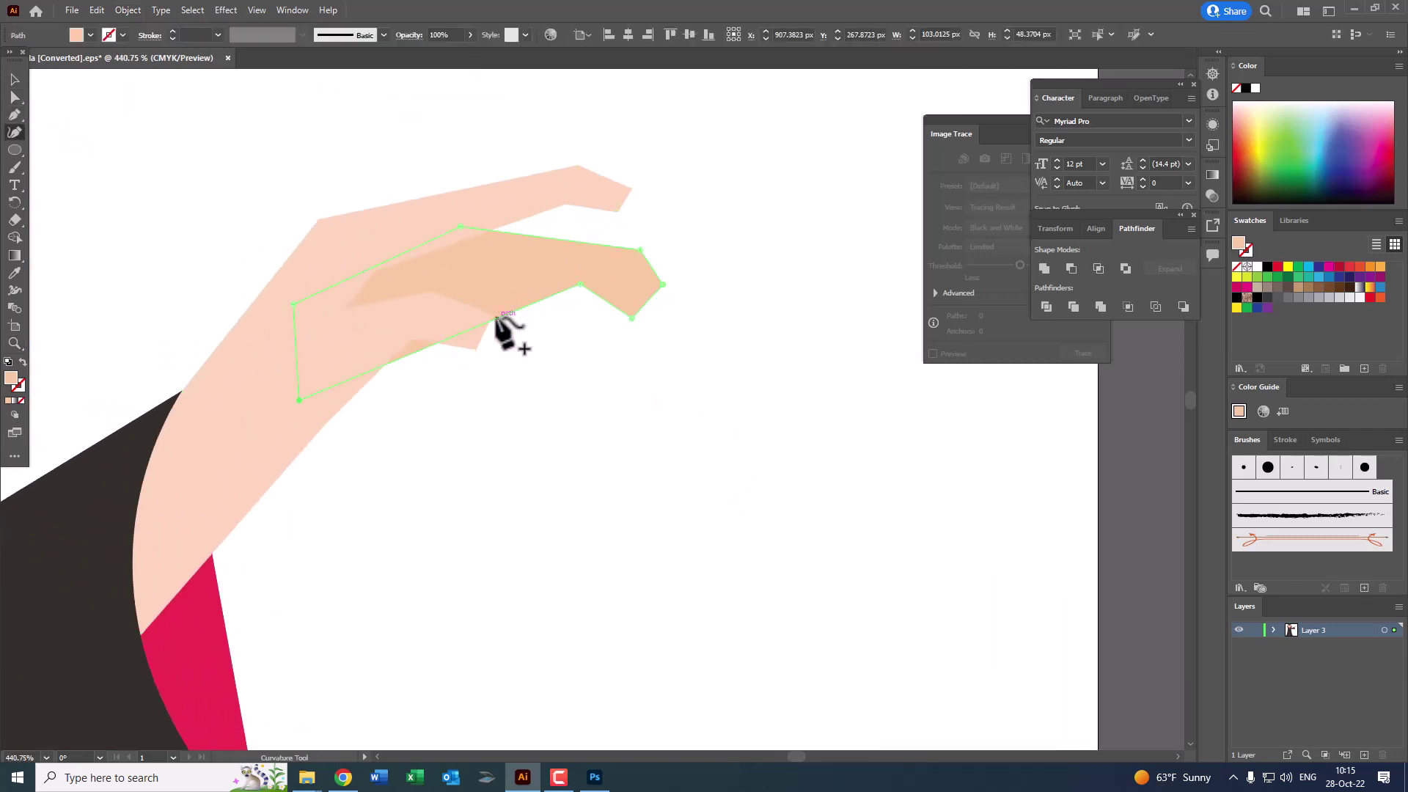
pyautogui.moveTo(500, 317); pyautogui.dragTo(439, 297)
pyautogui.hotkey('ctrl', 'z')
pyautogui.click(503, 316)
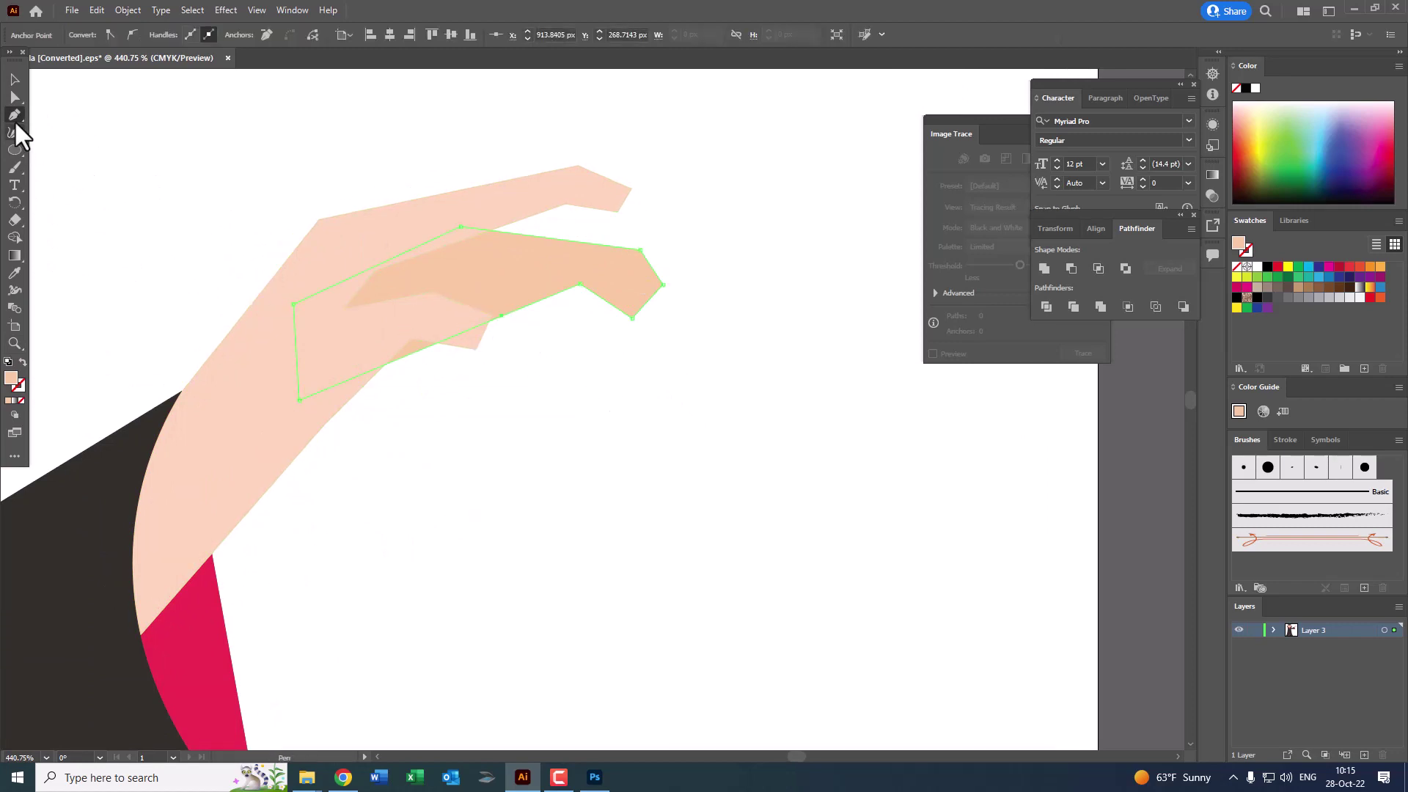
pyautogui.moveTo(505, 316); pyautogui.dragTo(431, 292)
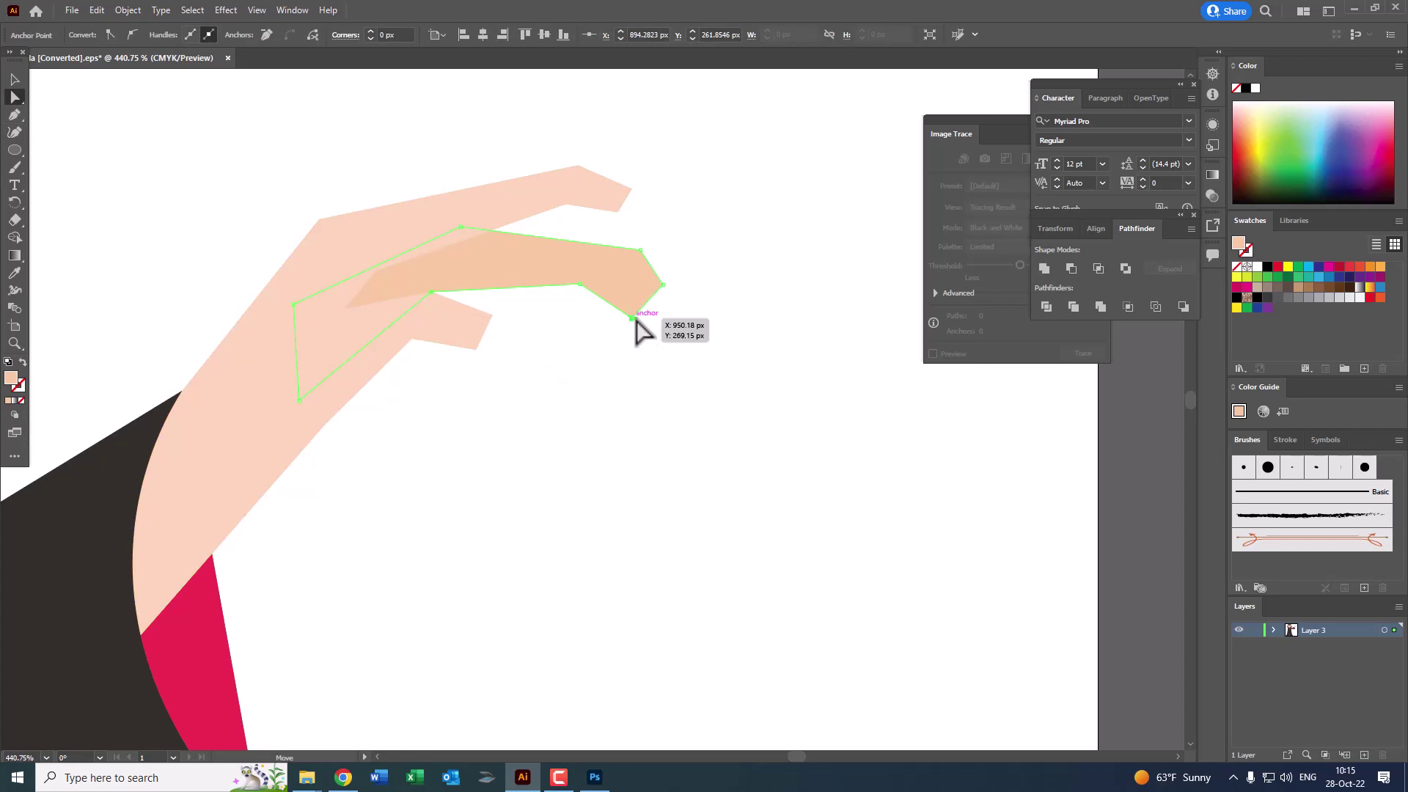
pyautogui.moveTo(632, 251); pyautogui.dragTo(604, 248)
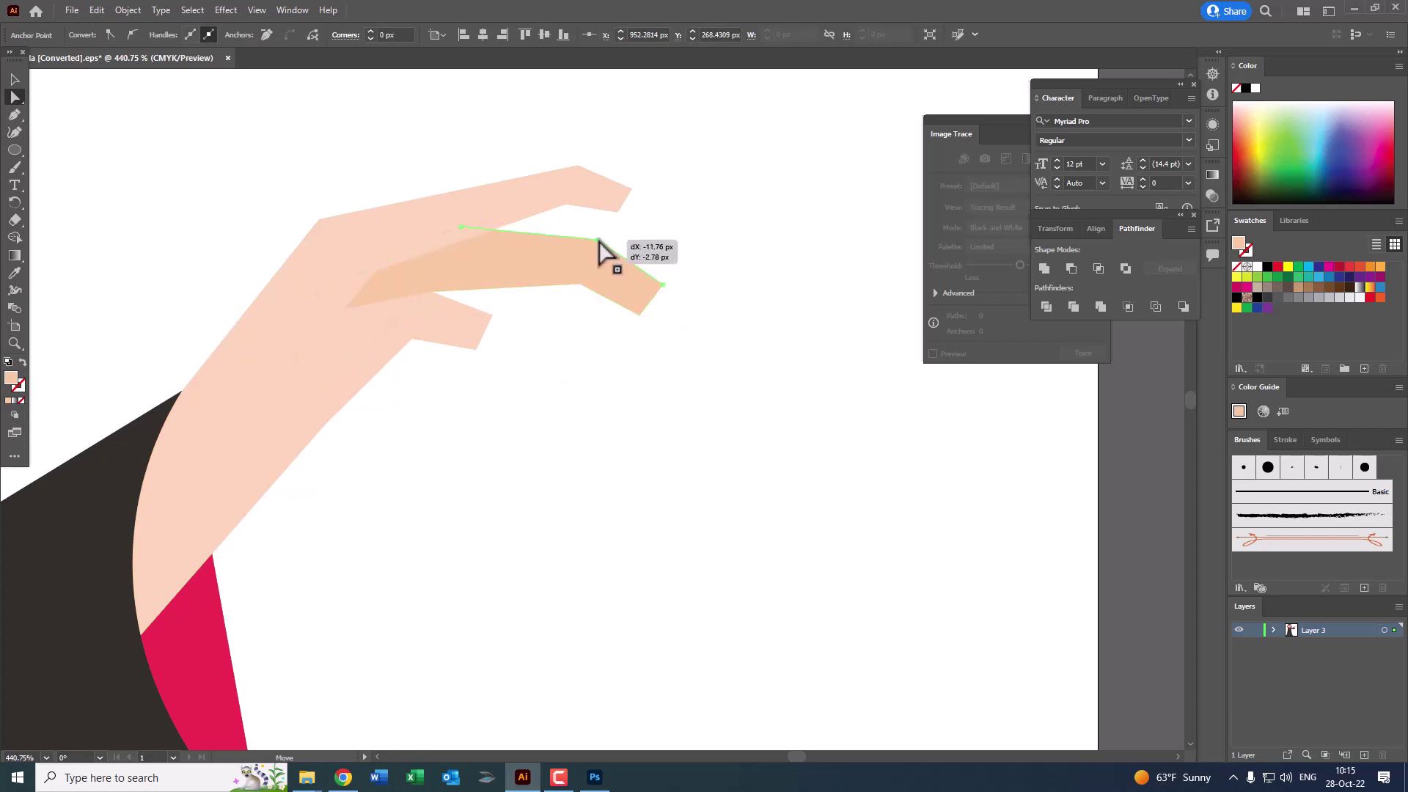
pyautogui.moveTo(577, 167)
pyautogui.mouseDown()
pyautogui.moveTo(550, 160)
pyautogui.moveTo(566, 164)
pyautogui.mouseUp()
# Step: Zoom back out over the hand and select the back finger
pyautogui.press('z')
pyautogui.moveTo(601, 394); pyautogui.dragTo(455, 371)
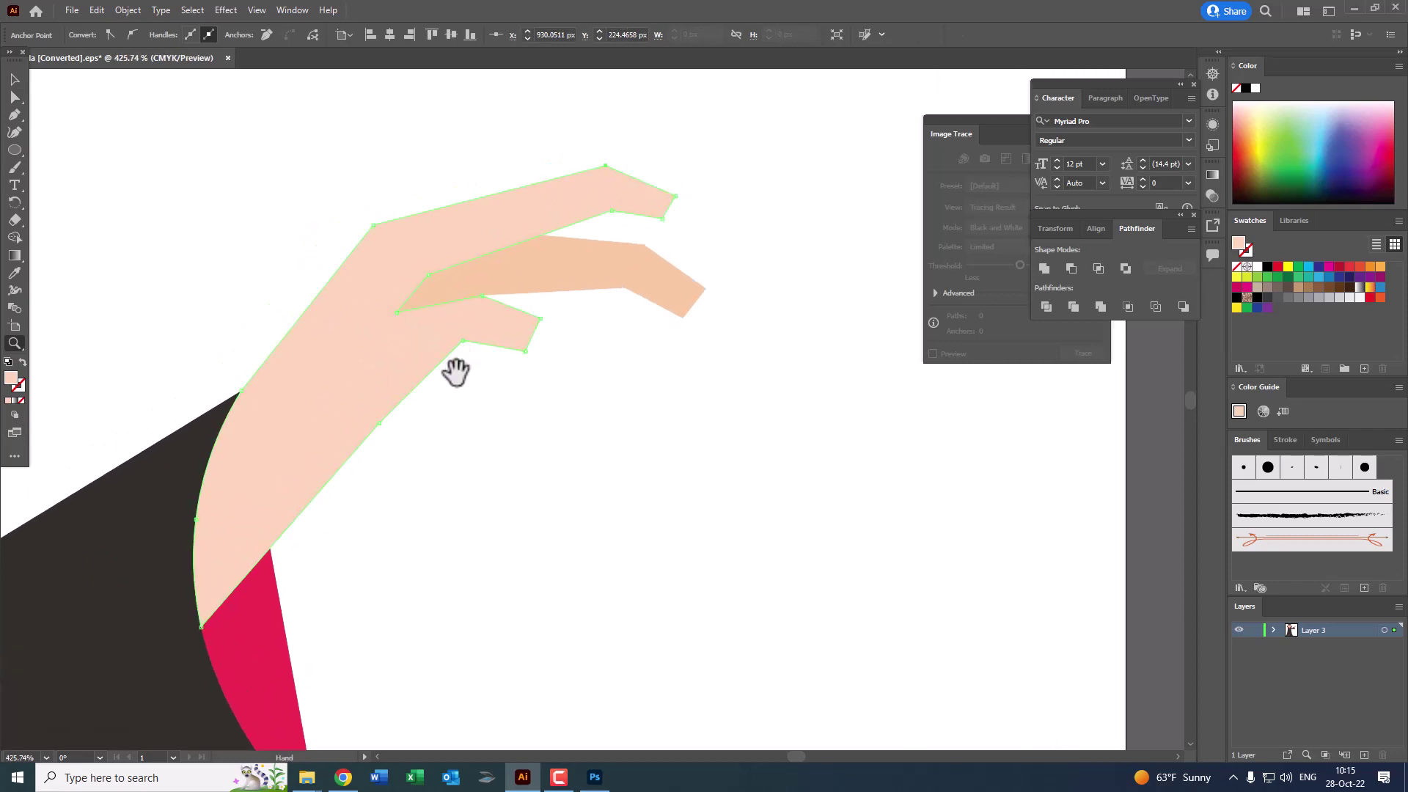
pyautogui.keyDown('alt'); pyautogui.click(465, 324); pyautogui.keyUp('alt')
pyautogui.click(15, 78)
pyautogui.click(649, 293)
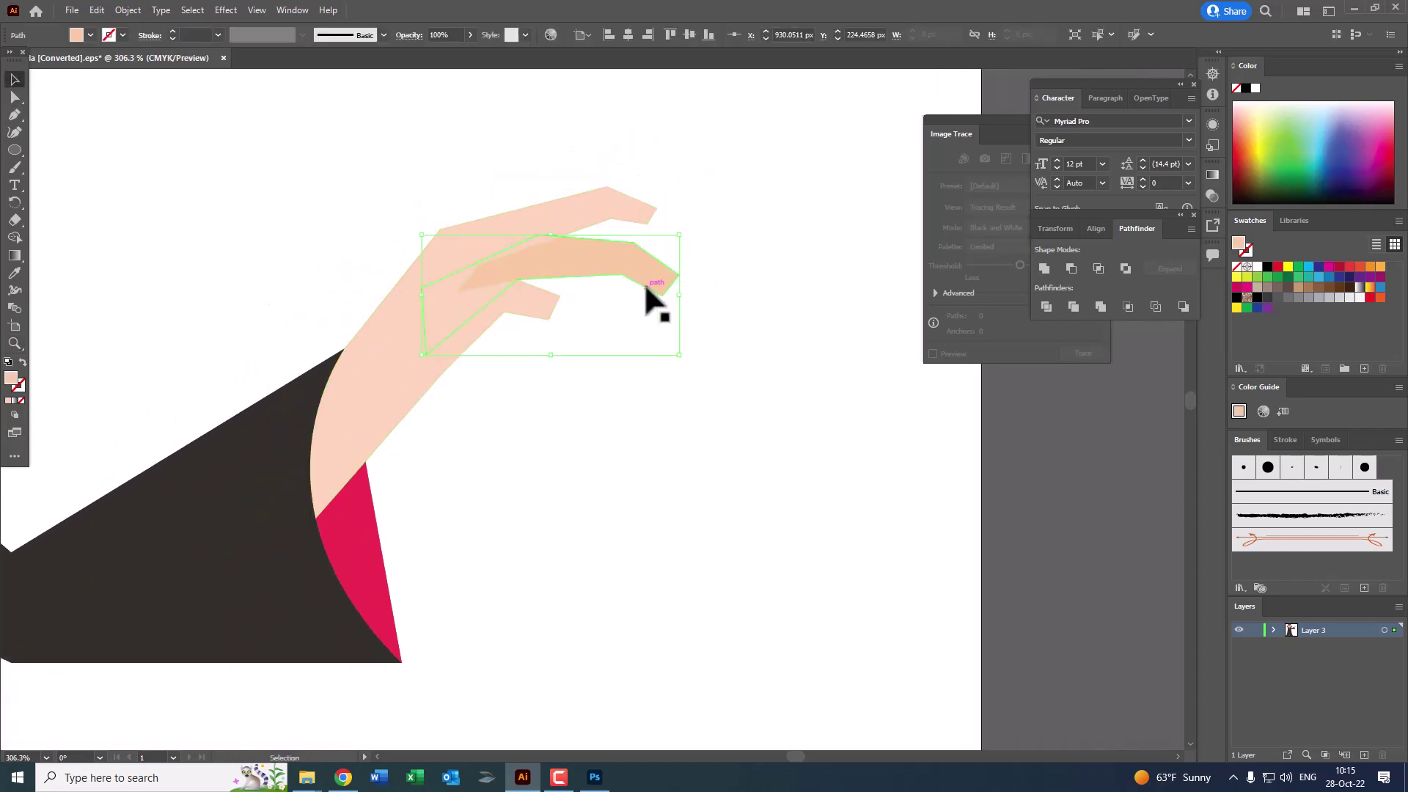
pyautogui.click(128, 10)
pyautogui.moveTo(97, 10)
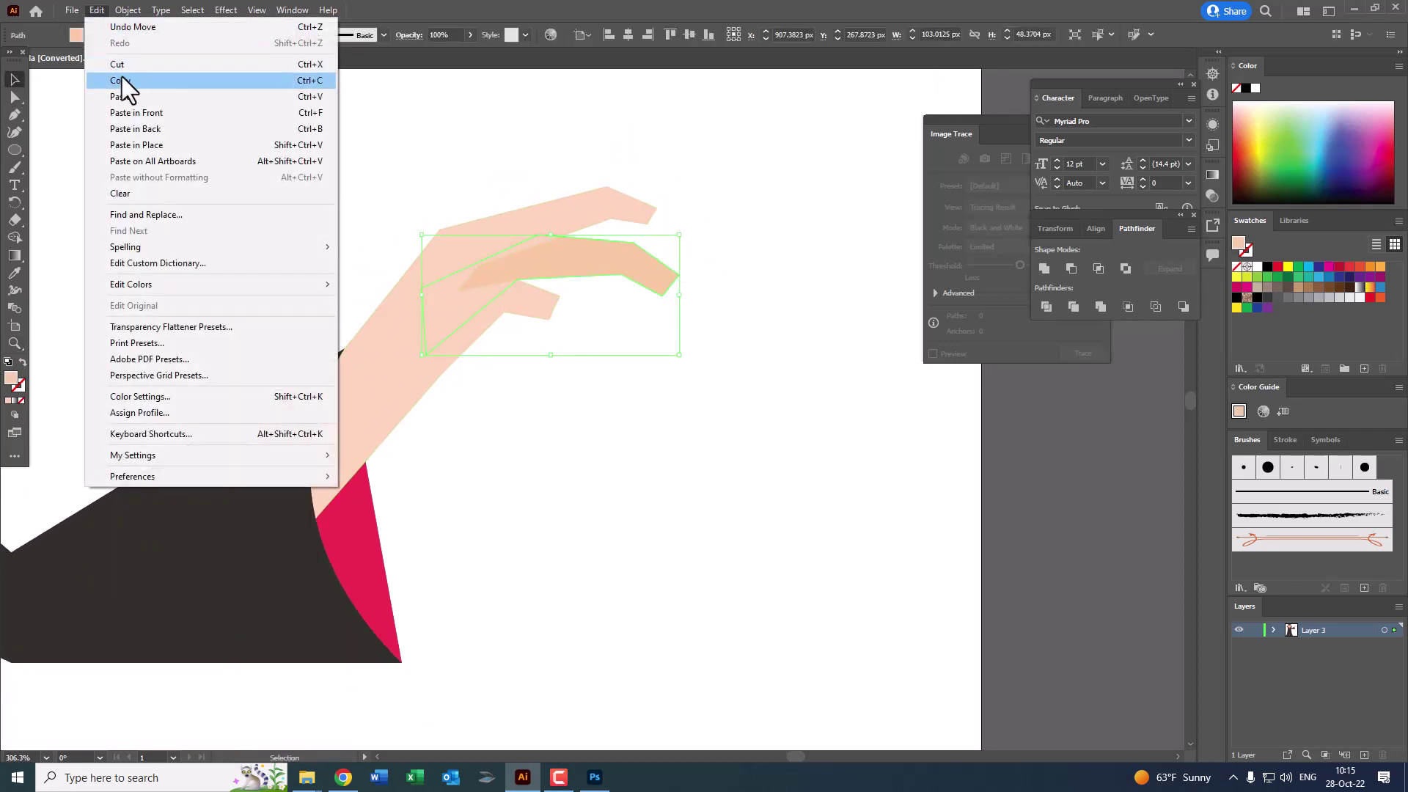
# Step: Copy the finger, paste it behind, then rotate and move it down as a third finger
pyautogui.click(122, 76)
pyautogui.click(96, 10)
pyautogui.click(183, 129)
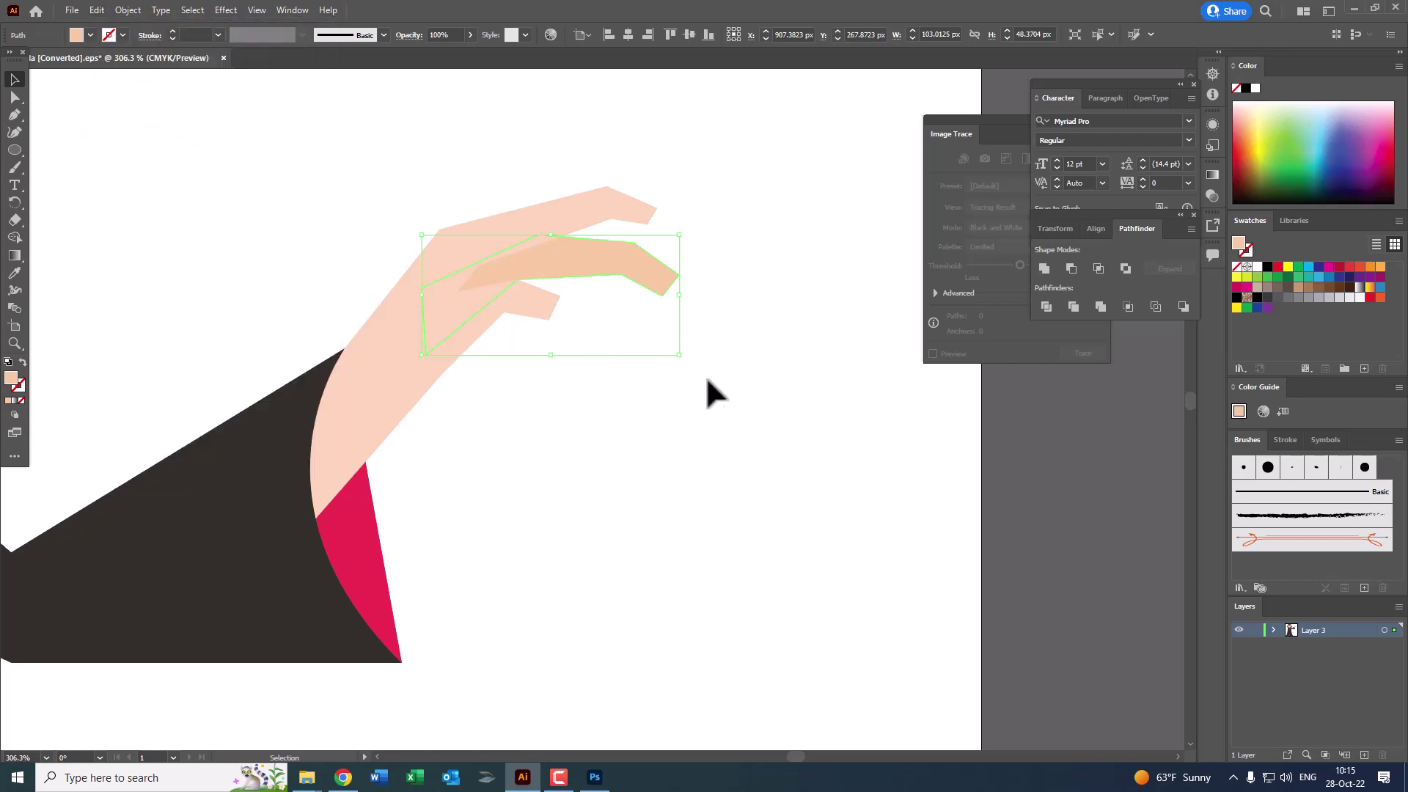
pyautogui.moveTo(688, 363); pyautogui.dragTo(679, 381)
pyautogui.moveTo(652, 298); pyautogui.dragTo(617, 350)
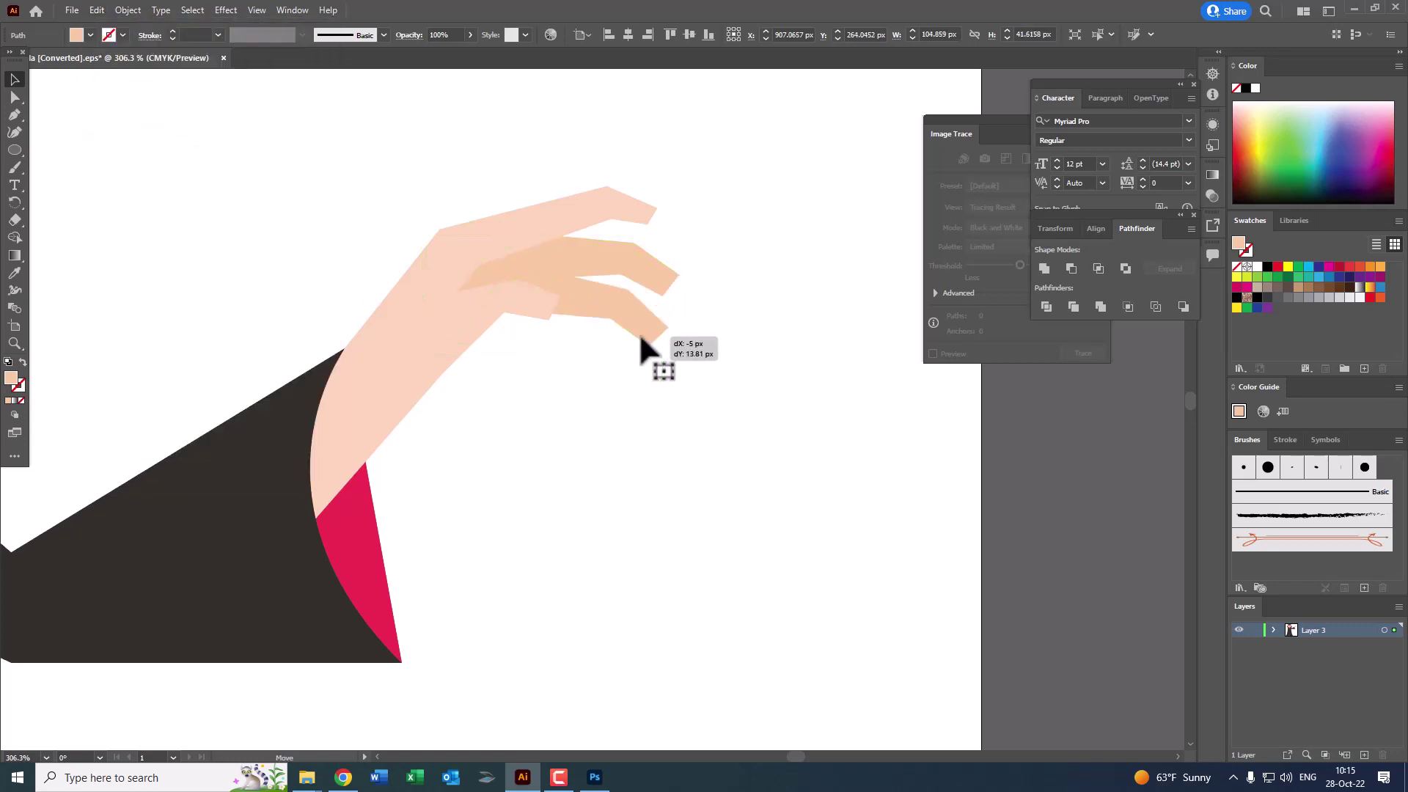
# Step: Sample the face's skin tone and give the finger a darker tan fill
pyautogui.press('z')
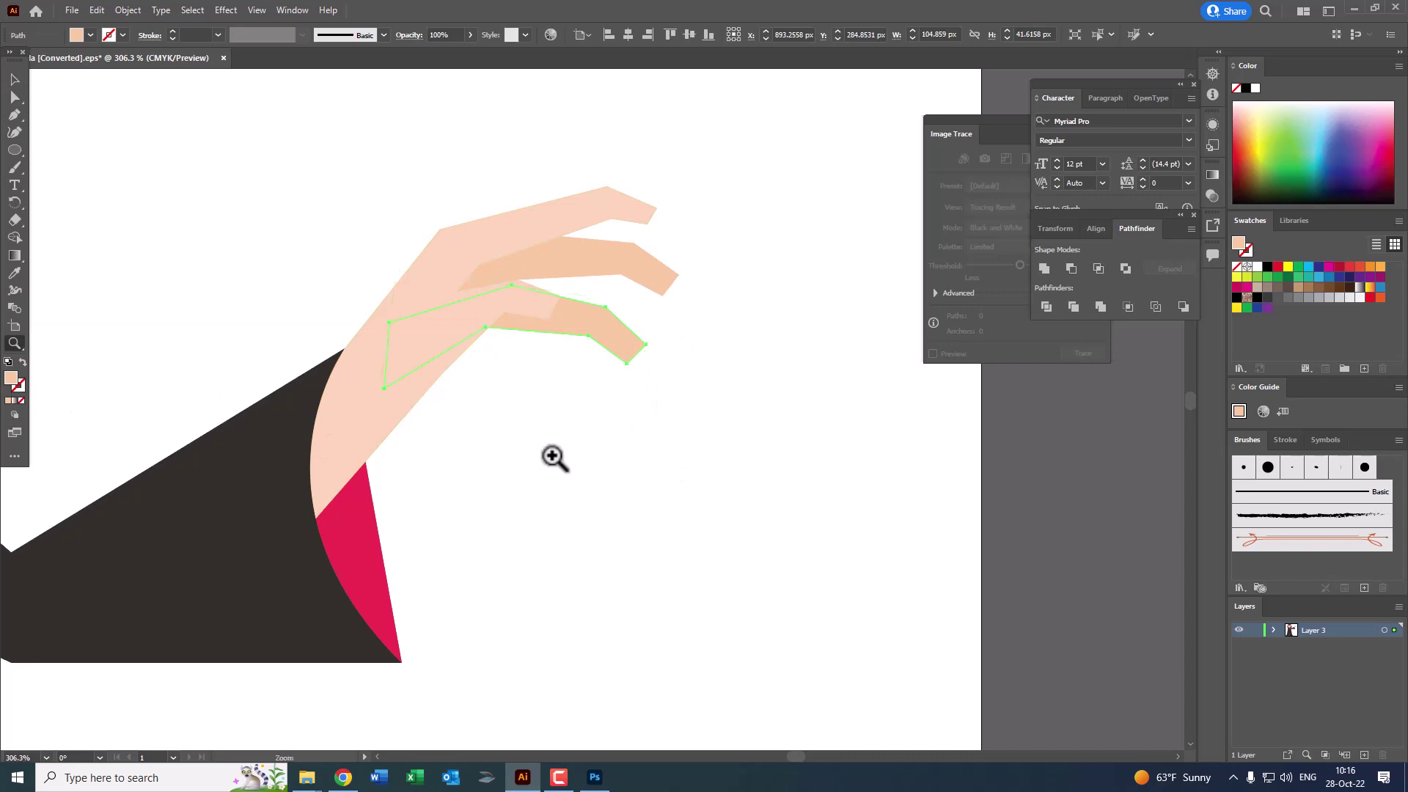
pyautogui.keyDown('alt'); pyautogui.click(554, 459); pyautogui.keyUp('alt')
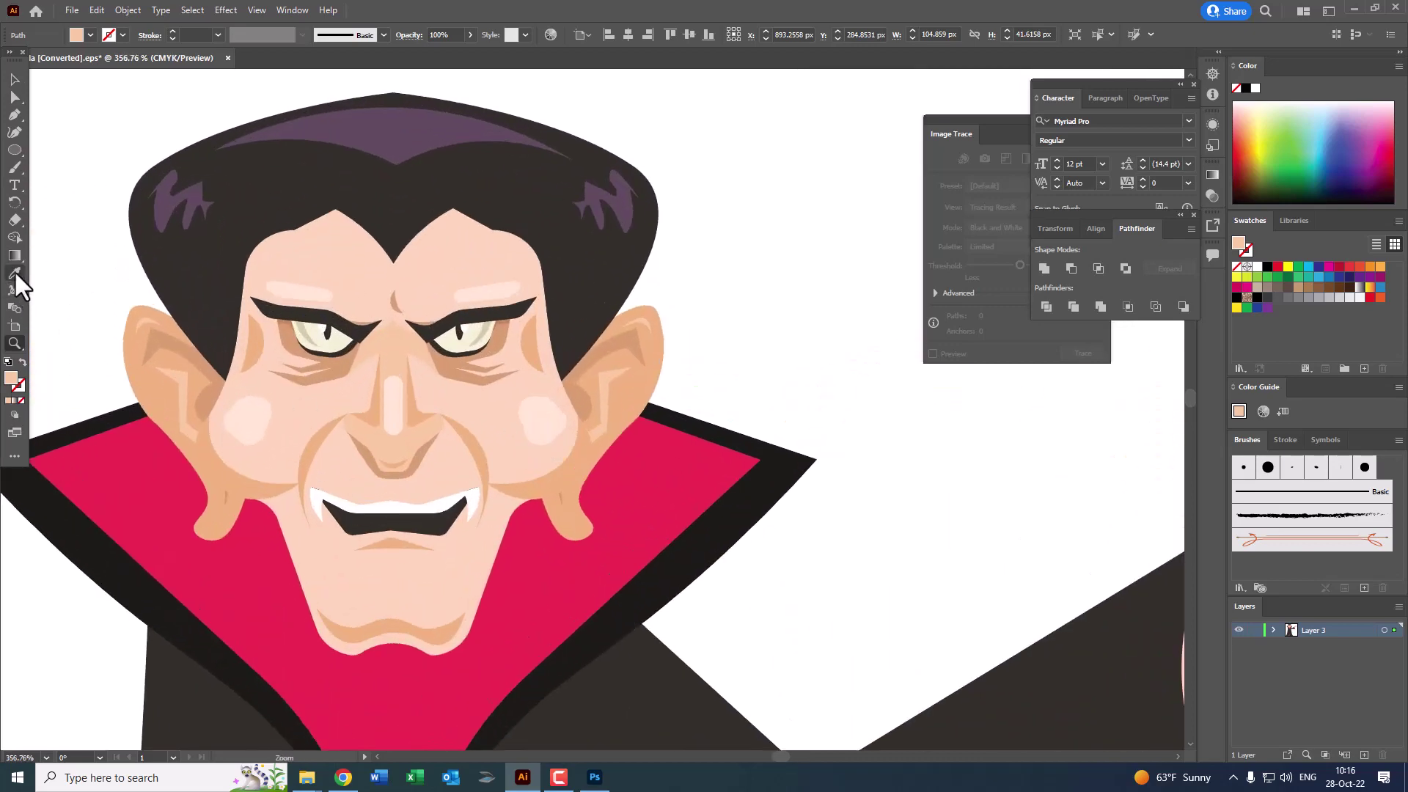
pyautogui.click(444, 359)
pyautogui.press('z')
pyautogui.keyDown('alt'); pyautogui.click(441, 374); pyautogui.keyUp('alt')
pyautogui.keyDown('alt'); pyautogui.click(320, 370); pyautogui.keyUp('alt')
pyautogui.click(844, 396)
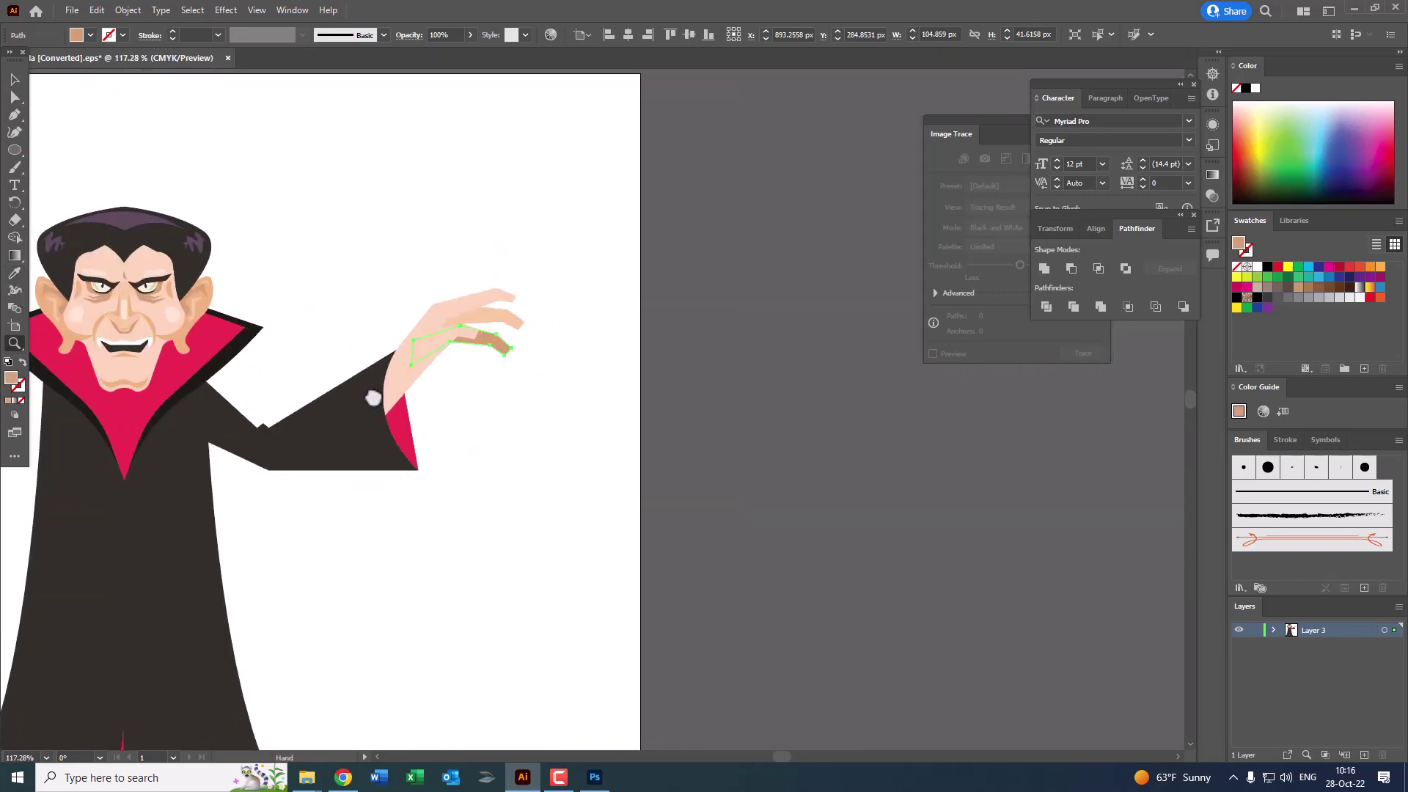
pyautogui.click(746, 490)
pyautogui.moveTo(382, 262); pyautogui.dragTo(708, 301)
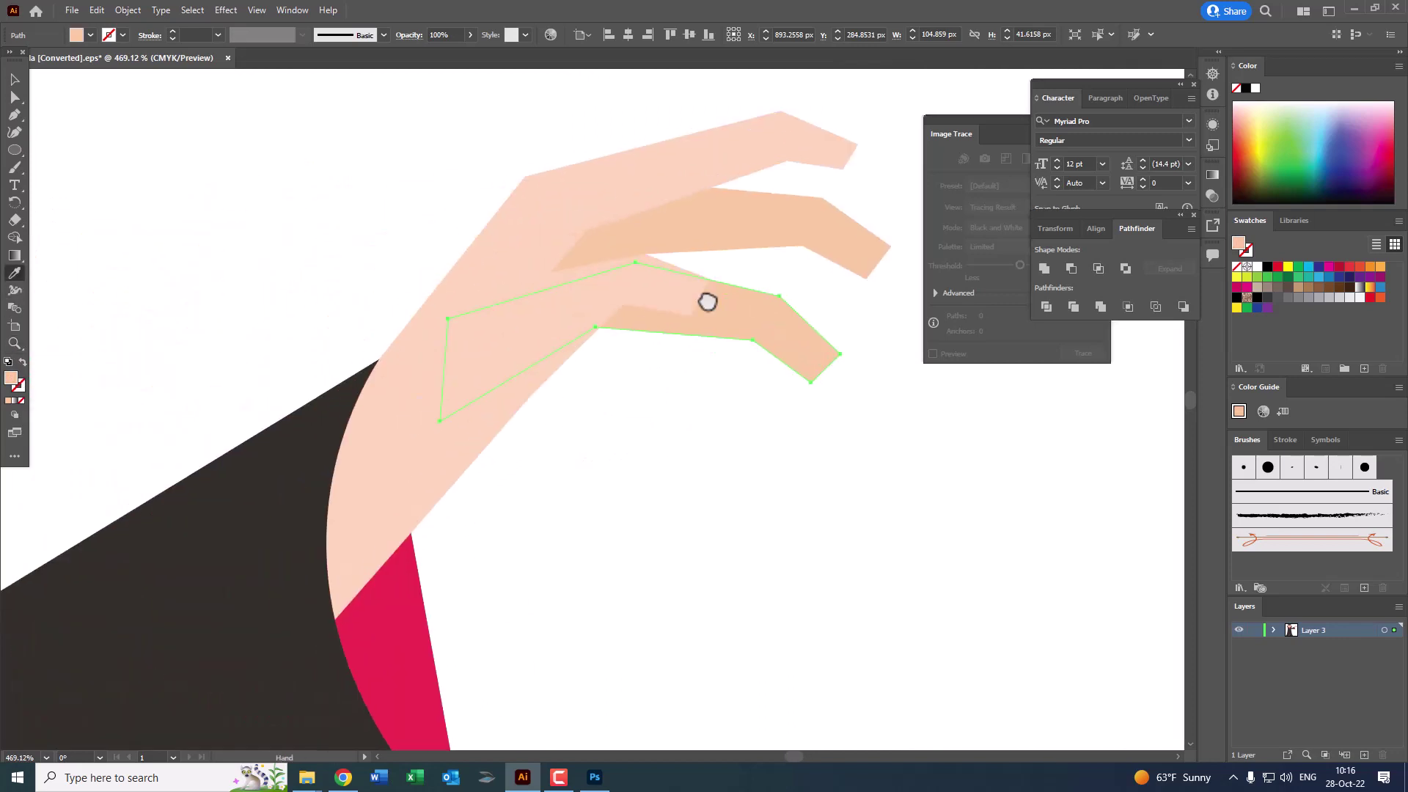
pyautogui.doubleClick(11, 378)
pyautogui.click(591, 307)
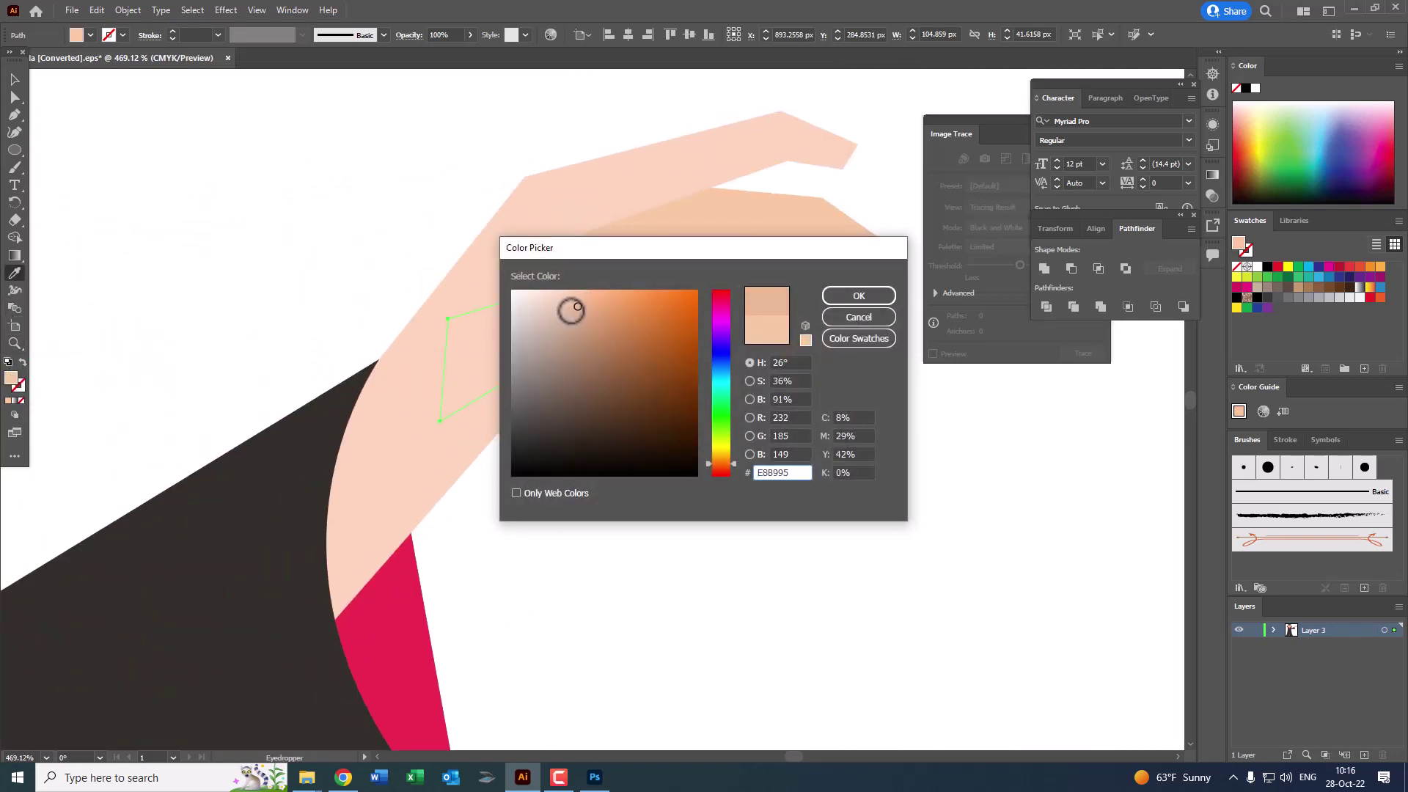
pyautogui.click(857, 295)
pyautogui.press('z')
pyautogui.moveTo(691, 305); pyautogui.dragTo(592, 300)
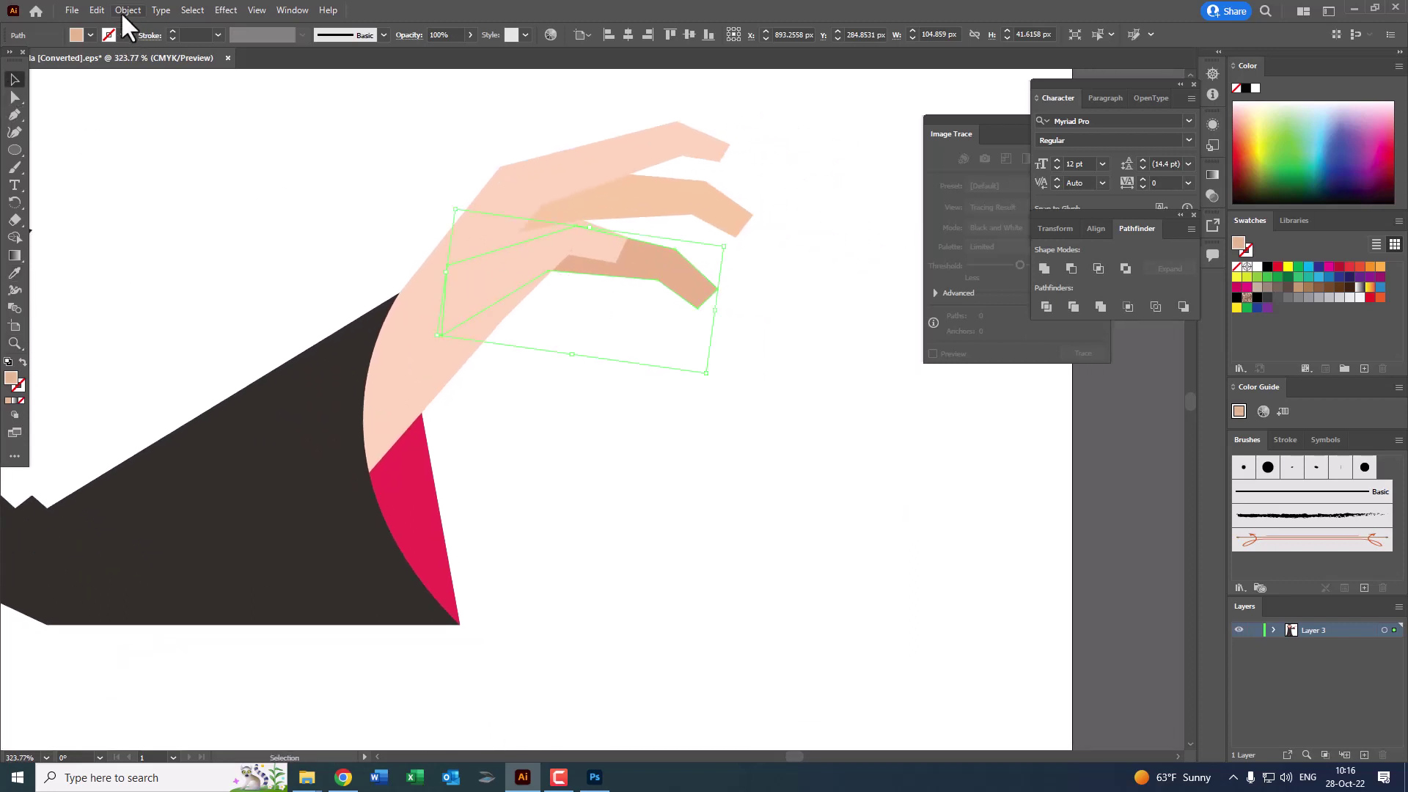
# Step: Paste a finger copy in front, angle it lower, shorten it and nudge it into place
pyautogui.click(97, 10)
pyautogui.click(123, 80)
pyautogui.click(97, 10)
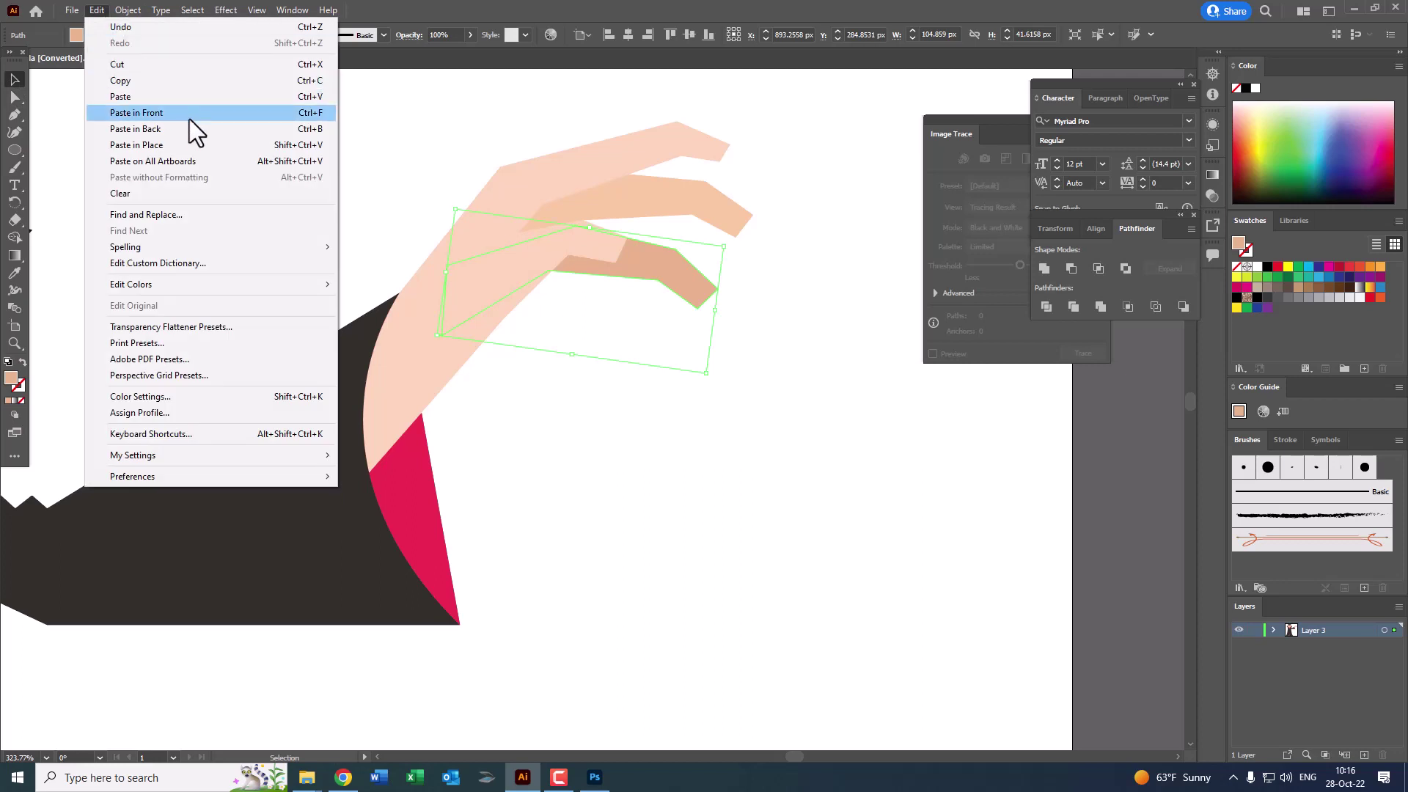
pyautogui.click(187, 129)
pyautogui.moveTo(733, 248)
pyautogui.mouseDown()
pyautogui.moveTo(733, 271)
pyautogui.moveTo(661, 366)
pyautogui.mouseUp()
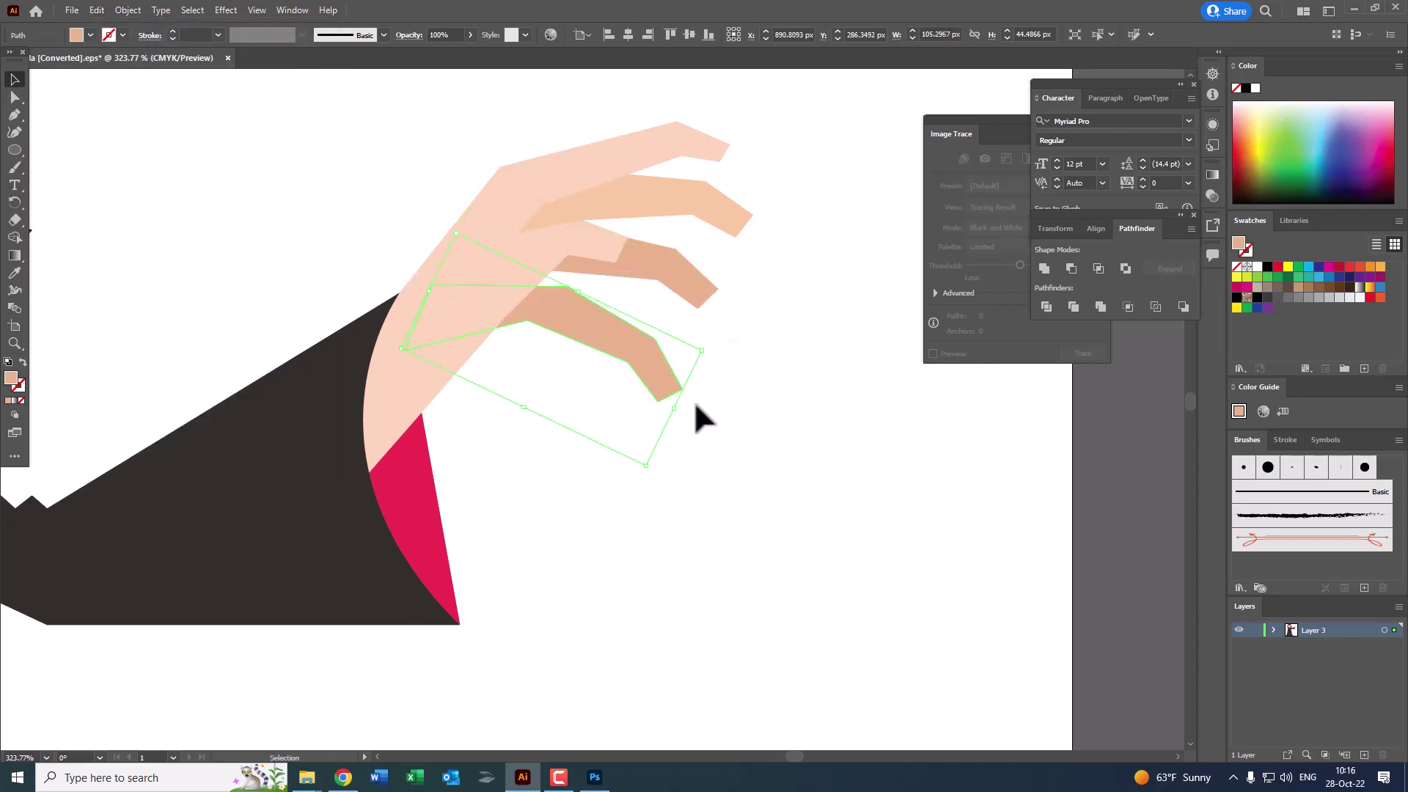
pyautogui.moveTo(646, 471); pyautogui.dragTo(636, 433)
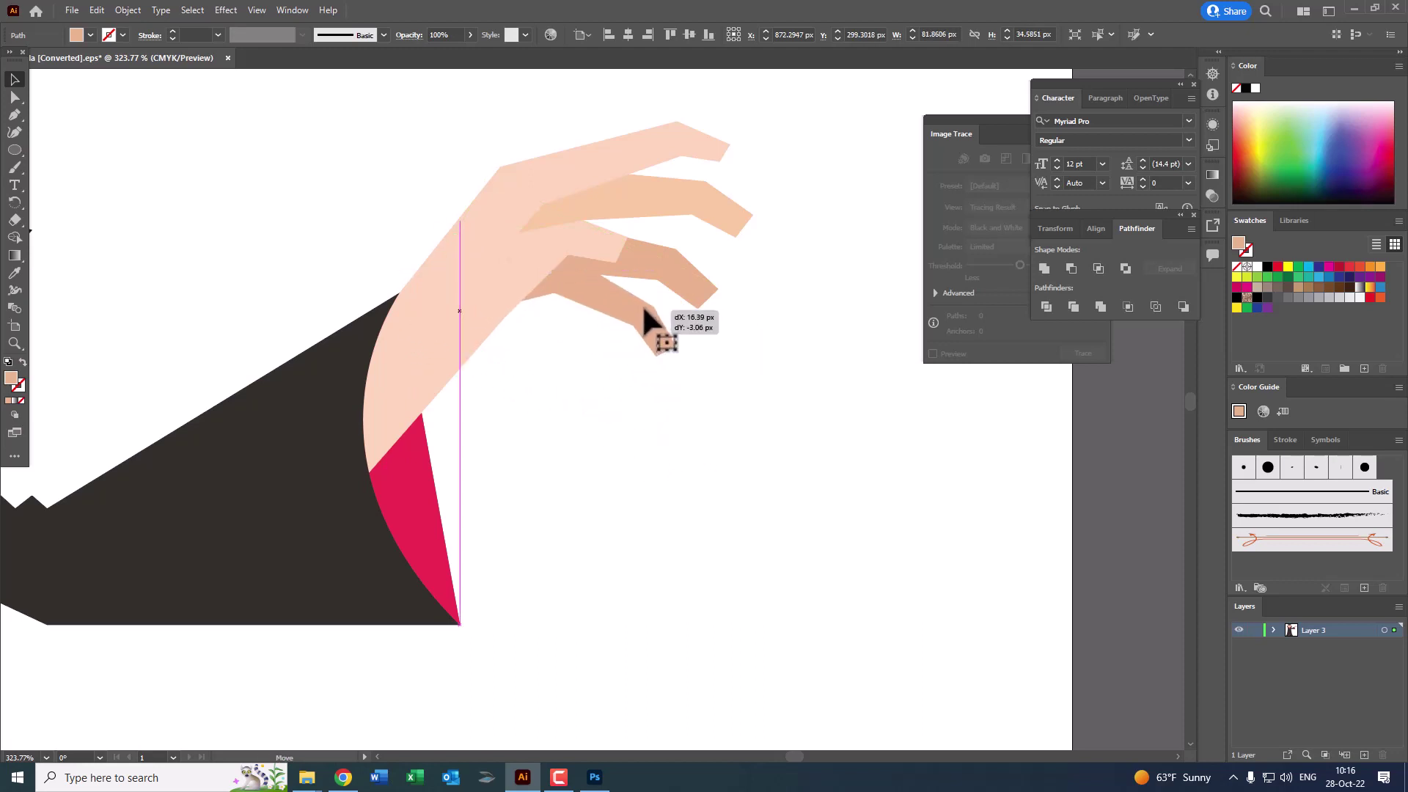
pyautogui.moveTo(612, 322)
pyautogui.mouseDown()
pyautogui.moveTo(642, 316)
pyautogui.moveTo(595, 397)
pyautogui.mouseUp()
pyautogui.press('z')
pyautogui.click(846, 390)
# Step: Pen-draw a palm shading shape from the wrist to the fingers and round its corners
pyautogui.click(15, 79)
pyautogui.click(267, 196)
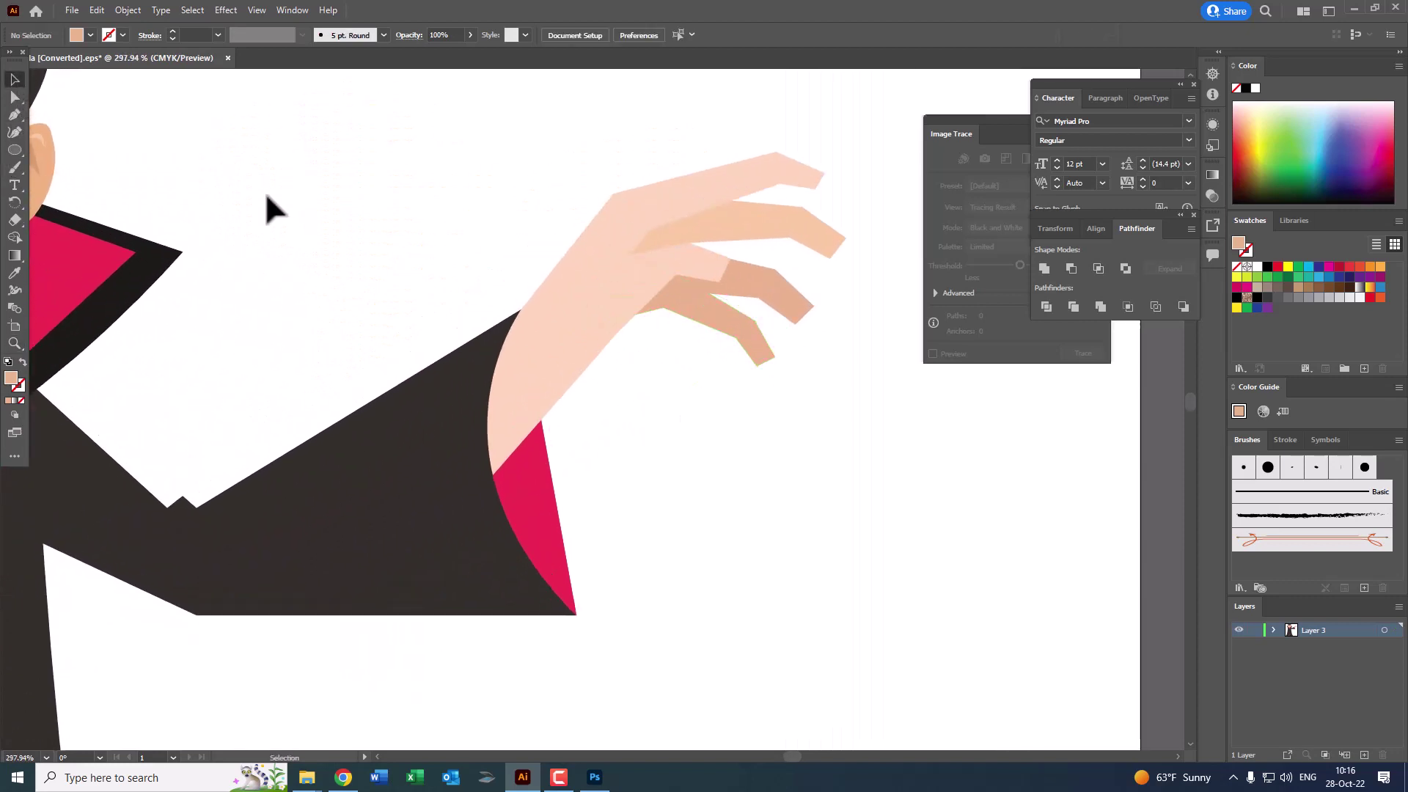
pyautogui.moveTo(643, 301); pyautogui.dragTo(644, 371)
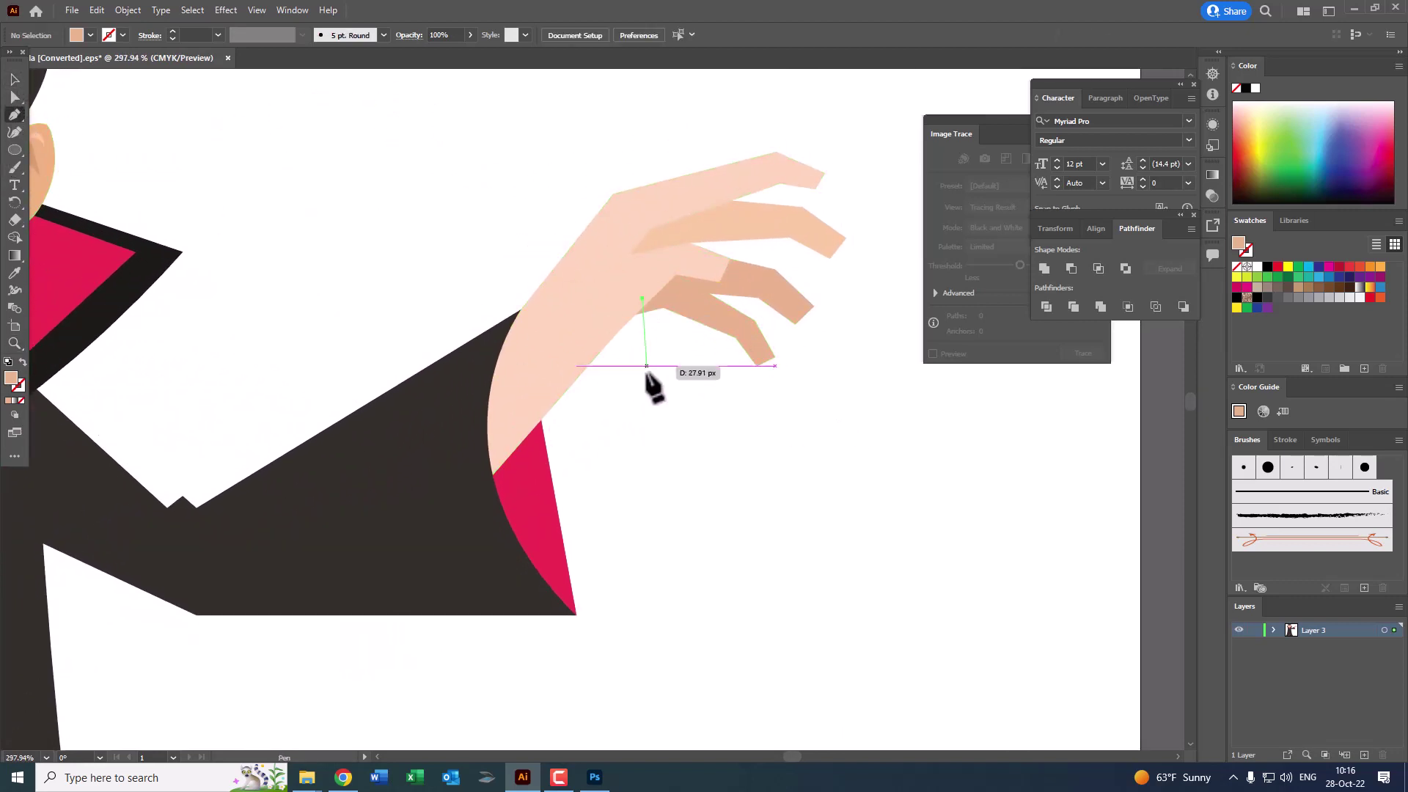
pyautogui.click(492, 474)
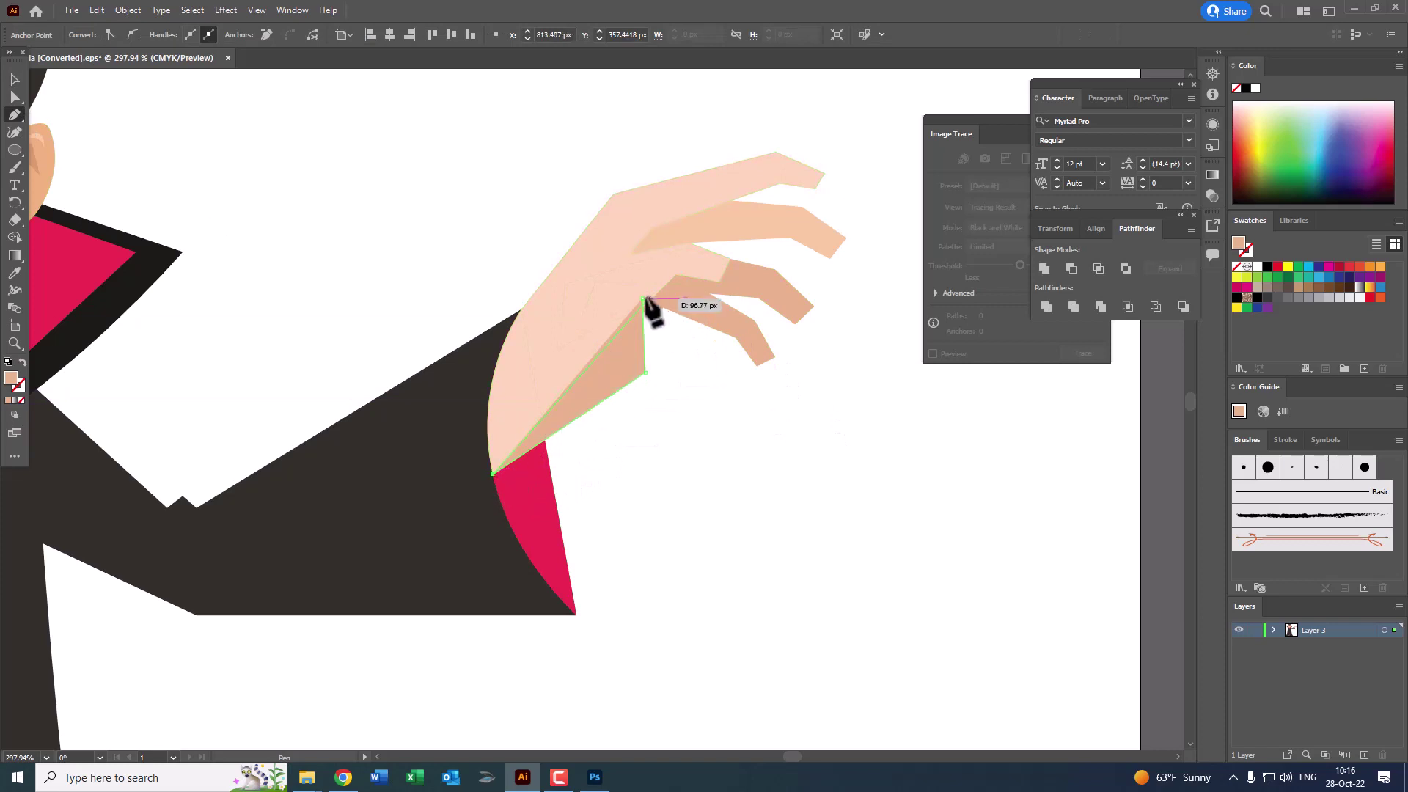
pyautogui.click(642, 299)
pyautogui.scroll(1, 643, 300)
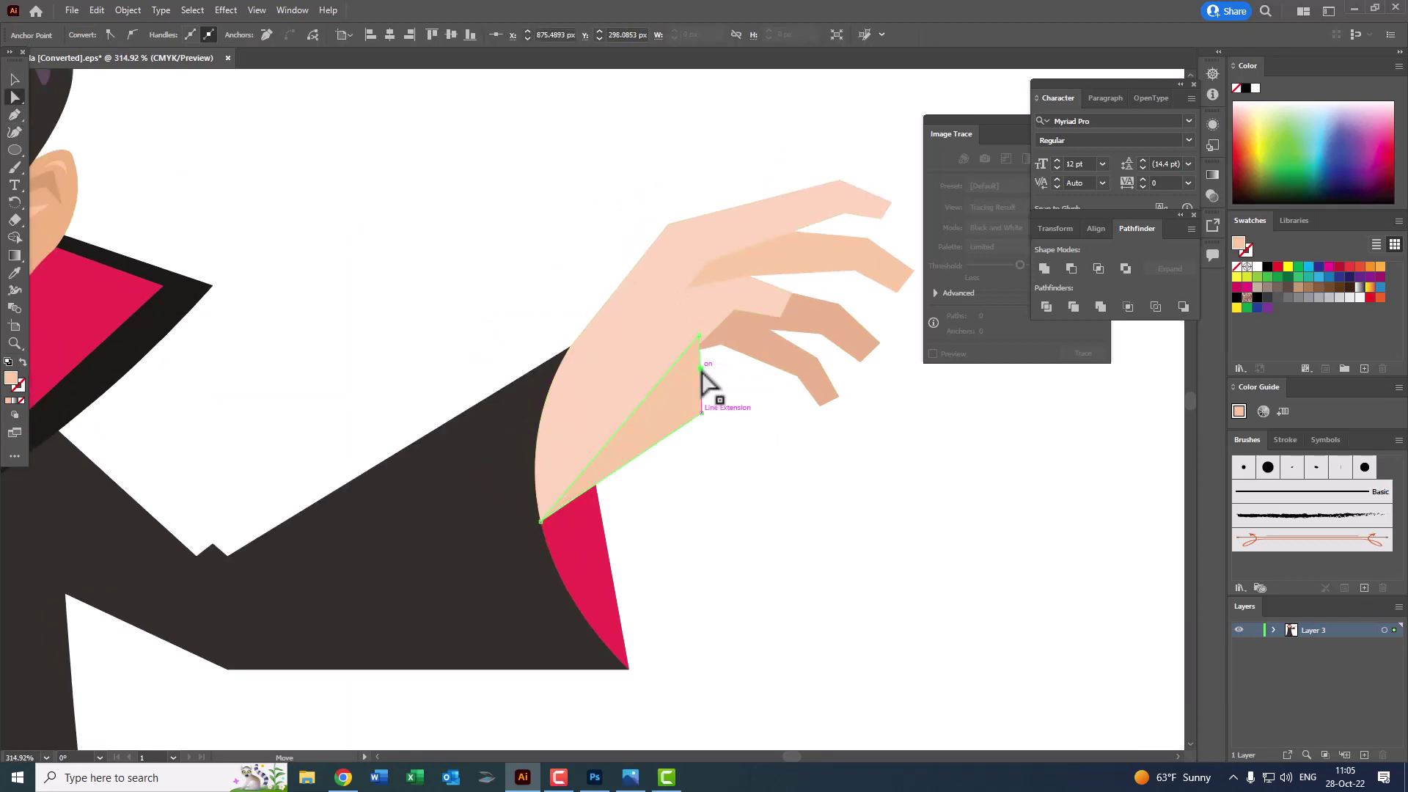
pyautogui.moveTo(700, 371); pyautogui.dragTo(718, 368)
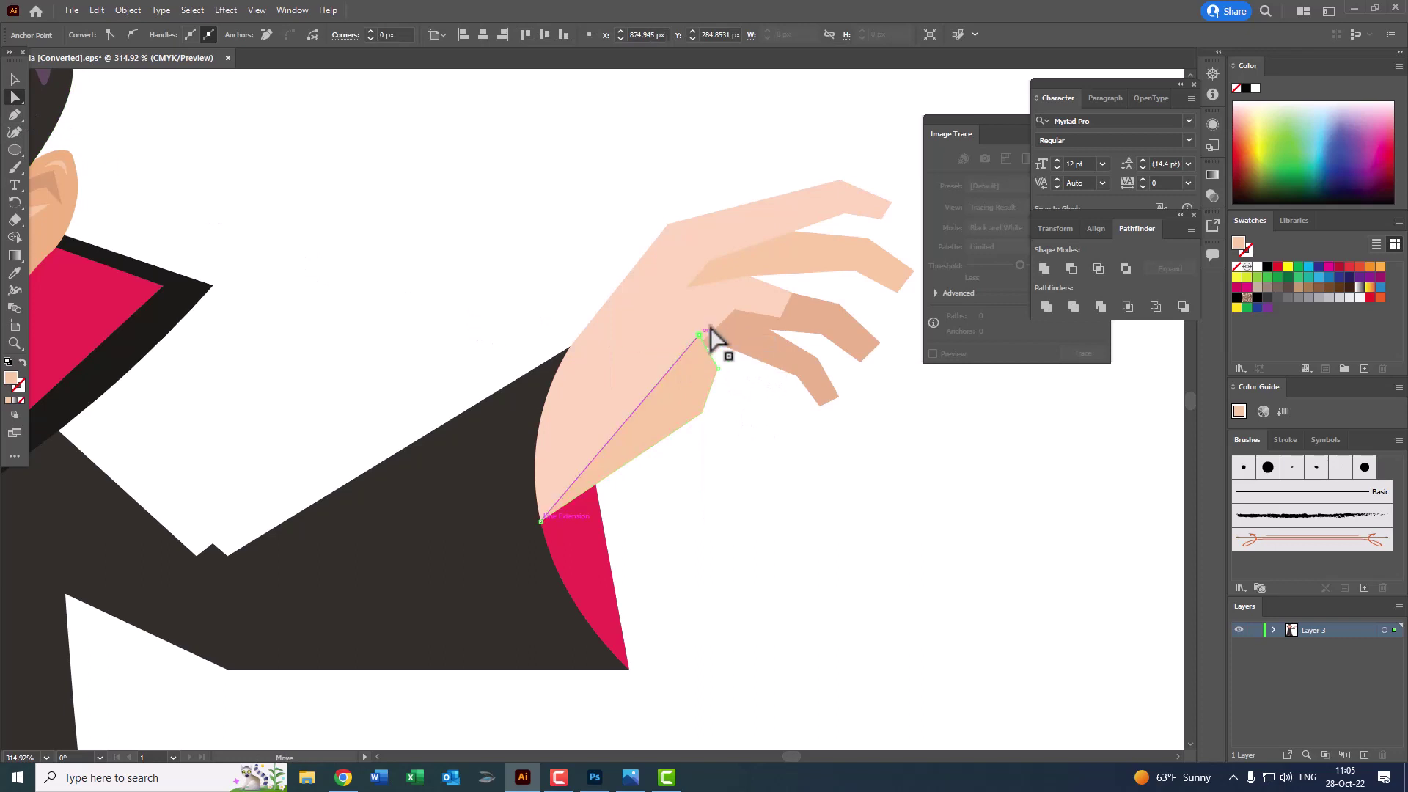
pyautogui.click(719, 369)
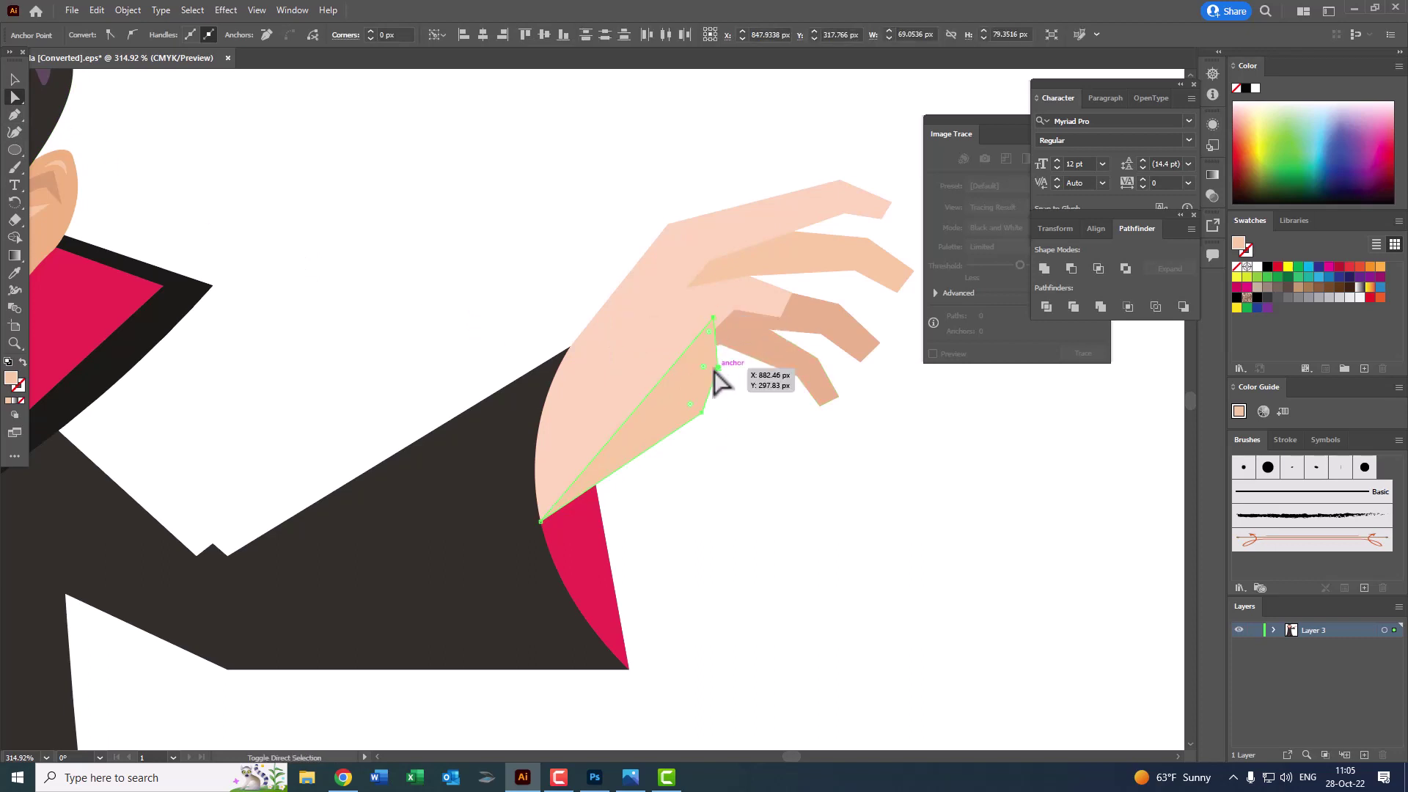
pyautogui.moveTo(704, 369); pyautogui.dragTo(713, 320)
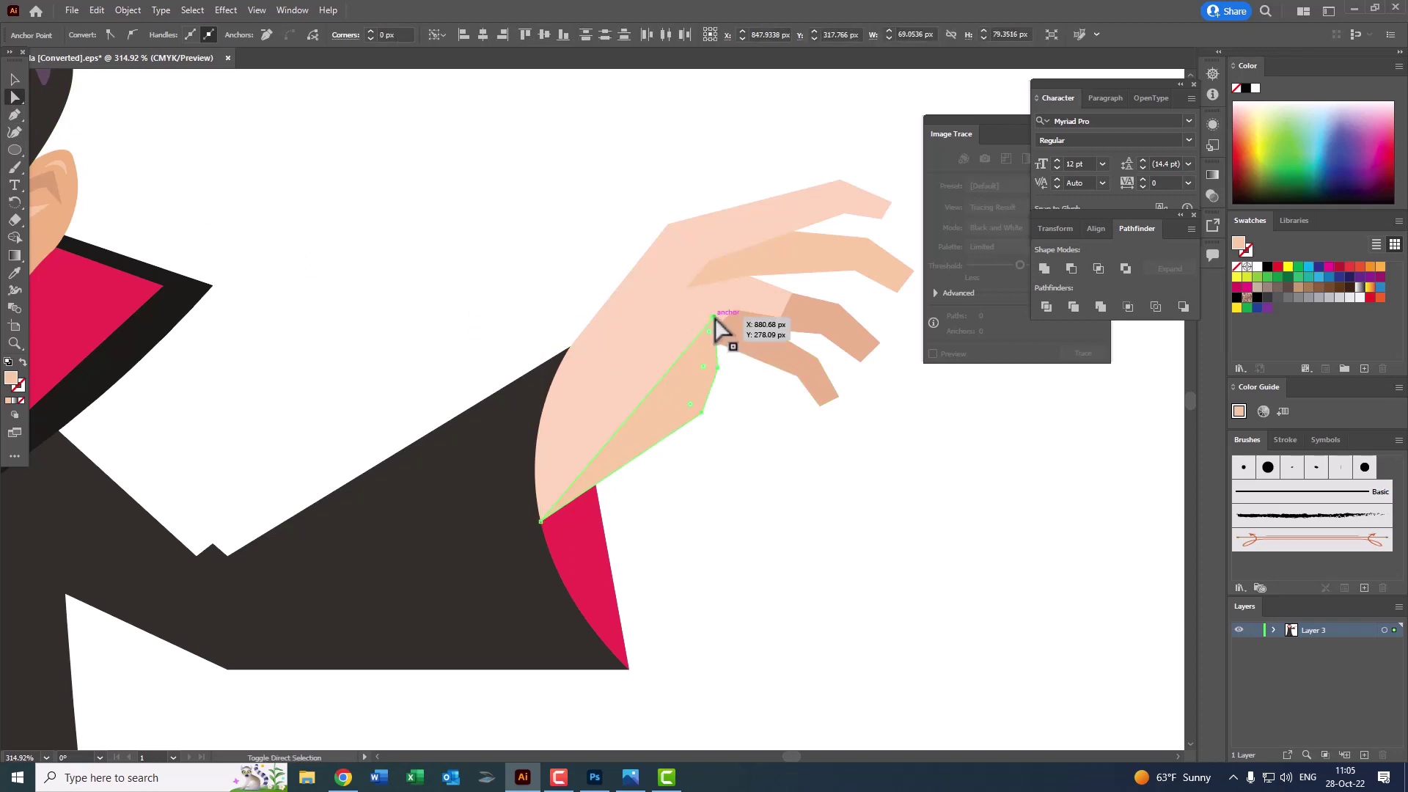
pyautogui.moveTo(700, 374); pyautogui.dragTo(684, 315)
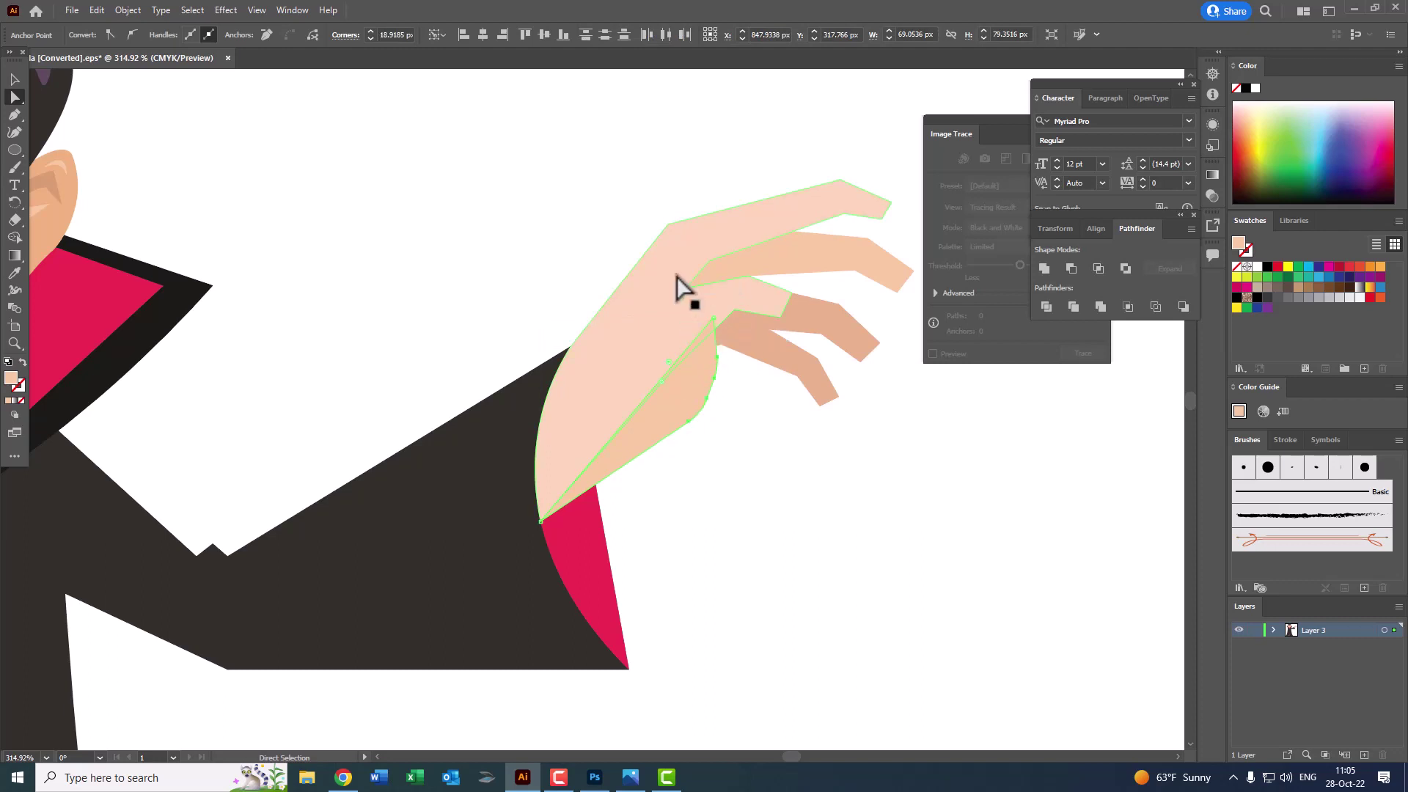
# Step: Bring the large pale hand shape to the front of the stack
pyautogui.click(15, 78)
pyautogui.click(668, 287)
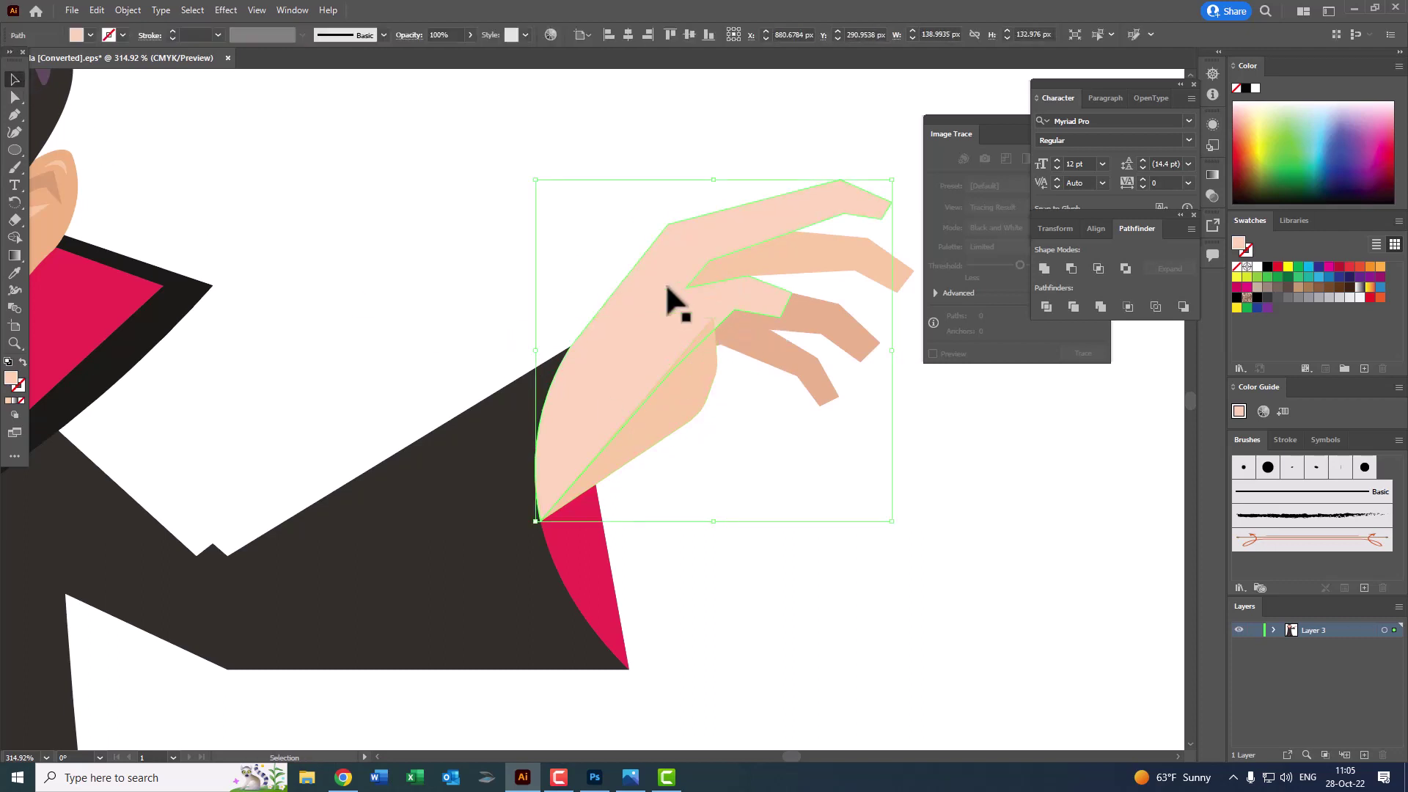
pyautogui.click(149, 11)
pyautogui.click(377, 39)
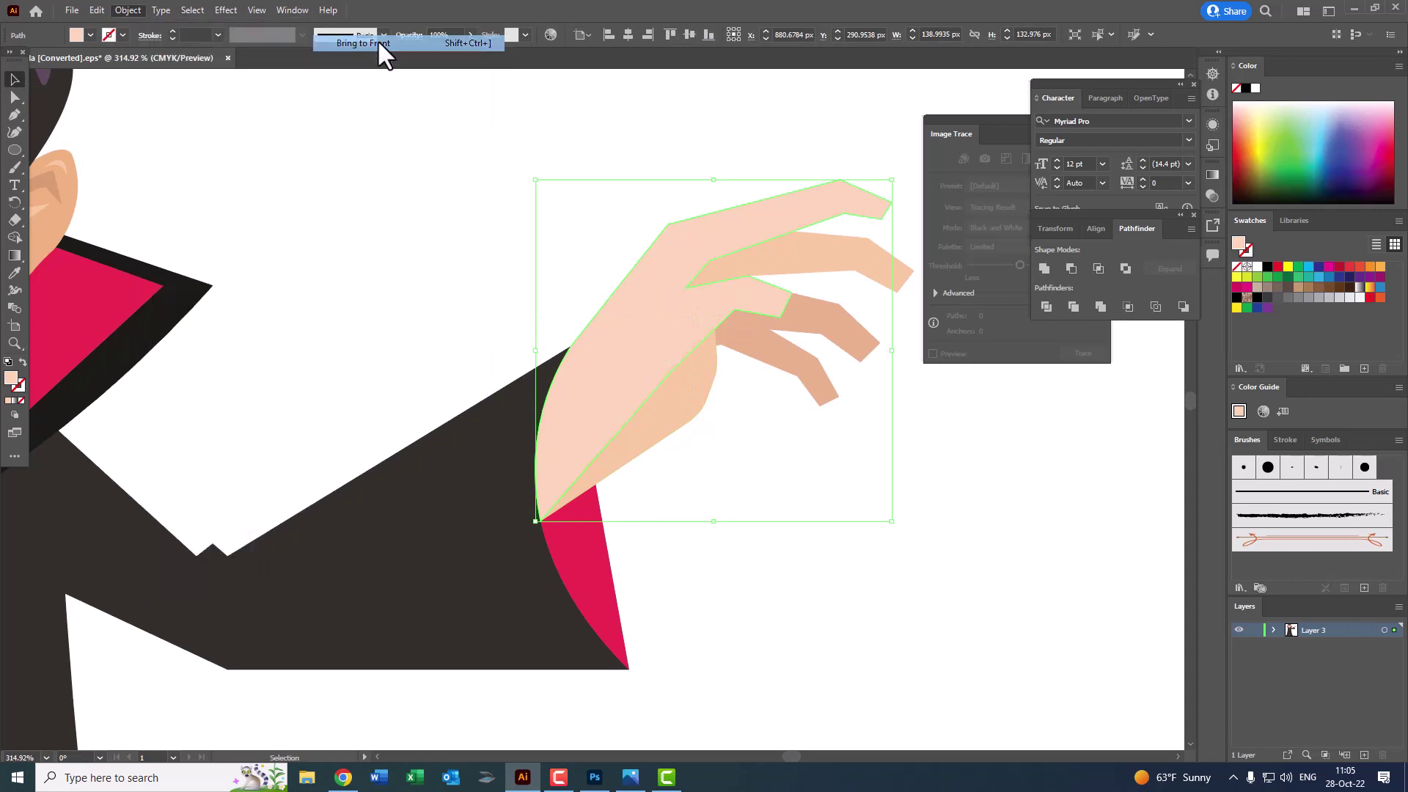
pyautogui.press('z')
pyautogui.keyDown('alt'); pyautogui.click(437, 297); pyautogui.keyUp('alt')
pyautogui.click(682, 377)
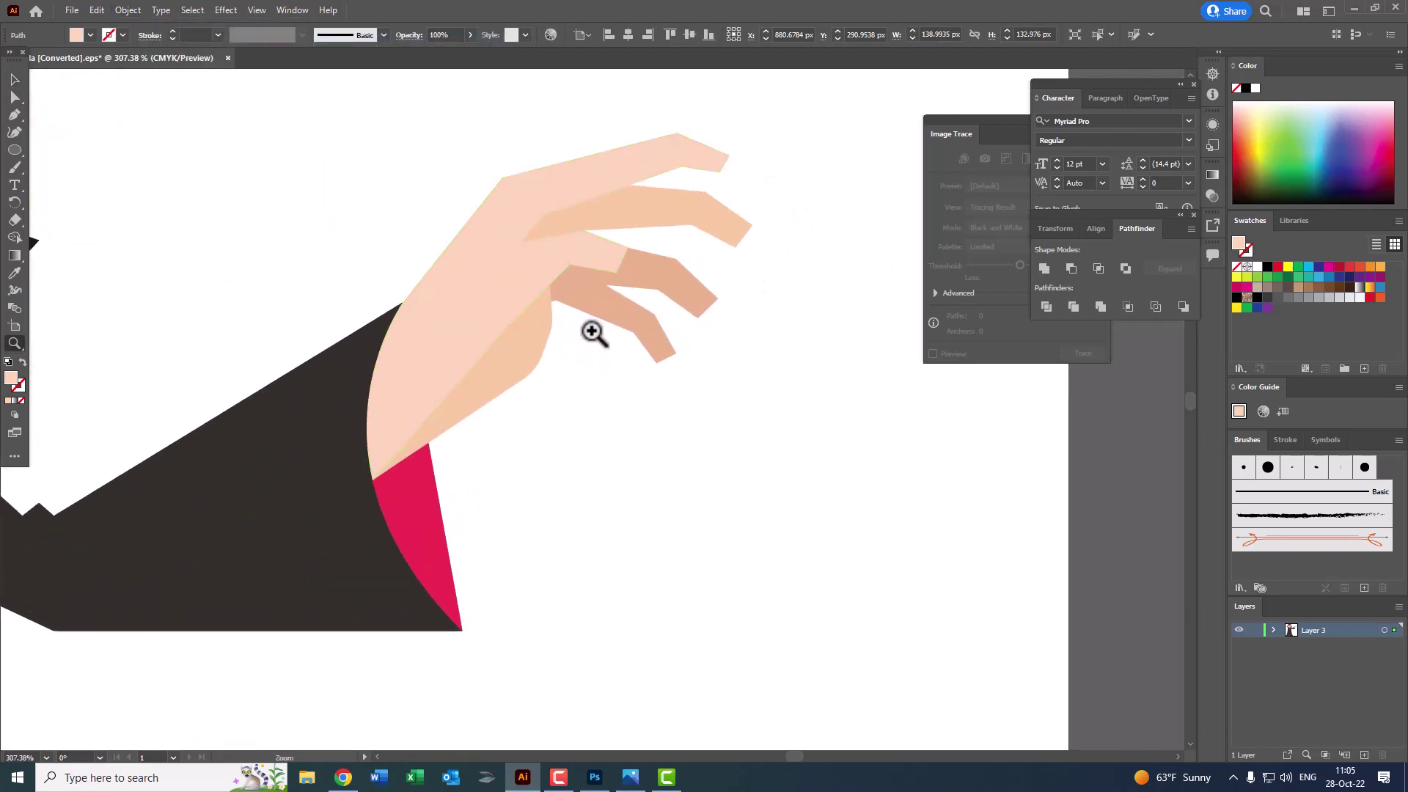
pyautogui.click(591, 330)
# Step: Recolour the palm shading with the darker finger colour using the Eyedropper
pyautogui.click(15, 78)
pyautogui.click(543, 322)
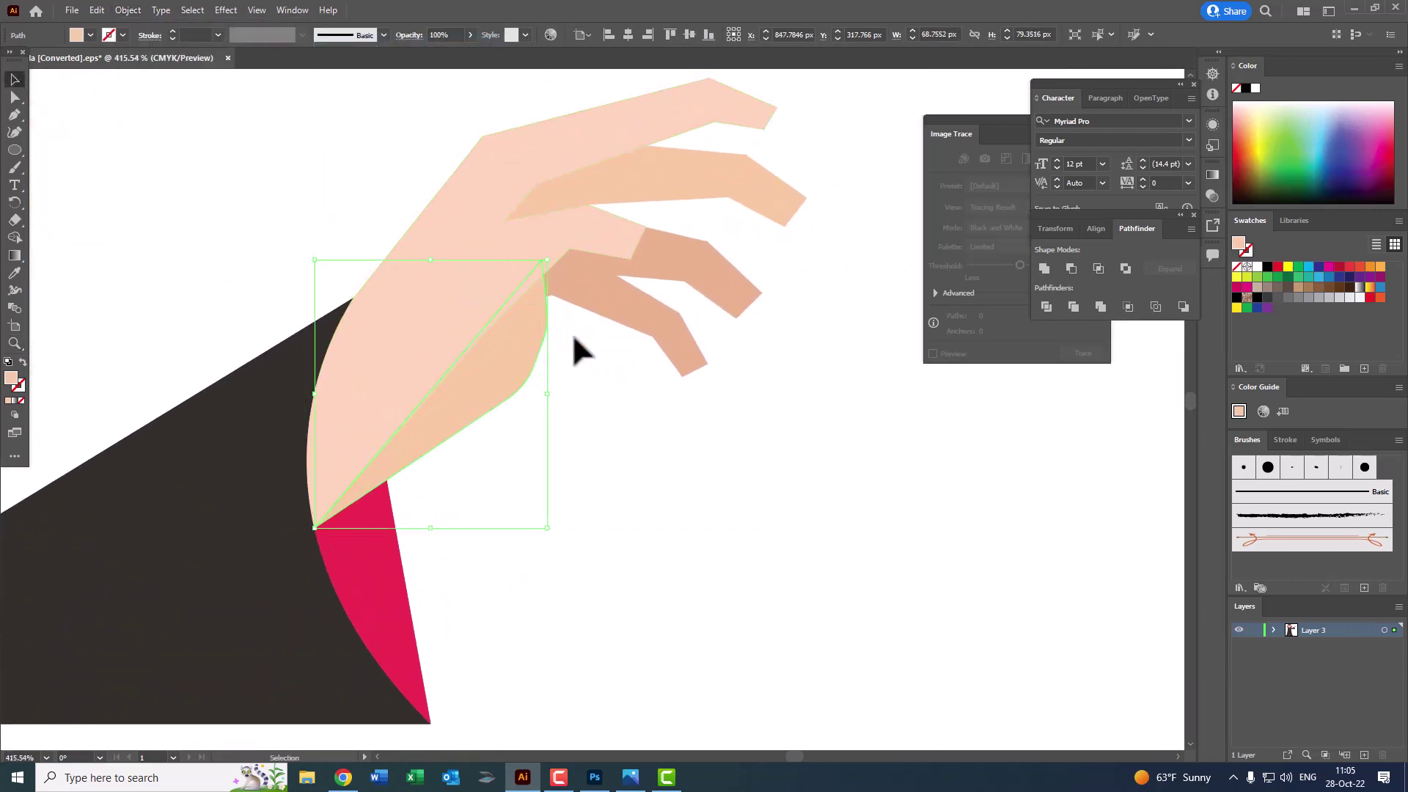
pyautogui.click(290, 277)
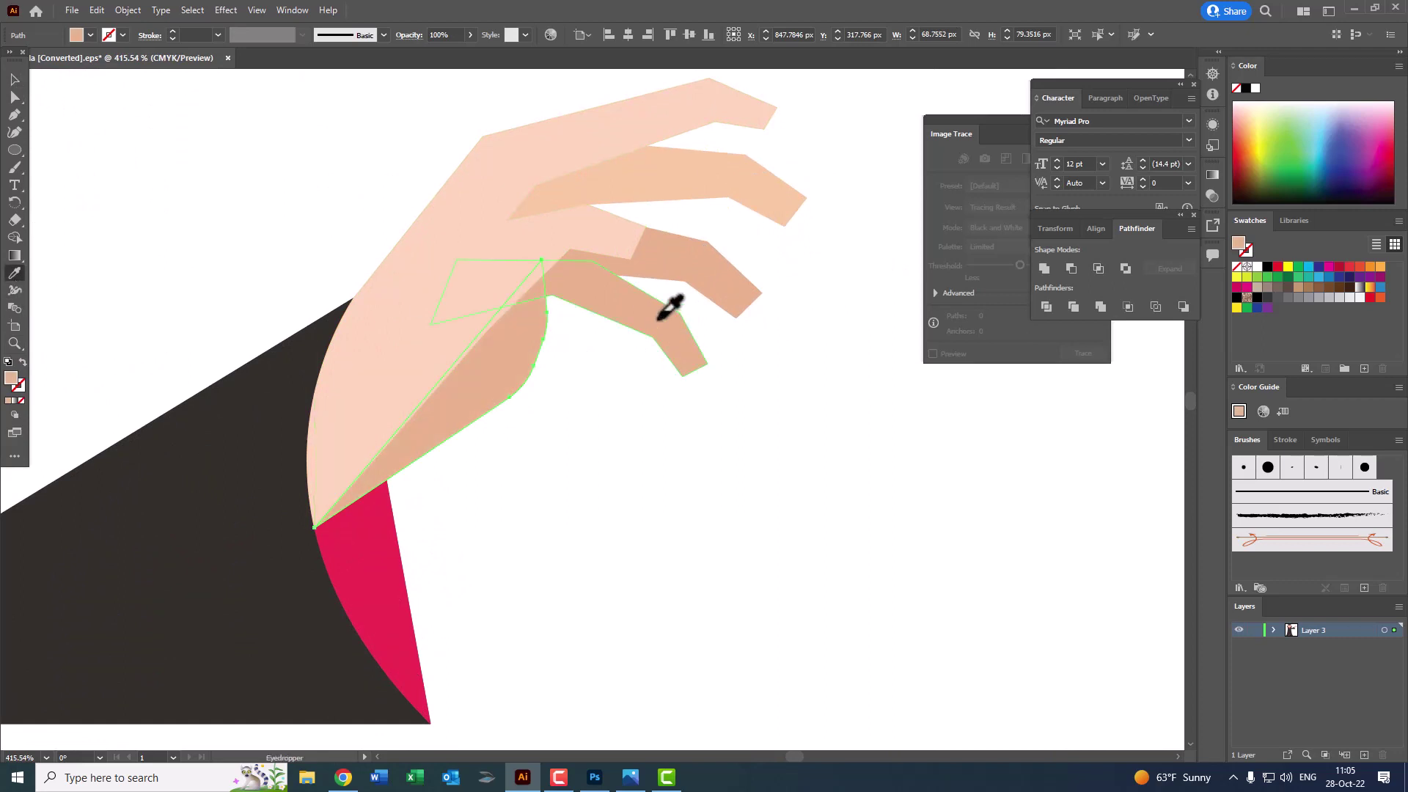
pyautogui.press('z')
pyautogui.keyDown('alt'); pyautogui.click(465, 346); pyautogui.keyUp('alt')
pyautogui.moveTo(470, 367)
pyautogui.mouseDown()
pyautogui.moveTo(559, 380)
pyautogui.moveTo(330, 355)
pyautogui.moveTo(422, 347)
pyautogui.mouseUp()
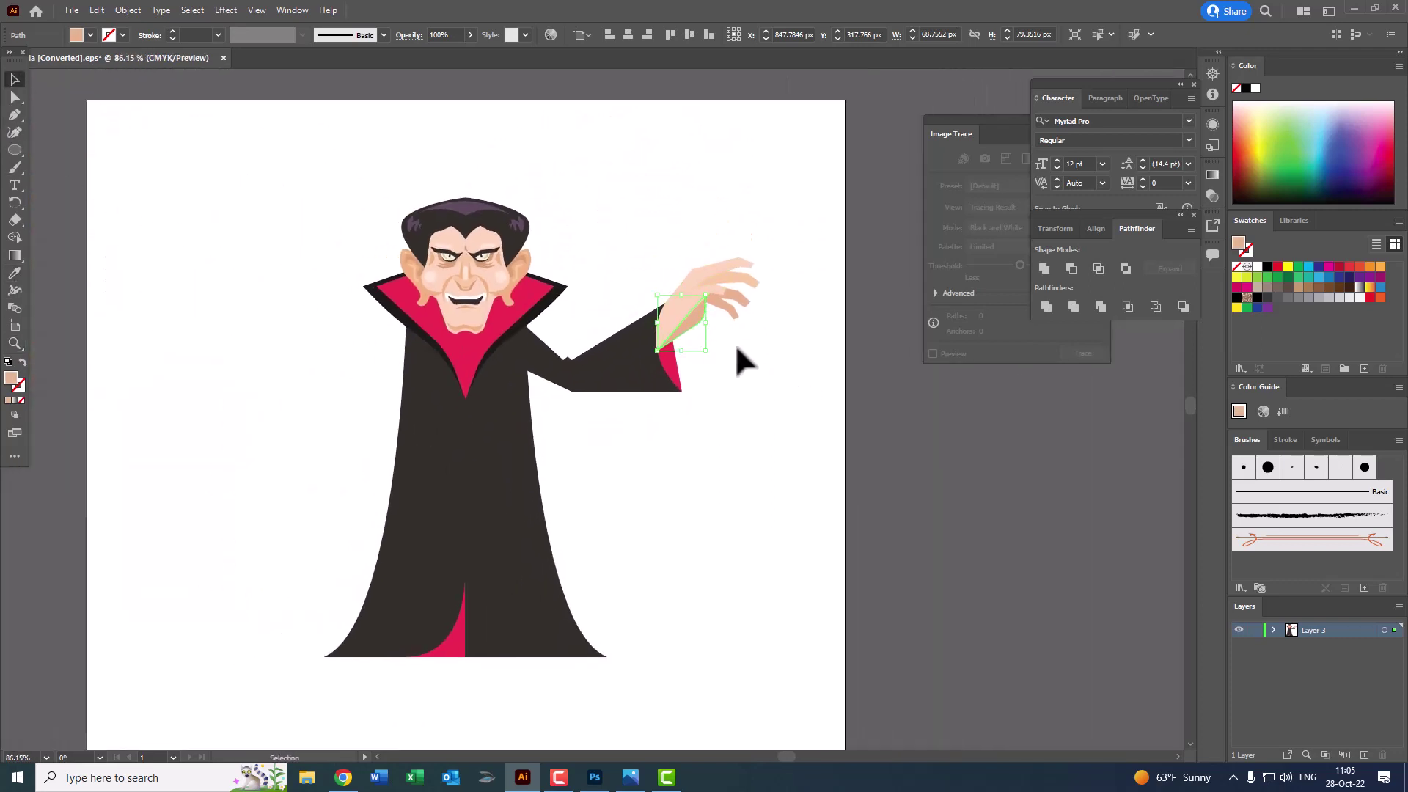
# Step: Select all the hand pieces and group them with Object > Group
pyautogui.press('z')
pyautogui.click(872, 370)
pyautogui.click(127, 10)
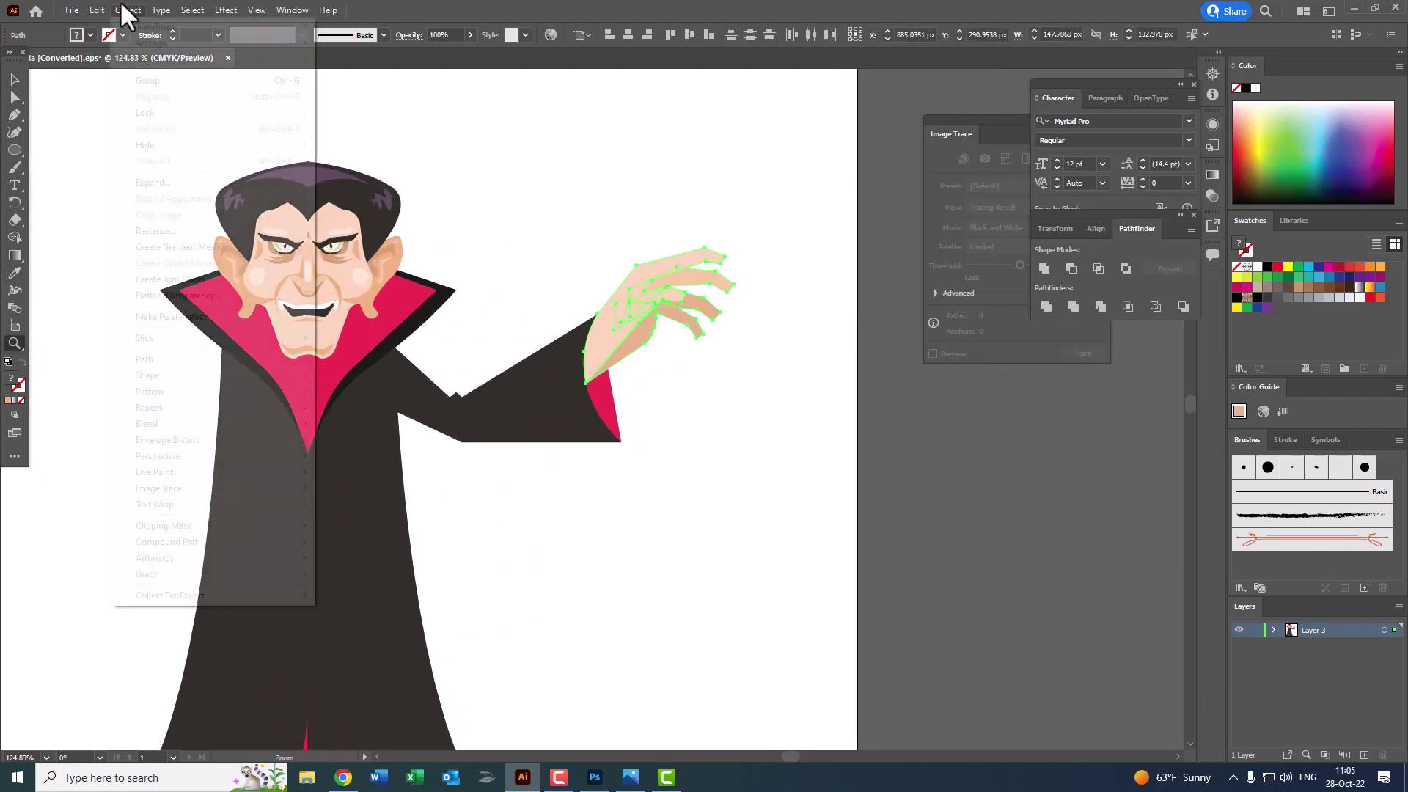
pyautogui.click(165, 81)
pyautogui.click(632, 311)
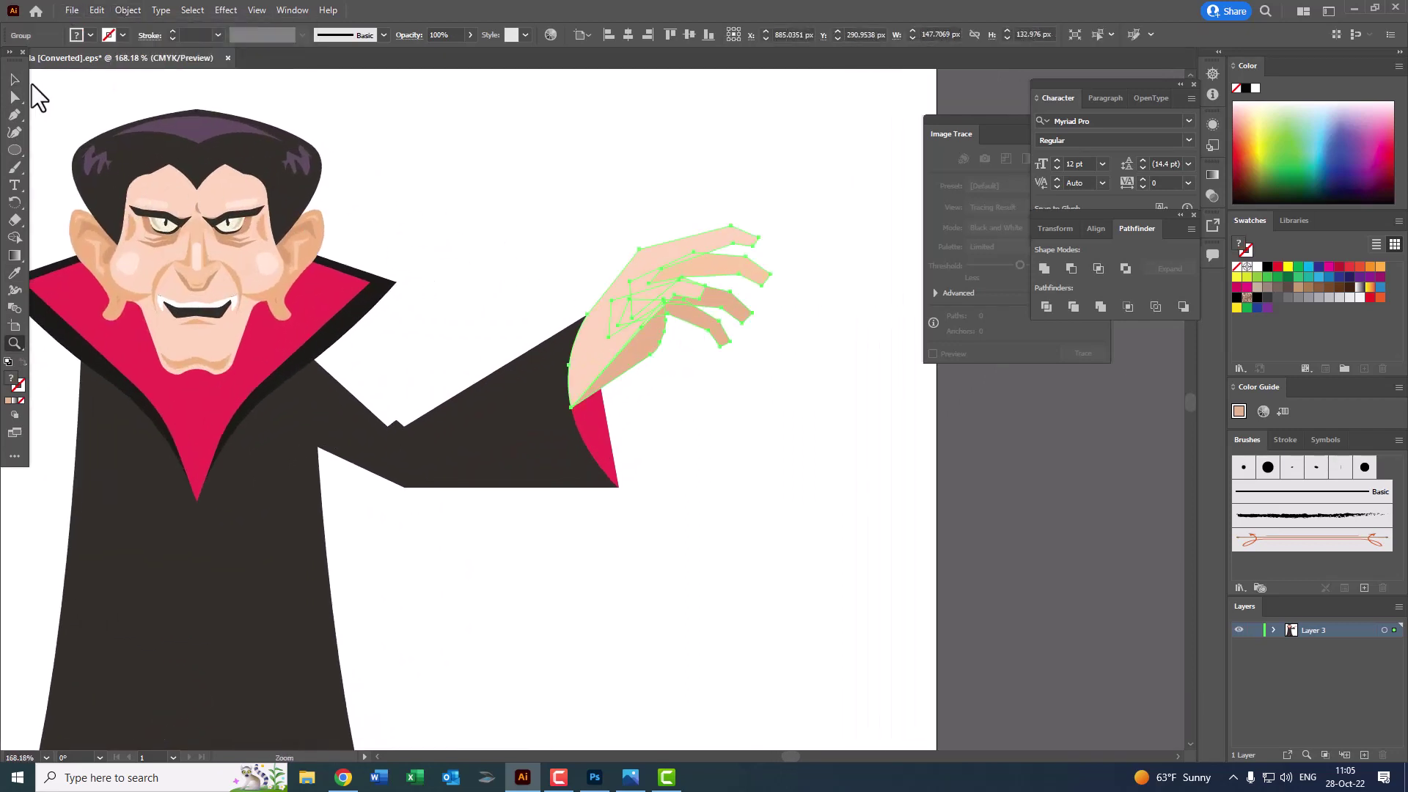
# Step: Start a sleeve shading path at the cuff, curving along the pink cuff to the sleeve bottom
pyautogui.keyDown('ctrl'); pyautogui.click(685, 377); pyautogui.keyUp('ctrl')
pyautogui.keyDown('alt'); pyautogui.click(735, 419); pyautogui.keyUp('alt')
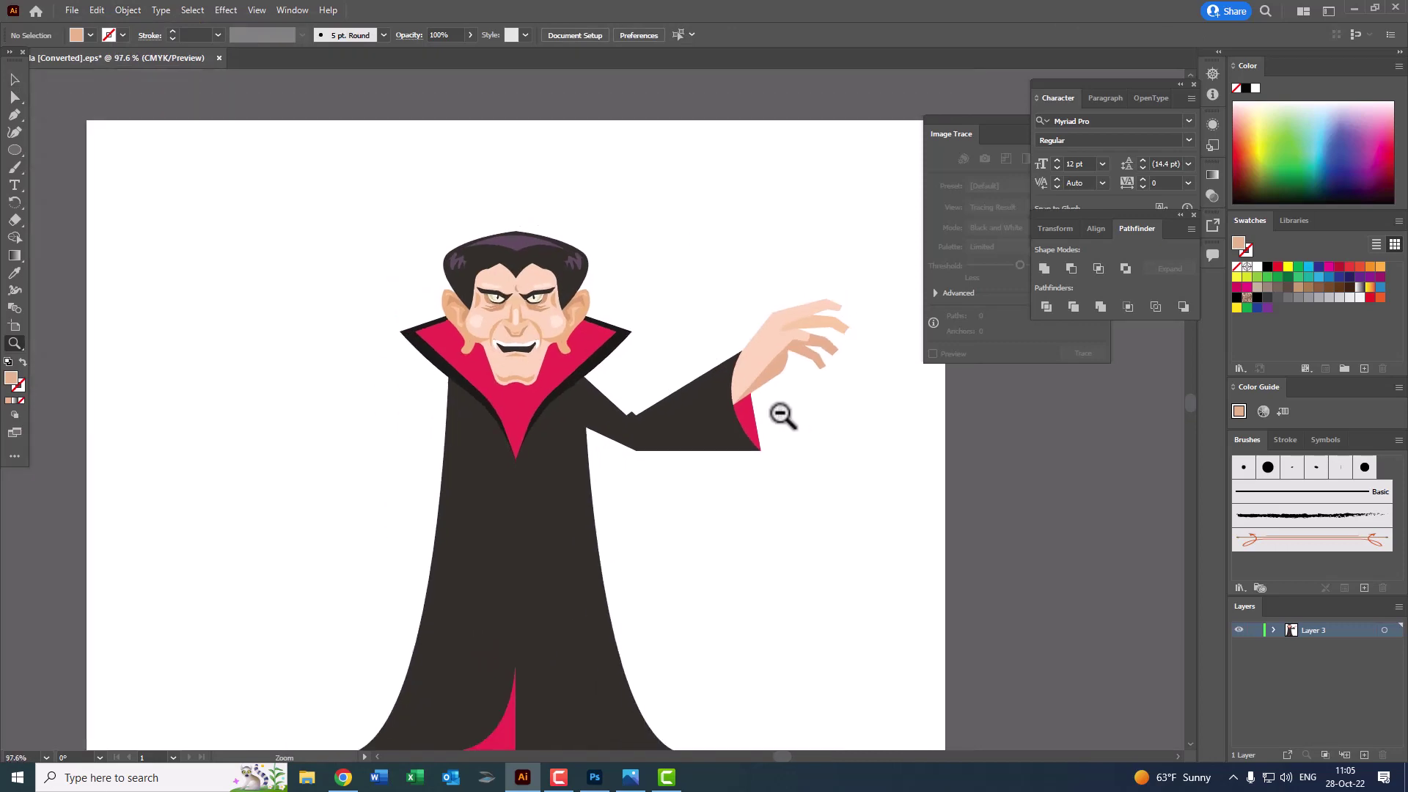
pyautogui.moveTo(748, 396)
pyautogui.mouseDown()
pyautogui.moveTo(683, 387)
pyautogui.moveTo(820, 466)
pyautogui.moveTo(885, 481)
pyautogui.mouseUp()
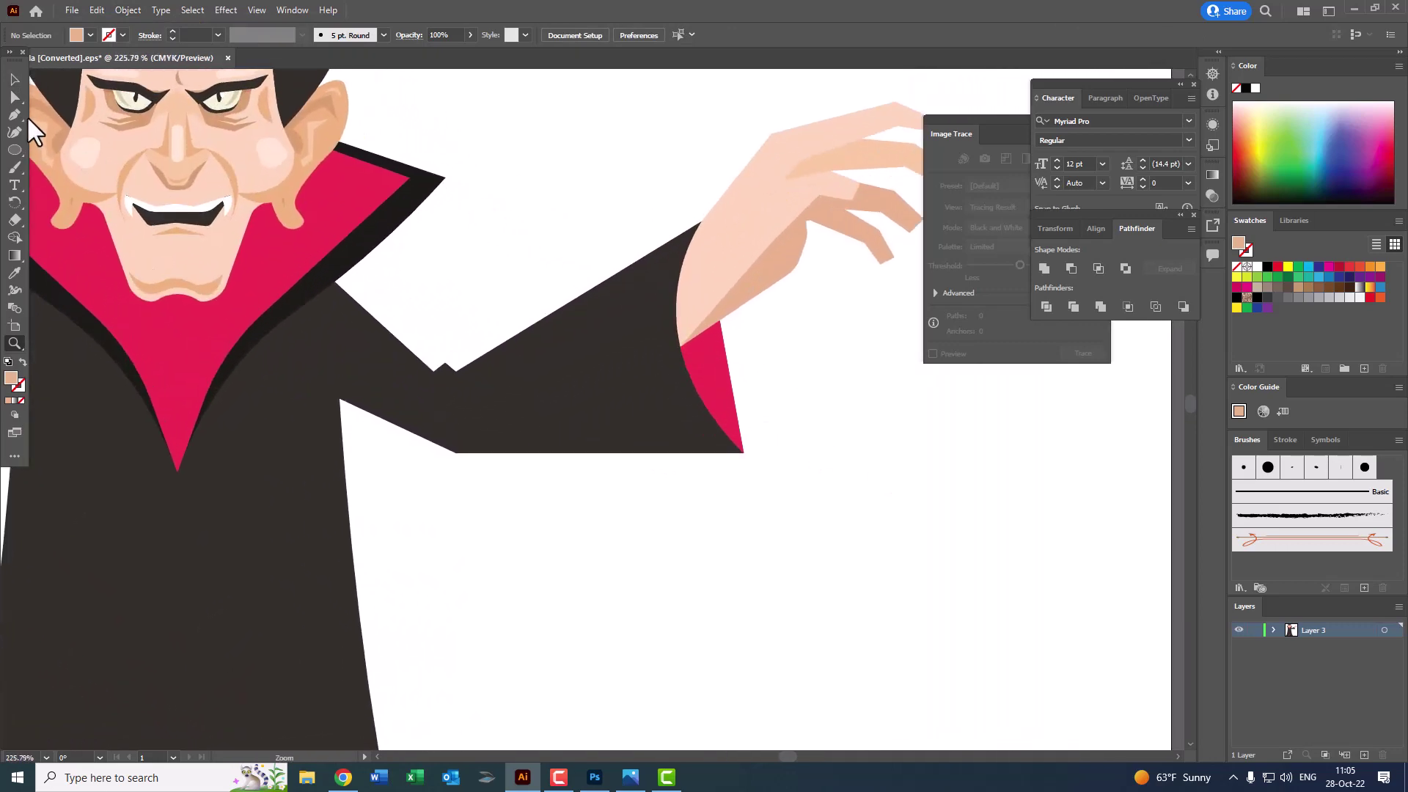
pyautogui.click(14, 113)
pyautogui.click(670, 273)
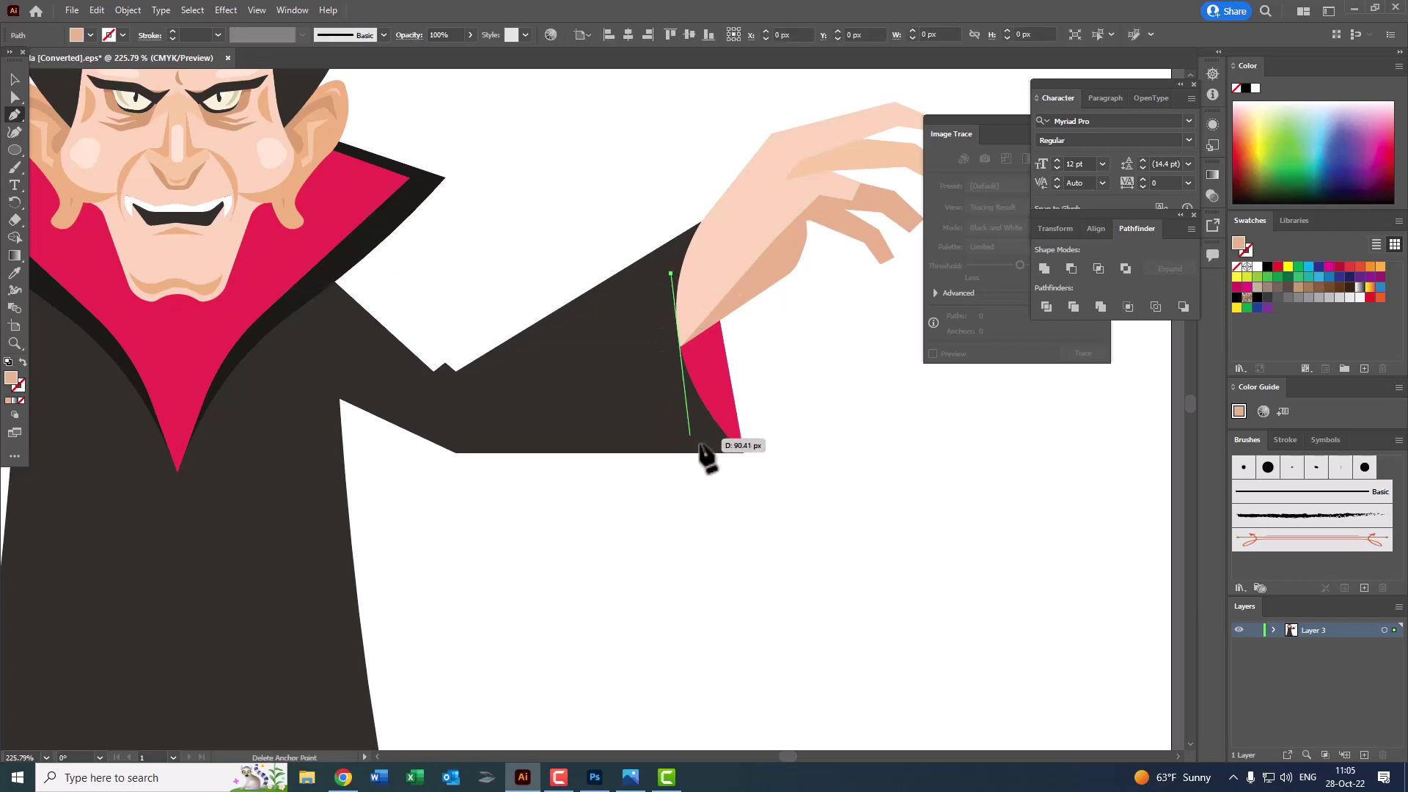
pyautogui.moveTo(727, 445)
pyautogui.mouseDown()
pyautogui.moveTo(823, 503)
pyautogui.moveTo(811, 518)
pyautogui.mouseUp()
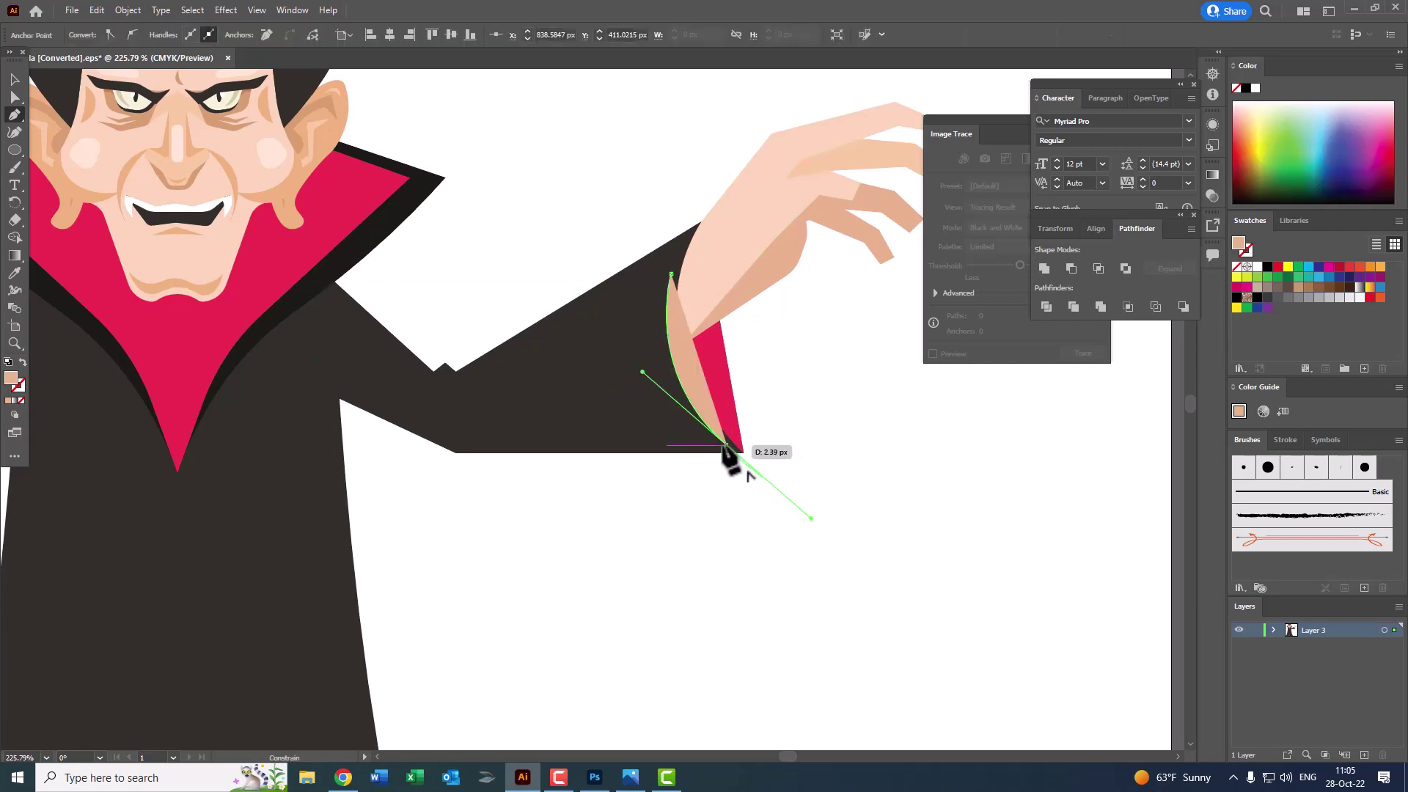
pyautogui.moveTo(461, 445); pyautogui.dragTo(455, 406)
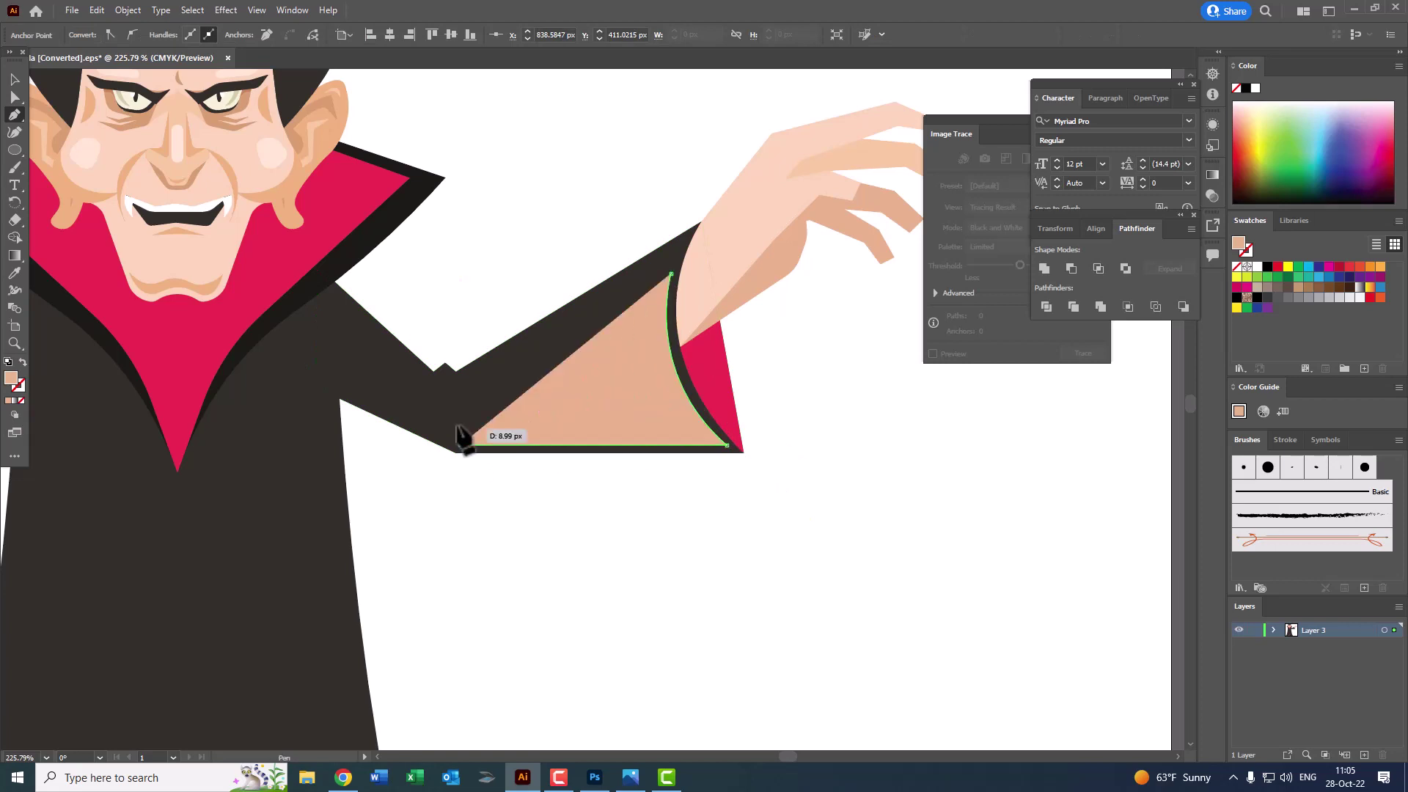
pyautogui.click(442, 408)
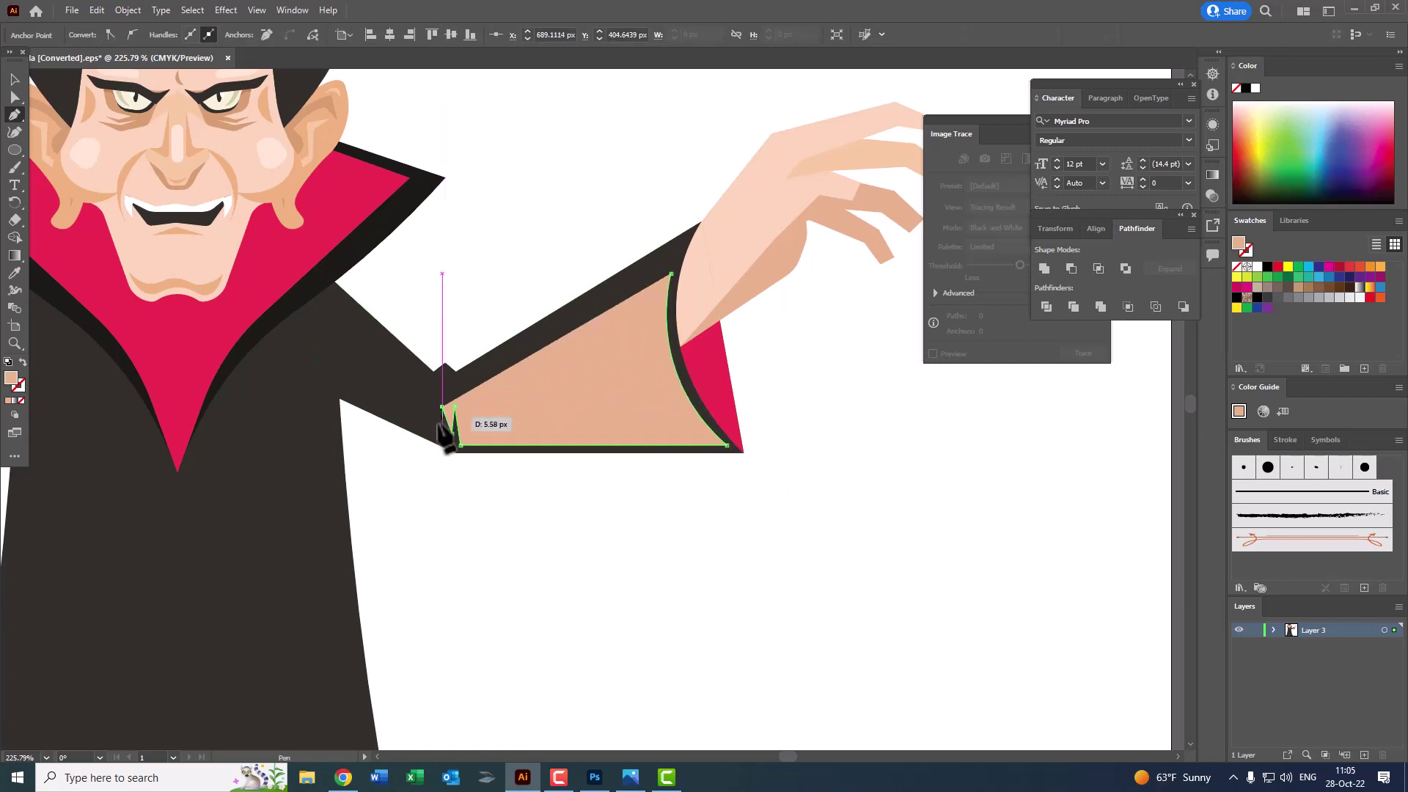
pyautogui.click(433, 432)
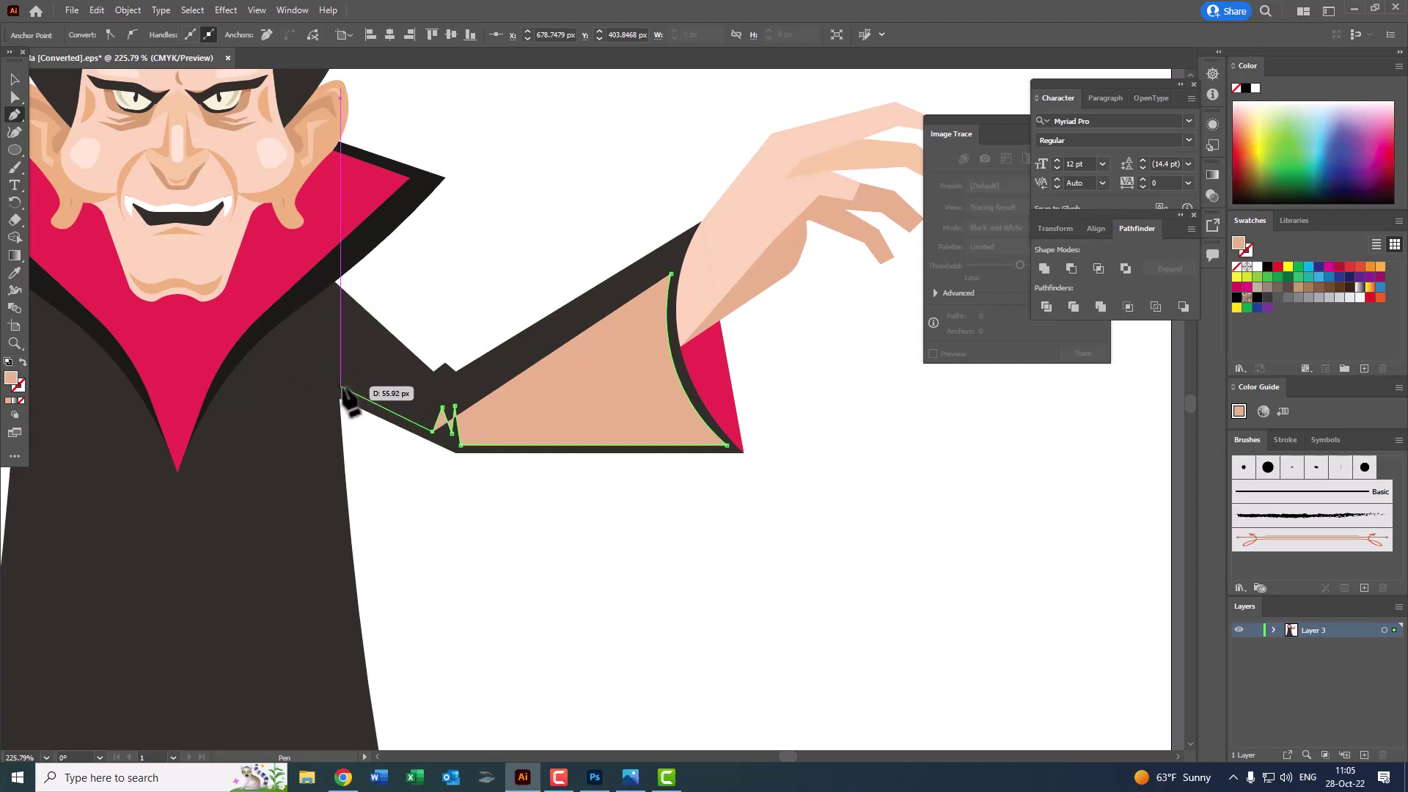
# Step: Add zigzag crease points at the sleeve notch and curve the path back up the cuff
pyautogui.moveTo(345, 393); pyautogui.dragTo(339, 377)
pyautogui.click(422, 413)
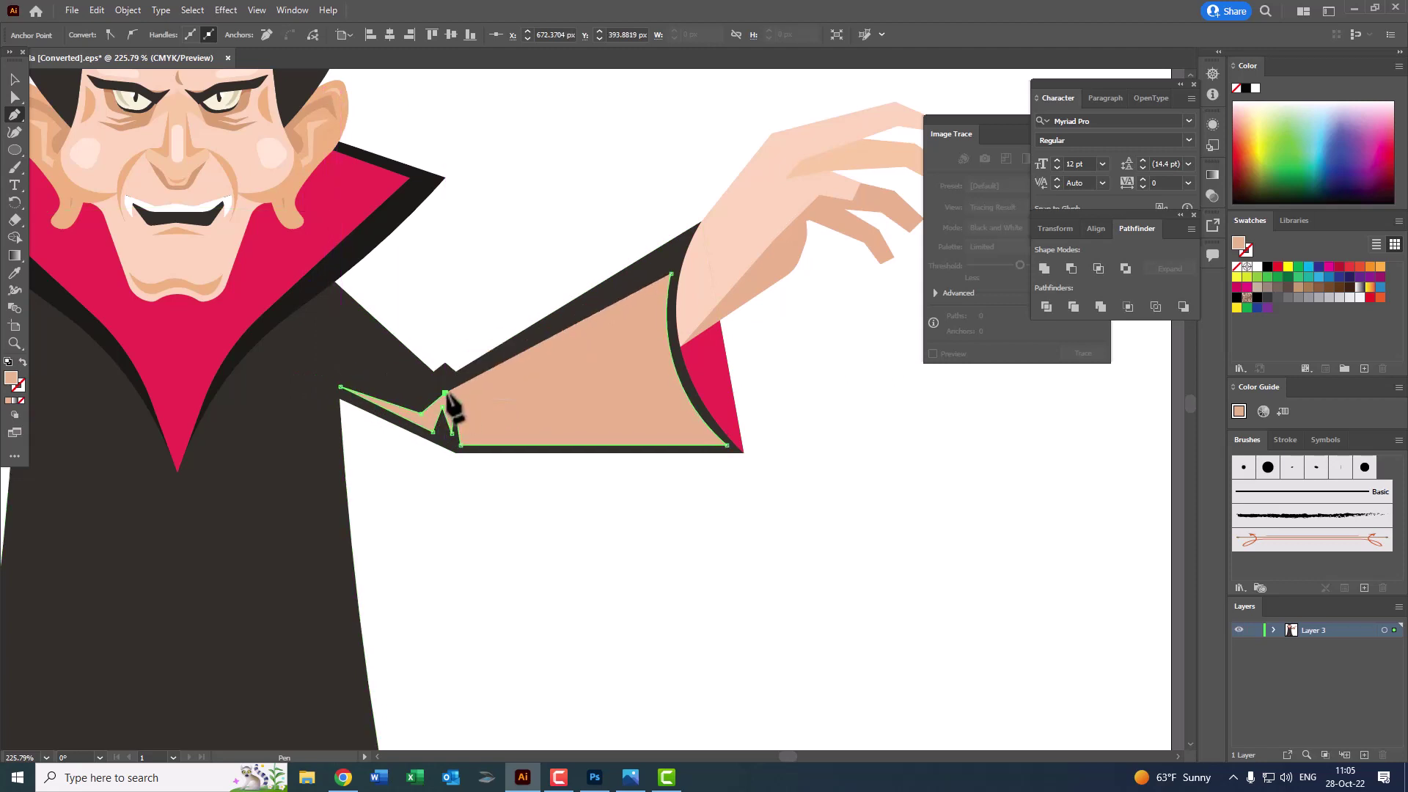
pyautogui.click(458, 393)
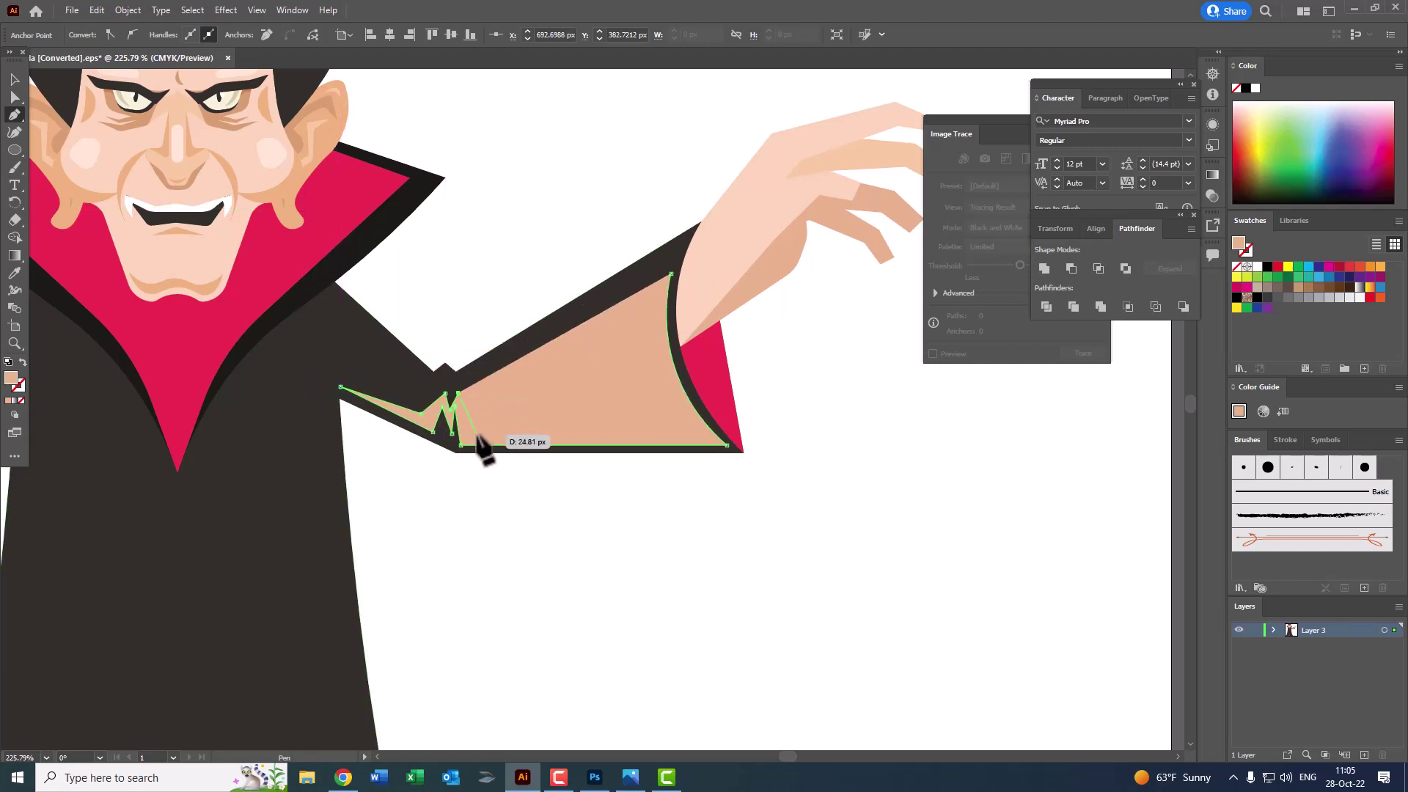
pyautogui.click(470, 438)
pyautogui.click(662, 433)
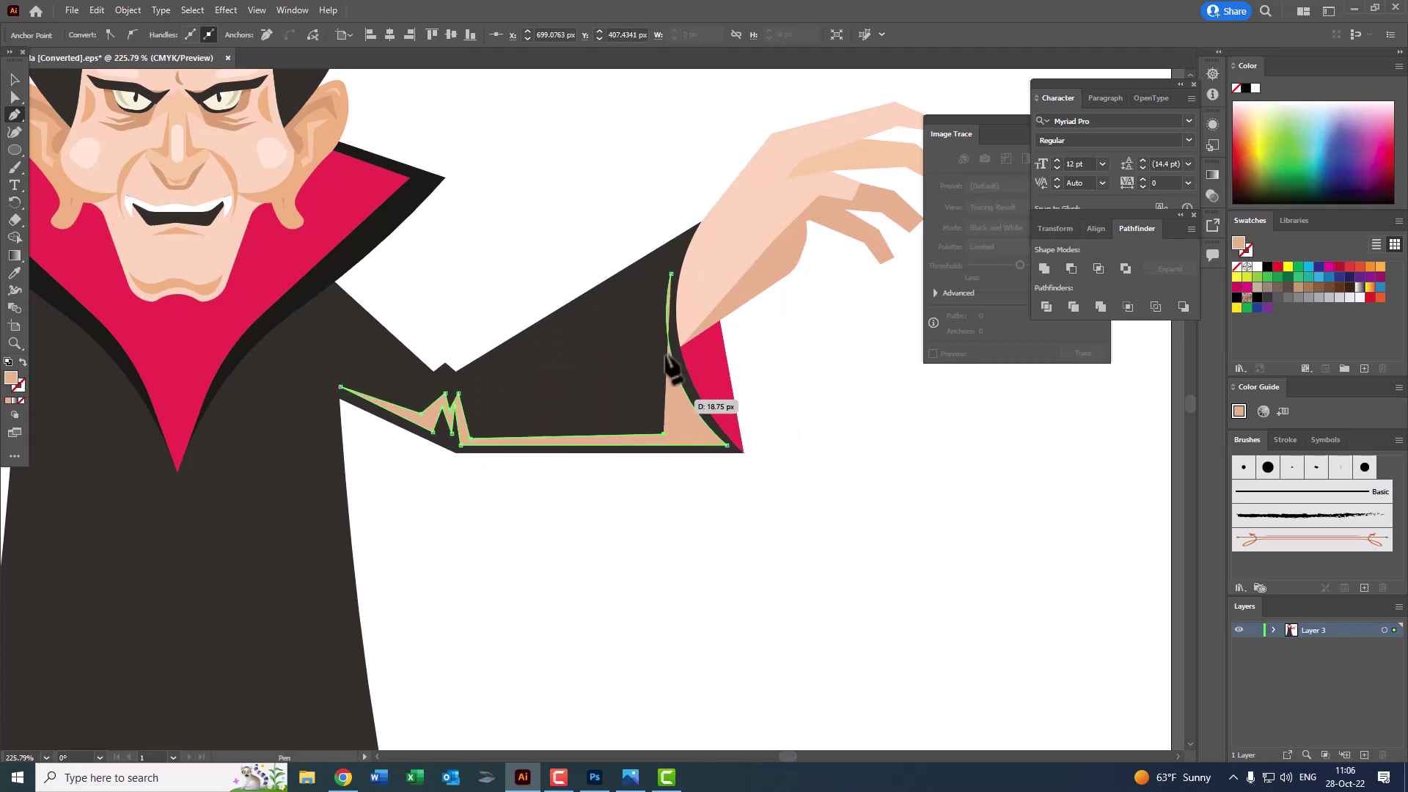
pyautogui.moveTo(674, 275); pyautogui.dragTo(736, 213)
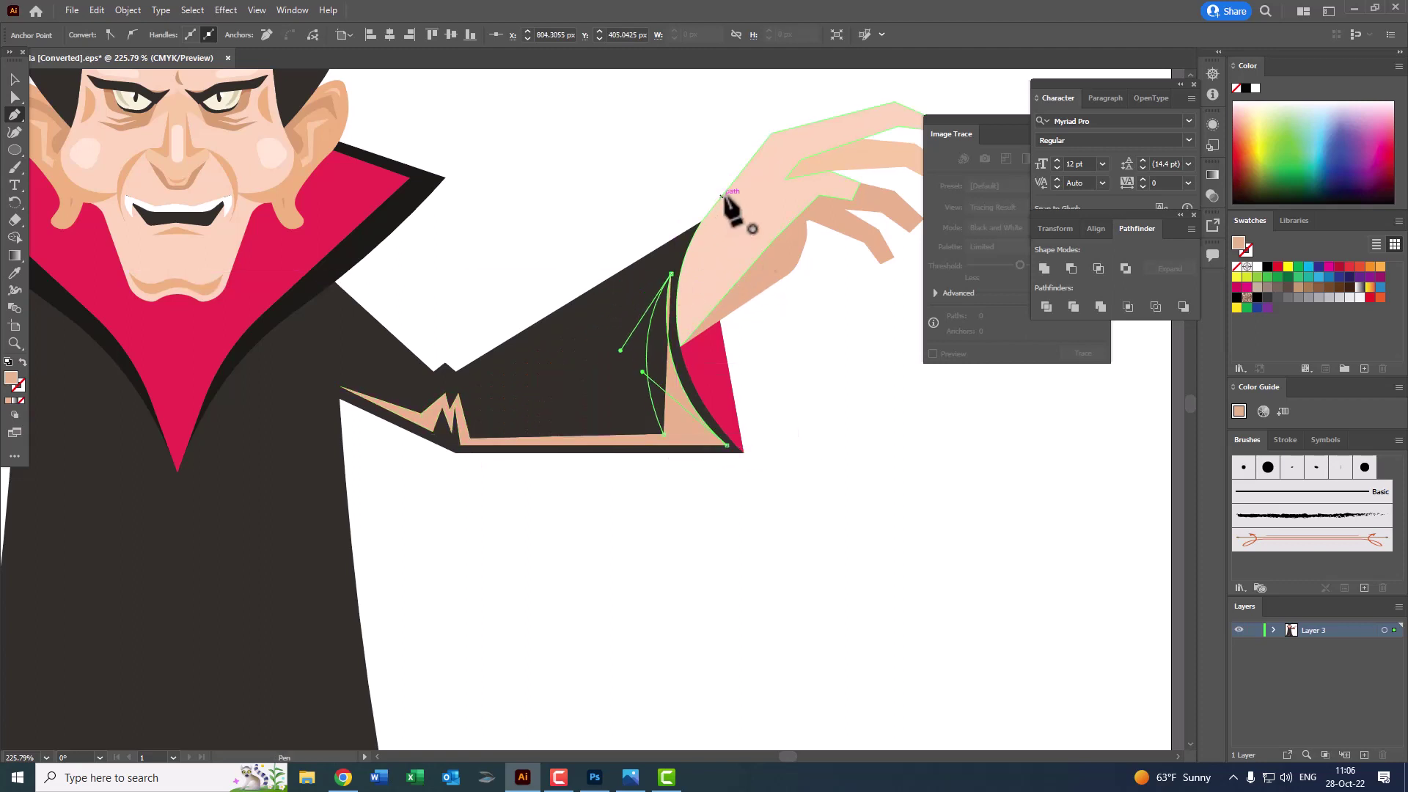
pyautogui.keyDown('alt'); pyautogui.click(561, 303); pyautogui.keyUp('alt')
# Step: Eyedropper the hair's purple onto the sleeve shading, then deselect it
pyautogui.click(299, 313)
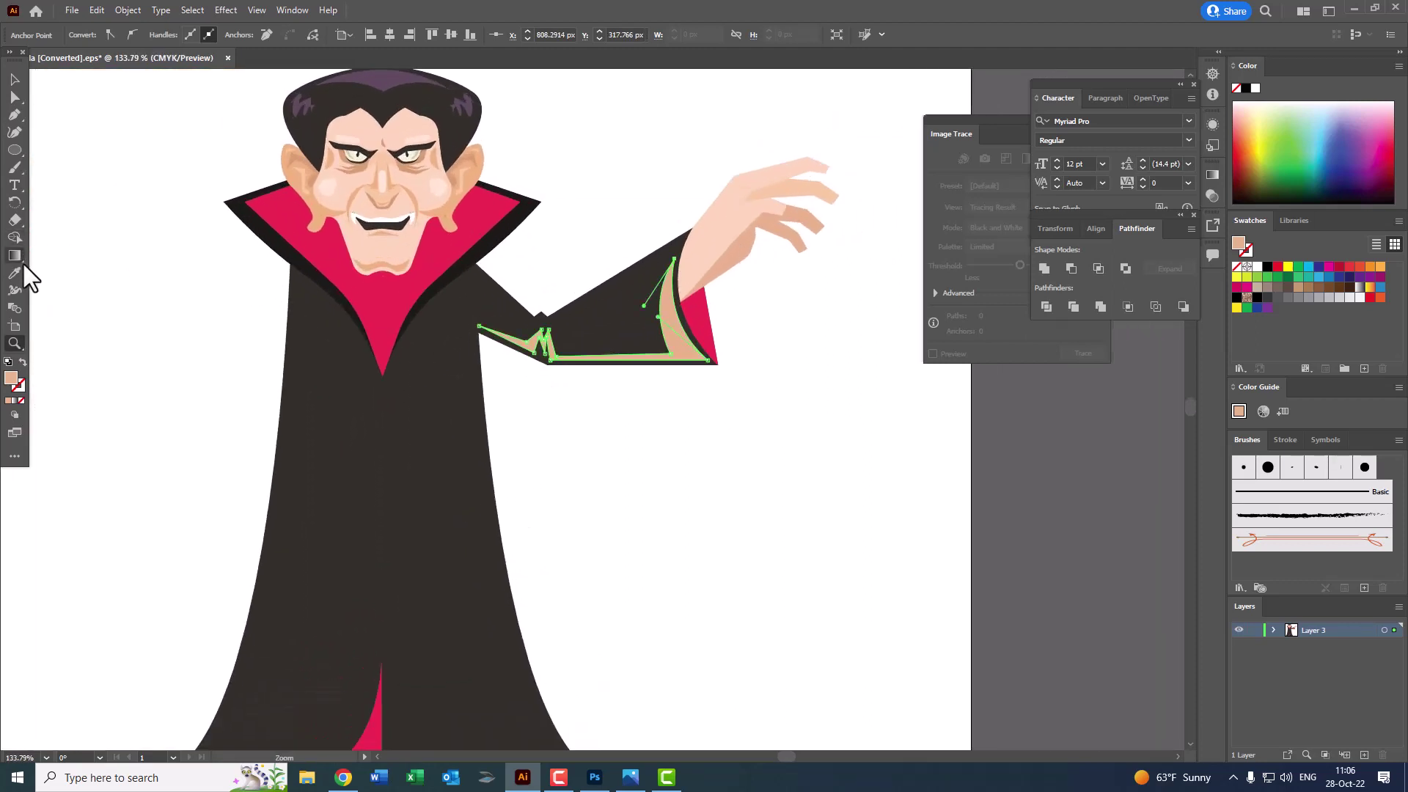
pyautogui.click(408, 71)
pyautogui.press('z')
pyautogui.keyDown('alt'); pyautogui.click(408, 293); pyautogui.keyUp('alt')
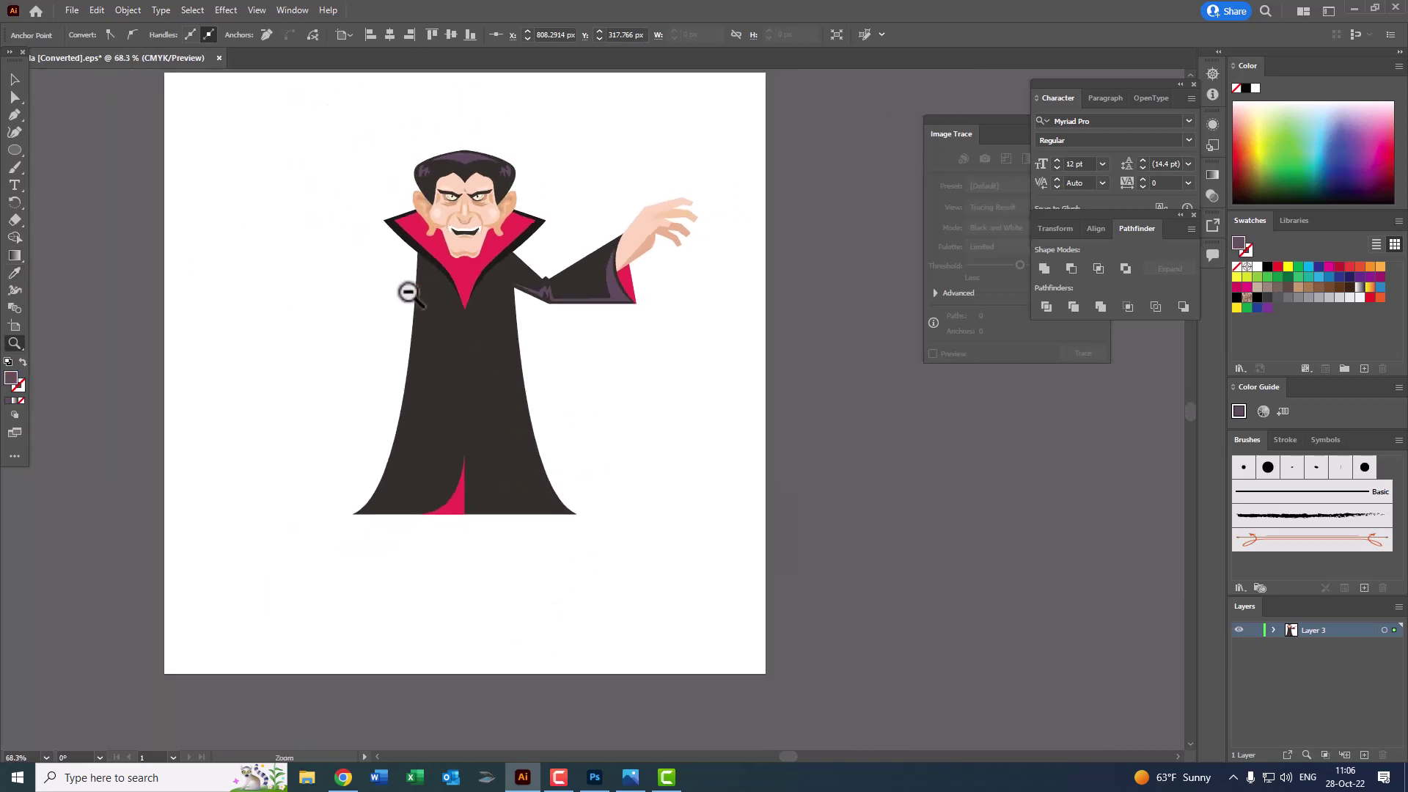
pyautogui.moveTo(408, 293); pyautogui.dragTo(479, 337)
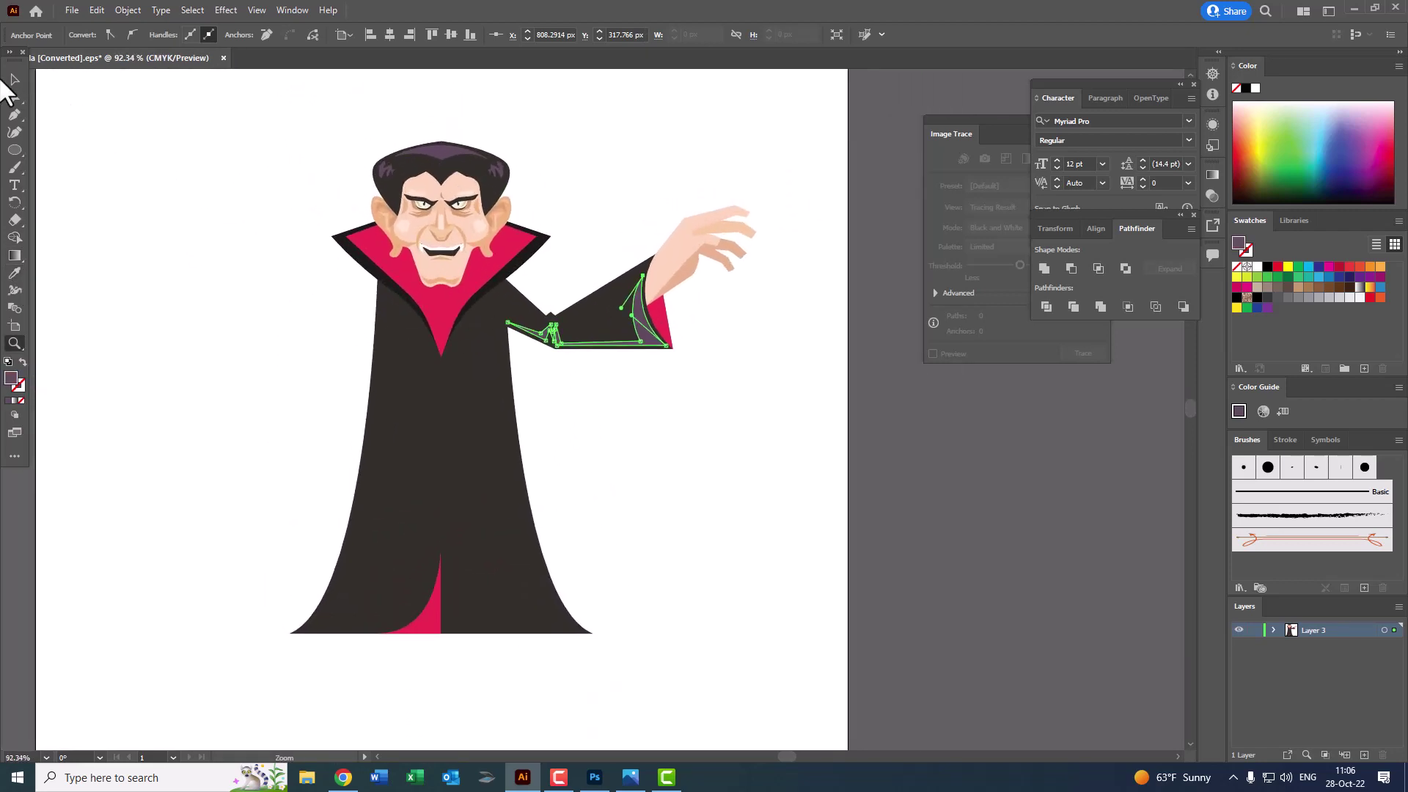
pyautogui.click(14, 79)
pyautogui.click(779, 396)
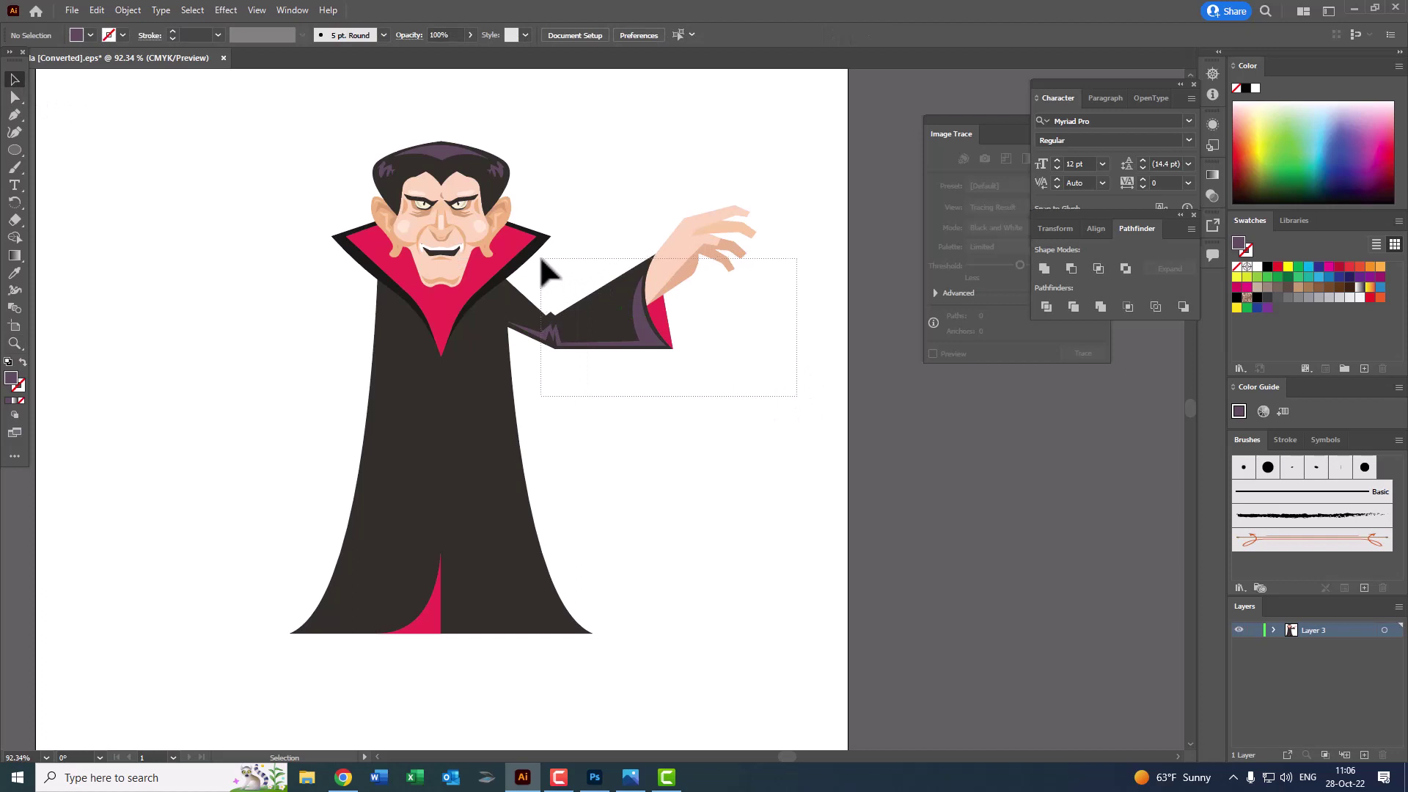
# Step: Group all the raised-arm pieces and send the group to the back
pyautogui.moveTo(542, 259); pyautogui.dragTo(540, 257)
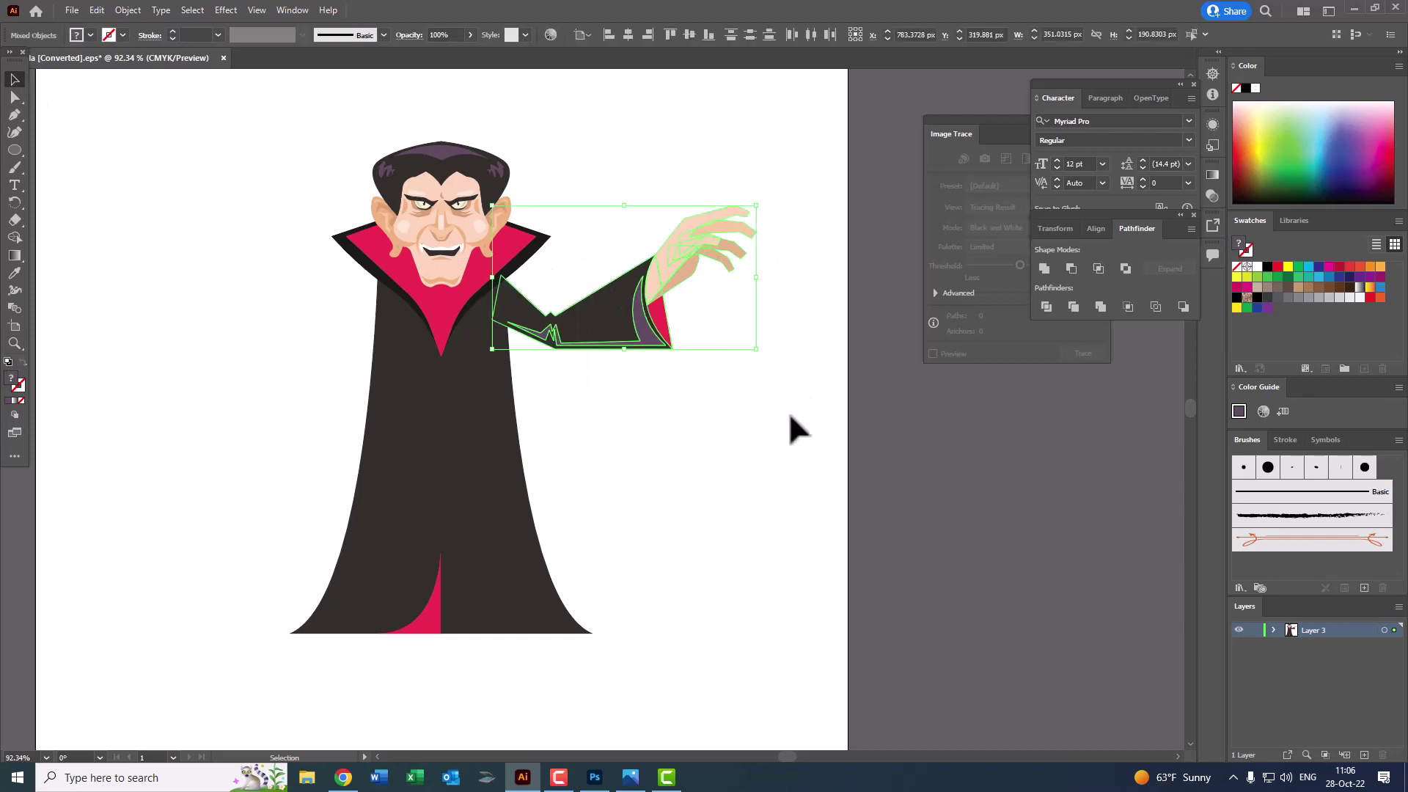
pyautogui.click(115, 10)
pyautogui.click(173, 82)
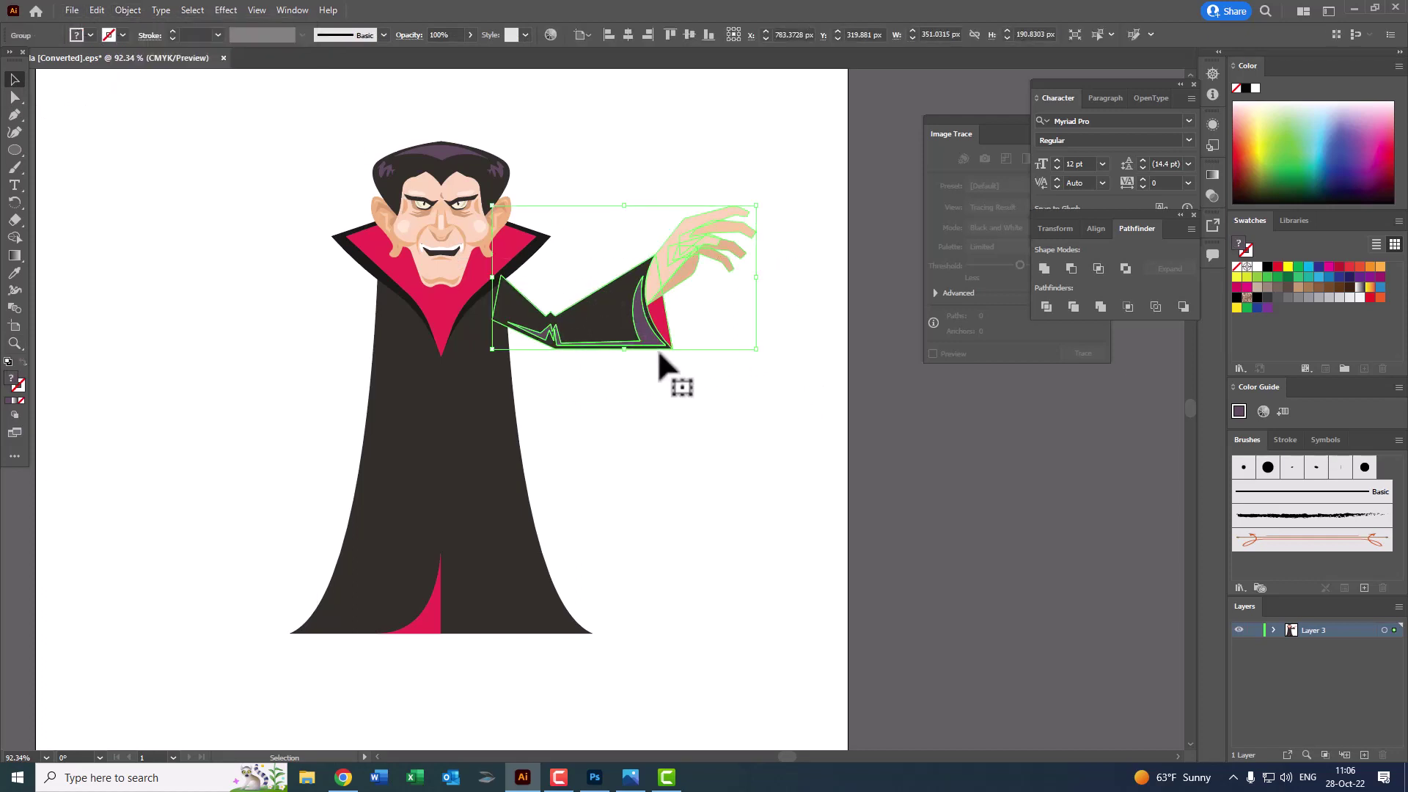
pyautogui.click(142, 17)
pyautogui.click(402, 94)
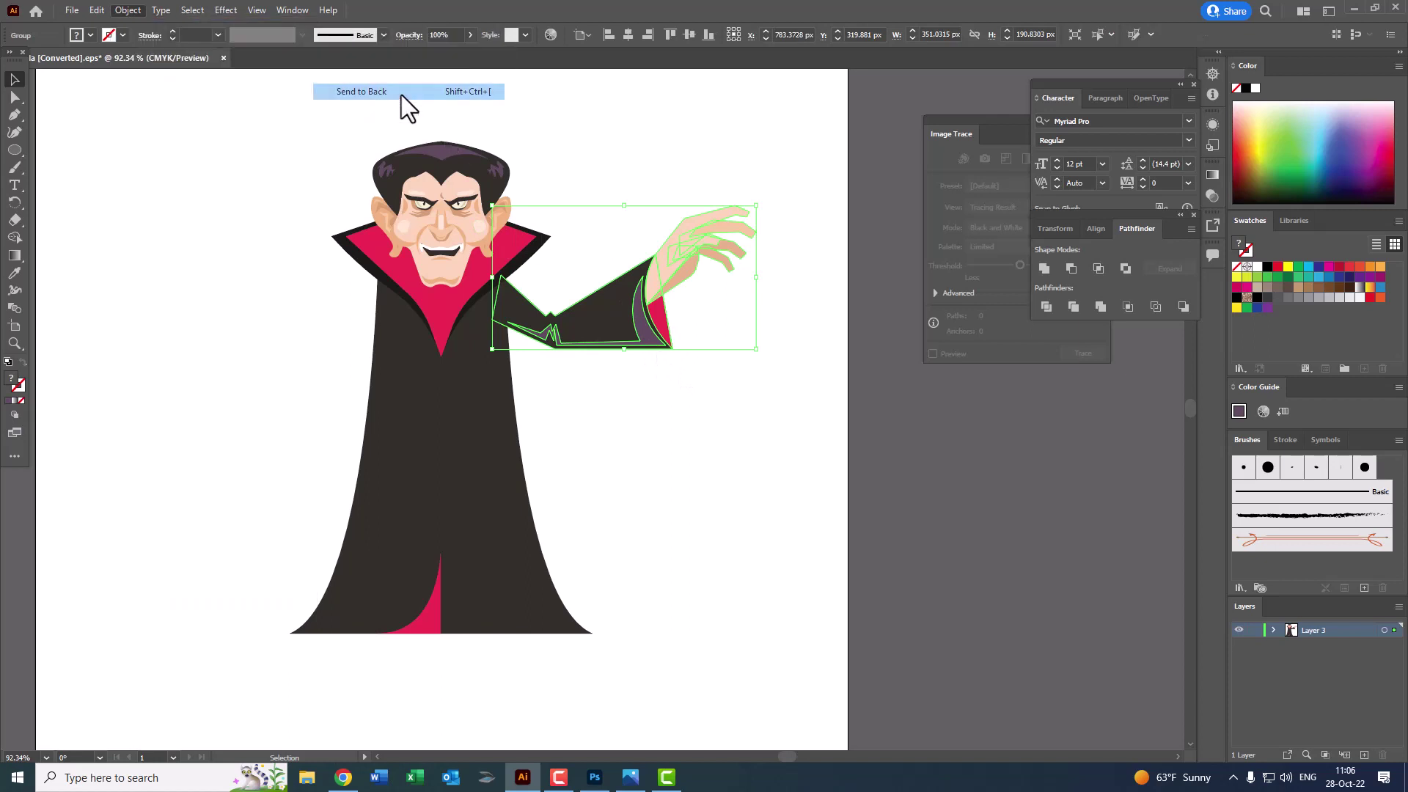
# Step: Reflect a vertical copy of the arm, move it to the left side, and group both arms
pyautogui.click(129, 10)
pyautogui.moveTo(156, 27)
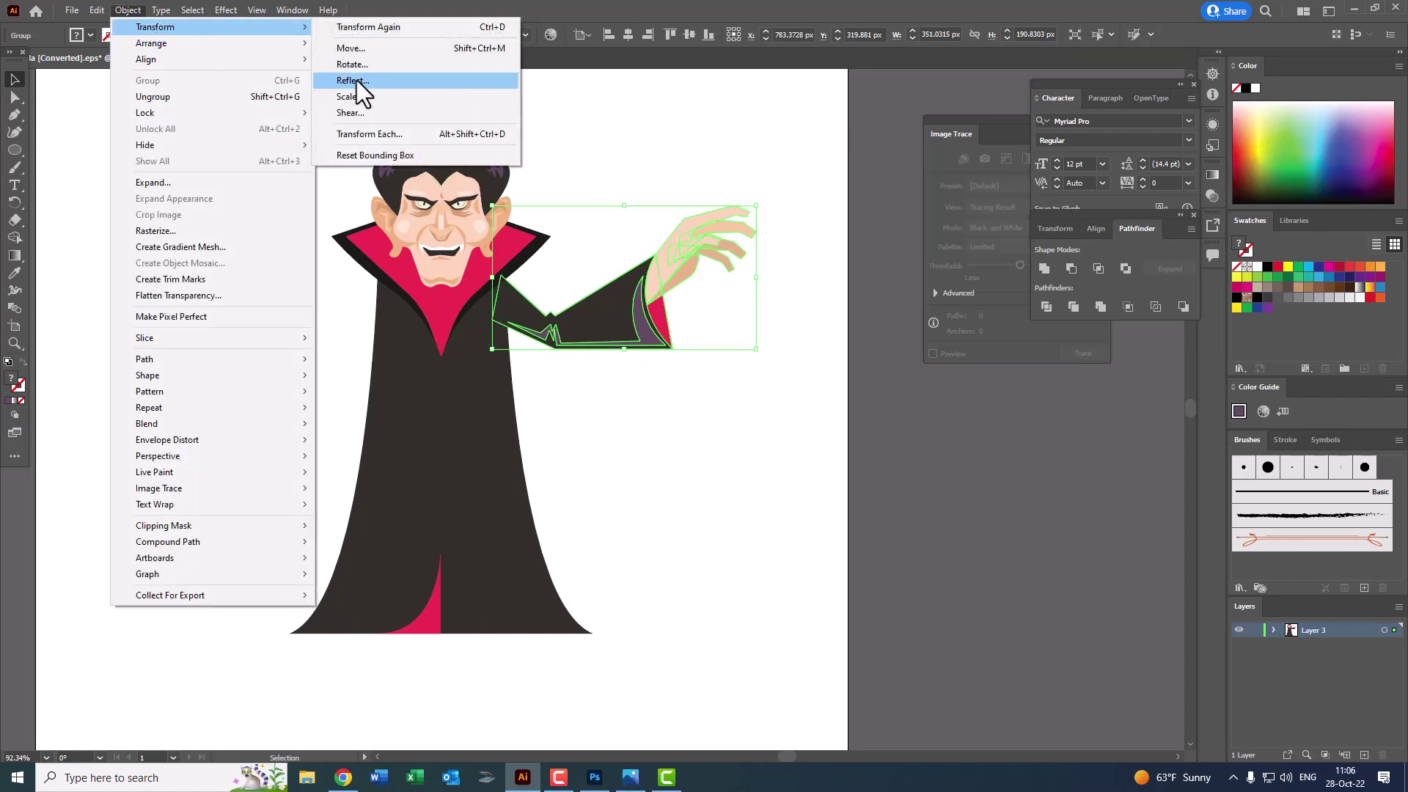
pyautogui.click(356, 80)
pyautogui.click(629, 481)
pyautogui.moveTo(704, 339); pyautogui.dragTo(328, 311)
pyautogui.keyDown('shift'); pyautogui.click(602, 336); pyautogui.keyUp('shift')
pyautogui.click(141, 10)
pyautogui.click(201, 96)
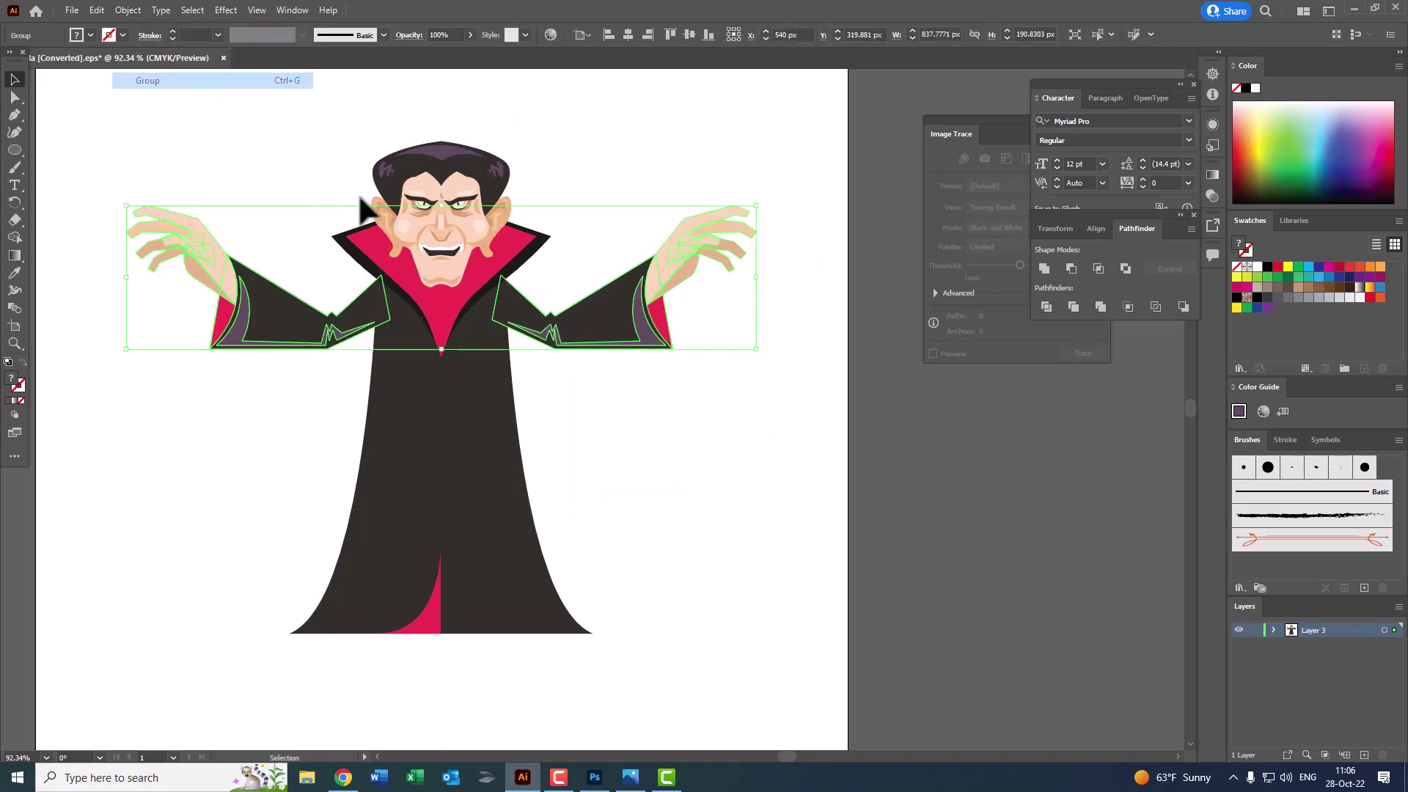
pyautogui.moveTo(773, 482); pyautogui.dragTo(570, 97)
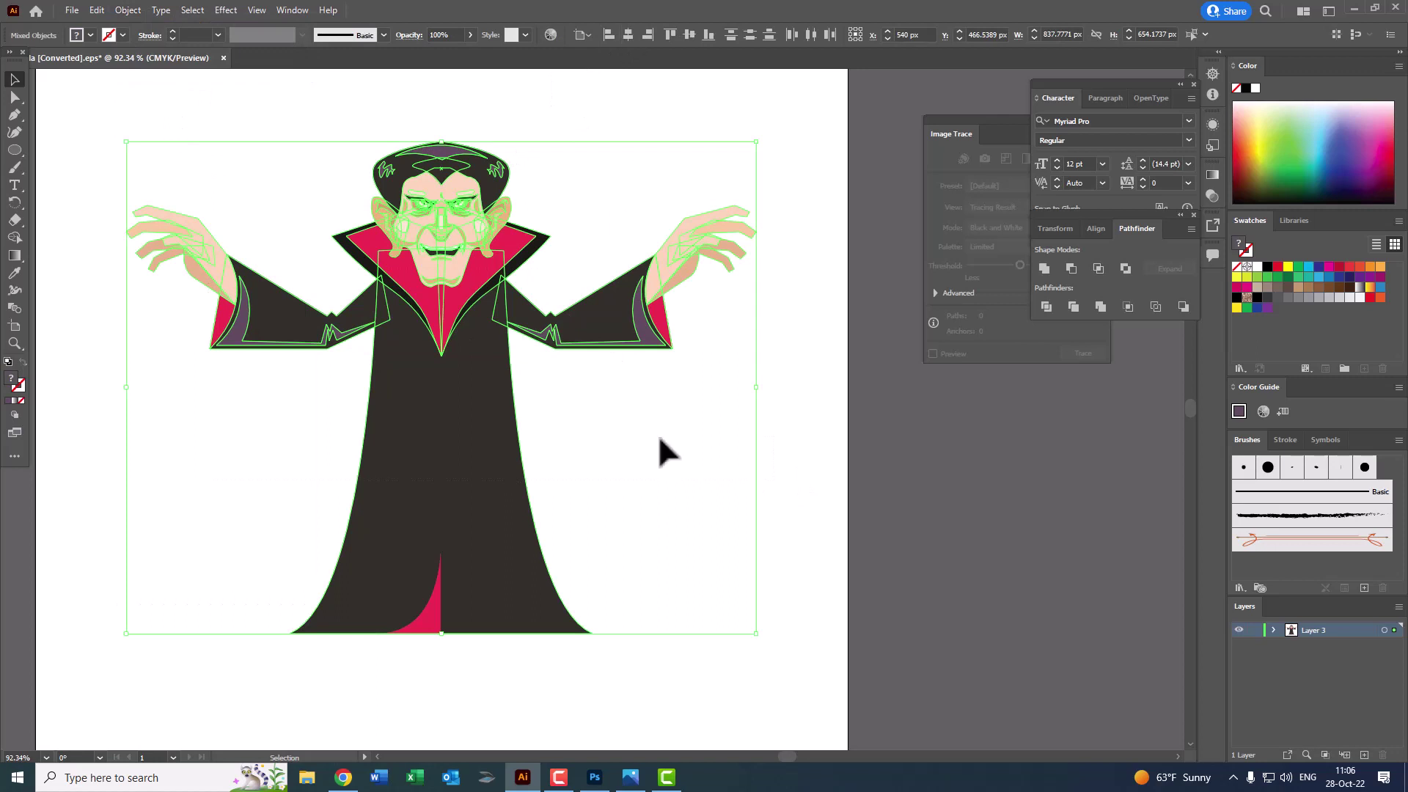
pyautogui.click(629, 455)
pyautogui.scroll(2, 691, 450)
# Step: Pen-draw a curved shading strip up the right side of the cape hem
pyautogui.press('z')
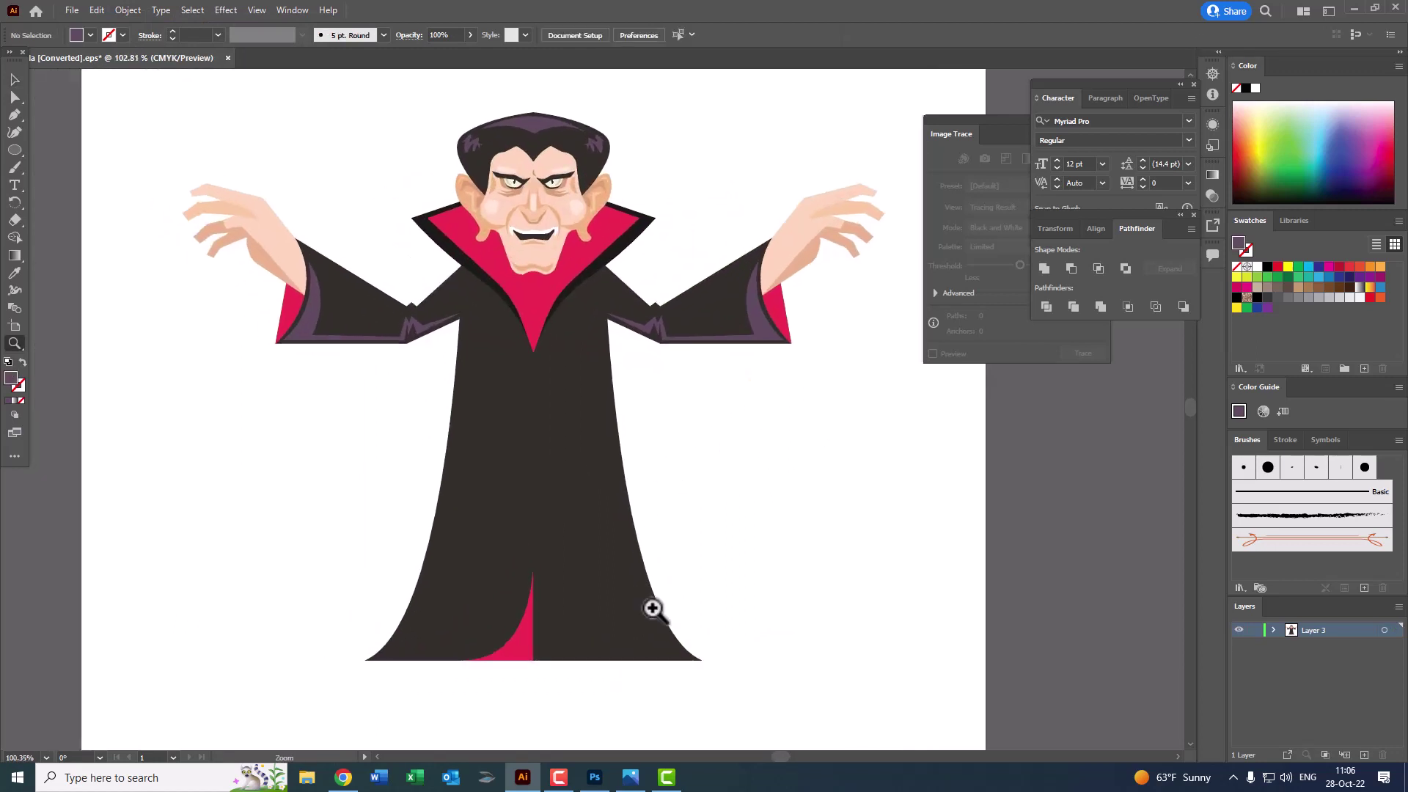
pyautogui.scroll(1, 653, 609)
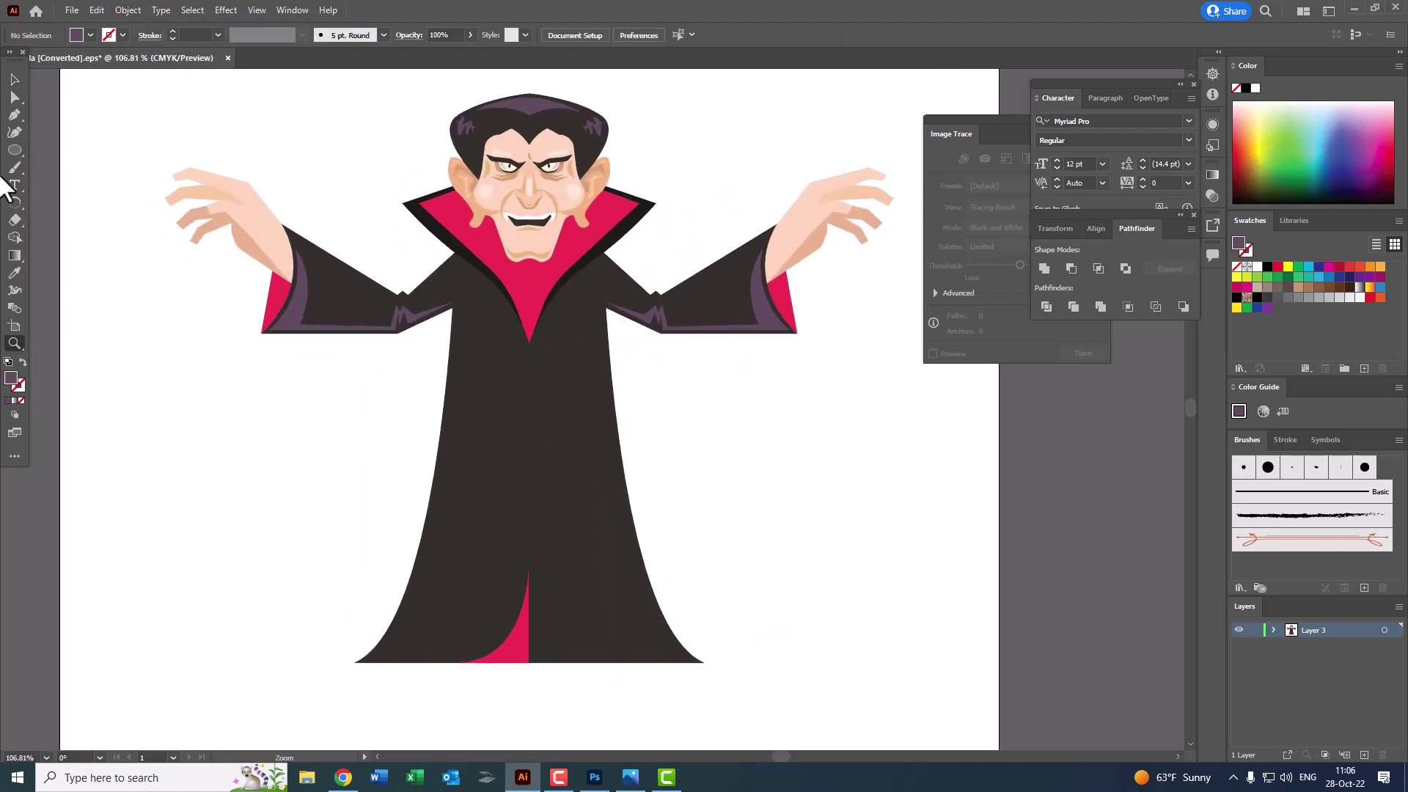
pyautogui.click(670, 663)
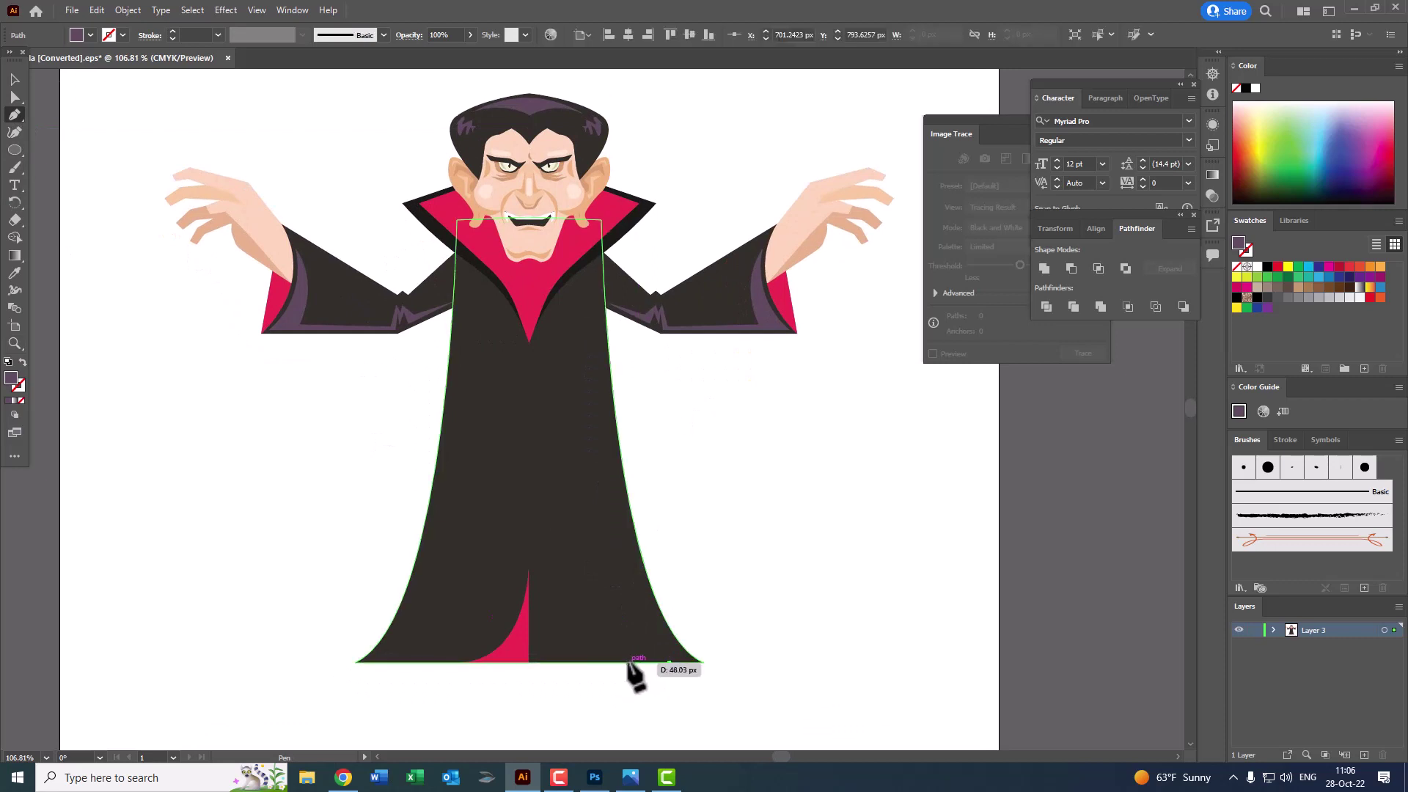
pyautogui.click(627, 662)
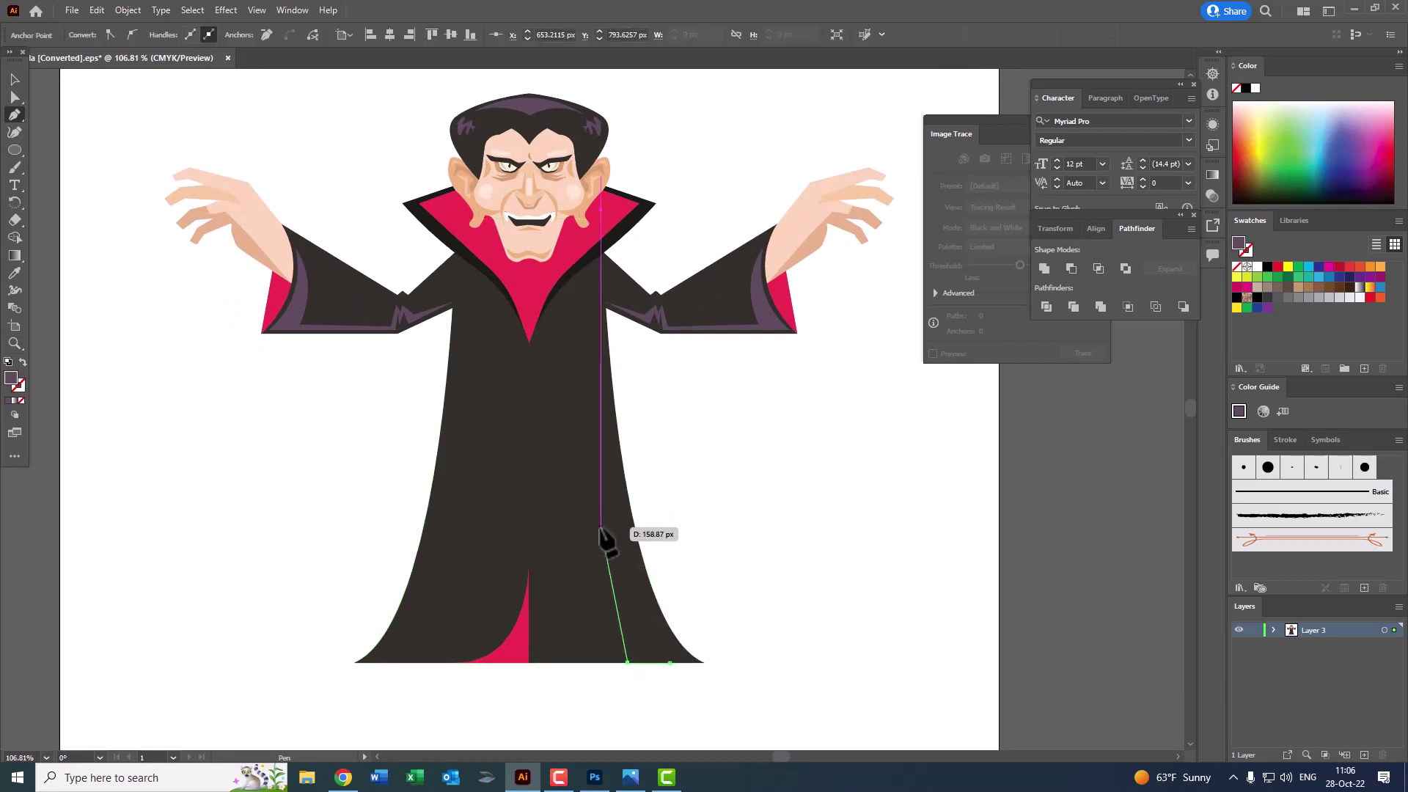
pyautogui.moveTo(600, 528); pyautogui.dragTo(607, 430)
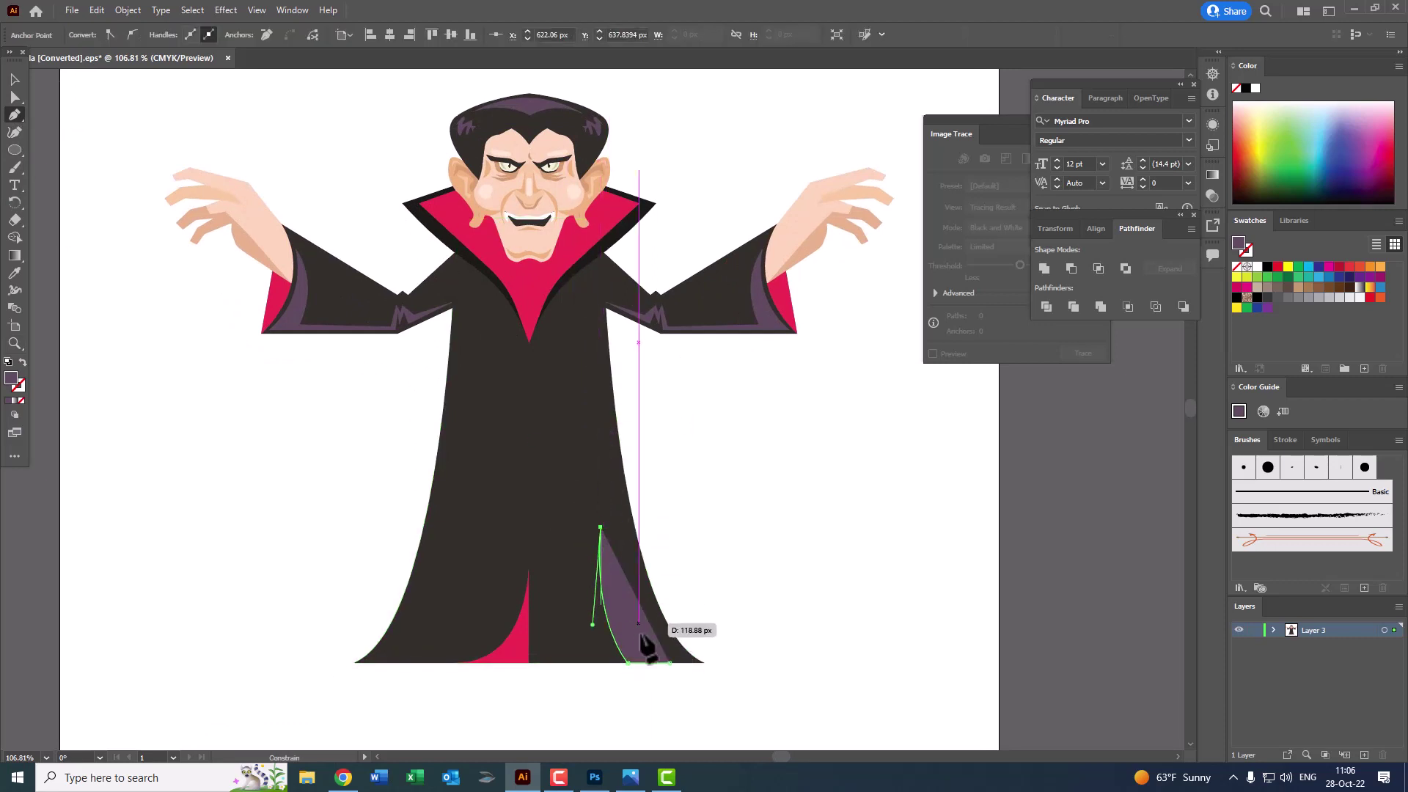
pyautogui.click(670, 663)
pyautogui.press('z')
pyautogui.scroll(-1, 693, 540)
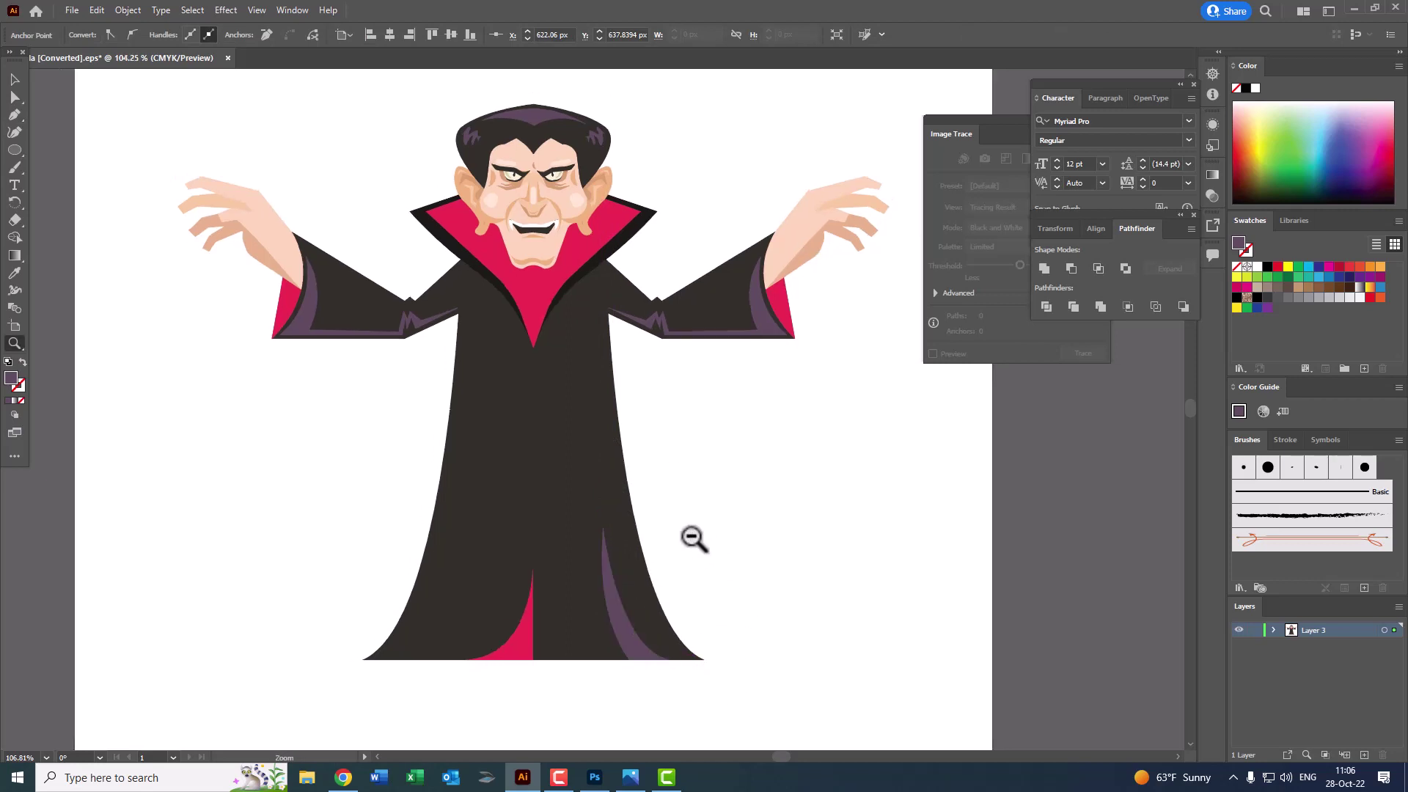
pyautogui.scroll(-1, 693, 539)
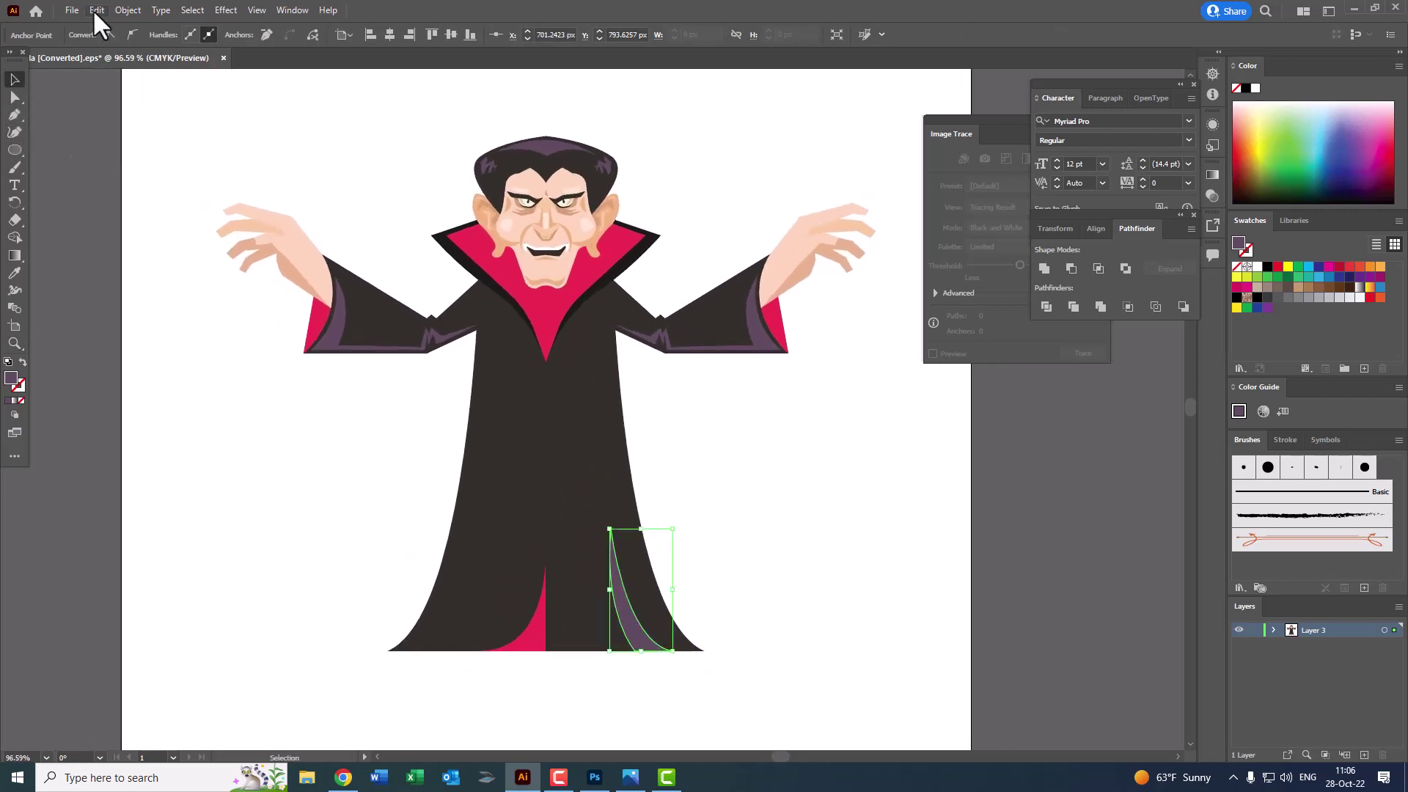
pyautogui.click(94, 12)
pyautogui.press('Escape')
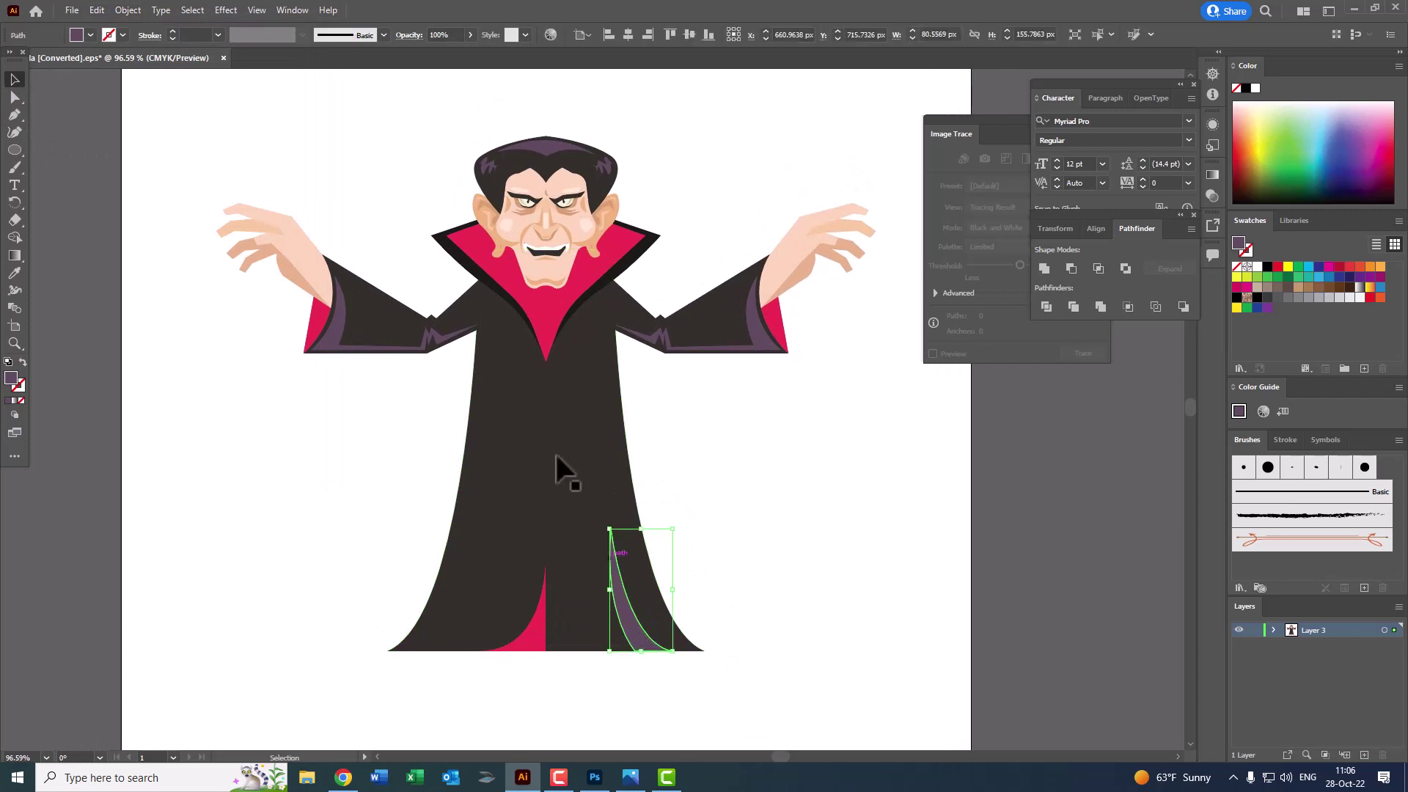
# Step: Reflect a vertical copy of the hem shading and move it to the cape's left hem
pyautogui.click(129, 13)
pyautogui.moveTo(155, 26)
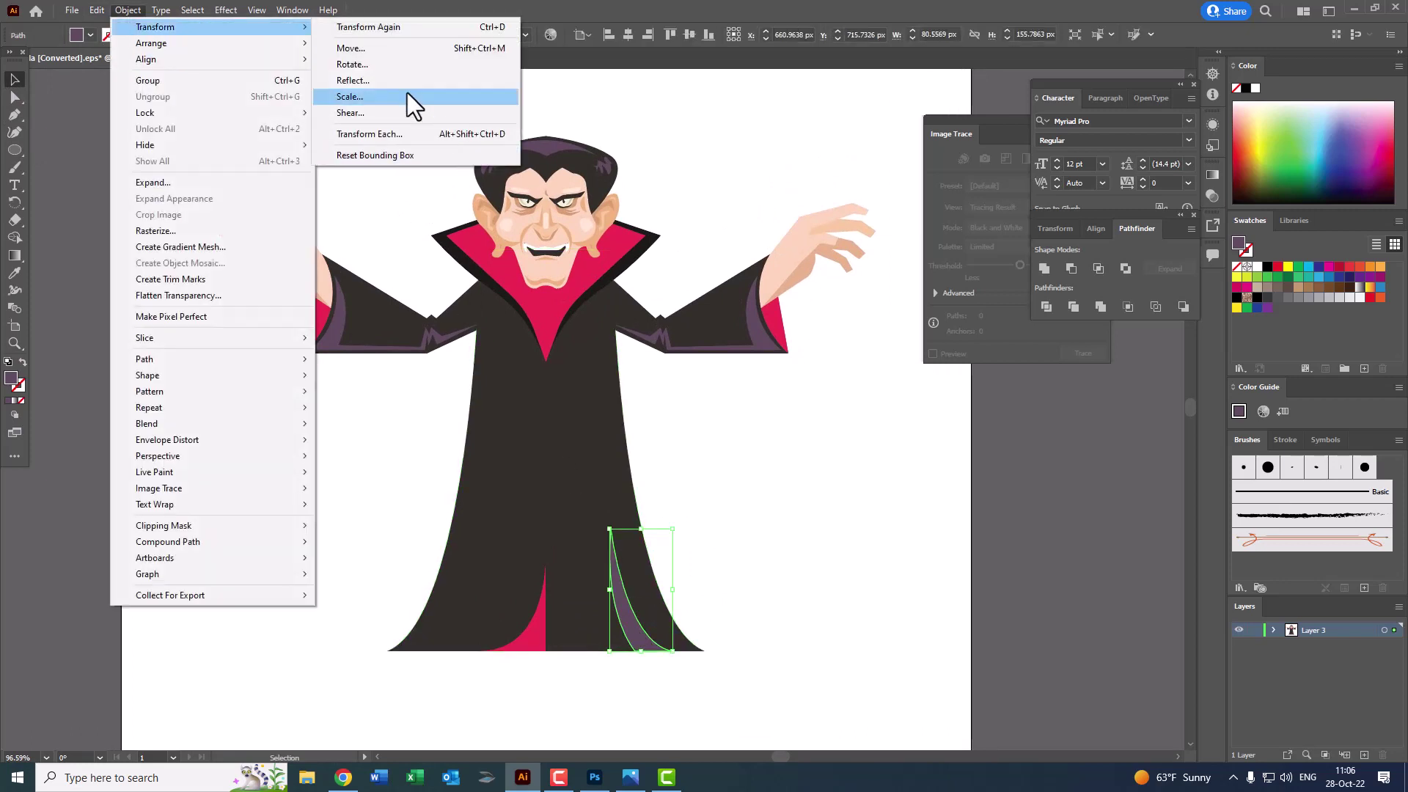
pyautogui.click(415, 83)
pyautogui.click(647, 481)
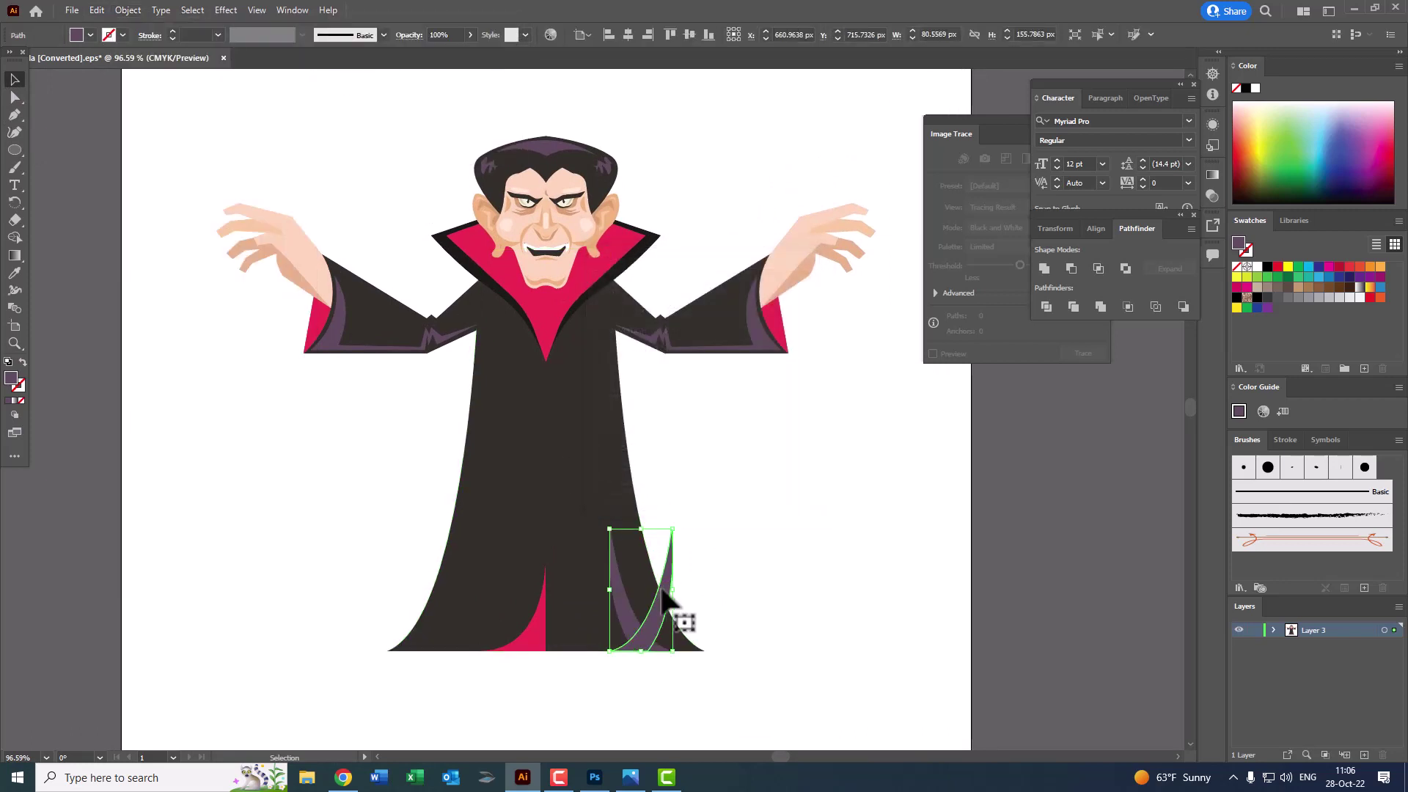
pyautogui.moveTo(636, 608); pyautogui.dragTo(473, 609)
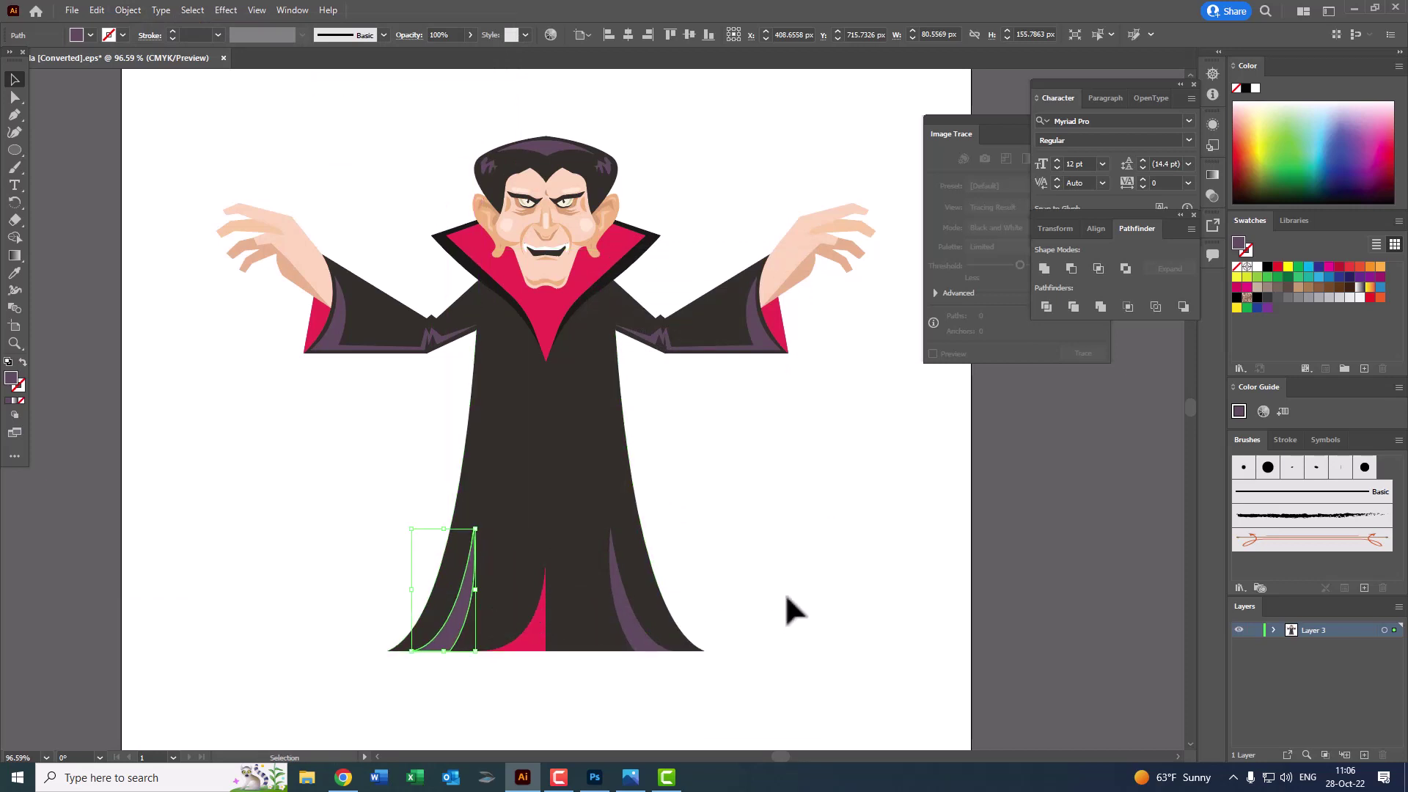
pyautogui.click(798, 558)
# Step: Marquee-select all the vampire artwork, group it, and centre it vertically on the artboard
pyautogui.scroll(-2, 760, 411)
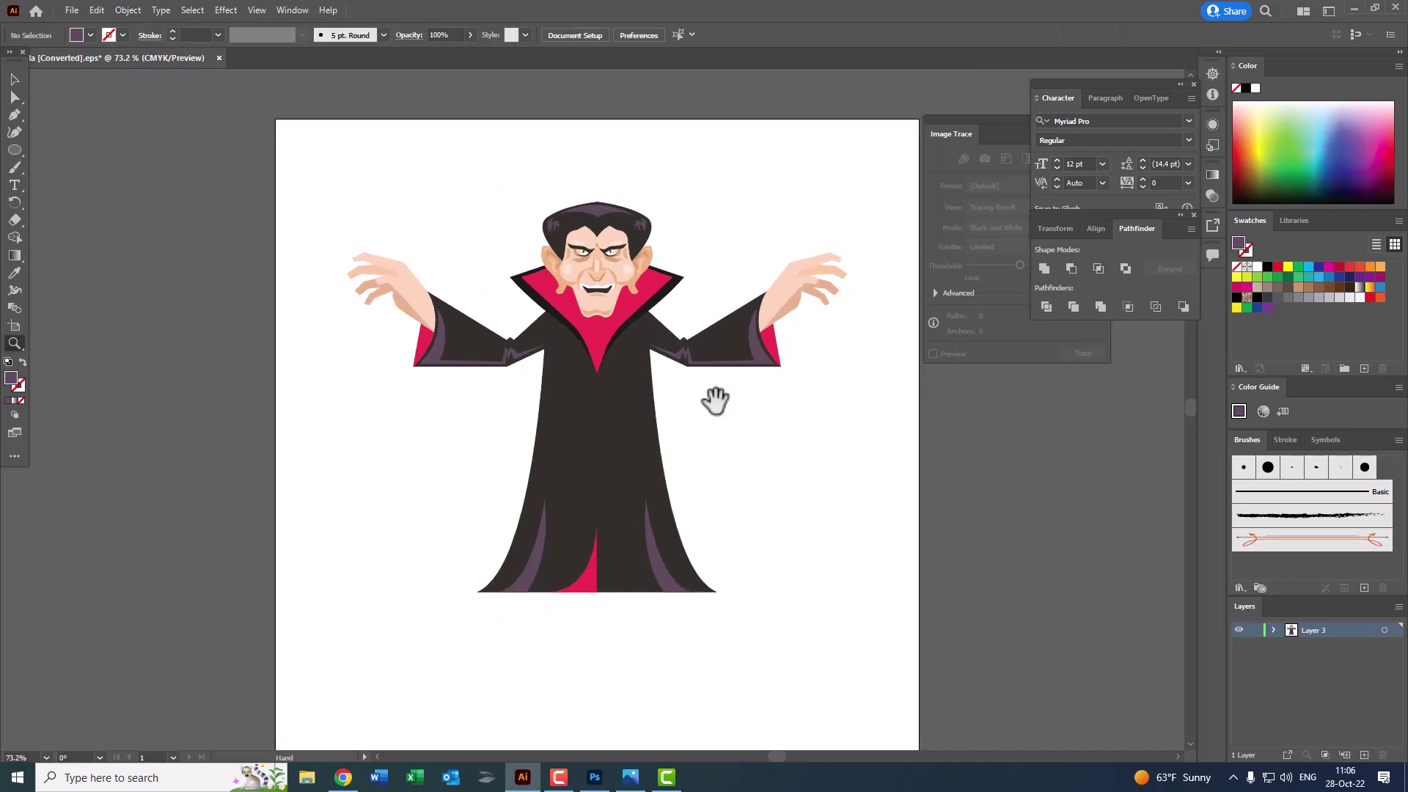
pyautogui.scroll(-2, 717, 400)
pyautogui.scroll(-2, 685, 403)
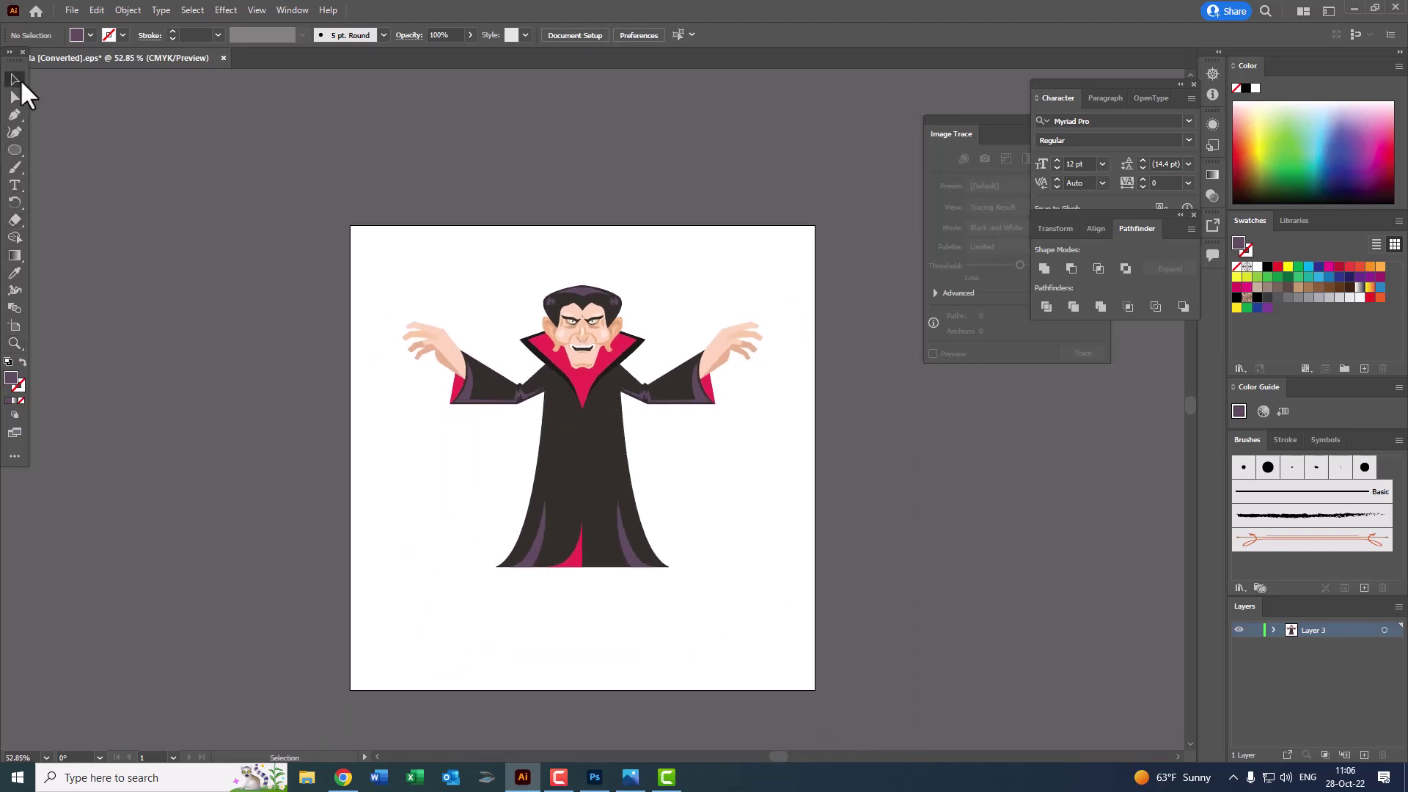
pyautogui.moveTo(355, 231); pyautogui.dragTo(777, 667)
pyautogui.click(124, 11)
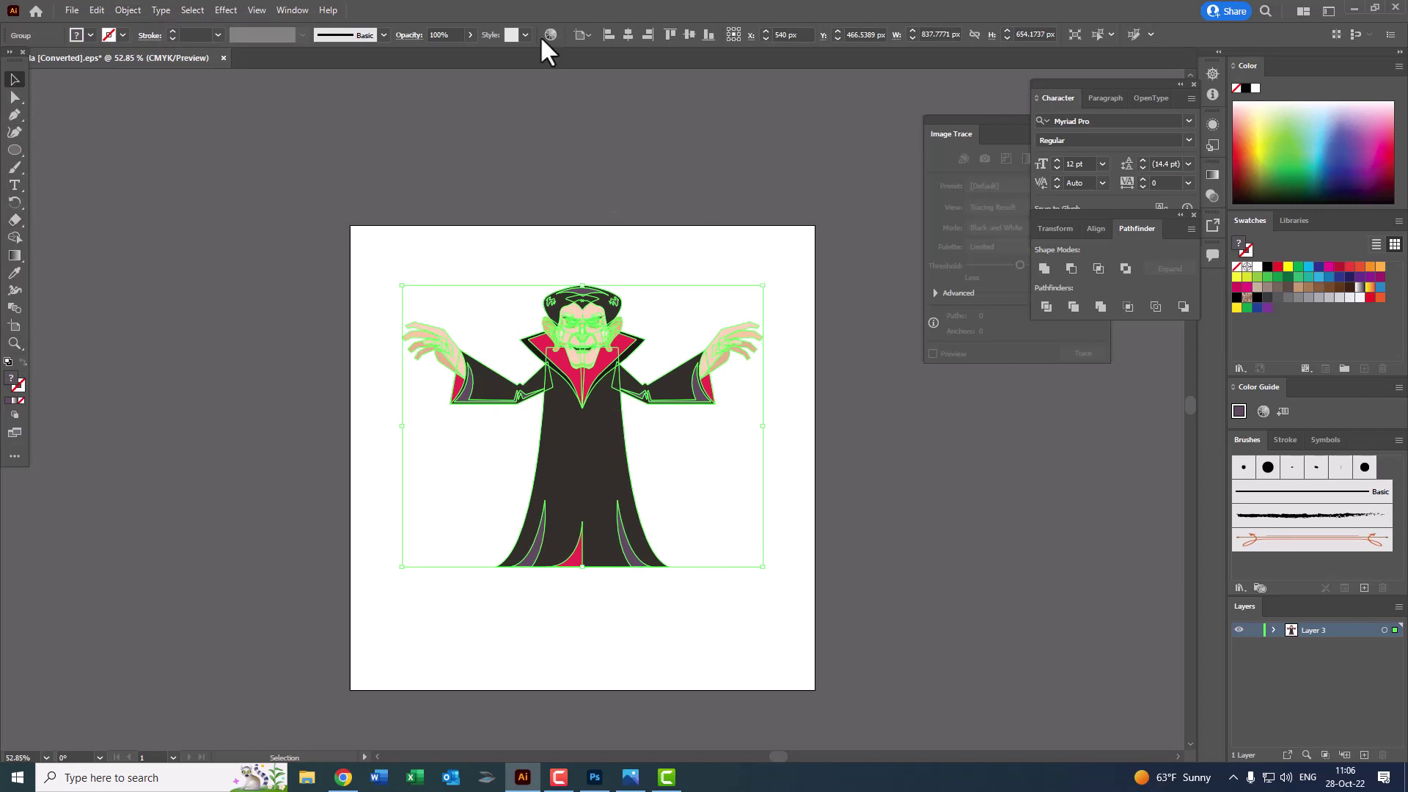
pyautogui.click(688, 34)
# Step: Zoom in to frame the finished vampire and deselect the artwork
pyautogui.press('z')
pyautogui.moveTo(539, 464); pyautogui.dragTo(904, 528)
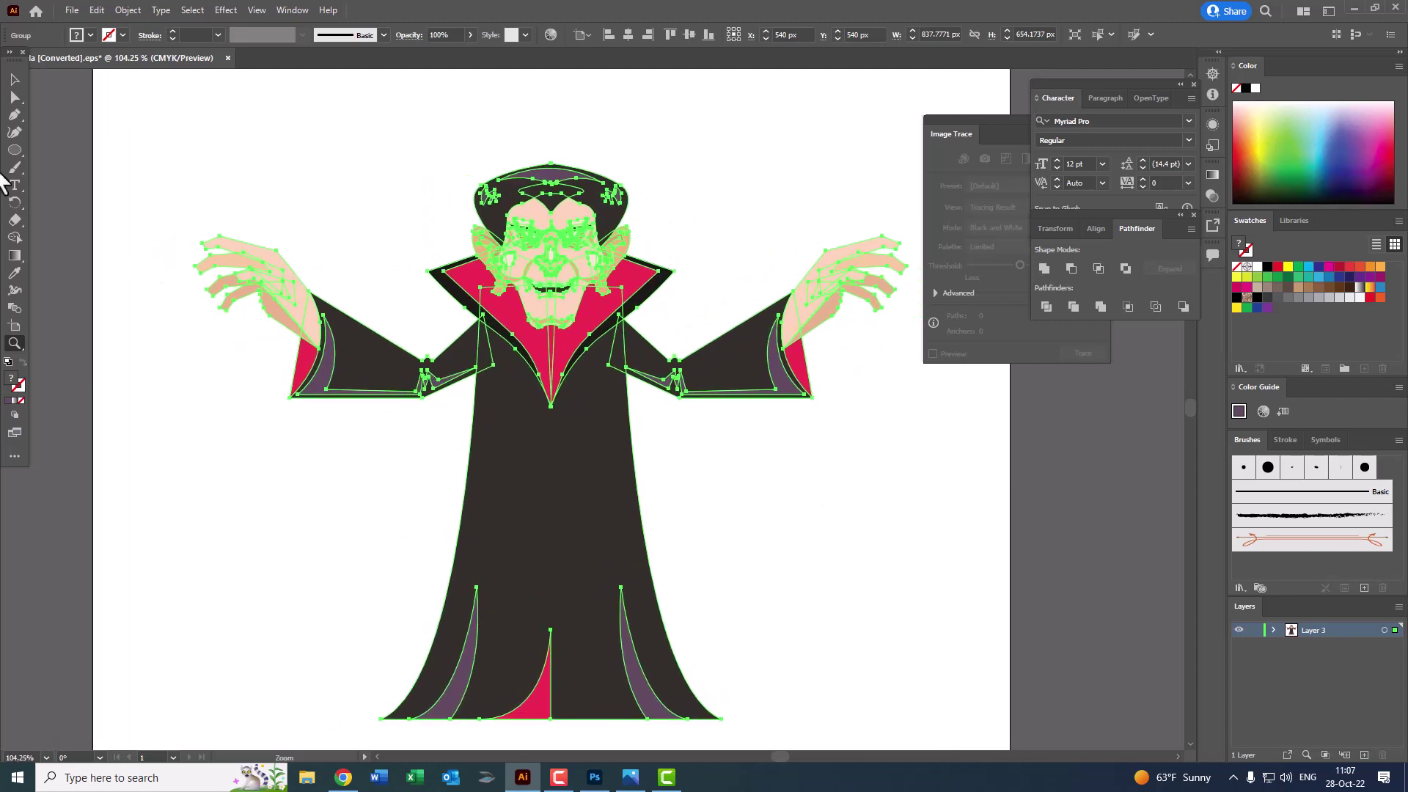
pyautogui.click(15, 78)
pyautogui.click(785, 487)
pyautogui.moveTo(796, 514); pyautogui.dragTo(792, 507)
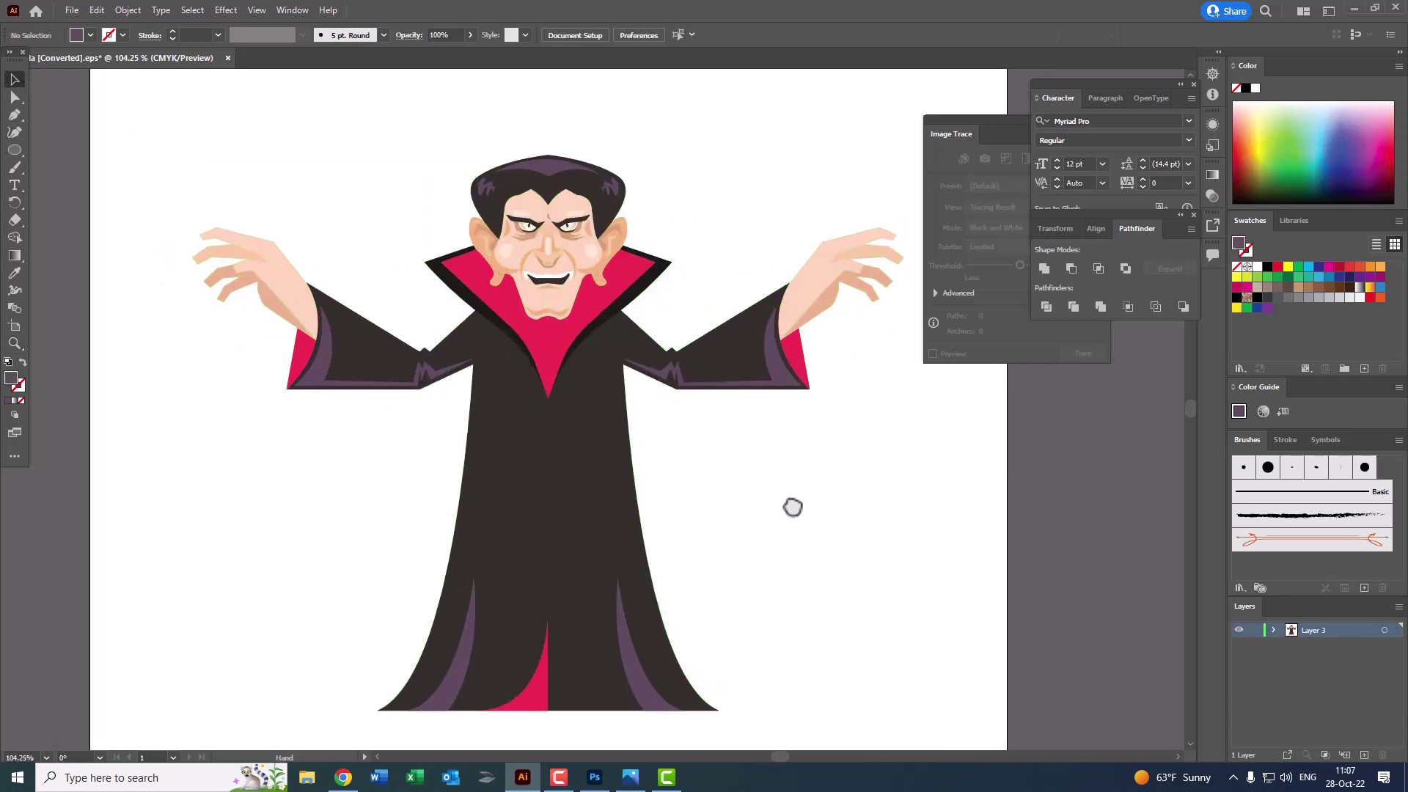
pyautogui.press('space')
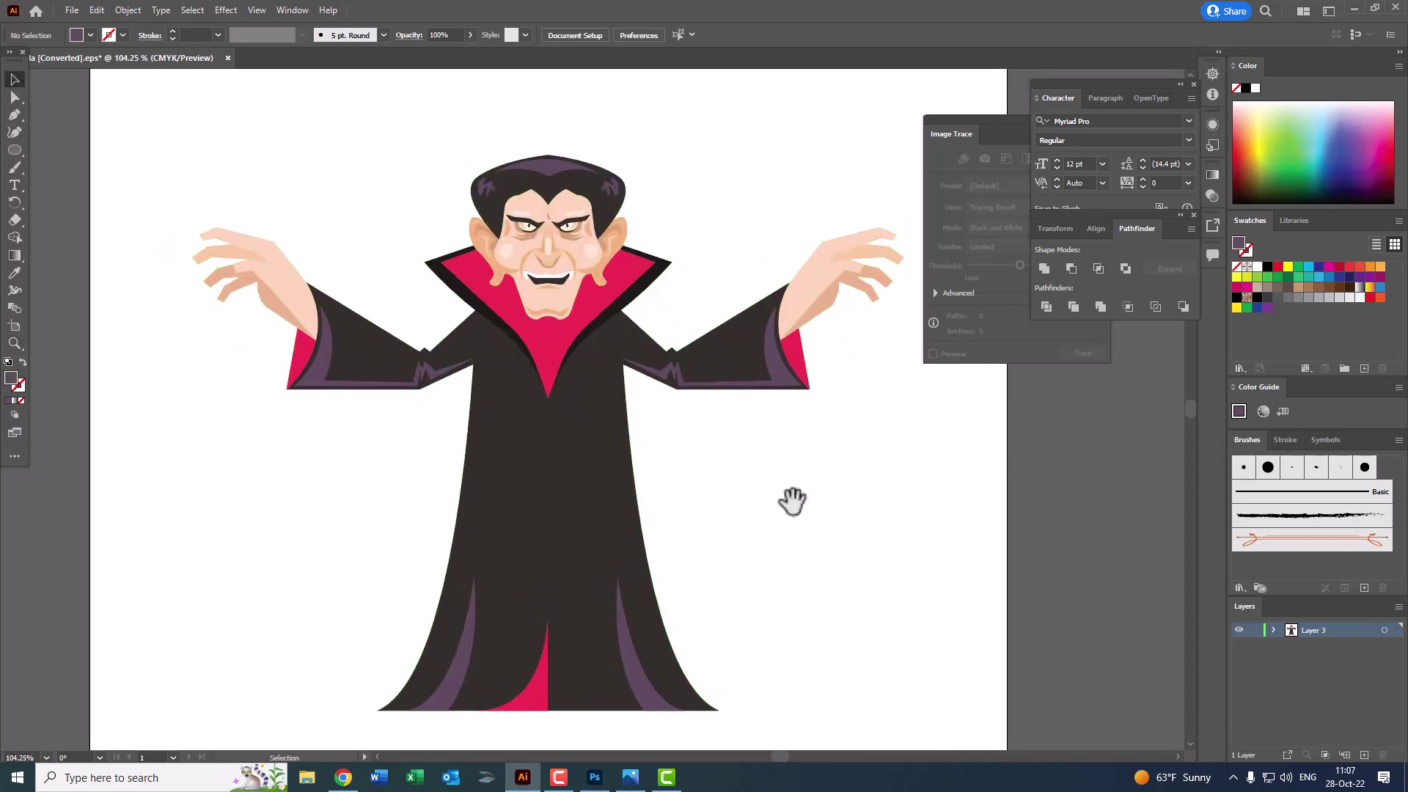